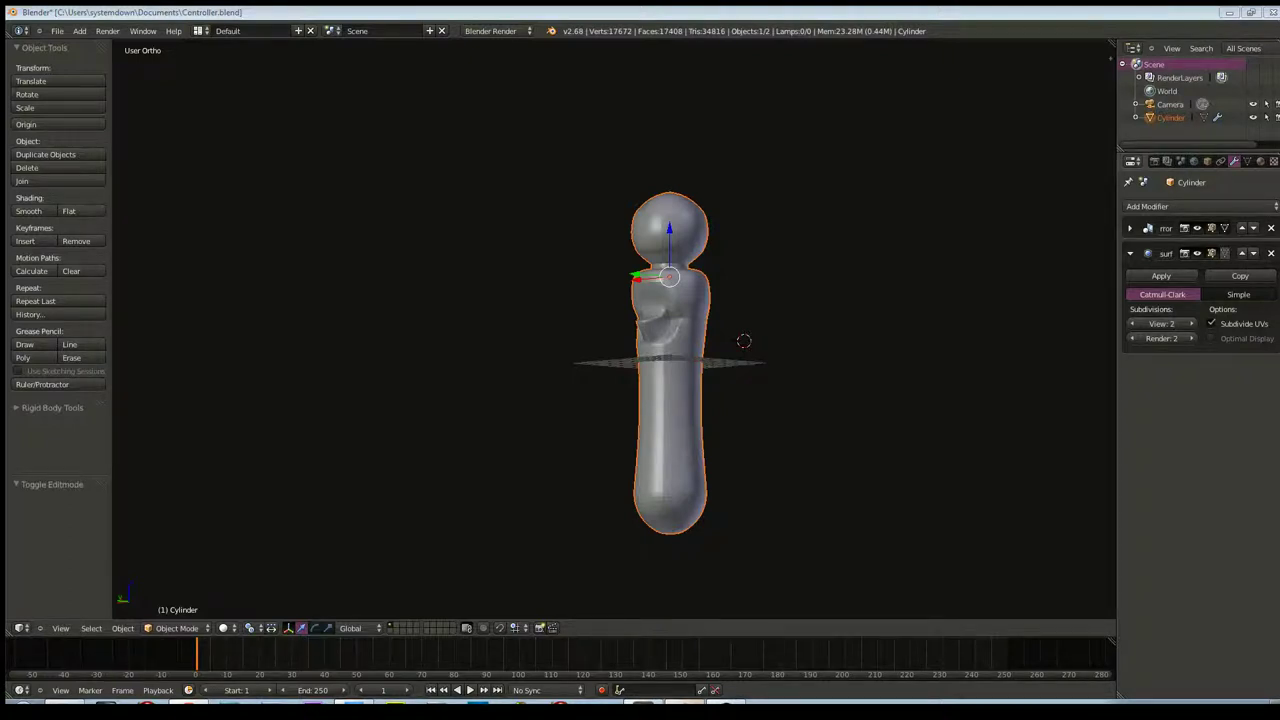
# Orbit and zoom to inspect the wand controller from above and around its body
pyautogui.moveTo(650, 370); pyautogui.dragTo(677, 409, button='middle')
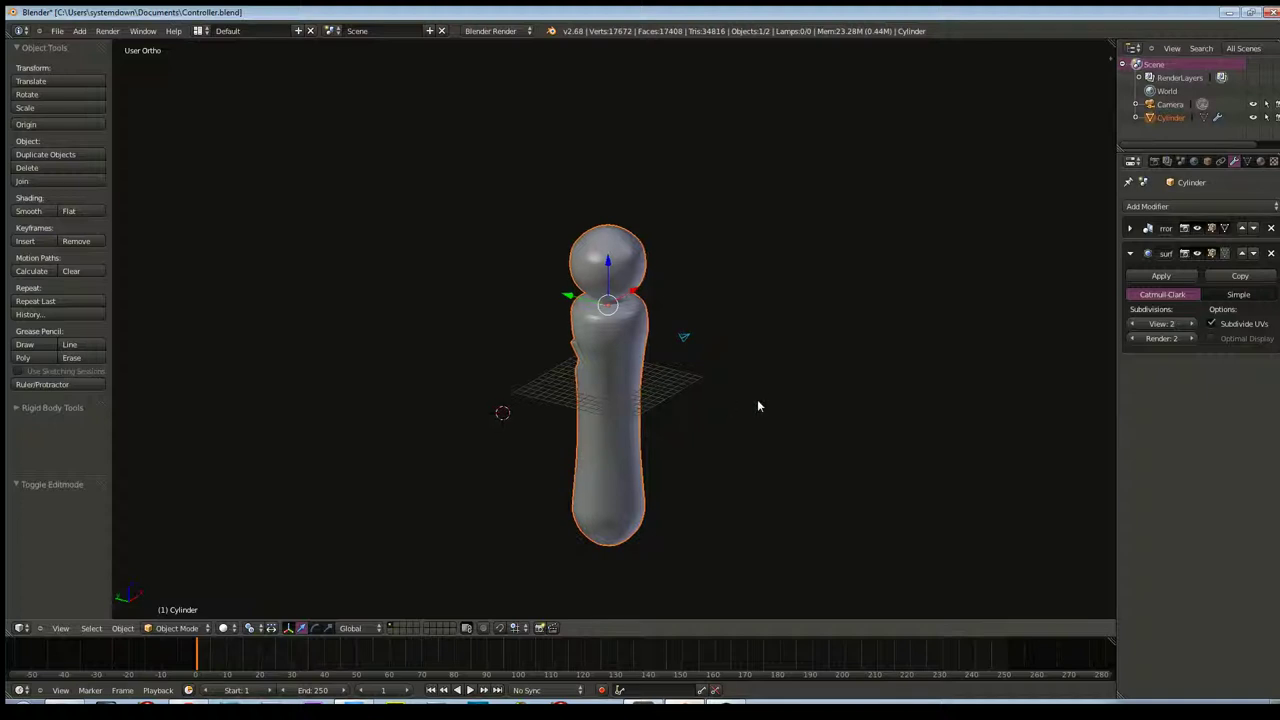
pyautogui.scroll(4, 758, 400)
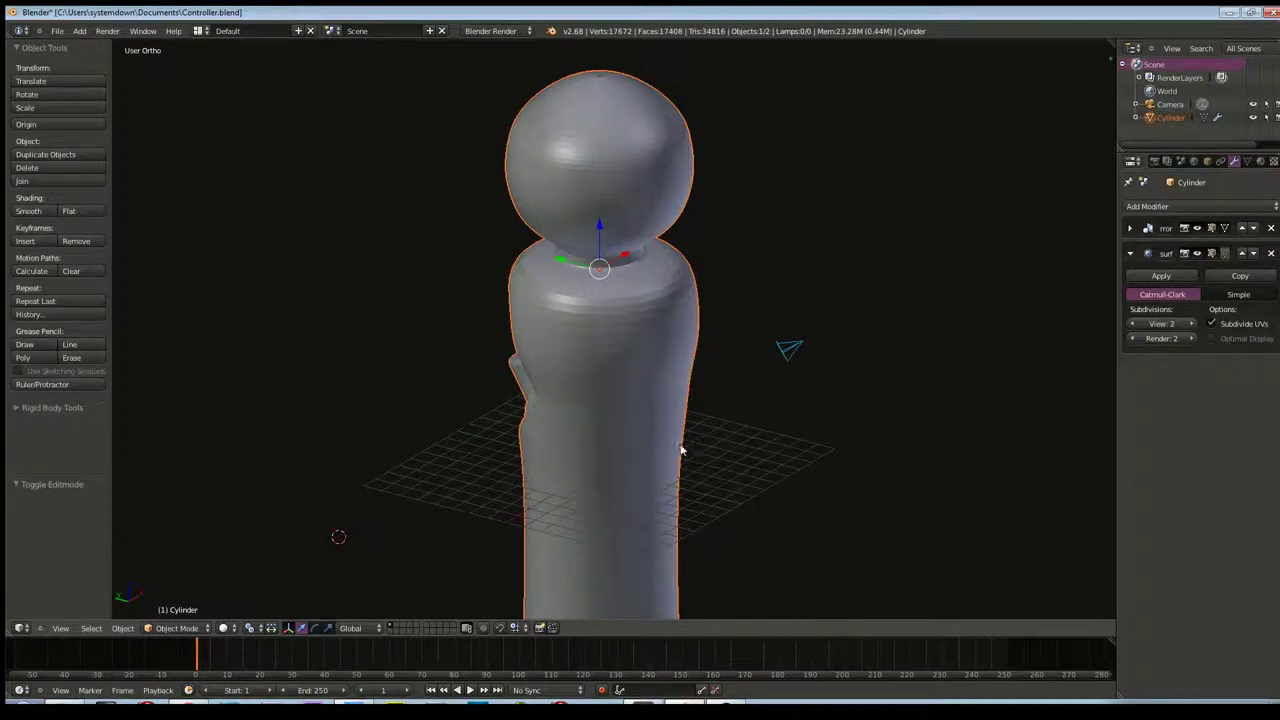
pyautogui.moveTo(680, 450)
pyautogui.mouseDown(button='middle')
pyautogui.moveTo(746, 411)
pyautogui.moveTo(806, 401)
pyautogui.moveTo(655, 430)
pyautogui.mouseUp(button='middle')
pyautogui.scroll(-1, 655, 430)
pyautogui.scroll(-1, 655, 430)
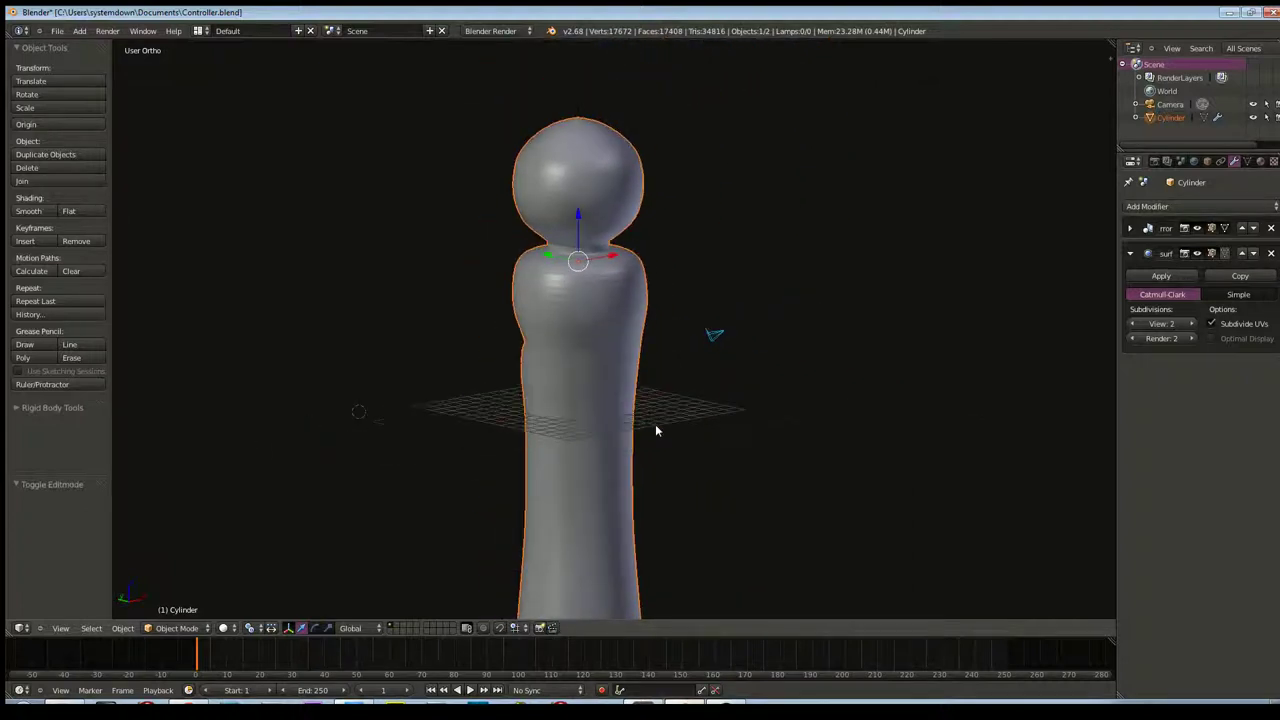
pyautogui.scroll(-1, 655, 430)
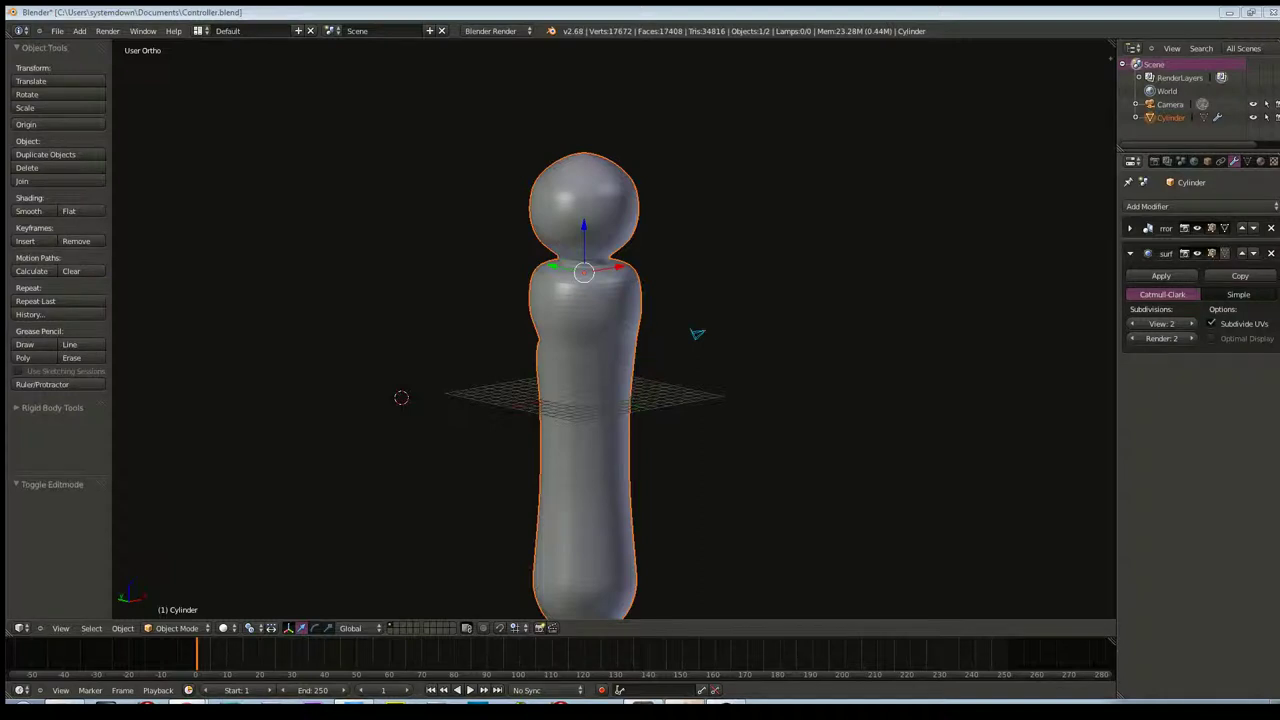
# Turn the front and cutout toward the view, then enter Edit Mode on the cylinder mesh
pyautogui.moveTo(640, 360)
pyautogui.mouseDown(button='middle')
pyautogui.moveTo(798, 359)
pyautogui.moveTo(670, 286)
pyautogui.moveTo(690, 322)
pyautogui.moveTo(717, 317)
pyautogui.mouseUp(button='middle')
pyautogui.scroll(3, 680, 290)
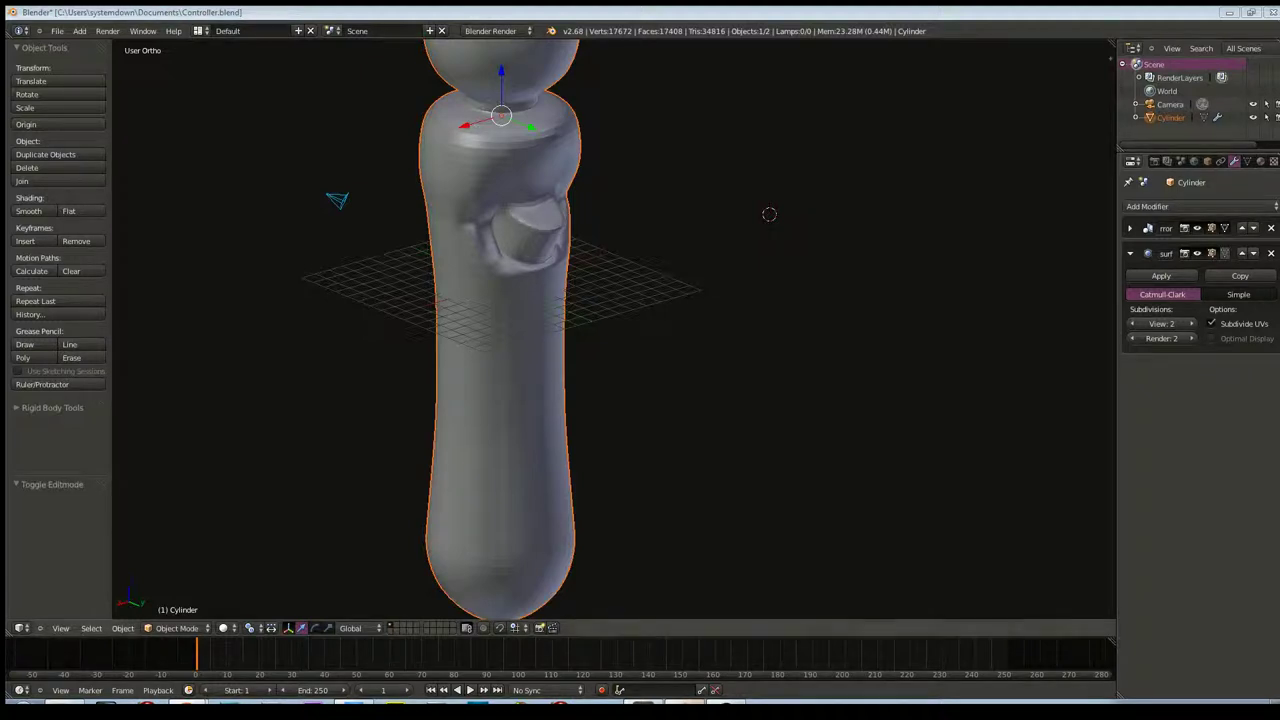
pyautogui.moveTo(715, 326)
pyautogui.mouseDown(button='middle')
pyautogui.moveTo(757, 336)
pyautogui.moveTo(700, 314)
pyautogui.moveTo(634, 217)
pyautogui.moveTo(571, 206)
pyautogui.moveTo(550, 235)
pyautogui.moveTo(636, 242)
pyautogui.mouseUp(button='middle')
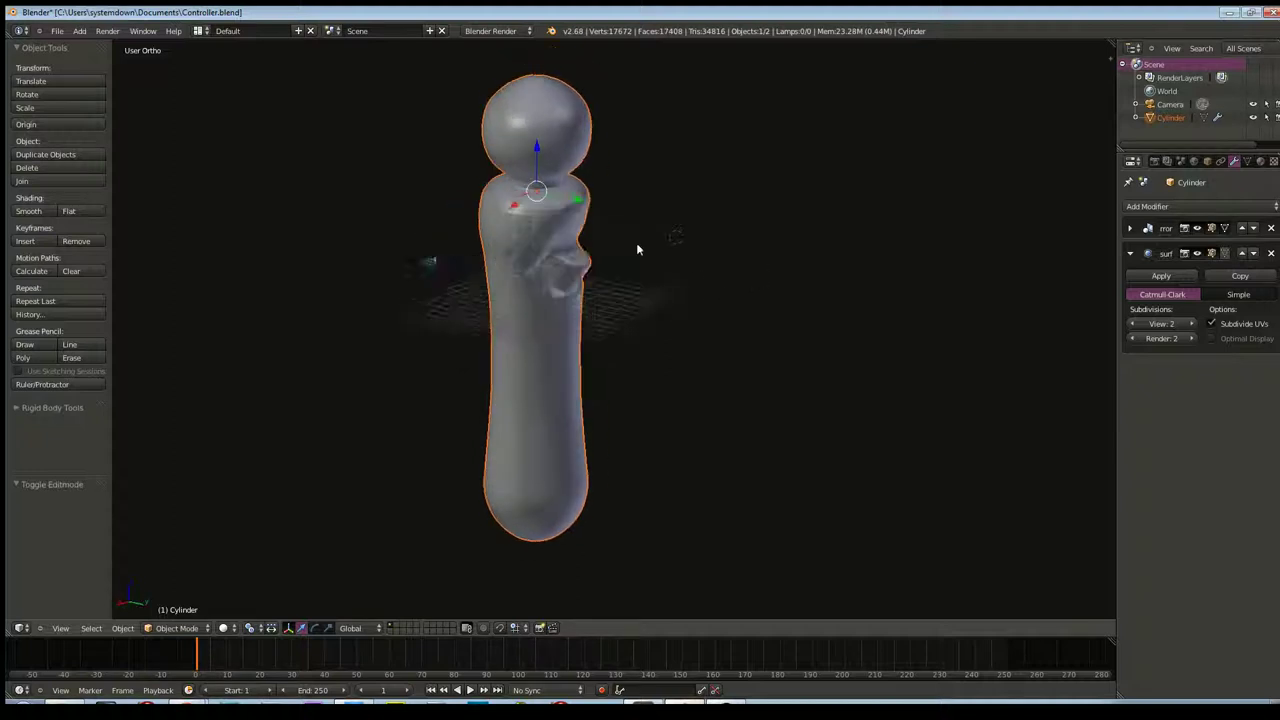
pyautogui.scroll(-1, 960, 308)
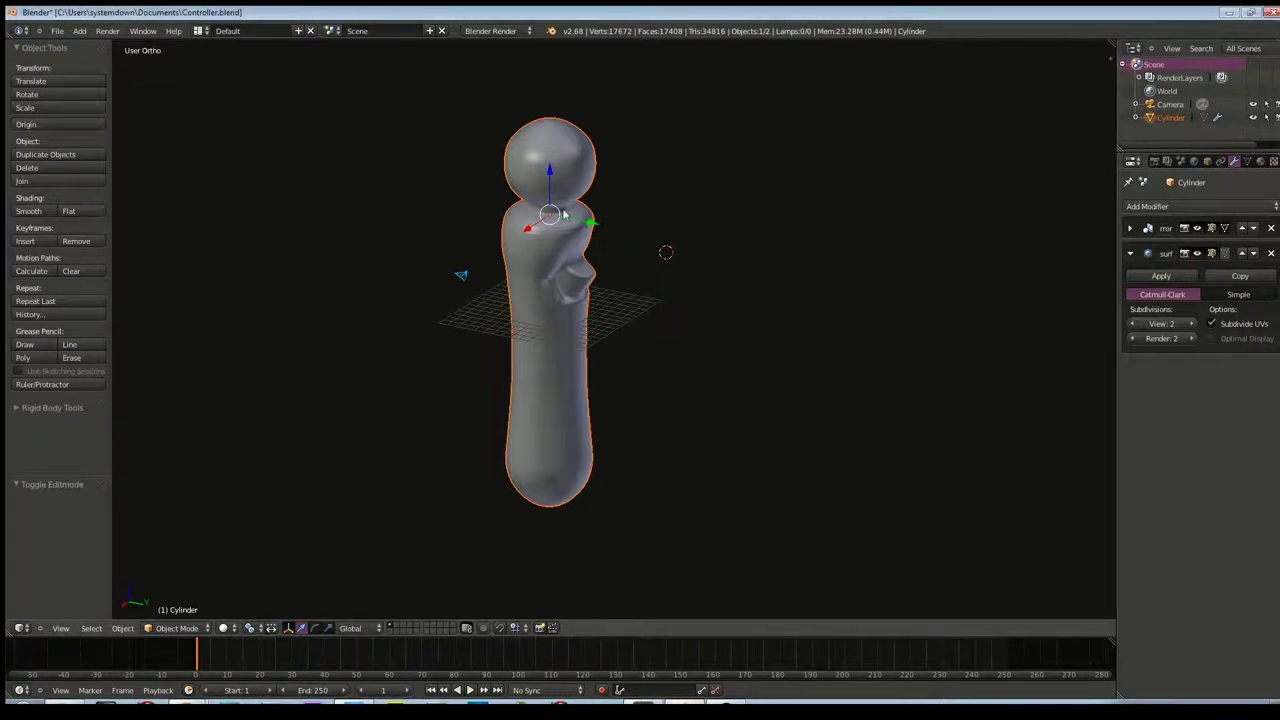
pyautogui.scroll(2, 472, 210)
pyautogui.scroll(1, 484, 204)
pyautogui.moveTo(576, 306); pyautogui.dragTo(555, 278, button='middle')
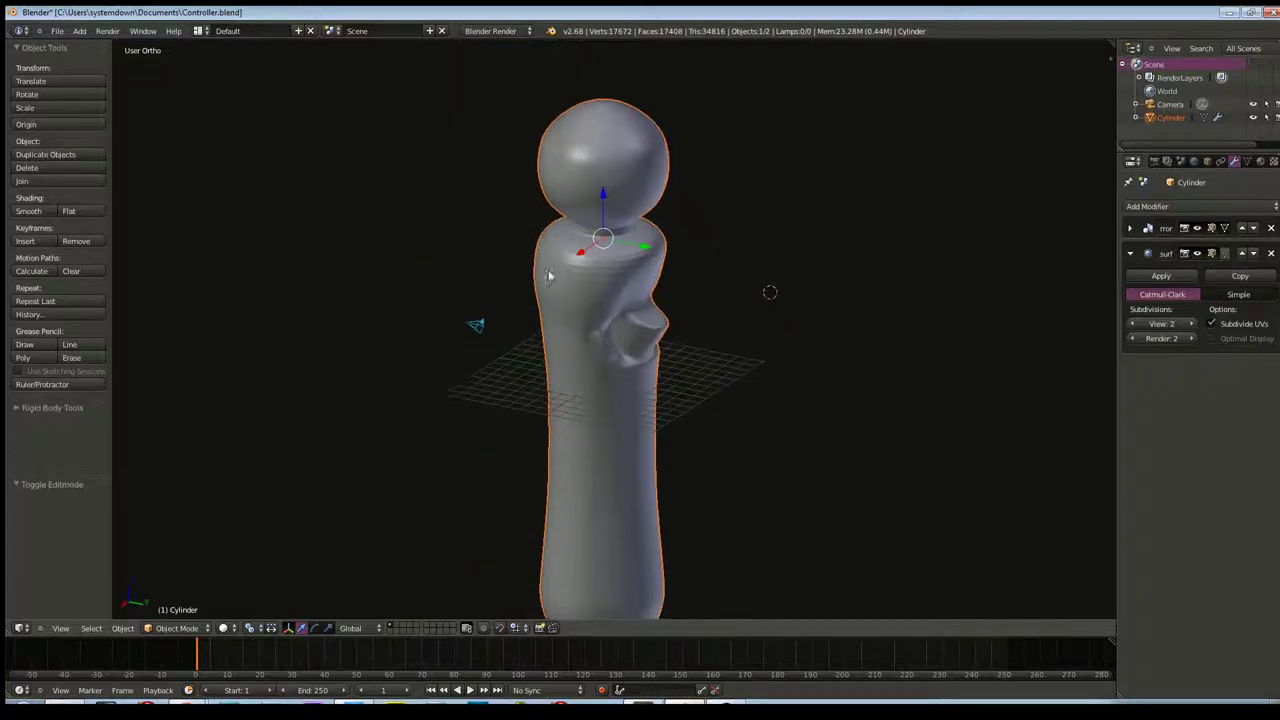
pyautogui.press('Tab')
# Zoom in on the protruding spike in Right Ortho and set viewport subdivision to 0
pyautogui.moveTo(688, 262); pyautogui.dragTo(520, 227, button='middle')
pyautogui.scroll(2, 540, 232)
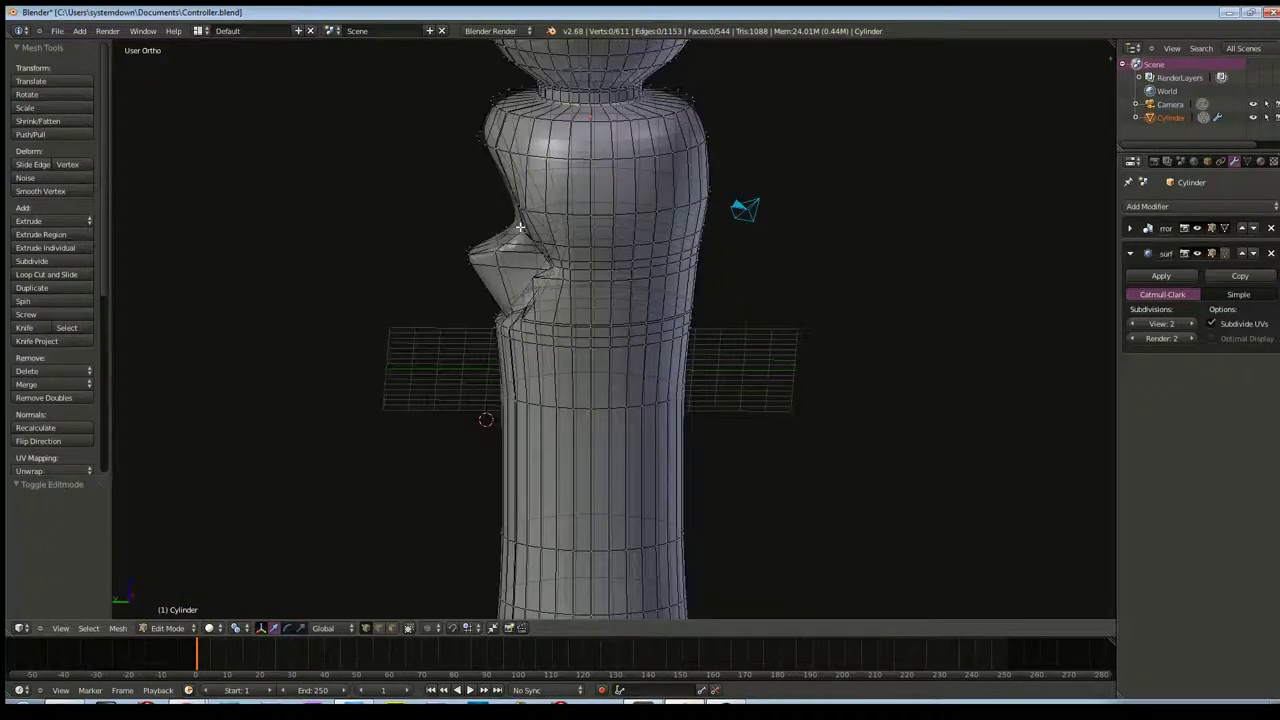
pyautogui.press('KP_3')
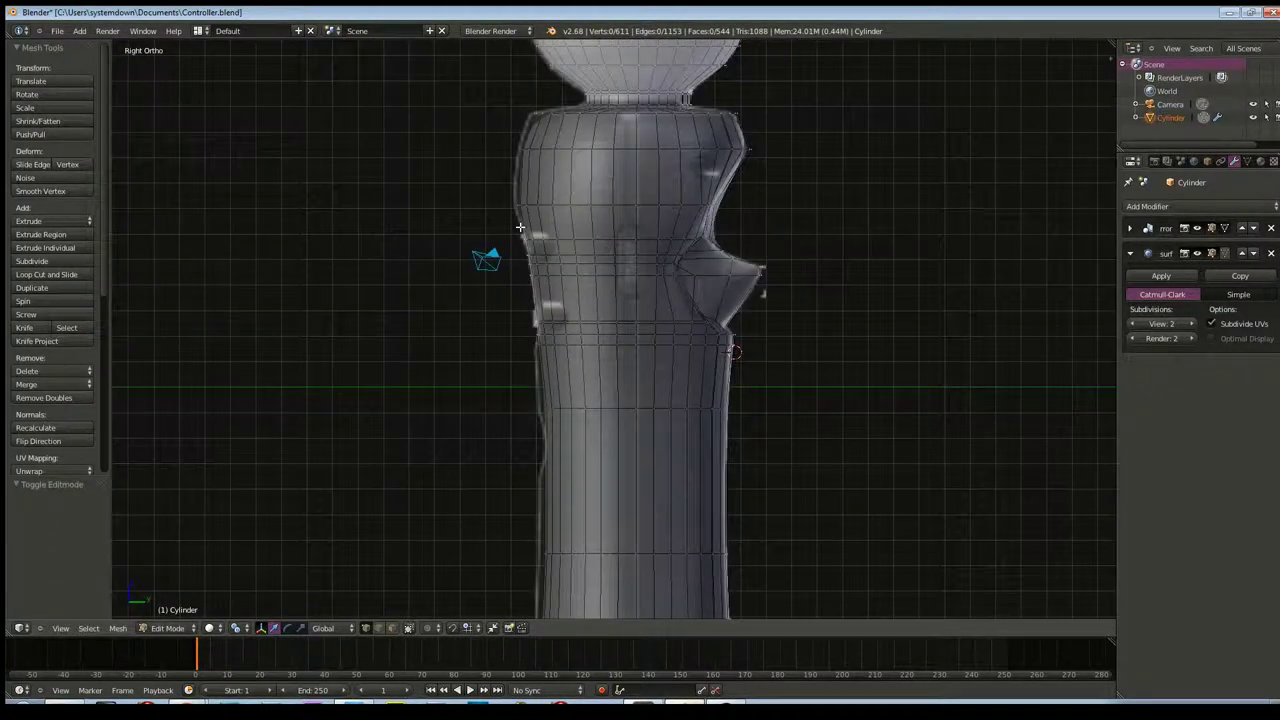
pyautogui.scroll(2, 806, 263)
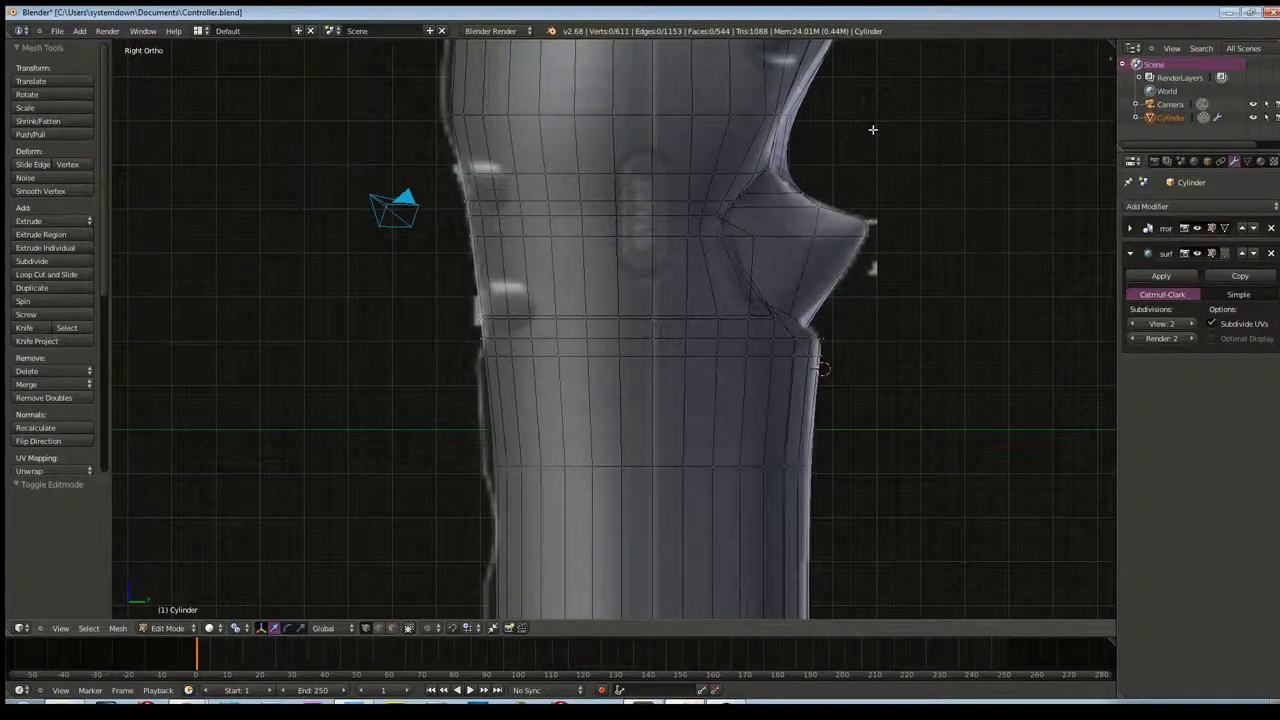
pyautogui.scroll(2, 680, 177)
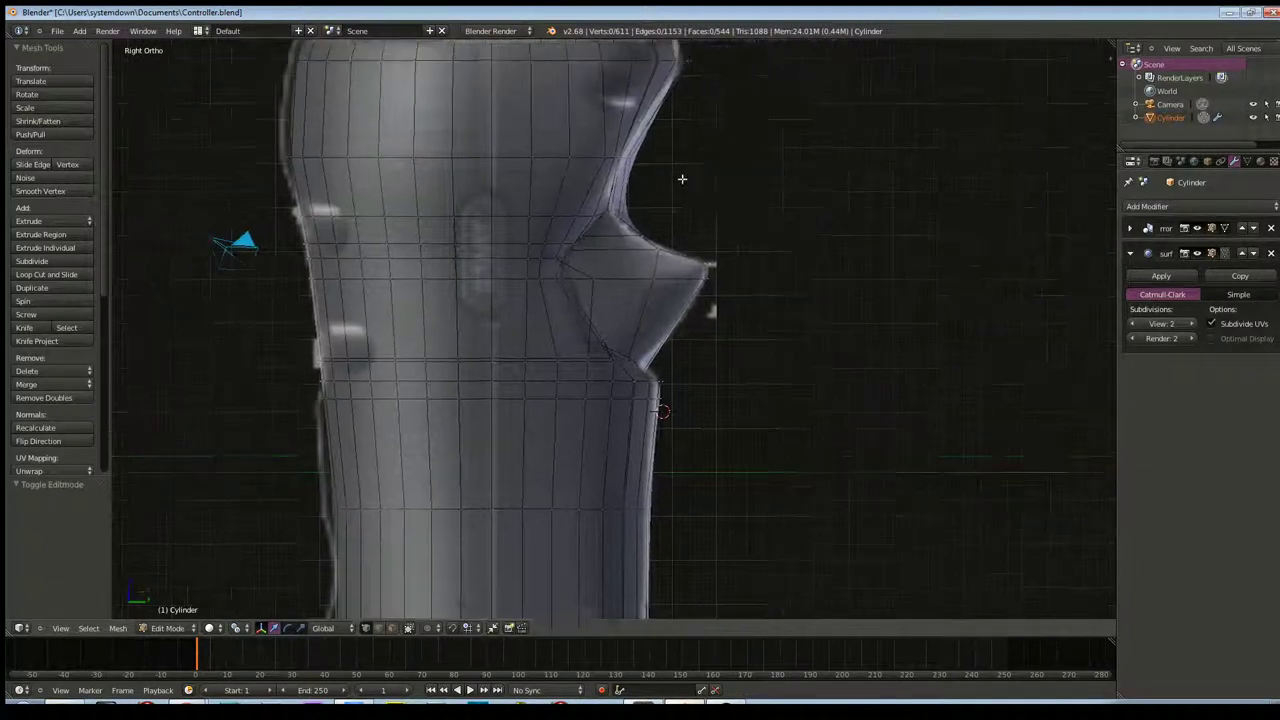
pyautogui.scroll(1, 717, 163)
pyautogui.scroll(2, 654, 263)
pyautogui.scroll(1, 662, 259)
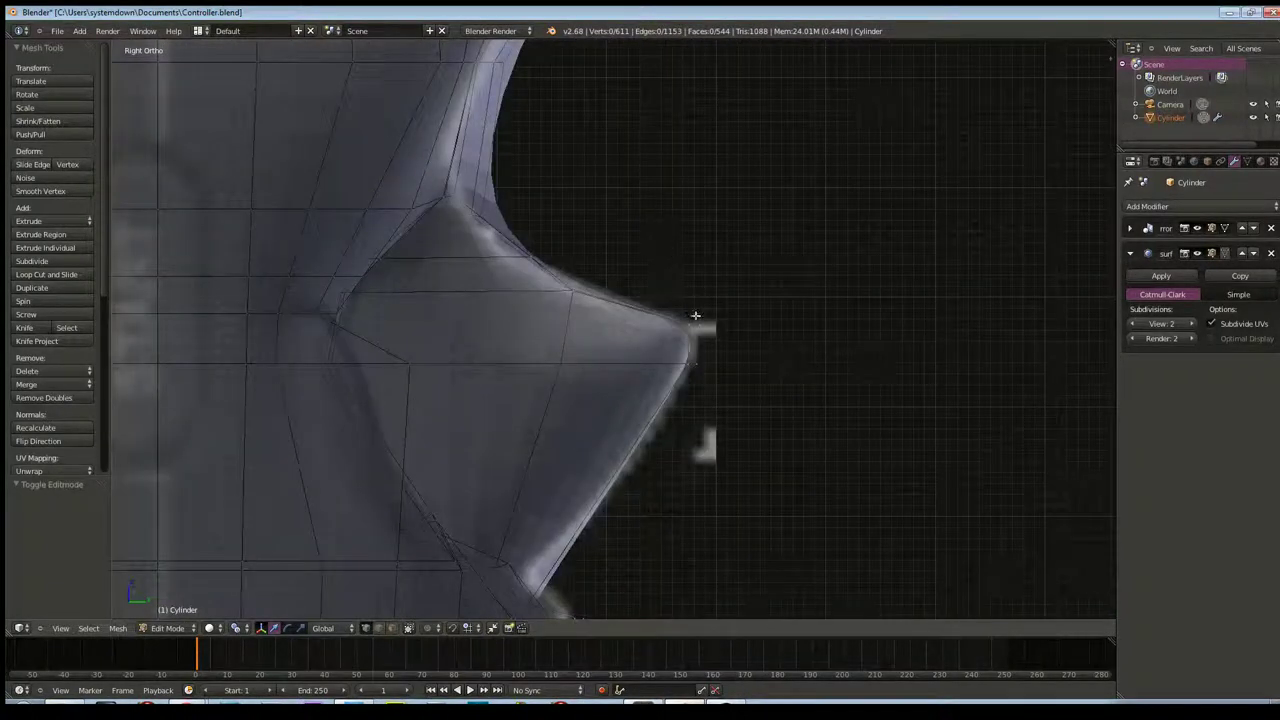
pyautogui.scroll(1, 726, 294)
pyautogui.scroll(-1, 726, 294)
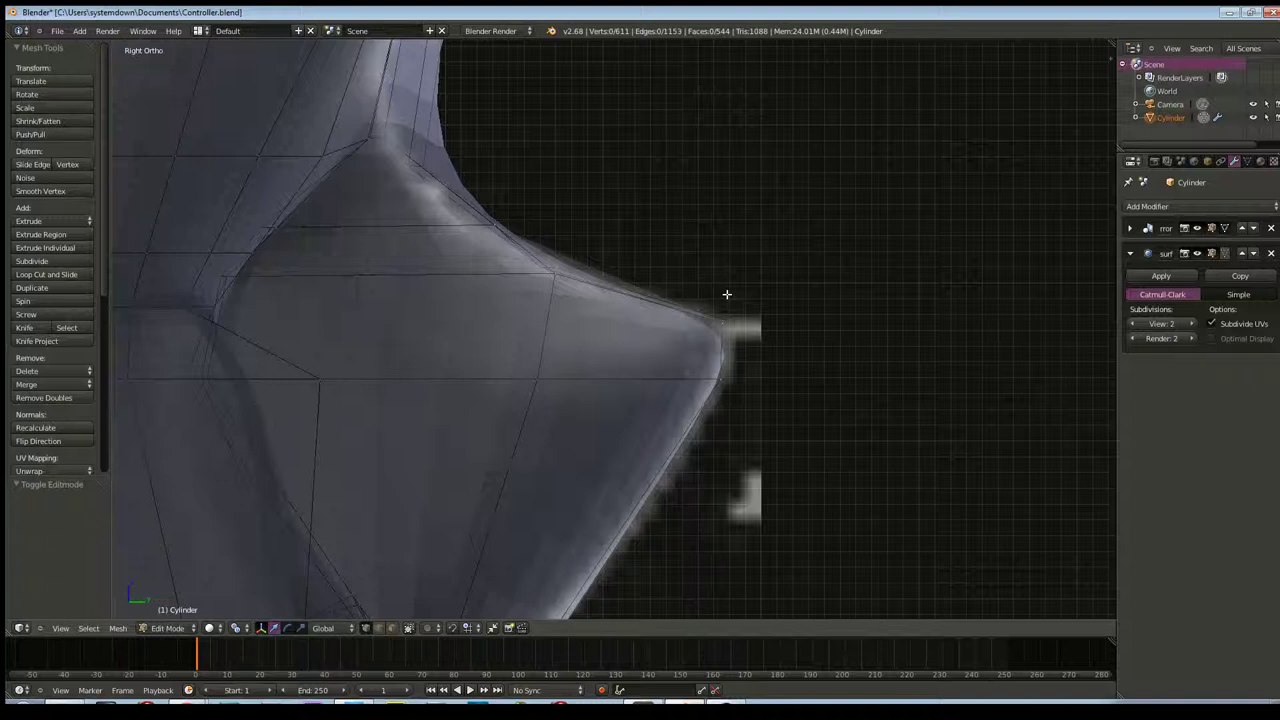
pyautogui.doubleClick(1133, 323)
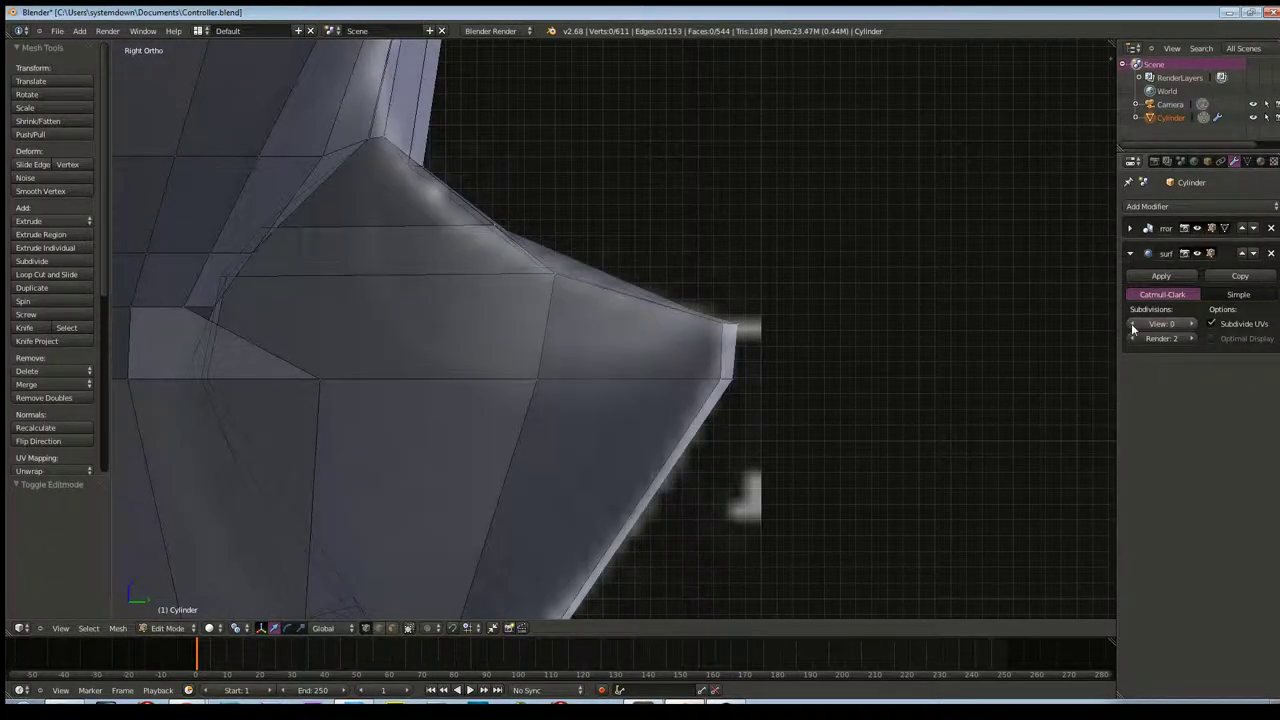
# Keep viewport subdivision at 0 and move the tip vertex 0.182 along Y, checking it at an angle
pyautogui.click(1191, 324)
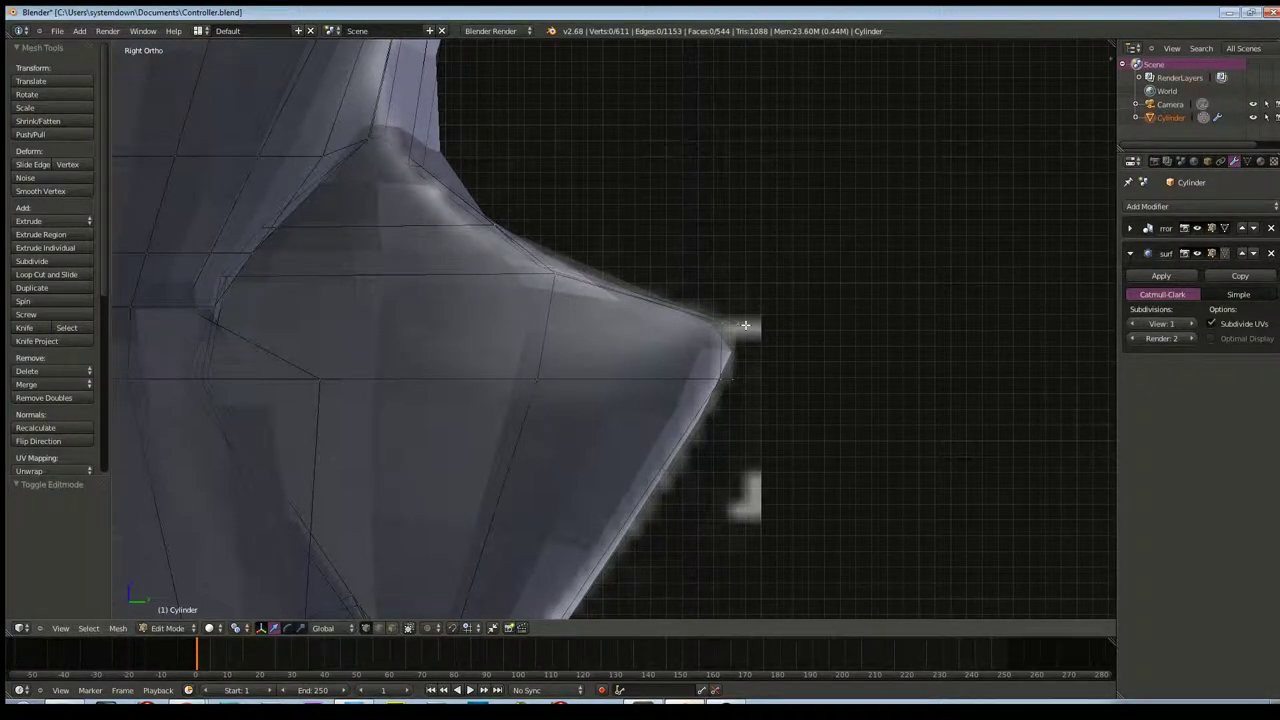
pyautogui.click(1133, 324)
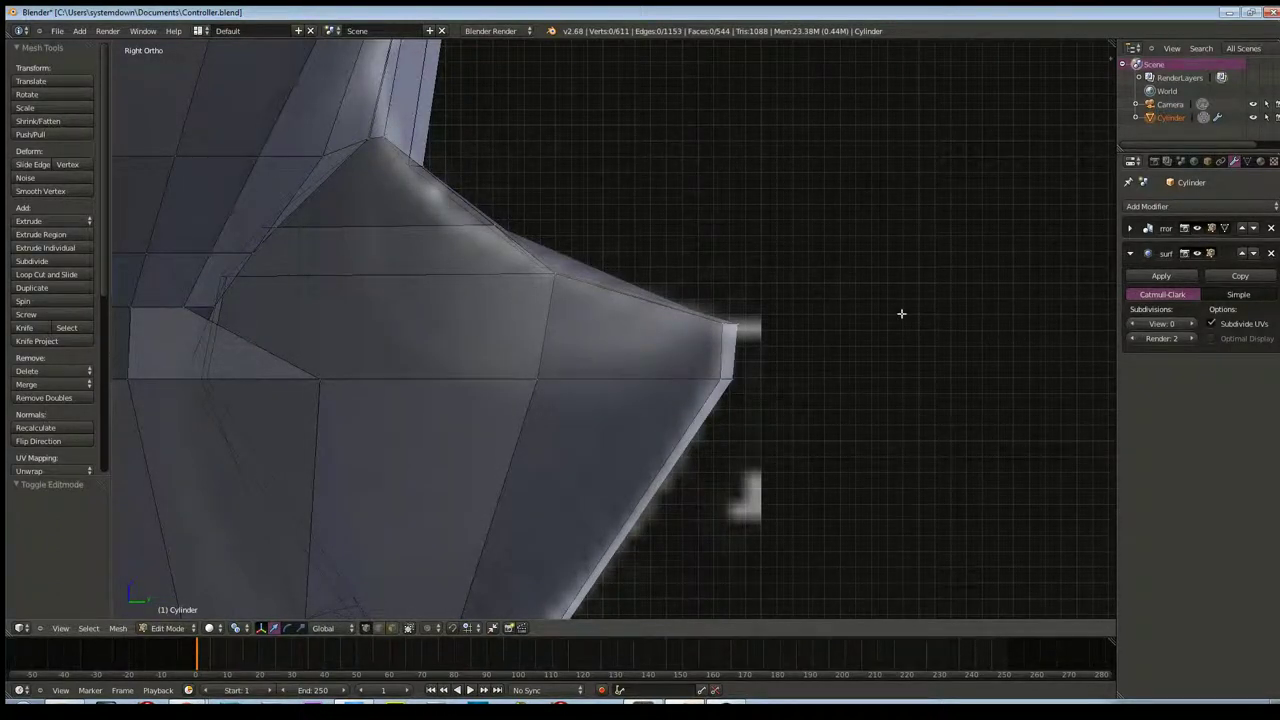
pyautogui.rightClick(738, 322)
pyautogui.moveTo(785, 324); pyautogui.dragTo(812, 347)
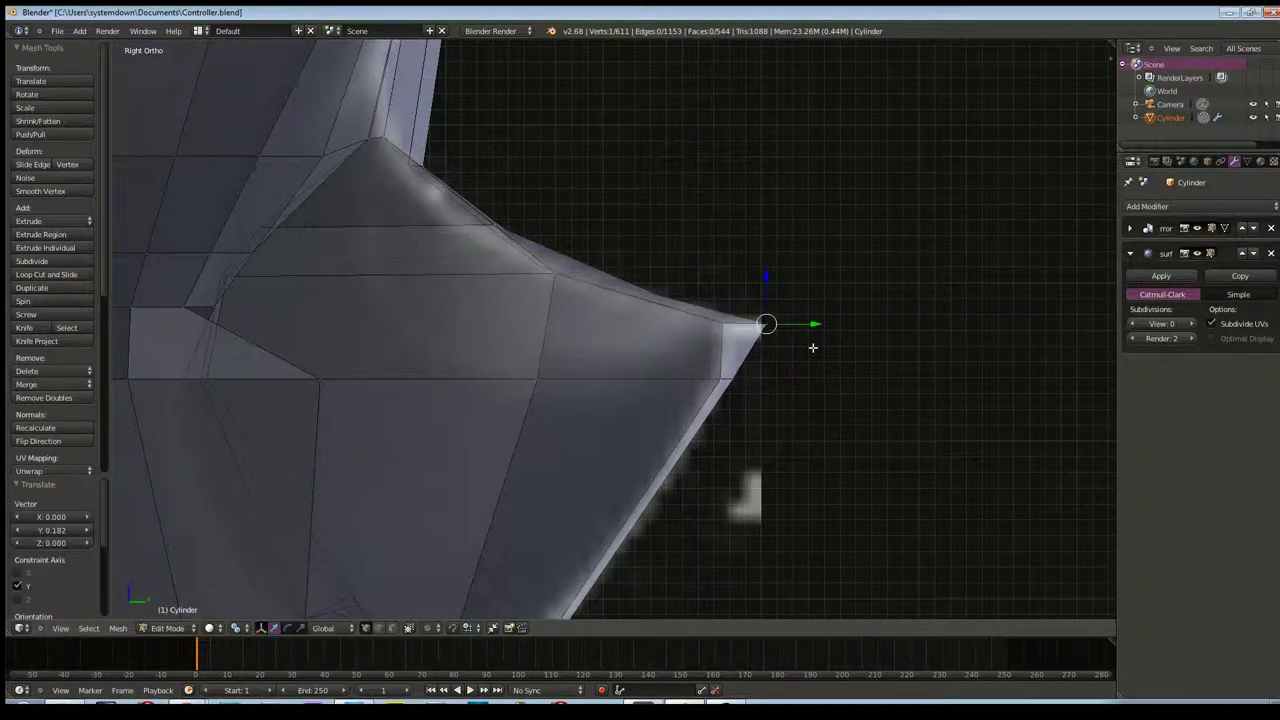
pyautogui.moveTo(812, 347)
pyautogui.mouseDown(button='middle')
pyautogui.moveTo(789, 349)
pyautogui.moveTo(789, 322)
pyautogui.mouseUp(button='middle')
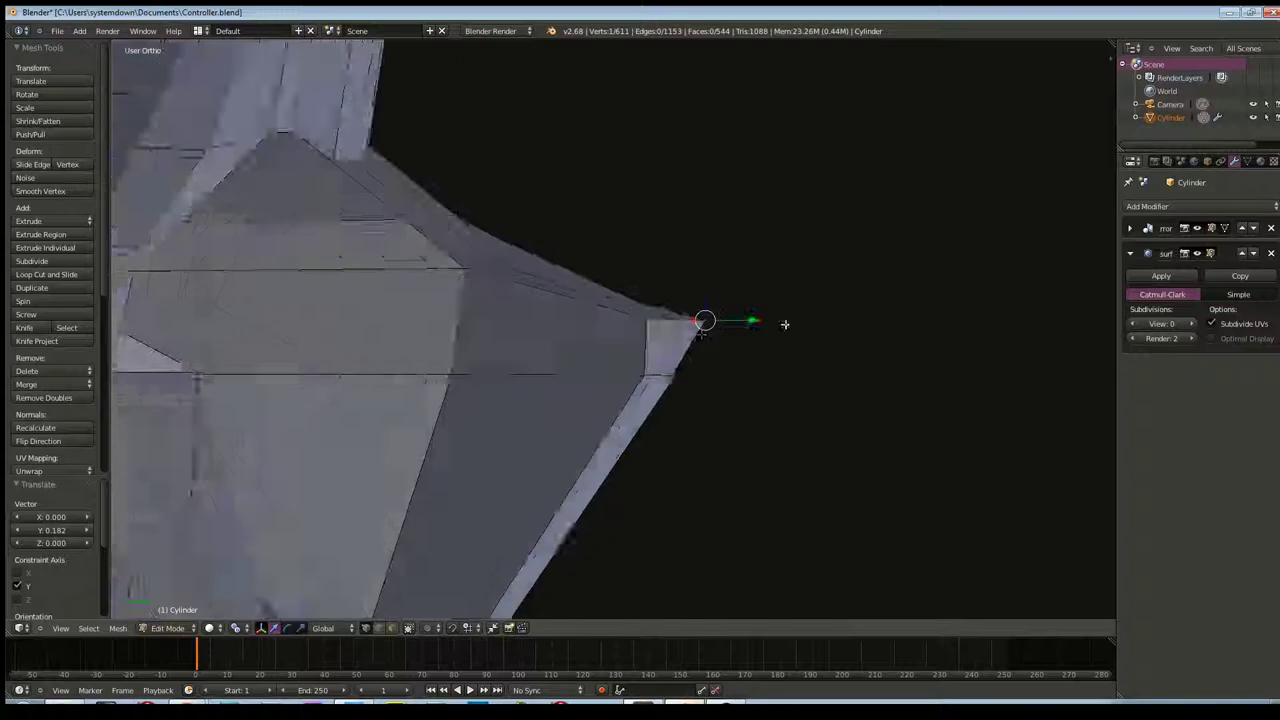
pyautogui.moveTo(826, 309); pyautogui.dragTo(820, 333, button='middle')
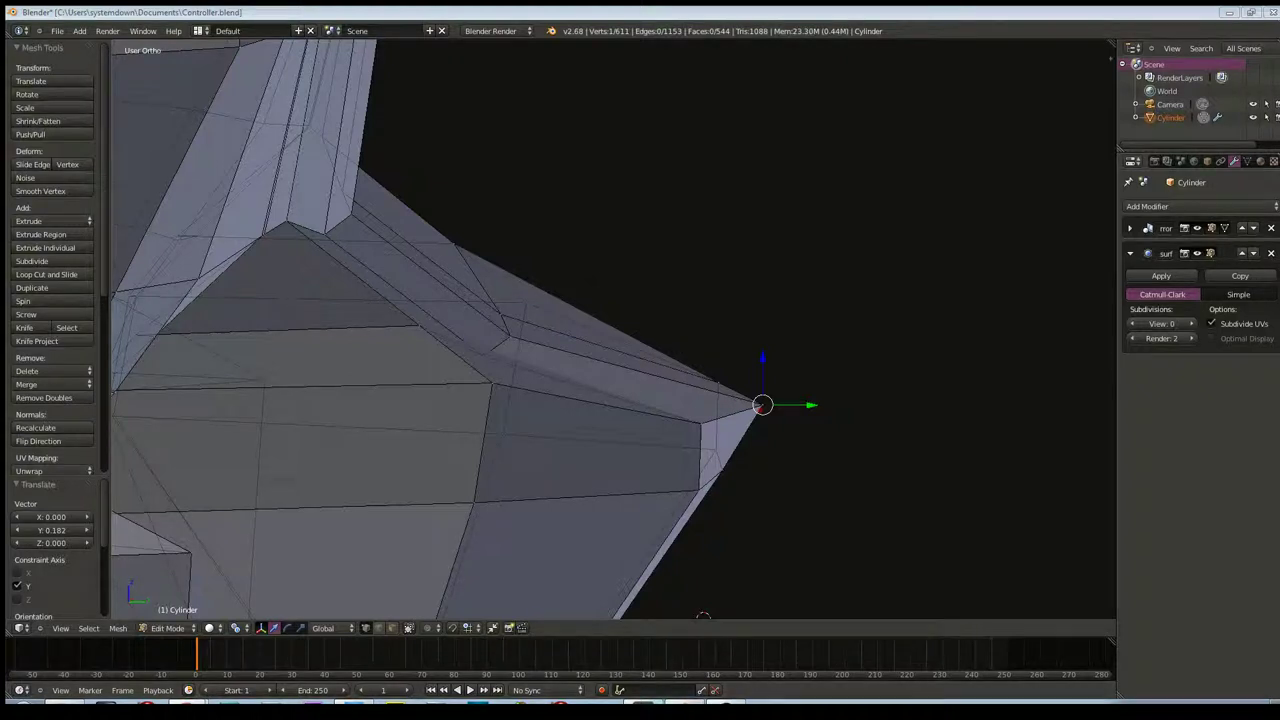
# Paste and send a stream link in the TeamSpeak 3 channel chat, then minimize it
pyautogui.hotkey('alt', 'Tab')
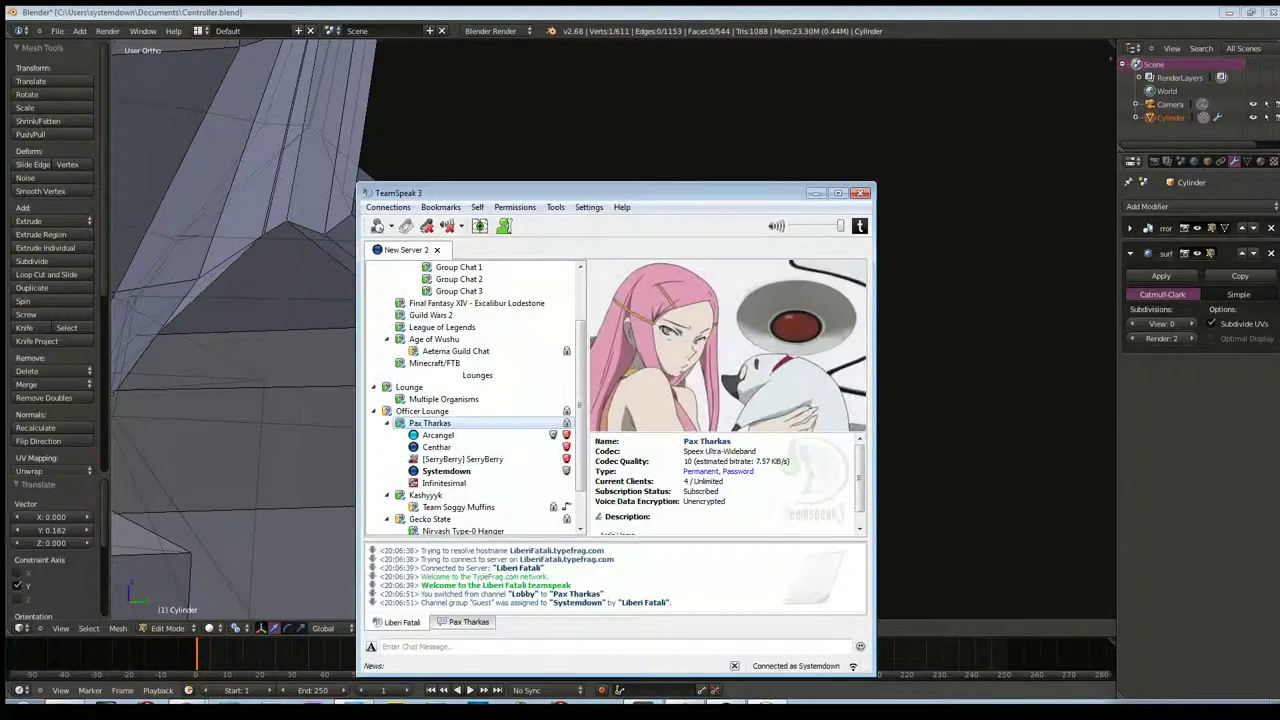
pyautogui.hotkey('ctrl', 'v')
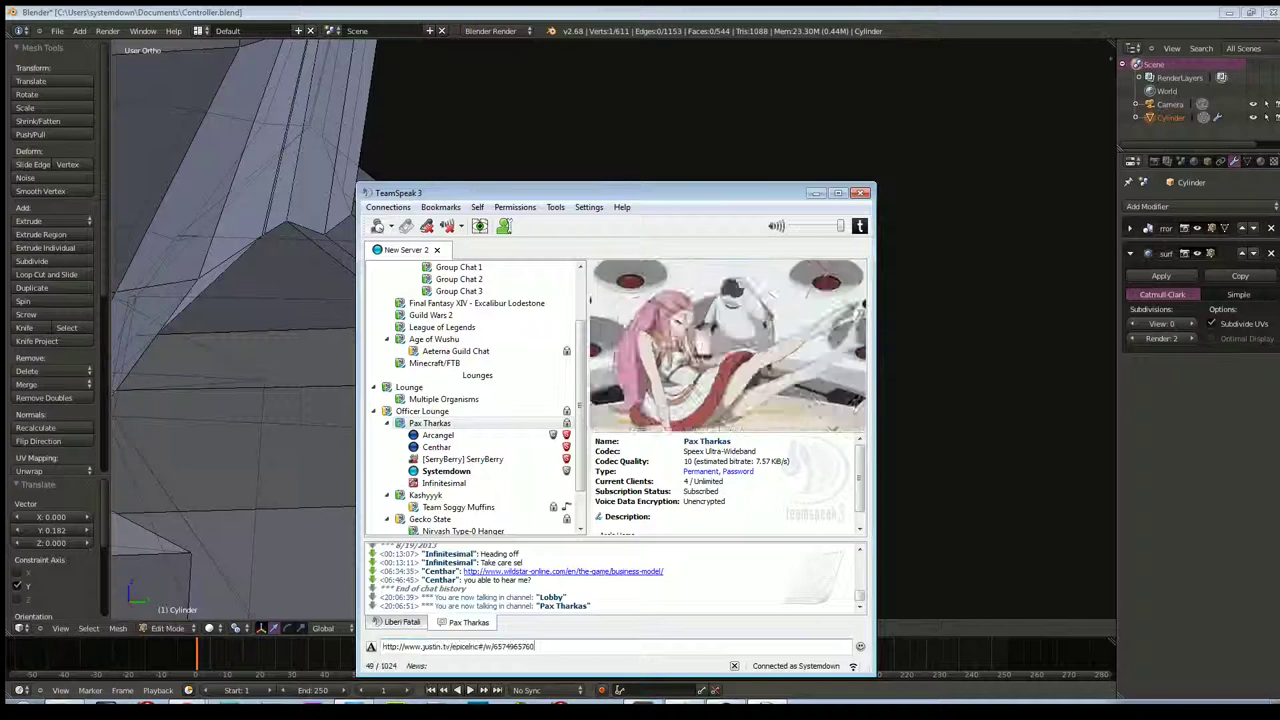
pyautogui.press('Return')
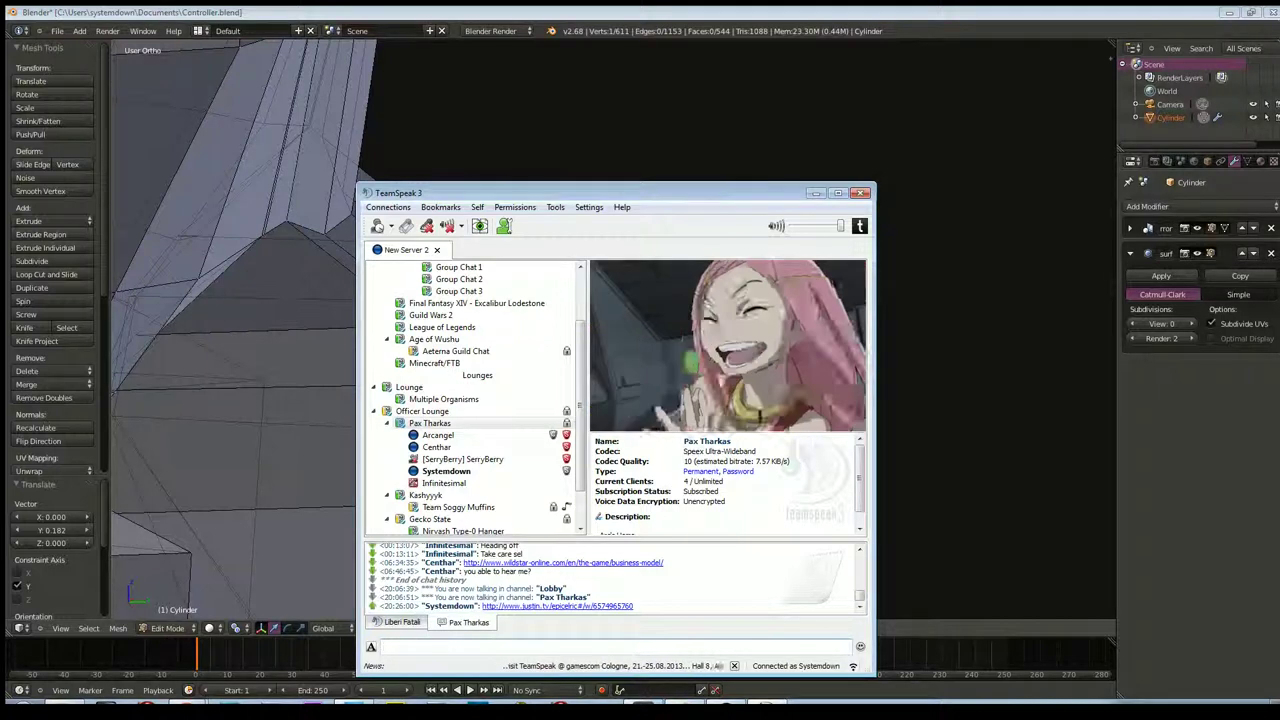
pyautogui.click(816, 193)
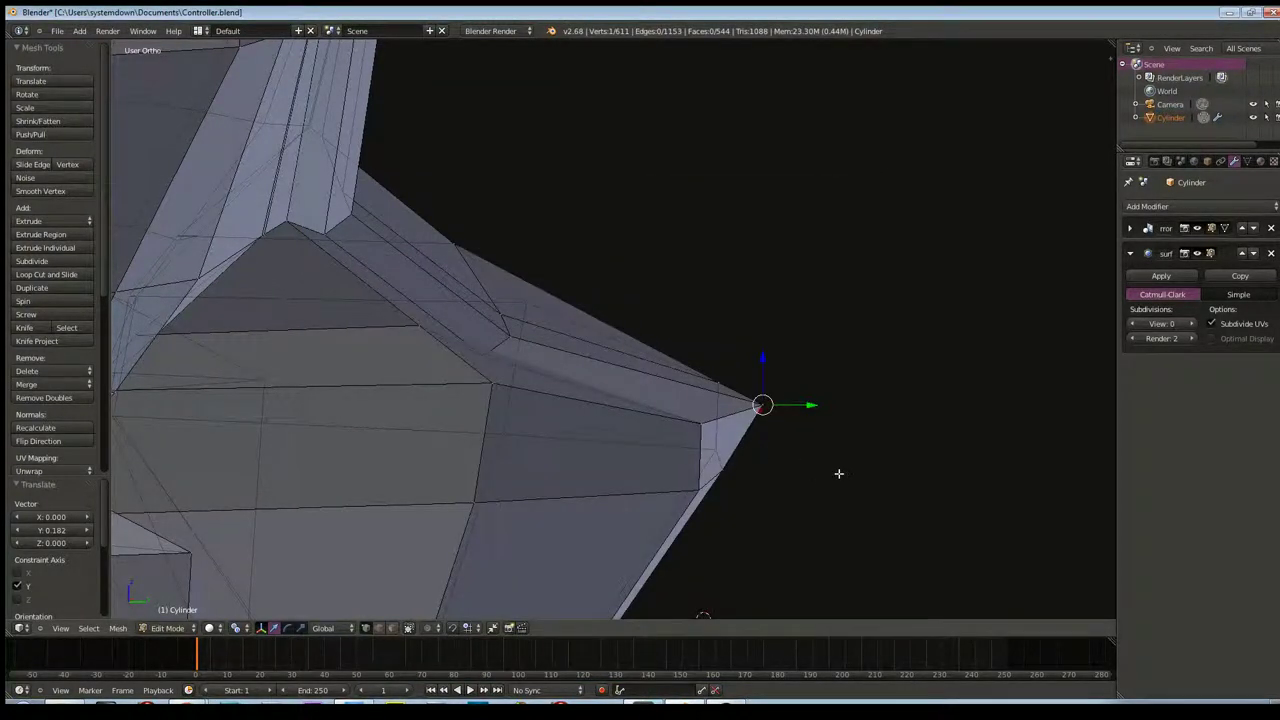
# Nudge the tip vertex -0.022 along Y in Right Ortho and inspect it from several angles
pyautogui.scroll(1, 804, 452)
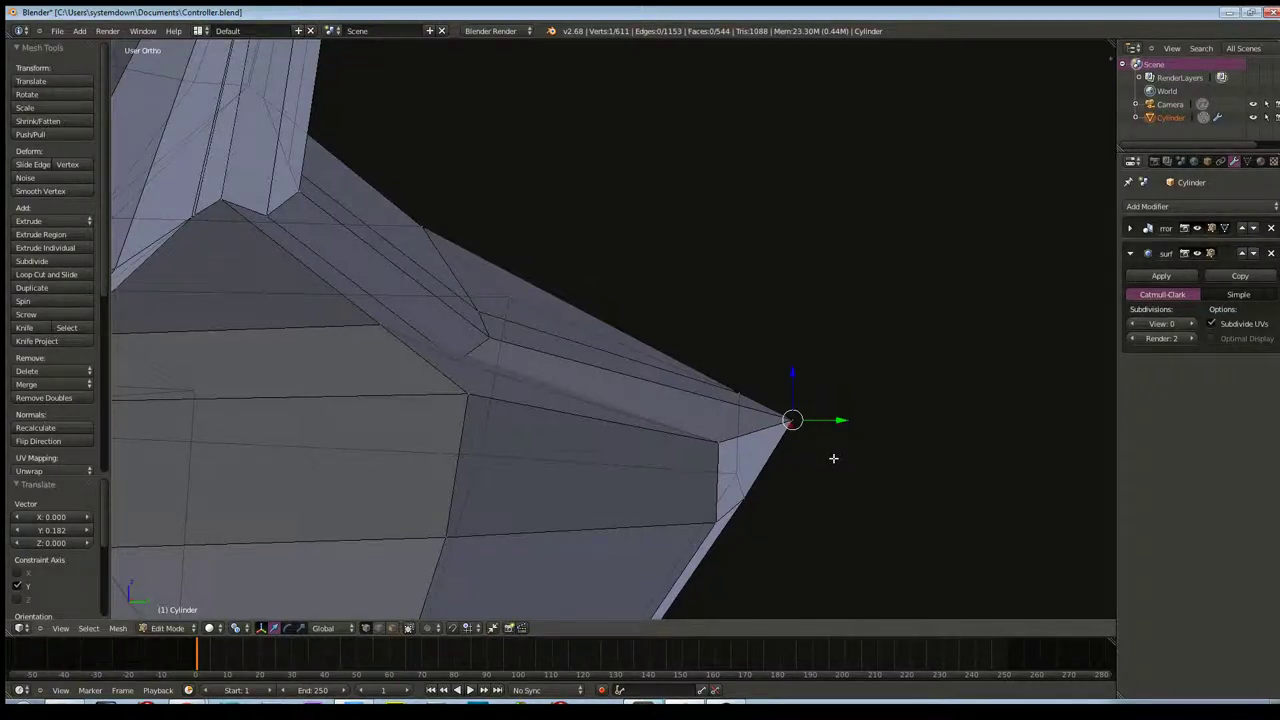
pyautogui.keyDown('shift'); pyautogui.moveTo(832, 458); pyautogui.dragTo(723, 449, button='middle'); pyautogui.keyUp('shift')
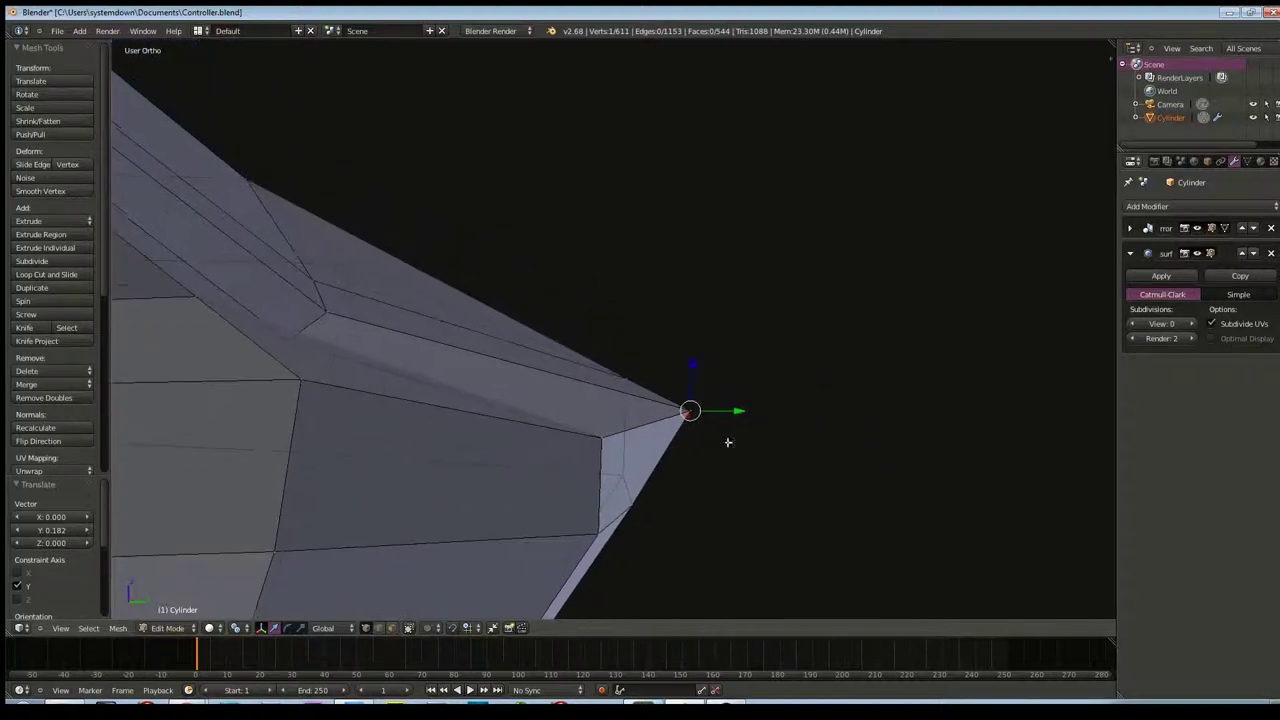
pyautogui.press('KP_3')
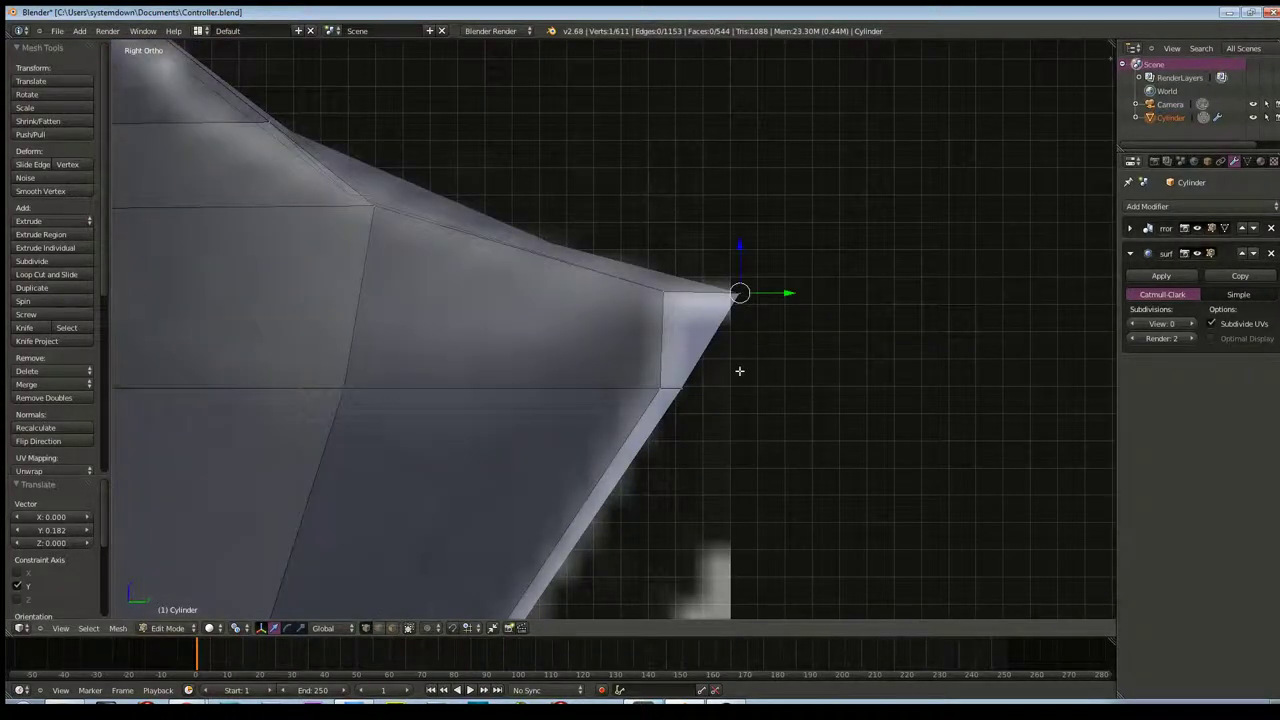
pyautogui.moveTo(767, 290); pyautogui.dragTo(762, 290)
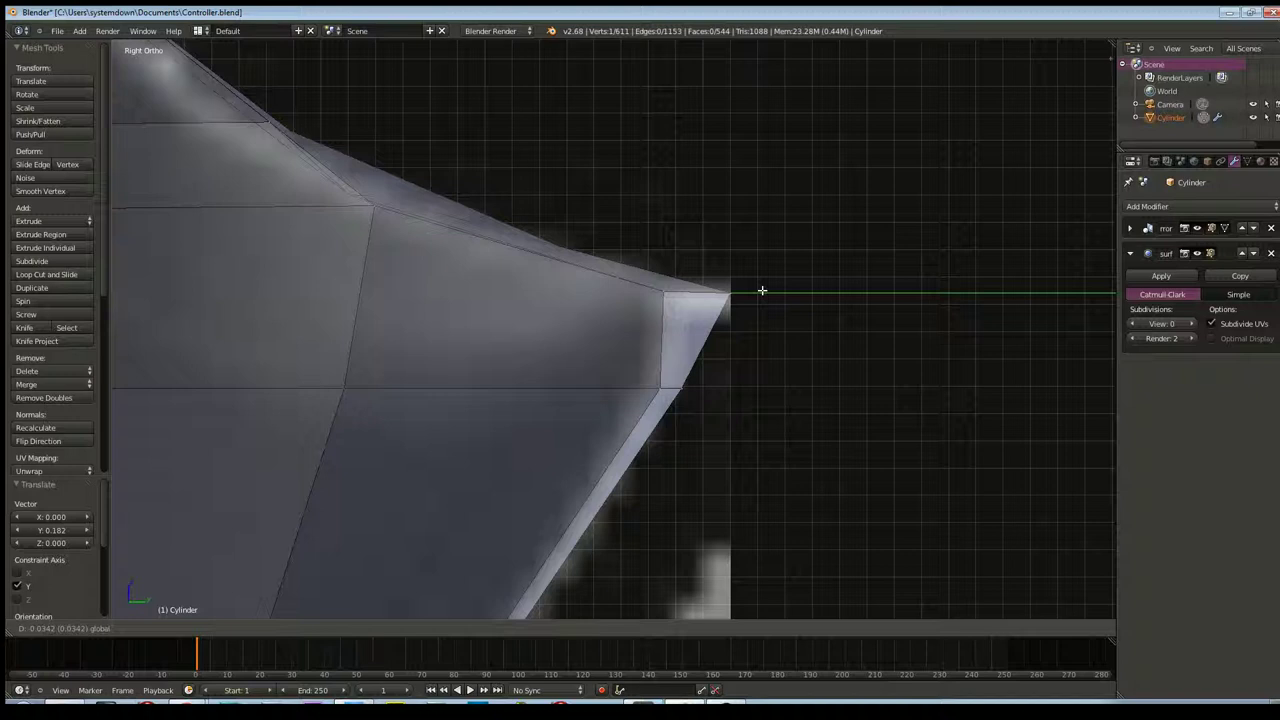
pyautogui.moveTo(762, 290)
pyautogui.mouseDown(button='middle')
pyautogui.moveTo(777, 327)
pyautogui.moveTo(783, 303)
pyautogui.moveTo(769, 311)
pyautogui.mouseUp(button='middle')
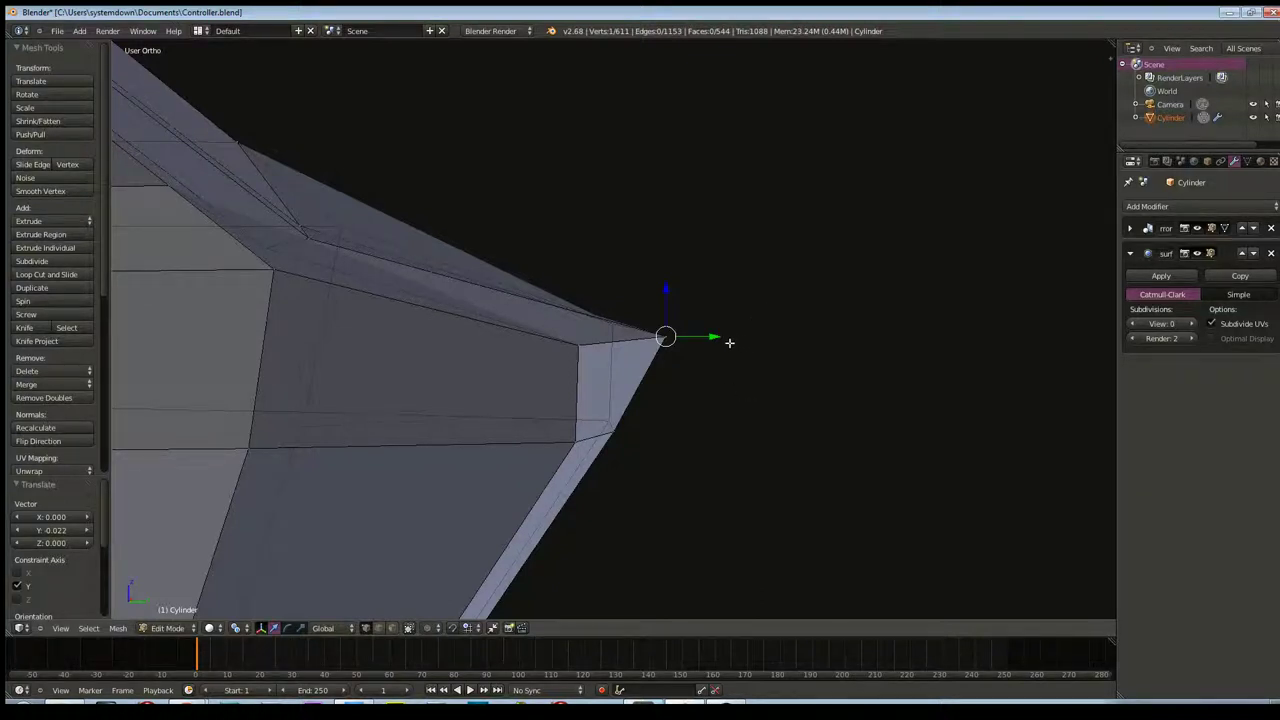
pyautogui.moveTo(731, 341); pyautogui.dragTo(720, 345, button='middle')
pyautogui.press('KP_1')
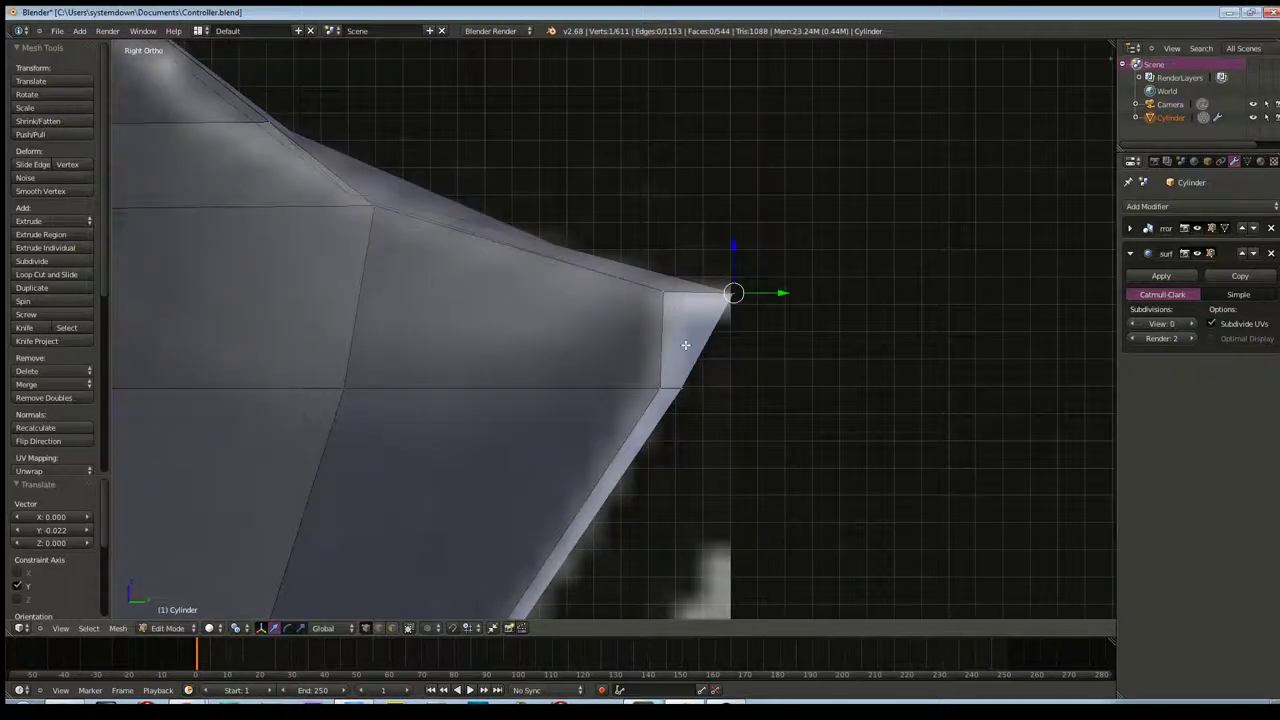
pyautogui.press('KP_3')
pyautogui.keyDown('shift'); pyautogui.moveTo(640, 207); pyautogui.dragTo(764, 286, button='middle'); pyautogui.keyUp('shift')
pyautogui.moveTo(691, 250)
pyautogui.mouseDown(button='middle')
pyautogui.moveTo(669, 242)
pyautogui.moveTo(637, 266)
pyautogui.mouseUp(button='middle')
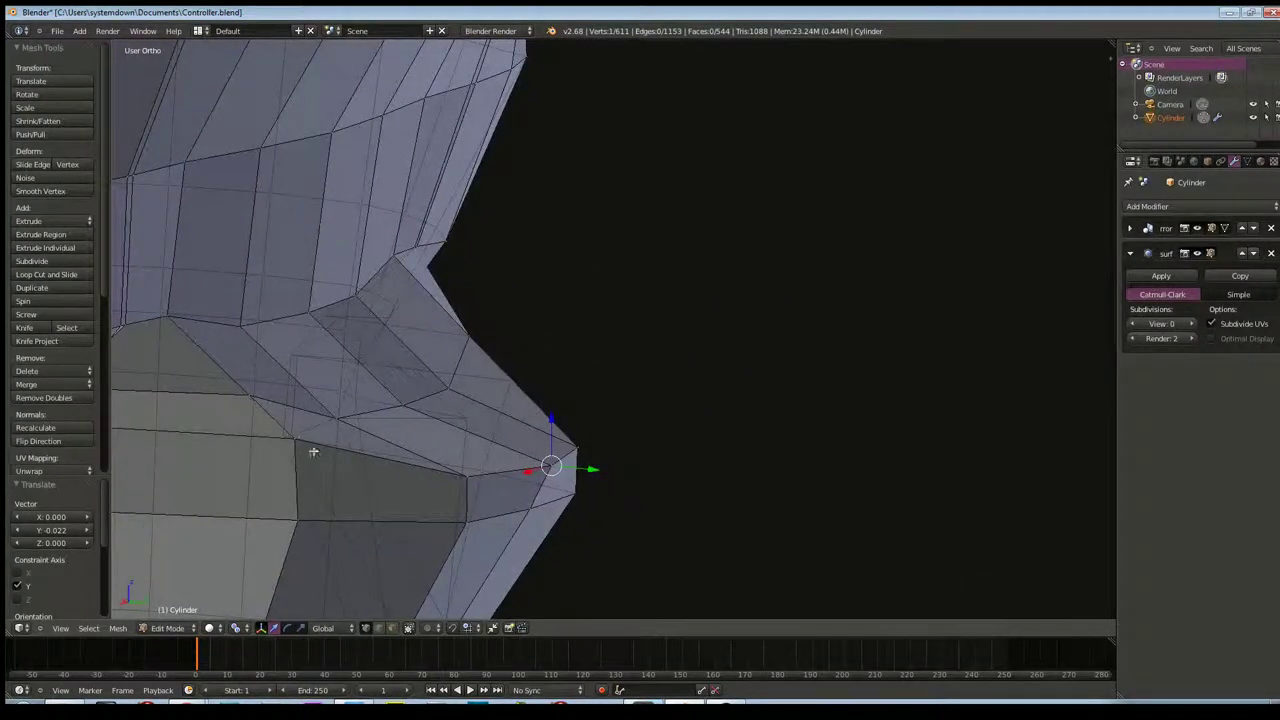
# Select a vertex on the cutout edge, nudge it slightly down, and orbit around it
pyautogui.rightClick(527, 380)
pyautogui.press('a')
pyautogui.moveTo(631, 351)
pyautogui.mouseDown(button='middle')
pyautogui.moveTo(614, 360)
pyautogui.moveTo(645, 347)
pyautogui.mouseUp(button='middle')
pyautogui.hotkey('ctrl', 'z')
pyautogui.moveTo(517, 333); pyautogui.dragTo(517, 338)
pyautogui.moveTo(517, 338)
pyautogui.mouseDown(button='middle')
pyautogui.moveTo(651, 360)
pyautogui.moveTo(729, 354)
pyautogui.moveTo(617, 380)
pyautogui.moveTo(623, 391)
pyautogui.mouseUp(button='middle')
pyautogui.scroll(3, 473, 367)
pyautogui.moveTo(473, 367)
pyautogui.mouseDown(button='middle')
pyautogui.moveTo(423, 354)
pyautogui.moveTo(529, 369)
pyautogui.moveTo(711, 363)
pyautogui.moveTo(691, 437)
pyautogui.moveTo(230, 461)
pyautogui.mouseUp(button='middle')
pyautogui.press('a')
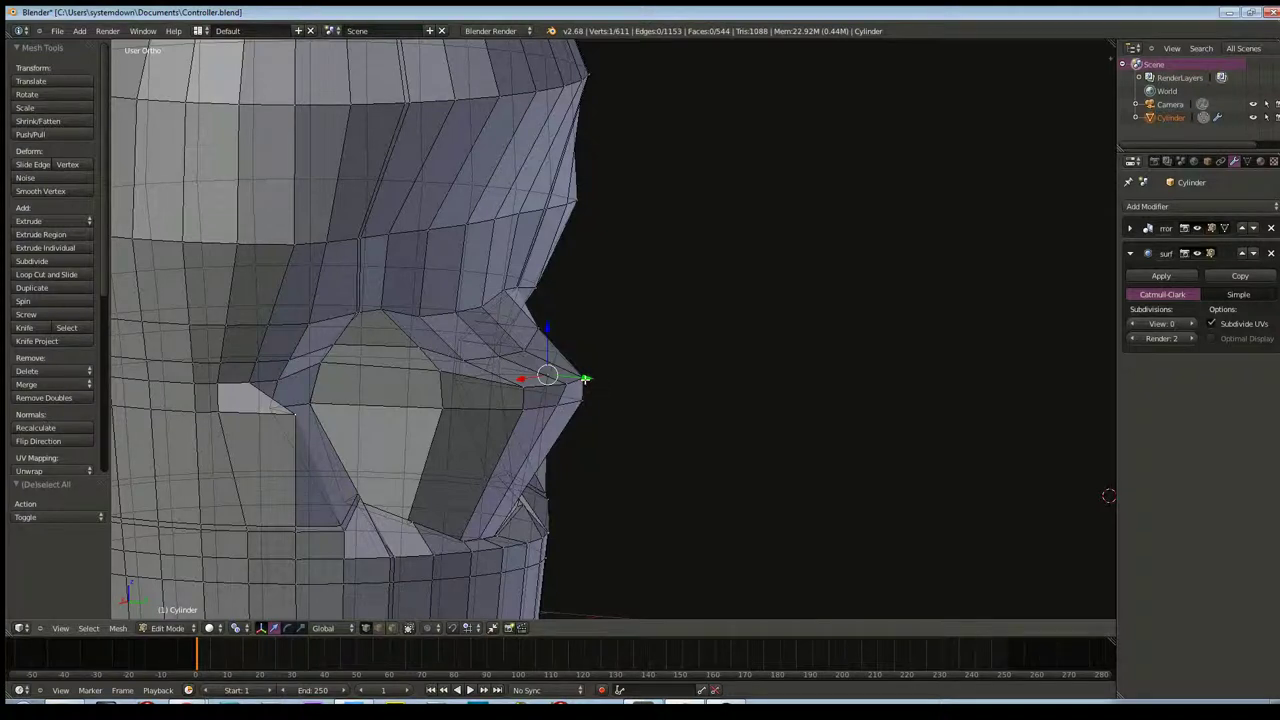
# Move the cutout vertex along Y twice, checking it in the right side view
pyautogui.press('g')
pyautogui.press('y')
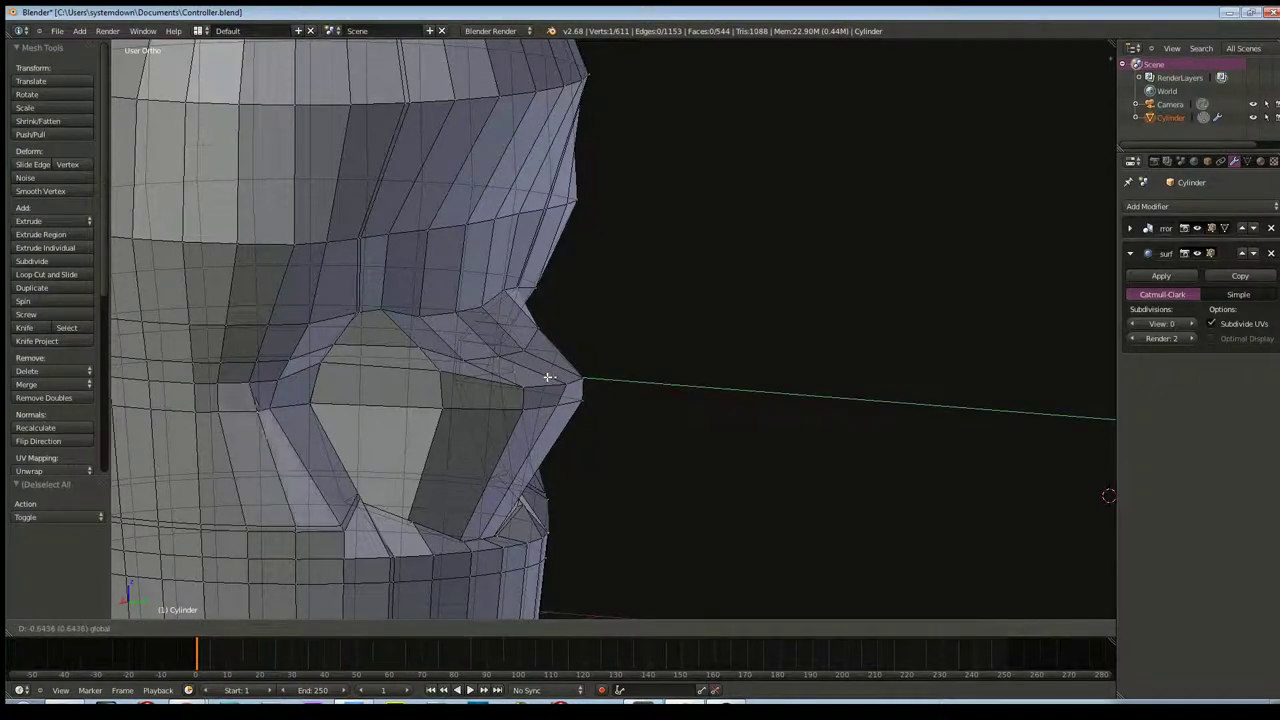
pyautogui.click(547, 377)
pyautogui.press('KP_3')
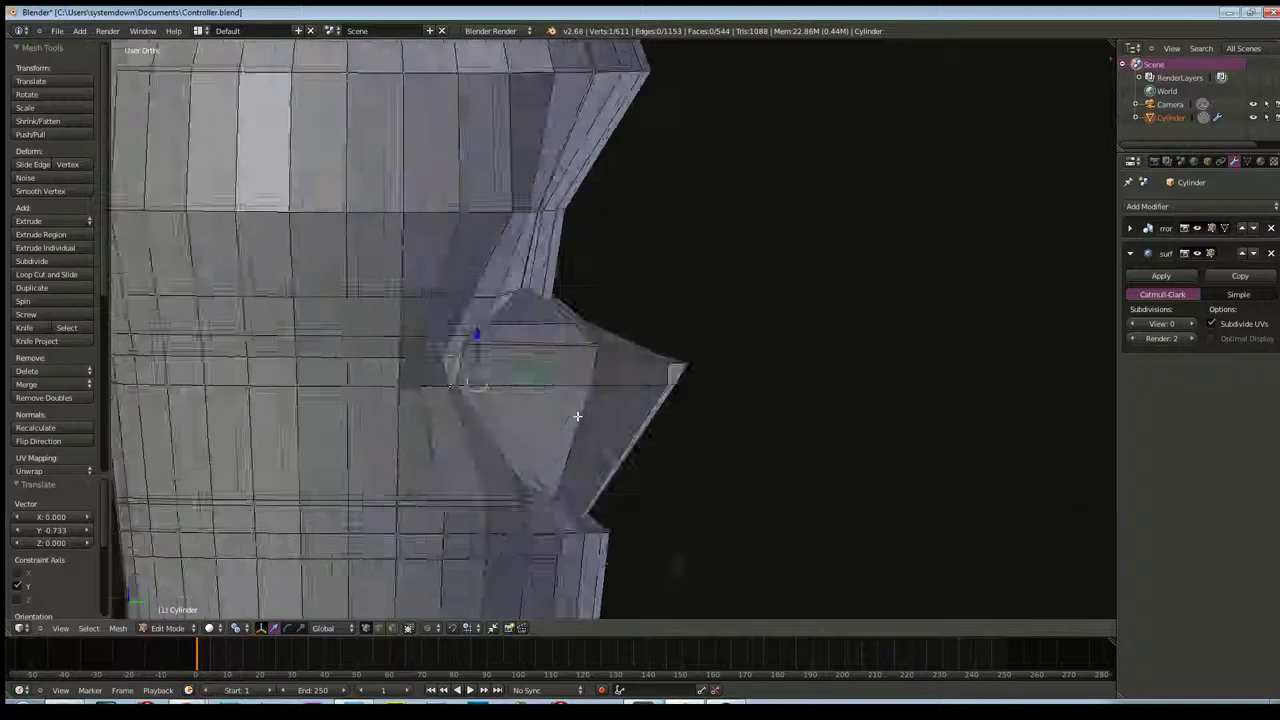
pyautogui.press('g')
pyautogui.press('y')
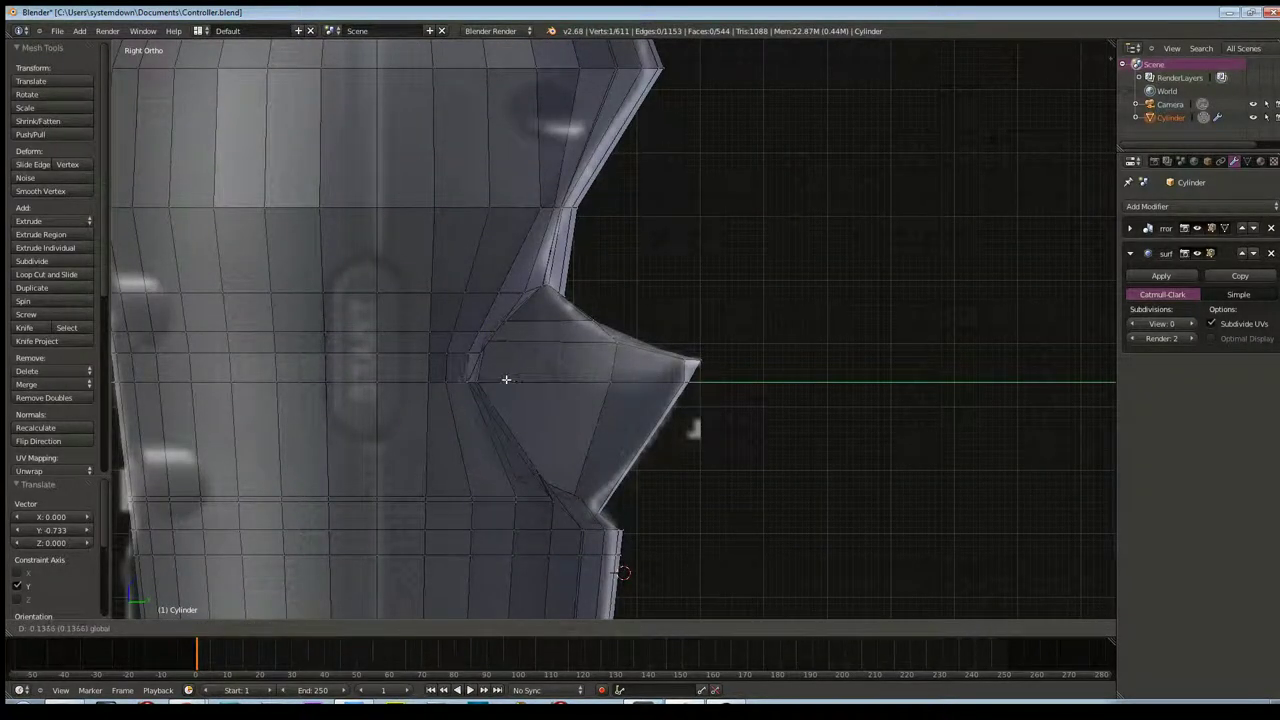
pyautogui.click(507, 380)
pyautogui.moveTo(507, 380)
pyautogui.mouseDown(button='middle')
pyautogui.moveTo(407, 337)
pyautogui.moveTo(457, 343)
pyautogui.mouseUp(button='middle')
# Zoom close on the cutout in side view and add a centred edge loop across it
pyautogui.scroll(3, 527, 325)
pyautogui.moveTo(527, 325); pyautogui.dragTo(583, 346, button='middle')
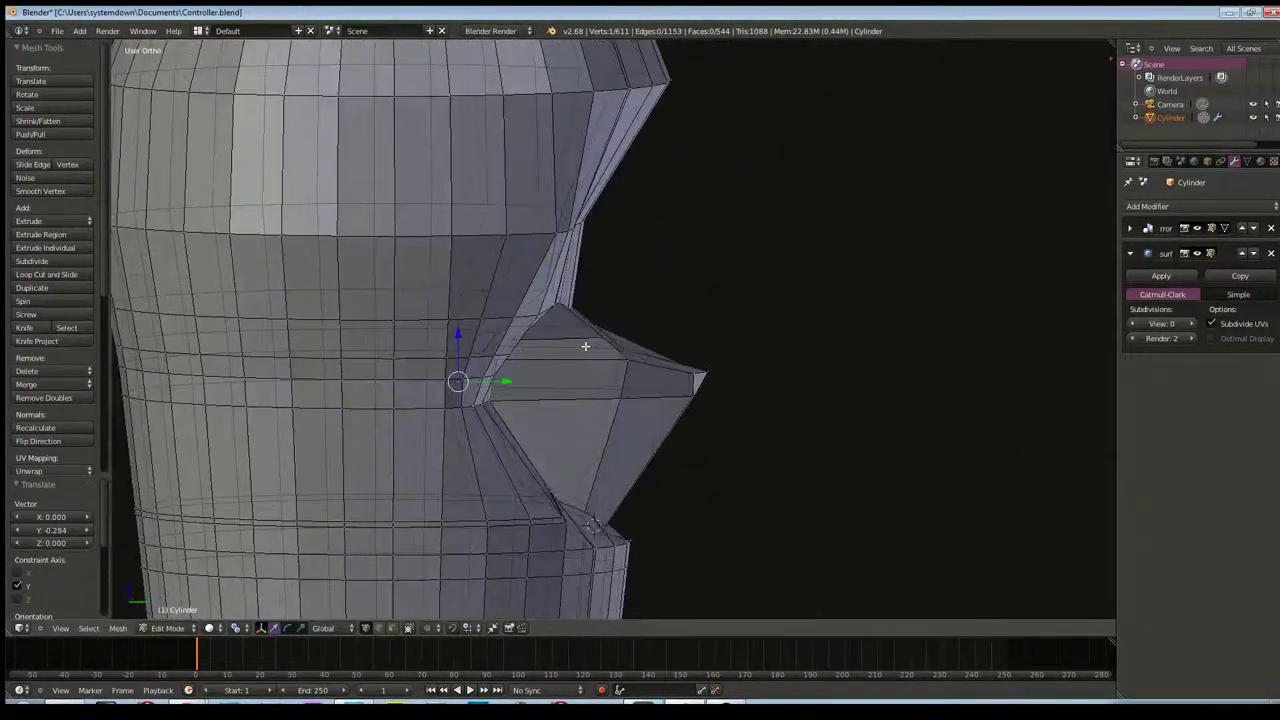
pyautogui.press('KP_3')
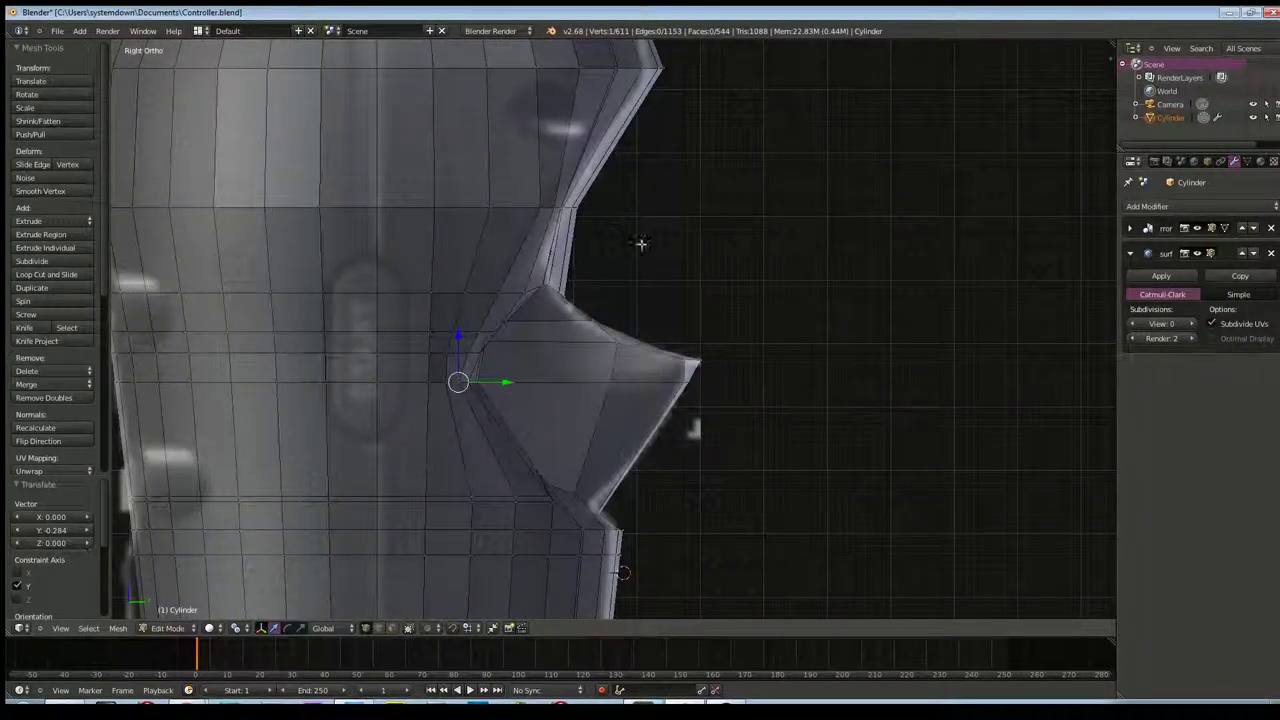
pyautogui.scroll(2, 617, 271)
pyautogui.scroll(1, 654, 254)
pyautogui.scroll(2, 600, 368)
pyautogui.scroll(1, 594, 376)
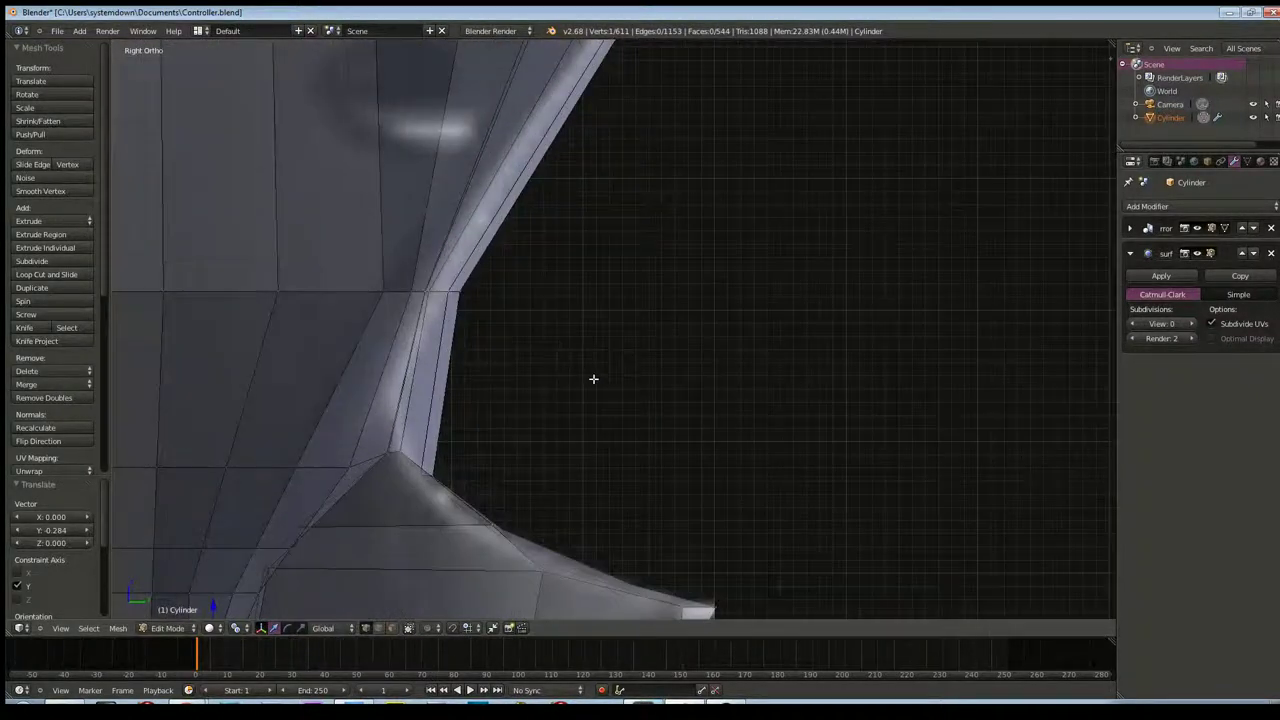
pyautogui.moveTo(562, 401)
pyautogui.mouseDown(button='middle')
pyautogui.moveTo(526, 400)
pyautogui.moveTo(573, 399)
pyautogui.mouseUp(button='middle')
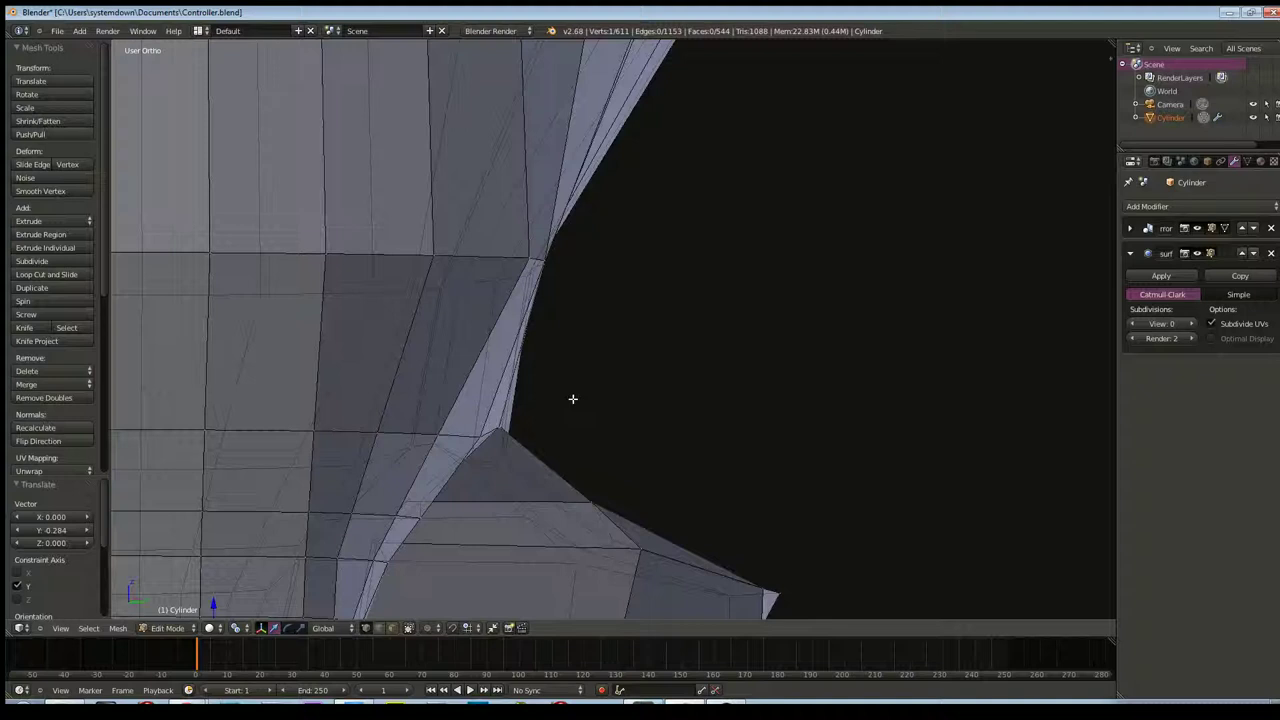
pyautogui.press('KP_3')
pyautogui.hotkey('ctrl', 'r')
pyautogui.click(408, 372)
pyautogui.rightClick(462, 392)
pyautogui.press('a')
pyautogui.moveTo(543, 400); pyautogui.dragTo(509, 409, button='middle')
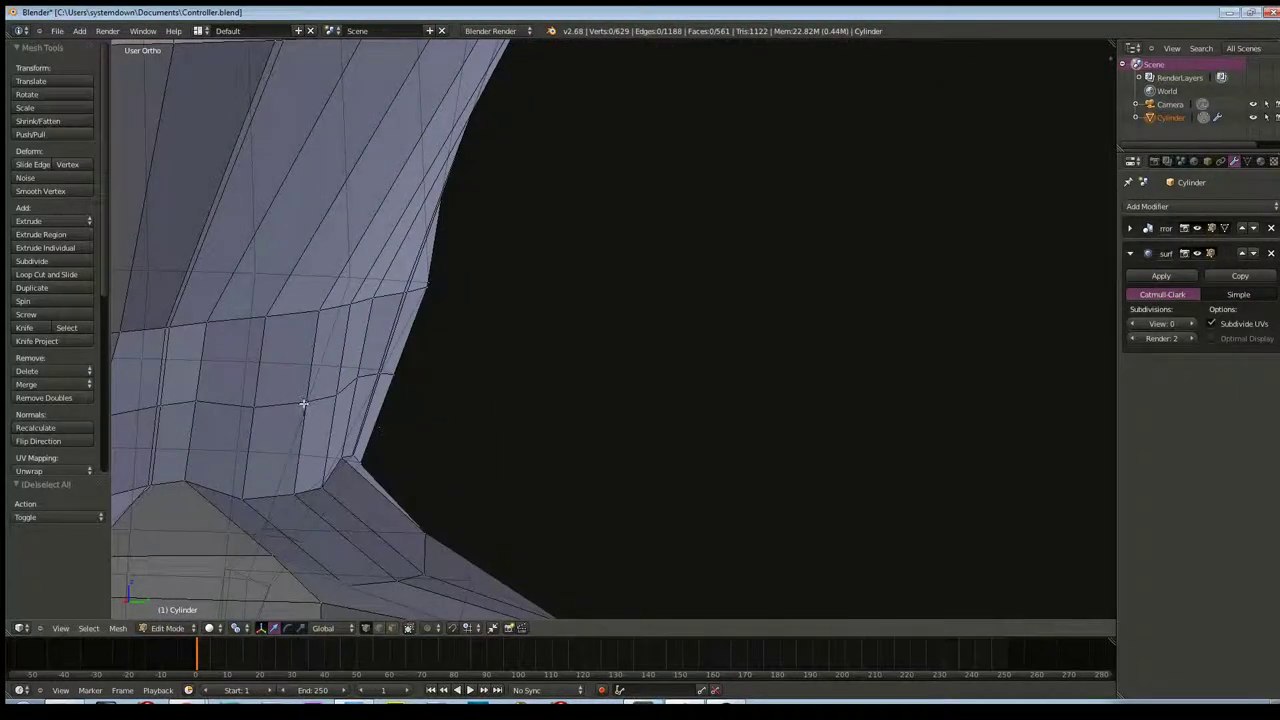
# Select two vertices on the new loop and move them along Y
pyautogui.rightClick(335, 398)
pyautogui.keyDown('shift'); pyautogui.rightClick(352, 385); pyautogui.keyUp('shift')
pyautogui.moveTo(367, 417); pyautogui.dragTo(456, 381, button='middle')
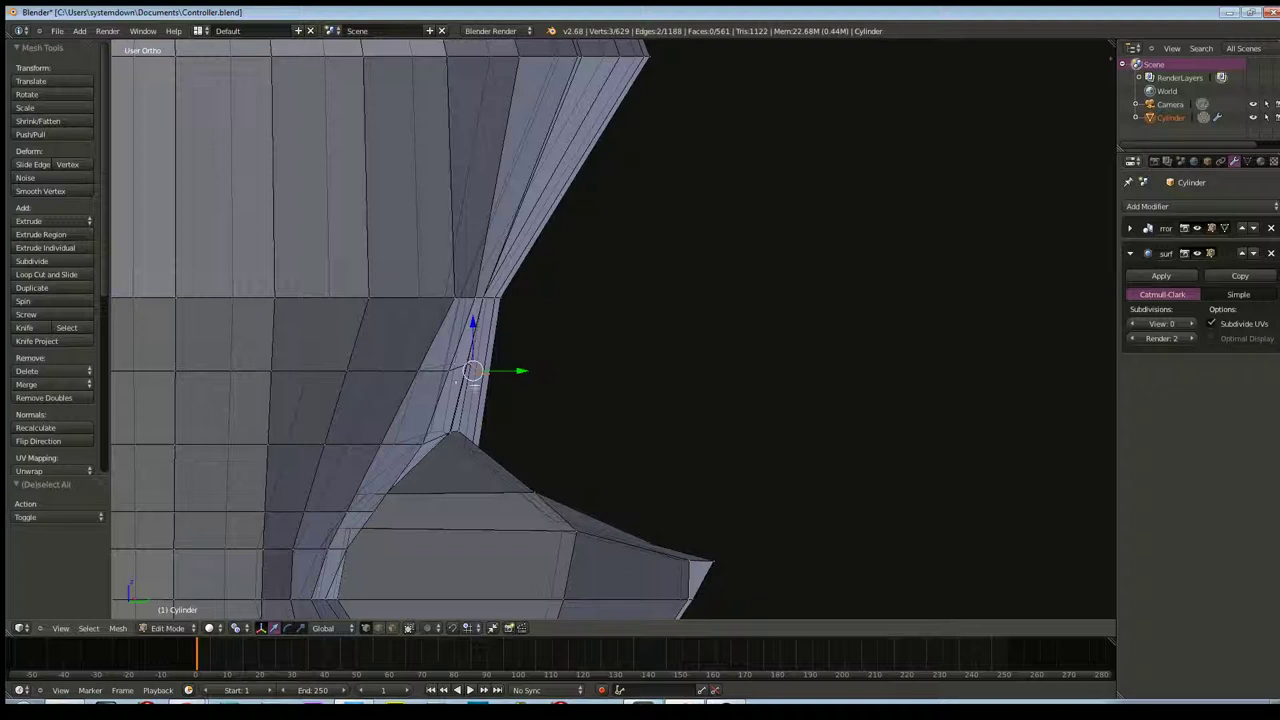
pyautogui.press('g')
pyautogui.press('y')
pyautogui.click(444, 381)
pyautogui.moveTo(444, 381); pyautogui.dragTo(203, 405, button='middle')
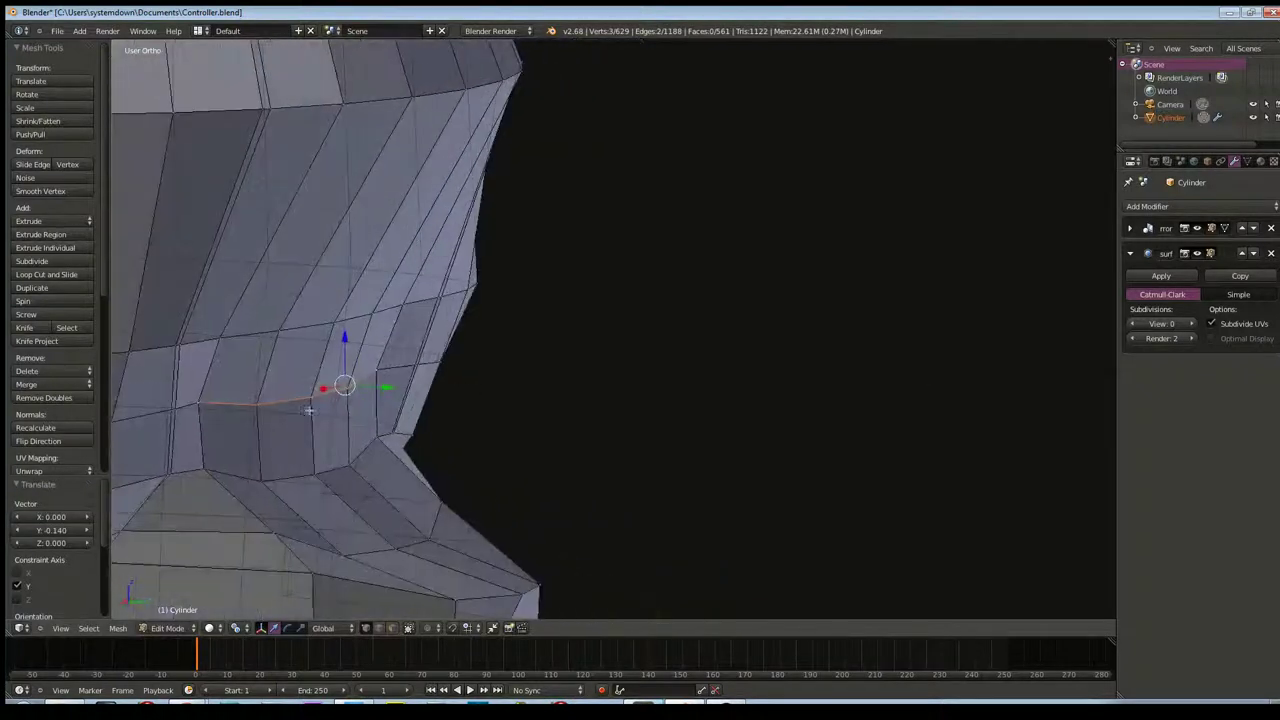
# Drop the leftmost vertex from the selection and move the rest along Y twice
pyautogui.keyDown('shift'); pyautogui.rightClick(198, 403); pyautogui.keyUp('shift')
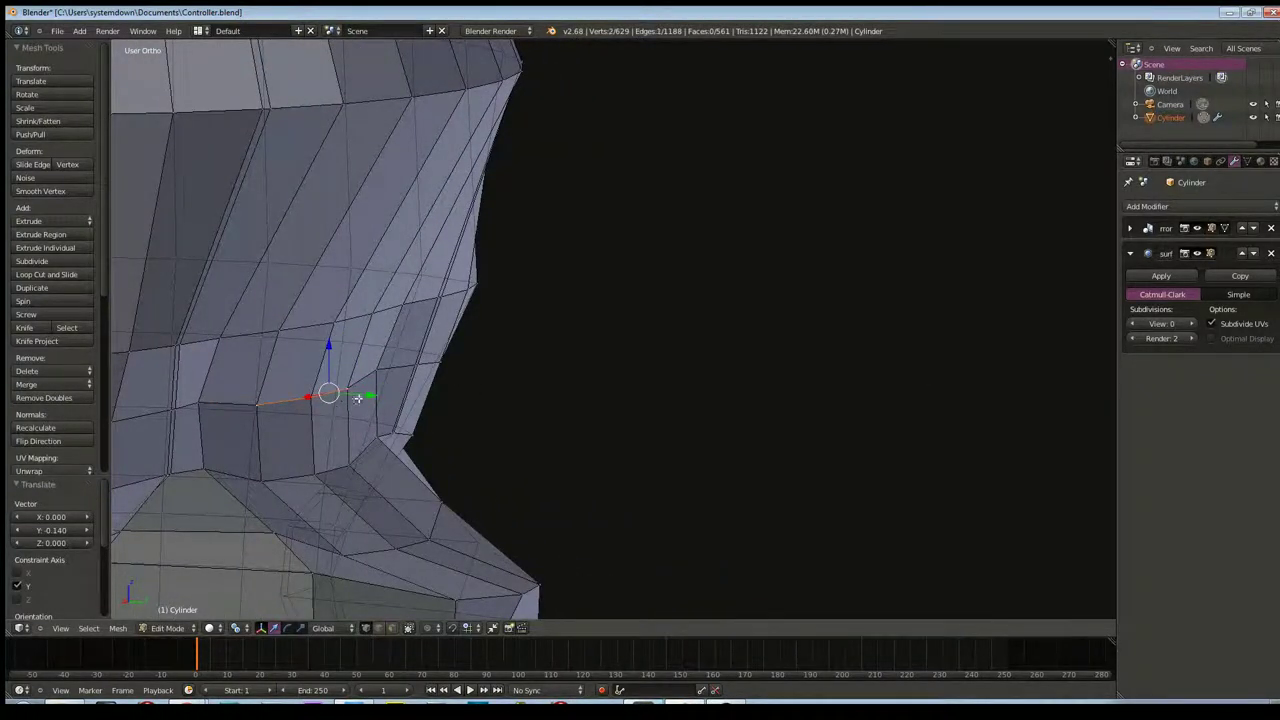
pyautogui.press('g')
pyautogui.press('y')
pyautogui.click(326, 400)
pyautogui.moveTo(326, 400)
pyautogui.mouseDown(button='middle')
pyautogui.moveTo(320, 423)
pyautogui.moveTo(374, 406)
pyautogui.moveTo(308, 406)
pyautogui.moveTo(337, 394)
pyautogui.moveTo(349, 443)
pyautogui.mouseUp(button='middle')
pyautogui.press('g')
pyautogui.press('y')
pyautogui.click(347, 393)
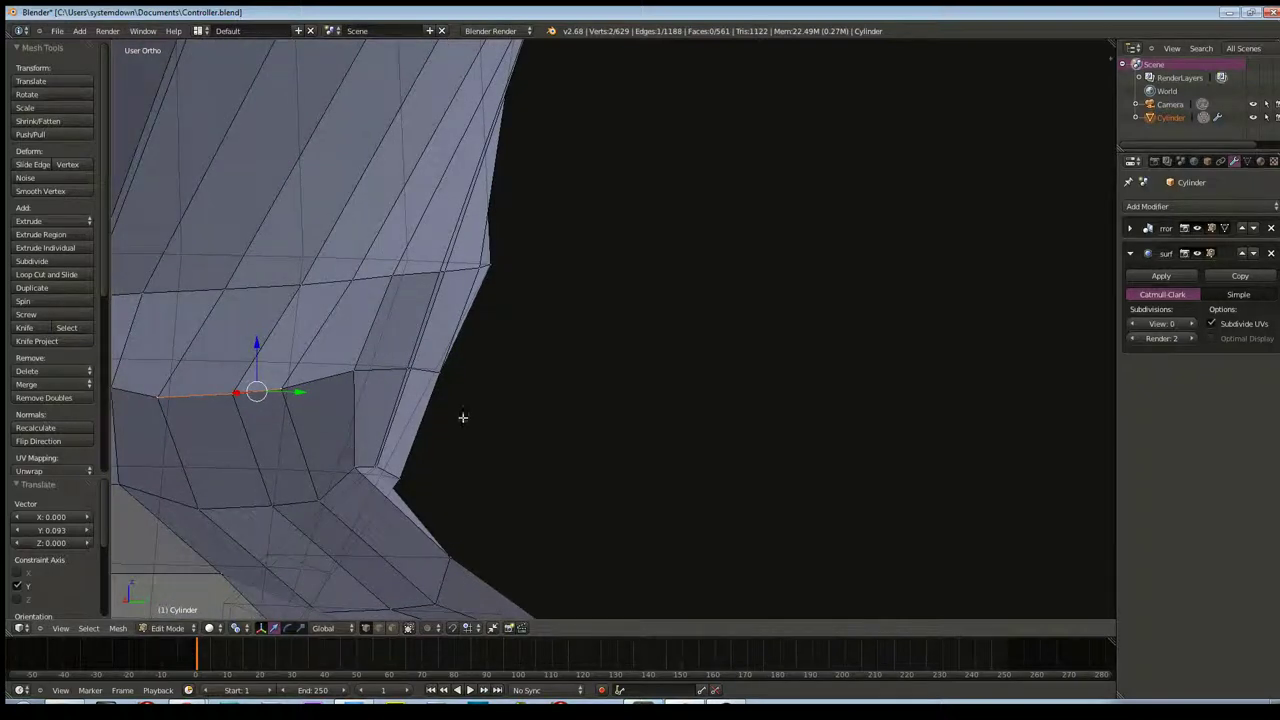
# Orbit around the cutout and slide a vertex slightly along Y
pyautogui.moveTo(331, 378); pyautogui.dragTo(474, 380, button='middle')
pyautogui.moveTo(356, 390)
pyautogui.mouseDown(button='middle')
pyautogui.moveTo(417, 386)
pyautogui.moveTo(366, 434)
pyautogui.moveTo(378, 474)
pyautogui.moveTo(240, 471)
pyautogui.moveTo(300, 451)
pyautogui.moveTo(400, 471)
pyautogui.mouseUp(button='middle')
pyautogui.moveTo(487, 438); pyautogui.dragTo(506, 442, button='middle')
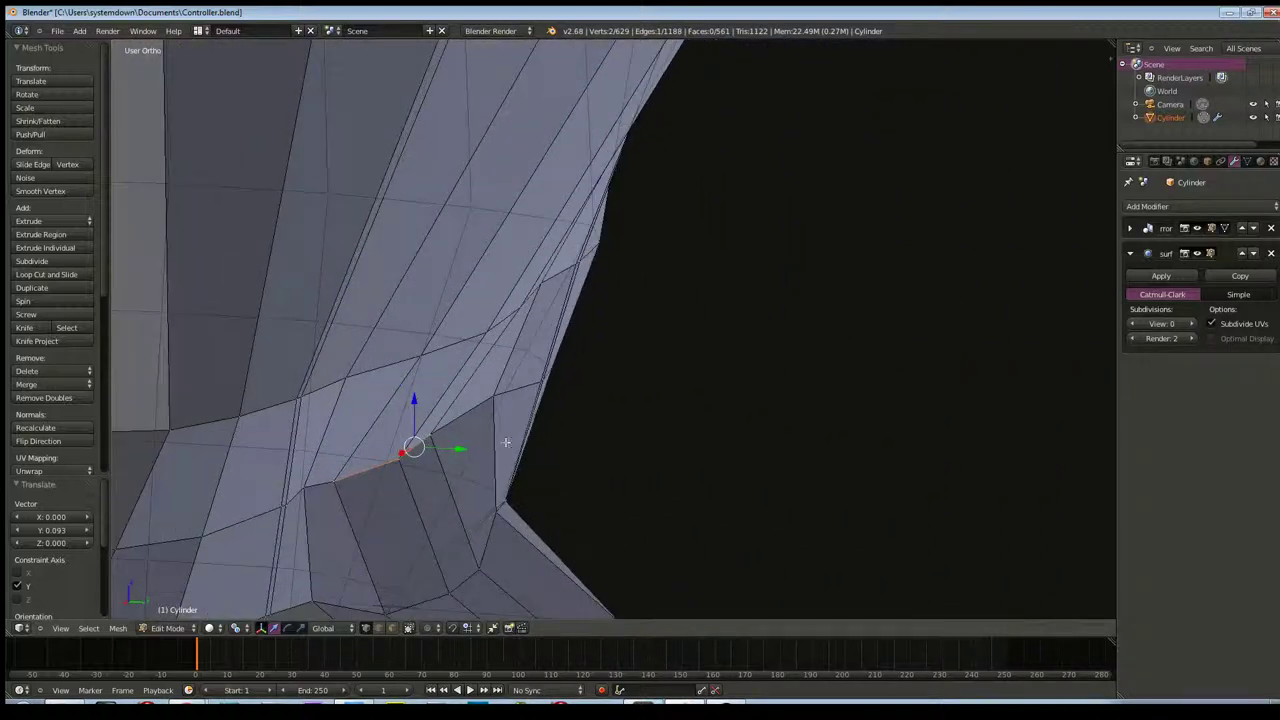
pyautogui.moveTo(451, 451); pyautogui.dragTo(440, 451)
pyautogui.moveTo(440, 451)
pyautogui.mouseDown(button='middle')
pyautogui.moveTo(453, 474)
pyautogui.moveTo(509, 483)
pyautogui.moveTo(611, 440)
pyautogui.mouseUp(button='middle')
# Move the vertex along Y again from a rotated side view
pyautogui.press('KP_3')
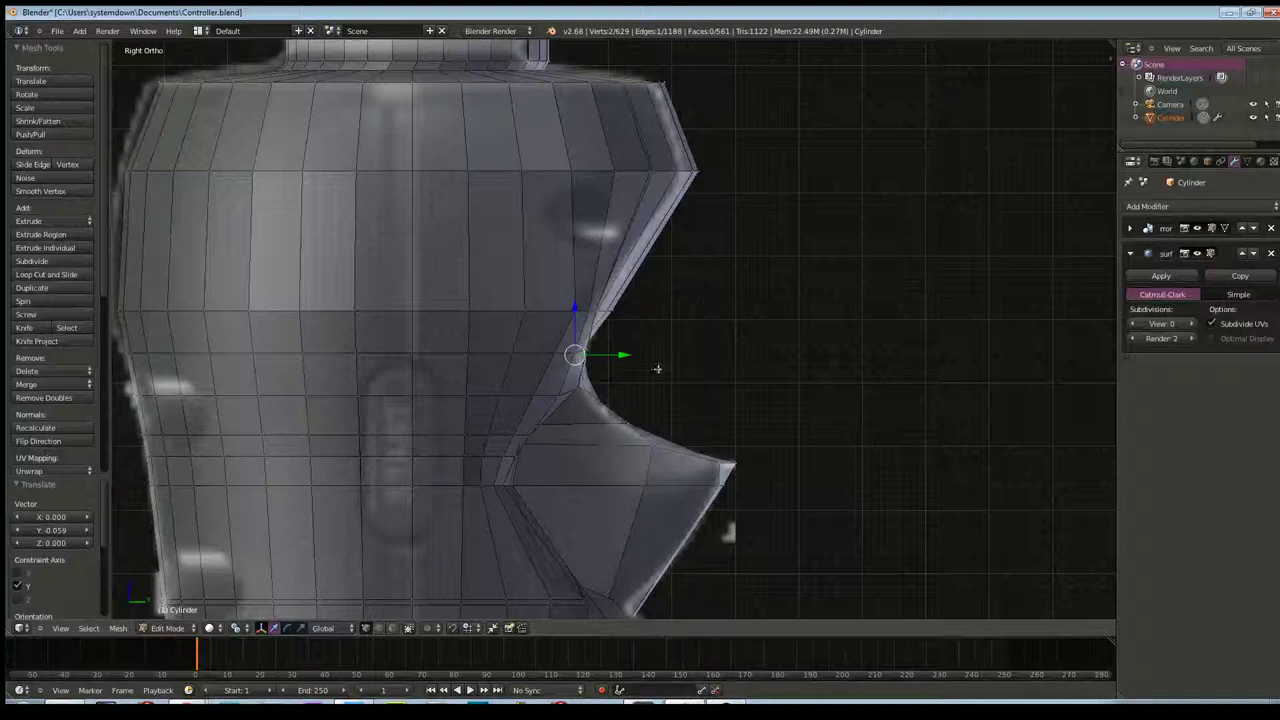
pyautogui.scroll(3, 689, 343)
pyautogui.scroll(2, 712, 363)
pyautogui.press('KP_4')
pyautogui.press('KP_8')
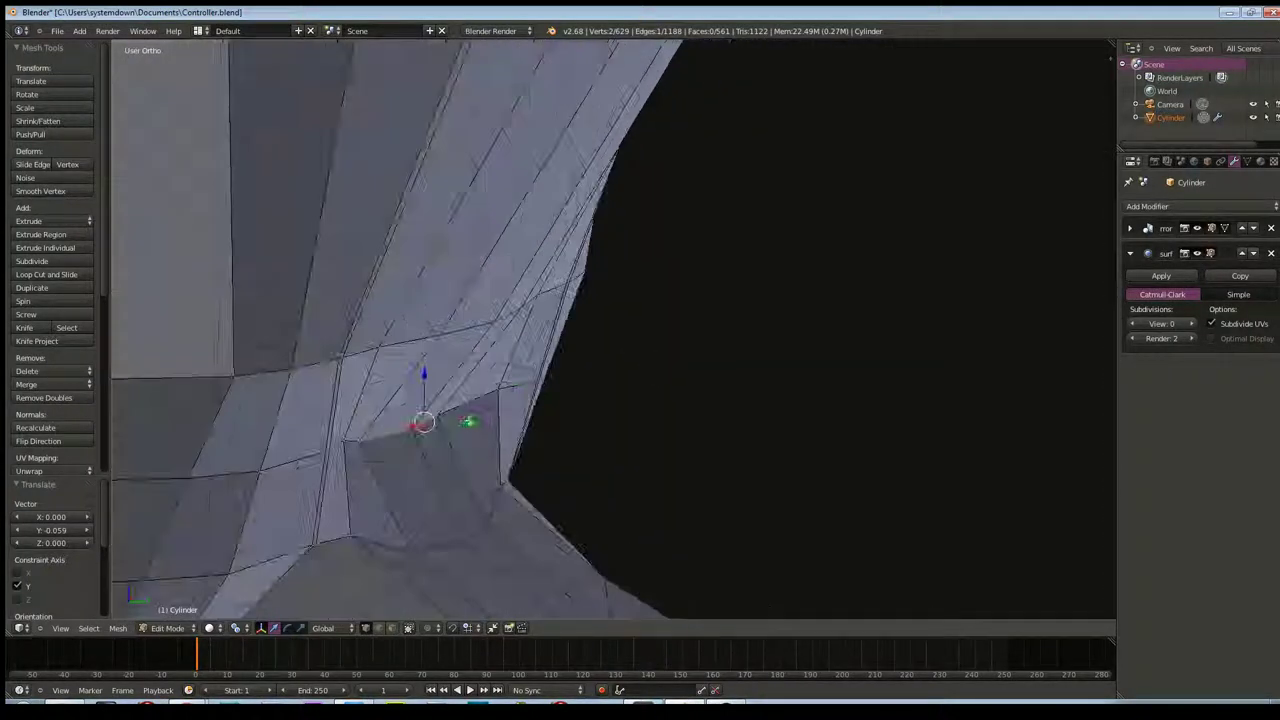
pyautogui.press('g')
pyautogui.press('y')
pyautogui.click(476, 427)
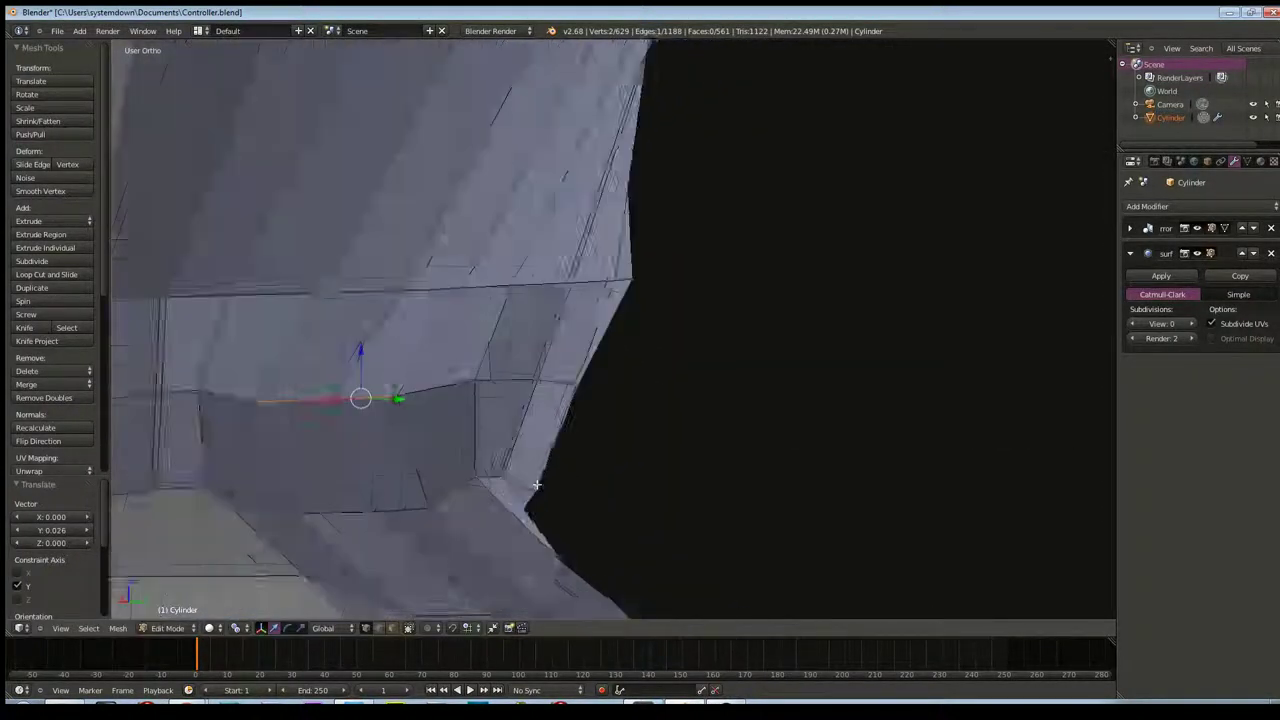
# Orbit and zoom to inspect the indentation from the front and side
pyautogui.moveTo(569, 480)
pyautogui.mouseDown(button='middle')
pyautogui.moveTo(462, 484)
pyautogui.moveTo(456, 444)
pyautogui.moveTo(528, 488)
pyautogui.mouseUp(button='middle')
pyautogui.scroll(-5, 458, 465)
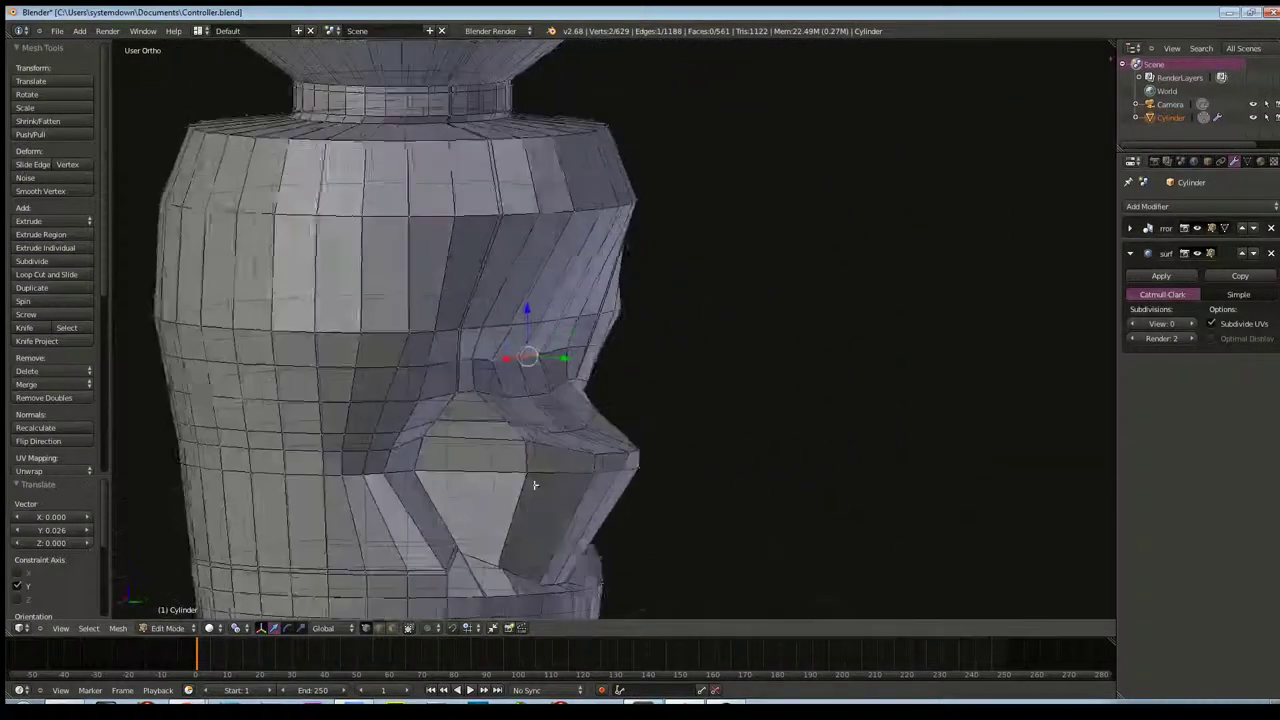
pyautogui.moveTo(617, 466)
pyautogui.mouseDown(button='middle')
pyautogui.moveTo(660, 417)
pyautogui.moveTo(494, 395)
pyautogui.mouseUp(button='middle')
pyautogui.scroll(3, 541, 423)
pyautogui.scroll(3, 494, 395)
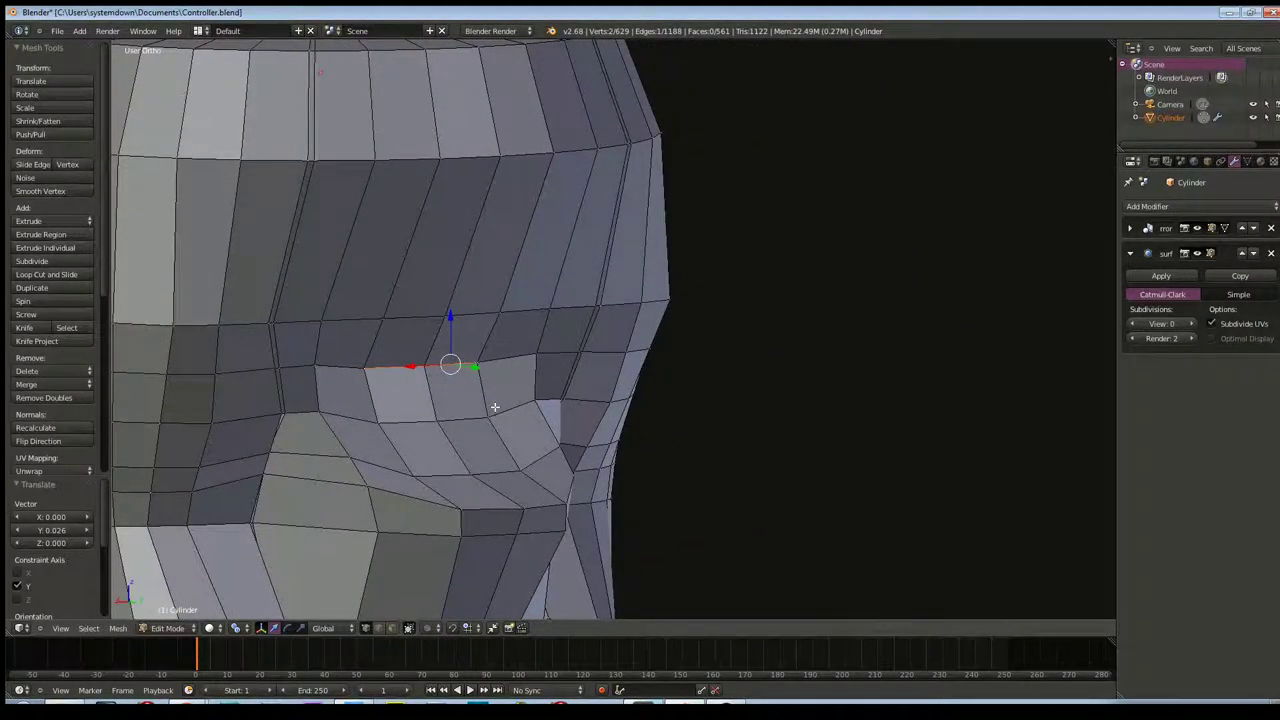
pyautogui.moveTo(473, 398); pyautogui.dragTo(496, 400, button='middle')
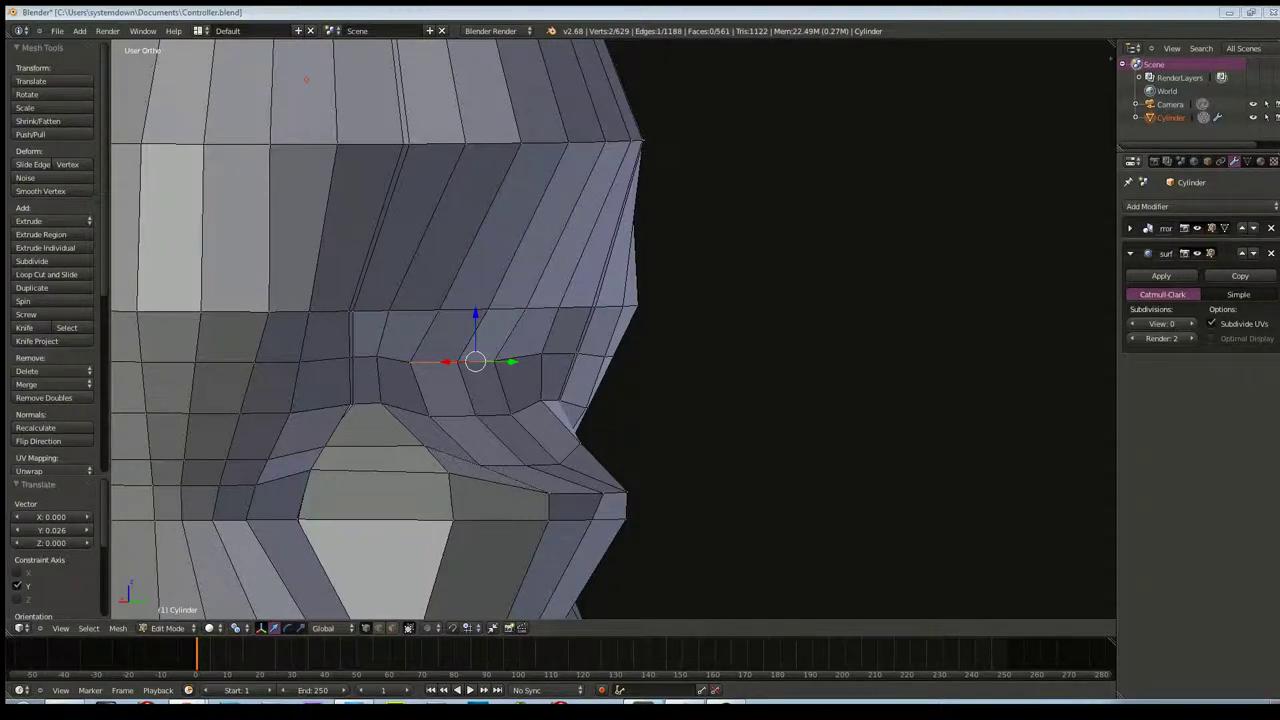
# Nudge a vertex along Y and raise it 0.051 along Z in right side view
pyautogui.moveTo(751, 380); pyautogui.dragTo(733, 373, button='middle')
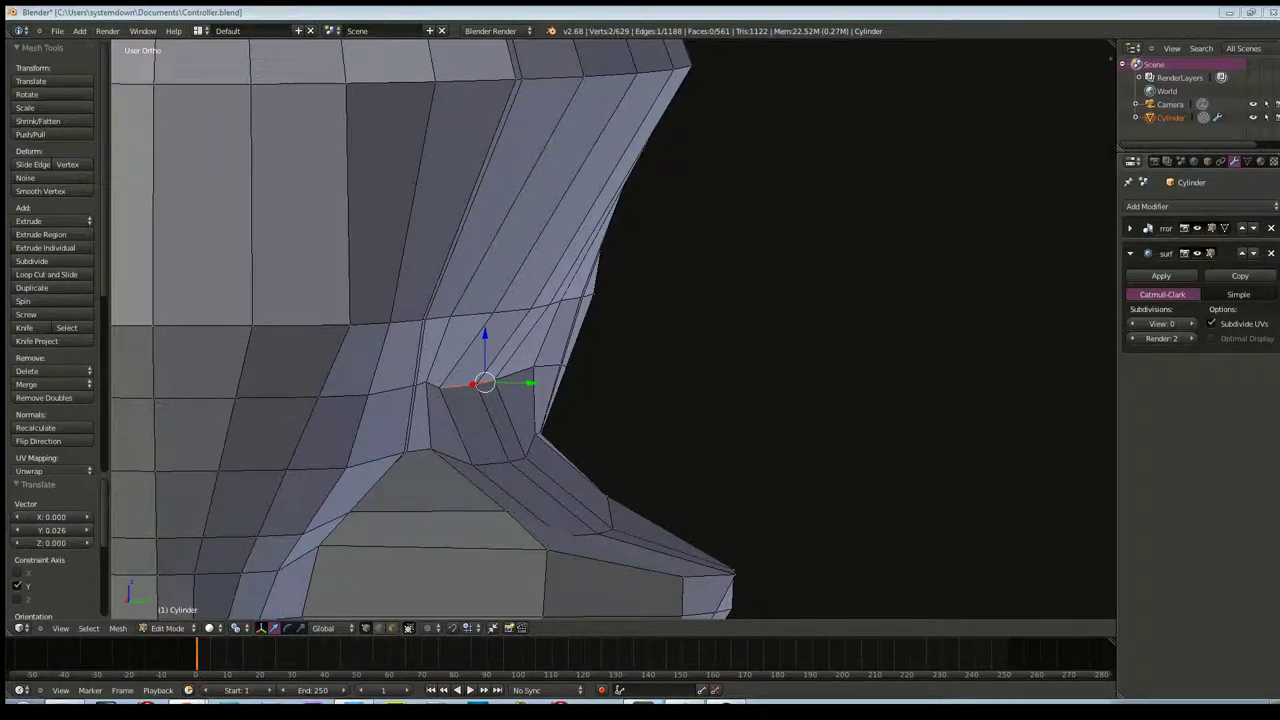
pyautogui.moveTo(745, 360)
pyautogui.mouseDown(button='middle')
pyautogui.moveTo(697, 397)
pyautogui.moveTo(600, 436)
pyautogui.moveTo(711, 374)
pyautogui.moveTo(694, 375)
pyautogui.mouseUp(button='middle')
pyautogui.press('KP_3')
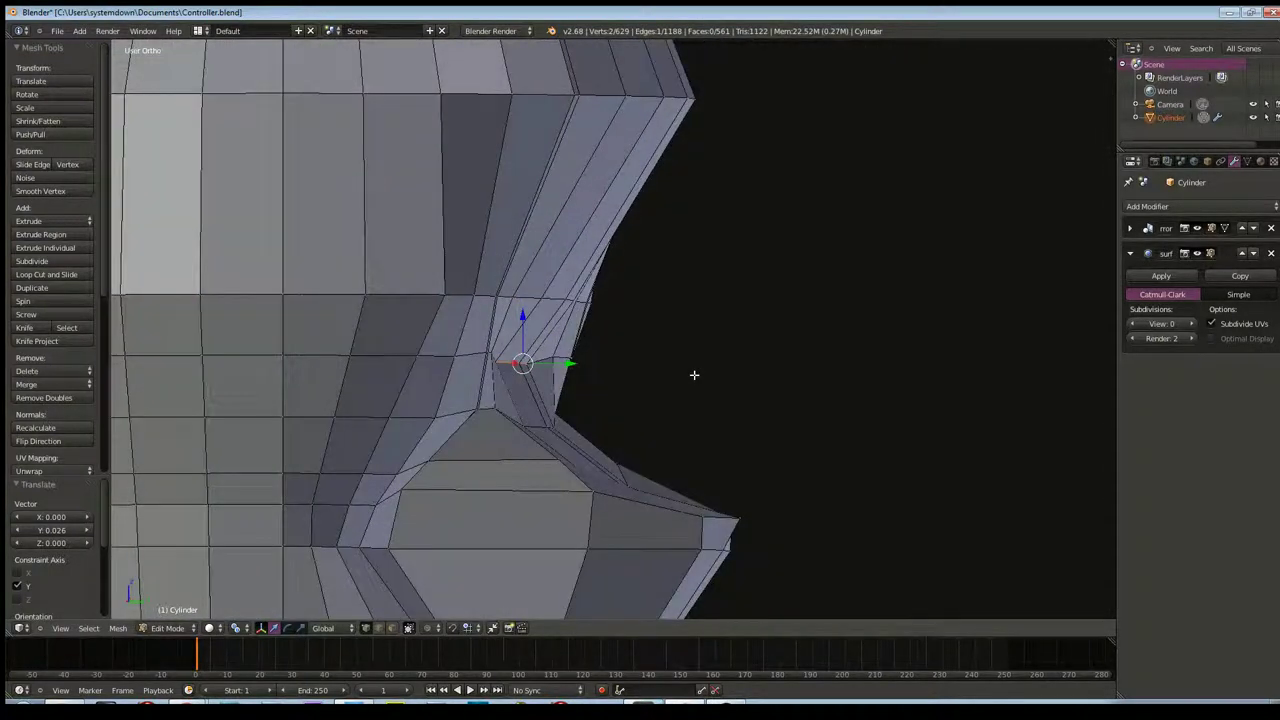
pyautogui.moveTo(571, 364); pyautogui.dragTo(577, 360)
pyautogui.press('g')
pyautogui.click(538, 324)
pyautogui.moveTo(538, 324)
pyautogui.mouseDown(button='middle')
pyautogui.moveTo(620, 369)
pyautogui.moveTo(574, 414)
pyautogui.moveTo(629, 423)
pyautogui.mouseUp(button='middle')
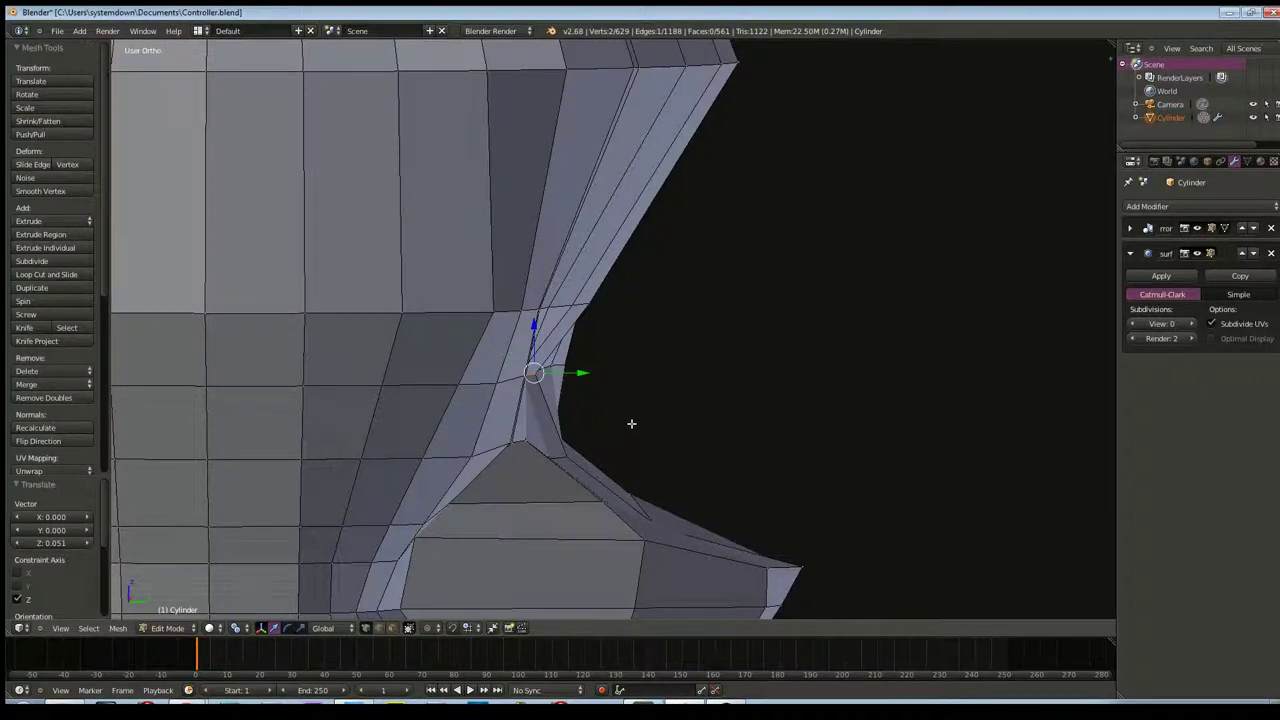
# View the reshaped faces head-on and raise the viewport subdivision level to preview smoothing
pyautogui.scroll(2, 631, 415)
pyautogui.scroll(1, 631, 404)
pyautogui.scroll(2, 626, 404)
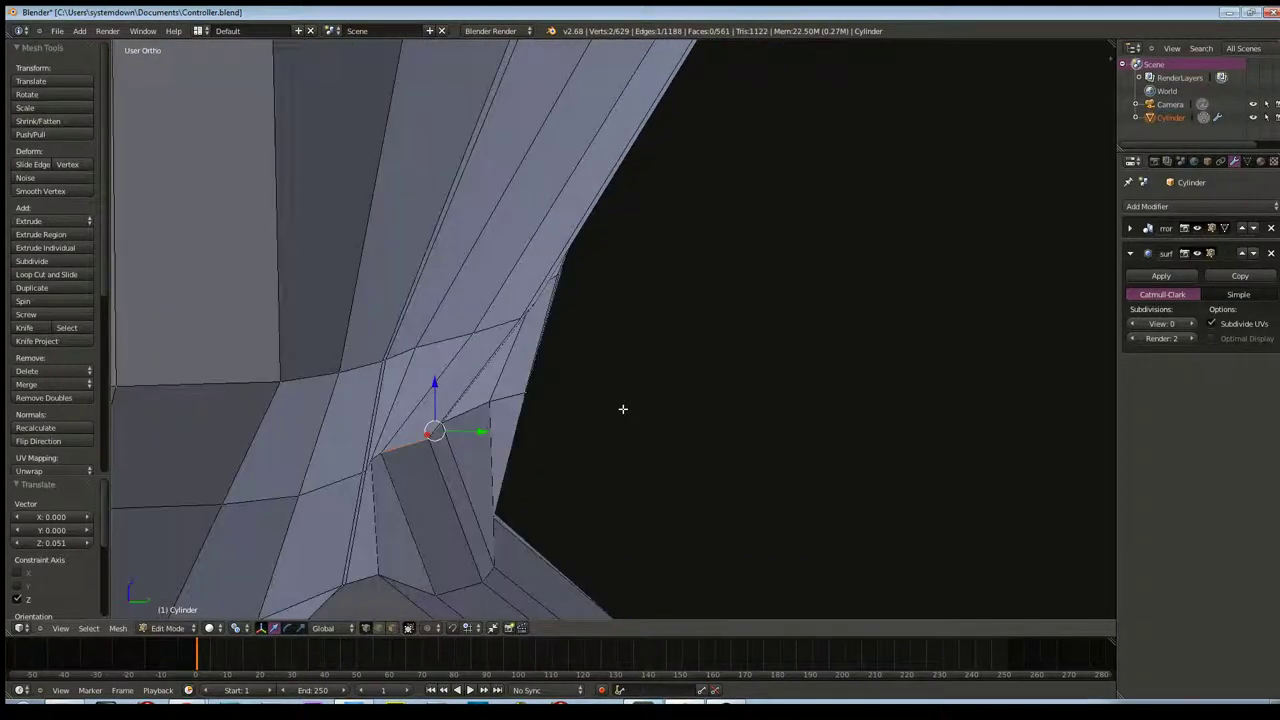
pyautogui.moveTo(622, 409); pyautogui.dragTo(574, 417, button='middle')
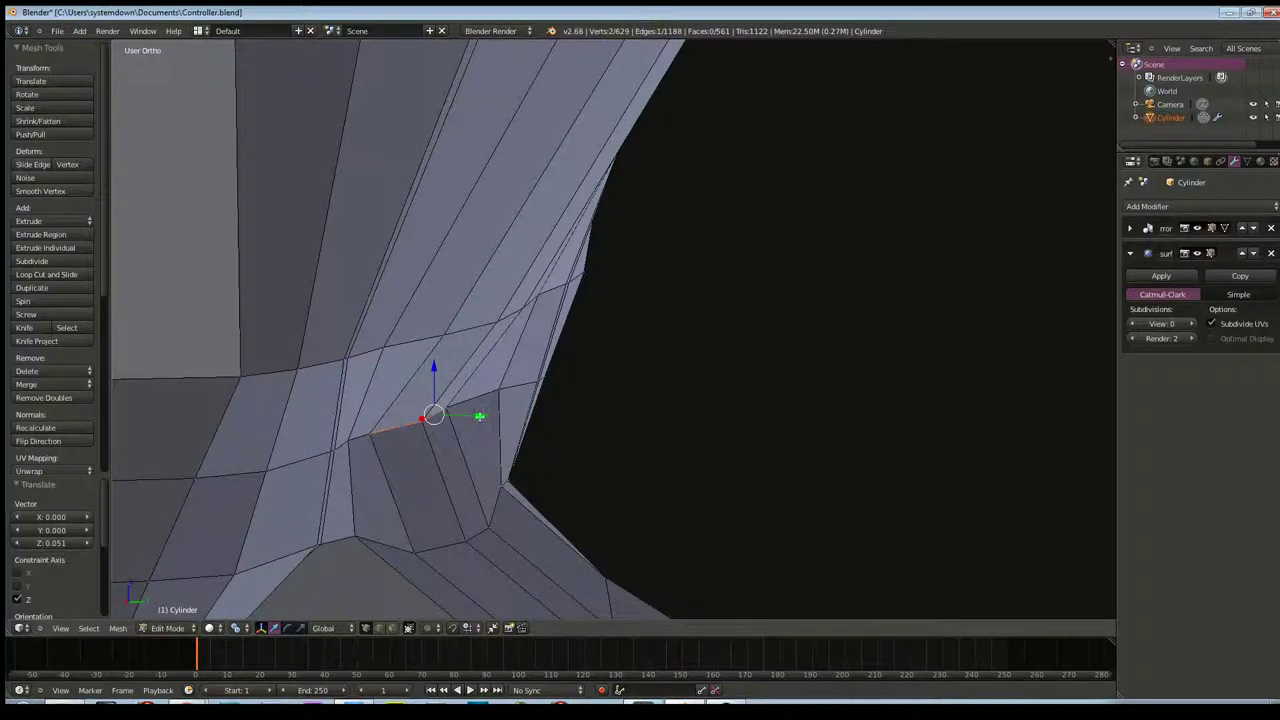
pyautogui.moveTo(549, 414)
pyautogui.mouseDown(button='middle')
pyautogui.moveTo(543, 400)
pyautogui.moveTo(463, 409)
pyautogui.mouseUp(button='middle')
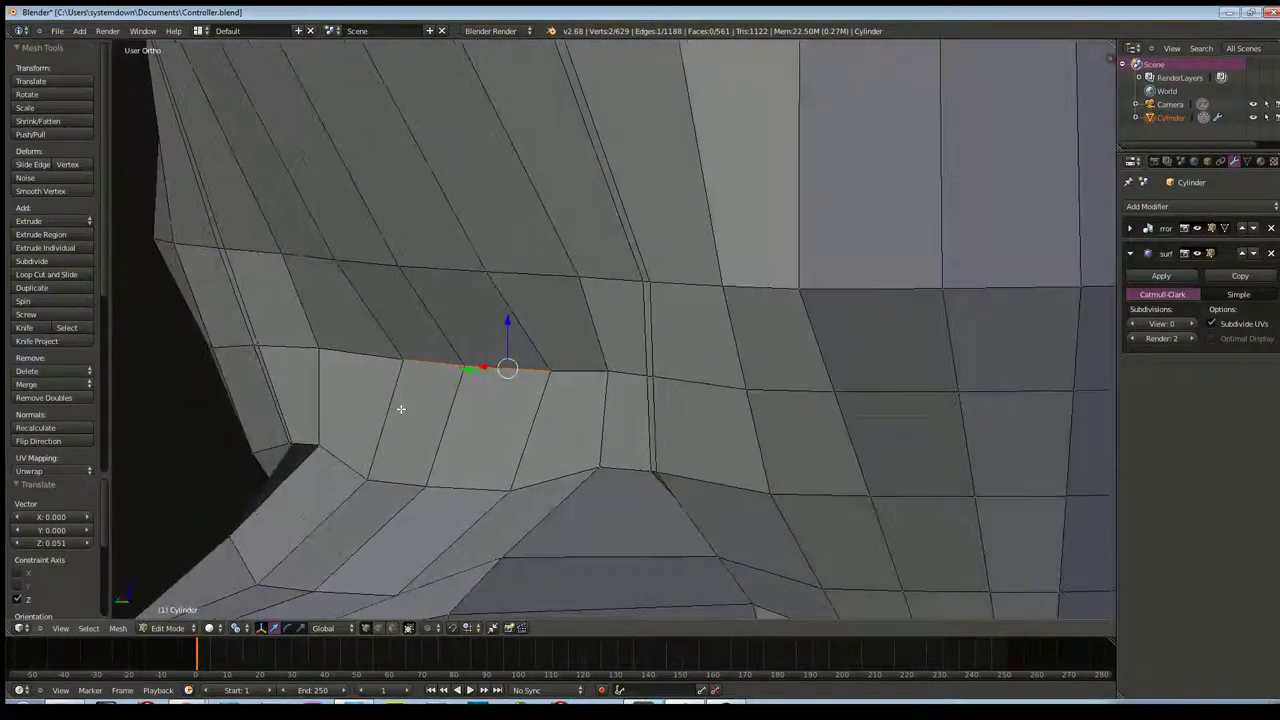
pyautogui.scroll(-4, 463, 409)
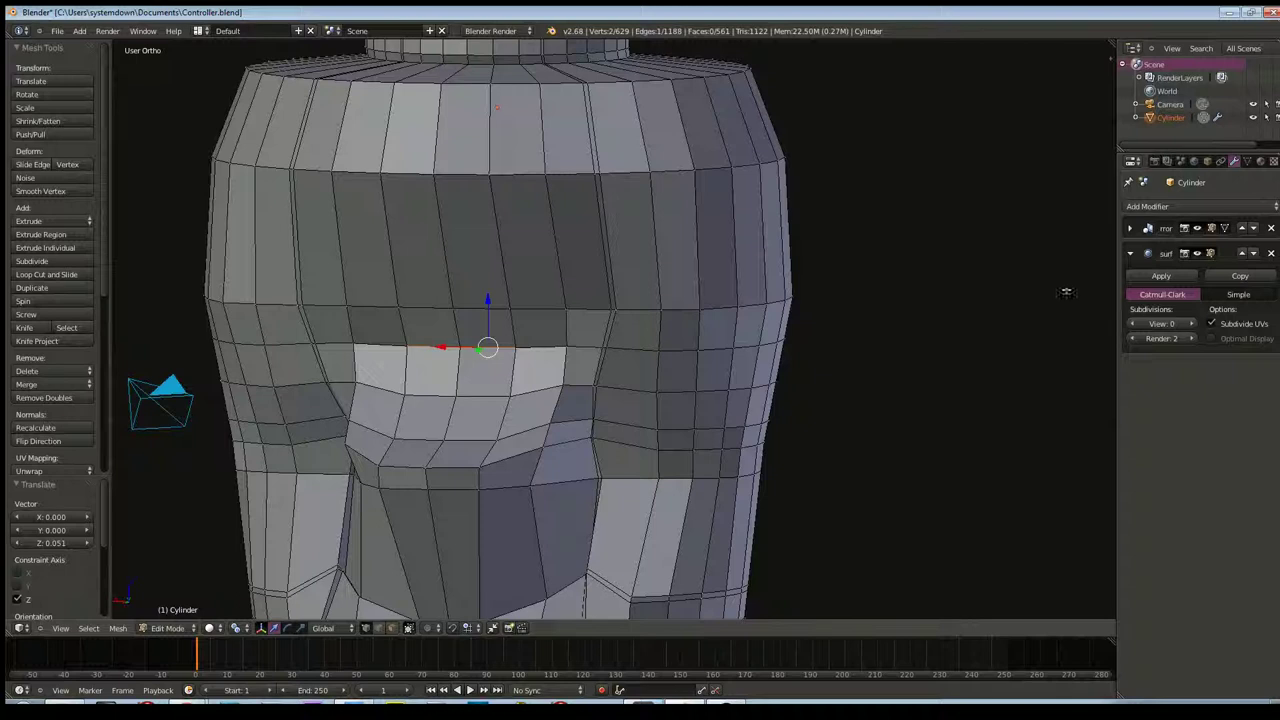
pyautogui.click(1189, 324)
# Set viewport subdivision to 2 and inspect the smoothed neck in right side view
pyautogui.click(1189, 324)
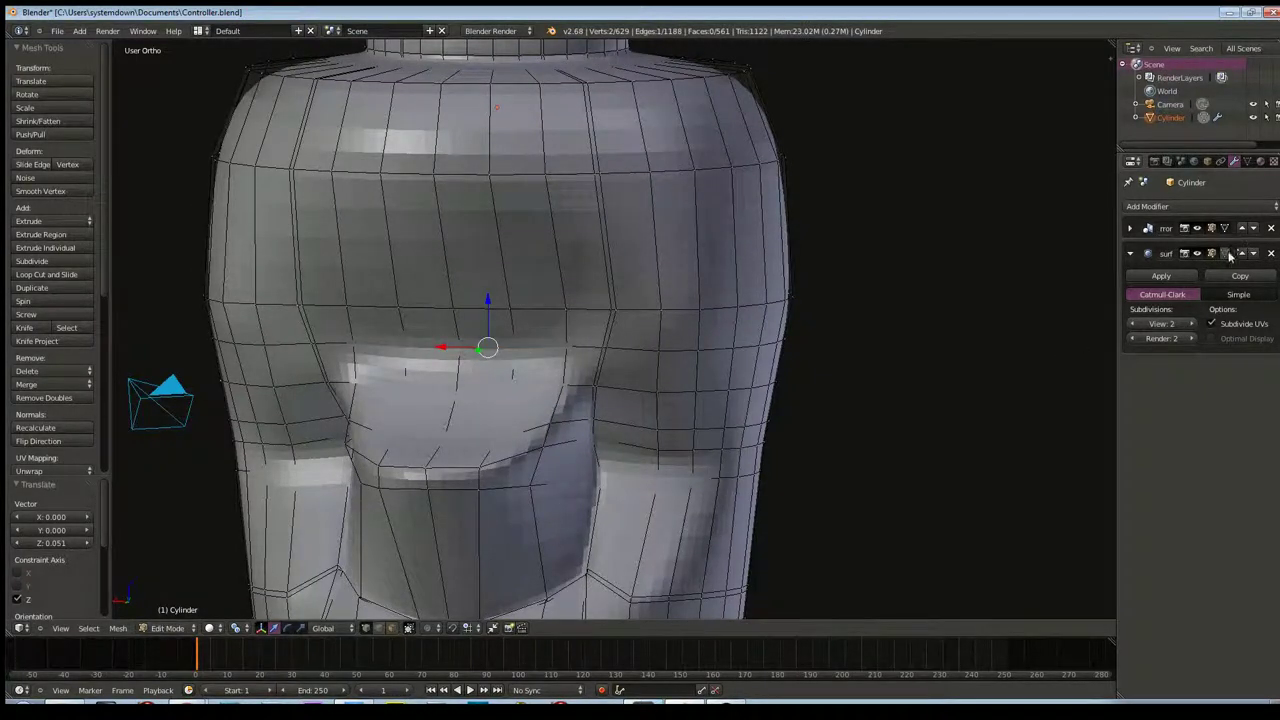
pyautogui.moveTo(634, 329)
pyautogui.mouseDown(button='middle')
pyautogui.moveTo(771, 309)
pyautogui.moveTo(815, 339)
pyautogui.mouseUp(button='middle')
pyautogui.press('KP_3')
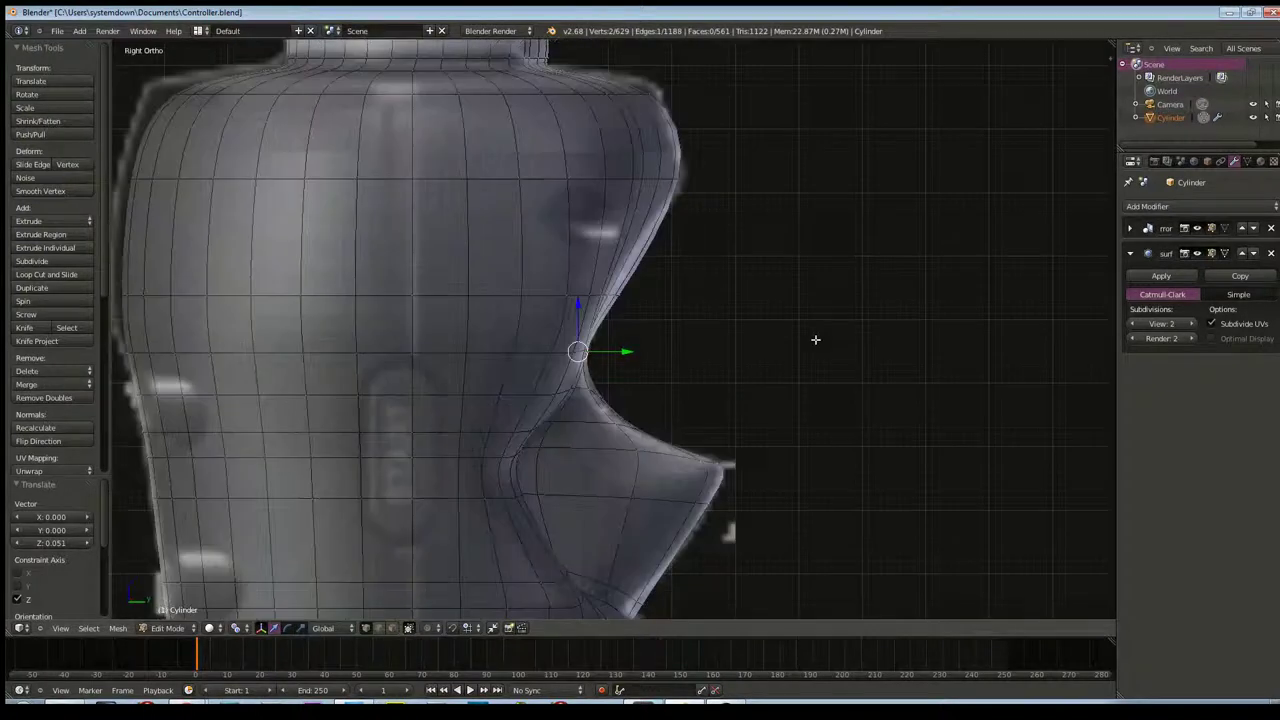
pyautogui.scroll(2, 748, 409)
pyautogui.scroll(2, 748, 409)
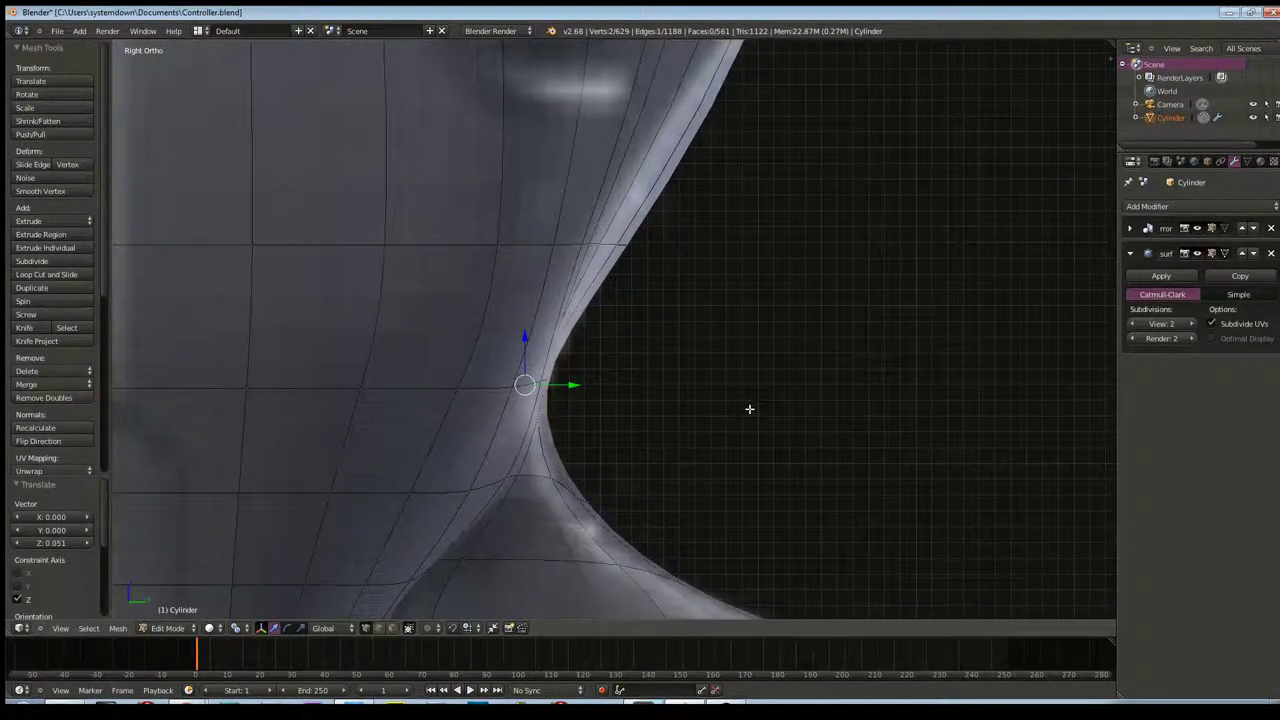
pyautogui.scroll(-1, 747, 412)
pyautogui.scroll(-3, 747, 412)
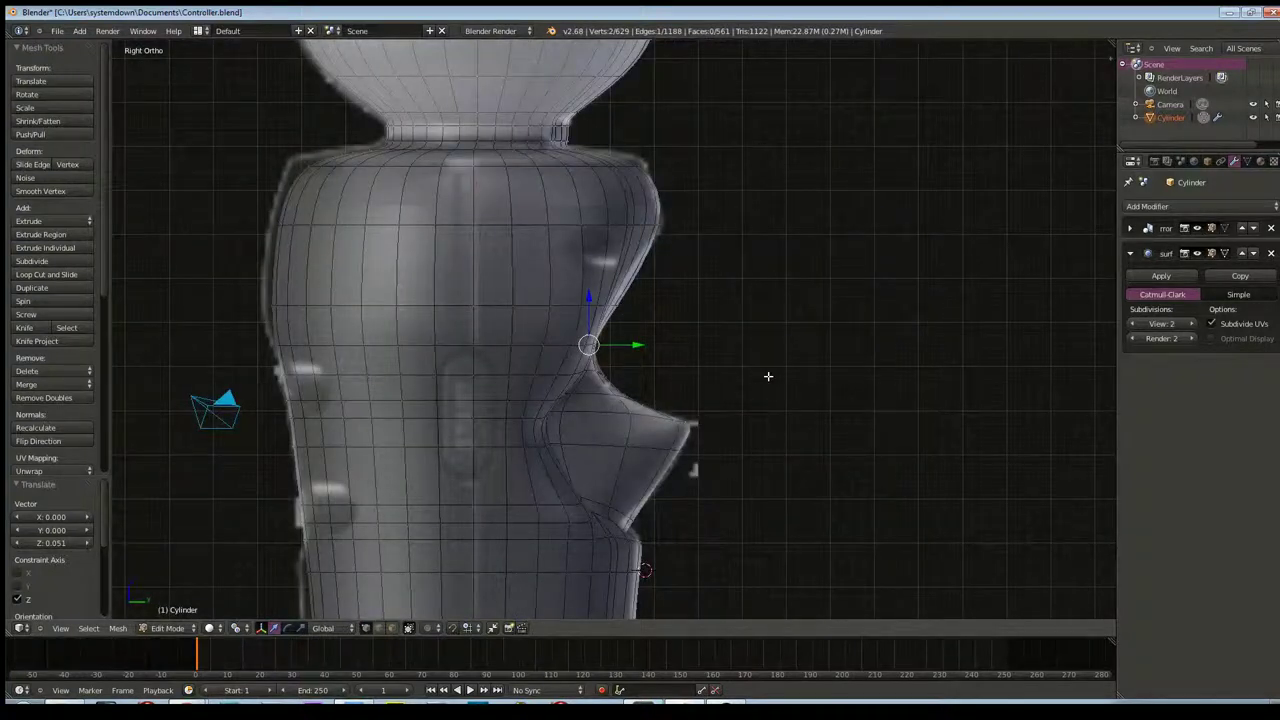
pyautogui.scroll(1, 768, 376)
pyautogui.scroll(2, 765, 380)
# Orbit around the body, return to Object Mode, and raise viewport subdivision to 3
pyautogui.moveTo(763, 383)
pyautogui.mouseDown(button='middle')
pyautogui.moveTo(737, 366)
pyautogui.moveTo(674, 366)
pyautogui.mouseUp(button='middle')
pyautogui.scroll(-3, 557, 398)
pyautogui.scroll(-2, 557, 398)
pyautogui.moveTo(557, 398)
pyautogui.mouseDown(button='middle')
pyautogui.moveTo(711, 363)
pyautogui.moveTo(666, 400)
pyautogui.moveTo(636, 400)
pyautogui.moveTo(780, 437)
pyautogui.moveTo(613, 459)
pyautogui.moveTo(809, 457)
pyautogui.moveTo(741, 457)
pyautogui.moveTo(706, 420)
pyautogui.moveTo(646, 443)
pyautogui.mouseUp(button='middle')
pyautogui.press('Tab')
pyautogui.click(1190, 323)
# Drop the Subdivision Surface view level to 0 and enter Edit Mode on the cylinder
pyautogui.hotkey('ctrl', '0')
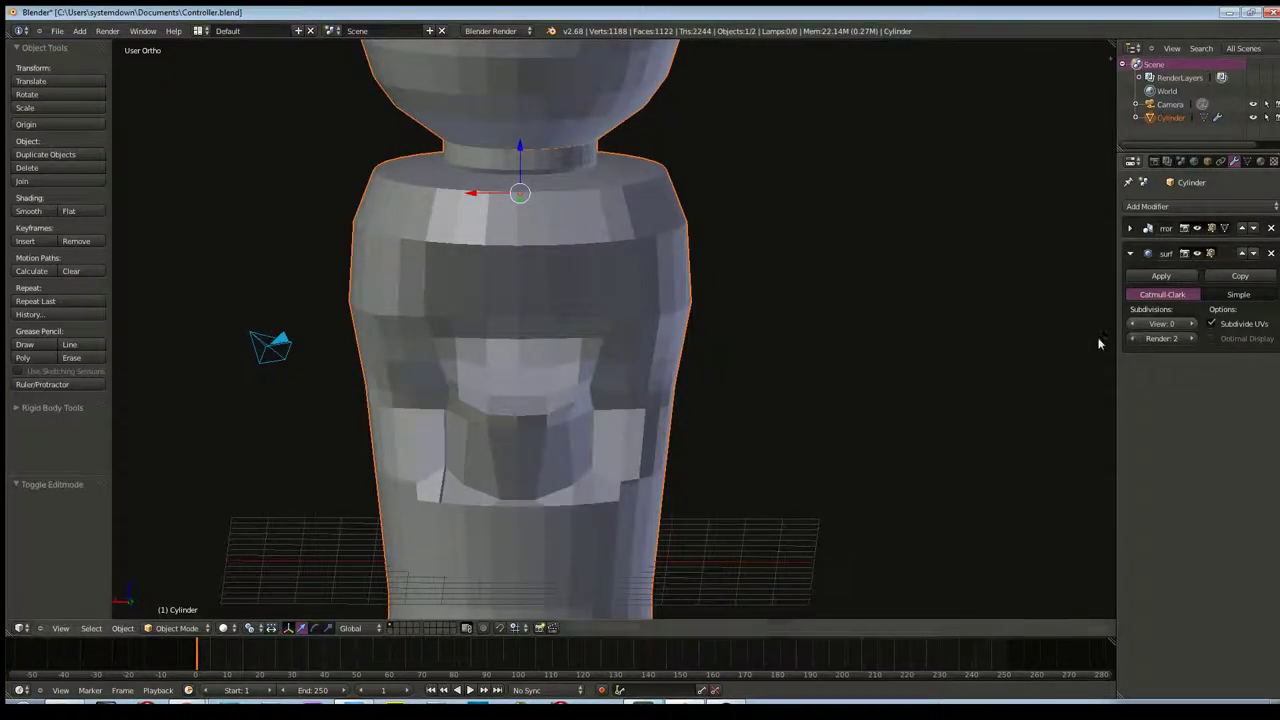
pyautogui.press('Tab')
pyautogui.scroll(2, 570, 425)
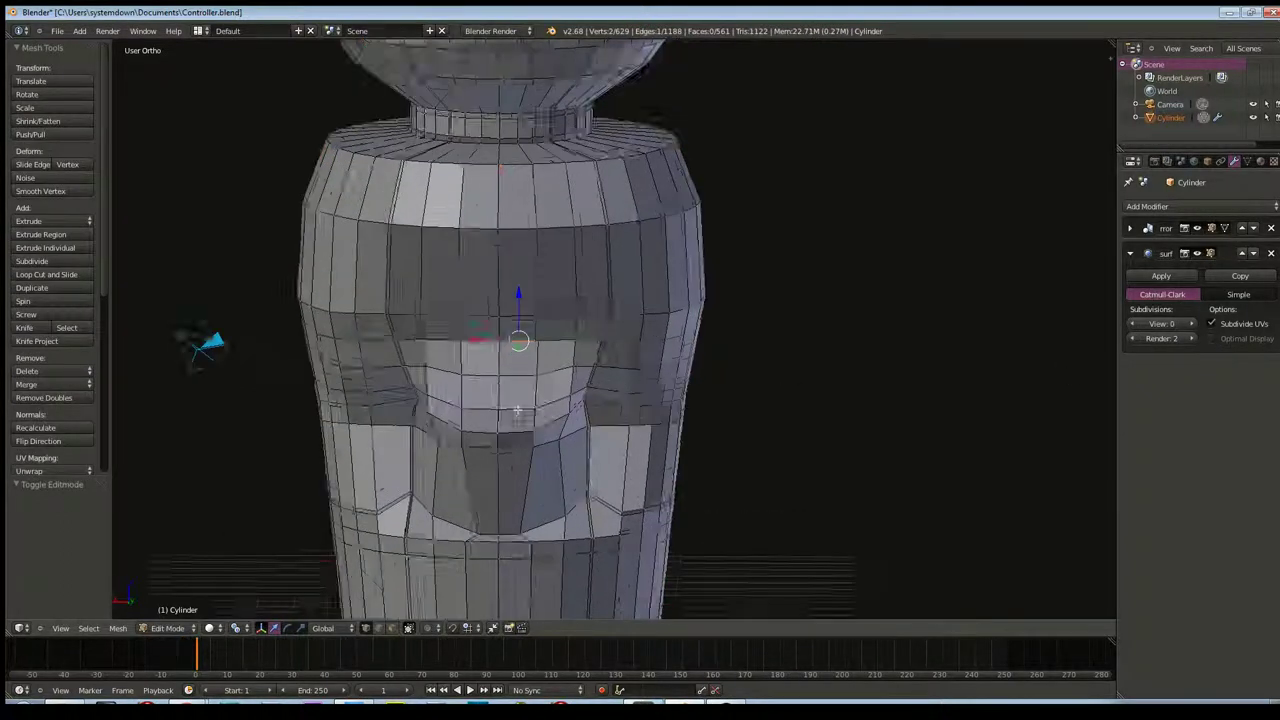
pyautogui.scroll(2, 505, 422)
pyautogui.scroll(2, 483, 408)
pyautogui.moveTo(483, 408)
pyautogui.mouseDown(button='middle')
pyautogui.moveTo(551, 423)
pyautogui.moveTo(463, 441)
pyautogui.mouseUp(button='middle')
pyautogui.scroll(3, 463, 441)
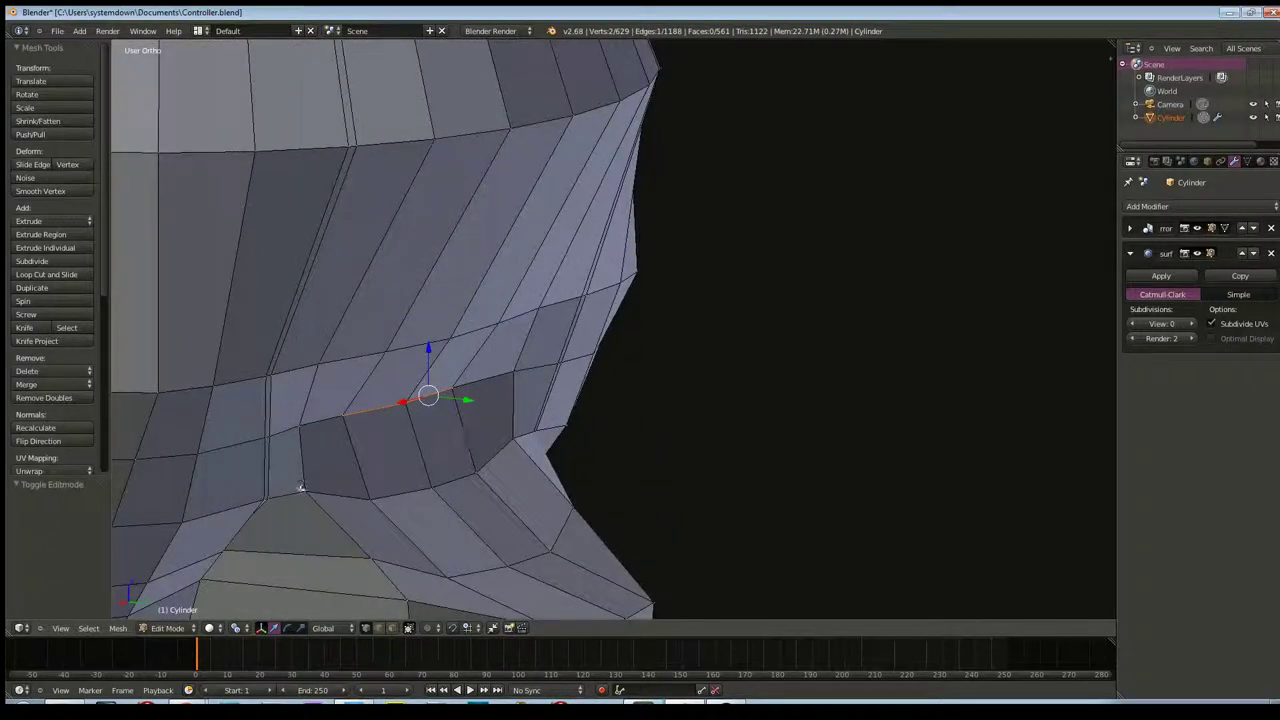
# Loop-cut a new edge ring around the body just beneath the cutout
pyautogui.keyDown('shift'); pyautogui.click(368, 499); pyautogui.keyUp('shift')
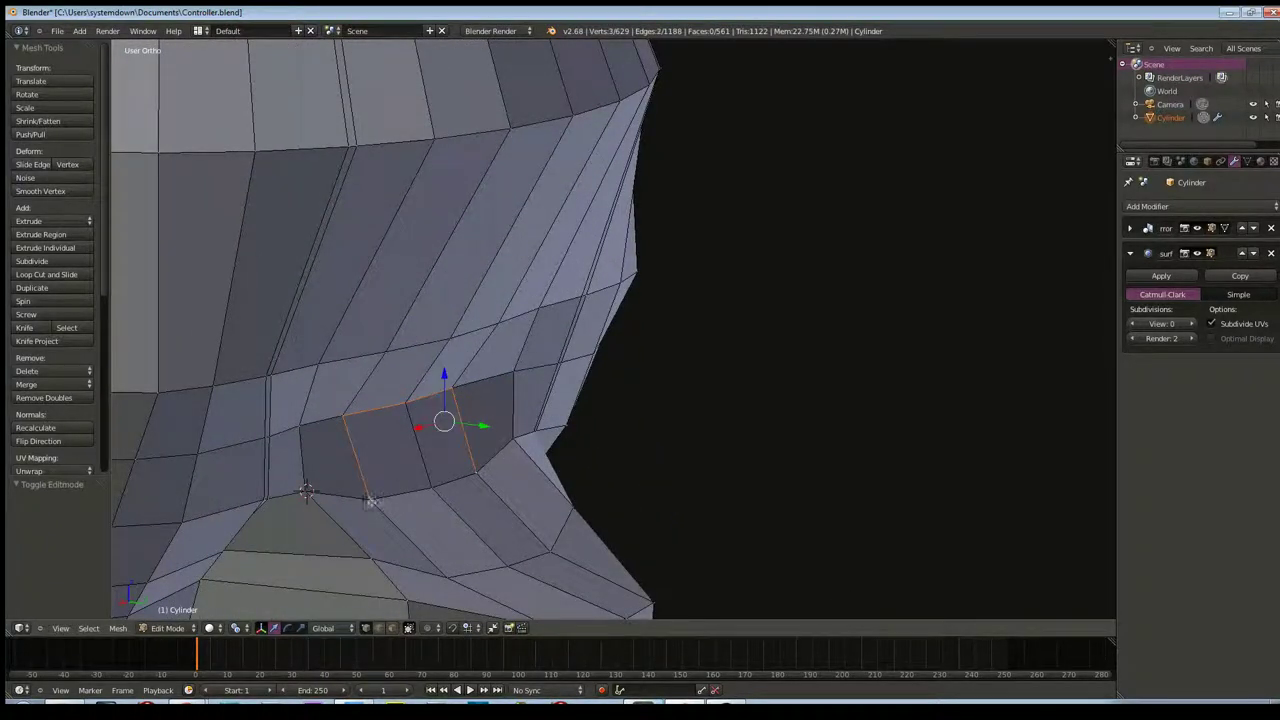
pyautogui.scroll(2, 375, 503)
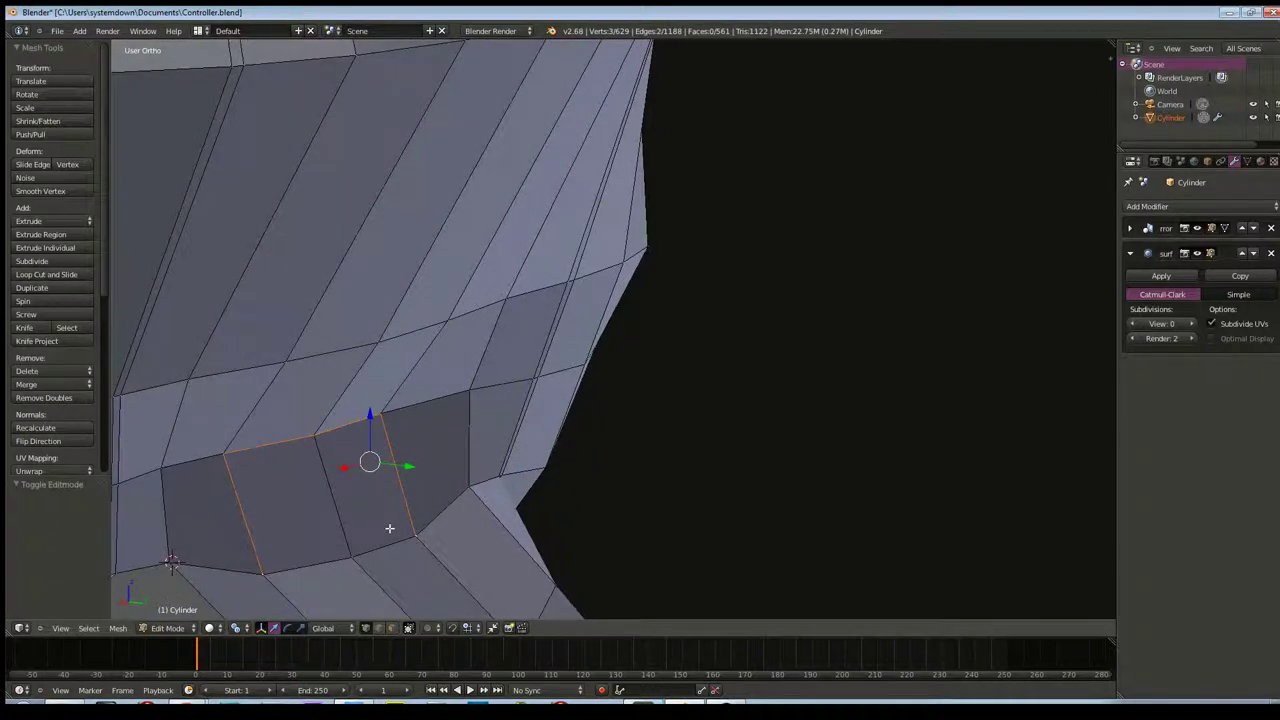
pyautogui.scroll(-2, 389, 526)
pyautogui.press('a')
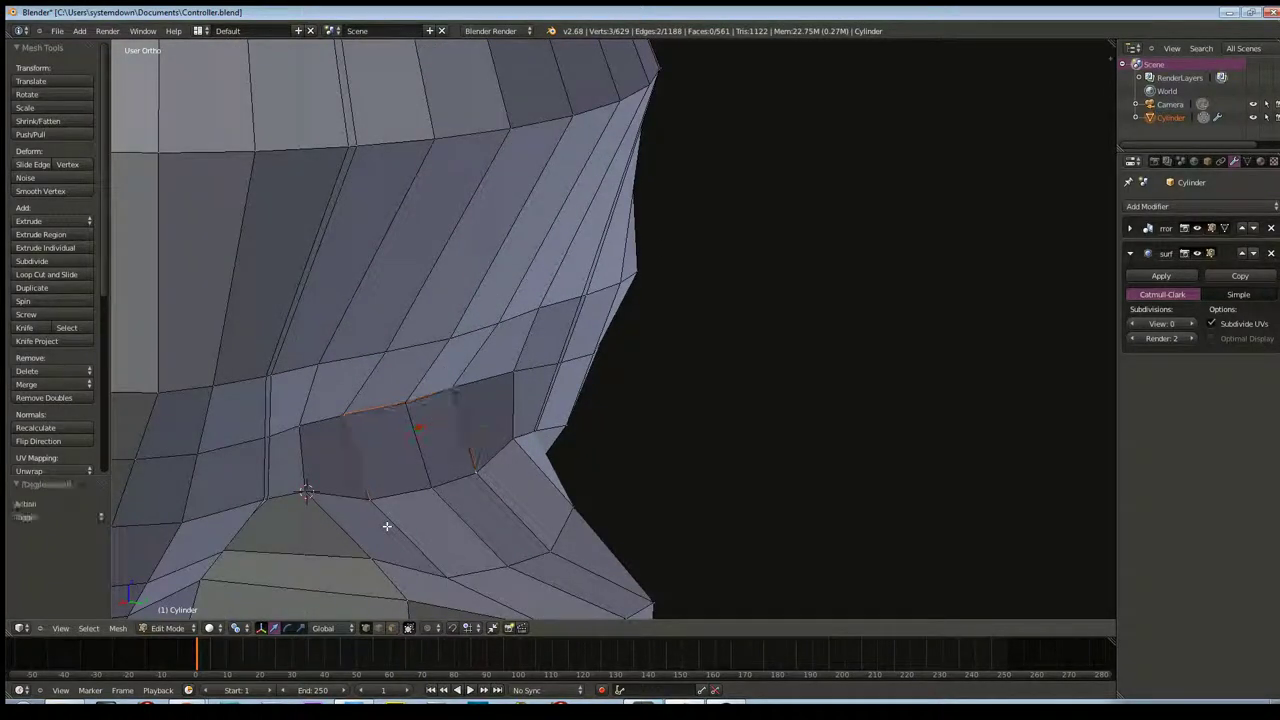
pyautogui.hotkey('ctrl', 'r')
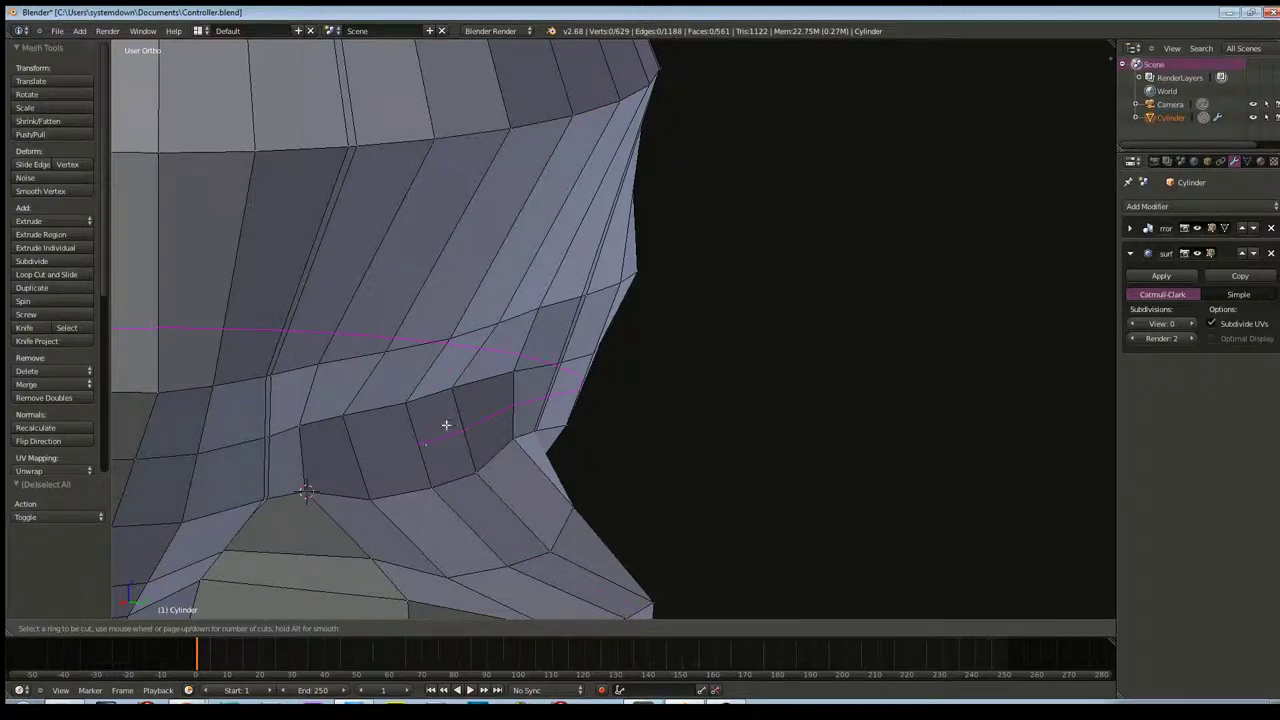
pyautogui.click(427, 438)
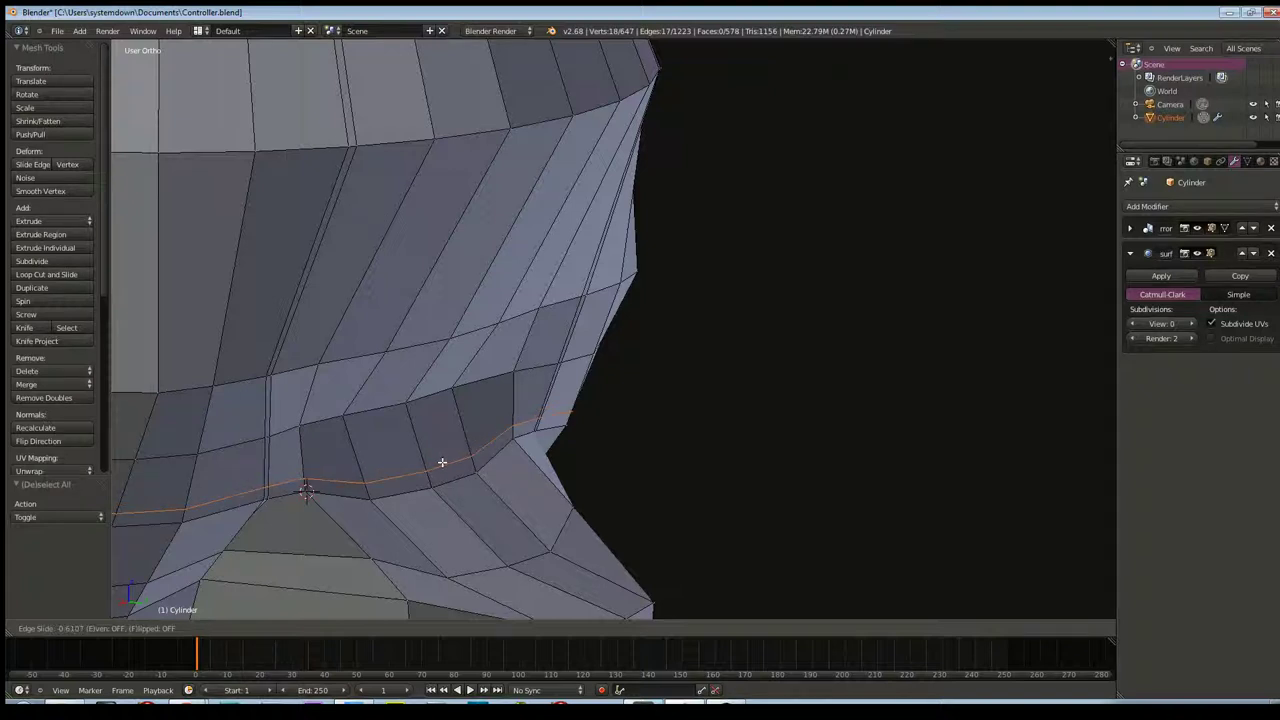
pyautogui.click(444, 471)
pyautogui.press('a')
pyautogui.moveTo(389, 509); pyautogui.dragTo(423, 381, button='middle')
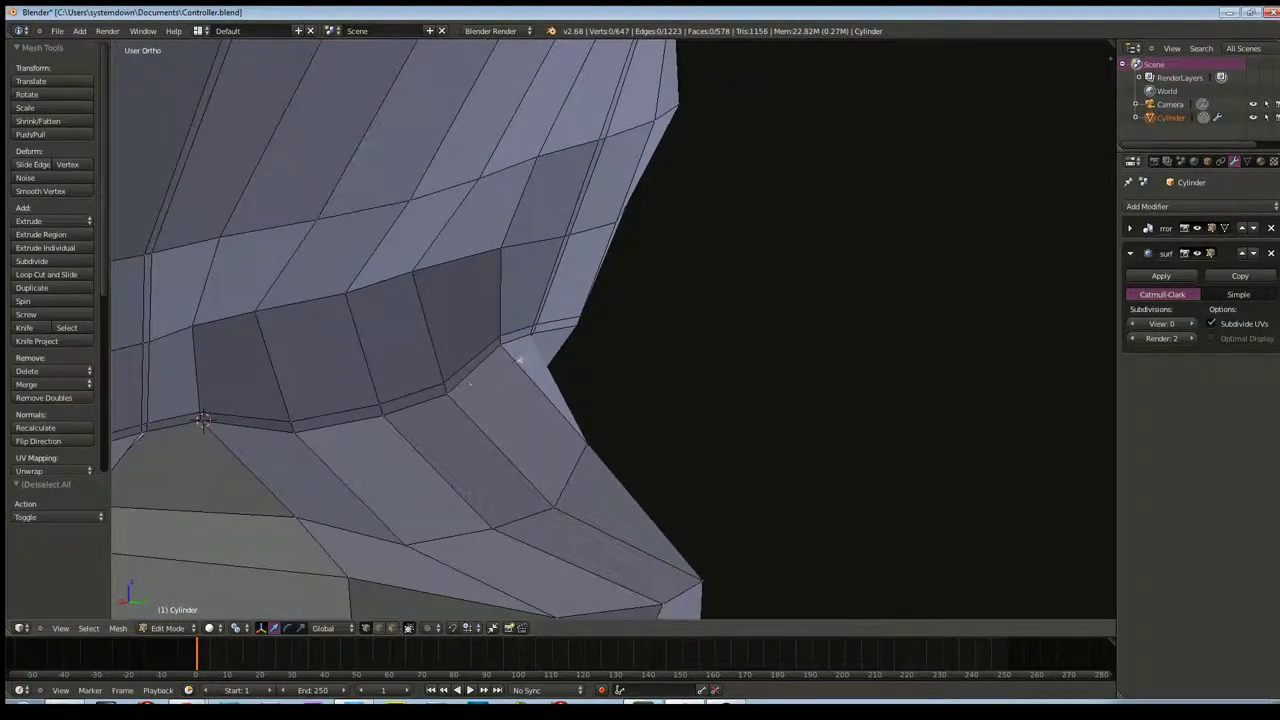
pyautogui.rightClick(500, 346)
# Select the cutout's lower edge and shift it -0.259 along Y
pyautogui.rightClick(292, 430)
pyautogui.keyDown('ctrl'); pyautogui.rightClick(443, 386); pyautogui.keyUp('ctrl')
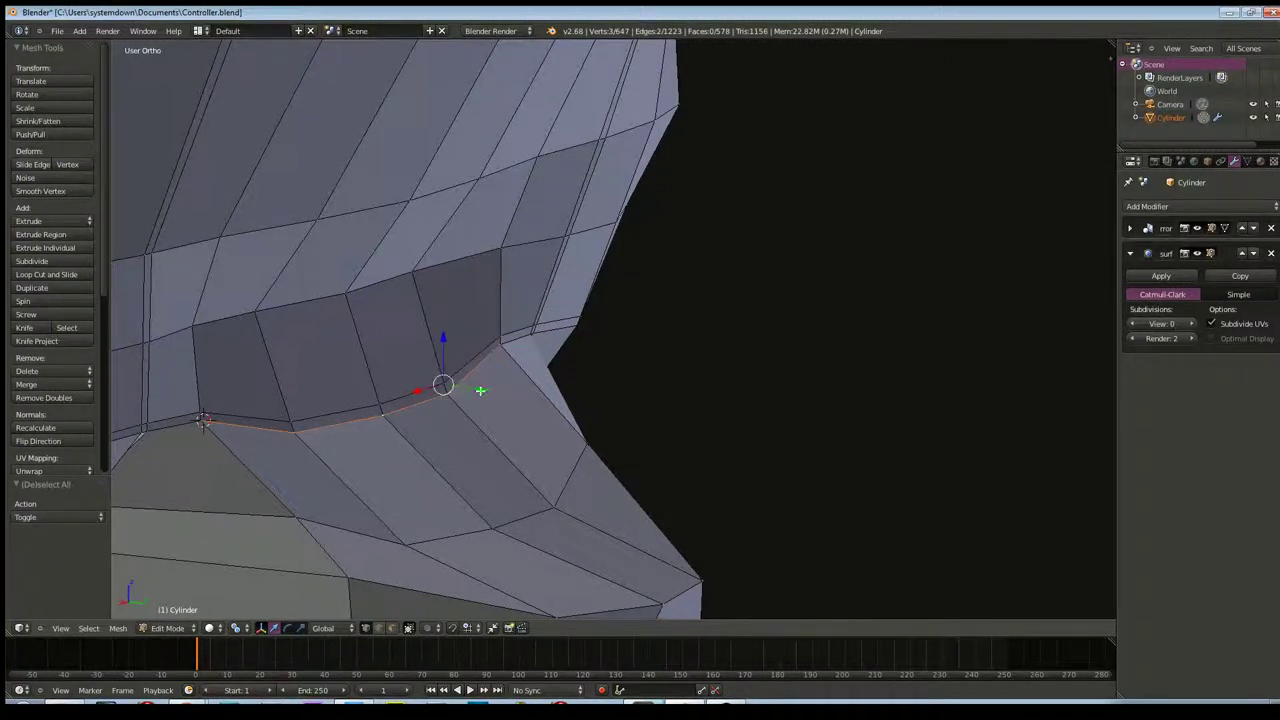
pyautogui.moveTo(480, 390); pyautogui.dragTo(443, 371)
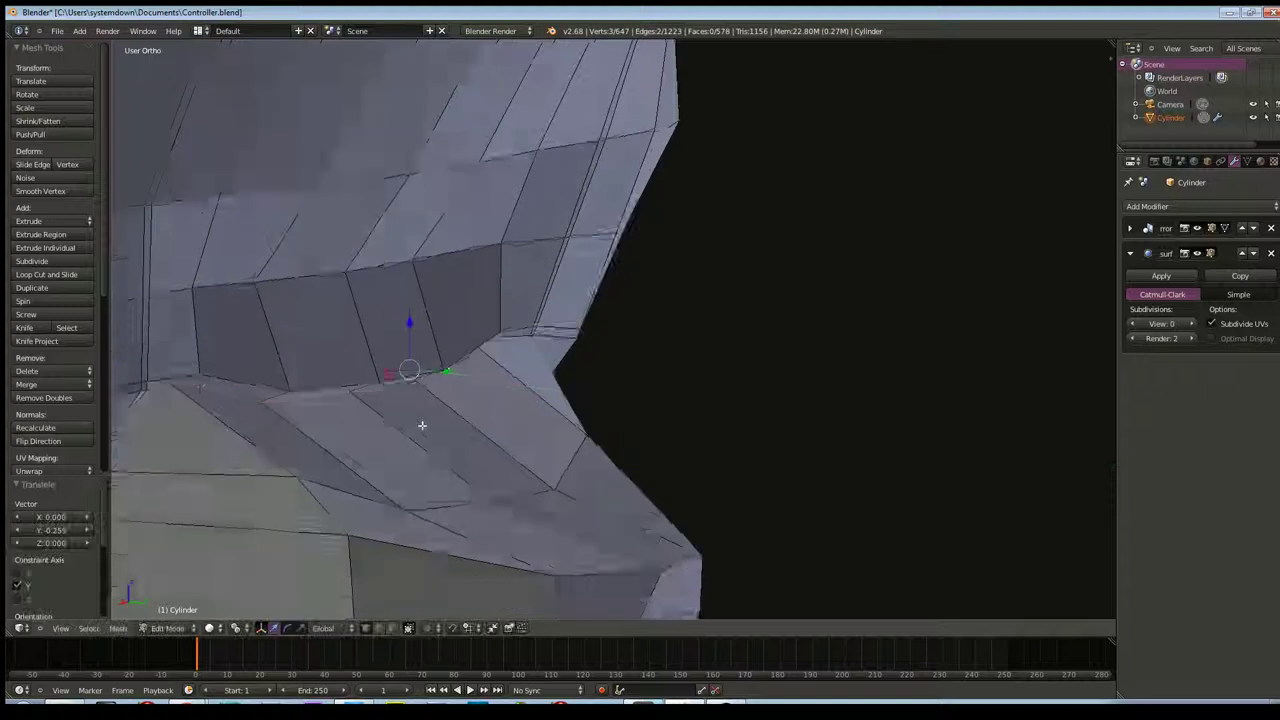
pyautogui.moveTo(422, 425); pyautogui.dragTo(454, 434, button='middle')
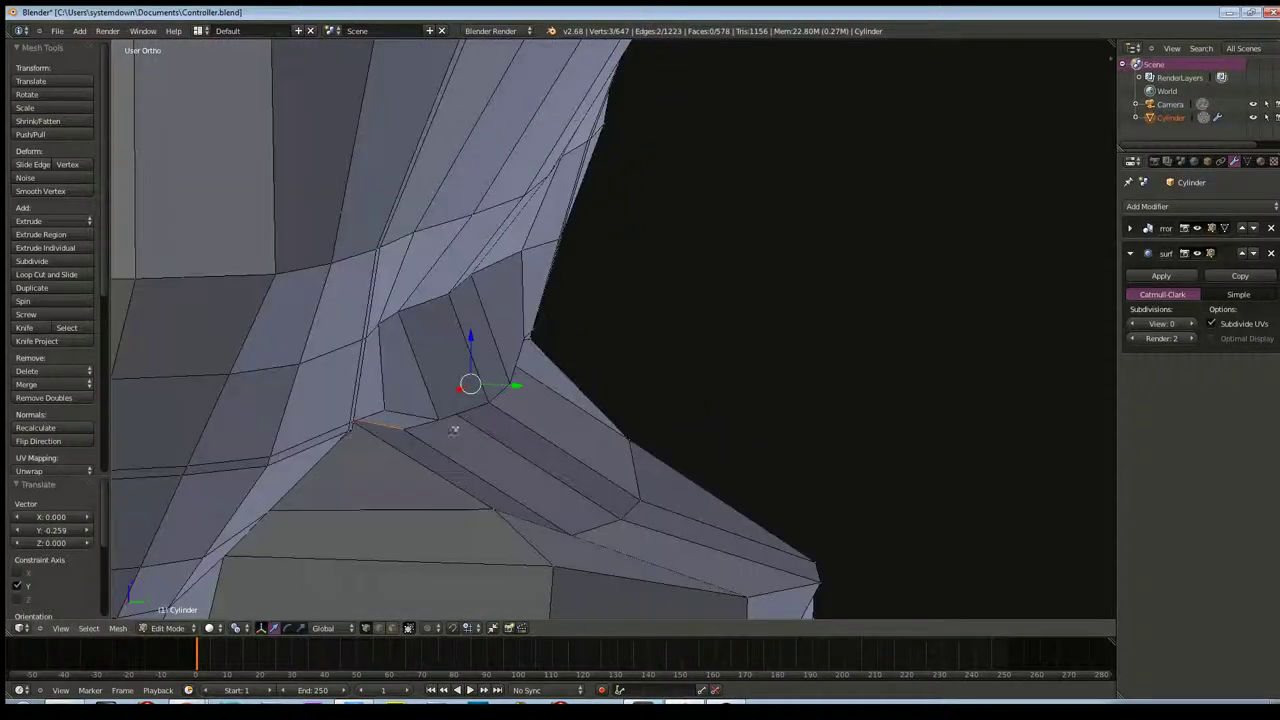
pyautogui.moveTo(470, 338); pyautogui.dragTo(477, 434, button='middle')
# Raise the selected edge 0.047 along Z
pyautogui.press('g')
pyautogui.press('z')
pyautogui.click(500, 429)
pyautogui.scroll(3, 505, 443)
pyautogui.scroll(-2, 505, 443)
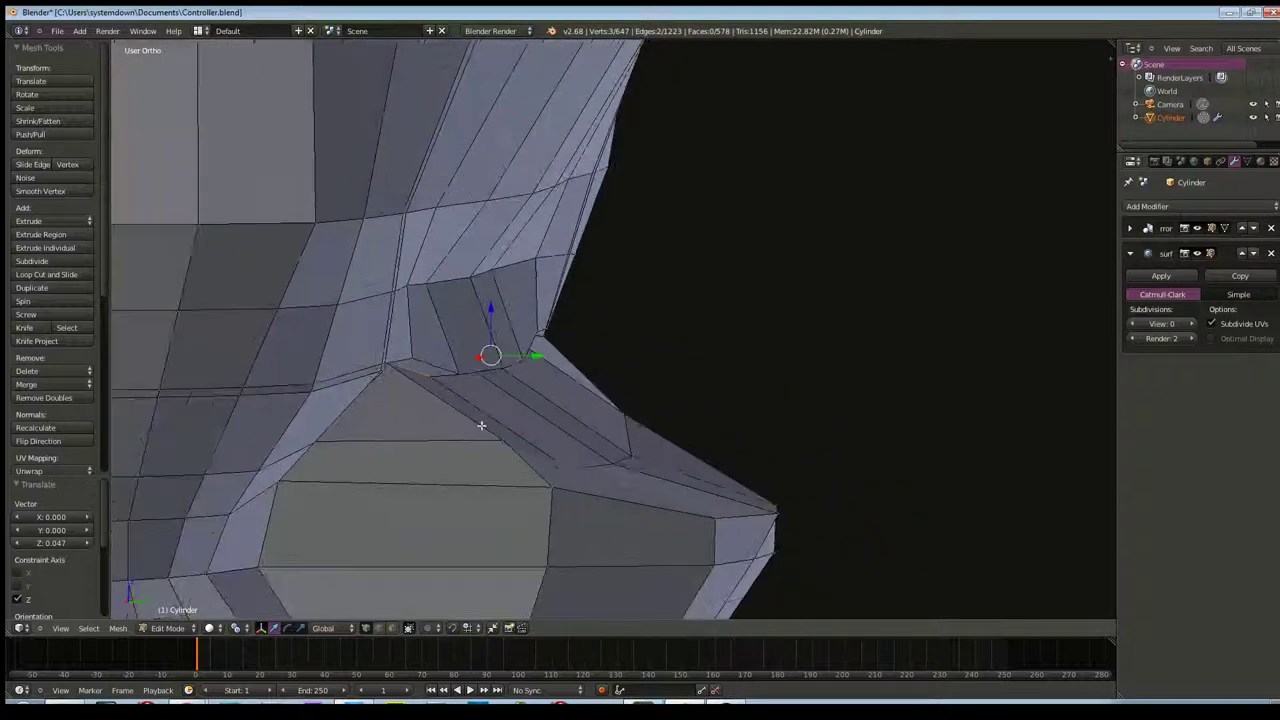
pyautogui.moveTo(486, 451); pyautogui.dragTo(419, 433, button='middle')
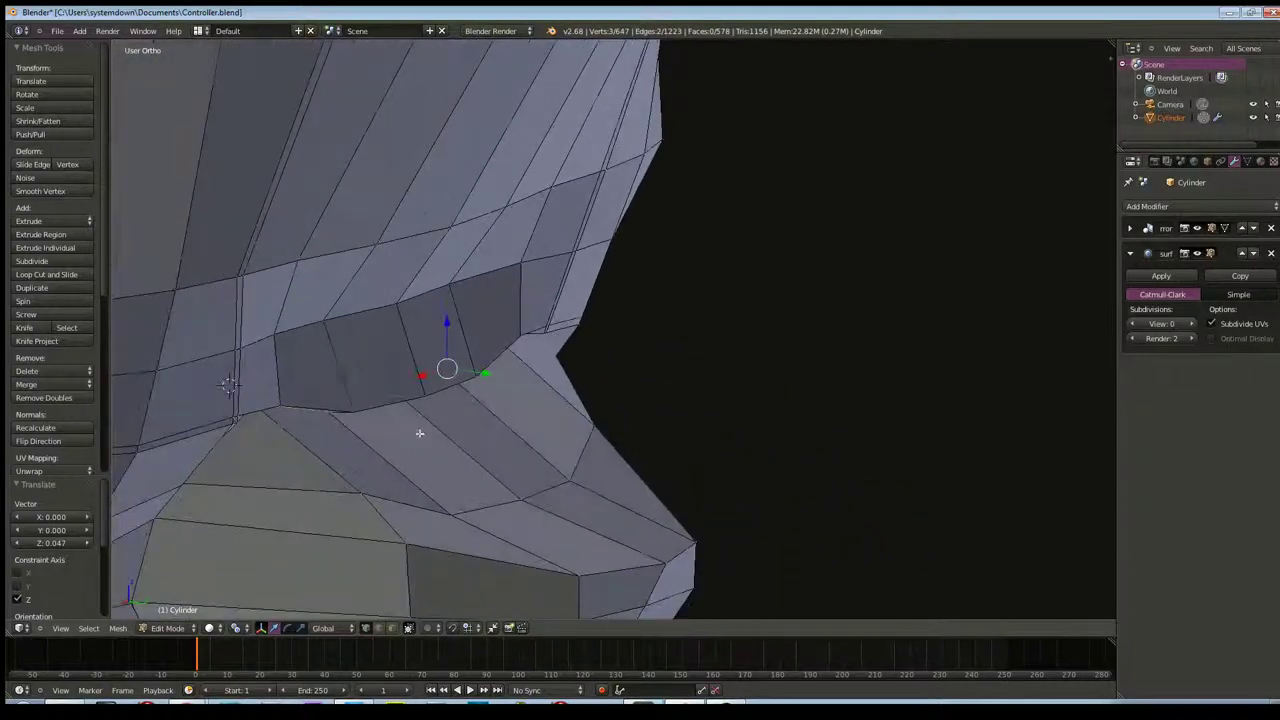
pyautogui.scroll(2, 419, 419)
# Select the band's bottom edge and move it -0.057 along Y
pyautogui.rightClick(350, 424)
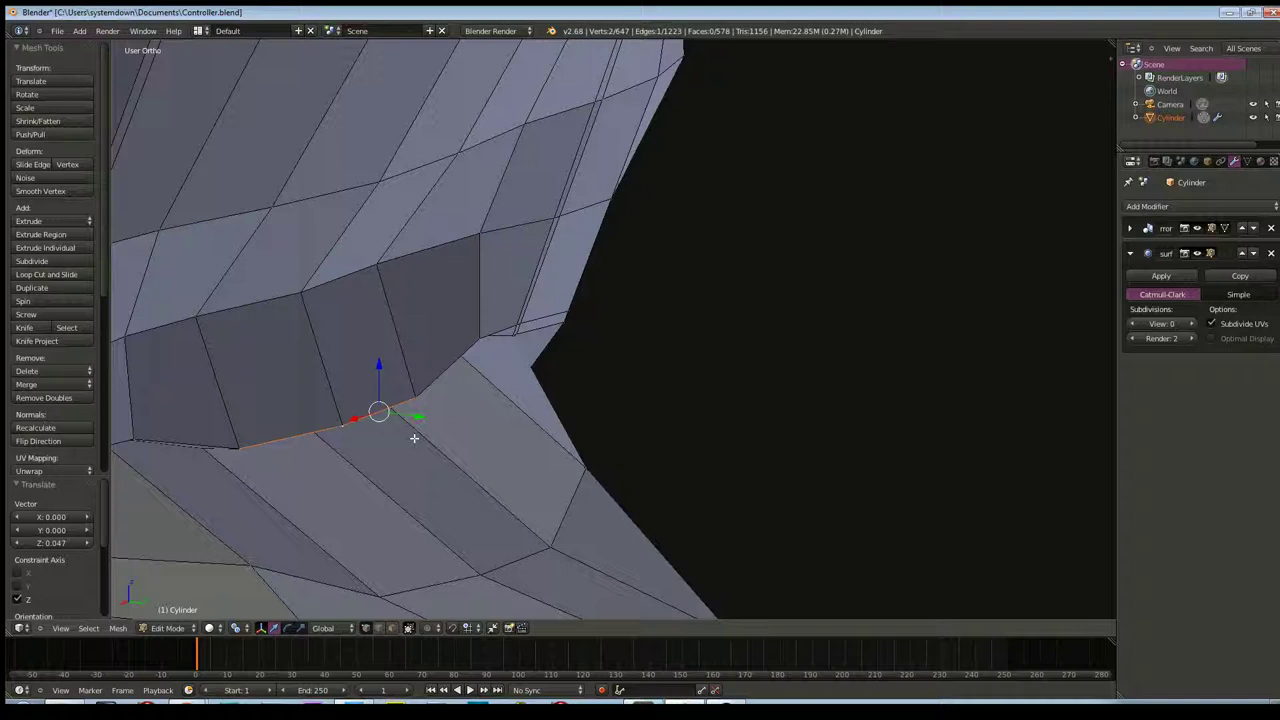
pyautogui.moveTo(413, 409)
pyautogui.mouseDown(button='middle')
pyautogui.moveTo(400, 409)
pyautogui.moveTo(566, 349)
pyautogui.mouseUp(button='middle')
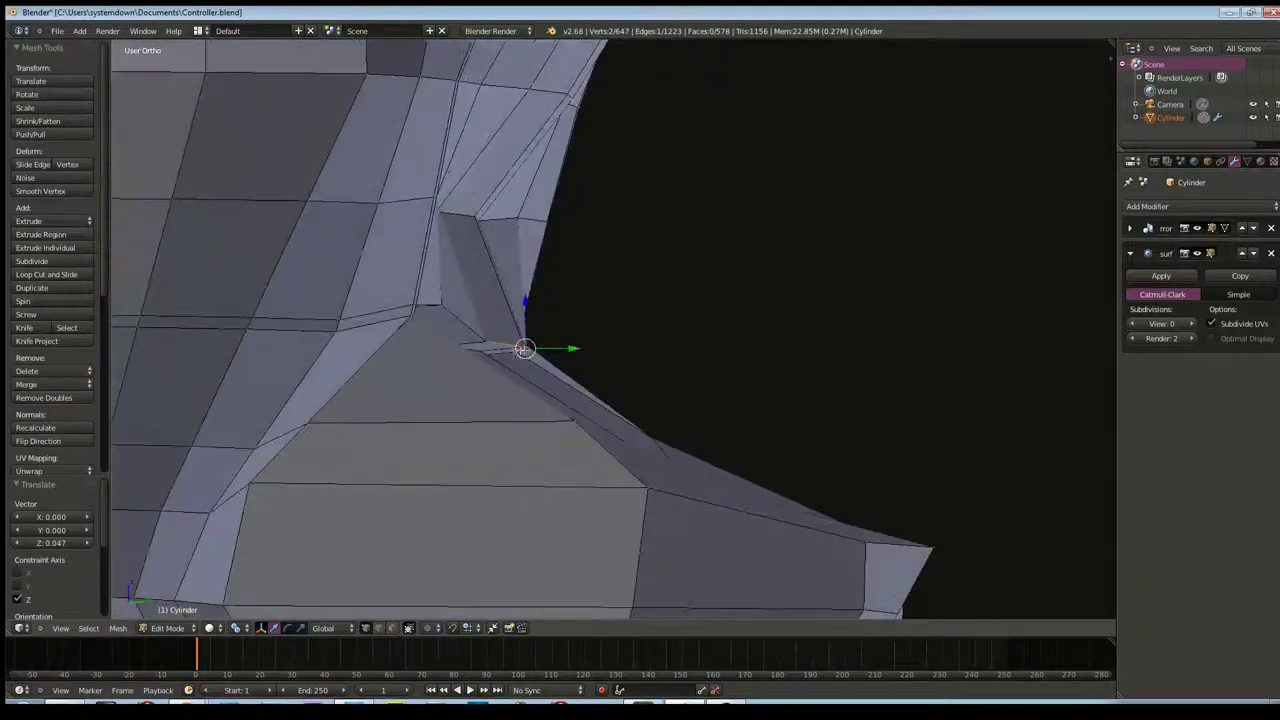
pyautogui.moveTo(573, 346); pyautogui.dragTo(558, 348)
pyautogui.moveTo(556, 350)
pyautogui.mouseDown(button='middle')
pyautogui.moveTo(486, 360)
pyautogui.moveTo(507, 371)
pyautogui.moveTo(274, 351)
pyautogui.moveTo(371, 323)
pyautogui.moveTo(438, 372)
pyautogui.moveTo(473, 441)
pyautogui.moveTo(877, 306)
pyautogui.moveTo(530, 458)
pyautogui.mouseUp(button='middle')
pyautogui.scroll(-3, 473, 441)
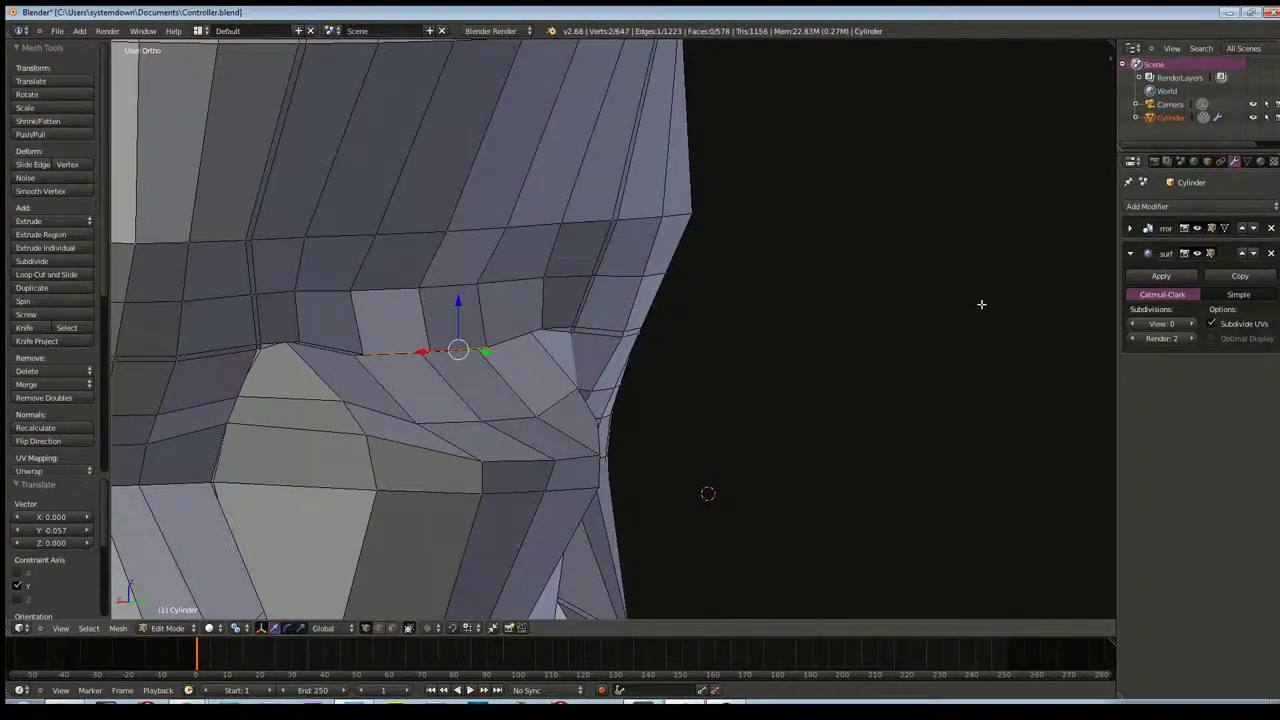
# Raise the Subdivision Surface view level to 3 and inspect the smoothed model in Object Mode
pyautogui.press('a')
pyautogui.click(1180, 326)
pyautogui.write('2')
pyautogui.press('Return')
pyautogui.click(1190, 326)
pyautogui.press('Tab')
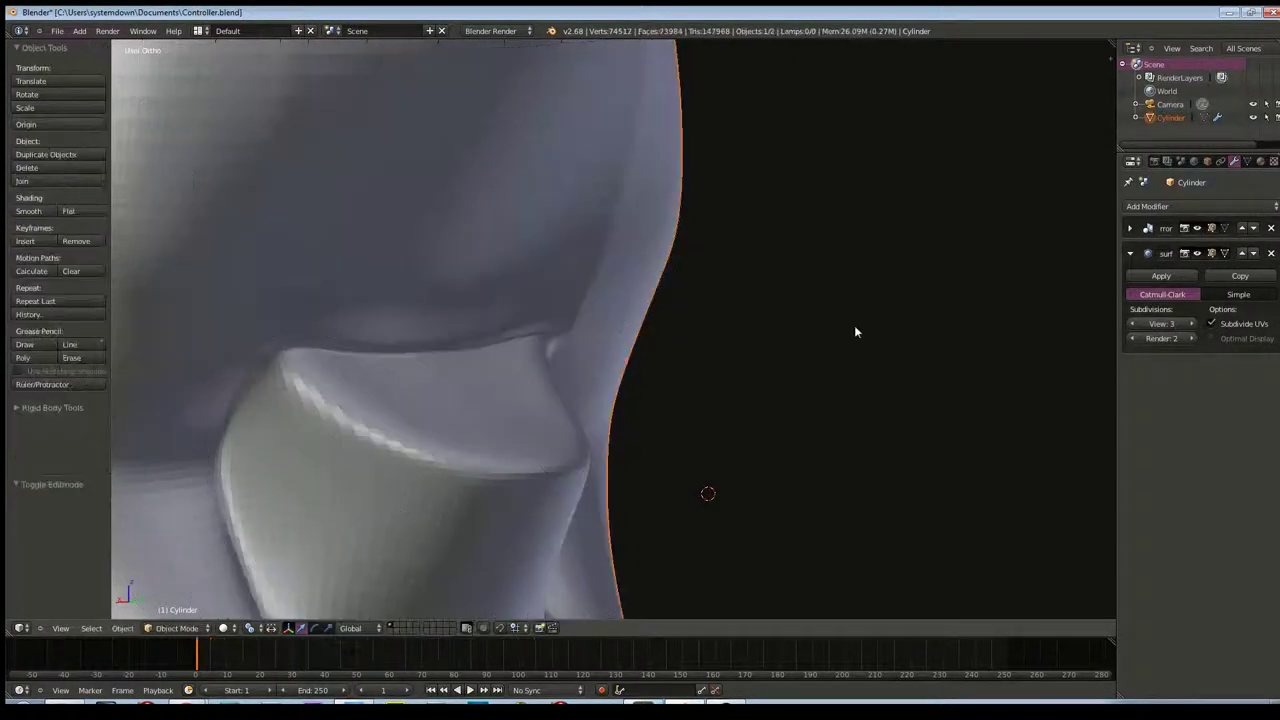
pyautogui.scroll(-2, 855, 332)
pyautogui.moveTo(780, 300)
pyautogui.mouseDown(button='middle')
pyautogui.moveTo(606, 318)
pyautogui.moveTo(613, 345)
pyautogui.moveTo(854, 349)
pyautogui.moveTo(857, 323)
pyautogui.moveTo(846, 349)
pyautogui.moveTo(790, 362)
pyautogui.moveTo(634, 366)
pyautogui.mouseUp(button='middle')
pyautogui.scroll(-2, 634, 366)
pyautogui.scroll(-2, 757, 328)
pyautogui.scroll(2, 757, 328)
# Back in Edit Mode, view the sphere top from the front and box-select a row of its vertices
pyautogui.press('Tab')
pyautogui.moveTo(806, 303)
pyautogui.mouseDown(button='middle')
pyautogui.moveTo(757, 263)
pyautogui.moveTo(715, 263)
pyautogui.mouseUp(button='middle')
pyautogui.press('KP_1')
pyautogui.scroll(1, 786, 106)
pyautogui.scroll(1, 790, 111)
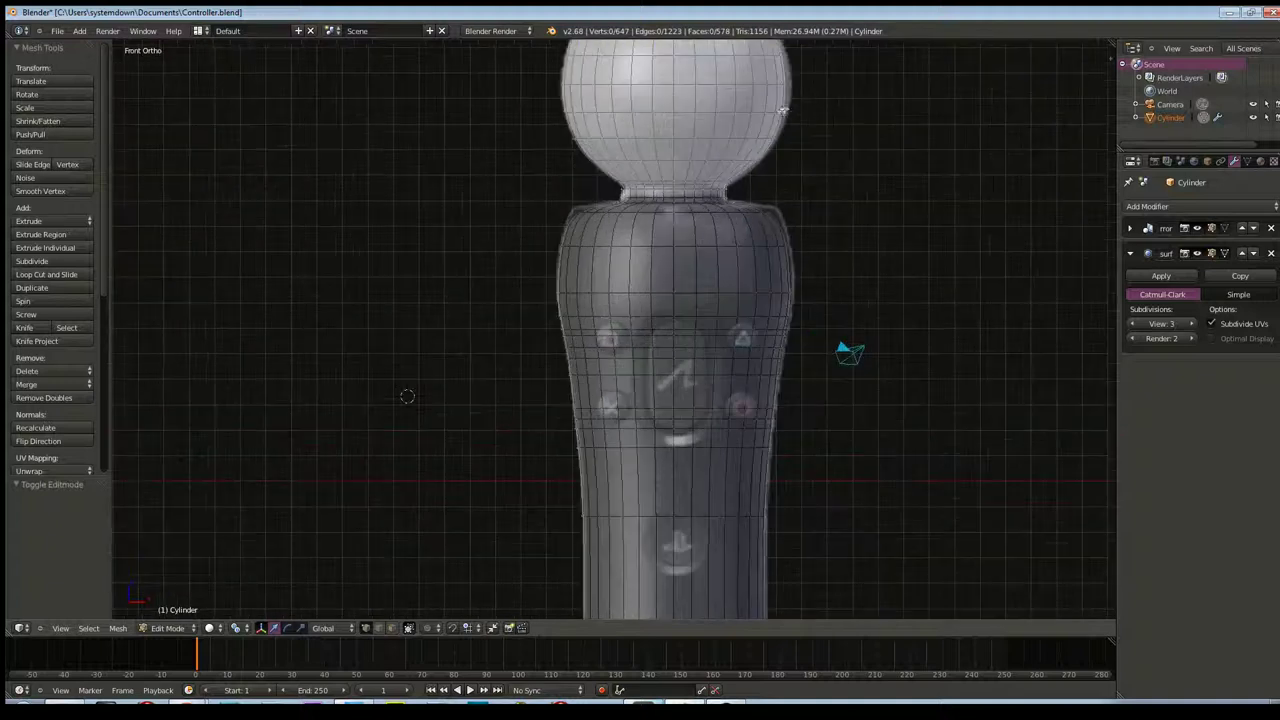
pyautogui.keyDown('shift'); pyautogui.moveTo(790, 111); pyautogui.dragTo(734, 371, button='middle'); pyautogui.keyUp('shift')
pyautogui.scroll(1, 740, 309)
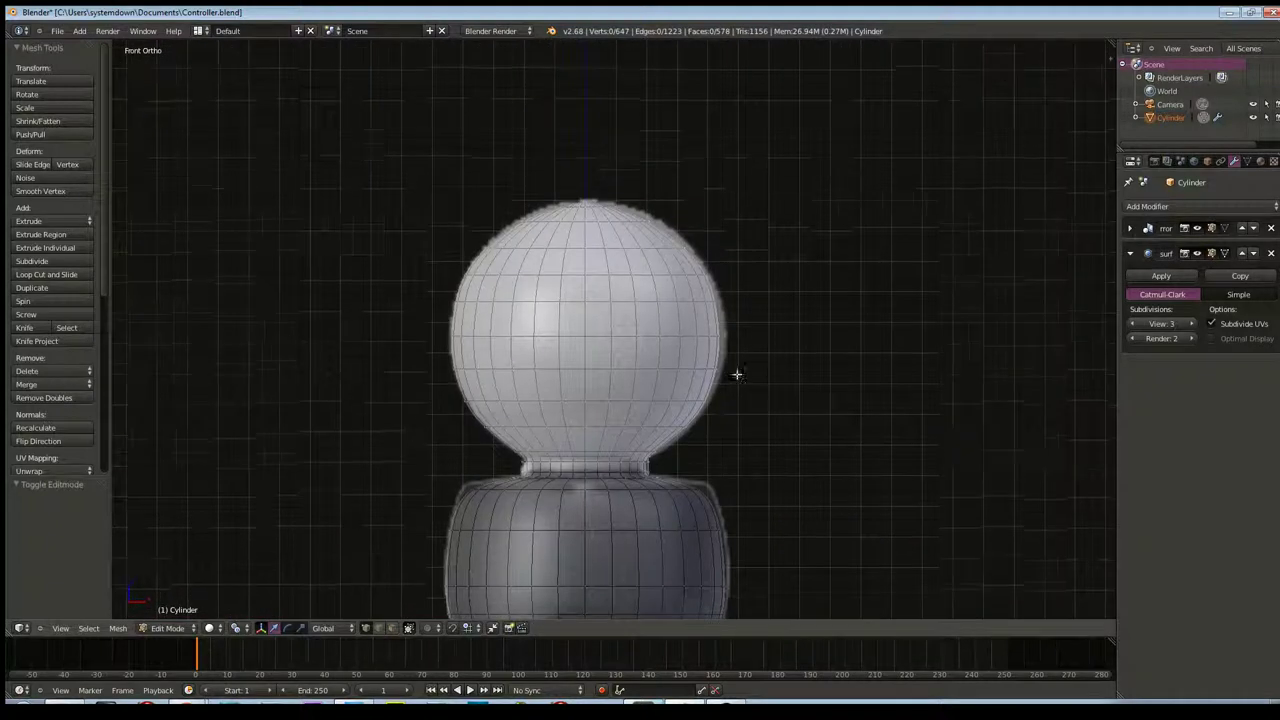
pyautogui.scroll(2, 740, 373)
pyautogui.scroll(1, 740, 373)
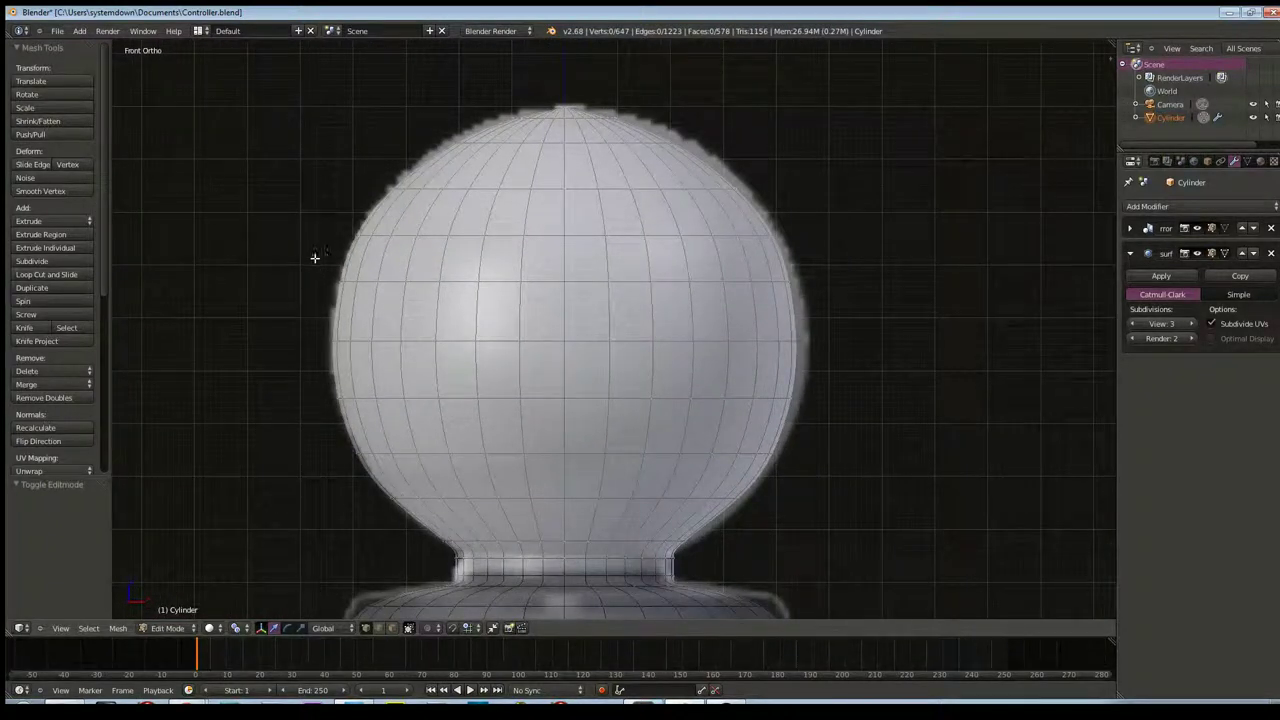
pyautogui.press('a')
pyautogui.press('a')
pyautogui.press('b')
pyautogui.moveTo(308, 260); pyautogui.dragTo(828, 315)
# Scale the selected sphere ring slightly, then enlarge it from the right side view
pyautogui.press('s')
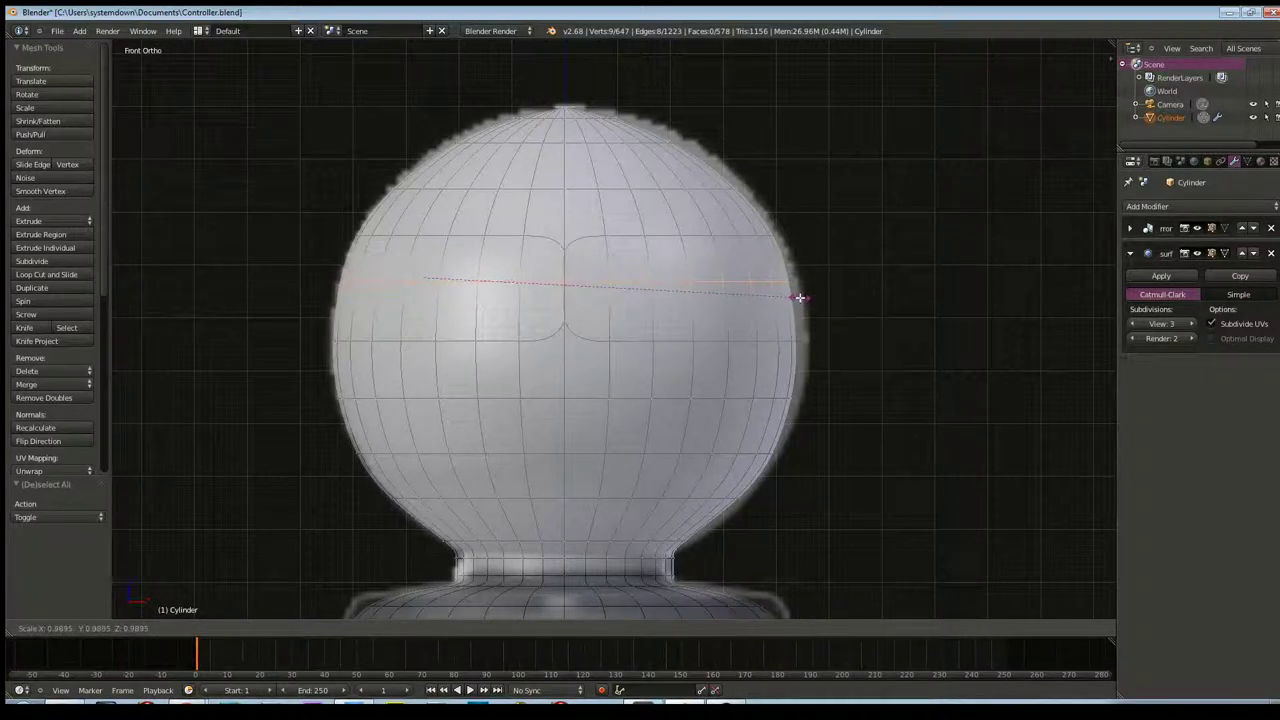
pyautogui.click(799, 297)
pyautogui.scroll(-2, 805, 292)
pyautogui.moveTo(820, 289)
pyautogui.mouseDown(button='middle')
pyautogui.moveTo(798, 290)
pyautogui.moveTo(817, 287)
pyautogui.mouseUp(button='middle')
pyautogui.press('KP_3')
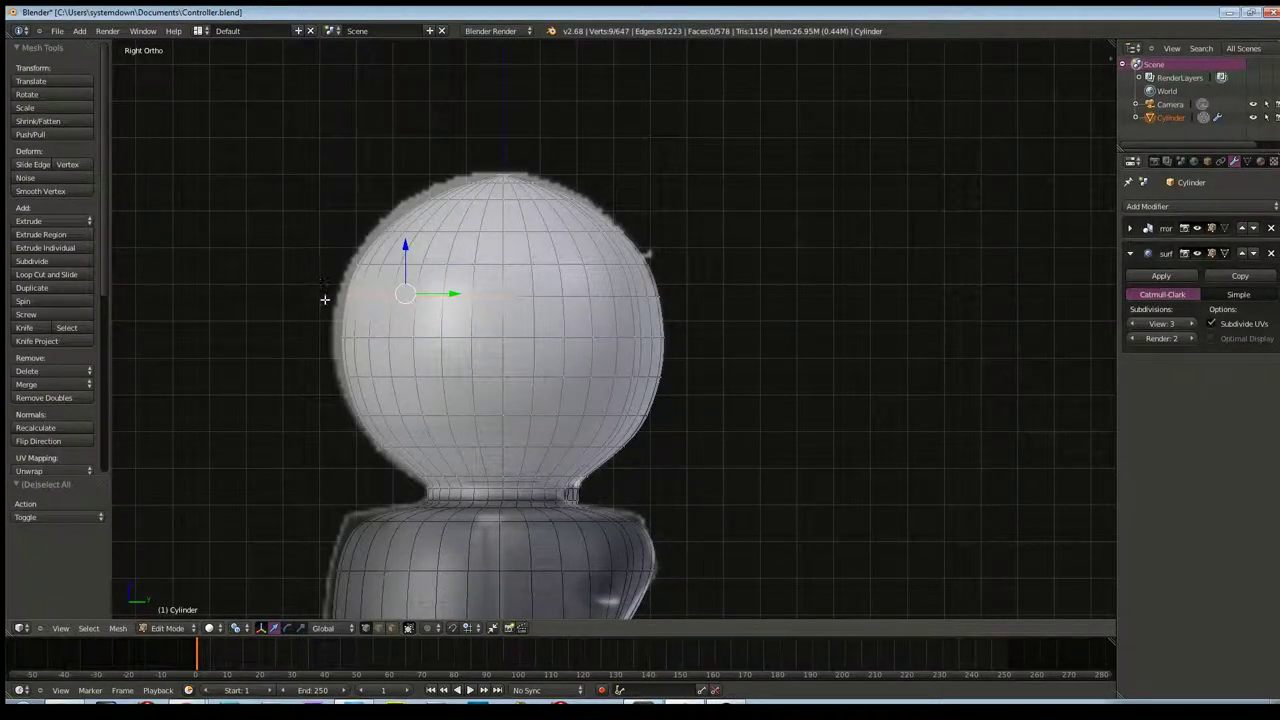
pyautogui.press('s')
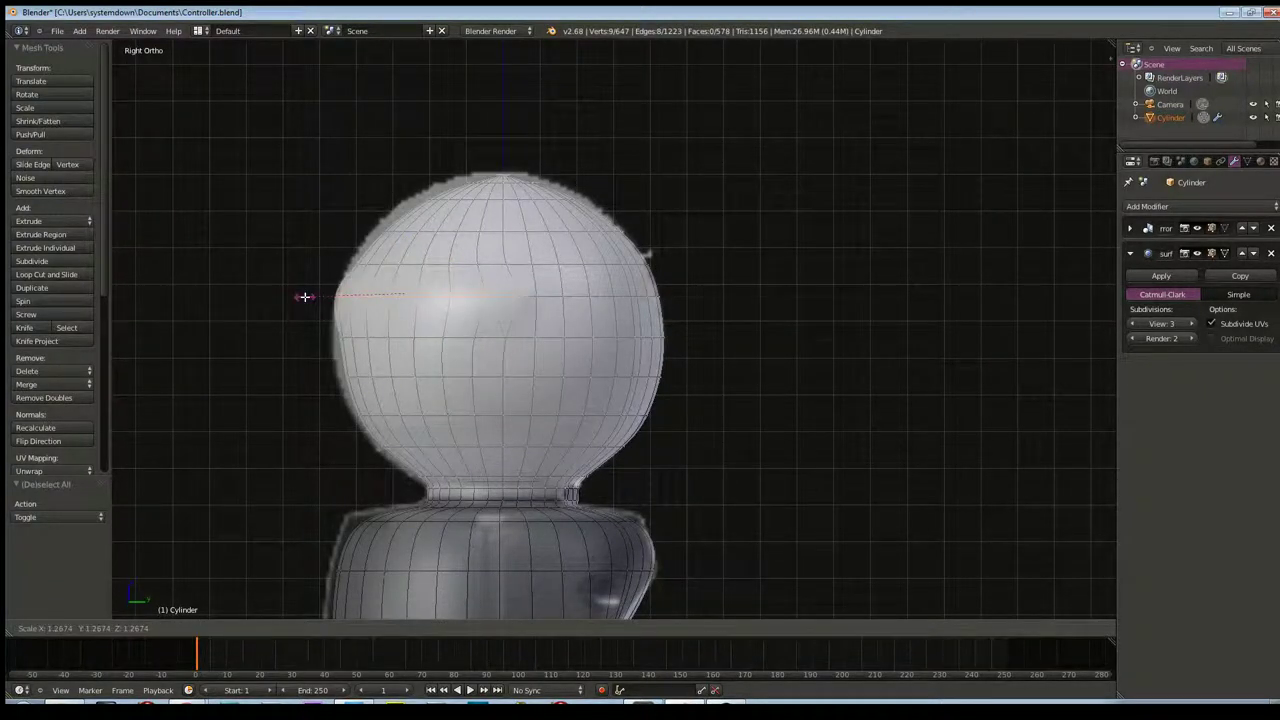
pyautogui.click(305, 296)
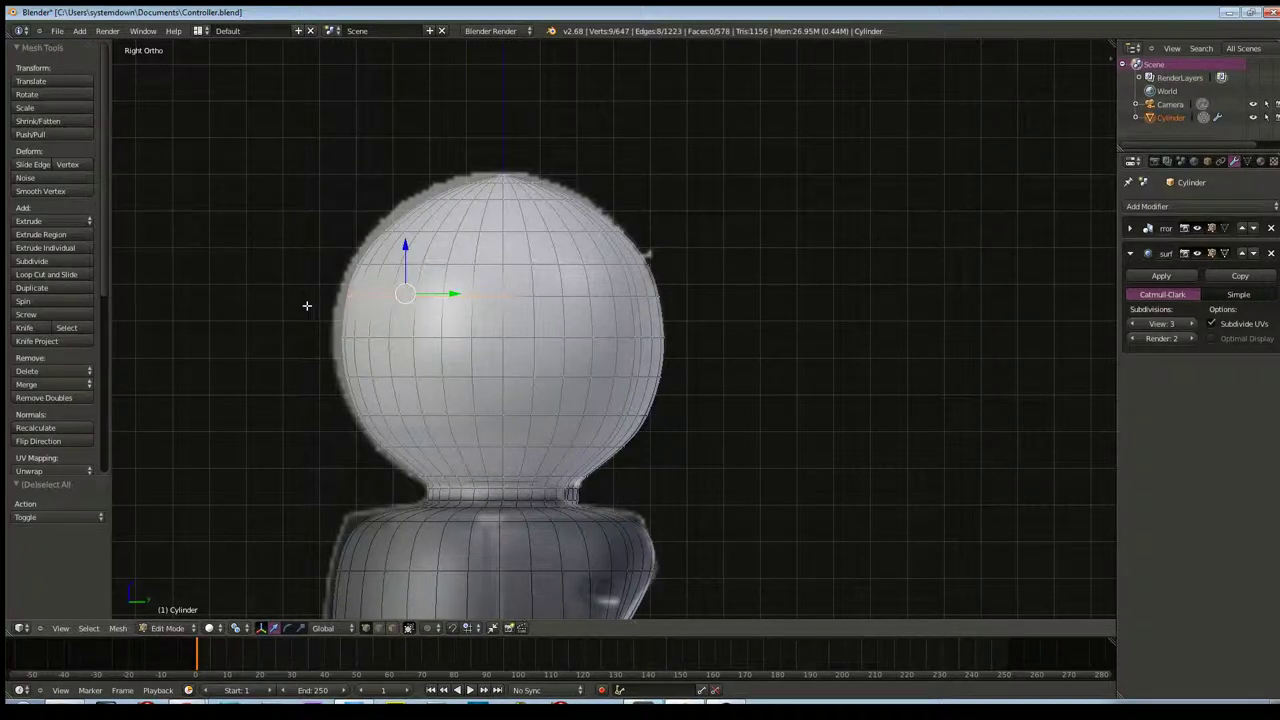
# Box-select the sphere's middle edge loop from the side, then cancel a trial scale
pyautogui.moveTo(303, 306)
pyautogui.mouseDown(button='middle')
pyautogui.moveTo(286, 346)
pyautogui.moveTo(289, 316)
pyautogui.mouseUp(button='middle')
pyautogui.press('a')
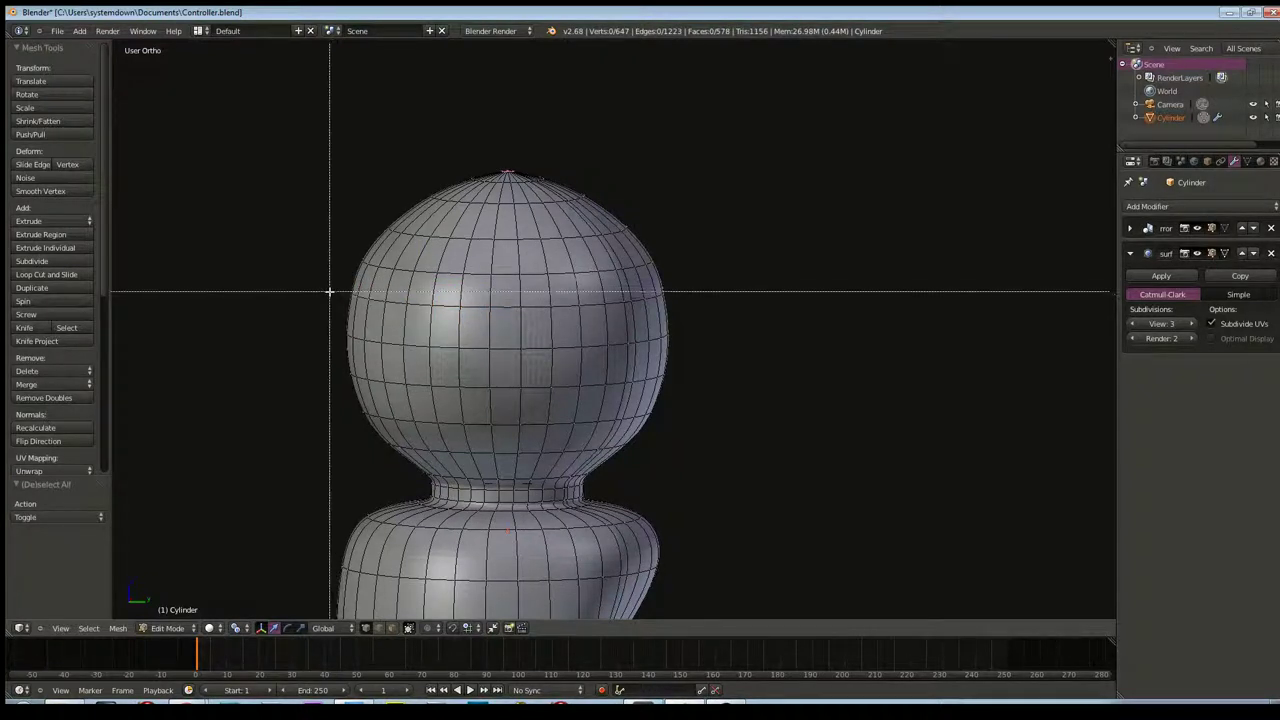
pyautogui.keyDown('alt'); pyautogui.rightClick(655, 308); pyautogui.keyUp('alt')
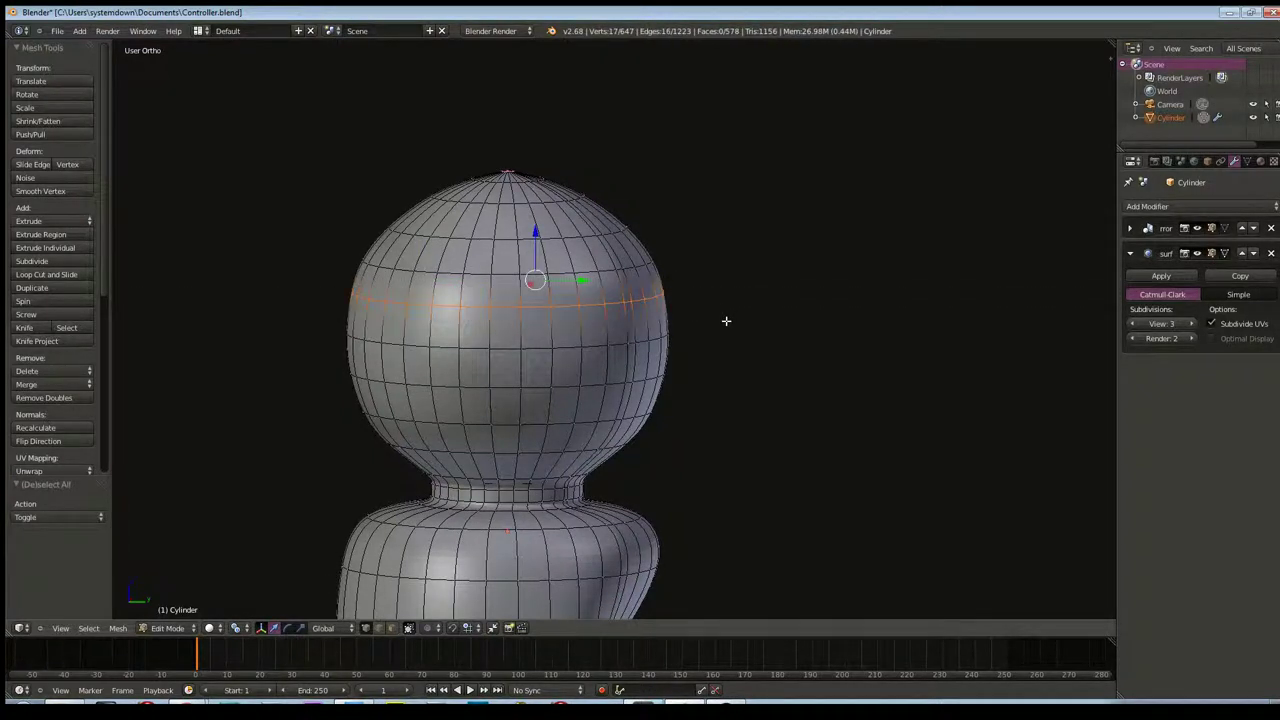
pyautogui.press('KP_3')
pyautogui.press('a')
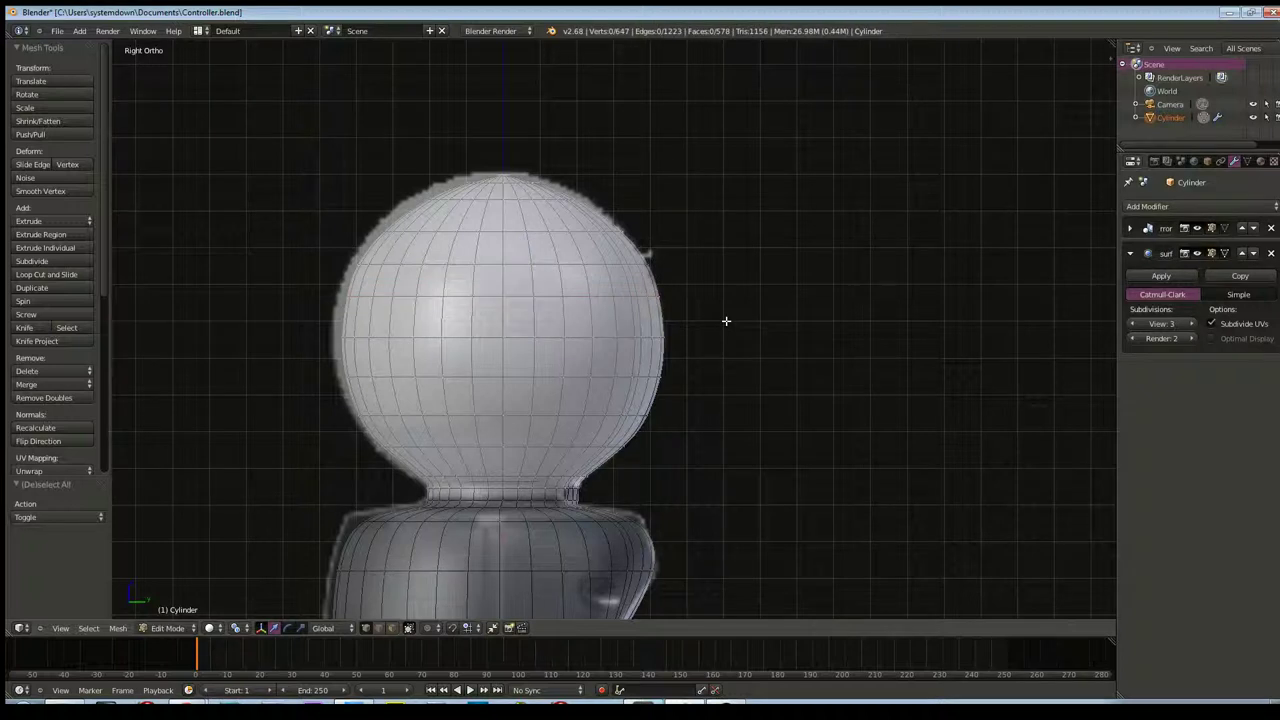
pyautogui.press('b')
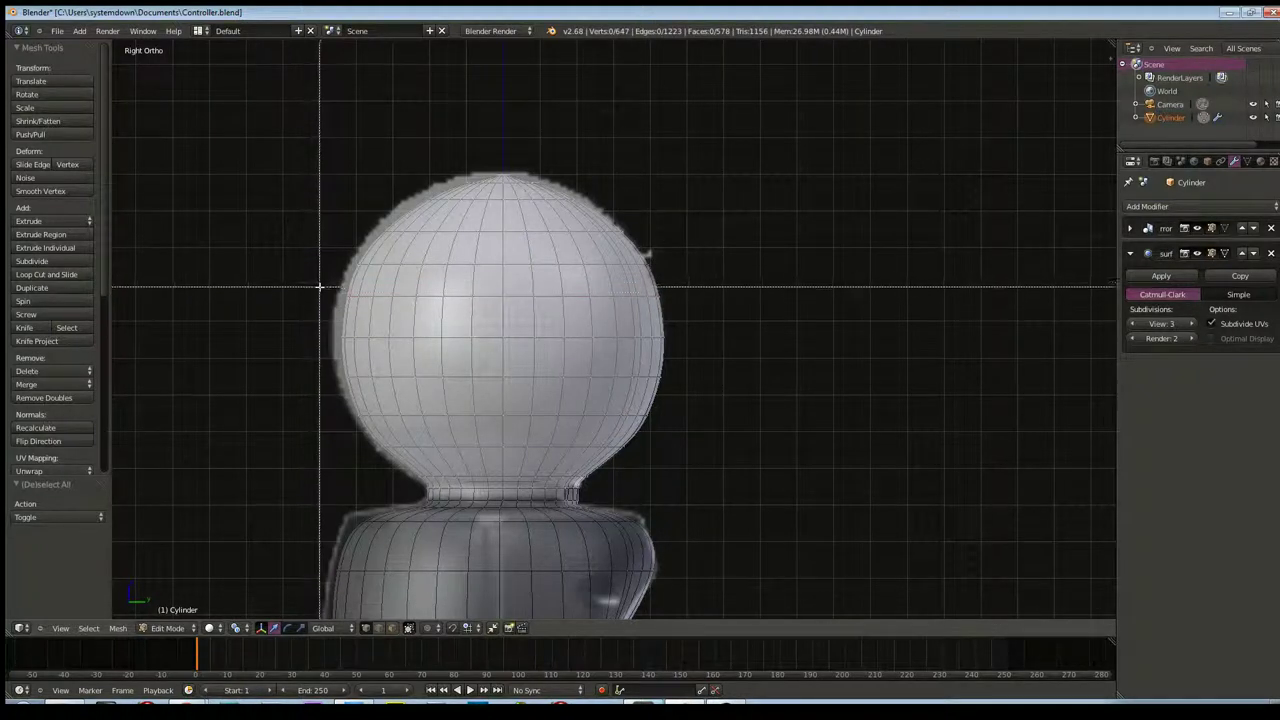
pyautogui.moveTo(320, 284)
pyautogui.mouseDown()
pyautogui.moveTo(686, 330)
pyautogui.moveTo(777, 320)
pyautogui.mouseUp()
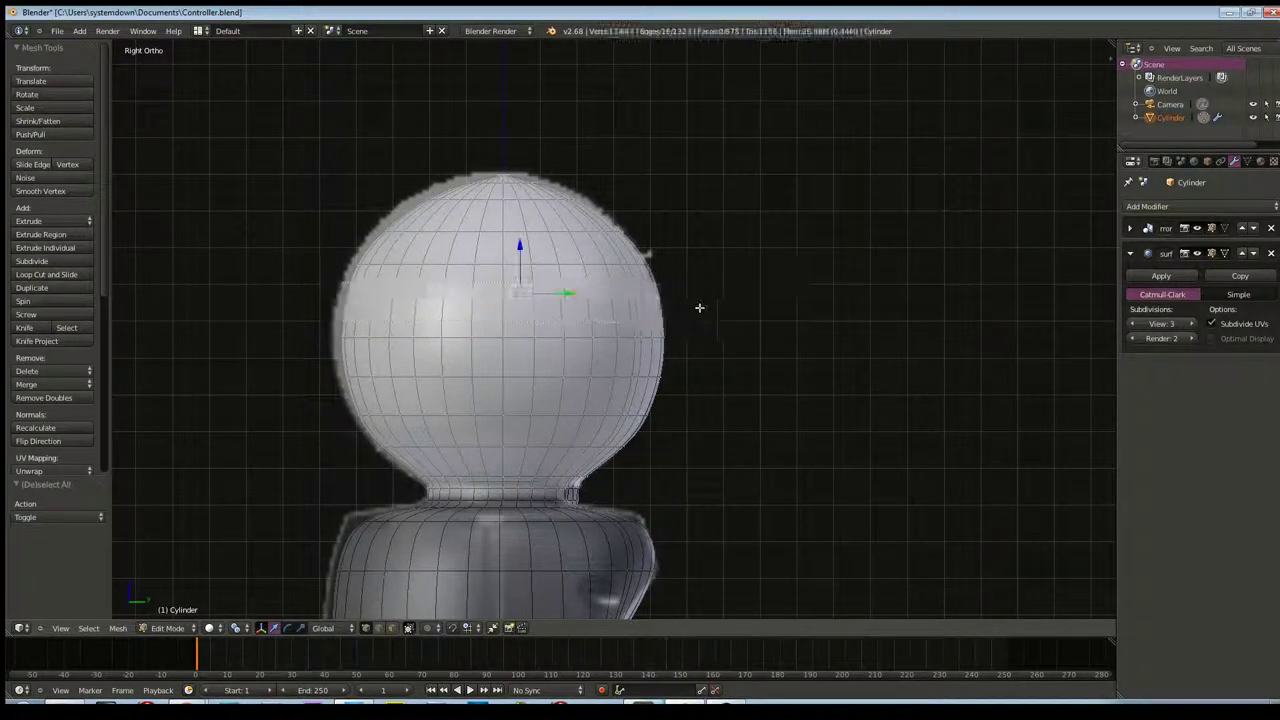
pyautogui.press('s')
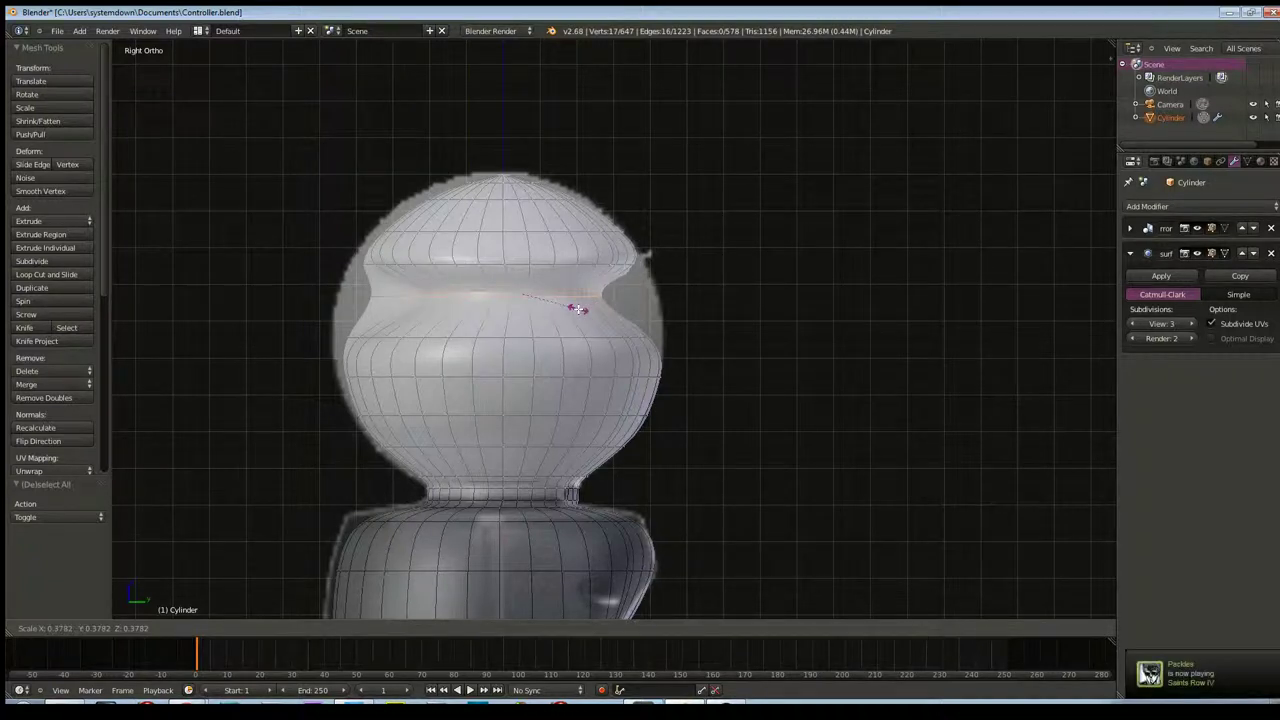
pyautogui.press('Escape')
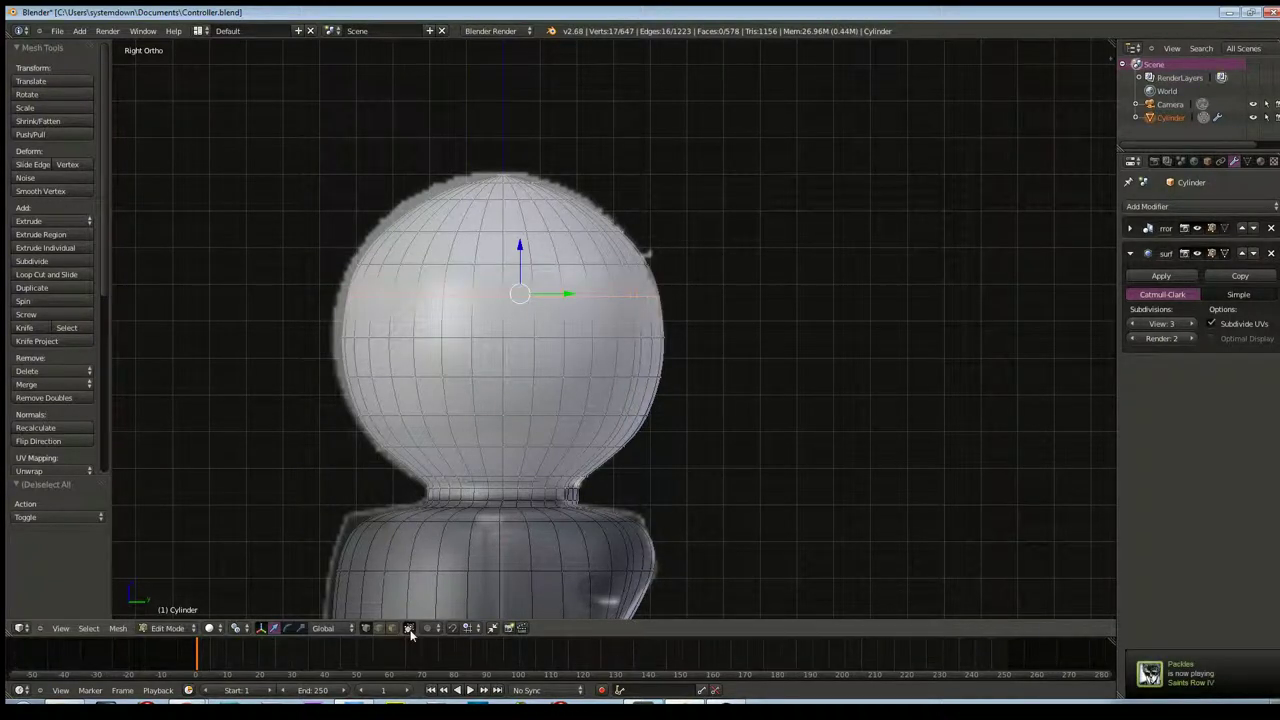
# Reselect the sphere's middle vertex ring, shrink it to 0.989, and adjust the modifier's edit-mode display
pyautogui.press('a')
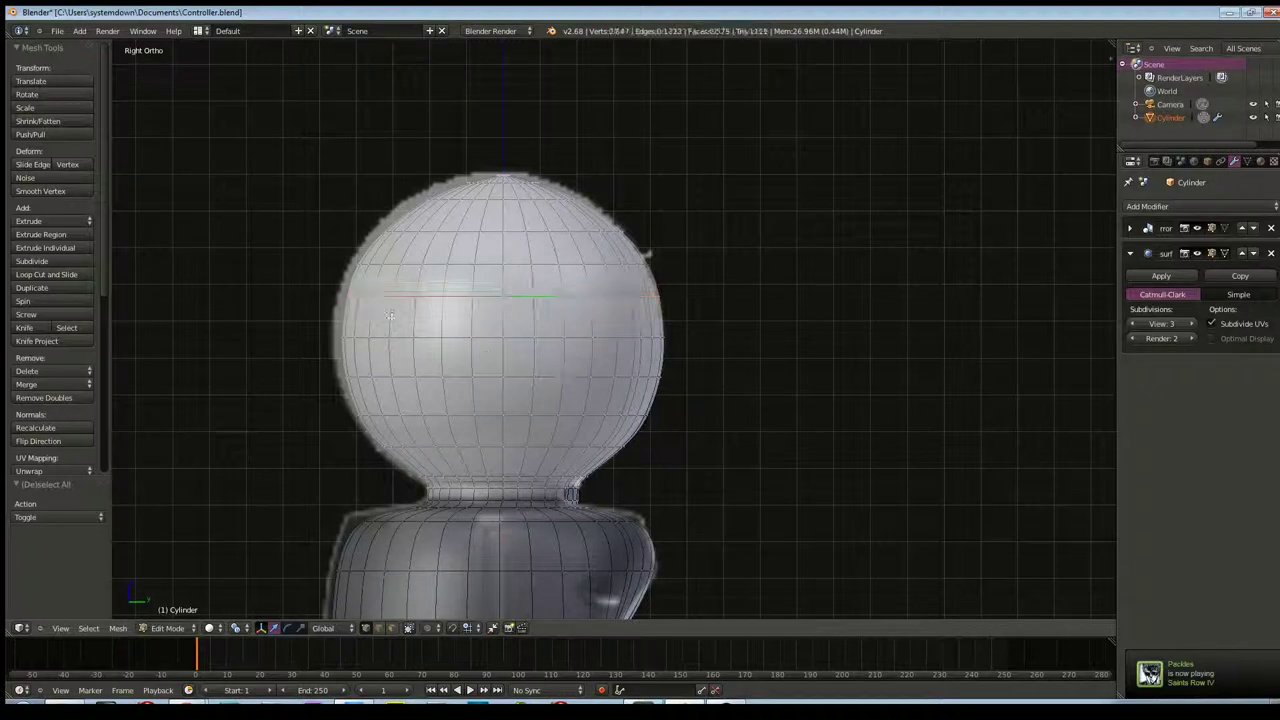
pyautogui.press('b')
pyautogui.moveTo(673, 313); pyautogui.dragTo(673, 314)
pyautogui.press('s')
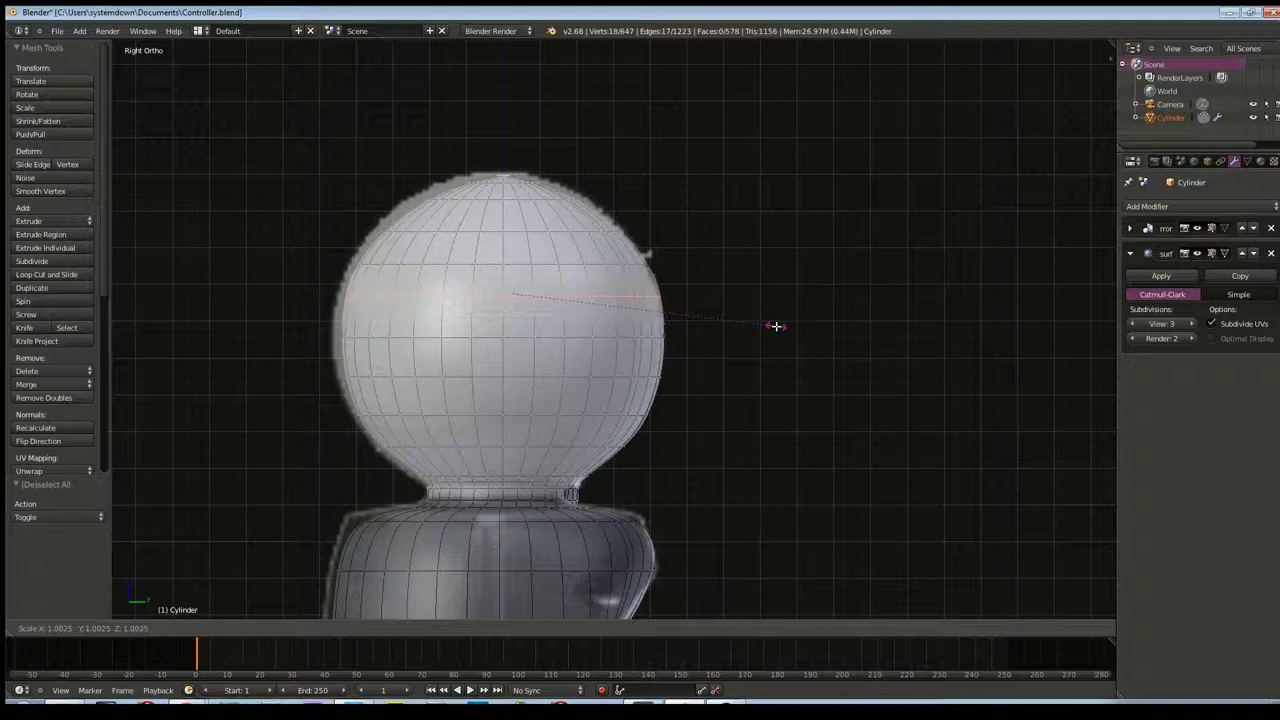
pyautogui.click(772, 328)
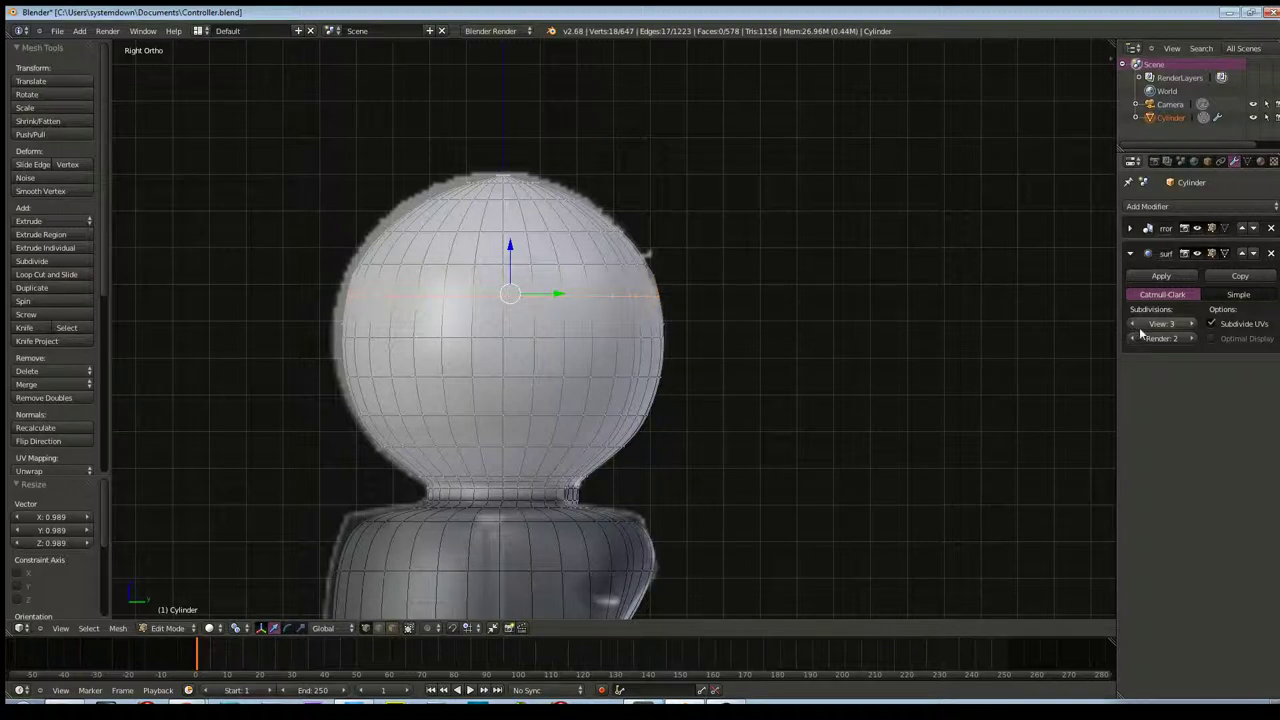
pyautogui.click(1223, 255)
# Toggle the Subdivision Surface edit-mode and cage buttons, then set its View level to 0
pyautogui.click(1216, 257)
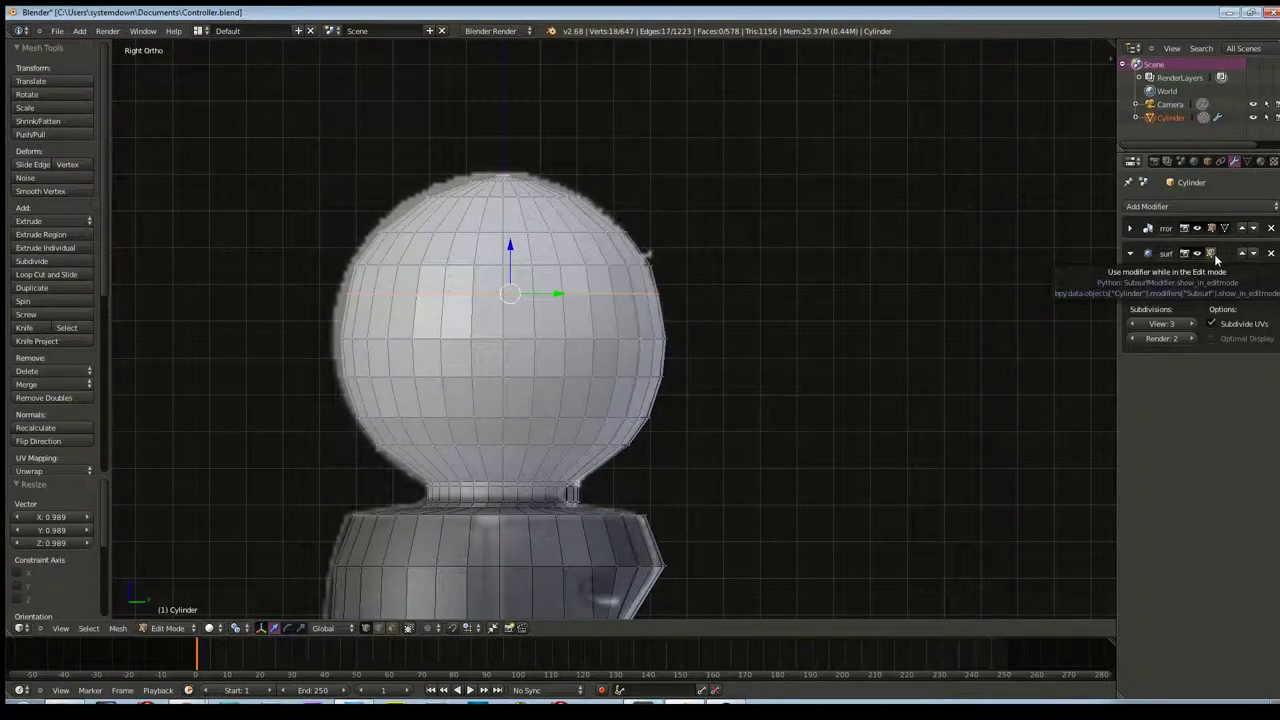
pyautogui.click(1216, 257)
pyautogui.click(1226, 256)
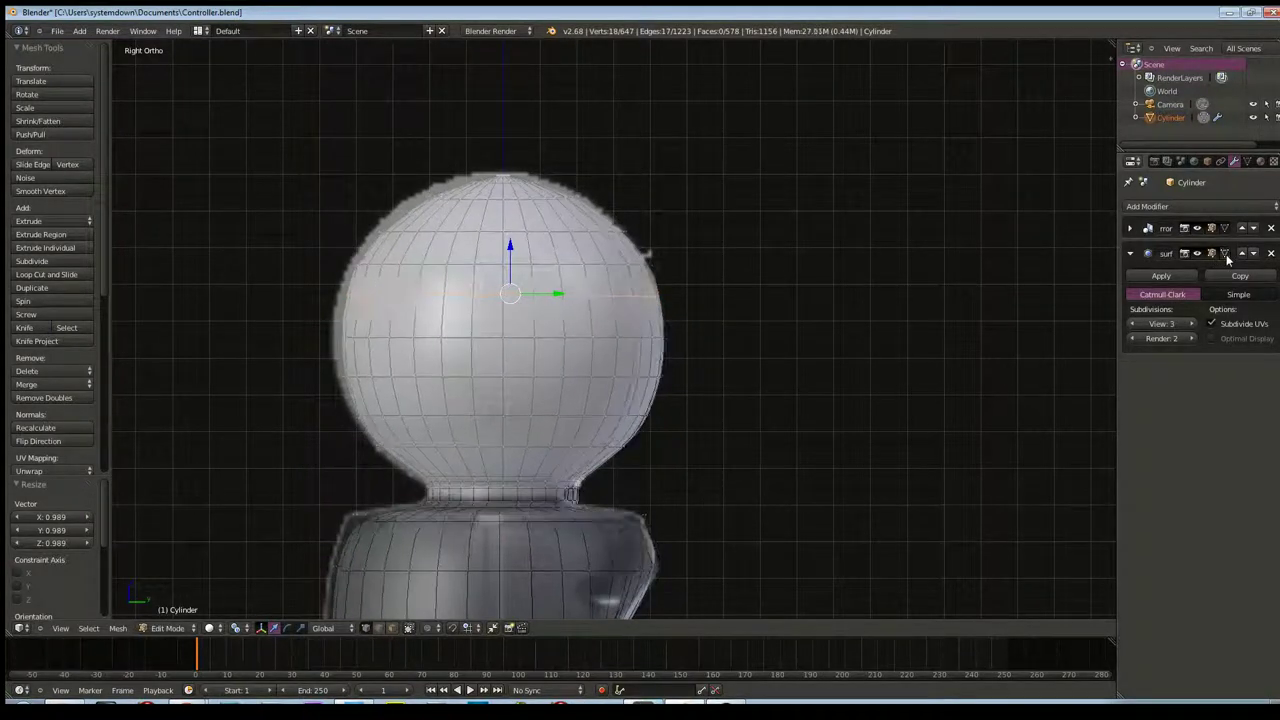
pyautogui.moveTo(877, 280)
pyautogui.mouseDown(button='middle')
pyautogui.moveTo(829, 257)
pyautogui.moveTo(800, 349)
pyautogui.moveTo(805, 327)
pyautogui.moveTo(751, 343)
pyautogui.mouseUp(button='middle')
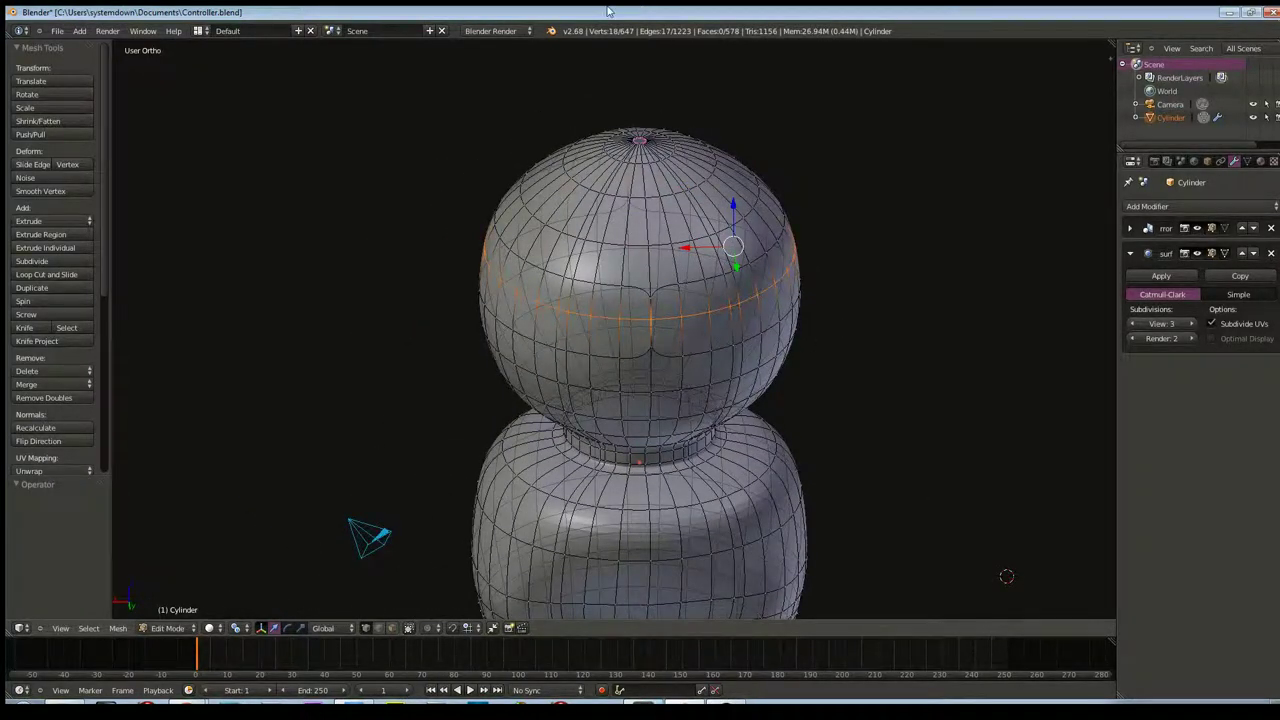
pyautogui.hotkey('ctrl', 'z')
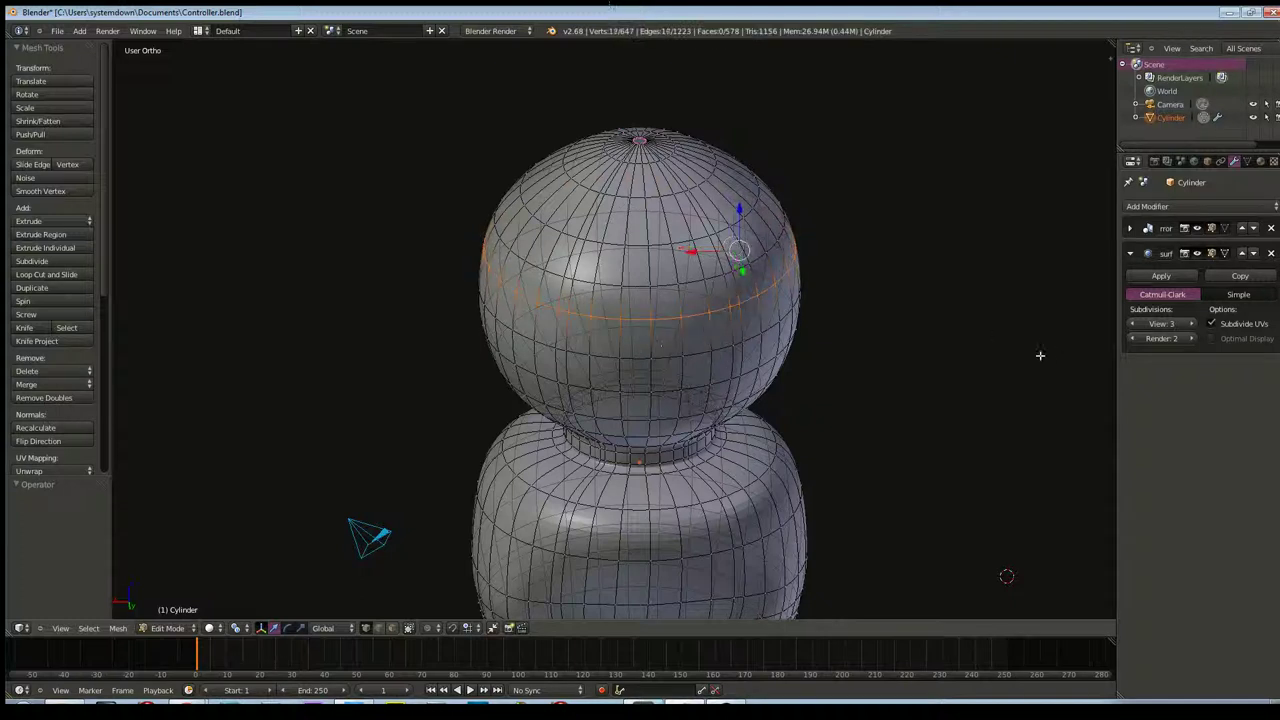
pyautogui.moveTo(940, 317); pyautogui.dragTo(1034, 314, button='middle')
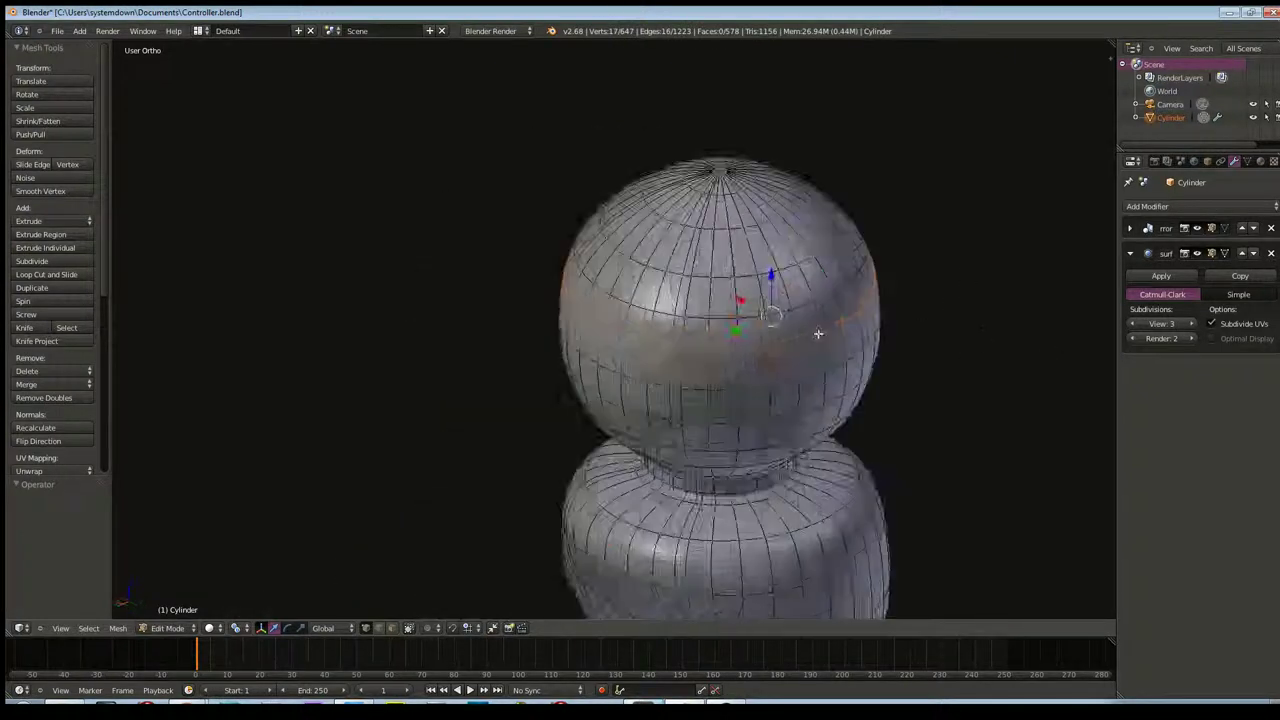
pyautogui.moveTo(1140, 332); pyautogui.dragTo(998, 345)
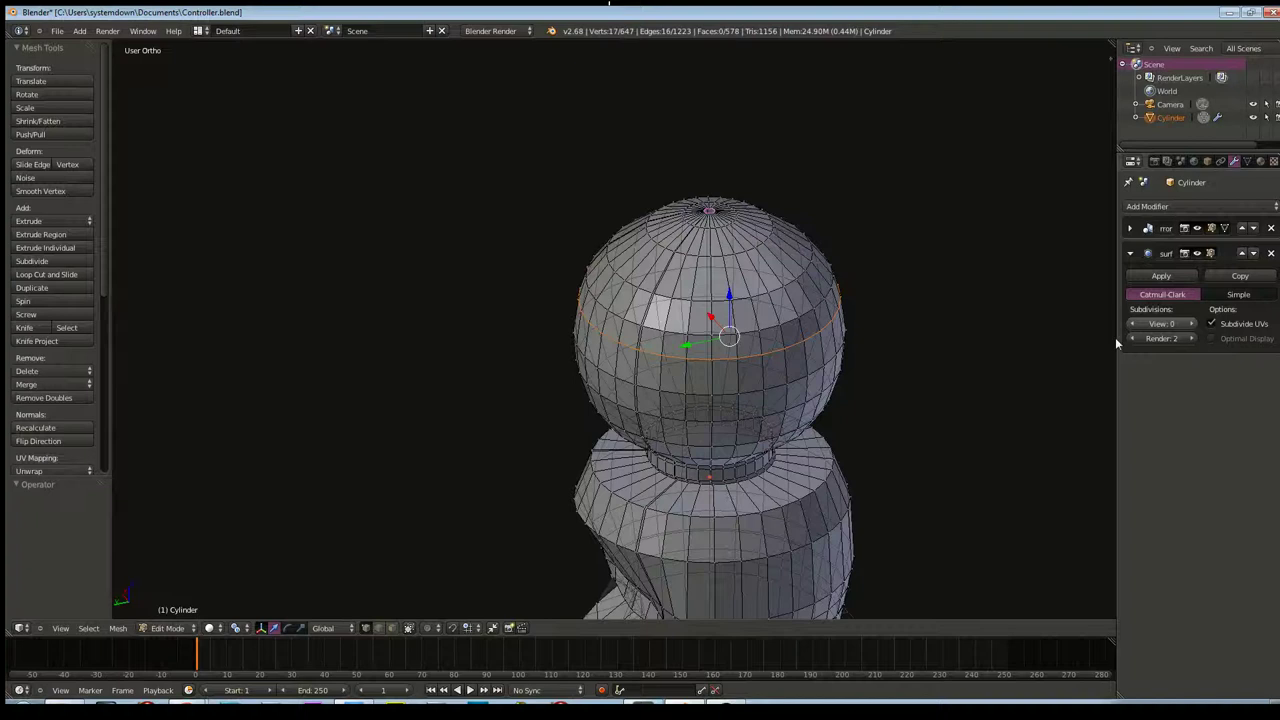
pyautogui.moveTo(998, 345)
pyautogui.mouseDown(button='middle')
pyautogui.moveTo(831, 349)
pyautogui.moveTo(972, 348)
pyautogui.mouseUp(button='middle')
pyautogui.scroll(2, 972, 348)
pyautogui.press('s')
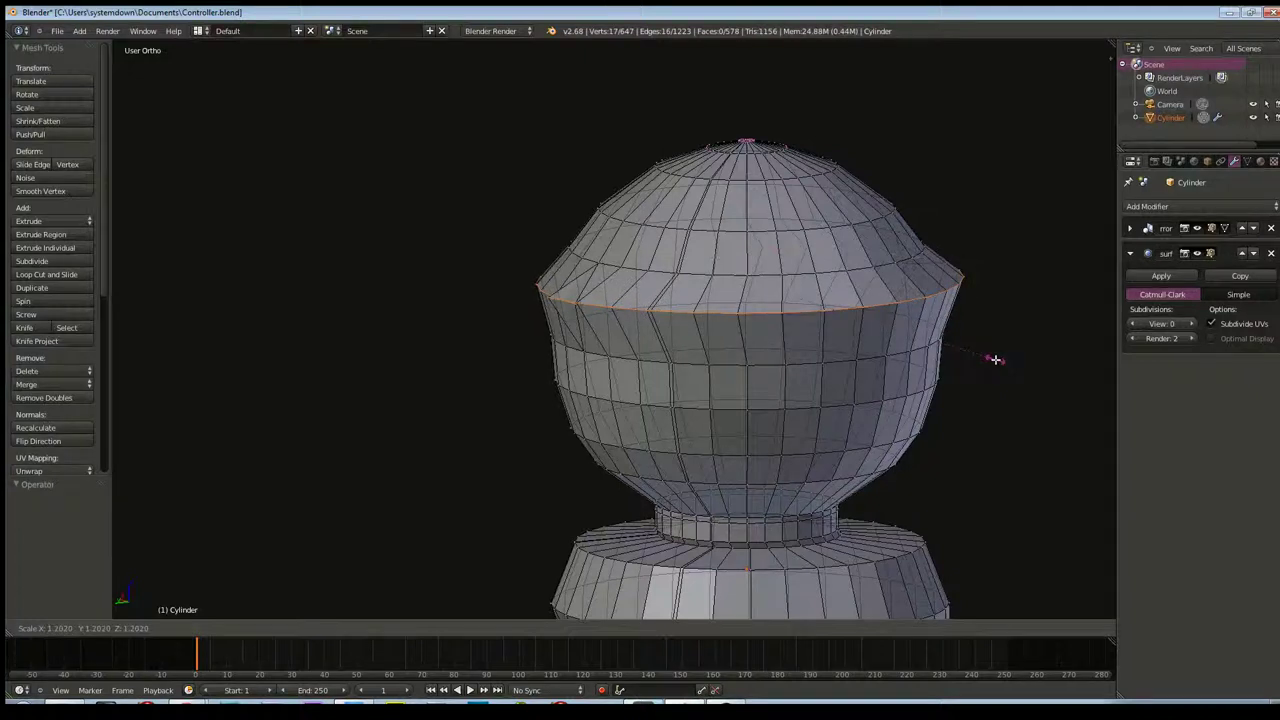
pyautogui.click(991, 355)
pyautogui.moveTo(991, 354); pyautogui.dragTo(837, 361, button='middle')
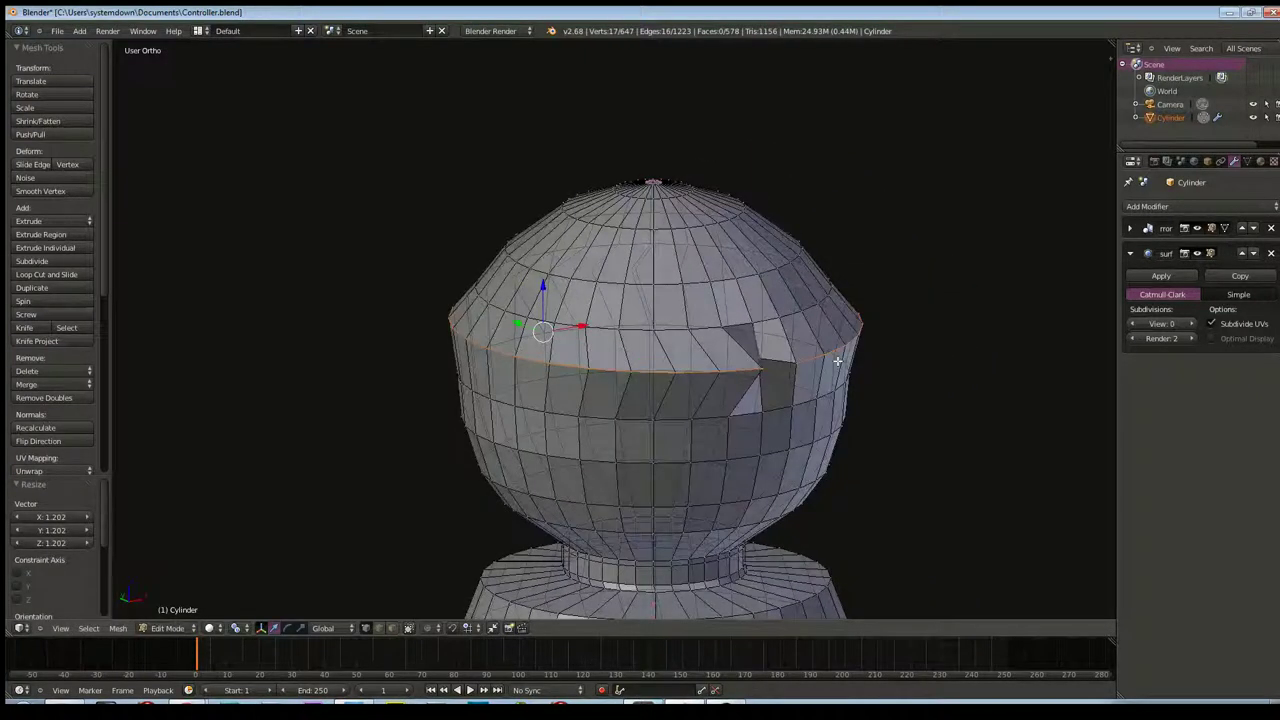
pyautogui.press('a')
pyautogui.keyDown('alt'); pyautogui.rightClick(830, 361); pyautogui.keyUp('alt')
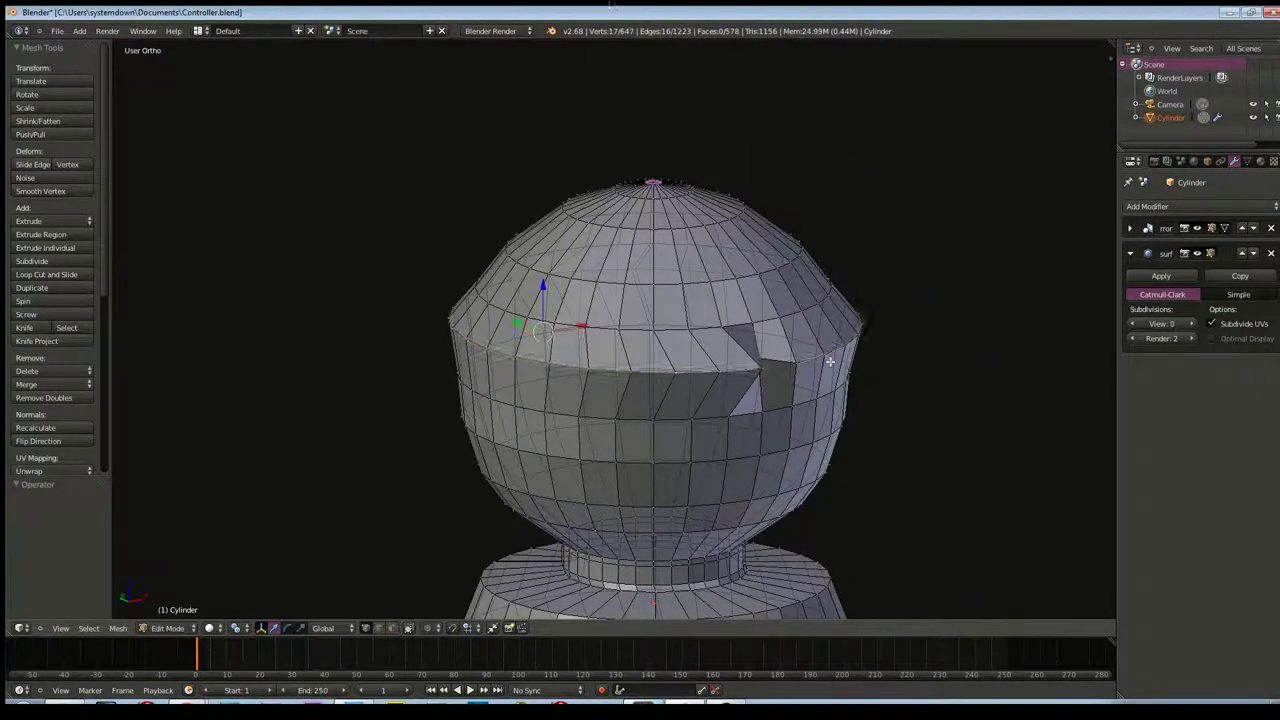
pyautogui.keyDown('shift'); pyautogui.rightClick(640, 366); pyautogui.keyUp('shift')
pyautogui.moveTo(640, 366)
pyautogui.mouseDown(button='middle')
pyautogui.moveTo(937, 370)
pyautogui.moveTo(883, 363)
pyautogui.mouseUp(button='middle')
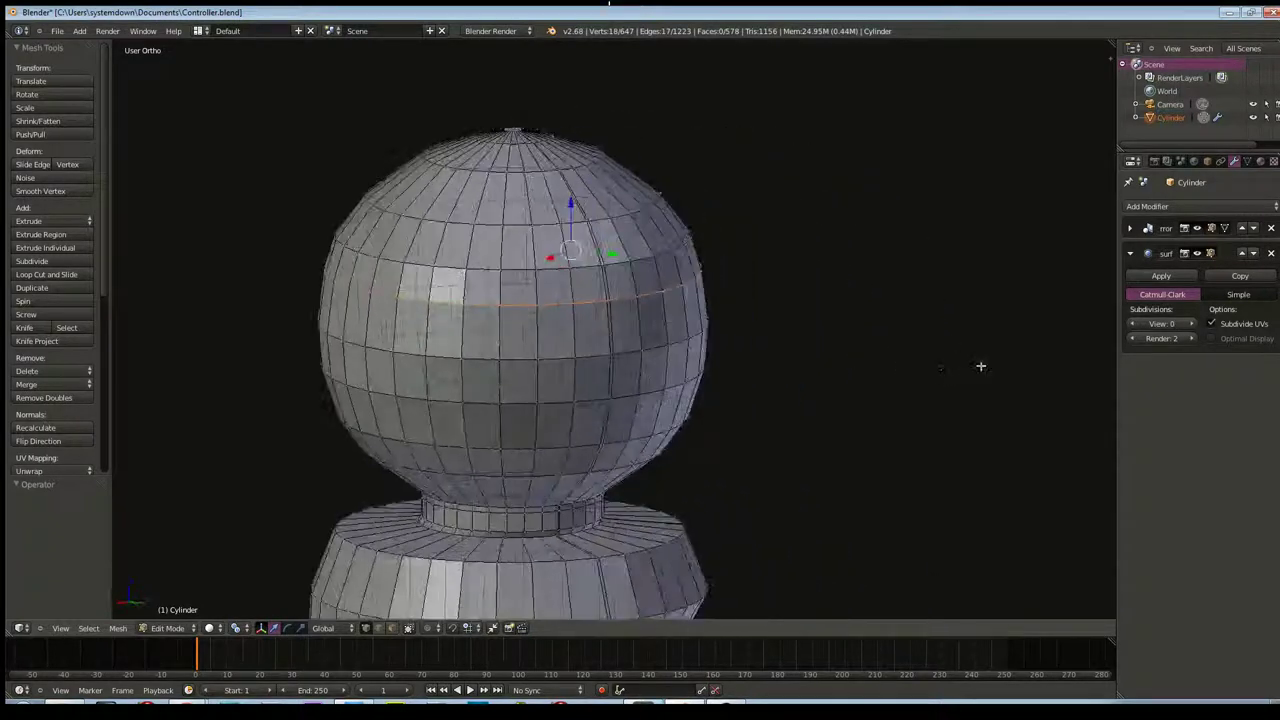
pyautogui.press('KP_3')
pyautogui.press('s')
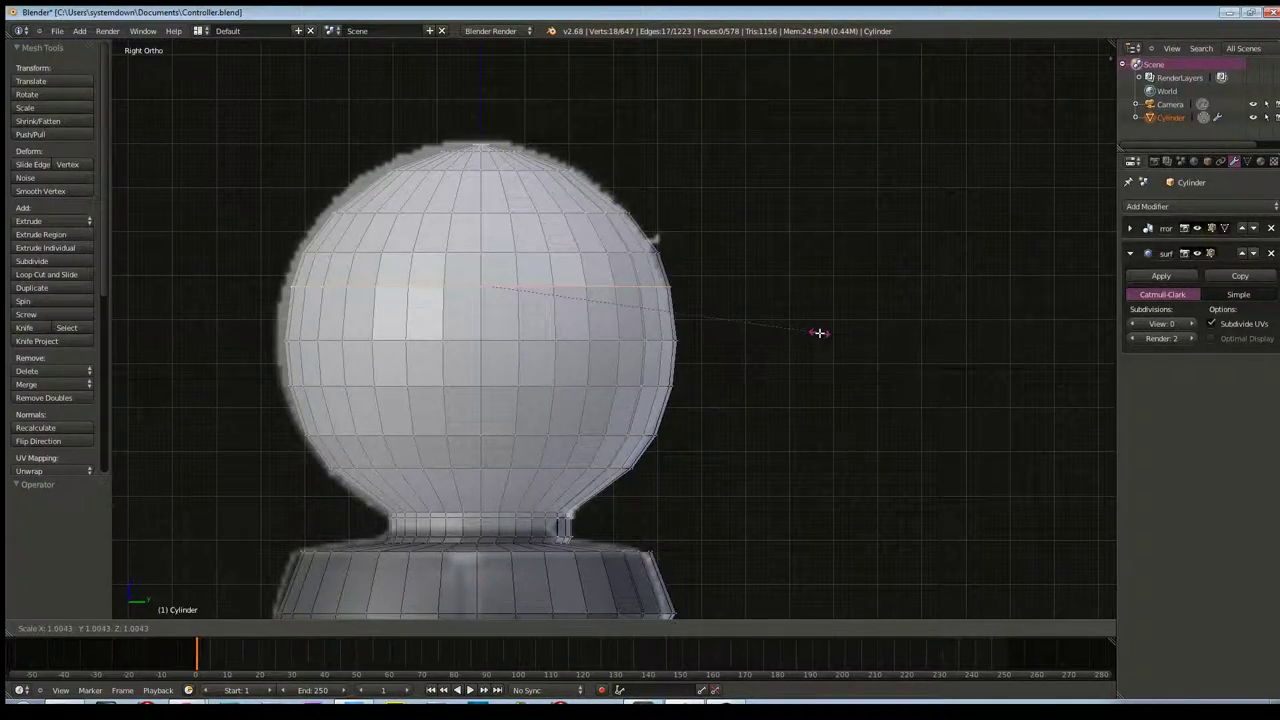
pyautogui.click(913, 335)
pyautogui.moveTo(913, 335)
pyautogui.mouseDown(button='middle')
pyautogui.moveTo(803, 371)
pyautogui.moveTo(691, 378)
pyautogui.moveTo(777, 377)
pyautogui.moveTo(786, 306)
pyautogui.moveTo(738, 380)
pyautogui.mouseUp(button='middle')
pyautogui.scroll(2, 691, 377)
pyautogui.scroll(2, 780, 390)
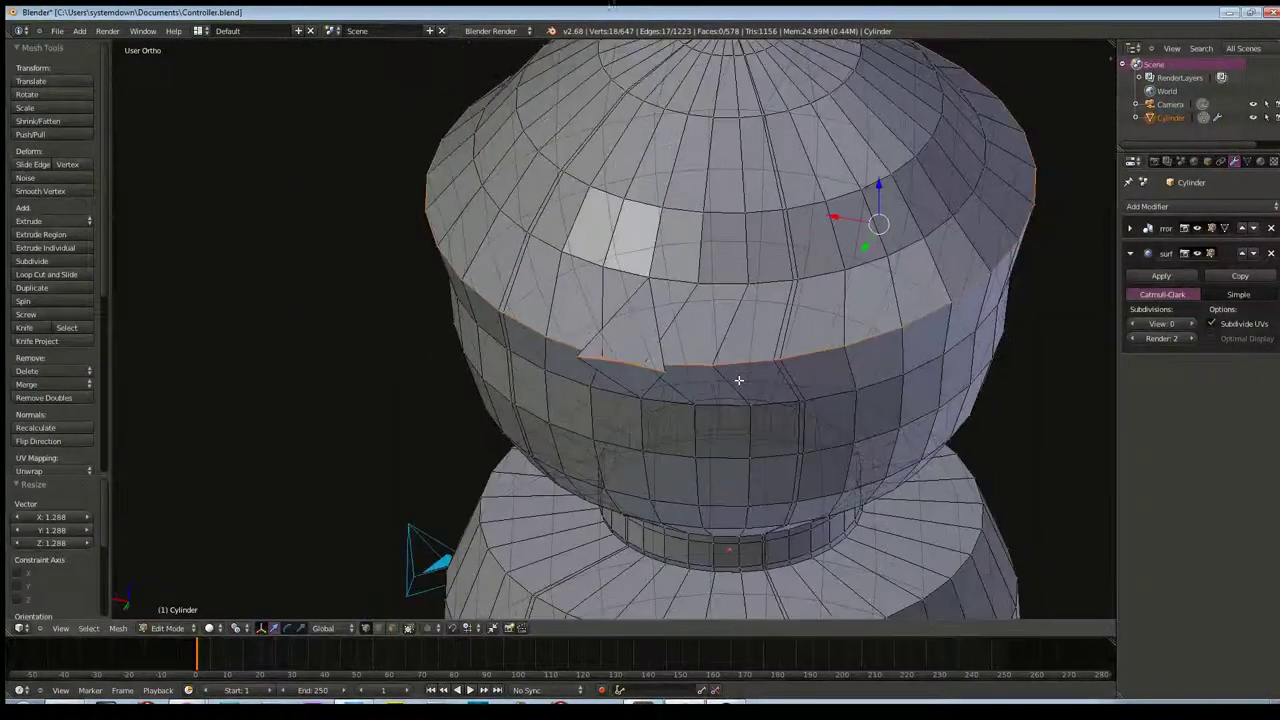
pyautogui.hotkey('ctrl', 'z')
pyautogui.hotkey('ctrl', 'z')
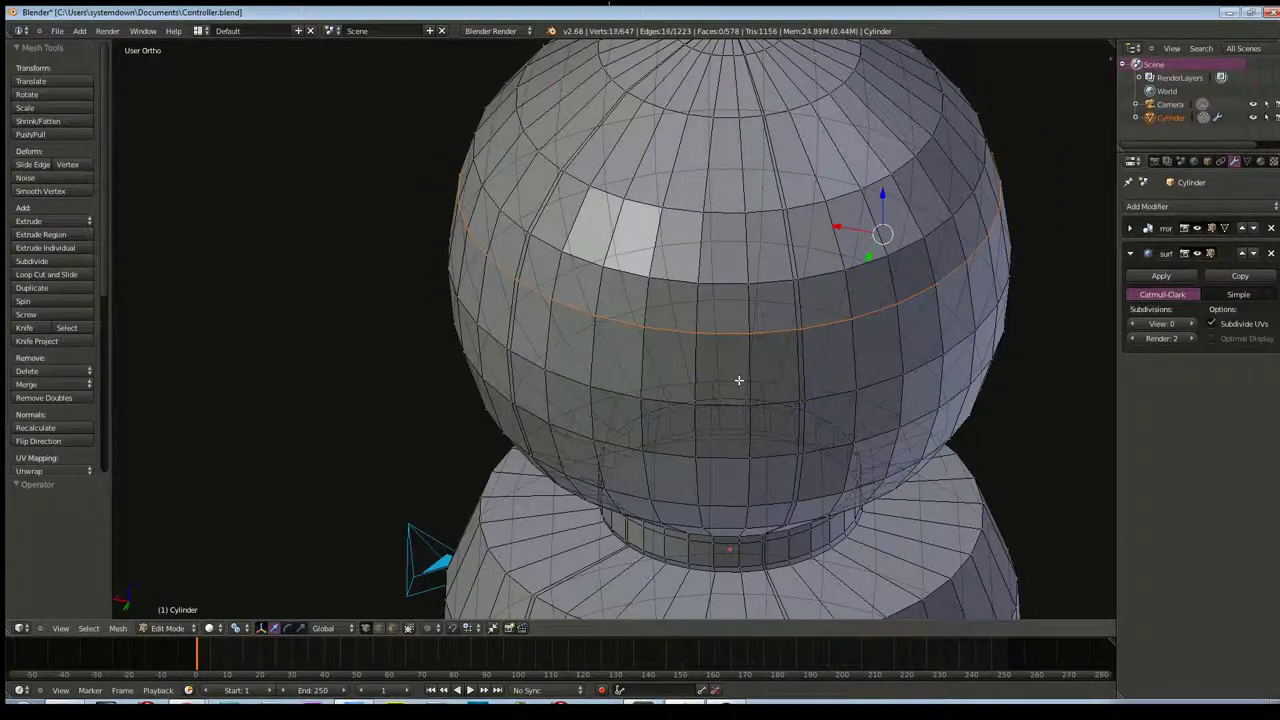
pyautogui.hotkey('ctrl', 'z')
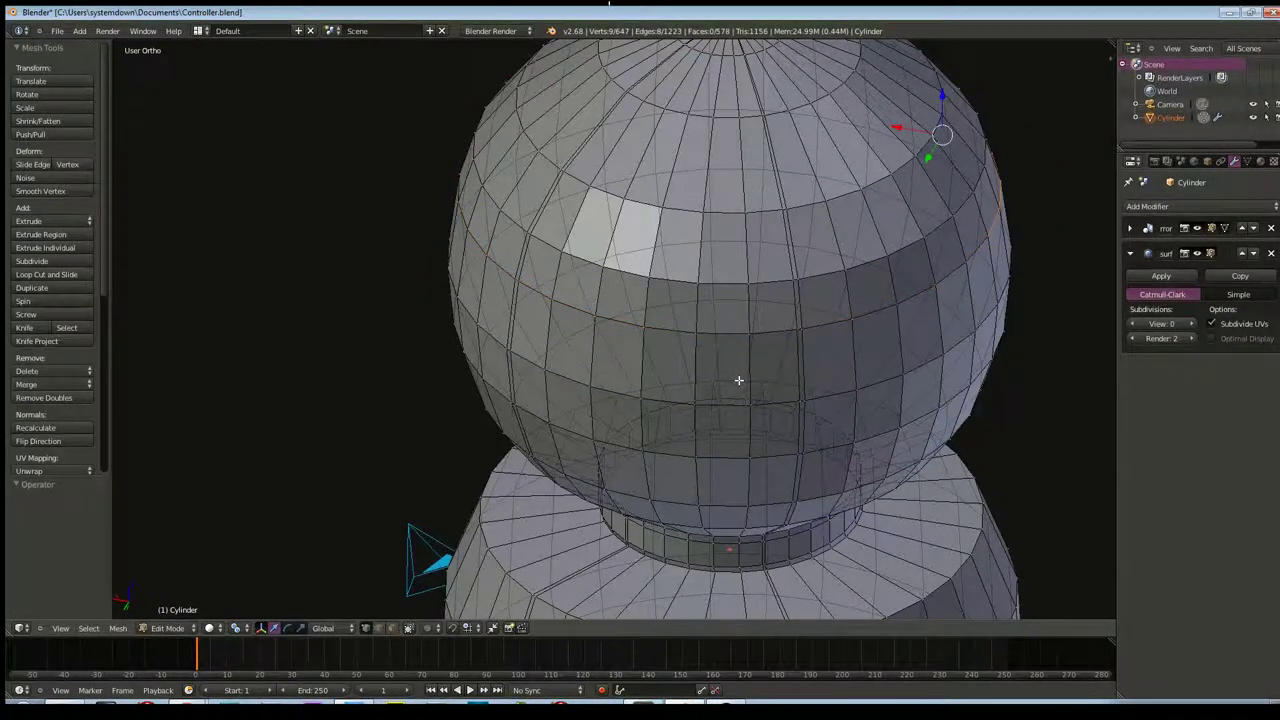
pyautogui.scroll(-3, 738, 378)
pyautogui.scroll(-2, 720, 360)
pyautogui.press('a')
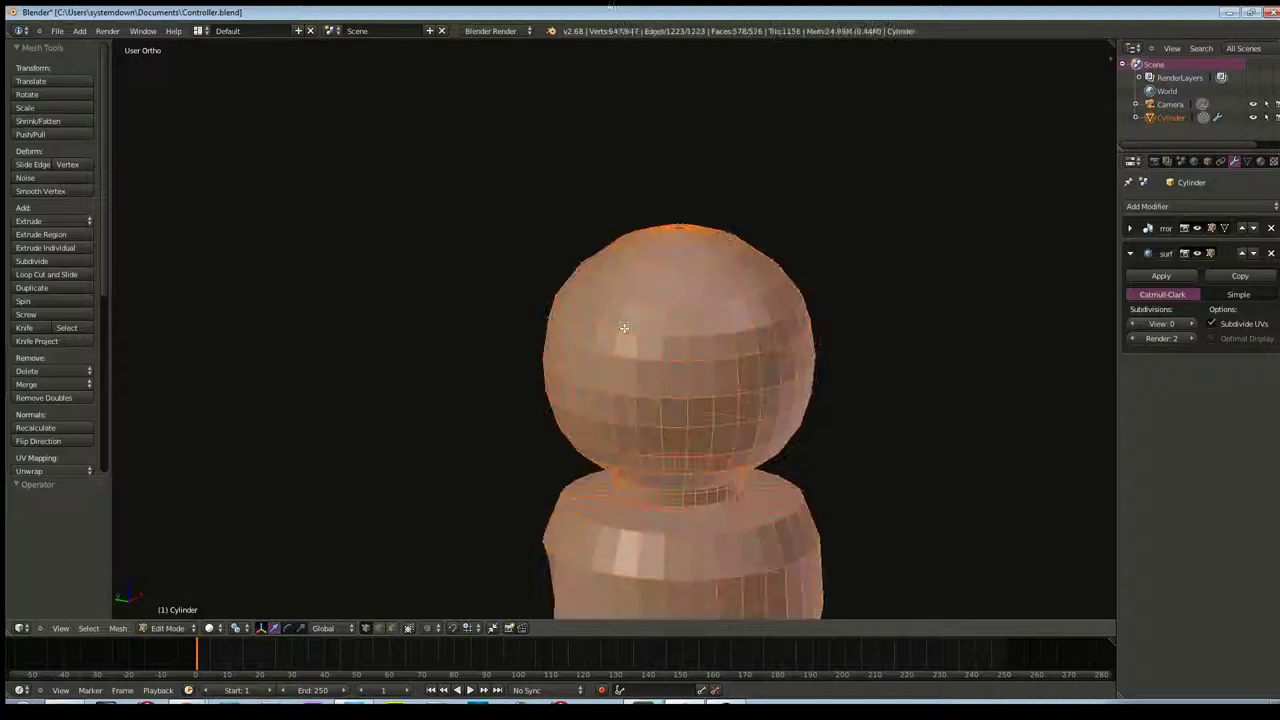
# From the right side view, box-select the sphere's middle ring and enlarge it to 1.151
pyautogui.press('a')
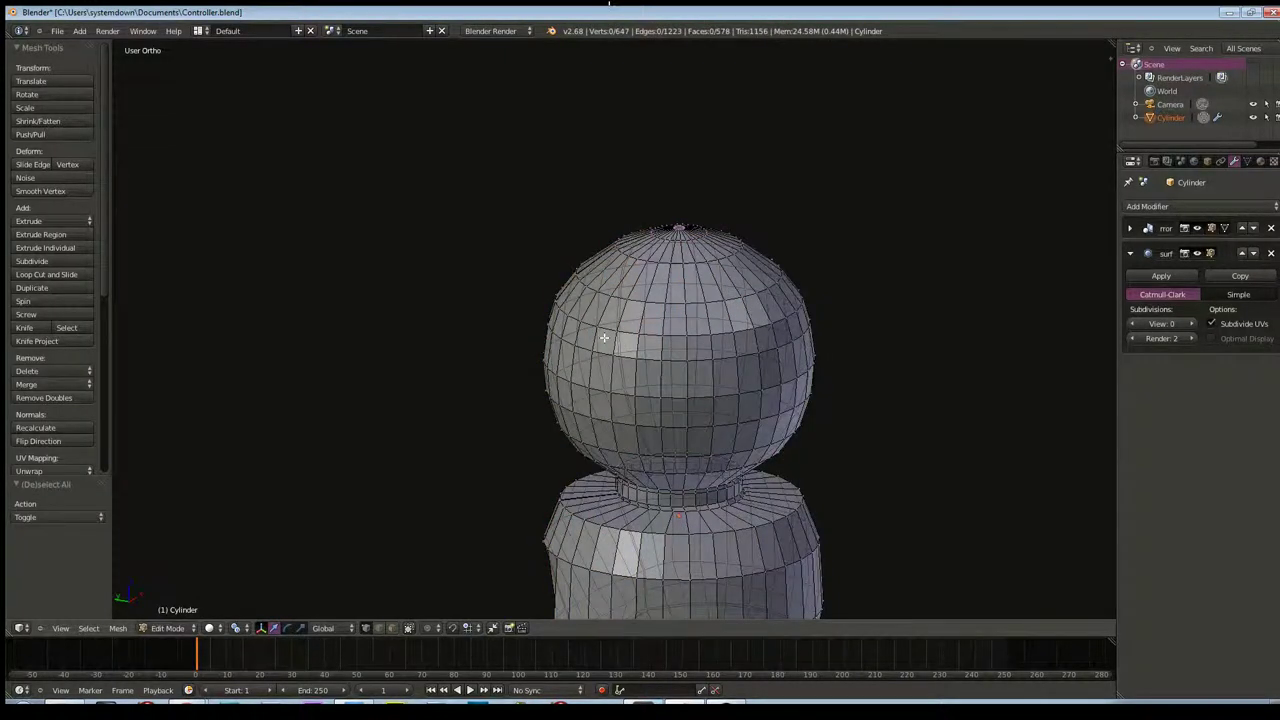
pyautogui.press('KP_3')
pyautogui.press('a')
pyautogui.press('a')
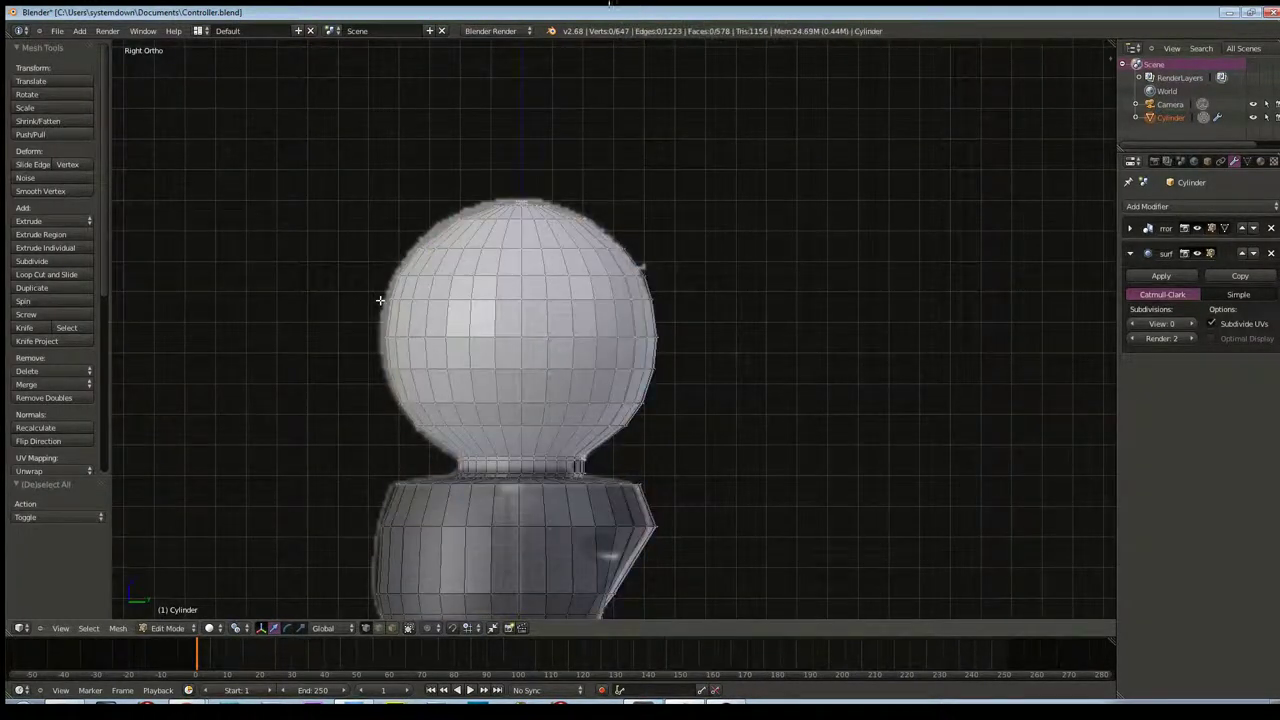
pyautogui.press('f')
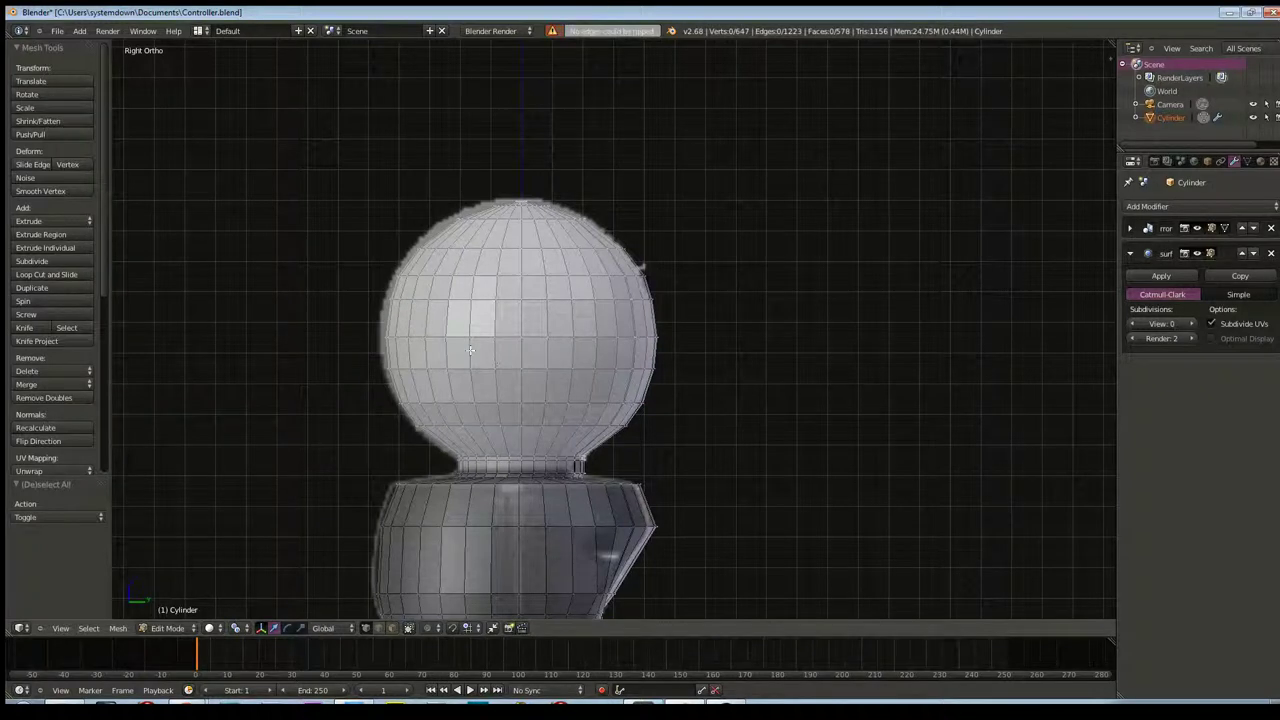
pyautogui.press('b')
pyautogui.moveTo(355, 291); pyautogui.dragTo(707, 326)
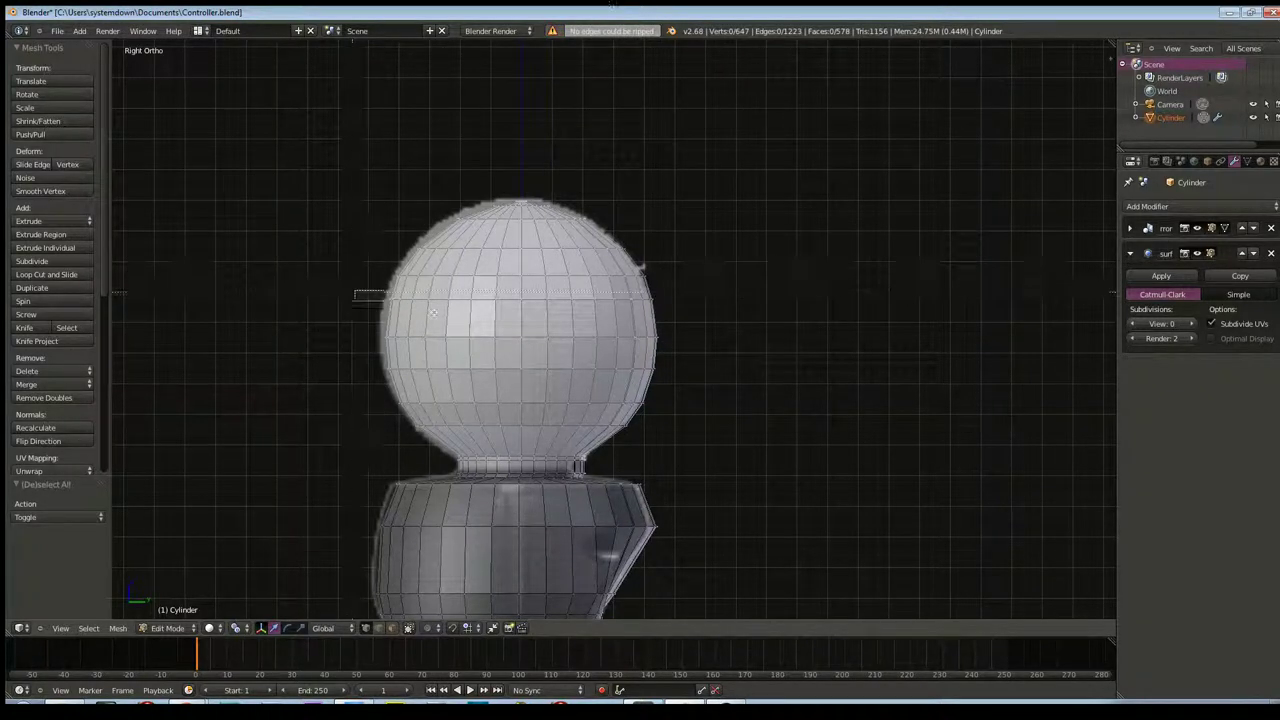
pyautogui.moveTo(694, 320); pyautogui.dragTo(739, 335, button='middle')
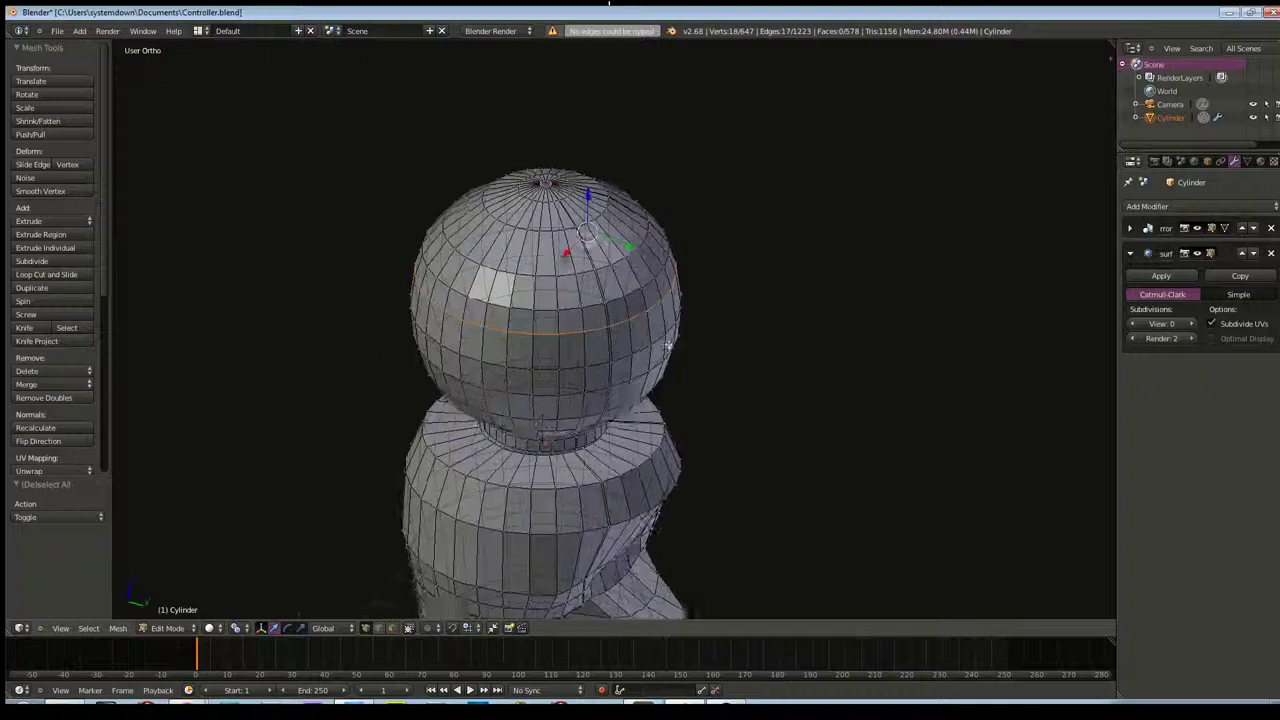
pyautogui.press('s')
pyautogui.click(770, 338)
# Inspect the enlarged ring up close, then undo the enlargement
pyautogui.moveTo(774, 331)
pyautogui.mouseDown(button='middle')
pyautogui.moveTo(709, 409)
pyautogui.moveTo(831, 297)
pyautogui.moveTo(640, 314)
pyautogui.mouseUp(button='middle')
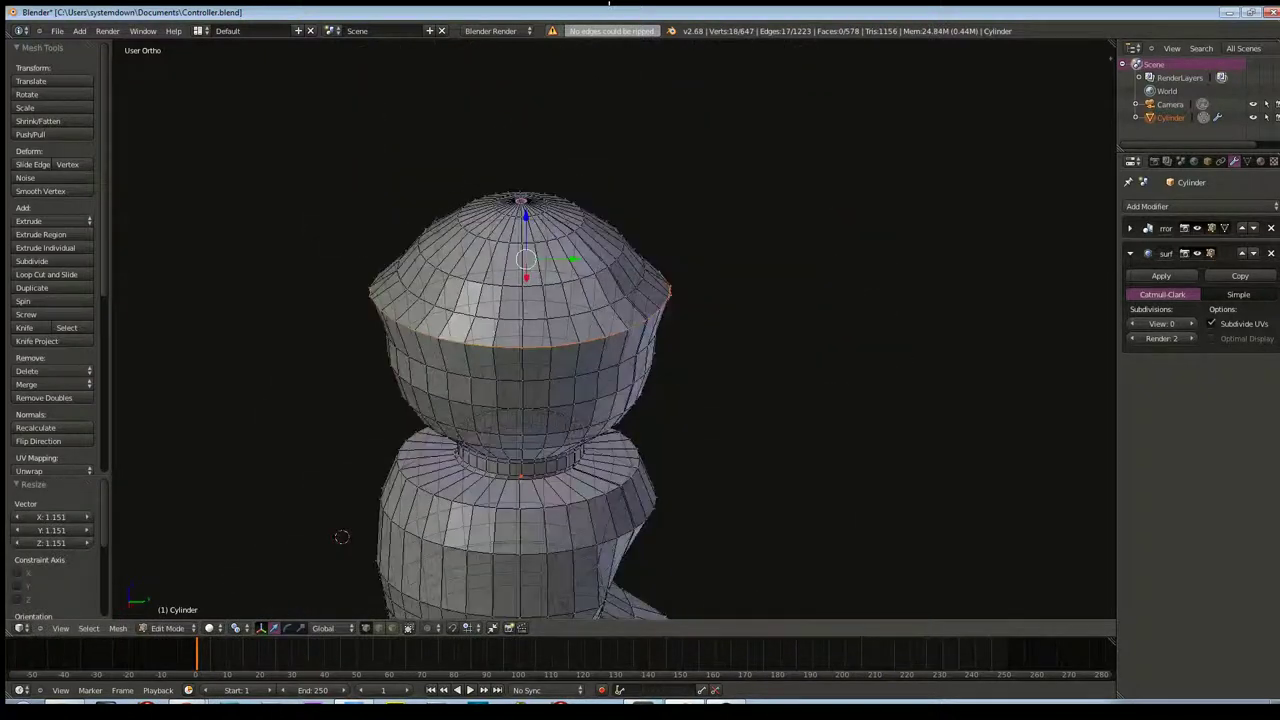
pyautogui.moveTo(433, 377); pyautogui.dragTo(737, 363, button='middle')
pyautogui.scroll(2, 714, 371)
pyautogui.scroll(2, 650, 385)
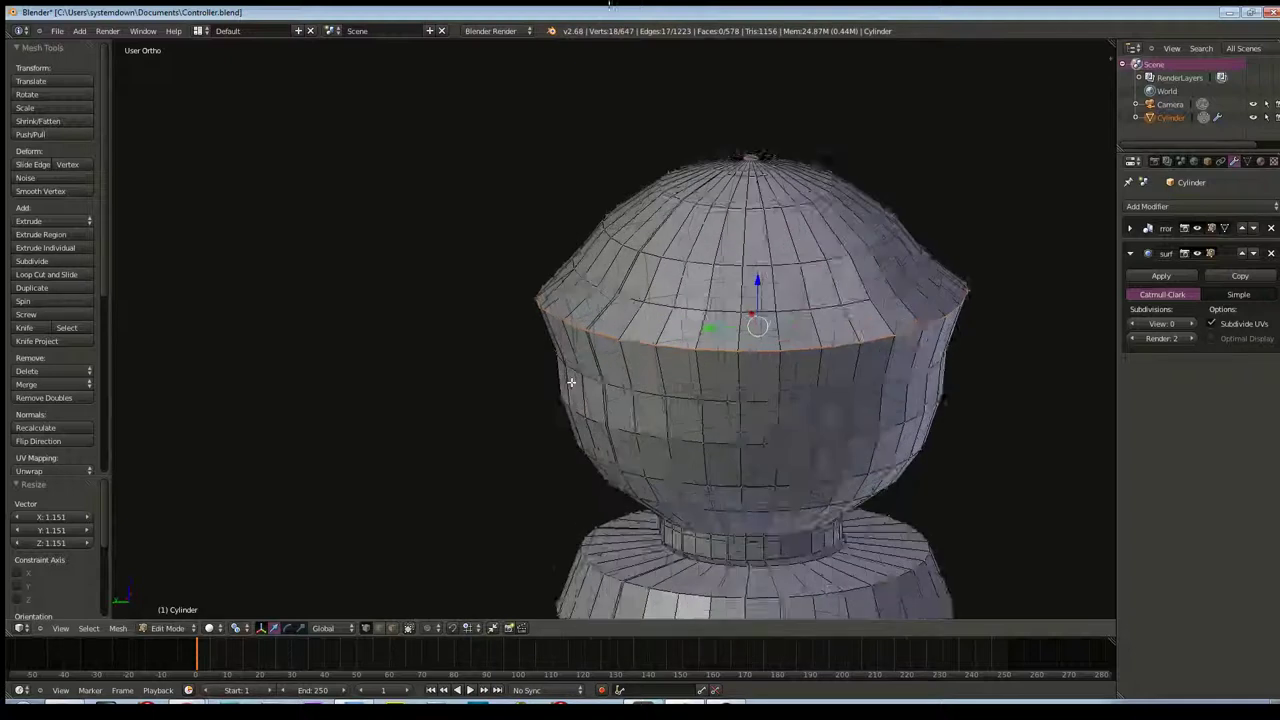
pyautogui.scroll(1, 665, 404)
pyautogui.scroll(1, 677, 400)
pyautogui.scroll(-1, 683, 380)
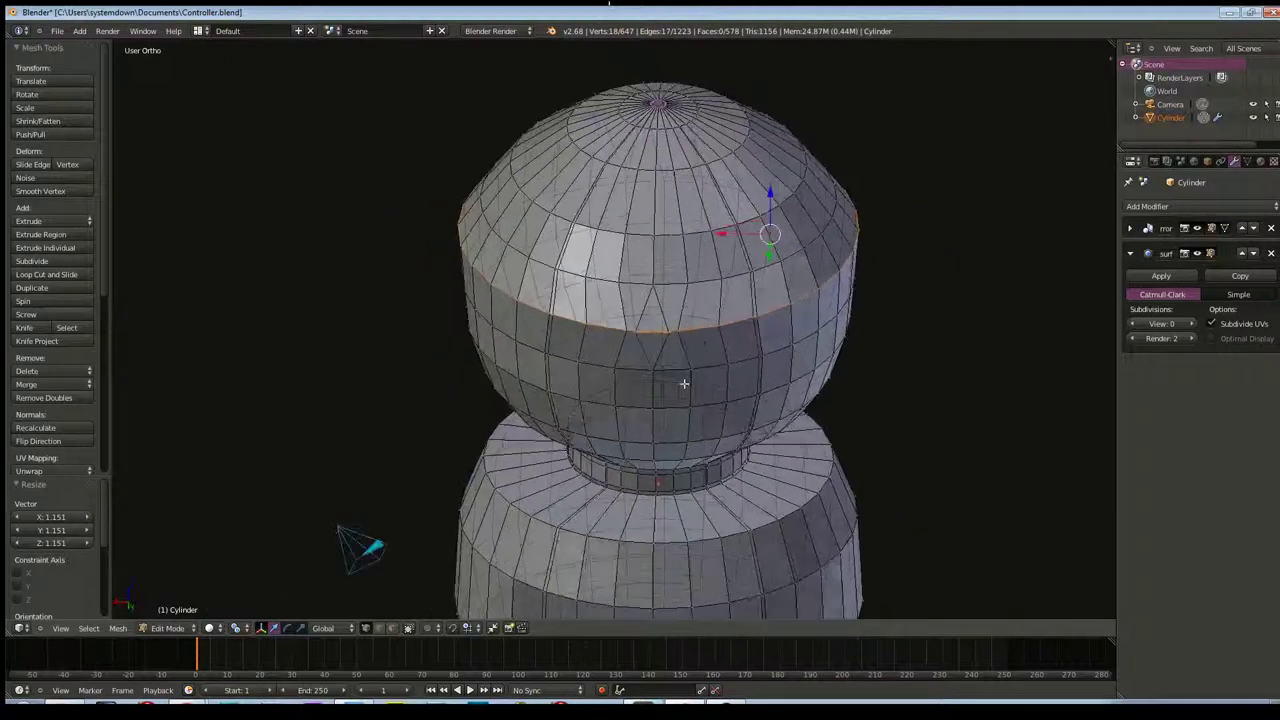
pyautogui.scroll(3, 684, 382)
pyautogui.scroll(2, 685, 383)
pyautogui.hotkey('ctrl', 'z')
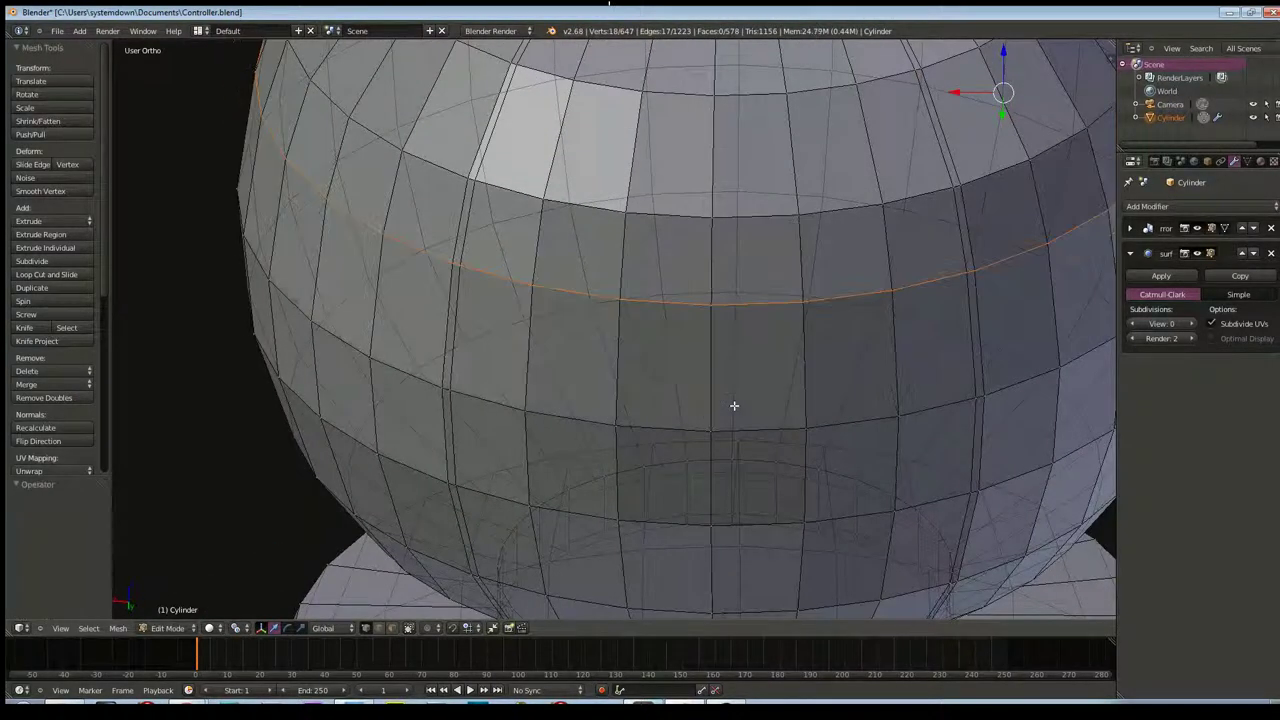
# Select the whole mesh and Remove Doubles to merge the 12 duplicate vertices
pyautogui.scroll(2, 723, 330)
pyautogui.scroll(1, 721, 331)
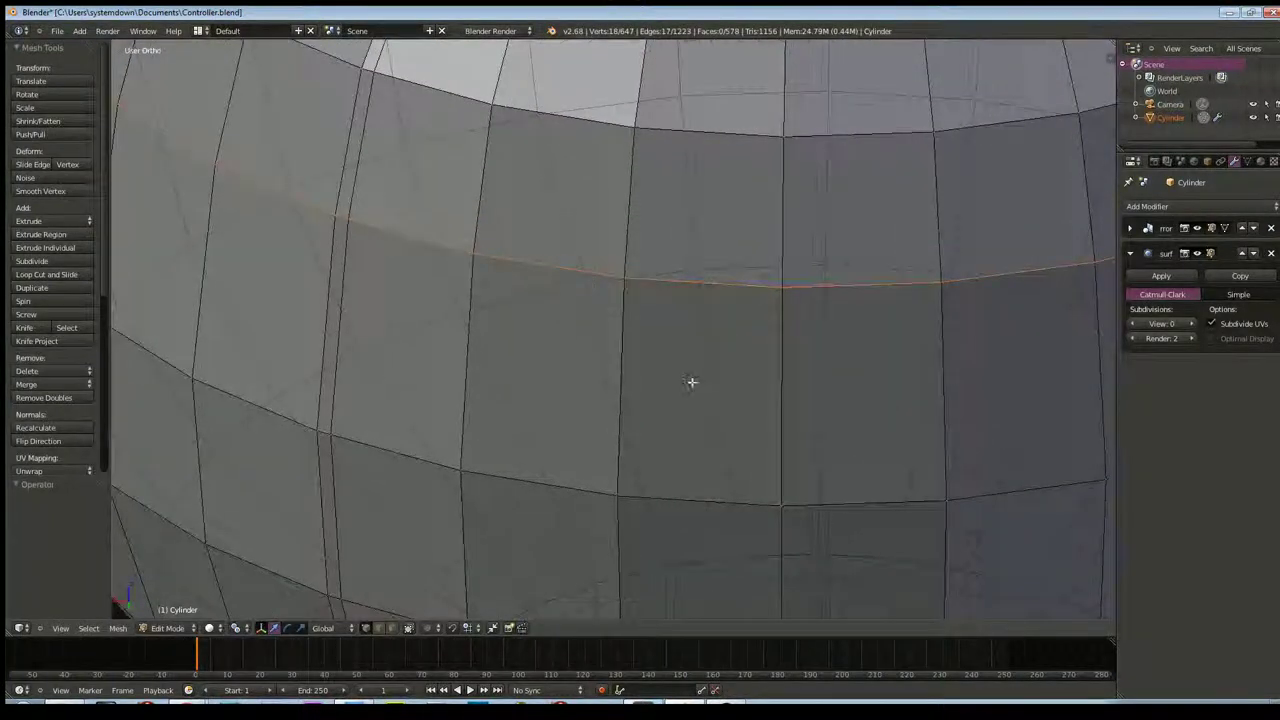
pyautogui.scroll(-5, 690, 365)
pyautogui.press('a')
pyautogui.press('a')
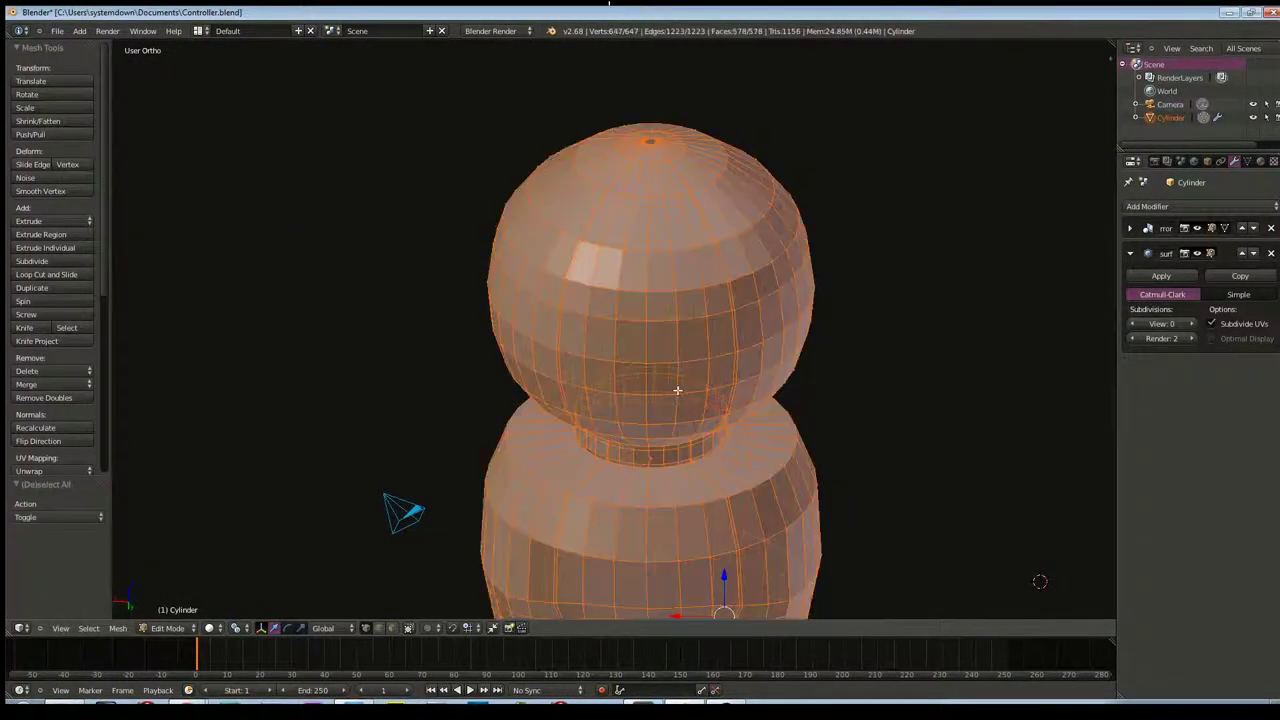
pyautogui.click(45, 396)
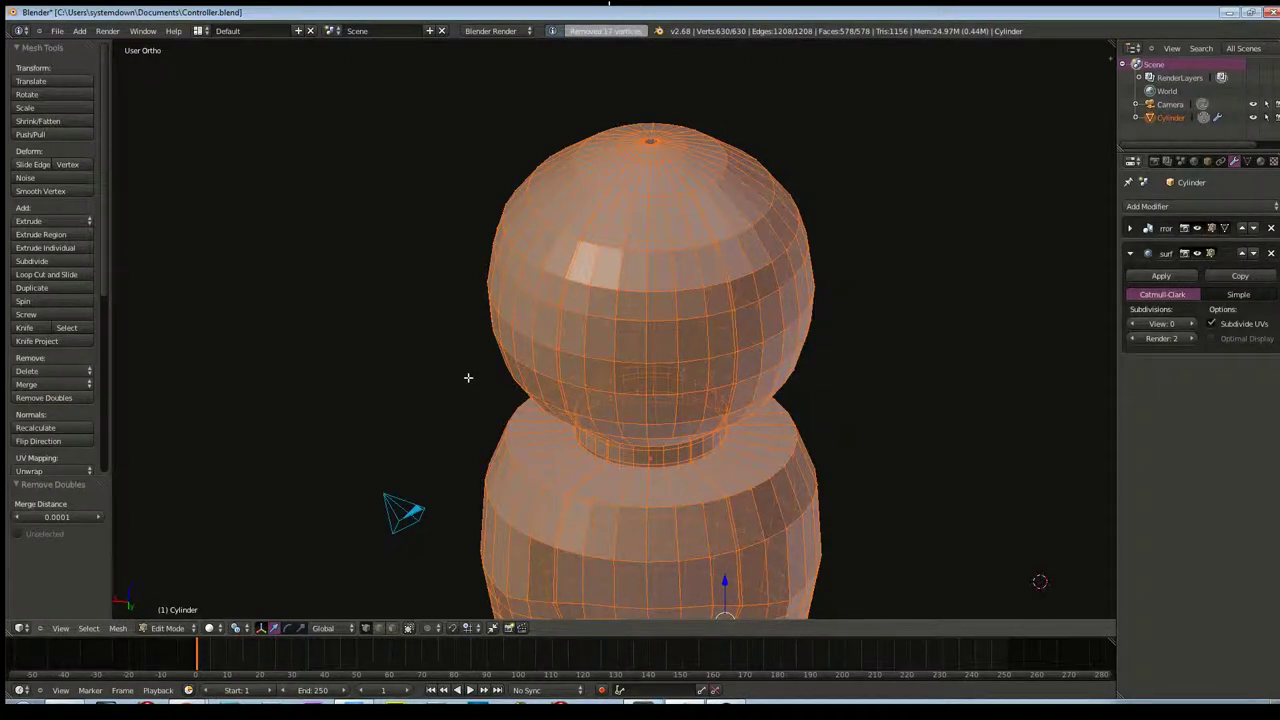
# Deselect all and box-select one horizontal ring of the sphere in Right Ortho view
pyautogui.press('a')
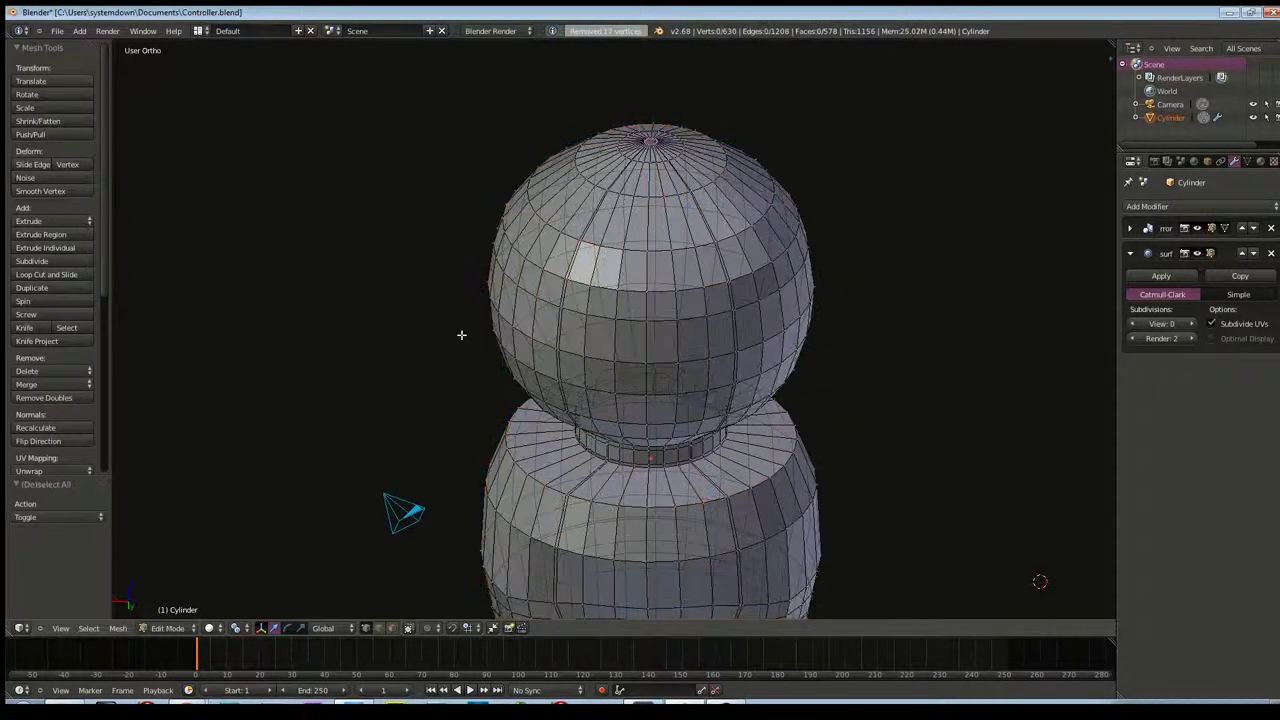
pyautogui.press('KP_3')
pyautogui.press('b')
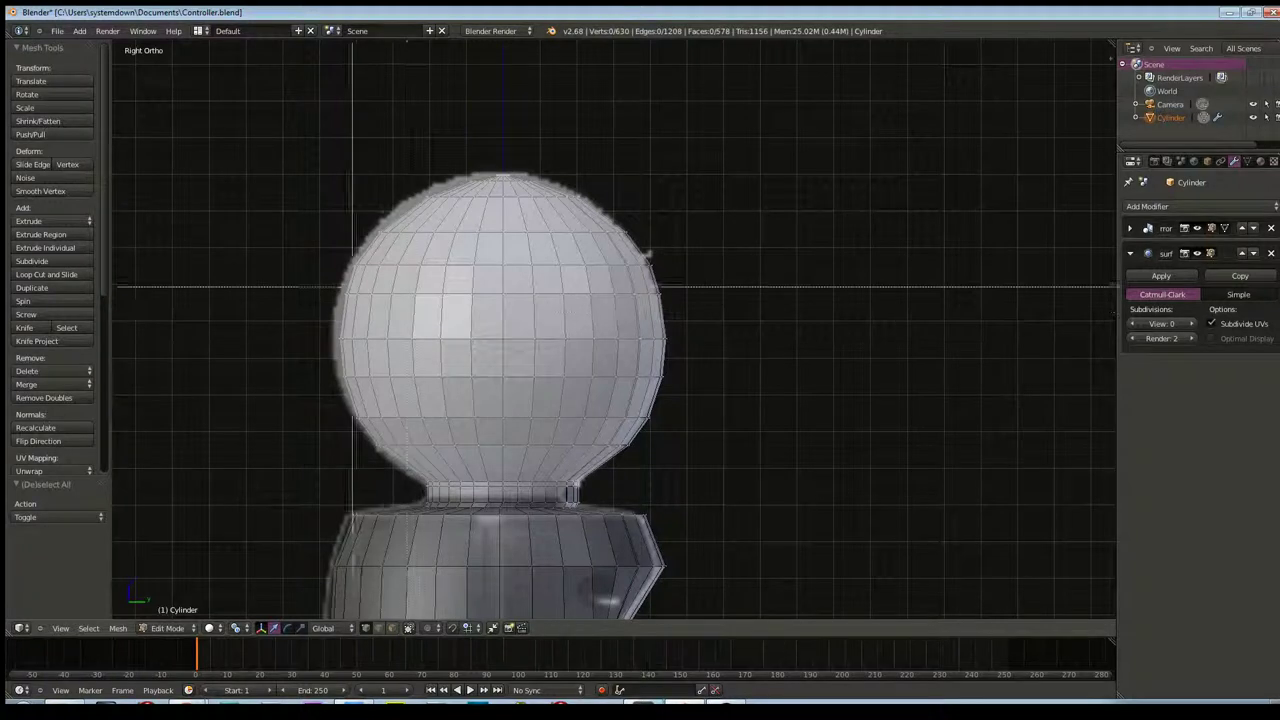
pyautogui.moveTo(330, 287); pyautogui.dragTo(694, 306)
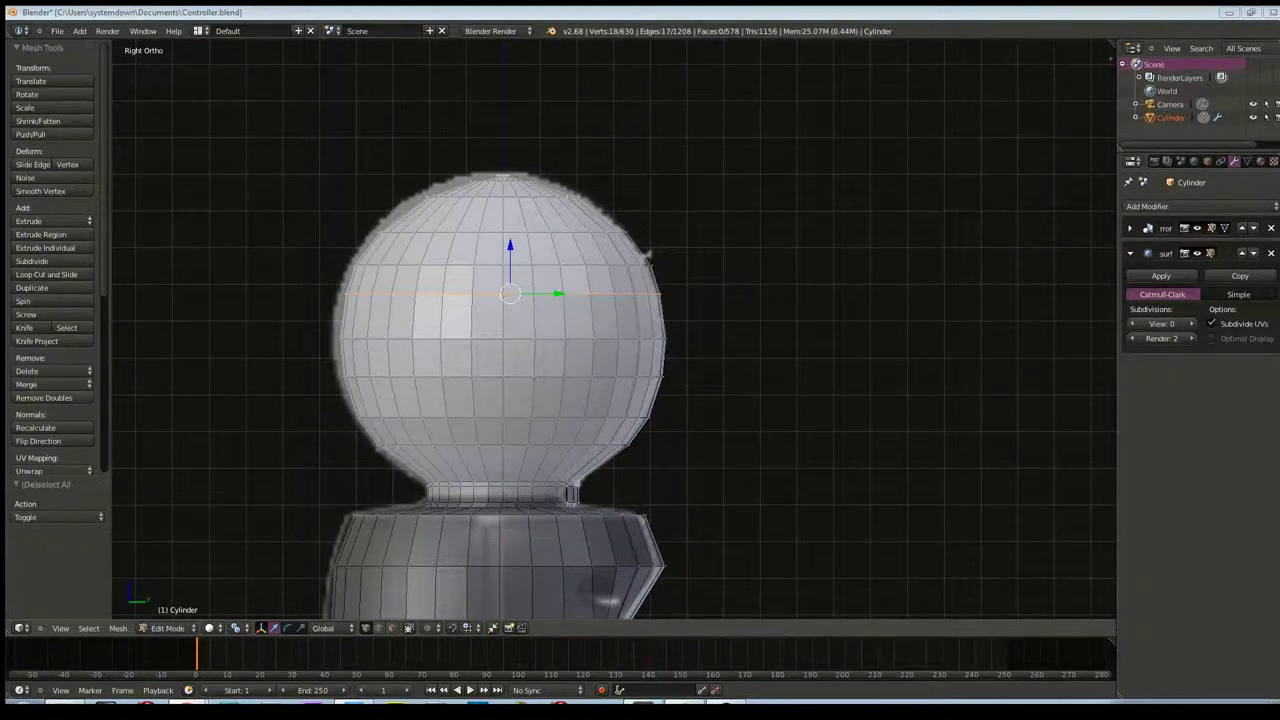
# Try scaling the selected sphere ring outward, inspect it, then undo the scale
pyautogui.press('s')
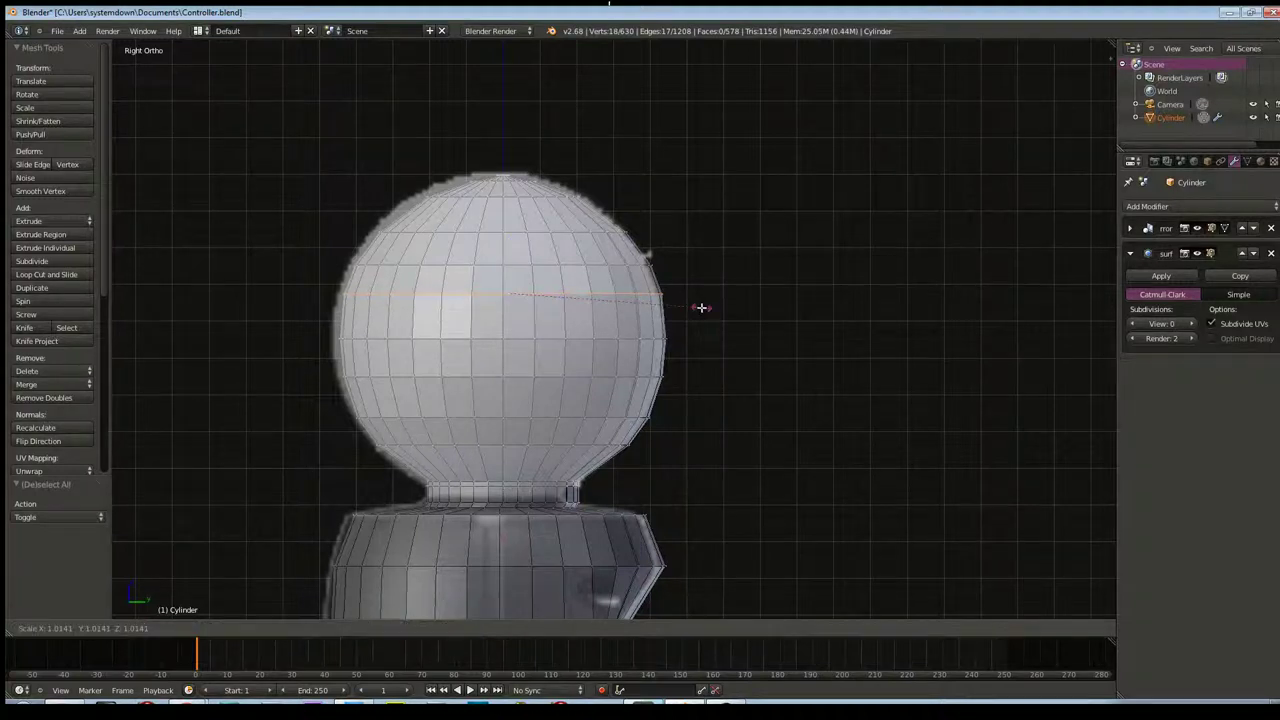
pyautogui.click(723, 309)
pyautogui.moveTo(723, 309)
pyautogui.mouseDown(button='middle')
pyautogui.moveTo(774, 243)
pyautogui.moveTo(674, 296)
pyautogui.moveTo(764, 367)
pyautogui.mouseUp(button='middle')
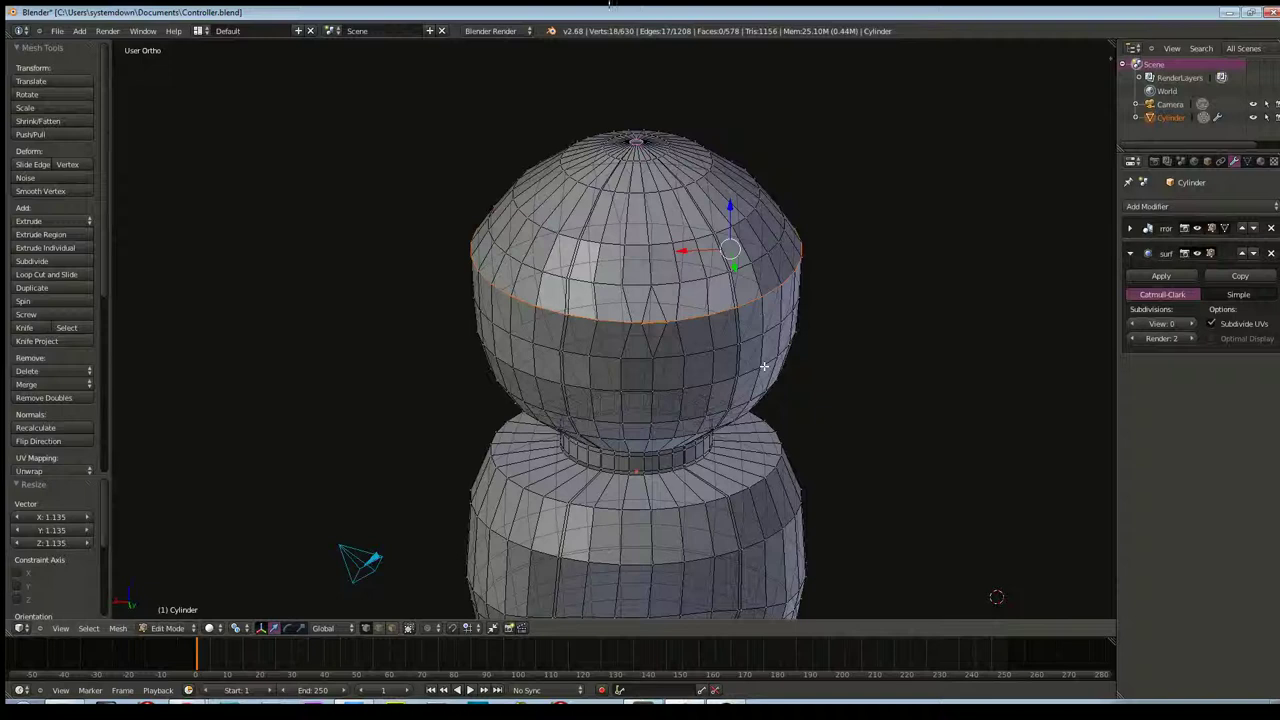
pyautogui.scroll(2, 693, 352)
pyautogui.scroll(2, 686, 351)
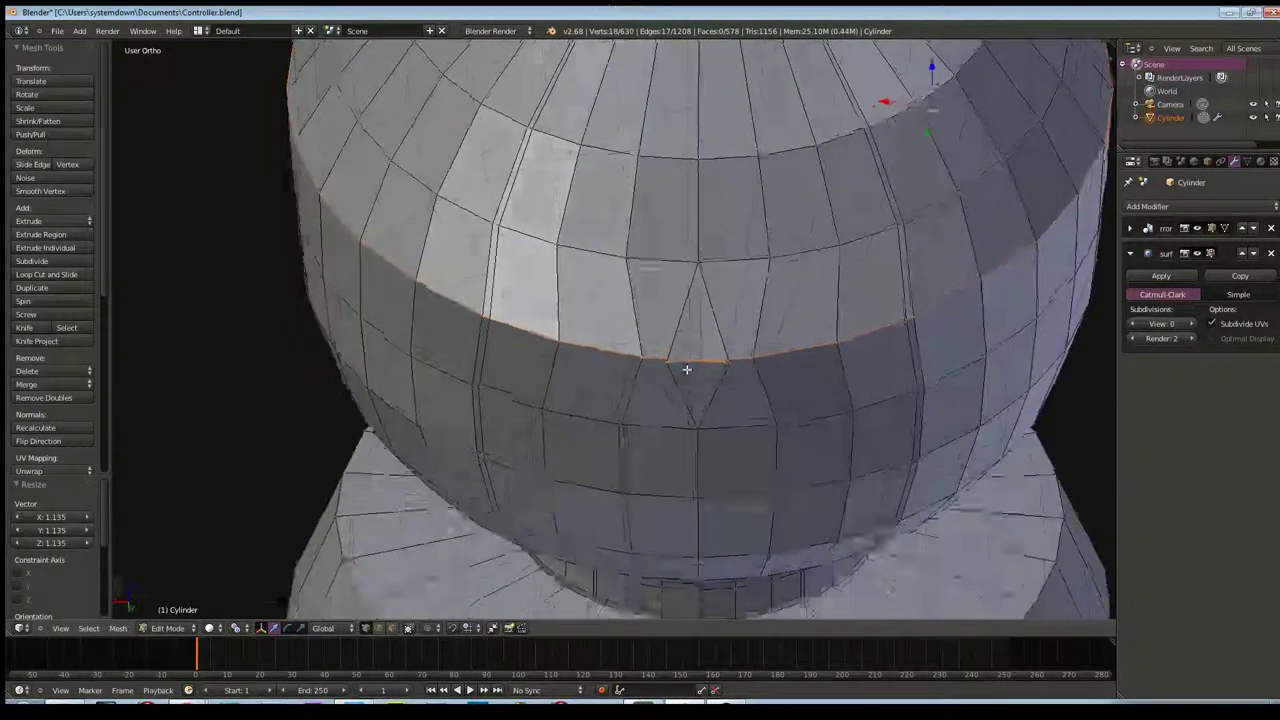
pyautogui.scroll(2, 686, 366)
pyautogui.scroll(3, 709, 386)
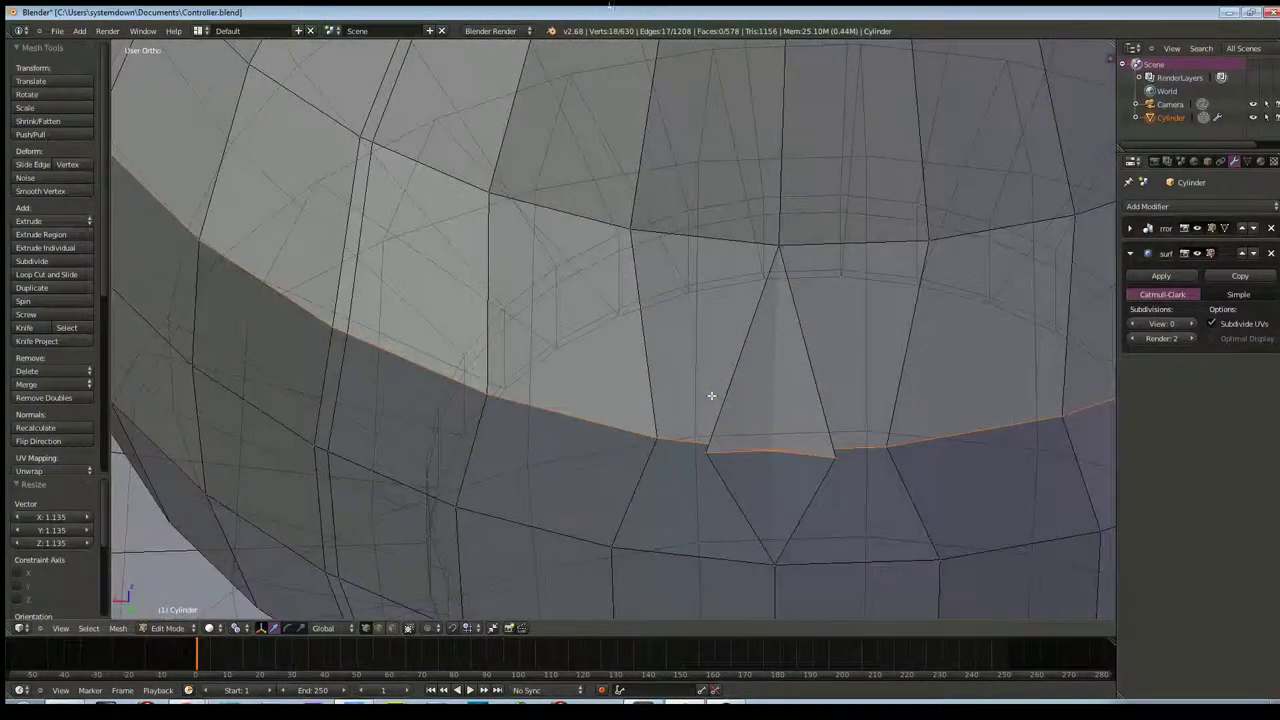
pyautogui.hotkey('ctrl', 'z')
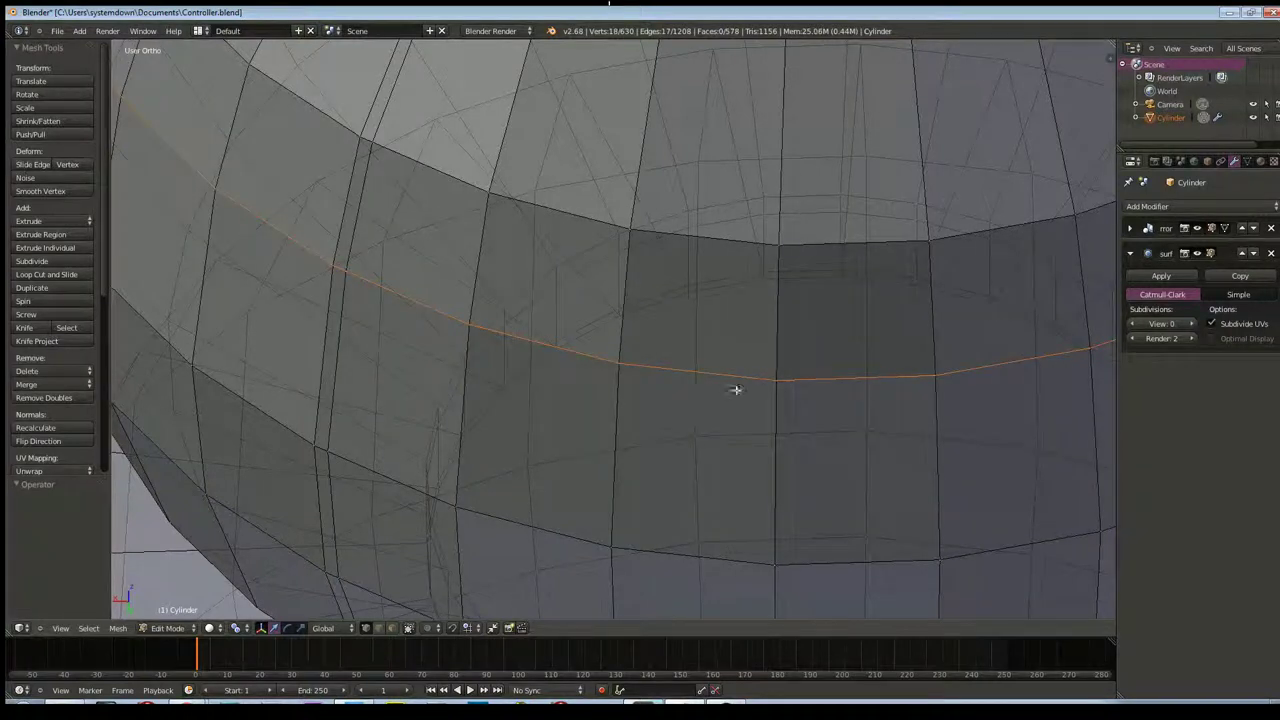
# Try moving the vertex at the pinched spot along X, then undo it
pyautogui.press('a')
pyautogui.rightClick(775, 378)
pyautogui.press('g')
pyautogui.press('x')
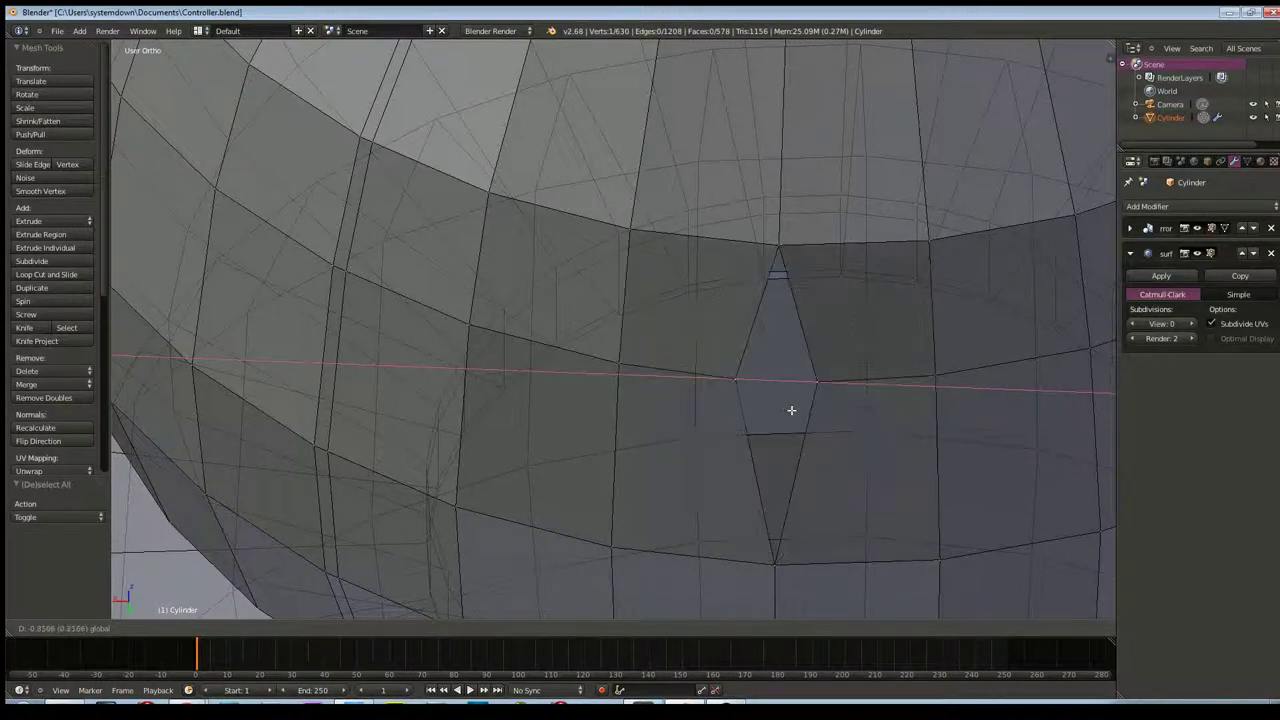
pyautogui.click(791, 410)
pyautogui.hotkey('ctrl', 'z')
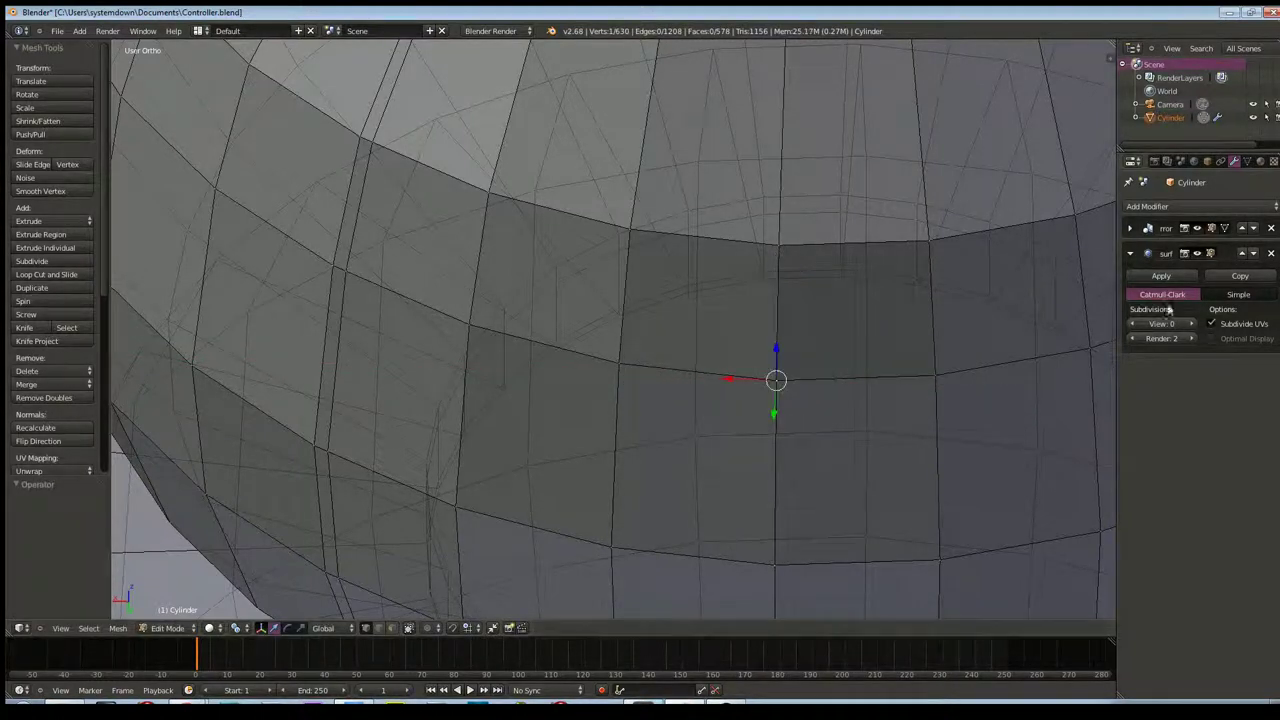
# Enable Clipping in the Mirror modifier and test it by moving a centre vertex along X
pyautogui.click(1130, 253)
pyautogui.click(1130, 228)
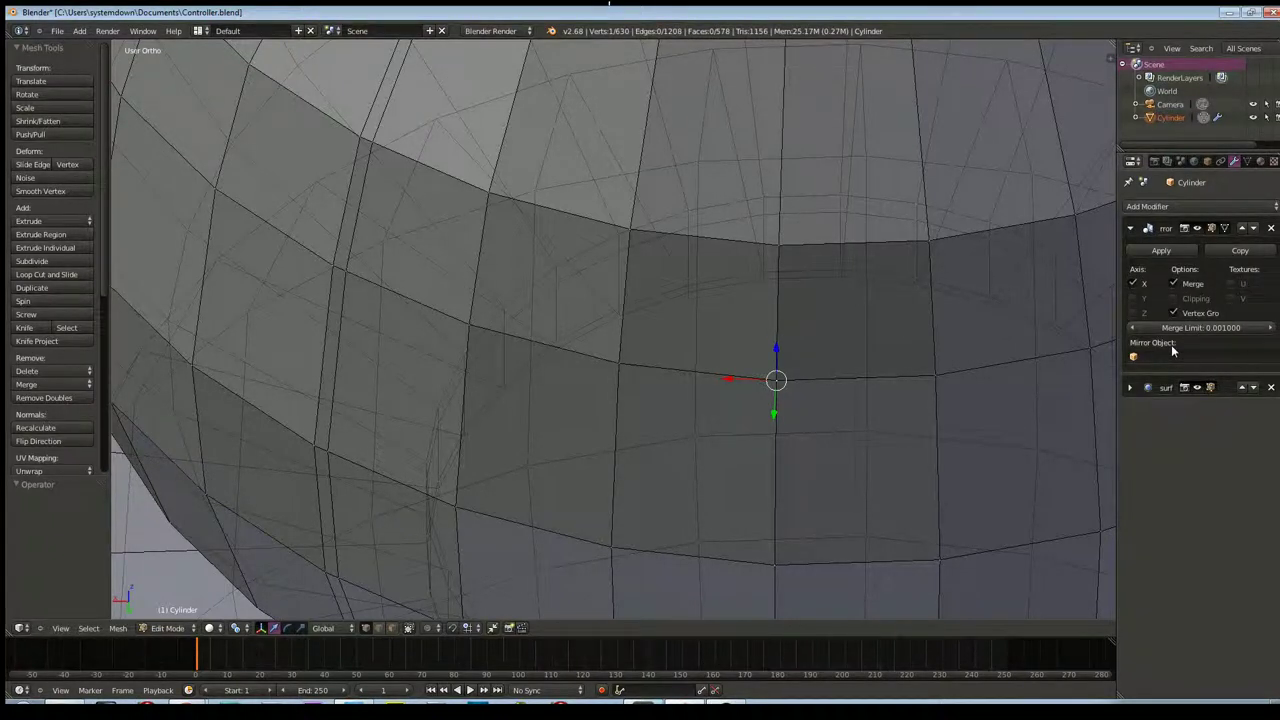
pyautogui.click(1174, 298)
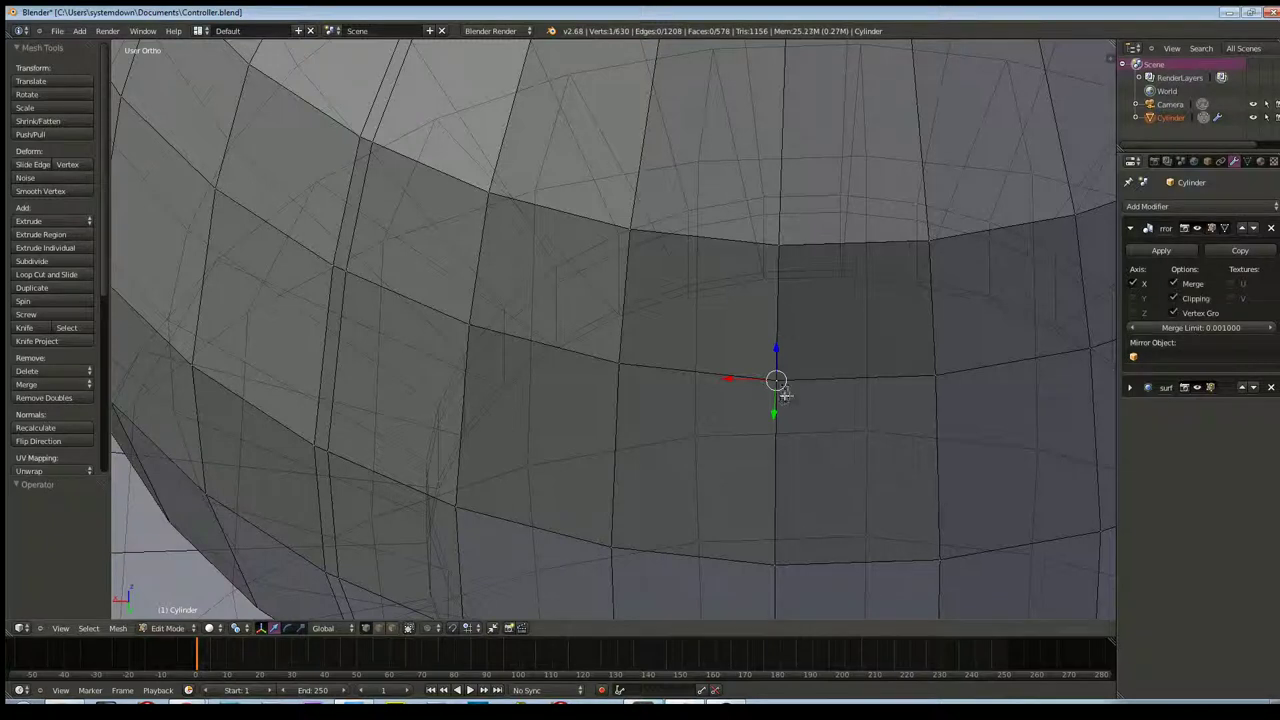
pyautogui.moveTo(729, 380)
pyautogui.mouseDown()
pyautogui.moveTo(677, 380)
pyautogui.moveTo(814, 380)
pyautogui.mouseUp()
# Box-select a horizontal vertex ring across the sphere top
pyautogui.scroll(-3, 791, 403)
pyautogui.scroll(-2, 799, 409)
pyautogui.scroll(-3, 799, 409)
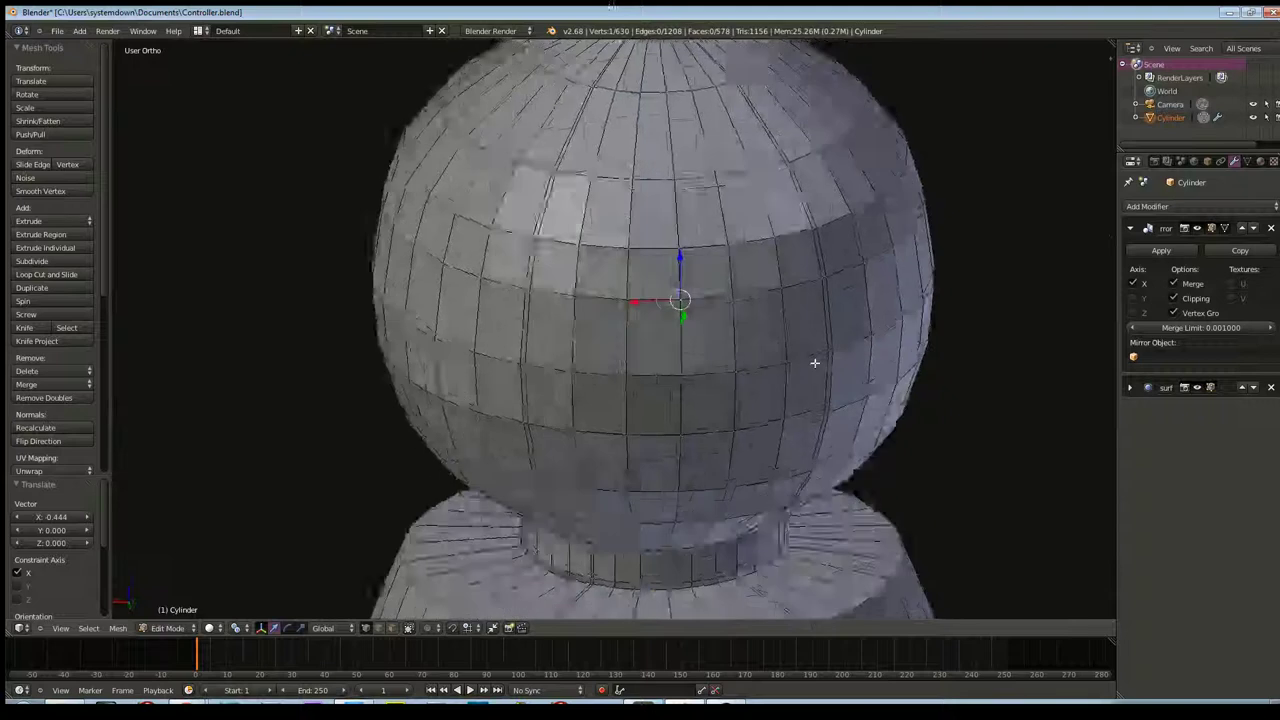
pyautogui.scroll(-2, 814, 360)
pyautogui.press('a')
pyautogui.press('b')
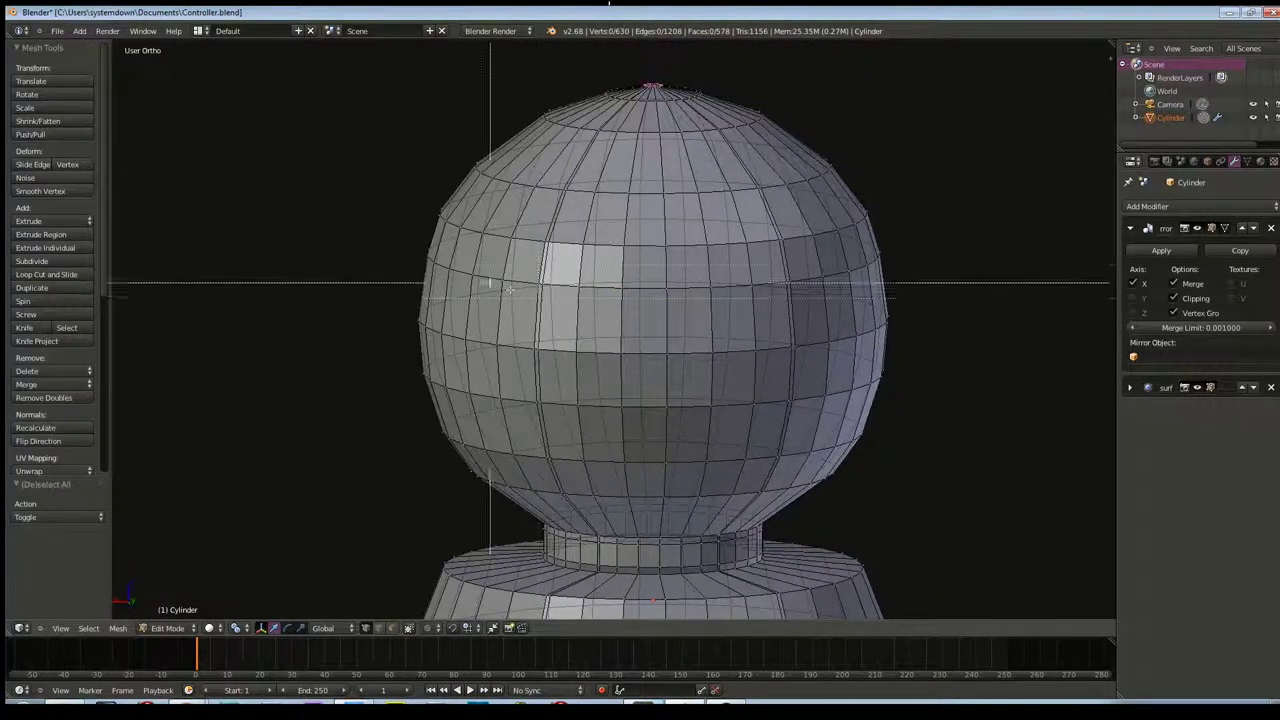
pyautogui.moveTo(435, 250); pyautogui.dragTo(435, 249)
pyautogui.keyDown('shift'); pyautogui.moveTo(435, 250); pyautogui.dragTo(238, 270, button='middle'); pyautogui.keyUp('shift')
pyautogui.press('b')
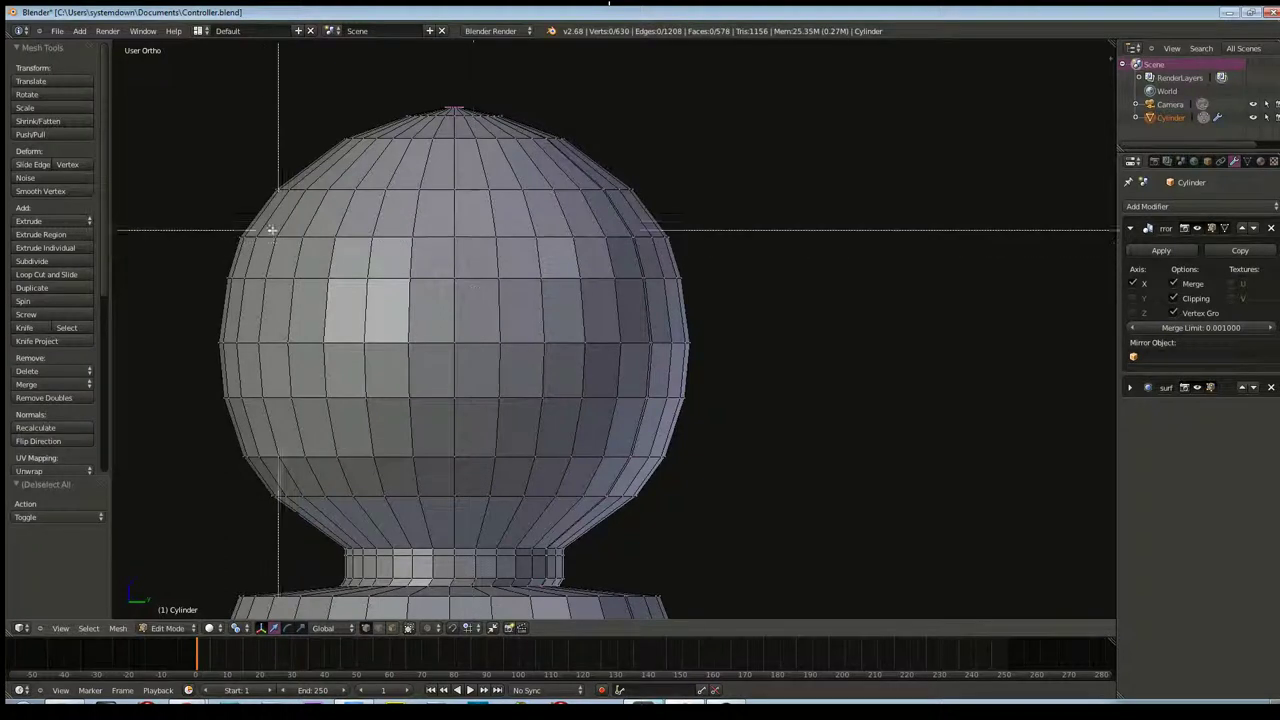
pyautogui.press('Escape')
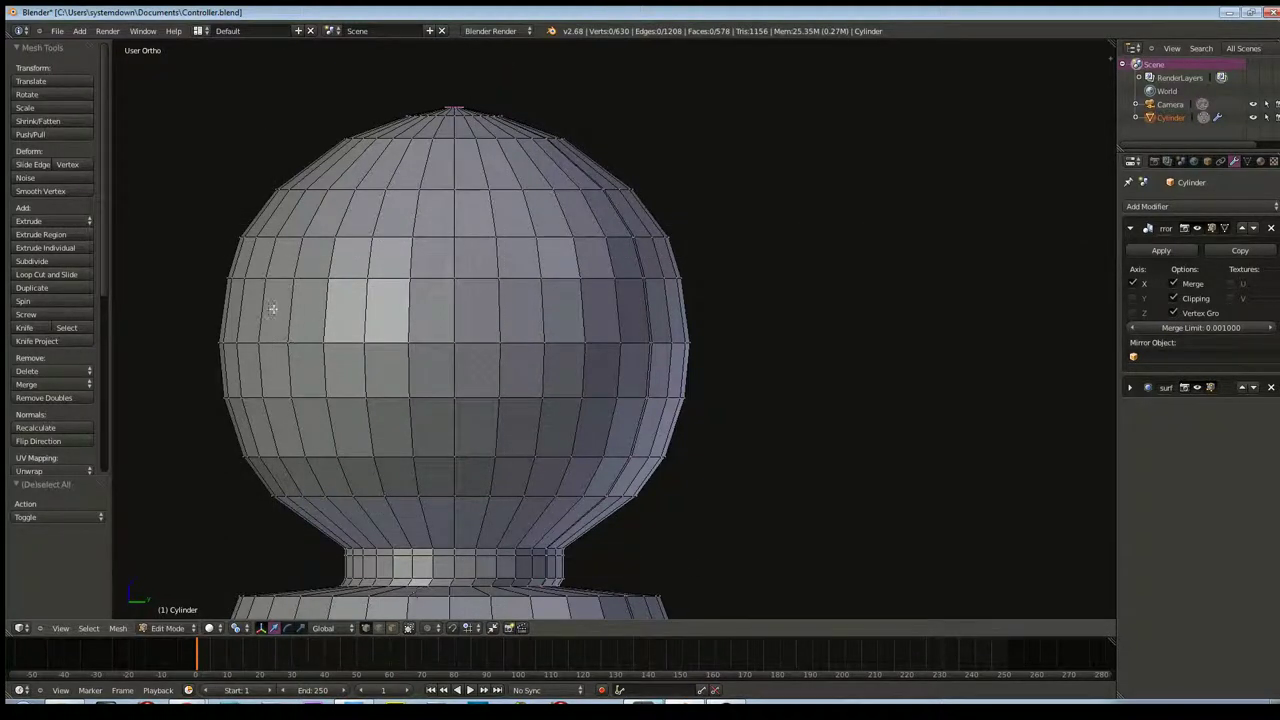
pyautogui.press('b')
pyautogui.moveTo(189, 263)
pyautogui.mouseDown()
pyautogui.moveTo(783, 297)
pyautogui.moveTo(771, 294)
pyautogui.mouseUp()
pyautogui.moveTo(771, 294); pyautogui.dragTo(772, 384, button='middle')
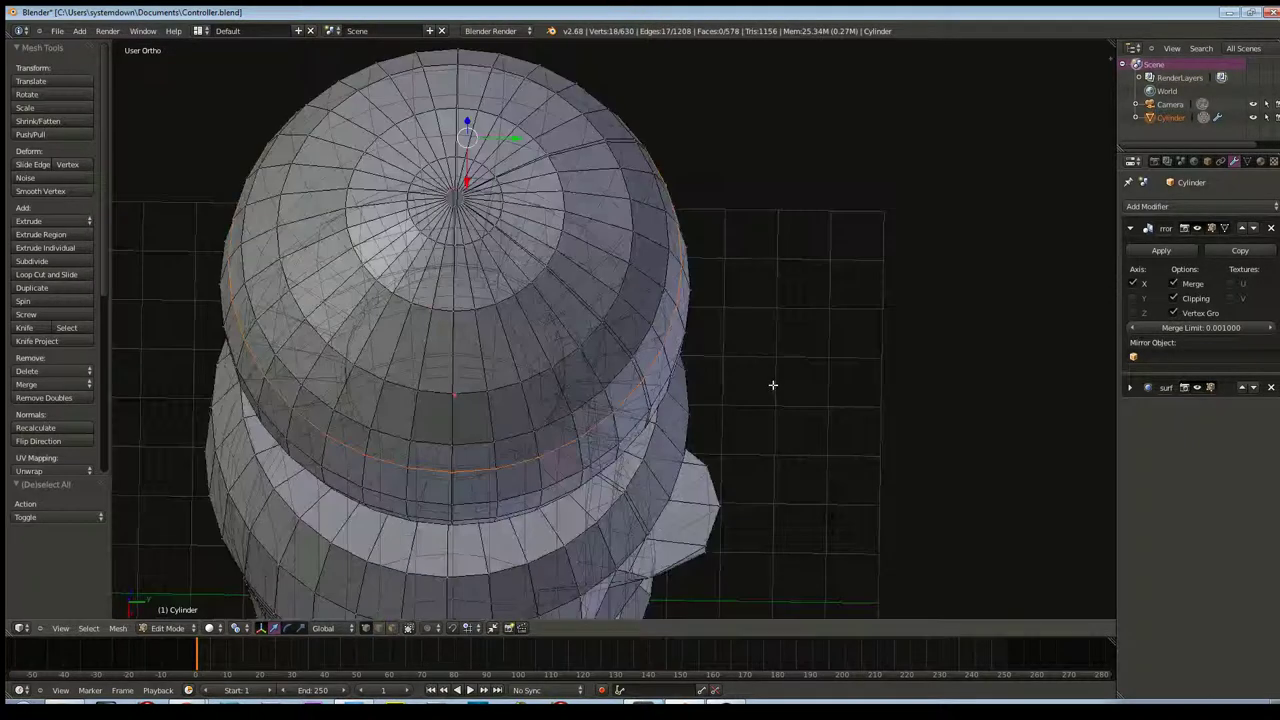
# Move the selected ring 0.092 along Z, undoing a trial enlargement first
pyautogui.press('s')
pyautogui.click(925, 426)
pyautogui.moveTo(923, 426)
pyautogui.mouseDown(button='middle')
pyautogui.moveTo(822, 345)
pyautogui.moveTo(862, 335)
pyautogui.moveTo(877, 351)
pyautogui.moveTo(790, 261)
pyautogui.moveTo(818, 343)
pyautogui.mouseUp(button='middle')
pyautogui.scroll(-3, 871, 351)
pyautogui.hotkey('ctrl', 'z')
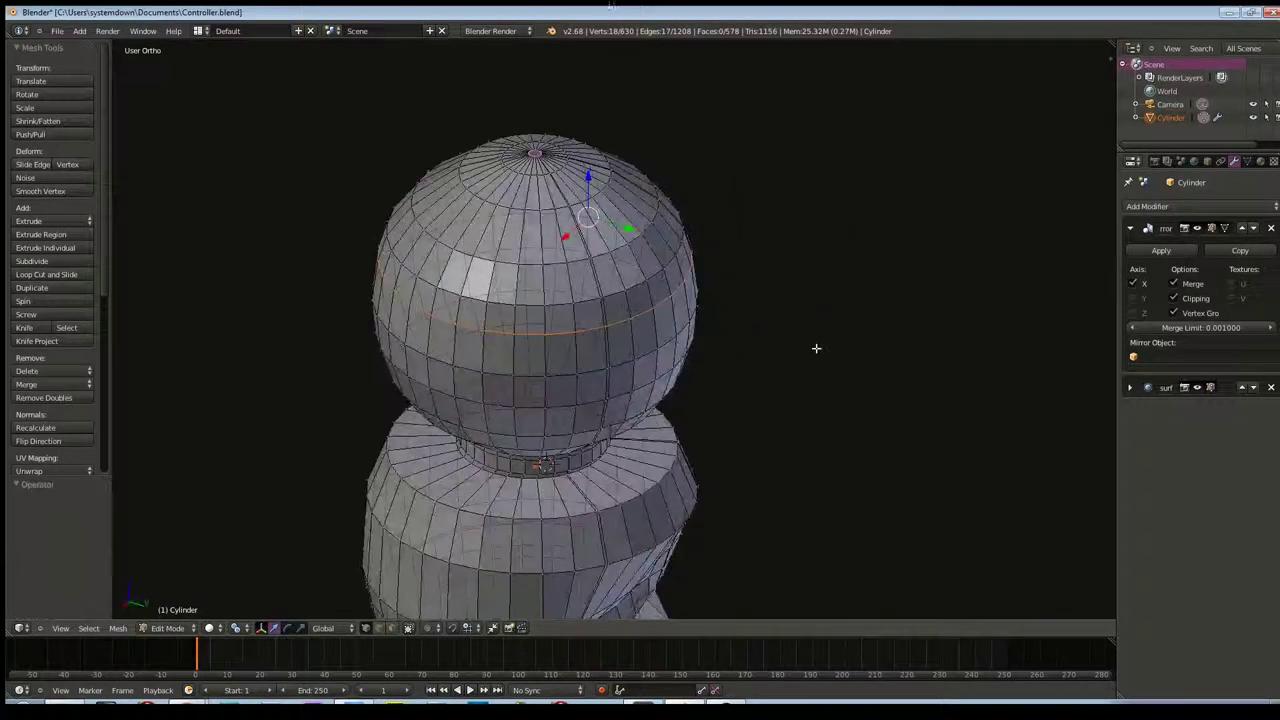
pyautogui.moveTo(716, 348)
pyautogui.mouseDown(button='middle')
pyautogui.moveTo(757, 286)
pyautogui.moveTo(774, 306)
pyautogui.mouseUp(button='middle')
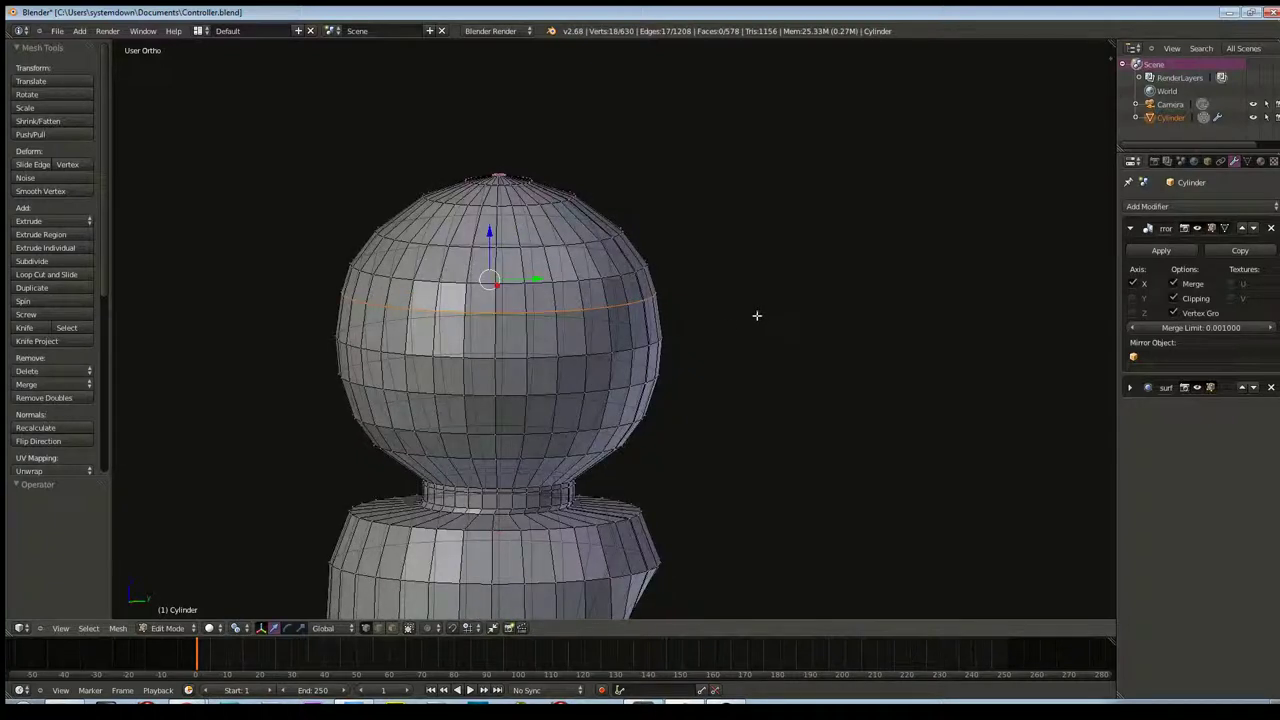
pyautogui.moveTo(488, 236); pyautogui.dragTo(489, 250)
pyautogui.moveTo(597, 357); pyautogui.dragTo(593, 375, button='middle')
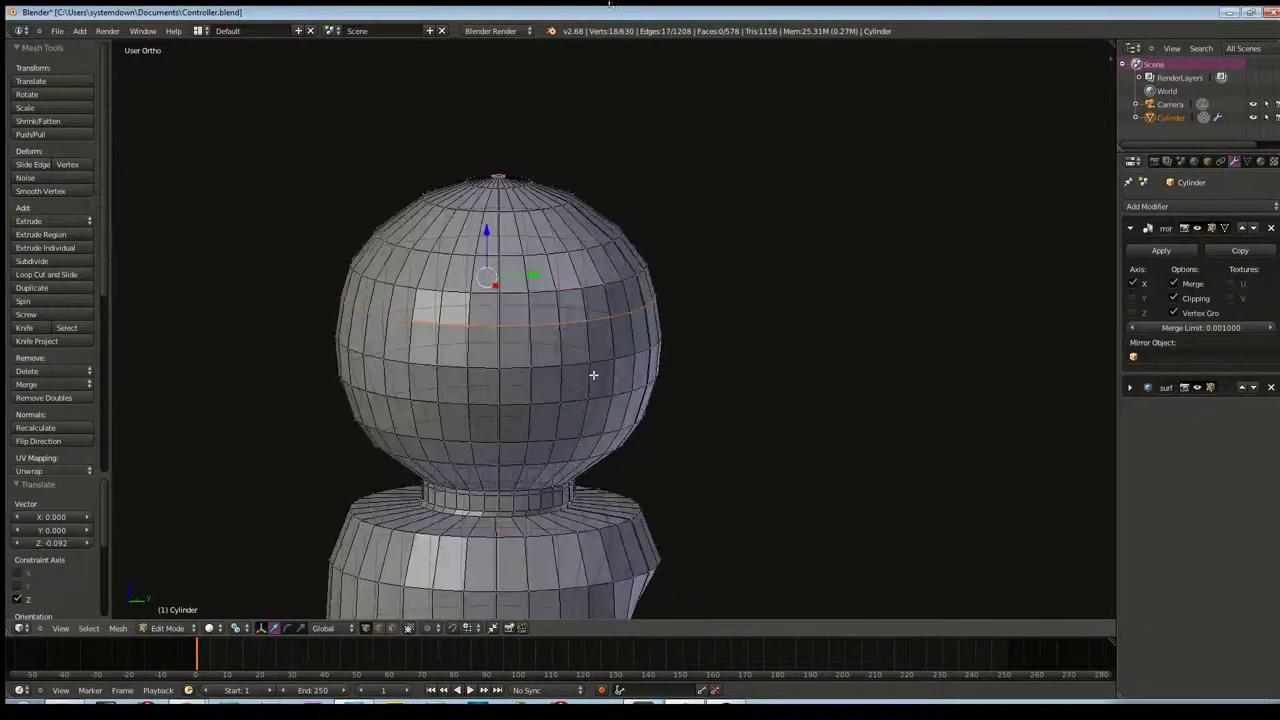
# Set the Subdivision Surface viewport level to 3
pyautogui.click(1131, 387)
pyautogui.click(1191, 459)
pyautogui.click(1191, 459)
pyautogui.click(1191, 459)
# Inspect the open pole at the sphere top in Object Mode
pyautogui.press('a')
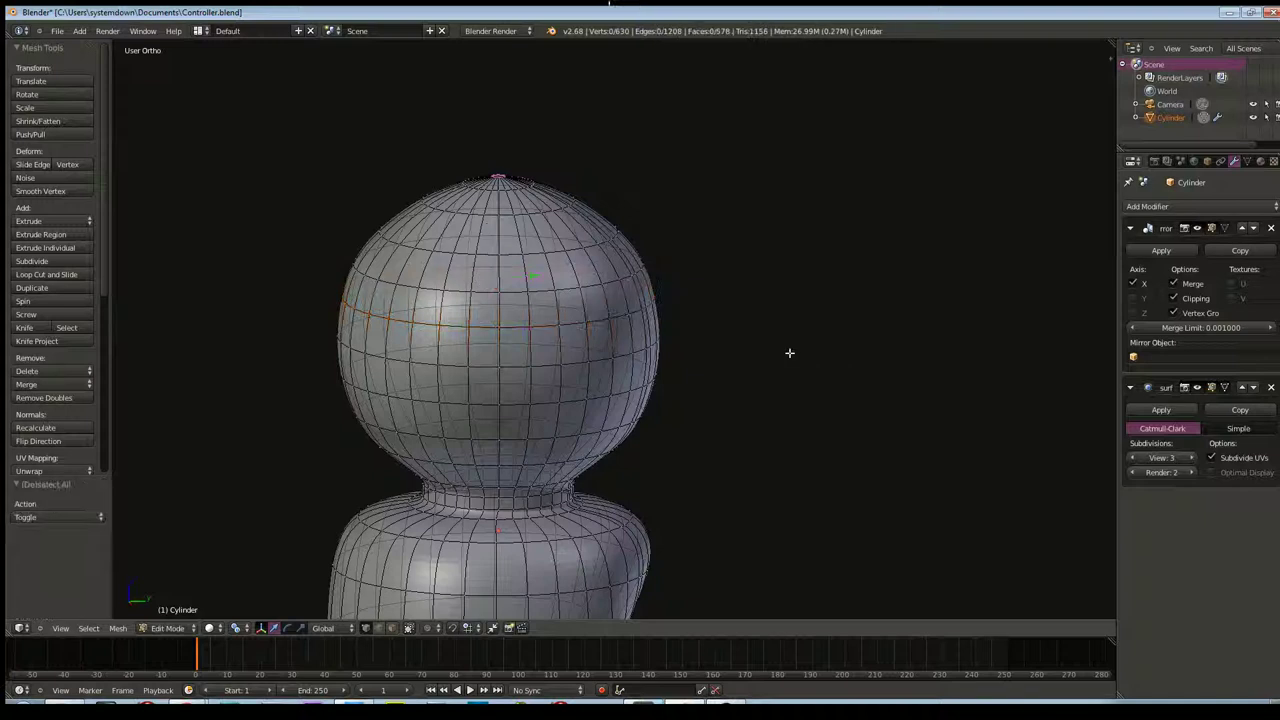
pyautogui.press('Tab')
pyautogui.moveTo(769, 351)
pyautogui.mouseDown(button='middle')
pyautogui.moveTo(762, 360)
pyautogui.moveTo(776, 330)
pyautogui.moveTo(723, 420)
pyautogui.mouseUp(button='middle')
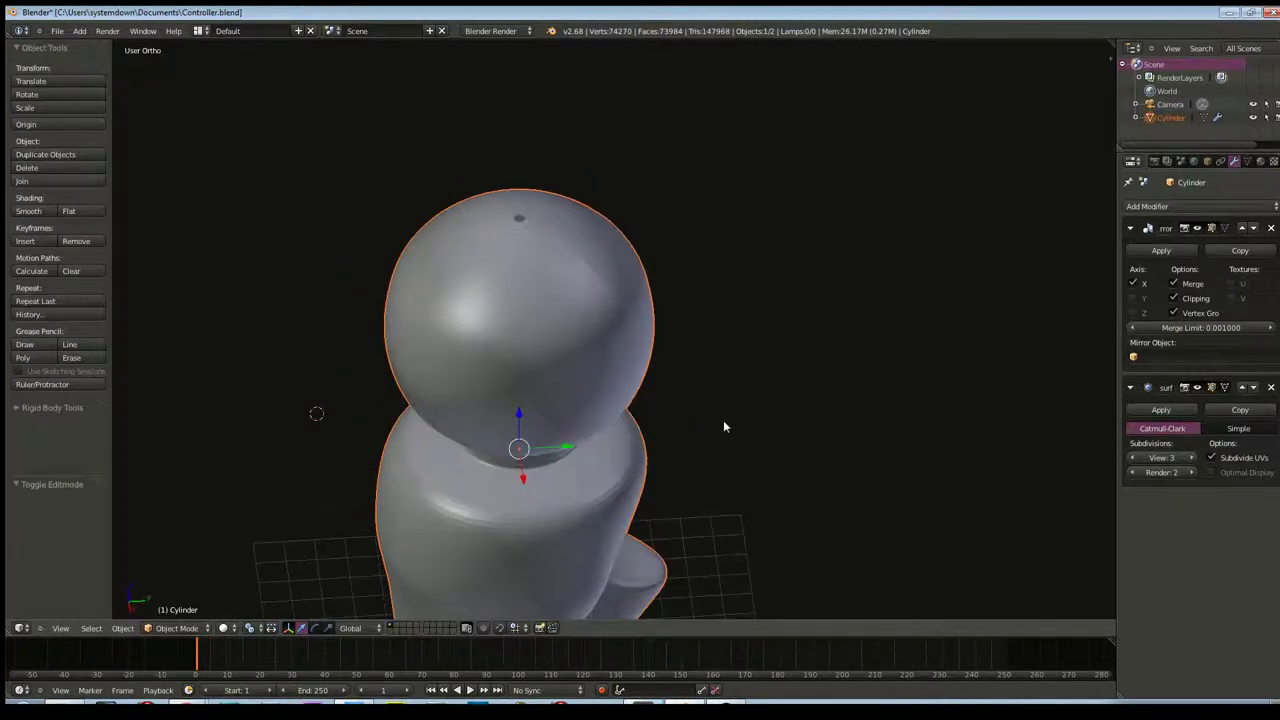
pyautogui.scroll(3, 723, 420)
pyautogui.moveTo(558, 214); pyautogui.dragTo(719, 339, button='middle')
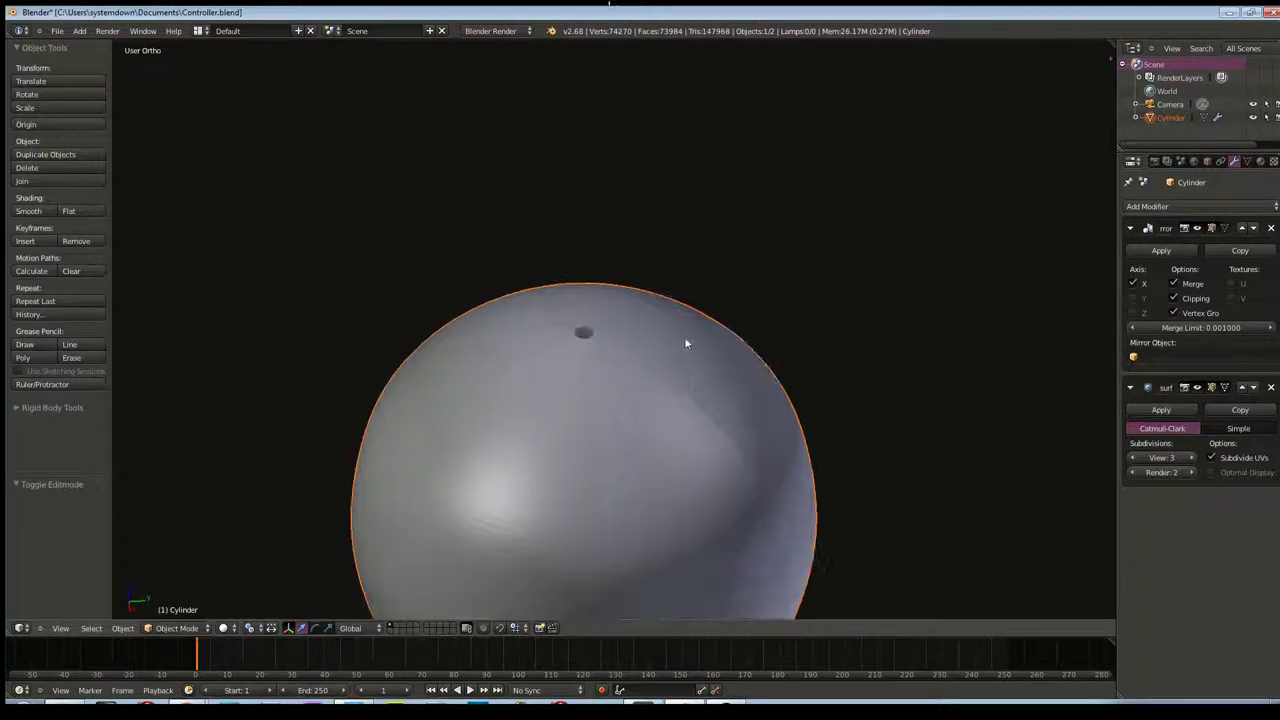
pyautogui.scroll(2, 686, 343)
pyautogui.scroll(2, 672, 354)
pyautogui.scroll(-1, 653, 365)
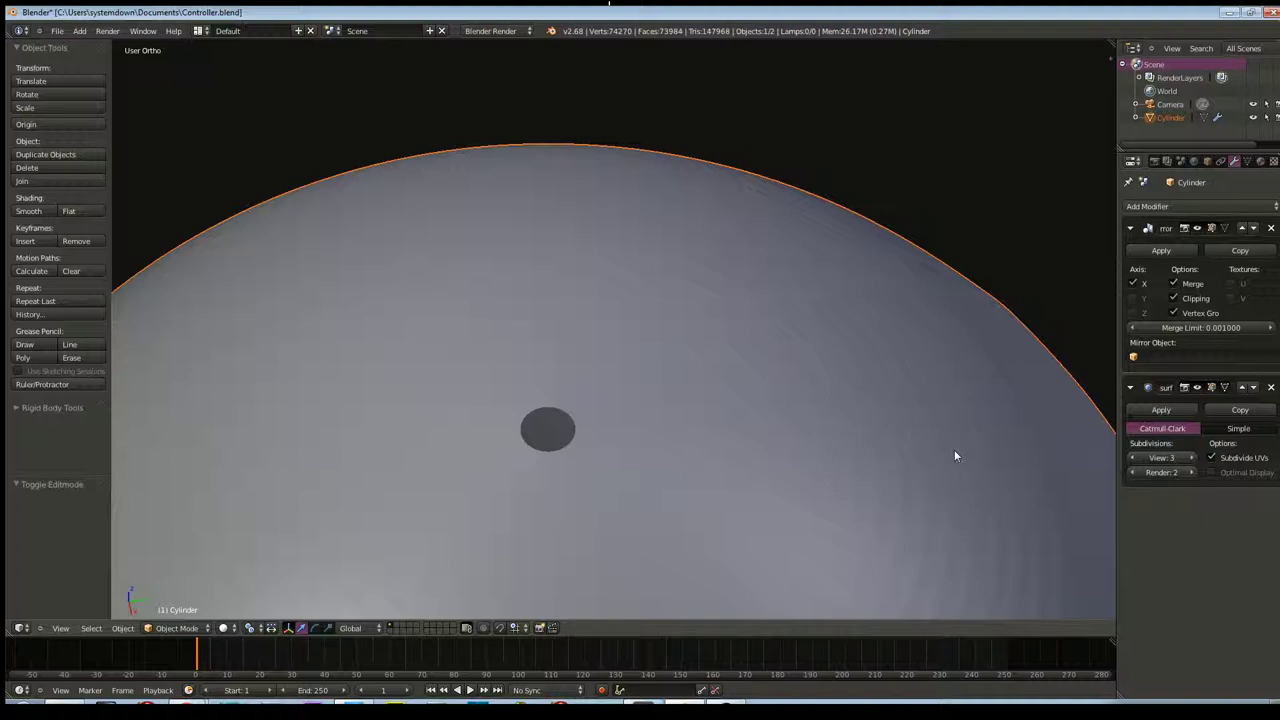
# In Edit Mode side view, box-select the top vertex ring around the pole hole
pyautogui.press('Tab')
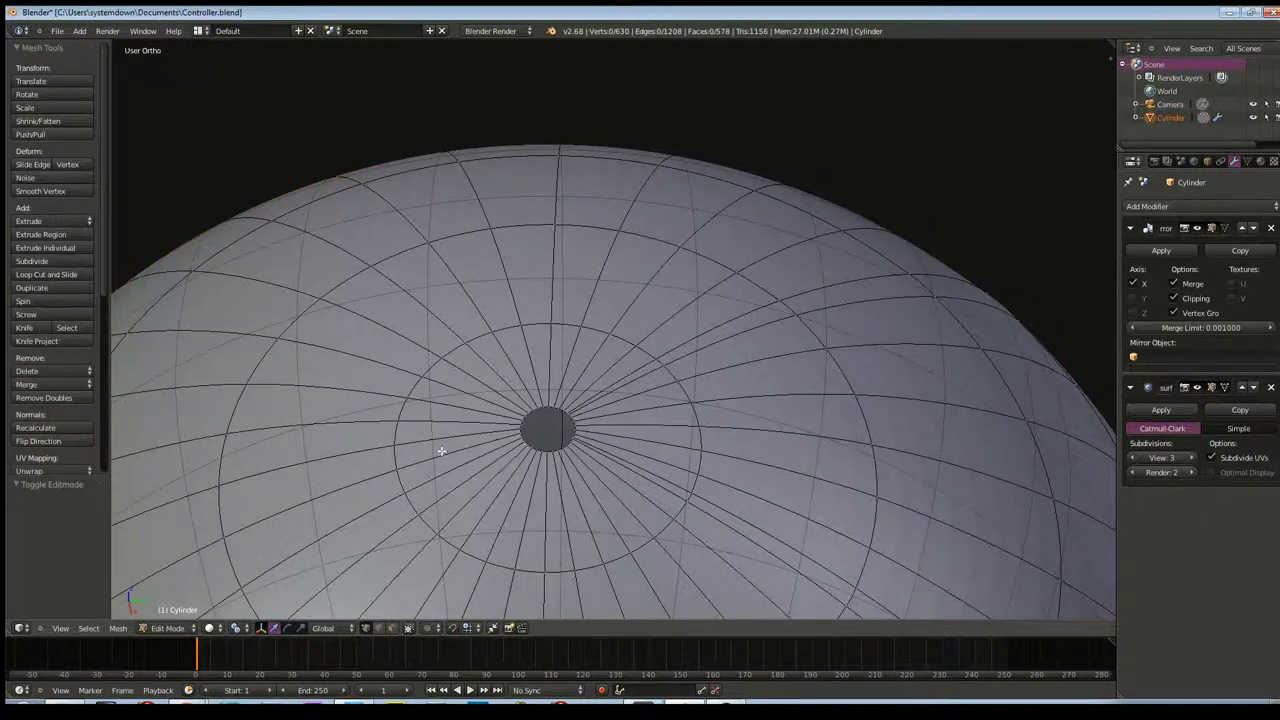
pyautogui.press('KP_3')
pyautogui.press('b')
pyautogui.moveTo(446, 97); pyautogui.dragTo(572, 127)
pyautogui.moveTo(568, 89); pyautogui.dragTo(577, 169, button='middle')
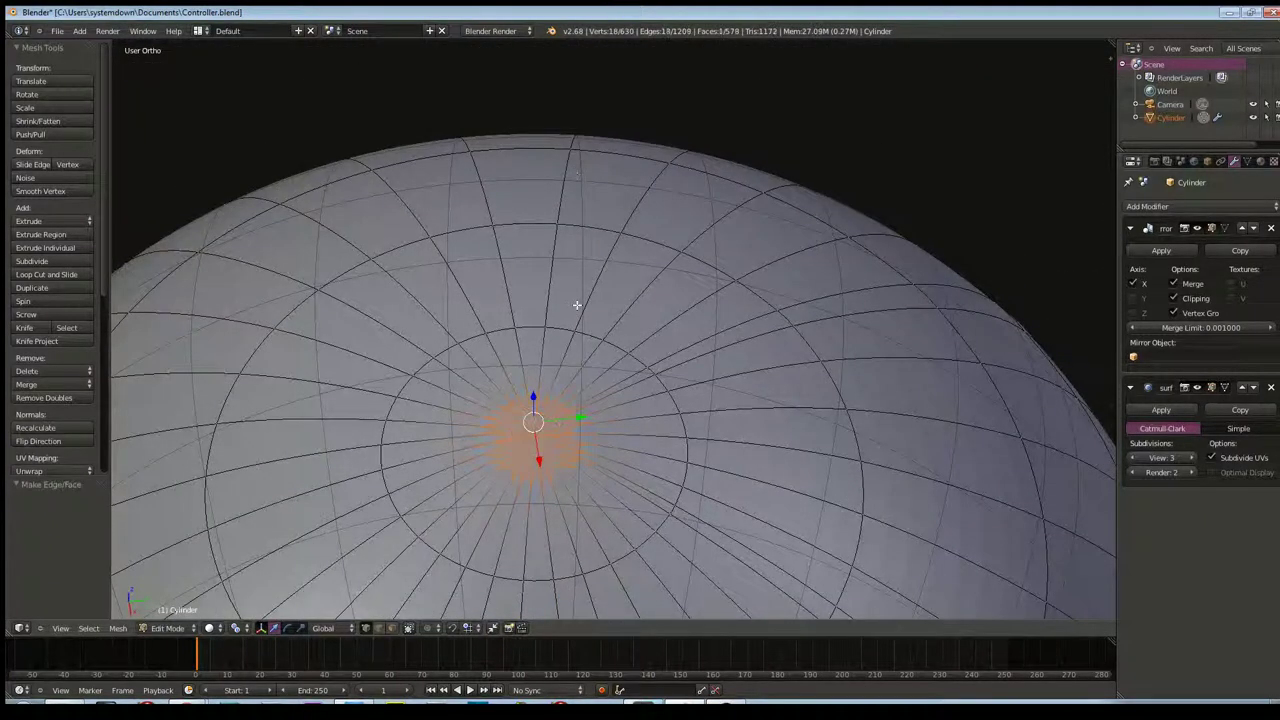
# Cap the pole with a new face and review the 579-face controller
pyautogui.scroll(-3, 625, 351)
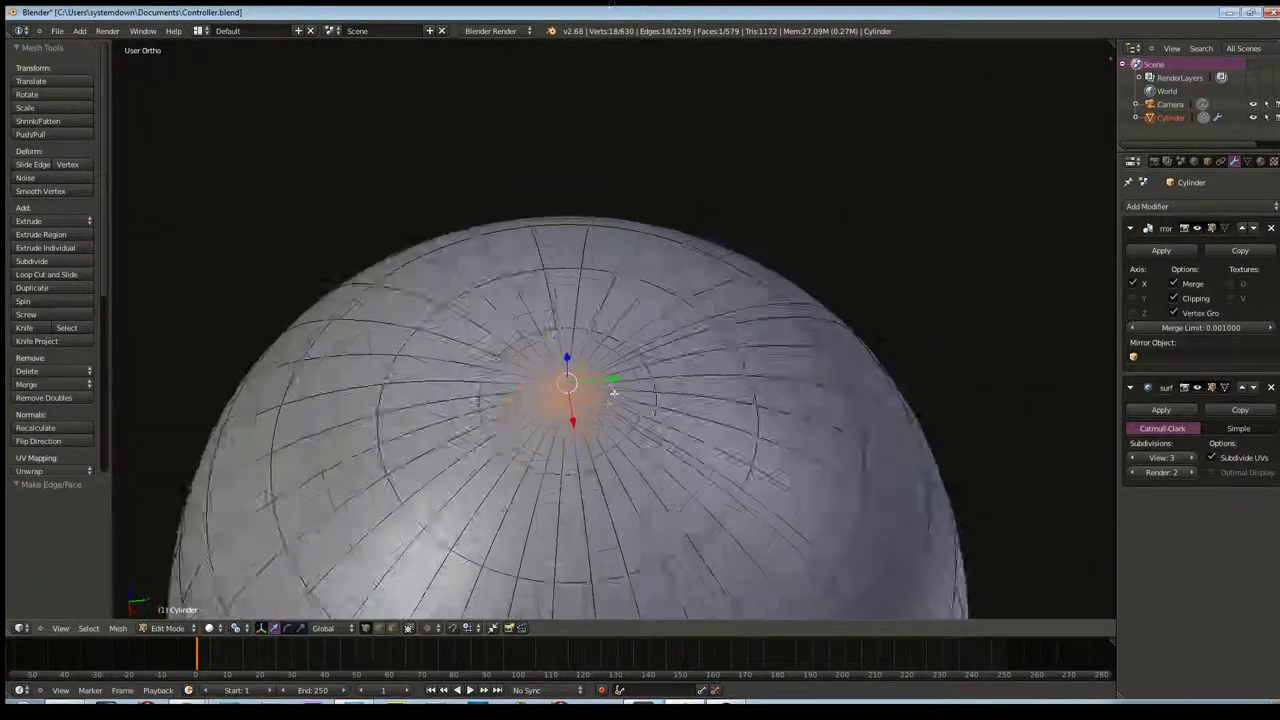
pyautogui.scroll(-3, 622, 362)
pyautogui.scroll(-2, 618, 378)
pyautogui.scroll(-2, 614, 393)
pyautogui.moveTo(614, 393); pyautogui.dragTo(655, 415, button='middle')
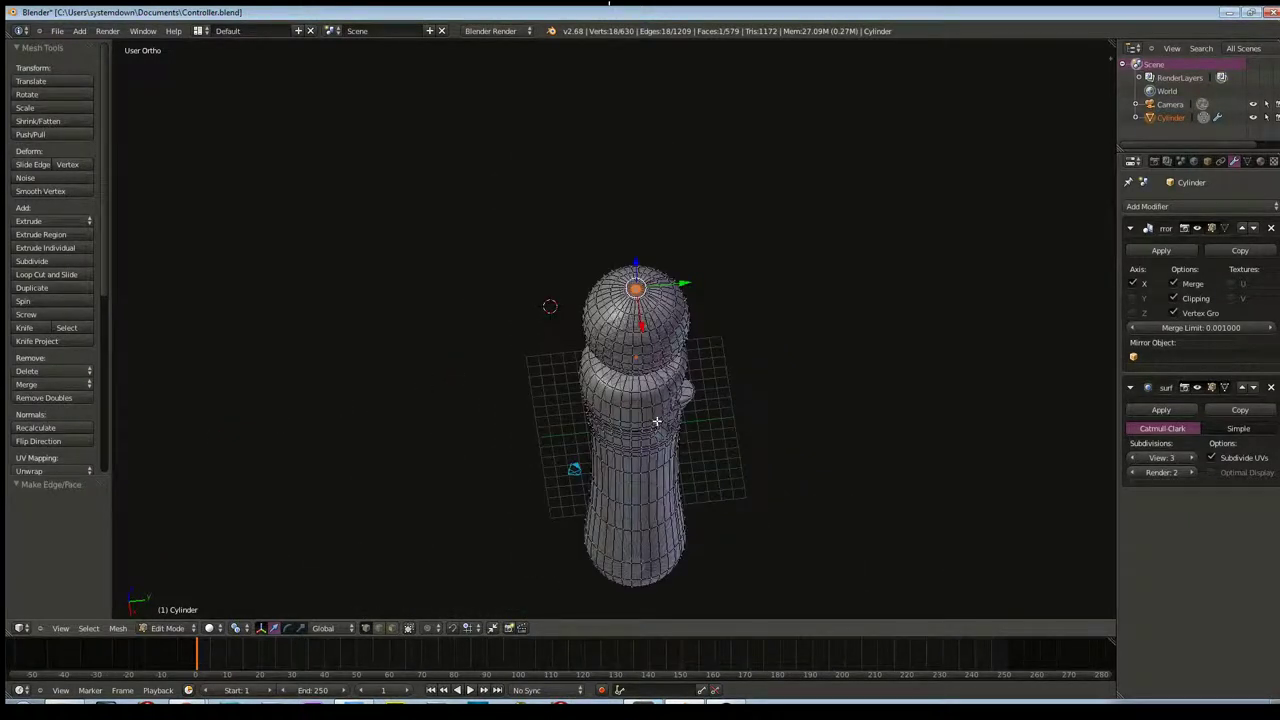
pyautogui.keyDown('shift'); pyautogui.moveTo(656, 421); pyautogui.dragTo(644, 272, button='middle'); pyautogui.keyUp('shift')
pyautogui.moveTo(660, 353)
pyautogui.mouseDown(button='middle')
pyautogui.moveTo(640, 191)
pyautogui.moveTo(651, 134)
pyautogui.moveTo(680, 266)
pyautogui.moveTo(634, 548)
pyautogui.moveTo(634, 323)
pyautogui.moveTo(600, 386)
pyautogui.mouseUp(button='middle')
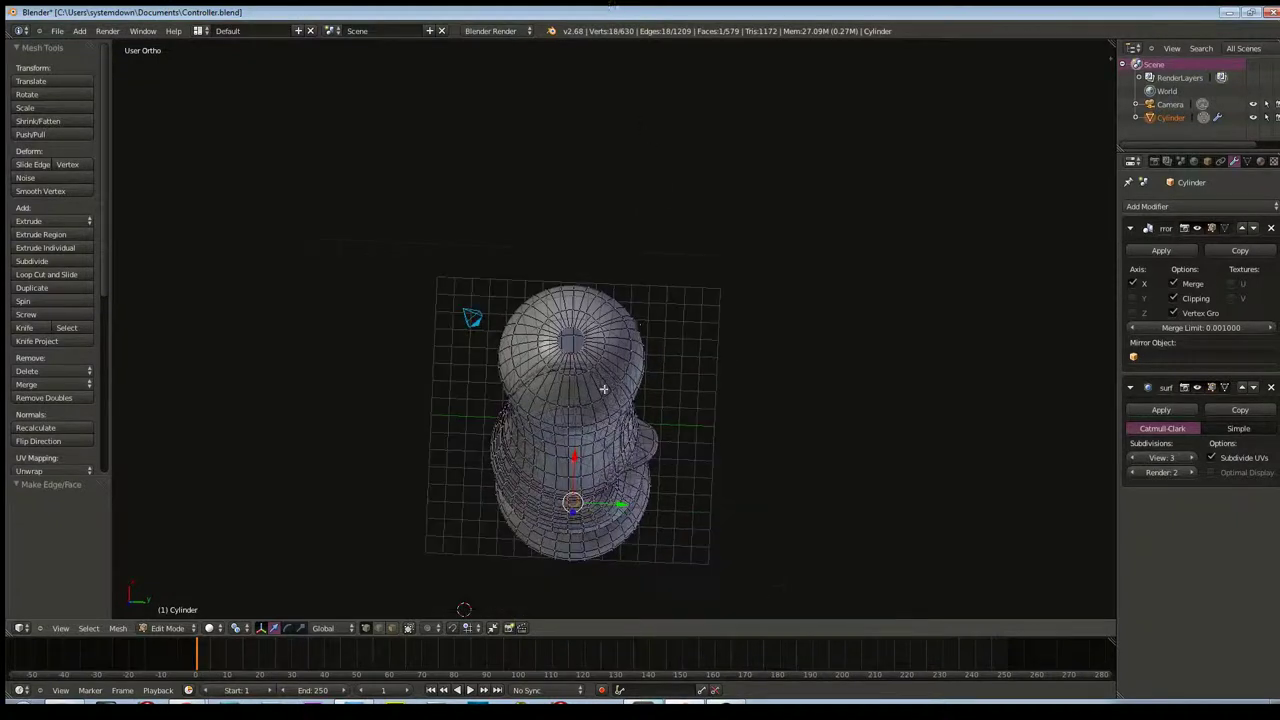
pyautogui.scroll(5, 603, 413)
pyautogui.press('KP_3')
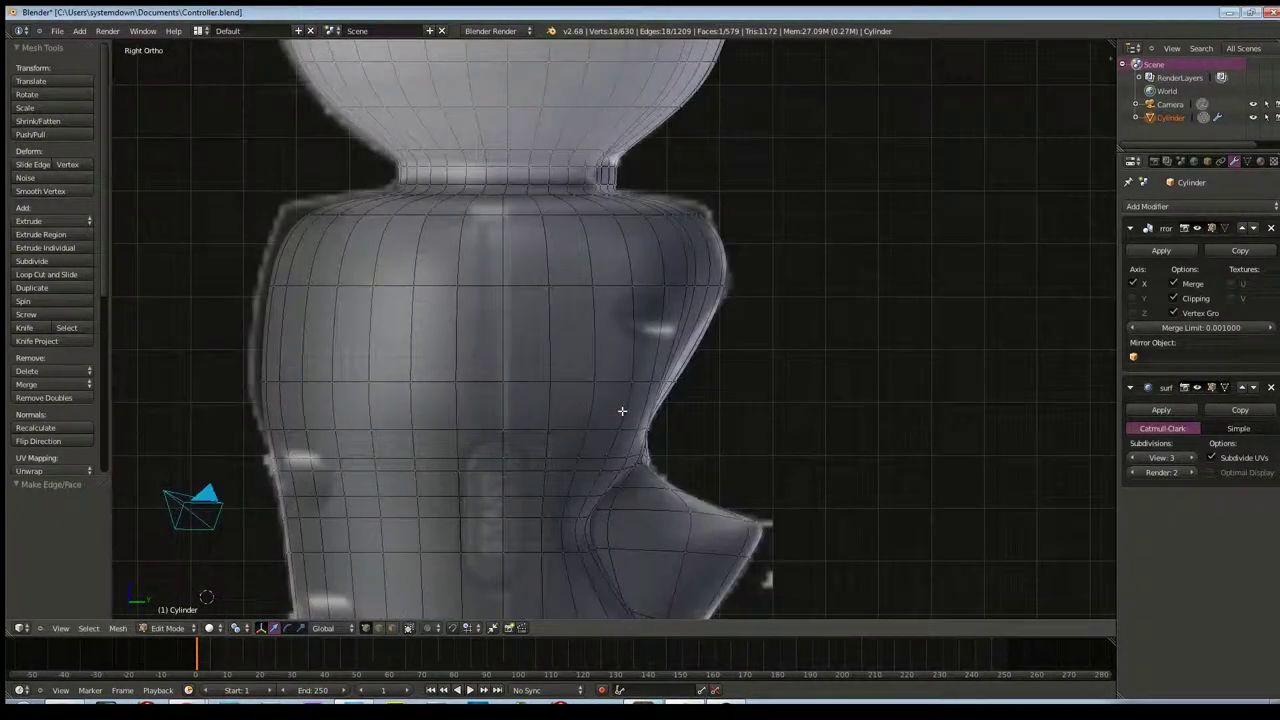
# Box-select the open ring at the bottom of the controller body
pyautogui.scroll(-1, 600, 420)
pyautogui.scroll(-1, 595, 450)
pyautogui.keyDown('shift'); pyautogui.scroll(-5, 600, 428); pyautogui.keyUp('shift')
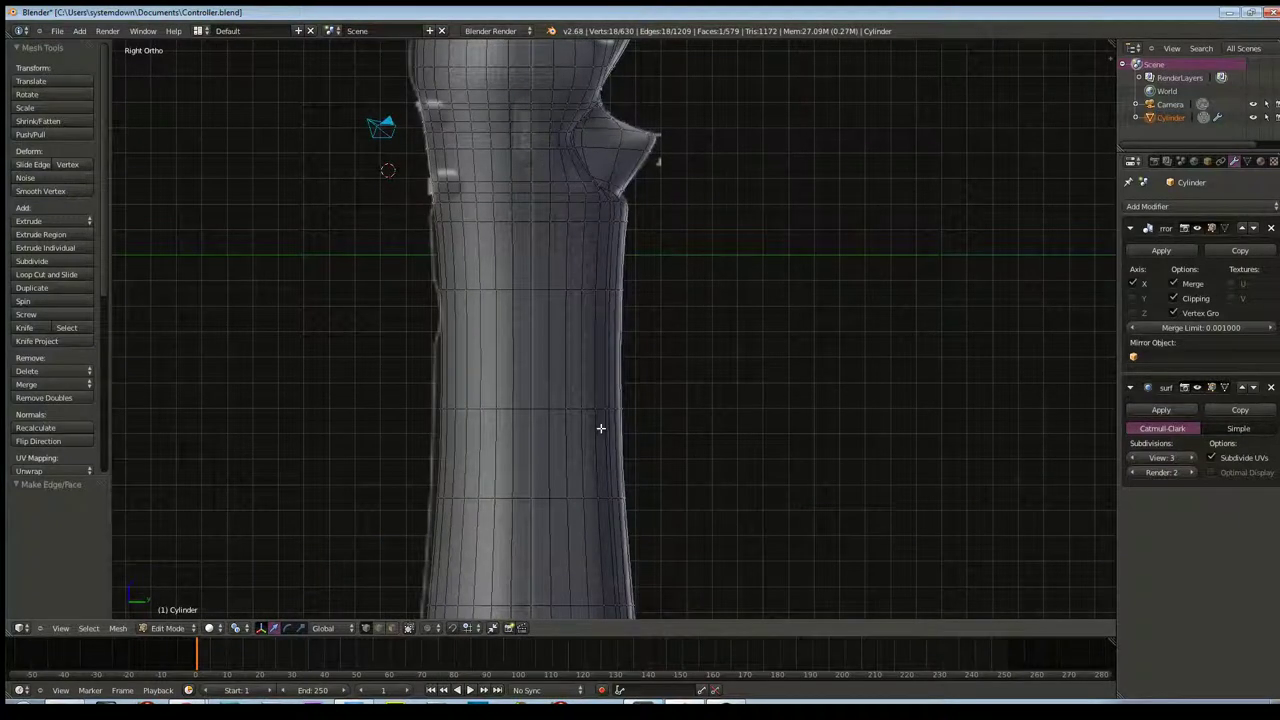
pyautogui.keyDown('shift'); pyautogui.scroll(-5, 600, 428); pyautogui.keyUp('shift')
pyautogui.press('a')
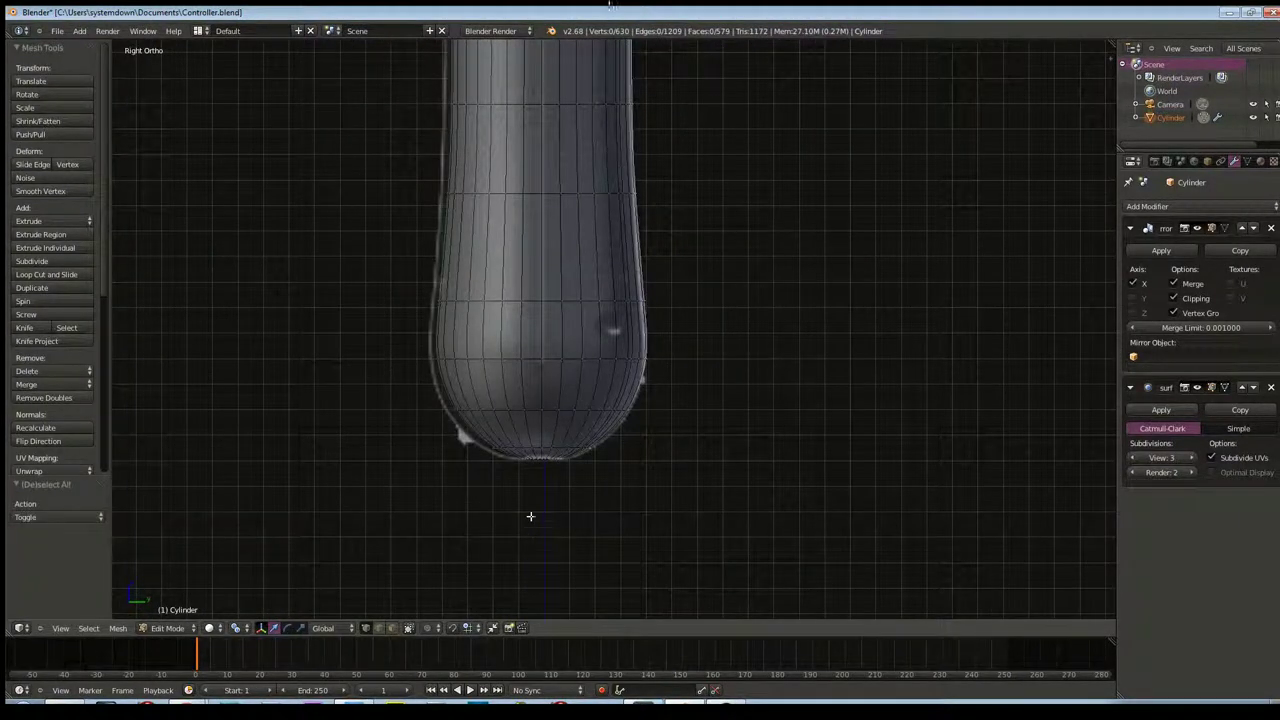
pyautogui.scroll(2, 540, 560)
pyautogui.keyDown('shift'); pyautogui.scroll(-3, 586, 380); pyautogui.keyUp('shift')
pyautogui.scroll(2, 506, 531)
pyautogui.scroll(2, 506, 534)
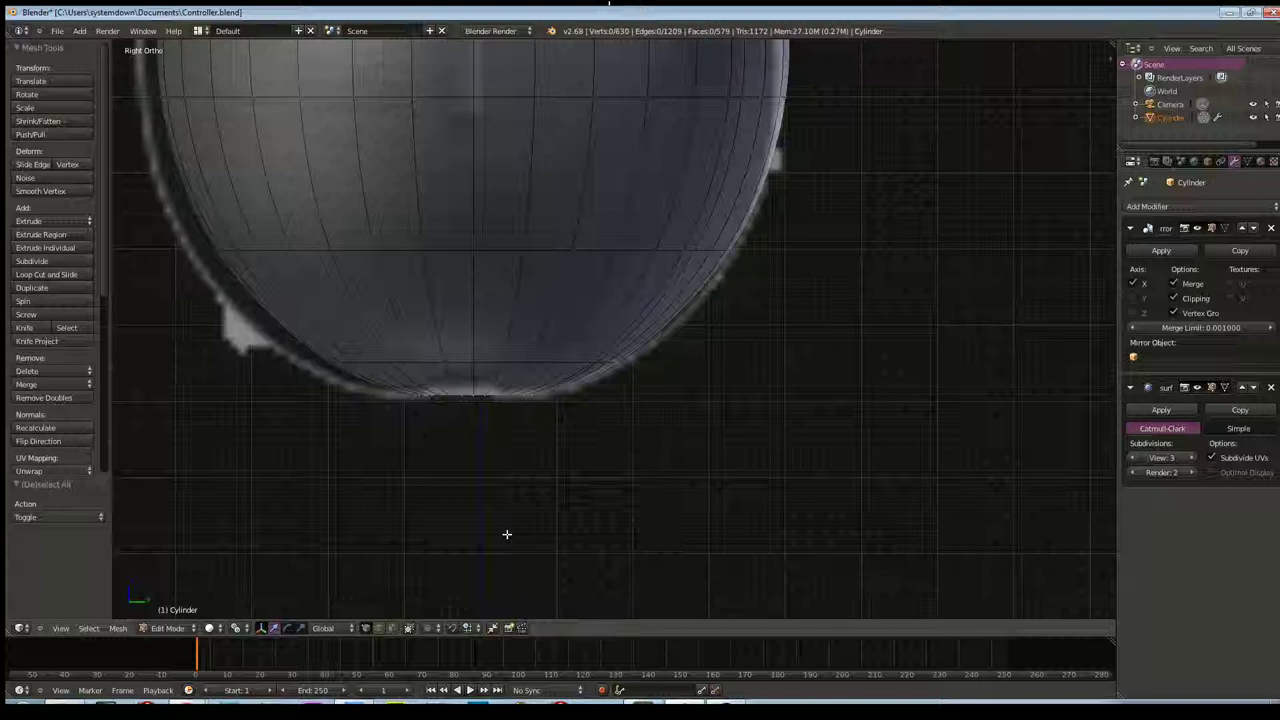
pyautogui.keyDown('shift'); pyautogui.moveTo(506, 534); pyautogui.dragTo(614, 449, button='middle'); pyautogui.keyUp('shift')
pyautogui.press('b')
pyautogui.moveTo(531, 325); pyautogui.dragTo(741, 371)
pyautogui.moveTo(677, 434)
pyautogui.mouseDown(button='middle')
pyautogui.moveTo(610, 475)
pyautogui.moveTo(583, 311)
pyautogui.mouseUp(button='middle')
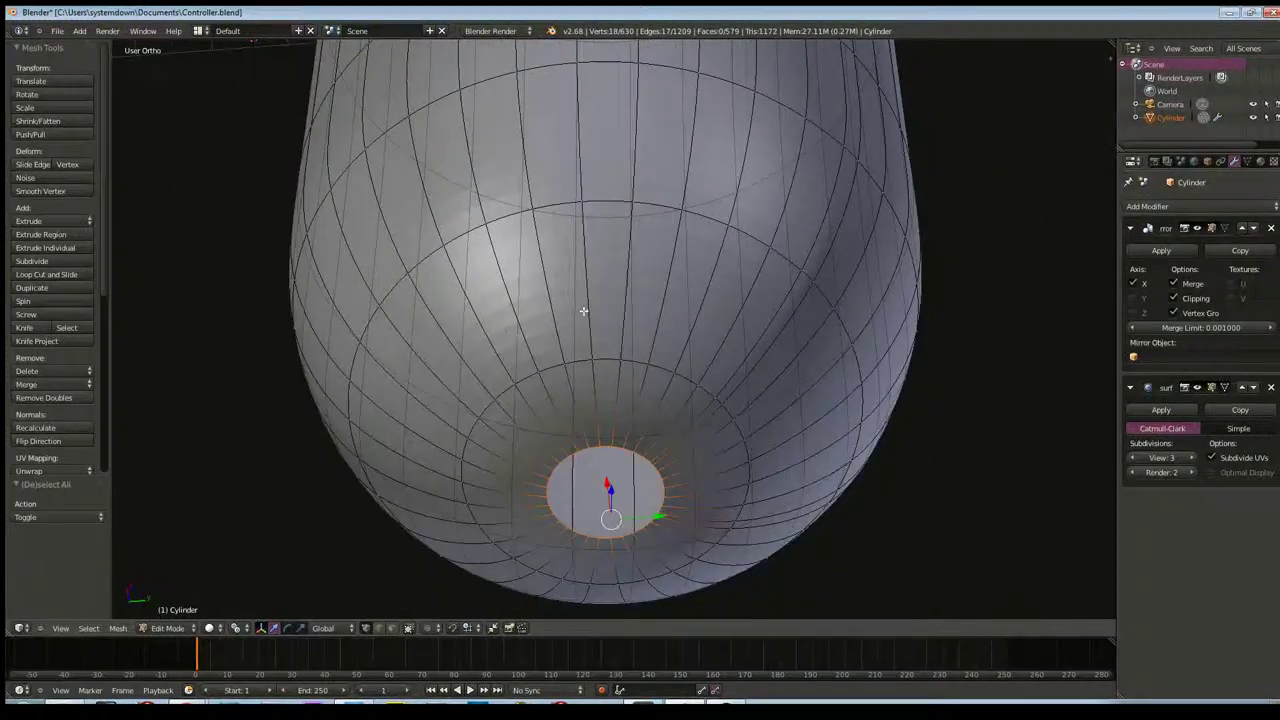
# Fill the bottom ring with a new face (580 faces) and return to Object Mode
pyautogui.press('f')
pyautogui.scroll(-3, 677, 432)
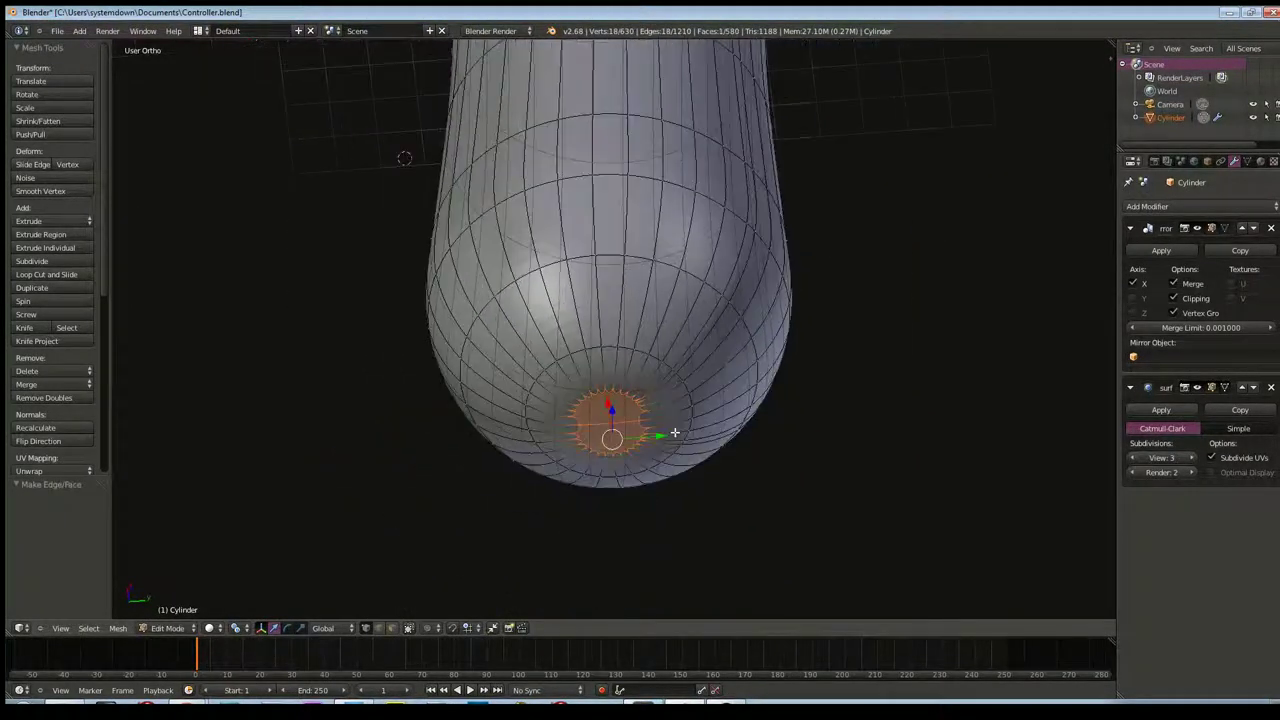
pyautogui.press('a')
pyautogui.moveTo(720, 371); pyautogui.dragTo(712, 419, button='middle')
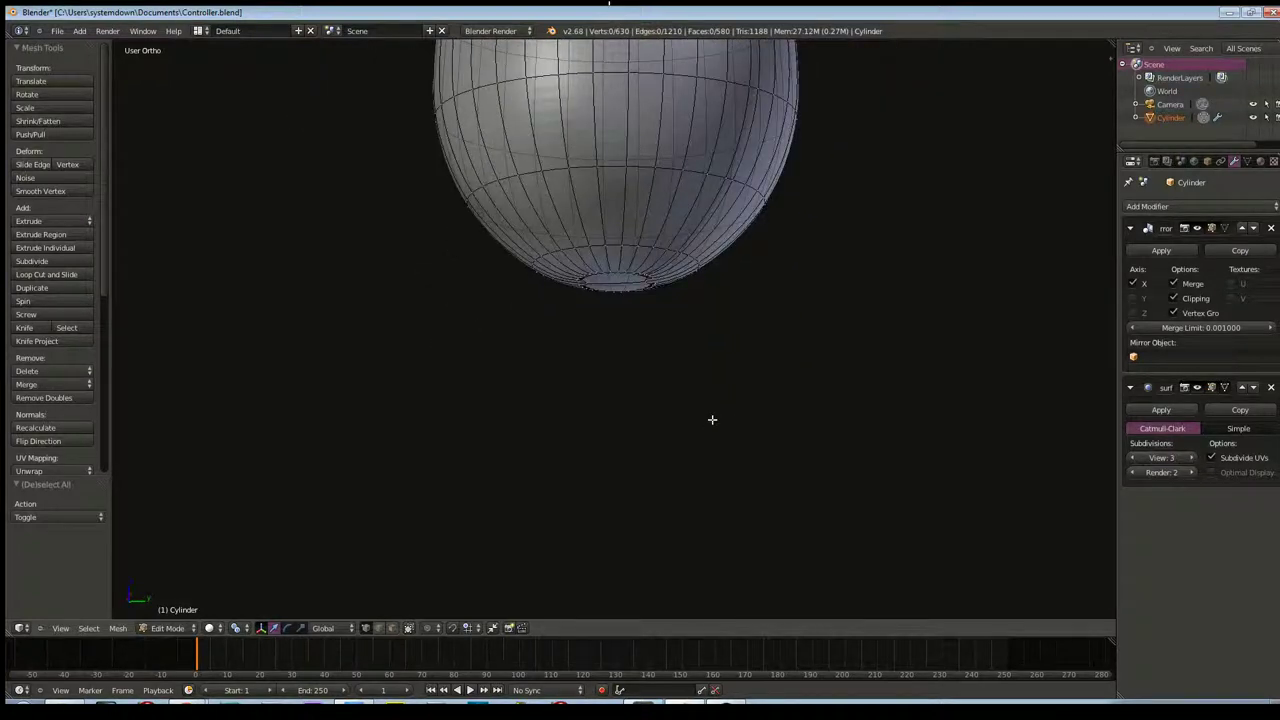
pyautogui.press('Tab')
pyautogui.moveTo(677, 400); pyautogui.dragTo(683, 273, button='middle')
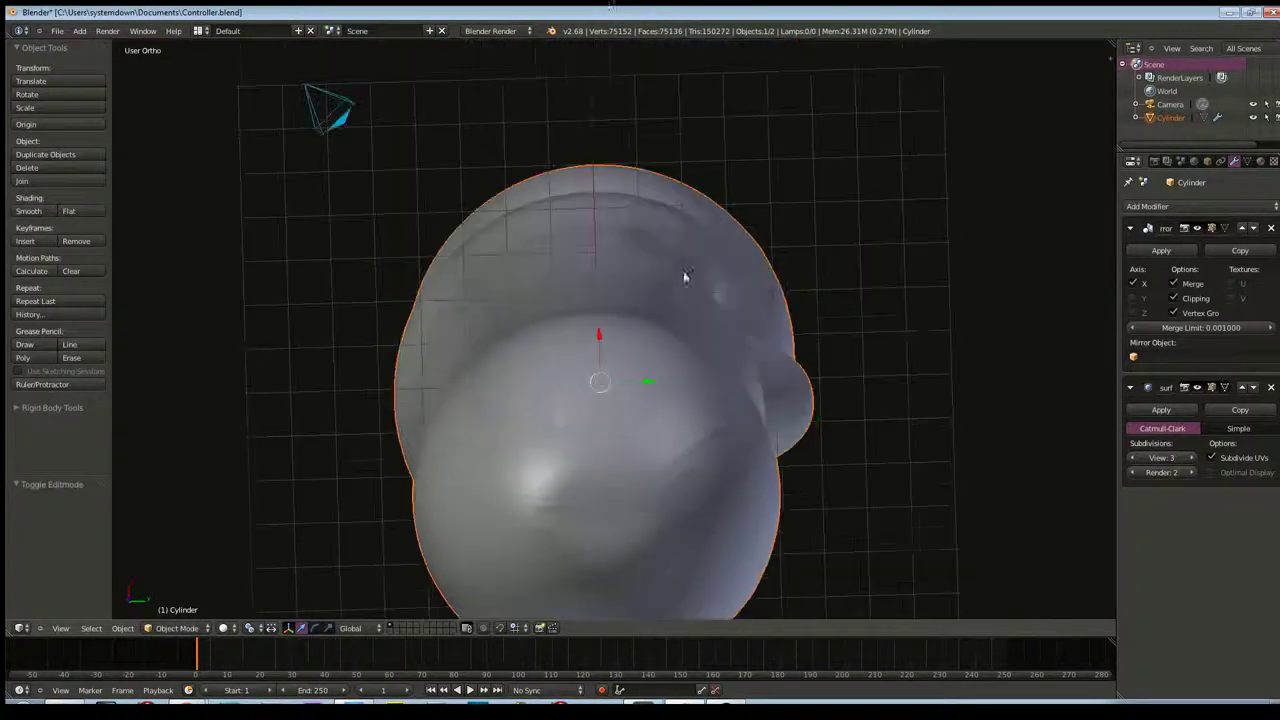
# Orbit and zoom around the smoothed ball head and neck to inspect them
pyautogui.scroll(-3, 686, 301)
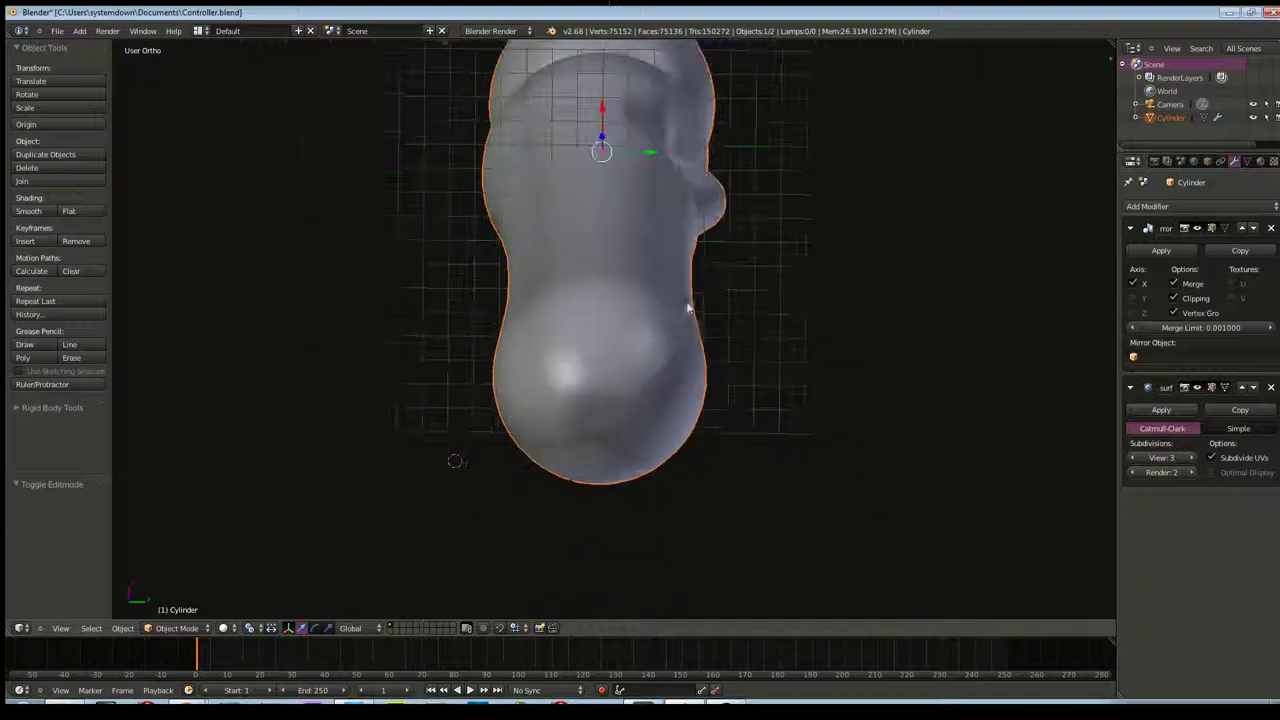
pyautogui.moveTo(689, 306)
pyautogui.mouseDown(button='middle')
pyautogui.moveTo(683, 285)
pyautogui.moveTo(651, 360)
pyautogui.moveTo(674, 129)
pyautogui.moveTo(645, 262)
pyautogui.moveTo(680, 200)
pyautogui.moveTo(720, 200)
pyautogui.mouseUp(button='middle')
pyautogui.scroll(-3, 660, 334)
pyautogui.scroll(3, 651, 250)
pyautogui.scroll(-2, 644, 261)
pyautogui.scroll(2, 652, 256)
pyautogui.moveTo(652, 256)
pyautogui.mouseDown(button='middle')
pyautogui.moveTo(628, 266)
pyautogui.moveTo(604, 313)
pyautogui.mouseUp(button='middle')
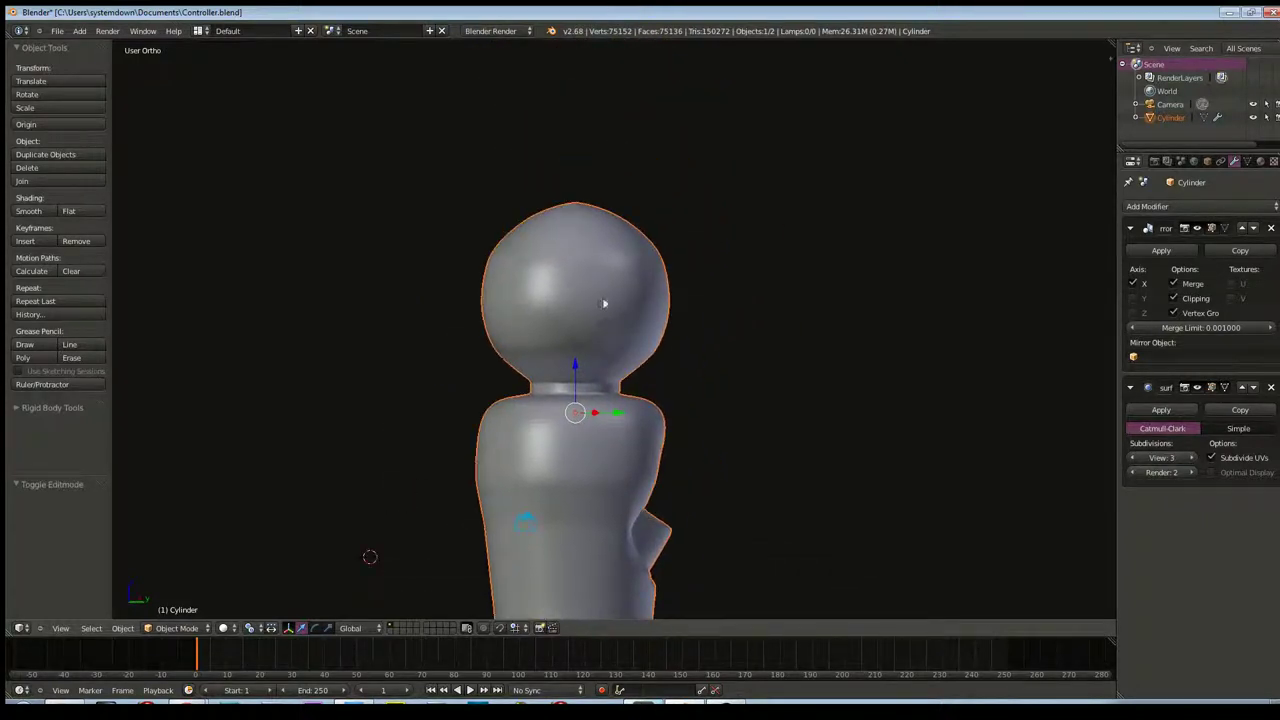
pyautogui.scroll(3, 590, 252)
pyautogui.moveTo(588, 252)
pyautogui.mouseDown(button='middle')
pyautogui.moveTo(554, 299)
pyautogui.moveTo(488, 286)
pyautogui.moveTo(354, 303)
pyautogui.moveTo(369, 317)
pyautogui.moveTo(463, 286)
pyautogui.moveTo(569, 277)
pyautogui.moveTo(498, 286)
pyautogui.mouseUp(button='middle')
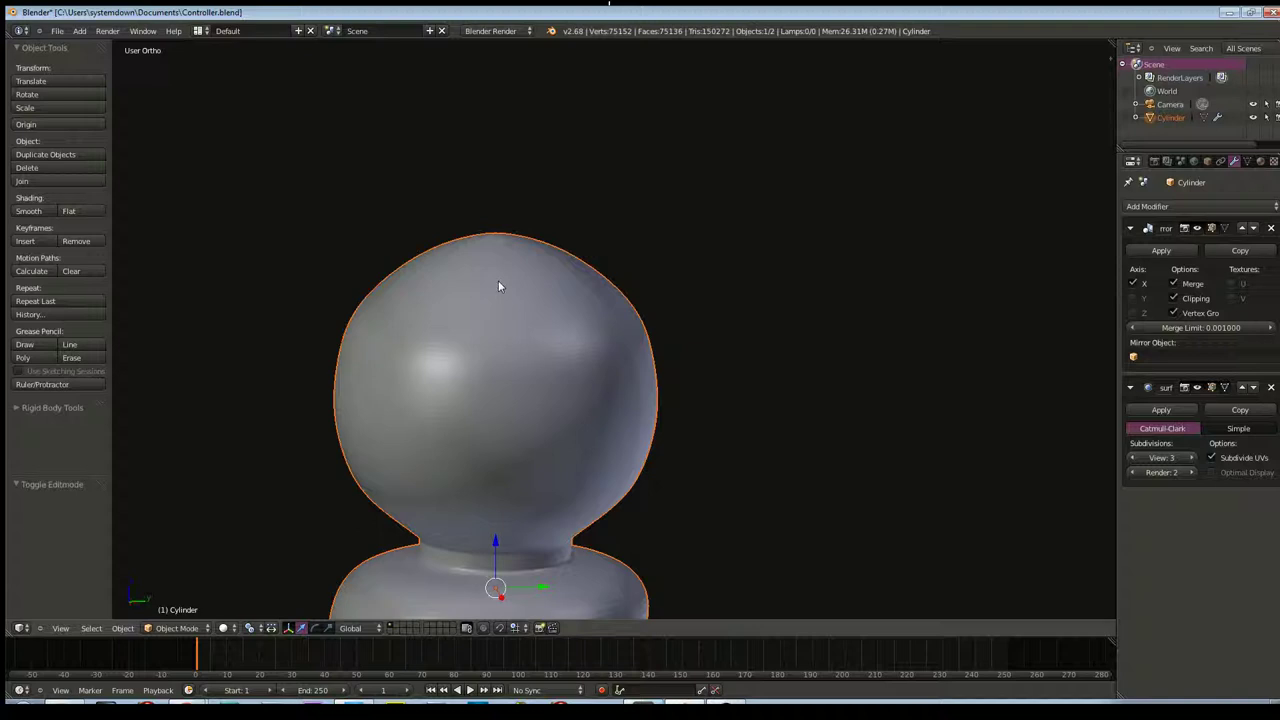
# Set the Subdivision Surface viewport level to 0 and re-enter Edit Mode in right view
pyautogui.click(1133, 458)
pyautogui.click(1133, 458)
pyautogui.click(1133, 458)
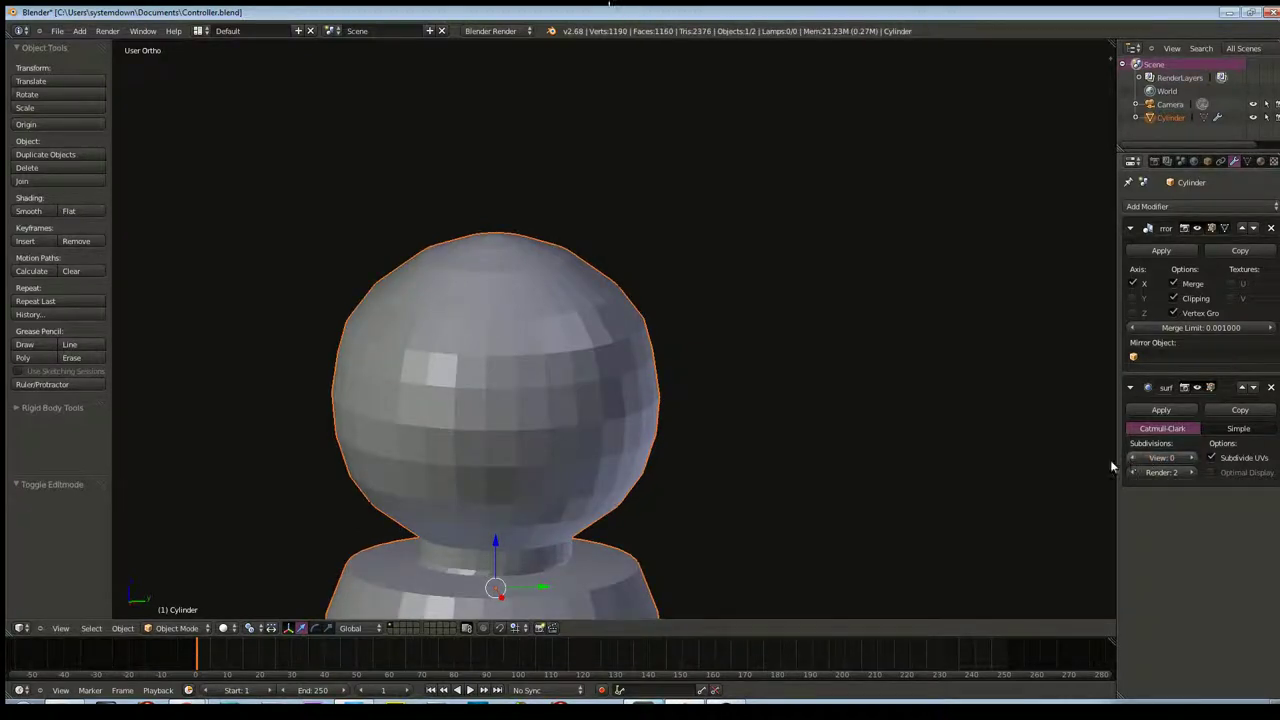
pyautogui.press('Tab')
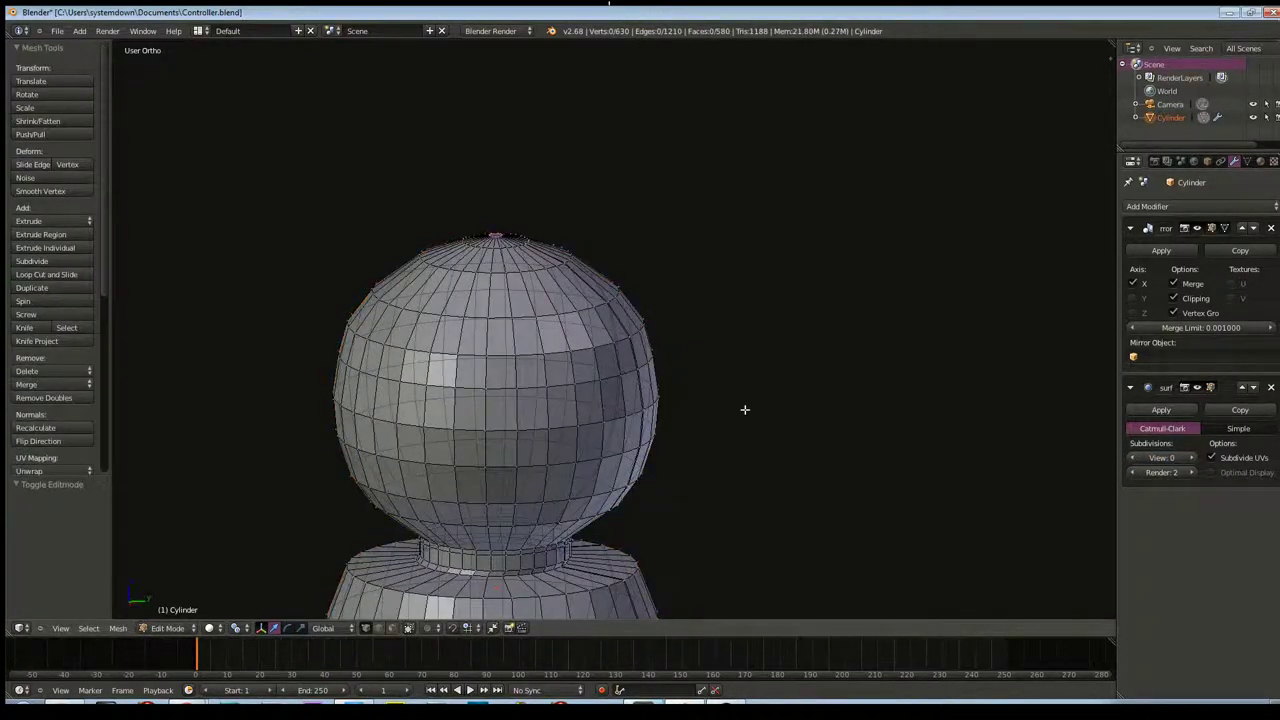
pyautogui.press('KP_3')
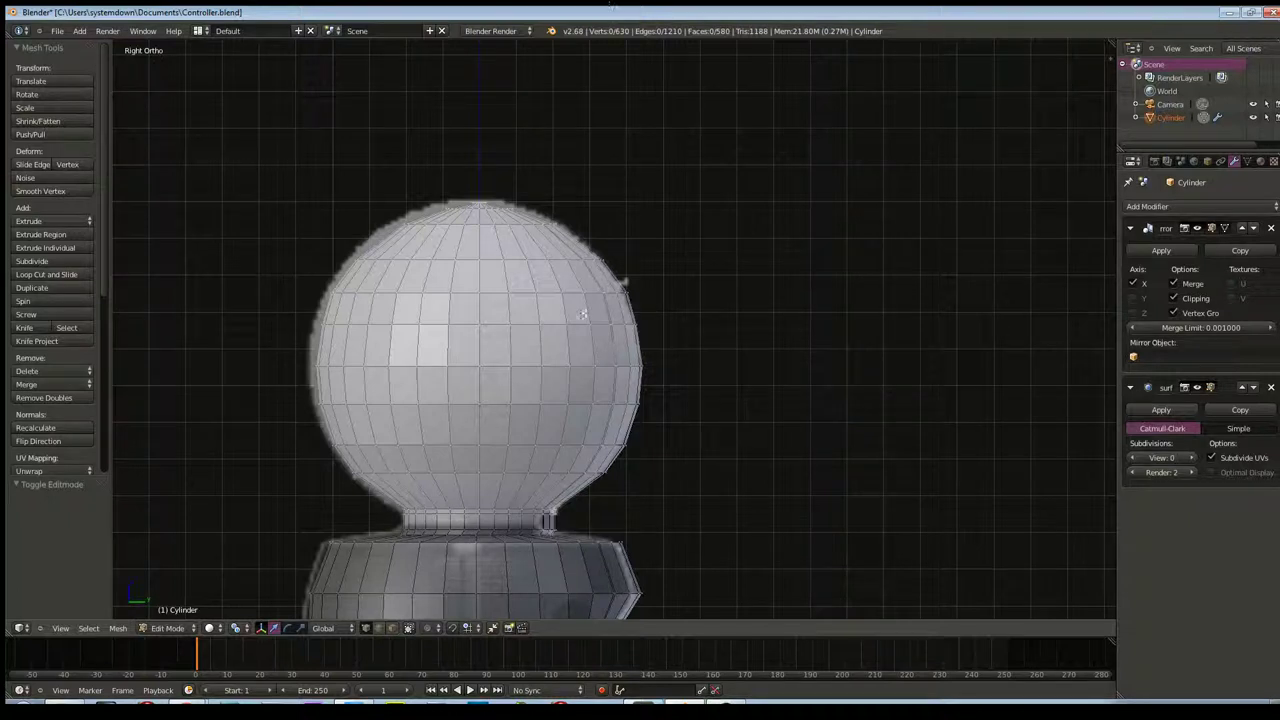
pyautogui.moveTo(583, 315)
pyautogui.mouseDown(button='middle')
pyautogui.moveTo(593, 348)
pyautogui.moveTo(602, 313)
pyautogui.mouseUp(button='middle')
pyautogui.press('KP_3')
# Box-select an upper sphere edge loop and scale it down slightly
pyautogui.press('b')
pyautogui.moveTo(304, 276); pyautogui.dragTo(650, 307)
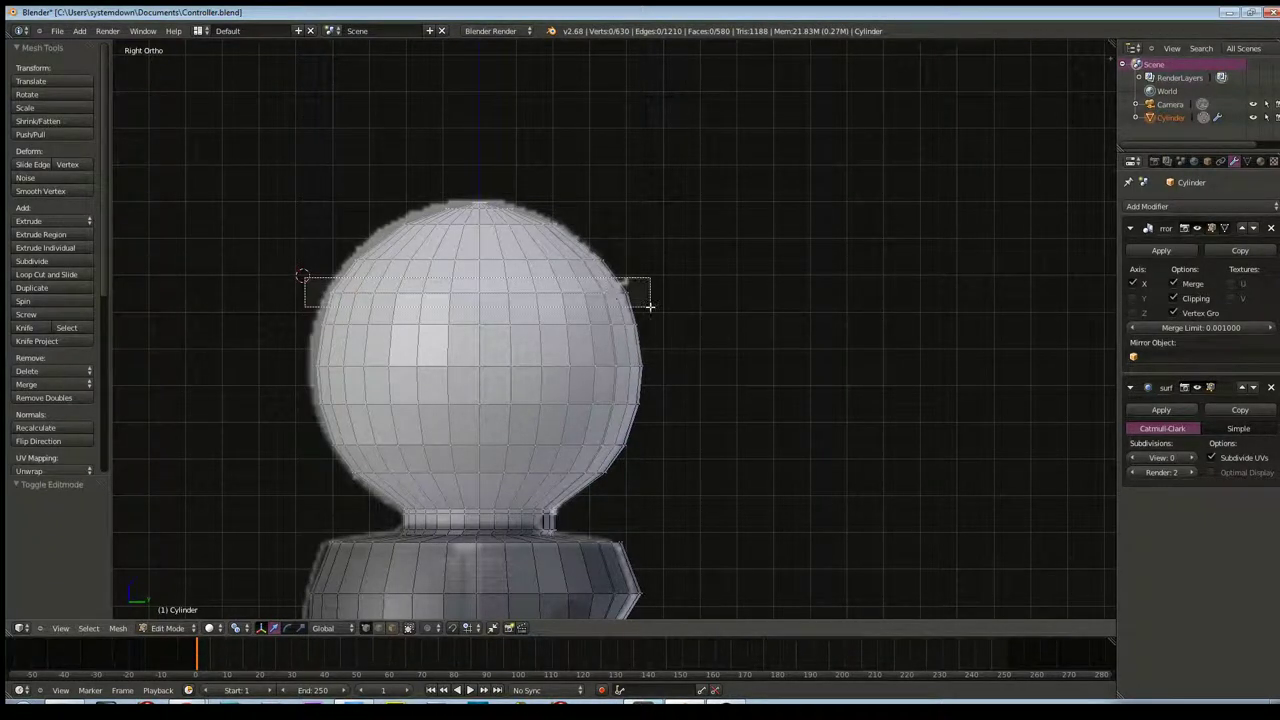
pyautogui.moveTo(666, 283); pyautogui.dragTo(677, 351, button='middle')
pyautogui.press('s')
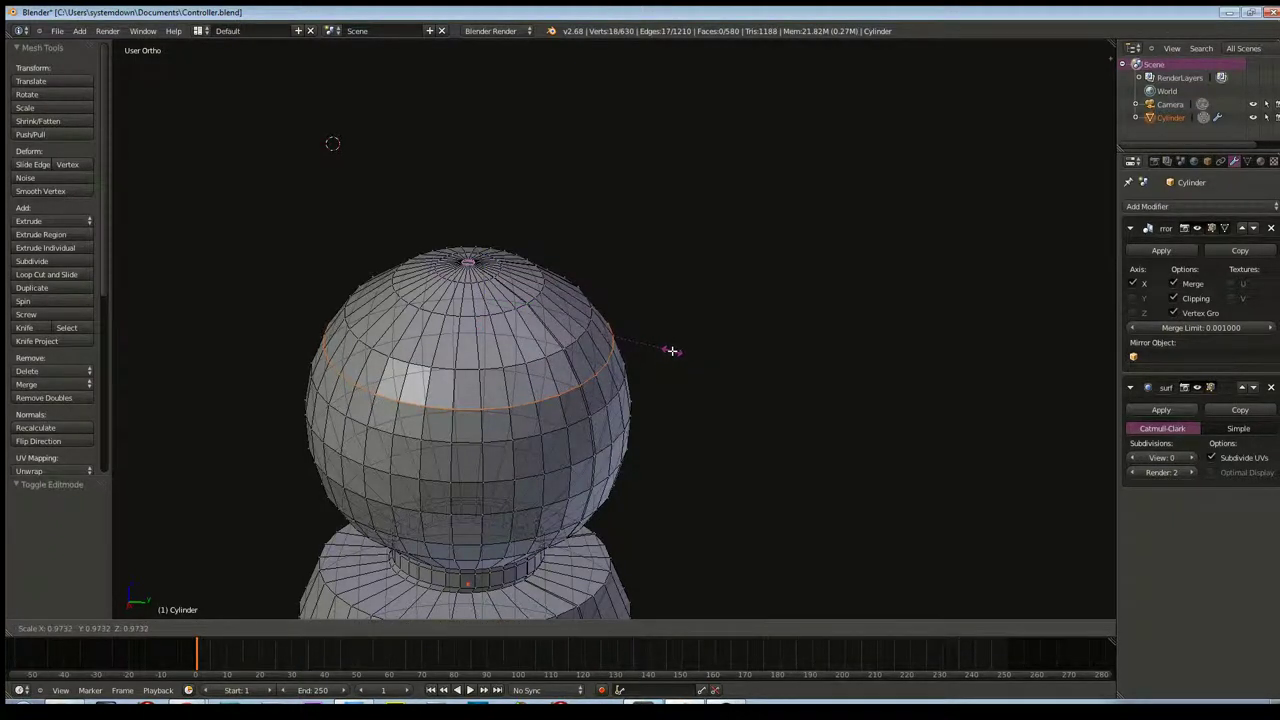
pyautogui.click(672, 350)
pyautogui.moveTo(672, 351)
pyautogui.mouseDown(button='middle')
pyautogui.moveTo(578, 408)
pyautogui.moveTo(259, 366)
pyautogui.moveTo(266, 340)
pyautogui.moveTo(260, 354)
pyautogui.moveTo(349, 421)
pyautogui.mouseUp(button='middle')
# Preview the smoothed shape at higher viewport subdivision, then drop it to 0 in Edit Mode
pyautogui.press('Tab')
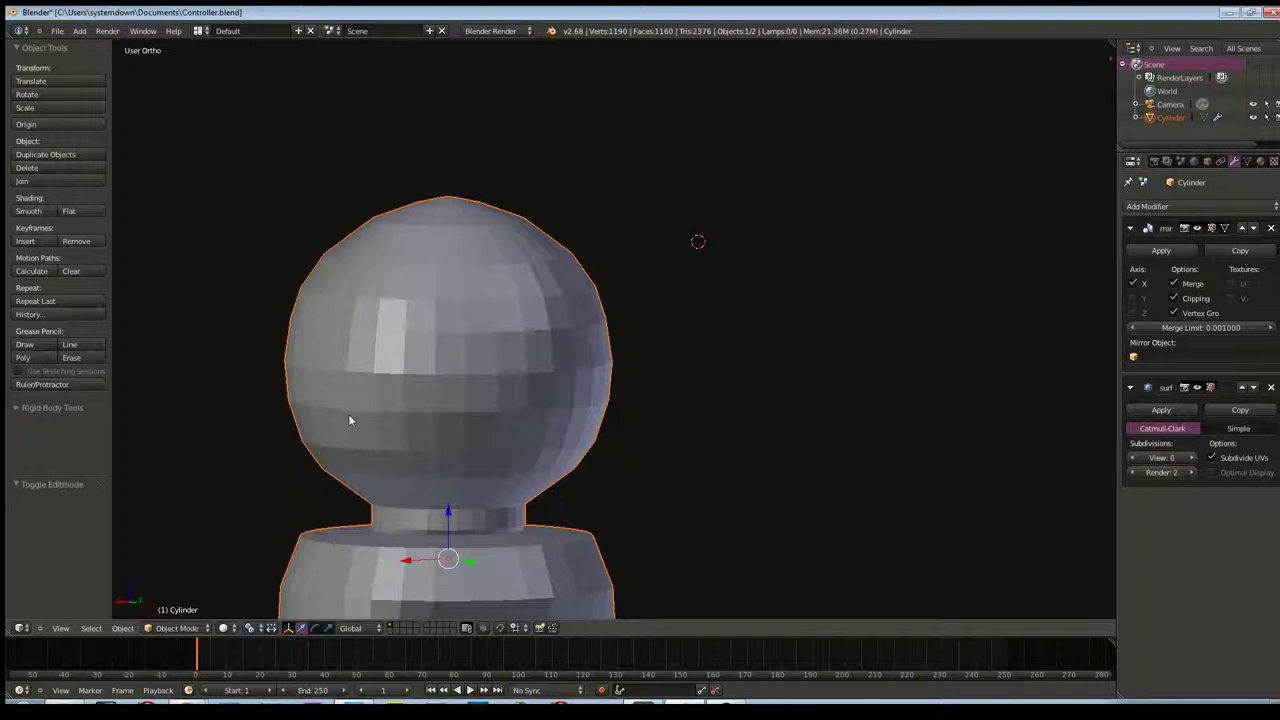
pyautogui.click(1191, 459)
pyautogui.click(1191, 459)
pyautogui.moveTo(825, 433)
pyautogui.mouseDown(button='middle')
pyautogui.moveTo(823, 456)
pyautogui.moveTo(840, 429)
pyautogui.moveTo(827, 444)
pyautogui.mouseUp(button='middle')
pyautogui.click(1135, 458)
pyautogui.click(1135, 458)
pyautogui.press('Tab')
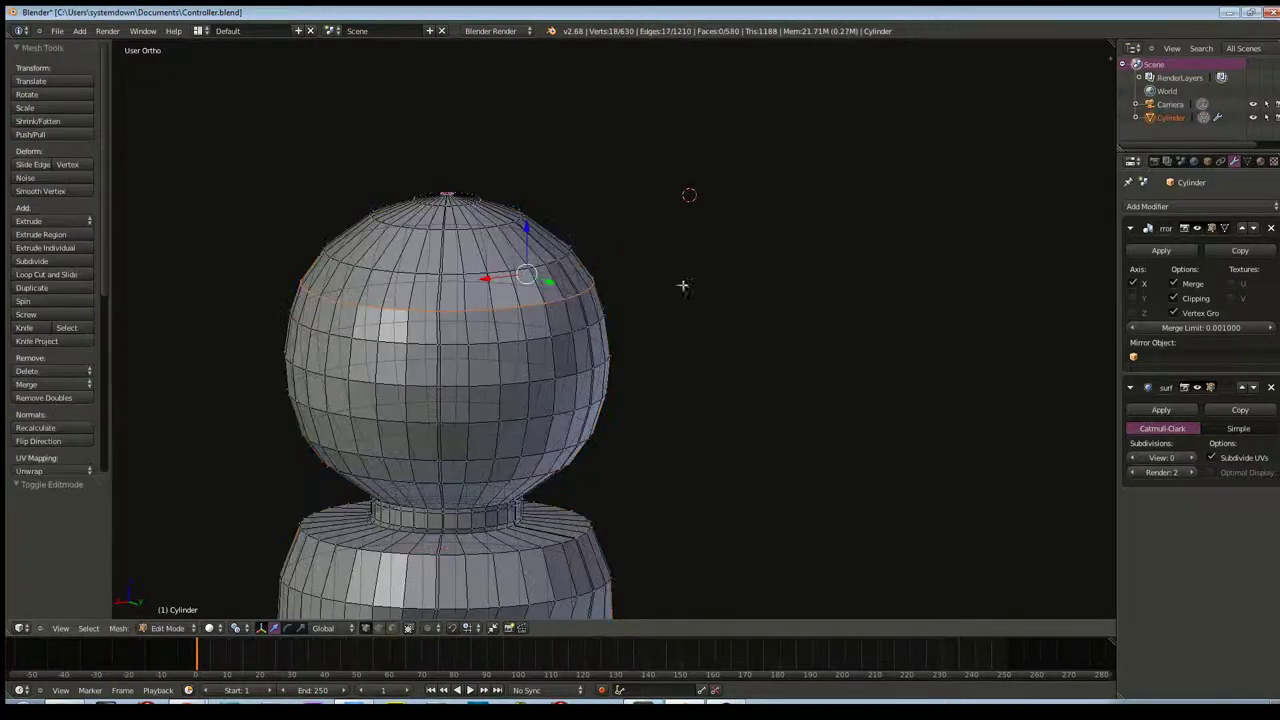
# Raise the sphere's top vertex ring by 0.01 along Z and scale it to 1.083
pyautogui.moveTo(603, 143); pyautogui.dragTo(523, 251, button='middle')
pyautogui.scroll(2, 524, 257)
pyautogui.press('KP_3')
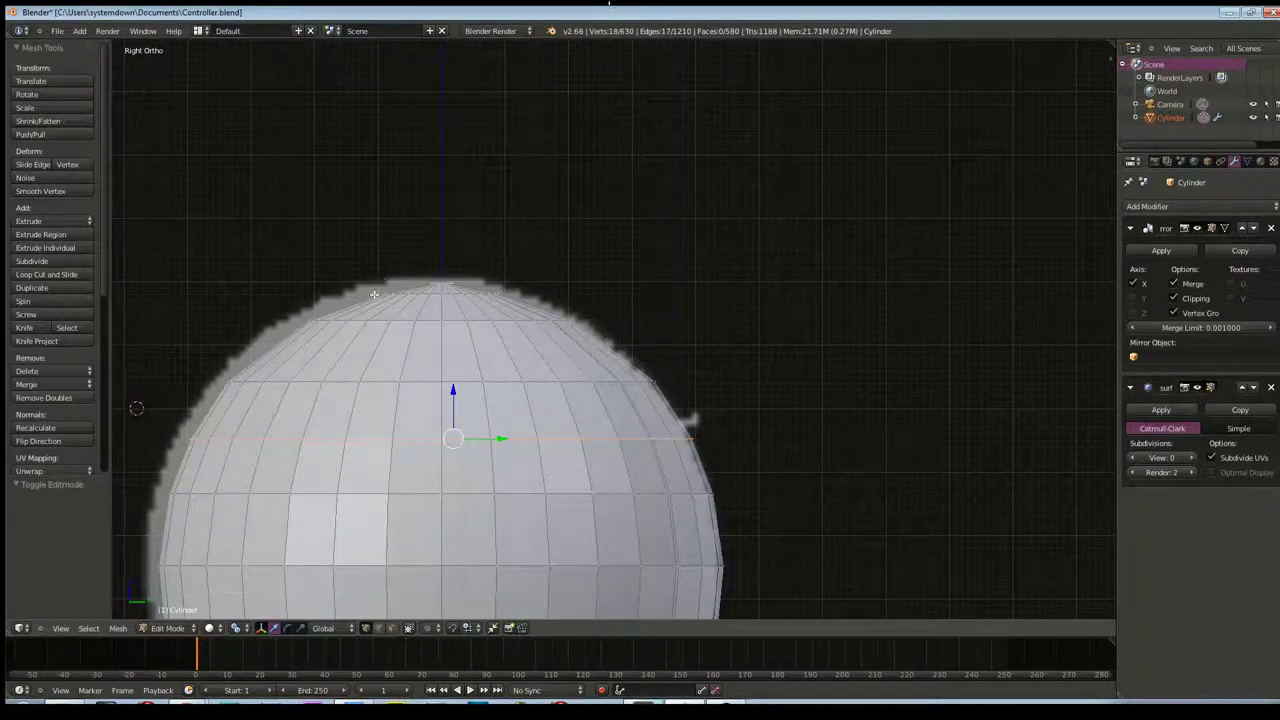
pyautogui.press('a')
pyautogui.press('b')
pyautogui.moveTo(373, 290); pyautogui.dragTo(537, 305)
pyautogui.press('s')
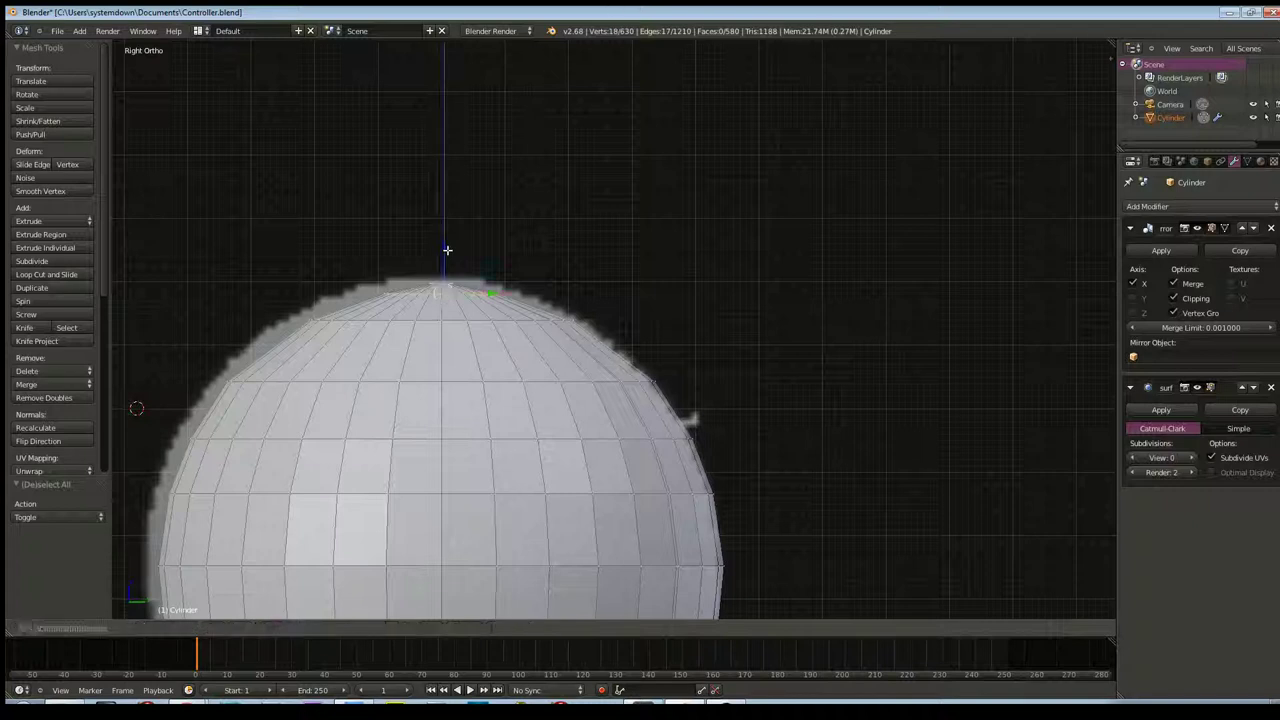
pyautogui.press('Return')
pyautogui.press('s')
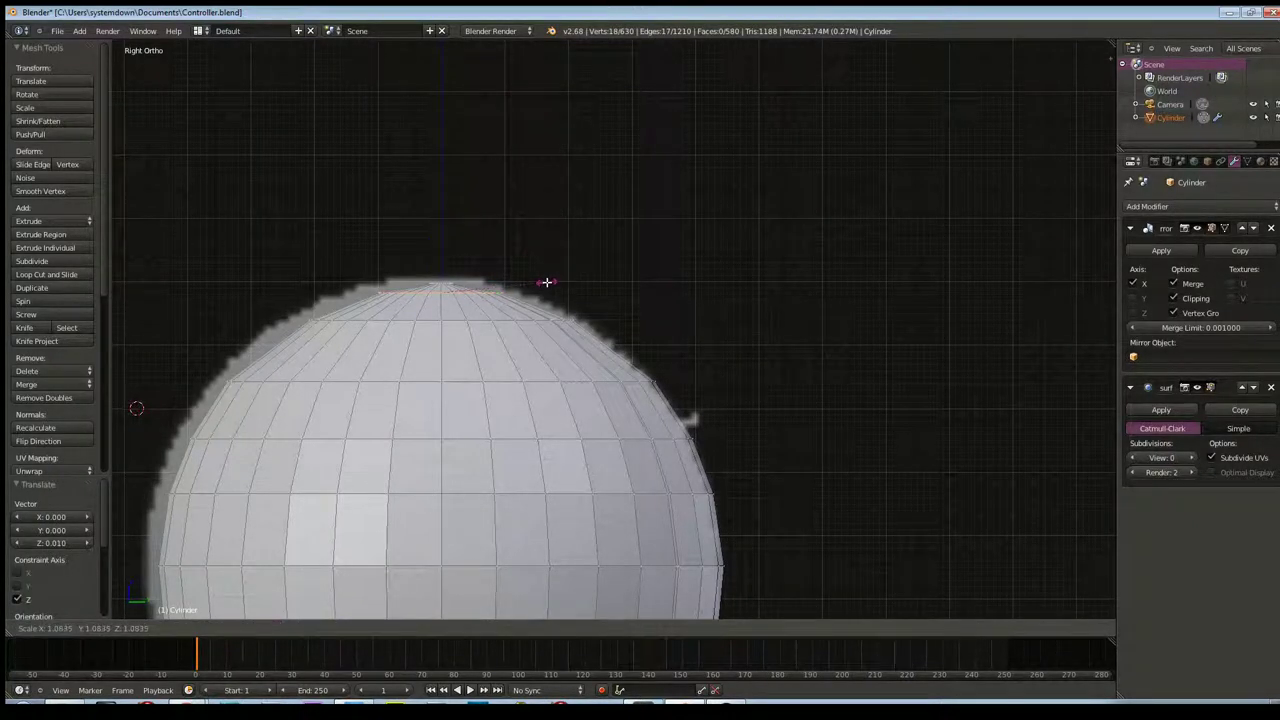
pyautogui.click(546, 282)
pyautogui.moveTo(546, 282)
pyautogui.mouseDown(button='middle')
pyautogui.moveTo(543, 394)
pyautogui.moveTo(552, 297)
pyautogui.mouseUp(button='middle')
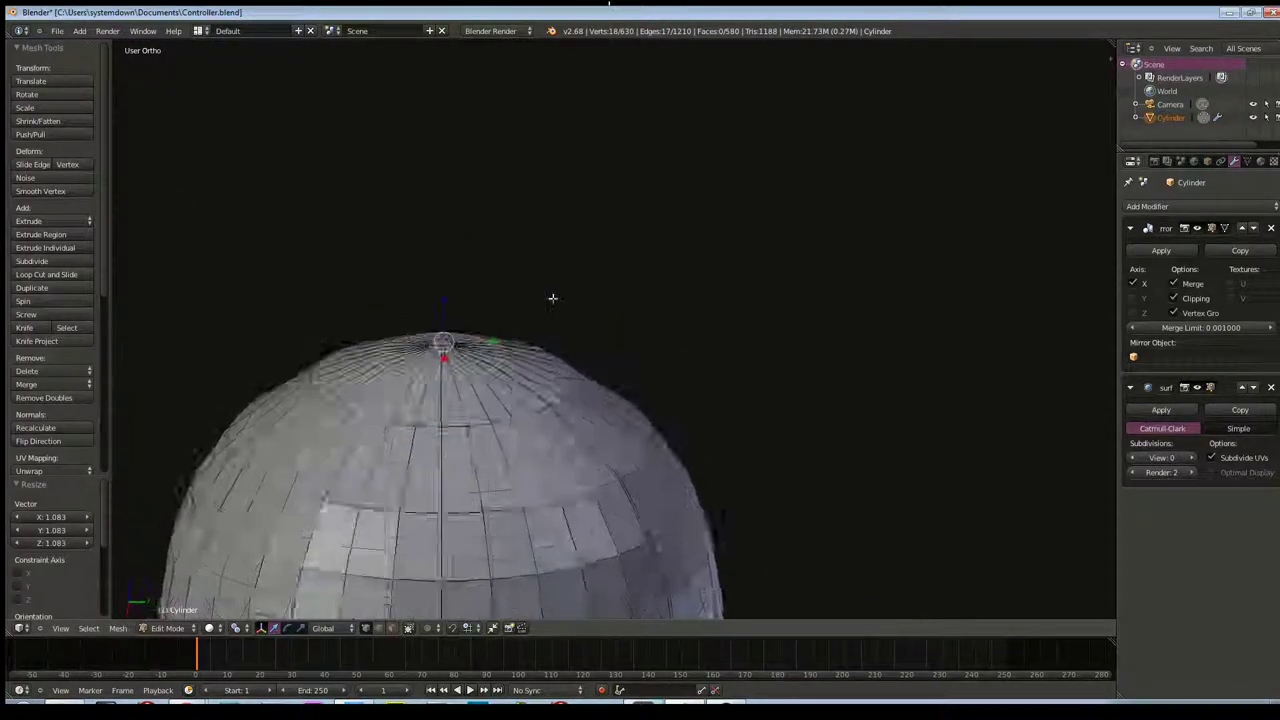
# Deselect all, recentre the sphere, and return to Object Mode
pyautogui.press('a')
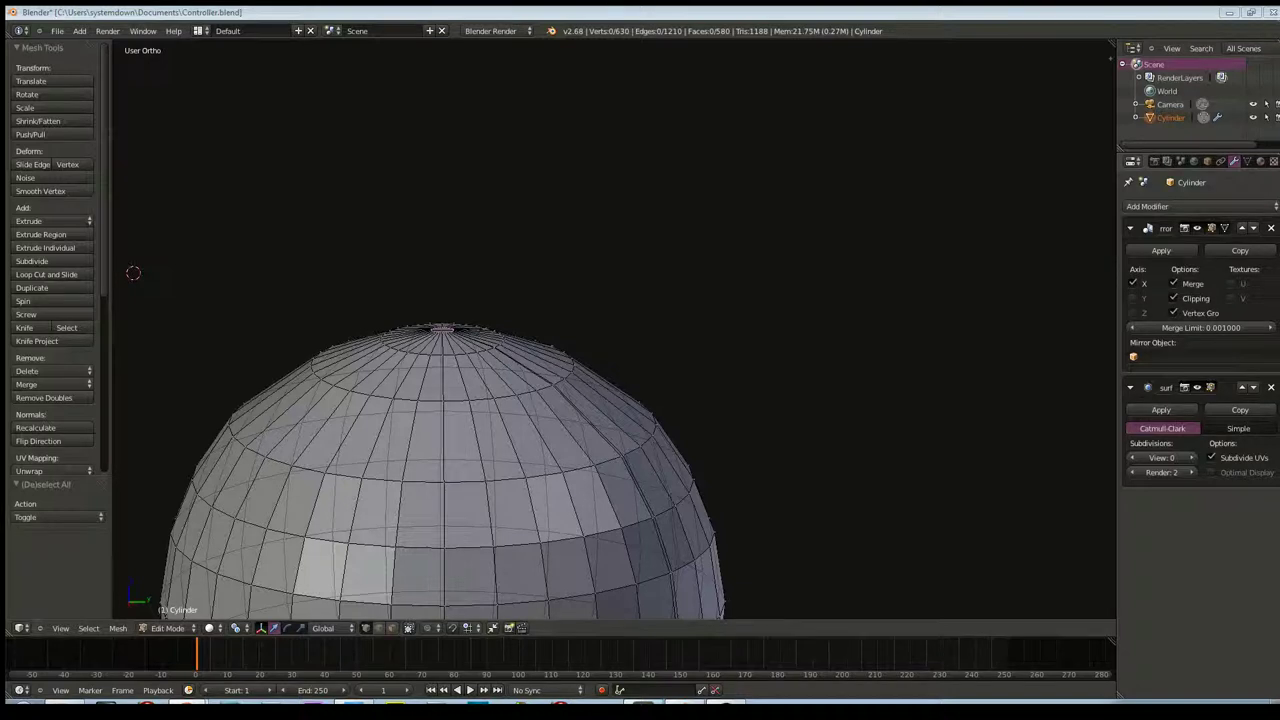
pyautogui.scroll(-5, 780, 422)
pyautogui.moveTo(774, 435)
pyautogui.keyDown('shift'); pyautogui.mouseDown(button='middle')
pyautogui.moveTo(783, 289)
pyautogui.moveTo(743, 320)
pyautogui.mouseUp(button='middle'); pyautogui.keyUp('shift')
pyautogui.scroll(4, 743, 320)
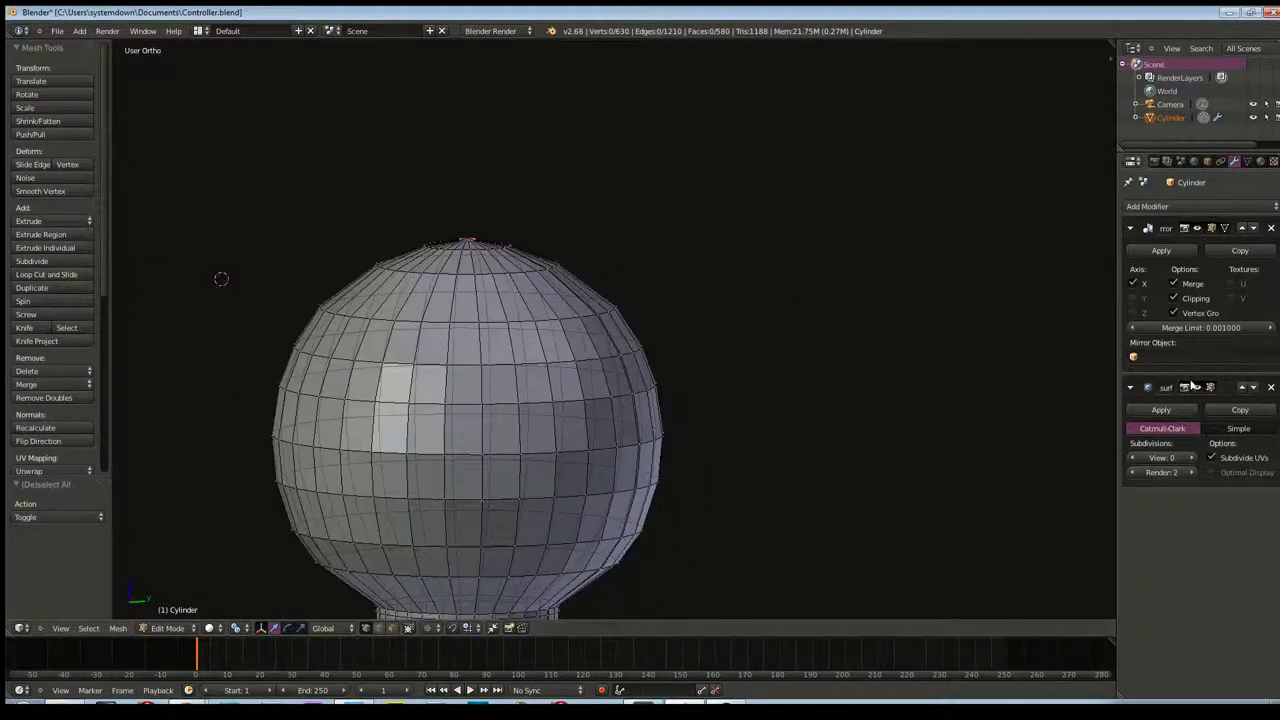
pyautogui.press('Tab')
# Raise Subdivision Surface viewport level to 4, lower it to 2, then re-enter Edit Mode
pyautogui.click(1191, 457)
pyautogui.click(1191, 457)
pyautogui.click(1191, 457)
pyautogui.click(1191, 457)
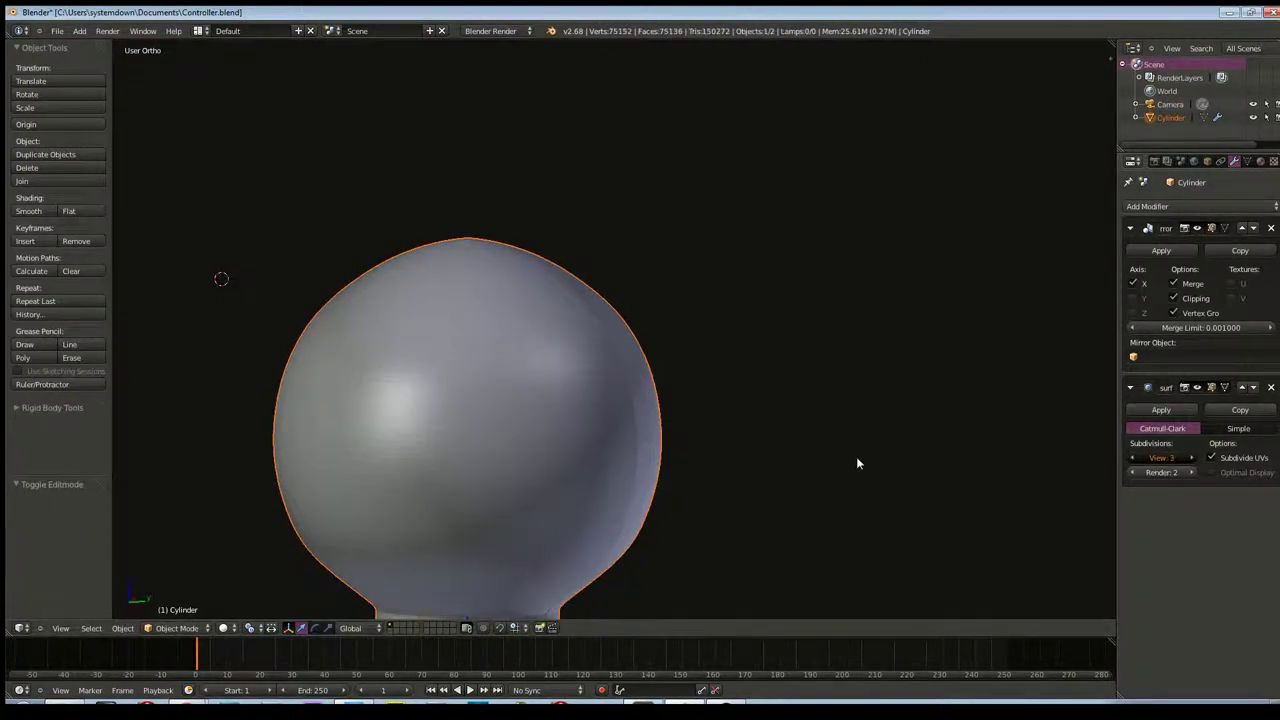
pyautogui.scroll(-5, 848, 470)
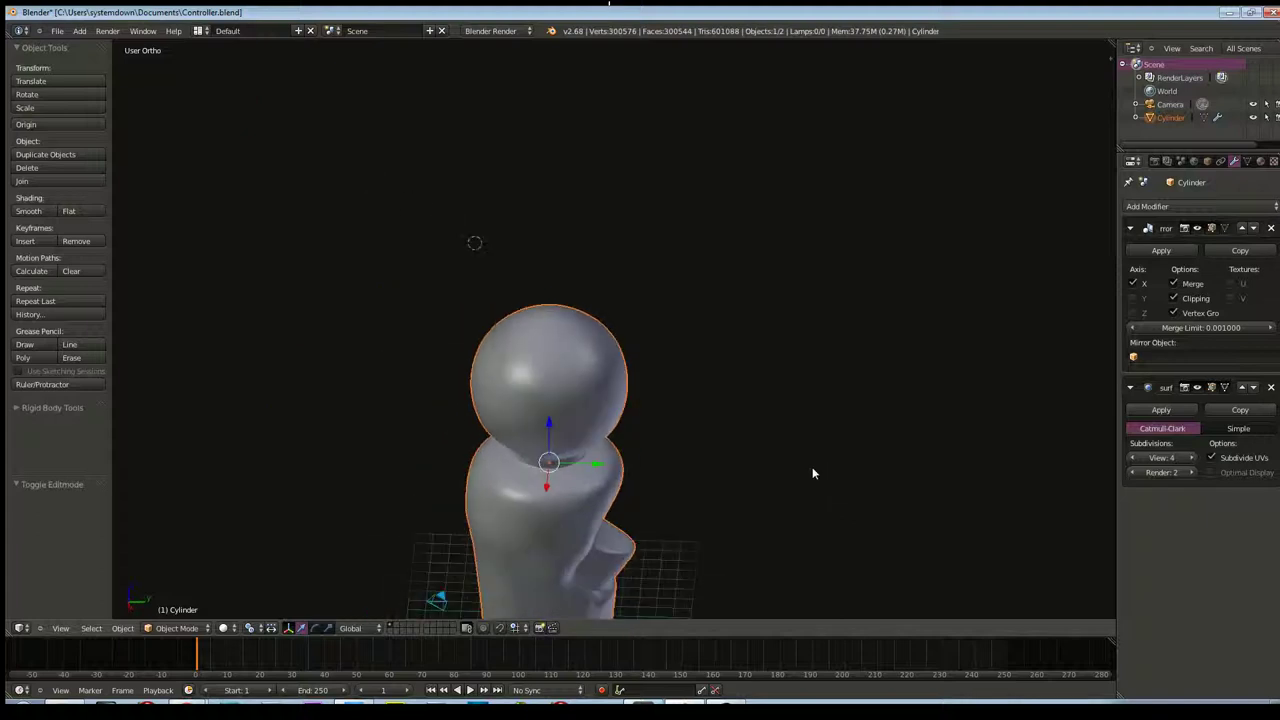
pyautogui.moveTo(863, 395)
pyautogui.mouseDown(button='middle')
pyautogui.moveTo(794, 428)
pyautogui.moveTo(697, 403)
pyautogui.moveTo(740, 415)
pyautogui.mouseUp(button='middle')
pyautogui.click(1132, 458)
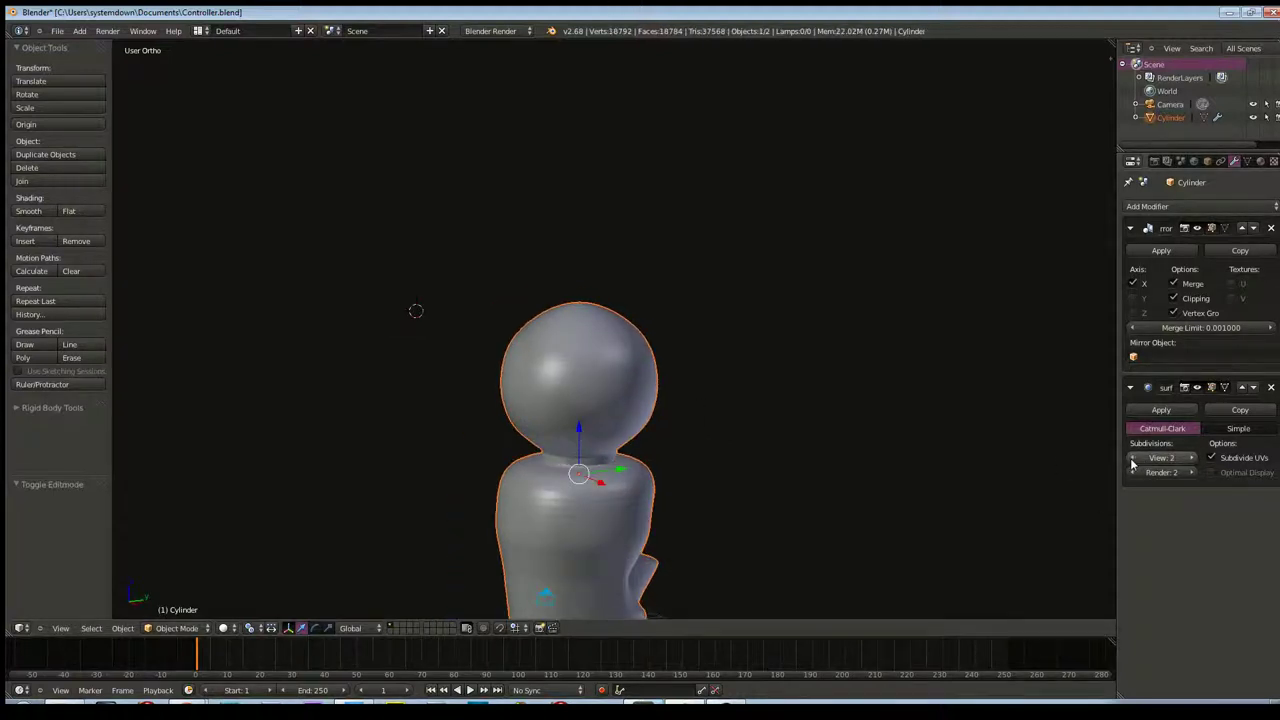
pyautogui.press('Tab')
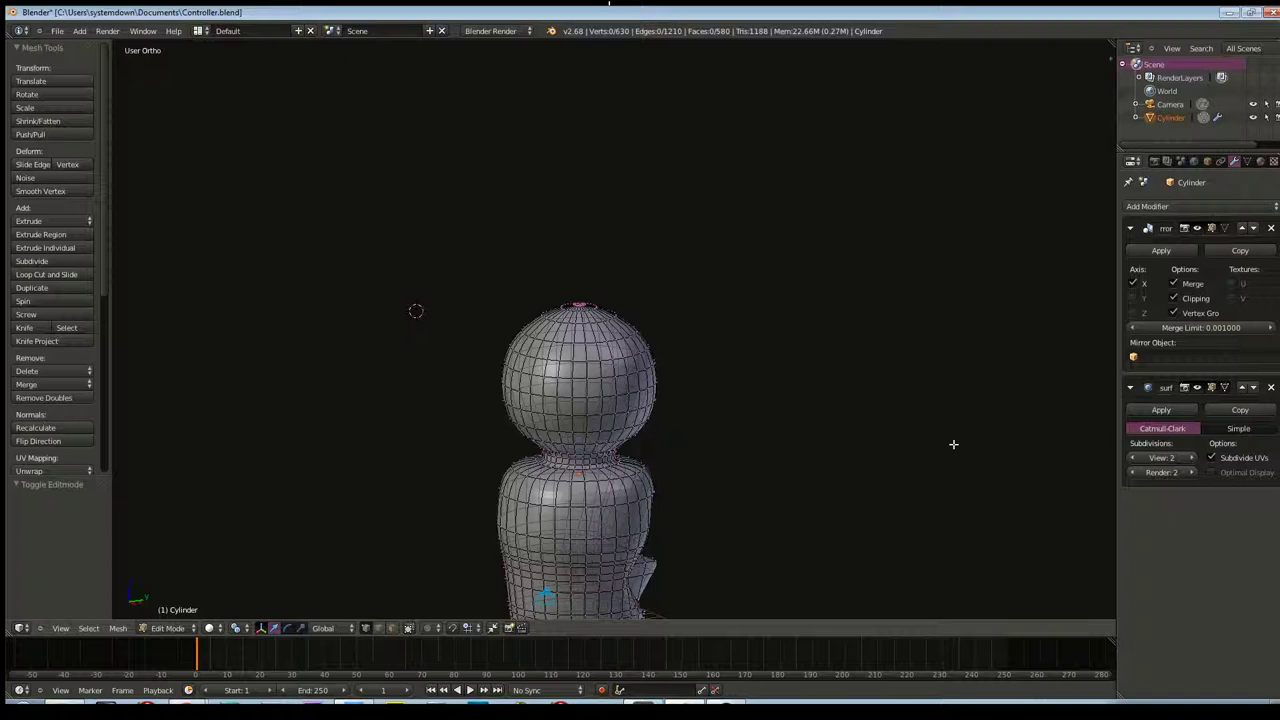
# In right view, box-select a loop on the lower sphere and shrink it slightly
pyautogui.scroll(3, 806, 413)
pyautogui.press('KP_3')
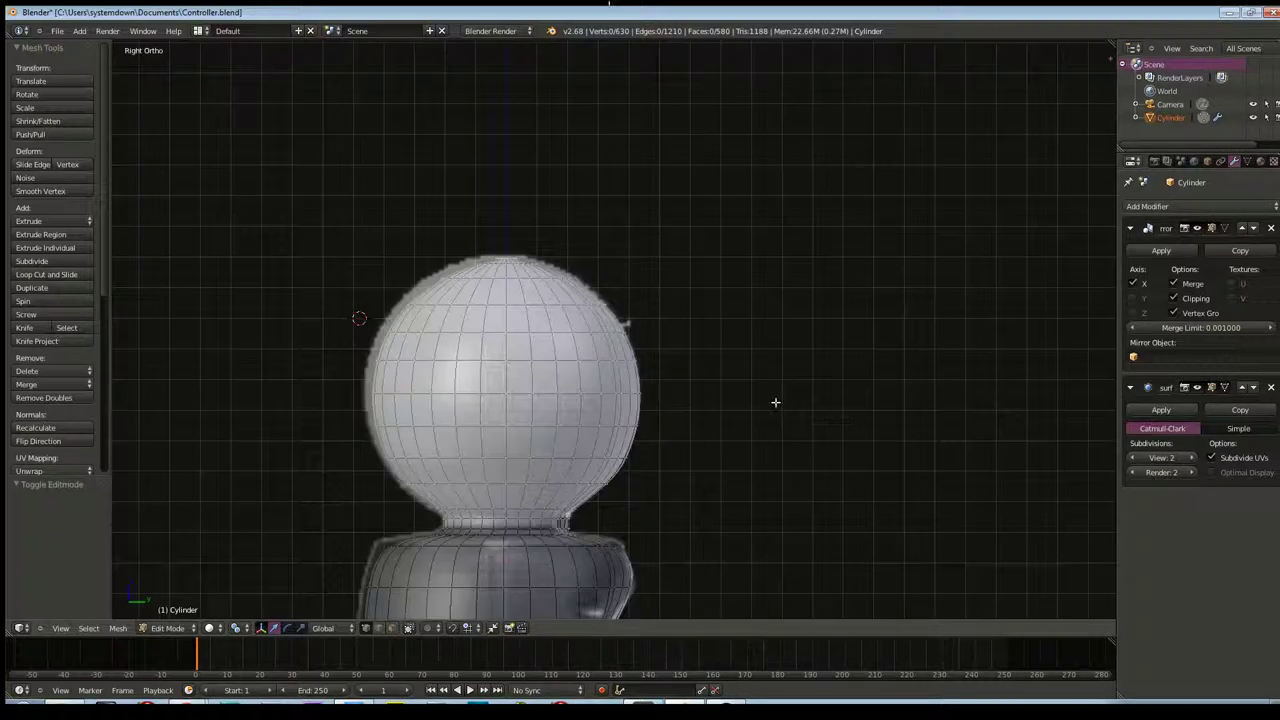
pyautogui.scroll(2, 650, 282)
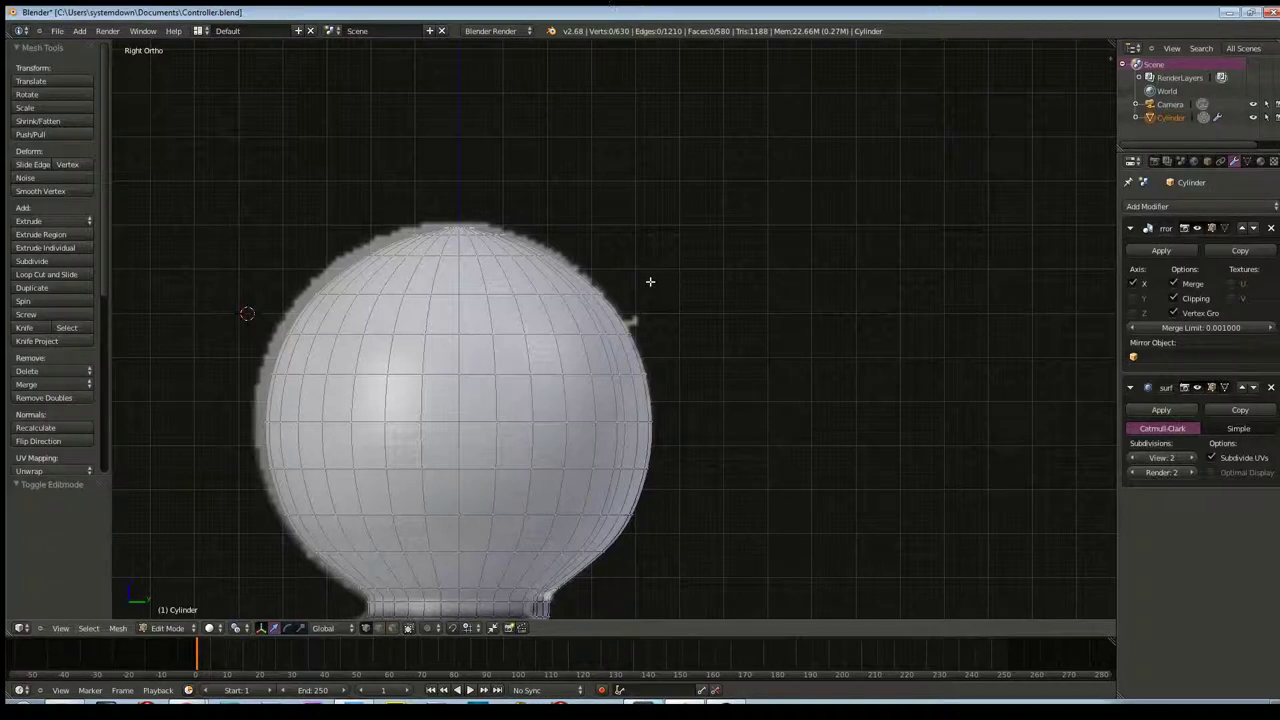
pyautogui.press('a')
pyautogui.press('a')
pyautogui.press('b')
pyautogui.moveTo(252, 500)
pyautogui.mouseDown()
pyautogui.moveTo(601, 536)
pyautogui.moveTo(736, 530)
pyautogui.mouseUp()
pyautogui.press('s')
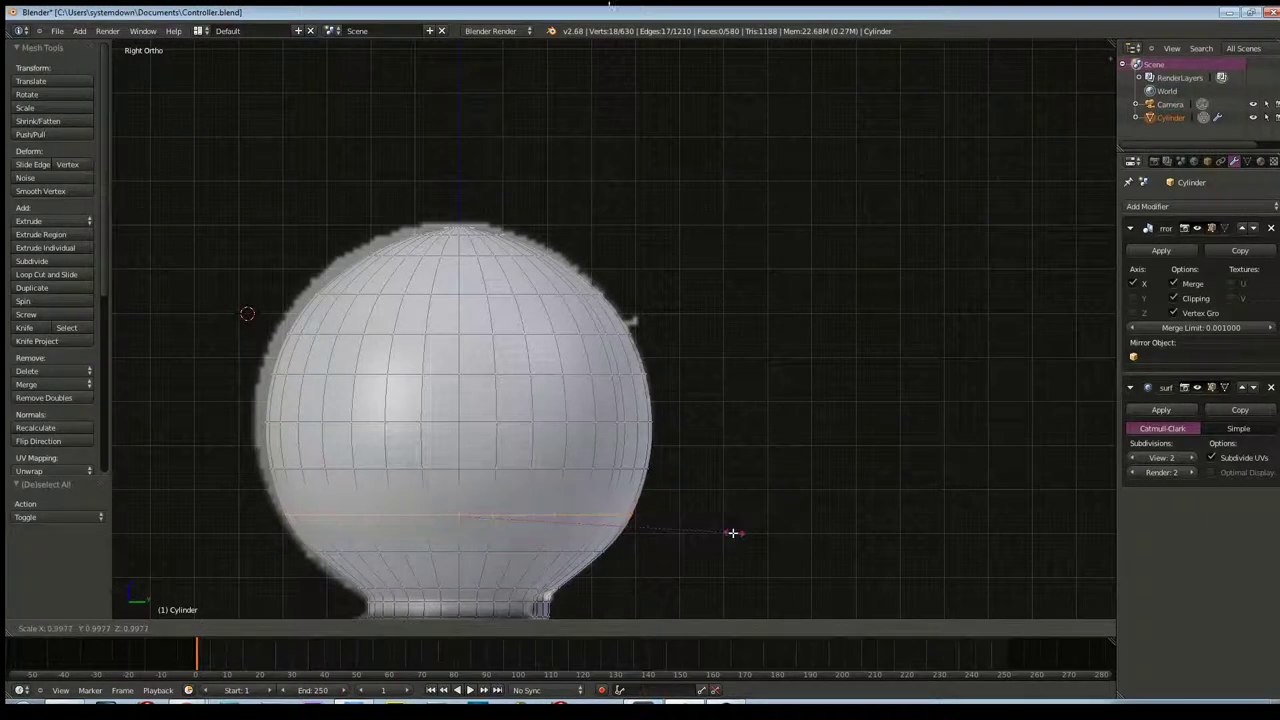
pyautogui.click(730, 533)
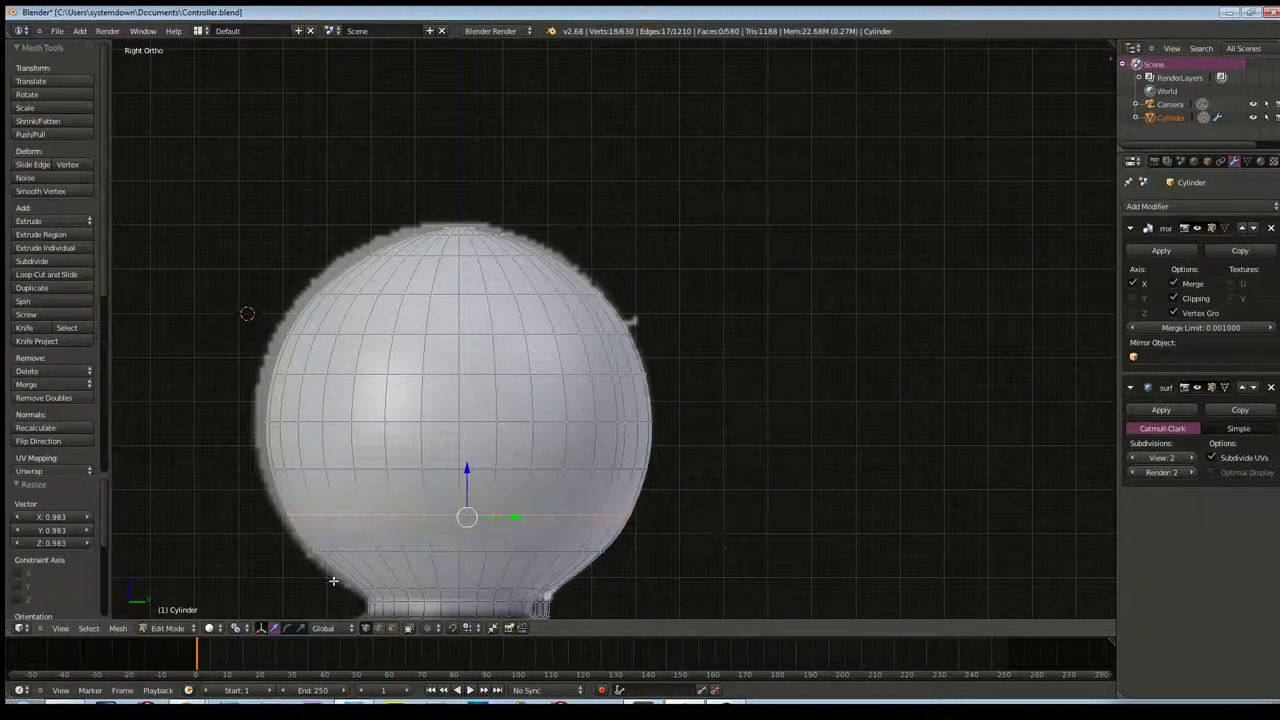
# Scale the lowest sphere edge loop to 0.968 and nudge it down toward the neck
pyautogui.press('a')
pyautogui.press('b')
pyautogui.moveTo(290, 540); pyautogui.dragTo(675, 575)
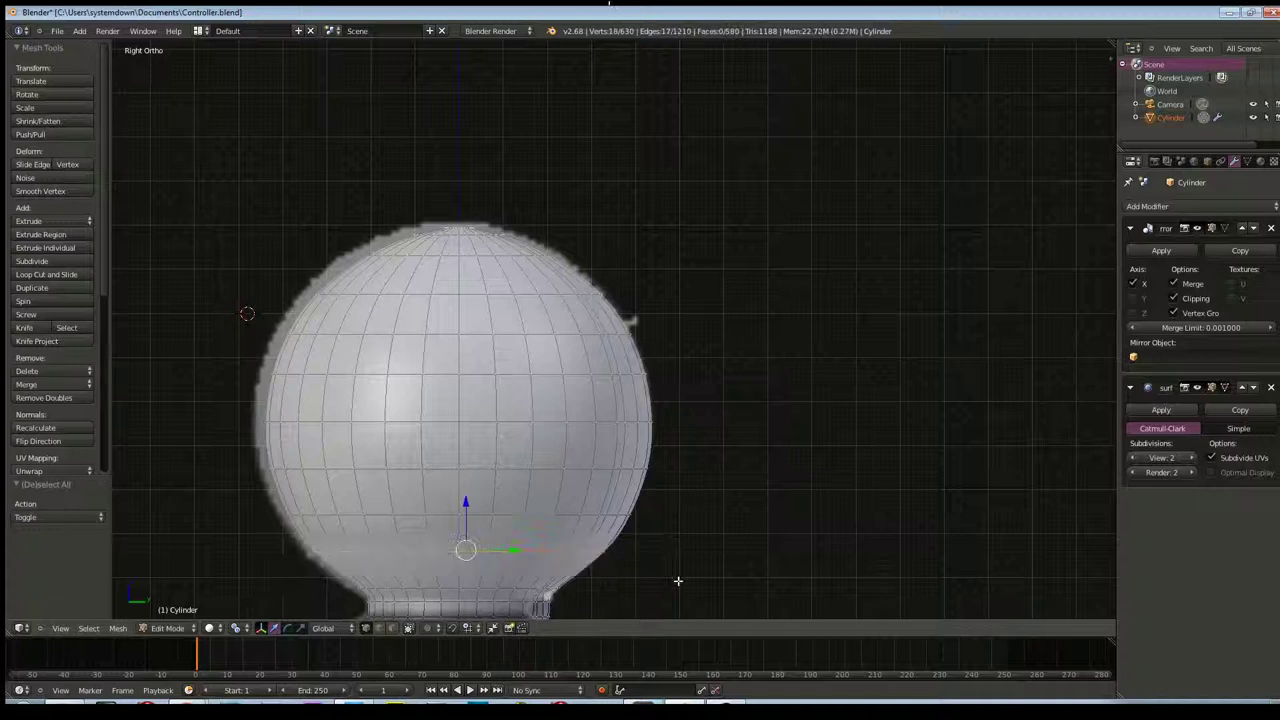
pyautogui.press('s')
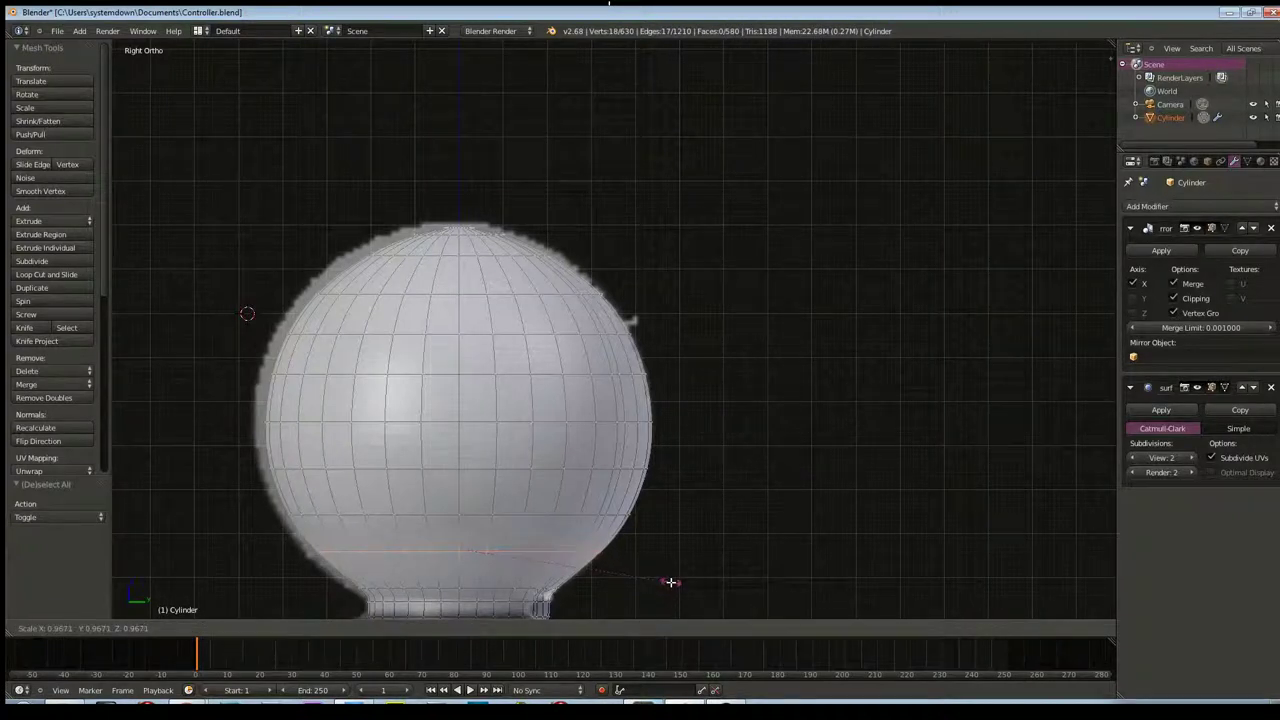
pyautogui.click(670, 583)
pyautogui.moveTo(465, 505); pyautogui.dragTo(465, 507)
pyautogui.press('a')
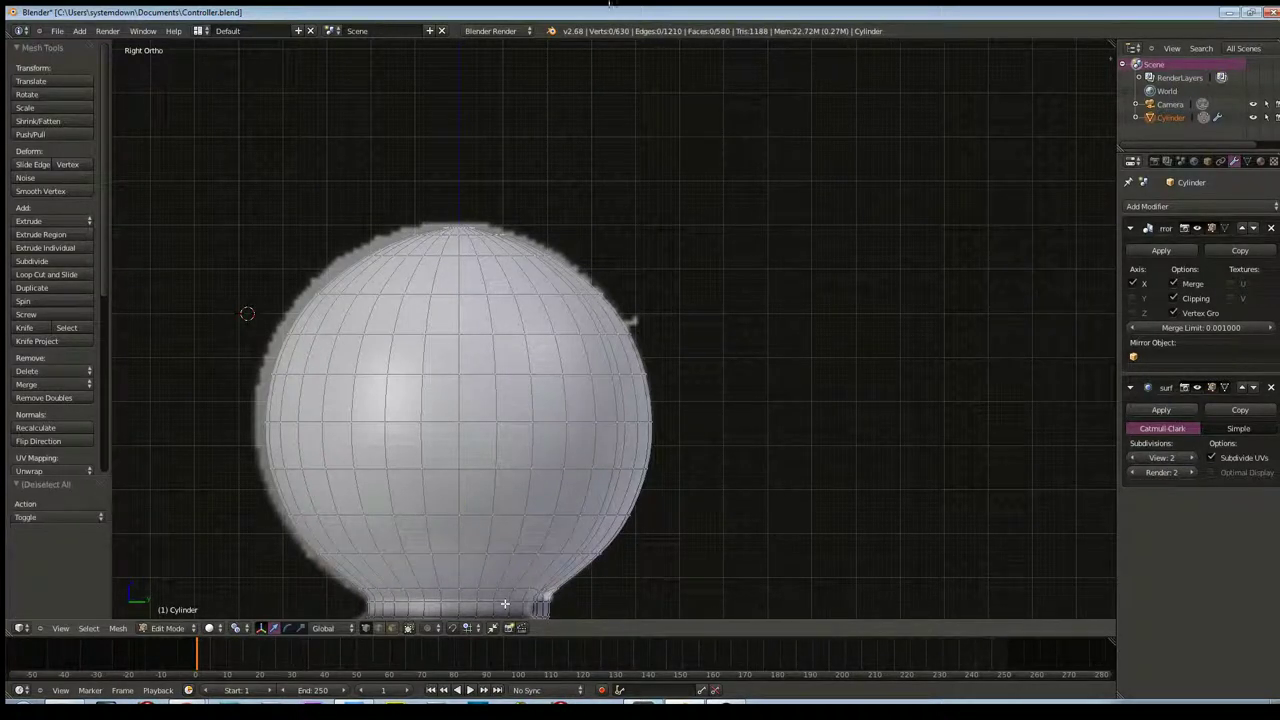
pyautogui.moveTo(486, 563); pyautogui.dragTo(480, 494, button='middle')
pyautogui.scroll(2, 451, 486)
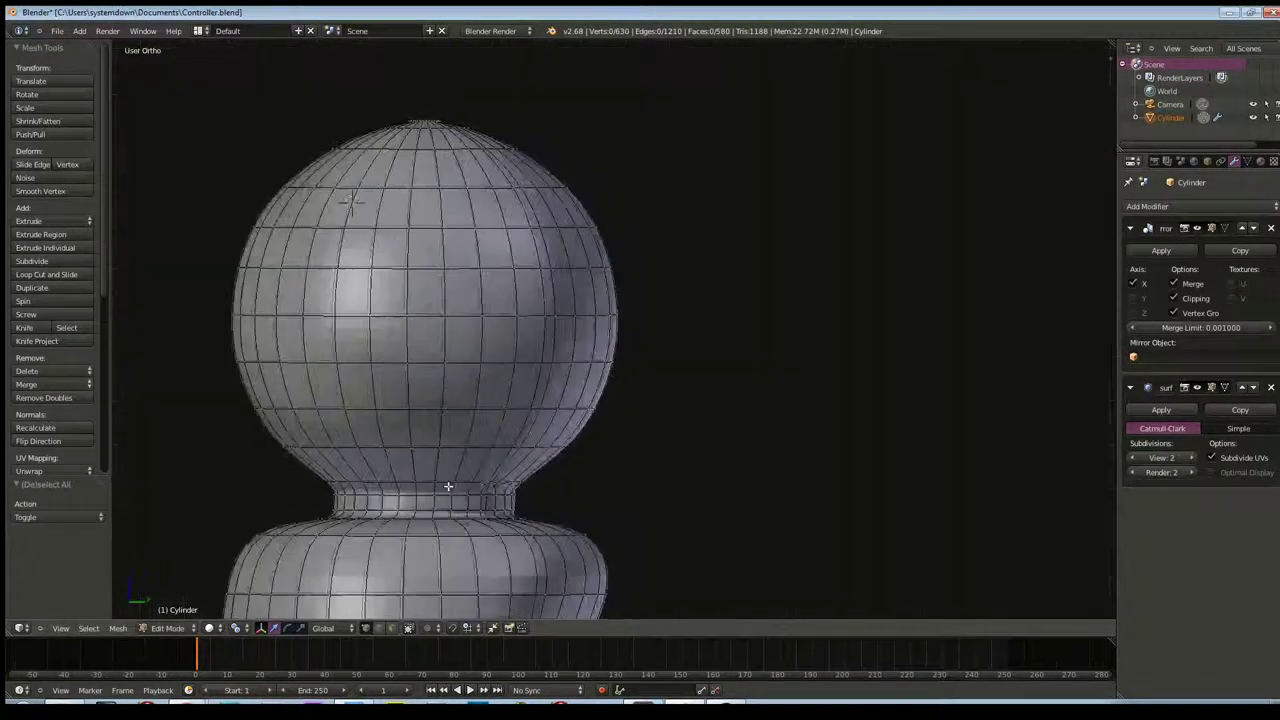
# Zoom in on the neck, try moving the spike vertex, then cancel the move
pyautogui.scroll(1, 411, 484)
pyautogui.scroll(3, 411, 520)
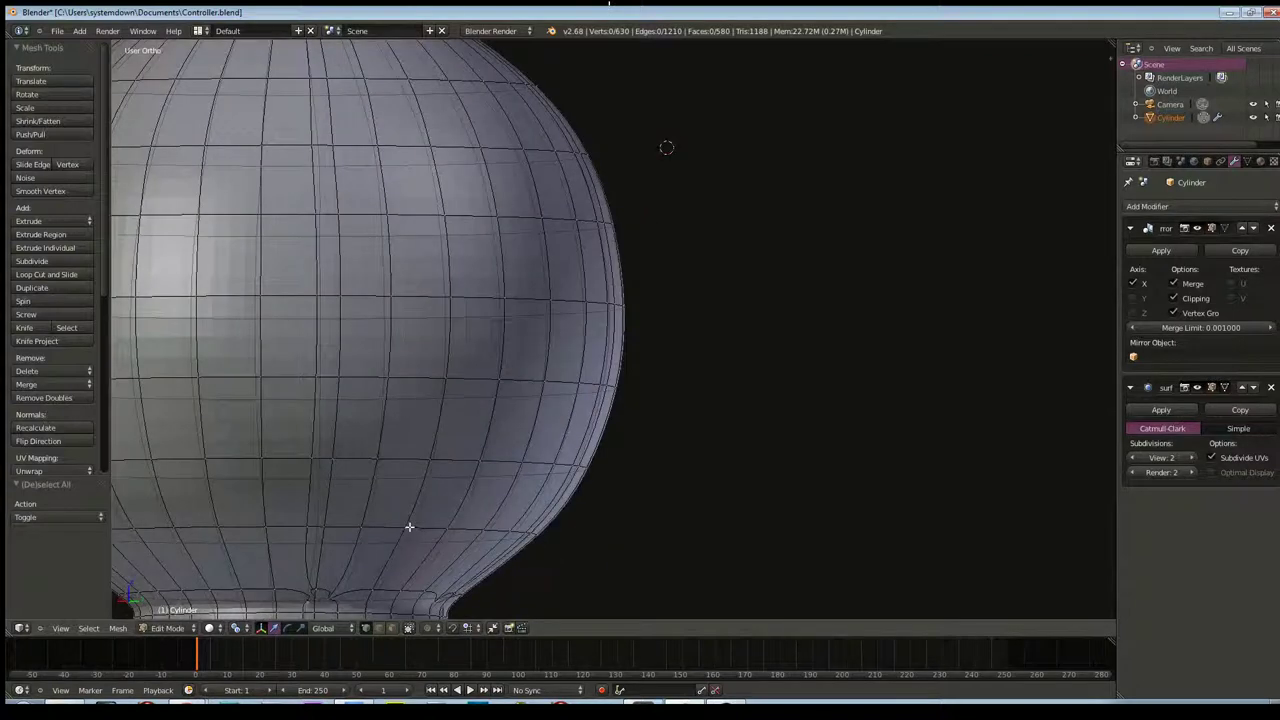
pyautogui.keyDown('shift'); pyautogui.moveTo(409, 527); pyautogui.dragTo(671, 371, button='middle'); pyautogui.keyUp('shift')
pyautogui.scroll(1, 552, 486)
pyautogui.moveTo(552, 486)
pyautogui.keyDown('shift'); pyautogui.mouseDown(button='middle')
pyautogui.moveTo(552, 534)
pyautogui.moveTo(545, 432)
pyautogui.mouseUp(button='middle'); pyautogui.keyUp('shift')
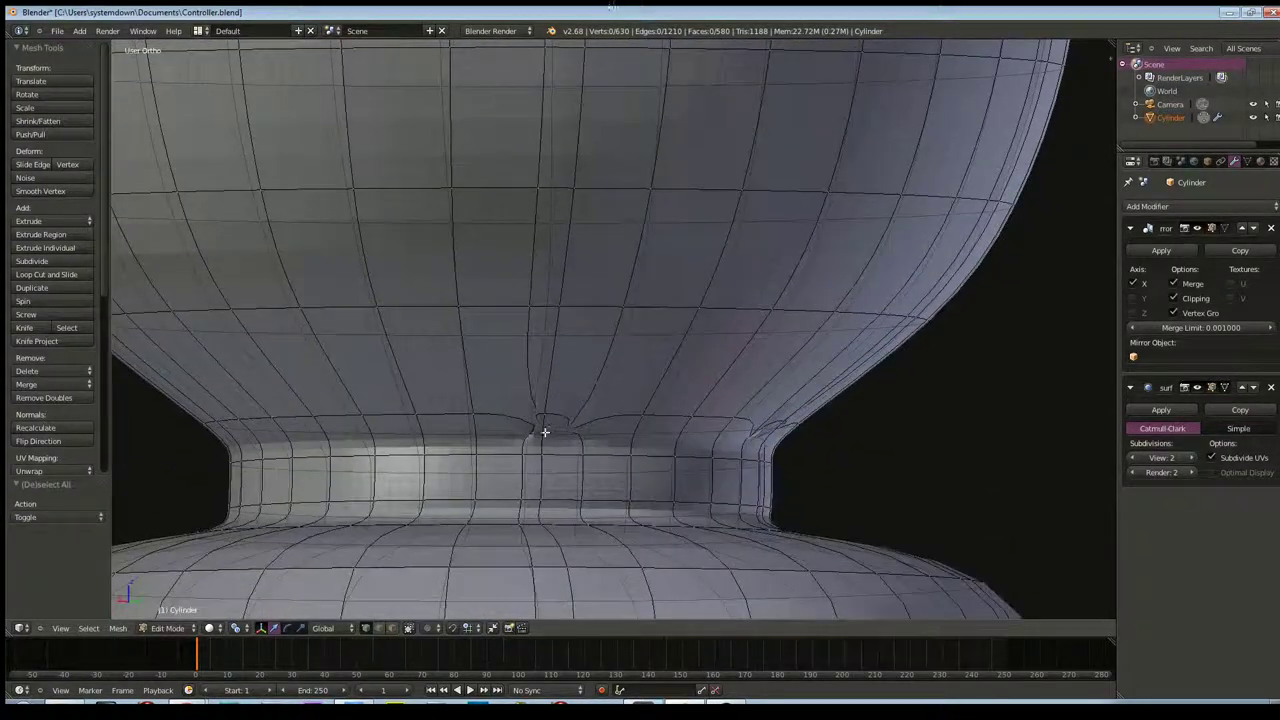
pyautogui.scroll(3, 550, 450)
pyautogui.moveTo(477, 571)
pyautogui.mouseDown(button='middle')
pyautogui.moveTo(508, 551)
pyautogui.moveTo(525, 558)
pyautogui.moveTo(446, 543)
pyautogui.moveTo(423, 523)
pyautogui.moveTo(337, 534)
pyautogui.moveTo(329, 563)
pyautogui.moveTo(349, 543)
pyautogui.moveTo(405, 540)
pyautogui.moveTo(415, 450)
pyautogui.moveTo(417, 474)
pyautogui.mouseUp(button='middle')
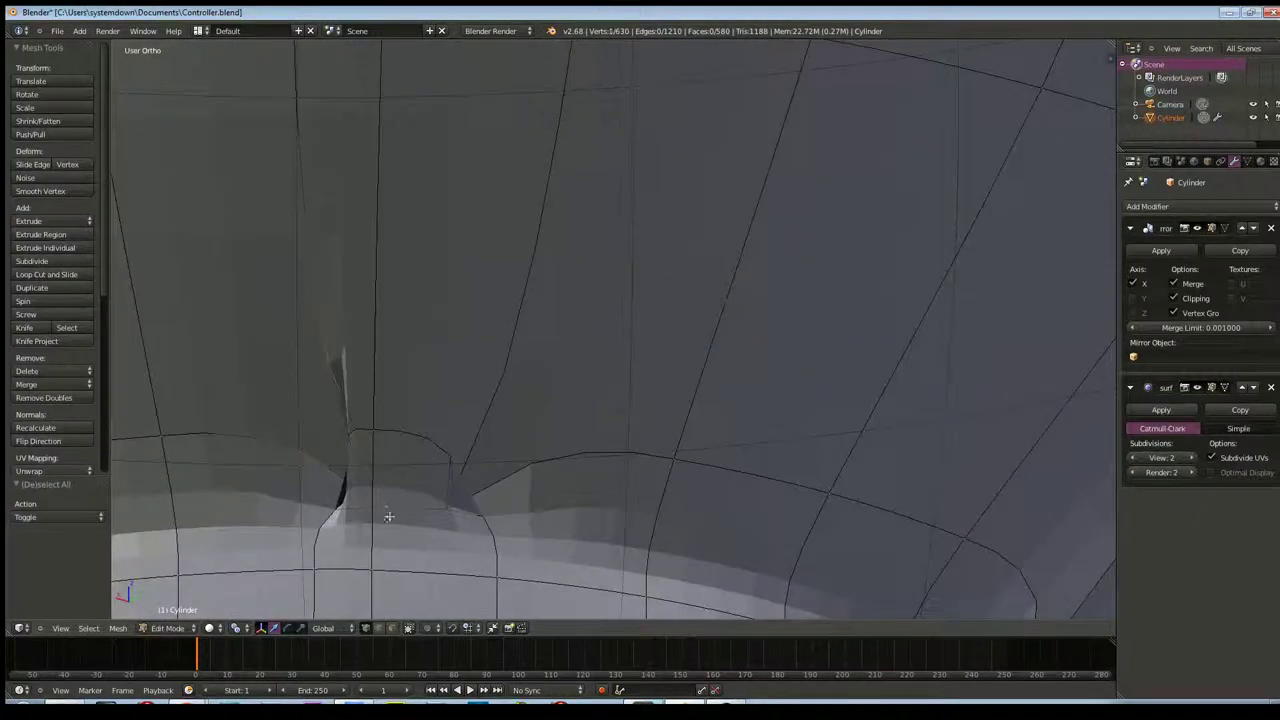
pyautogui.moveTo(357, 511); pyautogui.dragTo(389, 512, button='middle')
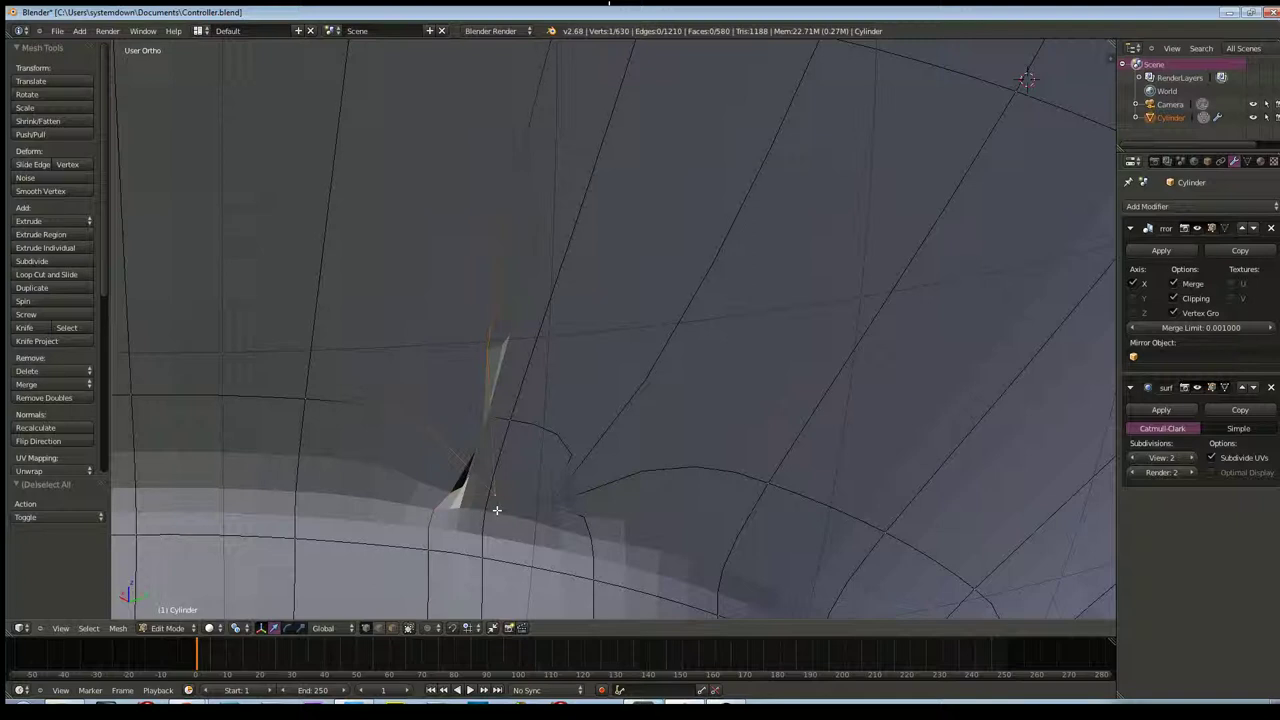
pyautogui.press('g')
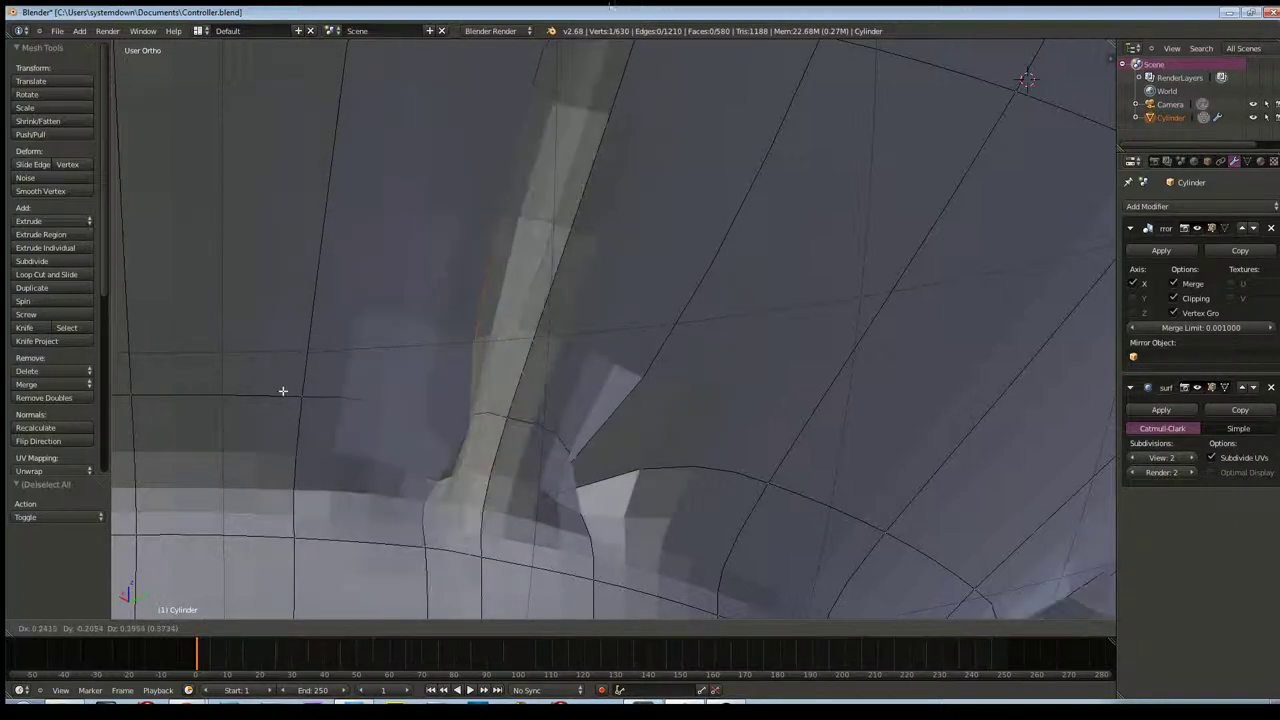
pyautogui.rightClick(148, 271)
# Bring the spike into view and grab-move the spike vertex to a new position
pyautogui.scroll(-3, 418, 402)
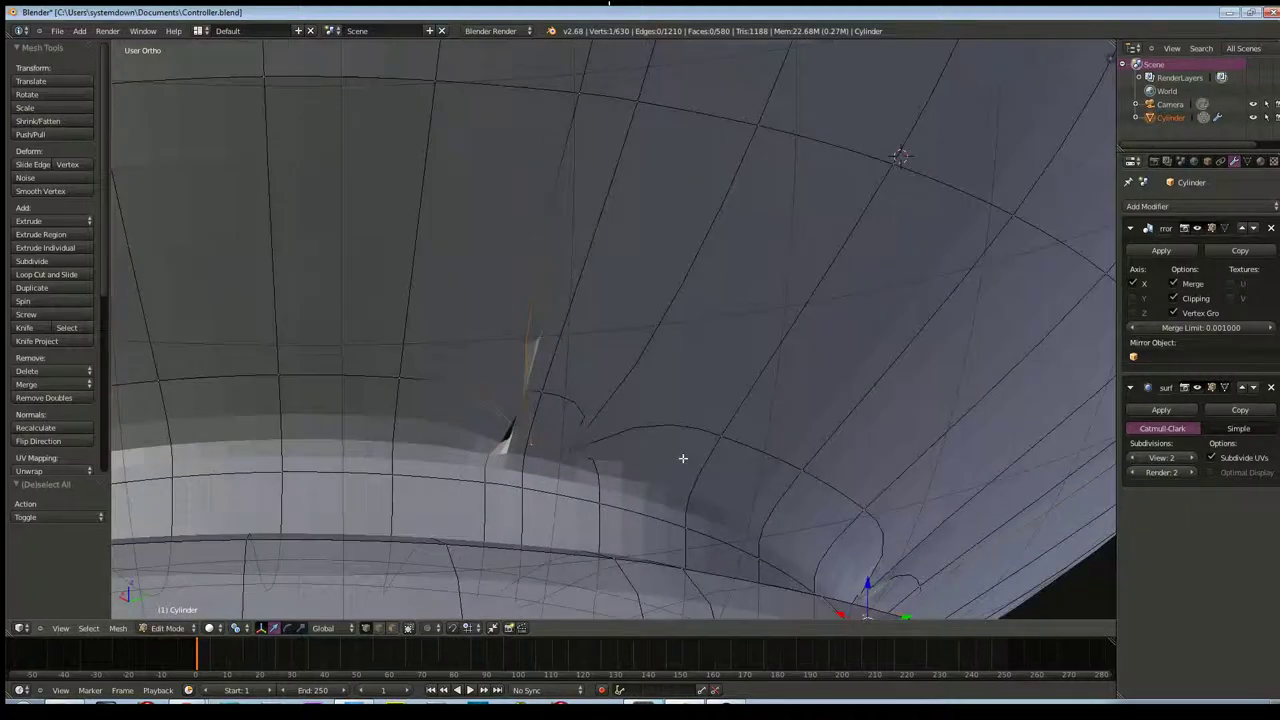
pyautogui.moveTo(418, 402); pyautogui.dragTo(414, 441, button='middle')
pyautogui.scroll(3, 414, 441)
pyautogui.scroll(-2, 770, 570)
pyautogui.moveTo(770, 570); pyautogui.dragTo(636, 370, button='middle')
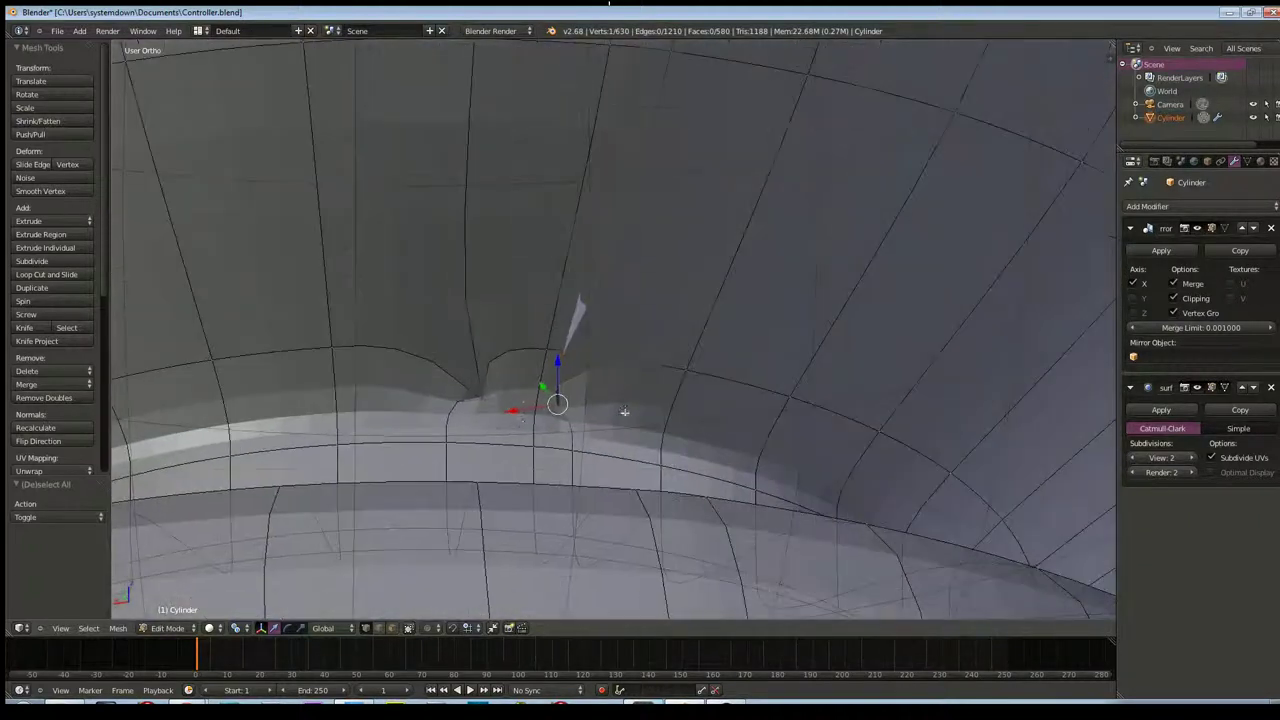
pyautogui.scroll(2, 636, 370)
pyautogui.scroll(2, 634, 369)
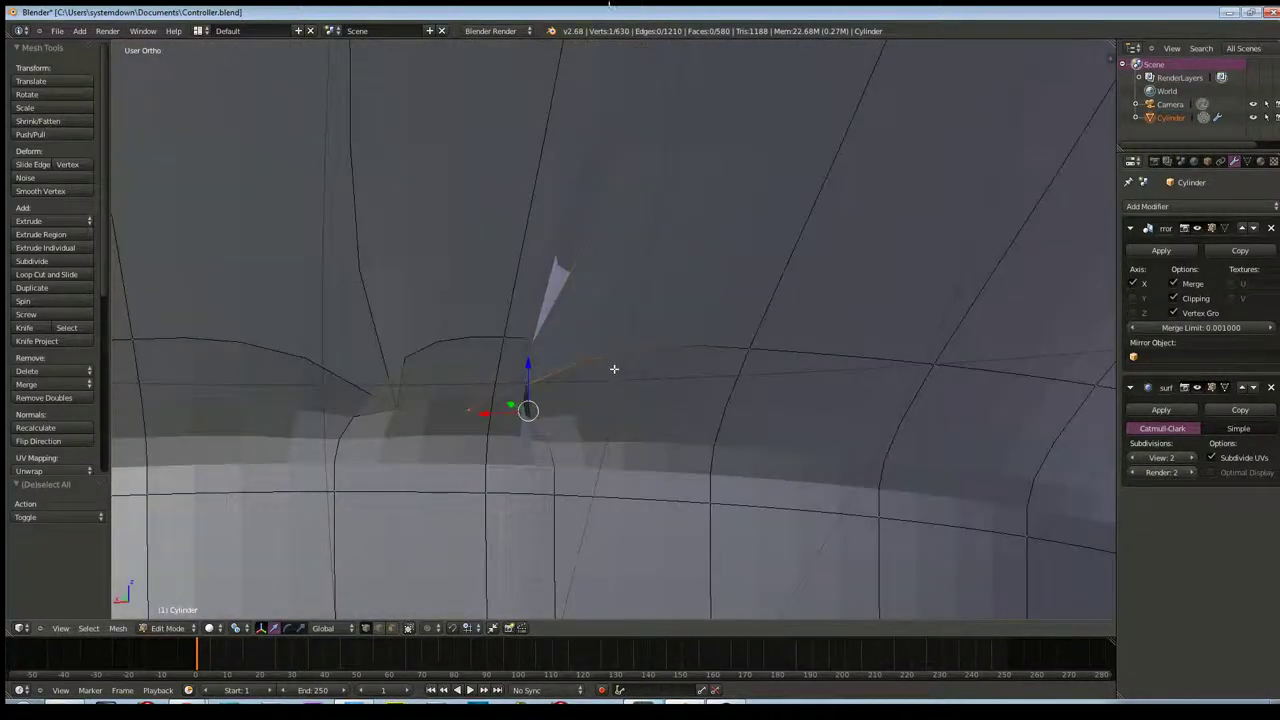
pyautogui.press('g')
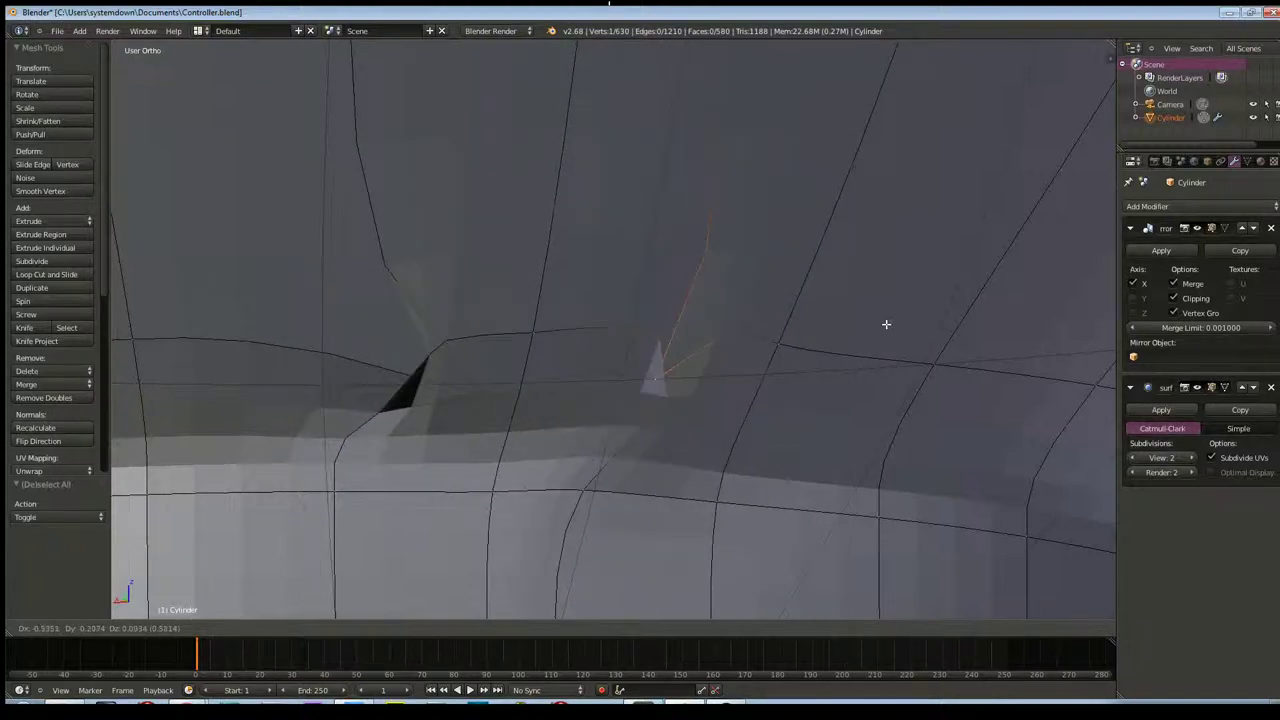
pyautogui.click(780, 369)
pyautogui.moveTo(780, 369); pyautogui.dragTo(706, 351, button='middle')
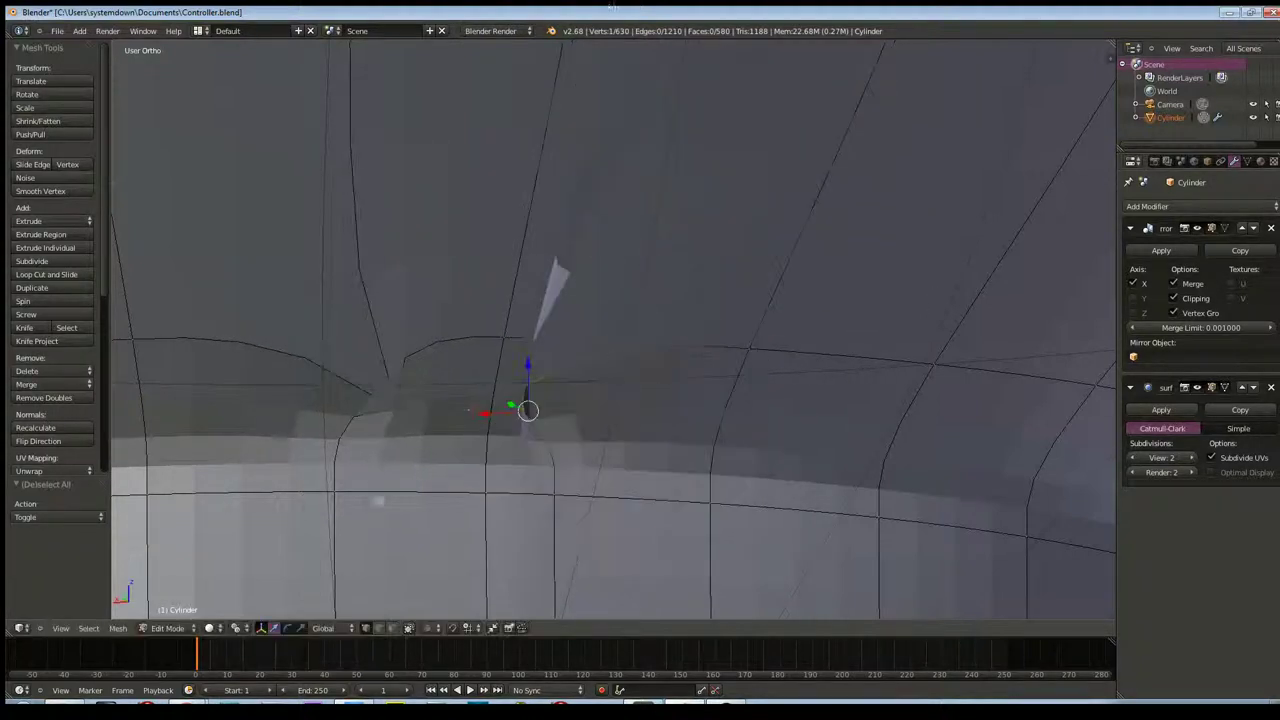
# Set the Pivot Point to Median Point and move the spike vertex back toward the surface
pyautogui.click(235, 628)
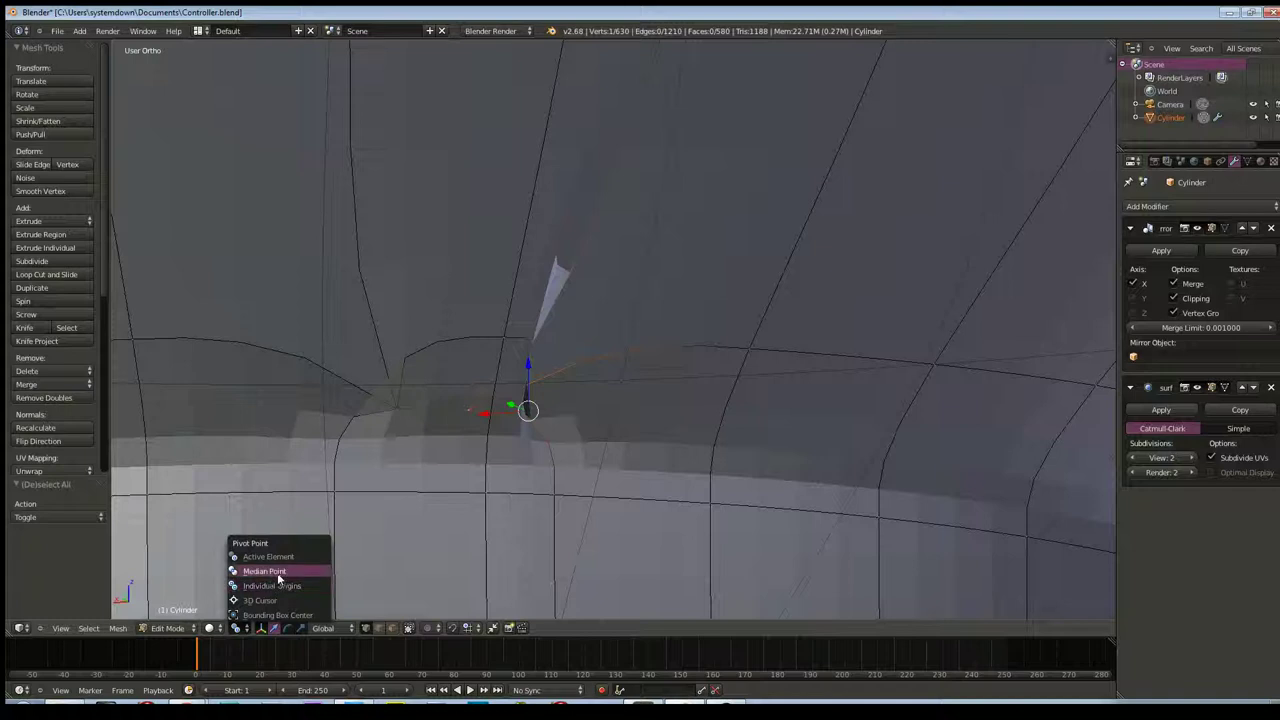
pyautogui.click(277, 570)
pyautogui.press('g')
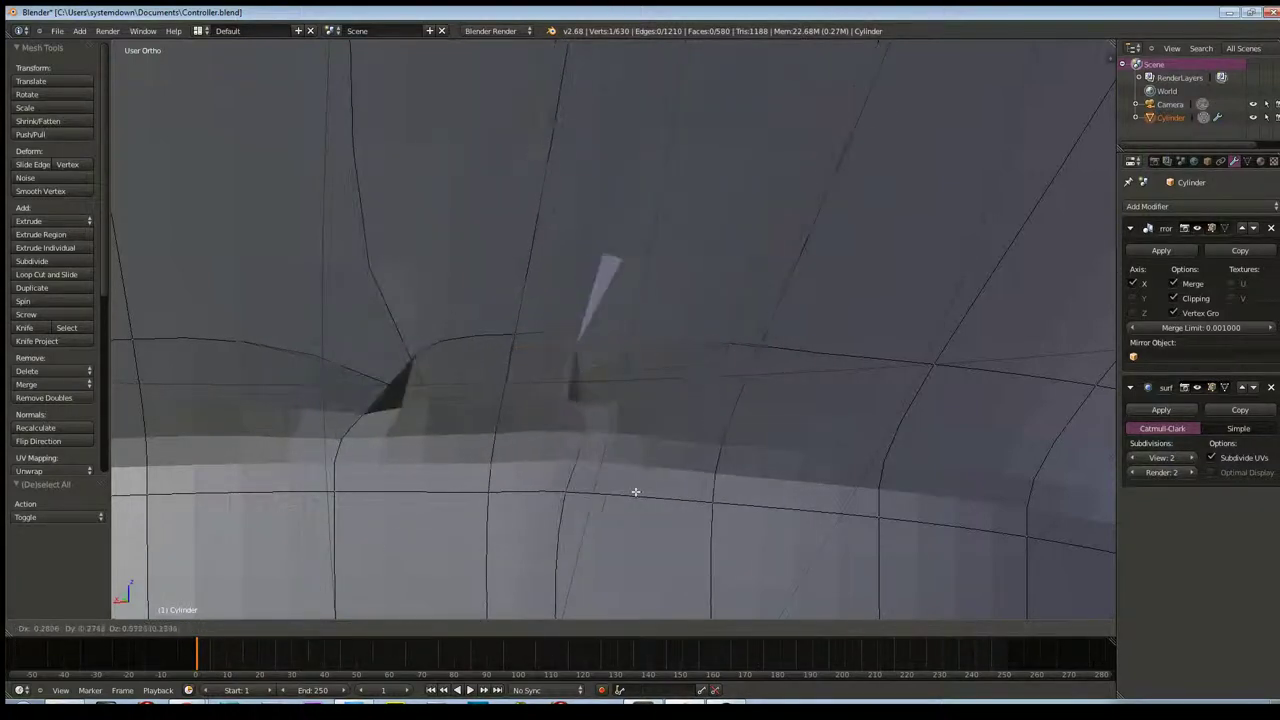
pyautogui.click(545, 530)
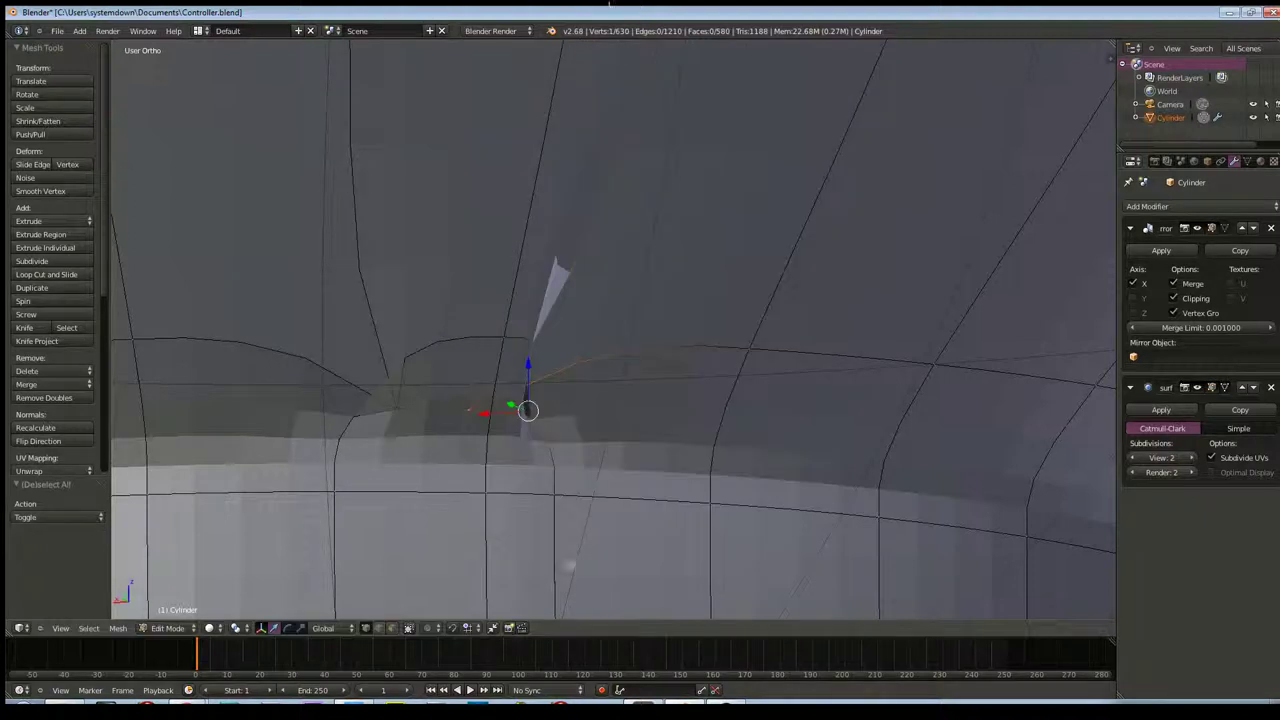
pyautogui.moveTo(557, 463)
pyautogui.mouseDown(button='middle')
pyautogui.moveTo(443, 512)
pyautogui.moveTo(343, 526)
pyautogui.moveTo(397, 491)
pyautogui.moveTo(557, 480)
pyautogui.moveTo(492, 502)
pyautogui.mouseUp(button='middle')
pyautogui.click(209, 628)
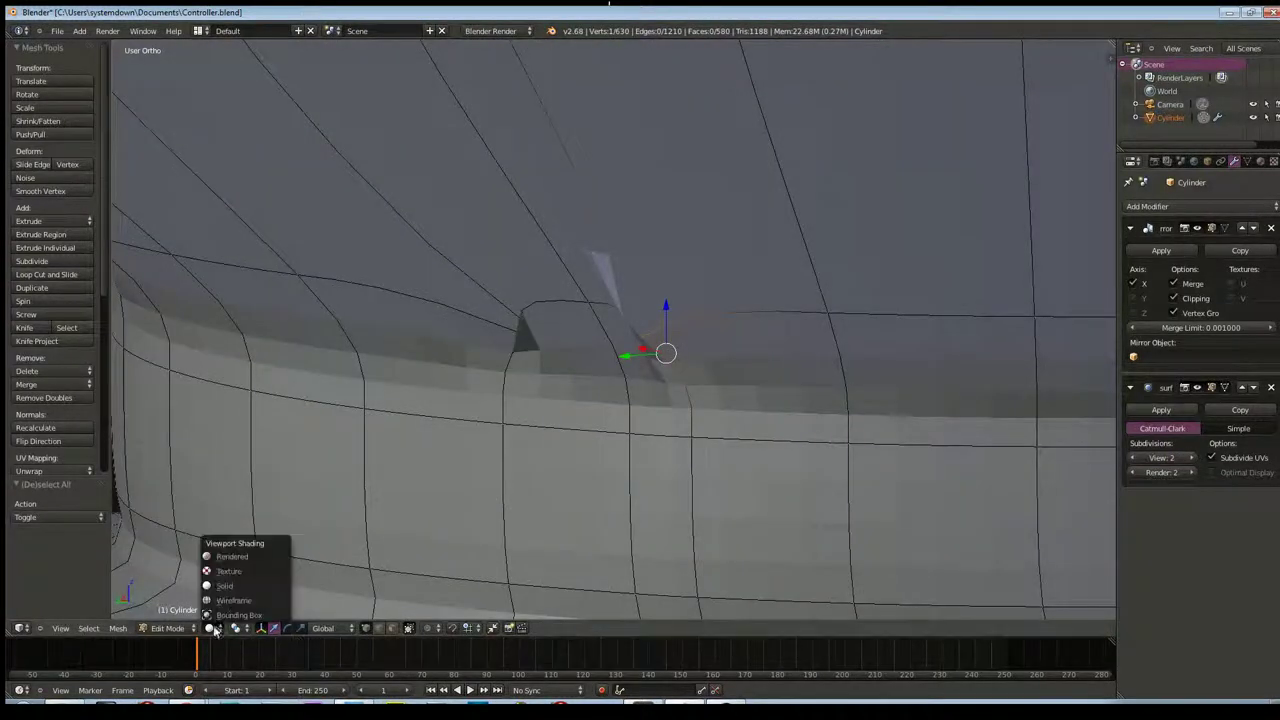
# Switch the viewport to Wireframe shading and view the spike from the front
pyautogui.click(240, 598)
pyautogui.moveTo(540, 434)
pyautogui.mouseDown(button='middle')
pyautogui.moveTo(697, 423)
pyautogui.moveTo(803, 437)
pyautogui.mouseUp(button='middle')
pyautogui.moveTo(492, 441)
pyautogui.mouseDown(button='middle')
pyautogui.moveTo(580, 429)
pyautogui.moveTo(571, 397)
pyautogui.moveTo(551, 399)
pyautogui.moveTo(676, 494)
pyautogui.moveTo(669, 546)
pyautogui.moveTo(657, 470)
pyautogui.mouseUp(button='middle')
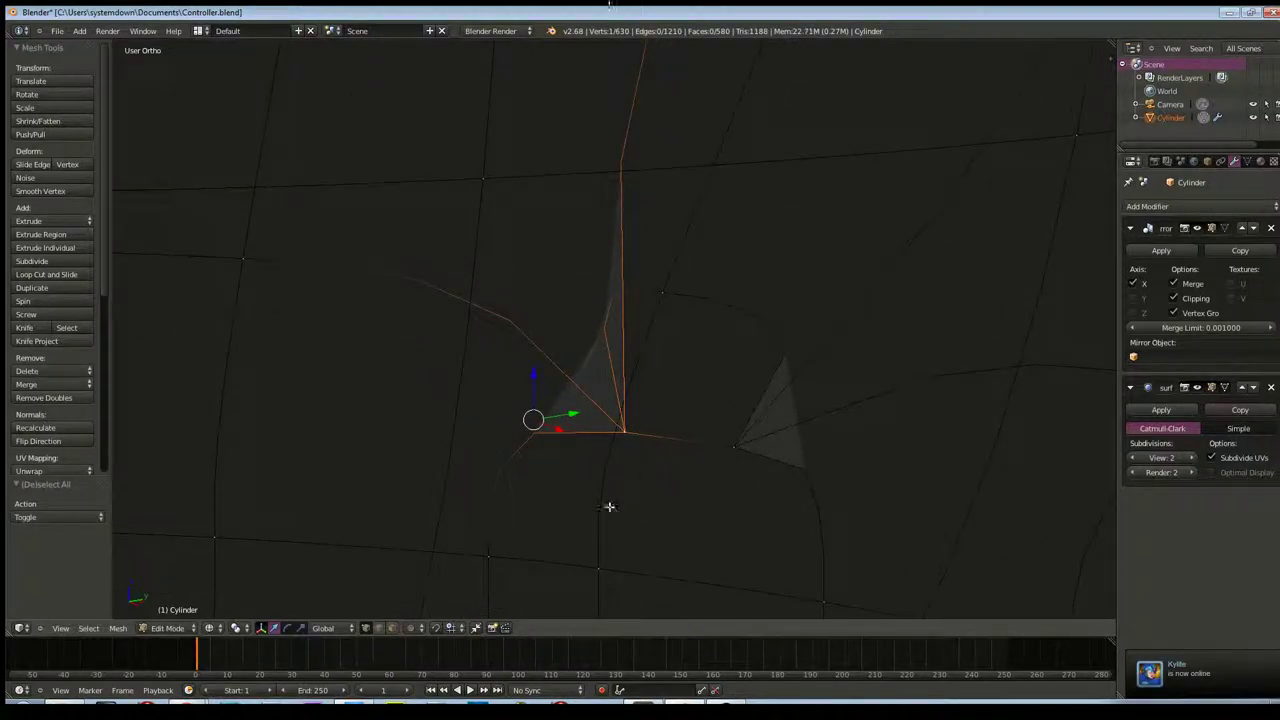
# In edge select, dissolve and then delete the stray edge by the spike, returning to Object Mode
pyautogui.click(381, 629)
pyautogui.rightClick(686, 442)
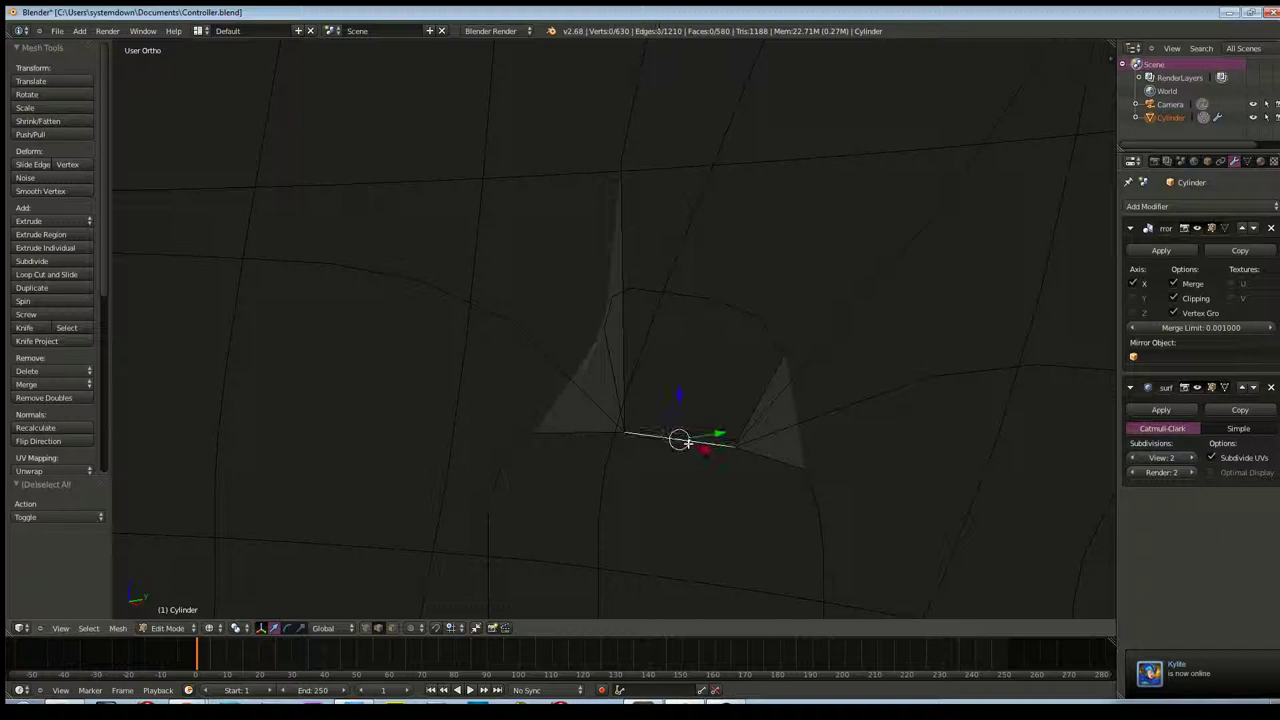
pyautogui.press('x')
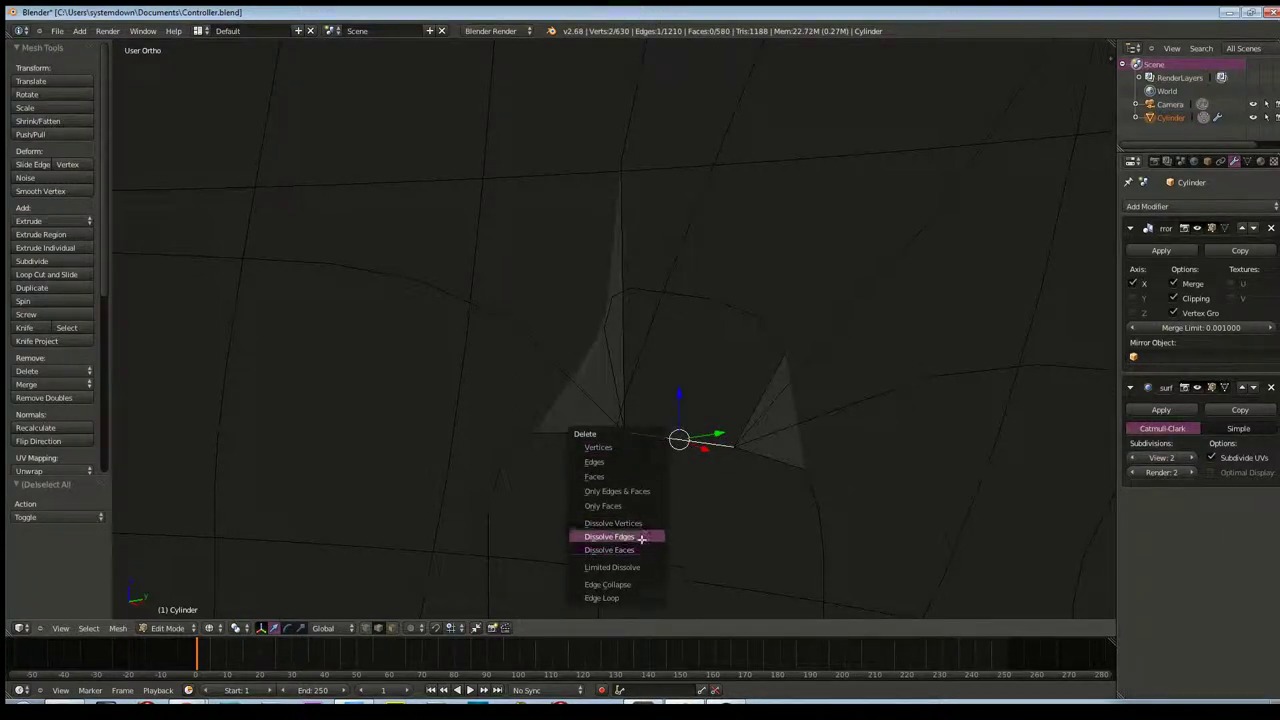
pyautogui.click(641, 538)
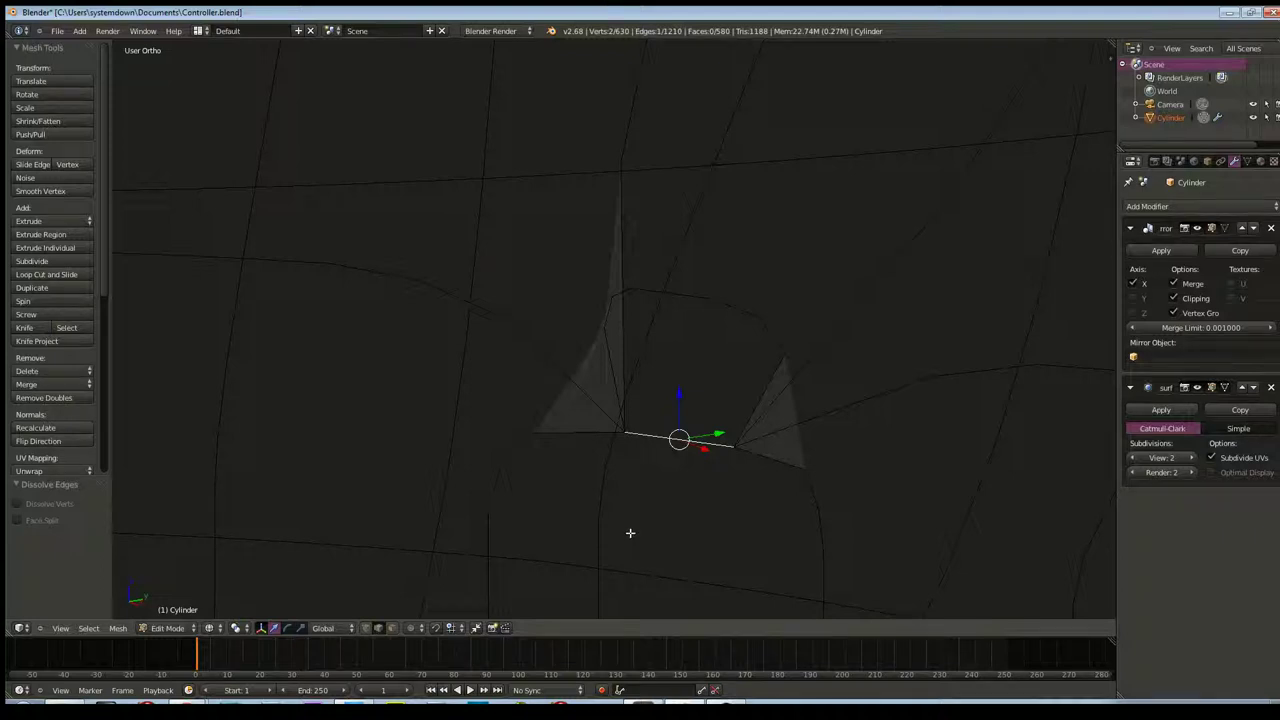
pyautogui.press('x')
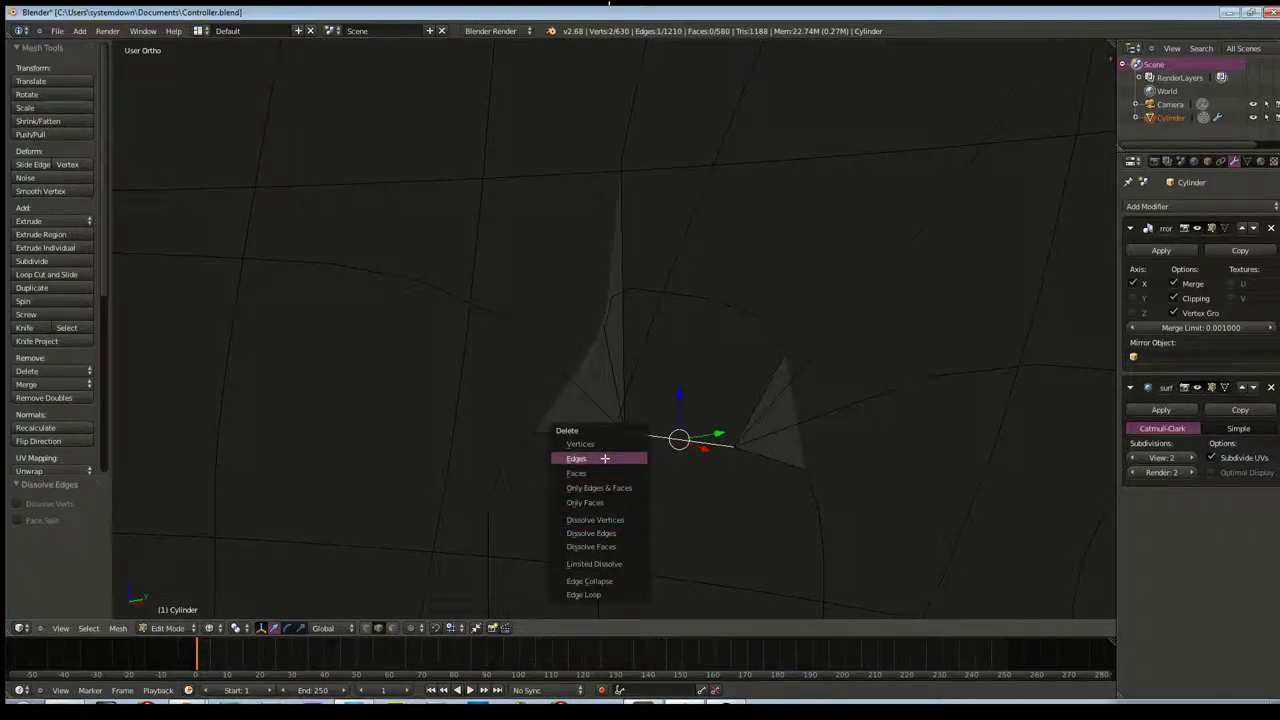
pyautogui.click(604, 458)
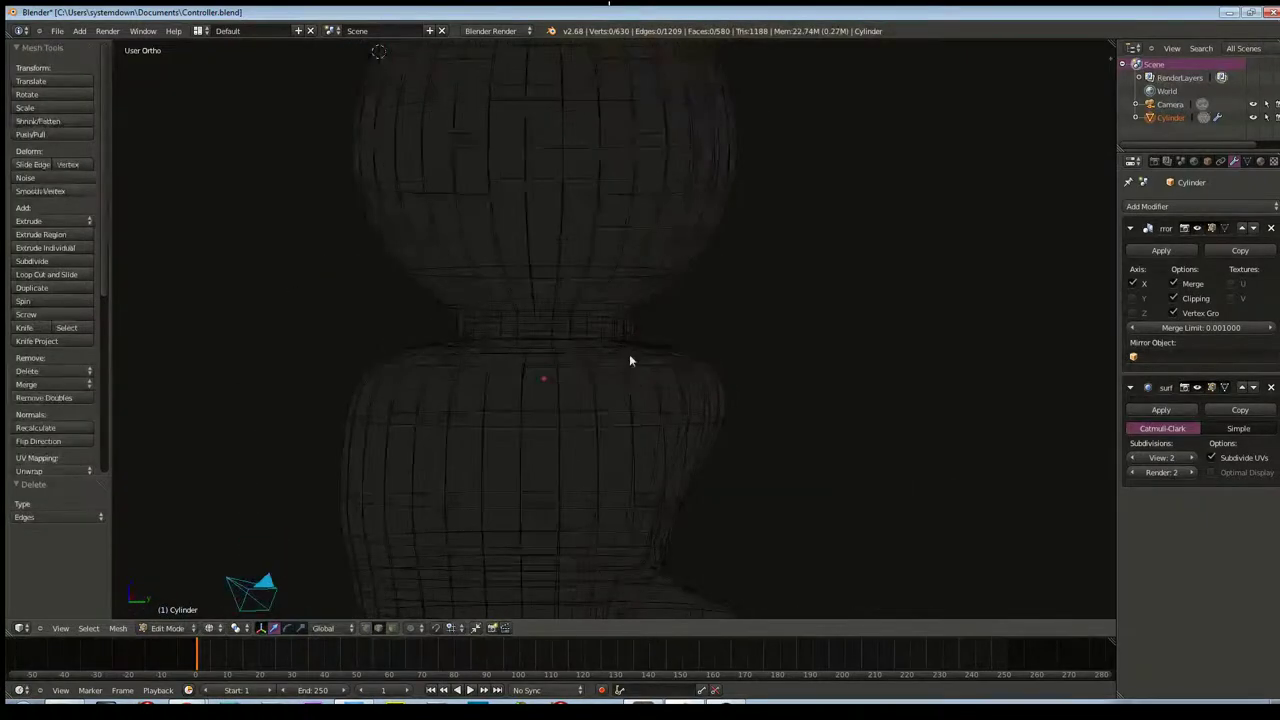
pyautogui.press('Tab')
pyautogui.moveTo(488, 372)
pyautogui.mouseDown(button='middle')
pyautogui.moveTo(384, 386)
pyautogui.moveTo(478, 409)
pyautogui.moveTo(726, 391)
pyautogui.moveTo(634, 393)
pyautogui.mouseUp(button='middle')
# Enter Edit Mode with Solid shading and set the Subdivision Surface View level to 0
pyautogui.press('Tab')
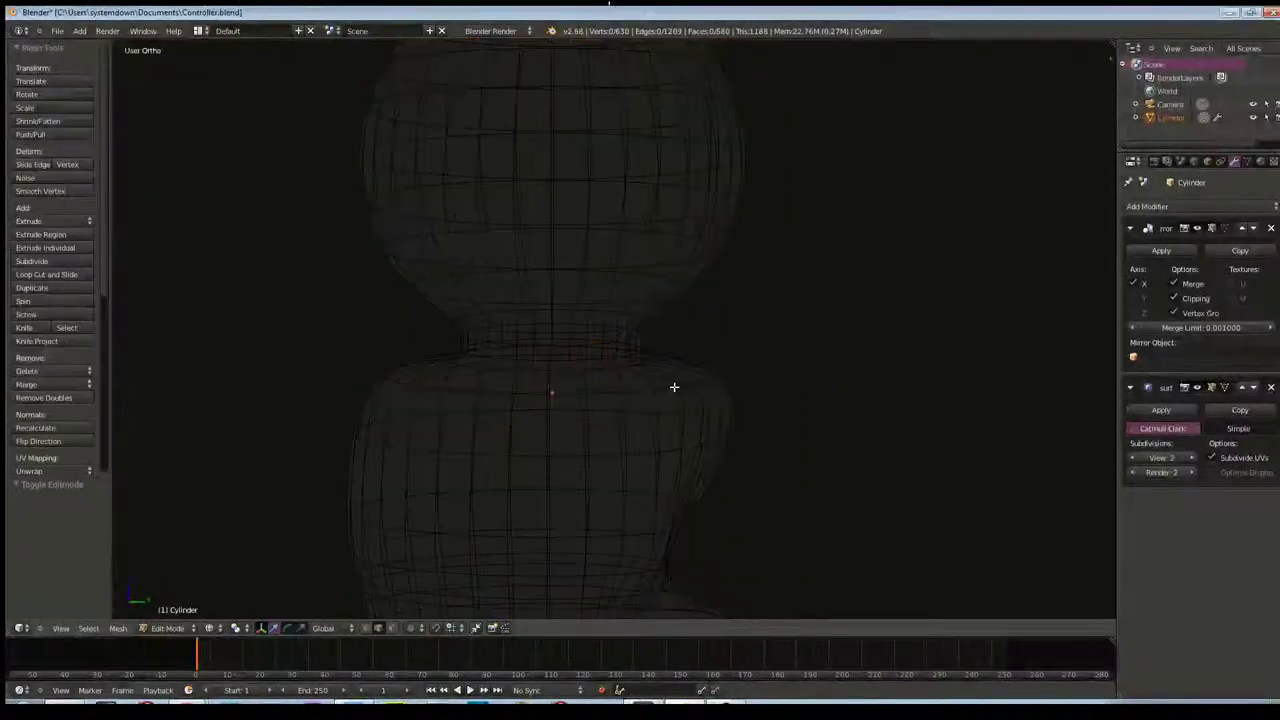
pyautogui.click(209, 627)
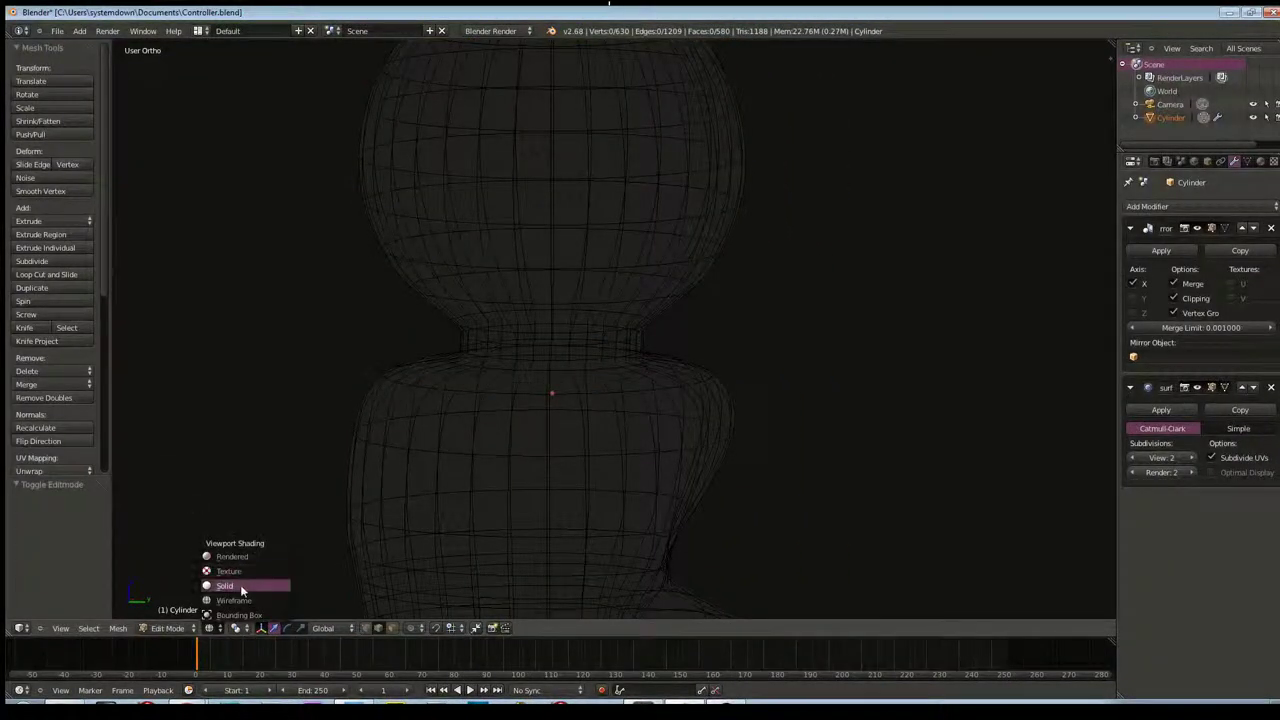
pyautogui.click(243, 583)
pyautogui.moveTo(894, 413); pyautogui.dragTo(871, 420, button='middle')
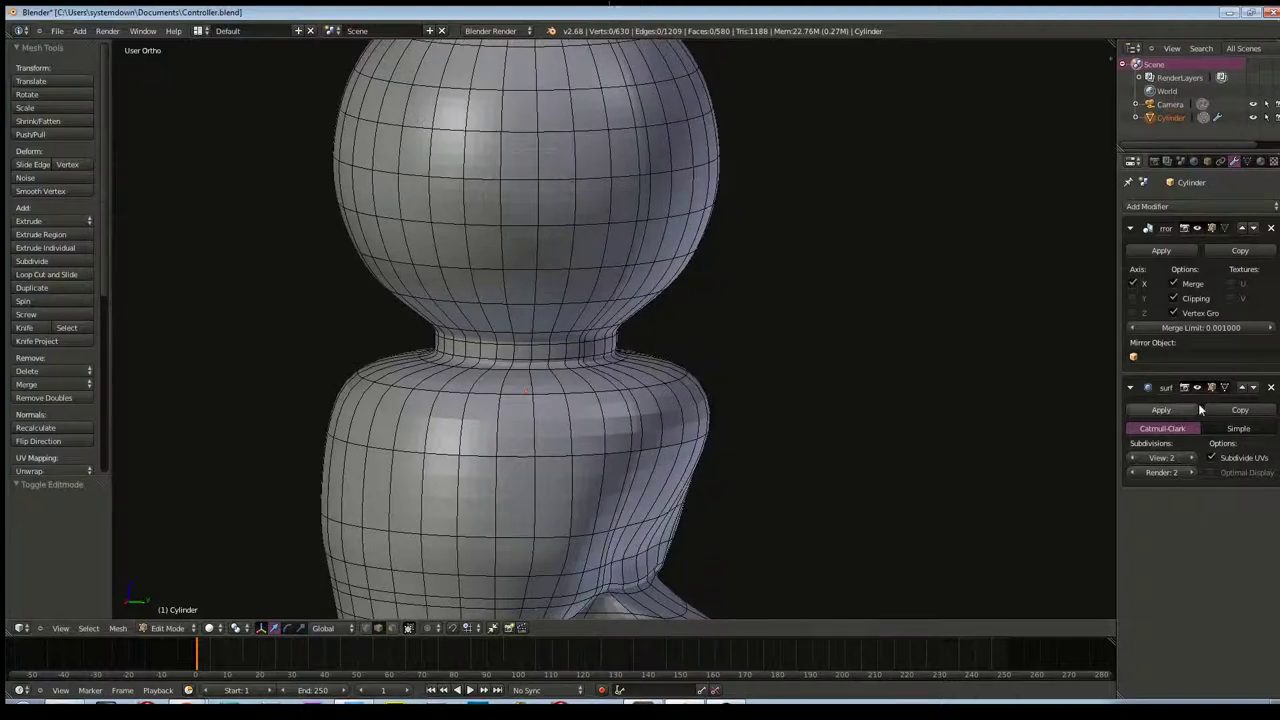
pyautogui.click(1131, 458)
pyautogui.click(1131, 458)
pyautogui.moveTo(846, 309)
pyautogui.mouseDown(button='middle')
pyautogui.moveTo(780, 274)
pyautogui.moveTo(674, 306)
pyautogui.moveTo(760, 314)
pyautogui.mouseUp(button='middle')
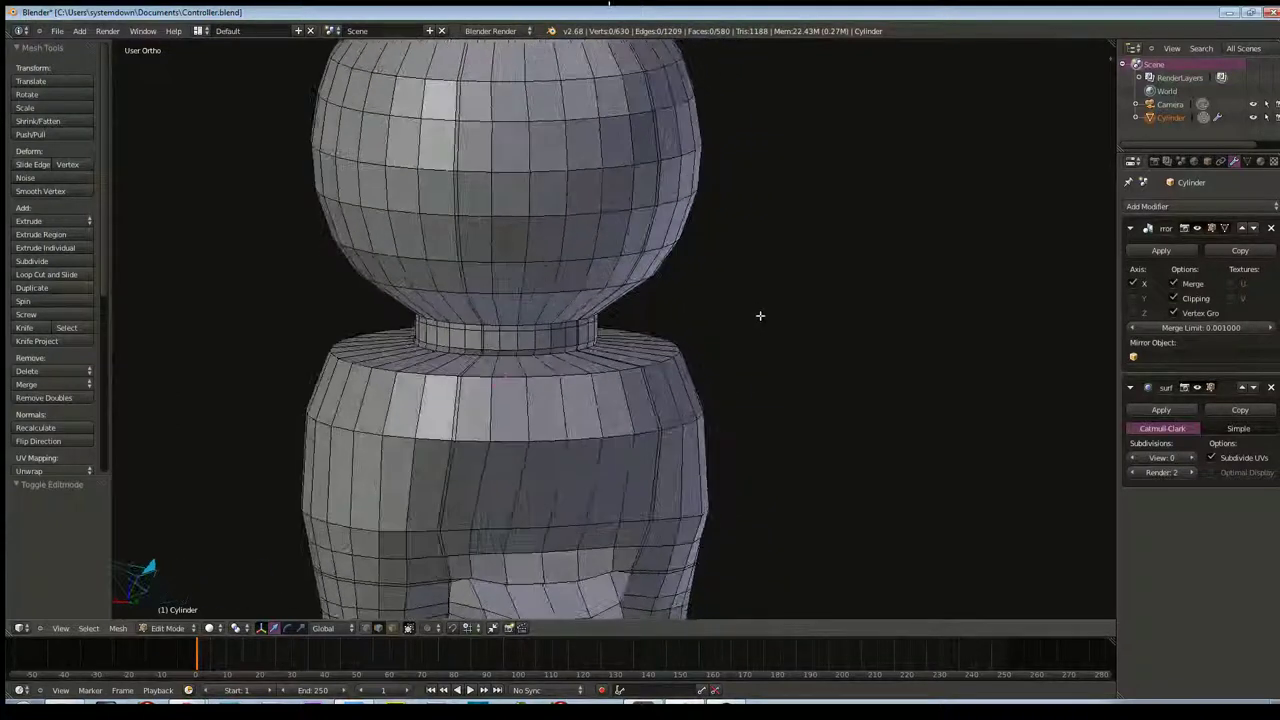
# Select the vertical edge loop running down from the neck, adjusting edges on the upper ring
pyautogui.rightClick(481, 339)
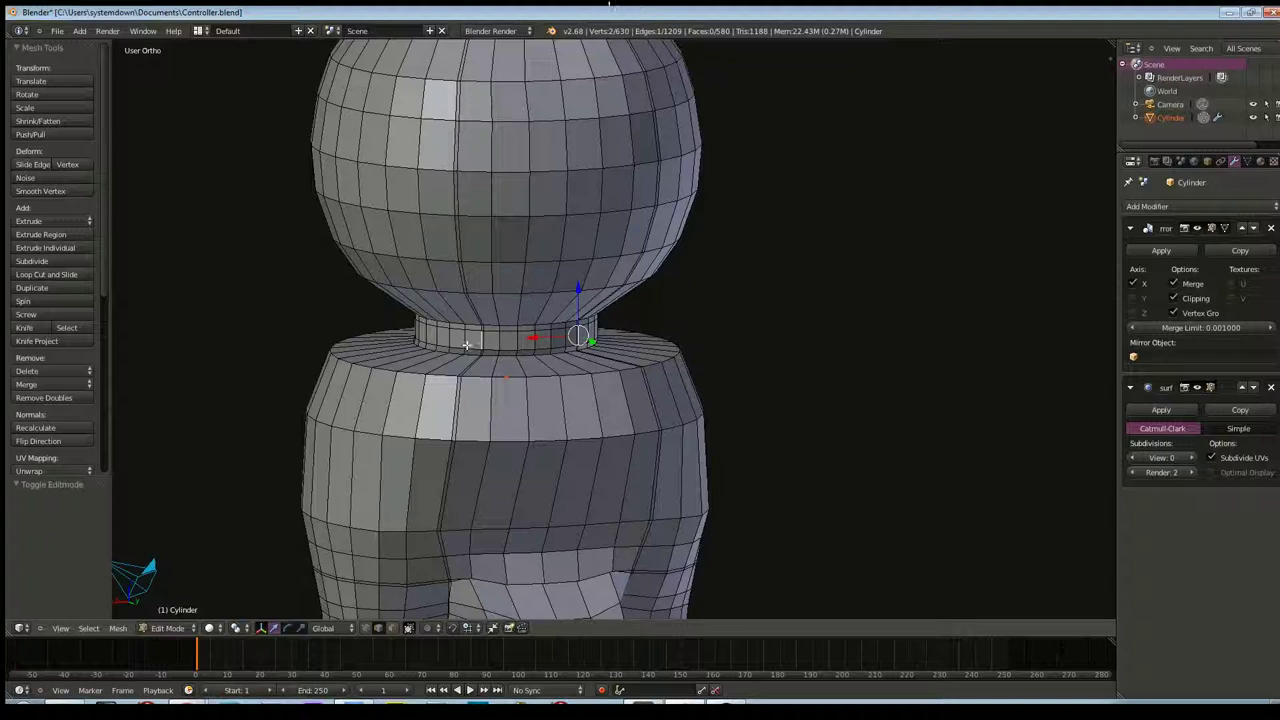
pyautogui.keyDown('alt'); pyautogui.rightClick(459, 283); pyautogui.keyUp('alt')
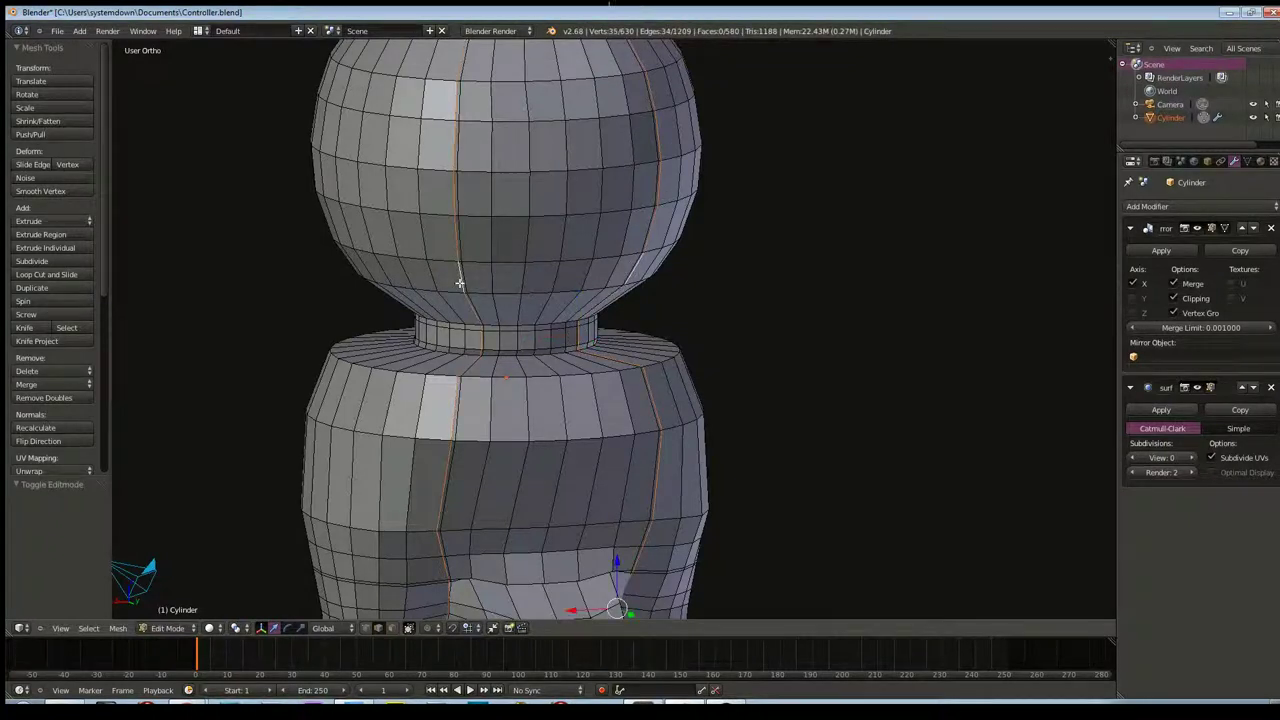
pyautogui.scroll(-4, 495, 383)
pyautogui.scroll(4, 495, 383)
pyautogui.moveTo(495, 383); pyautogui.dragTo(657, 402, button='middle')
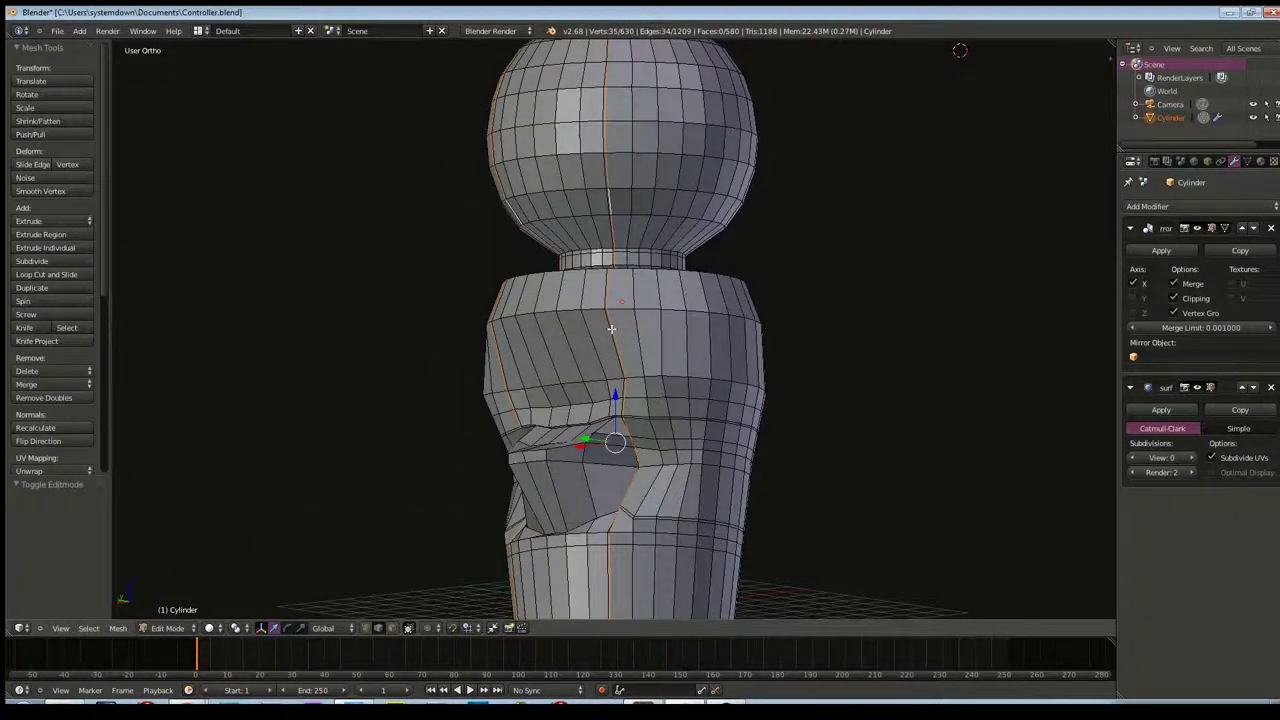
pyautogui.scroll(1, 614, 316)
pyautogui.scroll(2, 614, 316)
pyautogui.moveTo(614, 316); pyautogui.dragTo(615, 261, button='middle')
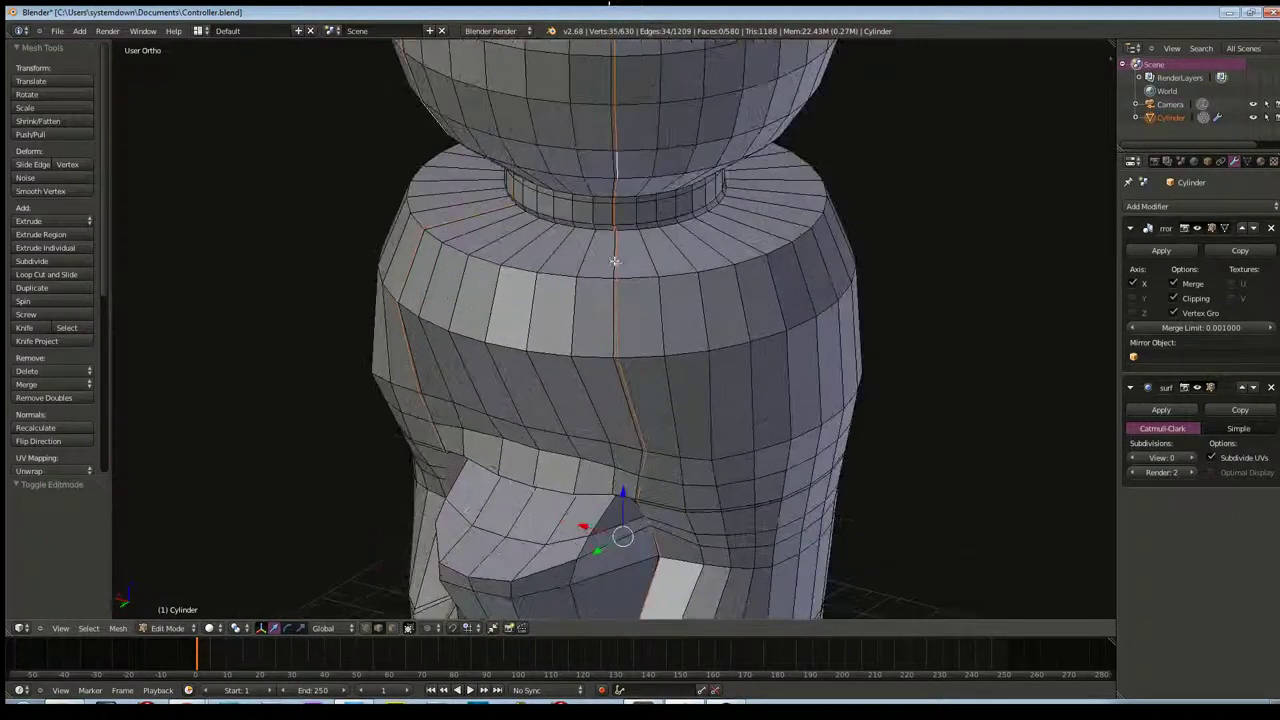
pyautogui.keyDown('shift'); pyautogui.rightClick(615, 261); pyautogui.keyUp('shift')
pyautogui.keyDown('shift'); pyautogui.rightClick(615, 261); pyautogui.keyUp('shift')
pyautogui.keyDown('shift'); pyautogui.rightClick(615, 263); pyautogui.keyUp('shift')
pyautogui.keyDown('shift'); pyautogui.rightClick(616, 265); pyautogui.keyUp('shift')
pyautogui.keyDown('shift'); pyautogui.rightClick(617, 265); pyautogui.keyUp('shift')
pyautogui.keyDown('shift'); pyautogui.rightClick(619, 324); pyautogui.keyUp('shift')
# Add a ring edge with its mirror and deselect the stray edges around it
pyautogui.scroll(3, 616, 252)
pyautogui.scroll(2, 628, 250)
pyautogui.scroll(2, 640, 220)
pyautogui.moveTo(632, 209)
pyautogui.mouseDown(button='middle')
pyautogui.moveTo(627, 197)
pyautogui.moveTo(731, 183)
pyautogui.moveTo(686, 180)
pyautogui.moveTo(675, 197)
pyautogui.mouseUp(button='middle')
pyautogui.keyDown('shift'); pyautogui.rightClick(704, 274); pyautogui.keyUp('shift')
pyautogui.keyDown('shift'); pyautogui.rightClick(692, 315); pyautogui.keyUp('shift')
pyautogui.moveTo(734, 400); pyautogui.dragTo(663, 194, button='middle')
pyautogui.keyDown('shift'); pyautogui.rightClick(652, 307); pyautogui.keyUp('shift')
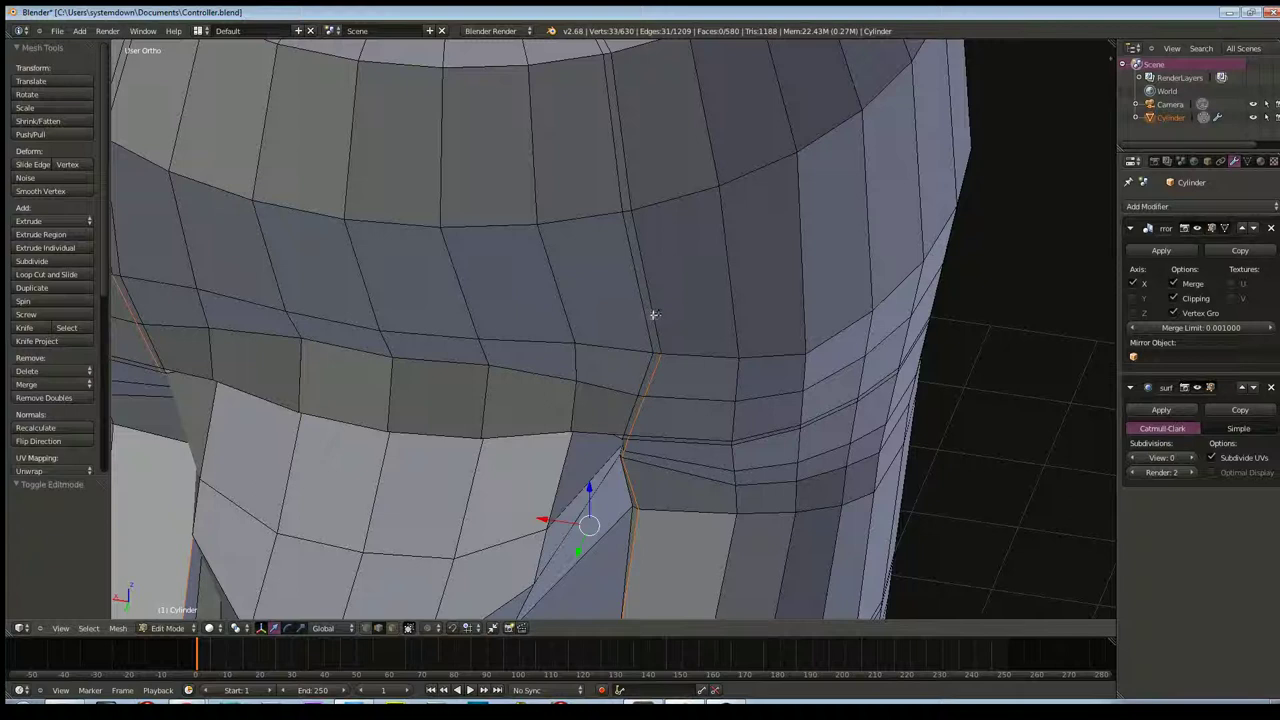
pyautogui.keyDown('shift'); pyautogui.rightClick(653, 390); pyautogui.keyUp('shift')
# Deselect the leftover edges beside the cutout corner
pyautogui.moveTo(652, 403)
pyautogui.mouseDown(button='middle')
pyautogui.moveTo(625, 260)
pyautogui.moveTo(648, 387)
pyautogui.mouseUp(button='middle')
pyautogui.moveTo(643, 471); pyautogui.dragTo(640, 255, button='middle')
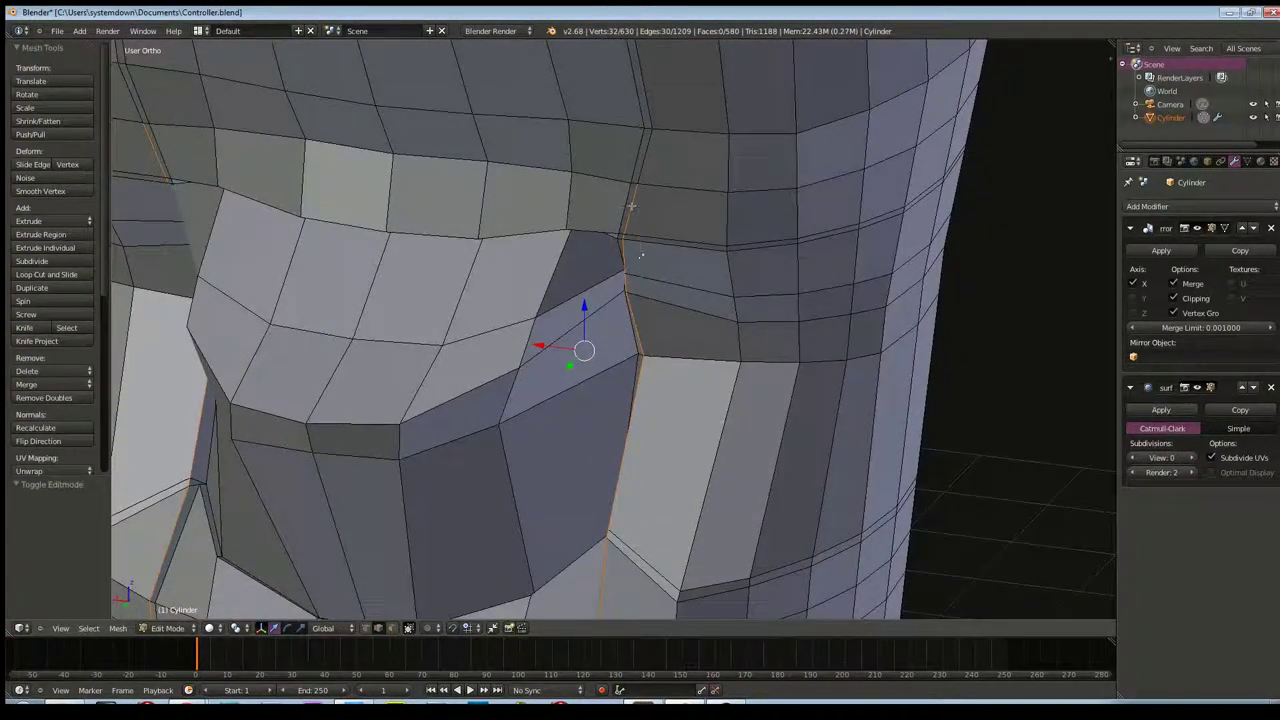
pyautogui.keyDown('shift'); pyautogui.rightClick(622, 261); pyautogui.keyUp('shift')
pyautogui.keyDown('shift'); pyautogui.rightClick(617, 256); pyautogui.keyUp('shift')
pyautogui.scroll(2, 617, 256)
pyautogui.scroll(2, 620, 250)
pyautogui.scroll(1, 671, 230)
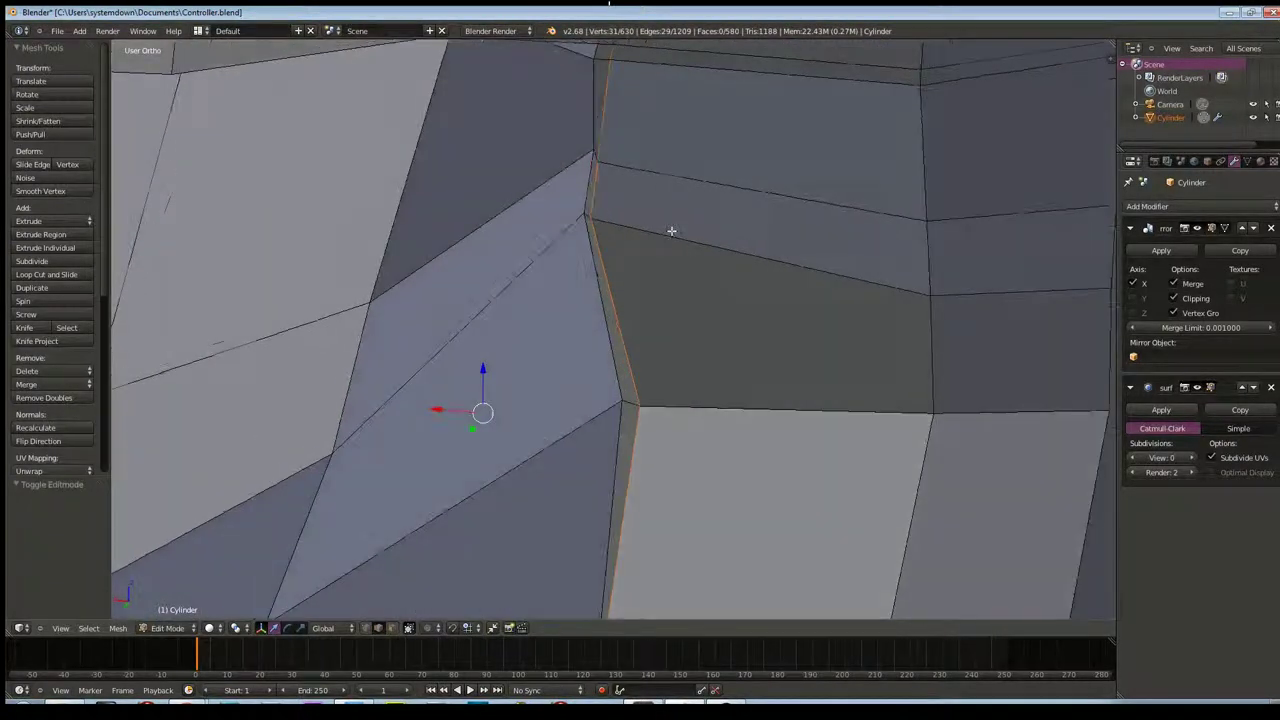
pyautogui.keyDown('shift'); pyautogui.rightClick(607, 48); pyautogui.keyUp('shift')
pyautogui.keyDown('shift'); pyautogui.rightClick(590, 199); pyautogui.keyUp('shift')
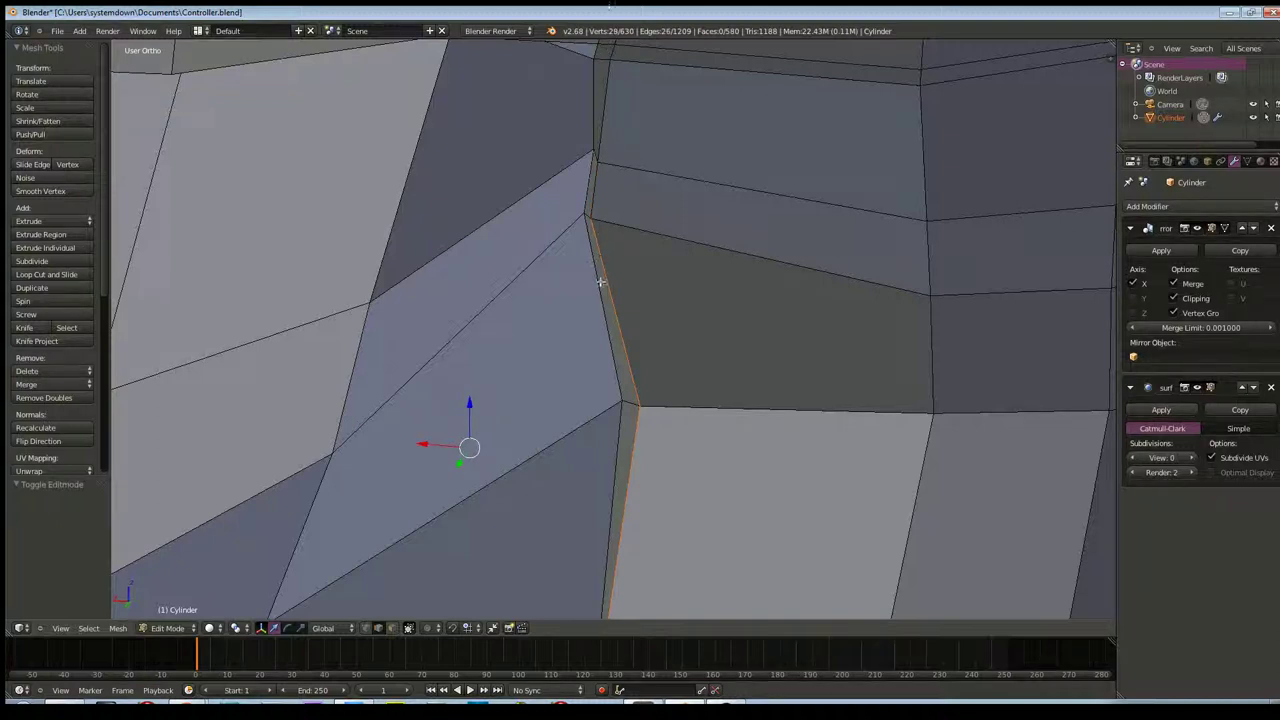
pyautogui.keyDown('shift'); pyautogui.rightClick(606, 275); pyautogui.keyUp('shift')
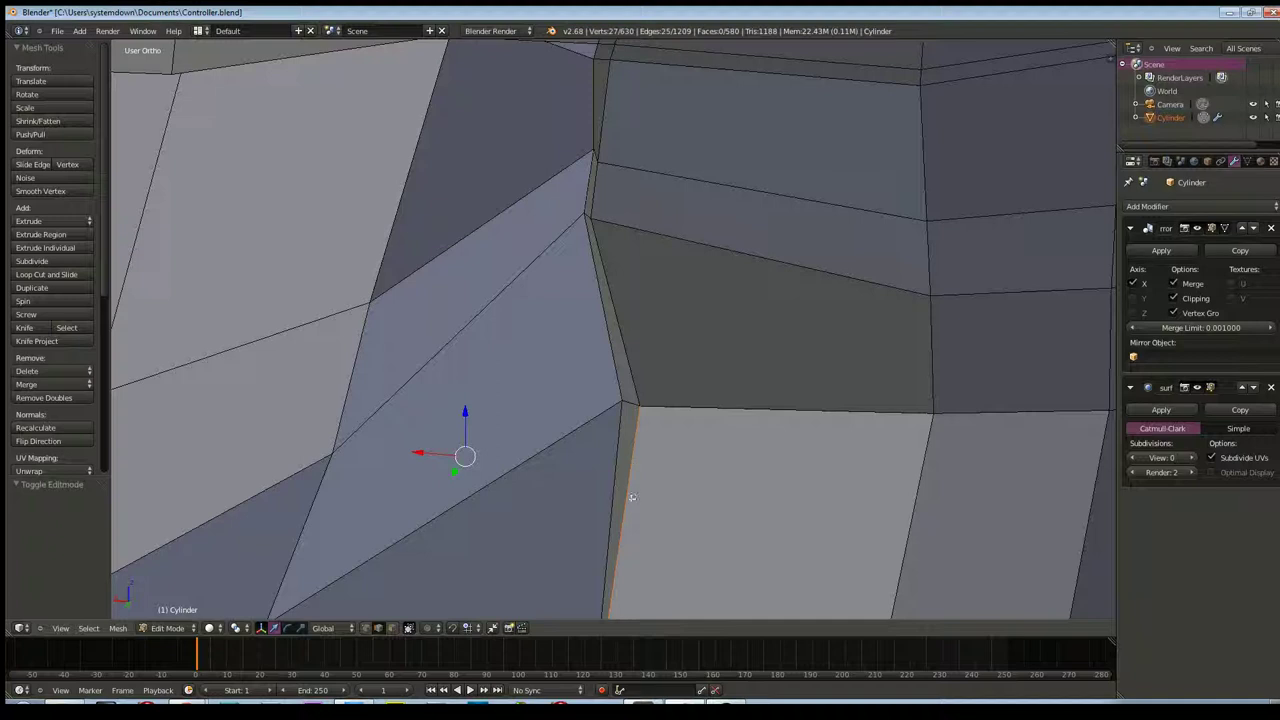
# Circle-deselect the upper vertical loops from the selection
pyautogui.scroll(-8, 638, 424)
pyautogui.scroll(2, 652, 401)
pyautogui.moveTo(652, 401); pyautogui.dragTo(751, 369, button='middle')
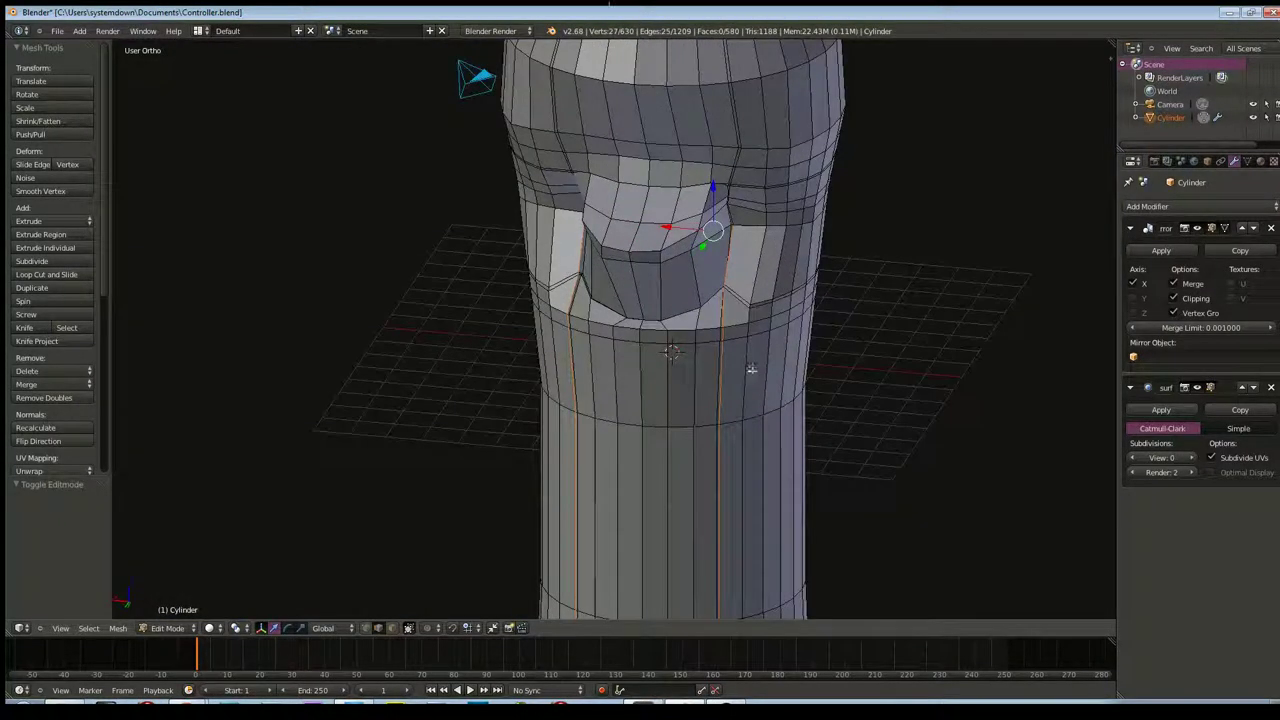
pyautogui.press('c')
pyautogui.moveTo(728, 244); pyautogui.dragTo(711, 543, button='middle')
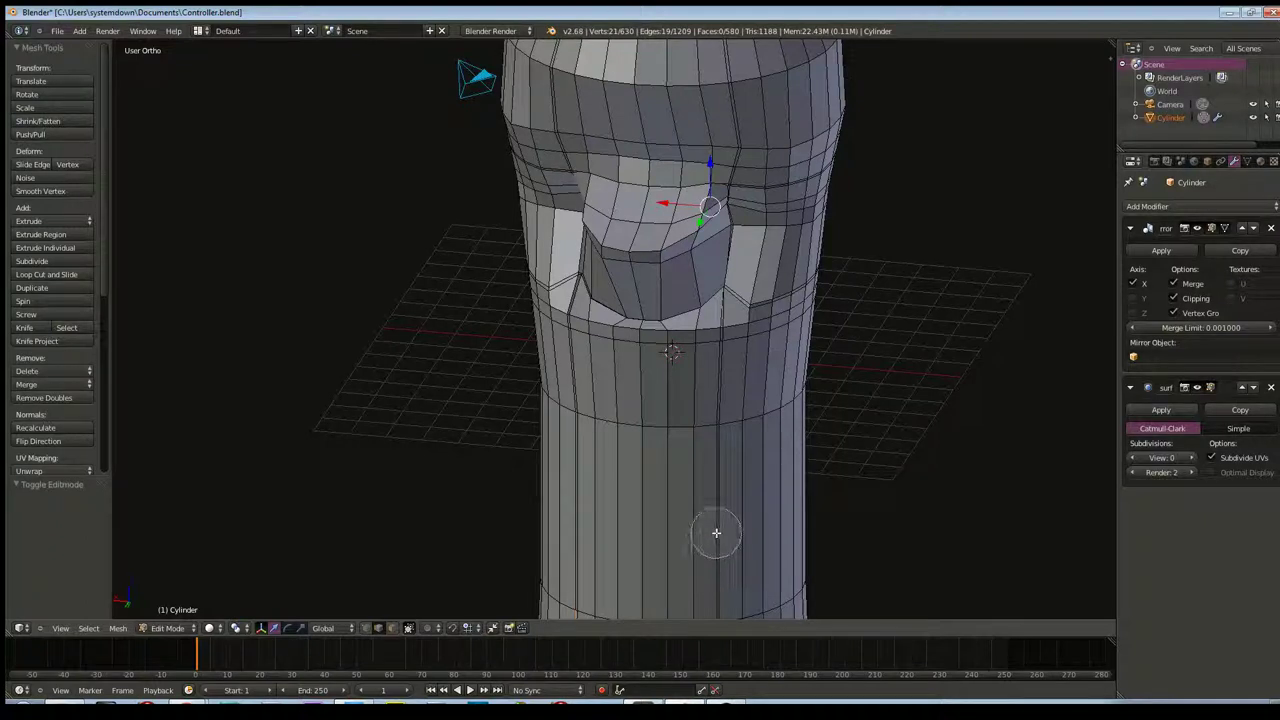
pyautogui.rightClick(718, 539)
# Circle-deselect the lower-body loops, keep the two vertical loops, and drop a stray vertex by the cutout
pyautogui.moveTo(714, 543); pyautogui.dragTo(669, 278, button='middle')
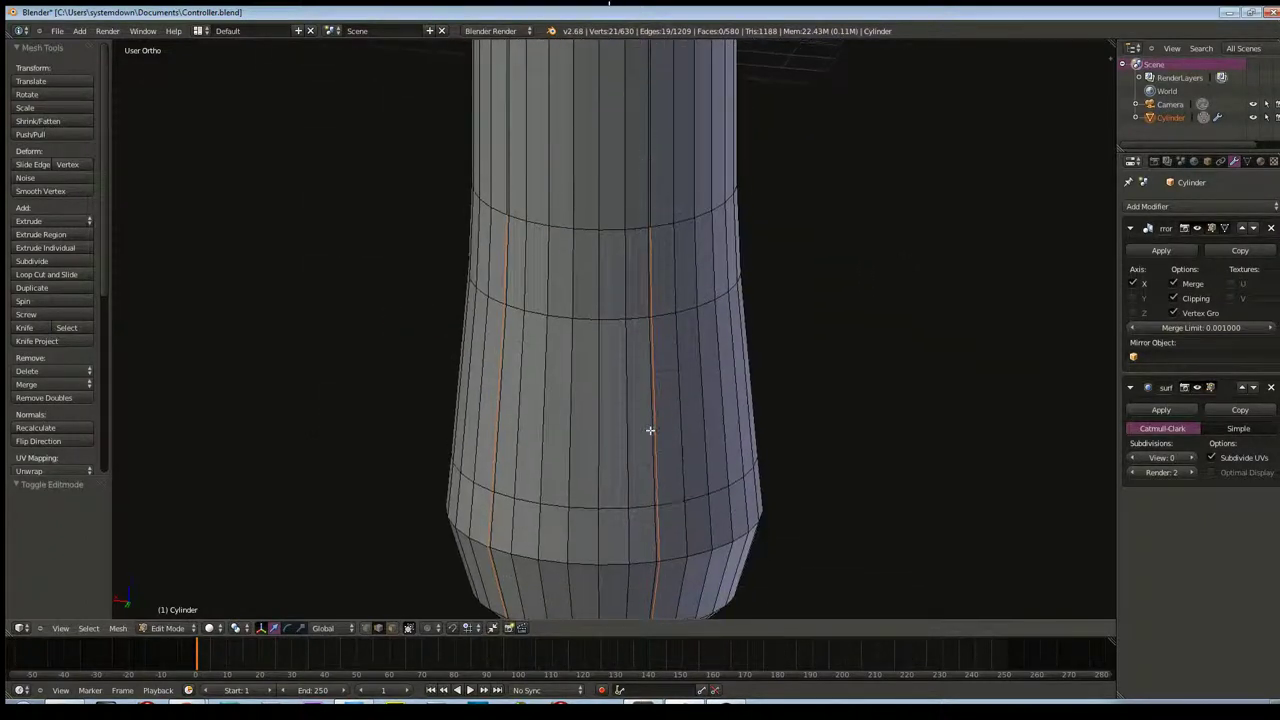
pyautogui.moveTo(648, 455); pyautogui.dragTo(632, 253, button='middle')
pyautogui.moveTo(625, 188); pyautogui.dragTo(626, 220, button='middle')
pyautogui.press('c')
pyautogui.moveTo(626, 128); pyautogui.dragTo(634, 80, button='middle')
pyautogui.moveTo(648, 373); pyautogui.dragTo(629, 500, button='middle')
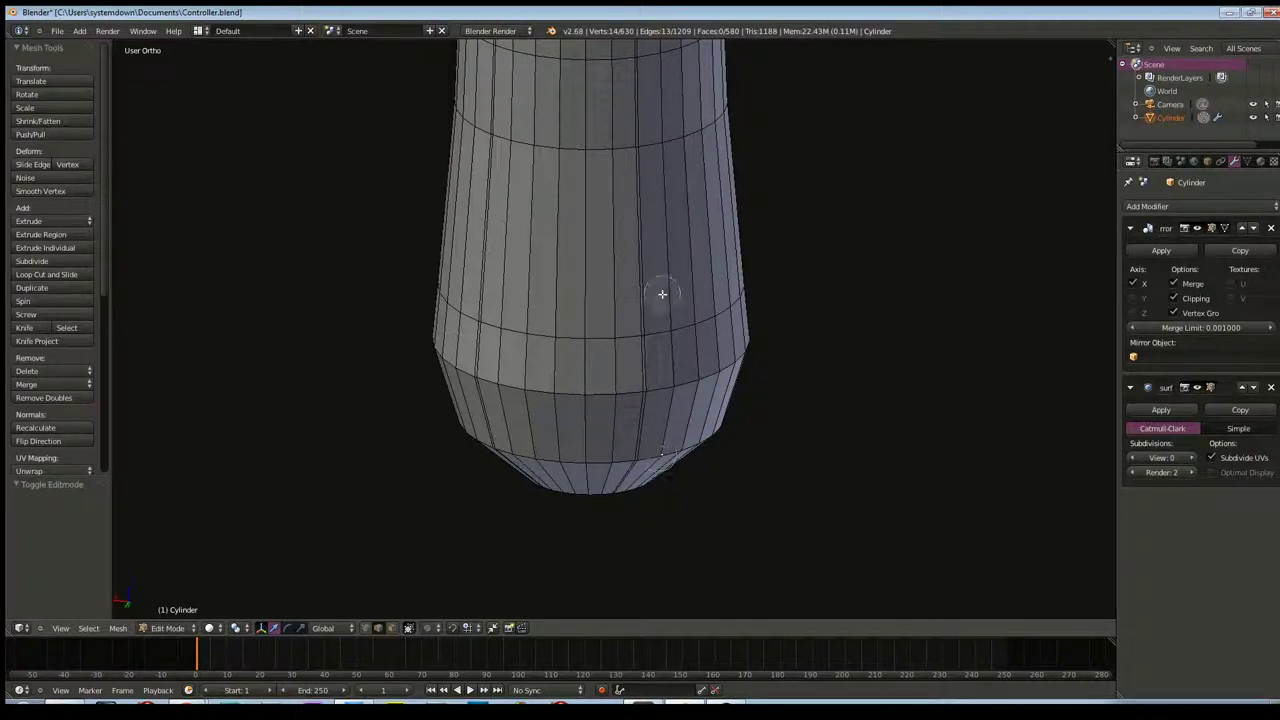
pyautogui.rightClick(768, 288)
pyautogui.keyDown('alt'); pyautogui.keyDown('shift'); pyautogui.rightClick(720, 313); pyautogui.keyUp('shift'); pyautogui.keyUp('alt')
pyautogui.moveTo(694, 196)
pyautogui.mouseDown(button='middle')
pyautogui.moveTo(674, 337)
pyautogui.moveTo(686, 400)
pyautogui.mouseUp(button='middle')
pyautogui.moveTo(691, 263); pyautogui.dragTo(690, 373, button='middle')
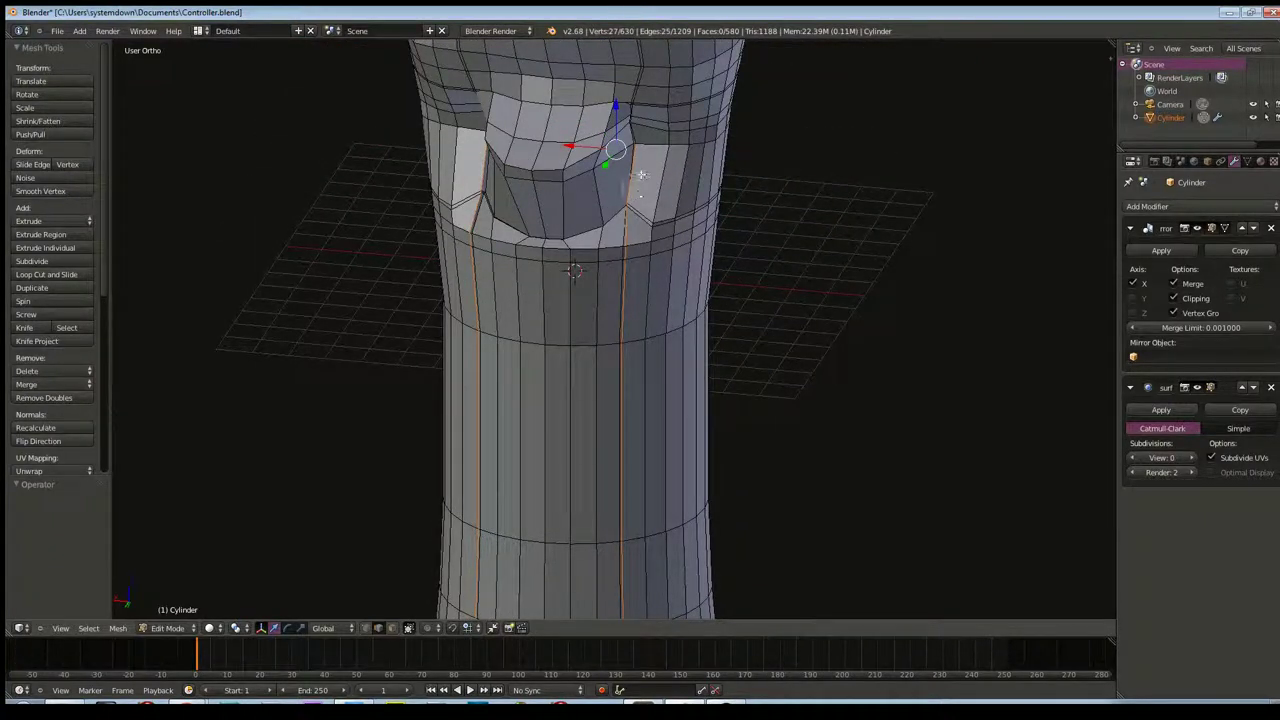
pyautogui.keyDown('shift'); pyautogui.rightClick(621, 211); pyautogui.keyUp('shift')
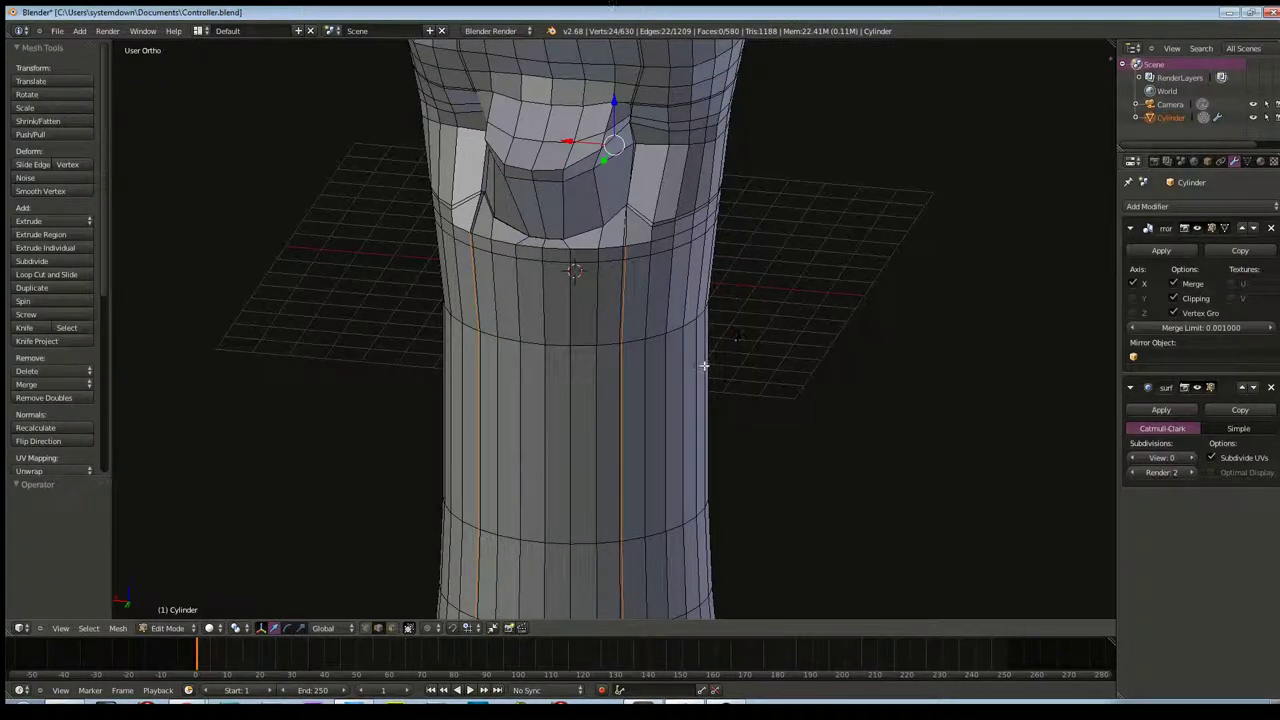
# Apply Dissolve Edges to the two vertical loops, after undoing a trial Edge Loop delete
pyautogui.press('x')
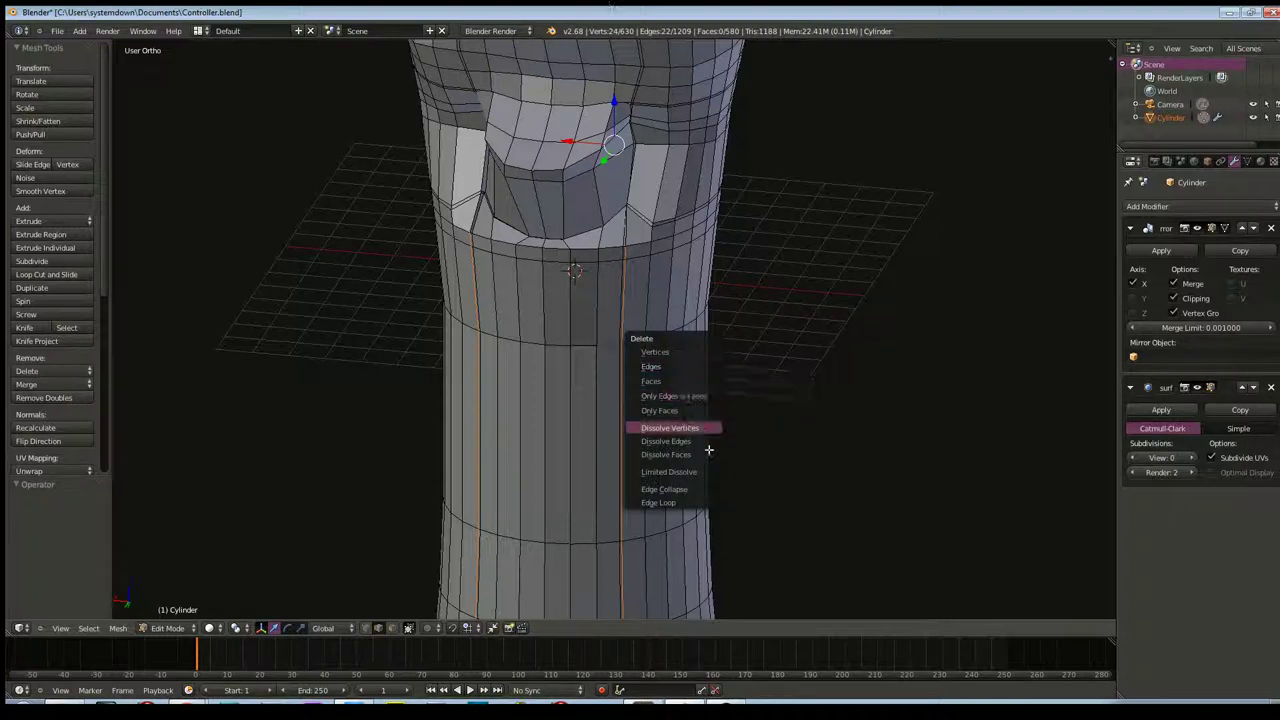
pyautogui.click(703, 443)
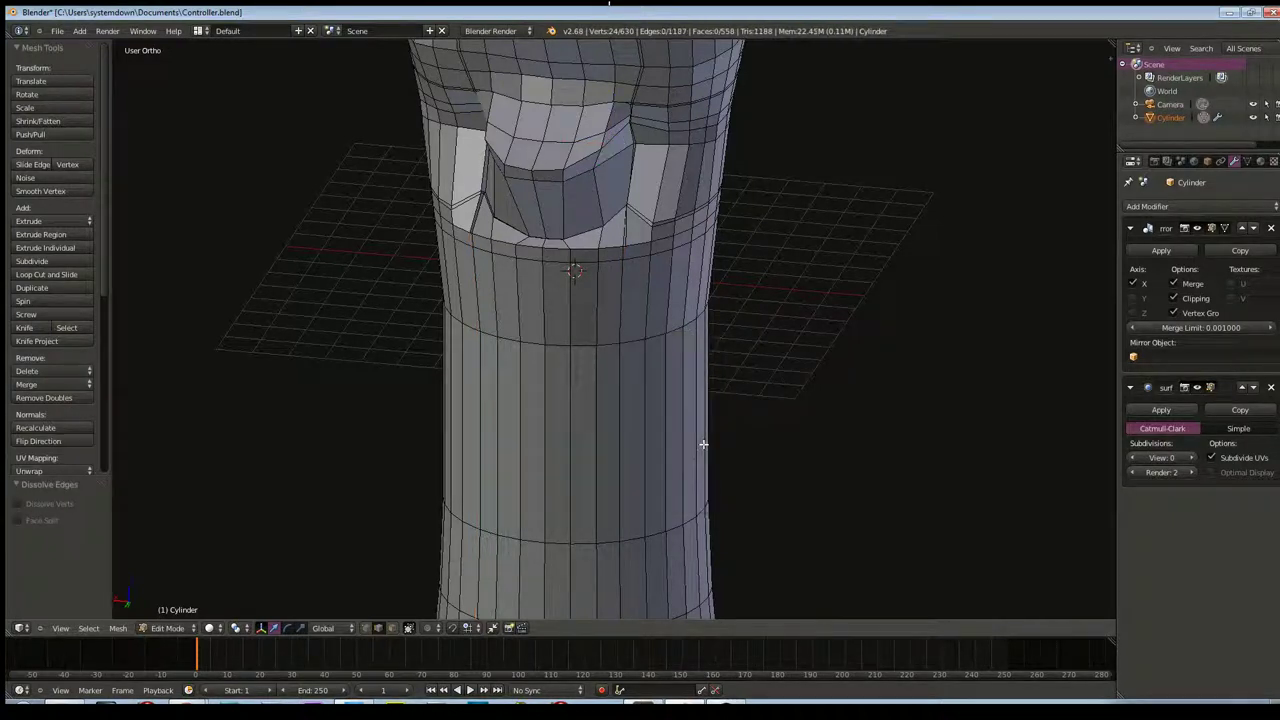
pyautogui.hotkey('ctrl', 'z')
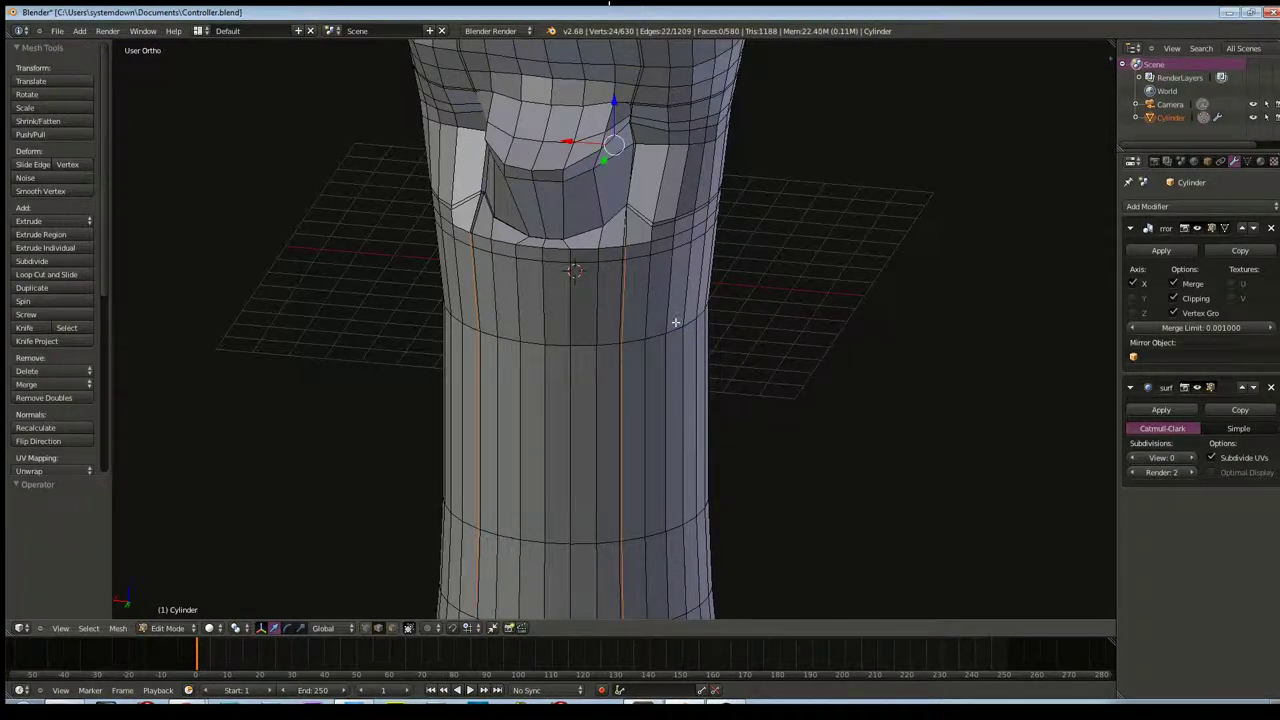
pyautogui.press('x')
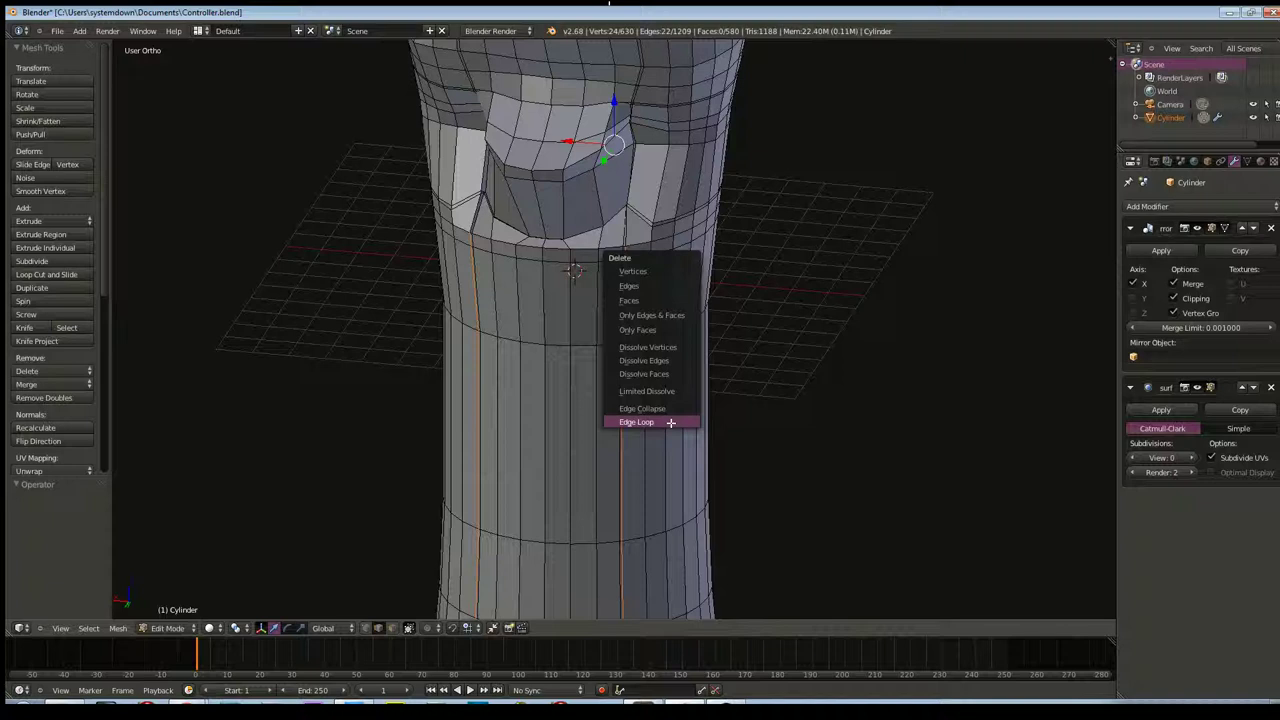
pyautogui.click(671, 423)
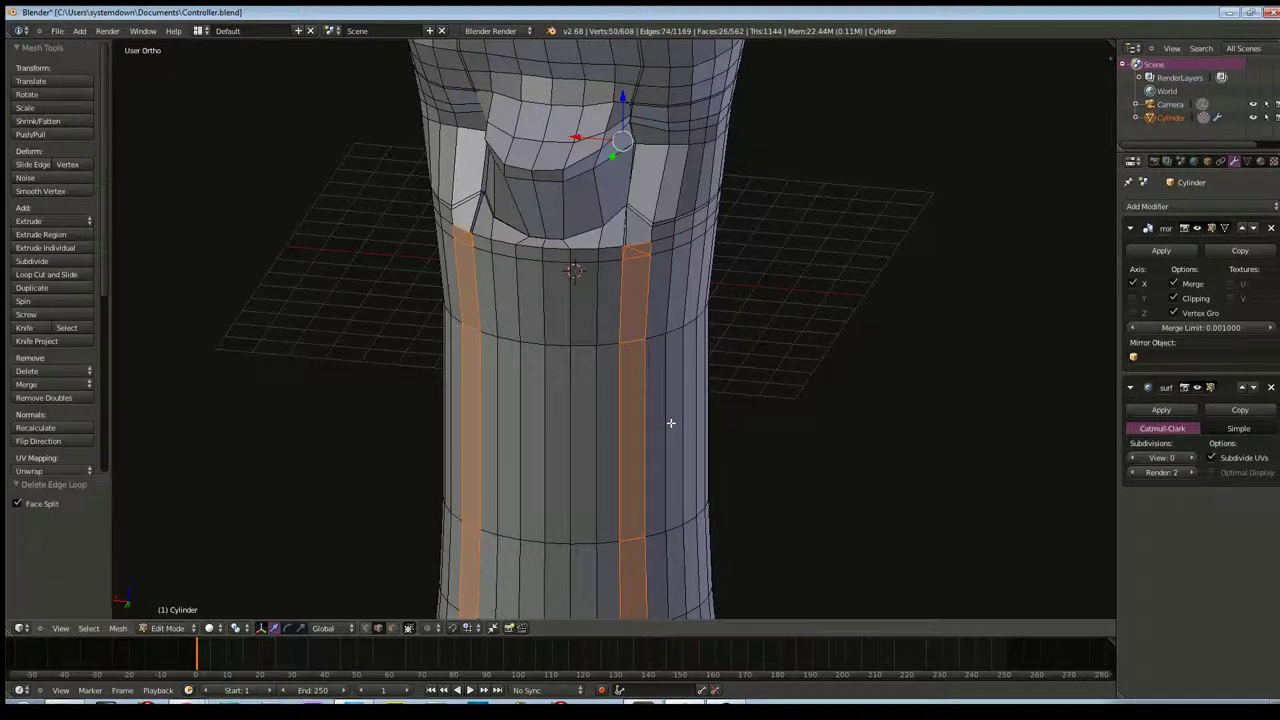
pyautogui.scroll(2, 601, 327)
pyautogui.moveTo(651, 271); pyautogui.dragTo(544, 272, button='middle')
pyautogui.hotkey('ctrl', 'z')
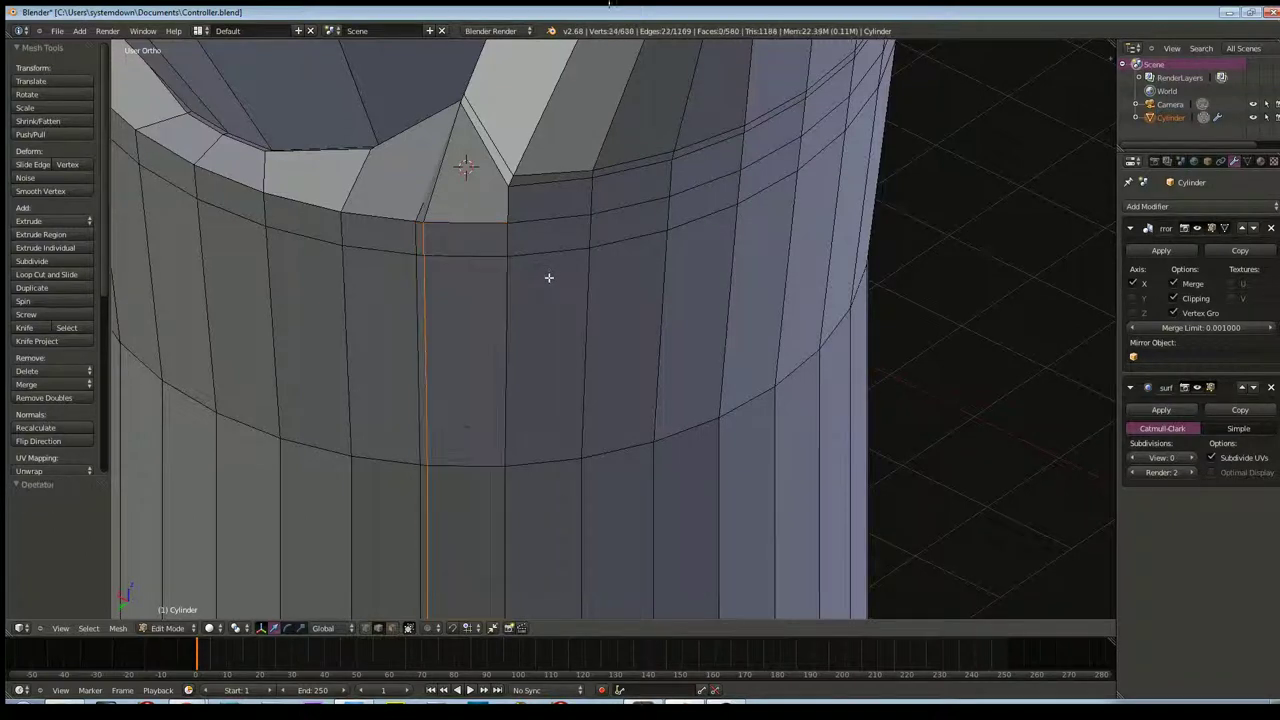
pyautogui.press('x')
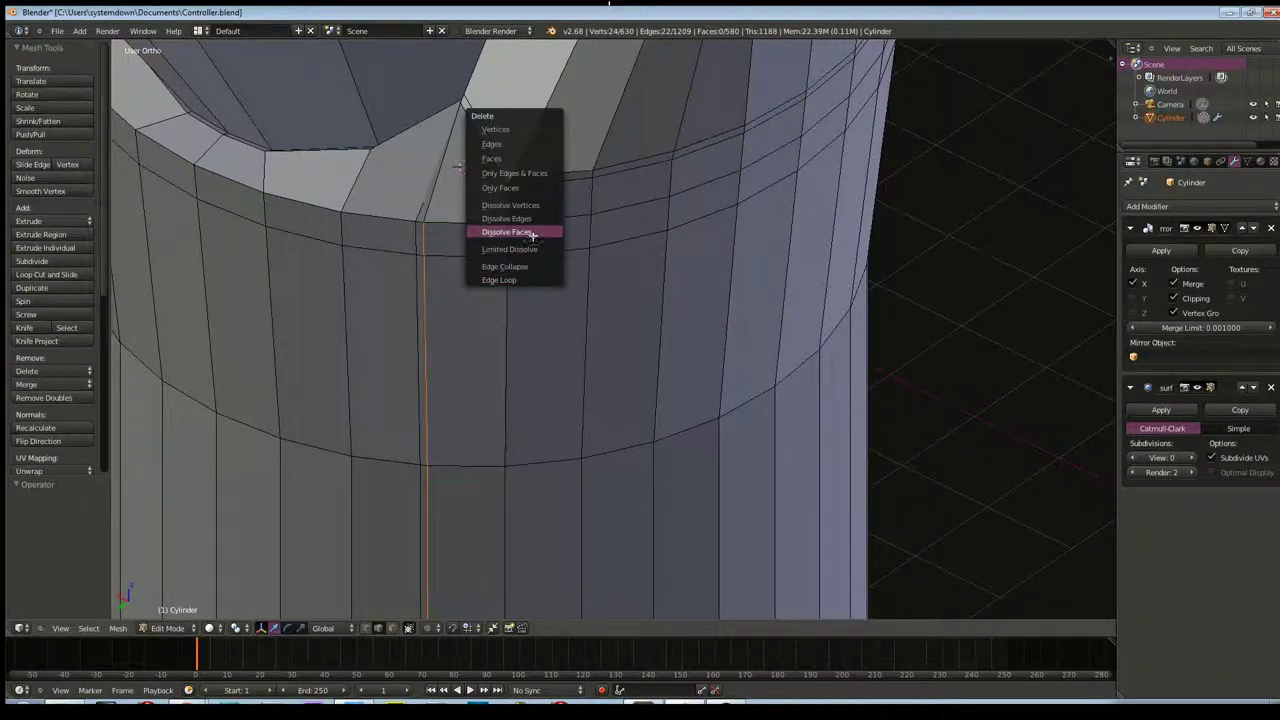
pyautogui.click(530, 218)
pyautogui.moveTo(529, 223)
pyautogui.mouseDown(button='middle')
pyautogui.moveTo(409, 346)
pyautogui.moveTo(549, 343)
pyautogui.moveTo(600, 200)
pyautogui.moveTo(766, 157)
pyautogui.moveTo(522, 203)
pyautogui.moveTo(497, 229)
pyautogui.moveTo(484, 302)
pyautogui.moveTo(475, 270)
pyautogui.moveTo(440, 287)
pyautogui.mouseUp(button='middle')
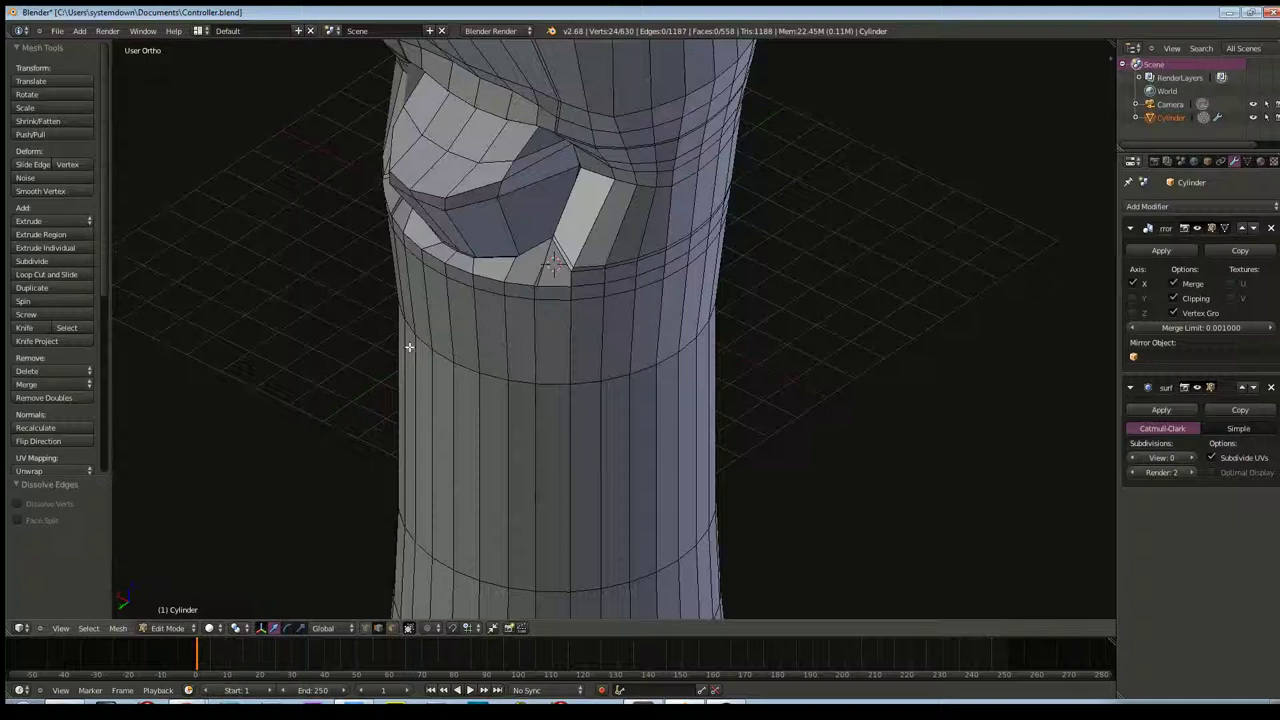
pyautogui.scroll(3, 522, 203)
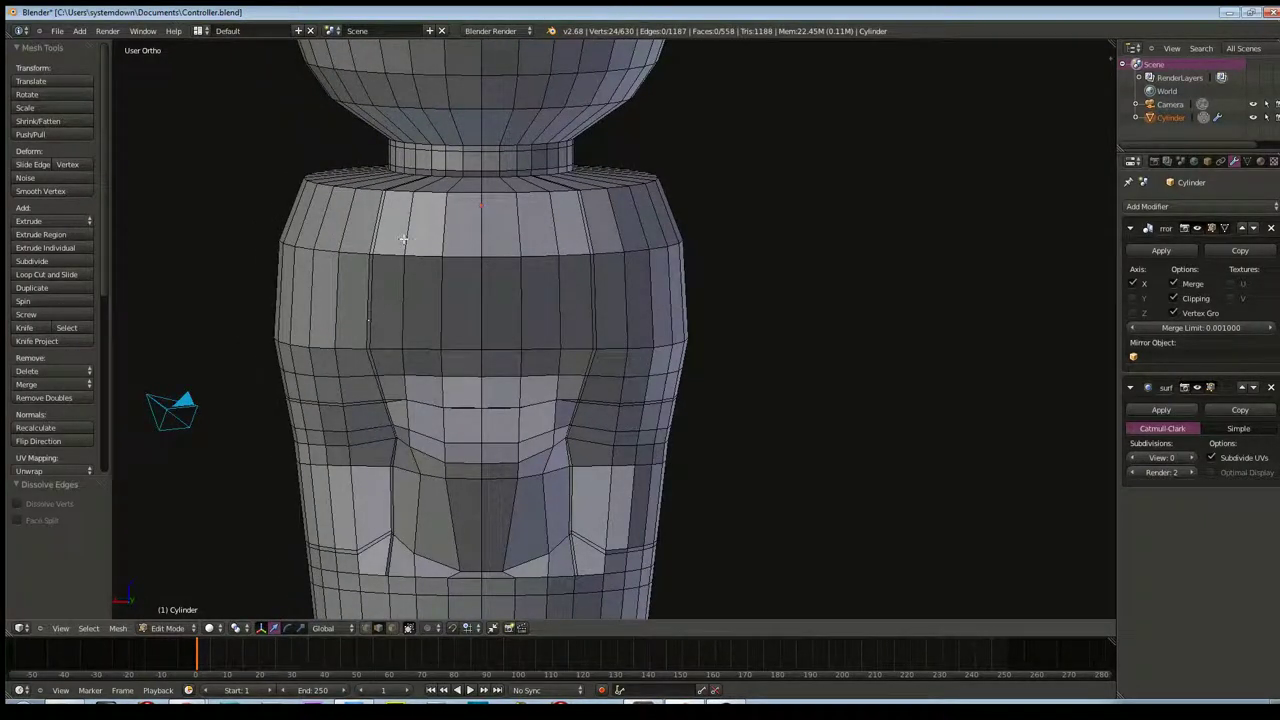
# Select the four short vertical edges on the upper band and dissolve them
pyautogui.moveTo(403, 239); pyautogui.dragTo(568, 237, button='middle')
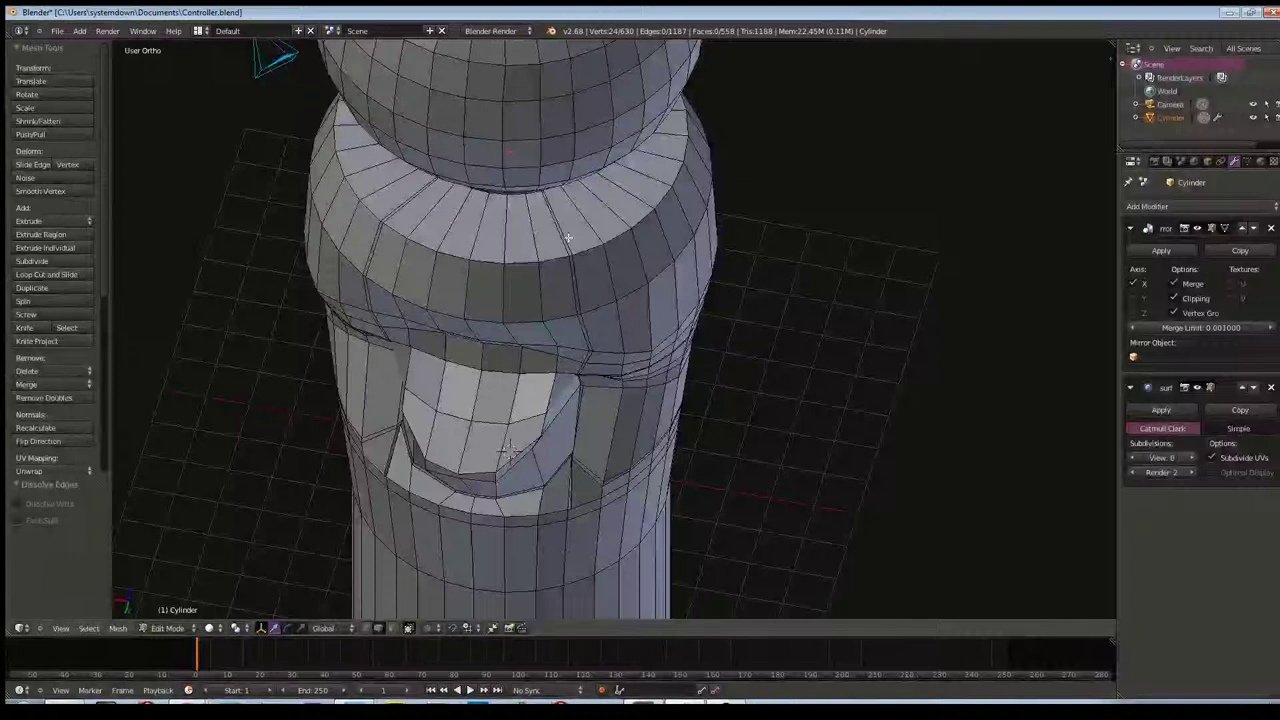
pyautogui.rightClick(565, 242)
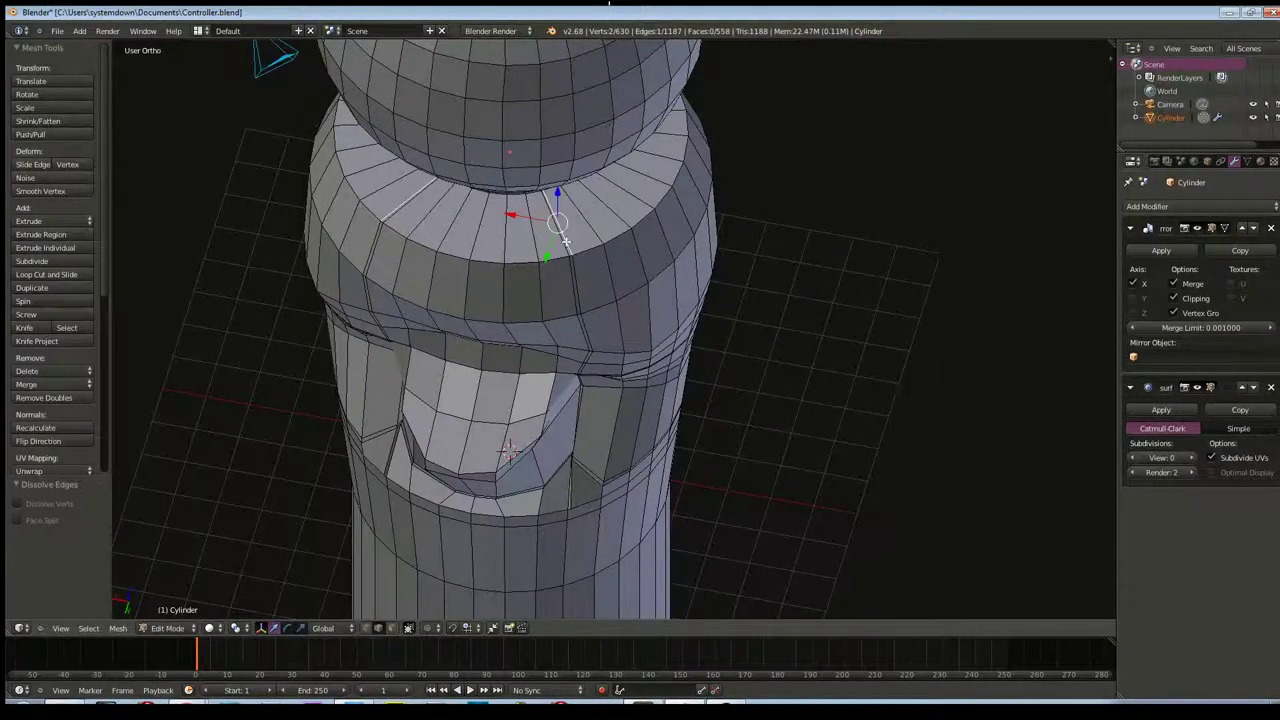
pyautogui.keyDown('shift'); pyautogui.rightClick(576, 288); pyautogui.keyUp('shift')
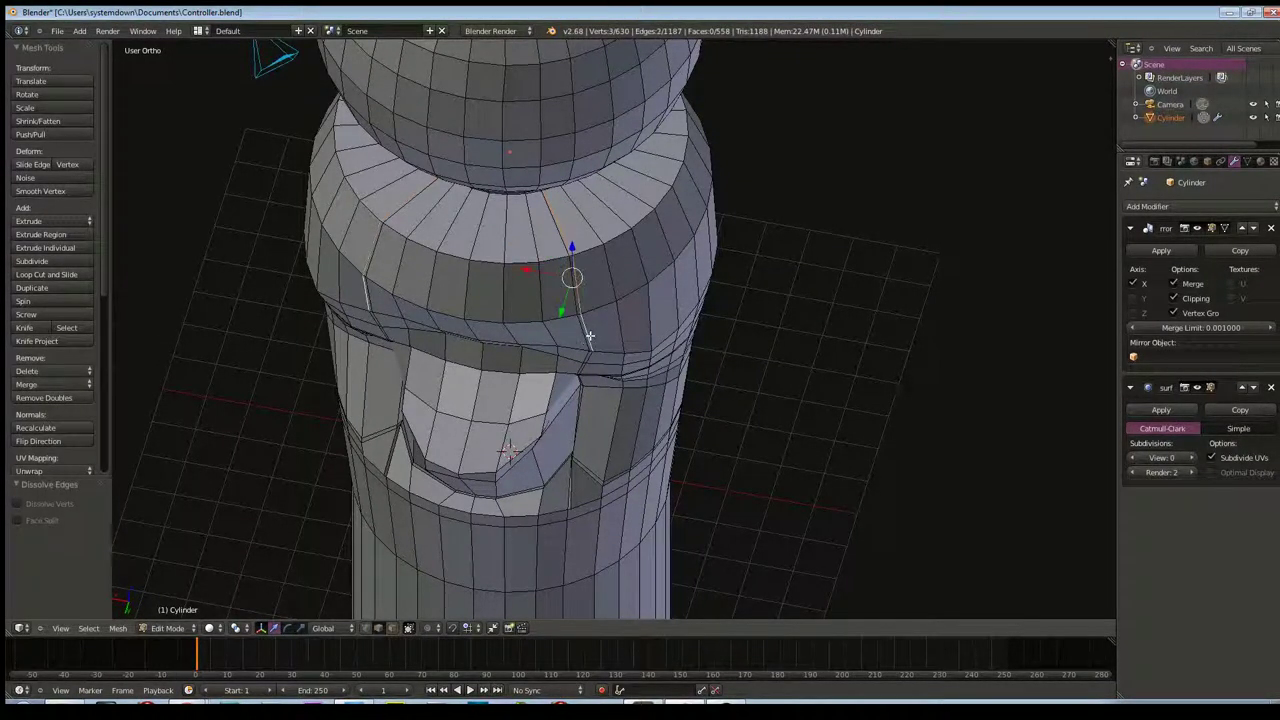
pyautogui.moveTo(588, 338); pyautogui.dragTo(592, 387, button='middle')
pyautogui.moveTo(588, 404)
pyautogui.mouseDown(button='middle')
pyautogui.moveTo(629, 346)
pyautogui.moveTo(581, 378)
pyautogui.mouseUp(button='middle')
pyautogui.keyDown('shift'); pyautogui.rightClick(579, 381); pyautogui.keyUp('shift')
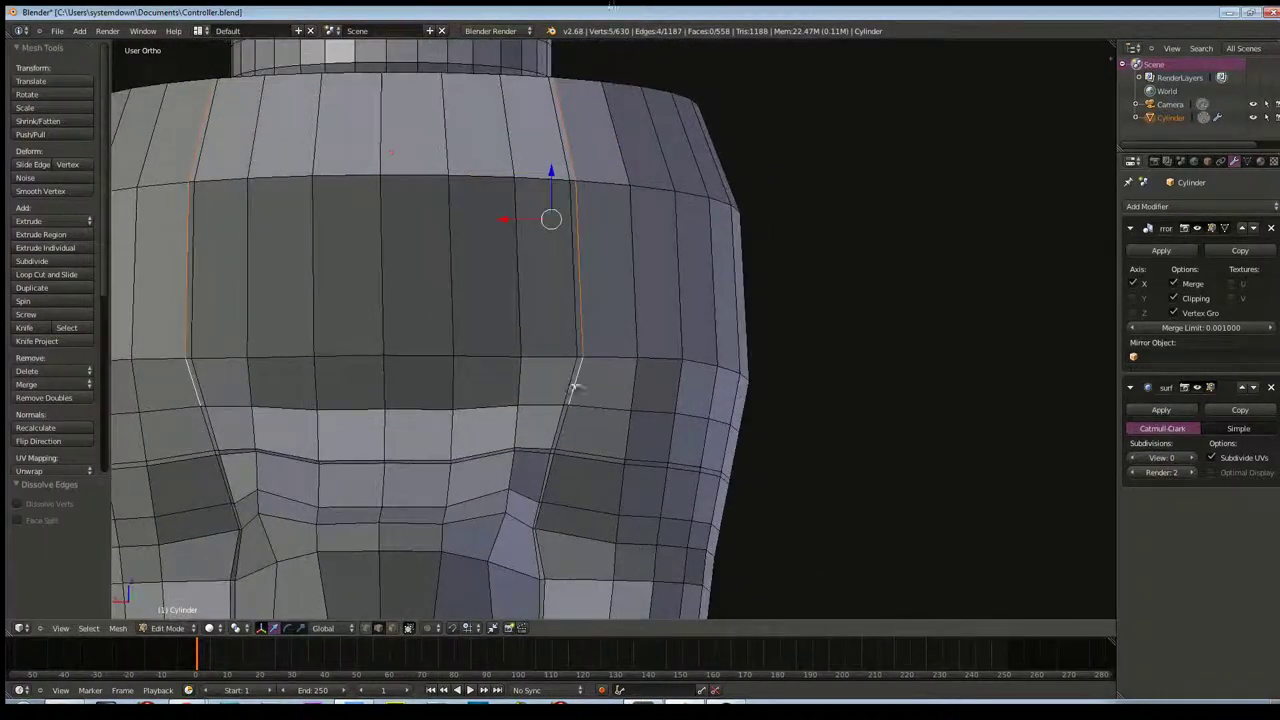
pyautogui.keyDown('shift'); pyautogui.rightClick(564, 424); pyautogui.keyUp('shift')
pyautogui.press('x')
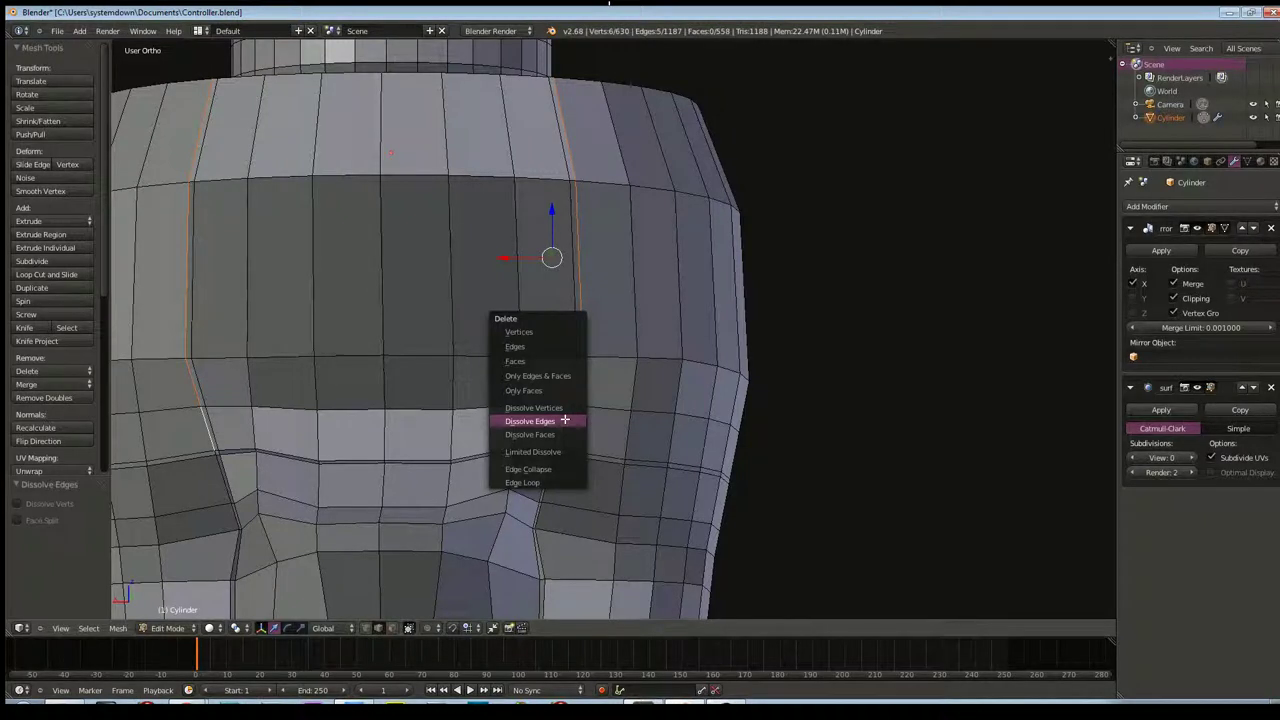
pyautogui.click(564, 421)
# Orbit around the model to check the cleaned upper band
pyautogui.moveTo(563, 420)
pyautogui.mouseDown(button='middle')
pyautogui.moveTo(560, 263)
pyautogui.moveTo(485, 317)
pyautogui.moveTo(552, 277)
pyautogui.mouseUp(button='middle')
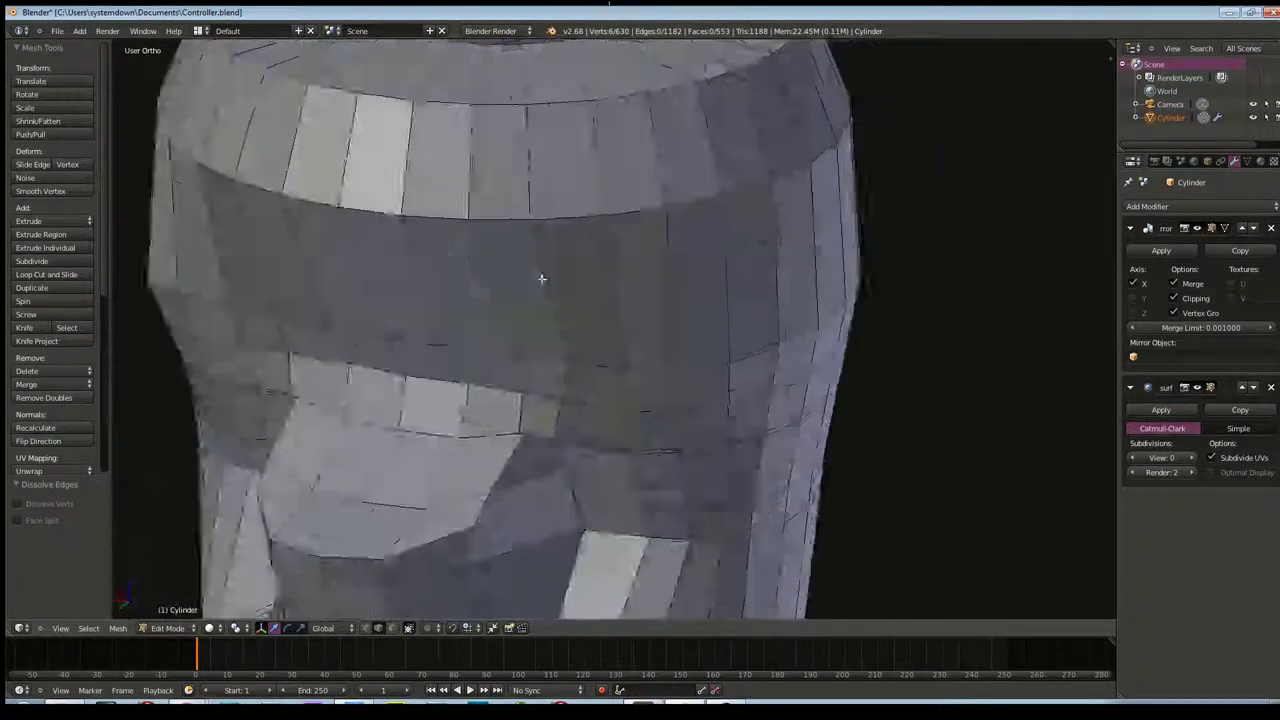
pyautogui.scroll(-2, 552, 300)
pyautogui.moveTo(552, 329); pyautogui.dragTo(591, 400, button='middle')
pyautogui.scroll(2, 646, 367)
pyautogui.moveTo(646, 367); pyautogui.dragTo(600, 391, button='middle')
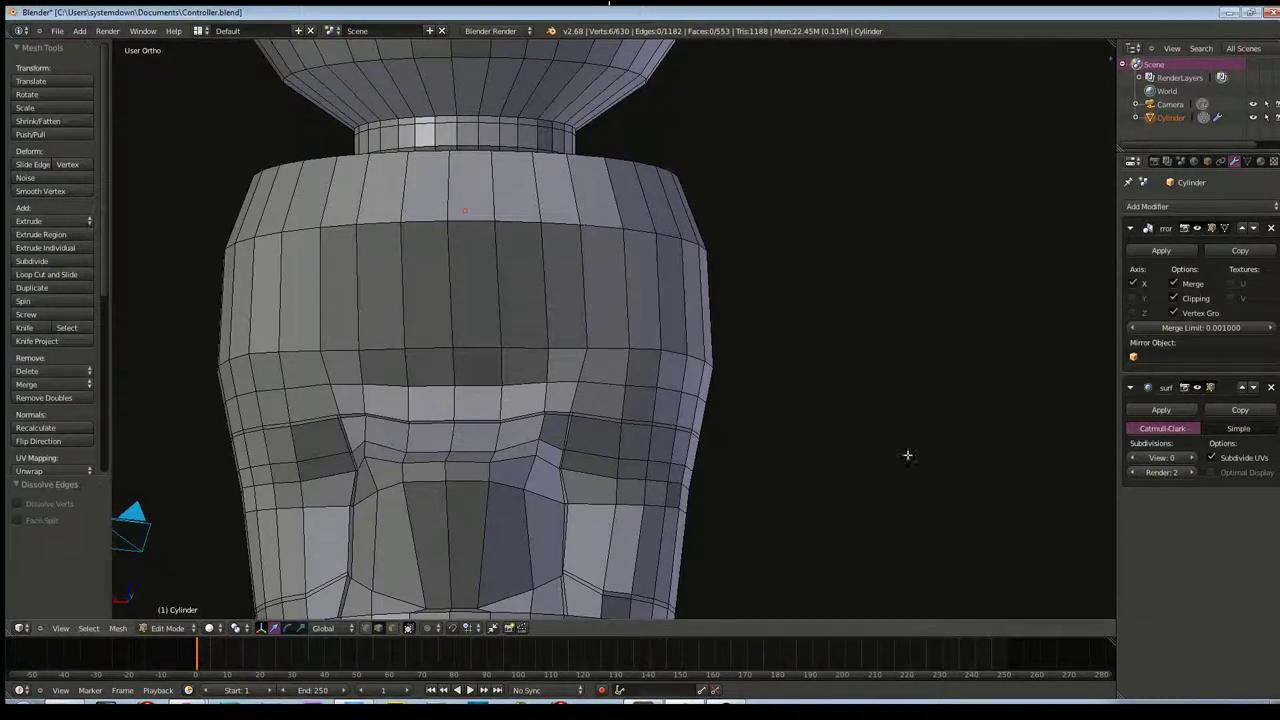
pyautogui.moveTo(829, 397); pyautogui.dragTo(731, 429, button='middle')
# Turn the model to face front and select the vertex at the notch's inner corner
pyautogui.scroll(-2, 737, 425)
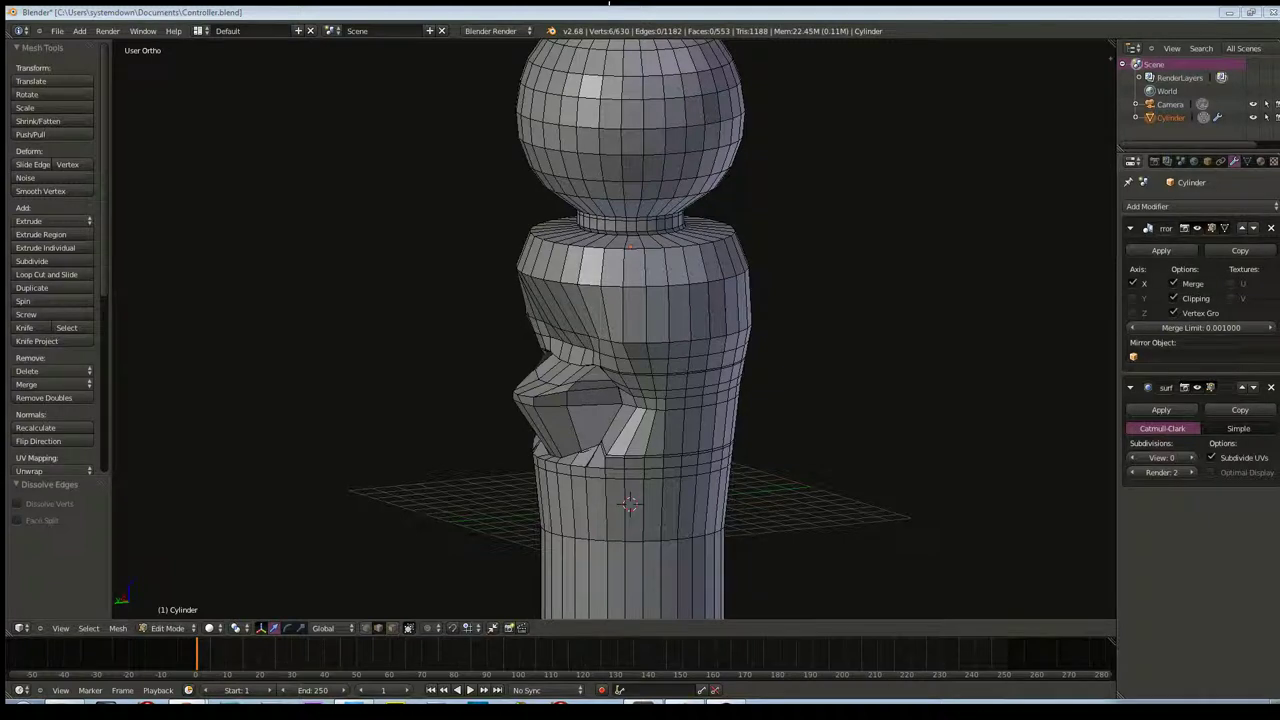
pyautogui.moveTo(660, 400)
pyautogui.mouseDown(button='middle')
pyautogui.moveTo(879, 422)
pyautogui.moveTo(592, 392)
pyautogui.mouseUp(button='middle')
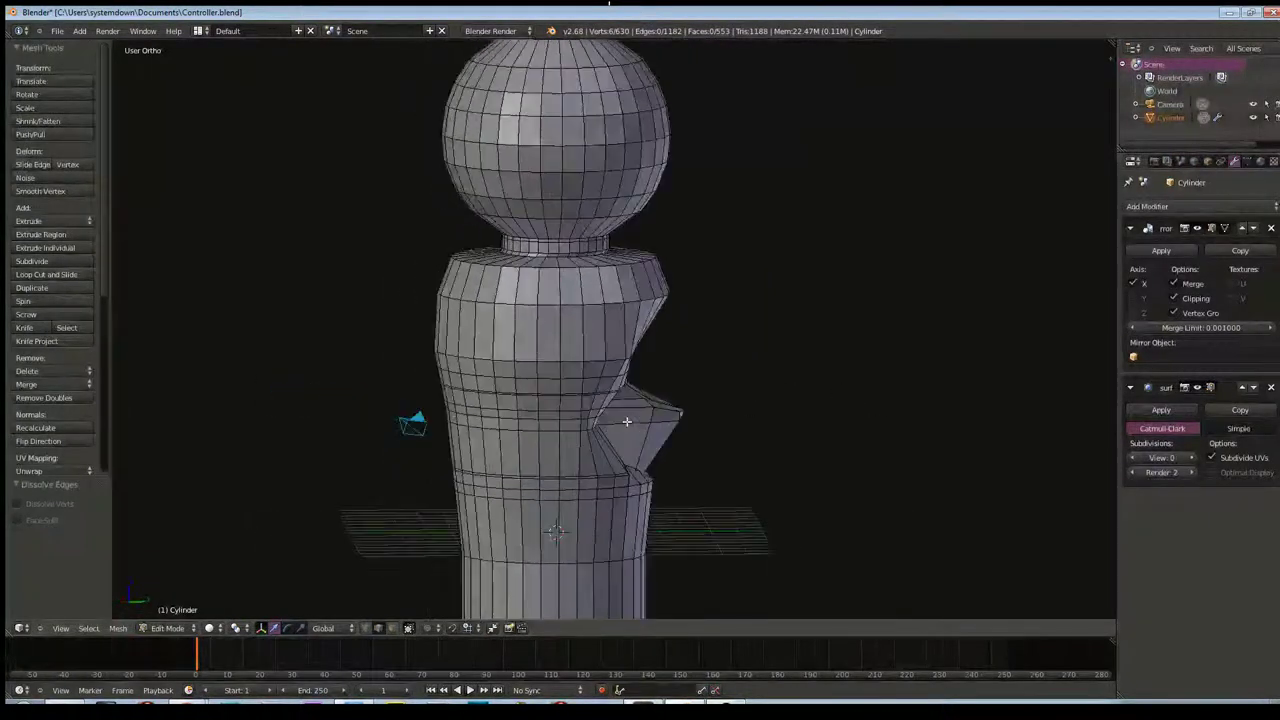
pyautogui.scroll(3, 592, 392)
pyautogui.moveTo(592, 392)
pyautogui.mouseDown(button='middle')
pyautogui.moveTo(622, 412)
pyautogui.moveTo(614, 423)
pyautogui.moveTo(586, 414)
pyautogui.moveTo(442, 432)
pyautogui.moveTo(612, 392)
pyautogui.mouseUp(button='middle')
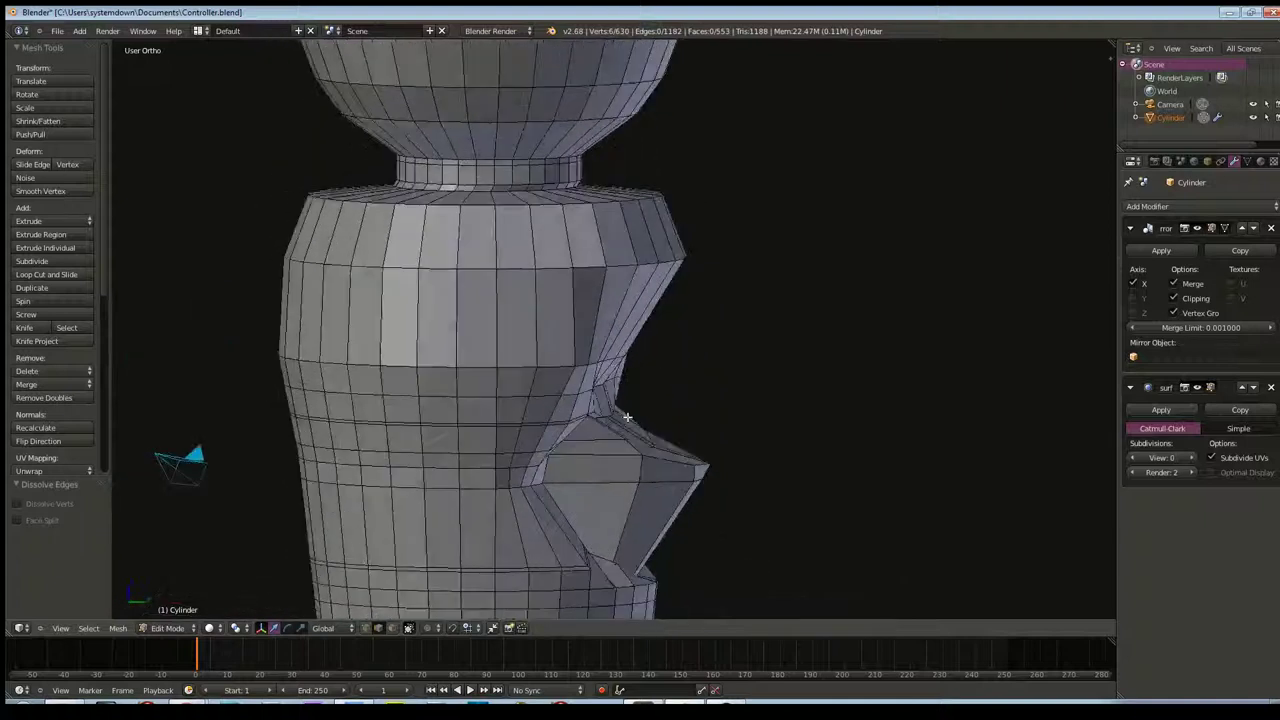
pyautogui.rightClick(616, 387)
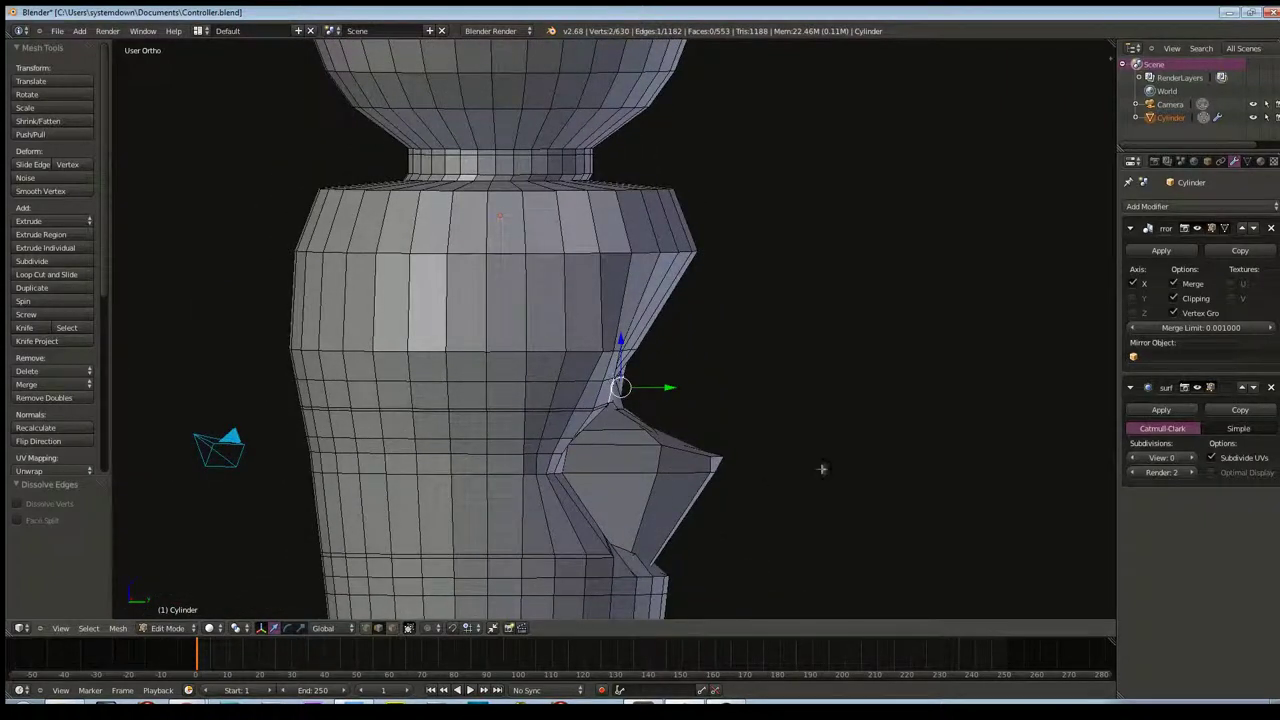
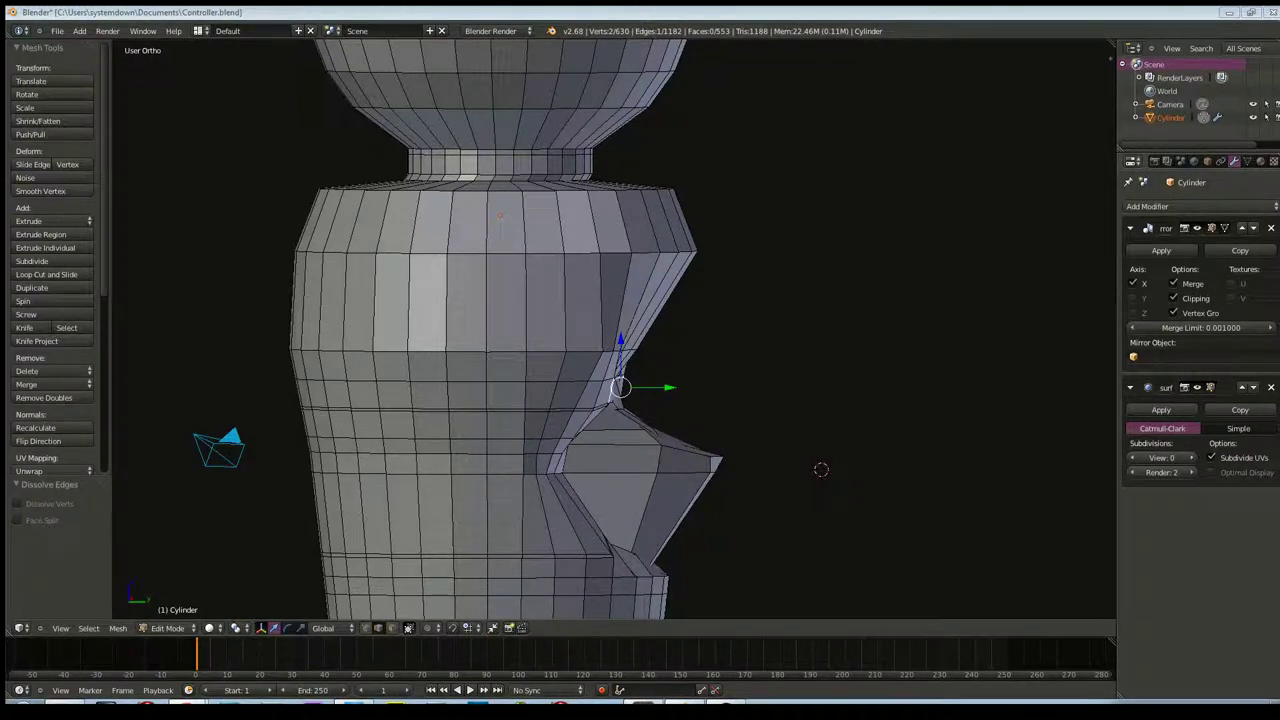
# Select the edge at the protrusion's upper corner, checking the body against the right side reference
pyautogui.moveTo(820, 469); pyautogui.dragTo(905, 375, button='middle')
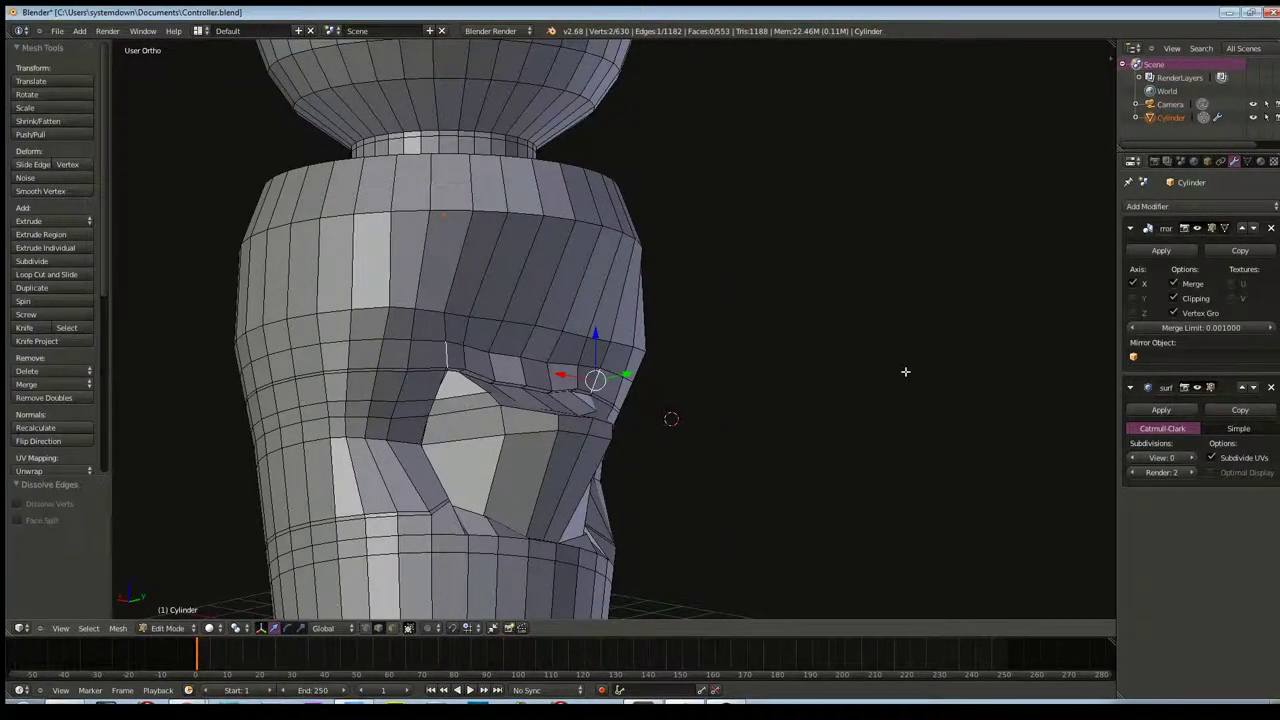
pyautogui.moveTo(905, 371)
pyautogui.mouseDown(button='middle')
pyautogui.moveTo(794, 326)
pyautogui.moveTo(851, 354)
pyautogui.moveTo(749, 346)
pyautogui.mouseUp(button='middle')
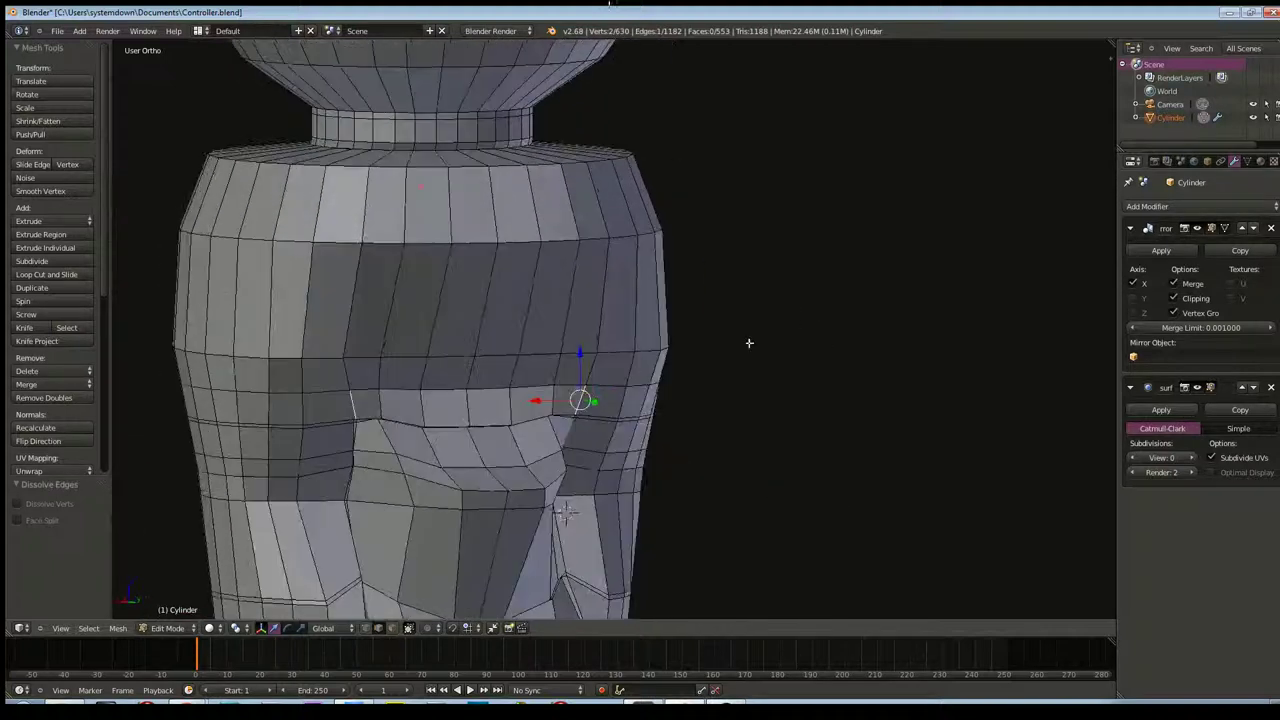
pyautogui.moveTo(1038, 401)
pyautogui.mouseDown(button='middle')
pyautogui.moveTo(789, 383)
pyautogui.moveTo(803, 397)
pyautogui.mouseUp(button='middle')
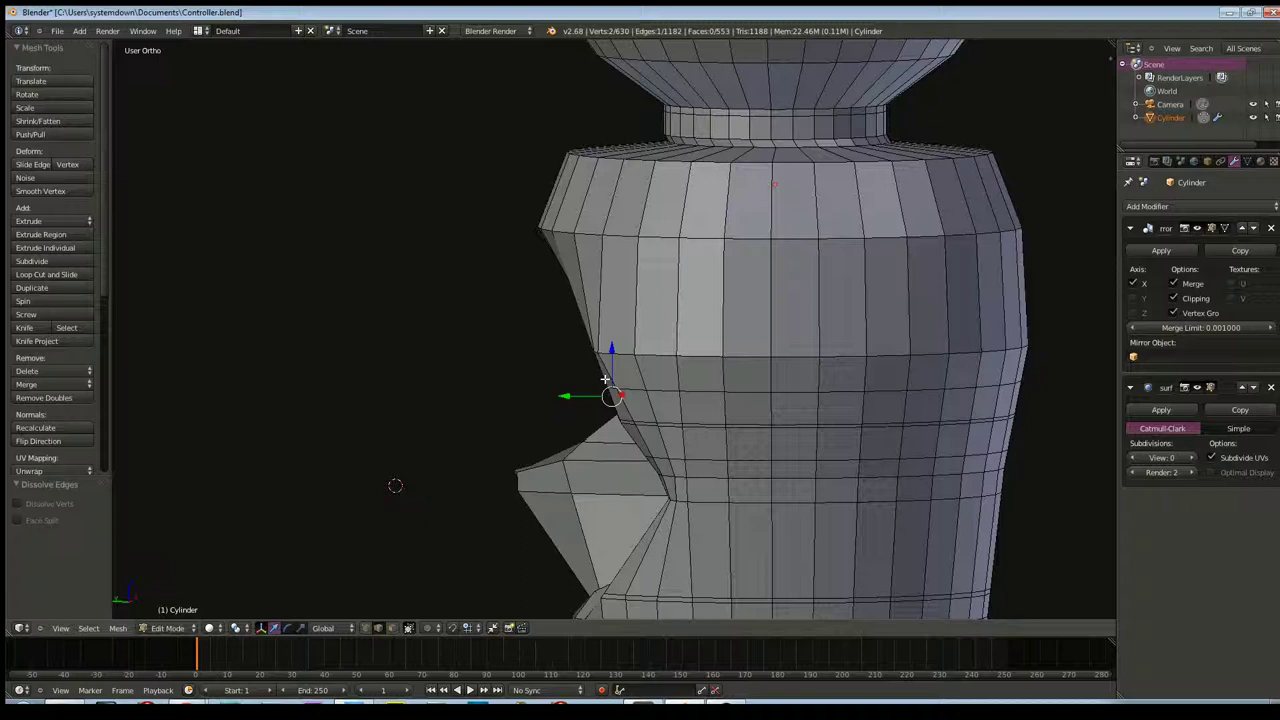
pyautogui.press('KP_3')
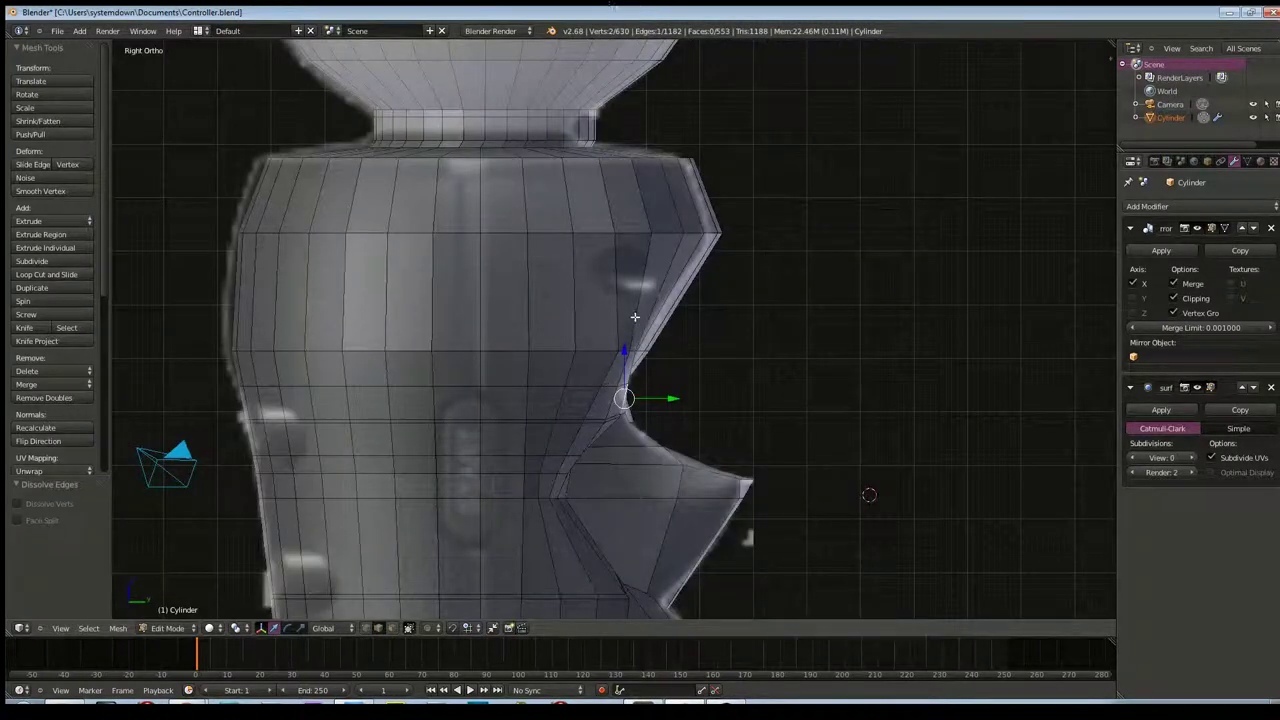
pyautogui.scroll(2, 634, 316)
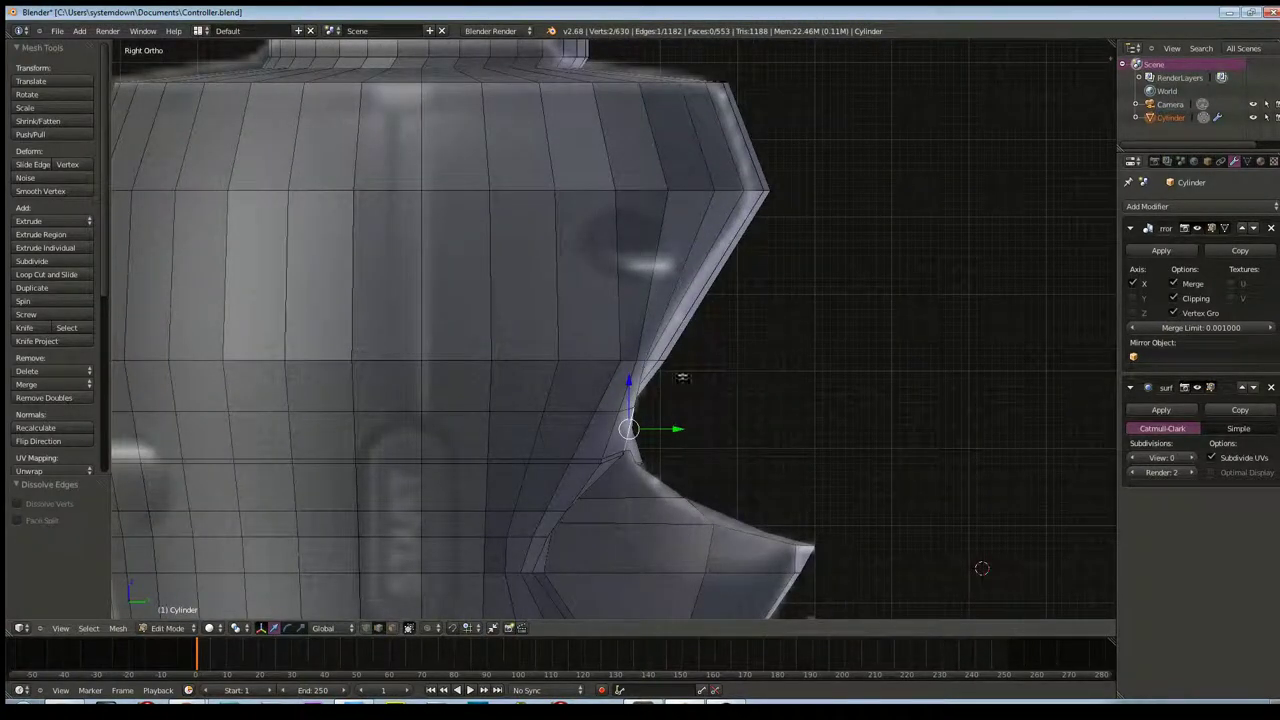
pyautogui.moveTo(694, 397); pyautogui.dragTo(651, 380, button='middle')
pyautogui.rightClick(404, 381)
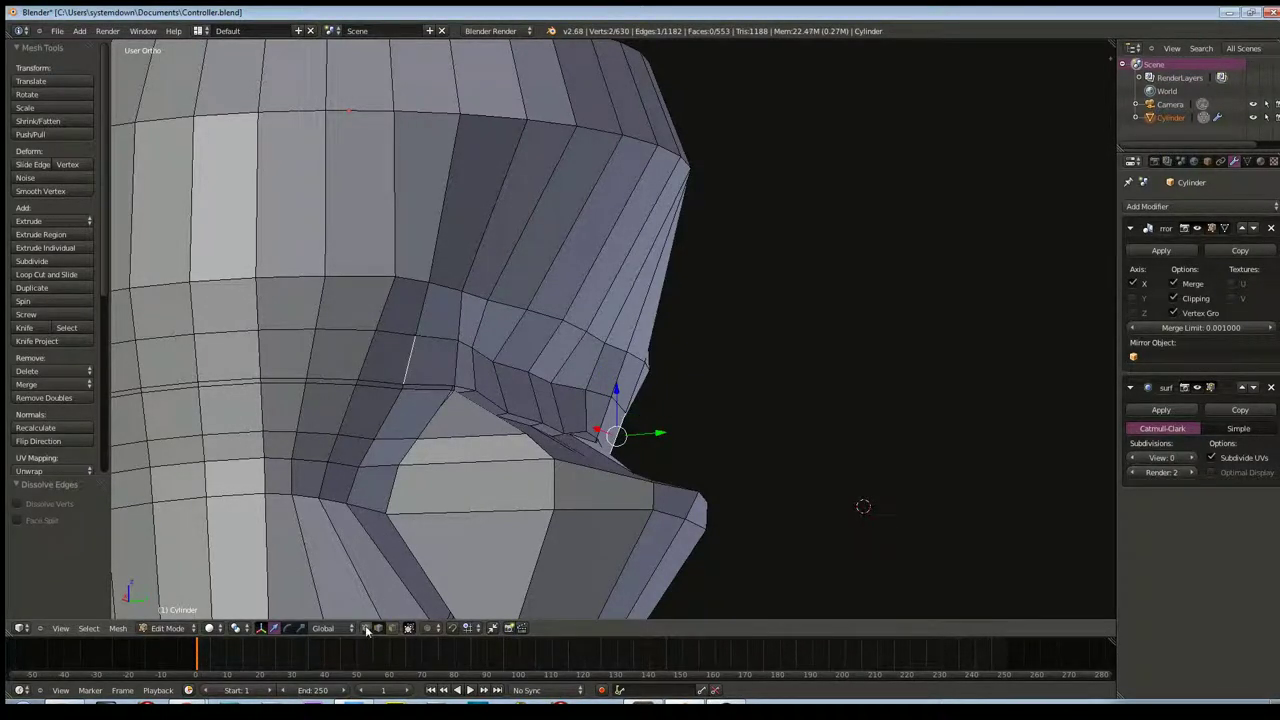
pyautogui.keyDown('shift'); pyautogui.rightClick(400, 389); pyautogui.keyUp('shift')
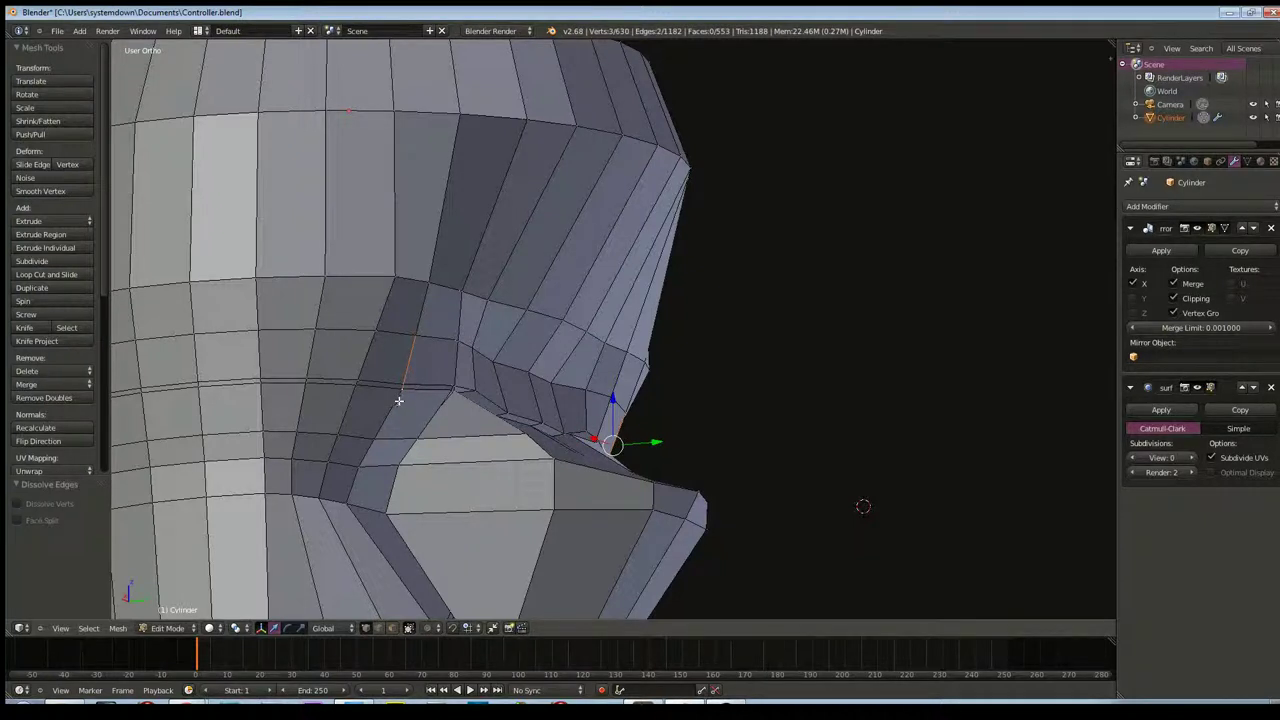
pyautogui.scroll(2, 400, 389)
pyautogui.scroll(2, 329, 420)
pyautogui.scroll(1, 394, 394)
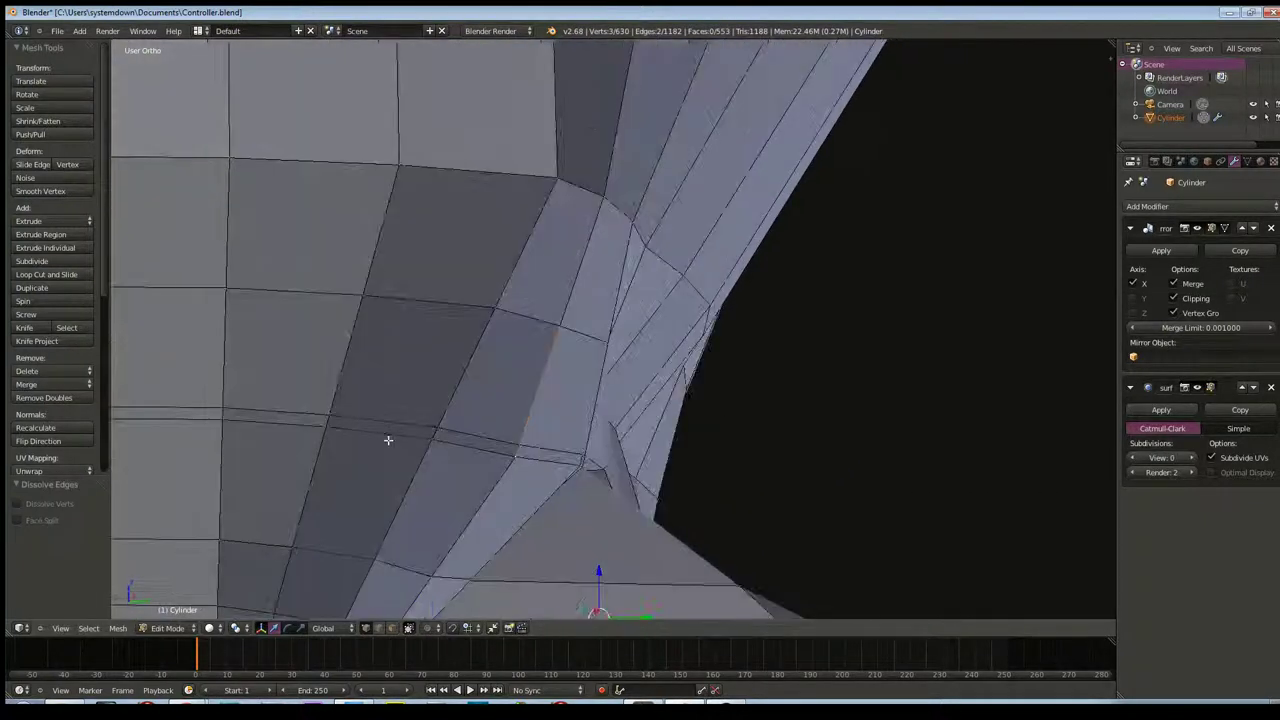
pyautogui.rightClick(515, 445)
pyautogui.moveTo(517, 443)
pyautogui.mouseDown(button='middle')
pyautogui.moveTo(523, 433)
pyautogui.moveTo(429, 427)
pyautogui.moveTo(366, 446)
pyautogui.moveTo(414, 486)
pyautogui.mouseUp(button='middle')
# Slide the corner edge along Y in stages (-0.240, -0.157, -0.087), settling at Y -0.082
pyautogui.press('g')
pyautogui.press('y')
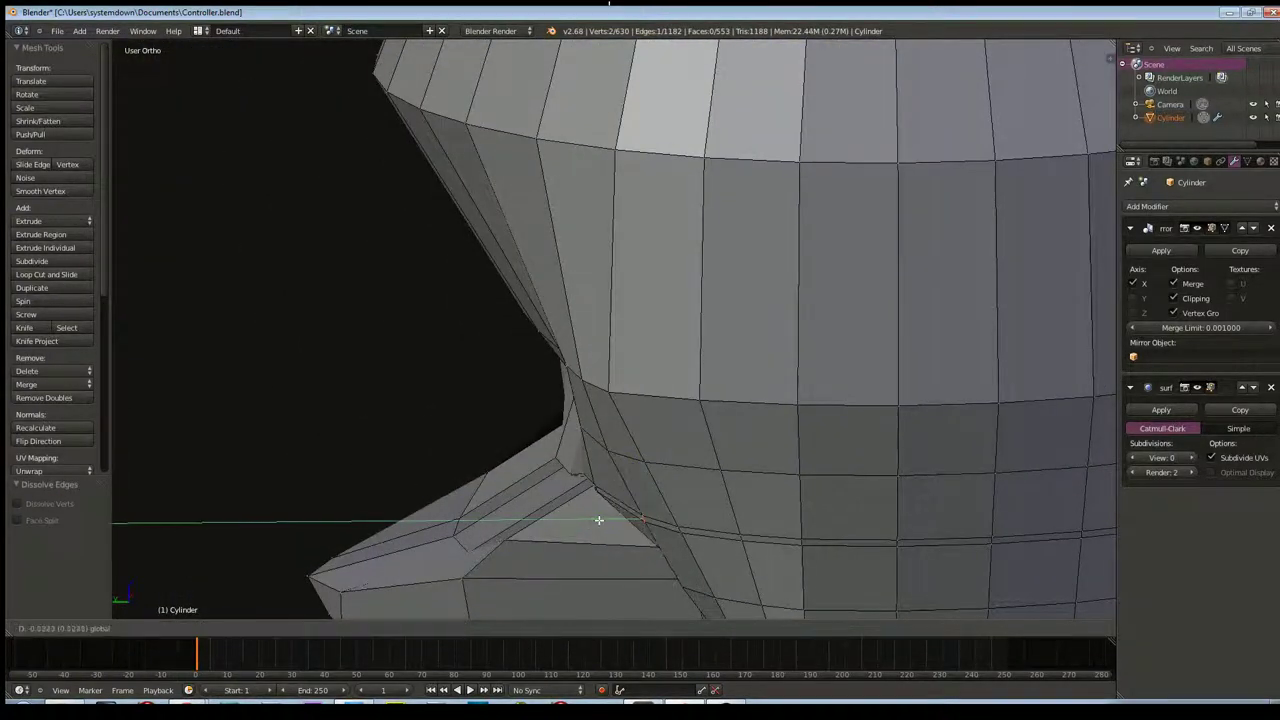
pyautogui.click(609, 523)
pyautogui.moveTo(609, 523)
pyautogui.mouseDown(button='middle')
pyautogui.moveTo(607, 554)
pyautogui.moveTo(677, 523)
pyautogui.mouseUp(button='middle')
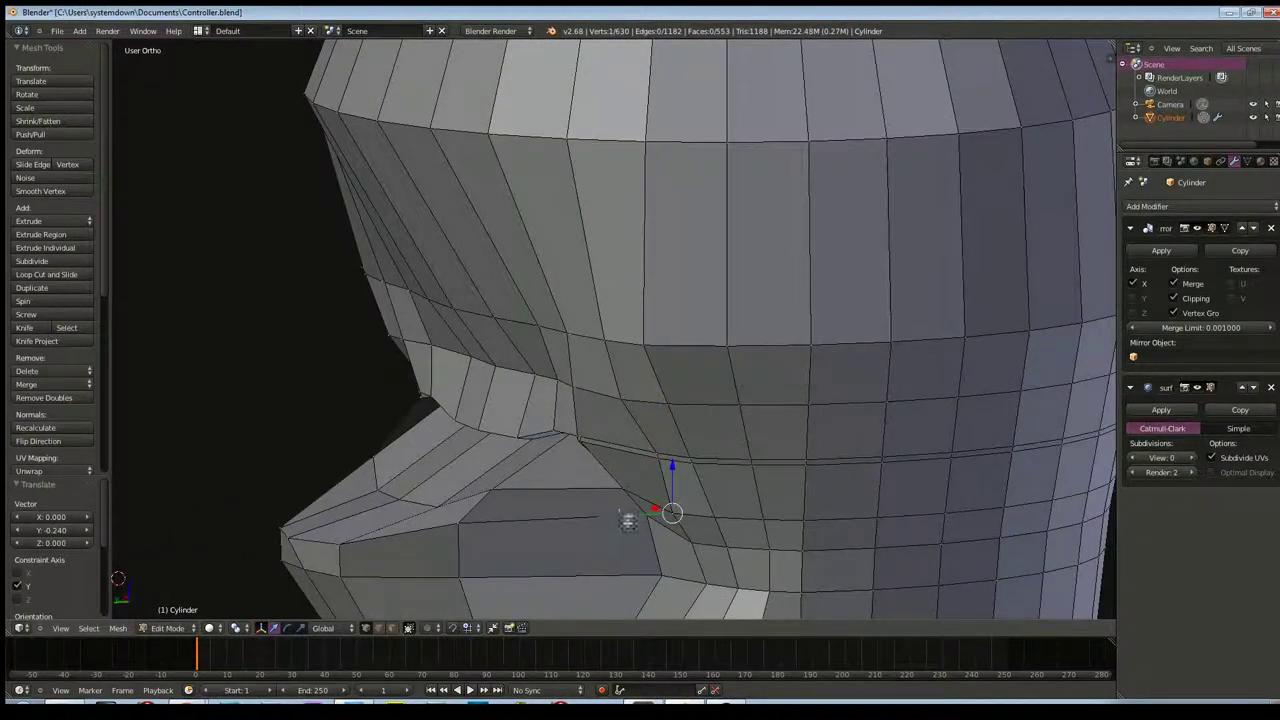
pyautogui.press('g')
pyautogui.press('y')
pyautogui.click(641, 520)
pyautogui.moveTo(641, 520)
pyautogui.mouseDown(button='middle')
pyautogui.moveTo(691, 521)
pyautogui.moveTo(683, 497)
pyautogui.moveTo(729, 517)
pyautogui.moveTo(205, 497)
pyautogui.mouseUp(button='middle')
pyautogui.press('g')
pyautogui.press('y')
pyautogui.click(686, 493)
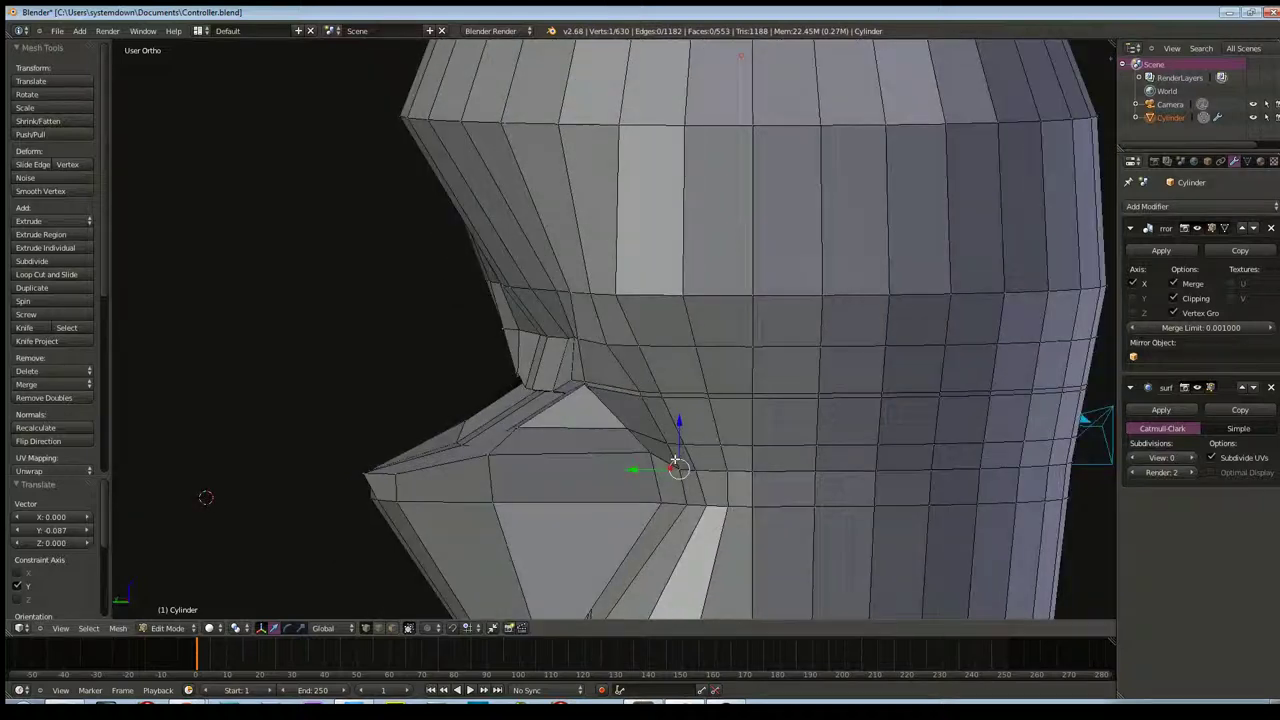
pyautogui.press('g')
pyautogui.press('y')
pyautogui.click(634, 447)
pyautogui.moveTo(634, 447)
pyautogui.mouseDown(button='middle')
pyautogui.moveTo(593, 485)
pyautogui.moveTo(644, 422)
pyautogui.mouseUp(button='middle')
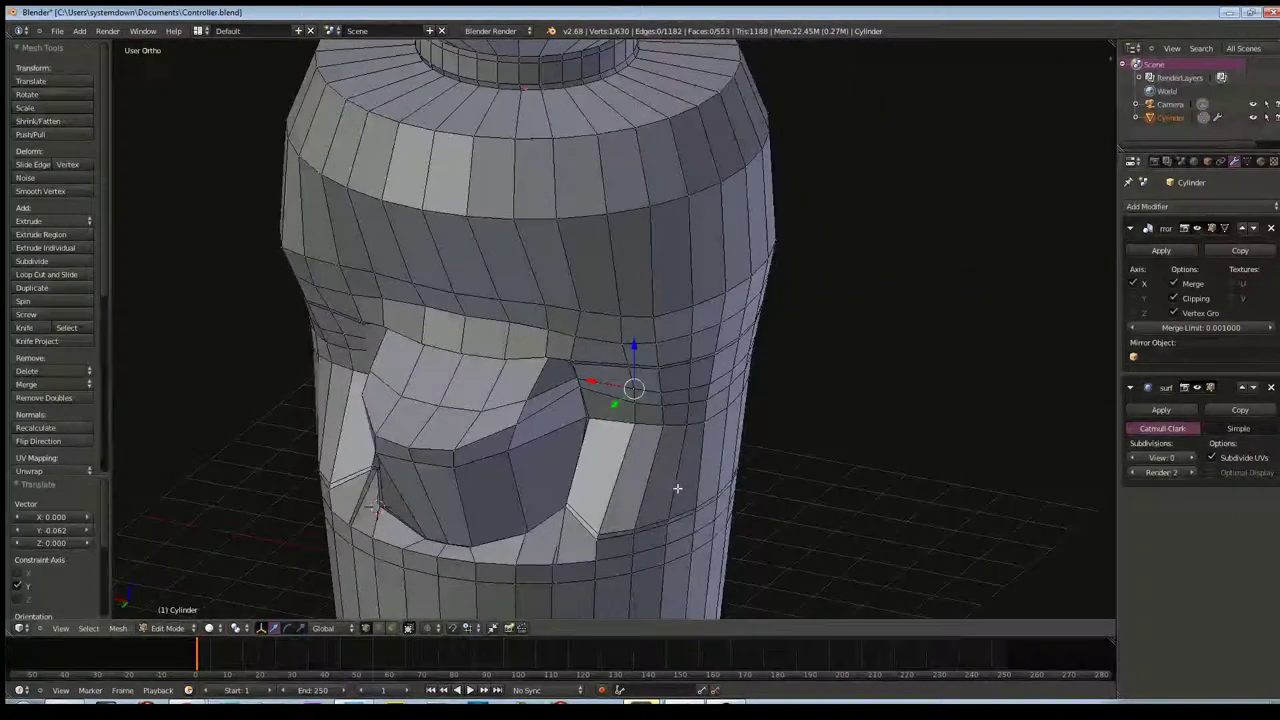
# Compare the new shape in Right Ortho view, then return to Object Mode
pyautogui.moveTo(629, 434); pyautogui.dragTo(820, 387, button='middle')
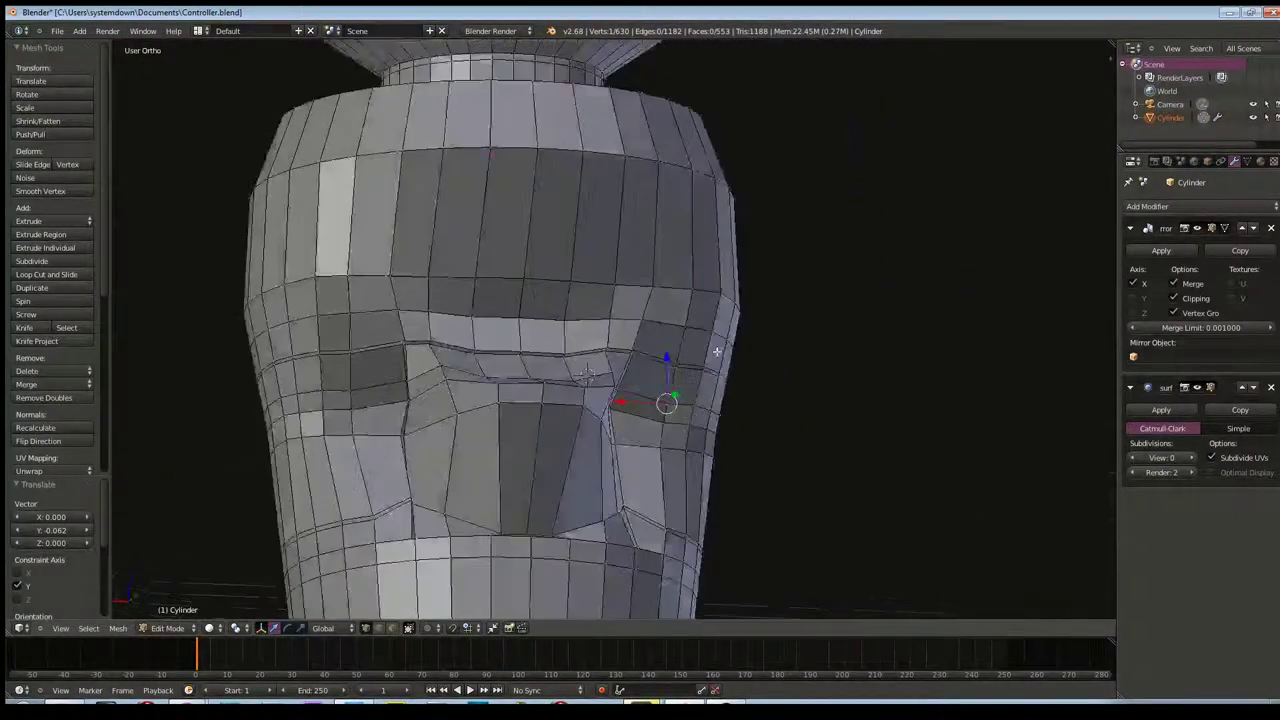
pyautogui.press('KP_3')
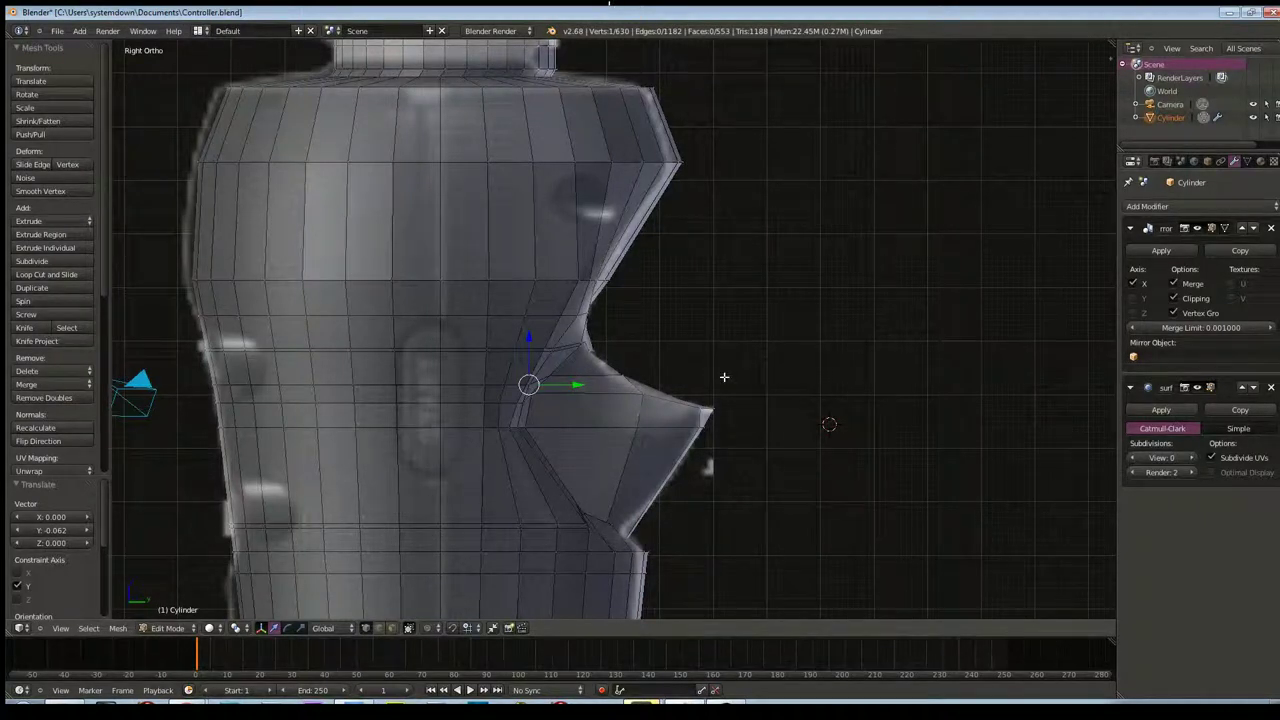
pyautogui.press('Tab')
pyautogui.moveTo(724, 376); pyautogui.dragTo(649, 384, button='middle')
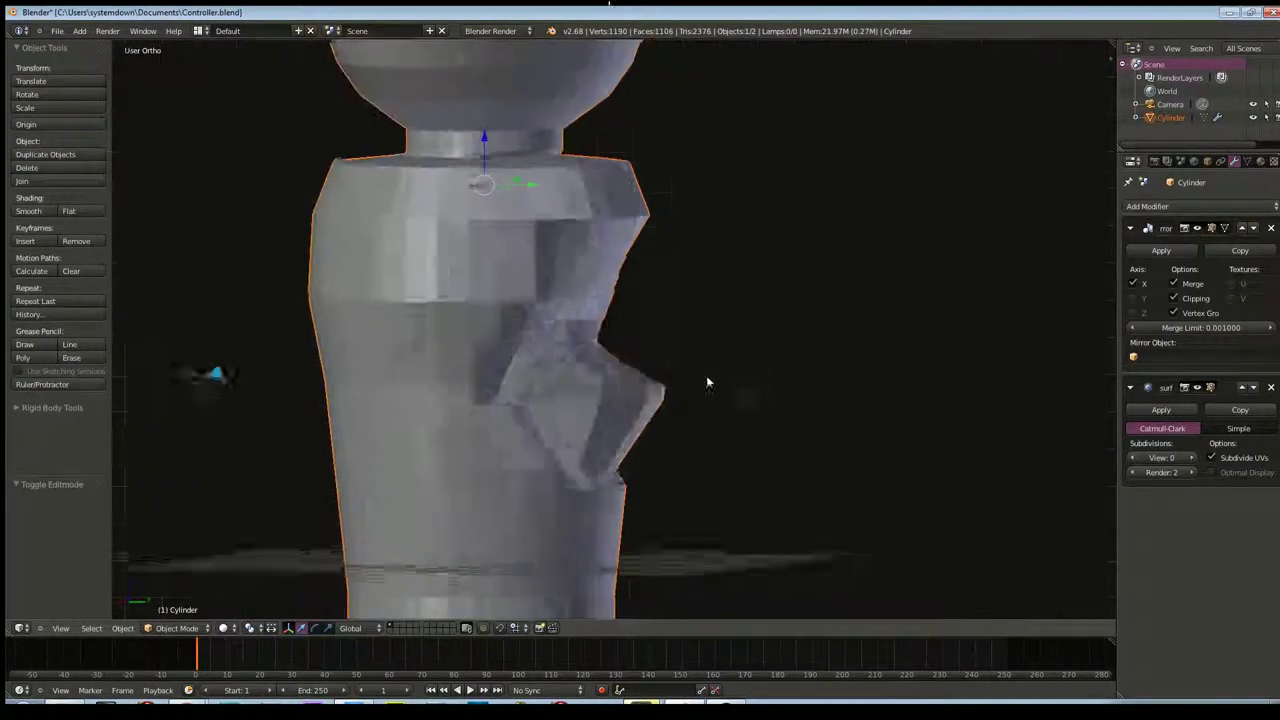
# Preview the controller at viewport subdivision level 3, then re-enter Edit Mode with the level at 0
pyautogui.moveTo(1157, 457); pyautogui.dragTo(1177, 462)
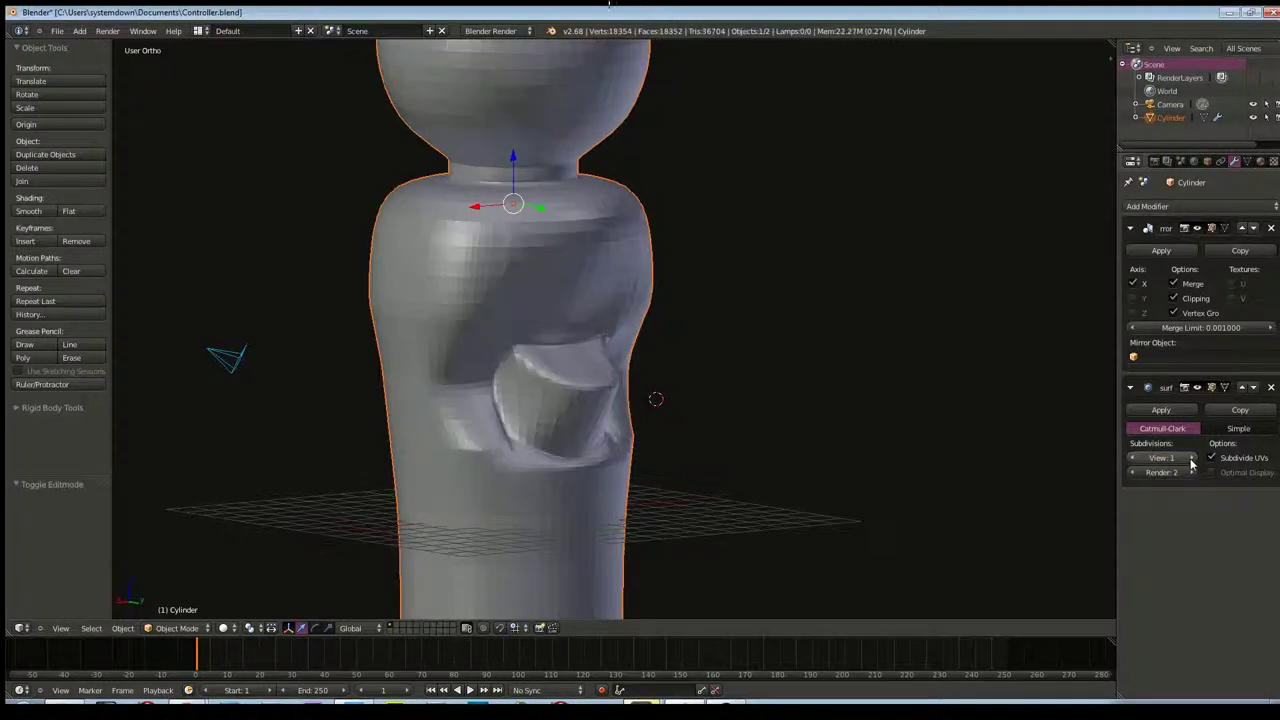
pyautogui.moveTo(666, 430)
pyautogui.mouseDown(button='middle')
pyautogui.moveTo(542, 448)
pyautogui.moveTo(772, 422)
pyautogui.moveTo(741, 426)
pyautogui.mouseUp(button='middle')
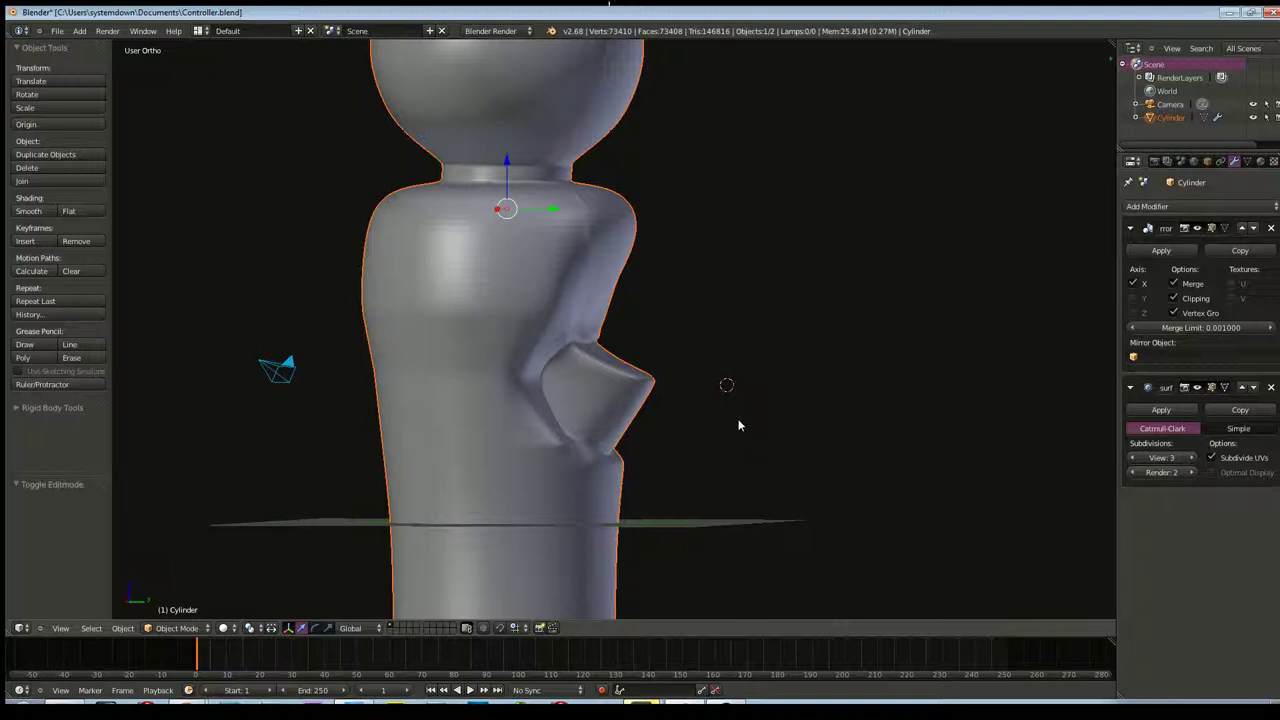
pyautogui.press('Tab')
pyautogui.click(1134, 458)
pyautogui.click(1134, 458)
pyautogui.click(1134, 458)
pyautogui.scroll(2, 720, 311)
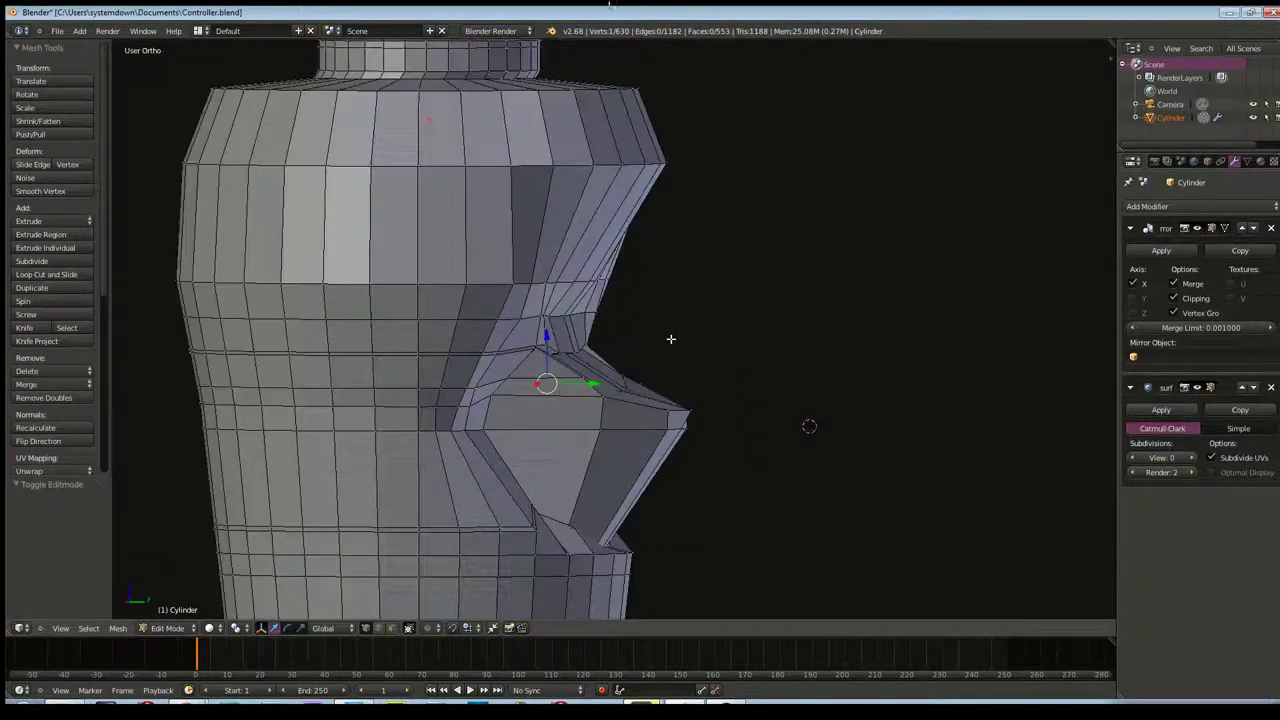
# Nudge the selected protrusion-corner vertex slightly along Y
pyautogui.scroll(2, 686, 325)
pyautogui.moveTo(686, 325)
pyautogui.mouseDown(button='middle')
pyautogui.moveTo(657, 331)
pyautogui.moveTo(657, 317)
pyautogui.moveTo(686, 317)
pyautogui.moveTo(622, 332)
pyautogui.mouseUp(button='middle')
pyautogui.moveTo(449, 343)
pyautogui.mouseDown(button='middle')
pyautogui.moveTo(486, 337)
pyautogui.moveTo(557, 358)
pyautogui.moveTo(513, 381)
pyautogui.mouseUp(button='middle')
pyautogui.scroll(-1, 757, 374)
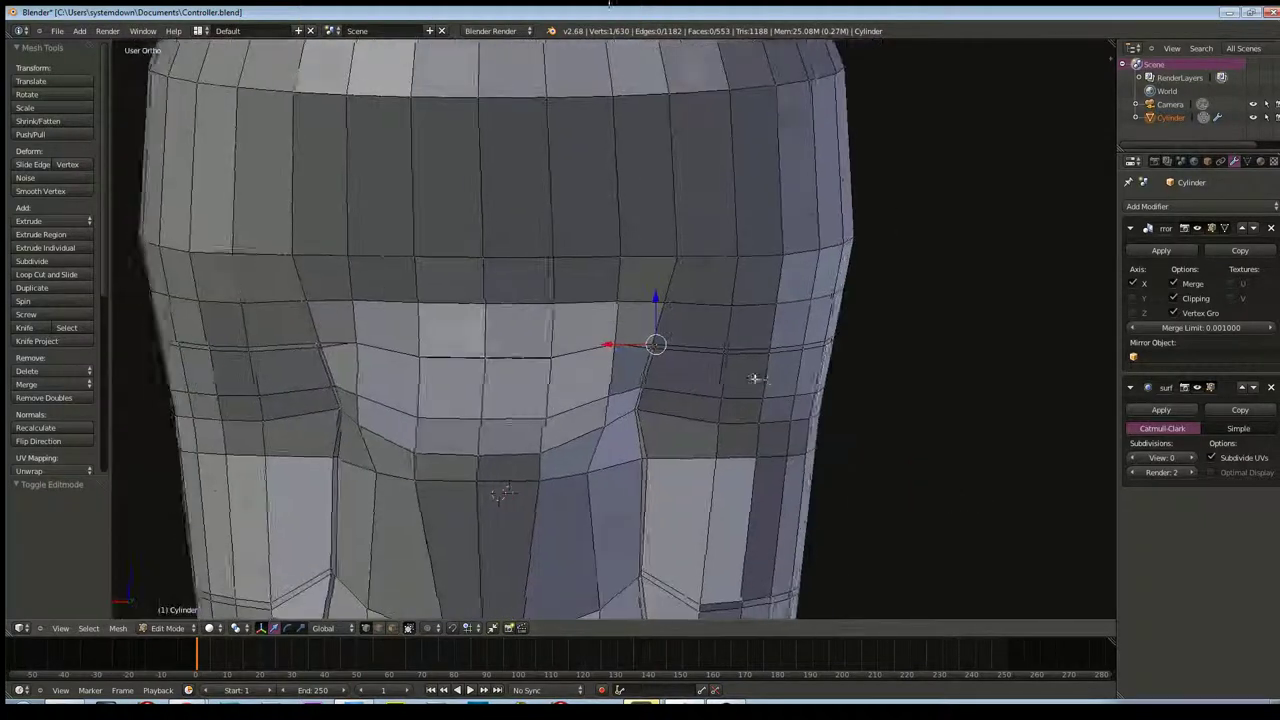
pyautogui.moveTo(757, 374); pyautogui.dragTo(294, 451, button='middle')
pyautogui.scroll(3, 713, 403)
pyautogui.moveTo(712, 392); pyautogui.dragTo(700, 385)
pyautogui.scroll(3, 734, 380)
pyautogui.moveTo(814, 363)
pyautogui.mouseDown(button='middle')
pyautogui.moveTo(808, 413)
pyautogui.moveTo(846, 326)
pyautogui.mouseUp(button='middle')
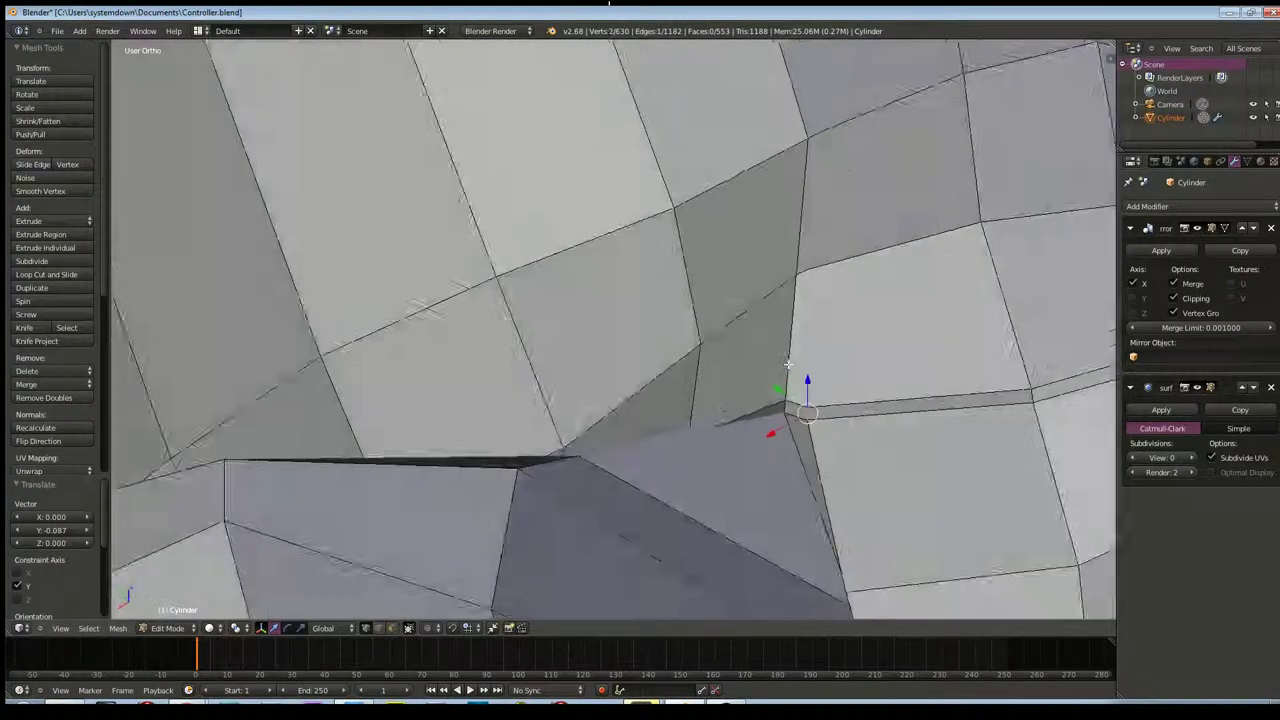
pyautogui.scroll(3, 846, 326)
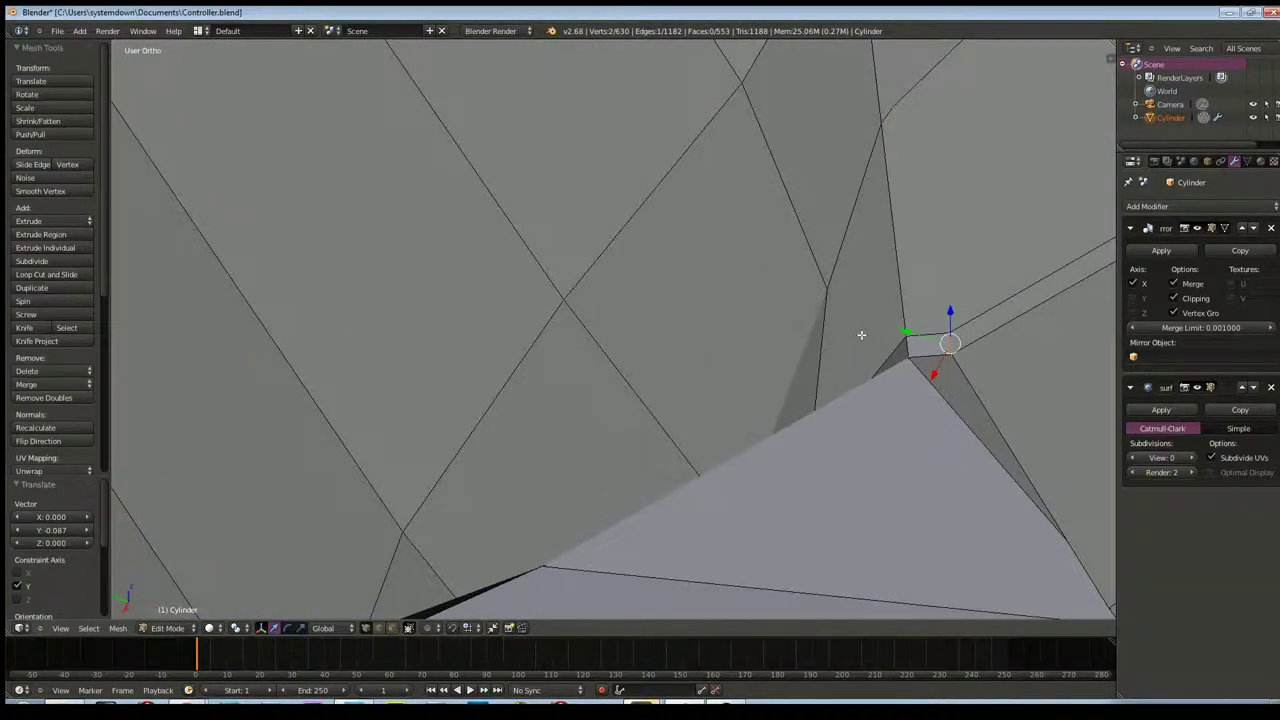
pyautogui.moveTo(860, 326)
pyautogui.mouseDown(button='middle')
pyautogui.moveTo(894, 429)
pyautogui.moveTo(891, 369)
pyautogui.moveTo(838, 341)
pyautogui.moveTo(957, 393)
pyautogui.moveTo(951, 414)
pyautogui.mouseUp(button='middle')
# Dissolve an edge at the corner and trial-delete a vertex, then undo the deletion
pyautogui.rightClick(887, 395)
pyautogui.press('x')
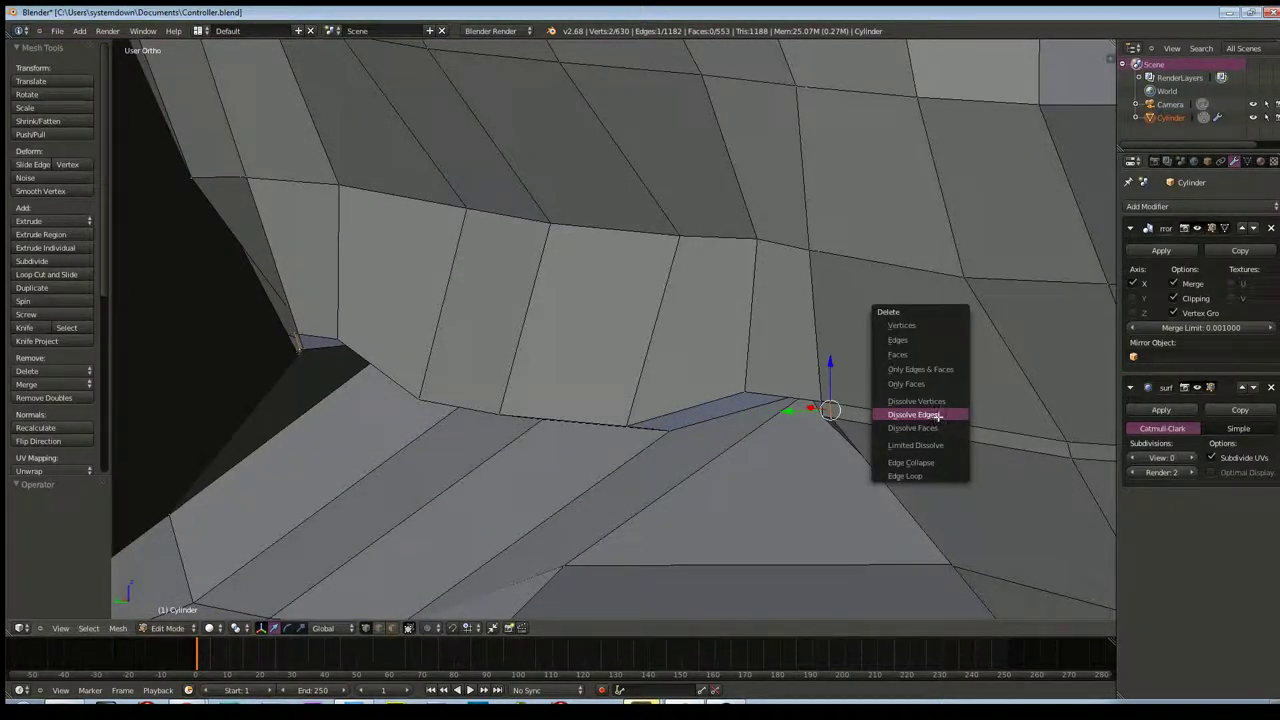
pyautogui.click(937, 416)
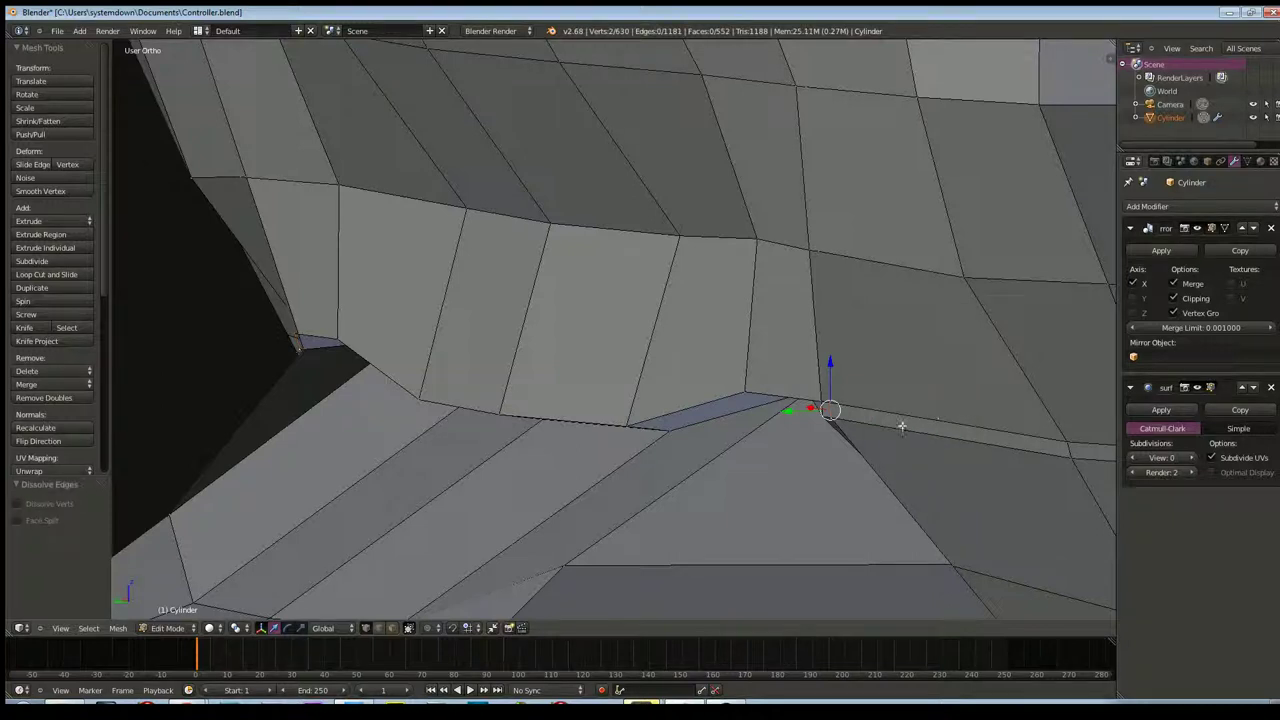
pyautogui.scroll(2, 901, 426)
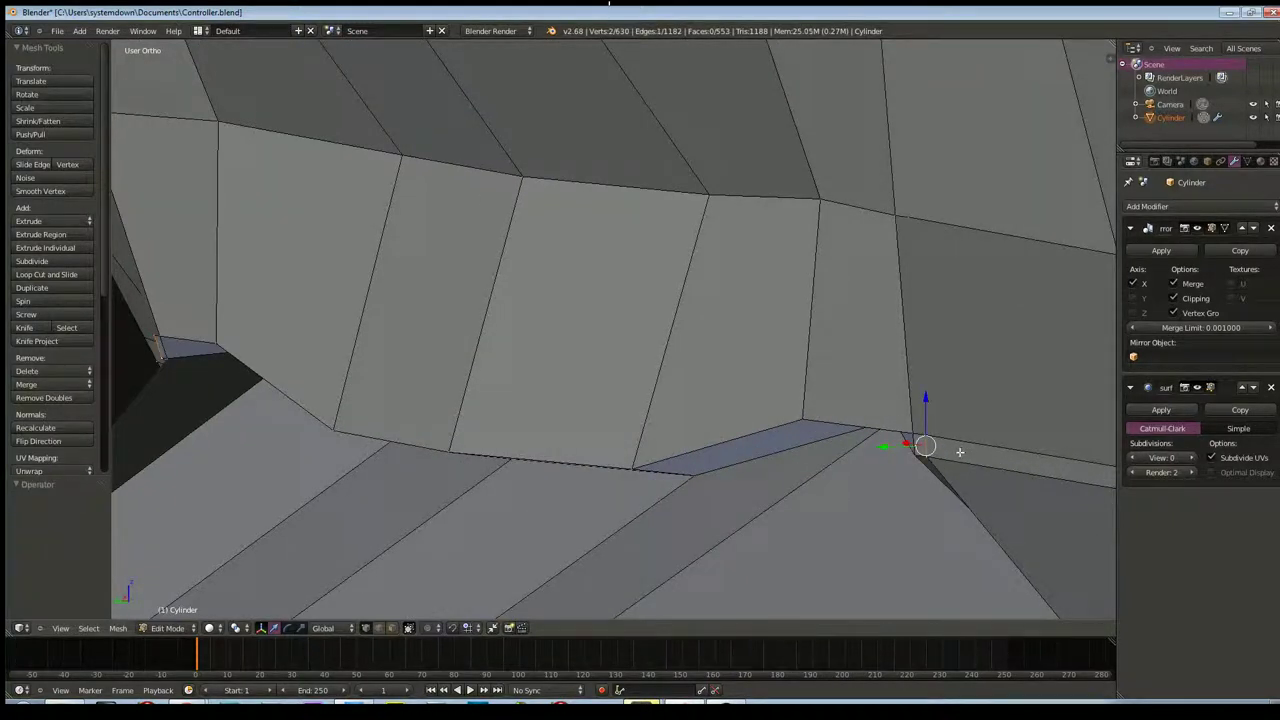
pyautogui.press('x')
pyautogui.click(937, 366)
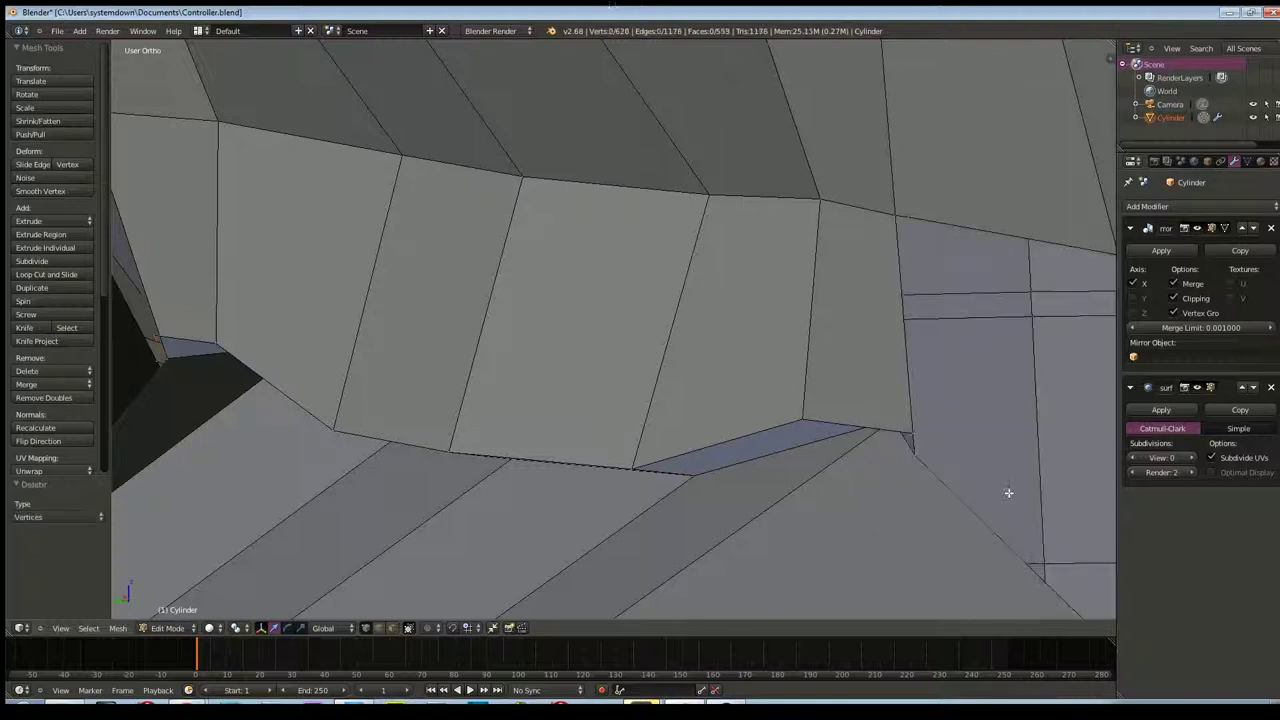
pyautogui.moveTo(984, 475)
pyautogui.mouseDown(button='middle')
pyautogui.moveTo(969, 466)
pyautogui.moveTo(980, 429)
pyautogui.moveTo(1009, 477)
pyautogui.mouseUp(button='middle')
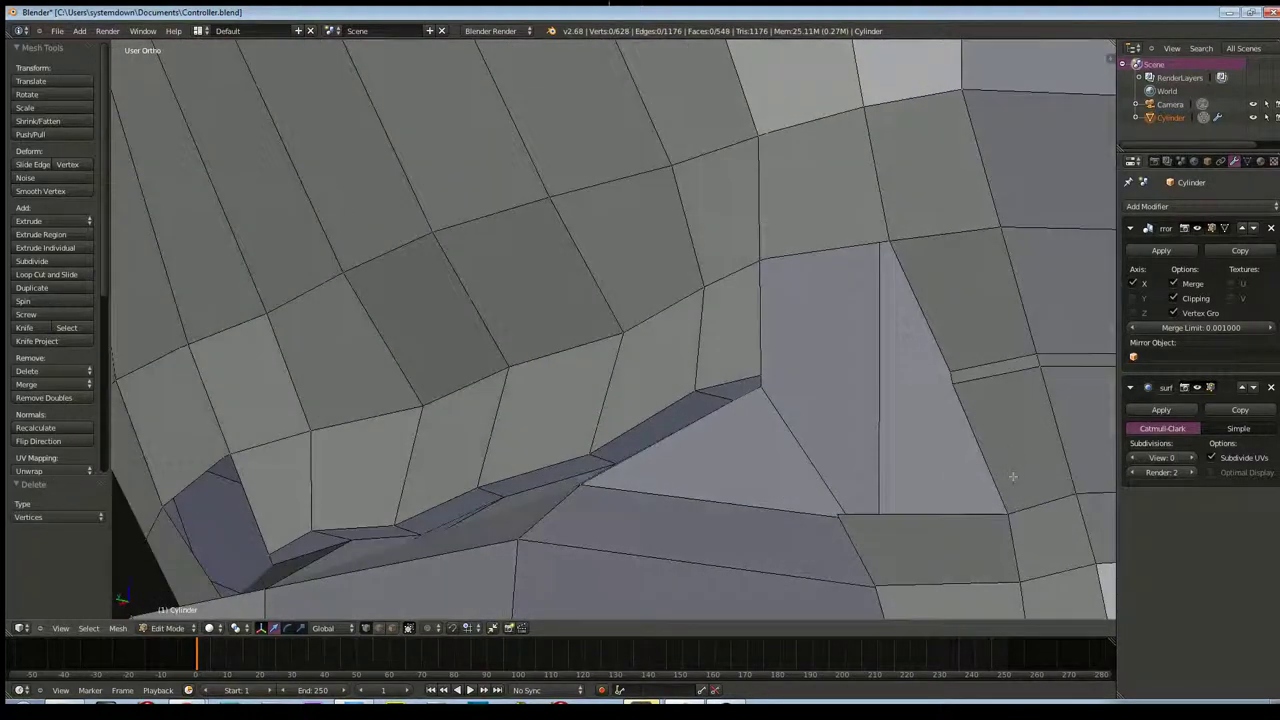
pyautogui.hotkey('ctrl', 'z')
# Bring up the Delete menu over the corner edge
pyautogui.moveTo(858, 412)
pyautogui.mouseDown(button='middle')
pyautogui.moveTo(851, 423)
pyautogui.moveTo(876, 438)
pyautogui.moveTo(815, 431)
pyautogui.mouseUp(button='middle')
pyautogui.scroll(2, 851, 423)
pyautogui.scroll(2, 815, 431)
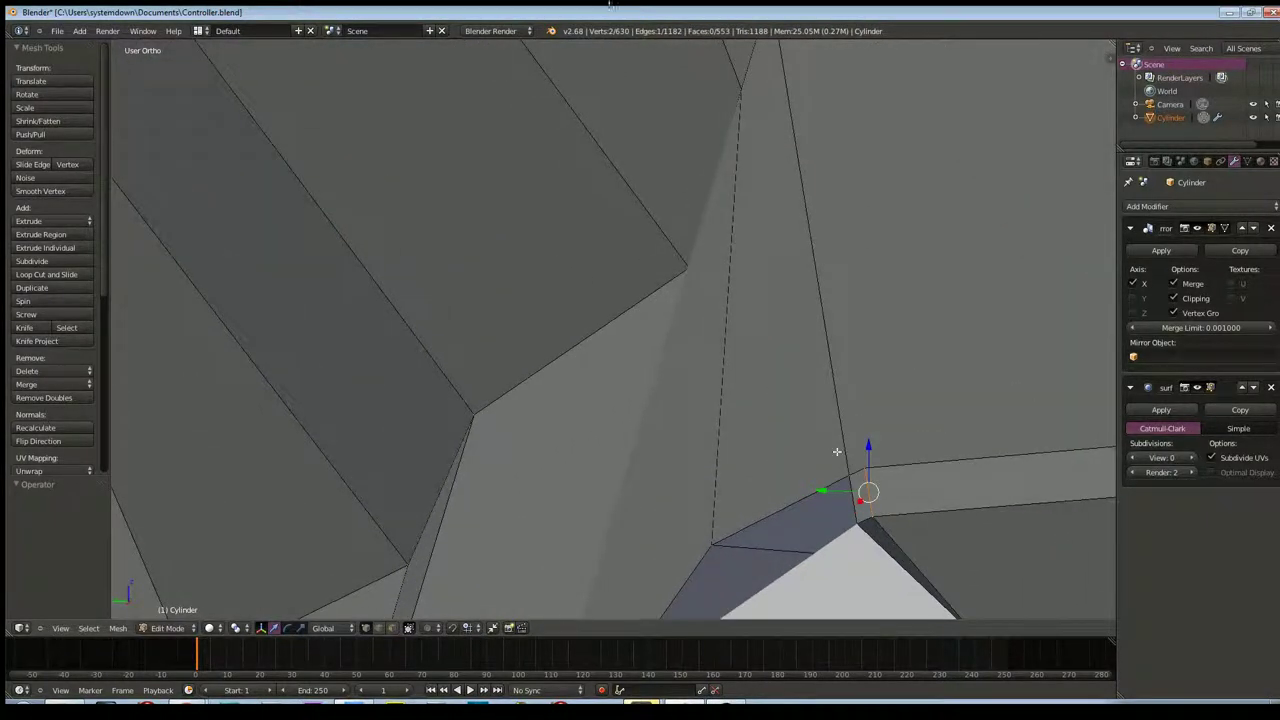
pyautogui.press('x')
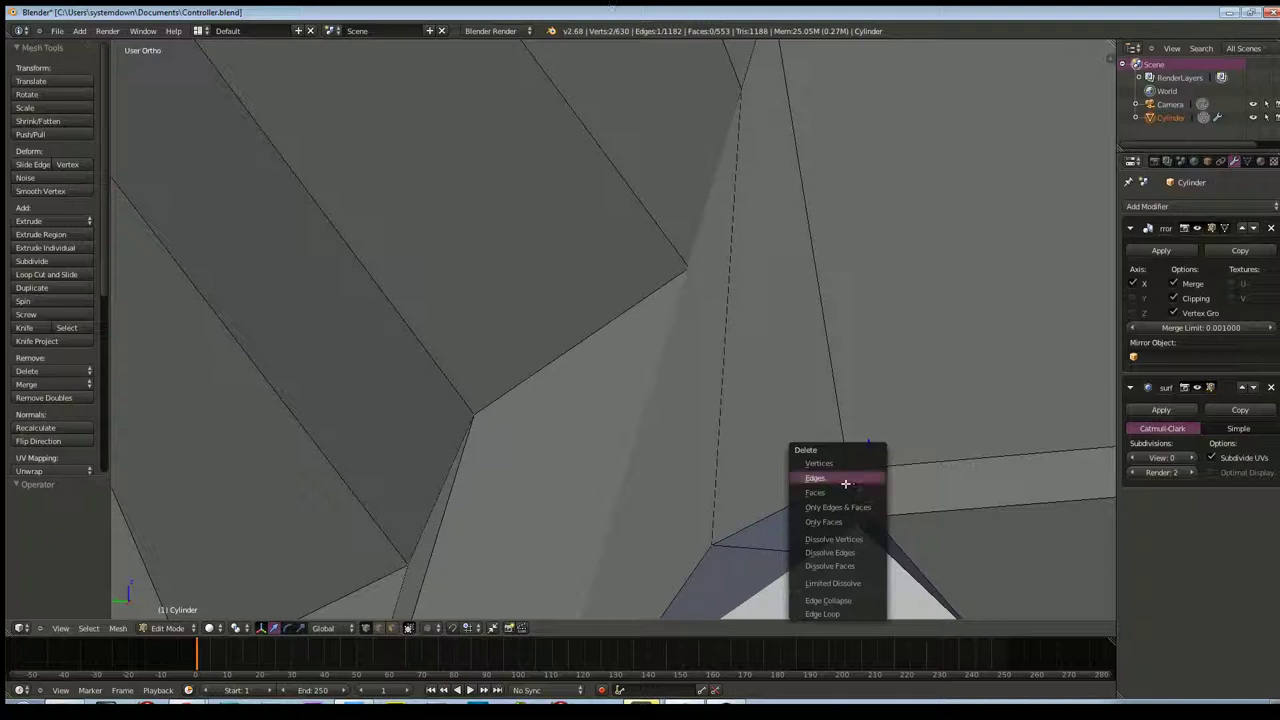
# Delete the corner edge and move the protrusion-corner vertex to Y -0.031
pyautogui.click(840, 480)
pyautogui.moveTo(879, 491)
pyautogui.mouseDown(button='middle')
pyautogui.moveTo(858, 488)
pyautogui.moveTo(946, 522)
pyautogui.moveTo(911, 508)
pyautogui.moveTo(926, 510)
pyautogui.mouseUp(button='middle')
pyautogui.rightClick(946, 522)
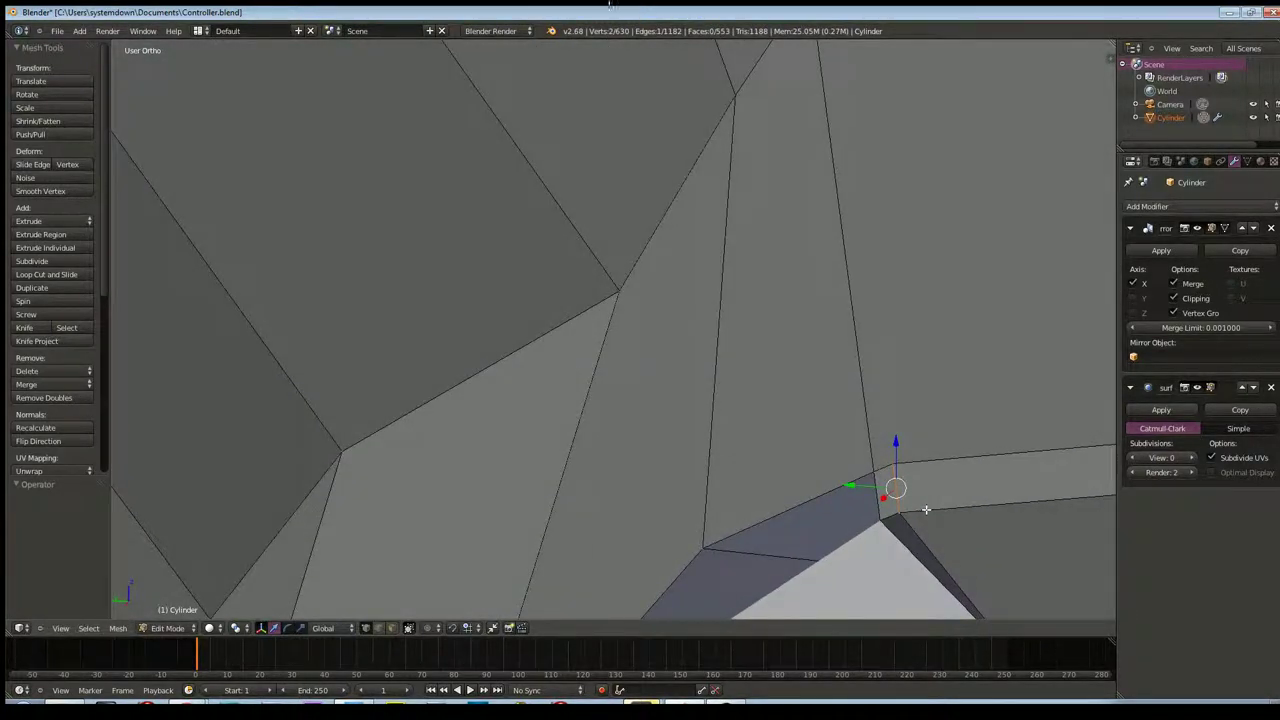
pyautogui.moveTo(926, 510)
pyautogui.keyDown('shift'); pyautogui.mouseDown(button='middle')
pyautogui.moveTo(739, 436)
pyautogui.moveTo(583, 447)
pyautogui.mouseUp(button='middle'); pyautogui.keyUp('shift')
pyautogui.press('a')
pyautogui.rightClick(560, 445)
pyautogui.moveTo(608, 460)
pyautogui.mouseDown(button='middle')
pyautogui.moveTo(651, 477)
pyautogui.moveTo(586, 475)
pyautogui.mouseUp(button='middle')
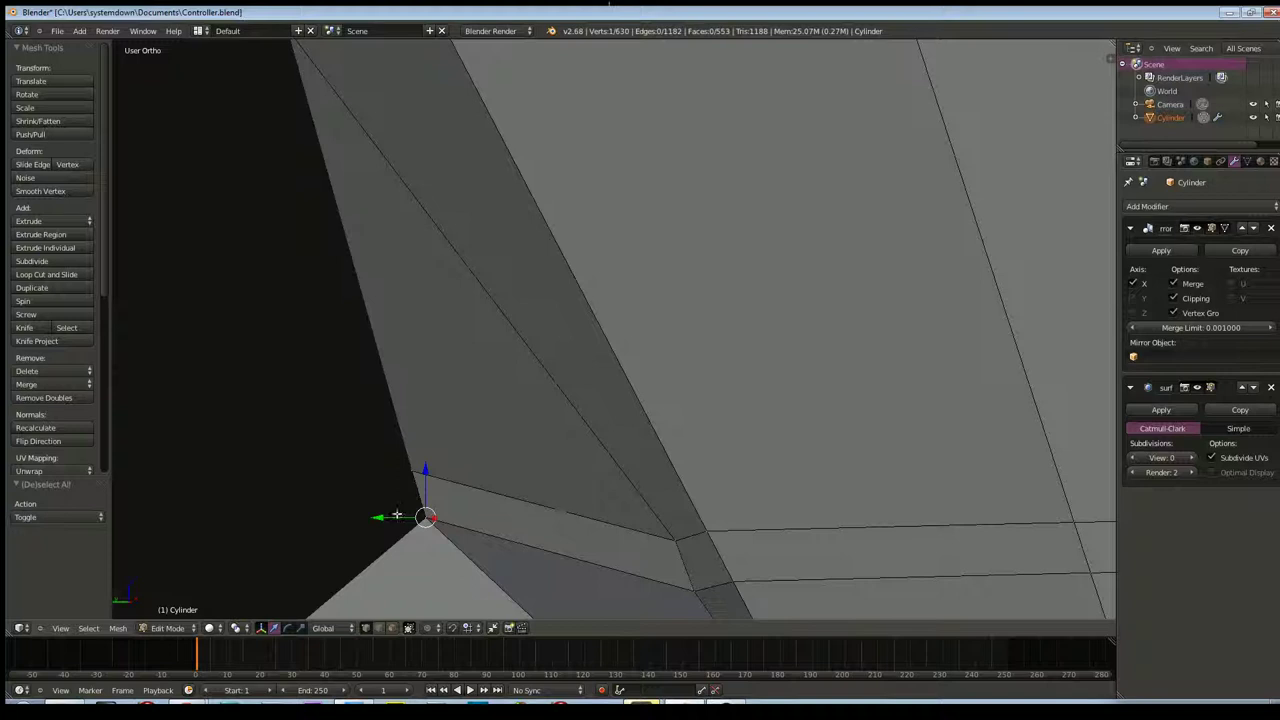
pyautogui.moveTo(388, 517); pyautogui.dragTo(406, 517)
pyautogui.moveTo(406, 517); pyautogui.dragTo(506, 506, button='middle')
# Set Snap Element to Vertex and snap the stray vertex onto the neighbouring corner vertex
pyautogui.rightClick(708, 420)
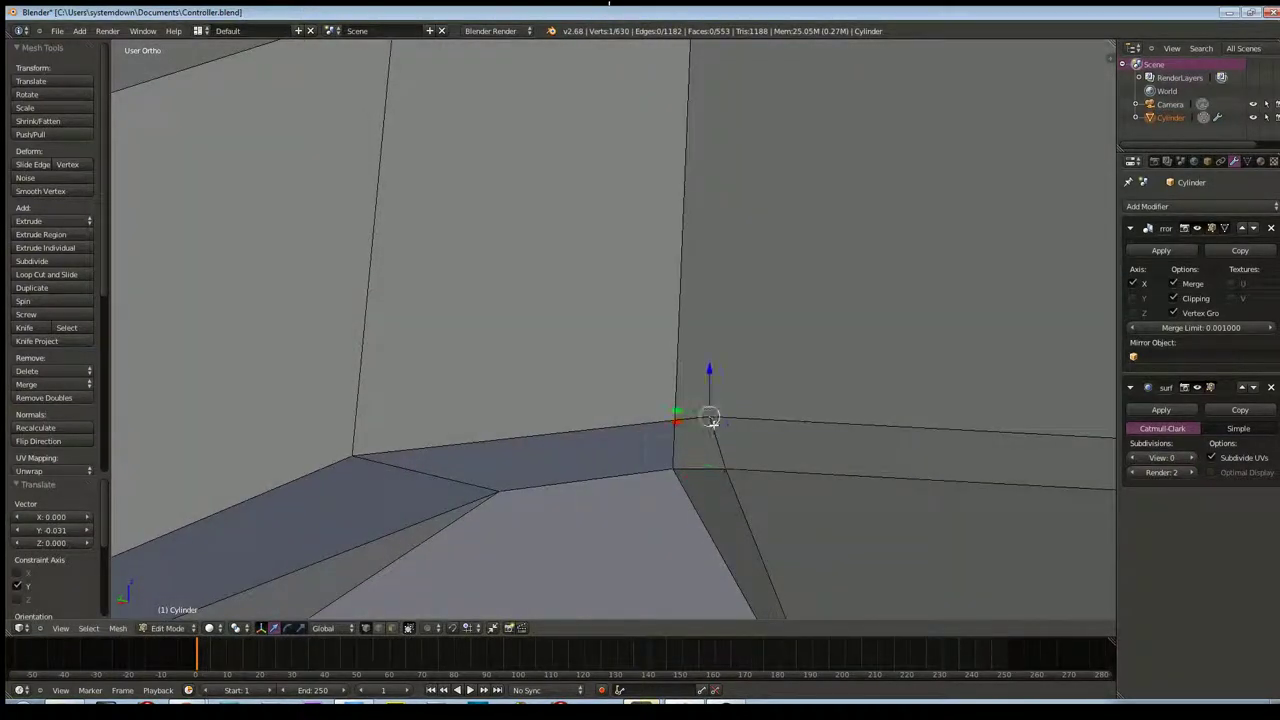
pyautogui.press('g')
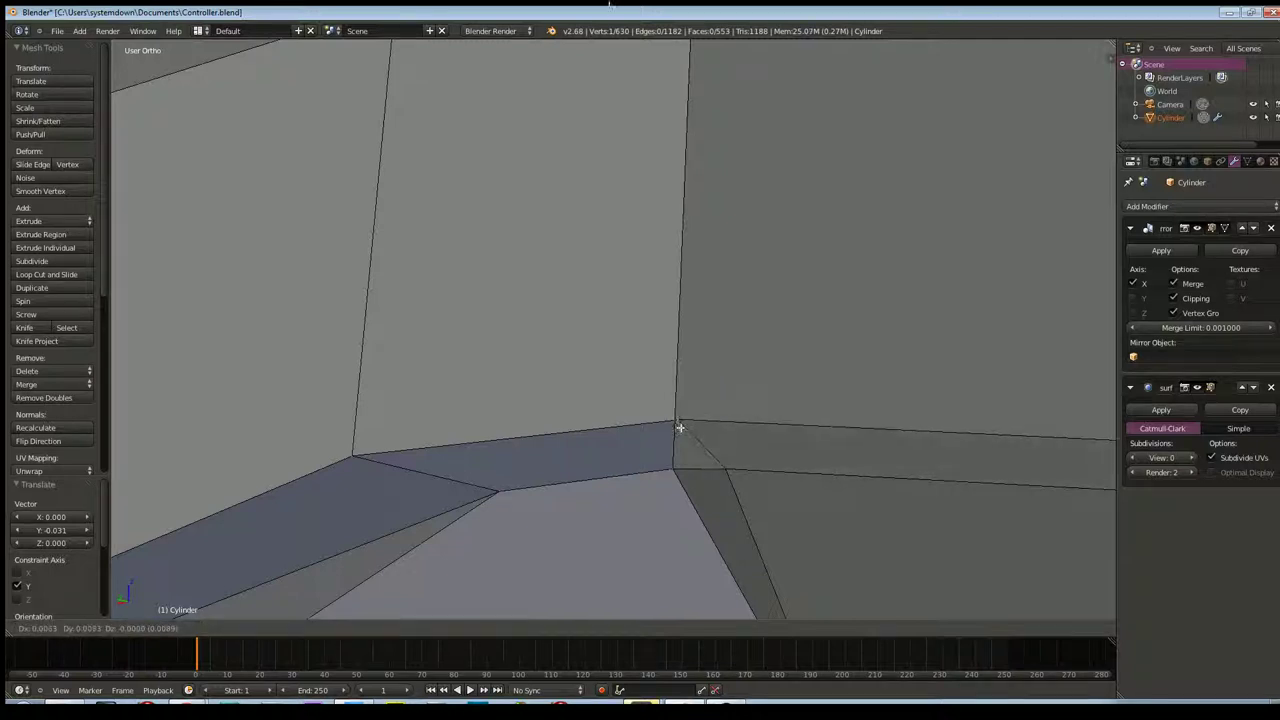
pyautogui.rightClick(709, 430)
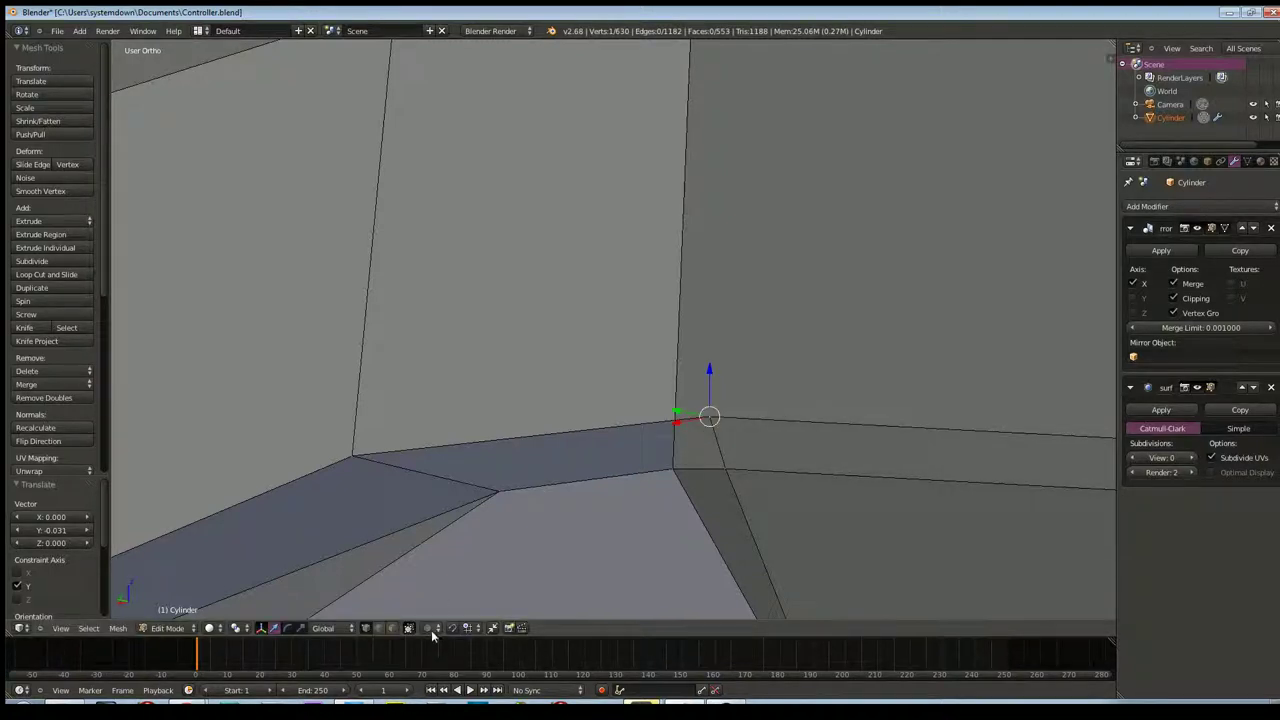
pyautogui.click(467, 628)
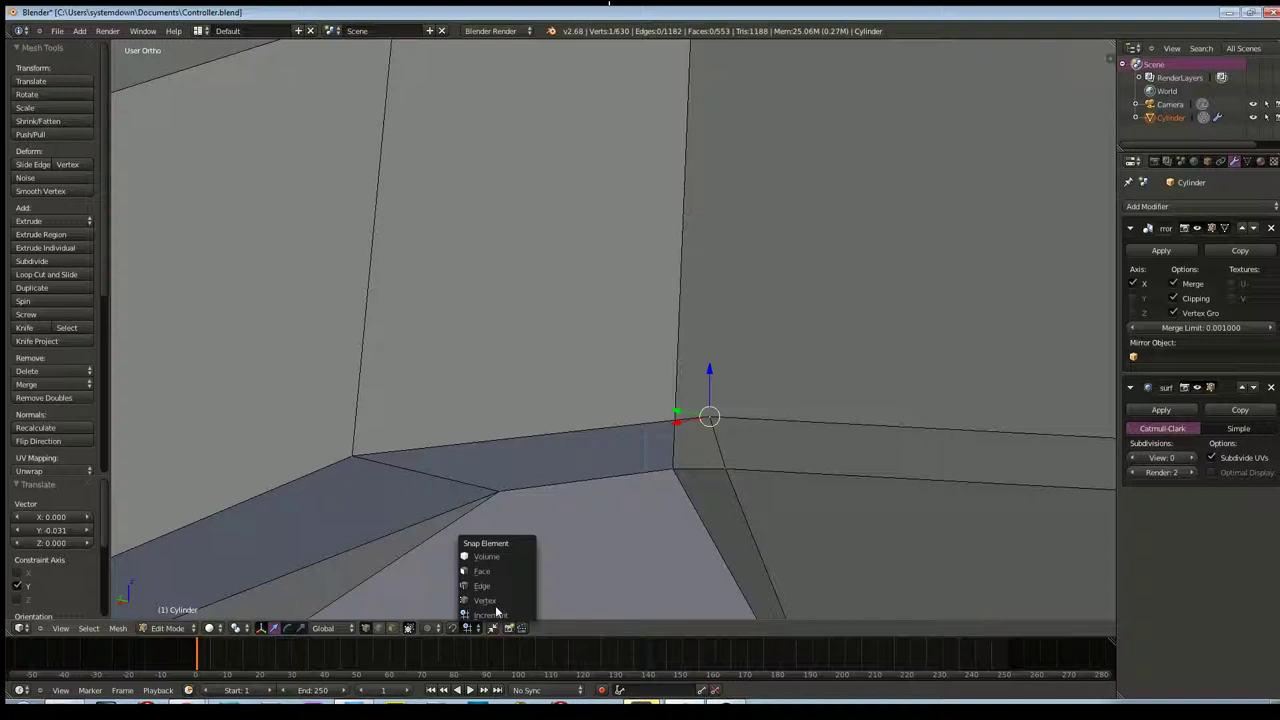
pyautogui.click(490, 600)
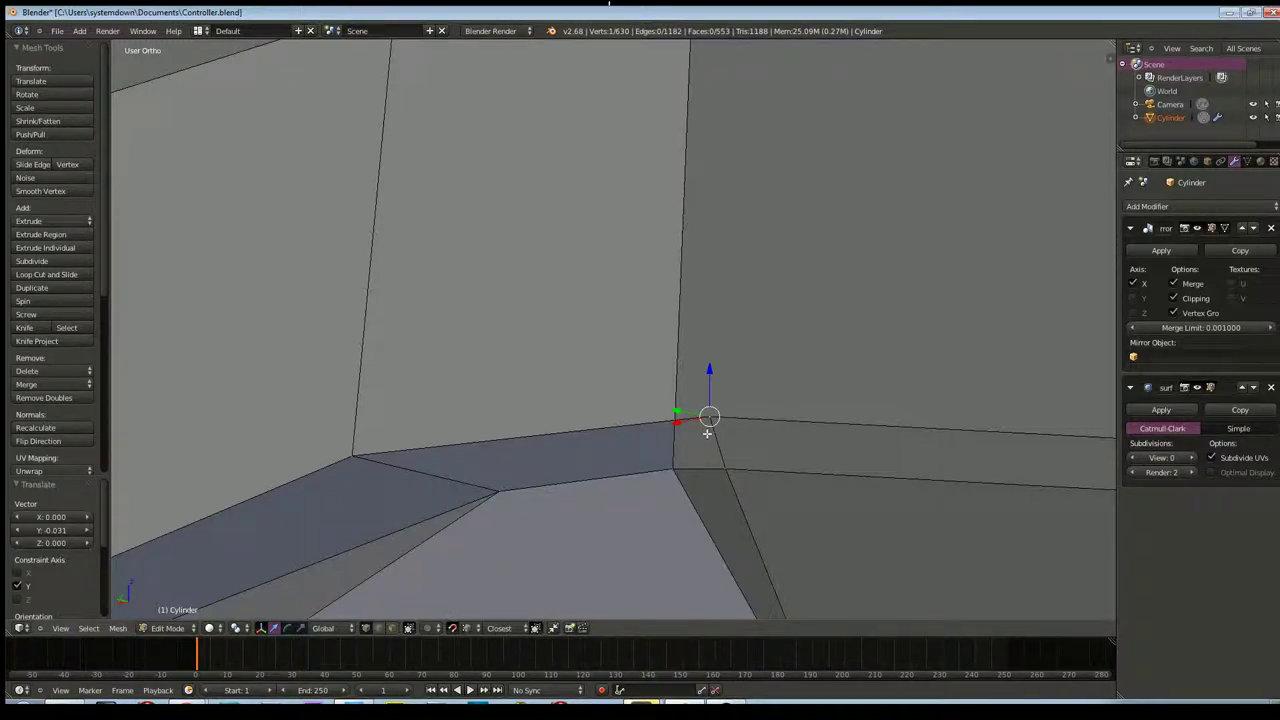
pyautogui.press('g')
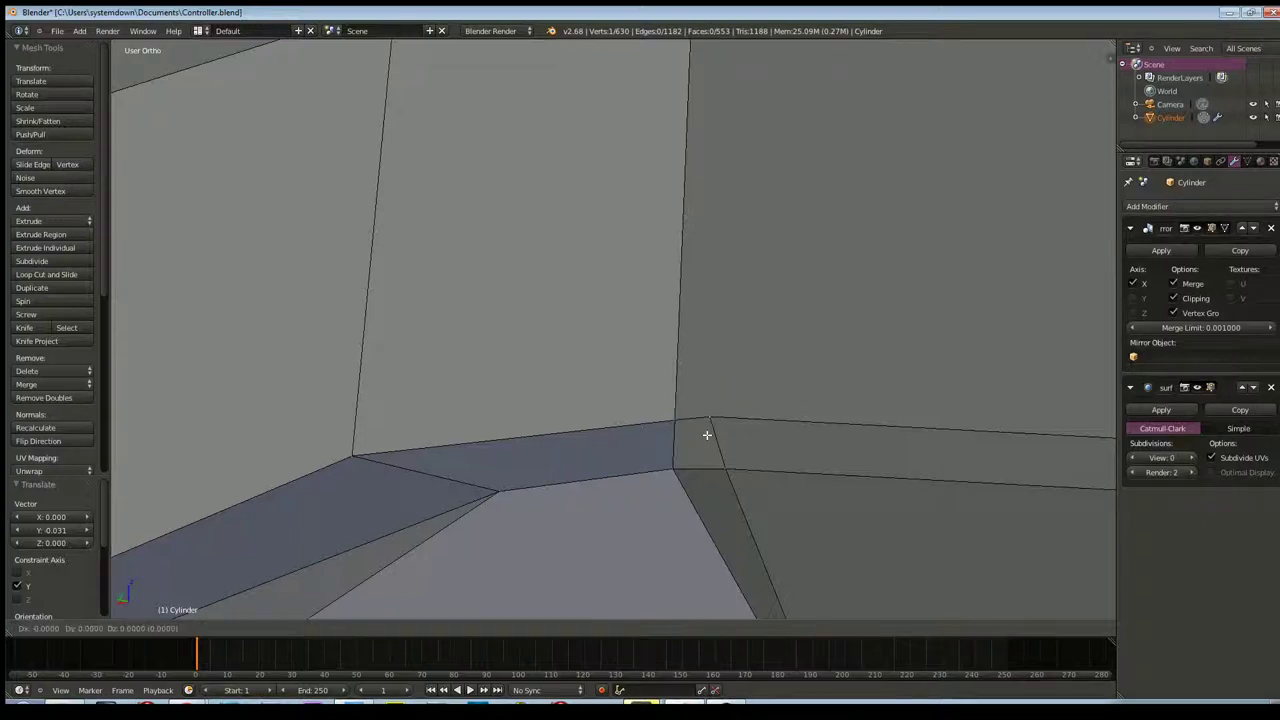
pyautogui.click(674, 426)
pyautogui.moveTo(749, 426)
pyautogui.mouseDown(button='middle')
pyautogui.moveTo(711, 400)
pyautogui.moveTo(697, 443)
pyautogui.moveTo(686, 426)
pyautogui.moveTo(737, 431)
pyautogui.moveTo(689, 421)
pyautogui.mouseUp(button='middle')
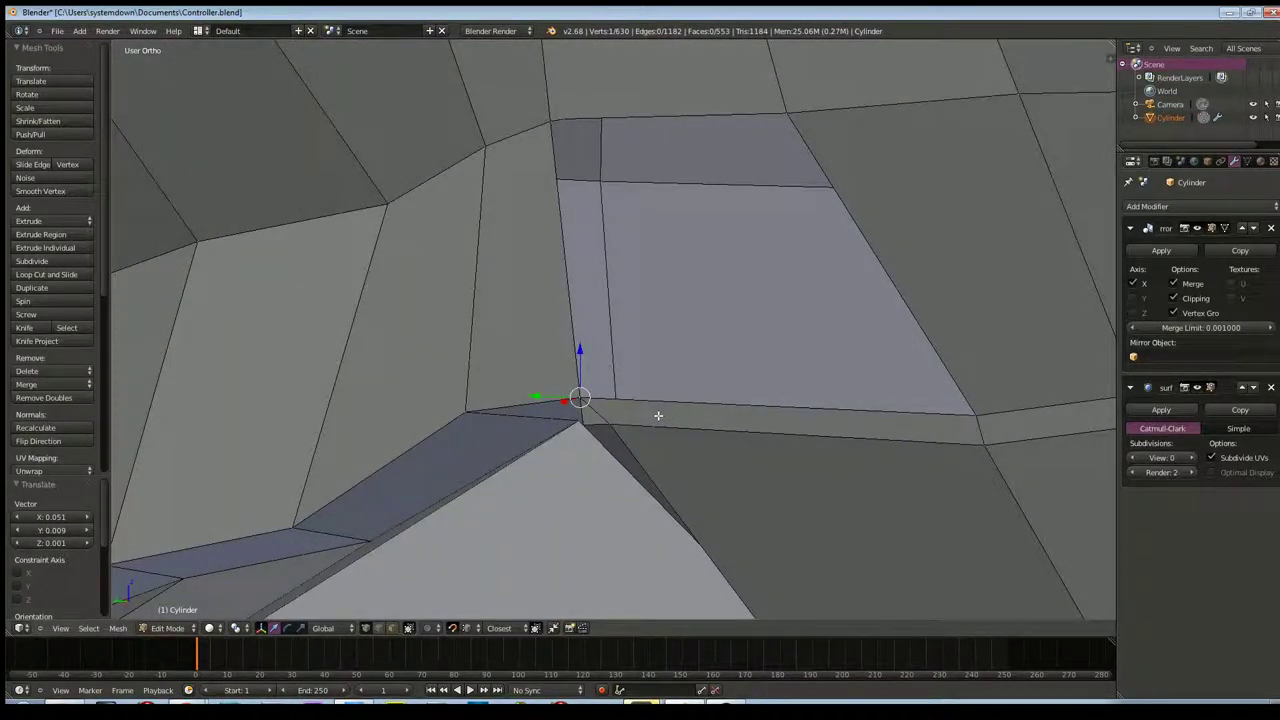
pyautogui.press('a')
pyautogui.press('a')
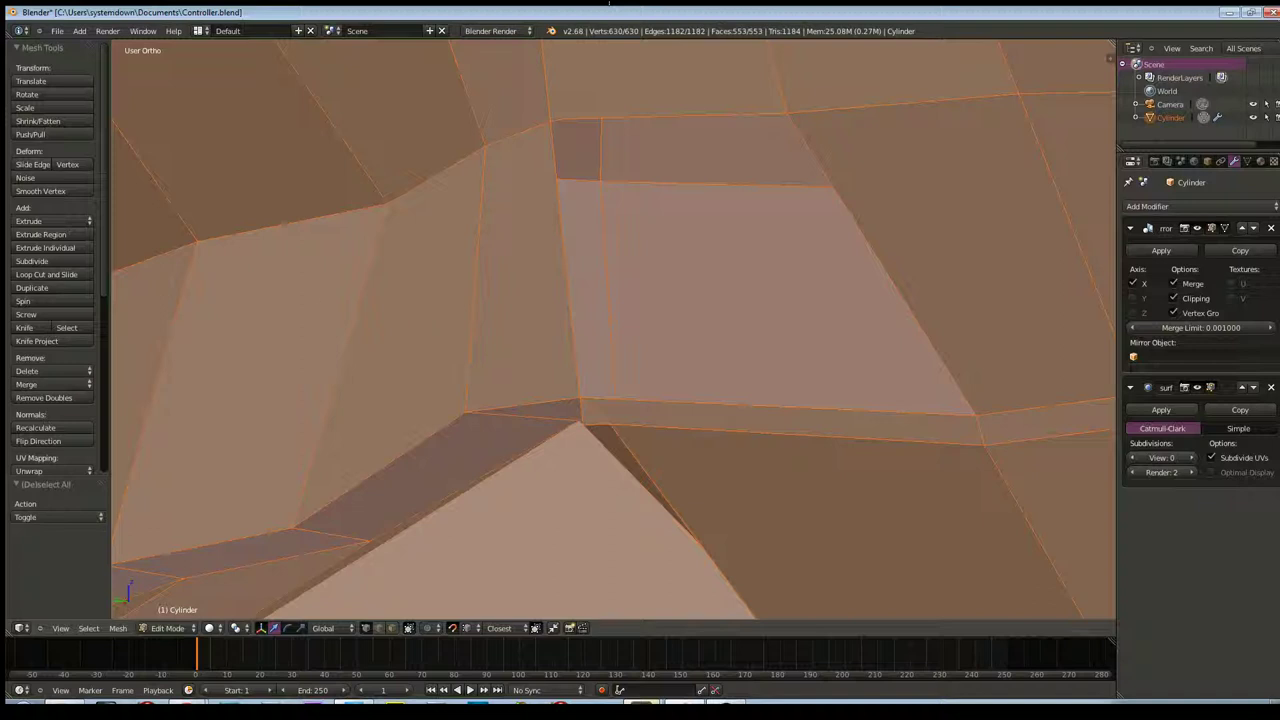
# Remove Doubles to merge the duplicate vertex, taking the mesh from 630 to 629 vertices
pyautogui.click(64, 399)
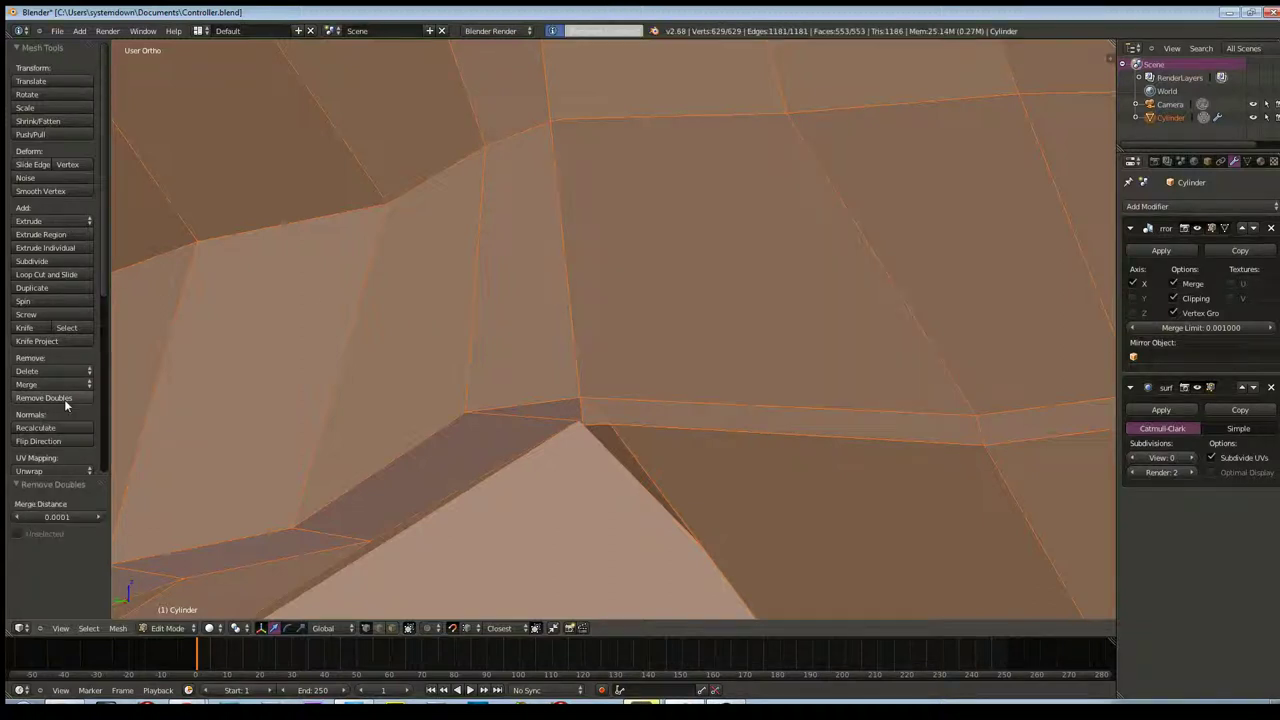
pyautogui.press('a')
pyautogui.moveTo(449, 400)
pyautogui.mouseDown(button='middle')
pyautogui.moveTo(698, 373)
pyautogui.moveTo(694, 435)
pyautogui.moveTo(756, 451)
pyautogui.mouseUp(button='middle')
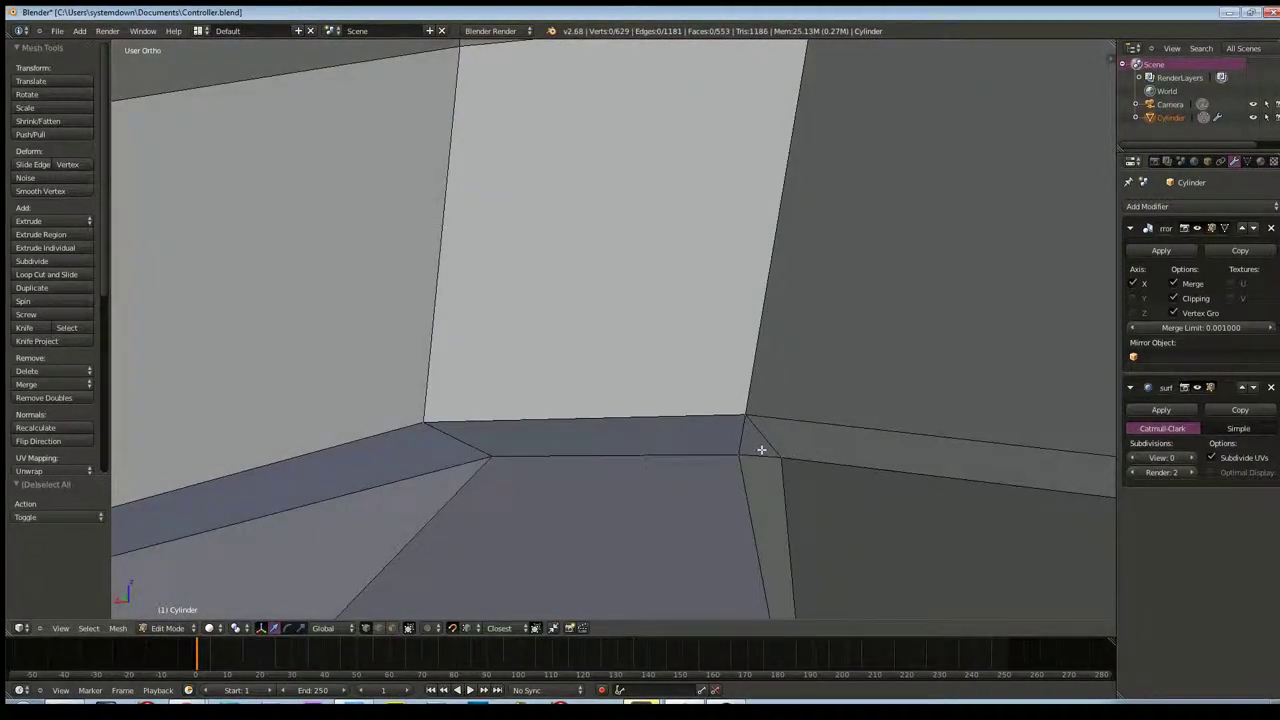
pyautogui.scroll(-3, 756, 451)
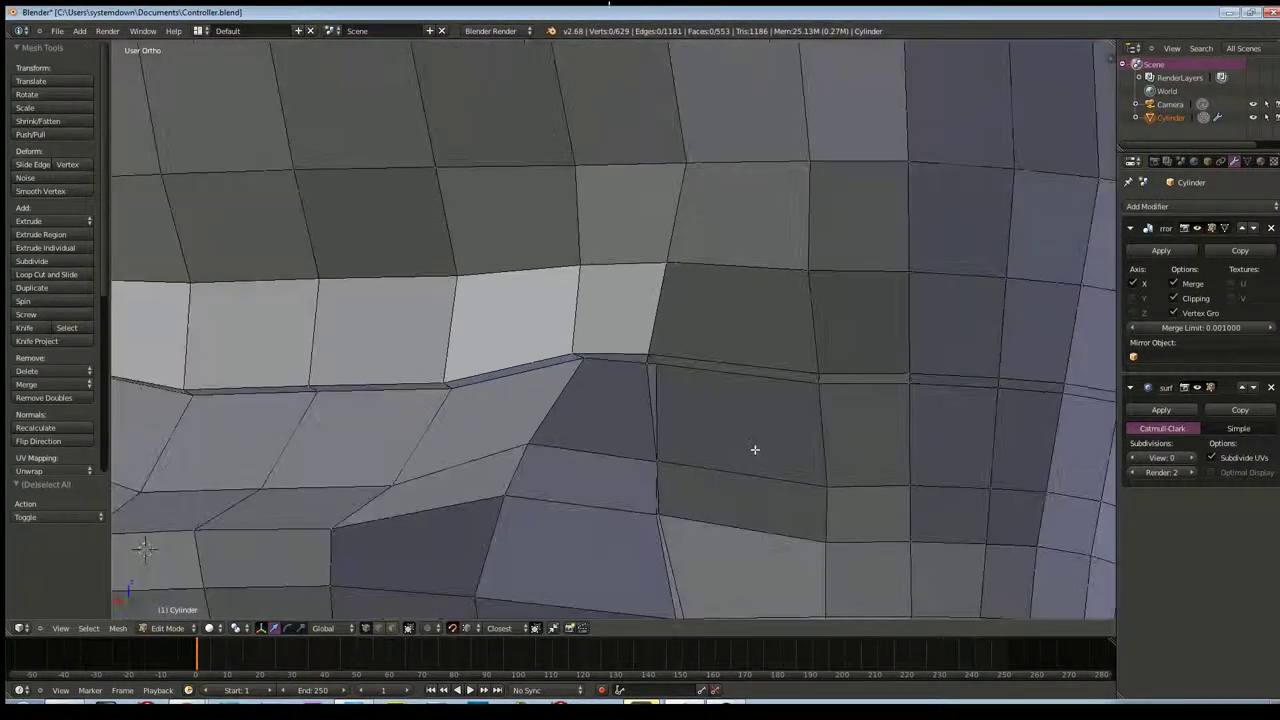
pyautogui.scroll(-2, 760, 431)
pyautogui.moveTo(760, 431)
pyautogui.mouseDown(button='middle')
pyautogui.moveTo(666, 429)
pyautogui.moveTo(698, 459)
pyautogui.moveTo(686, 429)
pyautogui.mouseUp(button='middle')
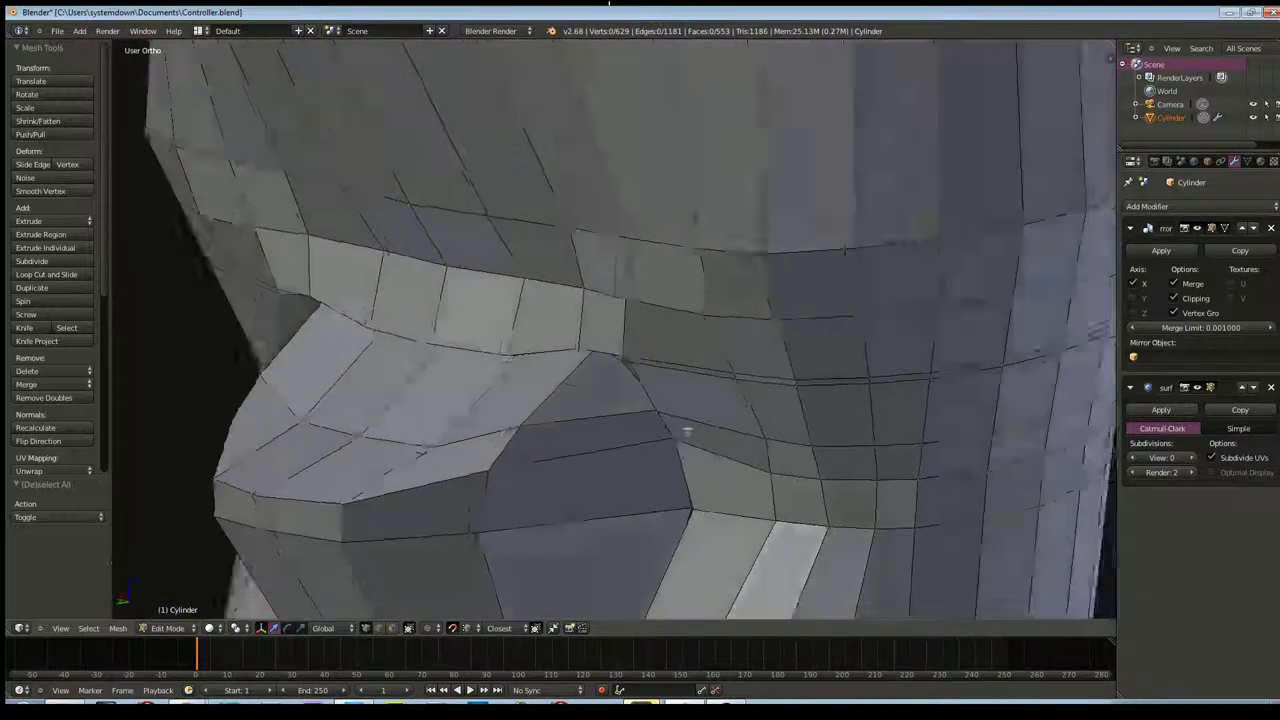
pyautogui.scroll(3, 646, 400)
pyautogui.scroll(2, 655, 409)
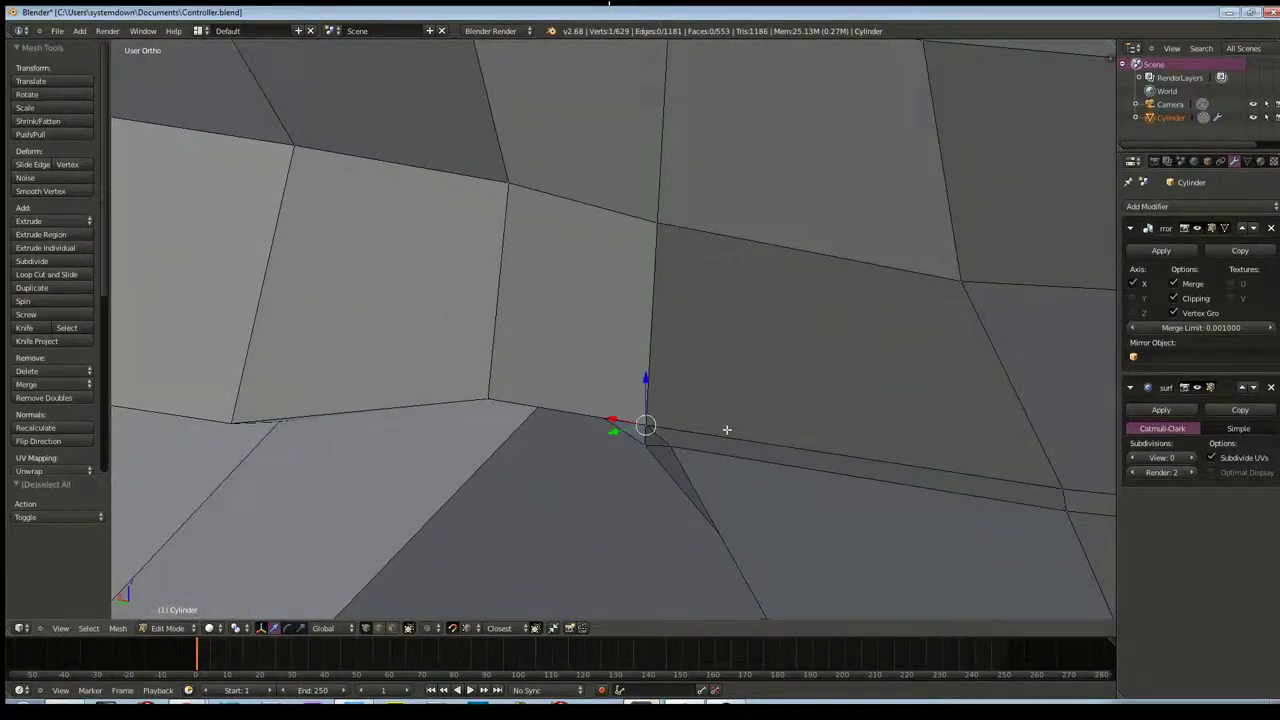
pyautogui.scroll(-2, 727, 429)
pyautogui.moveTo(737, 417); pyautogui.dragTo(675, 375, button='middle')
pyautogui.scroll(1, 675, 375)
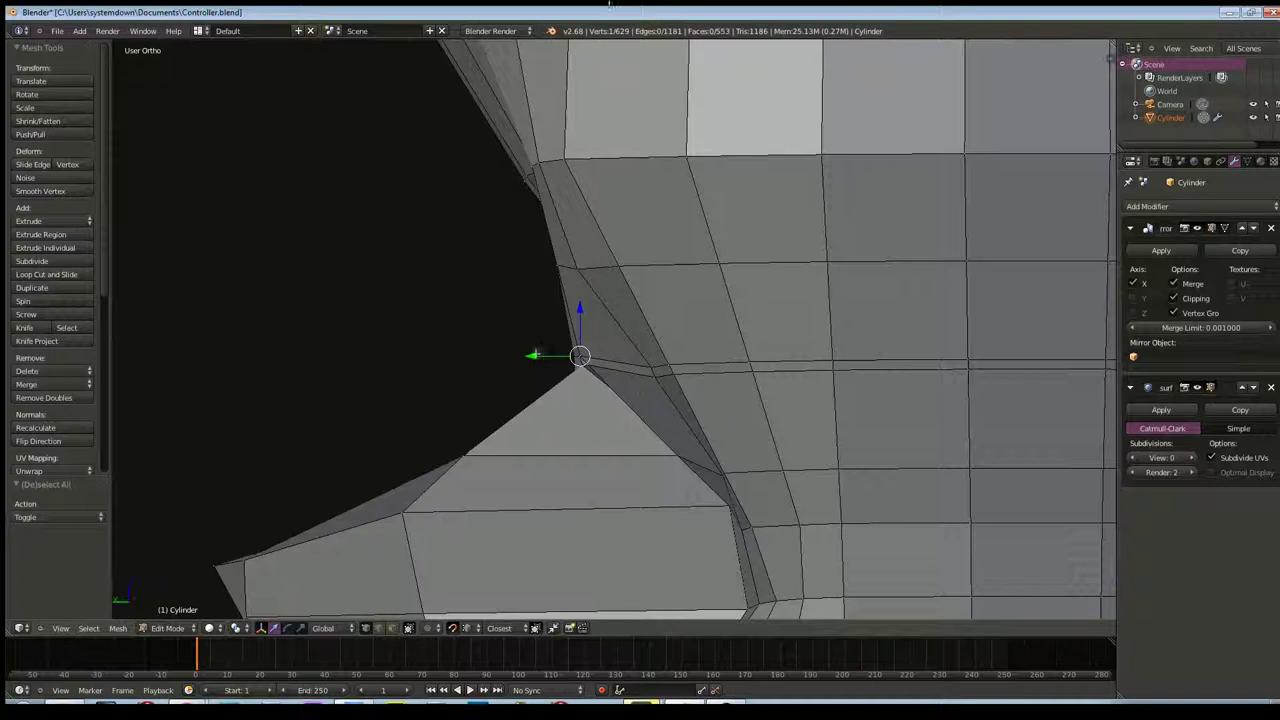
# Slide the notch corner vertex along Y to -0.071
pyautogui.moveTo(534, 355); pyautogui.dragTo(550, 353)
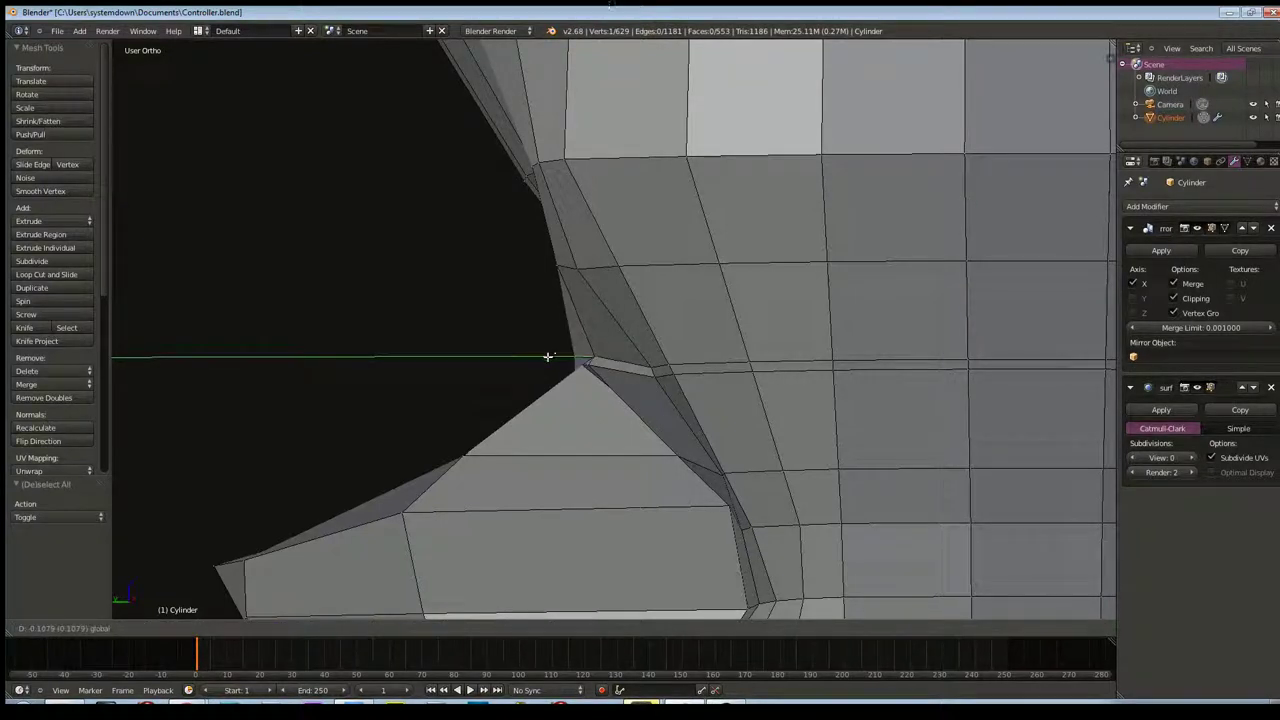
pyautogui.moveTo(543, 360); pyautogui.dragTo(545, 360)
pyautogui.hotkey('ctrl', 'z')
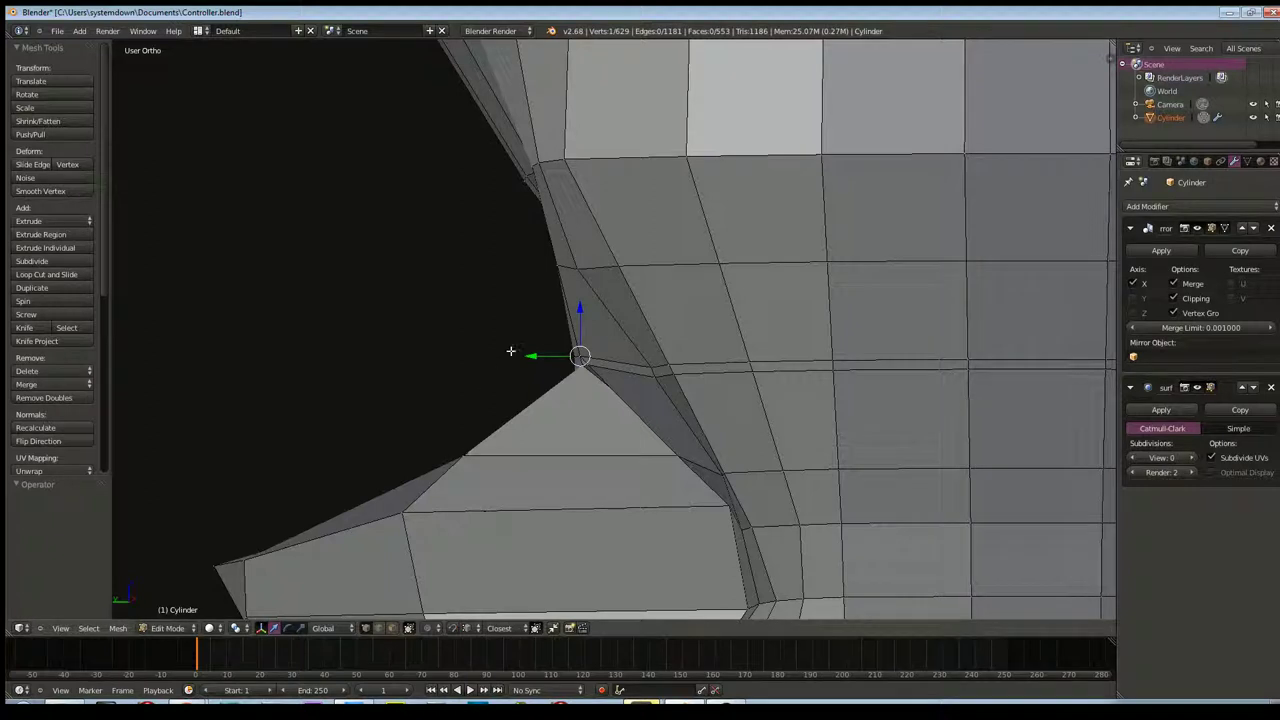
pyautogui.moveTo(533, 357); pyautogui.dragTo(539, 363)
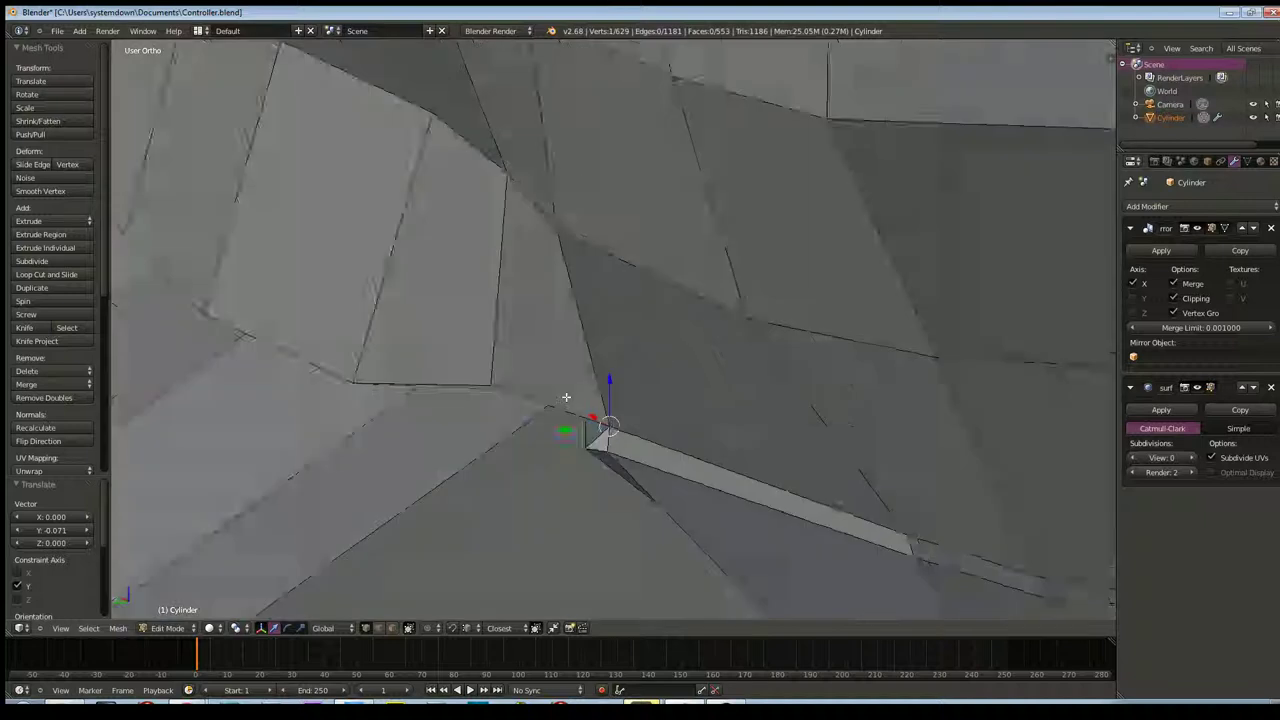
pyautogui.scroll(3, 563, 400)
pyautogui.moveTo(586, 389)
pyautogui.mouseDown(button='middle')
pyautogui.moveTo(664, 359)
pyautogui.moveTo(626, 363)
pyautogui.moveTo(705, 430)
pyautogui.mouseUp(button='middle')
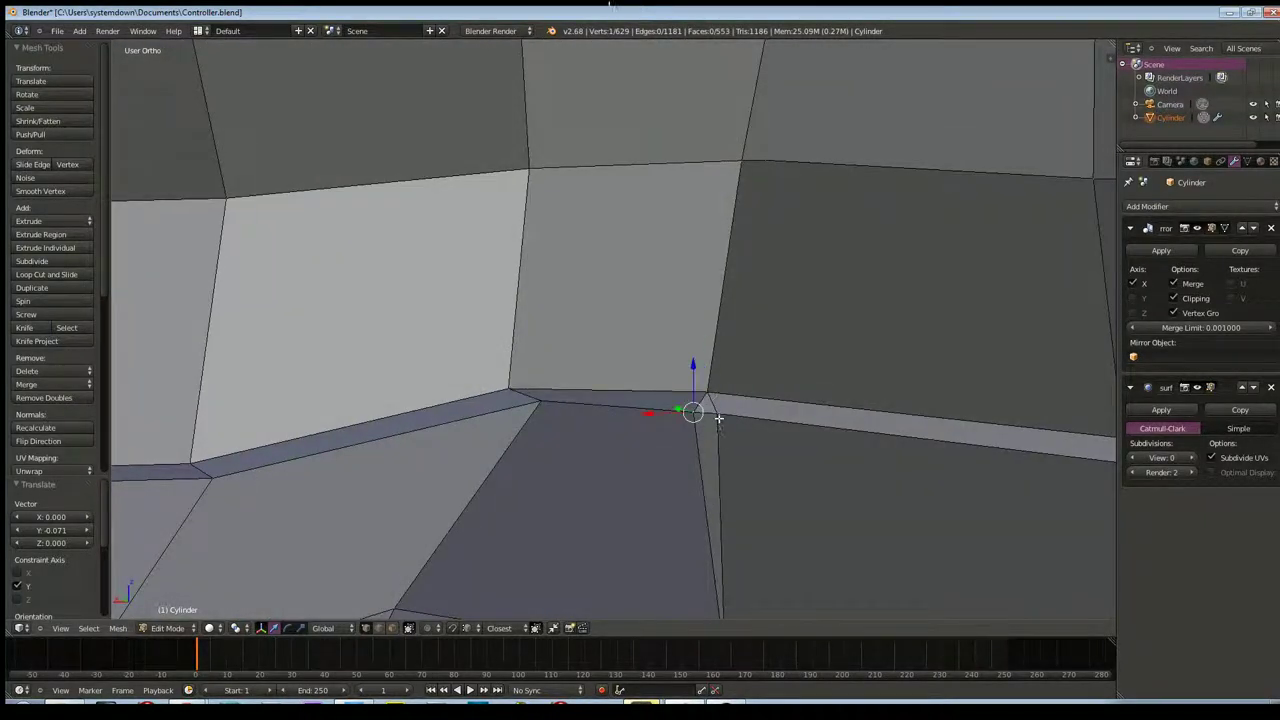
pyautogui.scroll(-2, 718, 418)
pyautogui.scroll(-3, 690, 435)
# Apply smooth shading to the whole controller mesh and return to Edit Mode with nothing selected
pyautogui.press('a')
pyautogui.press('a')
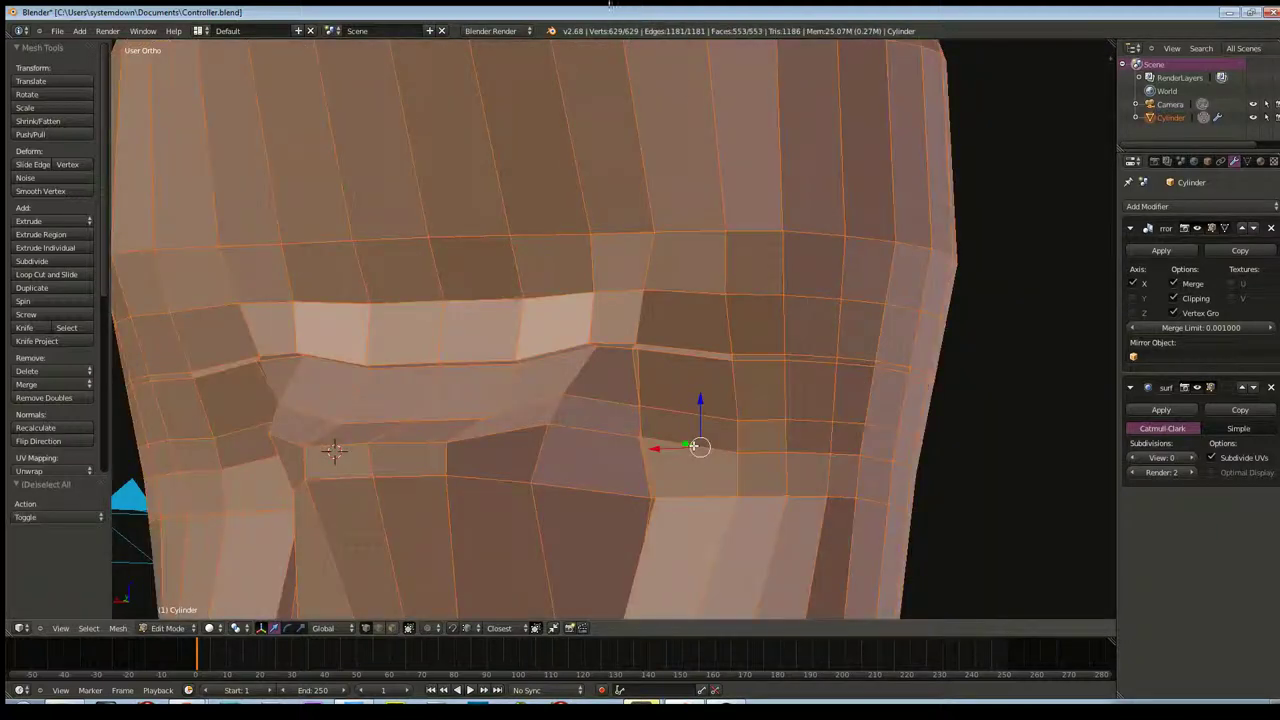
pyautogui.scroll(-5, 699, 446)
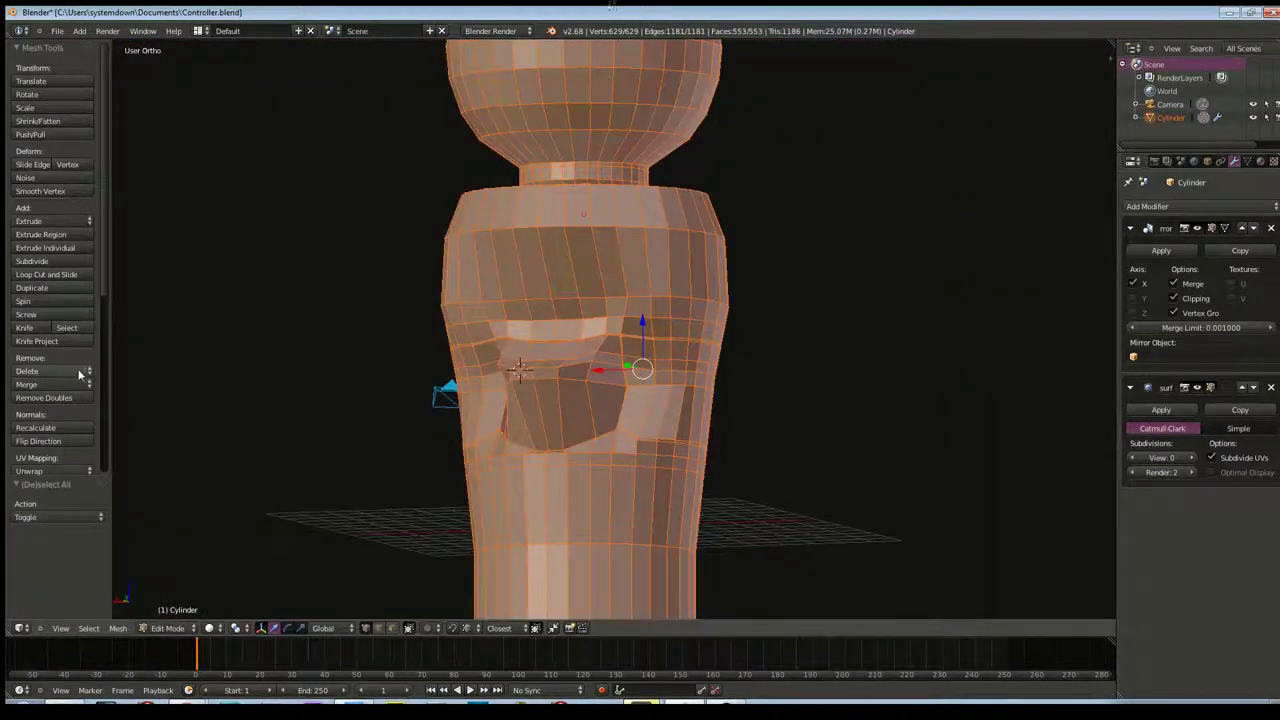
pyautogui.scroll(-3, 63, 371)
pyautogui.scroll(-2, 40, 375)
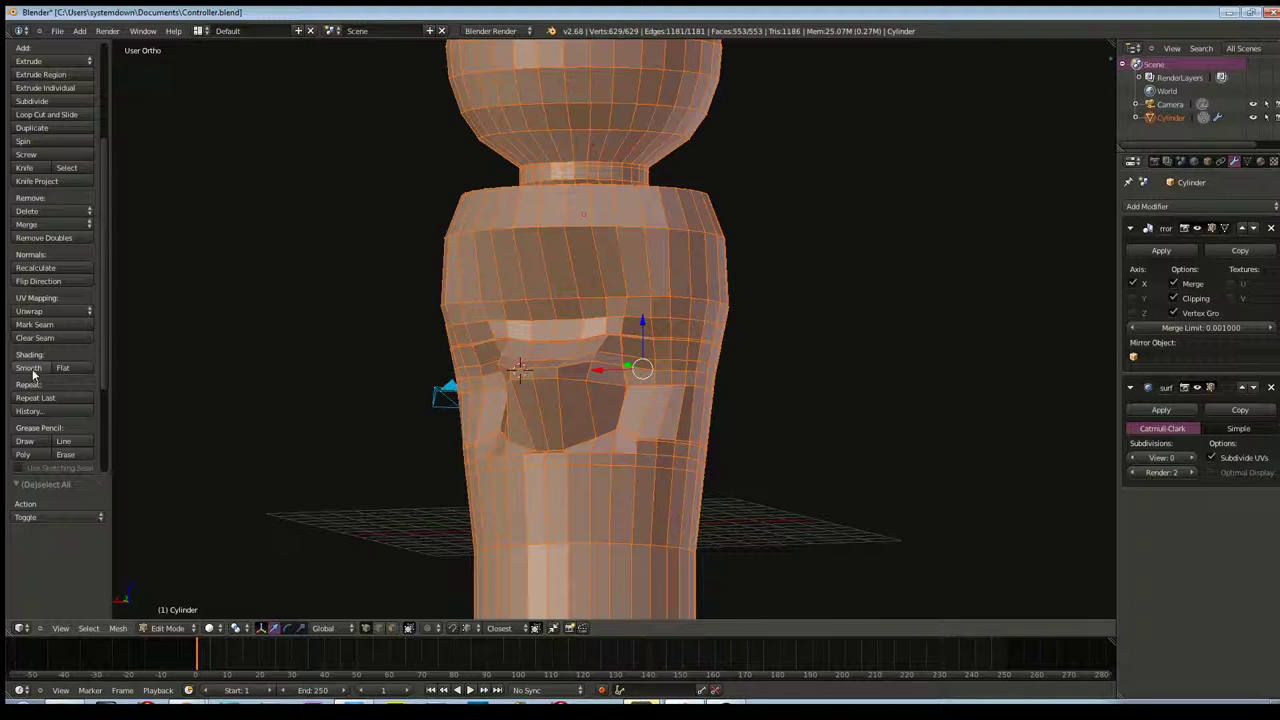
pyautogui.click(24, 367)
pyautogui.moveTo(369, 390)
pyautogui.mouseDown(button='middle')
pyautogui.moveTo(269, 434)
pyautogui.moveTo(406, 397)
pyautogui.moveTo(682, 423)
pyautogui.moveTo(349, 409)
pyautogui.moveTo(677, 423)
pyautogui.moveTo(643, 397)
pyautogui.moveTo(621, 411)
pyautogui.moveTo(437, 429)
pyautogui.moveTo(620, 343)
pyautogui.mouseUp(button='middle')
pyautogui.press('Tab')
pyautogui.scroll(5, 643, 388)
pyautogui.press('Tab')
pyautogui.moveTo(643, 388)
pyautogui.mouseDown(button='middle')
pyautogui.moveTo(683, 386)
pyautogui.moveTo(686, 354)
pyautogui.moveTo(663, 357)
pyautogui.moveTo(656, 381)
pyautogui.mouseUp(button='middle')
pyautogui.press('a')
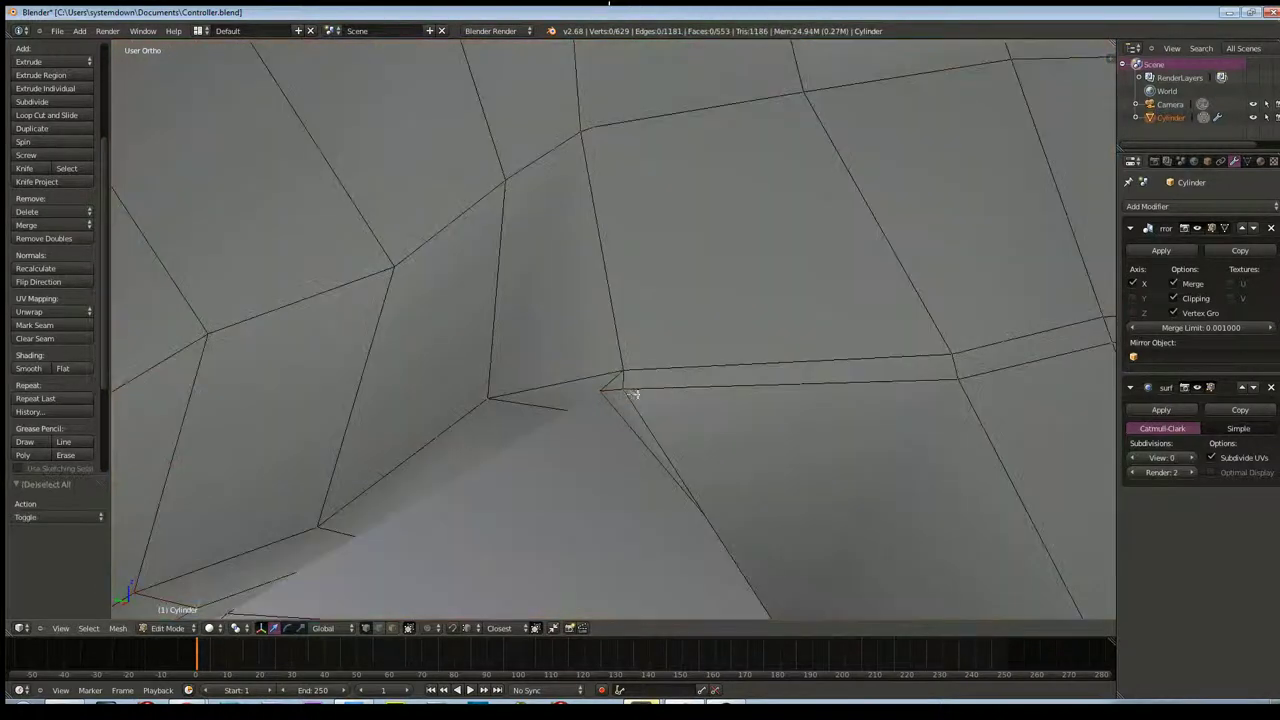
pyautogui.press('a')
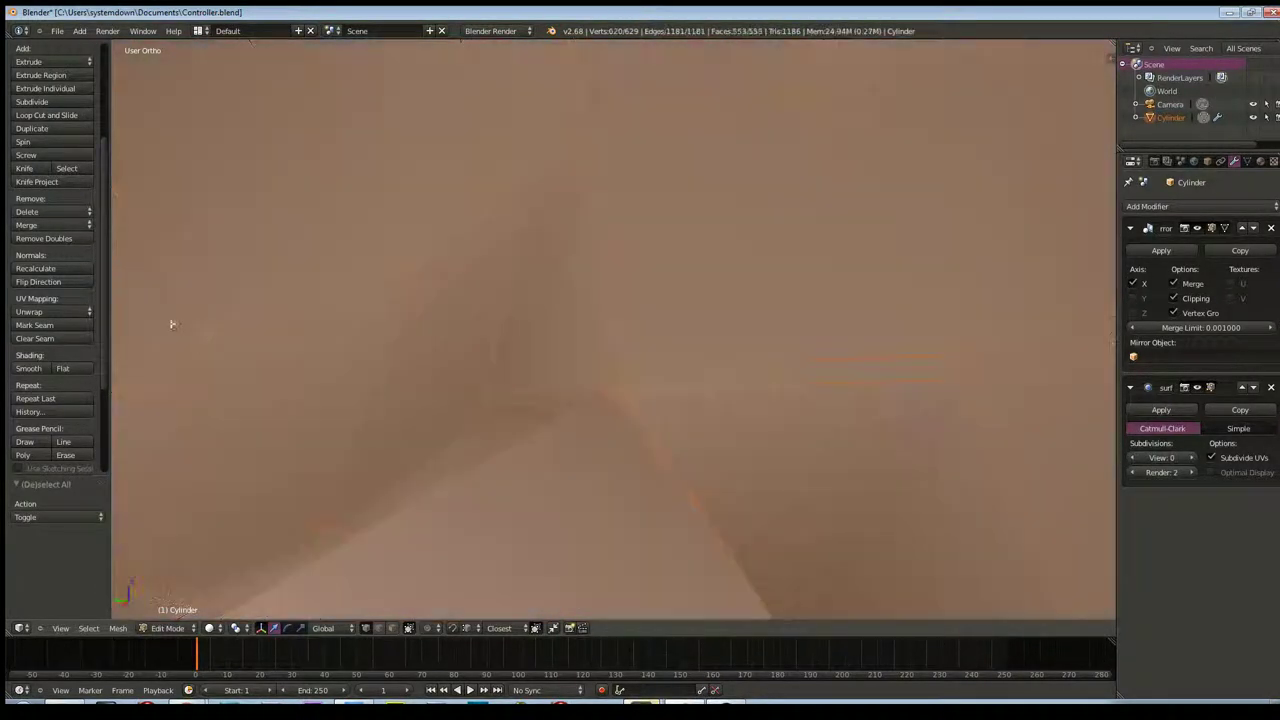
pyautogui.press('a')
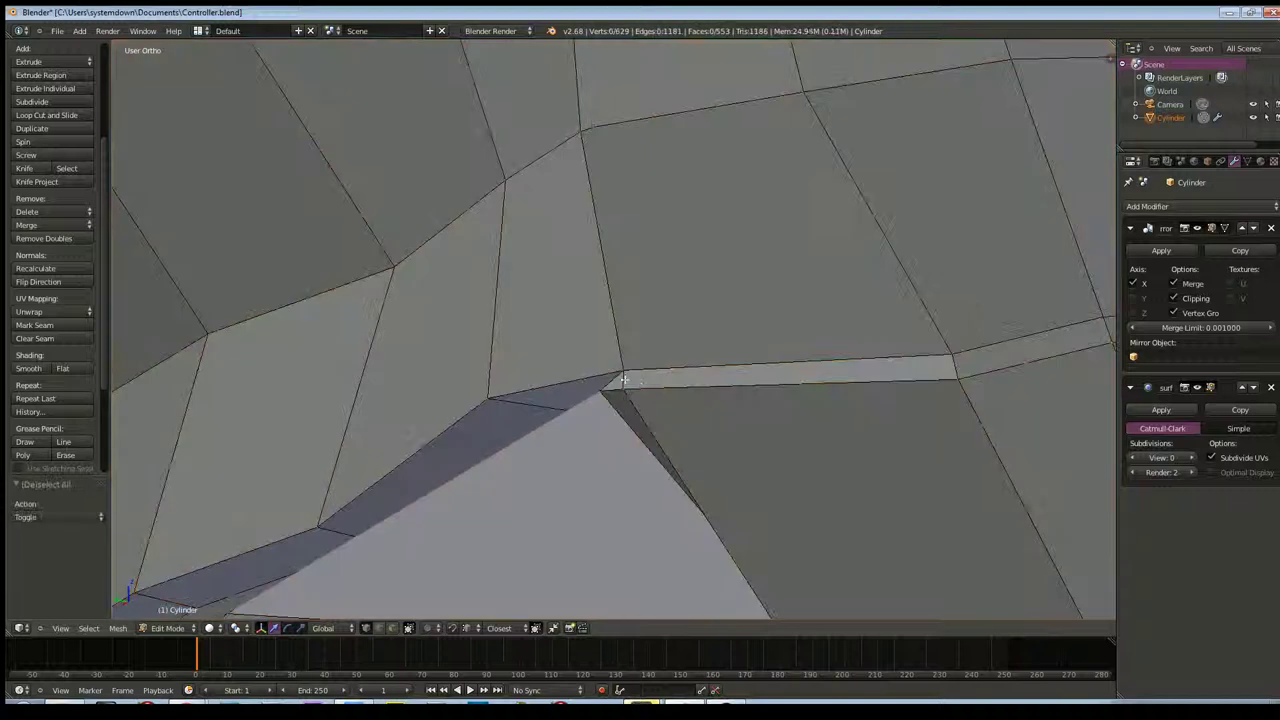
pyautogui.moveTo(655, 416); pyautogui.dragTo(626, 431, button='middle')
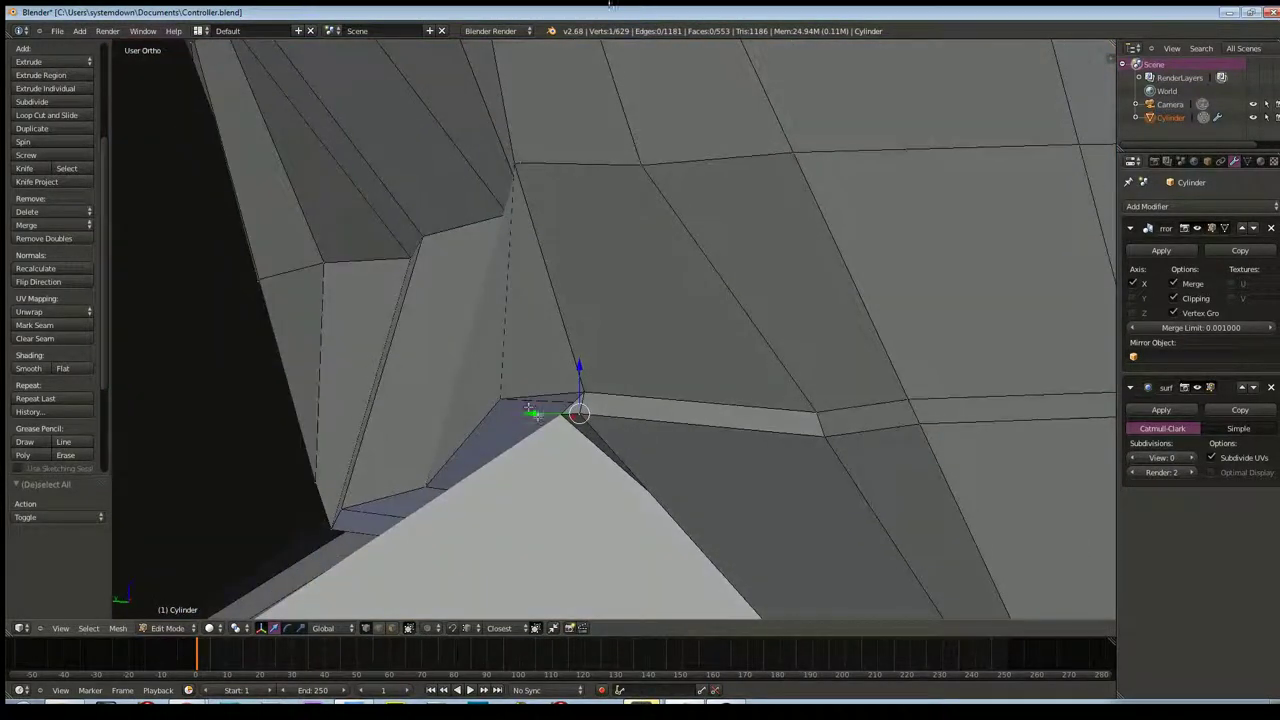
# Slide two notch-edge vertices along Y, the first to -0.066
pyautogui.moveTo(534, 416); pyautogui.dragTo(548, 418)
pyautogui.moveTo(548, 418)
pyautogui.mouseDown(button='middle')
pyautogui.moveTo(643, 432)
pyautogui.moveTo(677, 394)
pyautogui.moveTo(613, 447)
pyautogui.mouseUp(button='middle')
pyautogui.rightClick(626, 441)
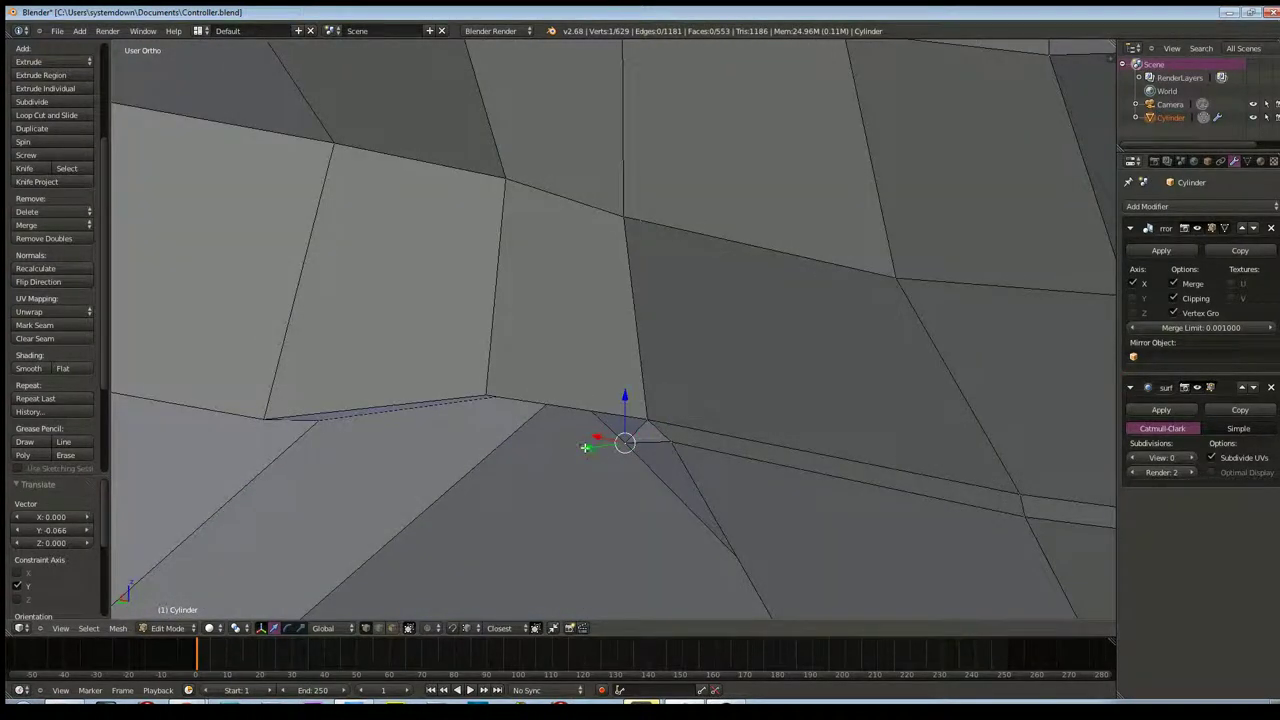
pyautogui.press('g')
pyautogui.press('y')
pyautogui.click(640, 440)
# Slide another notch-edge vertex along Y in several passes to -0.116, then select the face below
pyautogui.moveTo(614, 443)
pyautogui.mouseDown(button='middle')
pyautogui.moveTo(656, 440)
pyautogui.moveTo(574, 406)
pyautogui.moveTo(551, 449)
pyautogui.moveTo(556, 360)
pyautogui.mouseUp(button='middle')
pyautogui.rightClick(556, 360)
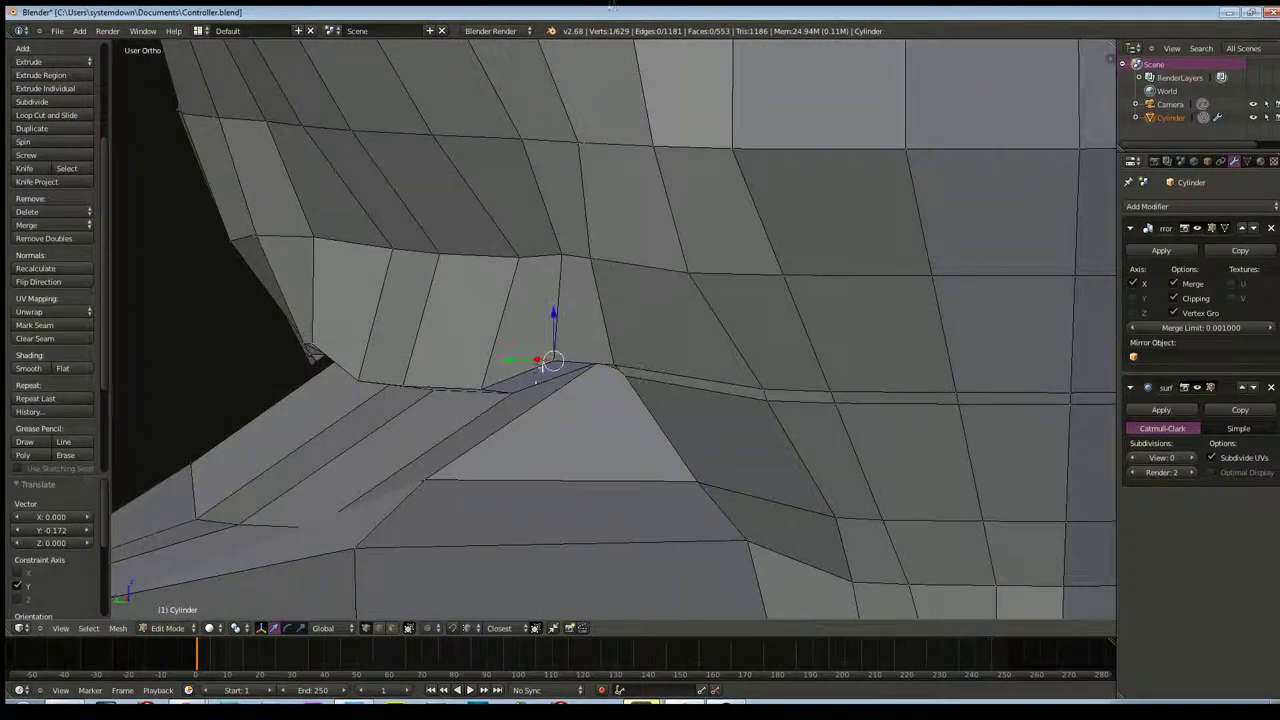
pyautogui.press('g')
pyautogui.press('y')
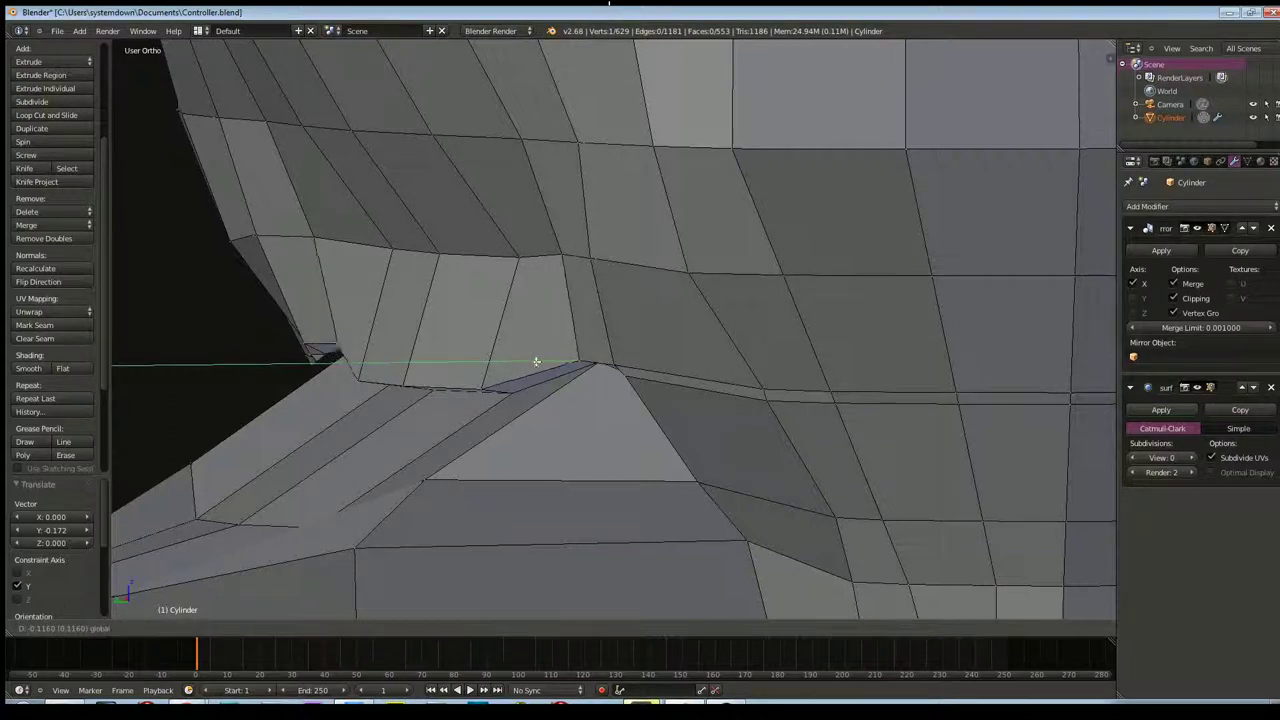
pyautogui.click(483, 388)
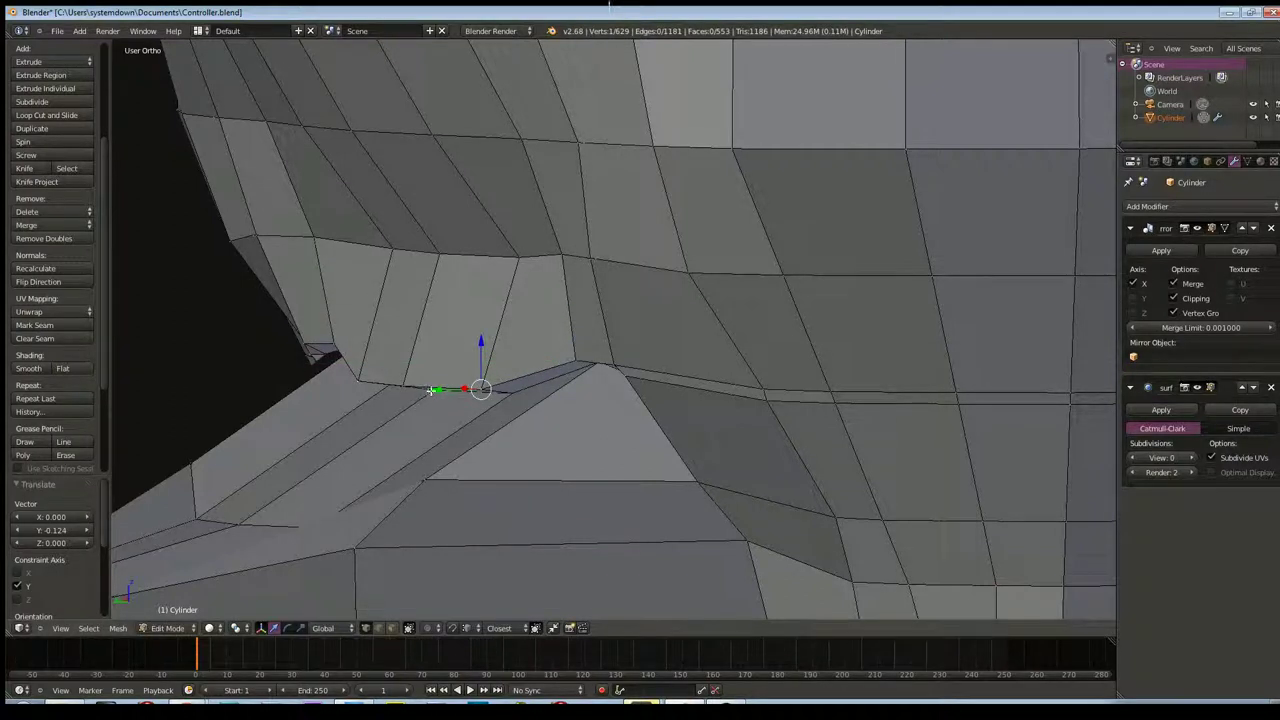
pyautogui.press('g')
pyautogui.press('y')
pyautogui.click(441, 393)
pyautogui.press('g')
pyautogui.press('y')
pyautogui.press('g')
pyautogui.press('y')
pyautogui.click(378, 388)
pyautogui.moveTo(380, 388)
pyautogui.mouseDown(button='middle')
pyautogui.moveTo(536, 330)
pyautogui.moveTo(571, 357)
pyautogui.moveTo(606, 357)
pyautogui.moveTo(373, 375)
pyautogui.moveTo(443, 400)
pyautogui.moveTo(549, 394)
pyautogui.moveTo(469, 357)
pyautogui.moveTo(534, 330)
pyautogui.moveTo(558, 346)
pyautogui.moveTo(523, 403)
pyautogui.moveTo(534, 371)
pyautogui.moveTo(451, 371)
pyautogui.moveTo(486, 409)
pyautogui.moveTo(539, 409)
pyautogui.mouseUp(button='middle')
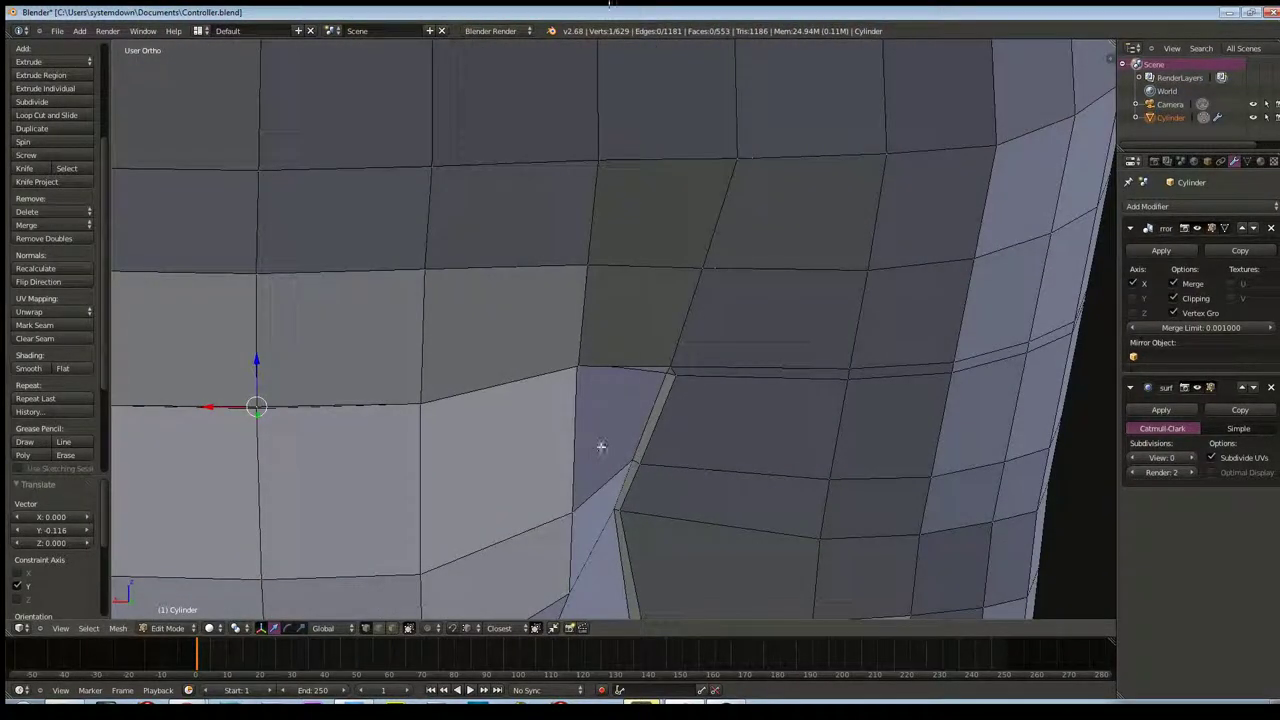
pyautogui.rightClick(600, 427)
pyautogui.moveTo(600, 427)
pyautogui.mouseDown(button='middle')
pyautogui.moveTo(548, 433)
pyautogui.moveTo(576, 494)
pyautogui.mouseUp(button='middle')
# Show face normals from the sidebar, check their directions, then hide them again
pyautogui.press('a')
pyautogui.press('n')
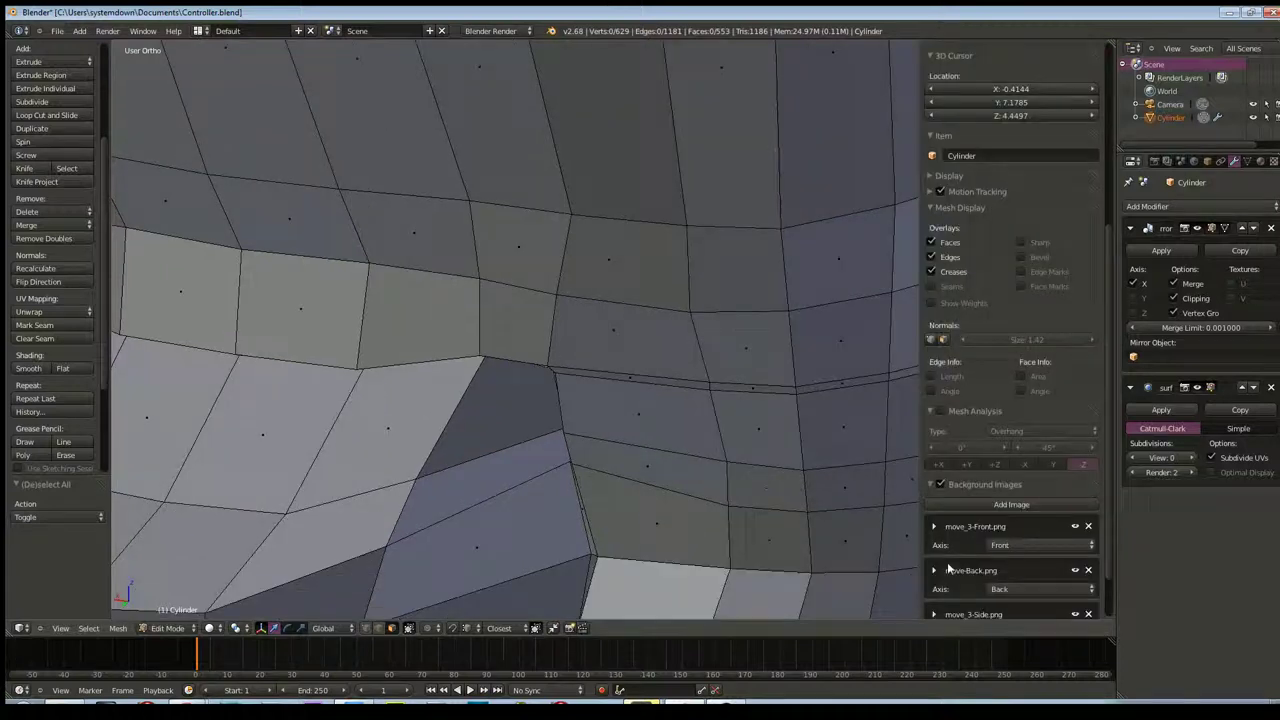
pyautogui.click(942, 340)
pyautogui.moveTo(720, 425)
pyautogui.mouseDown(button='middle')
pyautogui.moveTo(766, 406)
pyautogui.moveTo(786, 380)
pyautogui.moveTo(765, 387)
pyautogui.moveTo(794, 371)
pyautogui.moveTo(808, 400)
pyautogui.moveTo(806, 428)
pyautogui.moveTo(783, 451)
pyautogui.moveTo(729, 449)
pyautogui.moveTo(670, 382)
pyautogui.moveTo(657, 343)
pyautogui.moveTo(666, 323)
pyautogui.moveTo(808, 338)
pyautogui.moveTo(763, 337)
pyautogui.moveTo(769, 386)
pyautogui.mouseUp(button='middle')
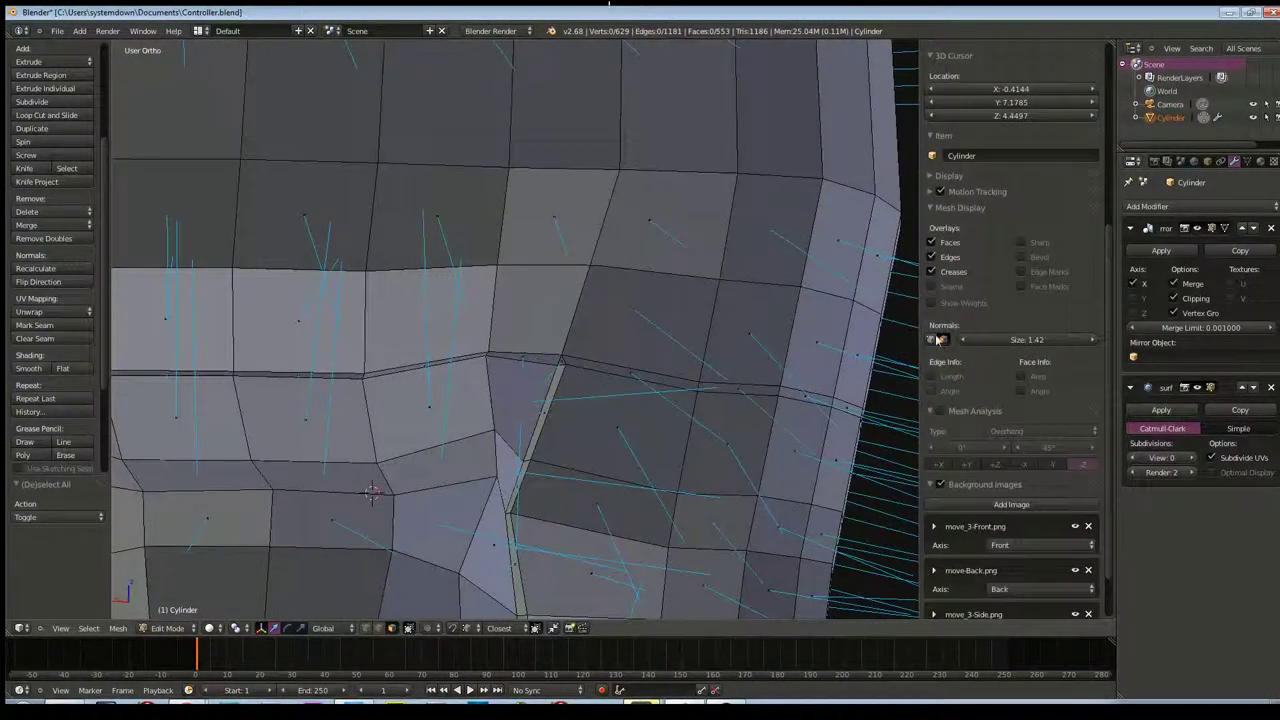
pyautogui.click(941, 340)
# Orbit around the seam step and select the face beside it
pyautogui.moveTo(783, 460); pyautogui.dragTo(731, 454, button='middle')
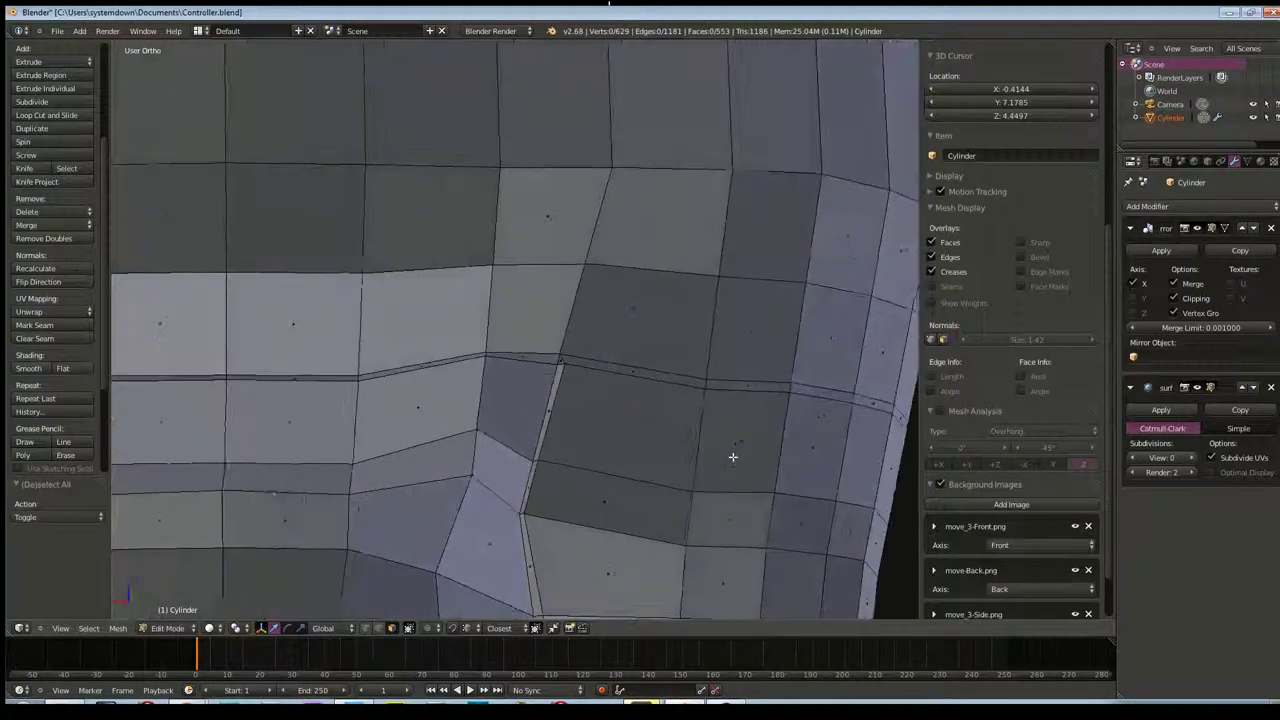
pyautogui.moveTo(677, 494); pyautogui.dragTo(703, 496, button='middle')
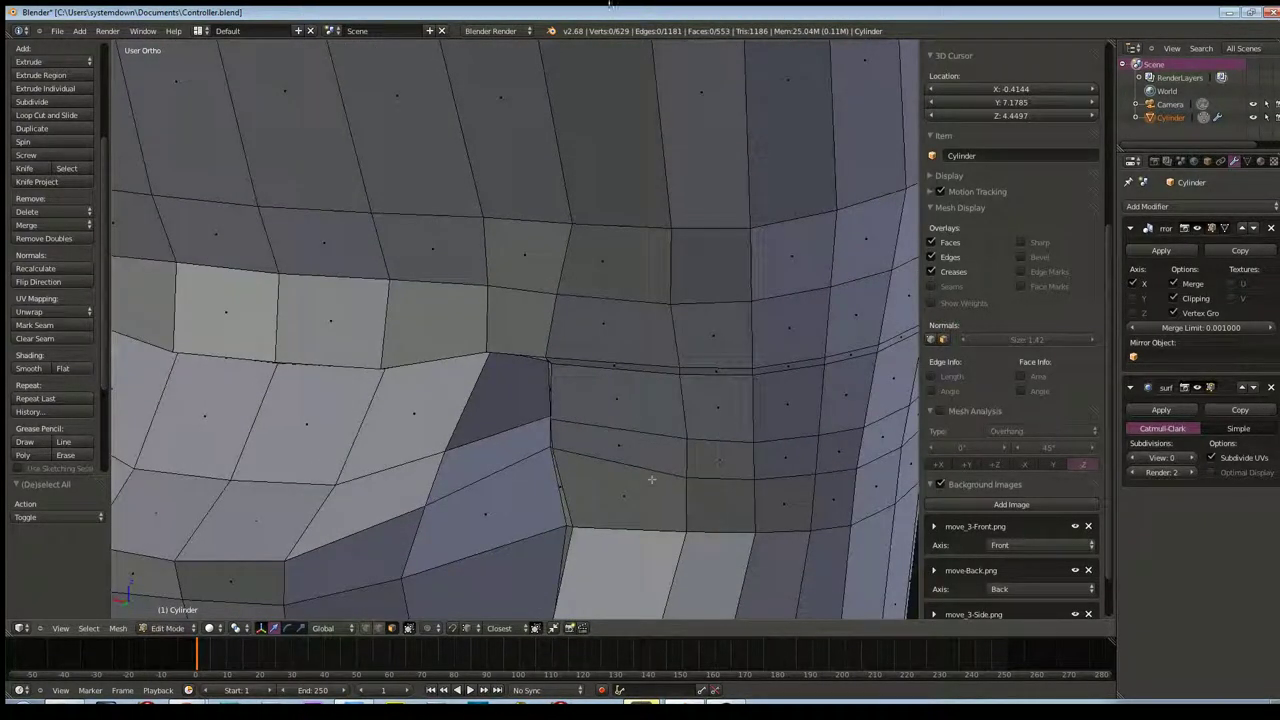
pyautogui.scroll(2, 669, 485)
pyautogui.moveTo(612, 484)
pyautogui.mouseDown(button='middle')
pyautogui.moveTo(651, 477)
pyautogui.moveTo(646, 457)
pyautogui.moveTo(590, 471)
pyautogui.mouseUp(button='middle')
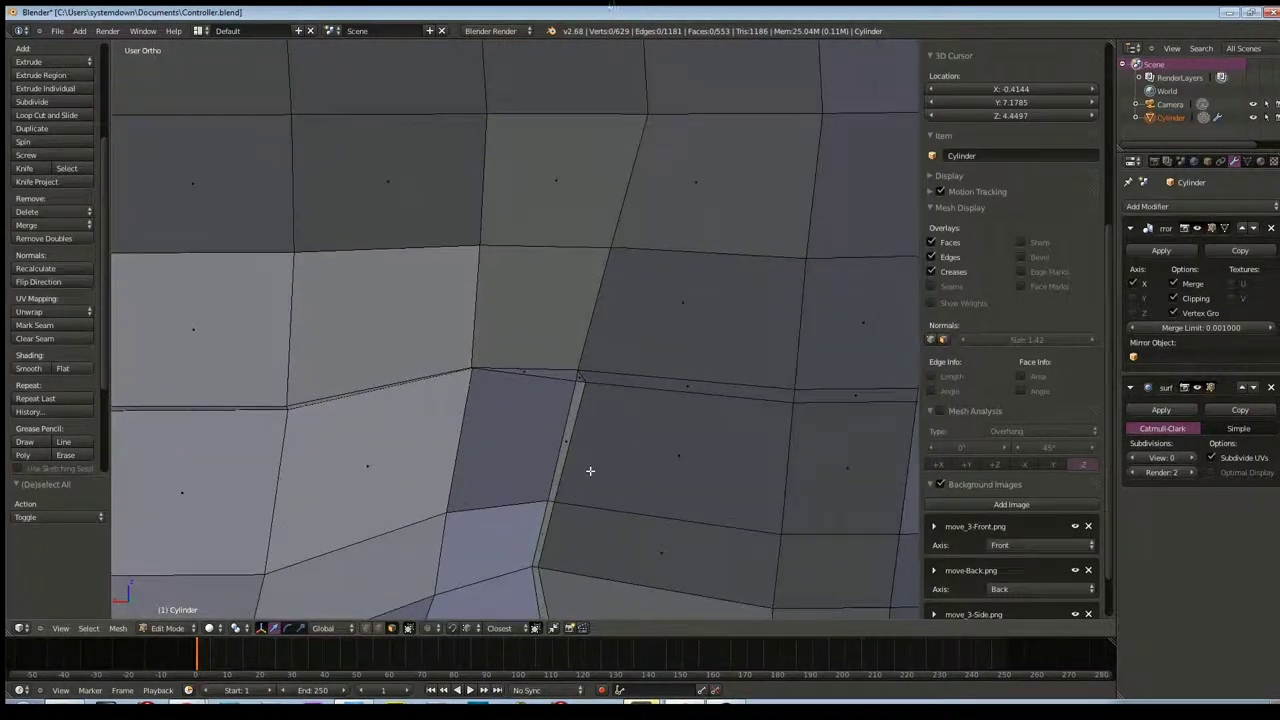
pyautogui.rightClick(526, 440)
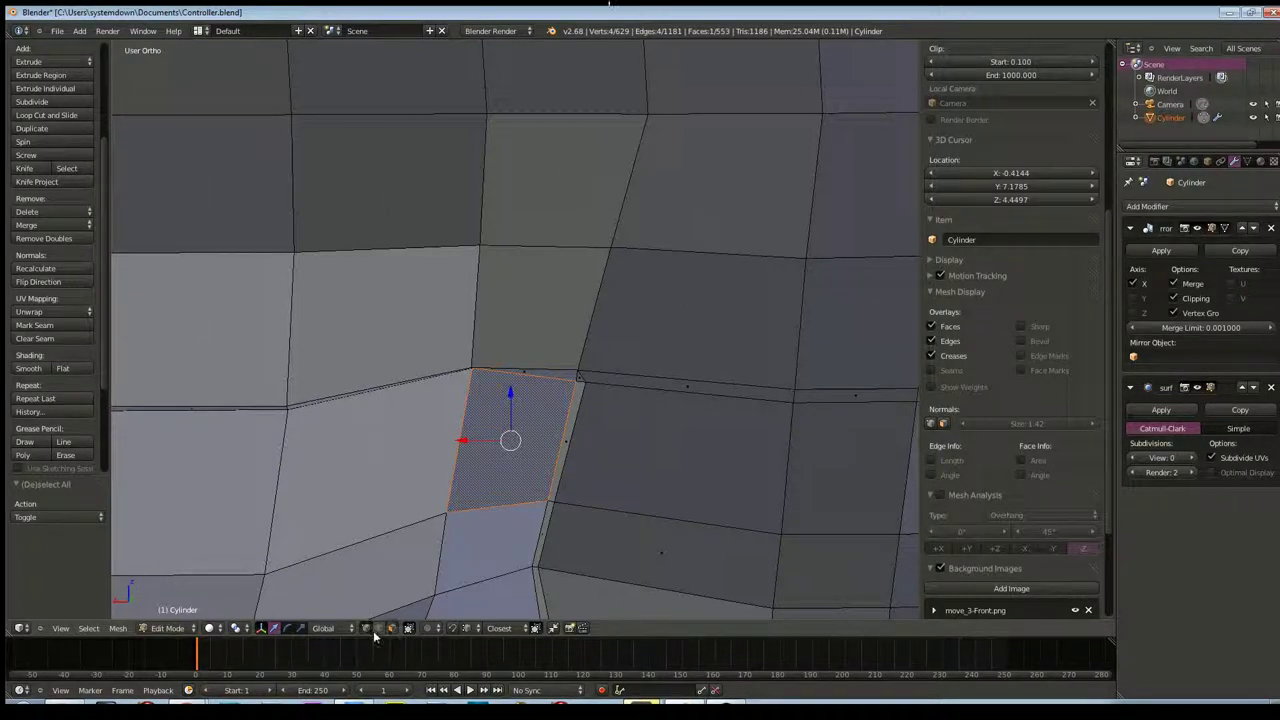
# Nudge the seam-corner vertex along X and Y, then pick the next seam vertex
pyautogui.press('h')
pyautogui.moveTo(580, 443)
pyautogui.mouseDown(button='middle')
pyautogui.moveTo(574, 466)
pyautogui.moveTo(537, 406)
pyautogui.moveTo(517, 434)
pyautogui.moveTo(537, 423)
pyautogui.moveTo(571, 443)
pyautogui.moveTo(593, 589)
pyautogui.moveTo(640, 575)
pyautogui.moveTo(627, 584)
pyautogui.mouseUp(button='middle')
pyautogui.rightClick(585, 590)
pyautogui.moveTo(620, 544); pyautogui.dragTo(634, 569)
pyautogui.moveTo(634, 569)
pyautogui.mouseDown(button='middle')
pyautogui.moveTo(657, 557)
pyautogui.moveTo(634, 557)
pyautogui.moveTo(663, 563)
pyautogui.moveTo(617, 589)
pyautogui.mouseUp(button='middle')
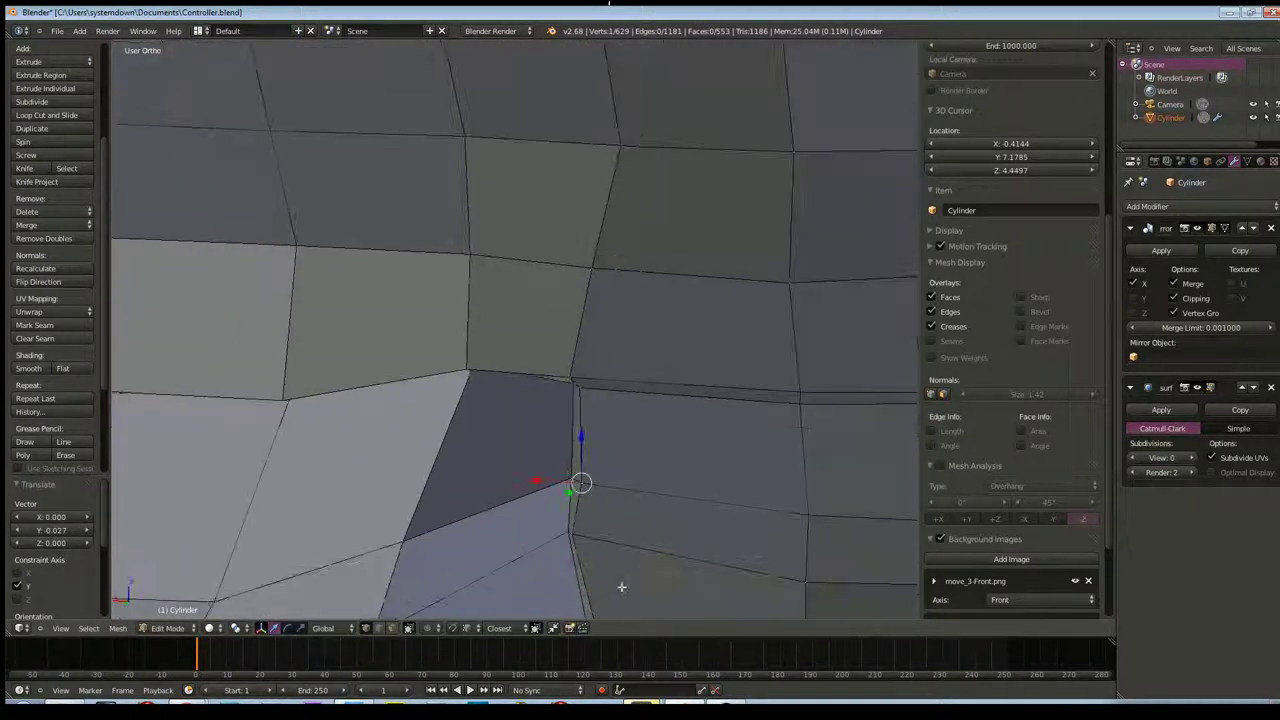
pyautogui.rightClick(569, 535)
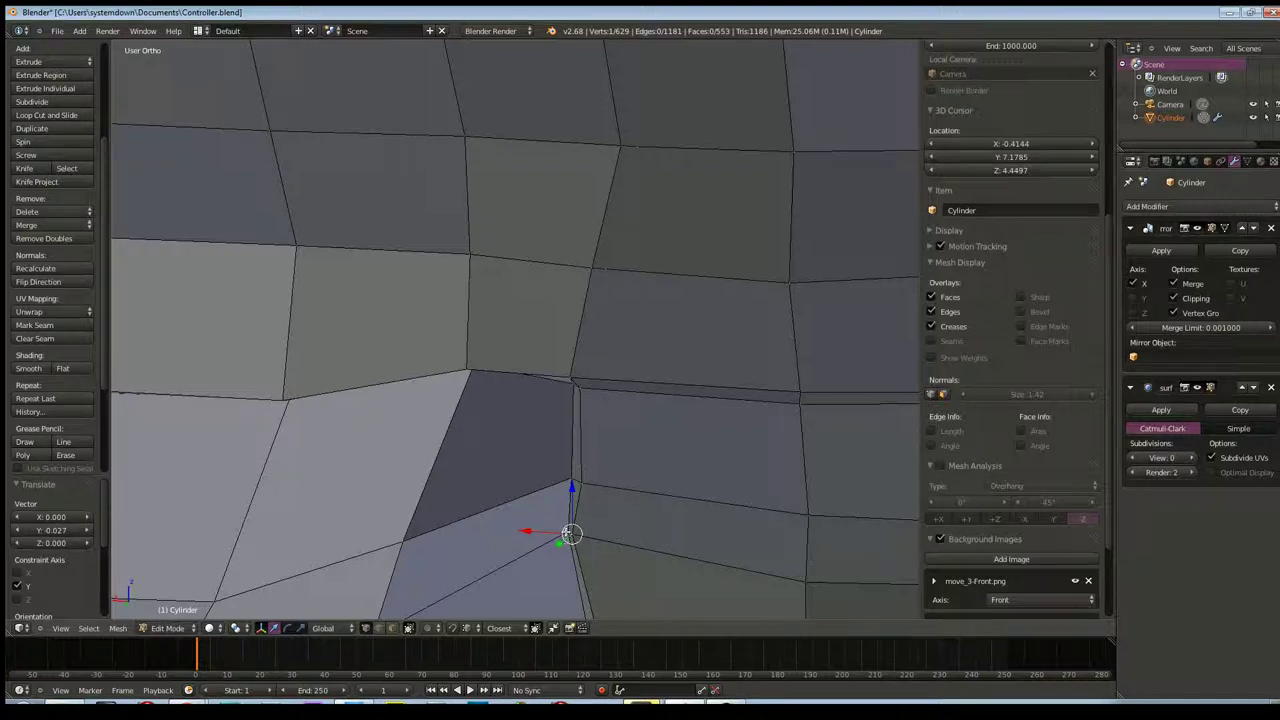
pyautogui.moveTo(564, 559)
pyautogui.mouseDown(button='middle')
pyautogui.moveTo(642, 565)
pyautogui.moveTo(570, 503)
pyautogui.moveTo(526, 503)
pyautogui.moveTo(560, 531)
pyautogui.moveTo(514, 329)
pyautogui.moveTo(559, 399)
pyautogui.mouseUp(button='middle')
pyautogui.rightClick(530, 380)
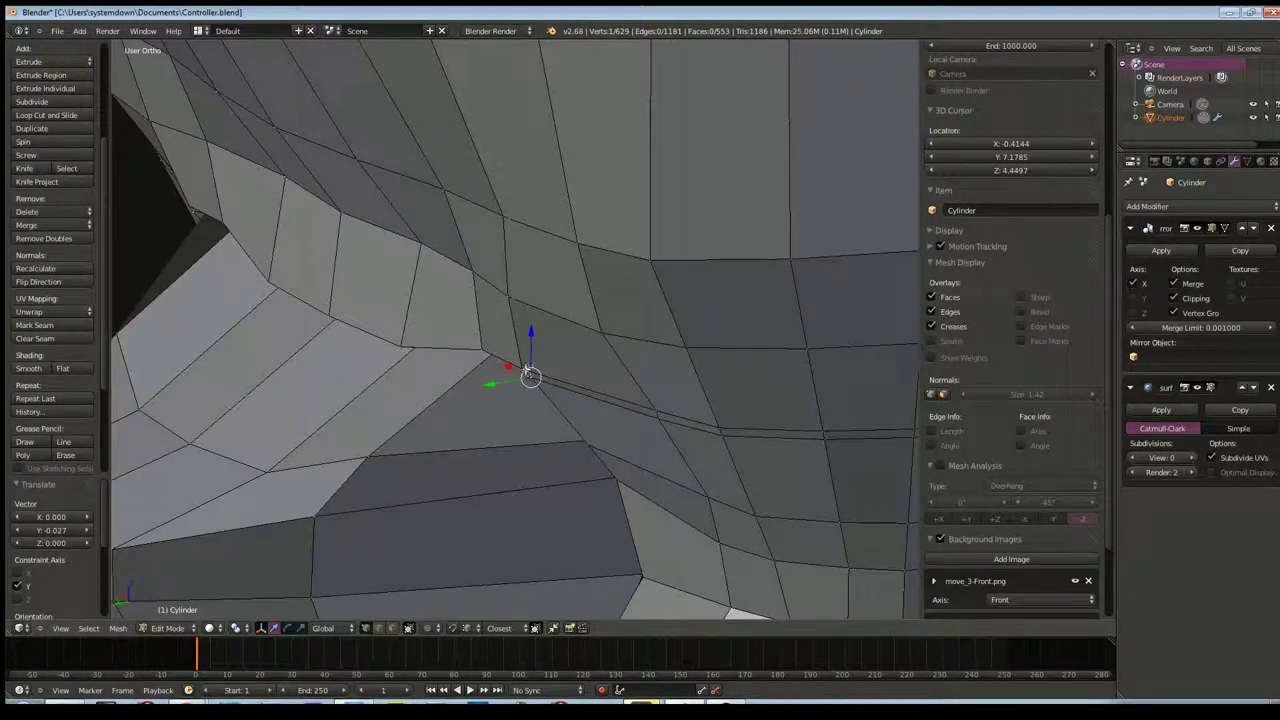
pyautogui.moveTo(548, 409)
pyautogui.mouseDown(button='middle')
pyautogui.moveTo(611, 386)
pyautogui.moveTo(545, 366)
pyautogui.moveTo(603, 431)
pyautogui.moveTo(661, 400)
pyautogui.moveTo(640, 395)
pyautogui.moveTo(626, 460)
pyautogui.moveTo(507, 581)
pyautogui.mouseUp(button='middle')
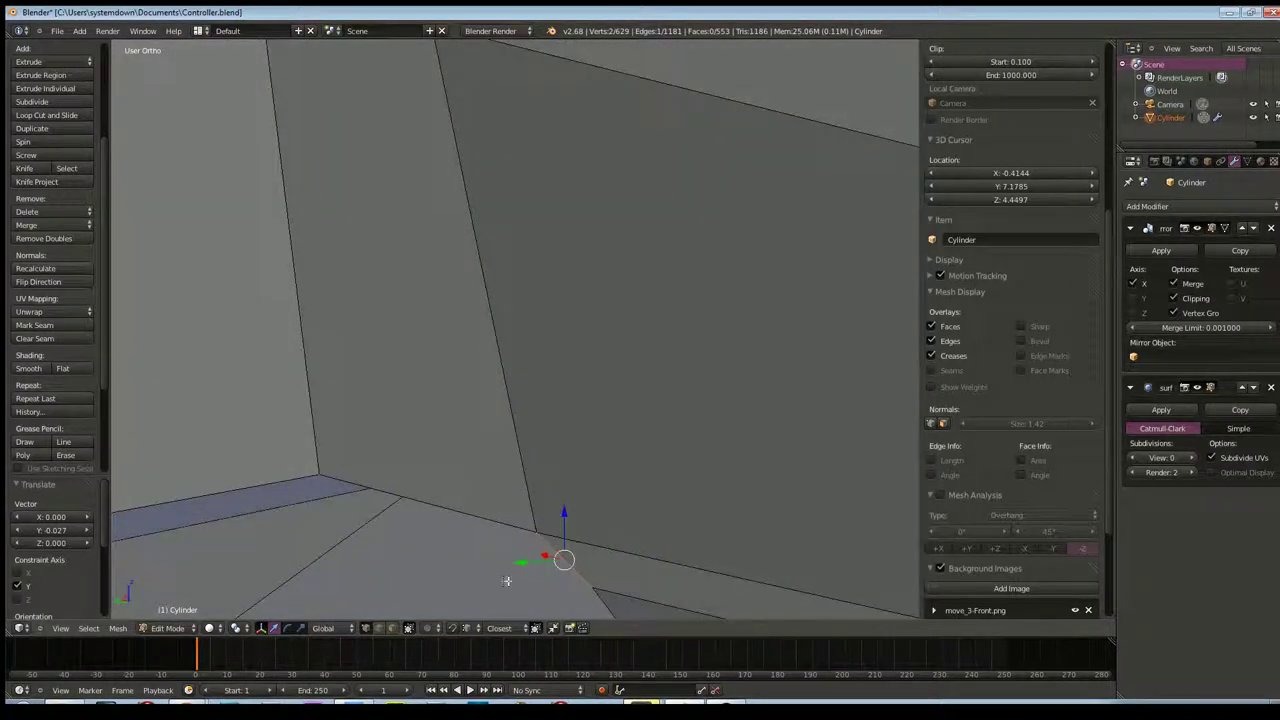
# Slide the seam vertex and the inner-corner vertex along Y
pyautogui.press('g')
pyautogui.press('y')
pyautogui.click(549, 550)
pyautogui.moveTo(549, 550)
pyautogui.mouseDown(button='middle')
pyautogui.moveTo(466, 509)
pyautogui.moveTo(507, 474)
pyautogui.mouseUp(button='middle')
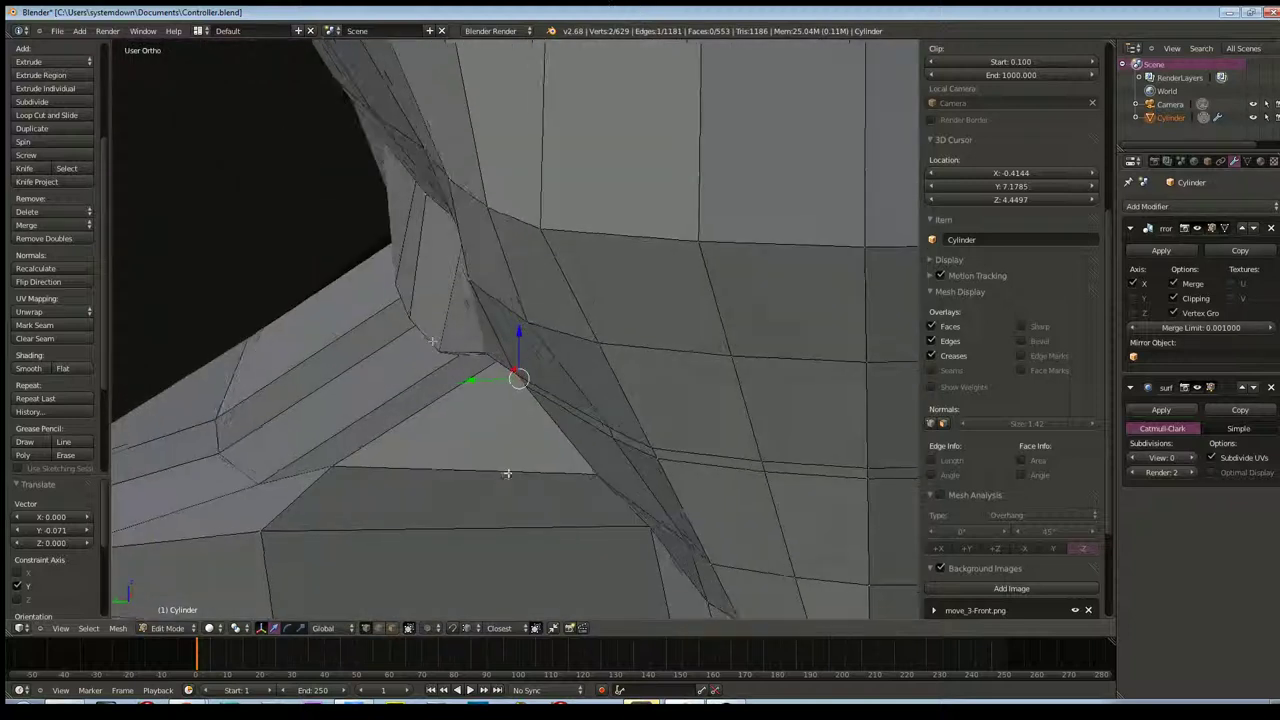
pyautogui.rightClick(441, 353)
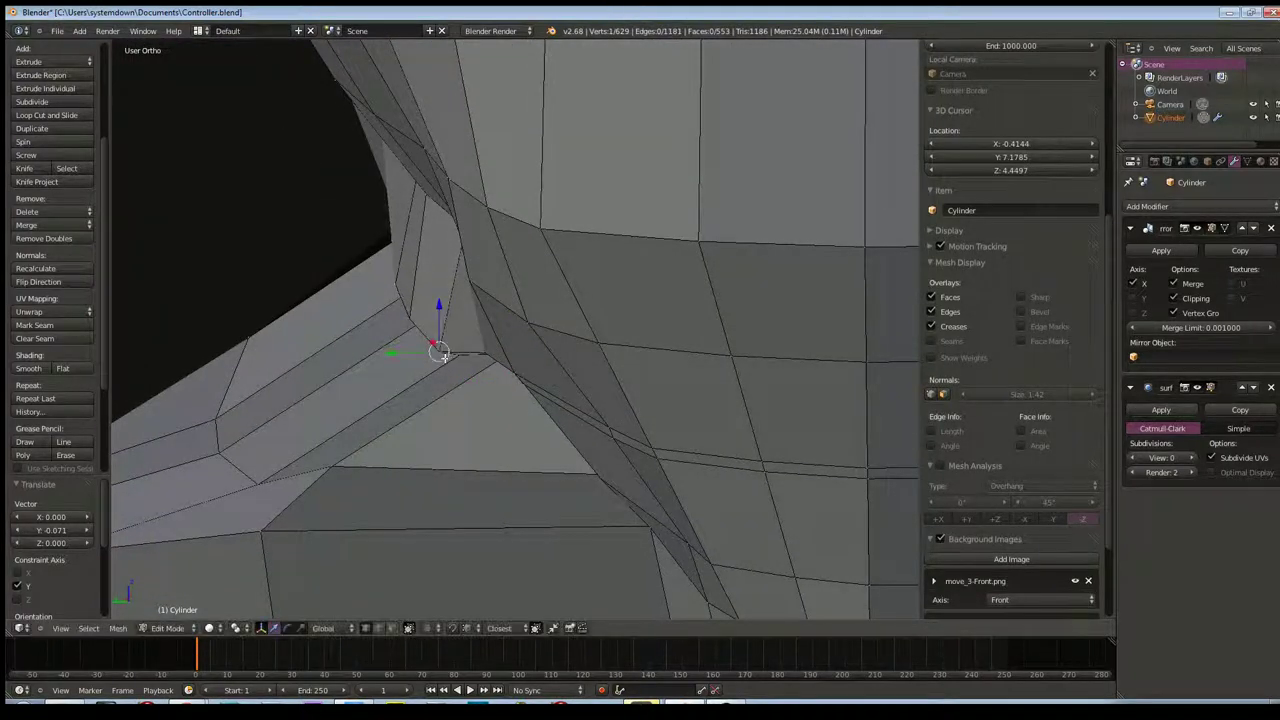
pyautogui.press('g')
pyautogui.press('y')
pyautogui.click(418, 353)
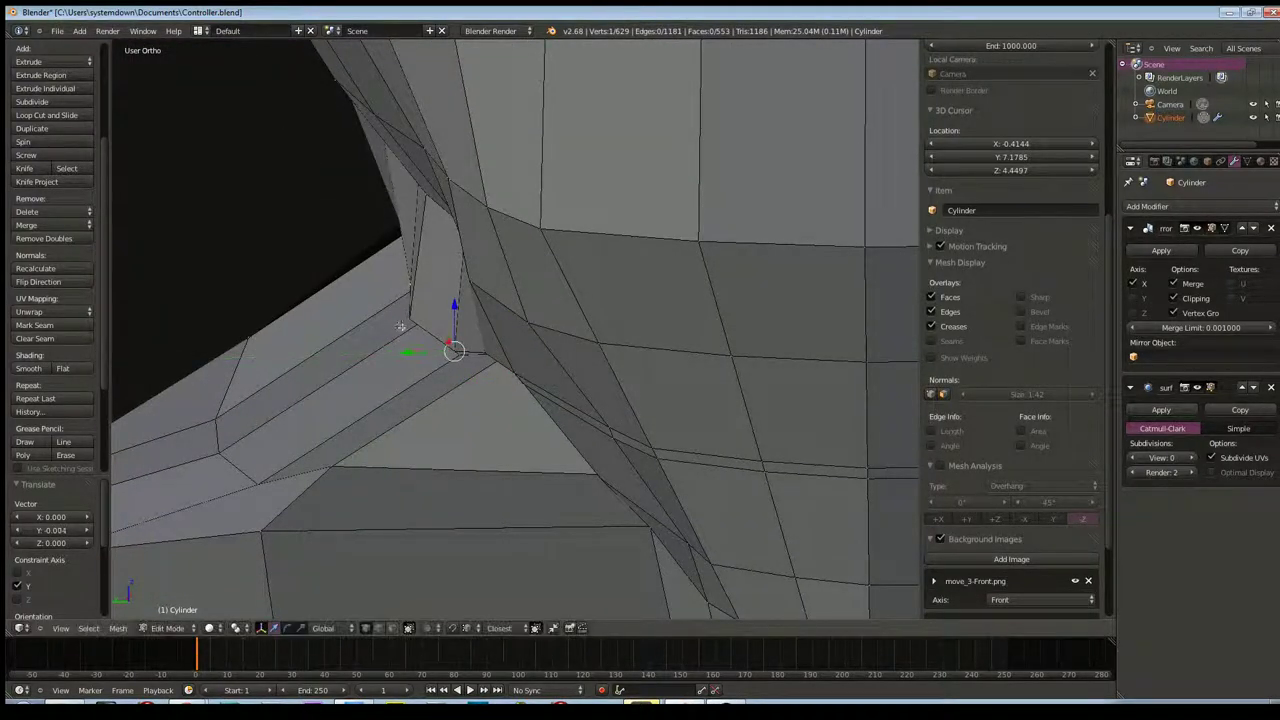
# Move the inner-corner vertex further along Y in two more passes
pyautogui.press('g')
pyautogui.press('y')
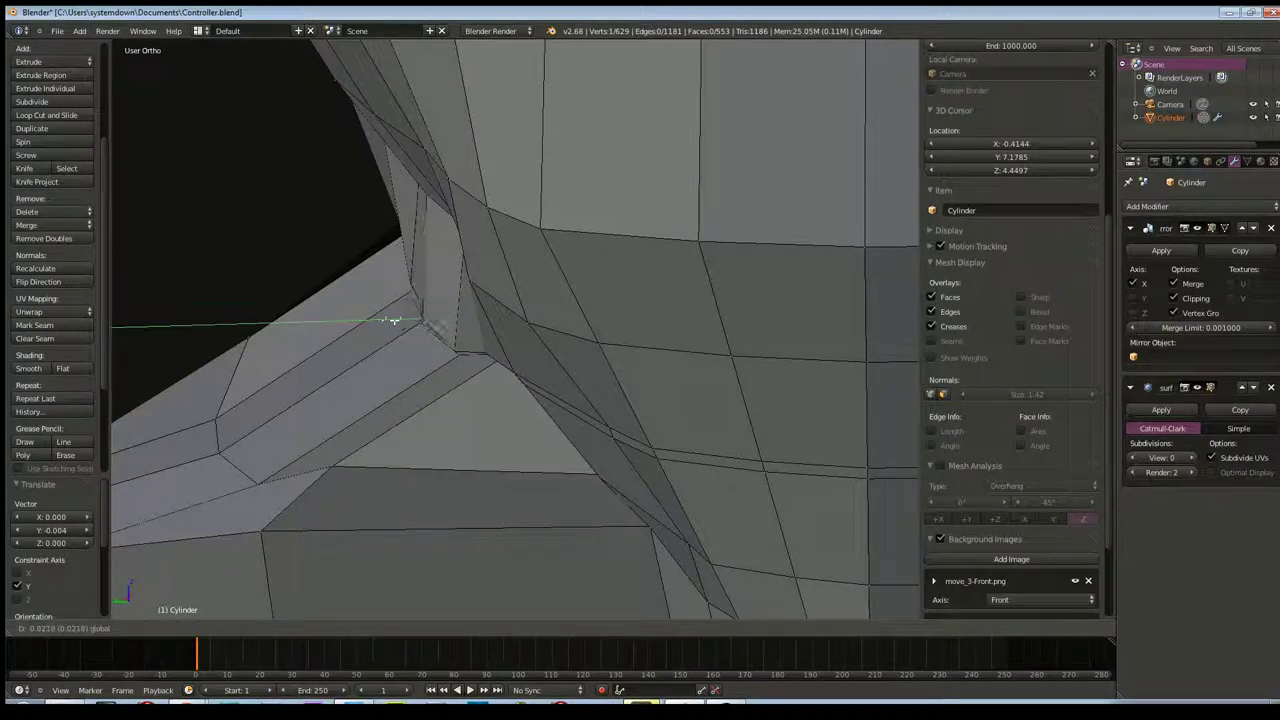
pyautogui.click(388, 320)
pyautogui.moveTo(410, 330)
pyautogui.mouseDown(button='middle')
pyautogui.moveTo(259, 423)
pyautogui.moveTo(460, 396)
pyautogui.moveTo(429, 397)
pyautogui.moveTo(516, 401)
pyautogui.mouseUp(button='middle')
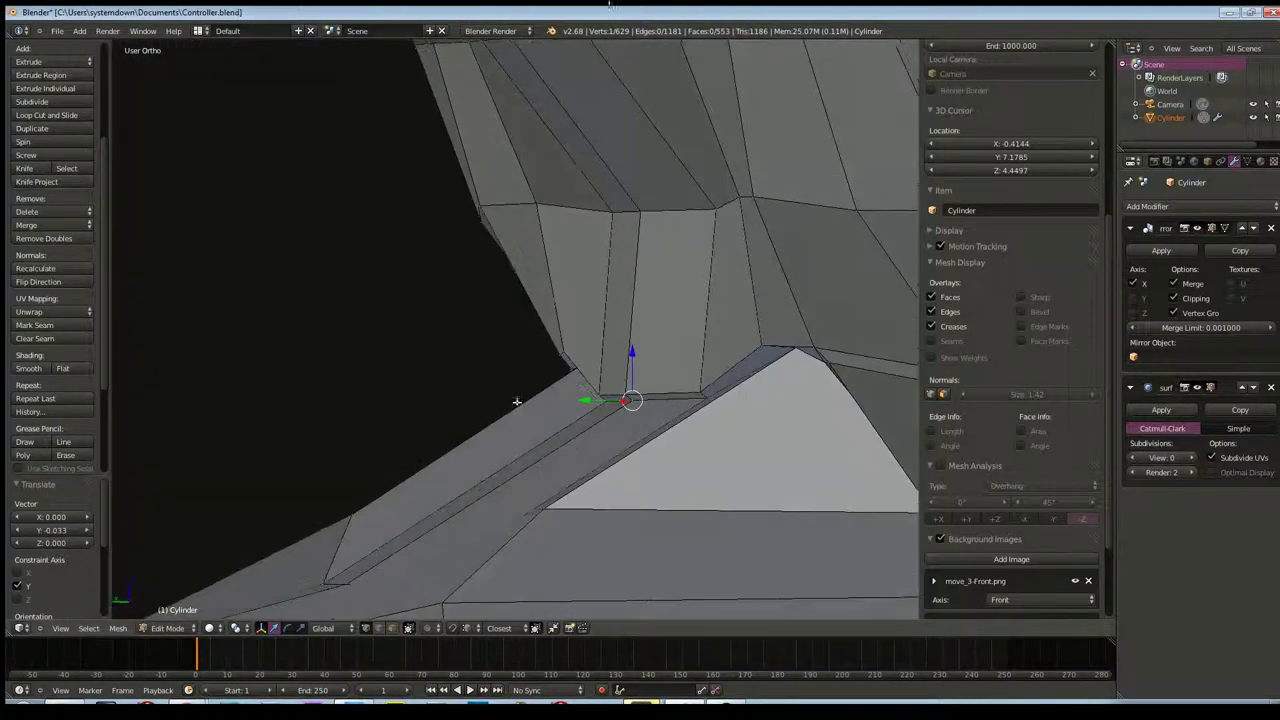
pyautogui.press('g')
pyautogui.press('y')
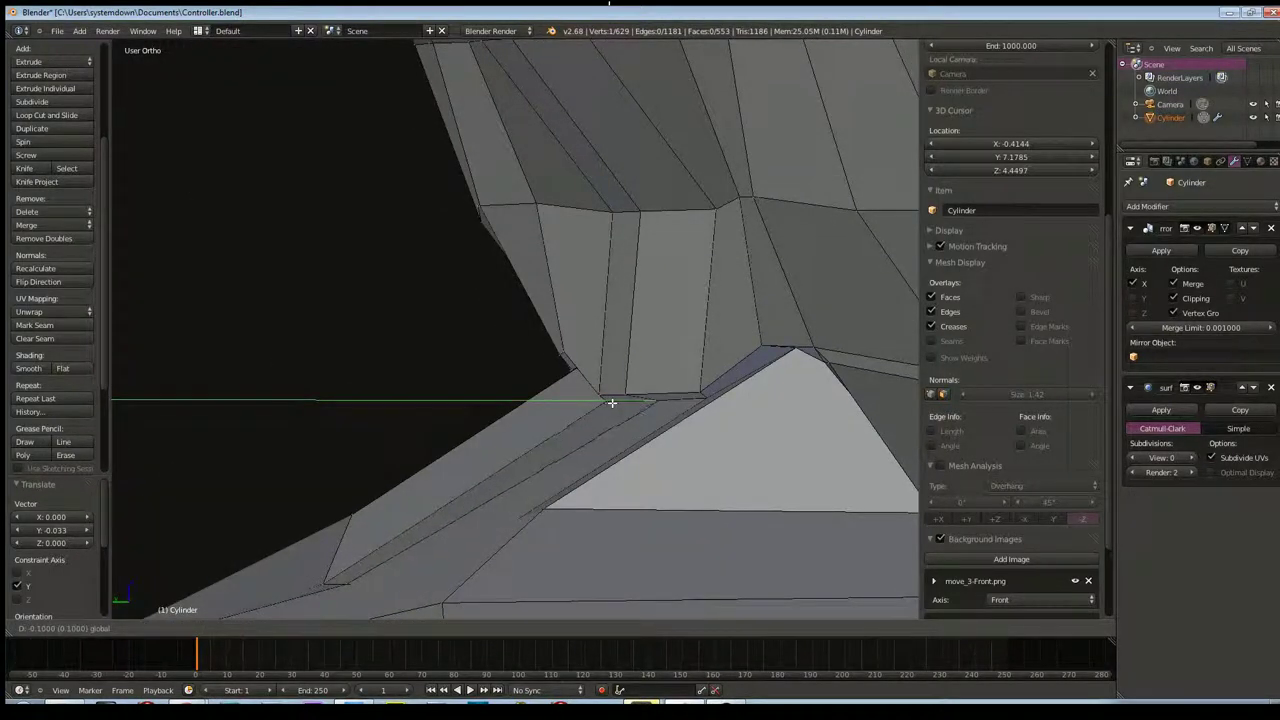
pyautogui.click(614, 404)
pyautogui.moveTo(624, 415); pyautogui.dragTo(633, 429, button='middle')
# Slide the ledge-end vertex along Y and lower it slightly
pyautogui.rightClick(707, 400)
pyautogui.press('g')
pyautogui.press('y')
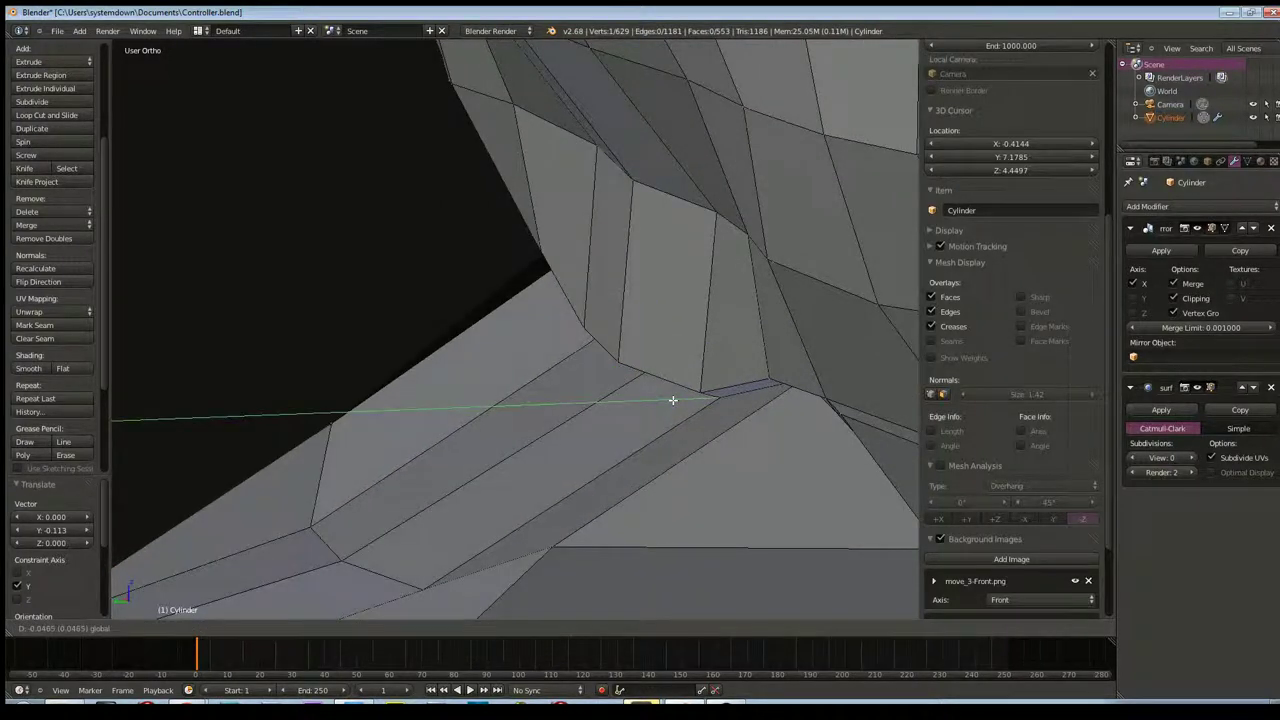
pyautogui.click(674, 400)
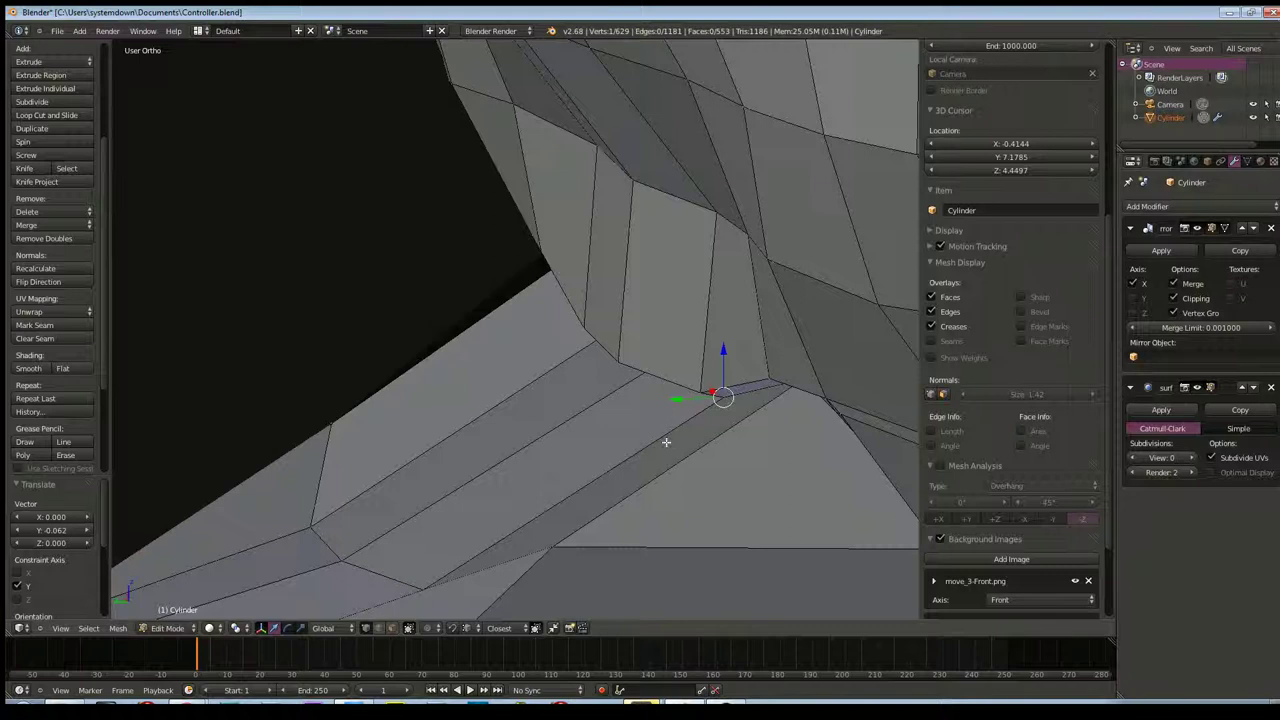
pyautogui.moveTo(666, 437); pyautogui.dragTo(858, 411, button='middle')
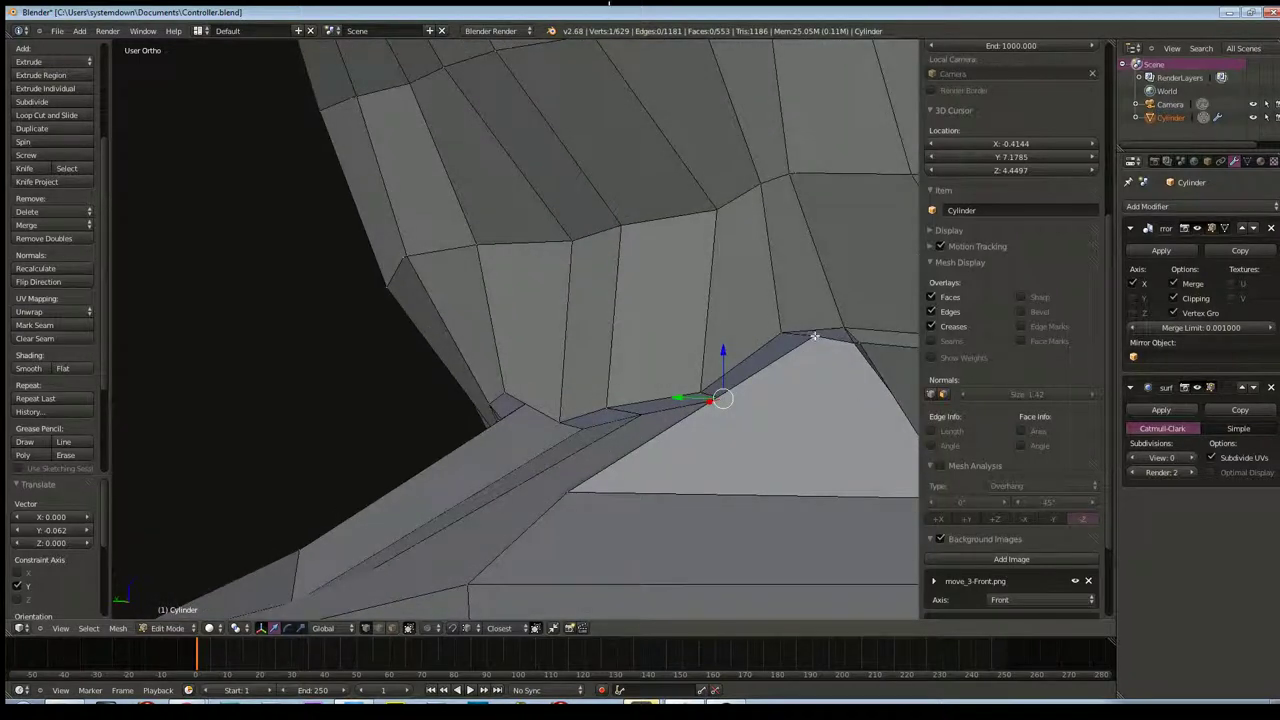
pyautogui.press('g')
pyautogui.press('y')
pyautogui.click(841, 318)
pyautogui.press('g')
pyautogui.press('y')
pyautogui.click(840, 325)
# Shift the ledge-end vertex along X and orbit closer around it
pyautogui.moveTo(840, 330)
pyautogui.mouseDown(button='middle')
pyautogui.moveTo(850, 370)
pyautogui.moveTo(879, 389)
pyautogui.mouseUp(button='middle')
pyautogui.scroll(3, 855, 383)
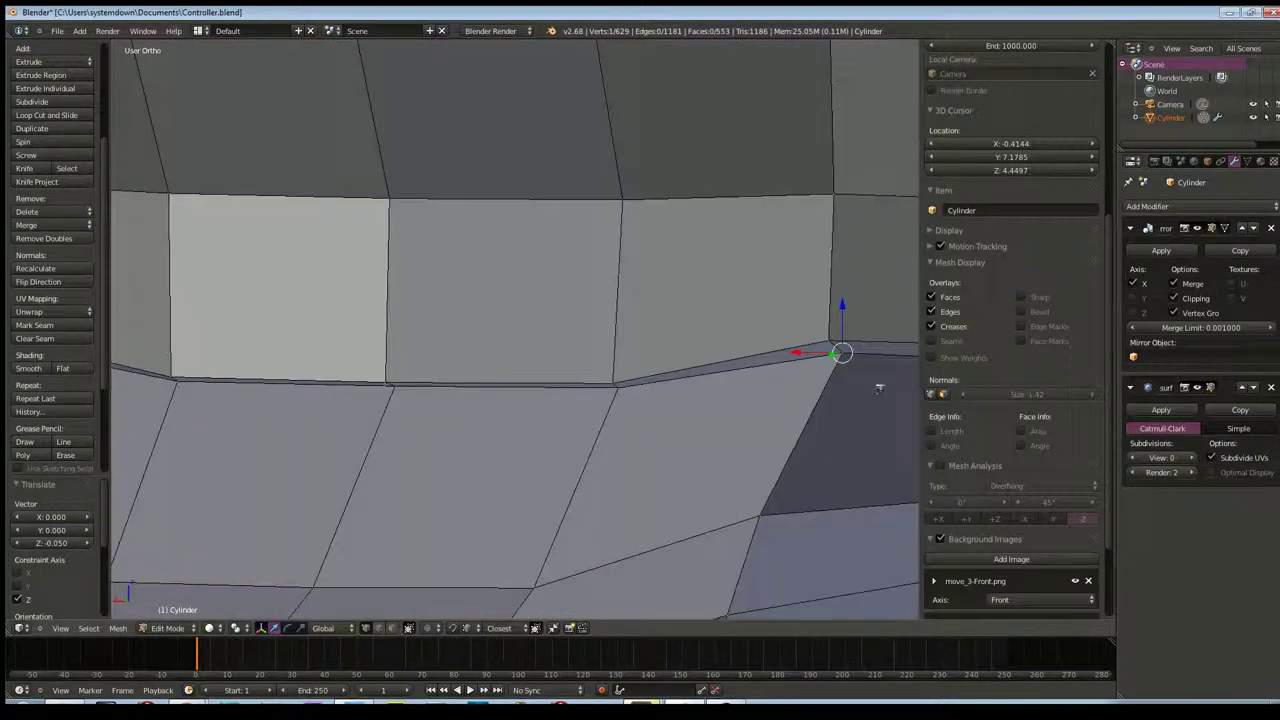
pyautogui.press('g')
pyautogui.press('x')
pyautogui.click(812, 356)
pyautogui.moveTo(812, 370)
pyautogui.mouseDown(button='middle')
pyautogui.moveTo(691, 391)
pyautogui.moveTo(563, 489)
pyautogui.moveTo(694, 463)
pyautogui.moveTo(670, 472)
pyautogui.mouseUp(button='middle')
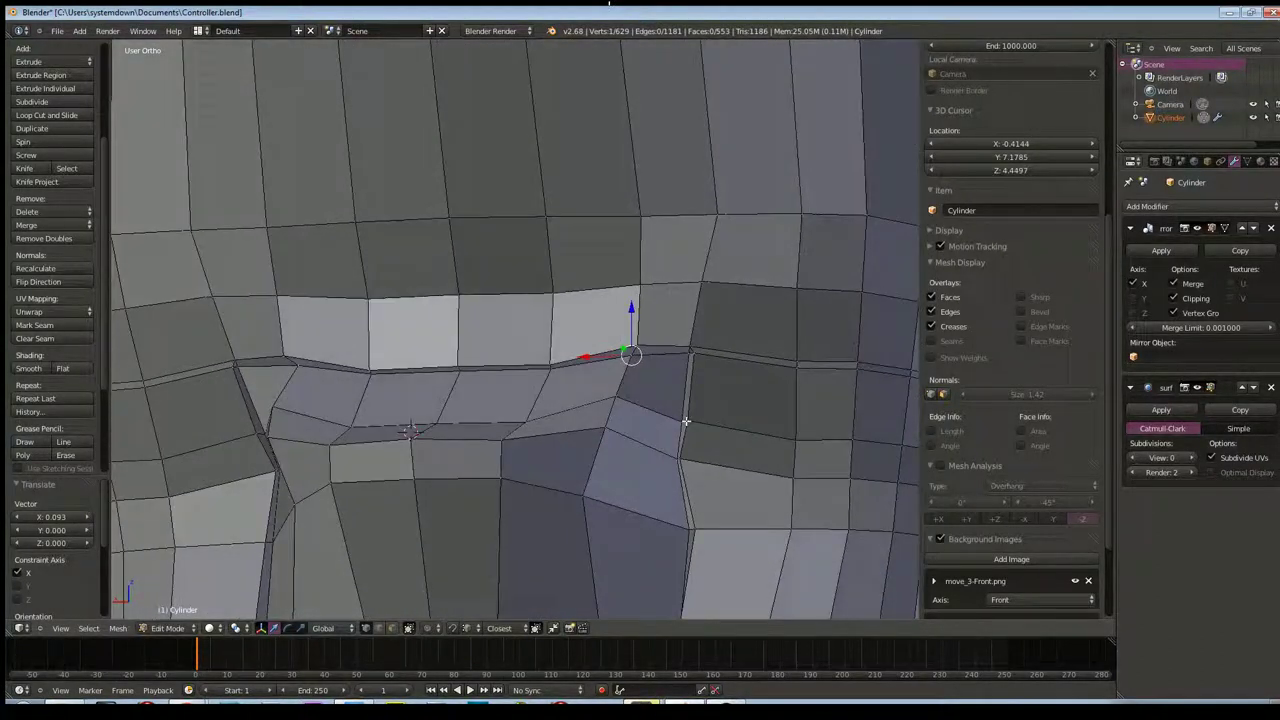
pyautogui.scroll(3, 680, 423)
pyautogui.scroll(3, 786, 443)
pyautogui.moveTo(583, 501)
pyautogui.mouseDown(button='middle')
pyautogui.moveTo(440, 389)
pyautogui.moveTo(529, 411)
pyautogui.moveTo(411, 409)
pyautogui.moveTo(603, 437)
pyautogui.moveTo(634, 466)
pyautogui.moveTo(657, 466)
pyautogui.moveTo(631, 452)
pyautogui.moveTo(623, 503)
pyautogui.moveTo(634, 474)
pyautogui.mouseUp(button='middle')
pyautogui.scroll(-2, 602, 457)
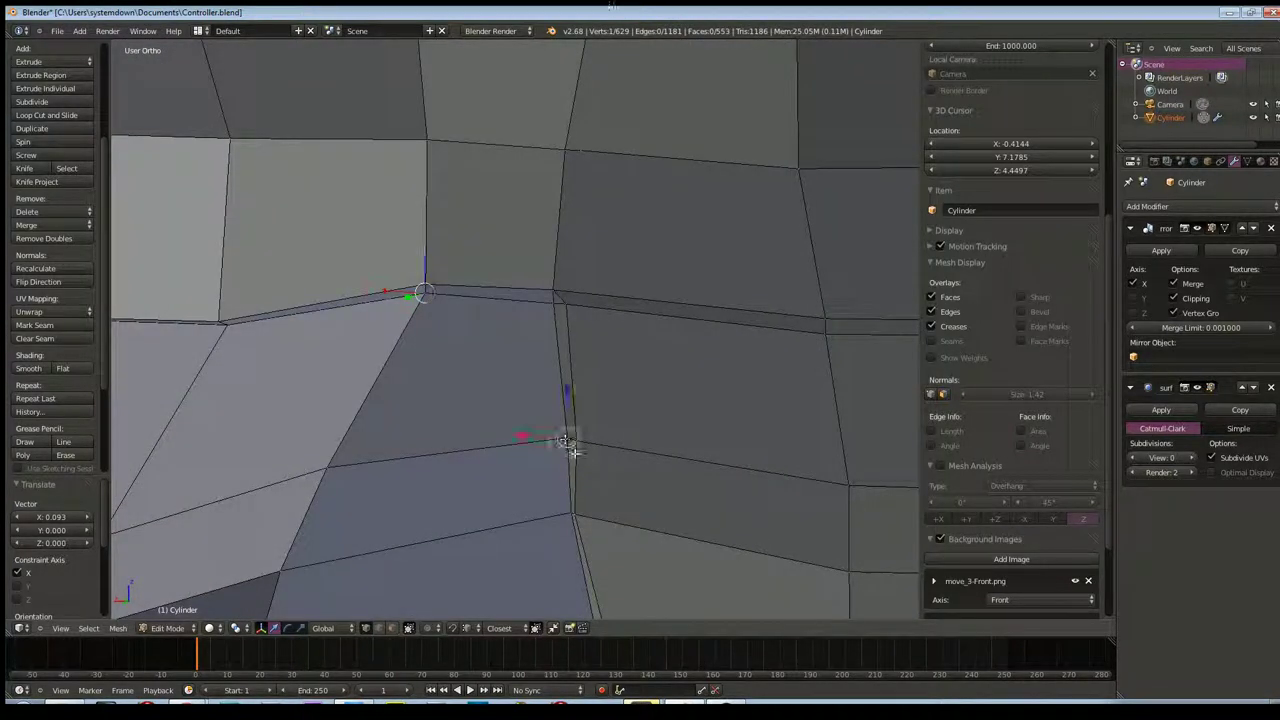
# Fine-tune the vertex along X and Y, then view the overhang in profile
pyautogui.moveTo(536, 432); pyautogui.dragTo(543, 457)
pyautogui.moveTo(543, 457); pyautogui.dragTo(565, 502, button='middle')
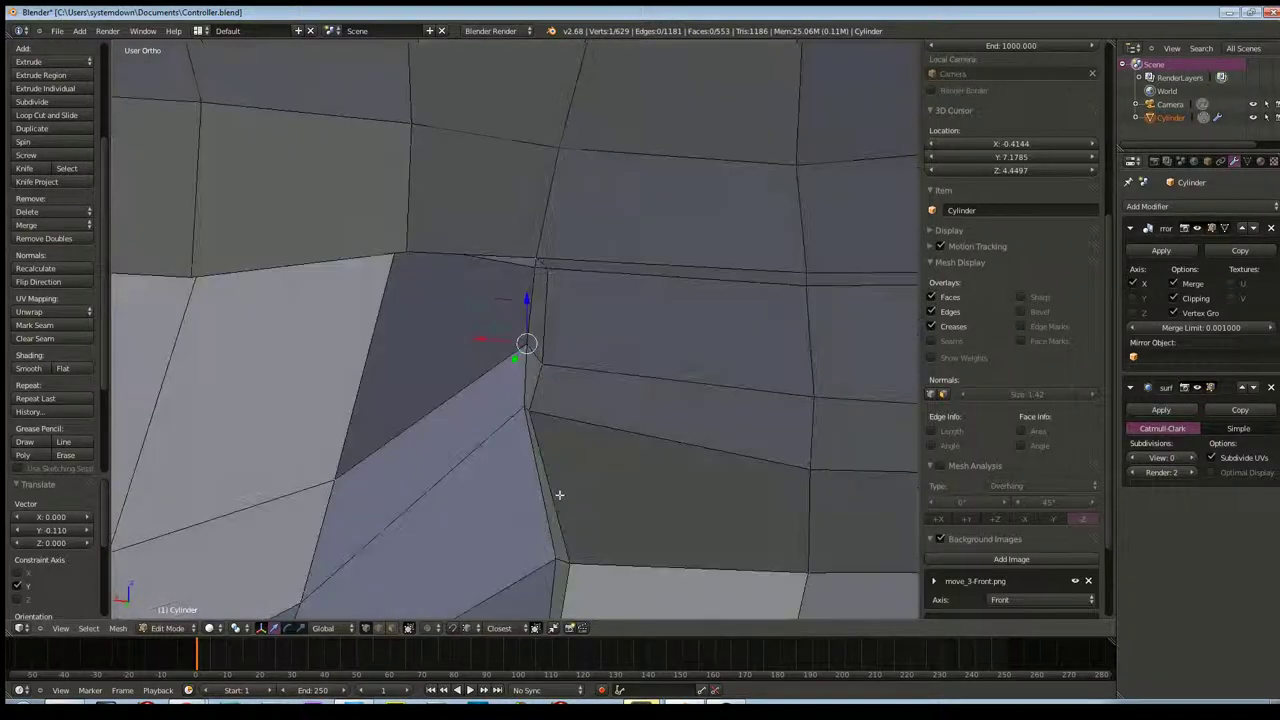
pyautogui.moveTo(494, 387)
pyautogui.mouseDown()
pyautogui.moveTo(506, 352)
pyautogui.moveTo(475, 353)
pyautogui.mouseUp()
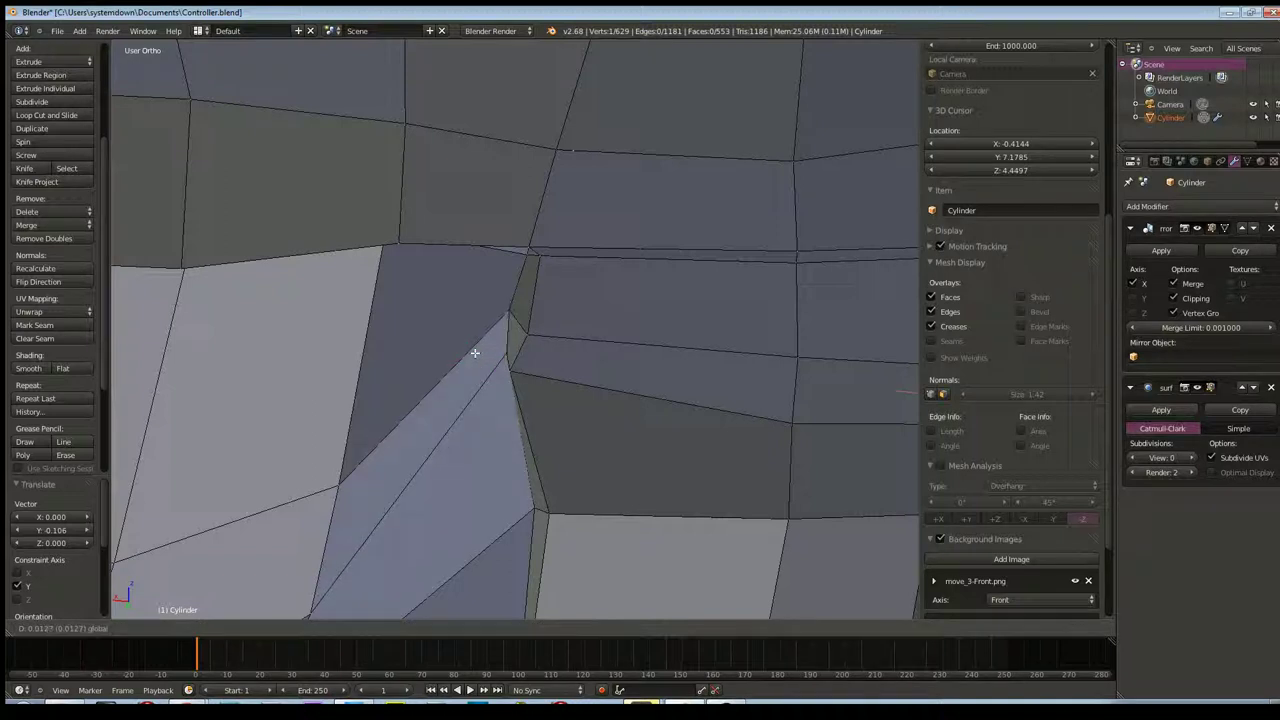
pyautogui.click(471, 352)
pyautogui.moveTo(471, 352)
pyautogui.mouseDown(button='middle')
pyautogui.moveTo(472, 380)
pyautogui.moveTo(446, 380)
pyautogui.moveTo(526, 380)
pyautogui.moveTo(490, 437)
pyautogui.moveTo(586, 486)
pyautogui.moveTo(466, 474)
pyautogui.moveTo(462, 506)
pyautogui.moveTo(514, 509)
pyautogui.moveTo(500, 420)
pyautogui.moveTo(525, 448)
pyautogui.moveTo(506, 449)
pyautogui.moveTo(509, 471)
pyautogui.moveTo(577, 505)
pyautogui.moveTo(647, 501)
pyautogui.mouseUp(button='middle')
pyautogui.scroll(-2, 446, 380)
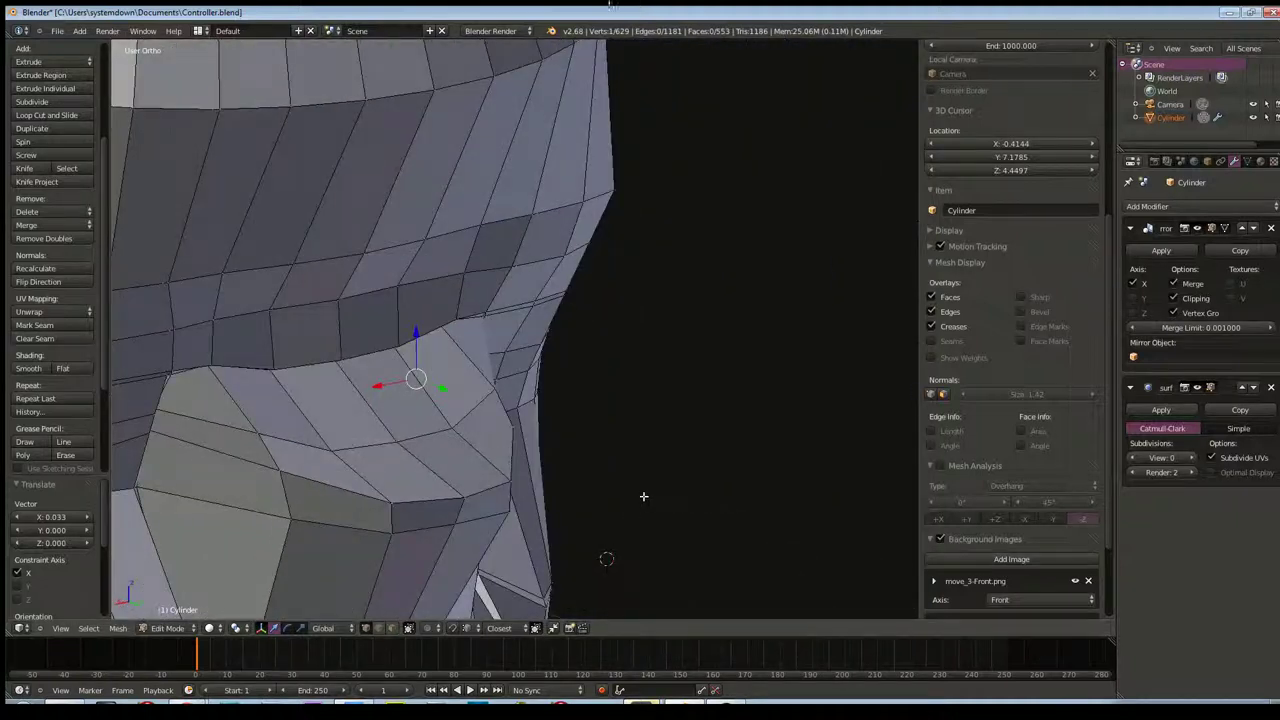
pyautogui.moveTo(573, 481)
pyautogui.mouseDown(button='middle')
pyautogui.moveTo(589, 514)
pyautogui.moveTo(577, 489)
pyautogui.moveTo(616, 492)
pyautogui.moveTo(546, 514)
pyautogui.moveTo(531, 509)
pyautogui.moveTo(546, 491)
pyautogui.moveTo(501, 517)
pyautogui.moveTo(440, 517)
pyautogui.moveTo(726, 489)
pyautogui.moveTo(684, 512)
pyautogui.moveTo(628, 422)
pyautogui.moveTo(557, 508)
pyautogui.moveTo(691, 397)
pyautogui.moveTo(549, 517)
pyautogui.mouseUp(button='middle')
# Connect two vertices beside the seam step with a new diagonal edge
pyautogui.keyDown('shift'); pyautogui.rightClick(507, 563); pyautogui.keyUp('shift')
pyautogui.press('f')
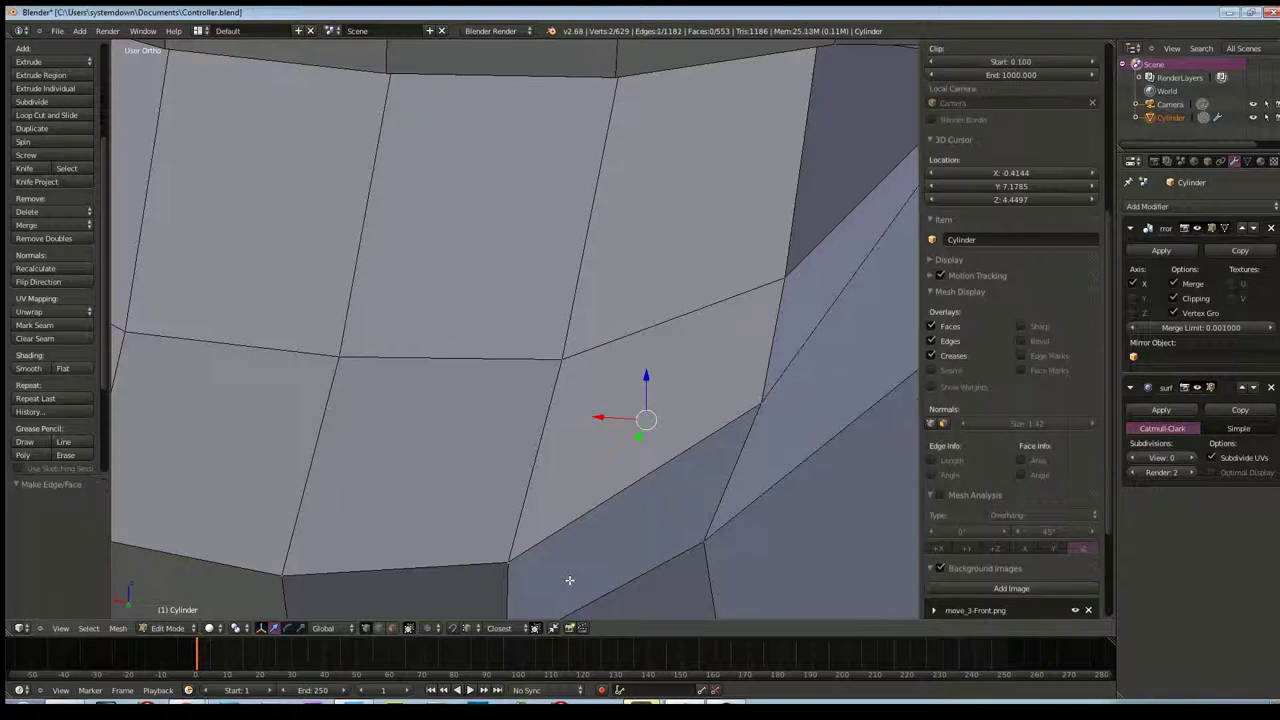
pyautogui.moveTo(652, 451); pyautogui.dragTo(478, 478, button='middle')
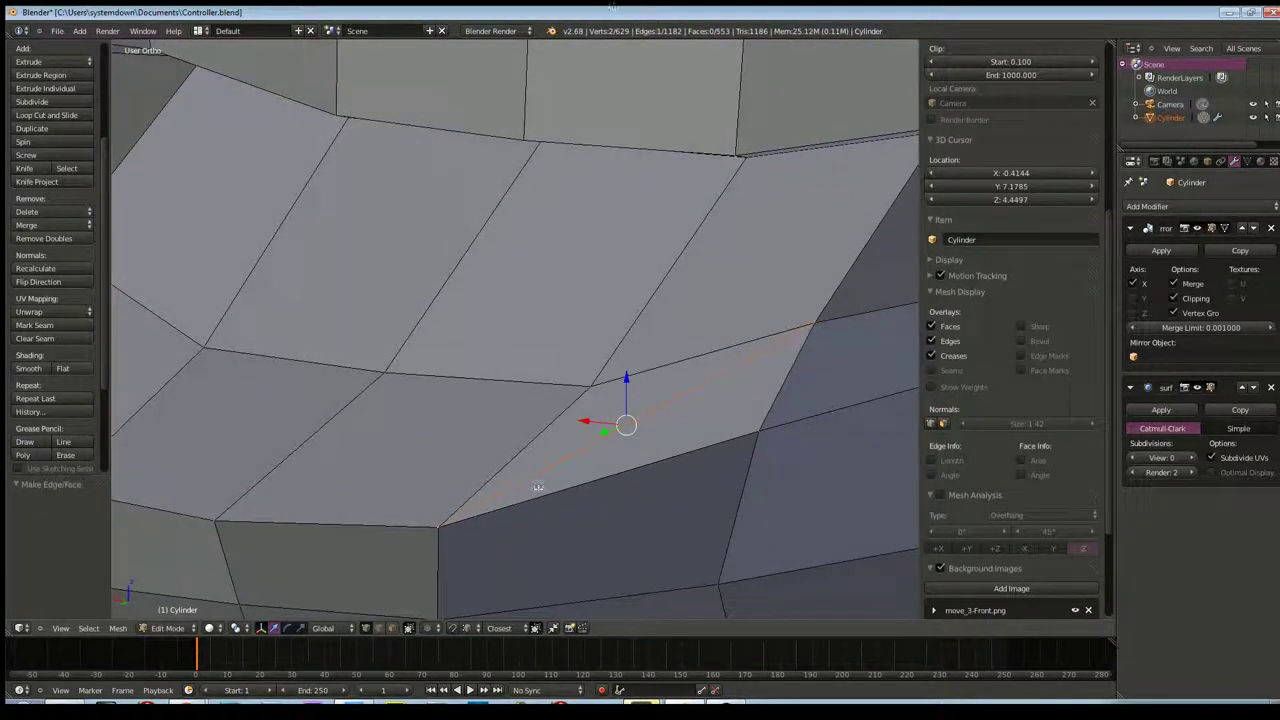
# In face select mode, pick the face under the top loop and bring up delete options
pyautogui.press('a')
pyautogui.rightClick(640, 450)
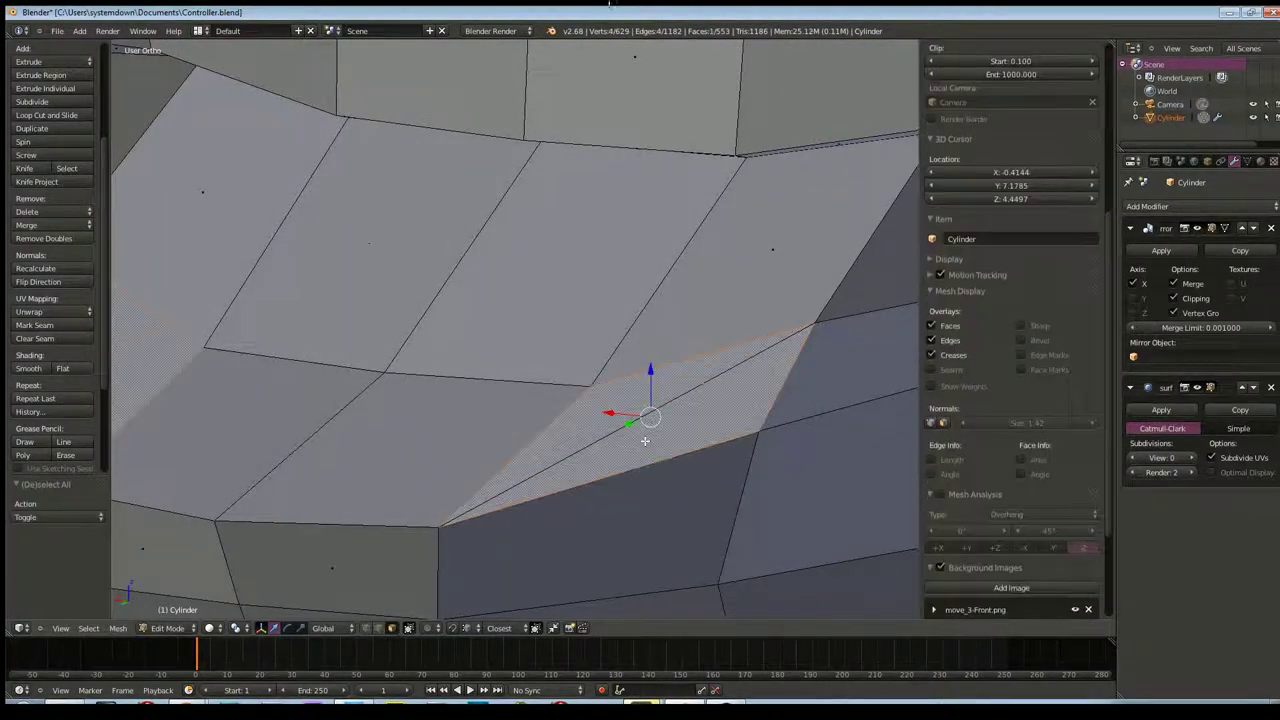
pyautogui.rightClick(641, 465)
pyautogui.rightClick(641, 472)
pyautogui.rightClick(640, 468)
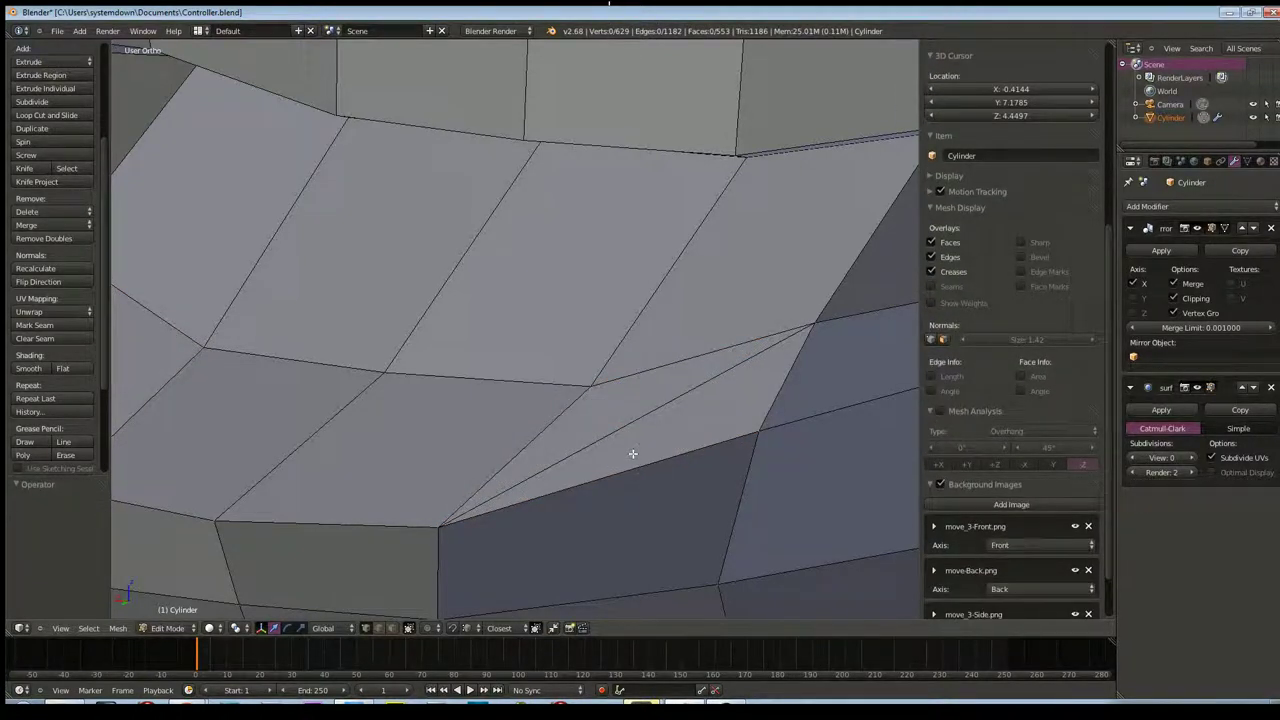
pyautogui.rightClick(633, 454)
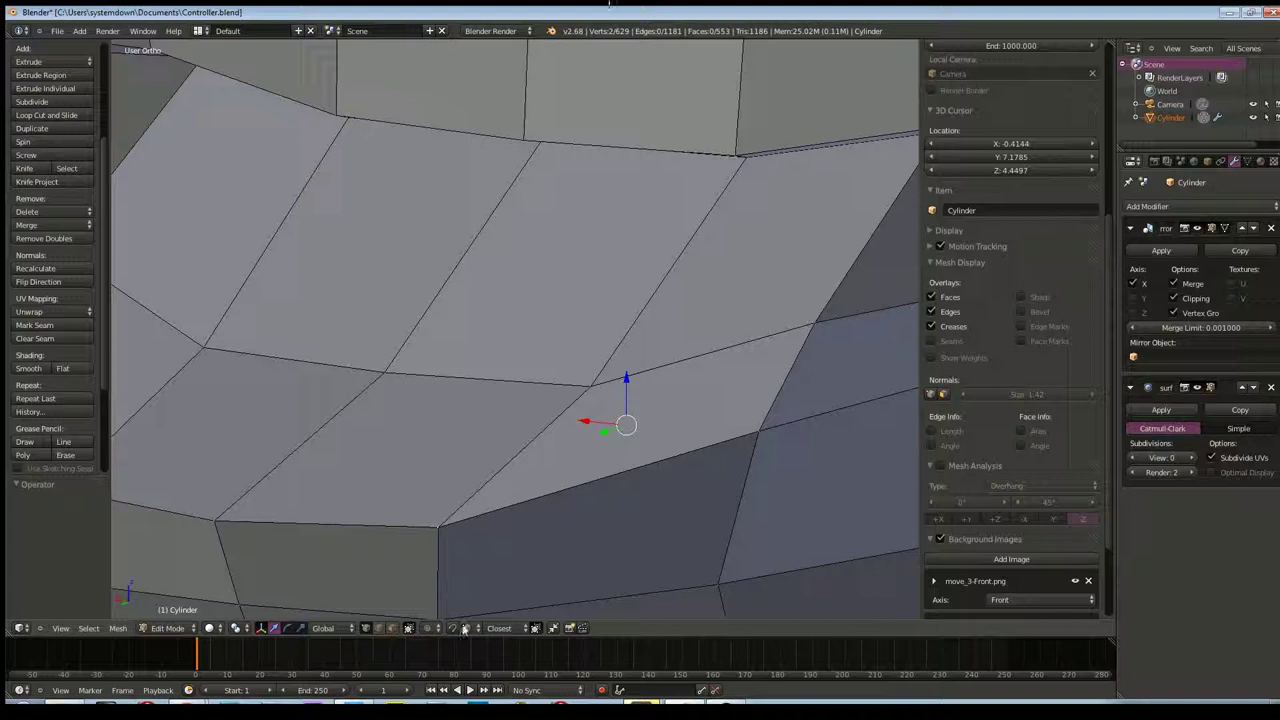
pyautogui.click(392, 630)
pyautogui.rightClick(606, 457)
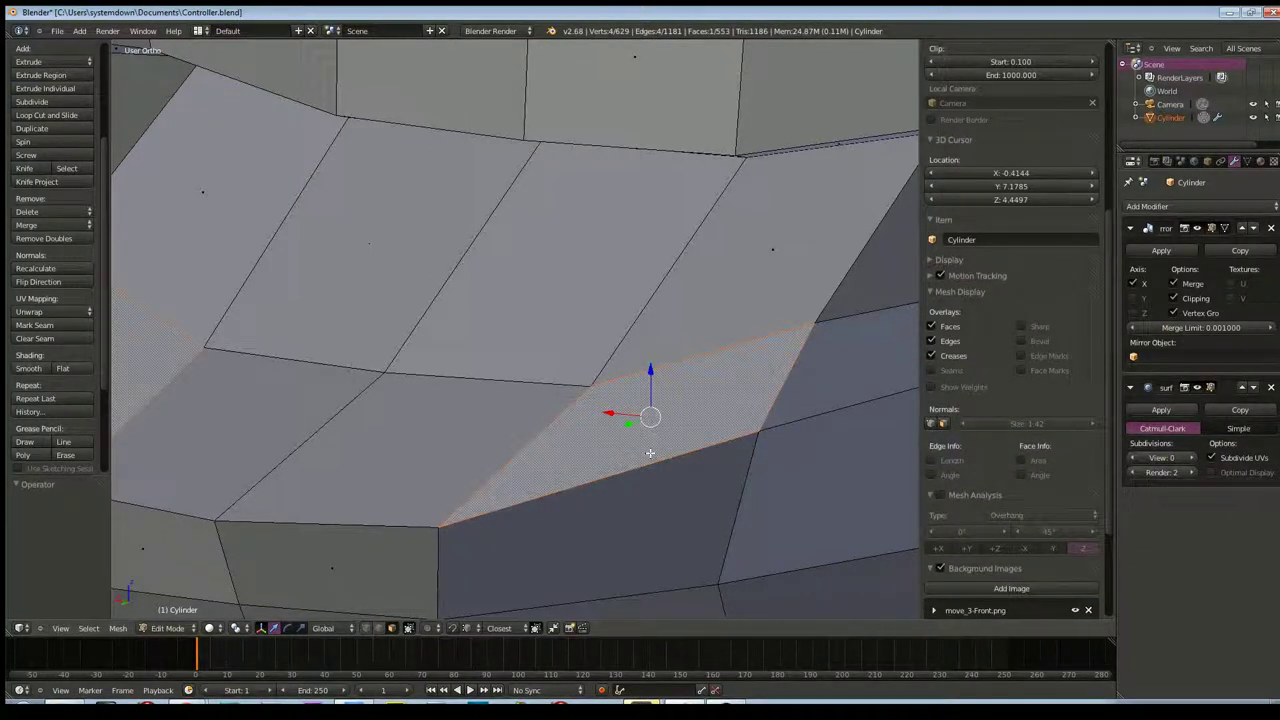
pyautogui.press('x')
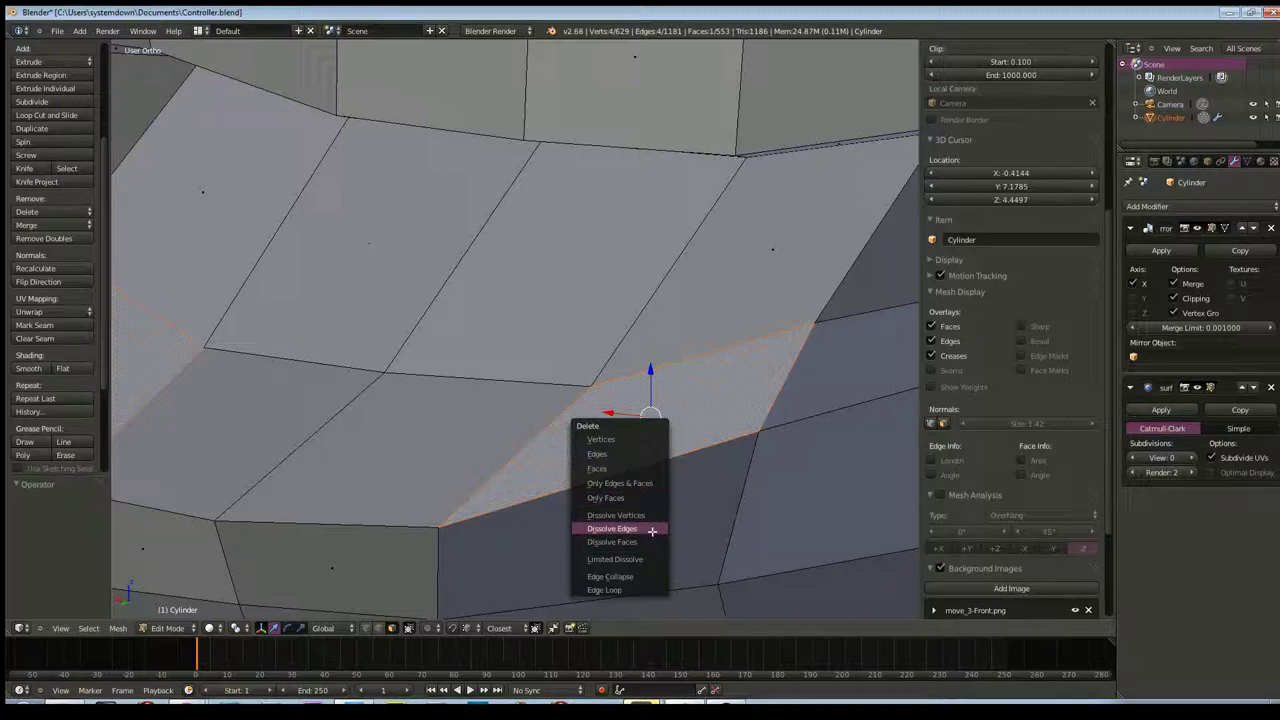
# Delete the misshapen faces under the top loop, leaving a hole
pyautogui.click(650, 541)
pyautogui.moveTo(617, 490)
pyautogui.mouseDown(button='middle')
pyautogui.moveTo(668, 507)
pyautogui.moveTo(610, 492)
pyautogui.mouseUp(button='middle')
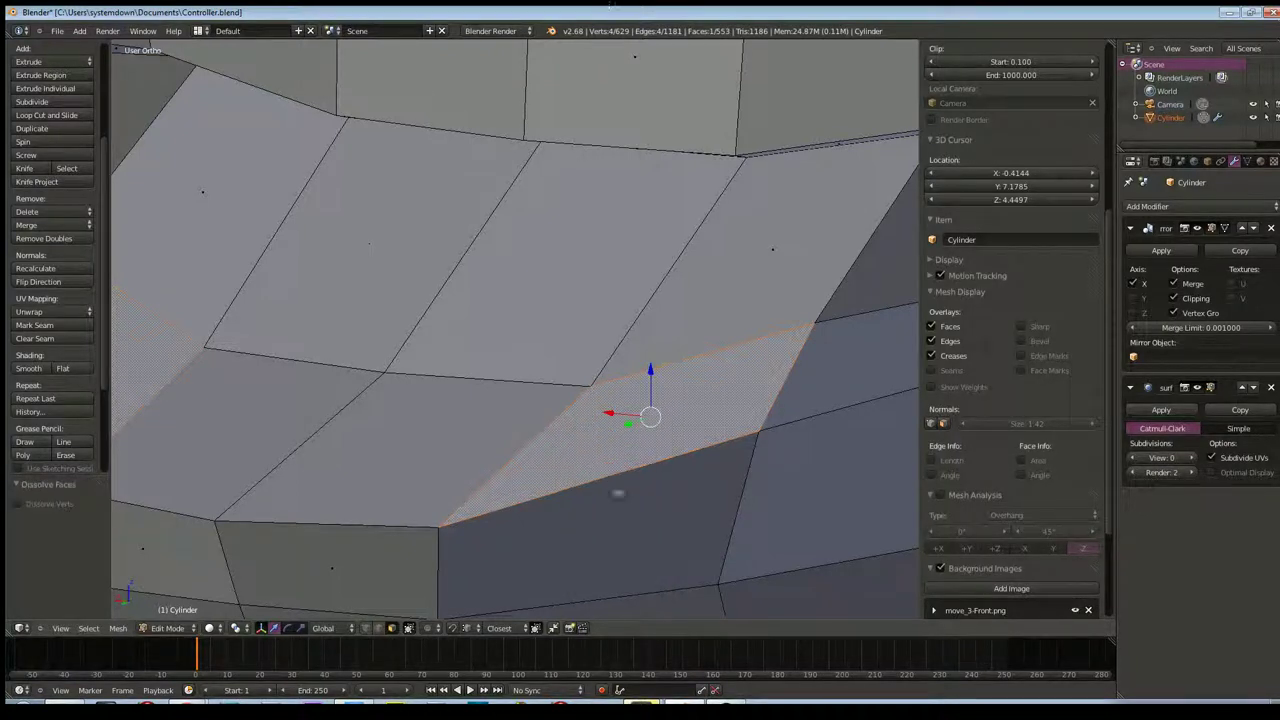
pyautogui.press('x')
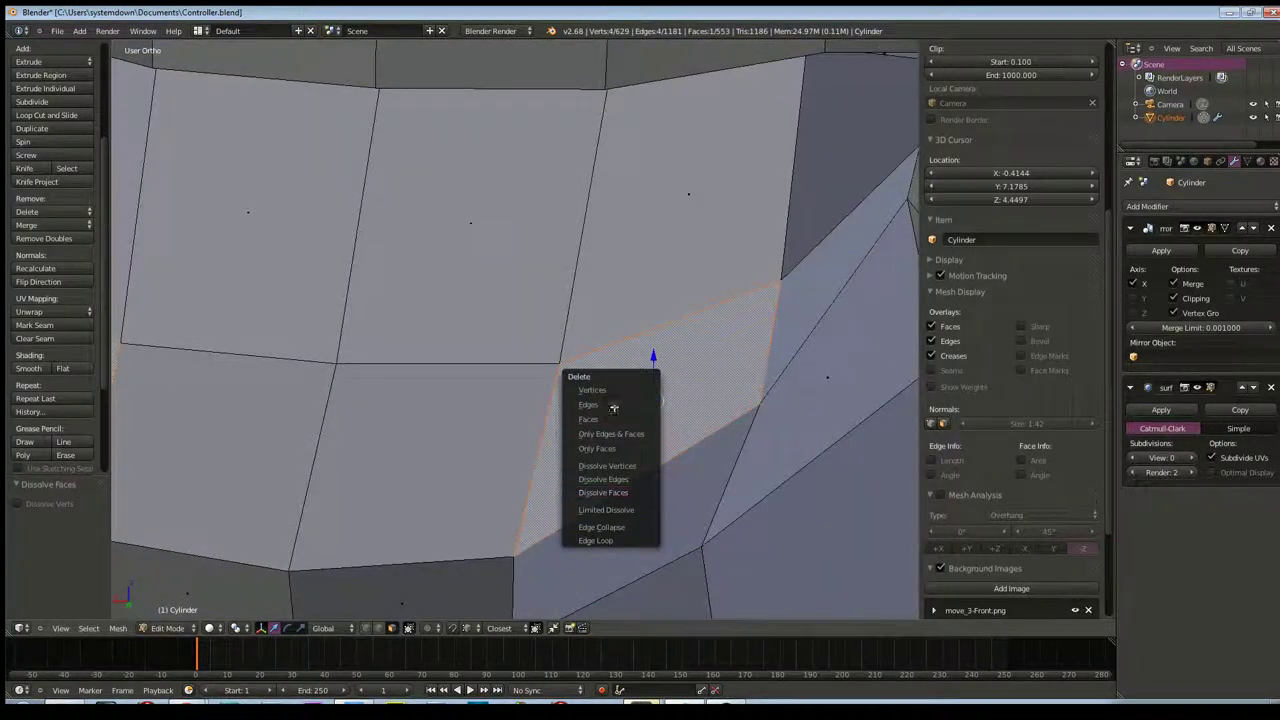
pyautogui.click(610, 420)
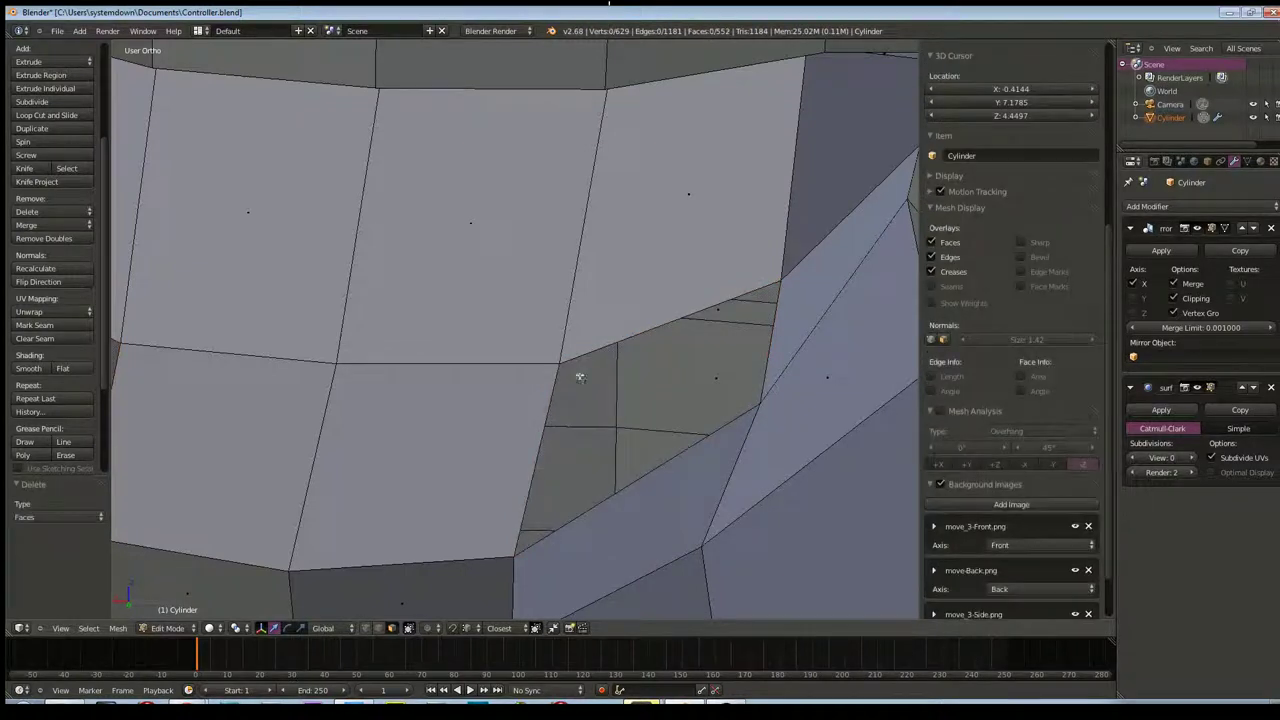
# In vertex mode, join the hole's border vertices with an edge and fill a triangle
pyautogui.rightClick(782, 284)
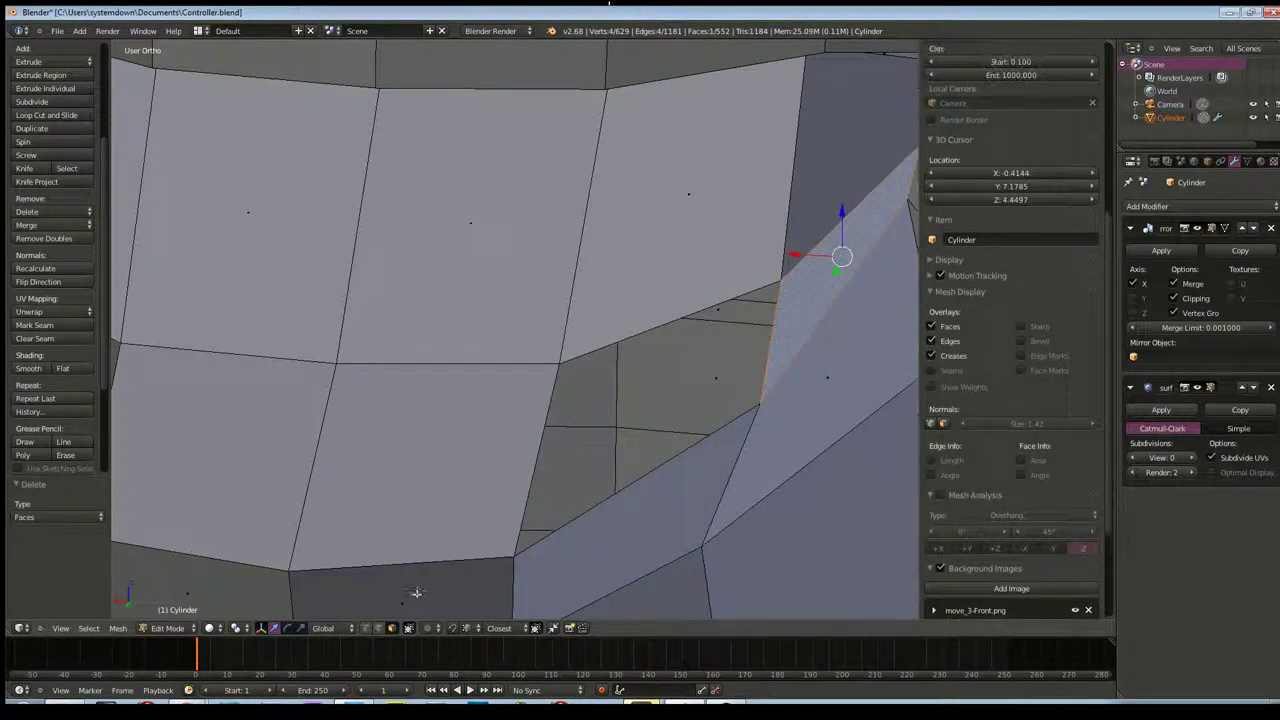
pyautogui.click(365, 630)
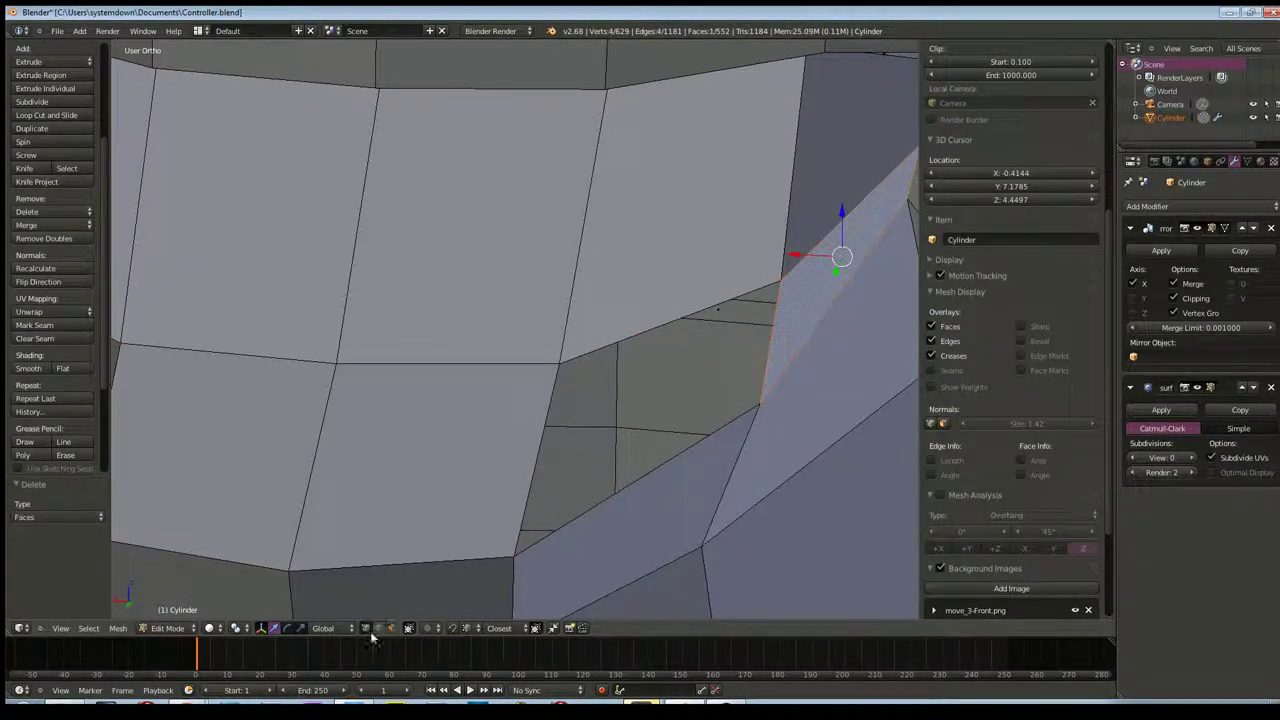
pyautogui.rightClick(776, 281)
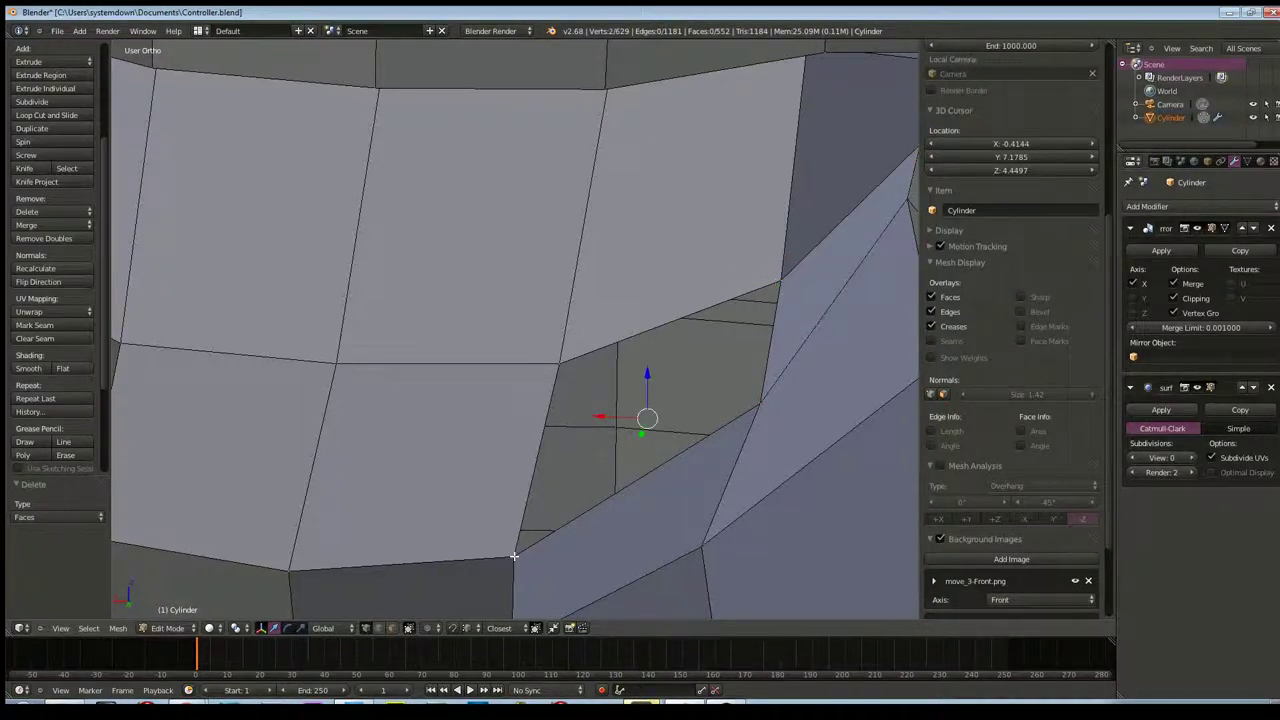
pyautogui.press('f')
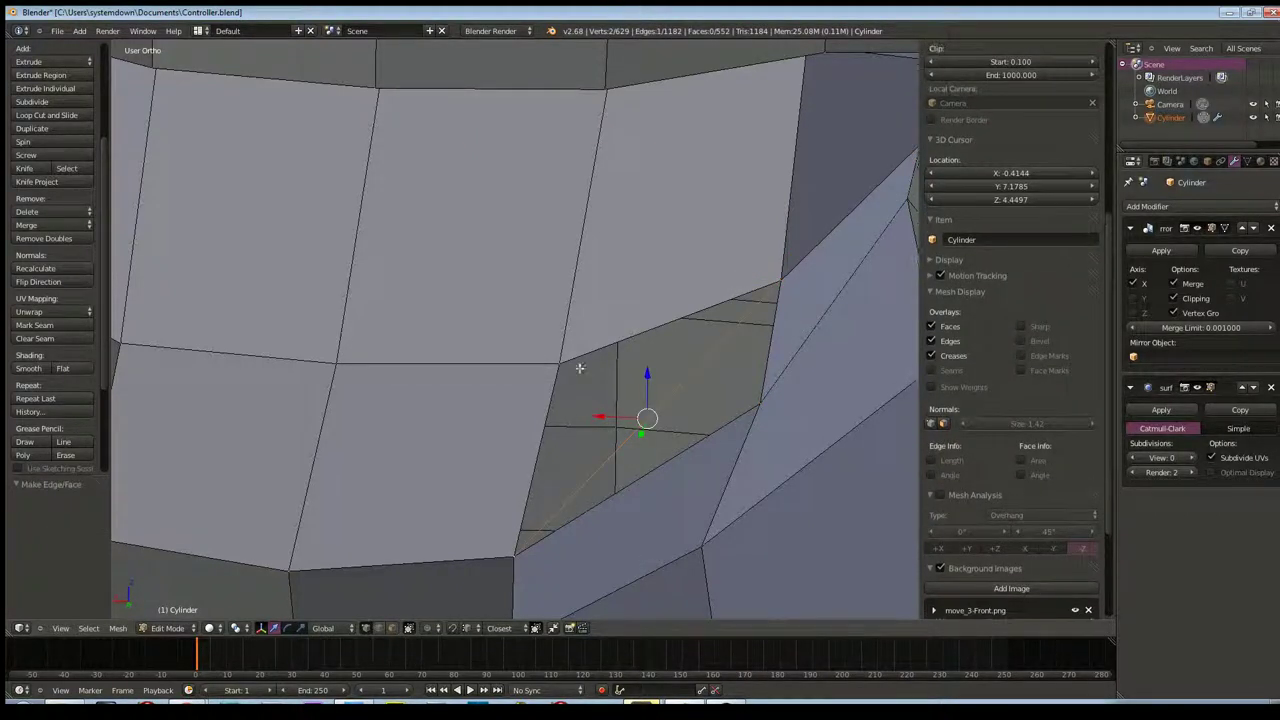
pyautogui.keyDown('shift'); pyautogui.rightClick(558, 362); pyautogui.keyUp('shift')
pyautogui.press('f')
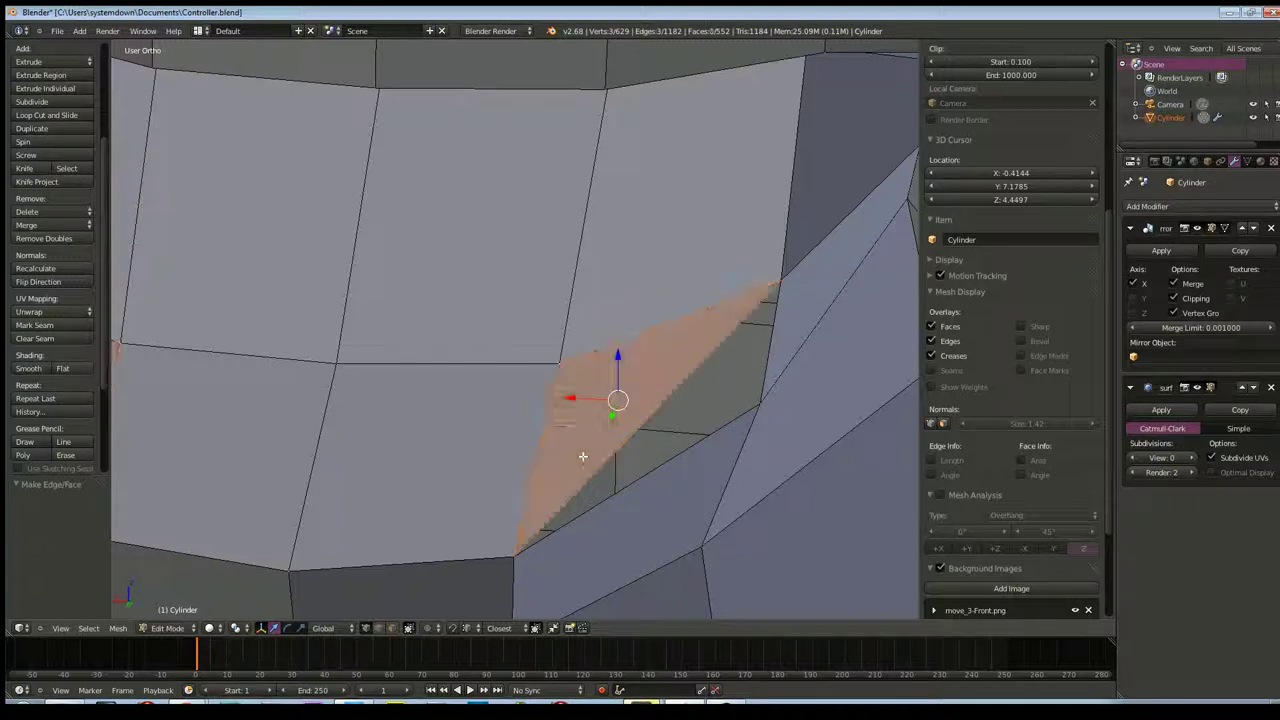
# Fill the remaining gap with a second triangular face and inspect the patch
pyautogui.rightClick(760, 403)
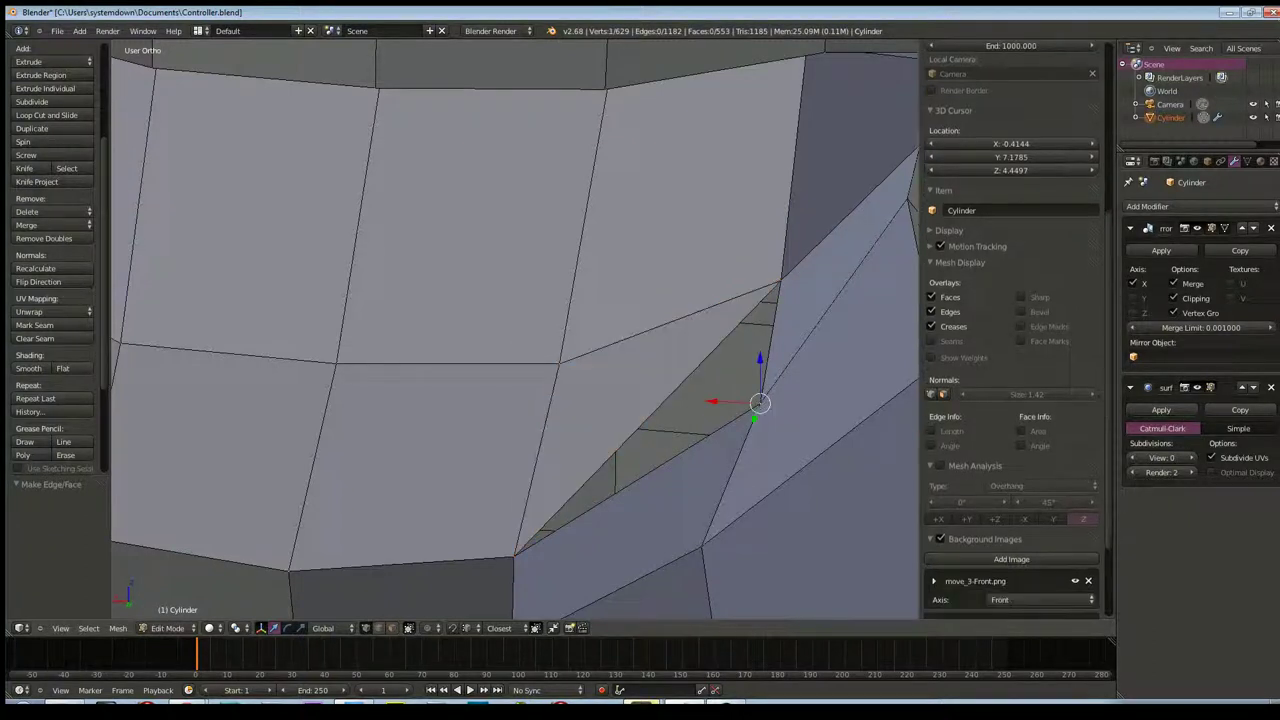
pyautogui.keyDown('shift'); pyautogui.rightClick(782, 281); pyautogui.keyUp('shift')
pyautogui.keyDown('shift'); pyautogui.rightClick(516, 554); pyautogui.keyUp('shift')
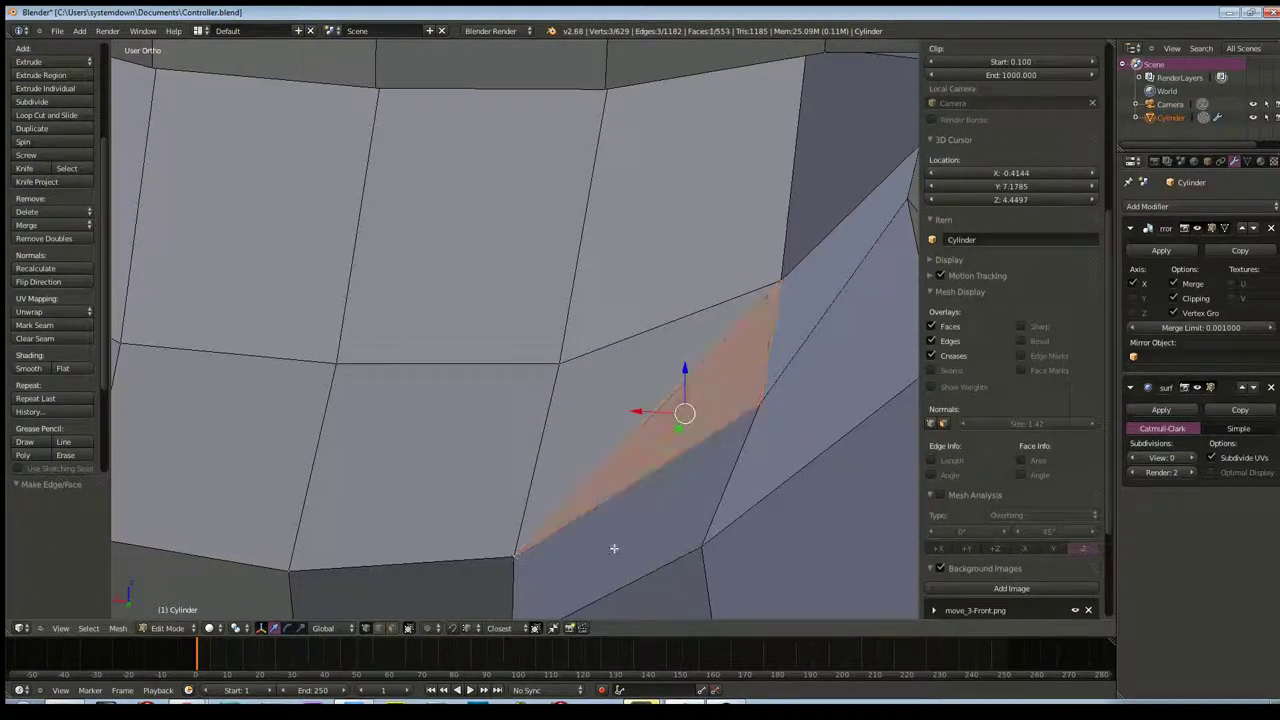
pyautogui.press('g')
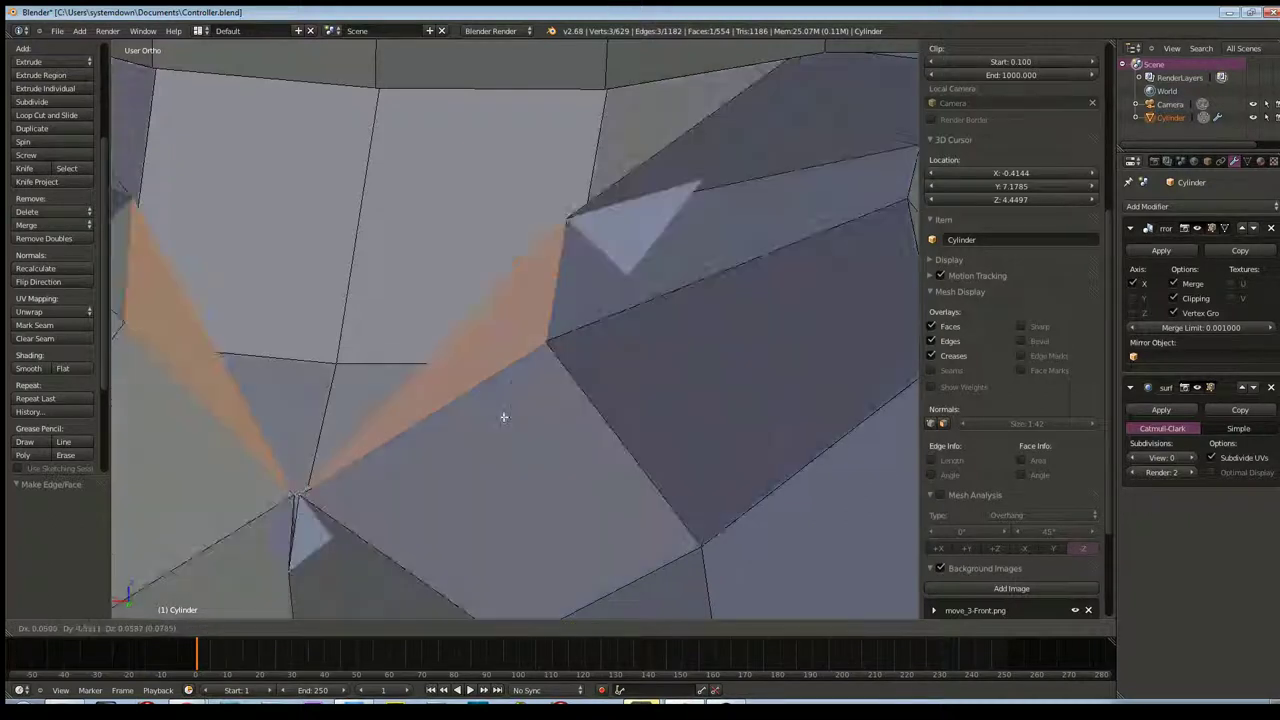
pyautogui.scroll(-2, 537, 444)
pyautogui.click(540, 446)
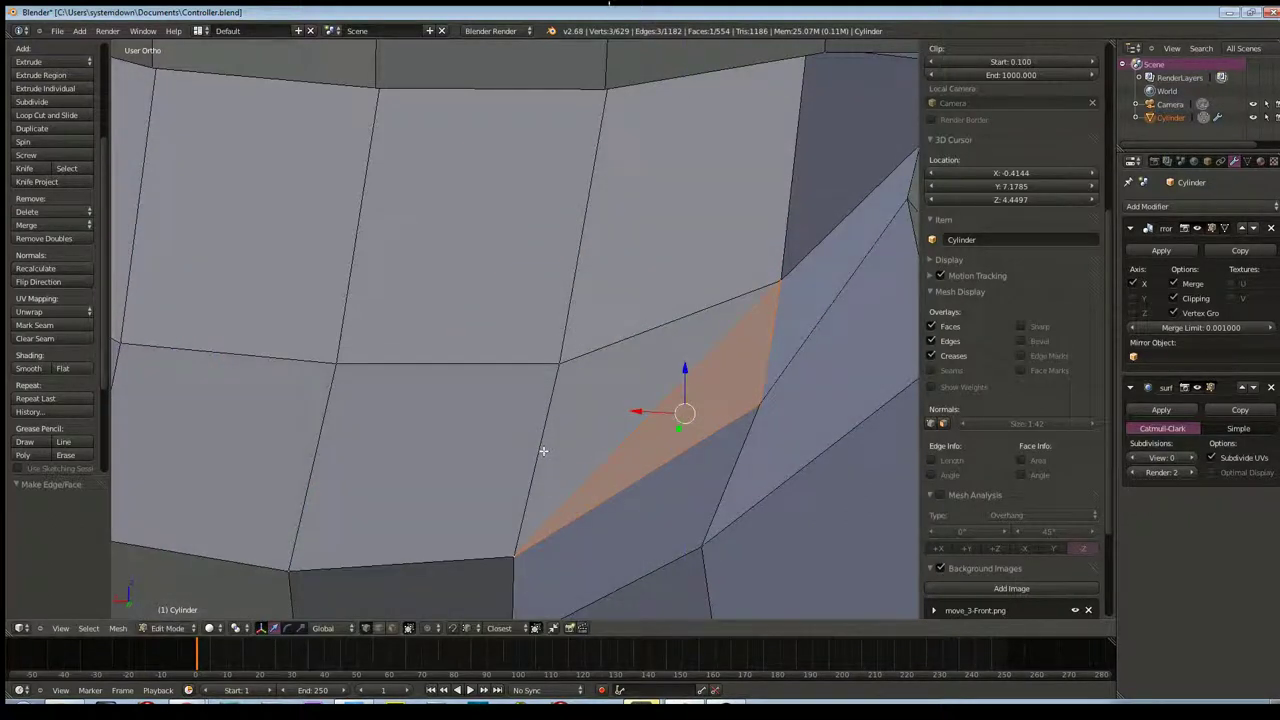
pyautogui.scroll(-3, 530, 450)
pyautogui.moveTo(525, 453); pyautogui.dragTo(450, 459, button='middle')
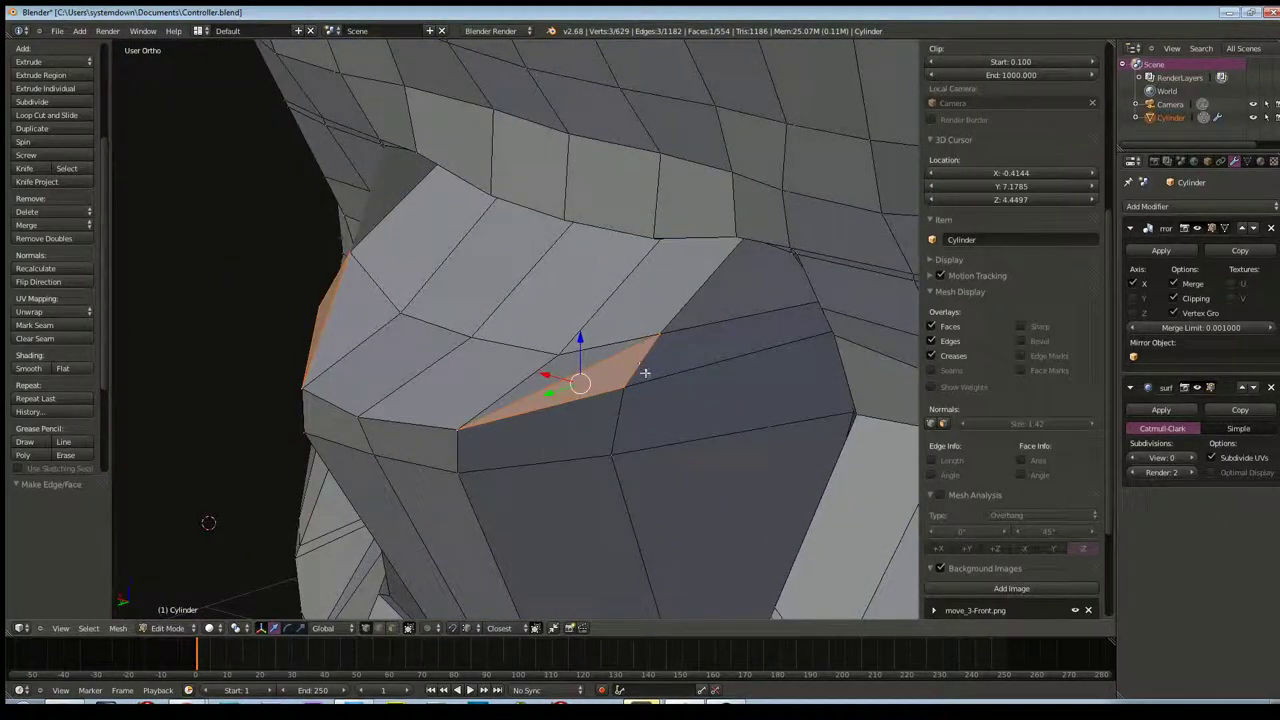
# Move a top-edge vertex 0.052 along Z and -0.088 along X to follow the reference
pyautogui.rightClick(660, 335)
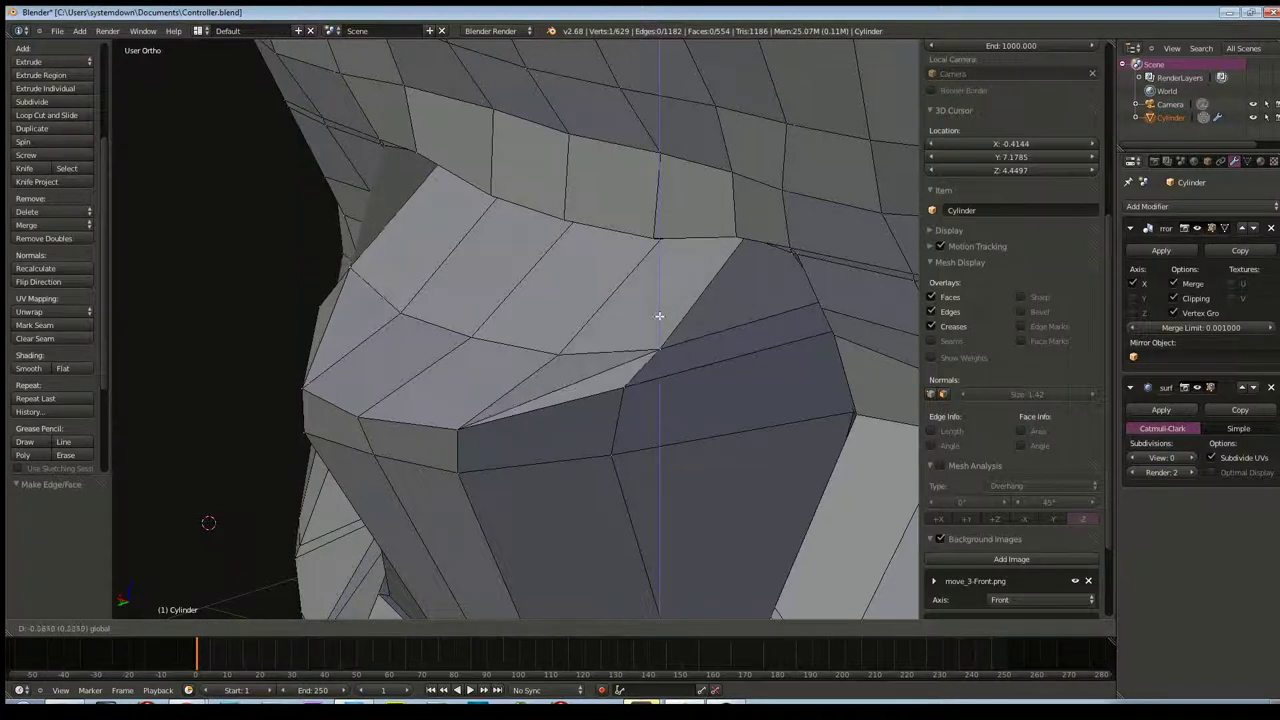
pyautogui.moveTo(658, 305); pyautogui.dragTo(597, 400)
pyautogui.moveTo(597, 400); pyautogui.dragTo(597, 377, button='middle')
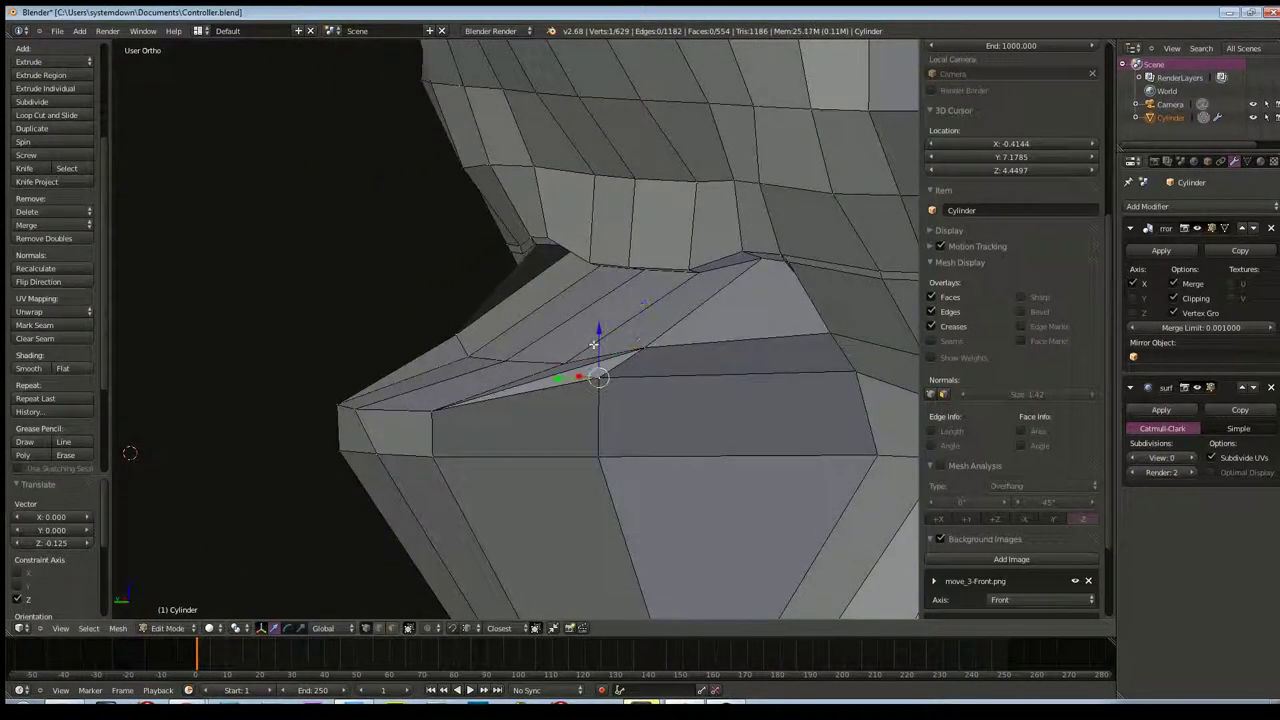
pyautogui.moveTo(598, 333)
pyautogui.mouseDown()
pyautogui.moveTo(603, 322)
pyautogui.moveTo(600, 338)
pyautogui.mouseUp()
pyautogui.moveTo(600, 338)
pyautogui.mouseDown(button='middle')
pyautogui.moveTo(717, 407)
pyautogui.moveTo(743, 403)
pyautogui.moveTo(640, 368)
pyautogui.moveTo(663, 371)
pyautogui.moveTo(363, 307)
pyautogui.mouseUp(button='middle')
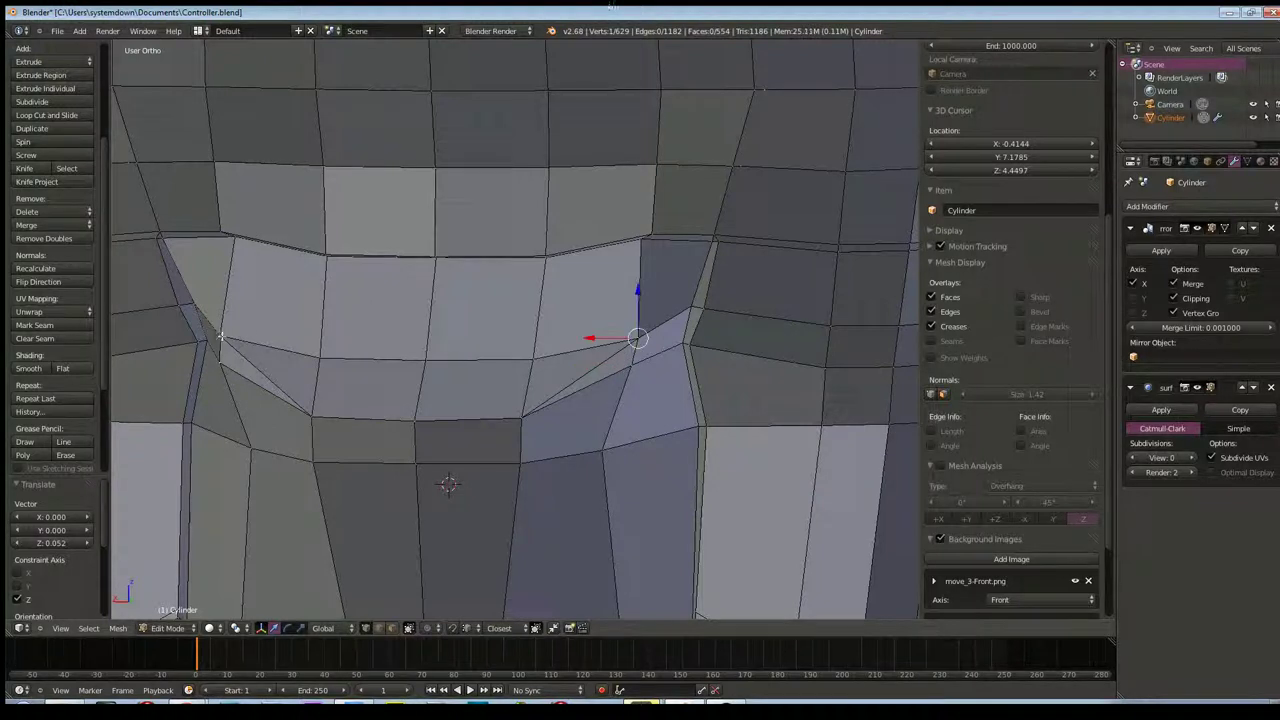
pyautogui.moveTo(593, 336); pyautogui.dragTo(586, 338)
pyautogui.moveTo(586, 338)
pyautogui.mouseDown(button='middle')
pyautogui.moveTo(620, 350)
pyautogui.moveTo(551, 360)
pyautogui.moveTo(543, 391)
pyautogui.moveTo(563, 402)
pyautogui.moveTo(709, 363)
pyautogui.moveTo(358, 395)
pyautogui.moveTo(644, 403)
pyautogui.moveTo(651, 420)
pyautogui.moveTo(626, 335)
pyautogui.moveTo(726, 347)
pyautogui.mouseUp(button='middle')
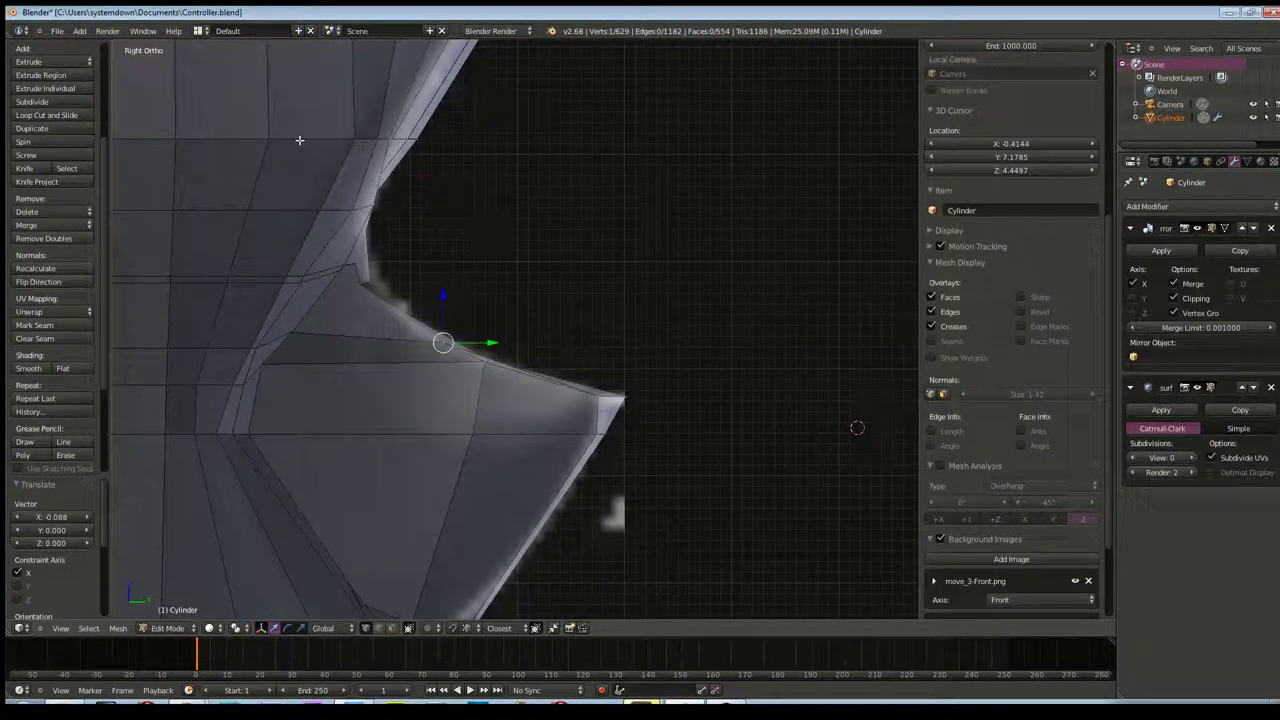
# In Right Ortho view, move a top-edge vertex 0.152 along Y to match the side reference
pyautogui.rightClick(389, 207)
pyautogui.moveTo(420, 243)
pyautogui.mouseDown(button='middle')
pyautogui.moveTo(514, 237)
pyautogui.moveTo(401, 252)
pyautogui.moveTo(271, 249)
pyautogui.moveTo(257, 234)
pyautogui.mouseUp(button='middle')
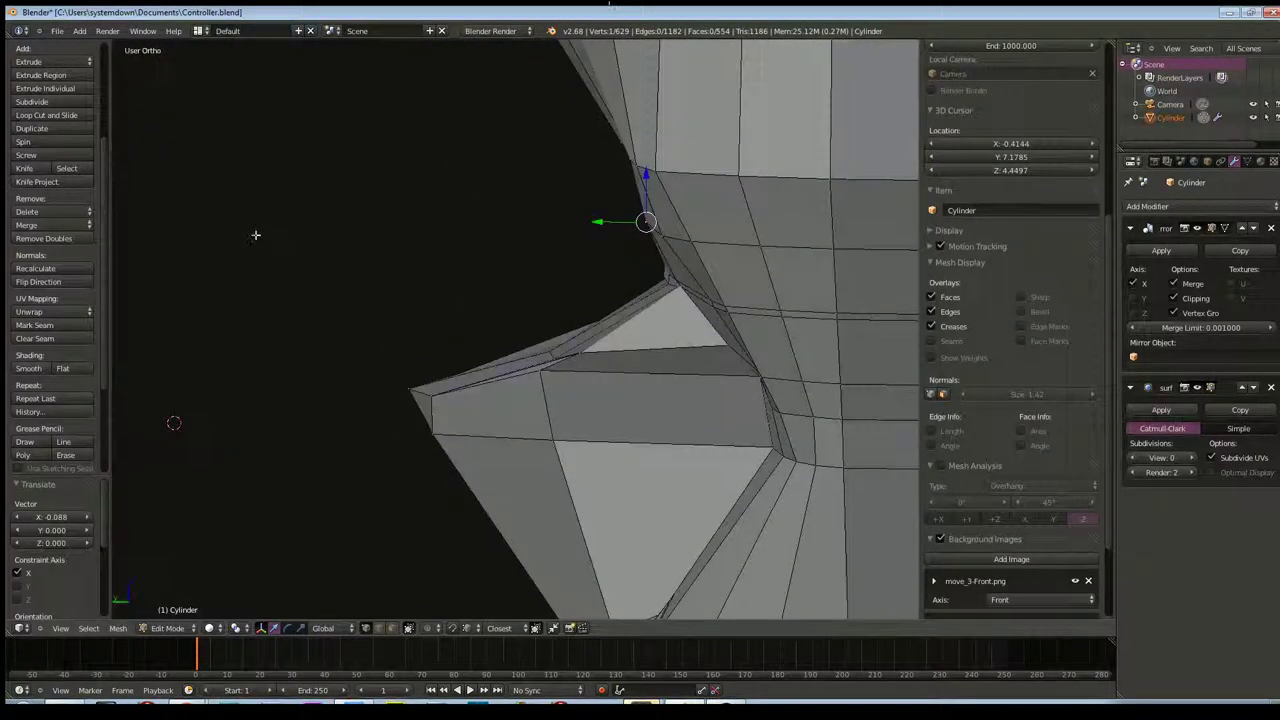
pyautogui.press('KP_3')
pyautogui.press('g')
pyautogui.press('y')
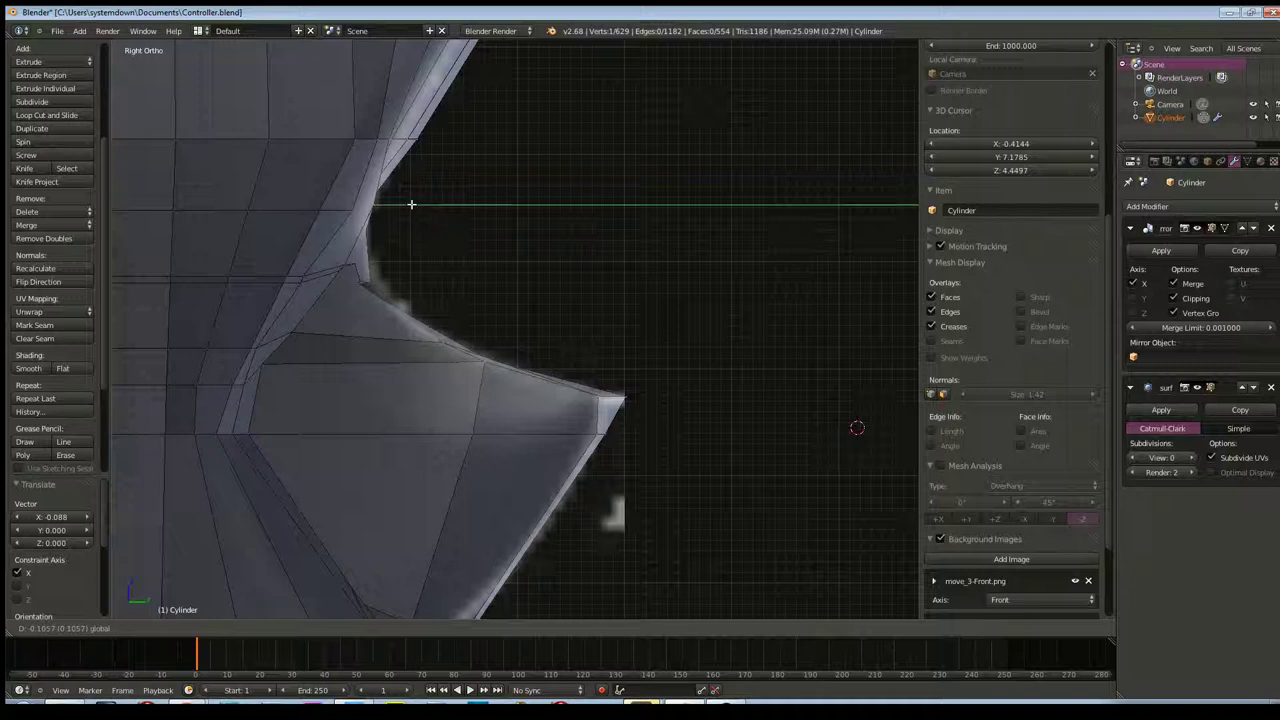
pyautogui.click(424, 205)
pyautogui.moveTo(424, 205); pyautogui.dragTo(400, 213, button='middle')
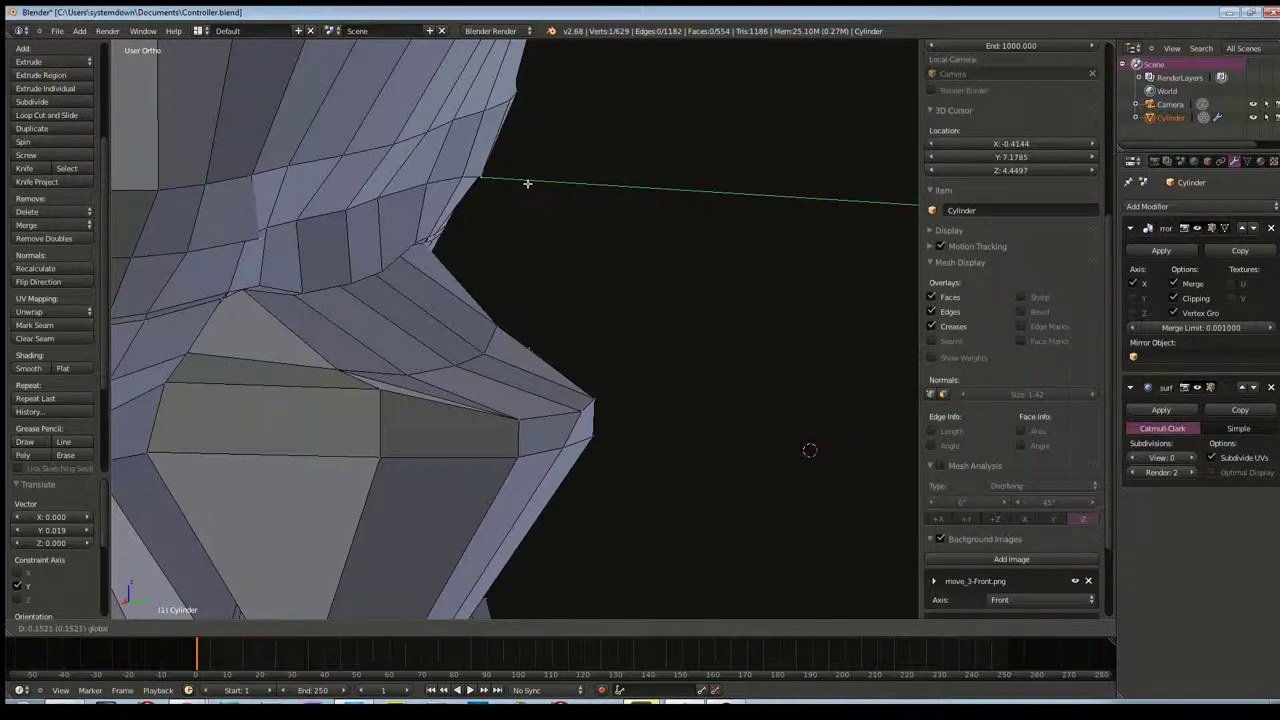
pyautogui.click(526, 183)
# Enable snapping and snap the stray vertex onto its neighbouring vertex
pyautogui.scroll(3, 709, 194)
pyautogui.scroll(2, 714, 211)
pyautogui.scroll(1, 714, 211)
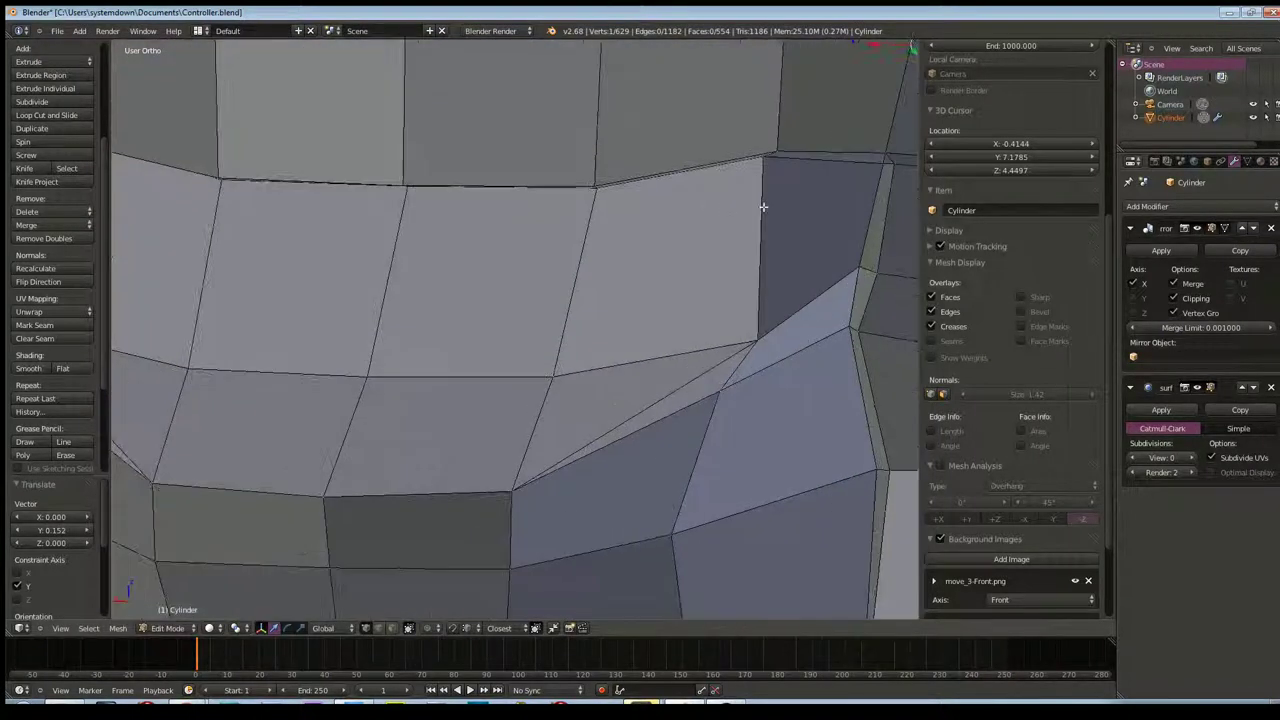
pyautogui.scroll(2, 765, 208)
pyautogui.scroll(1, 576, 200)
pyautogui.scroll(1, 706, 154)
pyautogui.scroll(-2, 706, 154)
pyautogui.scroll(-1, 608, 126)
pyautogui.scroll(1, 563, 137)
pyautogui.moveTo(564, 100)
pyautogui.mouseDown(button='middle')
pyautogui.moveTo(547, 244)
pyautogui.moveTo(560, 163)
pyautogui.moveTo(591, 103)
pyautogui.moveTo(563, 262)
pyautogui.mouseUp(button='middle')
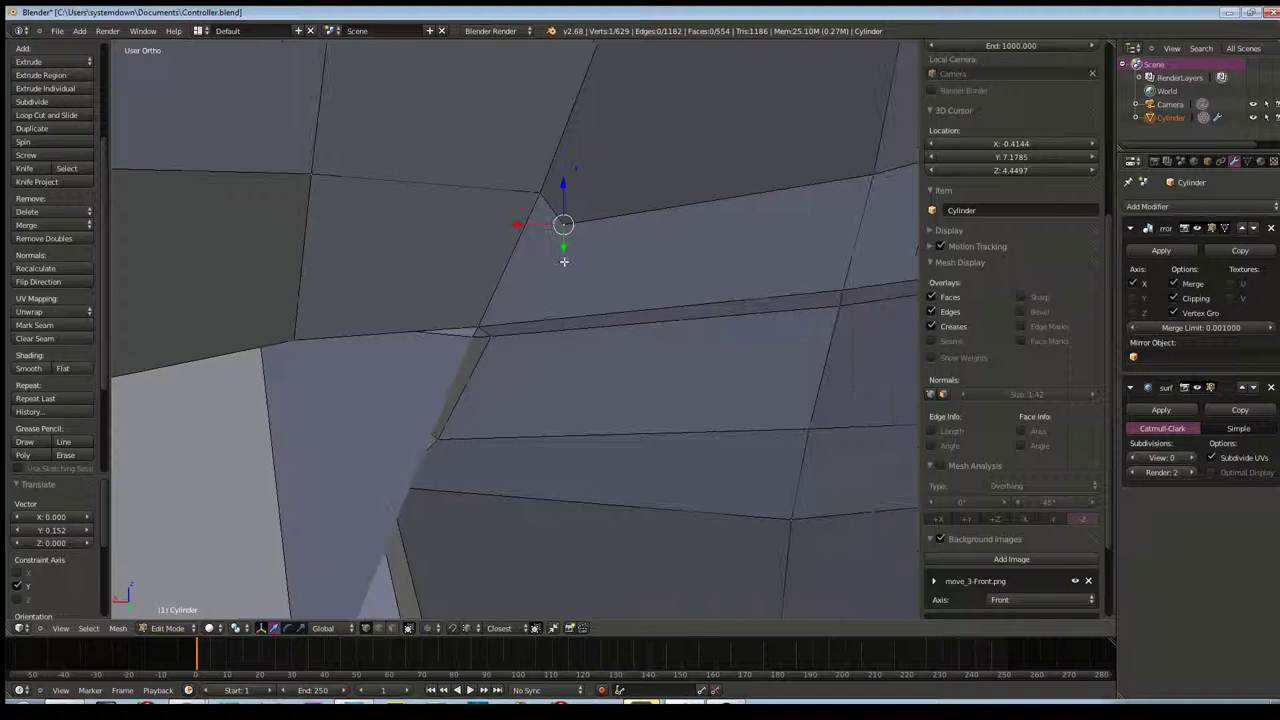
pyautogui.rightClick(568, 252)
pyautogui.moveTo(569, 218)
pyautogui.mouseDown(button='middle')
pyautogui.moveTo(563, 194)
pyautogui.moveTo(585, 214)
pyautogui.mouseUp(button='middle')
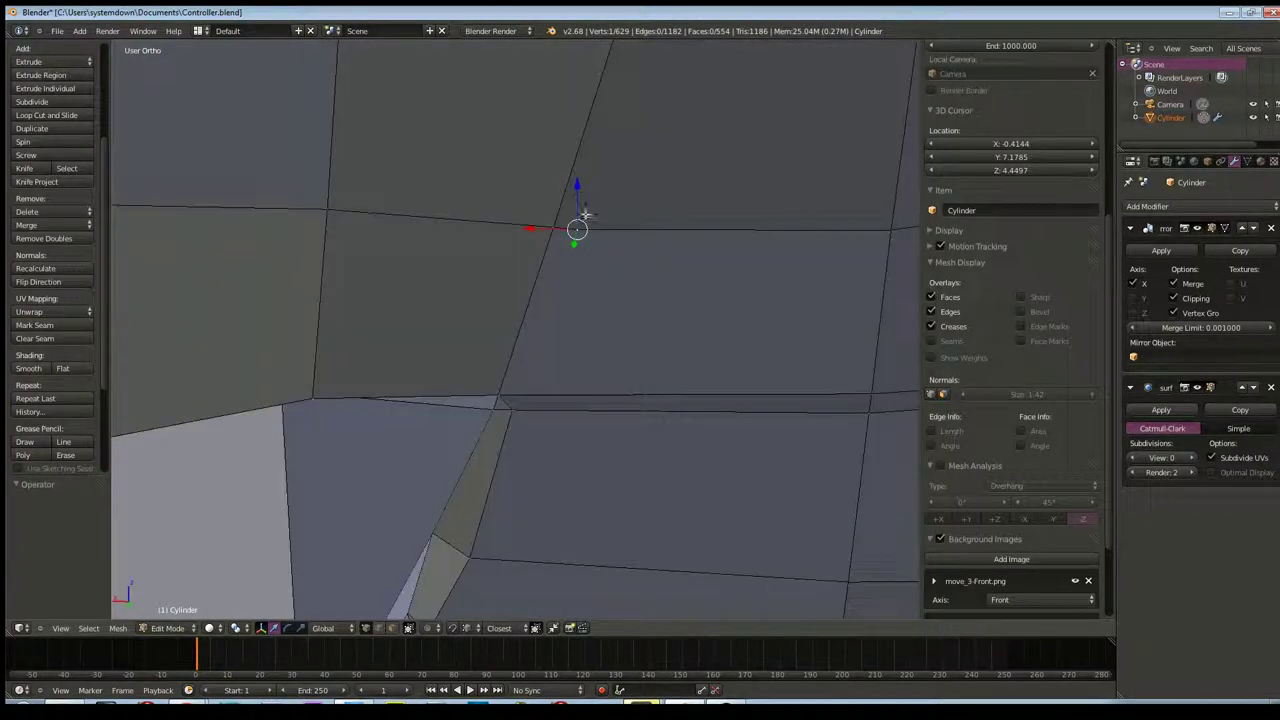
pyautogui.click(453, 629)
pyautogui.moveTo(576, 231); pyautogui.dragTo(553, 229)
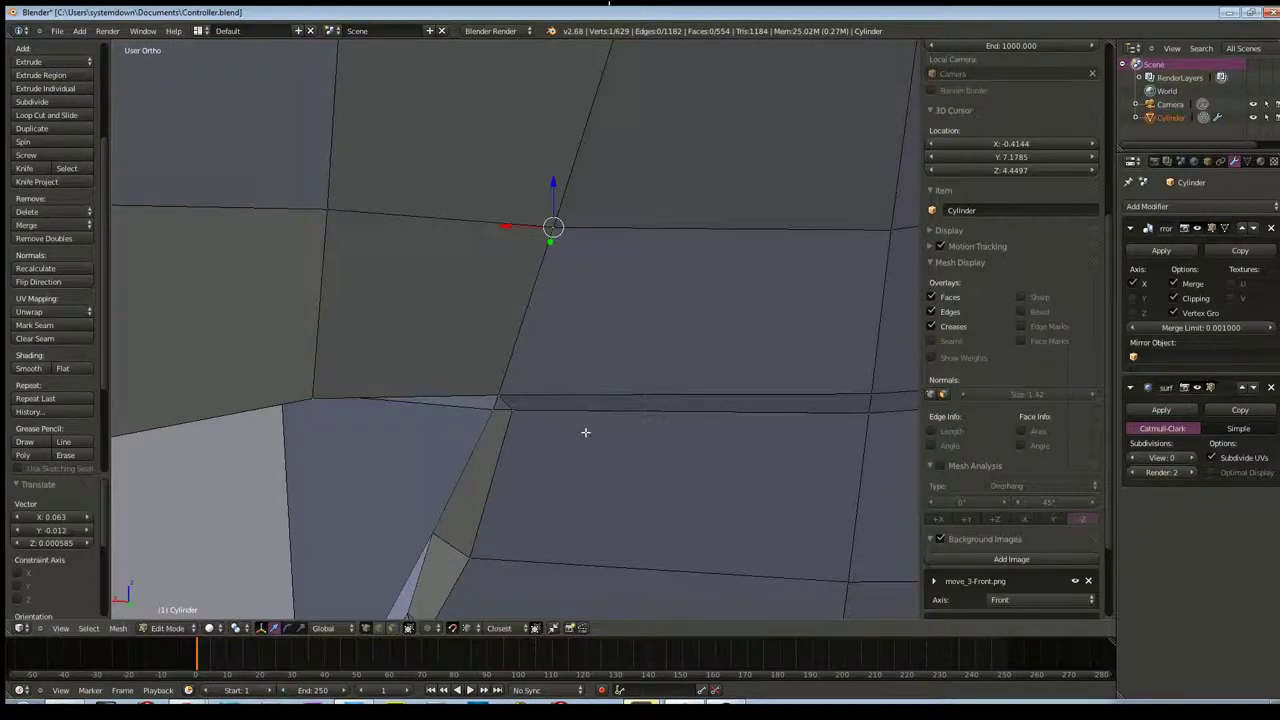
# Run Remove Doubles on the whole mesh to merge the snapped pair, then verify the vertex
pyautogui.press('a')
pyautogui.scroll(-2, 1010, 300)
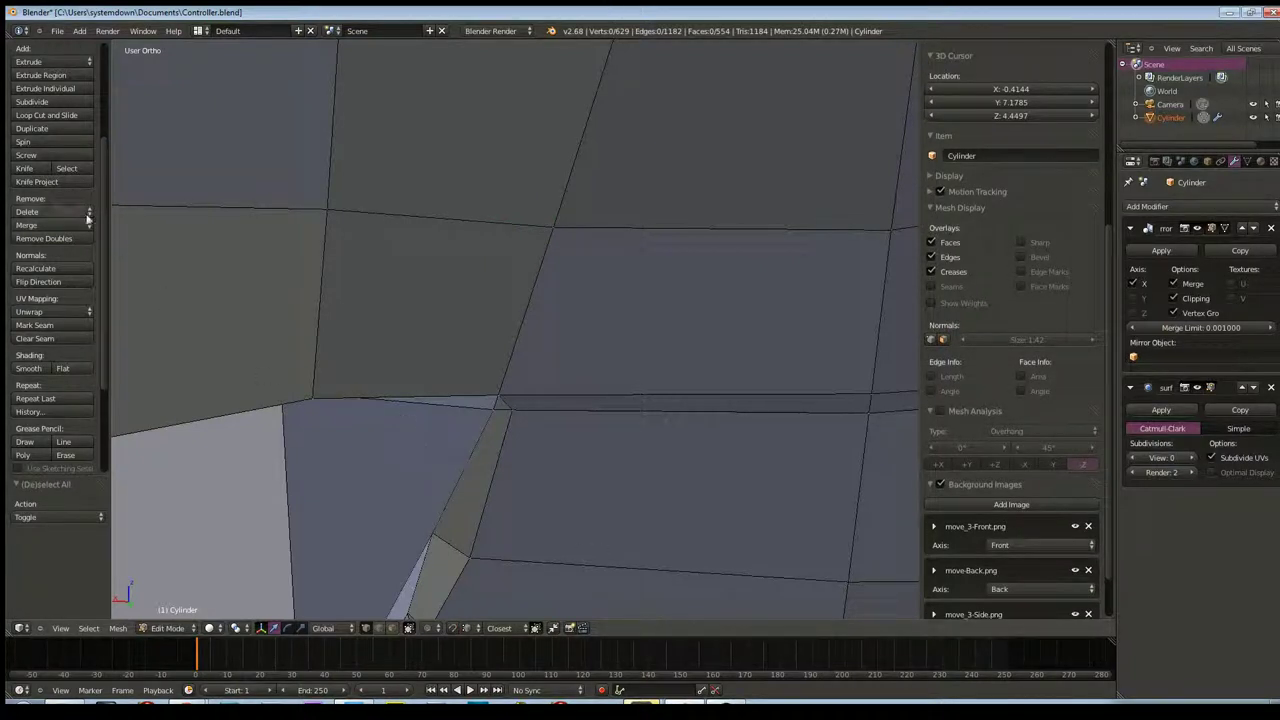
pyautogui.click(50, 240)
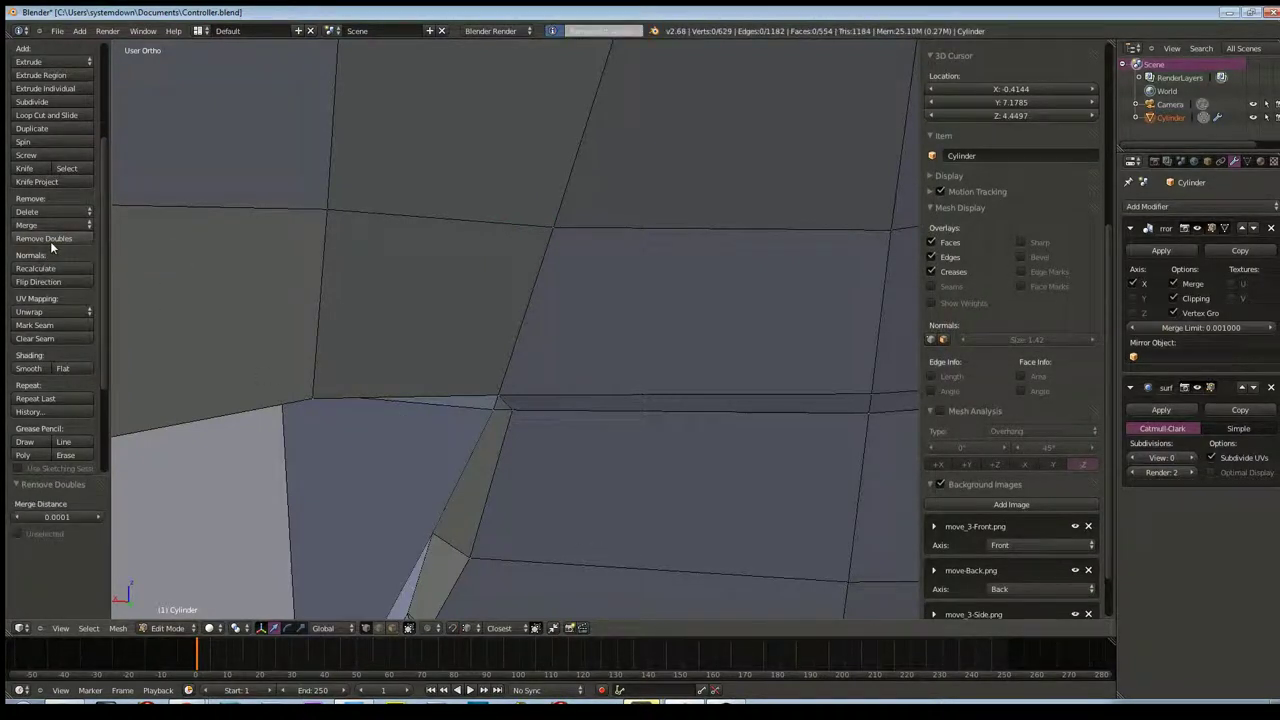
pyautogui.press('a')
pyautogui.press('a')
pyautogui.press('a')
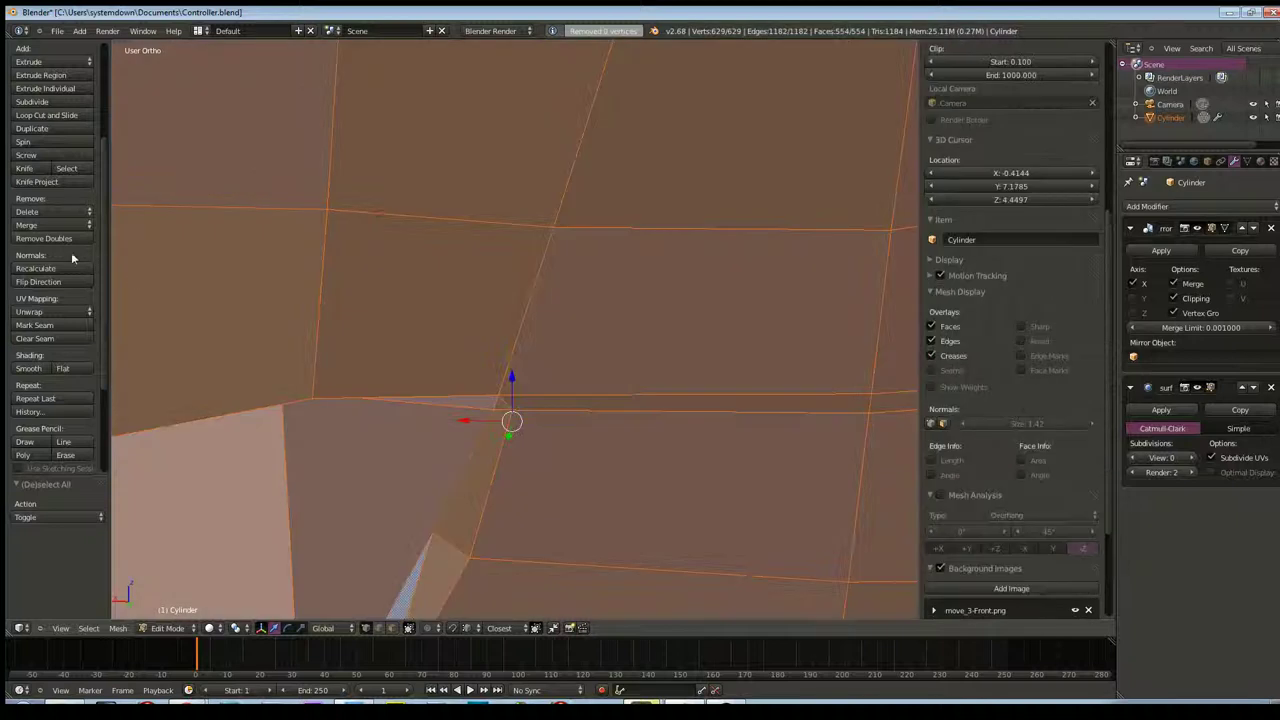
pyautogui.click(64, 240)
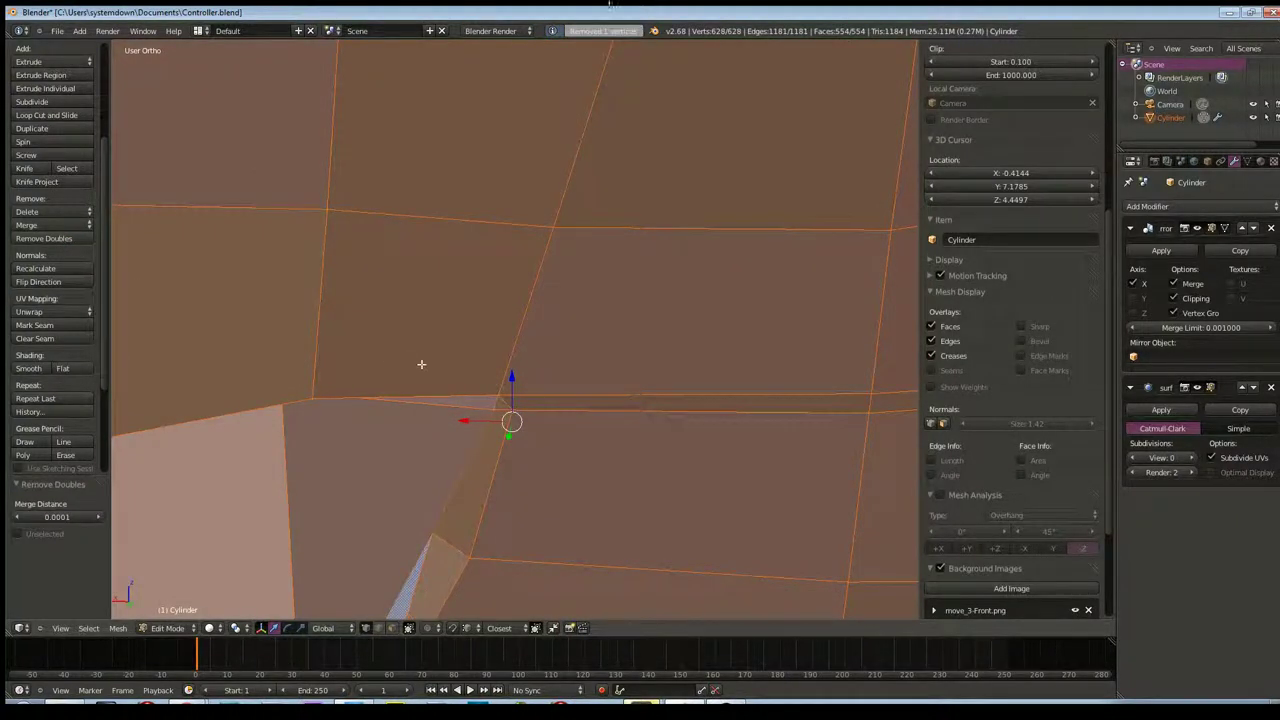
pyautogui.press('a')
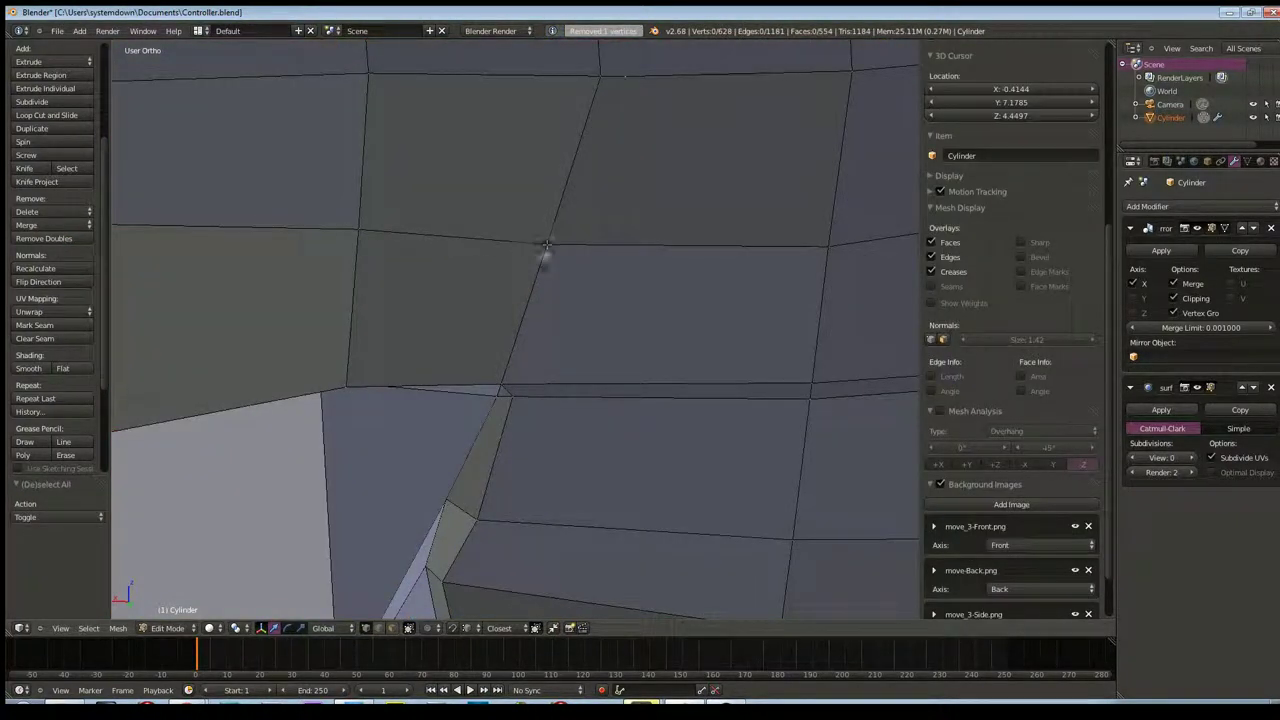
pyautogui.moveTo(546, 245); pyautogui.dragTo(590, 328, button='right')
pyautogui.press('Escape')
pyautogui.moveTo(629, 346)
pyautogui.mouseDown(button='middle')
pyautogui.moveTo(507, 336)
pyautogui.moveTo(508, 306)
pyautogui.mouseUp(button='middle')
pyautogui.scroll(1, 543, 331)
# In the right side view, move the selected notch vertex along Y
pyautogui.scroll(1, 533, 346)
pyautogui.press('KP_3')
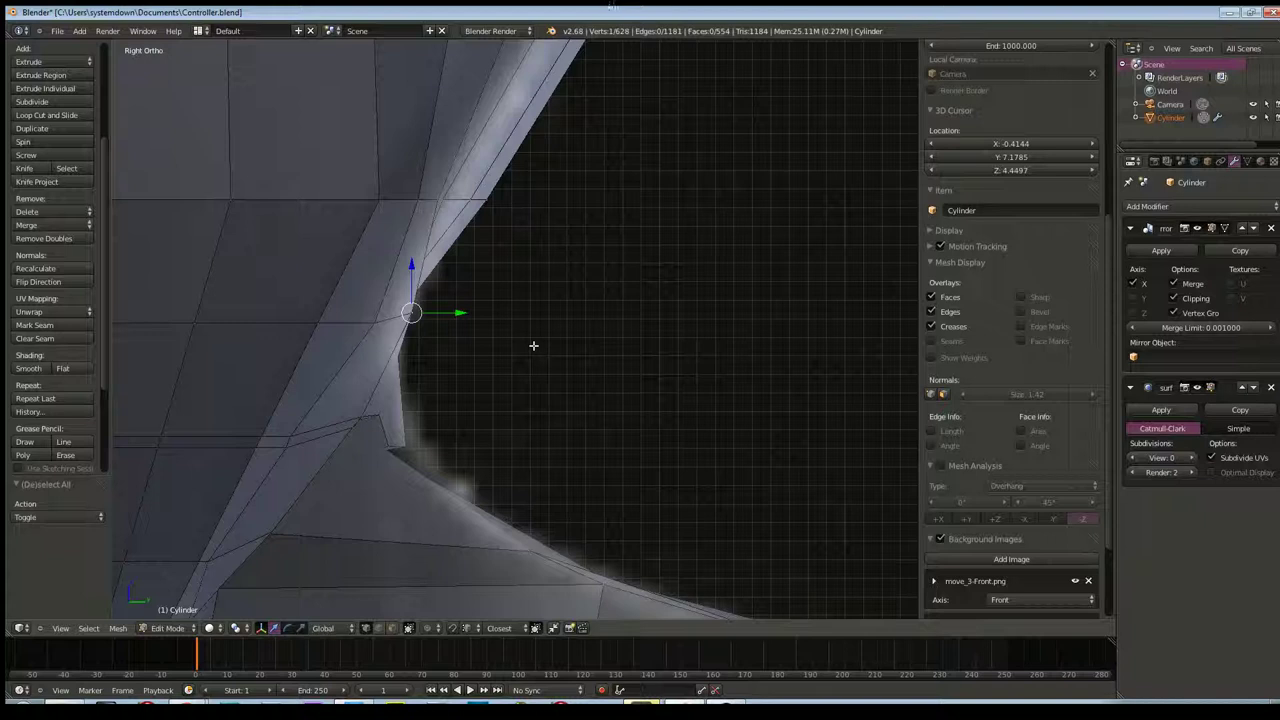
pyautogui.press('g')
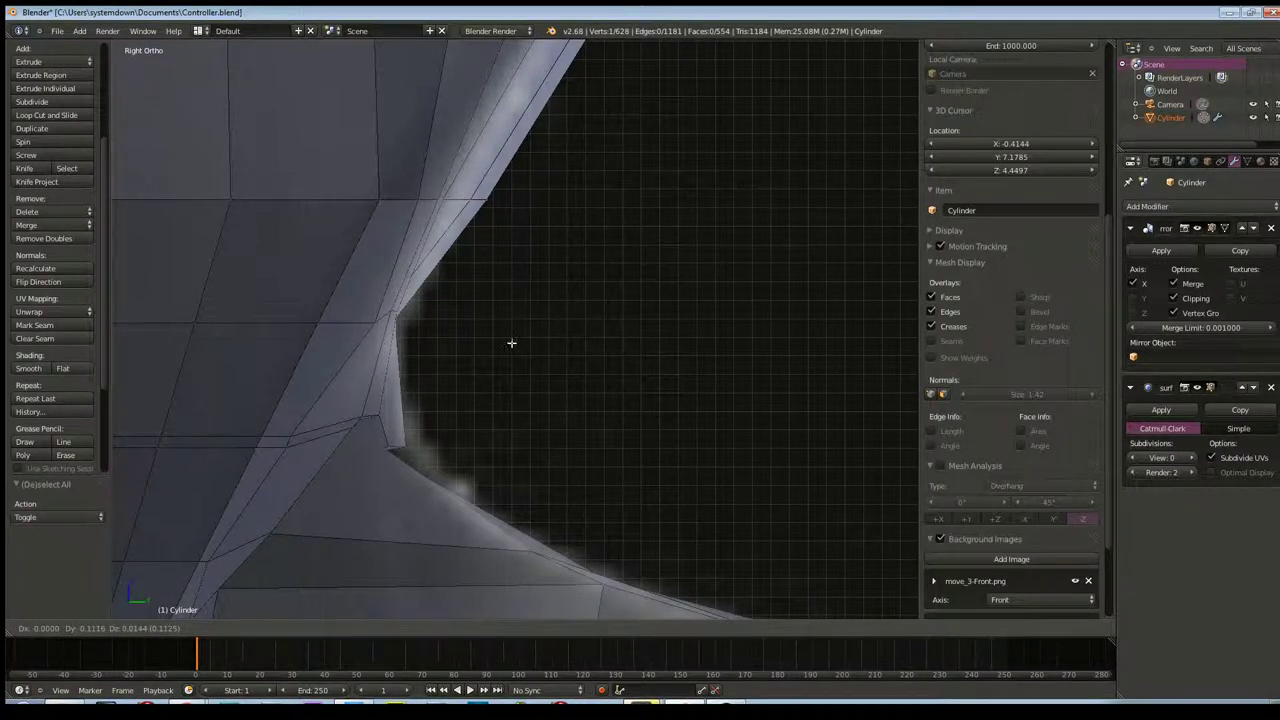
pyautogui.click(464, 323)
pyautogui.moveTo(460, 314); pyautogui.dragTo(408, 323)
# Slide the neighbouring notch vertex along Y, checking it in right and left side views
pyautogui.rightClick(373, 322)
pyautogui.moveTo(558, 335)
pyautogui.mouseDown(button='middle')
pyautogui.moveTo(301, 349)
pyautogui.moveTo(266, 334)
pyautogui.moveTo(289, 337)
pyautogui.mouseUp(button='middle')
pyautogui.press('g')
pyautogui.press('y')
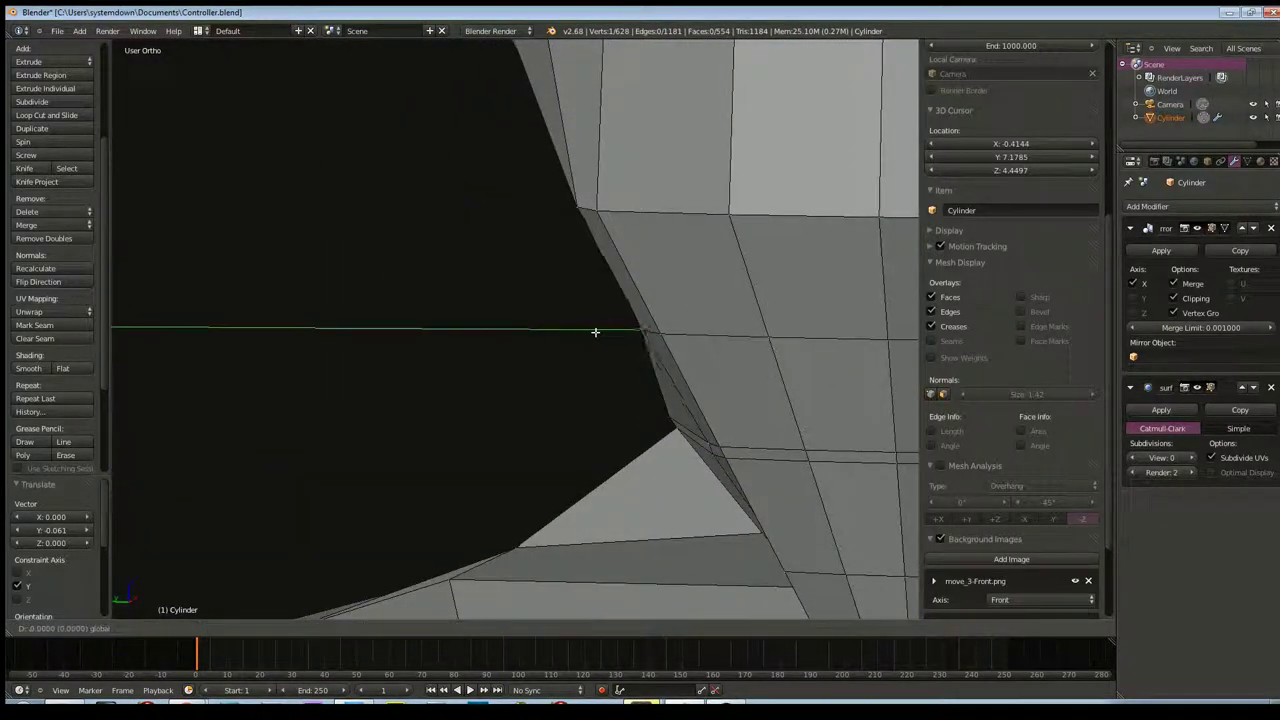
pyautogui.click(600, 341)
pyautogui.press('KP_3')
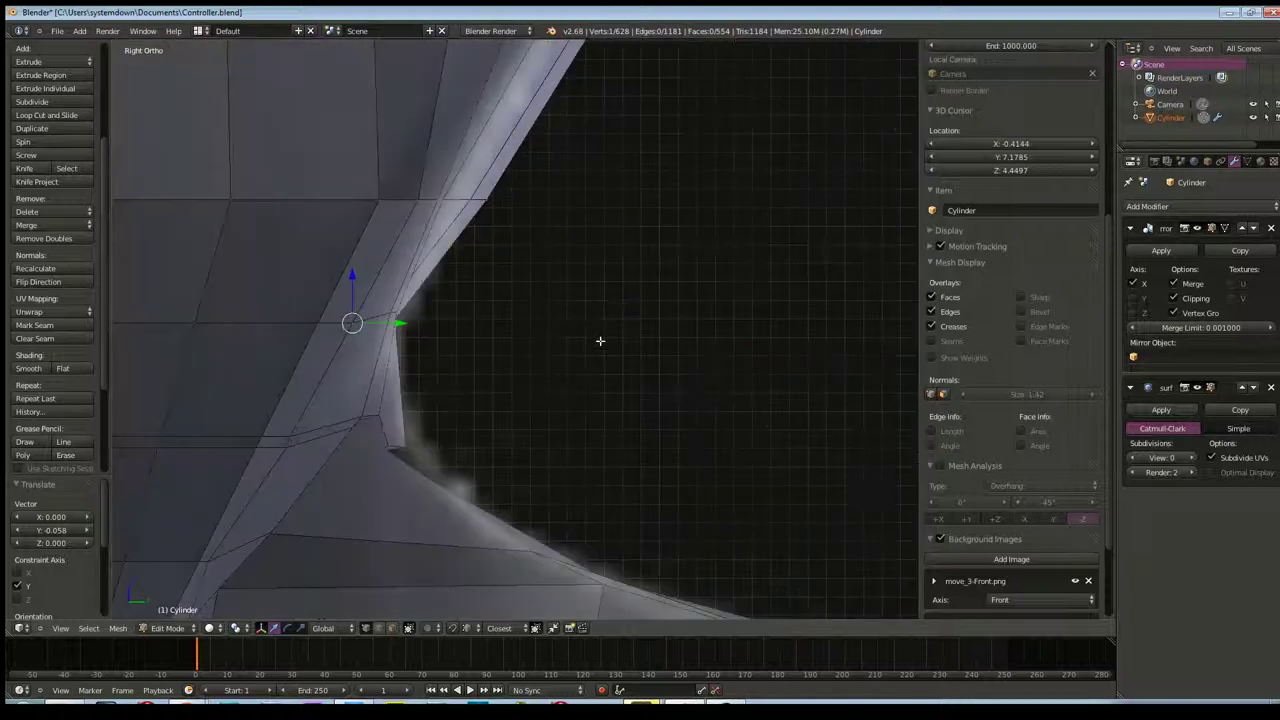
pyautogui.press('ctrl+KP_3')
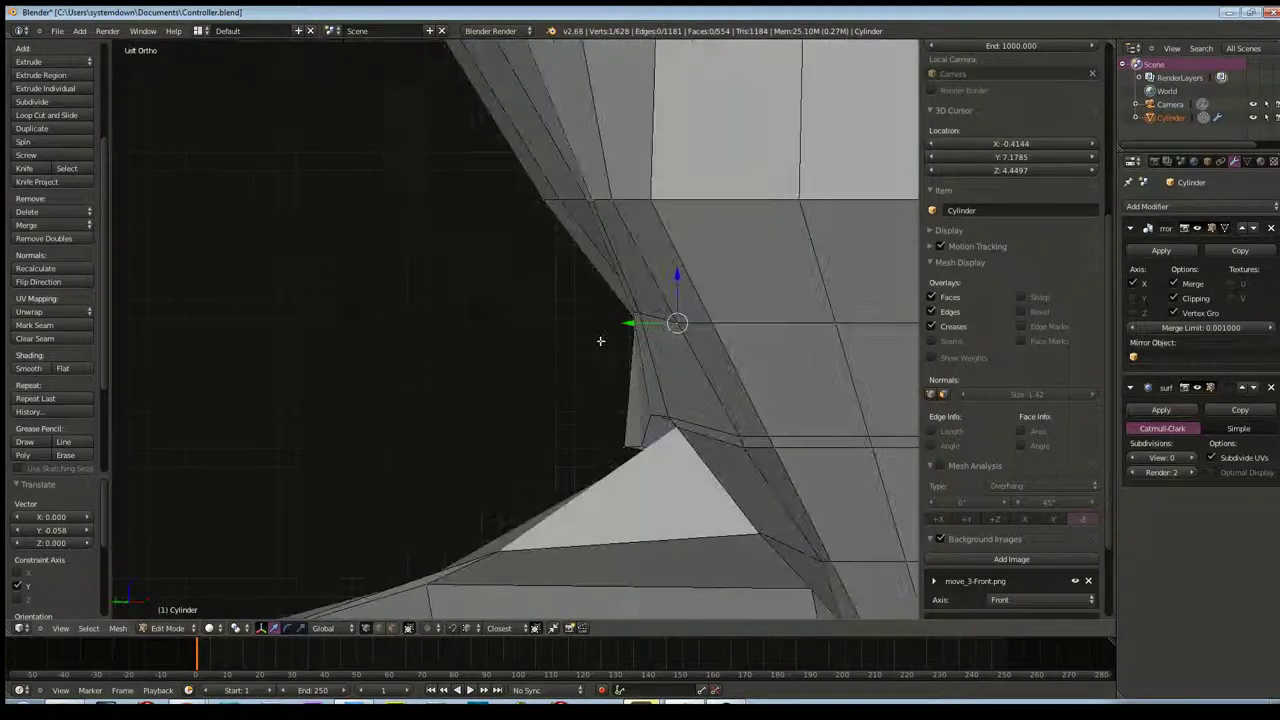
pyautogui.moveTo(630, 325); pyautogui.dragTo(628, 325)
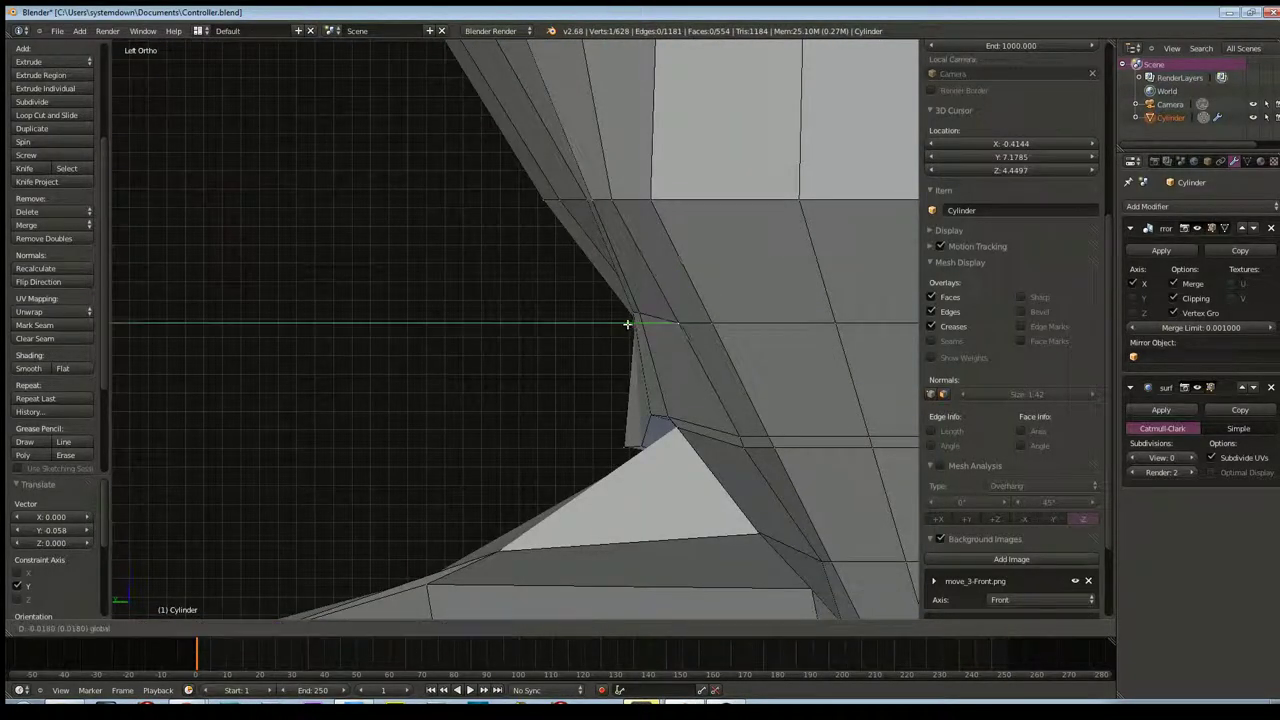
pyautogui.moveTo(543, 381); pyautogui.dragTo(508, 383, button='middle')
pyautogui.press('KP_3')
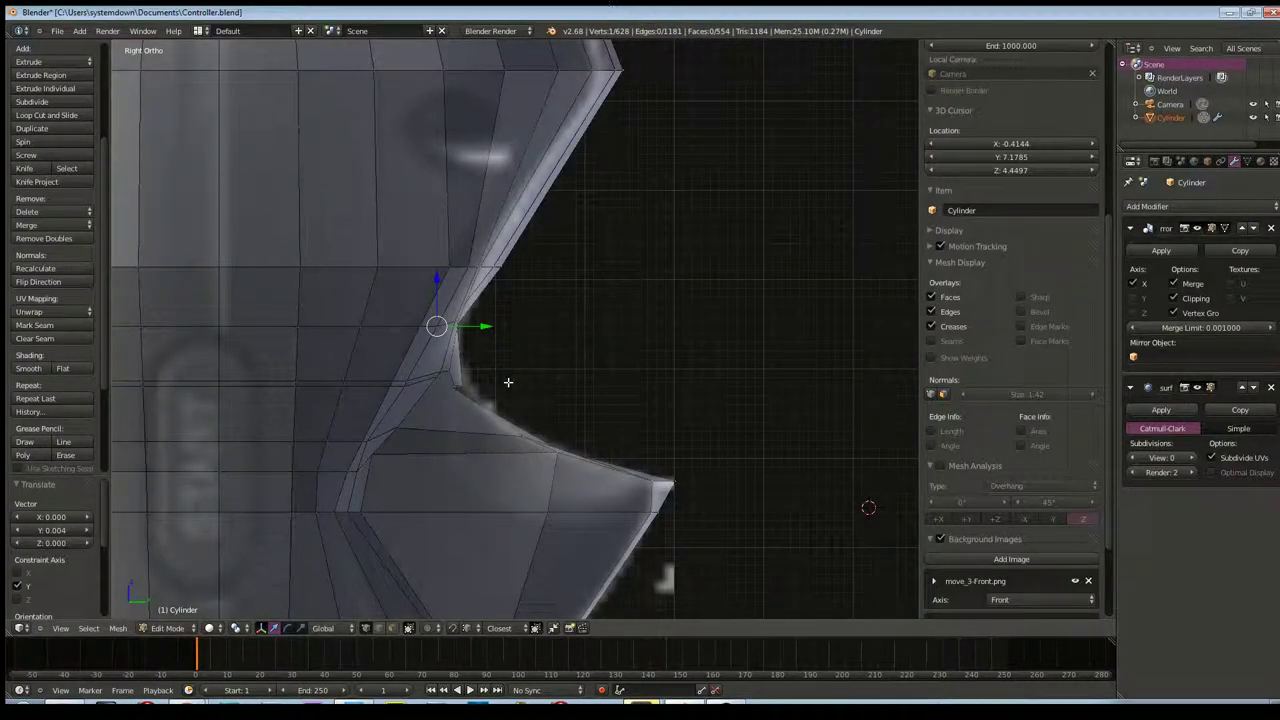
# Shift the notch's lower vertex along Y toward the side reference
pyautogui.scroll(3, 480, 411)
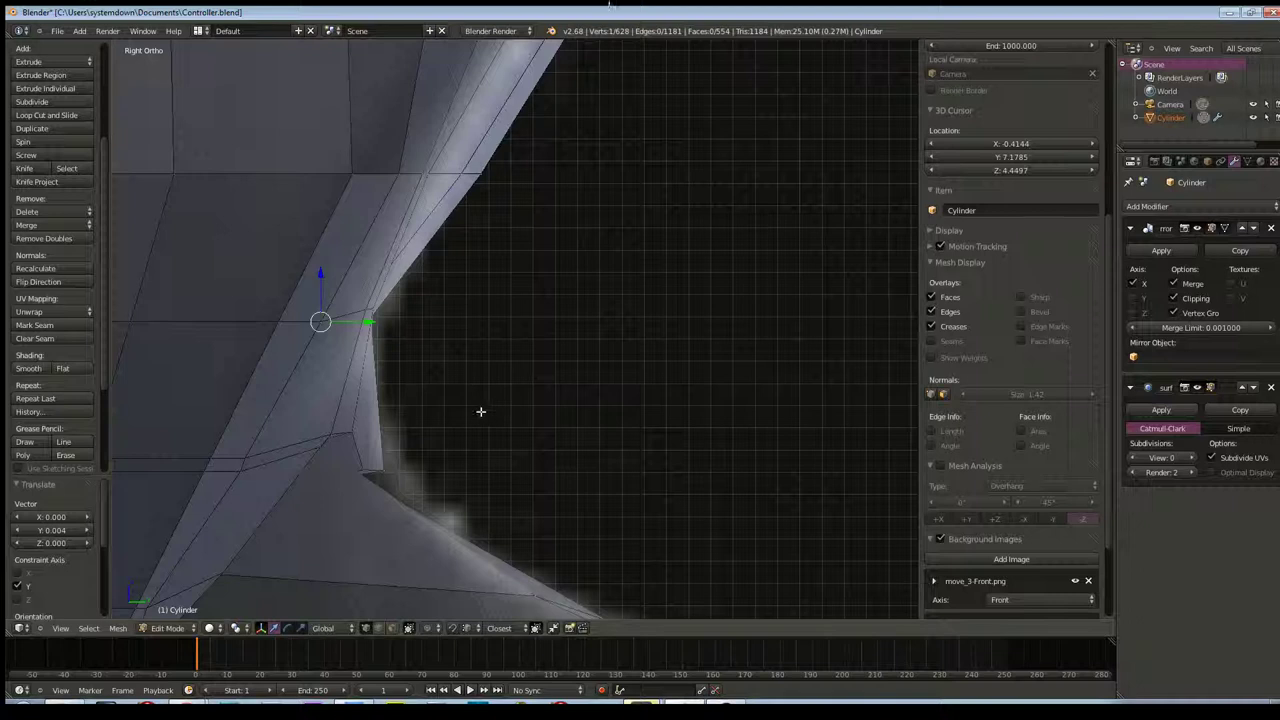
pyautogui.rightClick(388, 470)
pyautogui.press('g')
pyautogui.press('y')
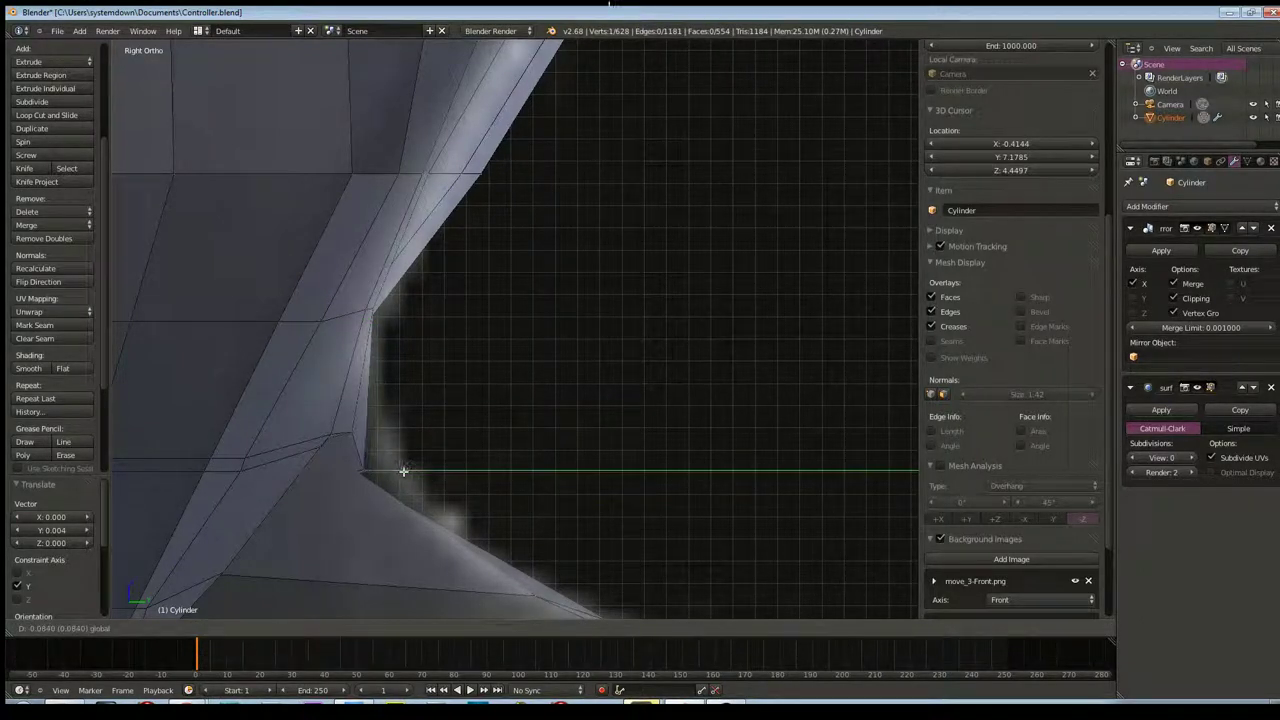
pyautogui.click(409, 471)
pyautogui.moveTo(409, 471)
pyautogui.mouseDown(button='middle')
pyautogui.moveTo(389, 466)
pyautogui.moveTo(416, 459)
pyautogui.mouseUp(button='middle')
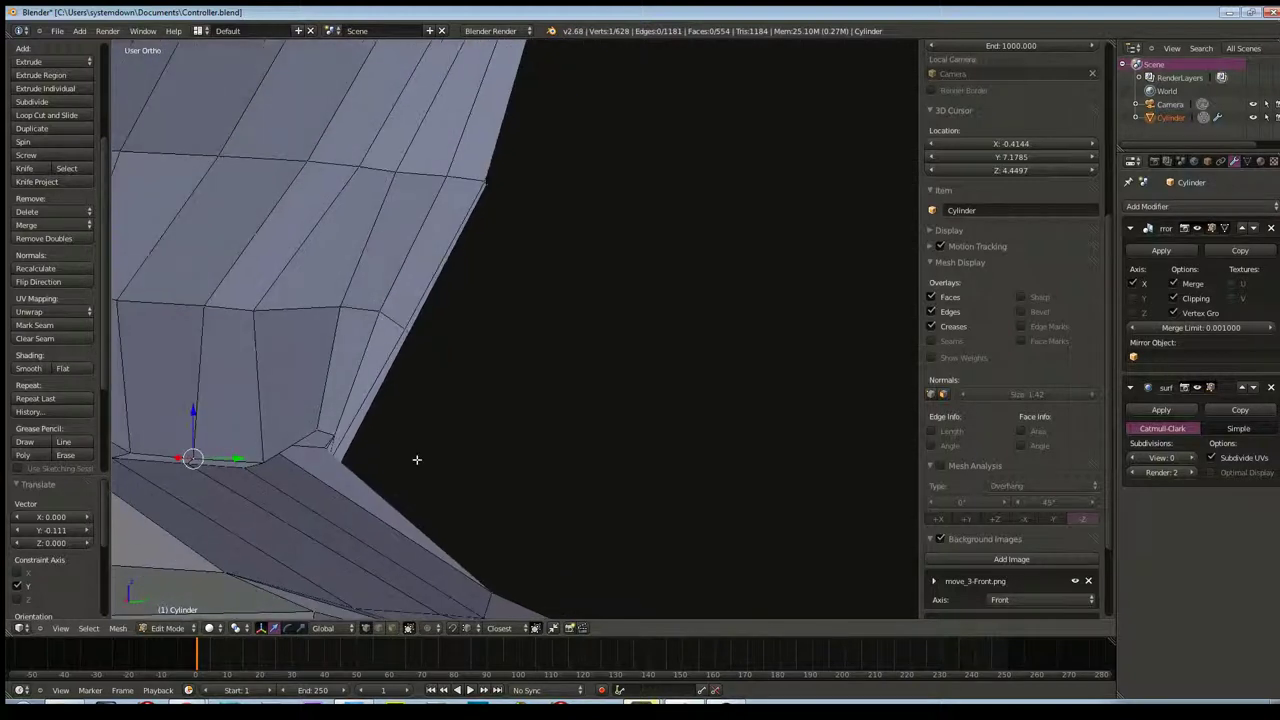
pyautogui.press('g')
pyautogui.press('y')
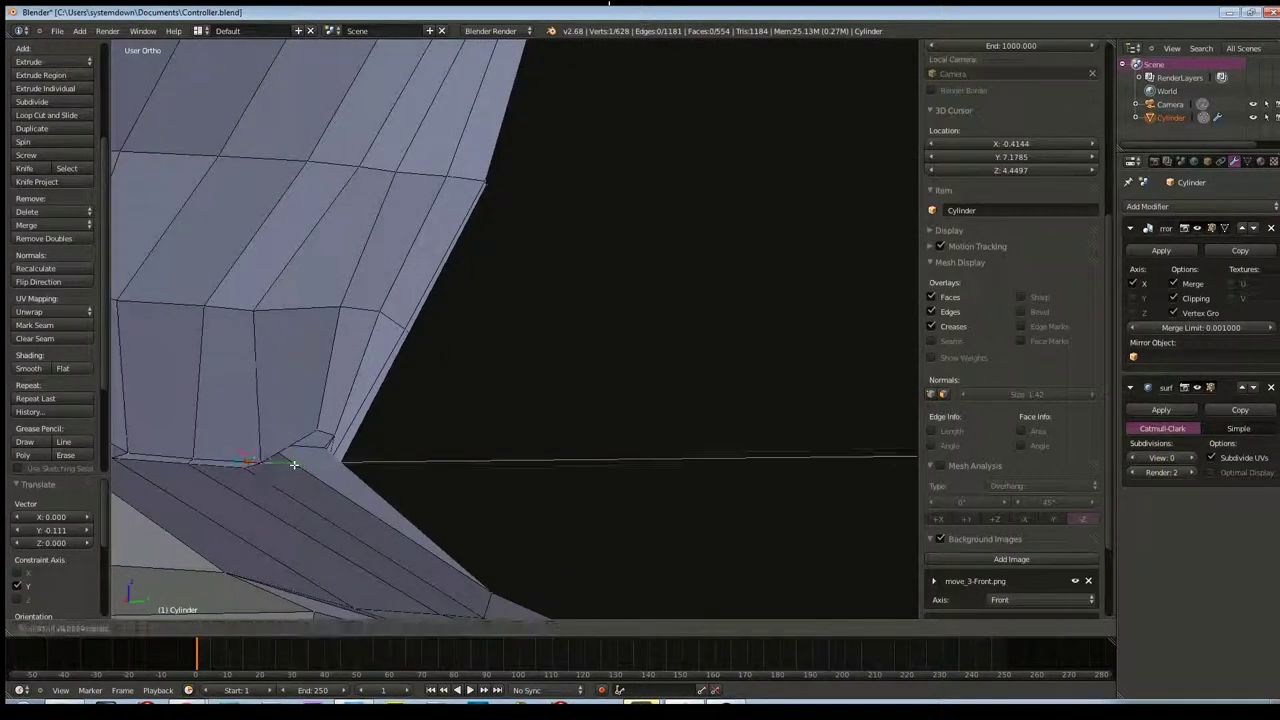
pyautogui.click(302, 463)
# Refine the lower notch vertex with several further Y moves from different angles
pyautogui.moveTo(302, 463)
pyautogui.mouseDown(button='middle')
pyautogui.moveTo(263, 457)
pyautogui.moveTo(442, 421)
pyautogui.mouseUp(button='middle')
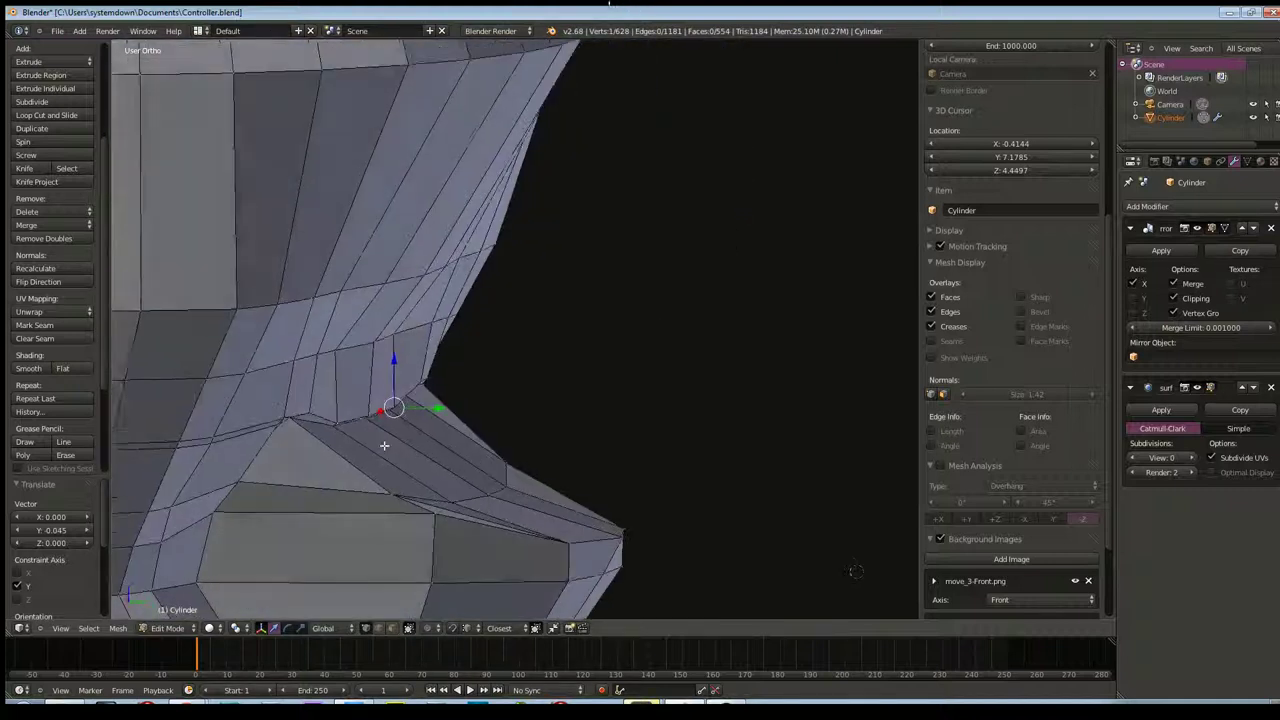
pyautogui.press('g')
pyautogui.press('y')
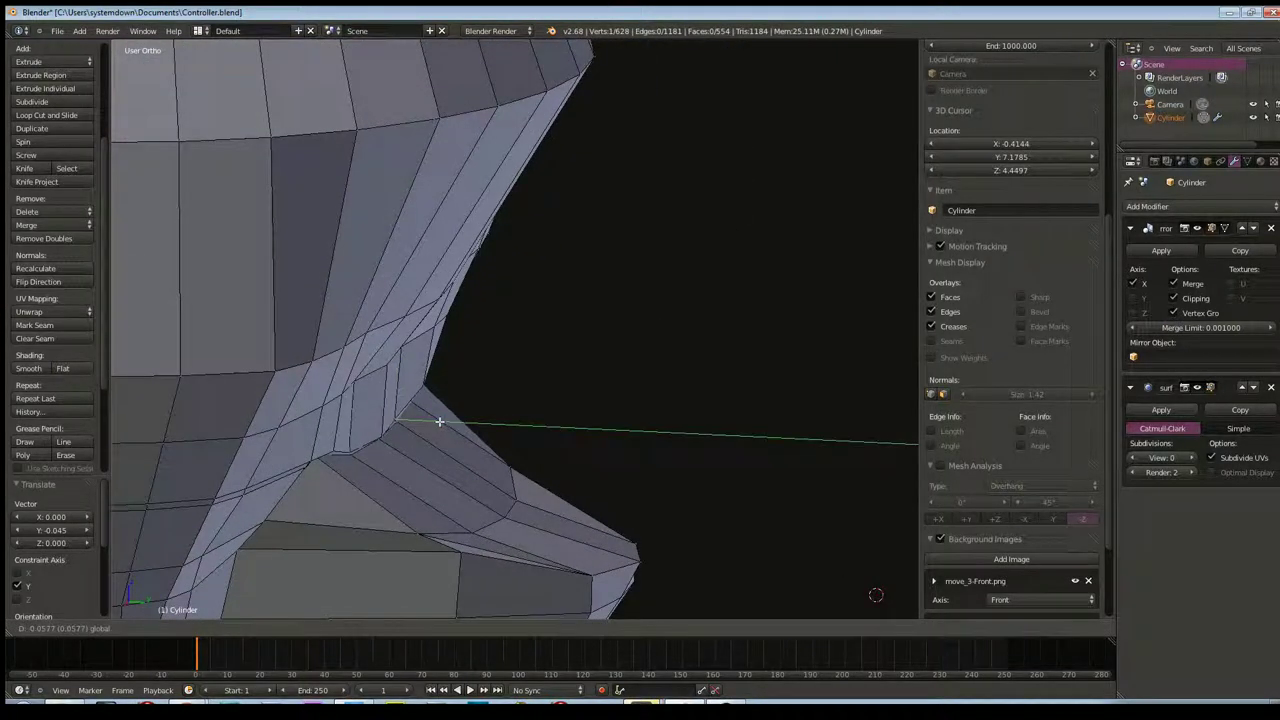
pyautogui.click(439, 421)
pyautogui.moveTo(443, 423); pyautogui.dragTo(403, 397)
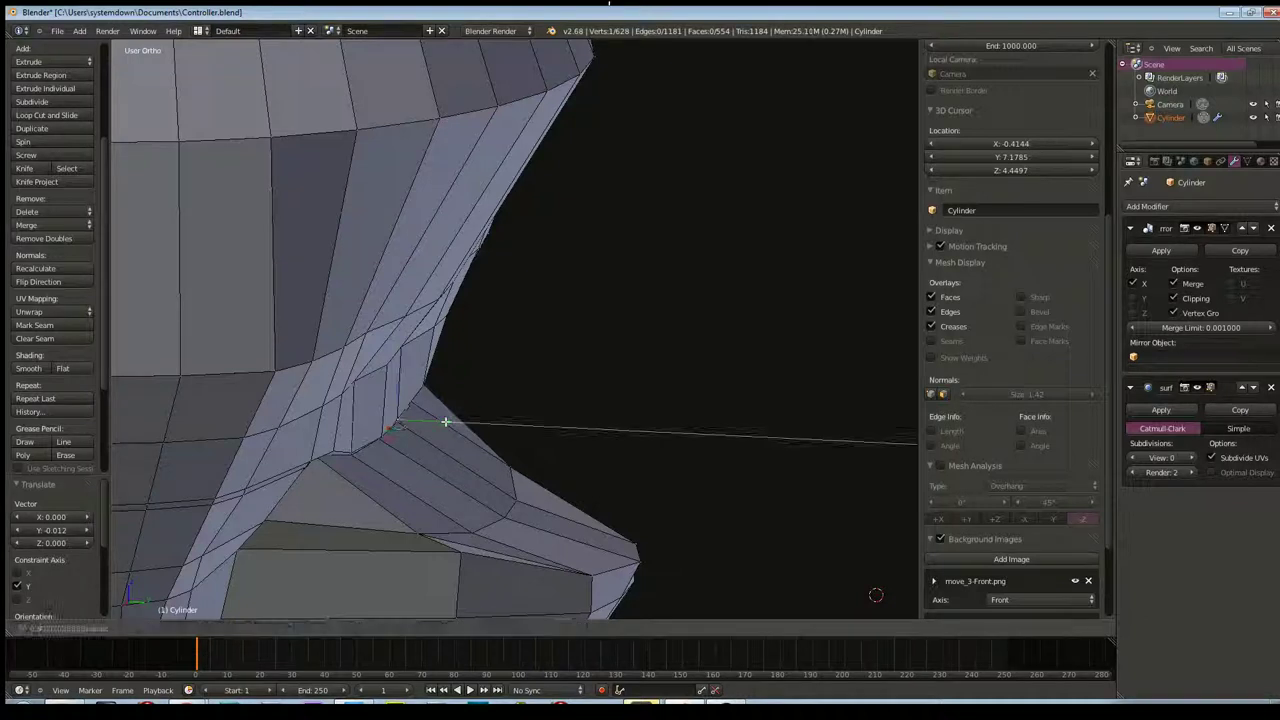
pyautogui.press('g')
pyautogui.press('y')
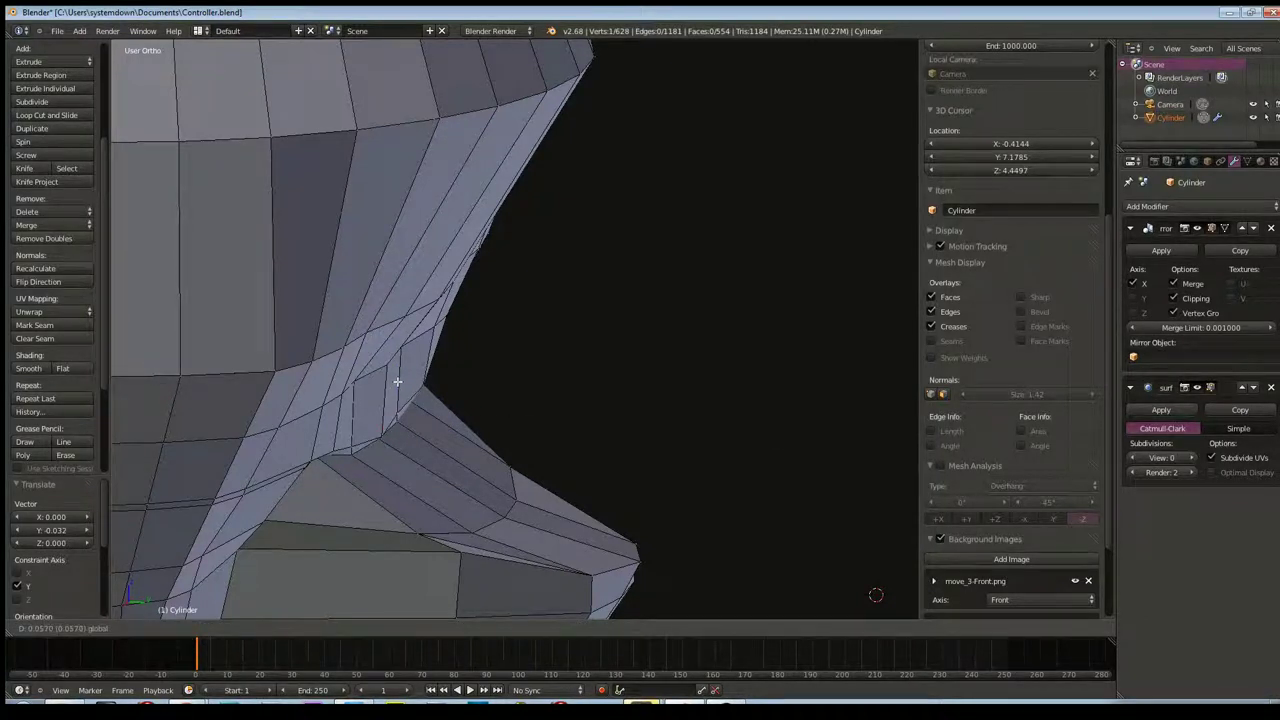
pyautogui.click(400, 390)
pyautogui.moveTo(441, 420); pyautogui.dragTo(430, 414)
pyautogui.moveTo(430, 414); pyautogui.dragTo(322, 389, button='middle')
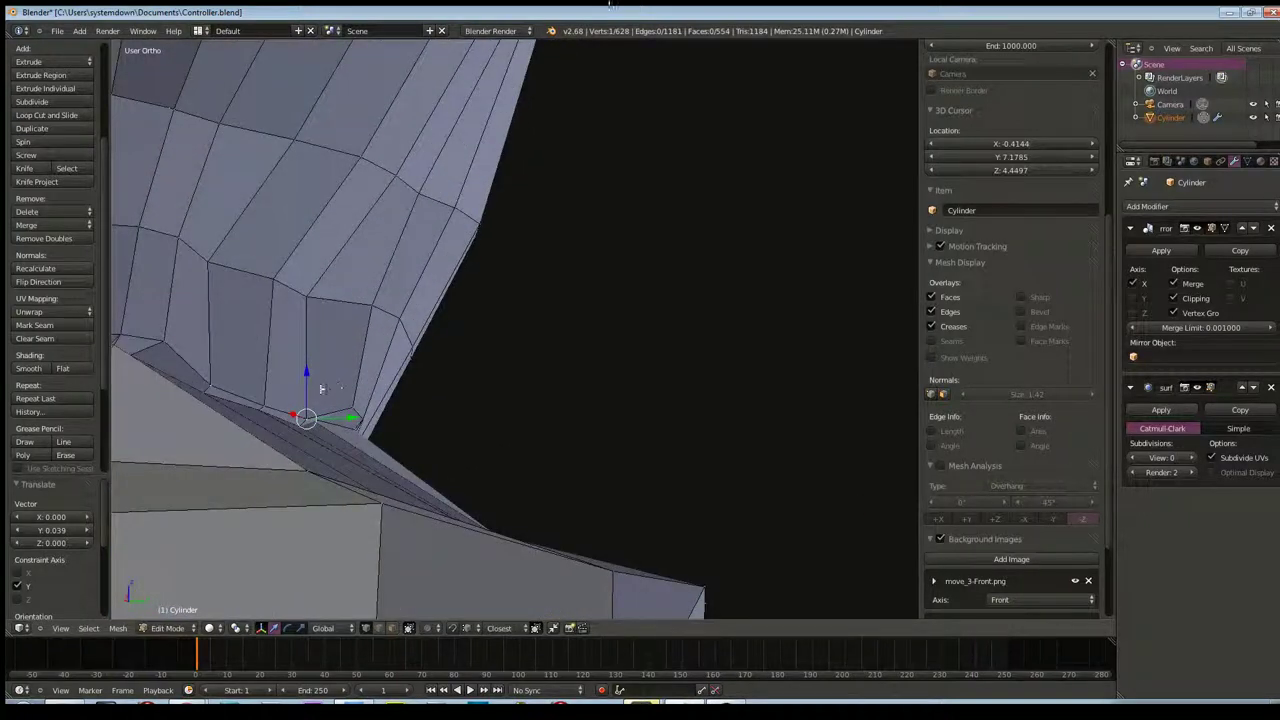
# Undo the last move, shift the vertex back along Y, then raise it 0.007 on Z
pyautogui.hotkey('ctrl', 'z')
pyautogui.press('g')
pyautogui.press('y')
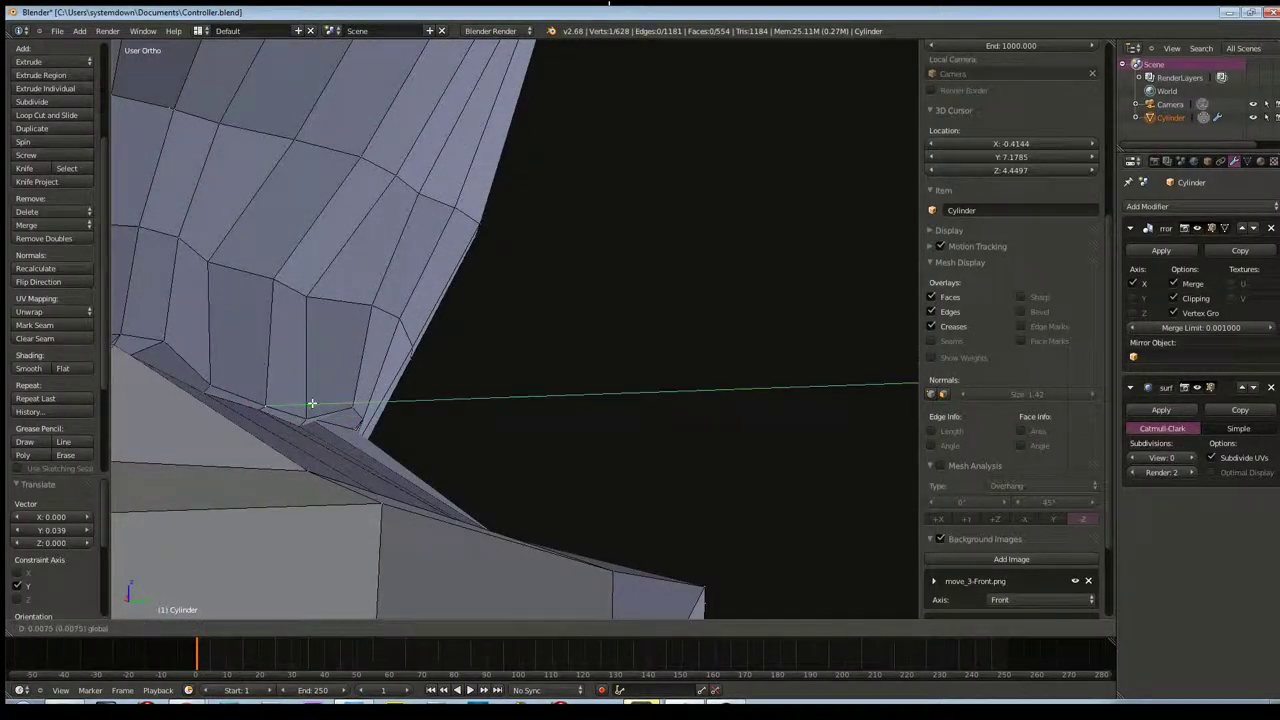
pyautogui.click(270, 360)
pyautogui.press('g')
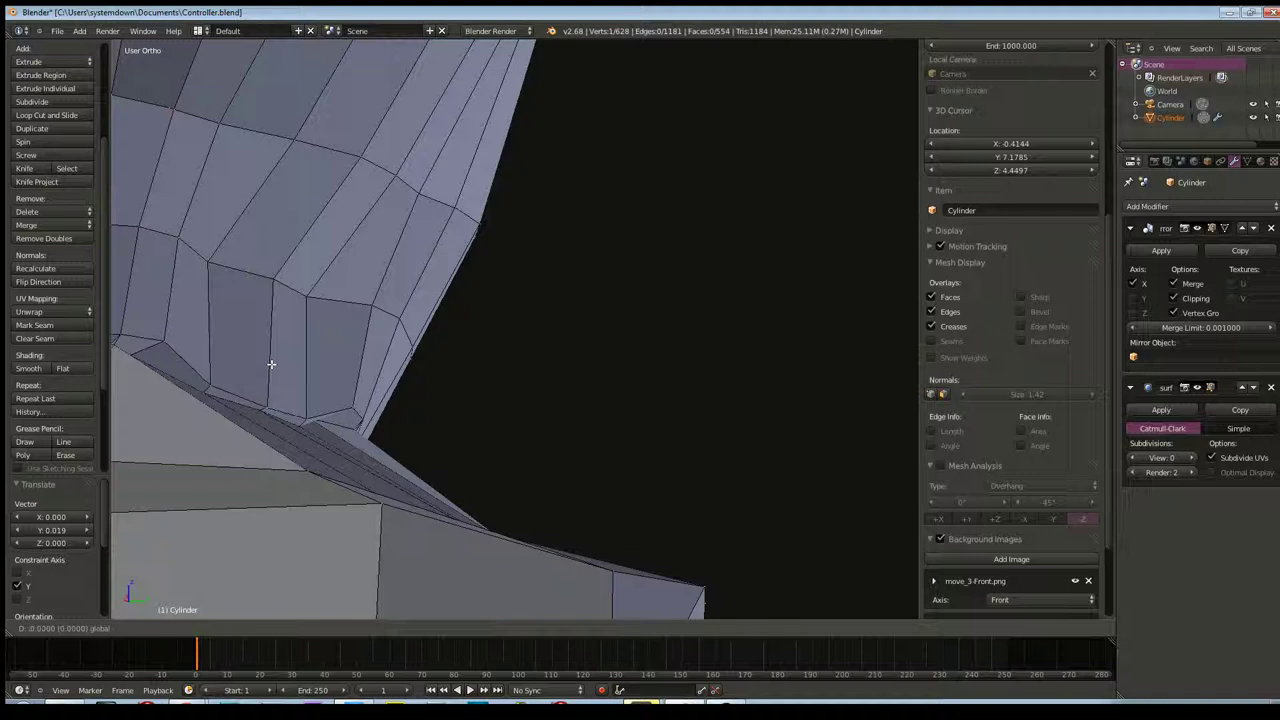
pyautogui.click(274, 363)
# Inspect the reshaped notch from several angles and raise the viewport subdivision level
pyautogui.scroll(-2, 245, 388)
pyautogui.scroll(-2, 251, 391)
pyautogui.scroll(-1, 300, 392)
pyautogui.moveTo(320, 393); pyautogui.dragTo(369, 389, button='middle')
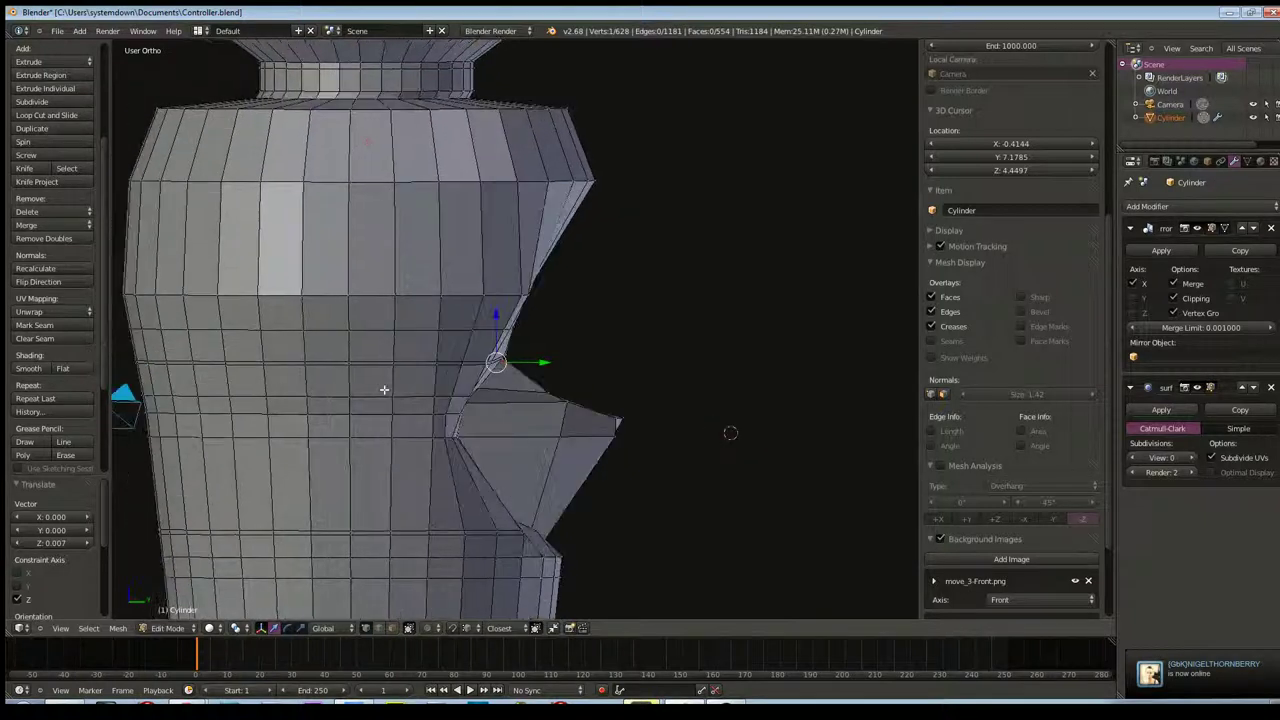
pyautogui.moveTo(386, 389); pyautogui.dragTo(323, 377, button='middle')
pyautogui.scroll(3, 400, 378)
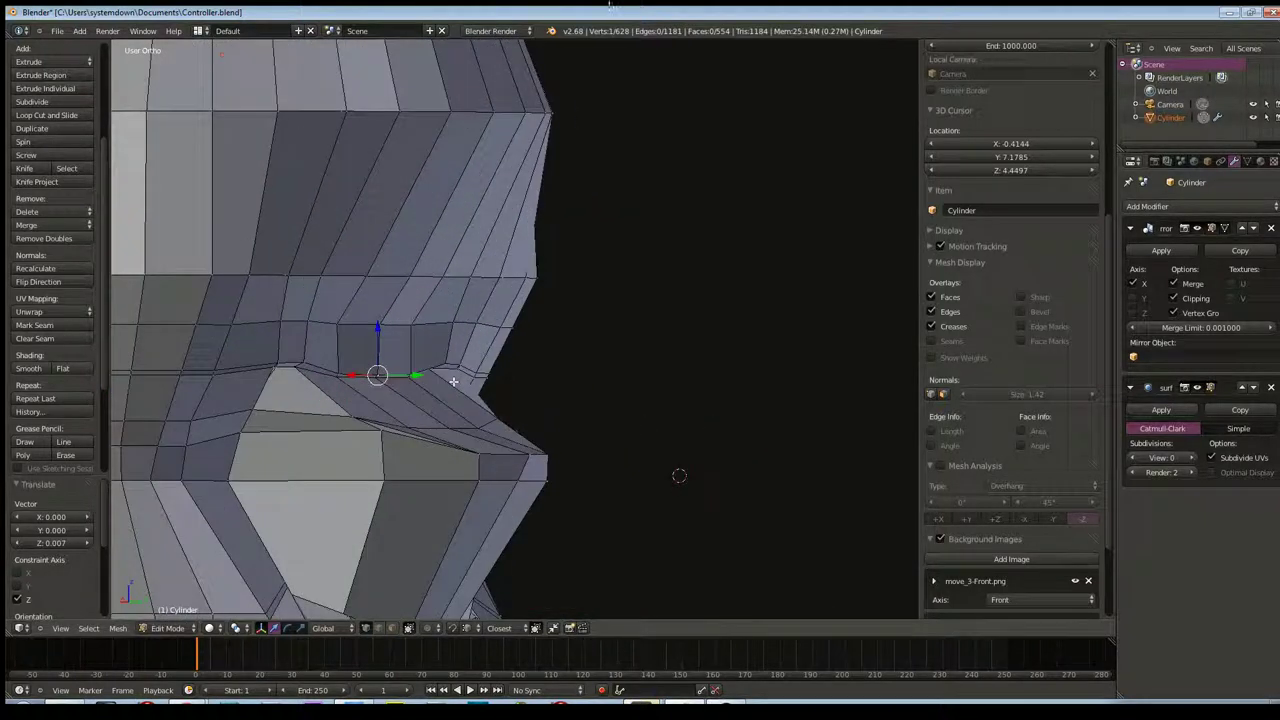
pyautogui.moveTo(453, 380); pyautogui.dragTo(470, 385, button='middle')
pyautogui.scroll(-3, 481, 387)
pyautogui.scroll(-2, 481, 387)
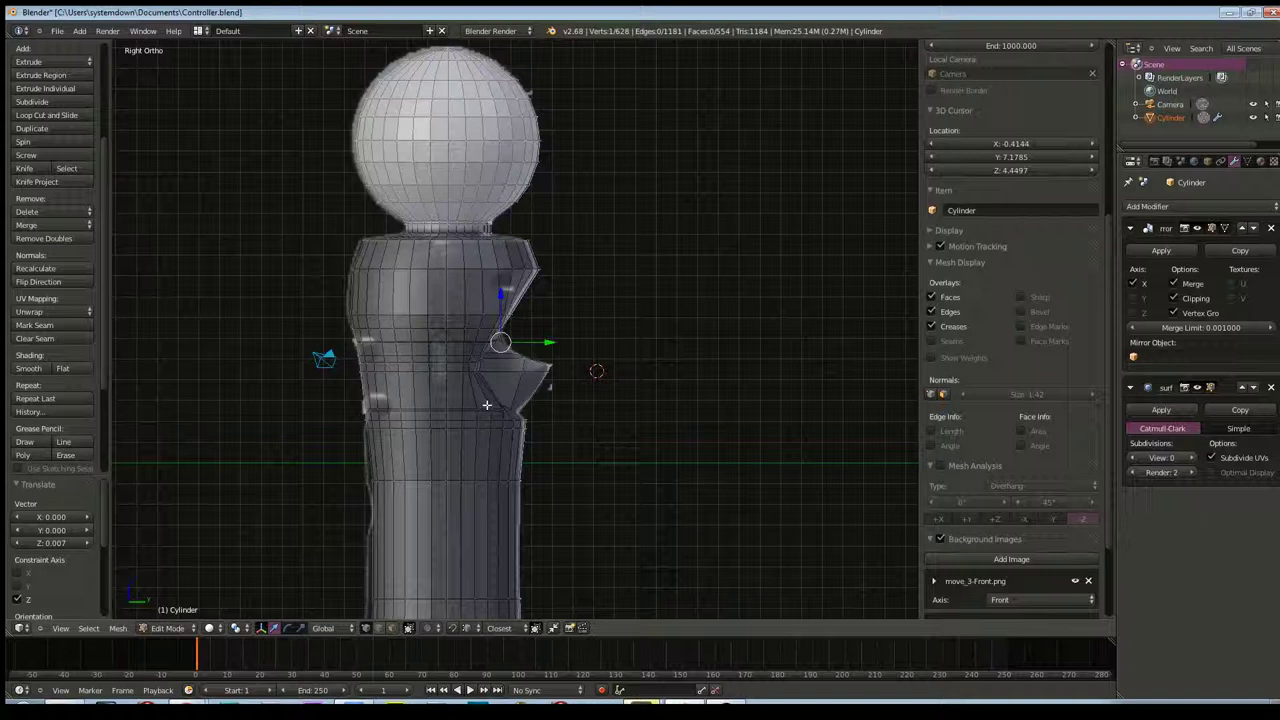
pyautogui.scroll(2, 481, 387)
pyautogui.scroll(2, 481, 387)
pyautogui.moveTo(481, 387)
pyautogui.mouseDown(button='middle')
pyautogui.moveTo(519, 346)
pyautogui.moveTo(477, 348)
pyautogui.mouseUp(button='middle')
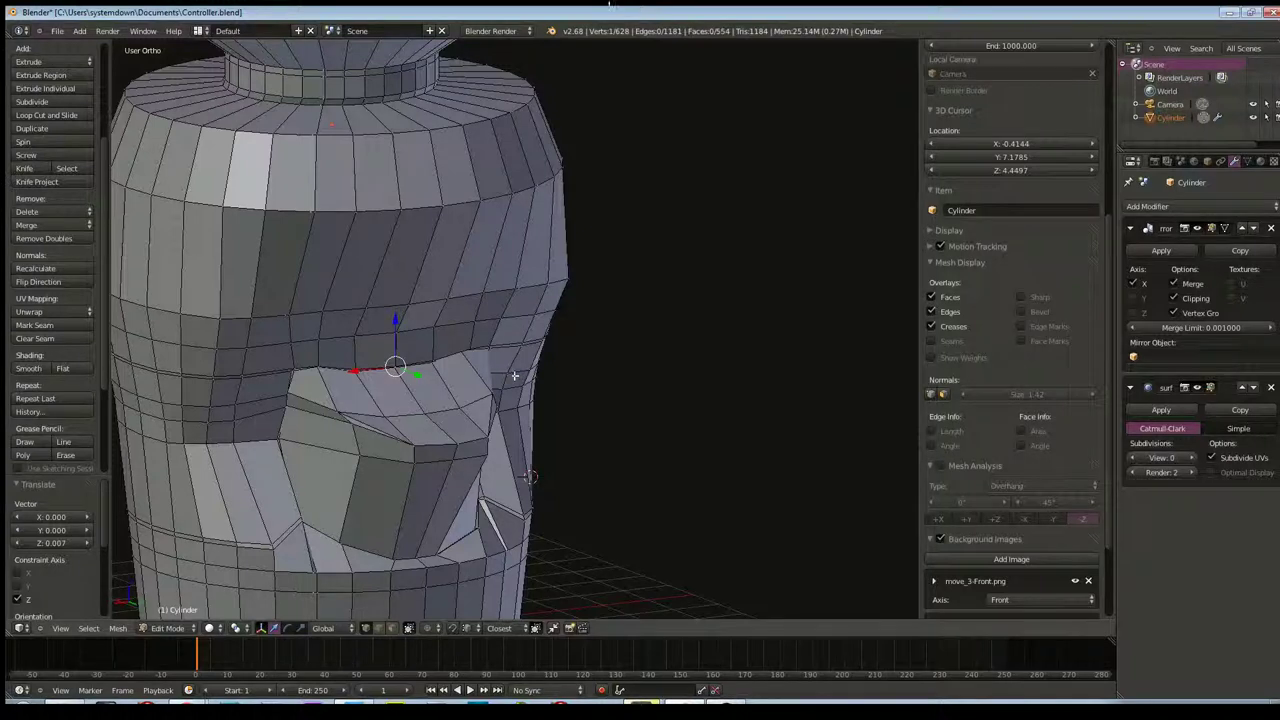
pyautogui.scroll(-4, 519, 374)
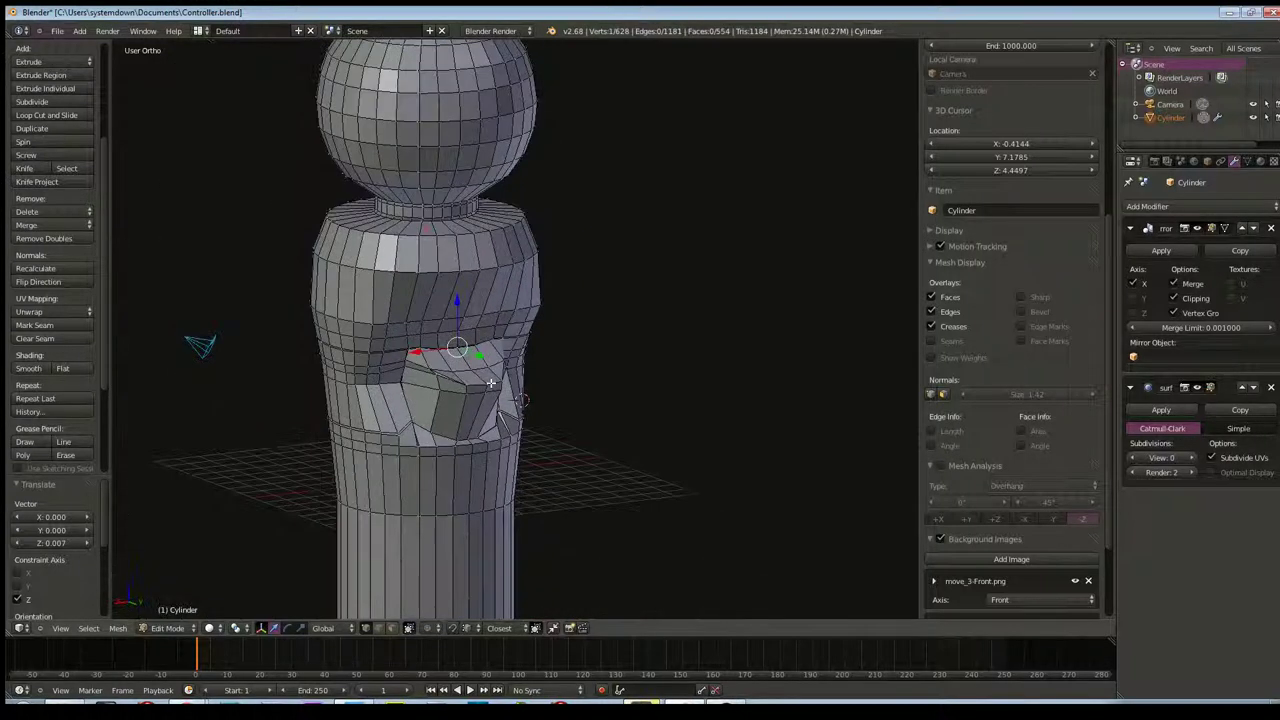
pyautogui.click(1191, 458)
# Preview the controller in Object Mode at subdivision View level 2, orbiting and zooming
pyautogui.click(1191, 458)
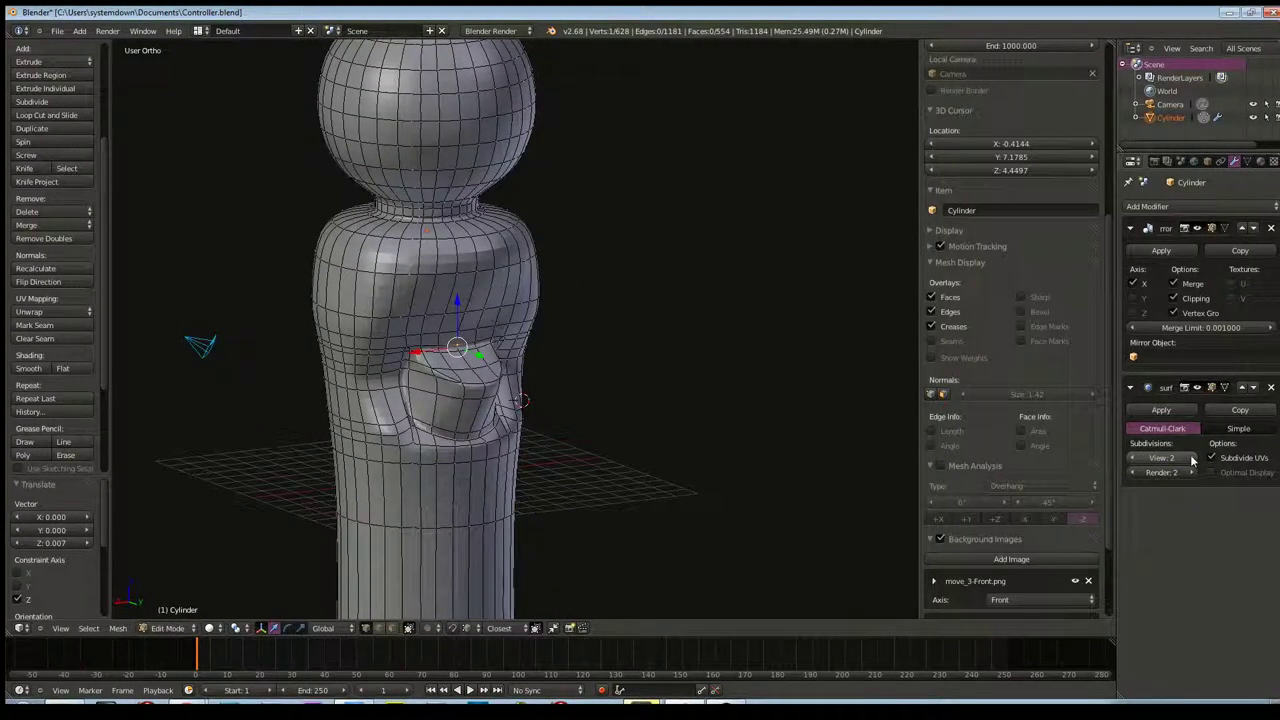
pyautogui.press('Tab')
pyautogui.scroll(-3, 629, 414)
pyautogui.scroll(1, 622, 372)
pyautogui.moveTo(622, 379)
pyautogui.mouseDown(button='middle')
pyautogui.moveTo(443, 377)
pyautogui.moveTo(462, 398)
pyautogui.moveTo(664, 406)
pyautogui.moveTo(477, 293)
pyautogui.mouseUp(button='middle')
pyautogui.scroll(4, 477, 296)
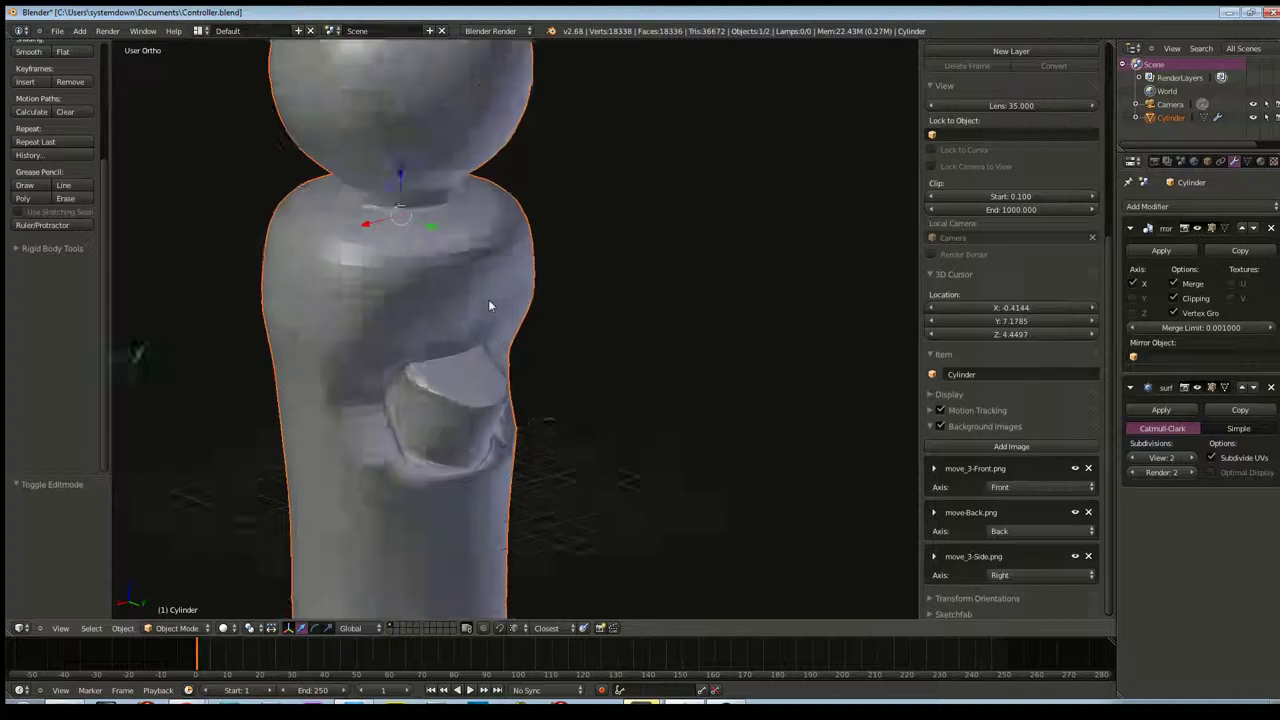
pyautogui.scroll(2, 489, 246)
pyautogui.scroll(1, 489, 246)
pyautogui.scroll(2, 489, 246)
pyautogui.scroll(2, 374, 331)
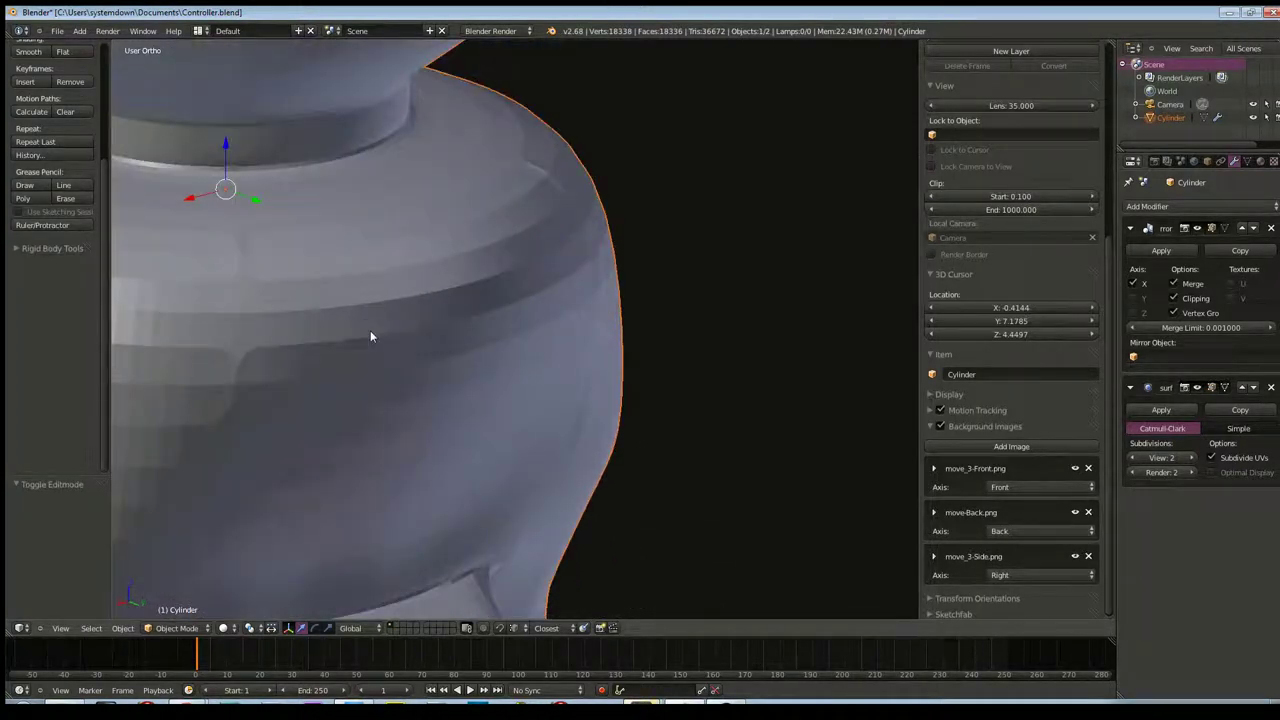
# Check the upper body at View level 3, then drop the level back to 0
pyautogui.click(1191, 460)
pyautogui.scroll(2, 637, 311)
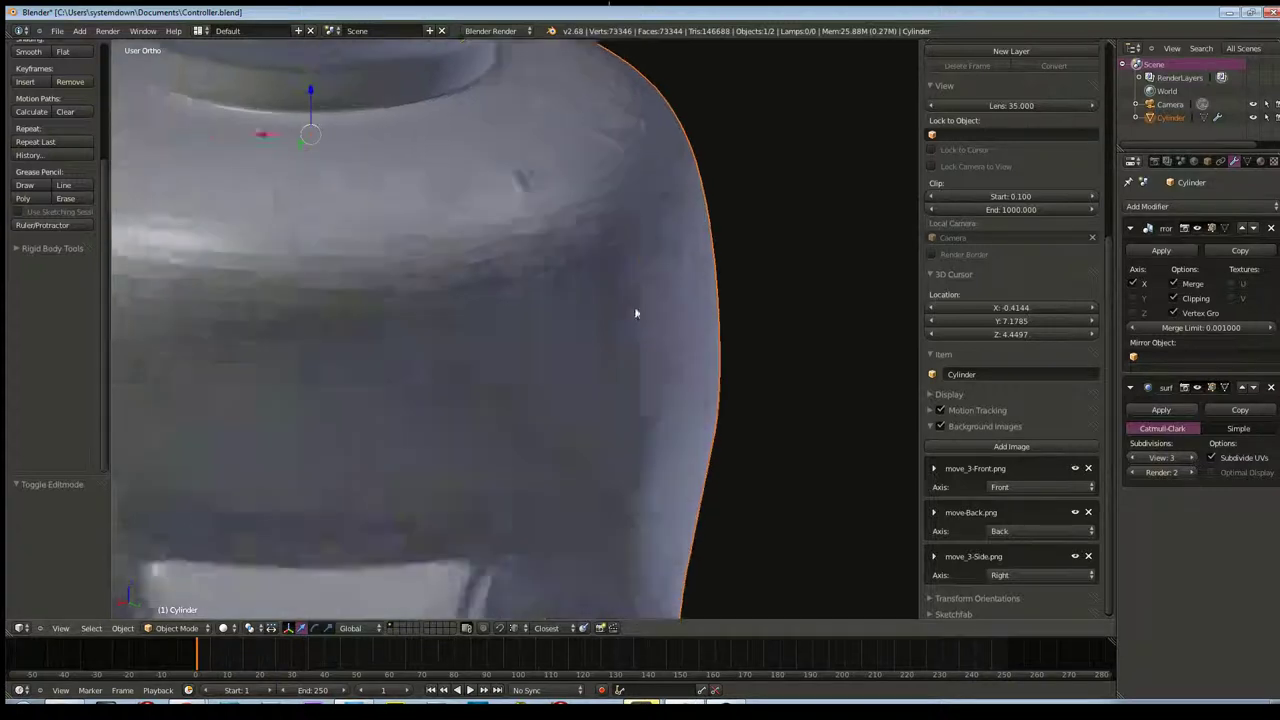
pyautogui.scroll(1, 579, 313)
pyautogui.moveTo(579, 313)
pyautogui.mouseDown(button='middle')
pyautogui.moveTo(560, 286)
pyautogui.moveTo(577, 263)
pyautogui.moveTo(608, 262)
pyautogui.moveTo(663, 329)
pyautogui.mouseUp(button='middle')
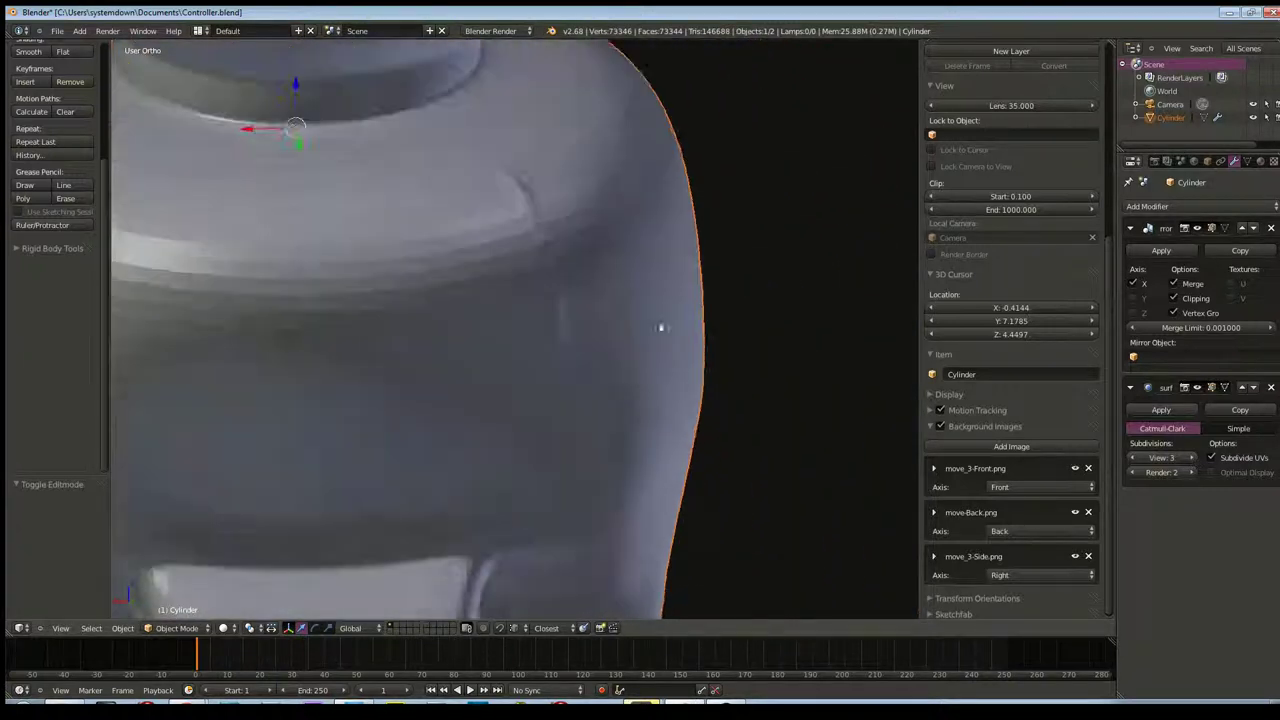
pyautogui.click(1134, 460)
pyautogui.click(1134, 460)
pyautogui.click(1134, 460)
# Back in Edit Mode, preview subdivision level 2 briefly, then reset View level to 0
pyautogui.press('Tab')
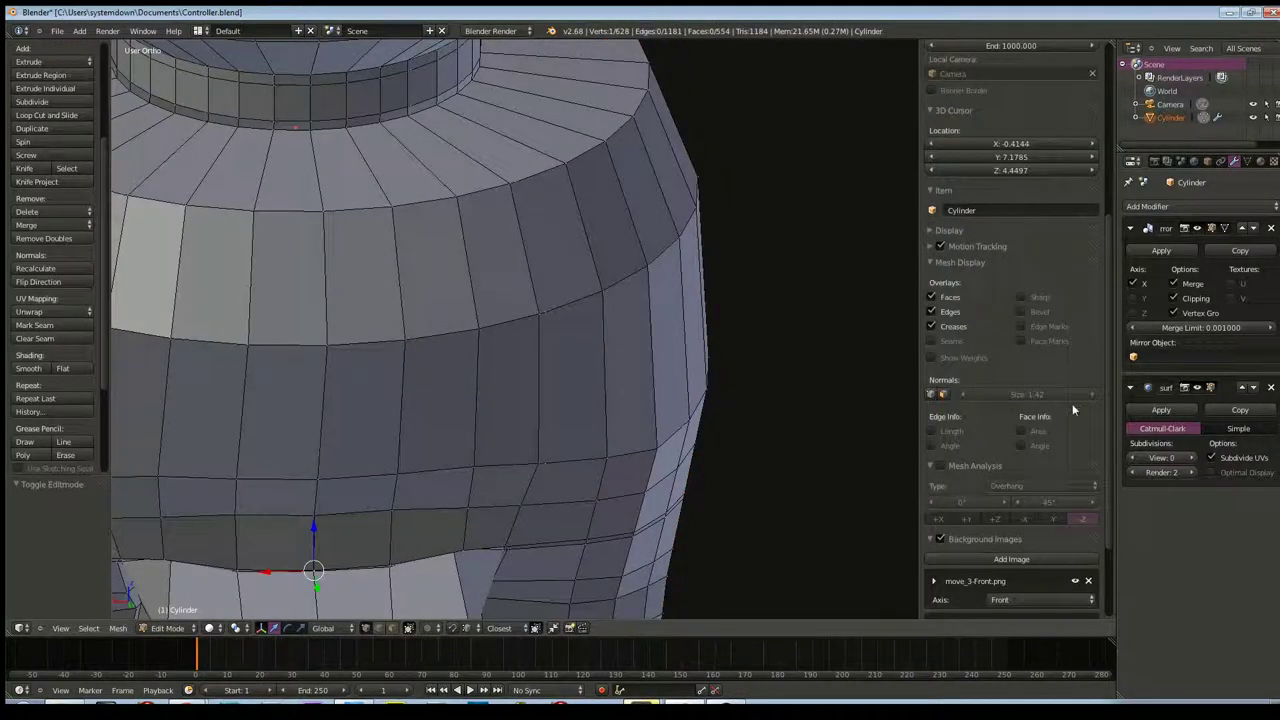
pyautogui.click(1191, 460)
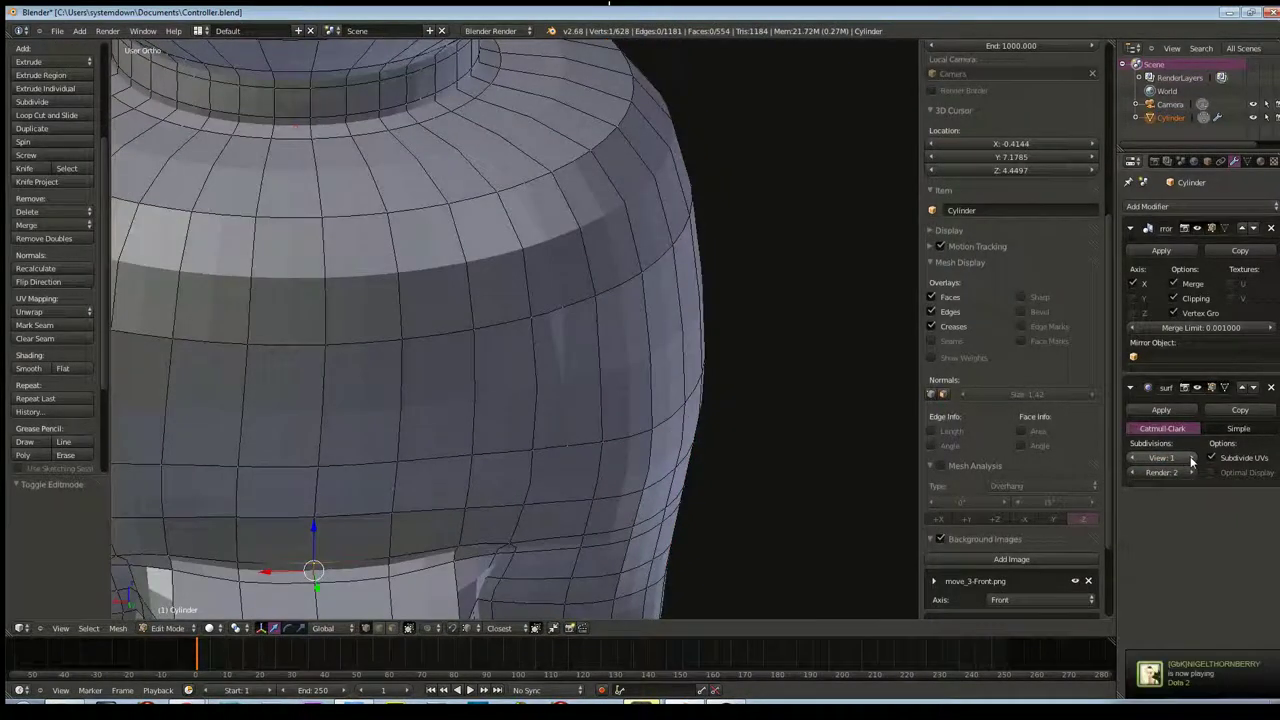
pyautogui.click(1191, 460)
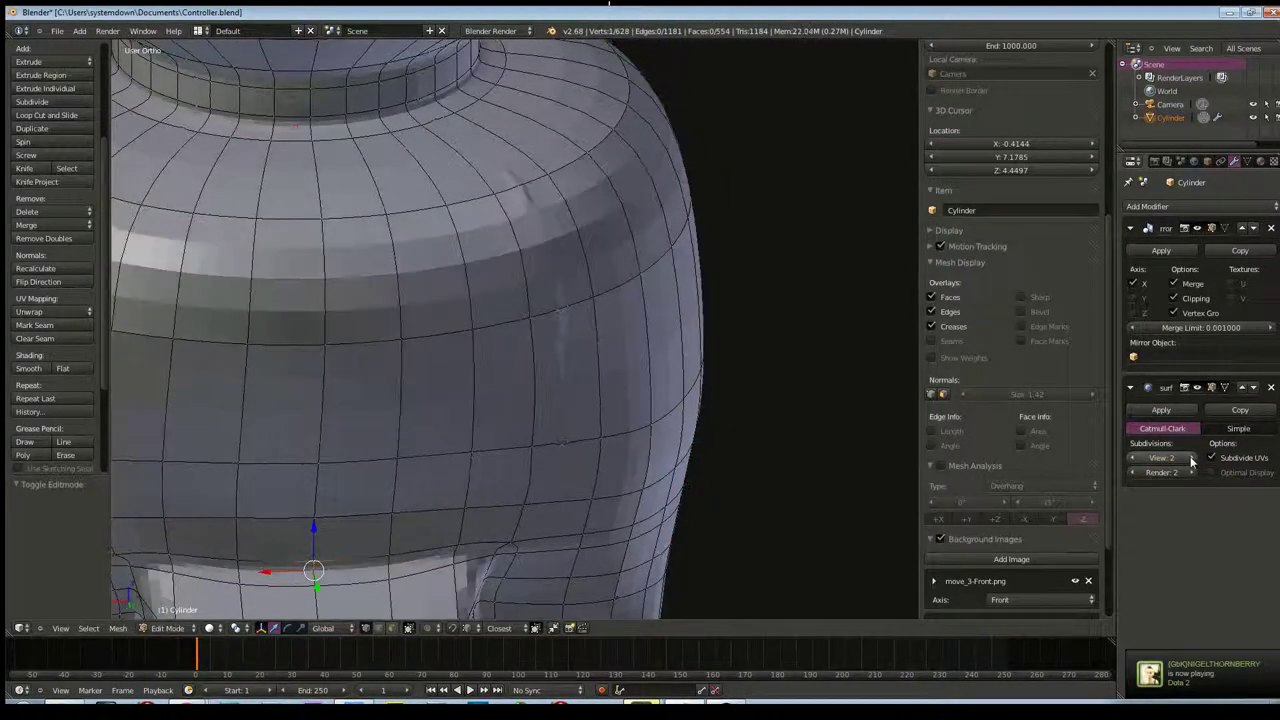
pyautogui.click(1133, 461)
pyautogui.click(1133, 461)
pyautogui.scroll(4, 606, 379)
pyautogui.scroll(1, 606, 379)
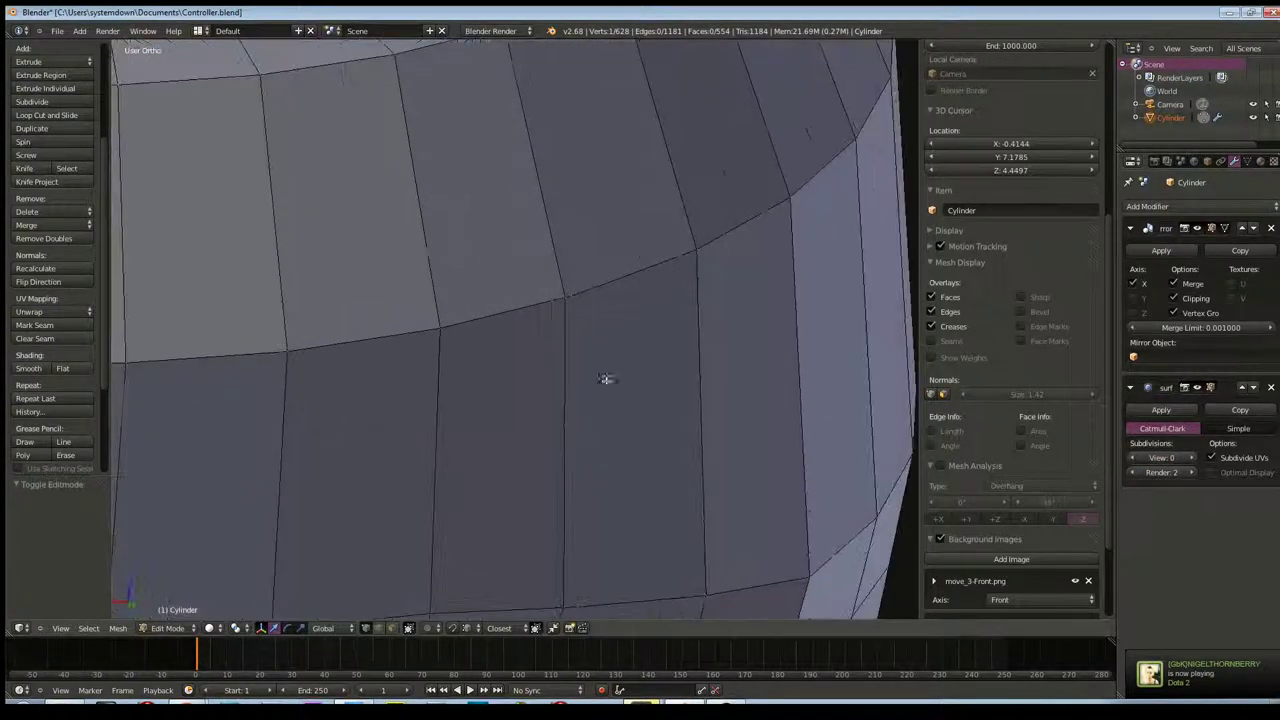
# Move a top-edge rim vertex left and down (X 0.077, Y 0.003) to even the faces
pyautogui.rightClick(573, 294)
pyautogui.press('g')
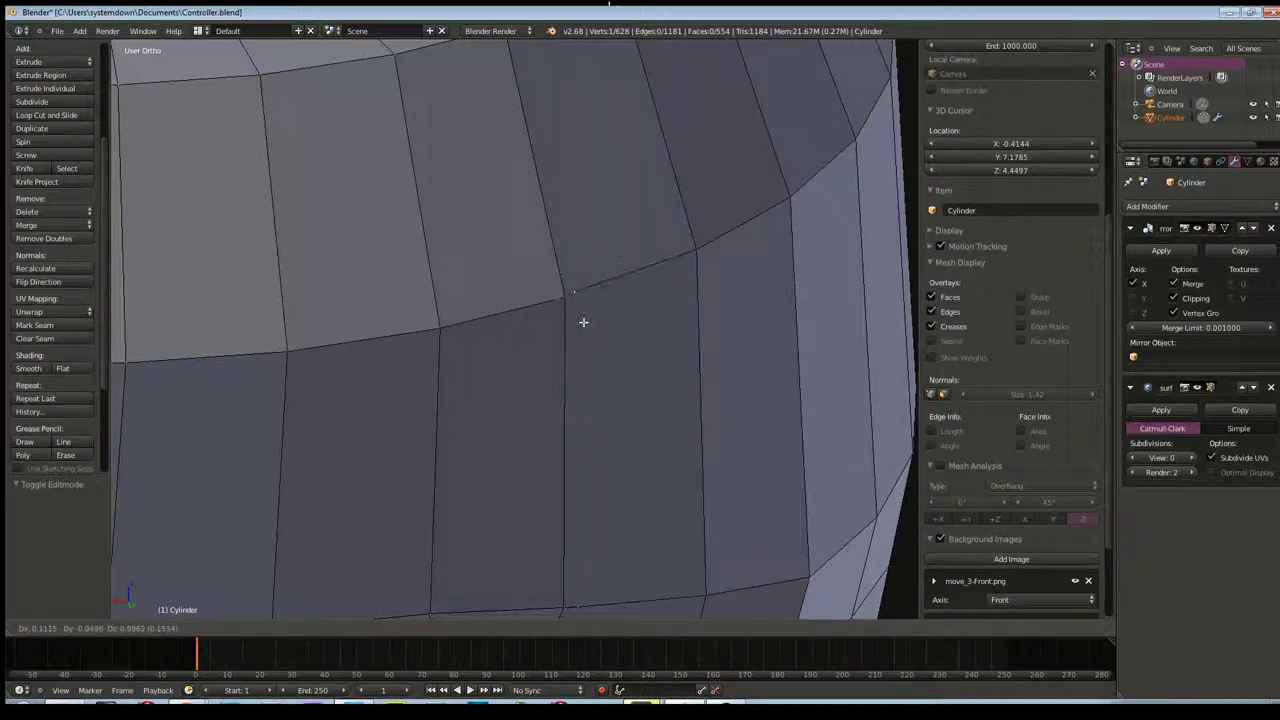
pyautogui.press('Escape')
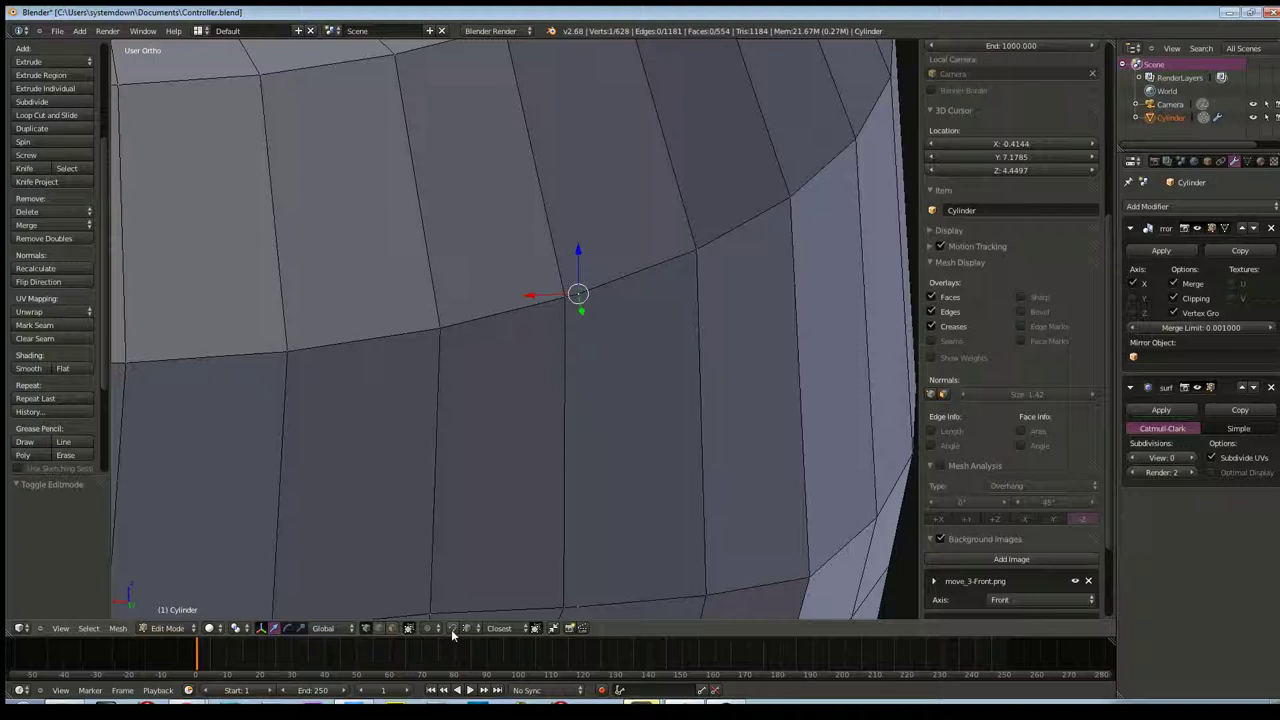
pyautogui.press('g')
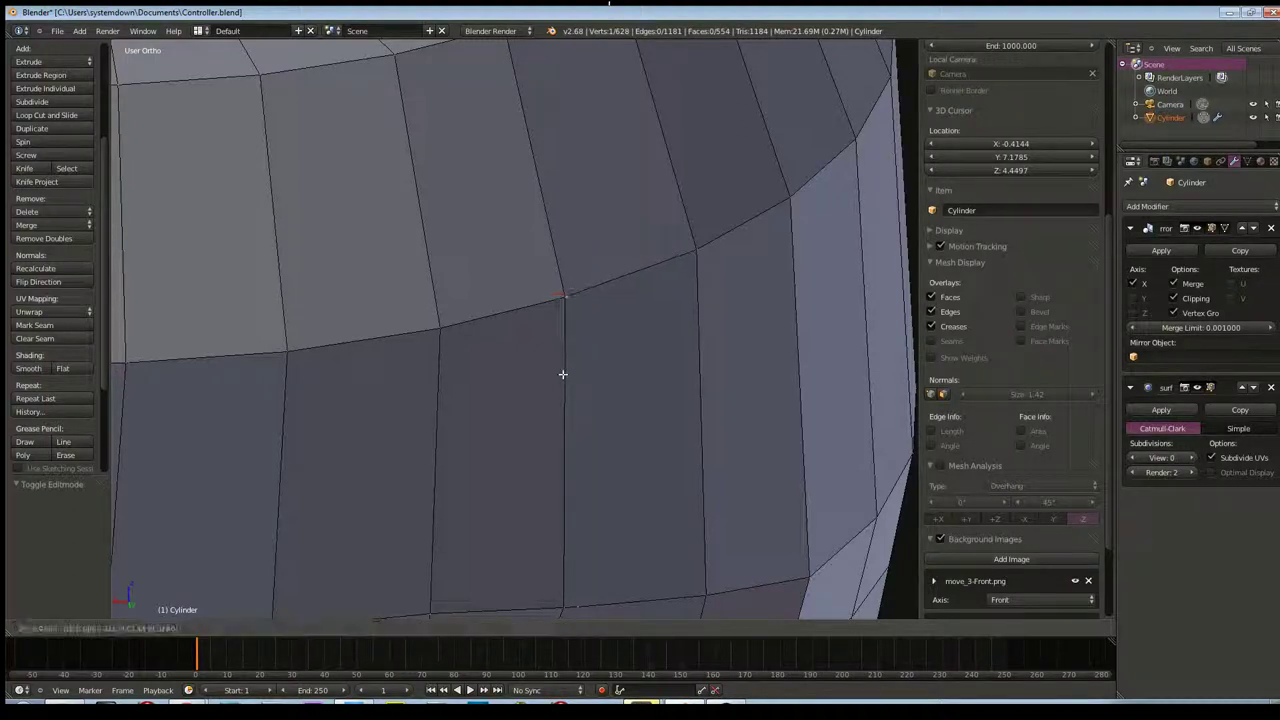
pyautogui.click(578, 292)
pyautogui.moveTo(578, 294); pyautogui.dragTo(564, 299)
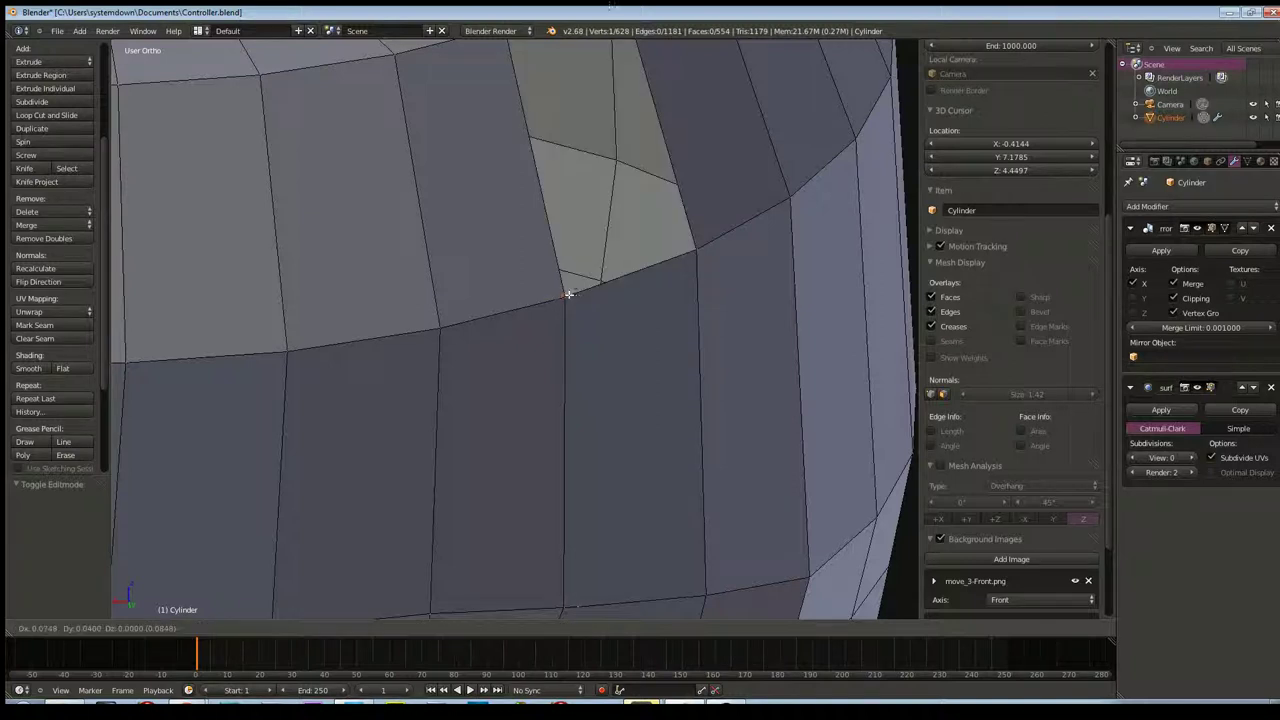
# Nudge the neighbouring rim vertex below slightly along the edge
pyautogui.keyDown('shift'); pyautogui.moveTo(591, 507); pyautogui.dragTo(548, 416, button='middle'); pyautogui.keyUp('shift')
pyautogui.rightClick(543, 409)
pyautogui.moveTo(541, 409); pyautogui.dragTo(530, 404)
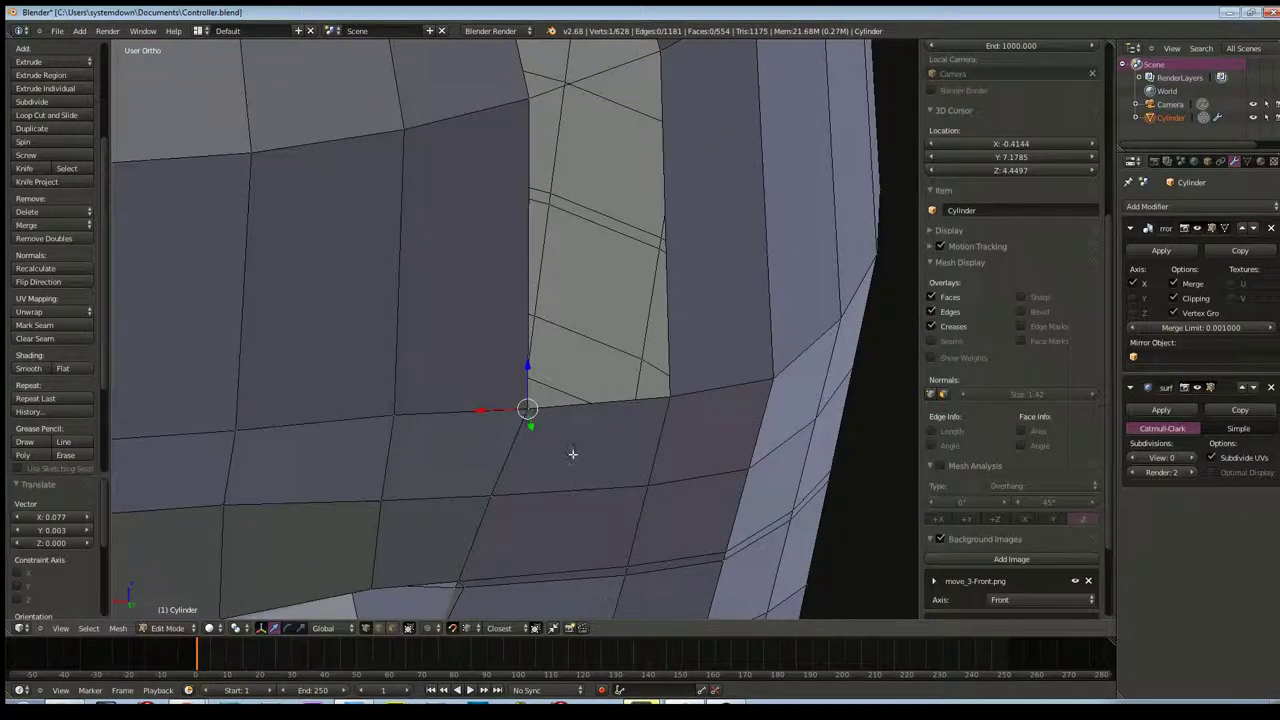
pyautogui.keyDown('shift'); pyautogui.moveTo(569, 446); pyautogui.dragTo(551, 343, button='middle'); pyautogui.keyUp('shift')
pyautogui.scroll(-1, 493, 374)
pyautogui.scroll(-2, 491, 403)
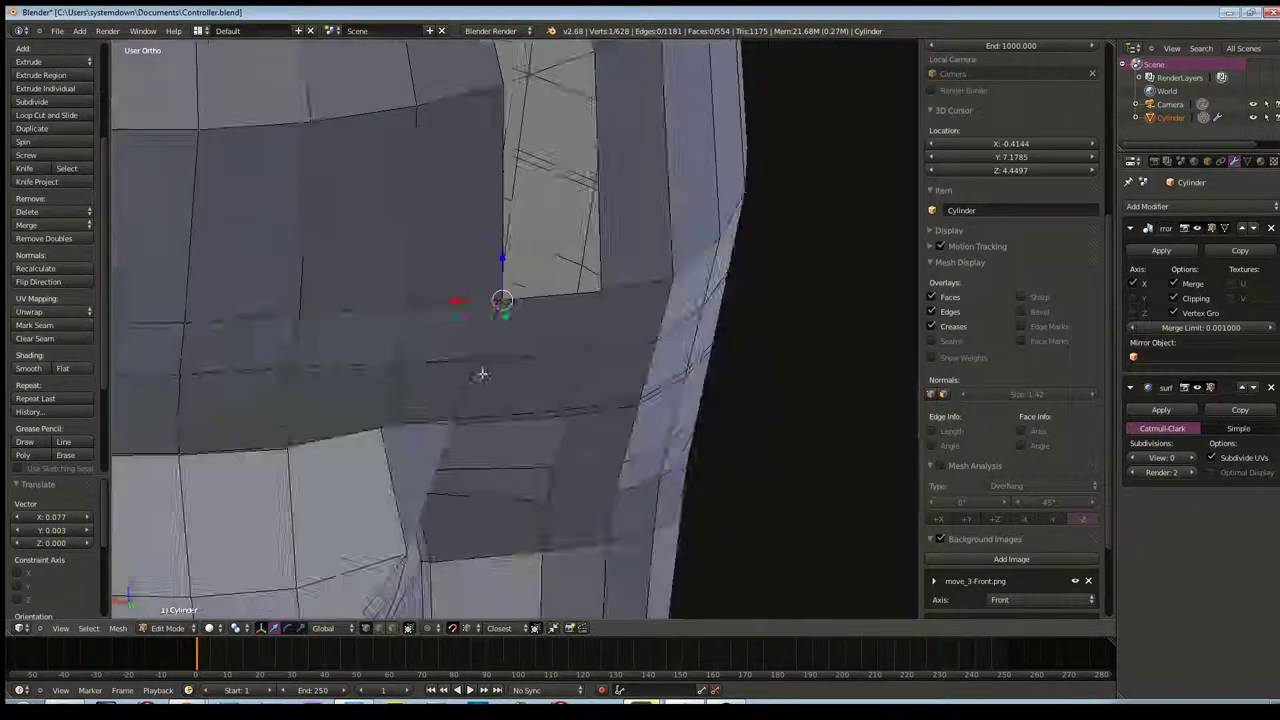
pyautogui.scroll(-2, 480, 371)
pyautogui.scroll(1, 465, 245)
pyautogui.scroll(1, 468, 295)
# Nudge the upper rim vertex and the lower rim-wall vertices into place along the rim
pyautogui.click(457, 297)
pyautogui.moveTo(472, 313); pyautogui.dragTo(450, 312)
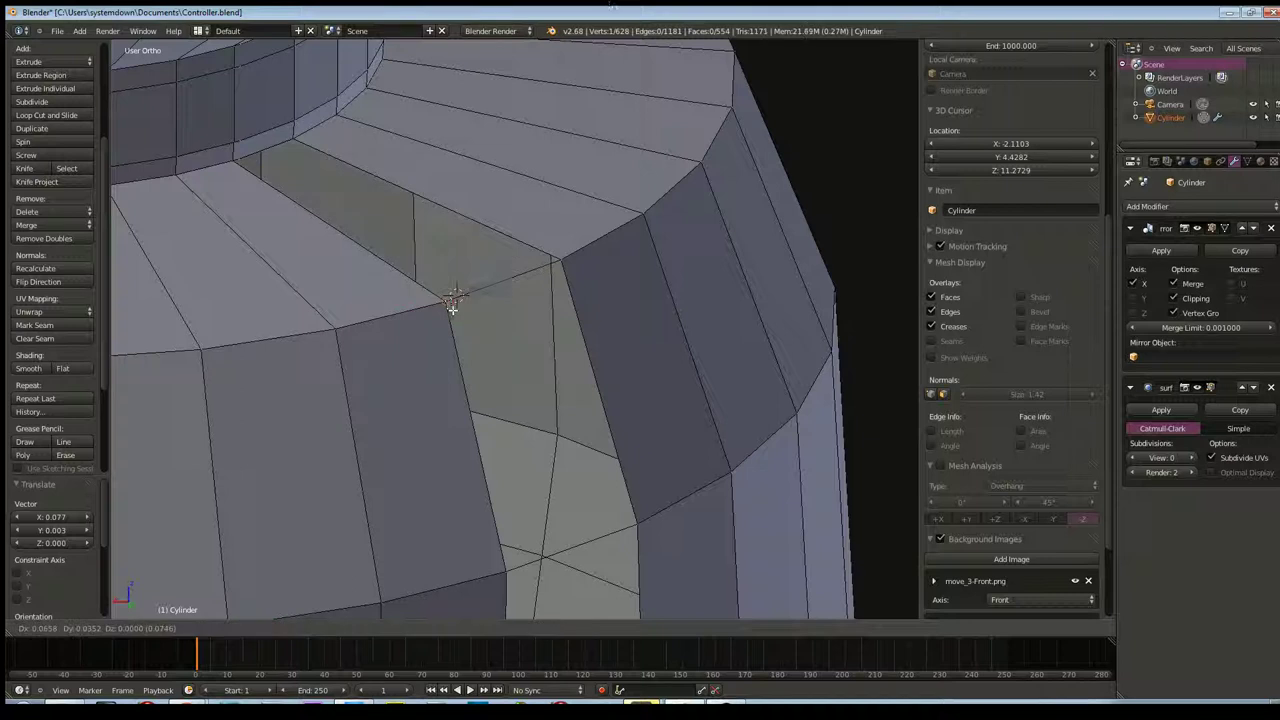
pyautogui.moveTo(231, 154); pyautogui.dragTo(349, 246, button='middle')
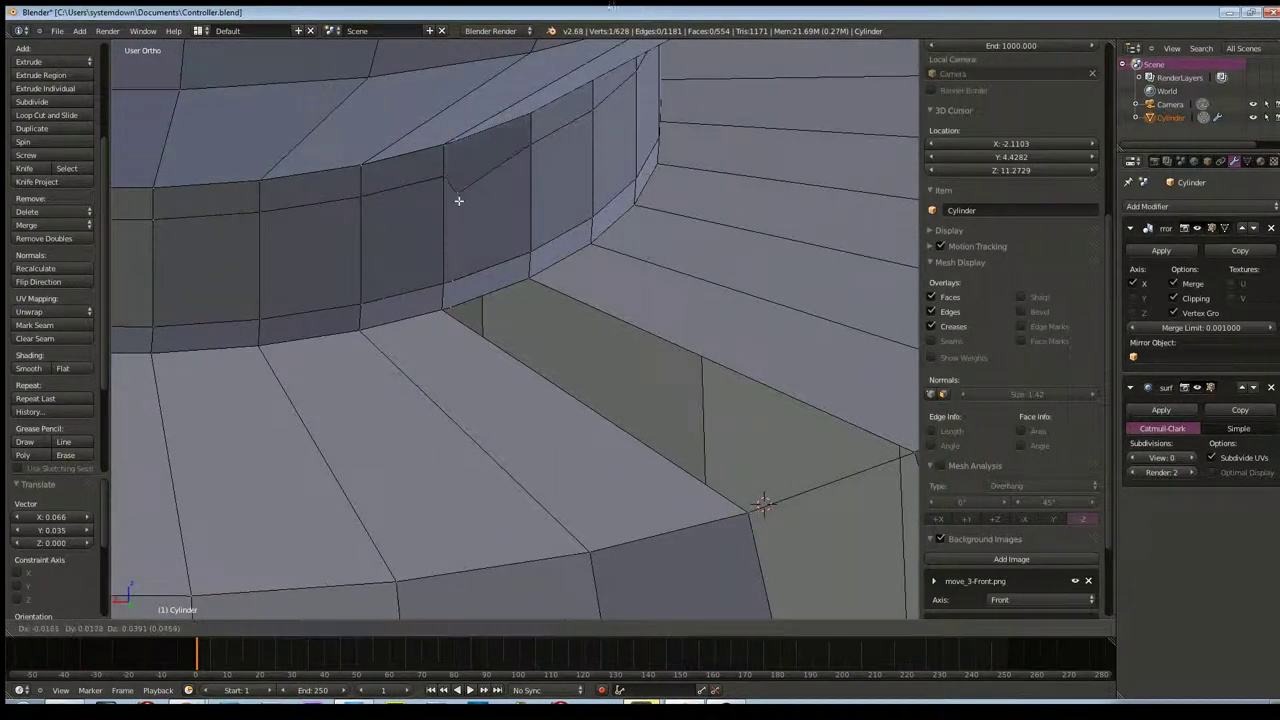
pyautogui.moveTo(451, 175); pyautogui.dragTo(443, 183, button='right')
pyautogui.rightClick(449, 281)
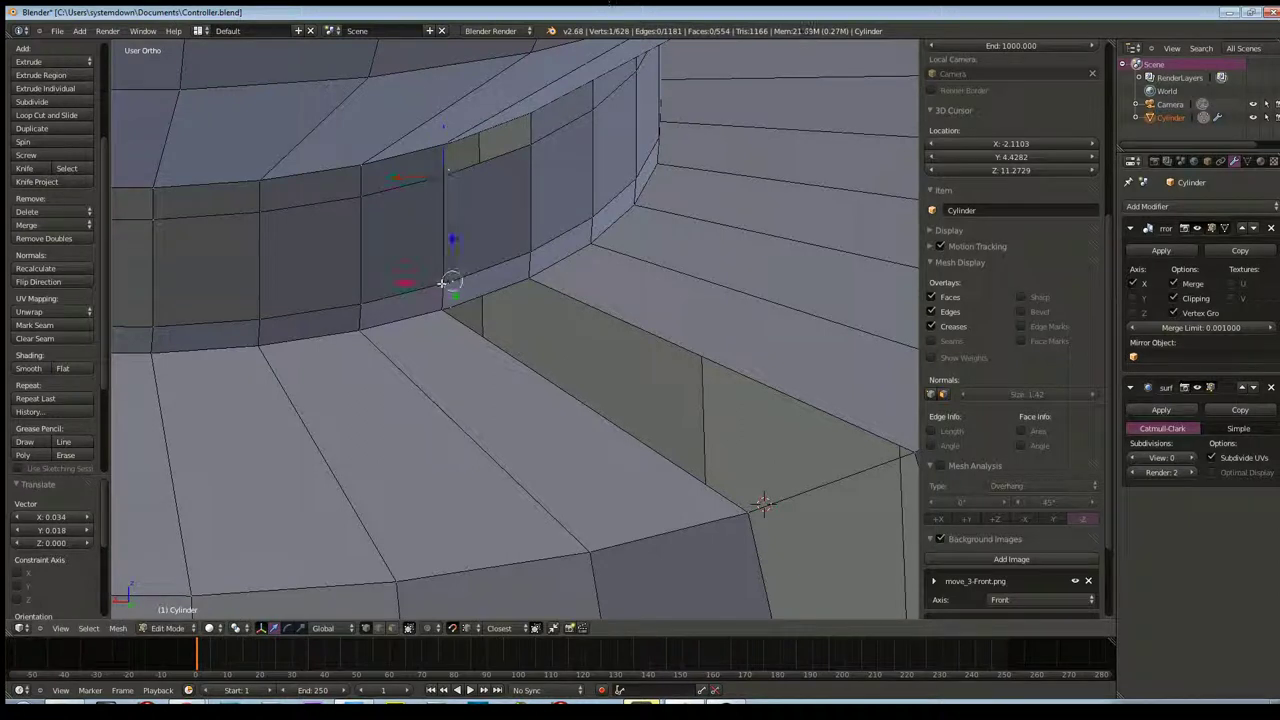
pyautogui.moveTo(448, 282); pyautogui.dragTo(446, 290)
pyautogui.rightClick(450, 305)
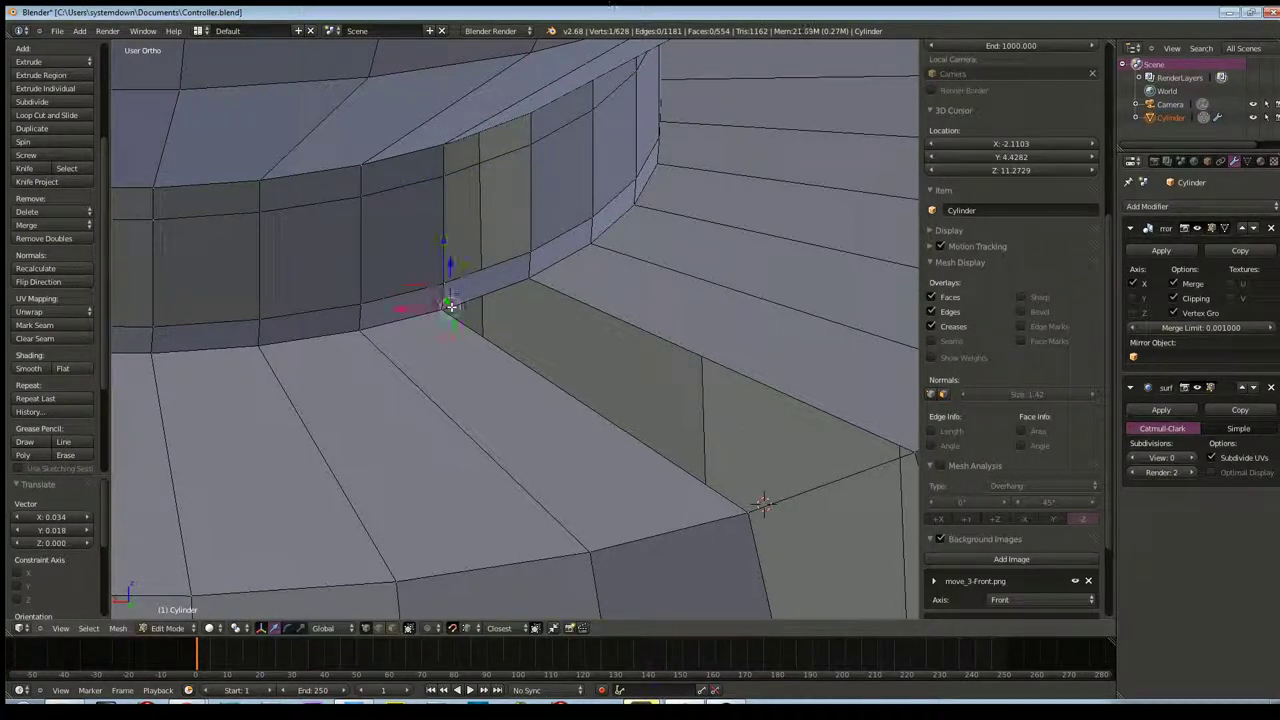
pyautogui.moveTo(450, 305); pyautogui.dragTo(355, 242, button='middle')
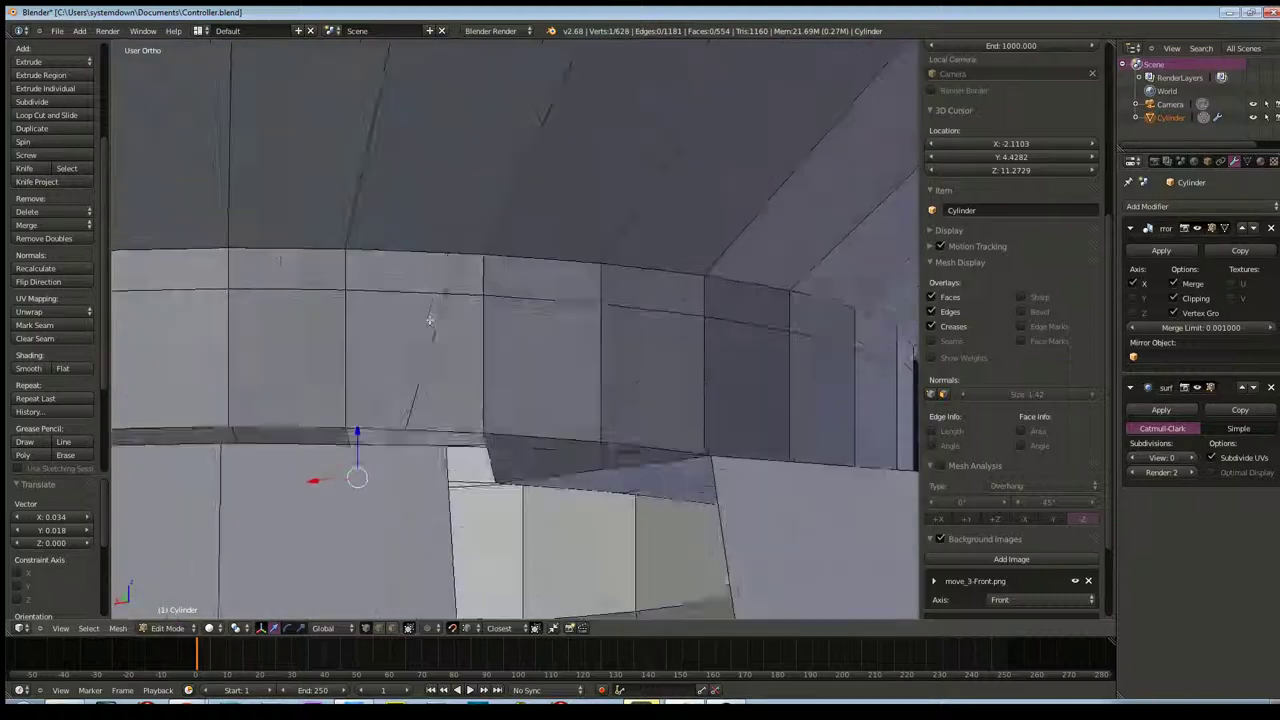
pyautogui.rightClick(357, 253)
pyautogui.moveTo(357, 253); pyautogui.dragTo(392, 288, button='middle')
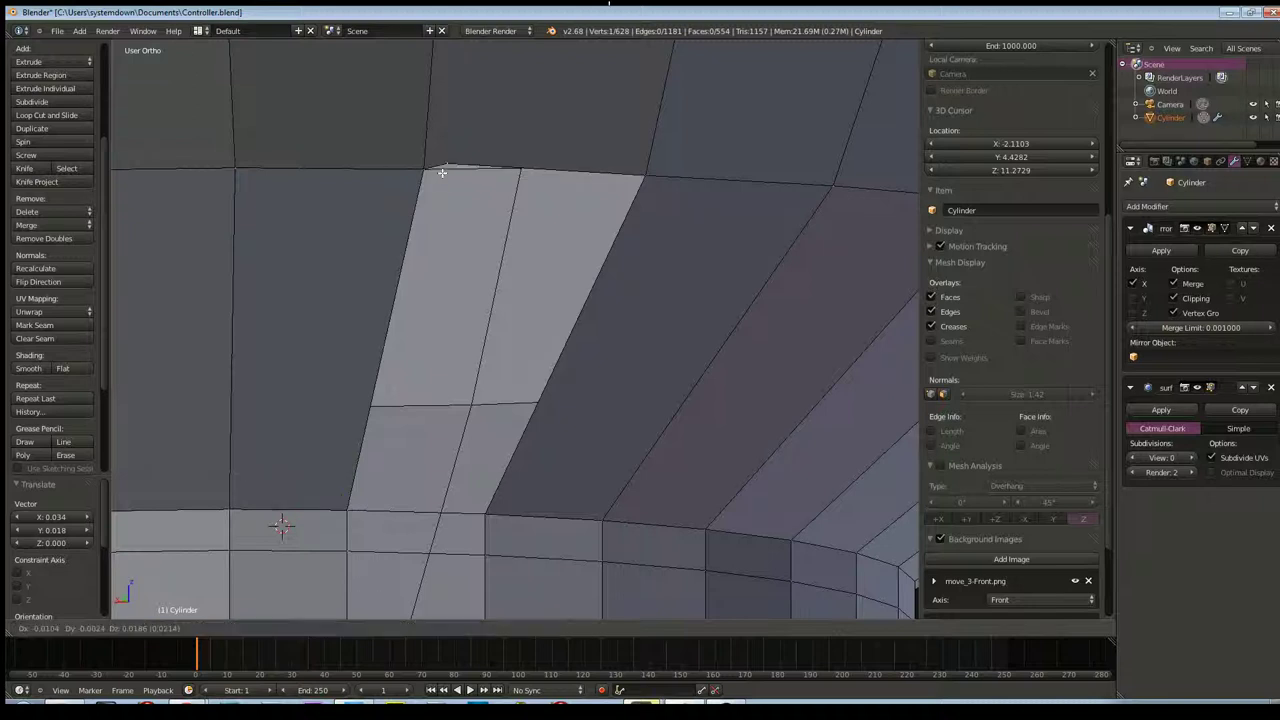
# Move the wall corner vertex and the face-corner vertex onto the vertical edge
pyautogui.rightClick(443, 169)
pyautogui.press('g')
pyautogui.click(424, 171)
pyautogui.moveTo(424, 171); pyautogui.dragTo(434, 172, button='middle')
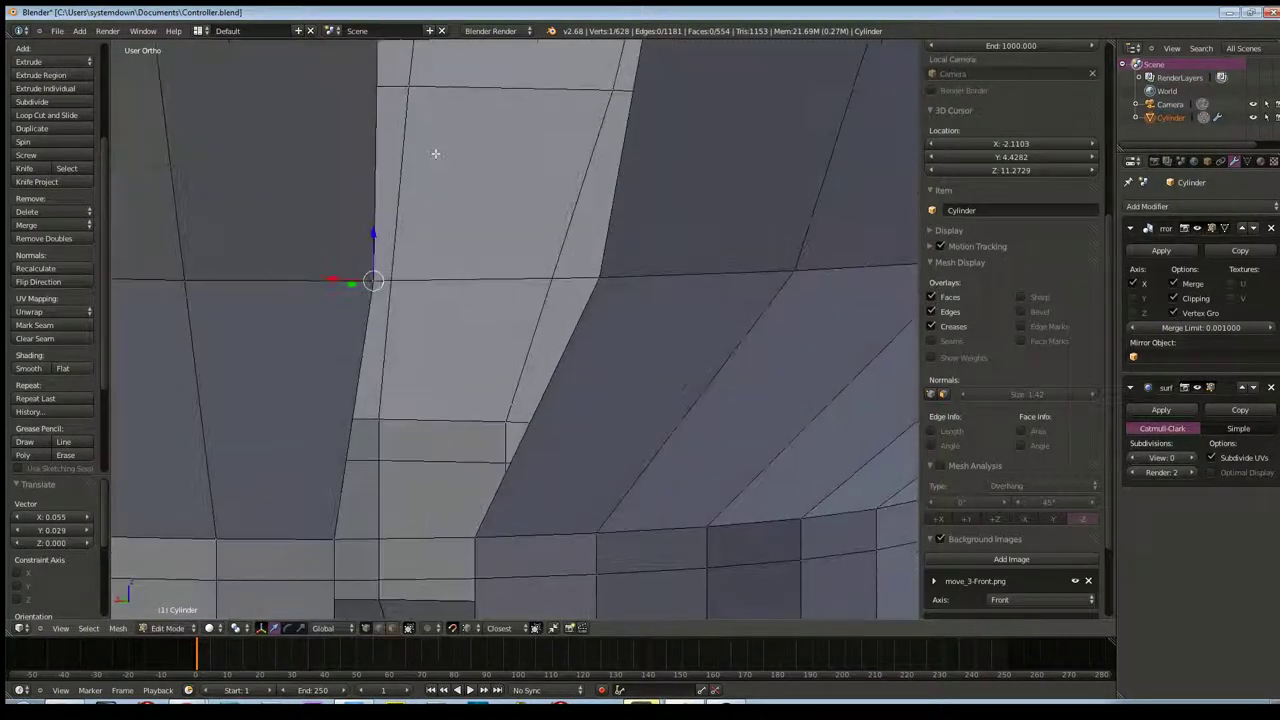
pyautogui.rightClick(396, 188)
pyautogui.press('g')
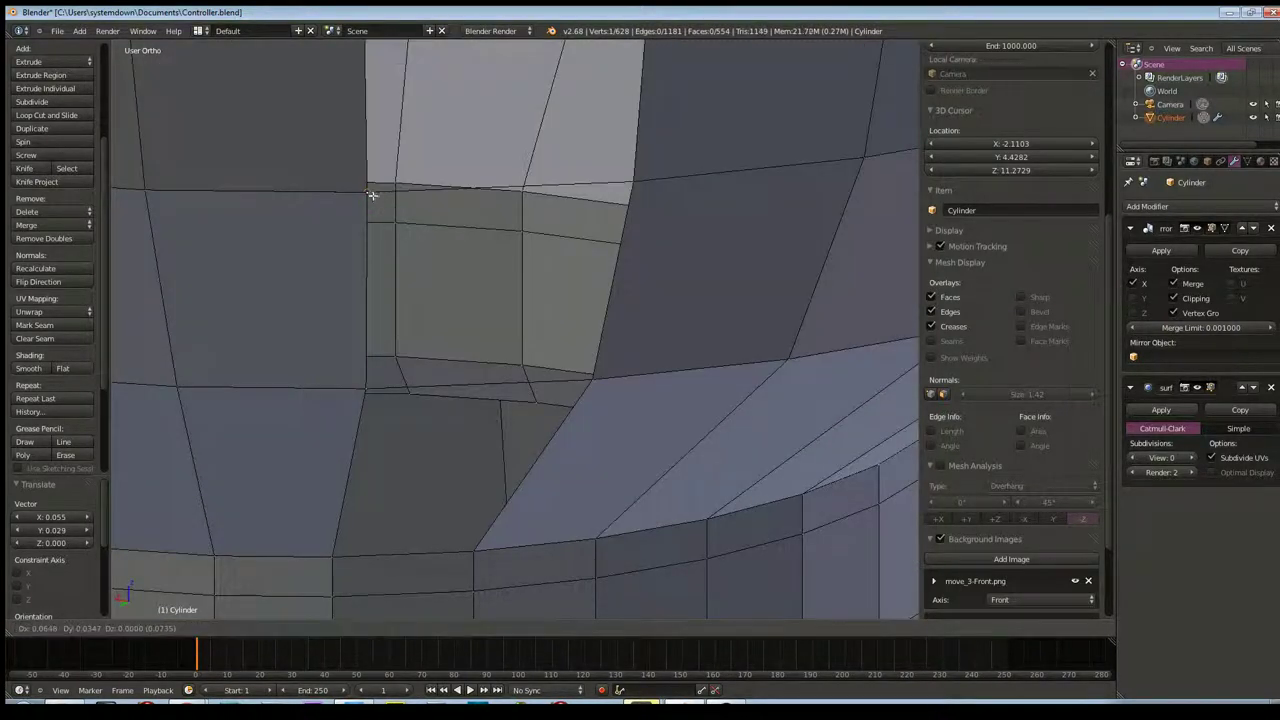
pyautogui.click(366, 191)
pyautogui.moveTo(378, 147); pyautogui.dragTo(403, 201, button='middle')
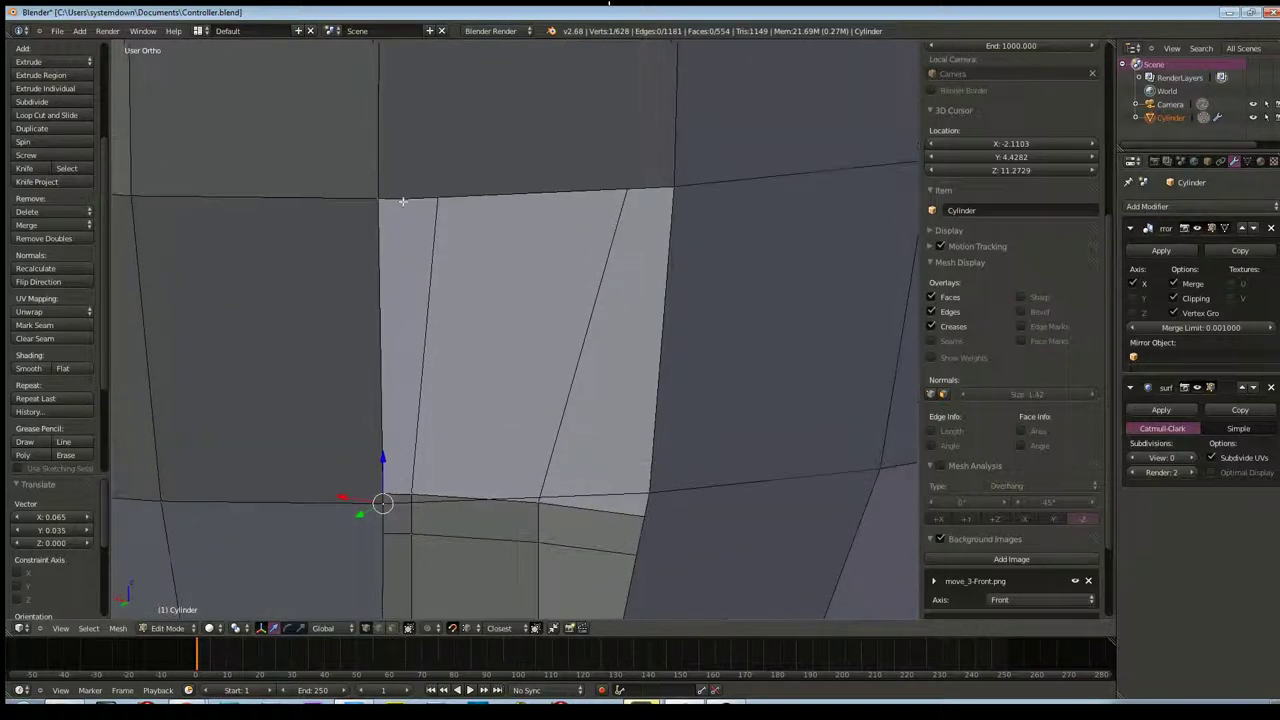
pyautogui.press('g')
pyautogui.click(372, 195)
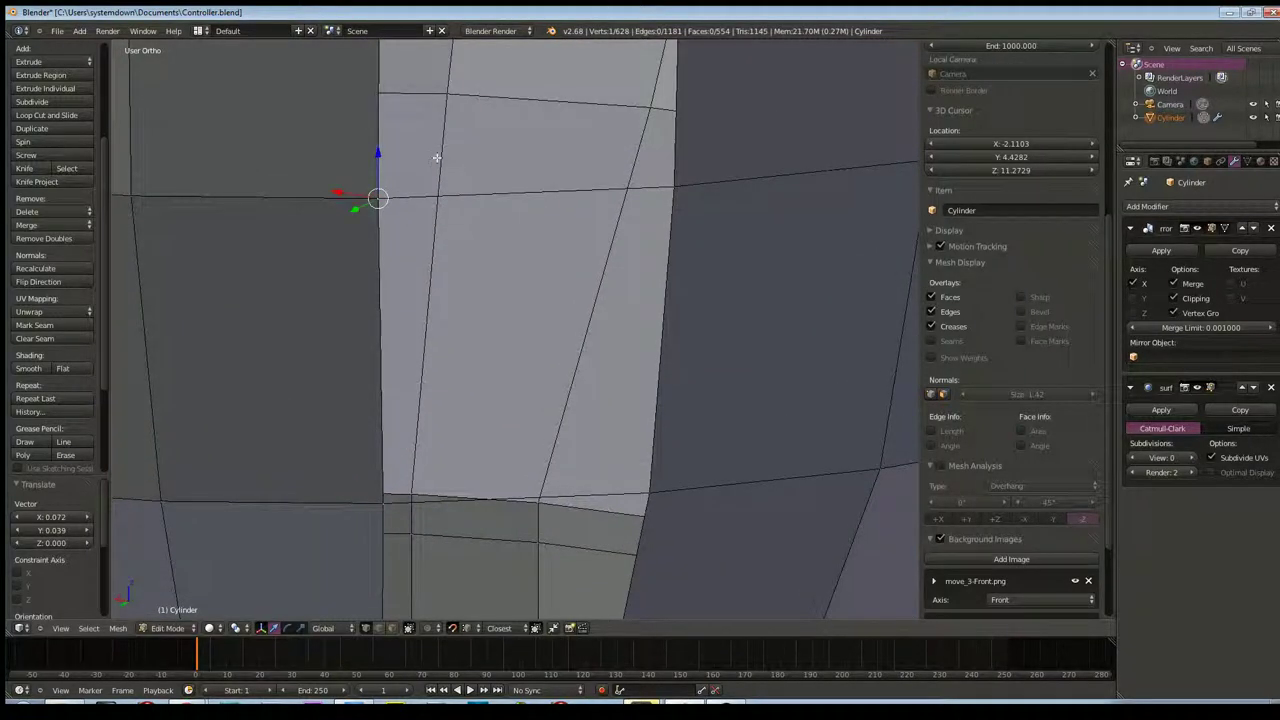
# Nudge the top vertex in several small moves until it sits near its edge
pyautogui.moveTo(434, 157); pyautogui.dragTo(393, 288, button='middle')
pyautogui.rightClick(409, 230)
pyautogui.press('g')
pyautogui.click(385, 226)
pyautogui.moveTo(385, 226); pyautogui.dragTo(425, 516, button='middle')
pyautogui.rightClick(415, 209)
pyautogui.press('g')
pyautogui.click(405, 209)
pyautogui.moveTo(405, 209)
pyautogui.mouseDown(button='middle')
pyautogui.moveTo(443, 259)
pyautogui.moveTo(426, 293)
pyautogui.mouseUp(button='middle')
pyautogui.rightClick(430, 252)
pyautogui.press('g')
pyautogui.click(415, 250)
pyautogui.rightClick(422, 284)
pyautogui.press('g')
pyautogui.click(420, 286)
# Shift the selected top cap faces slightly toward the centre ring, viewing the cylinder top from above
pyautogui.moveTo(420, 286); pyautogui.dragTo(441, 560, button='middle')
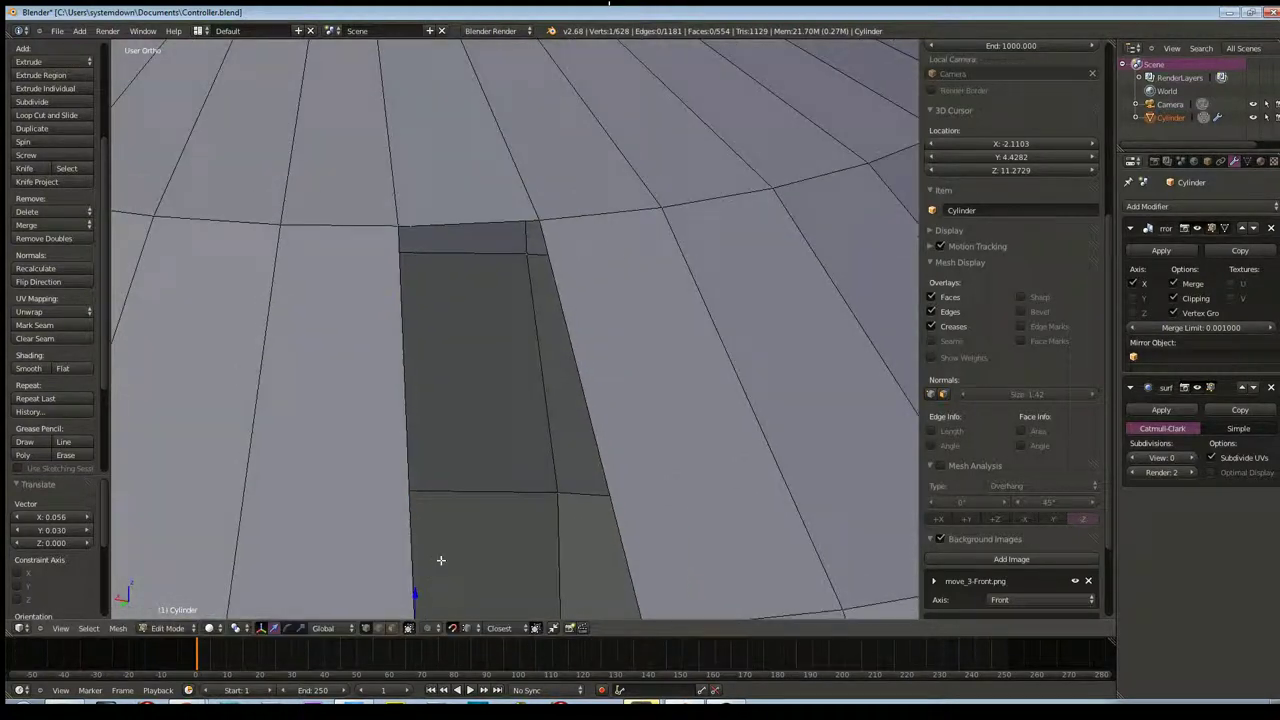
pyautogui.moveTo(410, 226); pyautogui.dragTo(400, 223)
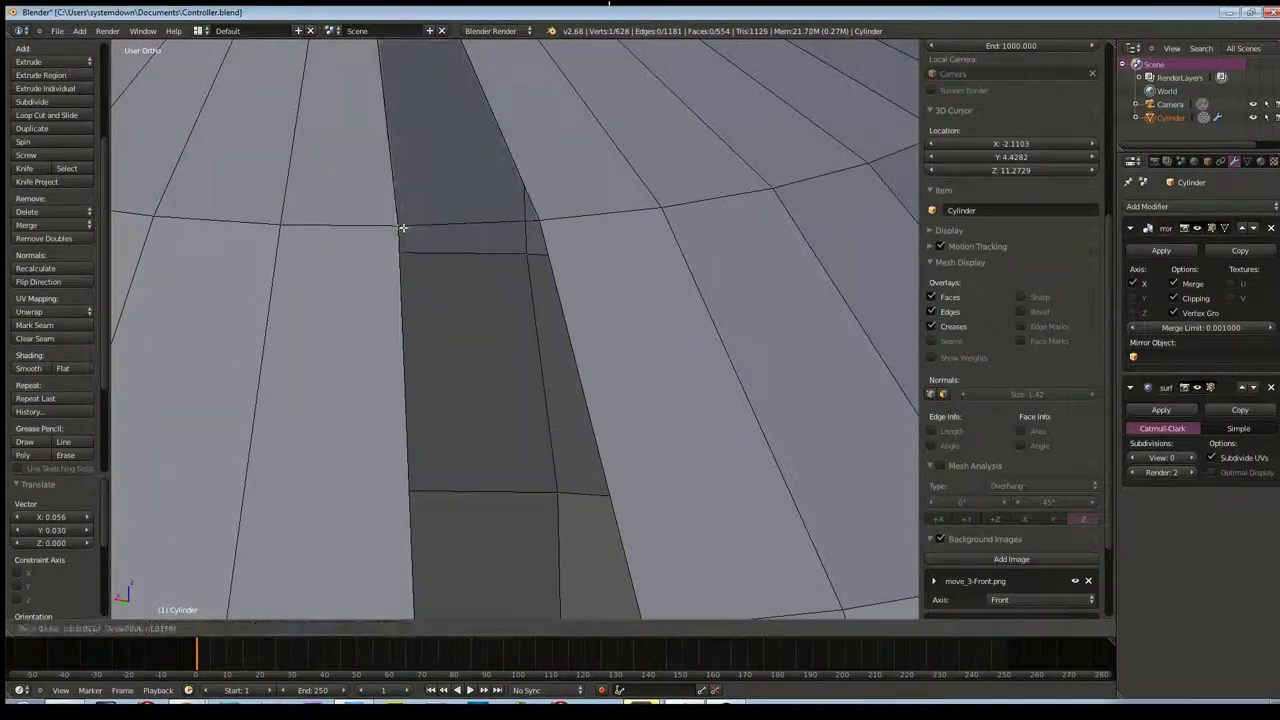
pyautogui.moveTo(400, 223); pyautogui.dragTo(462, 585, button='middle')
pyautogui.moveTo(428, 409); pyautogui.dragTo(443, 343, button='middle')
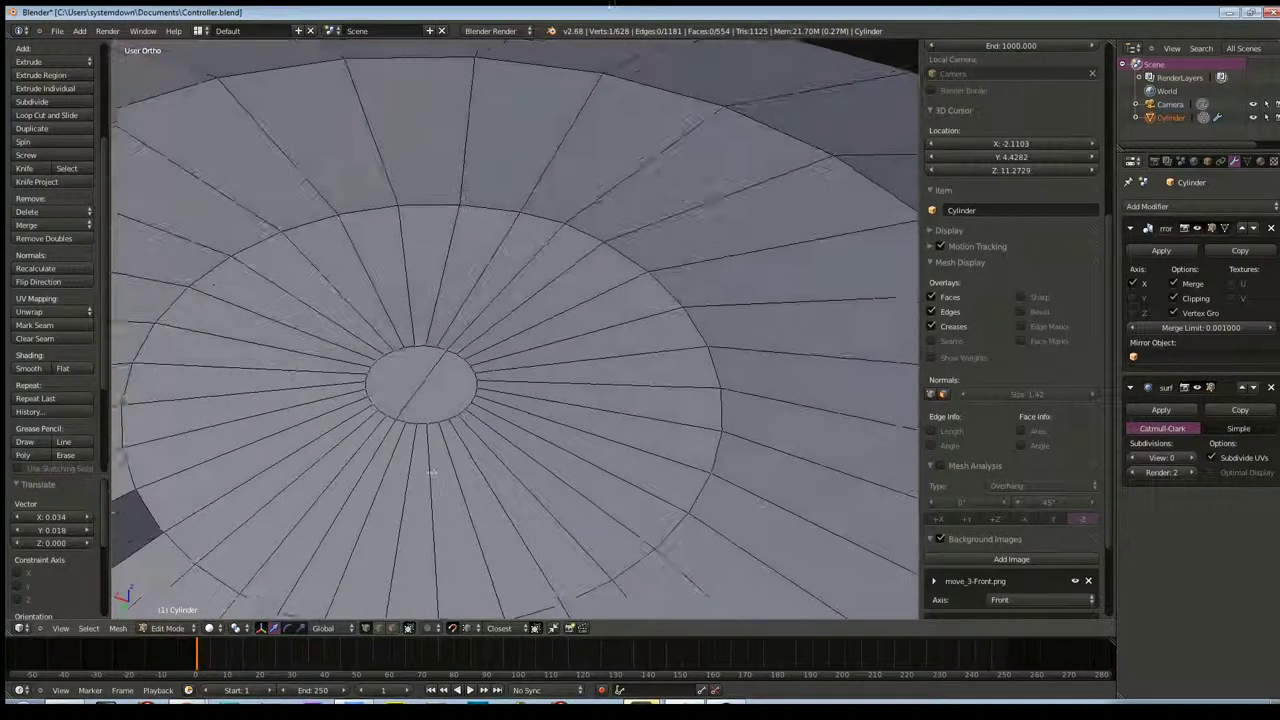
pyautogui.scroll(2, 431, 507)
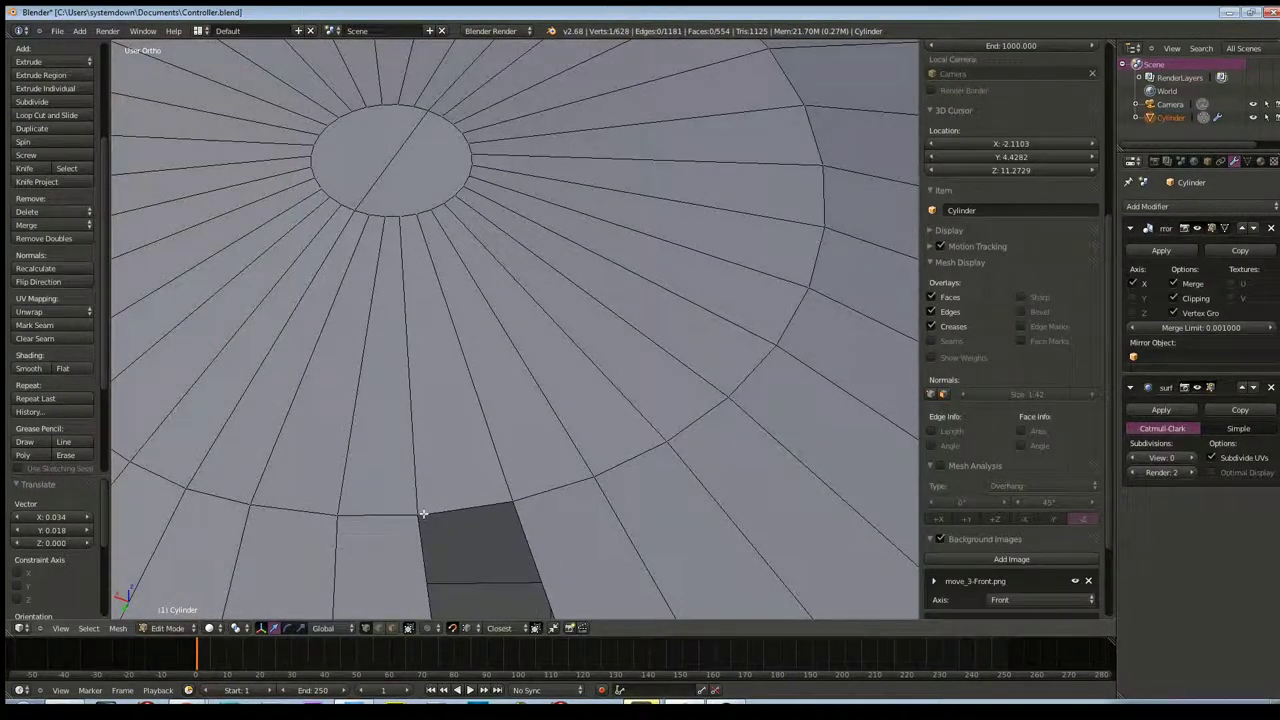
pyautogui.moveTo(423, 510); pyautogui.dragTo(424, 508)
pyautogui.moveTo(423, 508); pyautogui.dragTo(420, 400, button='middle')
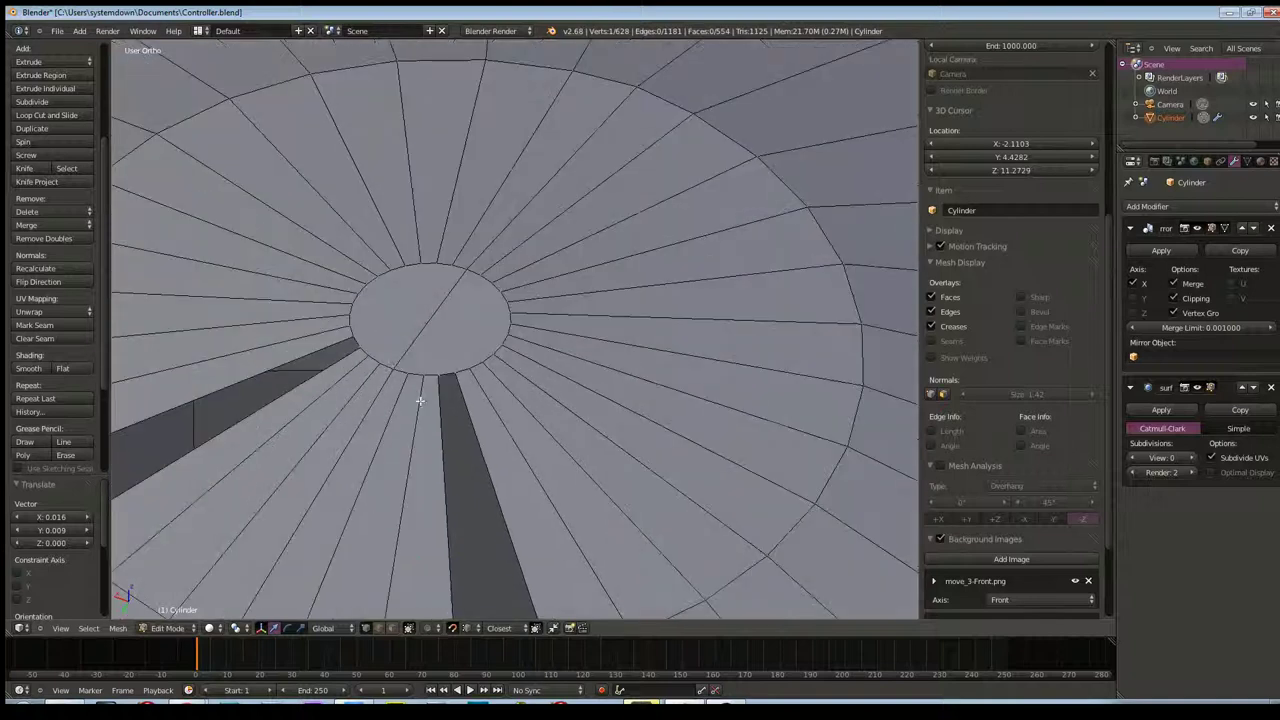
pyautogui.scroll(4, 432, 405)
pyautogui.scroll(2, 337, 486)
pyautogui.keyDown('shift'); pyautogui.moveTo(337, 486); pyautogui.dragTo(586, 351, button='middle'); pyautogui.keyUp('shift')
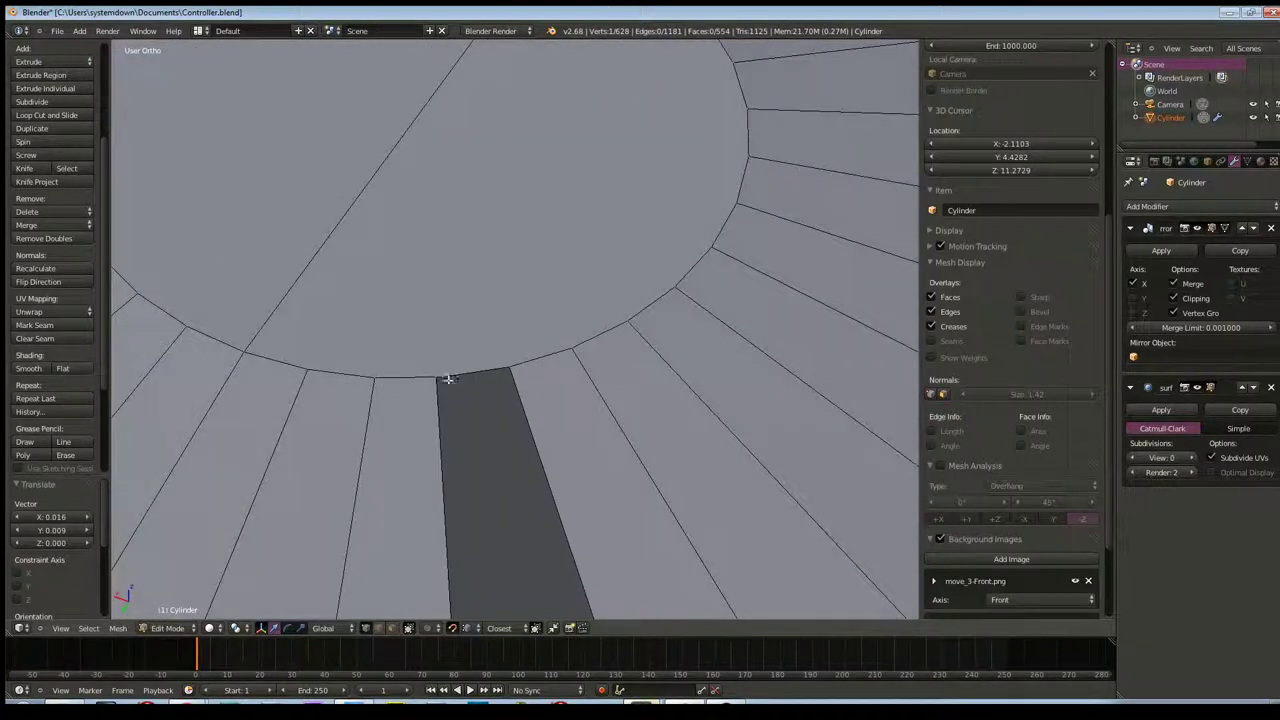
pyautogui.scroll(-2, 539, 472)
pyautogui.scroll(-3, 539, 472)
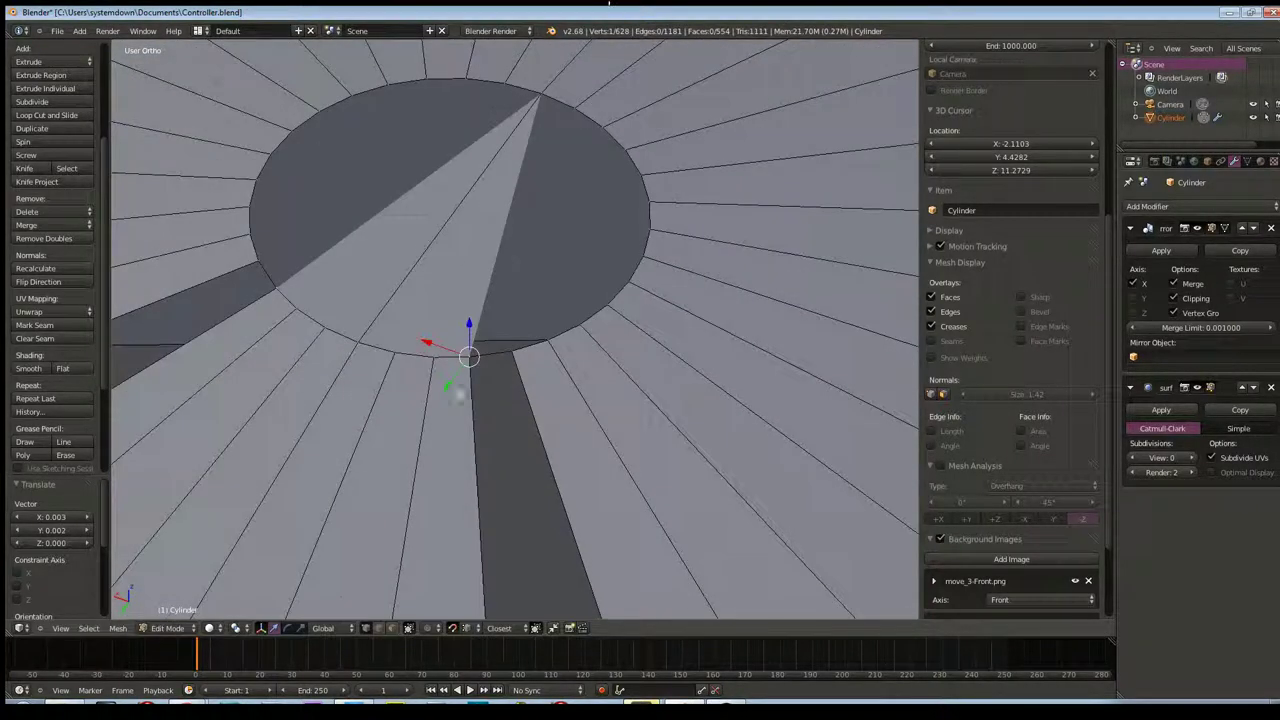
pyautogui.scroll(-2, 539, 472)
pyautogui.scroll(-2, 539, 472)
pyautogui.scroll(-3, 539, 472)
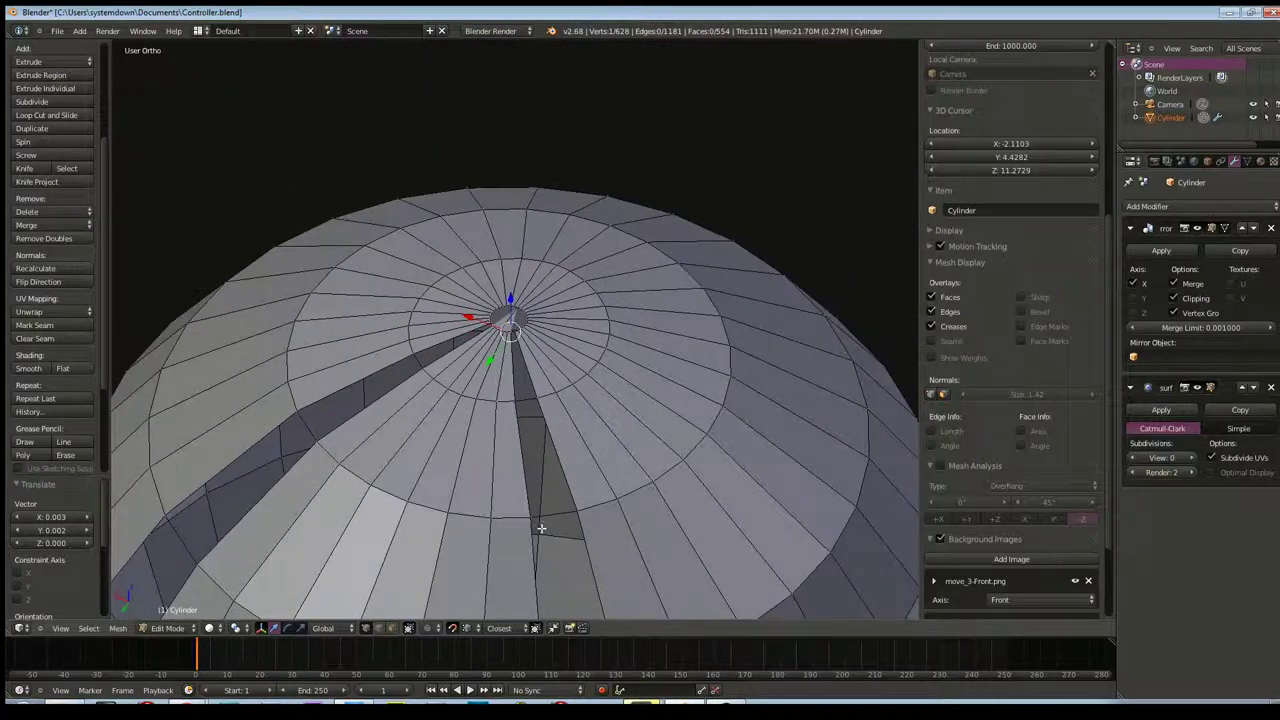
# Select the whole mesh and run Remove Doubles, merging 17 duplicate vertices
pyautogui.press('a')
pyautogui.click(58, 241)
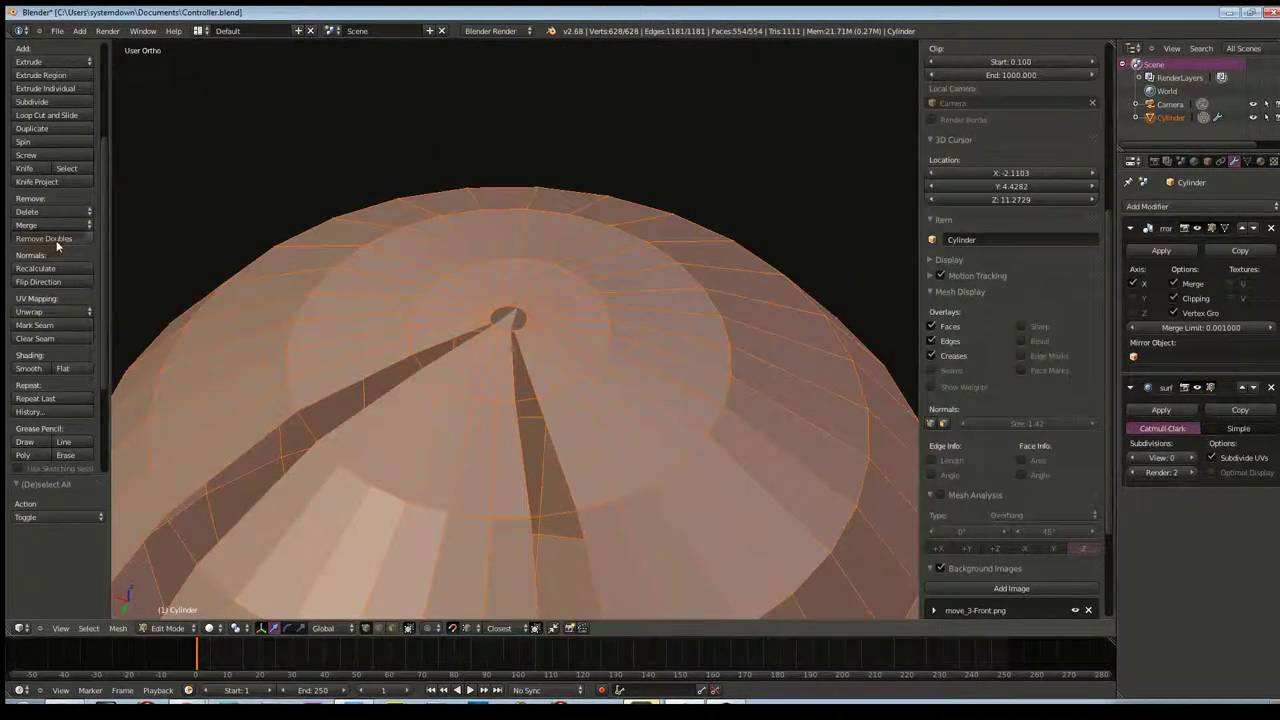
pyautogui.scroll(1, 416, 446)
pyautogui.scroll(2, 415, 337)
pyautogui.scroll(-3, 415, 335)
pyautogui.moveTo(414, 371)
pyautogui.mouseDown(button='middle')
pyautogui.moveTo(397, 280)
pyautogui.moveTo(390, 355)
pyautogui.moveTo(358, 218)
pyautogui.mouseUp(button='middle')
pyautogui.moveTo(394, 326); pyautogui.dragTo(399, 347, button='middle')
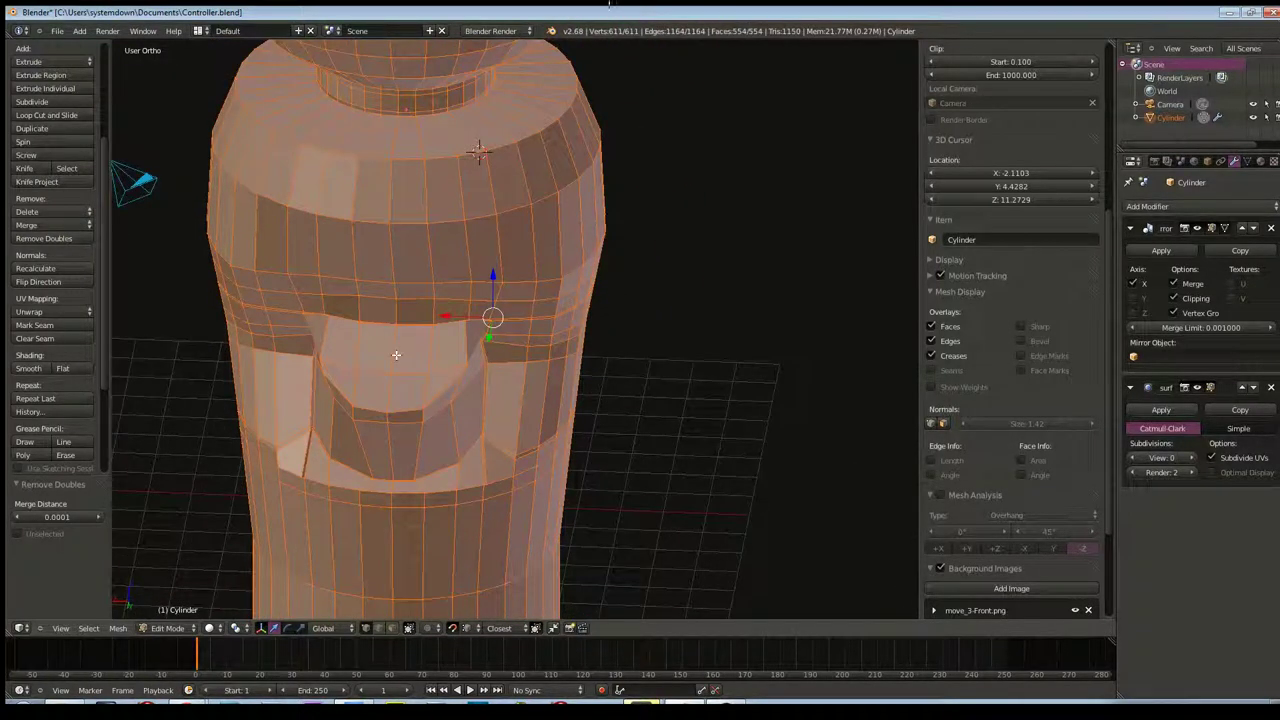
# Deselect all, switch to Object Mode, and raise the Subsurf view level to 3
pyautogui.press('a')
pyautogui.scroll(-2, 1010, 420)
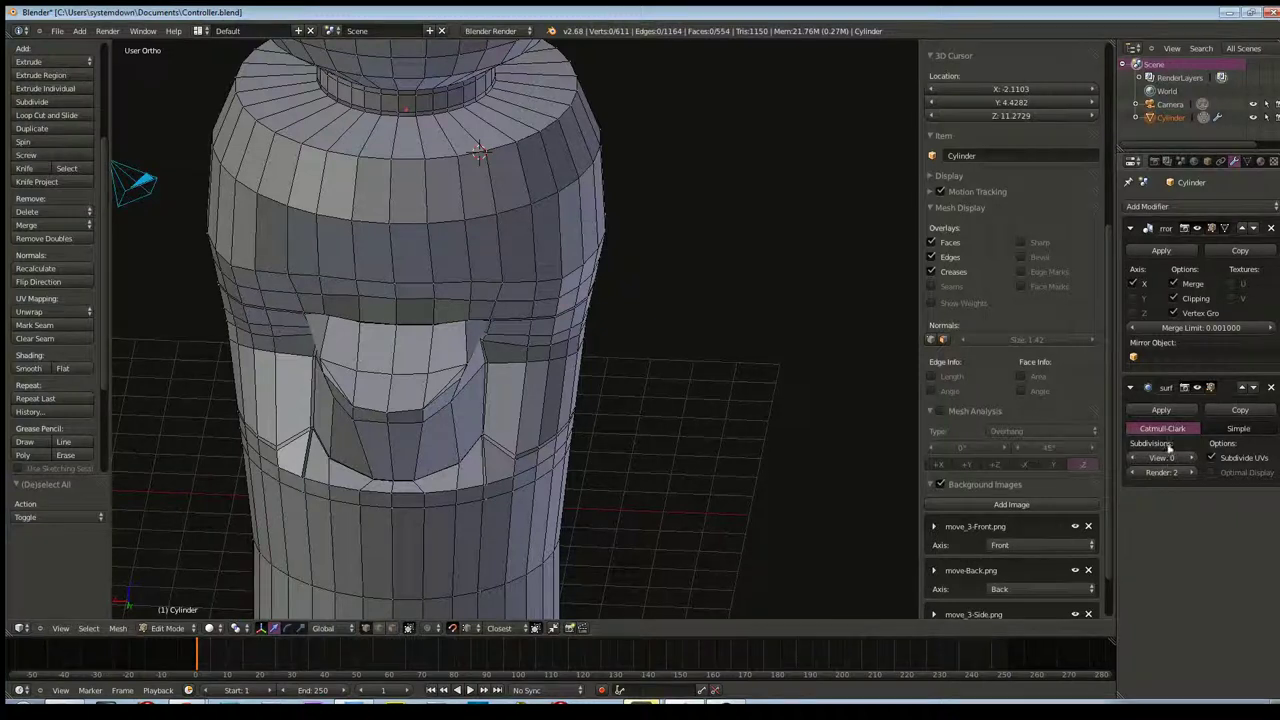
pyautogui.press('Tab')
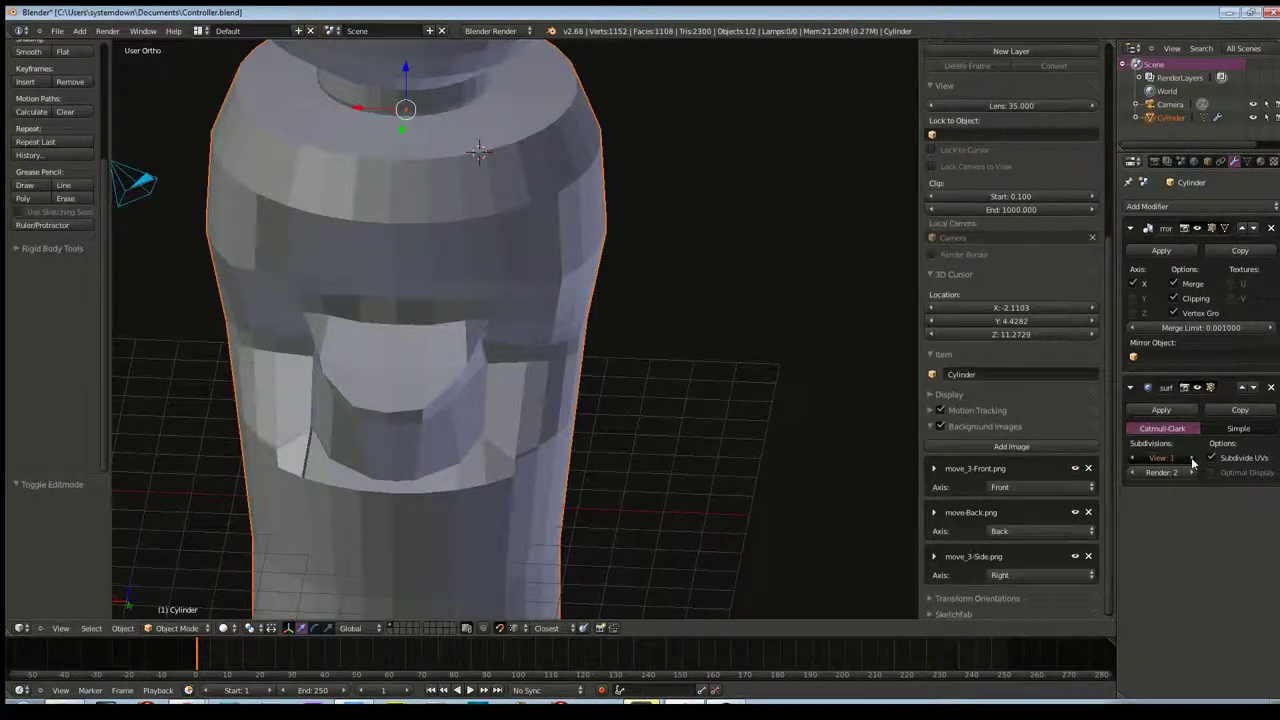
pyautogui.click(1191, 458)
pyautogui.click(1191, 458)
pyautogui.click(1191, 458)
pyautogui.moveTo(731, 460)
pyautogui.mouseDown(button='middle')
pyautogui.moveTo(527, 372)
pyautogui.moveTo(591, 360)
pyautogui.mouseUp(button='middle')
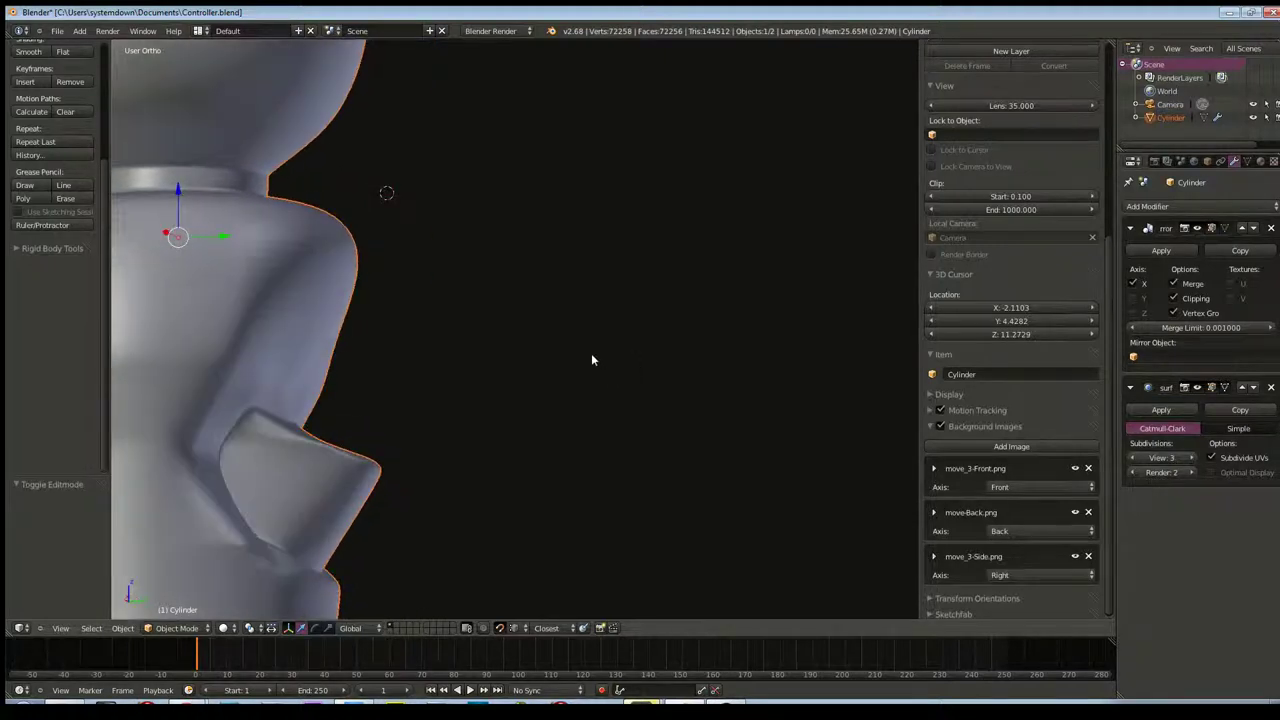
pyautogui.moveTo(591, 360)
pyautogui.mouseDown(button='middle')
pyautogui.moveTo(452, 370)
pyautogui.moveTo(706, 558)
pyautogui.moveTo(657, 353)
pyautogui.moveTo(808, 366)
pyautogui.moveTo(786, 417)
pyautogui.moveTo(760, 423)
pyautogui.mouseUp(button='middle')
# Enter Edit Mode and drop the Subdivision Surface view level to 0 to reveal the faceted cage
pyautogui.press('Tab')
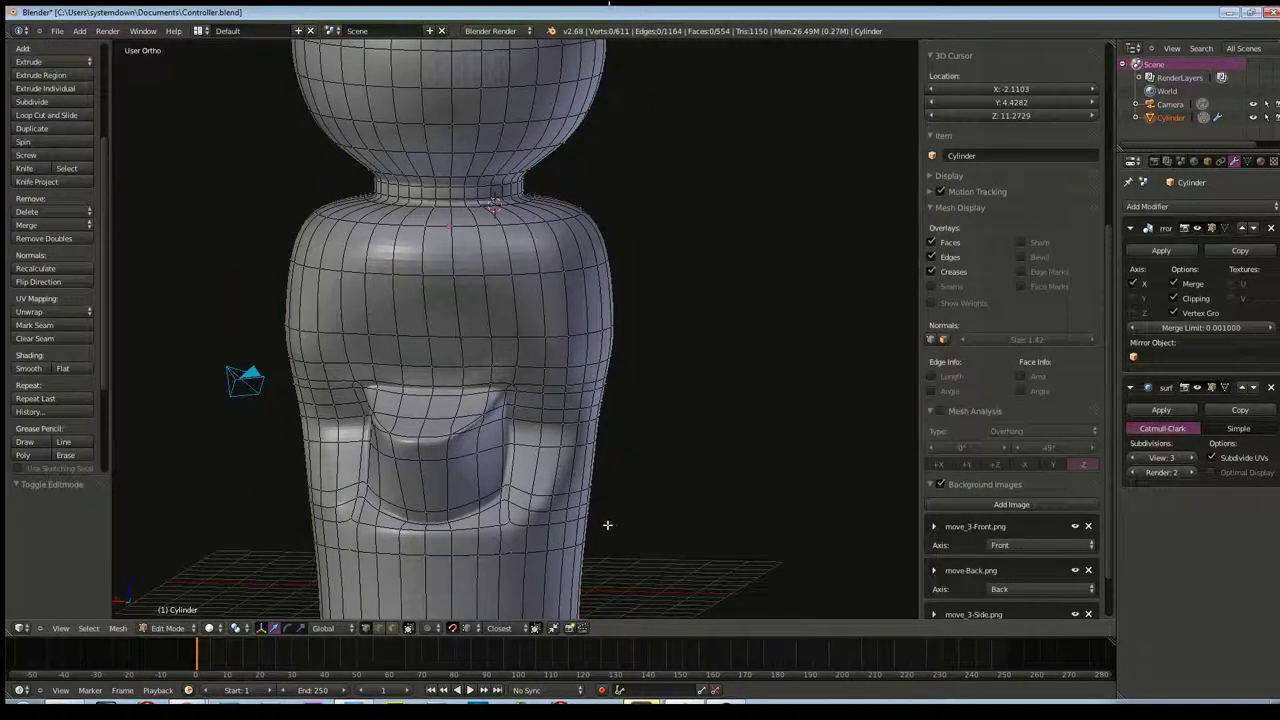
pyautogui.scroll(2, 607, 530)
pyautogui.scroll(3, 512, 497)
pyautogui.scroll(-2, 634, 383)
pyautogui.moveTo(634, 383)
pyautogui.mouseDown(button='middle')
pyautogui.moveTo(603, 443)
pyautogui.moveTo(729, 434)
pyautogui.moveTo(694, 423)
pyautogui.moveTo(720, 425)
pyautogui.moveTo(620, 432)
pyautogui.mouseUp(button='middle')
pyautogui.click(1133, 459)
pyautogui.click(1133, 459)
pyautogui.click(1133, 459)
pyautogui.scroll(2, 731, 463)
pyautogui.scroll(2, 622, 473)
pyautogui.moveTo(622, 473)
pyautogui.mouseDown(button='middle')
pyautogui.moveTo(783, 471)
pyautogui.moveTo(735, 488)
pyautogui.mouseUp(button='middle')
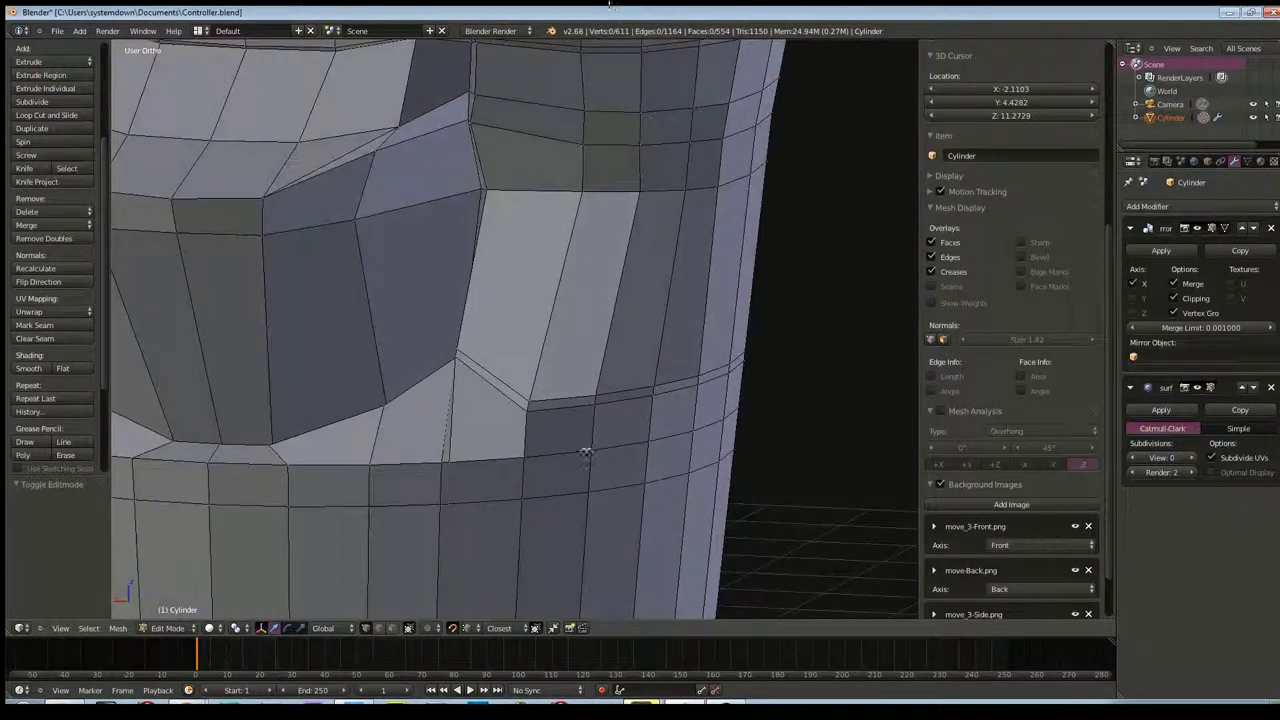
pyautogui.scroll(2, 585, 453)
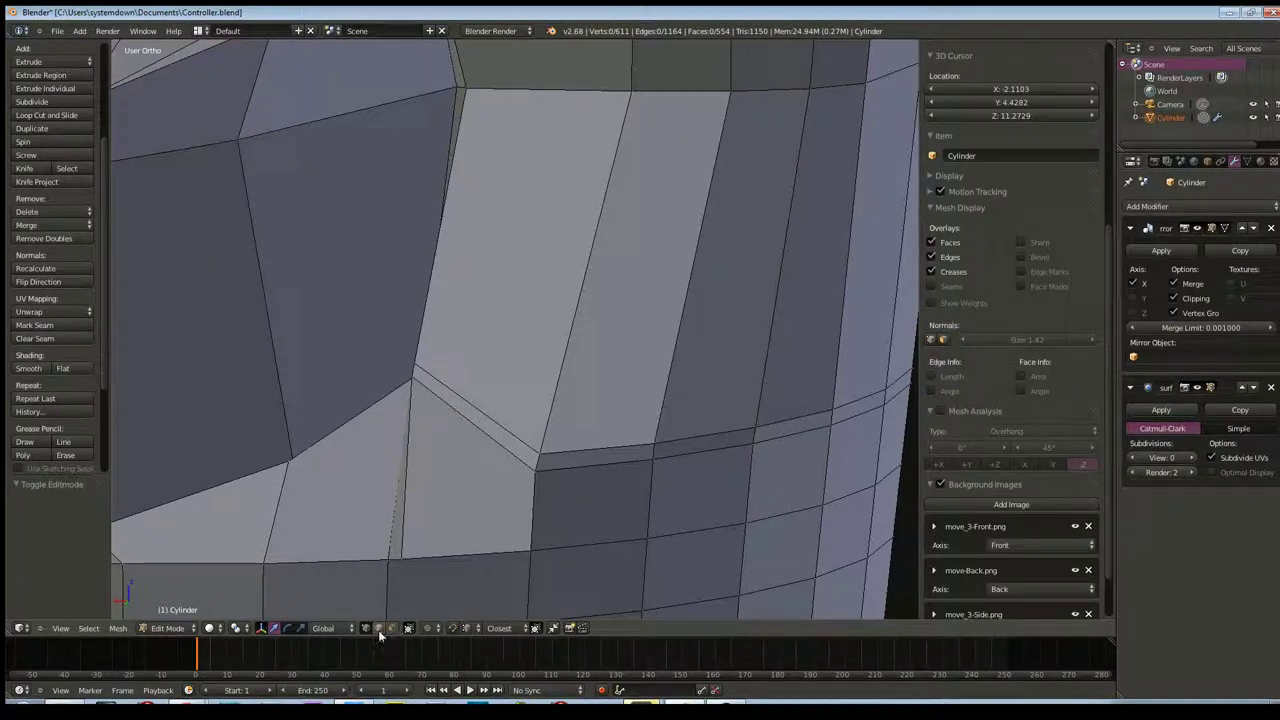
# Select the whole edge loop running beside the recess
pyautogui.rightClick(523, 436)
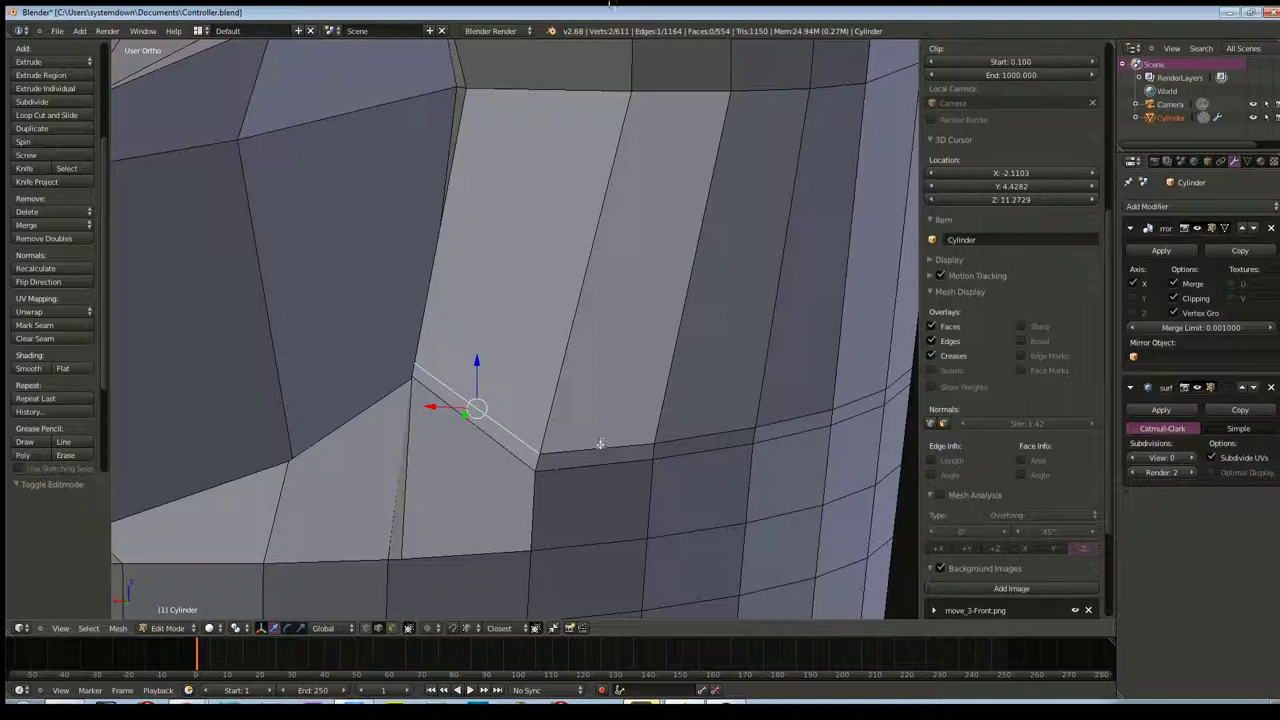
pyautogui.keyDown('ctrl'); pyautogui.rightClick(600, 445); pyautogui.keyUp('ctrl')
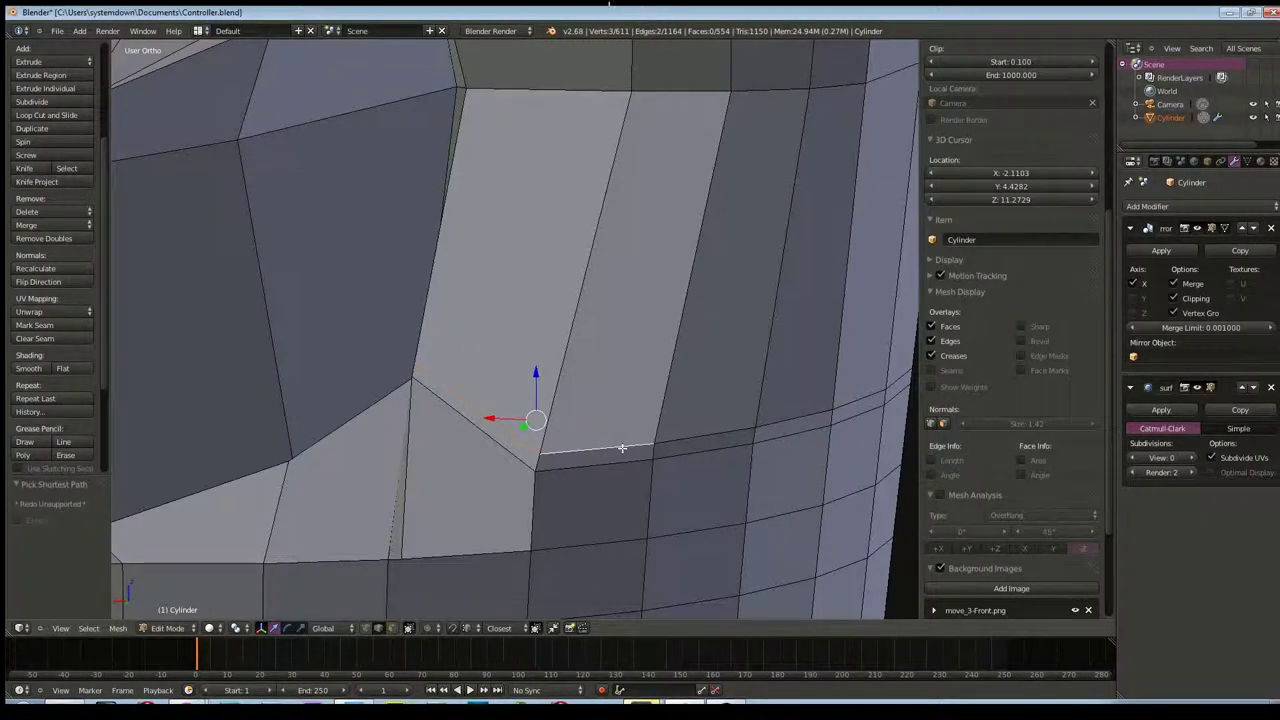
pyautogui.press('a')
pyautogui.keyDown('alt'); pyautogui.rightClick(621, 445); pyautogui.keyUp('alt')
pyautogui.scroll(-3, 610, 442)
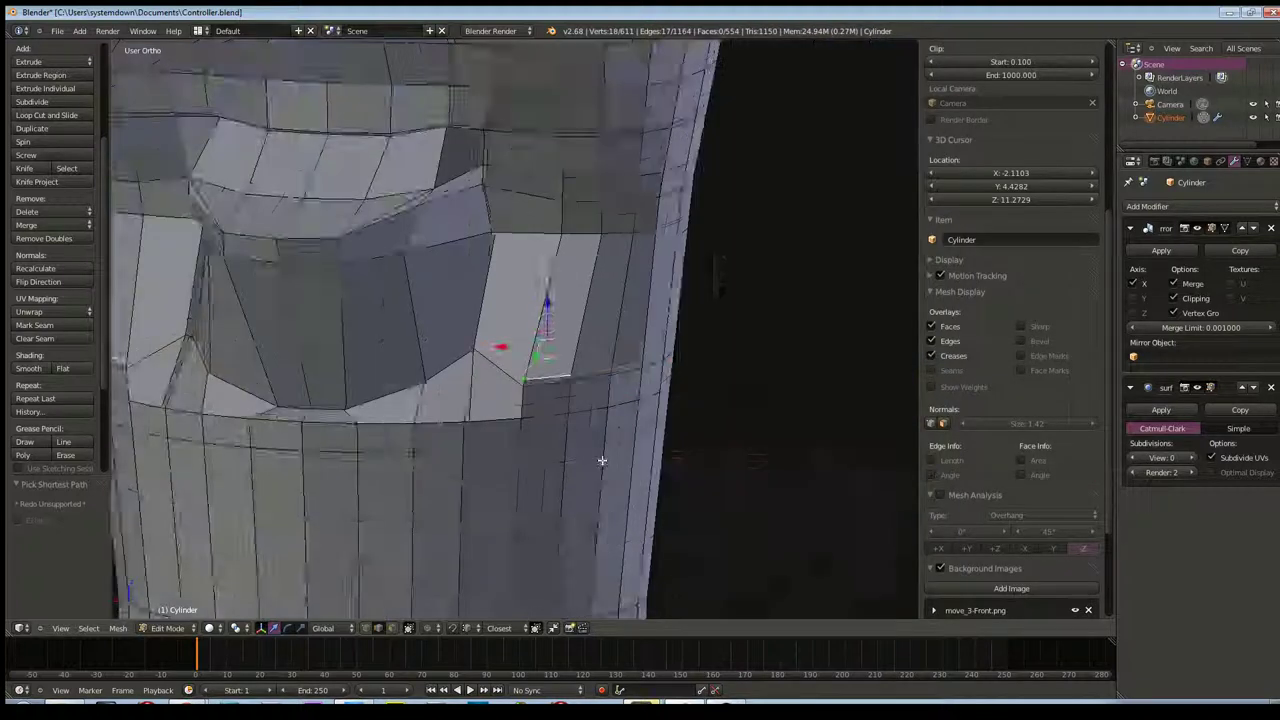
pyautogui.scroll(-3, 590, 438)
pyautogui.scroll(-2, 561, 433)
pyautogui.moveTo(561, 433); pyautogui.dragTo(517, 433, button='middle')
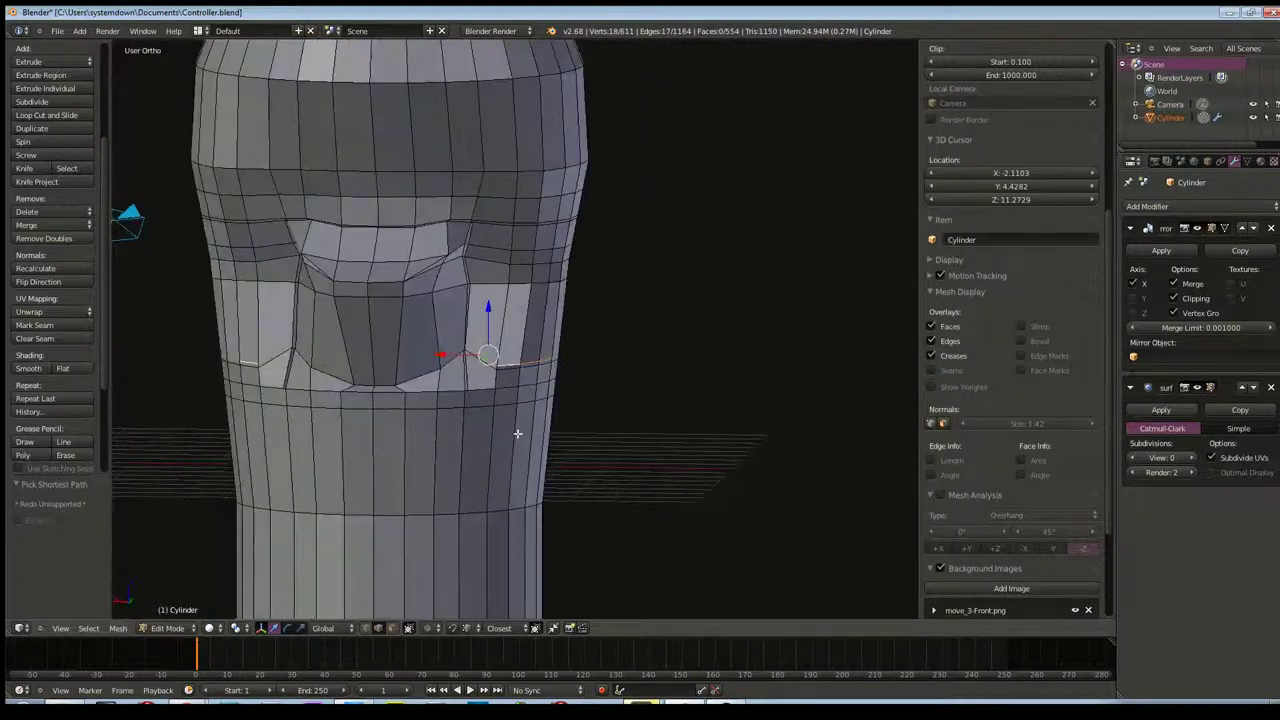
pyautogui.scroll(3, 268, 371)
pyautogui.scroll(3, 414, 434)
pyautogui.scroll(2, 386, 448)
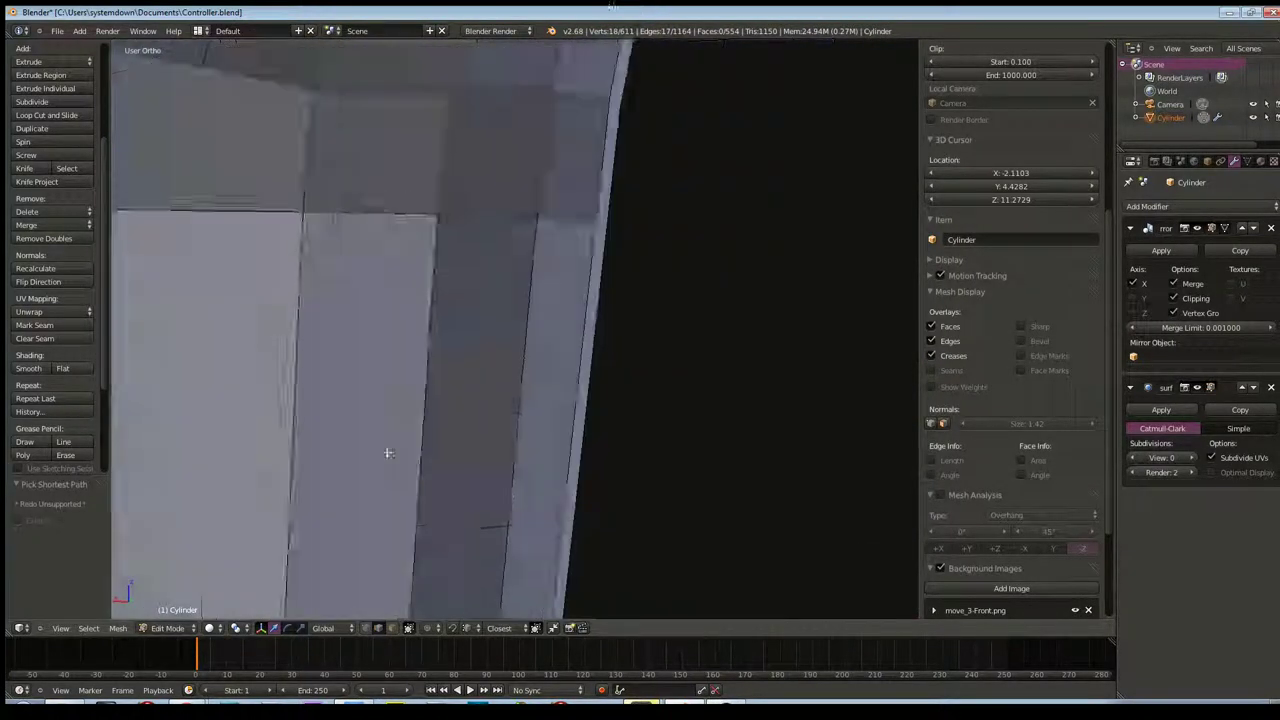
pyautogui.scroll(-1, 350, 482)
pyautogui.moveTo(350, 483)
pyautogui.mouseDown(button='middle')
pyautogui.moveTo(371, 366)
pyautogui.moveTo(675, 378)
pyautogui.mouseUp(button='middle')
pyautogui.moveTo(396, 417)
pyautogui.mouseDown(button='middle')
pyautogui.moveTo(449, 383)
pyautogui.moveTo(611, 360)
pyautogui.moveTo(451, 443)
pyautogui.moveTo(608, 3)
pyautogui.moveTo(346, 534)
pyautogui.moveTo(483, 486)
pyautogui.moveTo(474, 451)
pyautogui.moveTo(471, 508)
pyautogui.moveTo(378, 380)
pyautogui.mouseUp(button='middle')
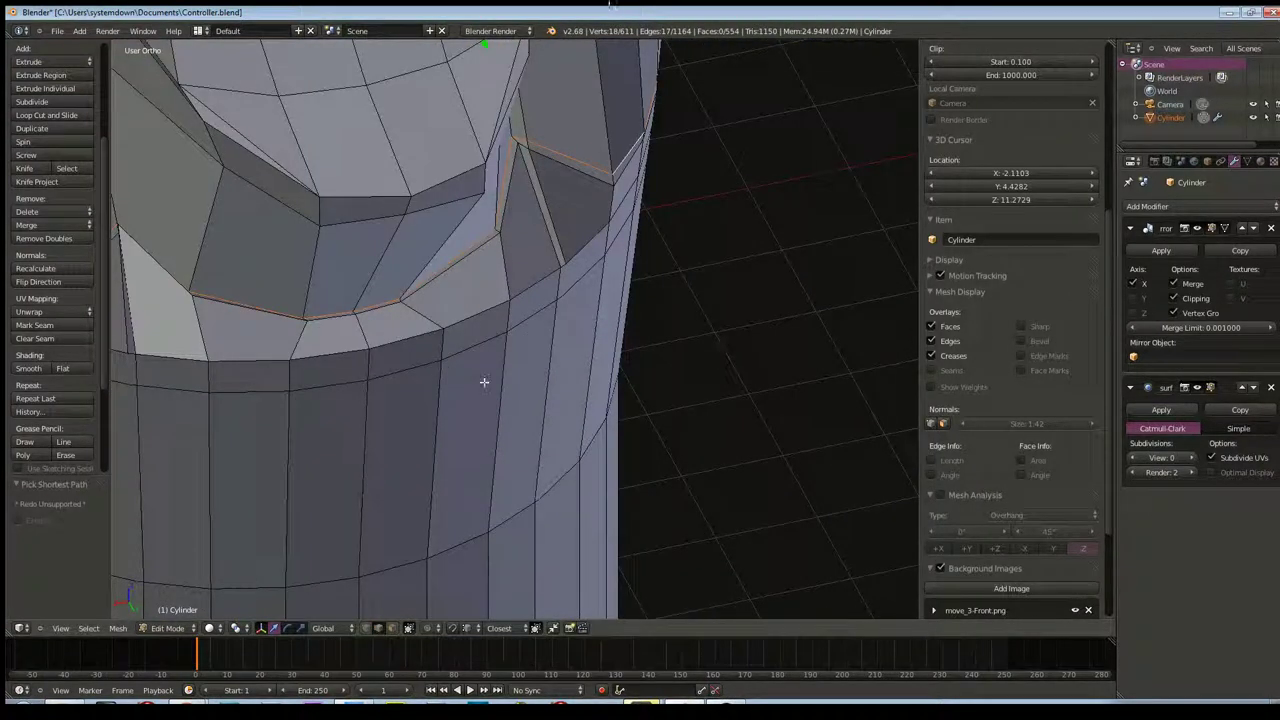
# Deselect the loop's lower edges so only 14 vertices remain selected
pyautogui.moveTo(509, 158); pyautogui.dragTo(357, 300, button='middle')
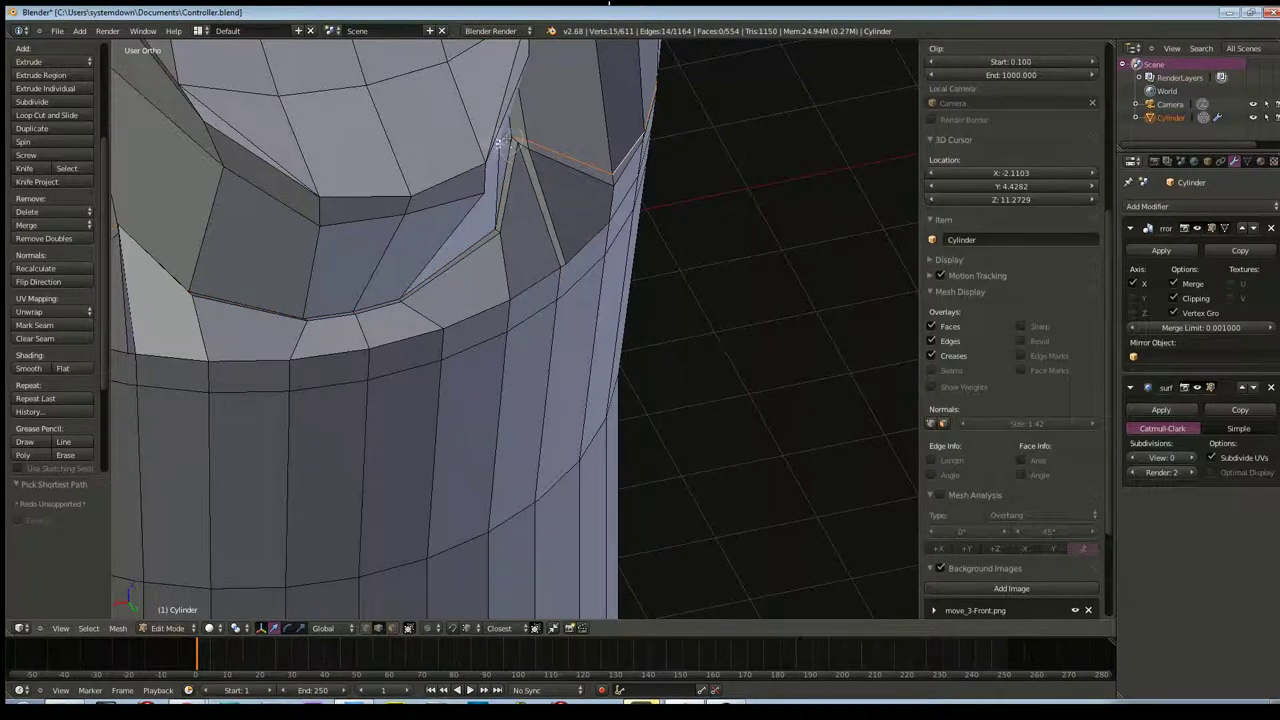
pyautogui.moveTo(503, 140); pyautogui.dragTo(576, 259, button='middle')
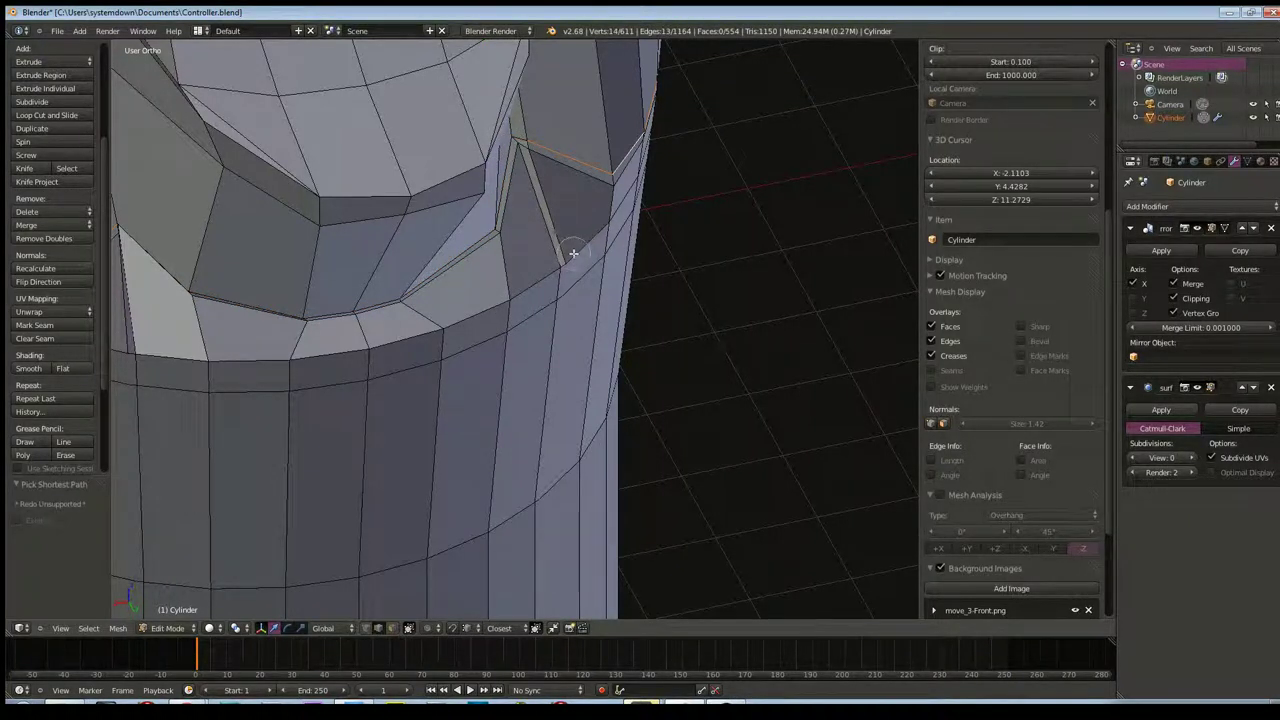
pyautogui.moveTo(680, 251); pyautogui.dragTo(694, 234, button='middle')
pyautogui.scroll(-3, 629, 223)
pyautogui.moveTo(600, 300)
pyautogui.mouseDown(button='middle')
pyautogui.moveTo(478, 308)
pyautogui.moveTo(560, 230)
pyautogui.mouseUp(button='middle')
pyautogui.scroll(5, 568, 198)
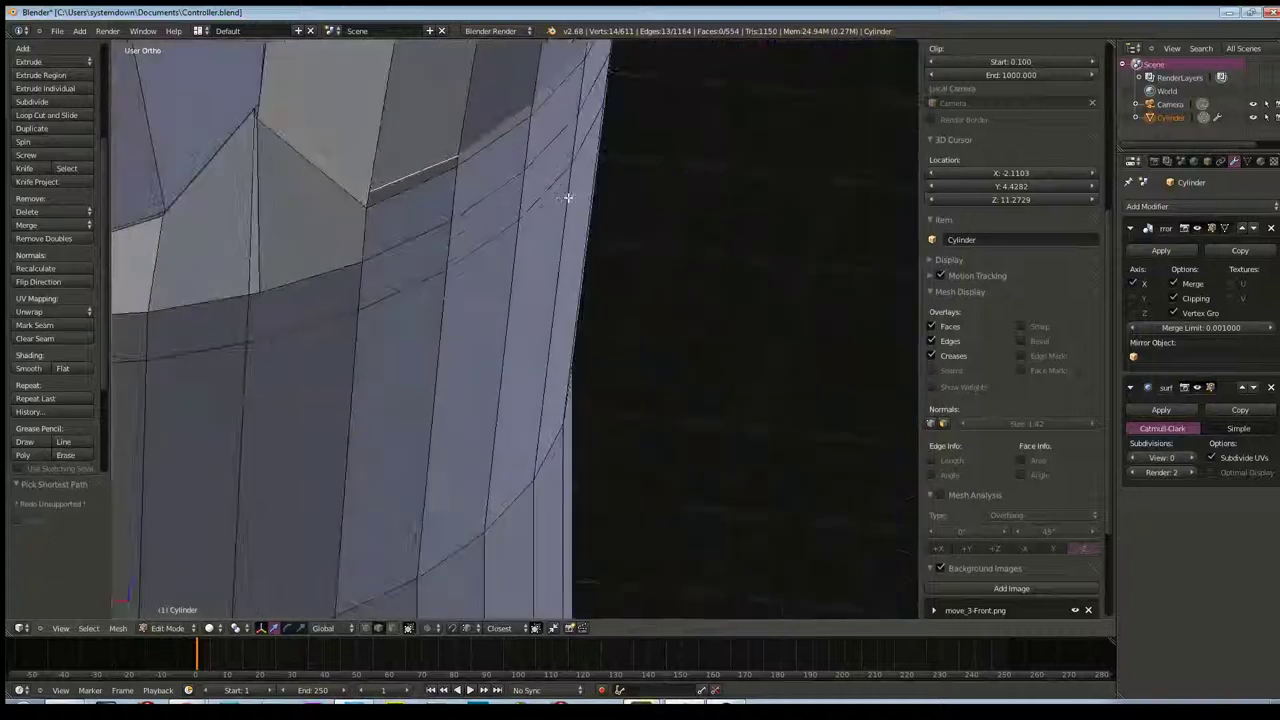
pyautogui.press('x')
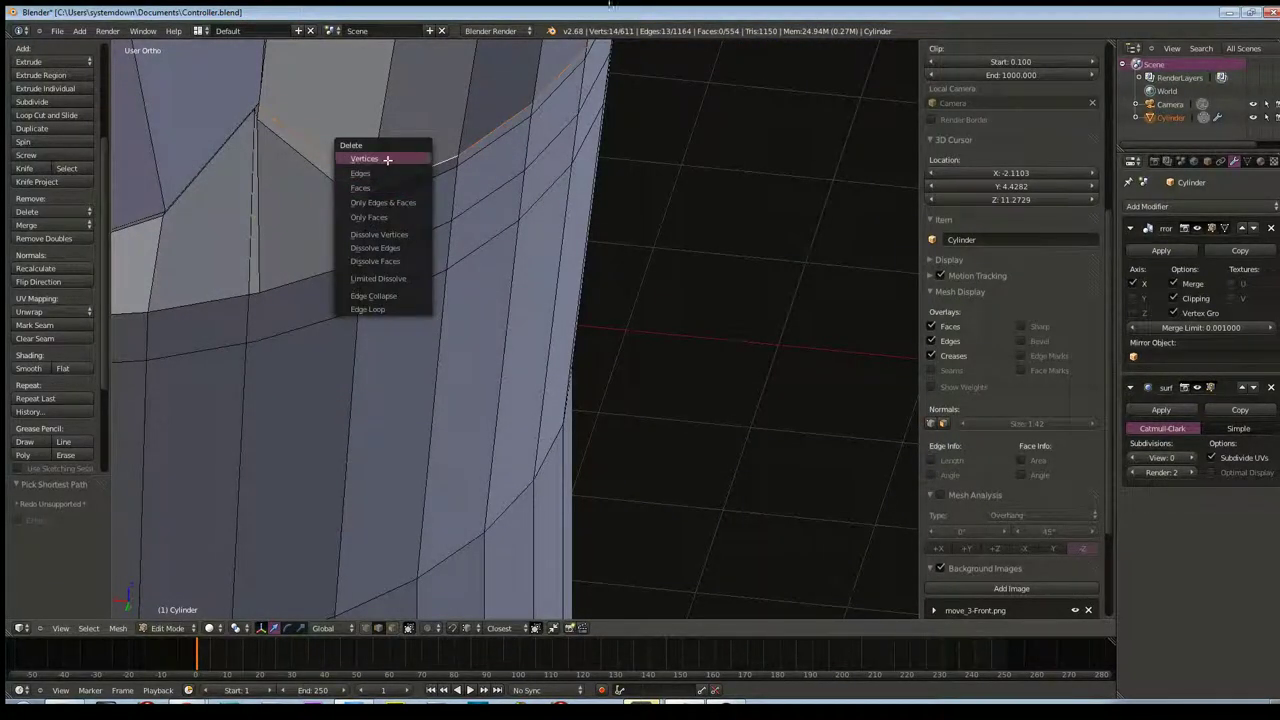
# Try deleting the selected vertices, then dissolving them, undoing each attempt
pyautogui.click(387, 159)
pyautogui.moveTo(394, 166); pyautogui.dragTo(400, 171, button='middle')
pyautogui.scroll(-2, 382, 152)
pyautogui.scroll(2, 415, 175)
pyautogui.hotkey('ctrl', 'z')
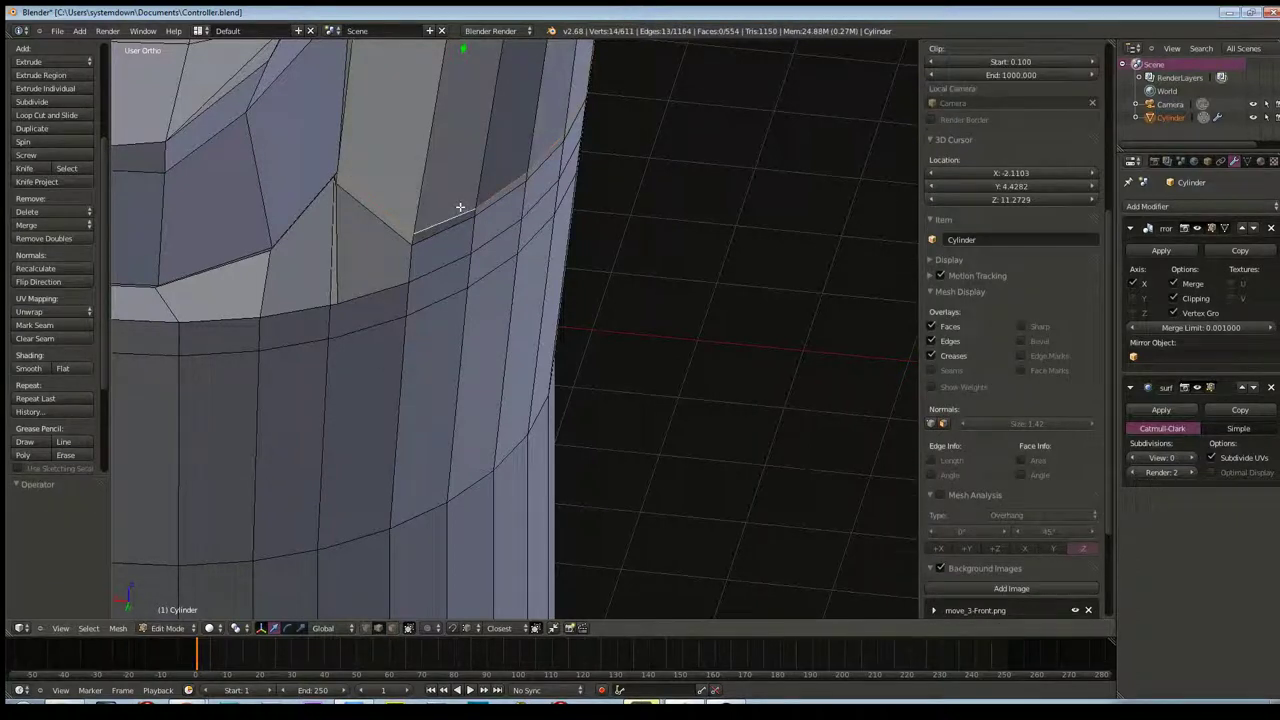
pyautogui.press('x')
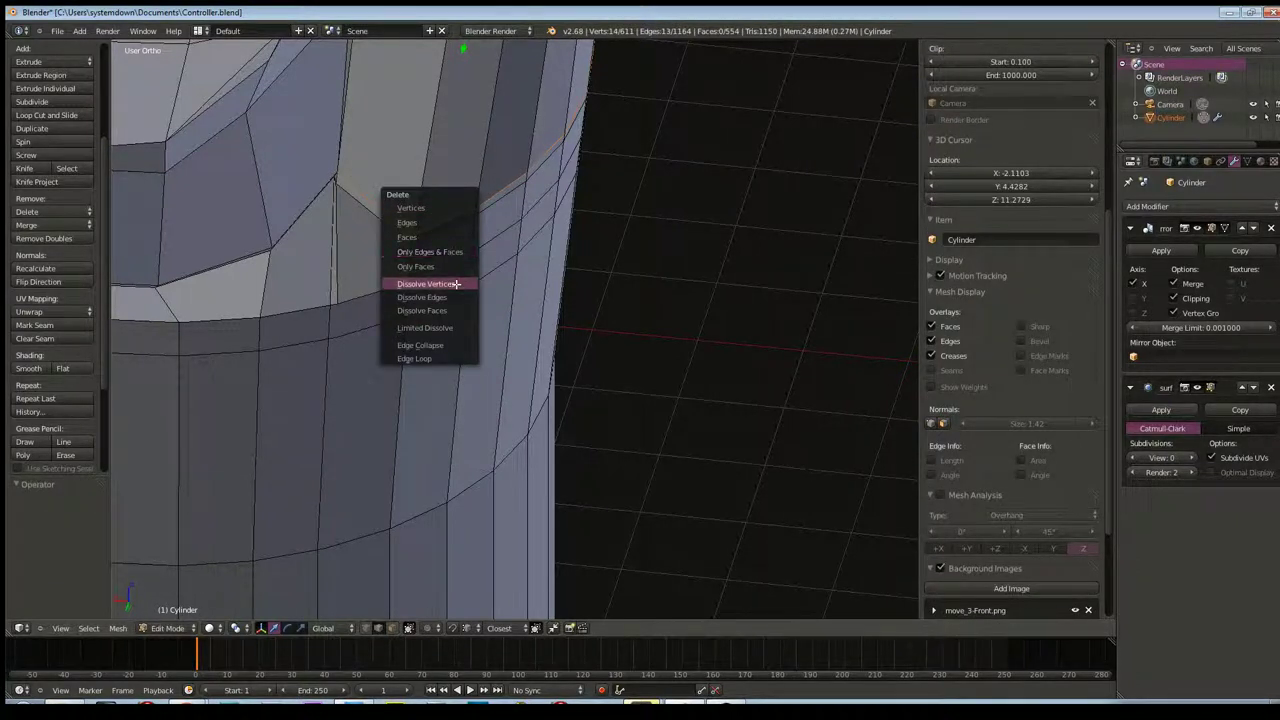
pyautogui.click(456, 284)
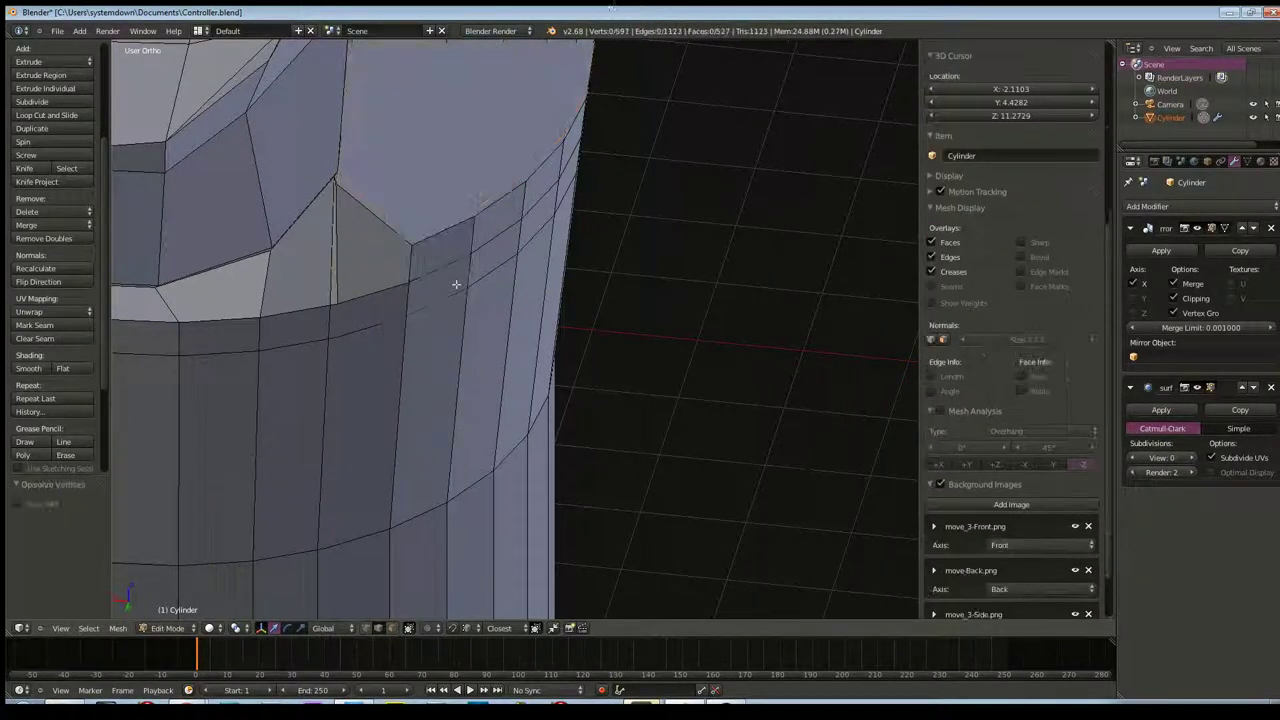
pyautogui.moveTo(451, 283)
pyautogui.mouseDown(button='middle')
pyautogui.moveTo(463, 251)
pyautogui.moveTo(447, 193)
pyautogui.moveTo(357, 189)
pyautogui.moveTo(334, 220)
pyautogui.moveTo(202, 216)
pyautogui.moveTo(510, 272)
pyautogui.moveTo(475, 247)
pyautogui.mouseUp(button='middle')
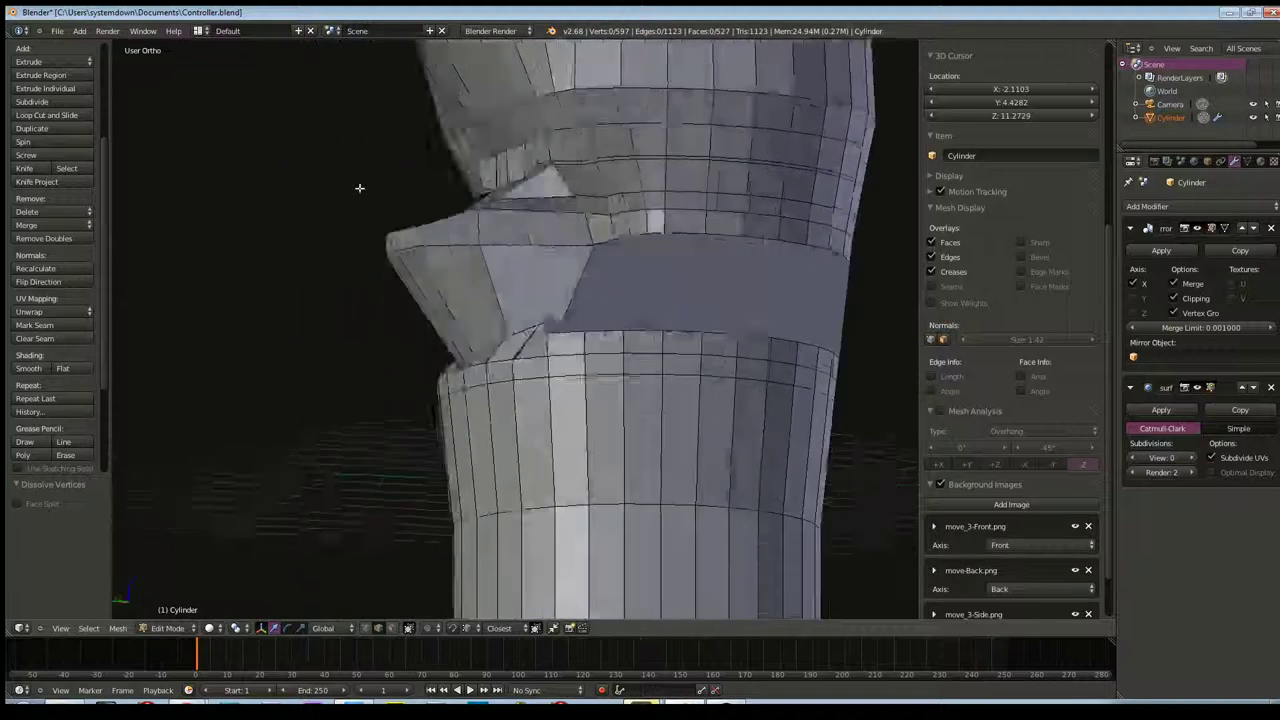
pyautogui.hotkey('ctrl', 'z')
# Try deleting the edges and undo, then delete the selection as an Edge Loop
pyautogui.press('x')
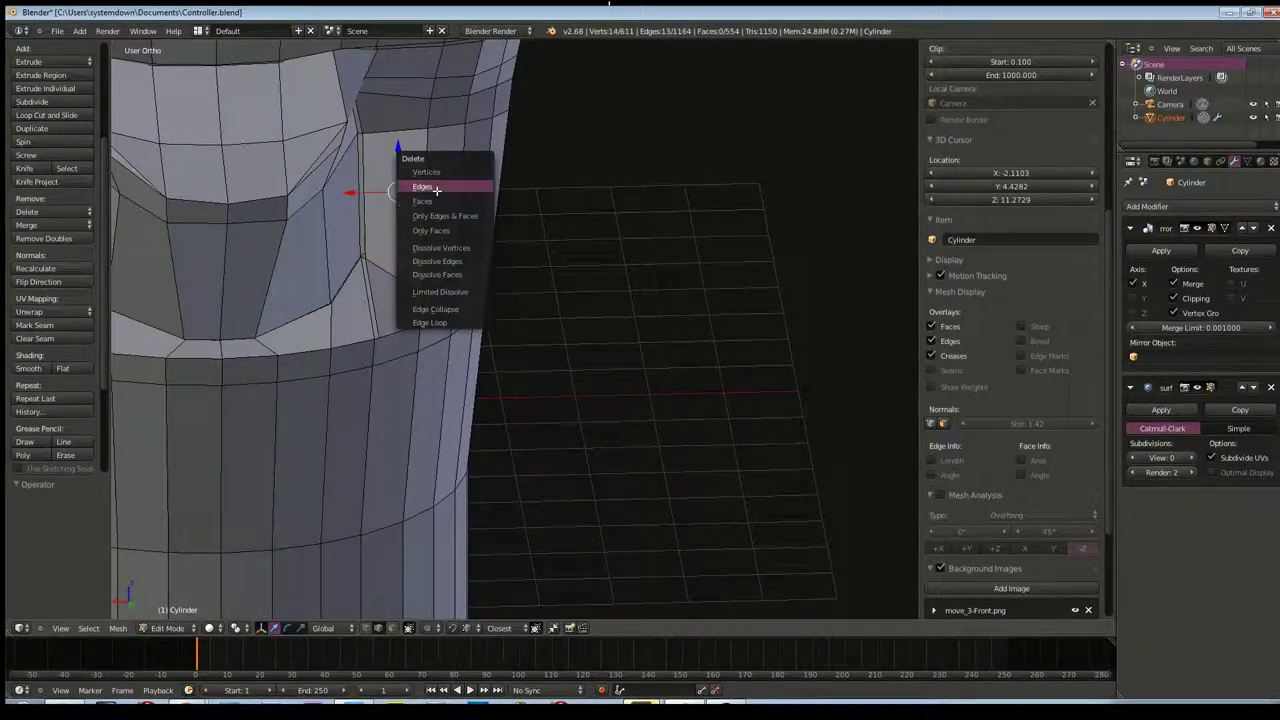
pyautogui.click(436, 190)
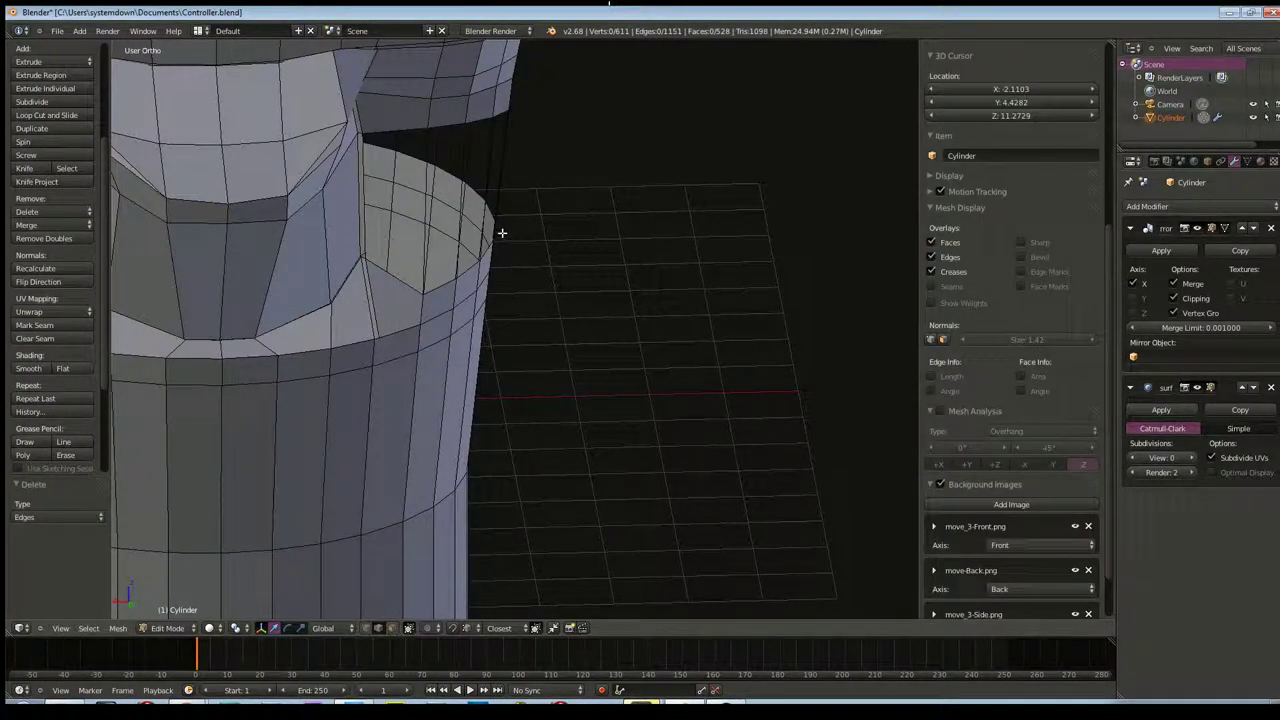
pyautogui.hotkey('ctrl', 'z')
pyautogui.press('x')
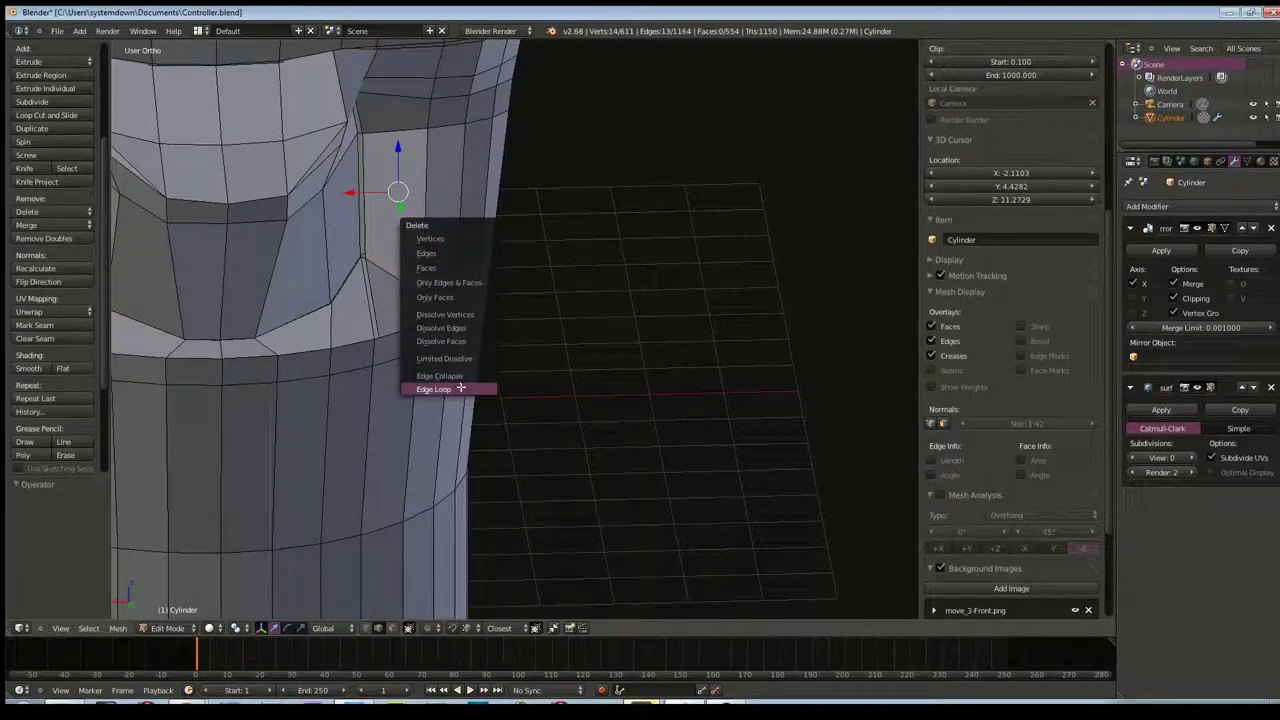
pyautogui.click(460, 388)
pyautogui.moveTo(469, 220)
pyautogui.mouseDown(button='middle')
pyautogui.moveTo(453, 195)
pyautogui.moveTo(620, 240)
pyautogui.moveTo(257, 223)
pyautogui.moveTo(760, 231)
pyautogui.mouseUp(button='middle')
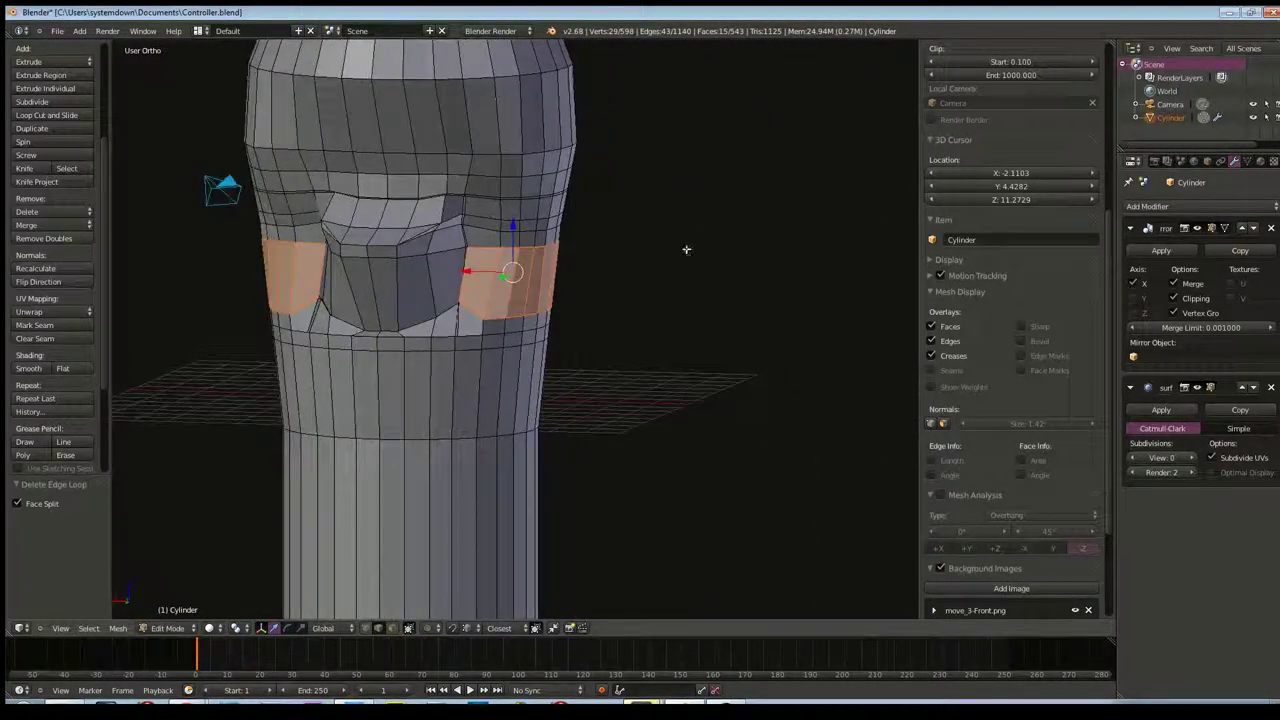
# Select the entire Cylinder mesh, run Tris to Quads, and return to Object Mode
pyautogui.moveTo(509, 285); pyautogui.dragTo(512, 292, button='middle')
pyautogui.press('Tab')
pyautogui.press('a')
pyautogui.press('Tab')
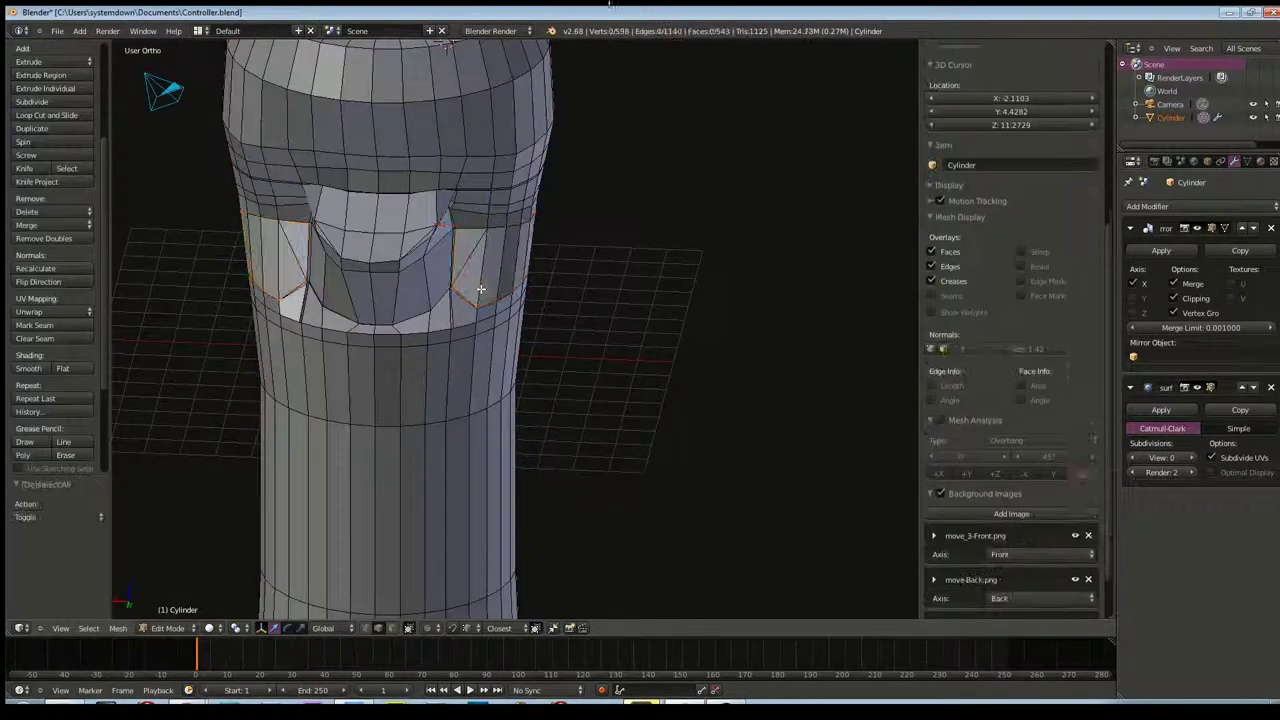
pyautogui.press('a')
pyautogui.press('space')
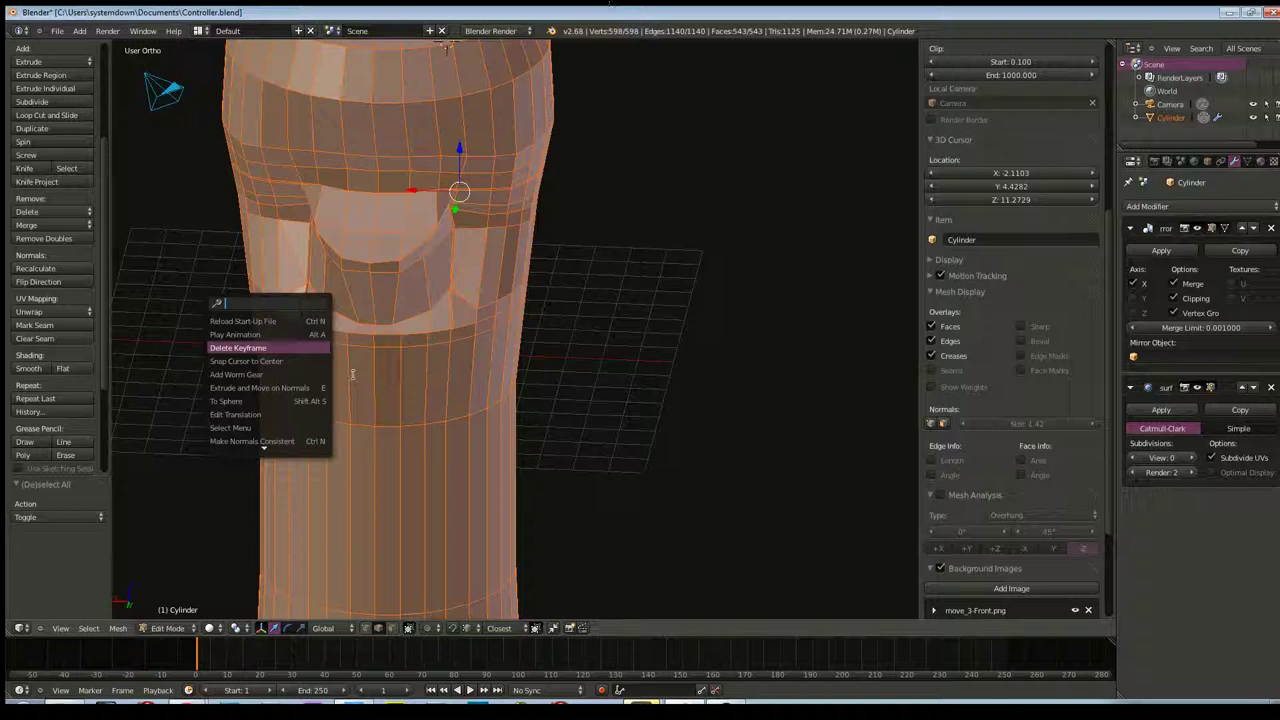
pyautogui.write('tris')
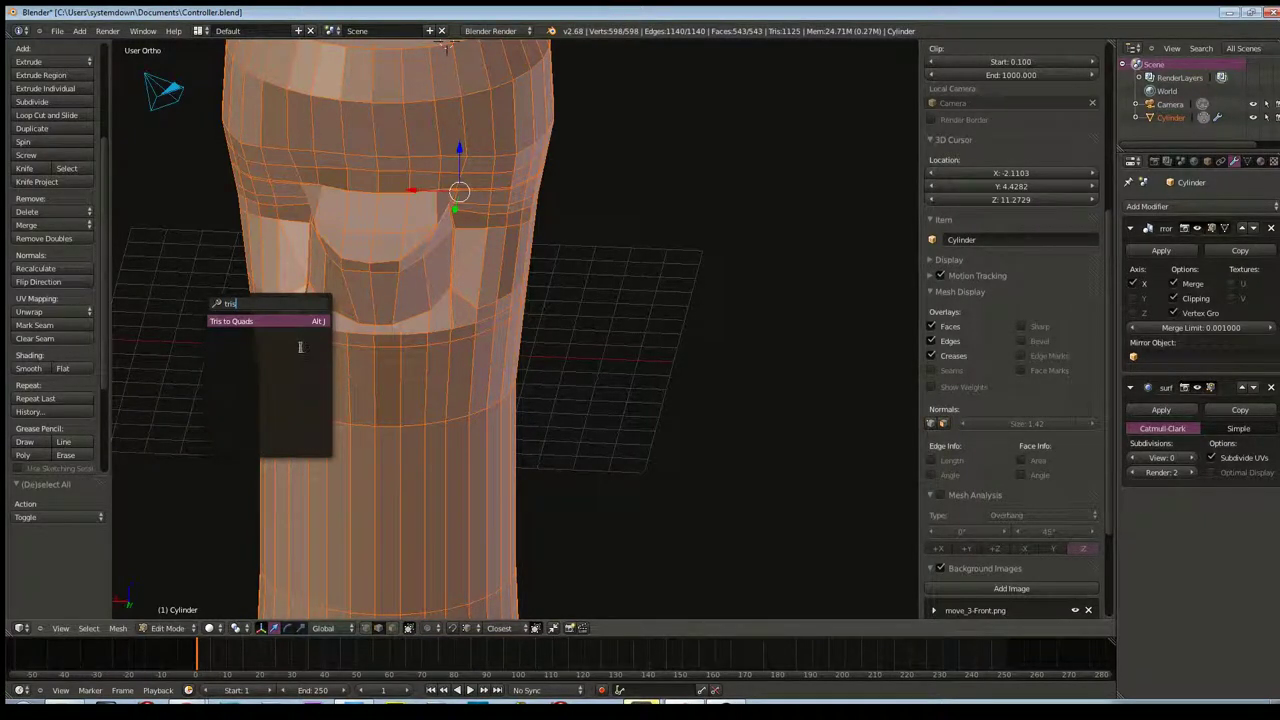
pyautogui.click(290, 321)
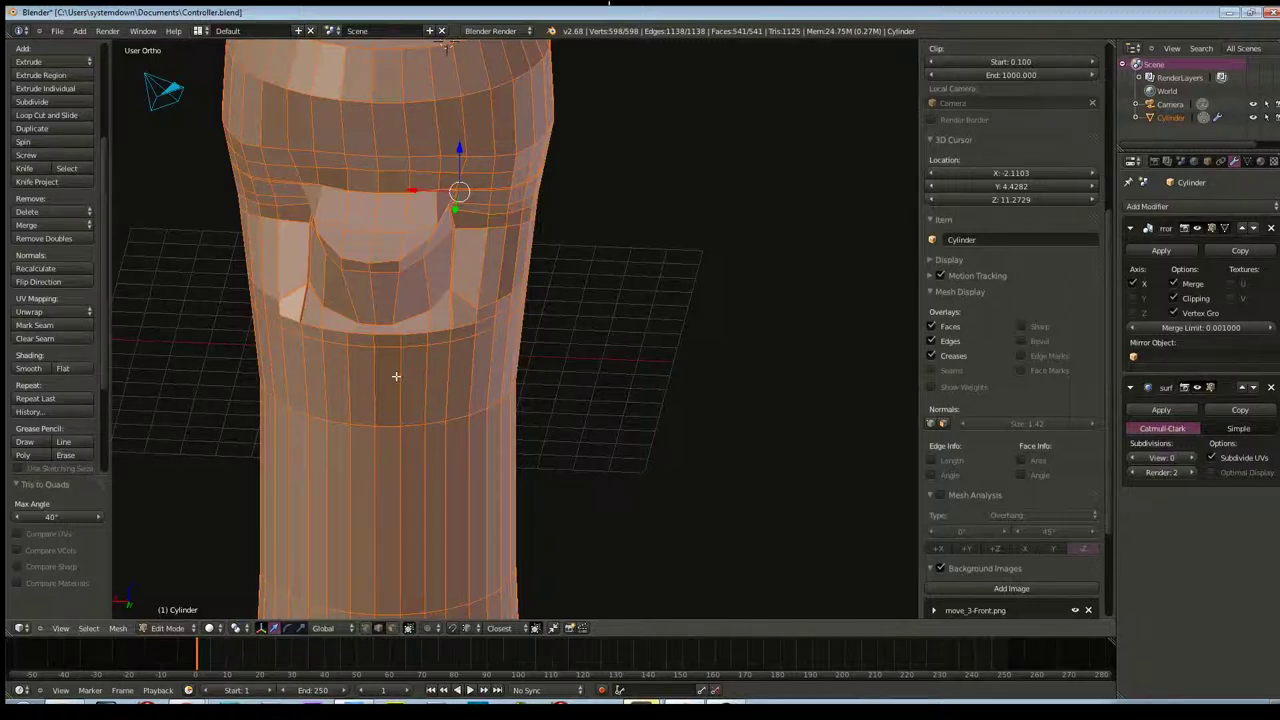
pyautogui.press('Tab')
pyautogui.moveTo(400, 380)
pyautogui.mouseDown(button='middle')
pyautogui.moveTo(437, 343)
pyautogui.moveTo(466, 345)
pyautogui.moveTo(389, 366)
pyautogui.moveTo(314, 366)
pyautogui.moveTo(446, 373)
pyautogui.mouseUp(button='middle')
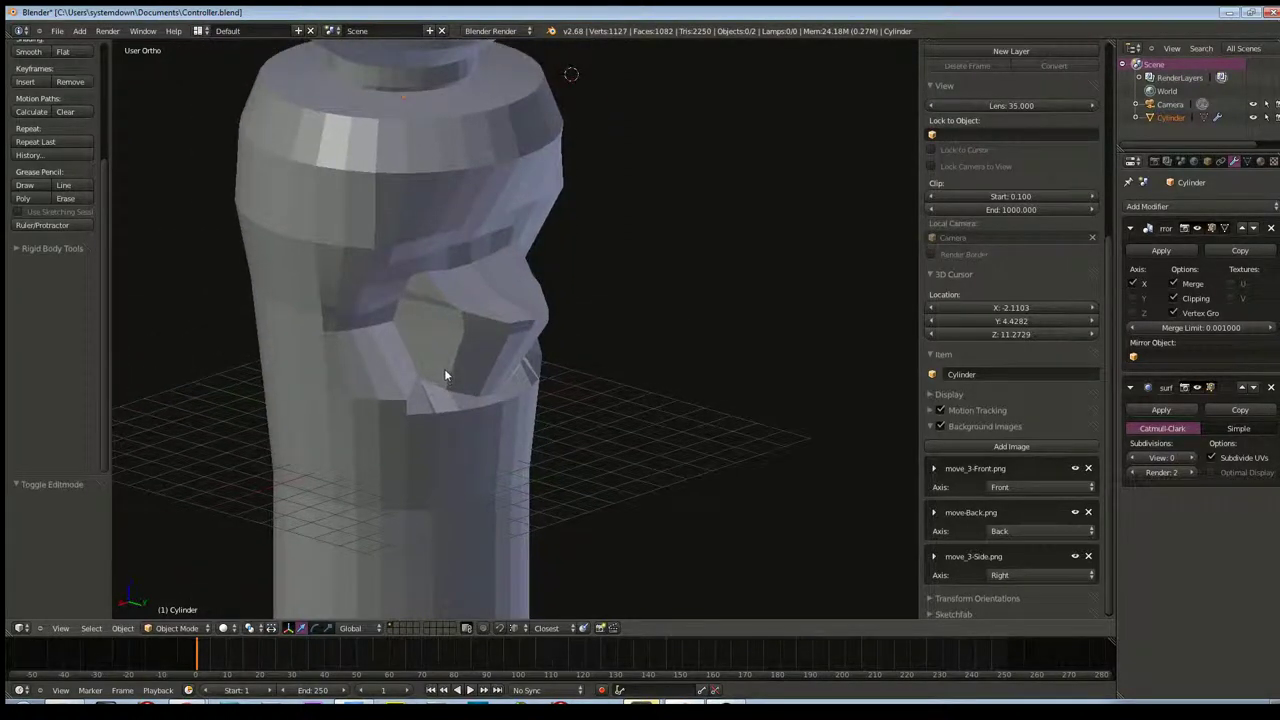
# Raise the Subdivision Surface view level to 3 and inspect the smoothed recess
pyautogui.scroll(1, 446, 373)
pyautogui.scroll(1, 446, 373)
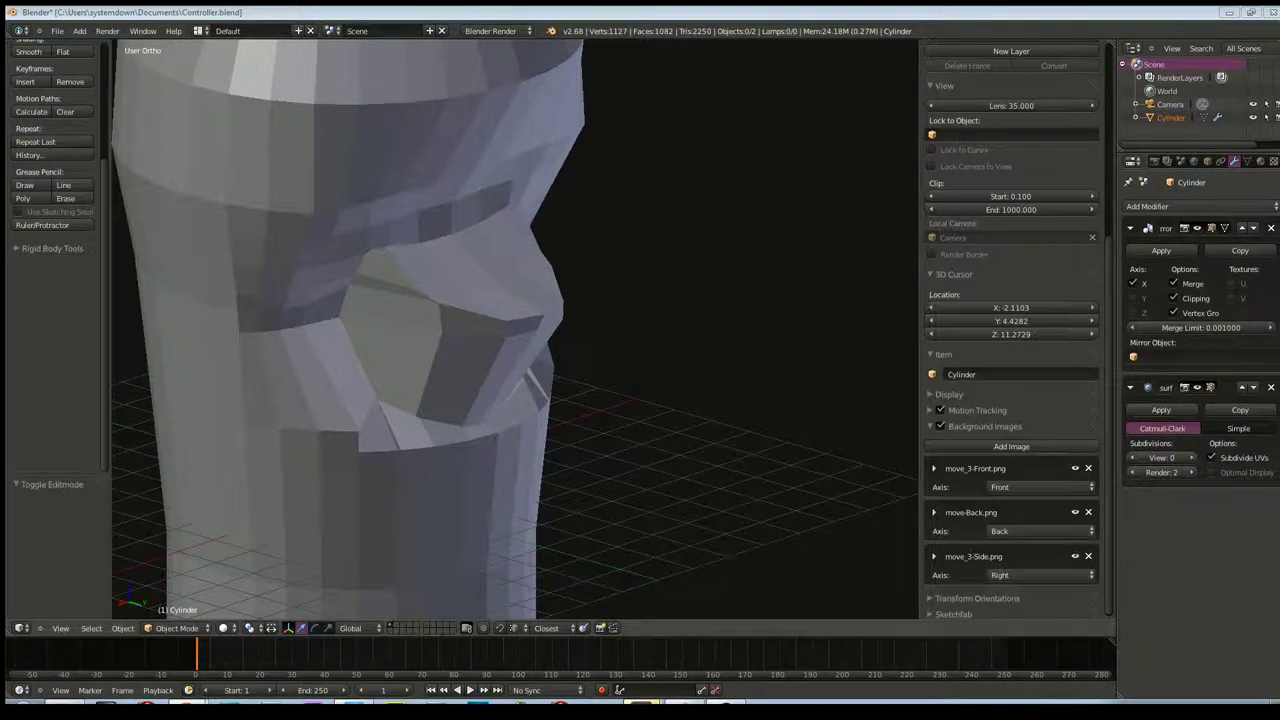
pyautogui.scroll(-2, 625, 320)
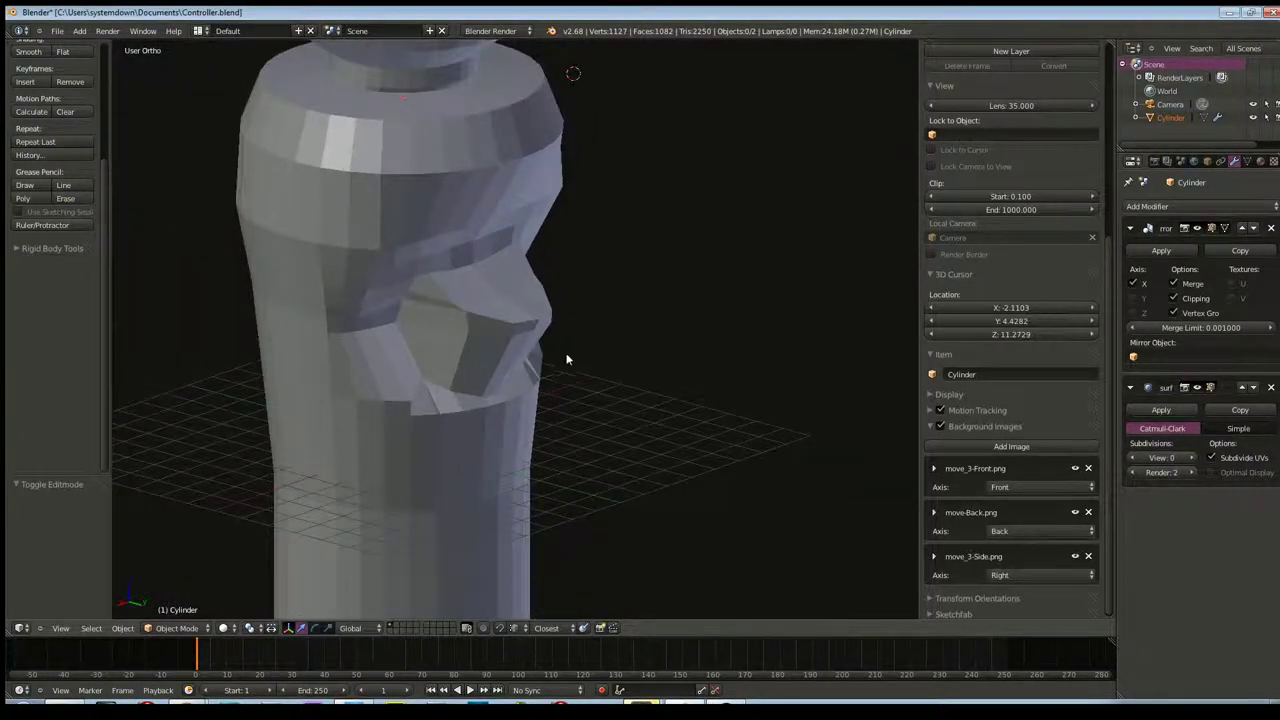
pyautogui.scroll(2, 599, 315)
pyautogui.moveTo(599, 315)
pyautogui.mouseDown(button='middle')
pyautogui.moveTo(609, 361)
pyautogui.moveTo(646, 309)
pyautogui.moveTo(537, 331)
pyautogui.moveTo(647, 332)
pyautogui.mouseUp(button='middle')
pyautogui.scroll(2, 609, 355)
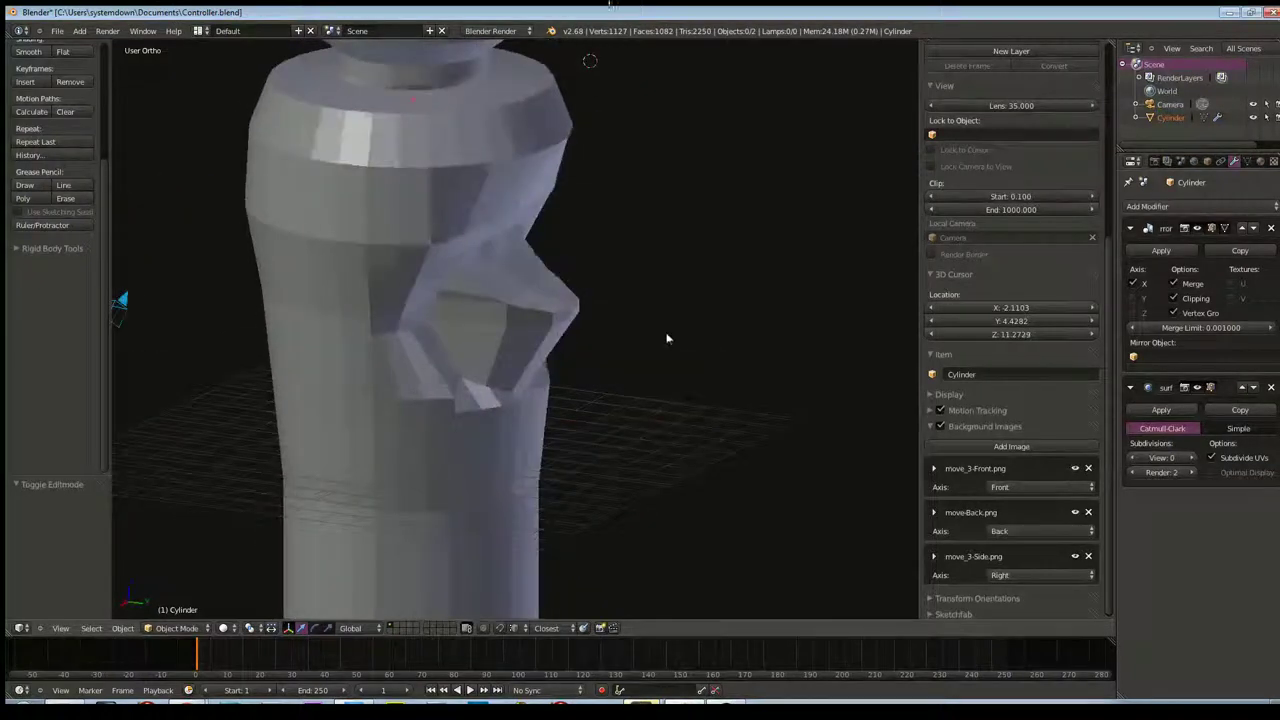
pyautogui.click(1190, 458)
pyautogui.click(1190, 458)
pyautogui.click(1190, 458)
pyautogui.moveTo(613, 335)
pyautogui.mouseDown(button='middle')
pyautogui.moveTo(717, 277)
pyautogui.moveTo(686, 306)
pyautogui.moveTo(543, 306)
pyautogui.moveTo(402, 331)
pyautogui.moveTo(484, 295)
pyautogui.moveTo(368, 303)
pyautogui.moveTo(654, 303)
pyautogui.moveTo(637, 257)
pyautogui.moveTo(614, 257)
pyautogui.moveTo(606, 277)
pyautogui.moveTo(660, 325)
pyautogui.mouseUp(button='middle')
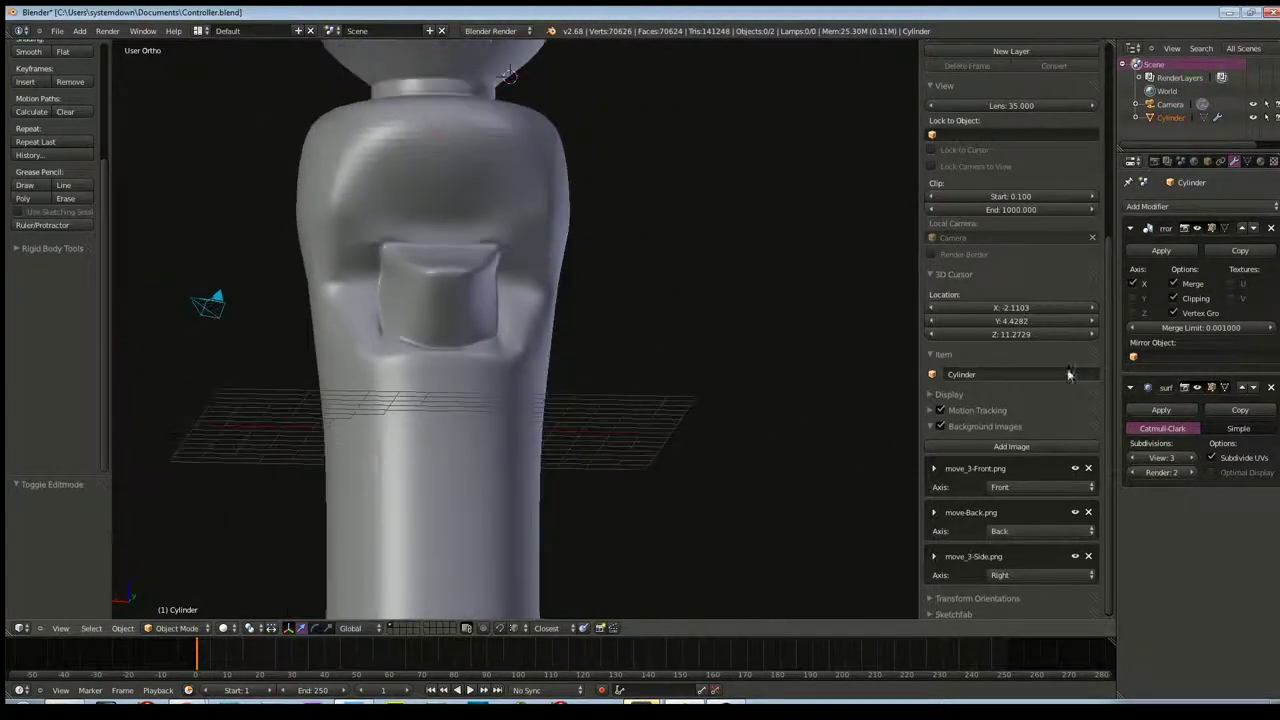
# Set the subdivision view level back to 0 and re-enter Edit Mode
pyautogui.click(1162, 457)
pyautogui.write('0')
pyautogui.press('Return')
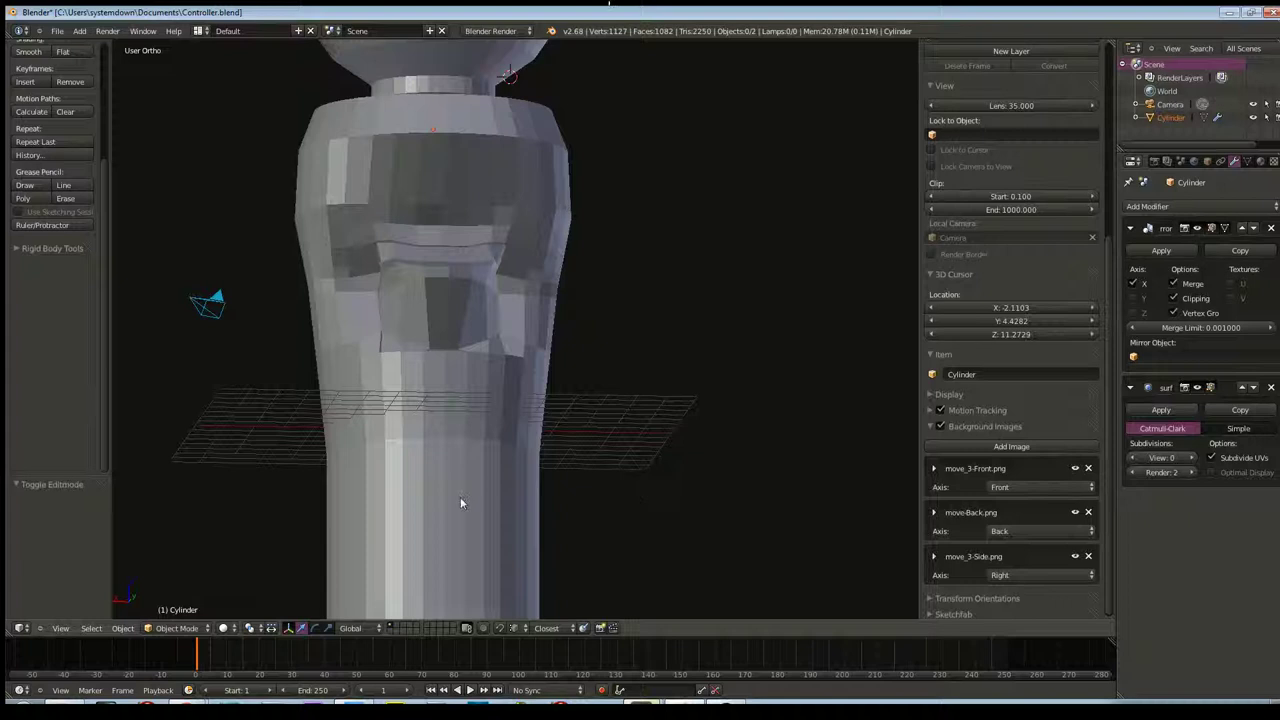
pyautogui.press('Tab')
pyautogui.keyDown('shift'); pyautogui.moveTo(460, 498); pyautogui.dragTo(613, 295, button='middle'); pyautogui.keyUp('shift')
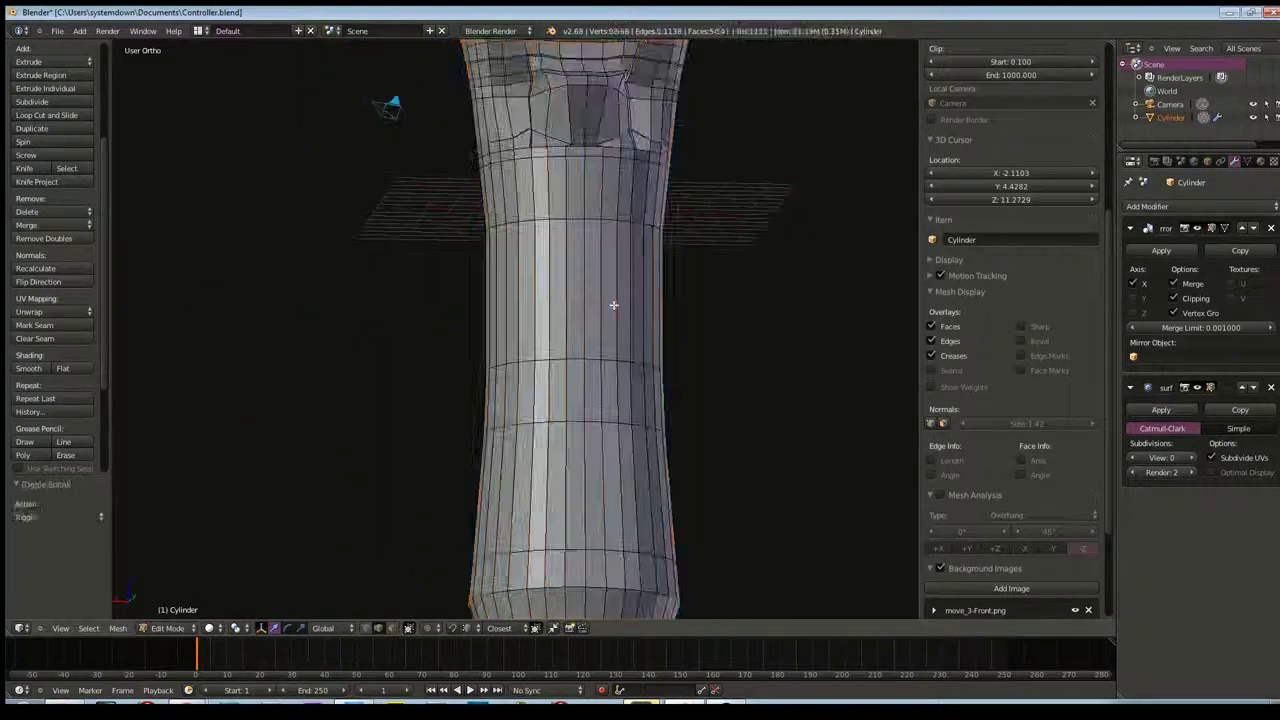
# Nudge a stray vertex on the cylinder's upper edge ring into place
pyautogui.press('a')
pyautogui.scroll(2, 613, 305)
pyautogui.scroll(3, 613, 305)
pyautogui.moveTo(653, 257); pyautogui.dragTo(641, 315, button='middle')
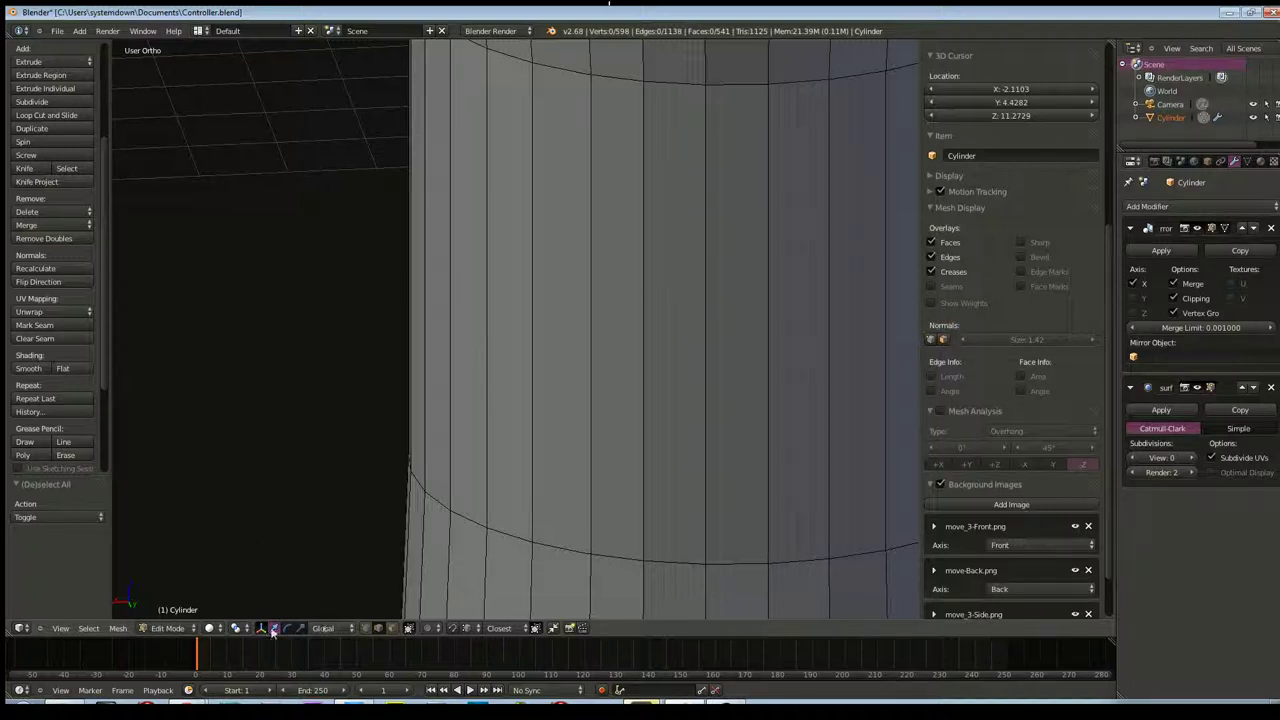
pyautogui.moveTo(611, 405)
pyautogui.mouseDown(button='middle')
pyautogui.moveTo(603, 491)
pyautogui.moveTo(771, 394)
pyautogui.moveTo(655, 384)
pyautogui.mouseUp(button='middle')
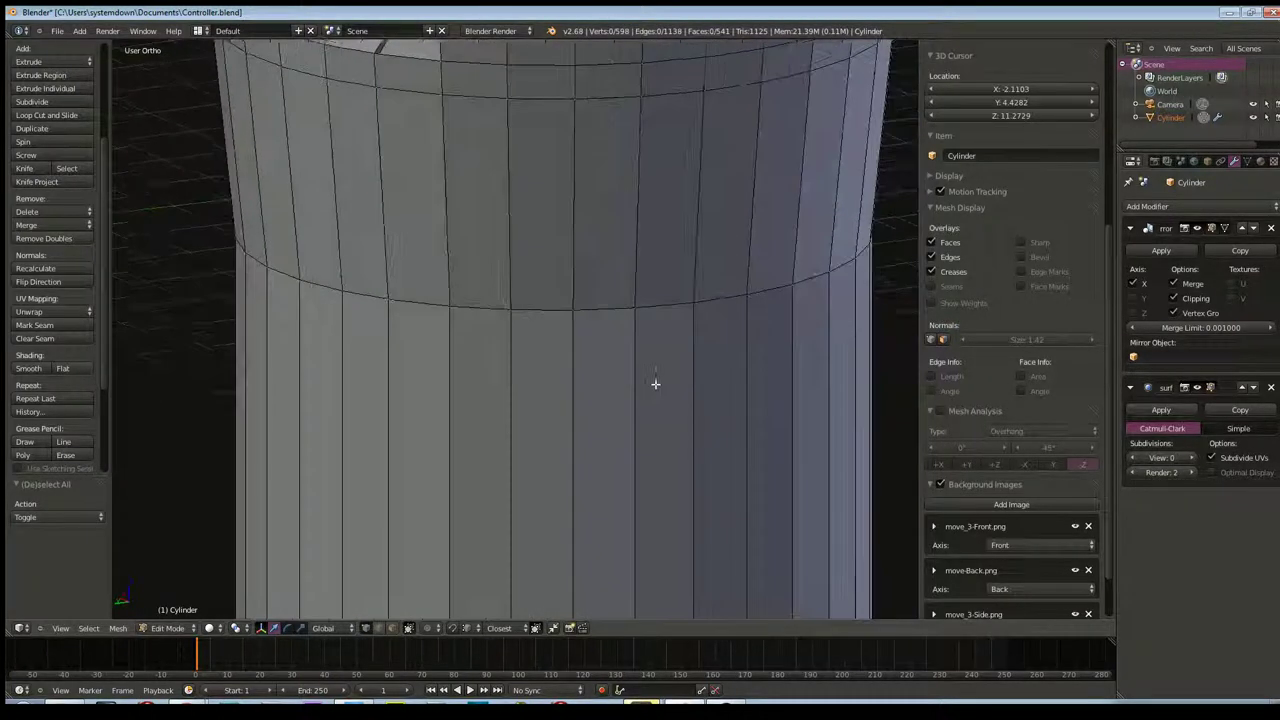
pyautogui.moveTo(634, 230)
pyautogui.mouseDown(button='middle')
pyautogui.moveTo(629, 286)
pyautogui.moveTo(675, 318)
pyautogui.mouseUp(button='middle')
pyautogui.scroll(2, 675, 318)
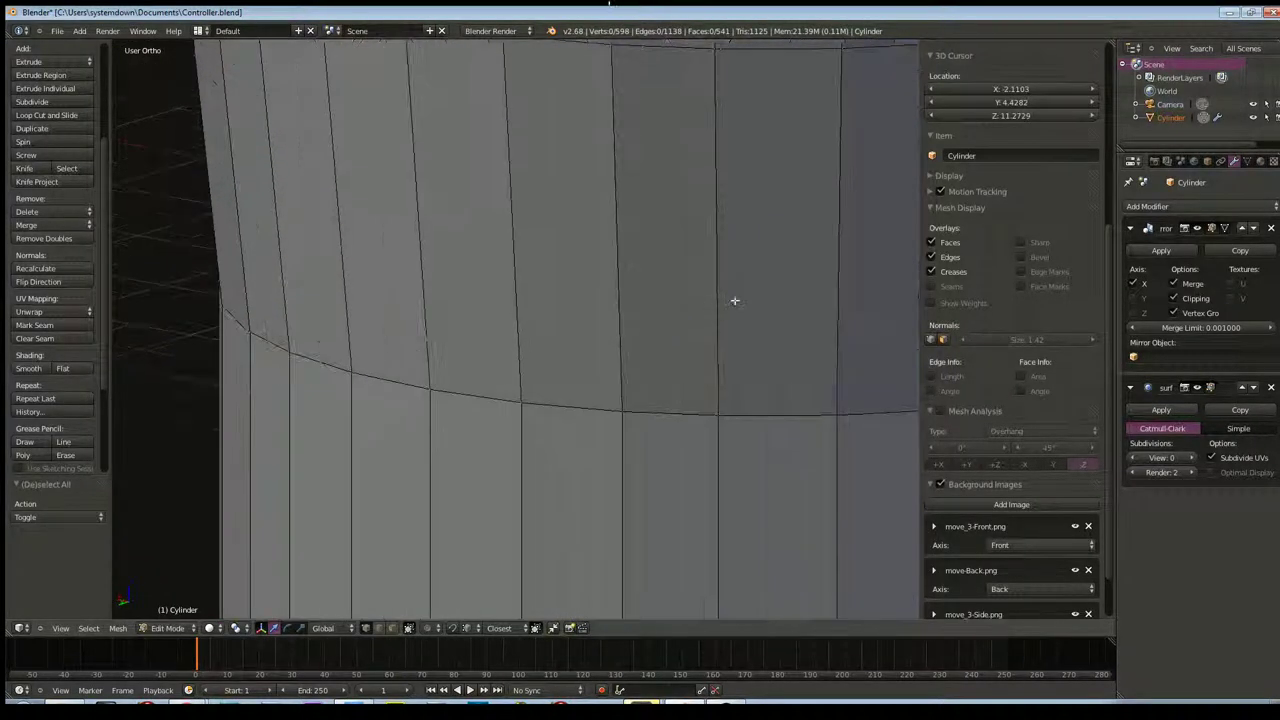
pyautogui.scroll(1, 634, 397)
pyautogui.moveTo(633, 380); pyautogui.dragTo(623, 324, button='middle')
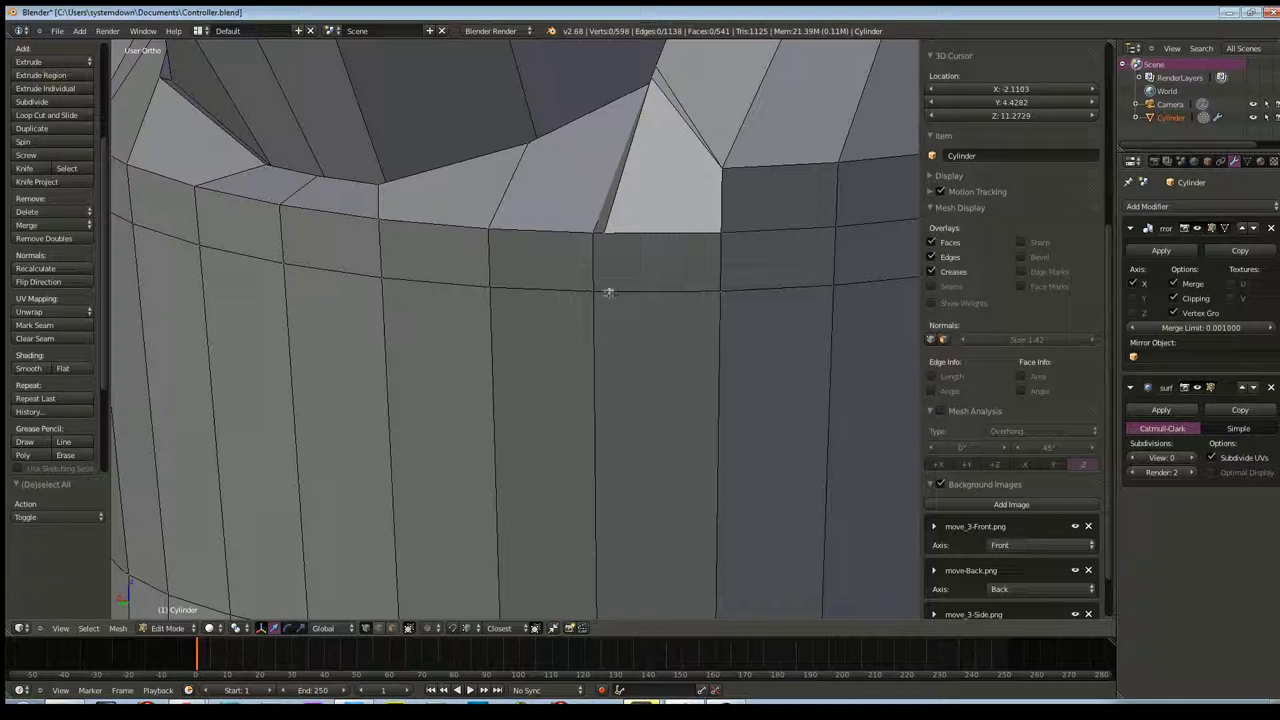
pyautogui.rightClick(609, 292)
pyautogui.press('g')
pyautogui.press('Escape')
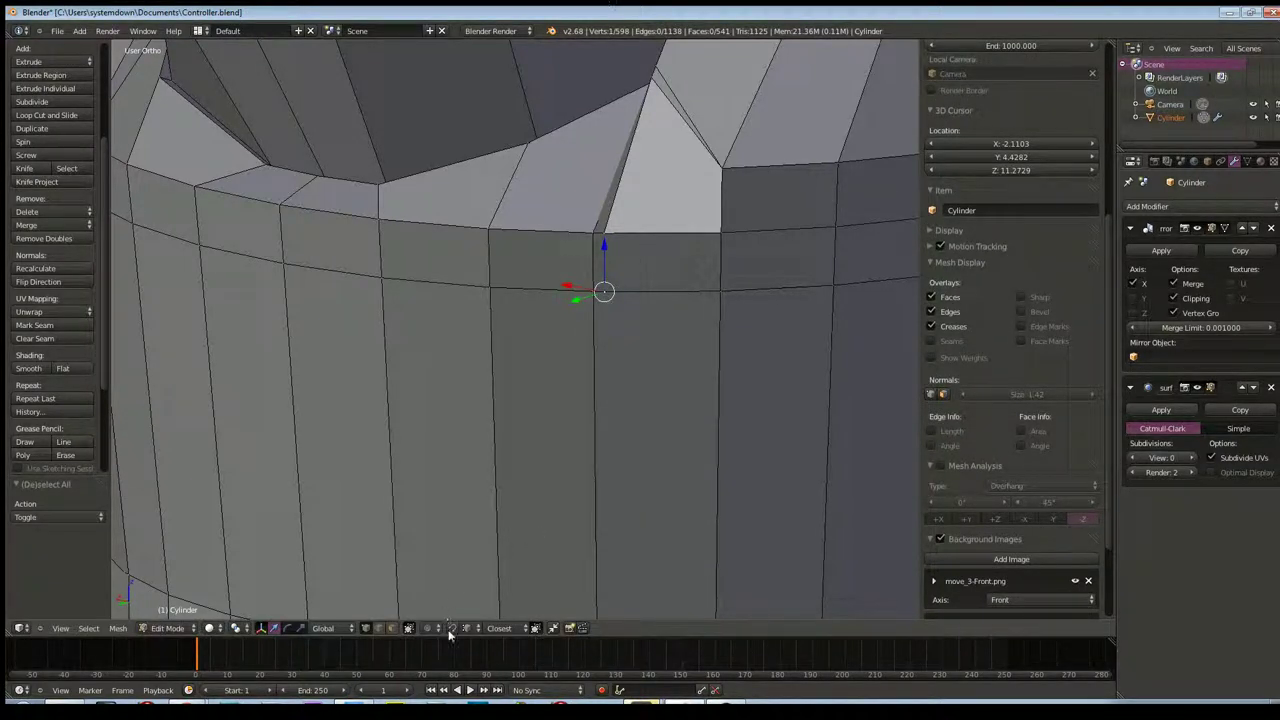
pyautogui.press('g')
pyautogui.click(592, 293)
# Reposition a stray vertex on the lower edge ring, undoing an accidental change first
pyautogui.moveTo(617, 408)
pyautogui.mouseDown(button='middle')
pyautogui.moveTo(589, 386)
pyautogui.moveTo(565, 487)
pyautogui.moveTo(551, 206)
pyautogui.moveTo(540, 363)
pyautogui.mouseUp(button='middle')
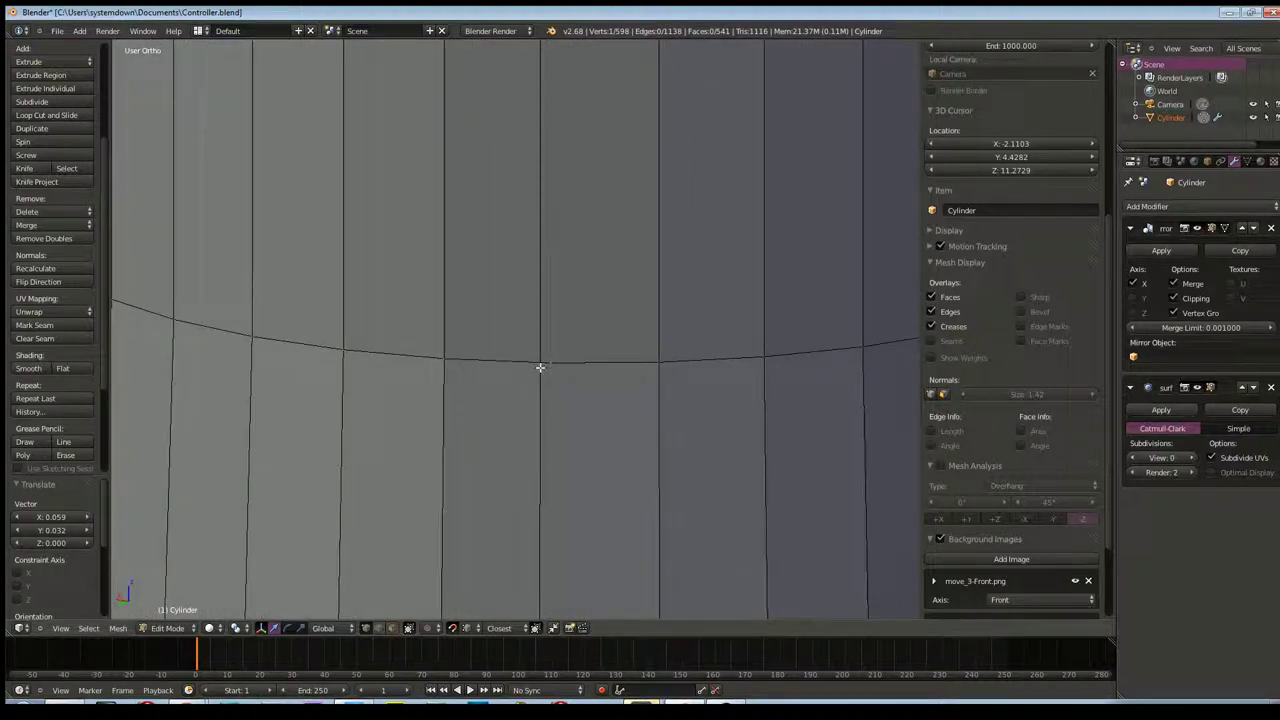
pyautogui.moveTo(571, 466); pyautogui.dragTo(554, 386, button='middle')
pyautogui.keyDown('ctrl'); pyautogui.click(527, 484); pyautogui.keyUp('ctrl')
pyautogui.hotkey('ctrl', 'z')
pyautogui.rightClick(527, 483)
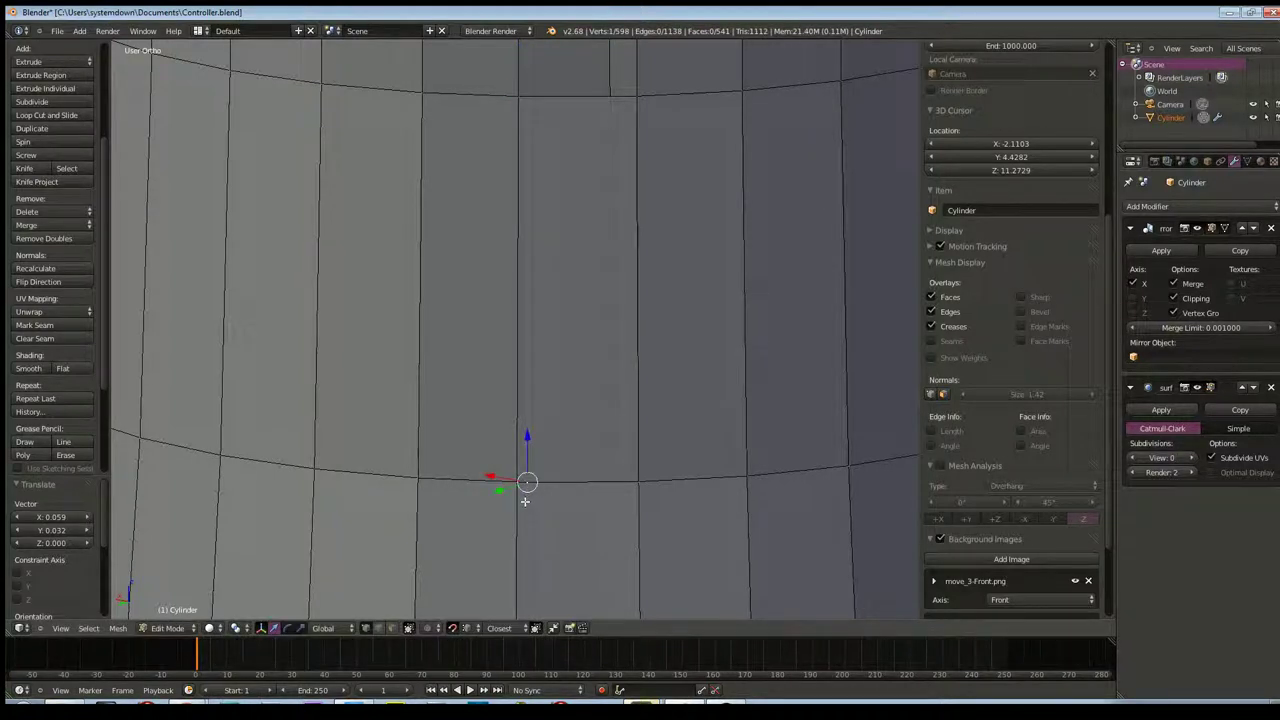
pyautogui.press('g')
pyautogui.click(516, 489)
pyautogui.keyDown('shift'); pyautogui.scroll(-5, 560, 478); pyautogui.keyUp('shift')
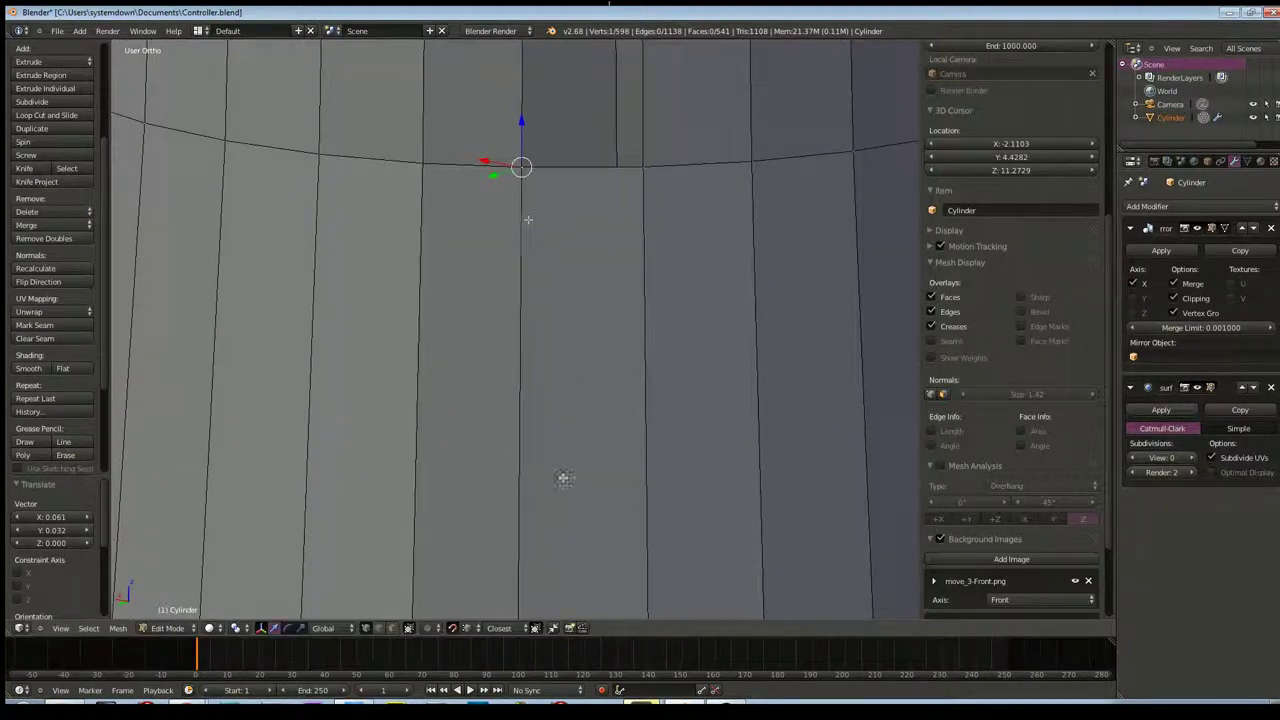
pyautogui.scroll(4, 530, 478)
# Nudge three vertices on the horizontal, lower and bottom edge rings slightly
pyautogui.rightClick(498, 339)
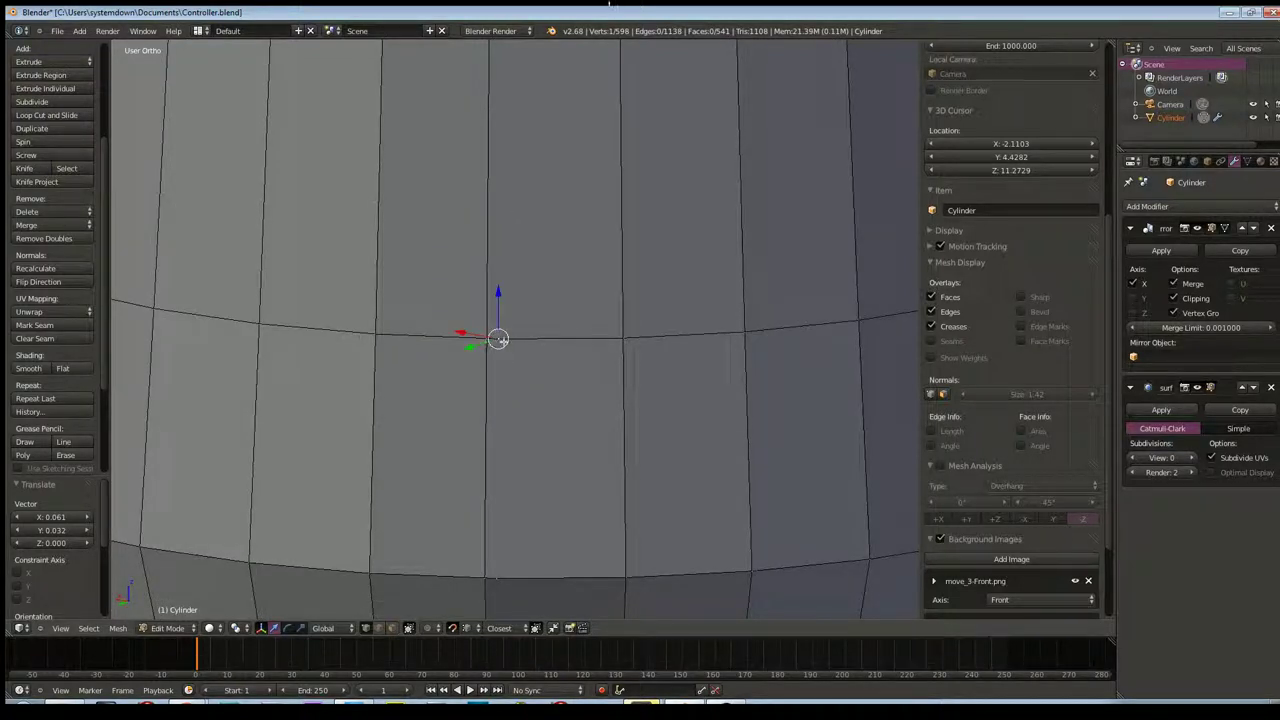
pyautogui.press('g')
pyautogui.click(492, 338)
pyautogui.keyDown('shift'); pyautogui.scroll(-5, 519, 366); pyautogui.keyUp('shift')
pyautogui.rightClick(498, 309)
pyautogui.press('g')
pyautogui.click(492, 310)
pyautogui.keyDown('shift'); pyautogui.scroll(-5, 558, 224); pyautogui.keyUp('shift')
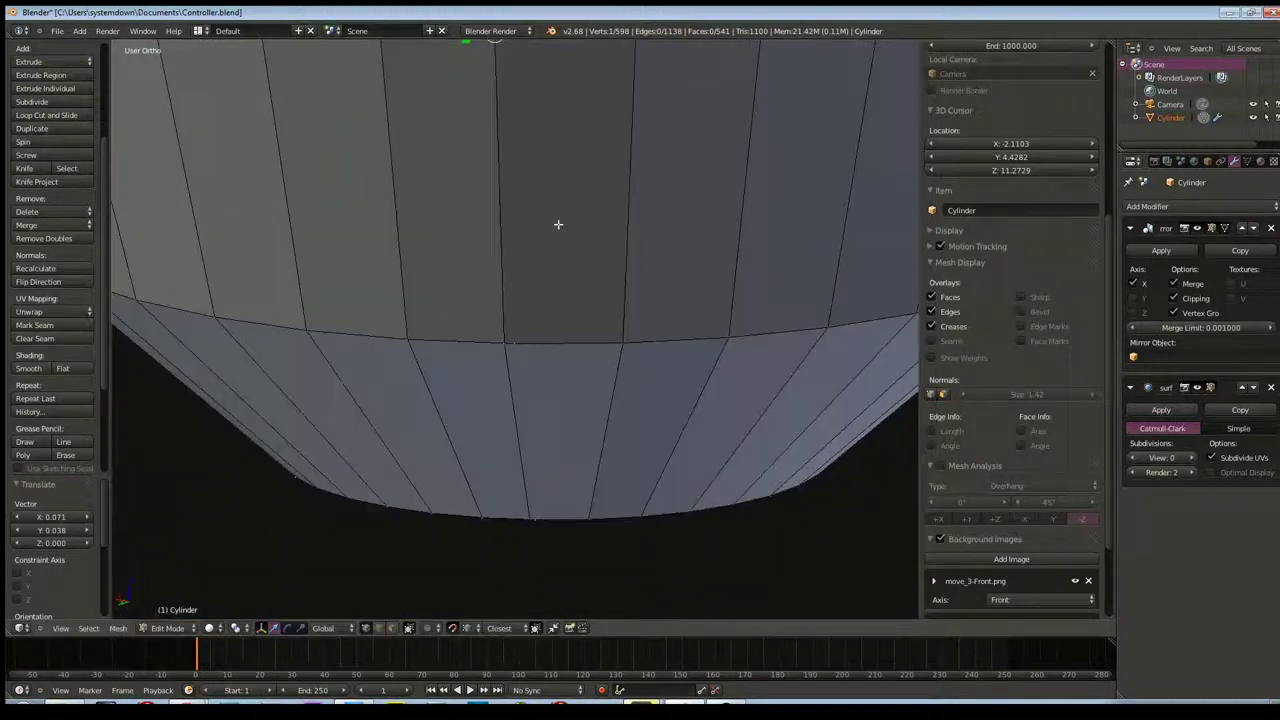
pyautogui.rightClick(512, 344)
pyautogui.press('g')
pyautogui.click(509, 345)
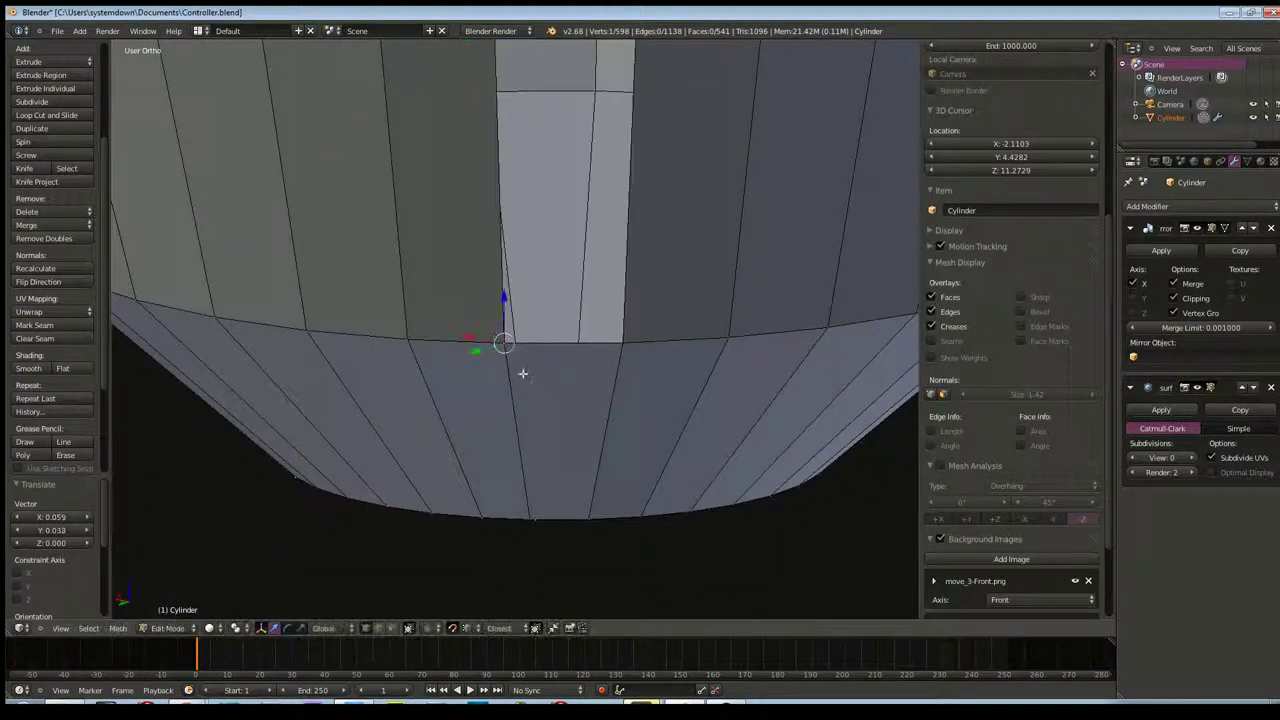
# Move a stray rim vertex on the cylinder's bottom cap into place
pyautogui.moveTo(554, 485)
pyautogui.keyDown('shift'); pyautogui.mouseDown(button='middle')
pyautogui.moveTo(594, 100)
pyautogui.moveTo(594, 214)
pyautogui.moveTo(594, 194)
pyautogui.moveTo(576, 227)
pyautogui.mouseUp(button='middle'); pyautogui.keyUp('shift')
pyautogui.rightClick(575, 229)
pyautogui.keyDown('alt'); pyautogui.rightClick(575, 229); pyautogui.keyUp('alt')
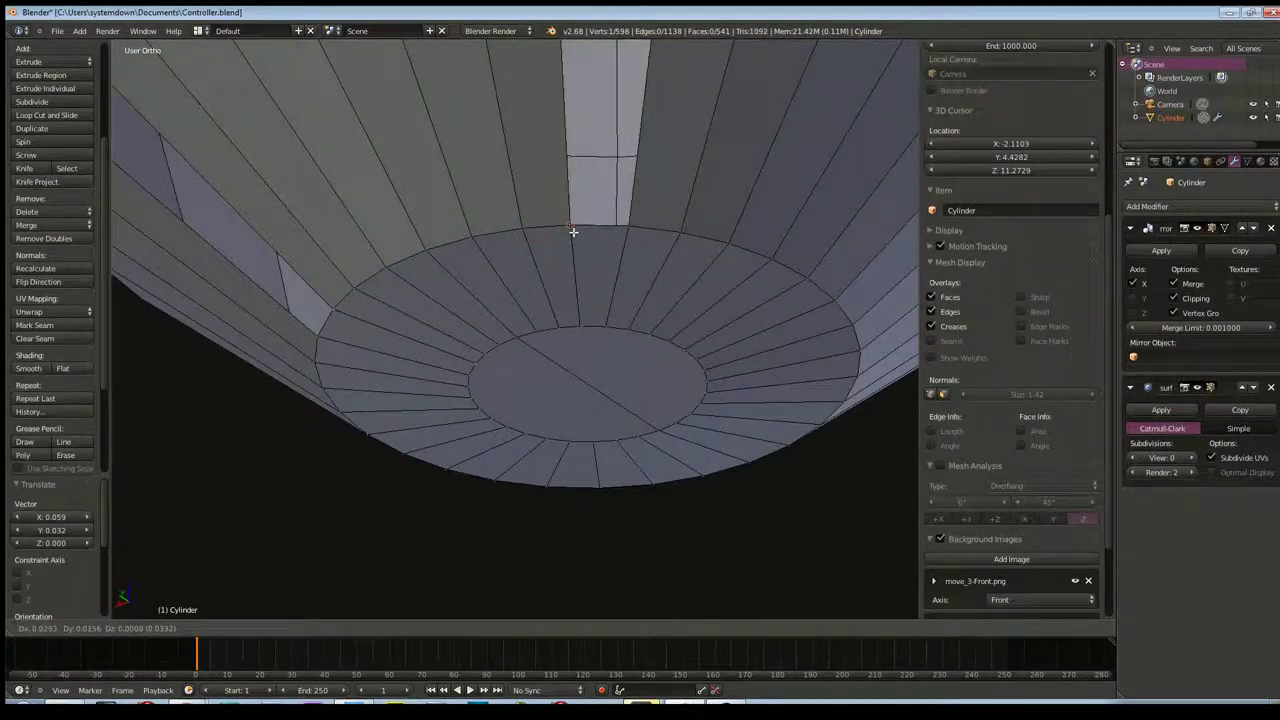
pyautogui.scroll(3, 613, 388)
pyautogui.scroll(-3, 613, 388)
pyautogui.scroll(3, 620, 394)
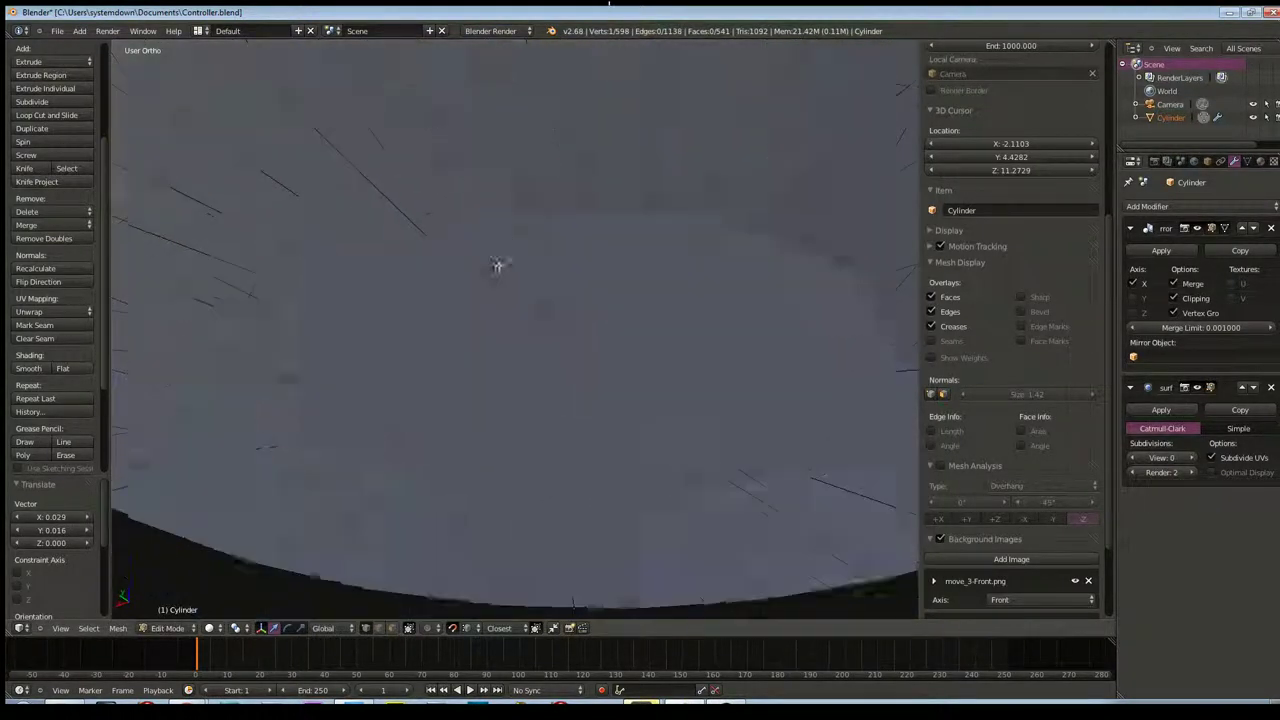
pyautogui.scroll(-3, 500, 266)
pyautogui.press('g')
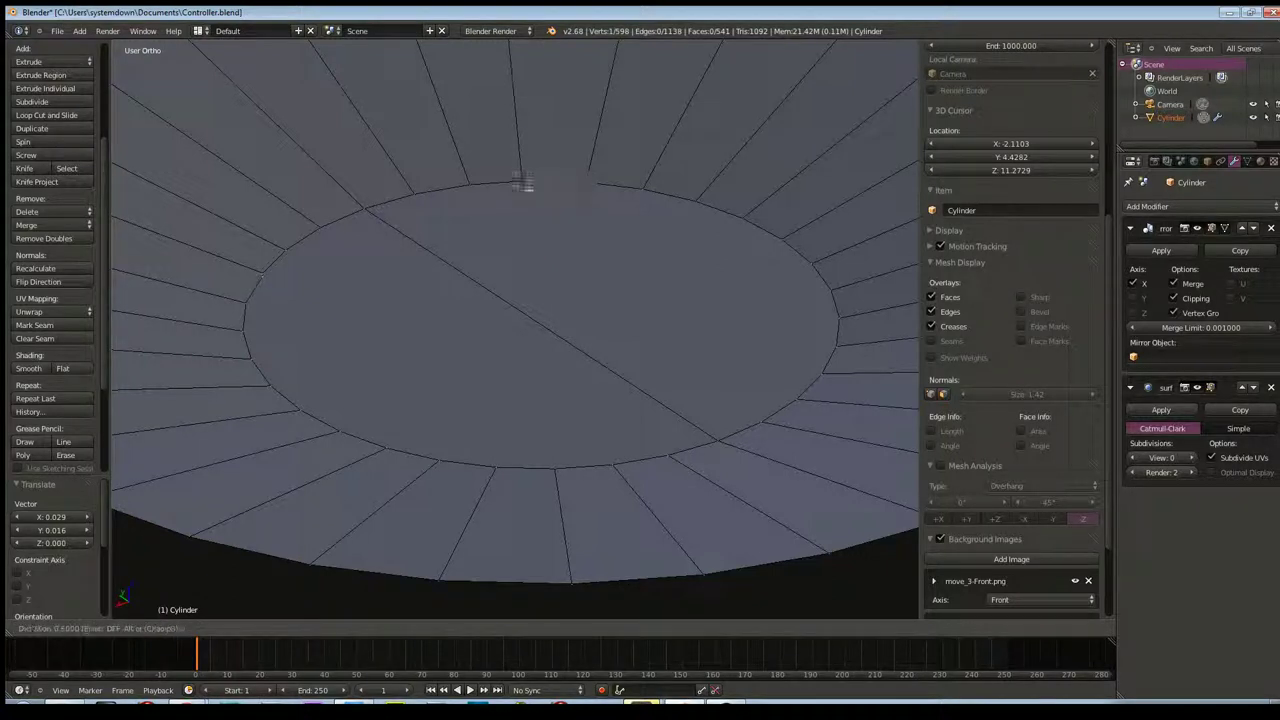
pyautogui.press('g')
pyautogui.press('Escape')
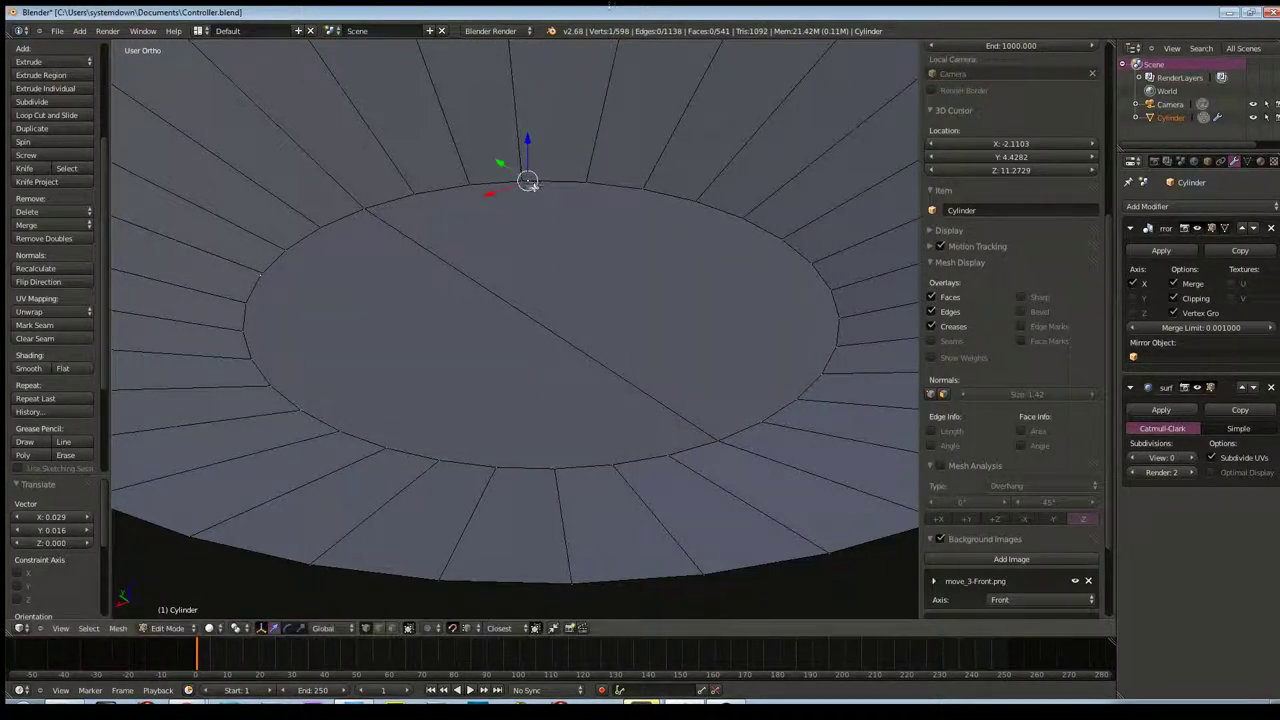
pyautogui.press('g')
pyautogui.click(527, 175)
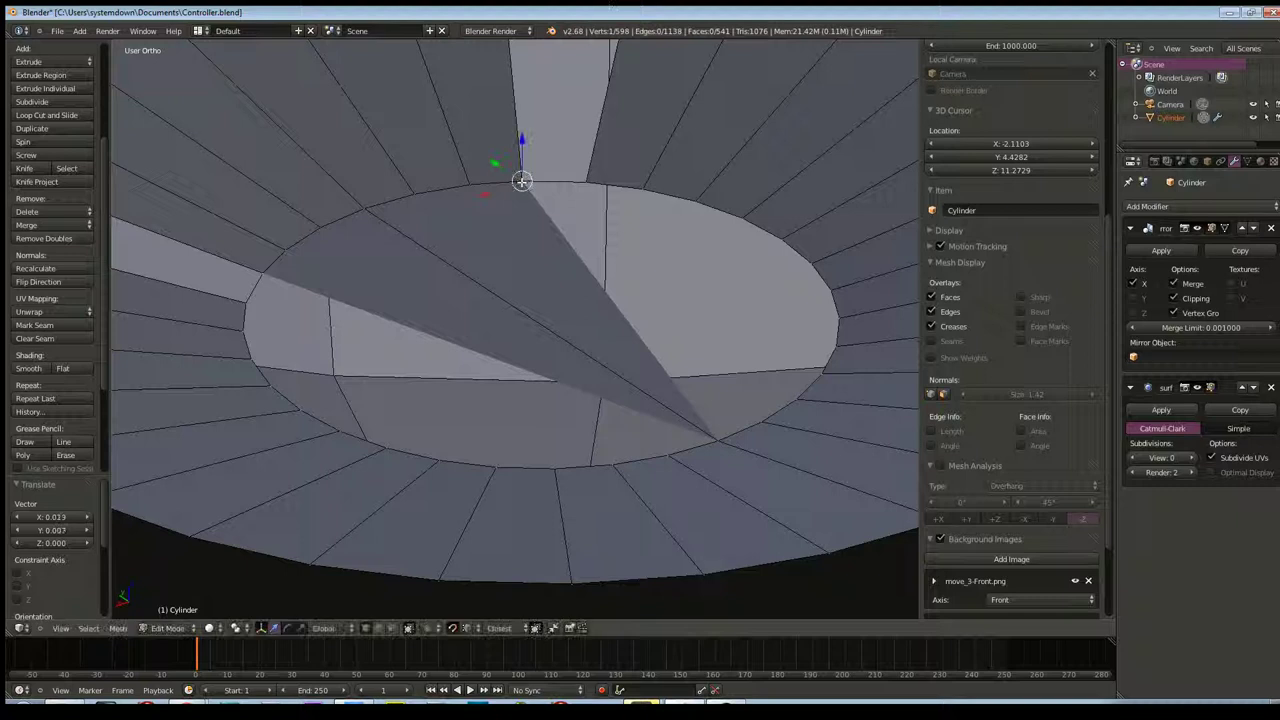
pyautogui.scroll(-2, 600, 240)
pyautogui.scroll(-1, 605, 242)
# Remove Doubles on the whole mesh, merging 9 vertices, then return to Object Mode
pyautogui.press('a')
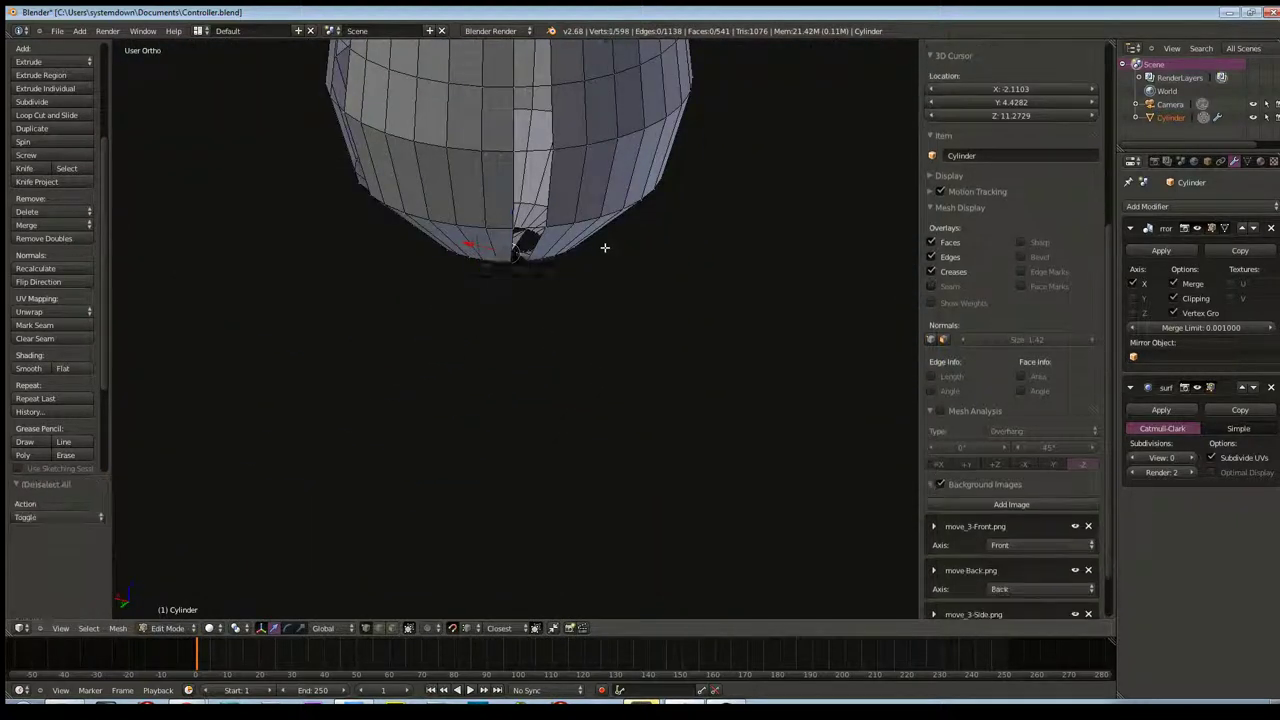
pyautogui.scroll(-3, 604, 238)
pyautogui.press('a')
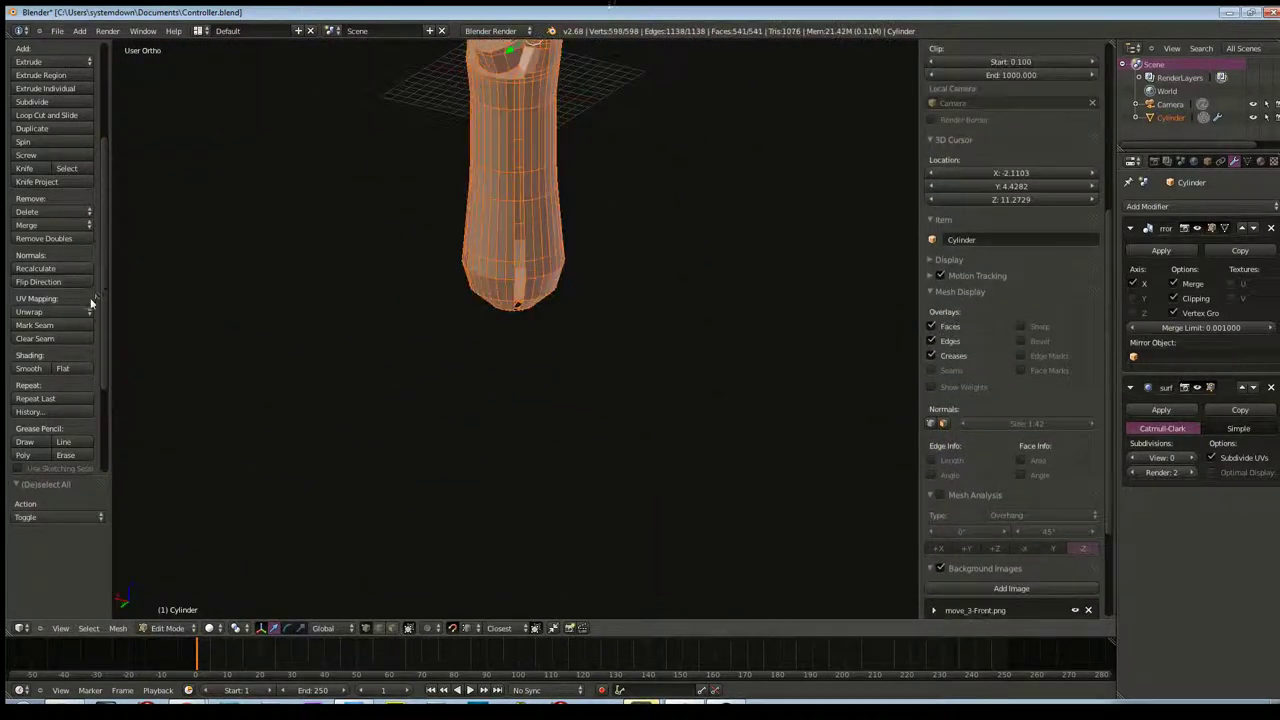
pyautogui.click(43, 238)
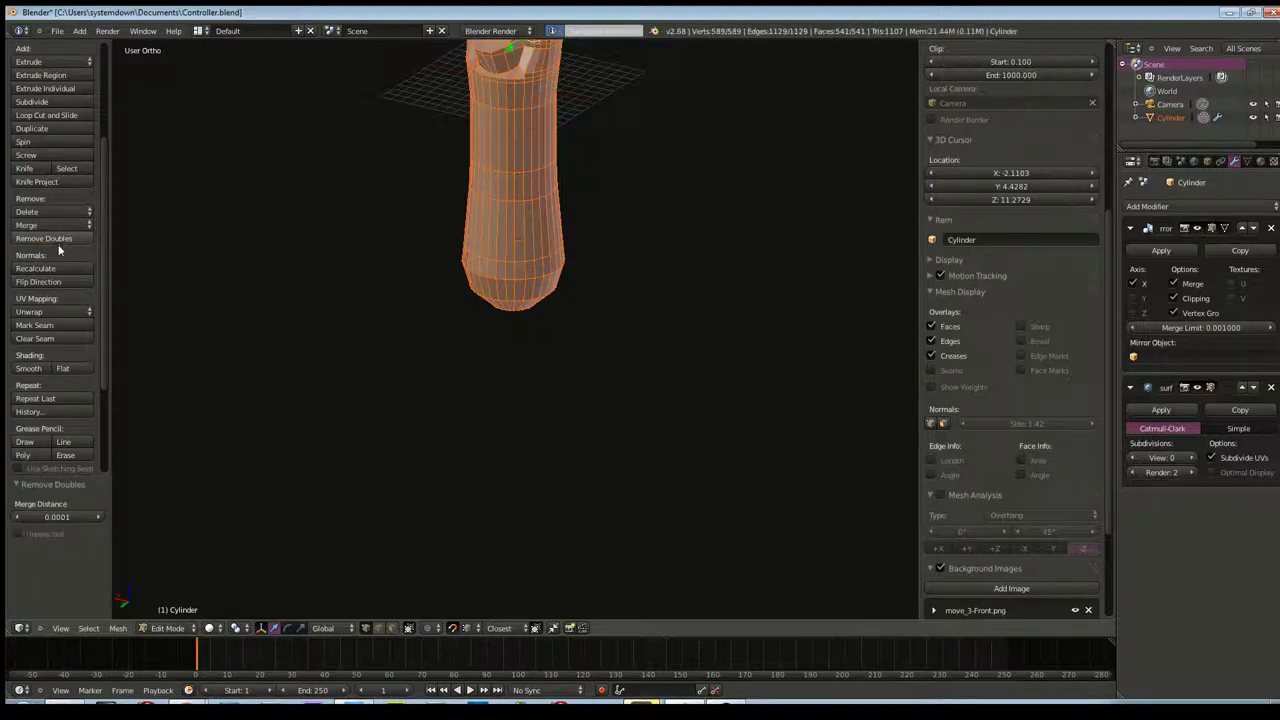
pyautogui.moveTo(445, 232); pyautogui.dragTo(464, 395, button='middle')
pyautogui.scroll(2, 420, 358)
pyautogui.scroll(2, 485, 343)
pyautogui.moveTo(485, 343); pyautogui.dragTo(430, 357, button='middle')
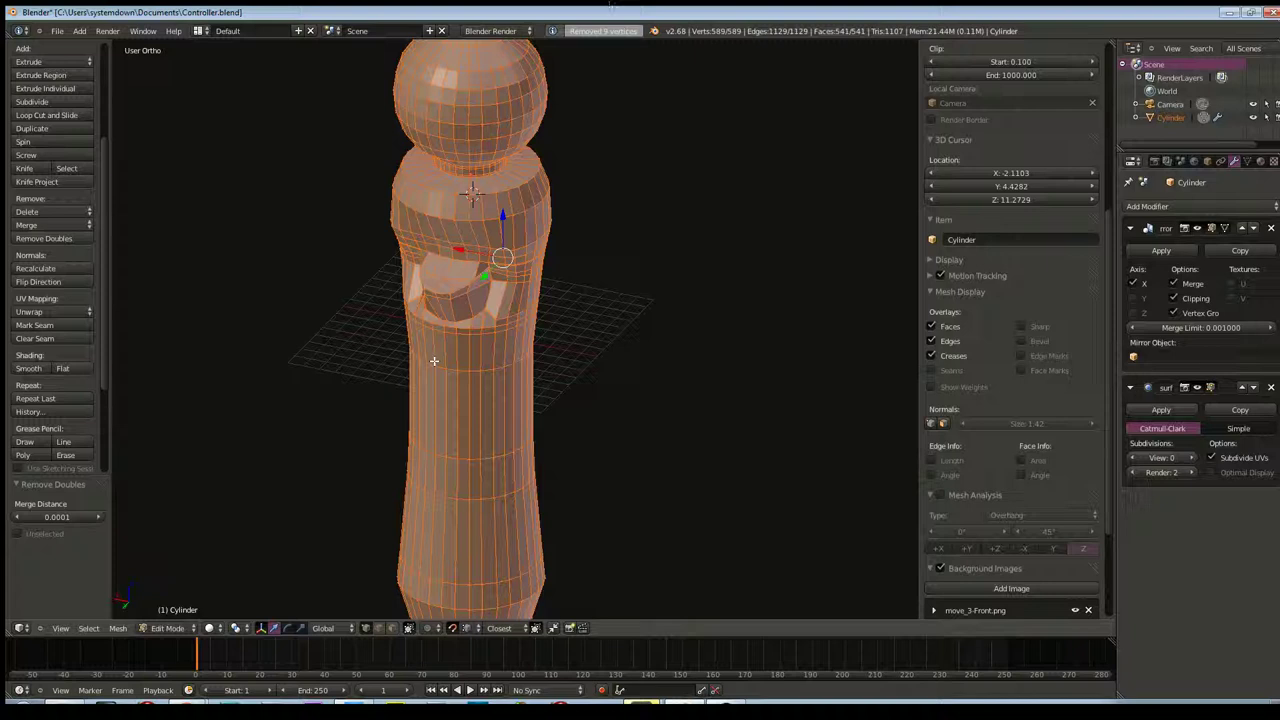
pyautogui.press('Tab')
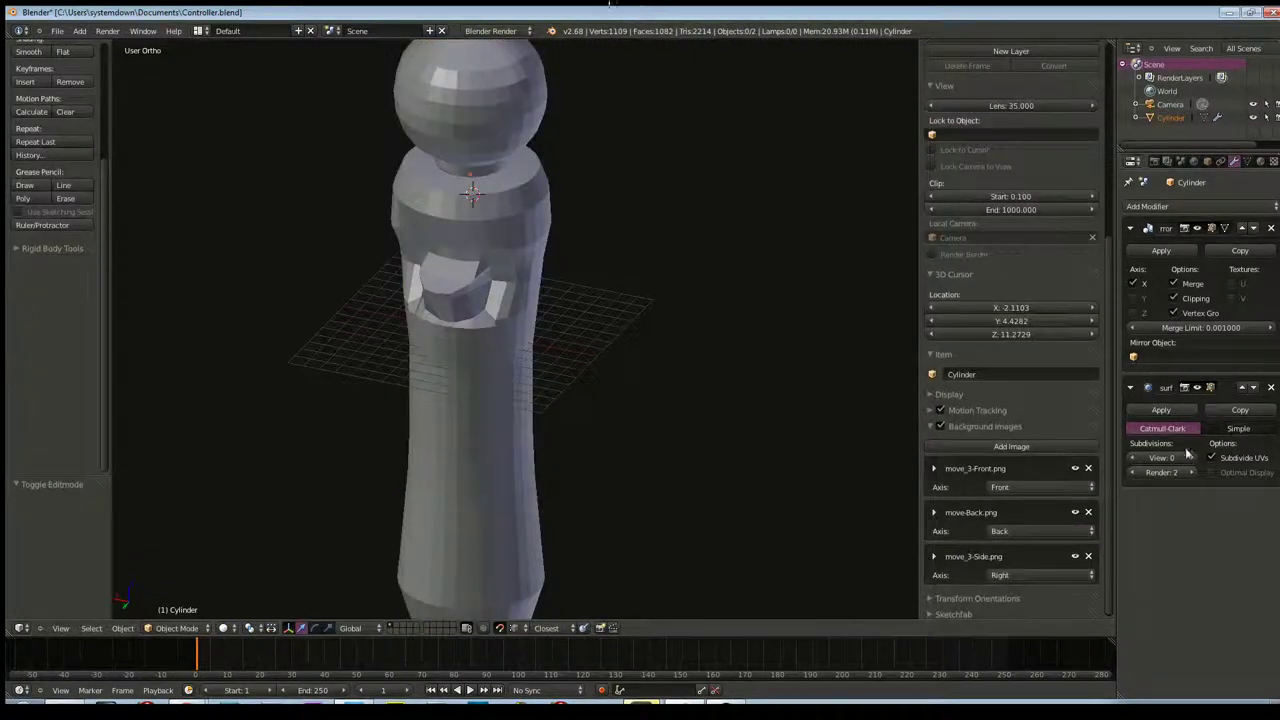
# Set the Subdivision Surface viewport level to 4 and view the smoothed body from above
pyautogui.moveTo(1190, 465); pyautogui.dragTo(1210, 465)
pyautogui.moveTo(911, 433); pyautogui.dragTo(883, 425, button='middle')
pyautogui.moveTo(586, 429); pyautogui.dragTo(691, 414, button='middle')
pyautogui.scroll(2, 680, 420)
pyautogui.scroll(3, 763, 304)
pyautogui.moveTo(790, 345)
pyautogui.mouseDown(button='middle')
pyautogui.moveTo(591, 420)
pyautogui.moveTo(629, 266)
pyautogui.moveTo(721, 457)
pyautogui.moveTo(637, 371)
pyautogui.moveTo(597, 360)
pyautogui.moveTo(757, 331)
pyautogui.moveTo(723, 331)
pyautogui.moveTo(663, 289)
pyautogui.moveTo(651, 346)
pyautogui.moveTo(557, 318)
pyautogui.moveTo(683, 297)
pyautogui.moveTo(729, 237)
pyautogui.moveTo(488, 294)
pyautogui.moveTo(522, 245)
pyautogui.moveTo(511, 287)
pyautogui.mouseUp(button='middle')
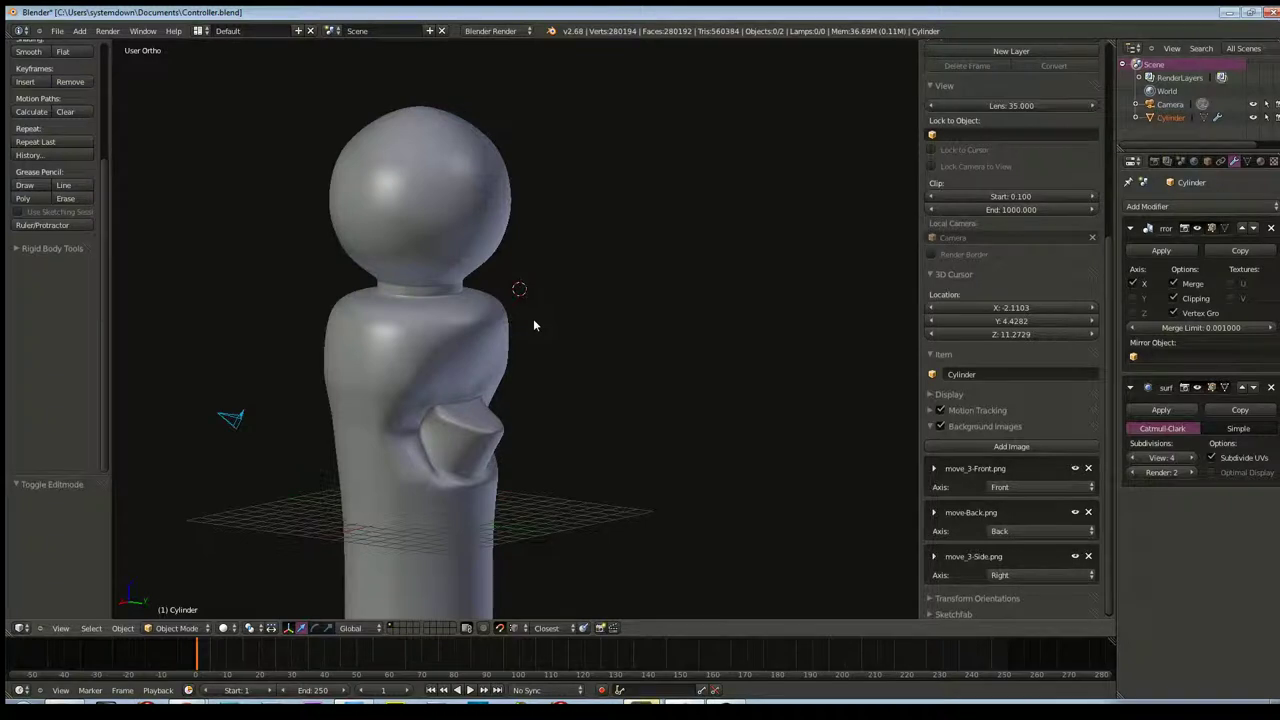
# Orbit around the smoothed controller, then line it up in front view over the reference
pyautogui.moveTo(329, 303)
pyautogui.mouseDown(button='middle')
pyautogui.moveTo(423, 286)
pyautogui.moveTo(463, 243)
pyautogui.moveTo(408, 297)
pyautogui.moveTo(354, 320)
pyautogui.mouseUp(button='middle')
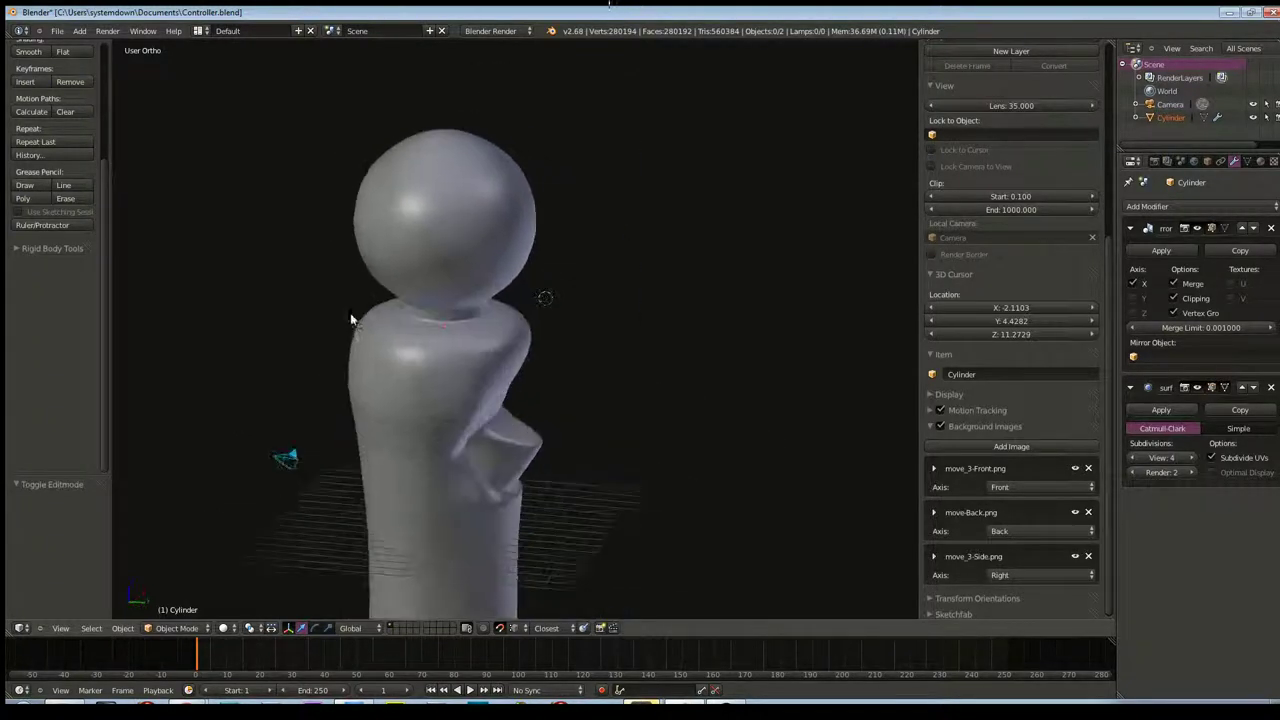
pyautogui.moveTo(594, 248)
pyautogui.mouseDown(button='middle')
pyautogui.moveTo(344, 229)
pyautogui.moveTo(603, 237)
pyautogui.moveTo(760, 214)
pyautogui.moveTo(769, 168)
pyautogui.moveTo(486, 251)
pyautogui.moveTo(371, 257)
pyautogui.moveTo(462, 318)
pyautogui.mouseUp(button='middle')
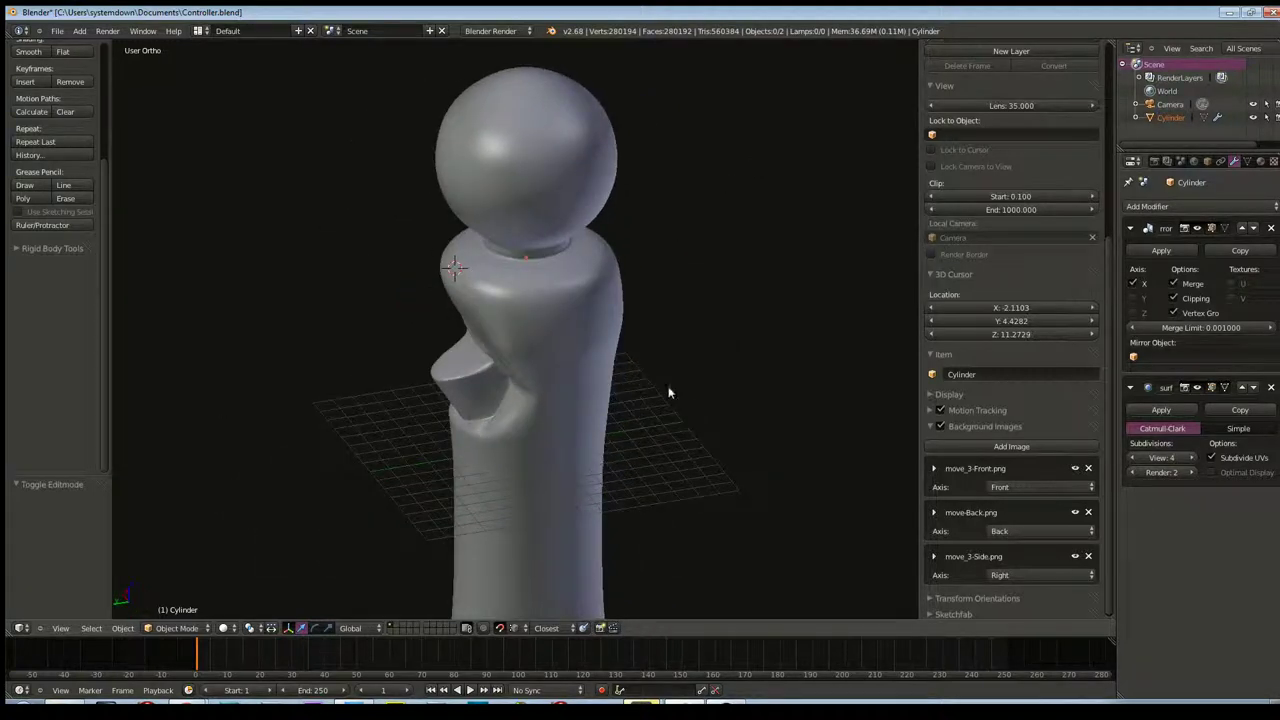
pyautogui.moveTo(683, 400)
pyautogui.mouseDown(button='middle')
pyautogui.moveTo(600, 260)
pyautogui.moveTo(629, 343)
pyautogui.moveTo(557, 314)
pyautogui.moveTo(455, 311)
pyautogui.moveTo(629, 306)
pyautogui.moveTo(669, 251)
pyautogui.moveTo(651, 283)
pyautogui.moveTo(574, 311)
pyautogui.moveTo(507, 312)
pyautogui.mouseUp(button='middle')
pyautogui.press('KP_1')
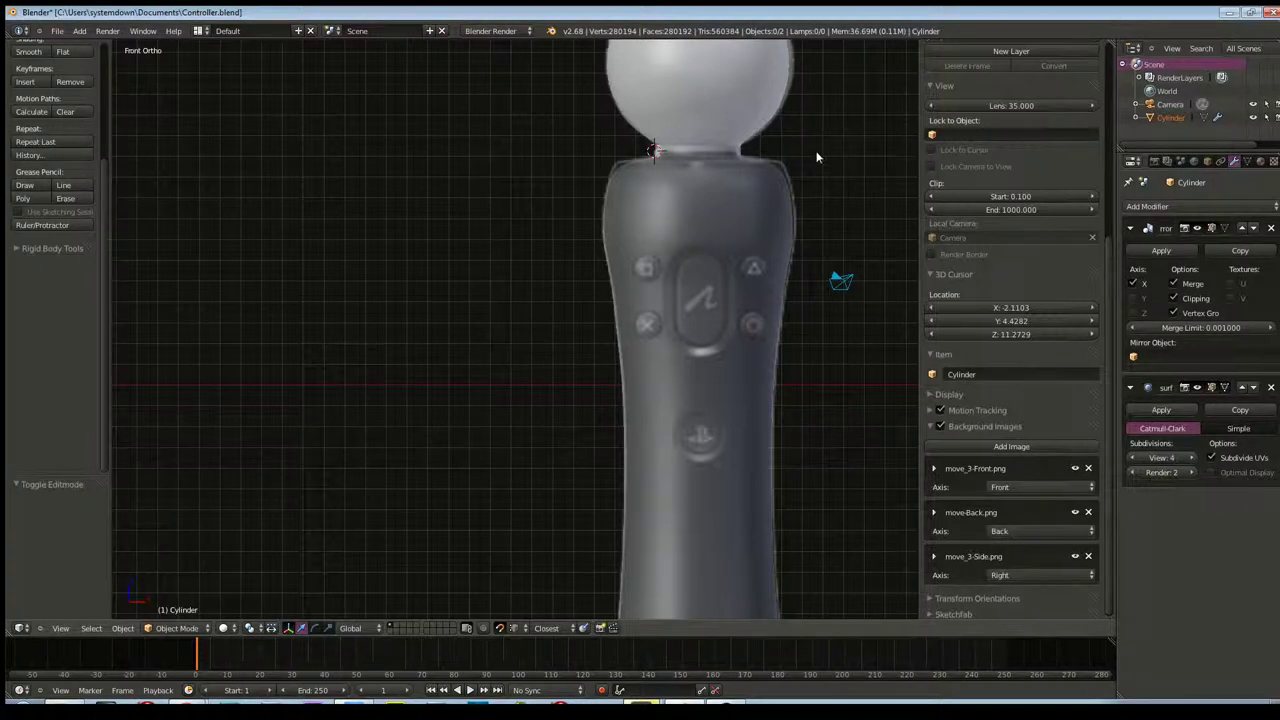
# In Edit Mode, box-select the top body edge loop and scale it in front view
pyautogui.scroll(2, 820, 157)
pyautogui.moveTo(835, 144)
pyautogui.keyDown('shift'); pyautogui.mouseDown(button='middle')
pyautogui.moveTo(615, 328)
pyautogui.moveTo(499, 366)
pyautogui.mouseUp(button='middle'); pyautogui.keyUp('shift')
pyautogui.scroll(3, 499, 366)
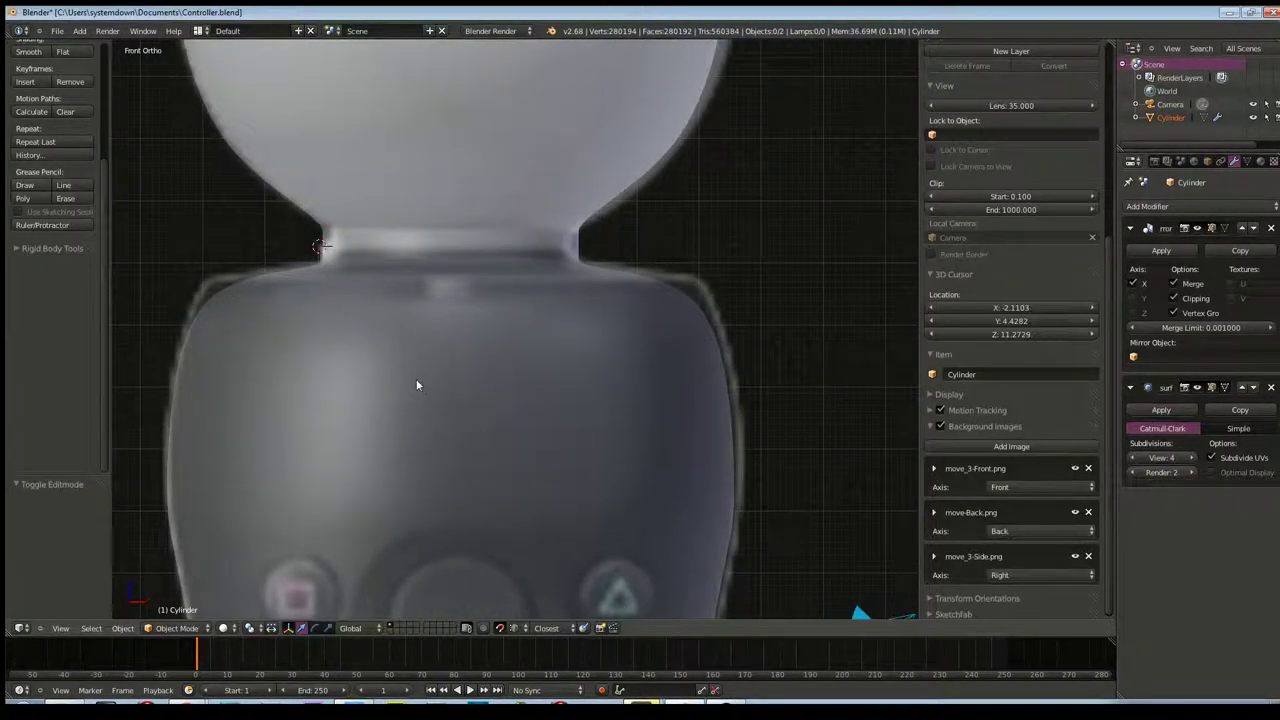
pyautogui.press('Tab')
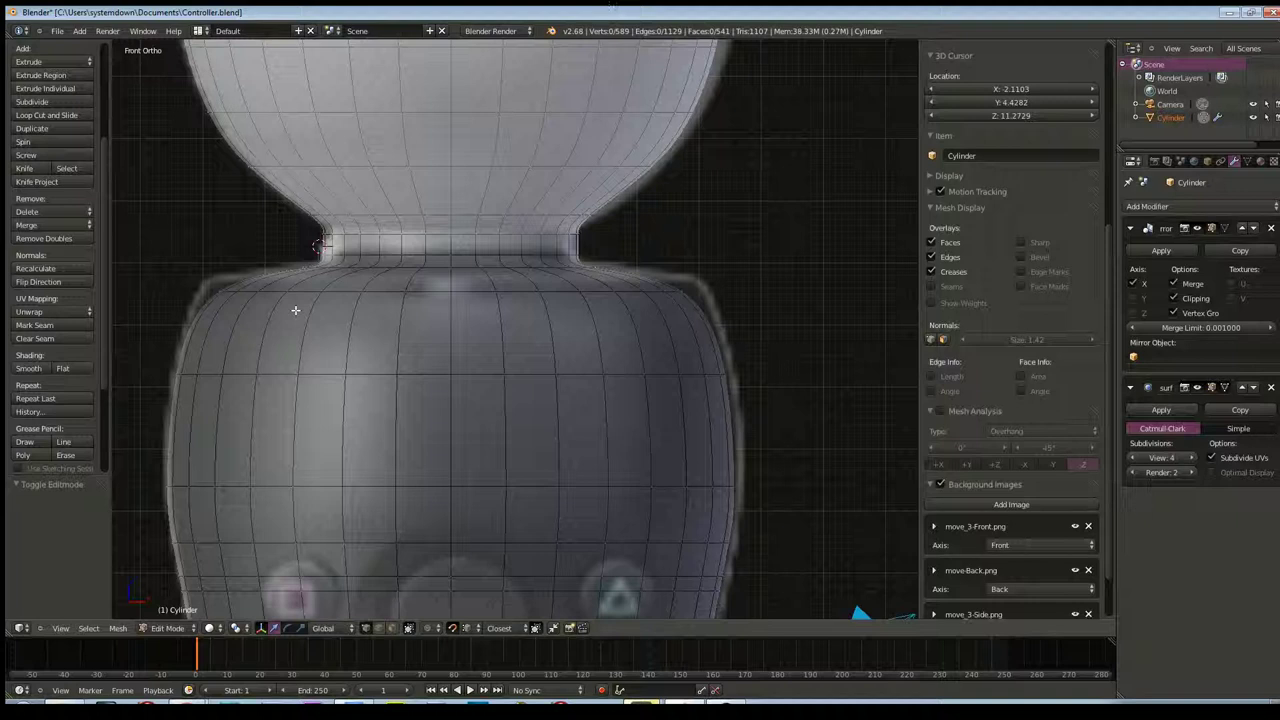
pyautogui.press('b')
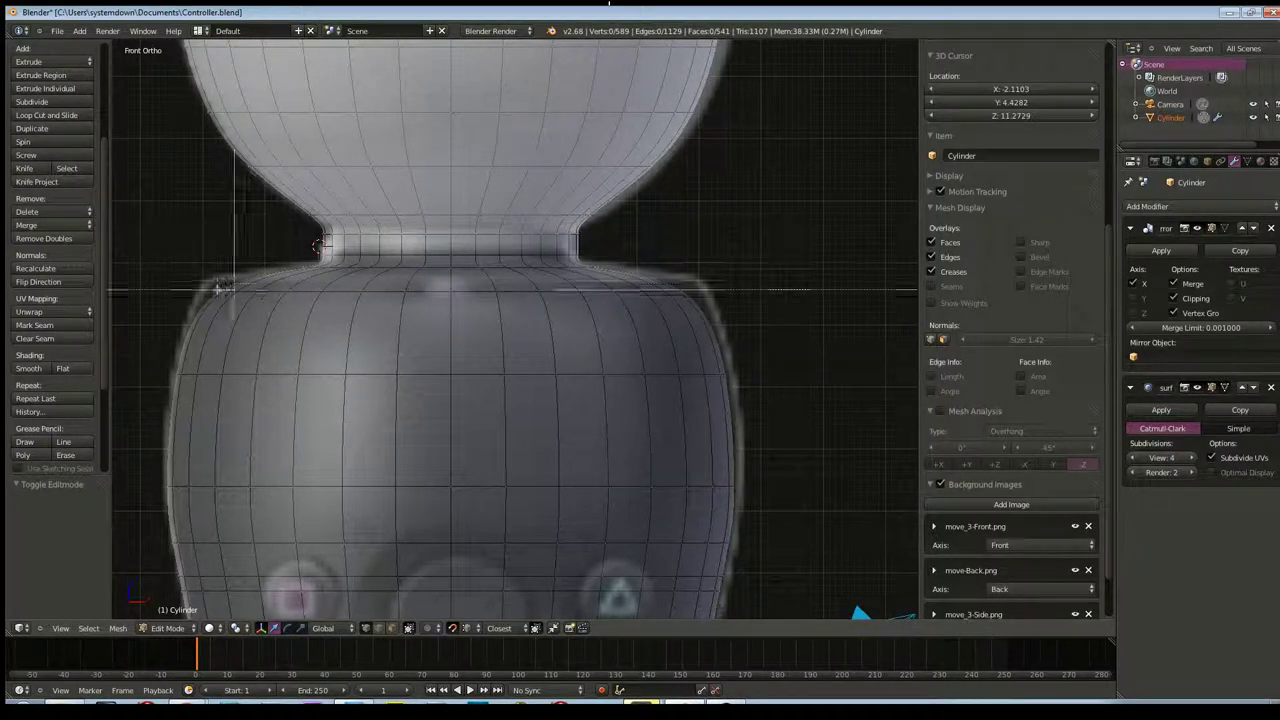
pyautogui.moveTo(181, 278); pyautogui.dragTo(818, 319)
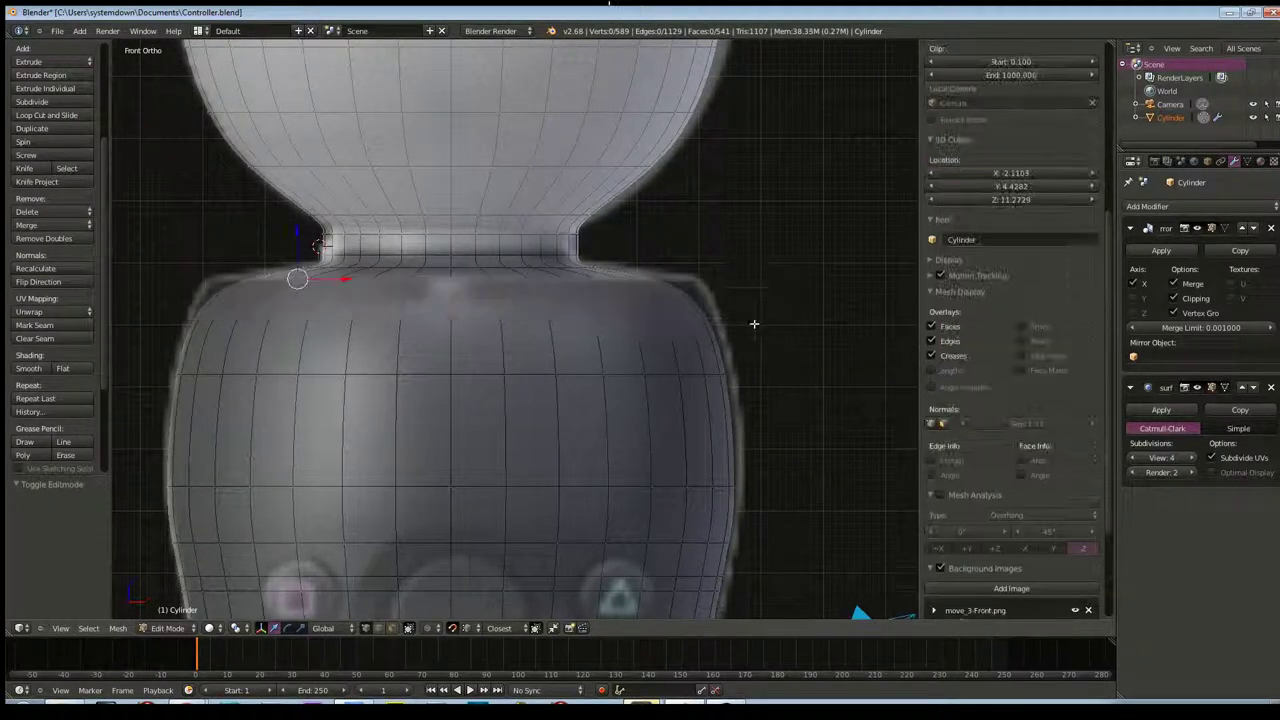
pyautogui.press('s')
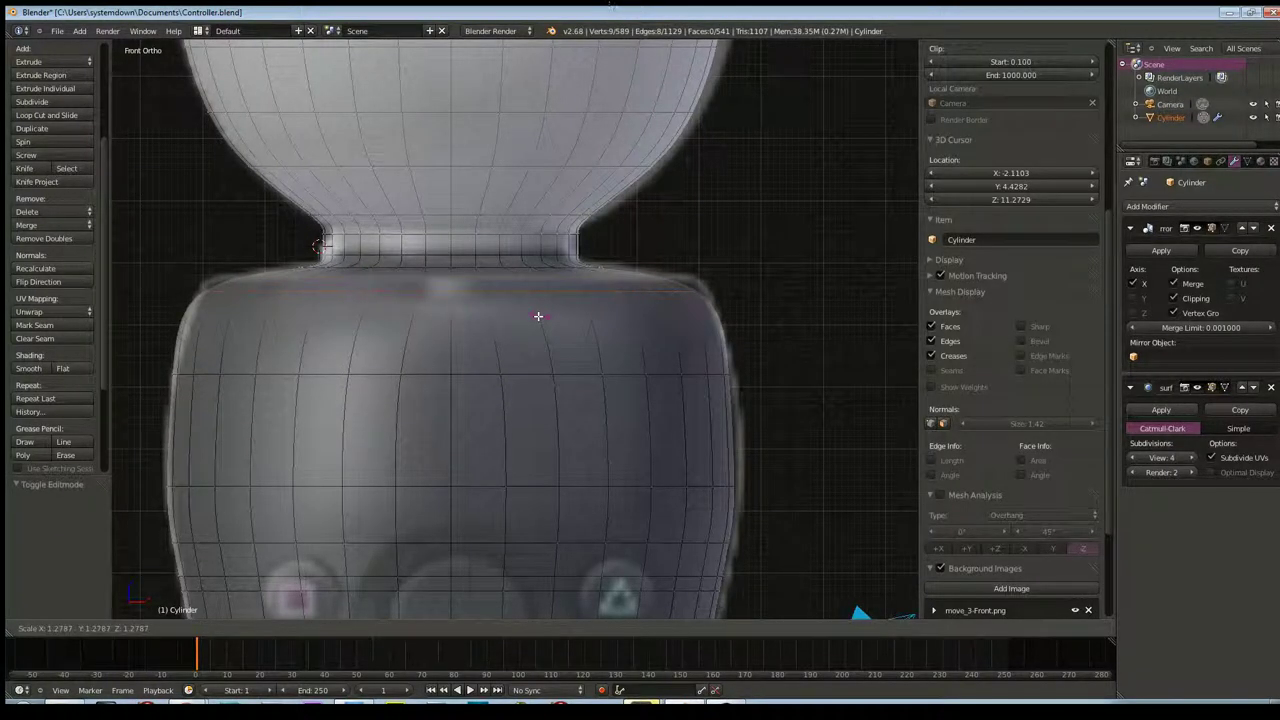
pyautogui.click(537, 316)
pyautogui.moveTo(666, 314)
pyautogui.mouseDown(button='middle')
pyautogui.moveTo(591, 374)
pyautogui.moveTo(460, 391)
pyautogui.mouseUp(button='middle')
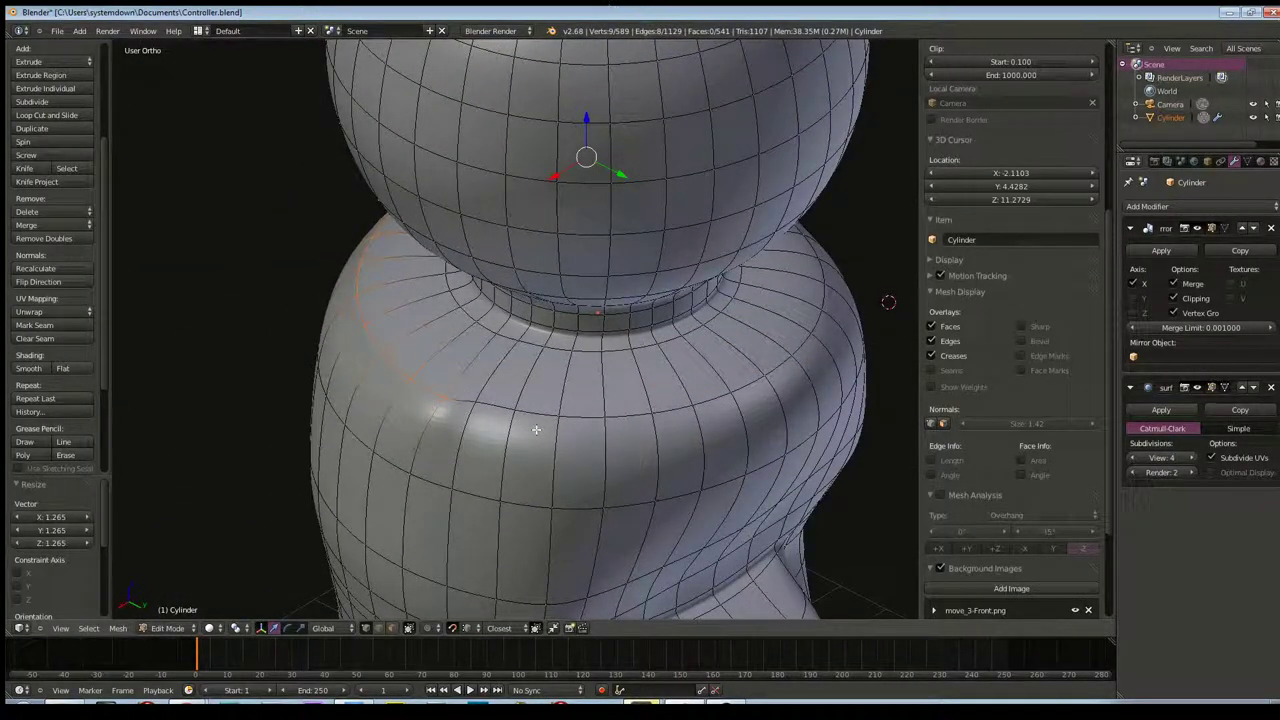
# Disable Limit Selection to Visible, then reselect the full top loop and rescale it
pyautogui.rightClick(448, 400)
pyautogui.moveTo(335, 355)
pyautogui.mouseDown(button='middle')
pyautogui.moveTo(579, 335)
pyautogui.moveTo(563, 354)
pyautogui.mouseUp(button='middle')
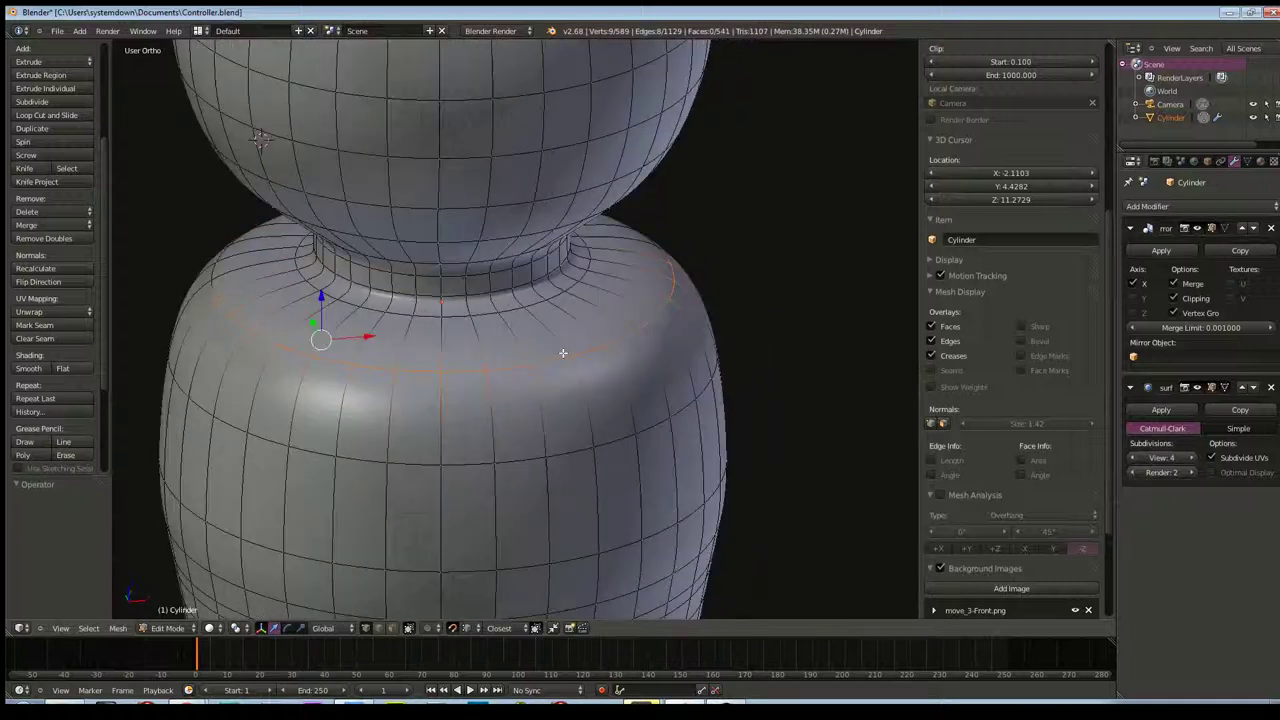
pyautogui.press('a')
pyautogui.click(409, 628)
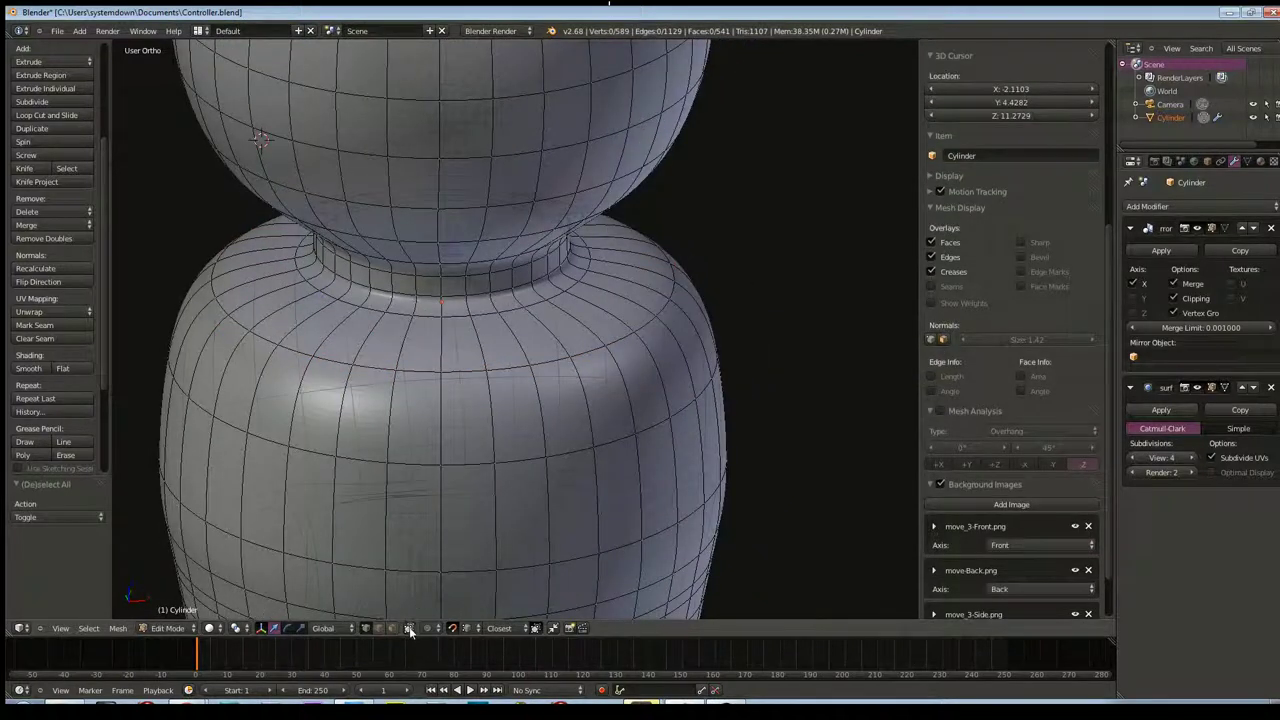
pyautogui.press('KP_1')
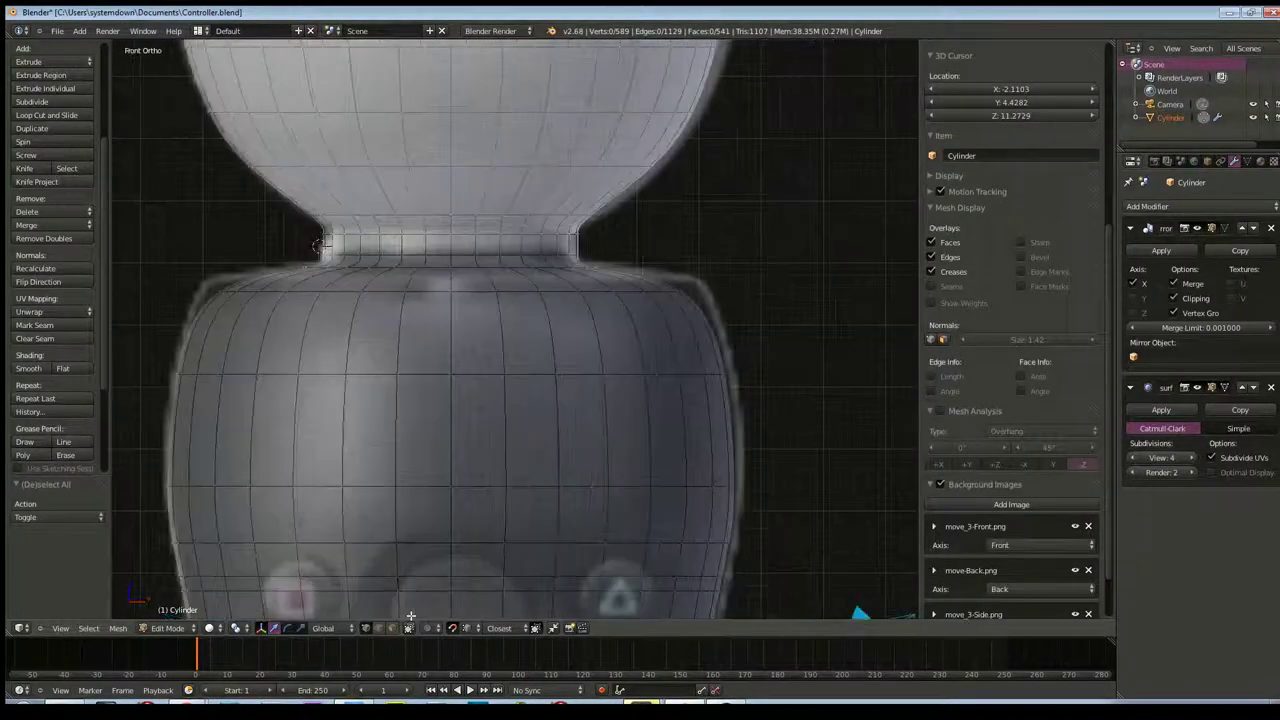
pyautogui.press('b')
pyautogui.moveTo(180, 277)
pyautogui.mouseDown()
pyautogui.moveTo(334, 312)
pyautogui.moveTo(747, 322)
pyautogui.mouseUp()
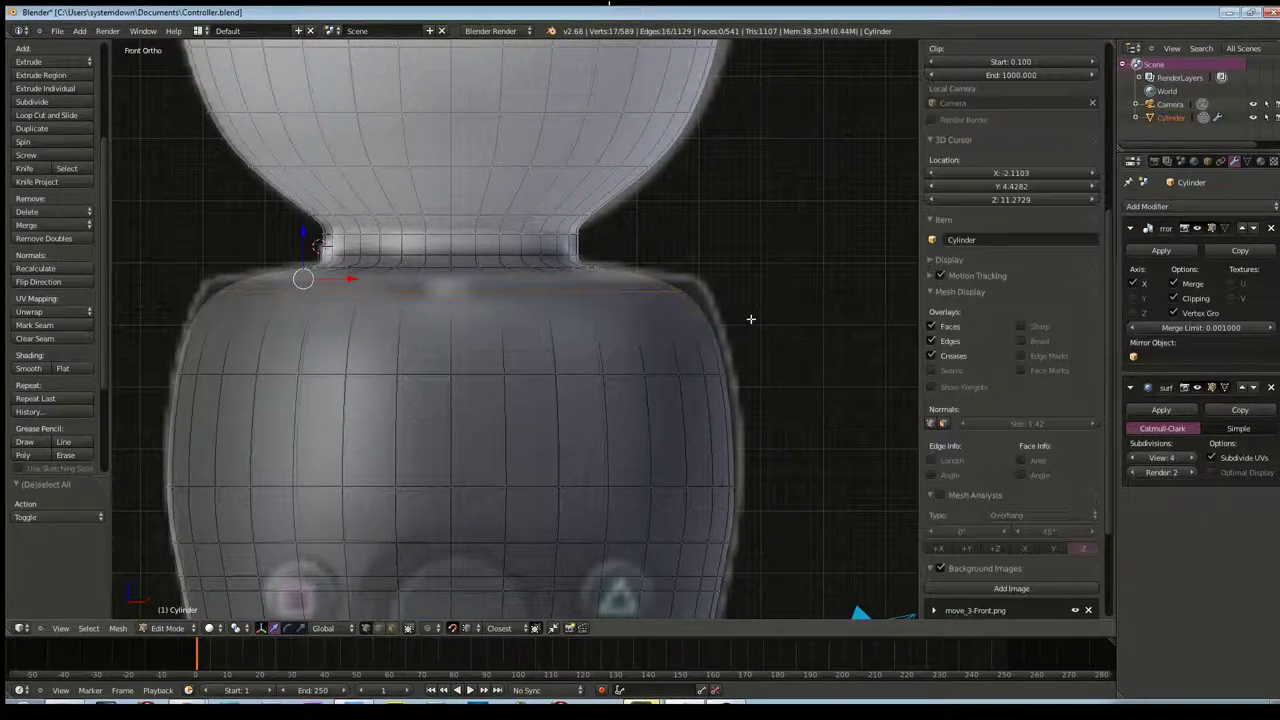
pyautogui.moveTo(755, 312); pyautogui.dragTo(759, 314, button='middle')
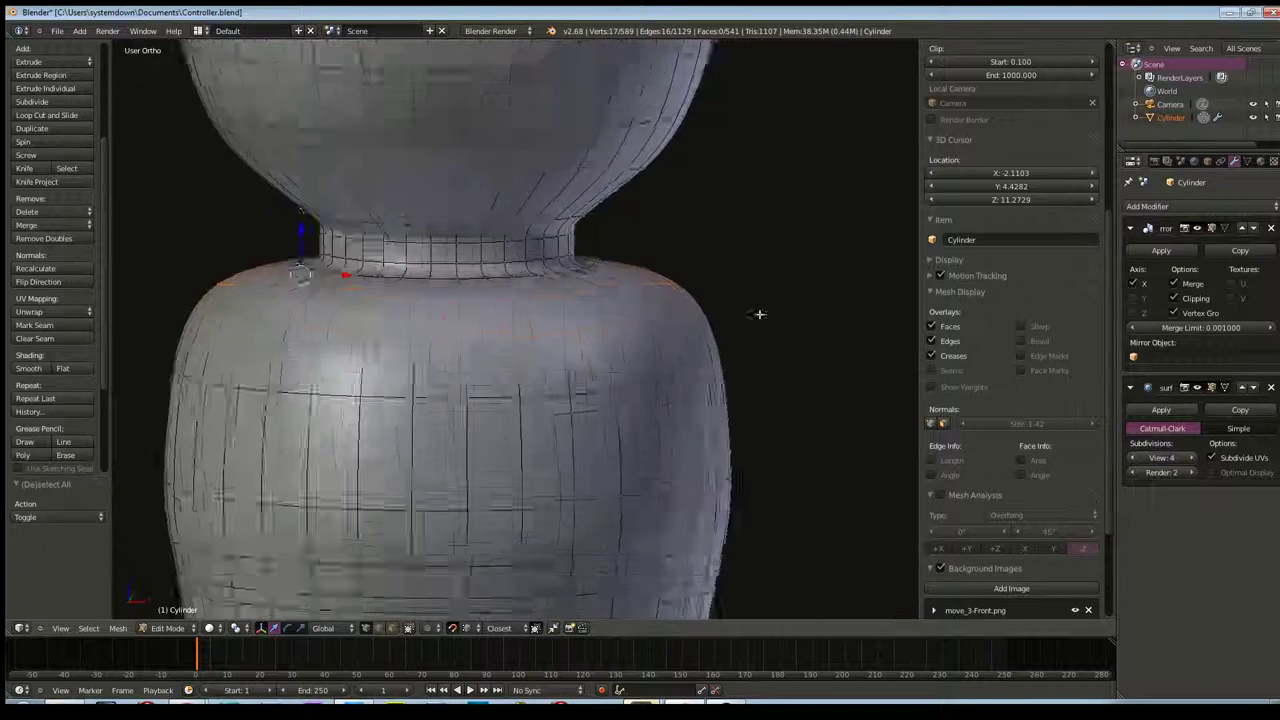
pyautogui.moveTo(759, 314); pyautogui.dragTo(766, 323, button='middle')
pyautogui.press('s')
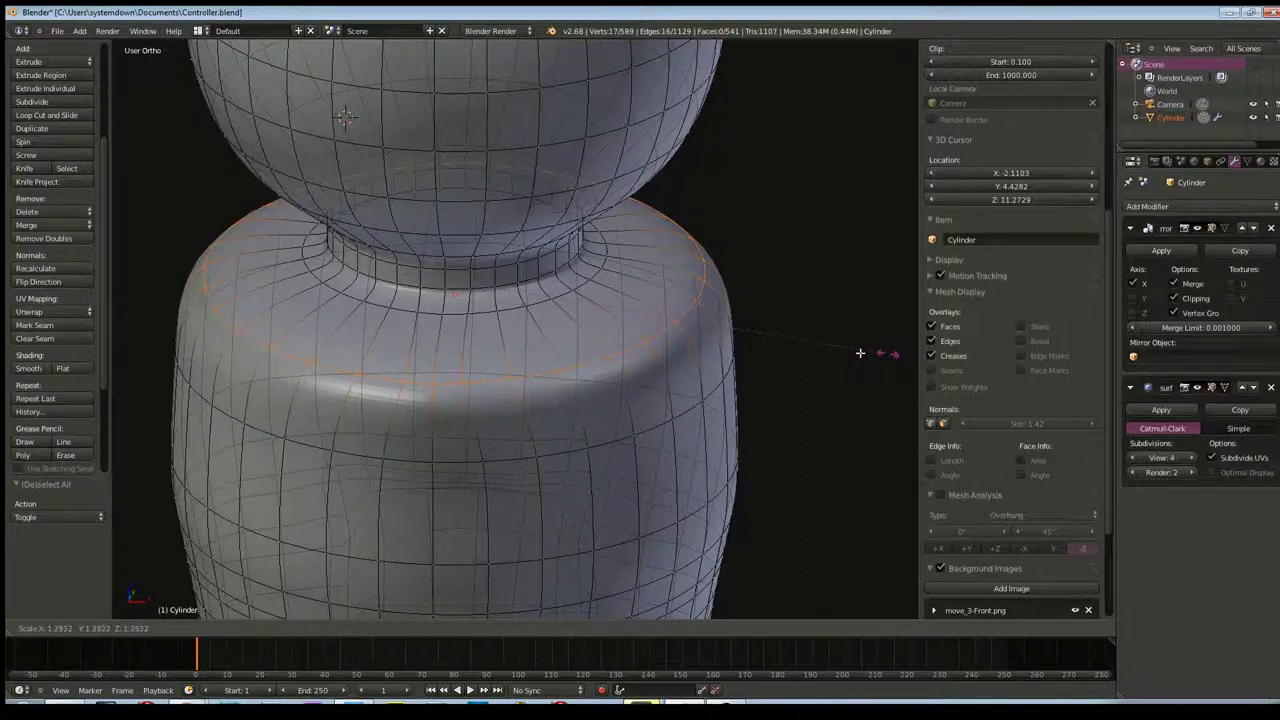
pyautogui.click(840, 353)
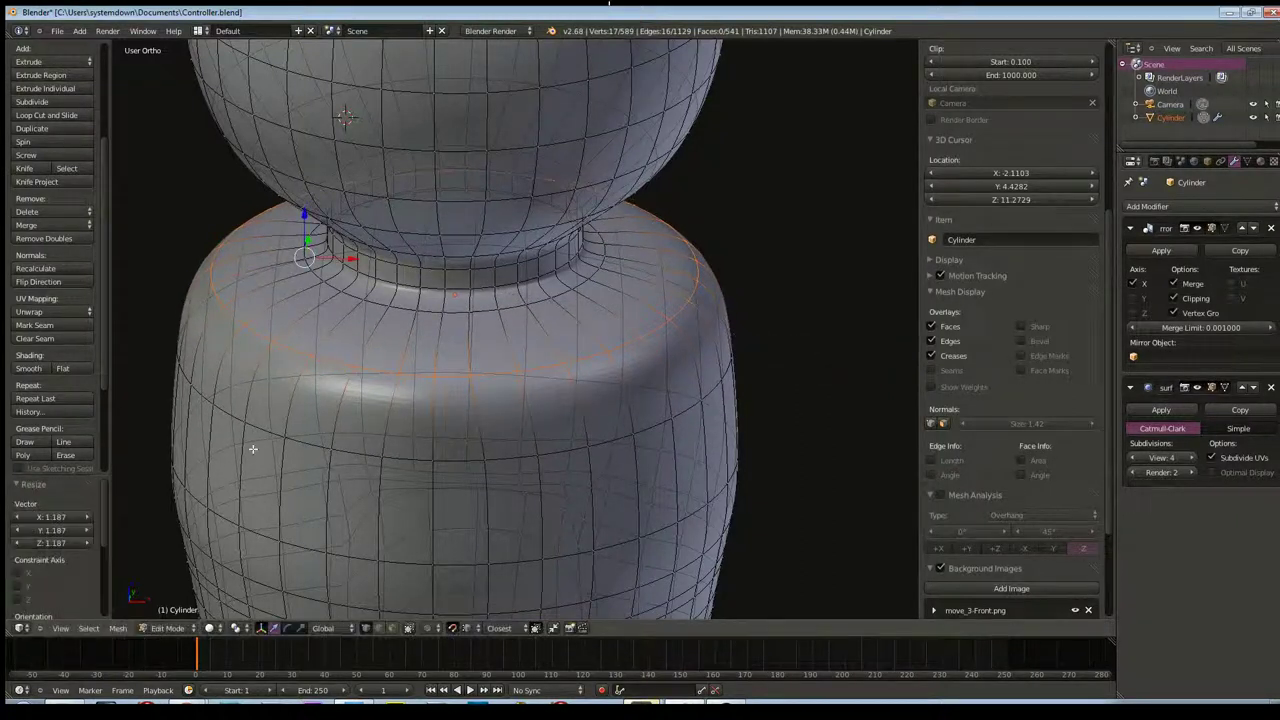
# Raise the top body loop along Z to match the front reference
pyautogui.press('KP_1')
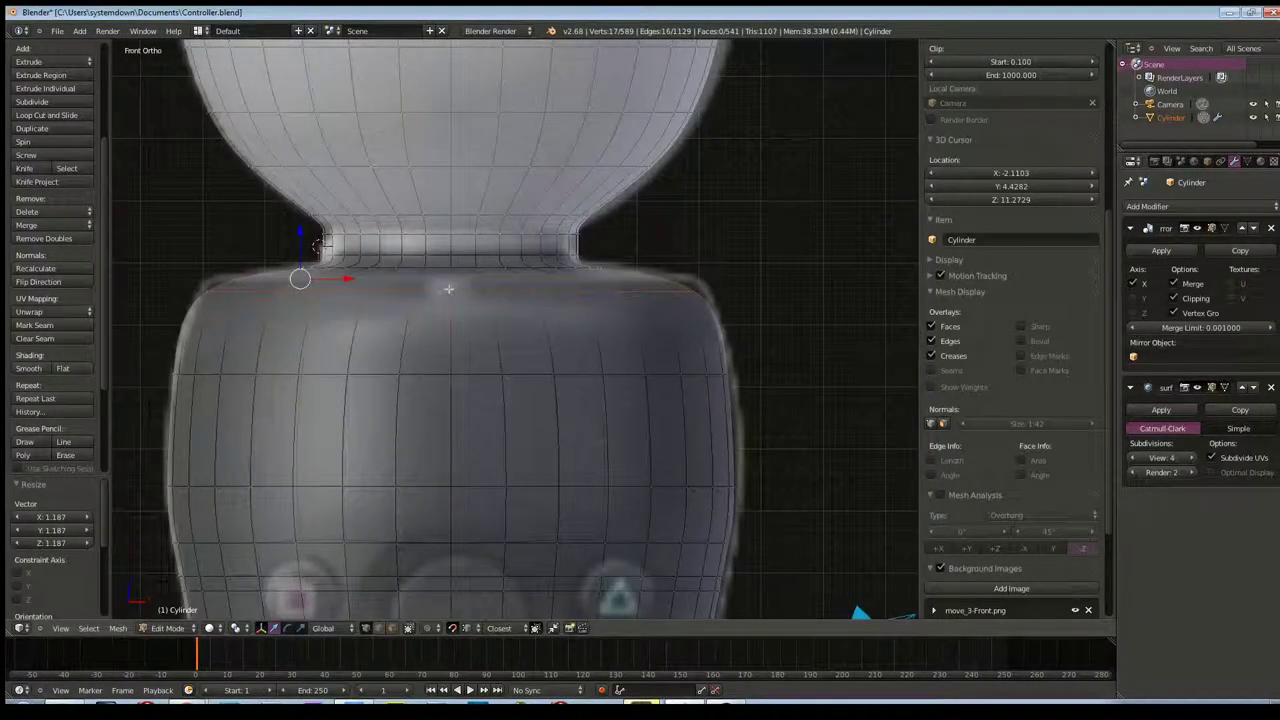
pyautogui.press('g')
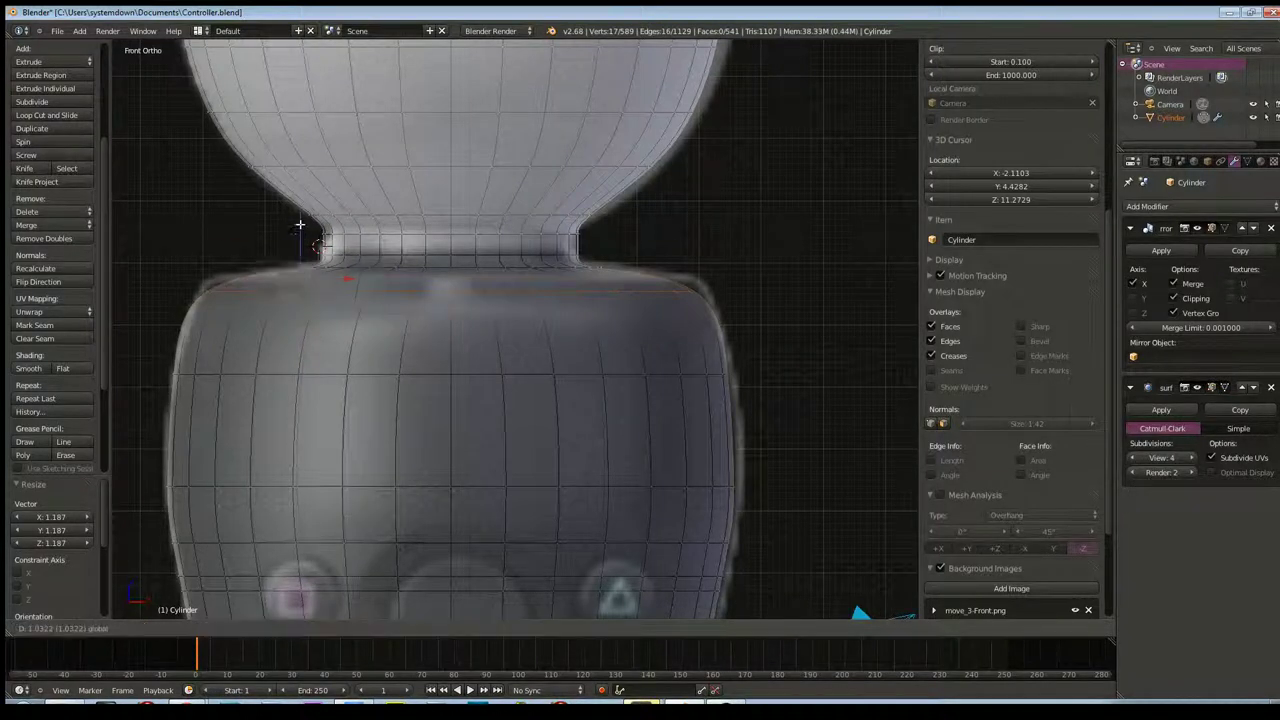
pyautogui.press('z')
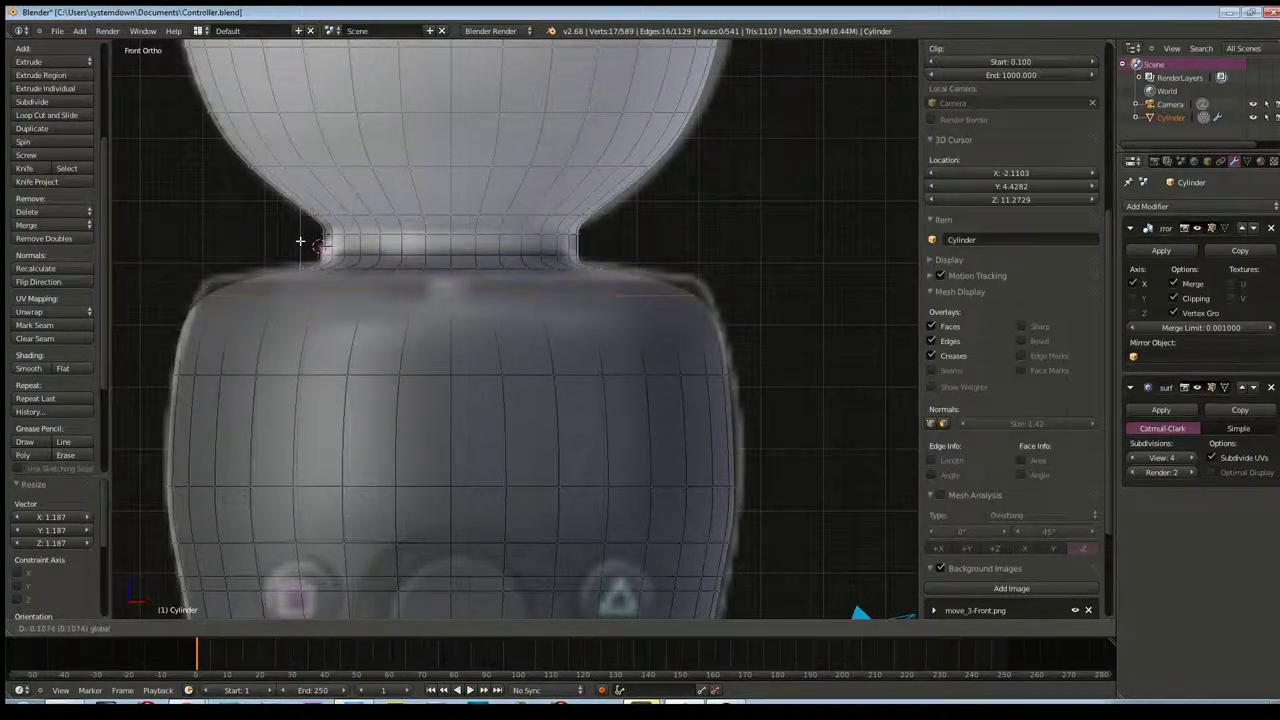
pyautogui.click(300, 237)
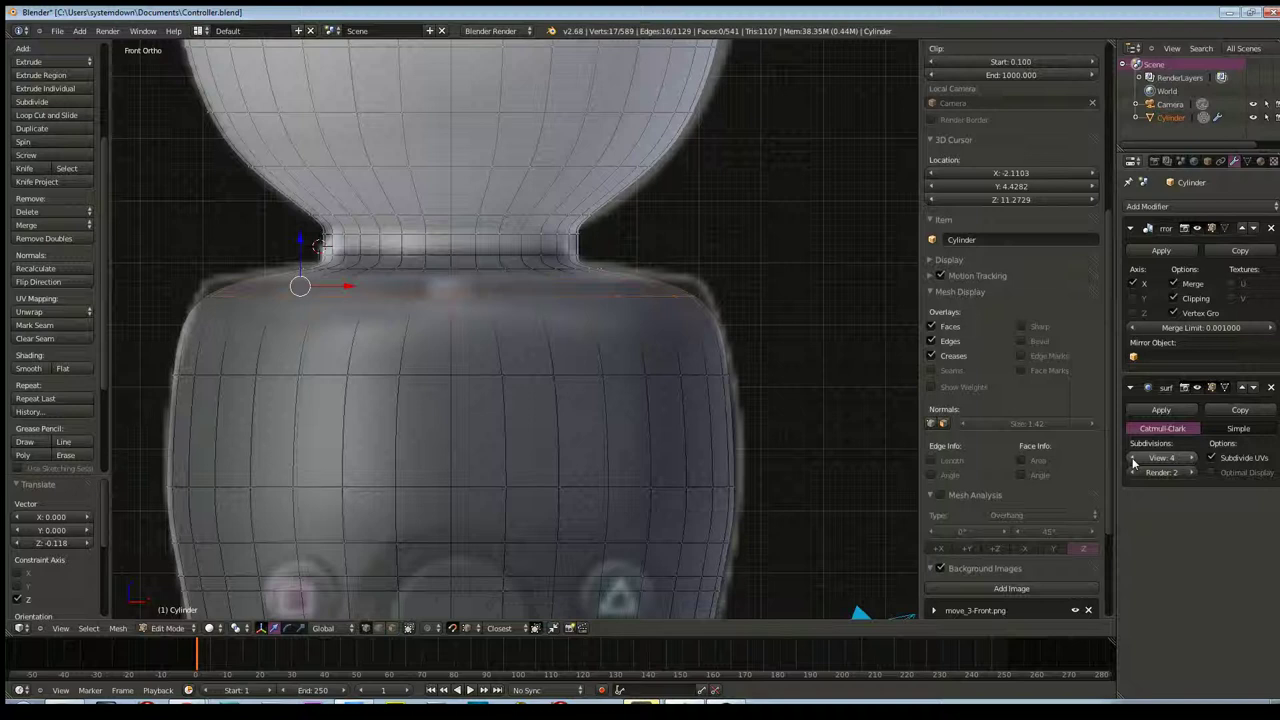
pyautogui.moveTo(301, 242); pyautogui.dragTo(303, 233)
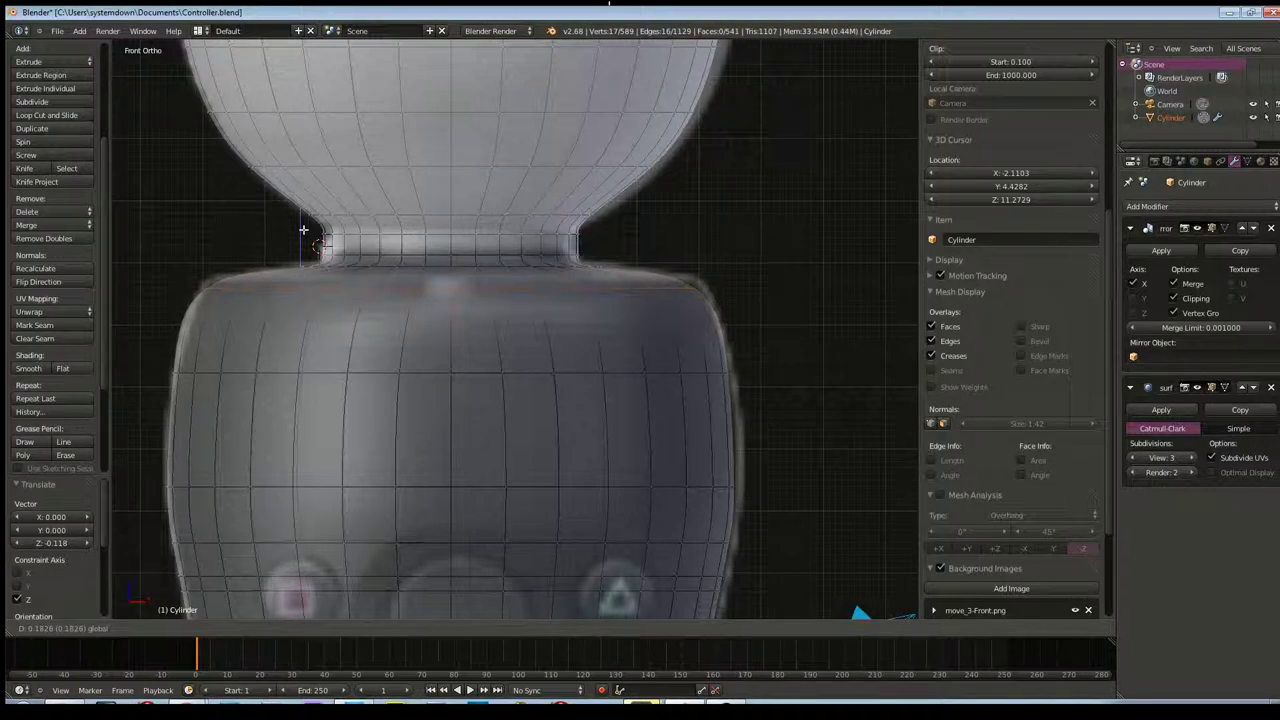
pyautogui.moveTo(320, 274); pyautogui.dragTo(320, 276)
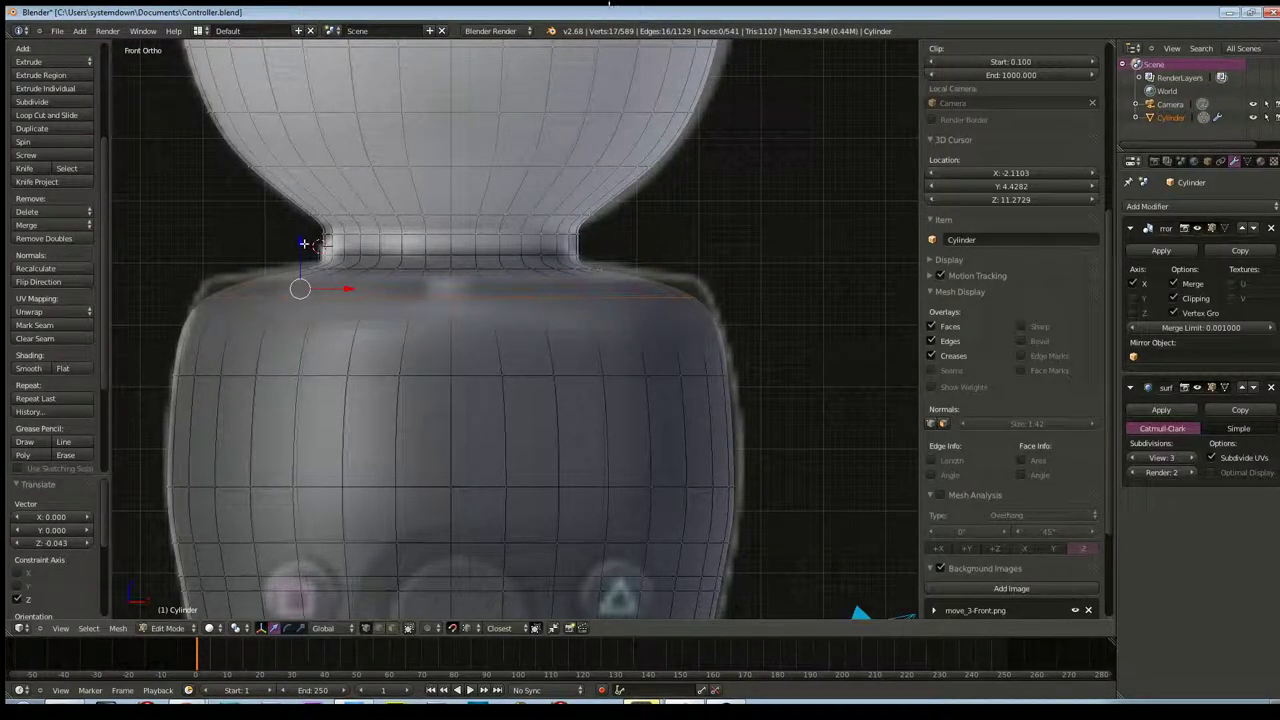
pyautogui.moveTo(301, 244); pyautogui.dragTo(302, 227)
# Move an adjacent body loop vertically and enlarge it slightly, then return to front view
pyautogui.keyDown('alt'); pyautogui.rightClick(330, 294); pyautogui.keyUp('alt')
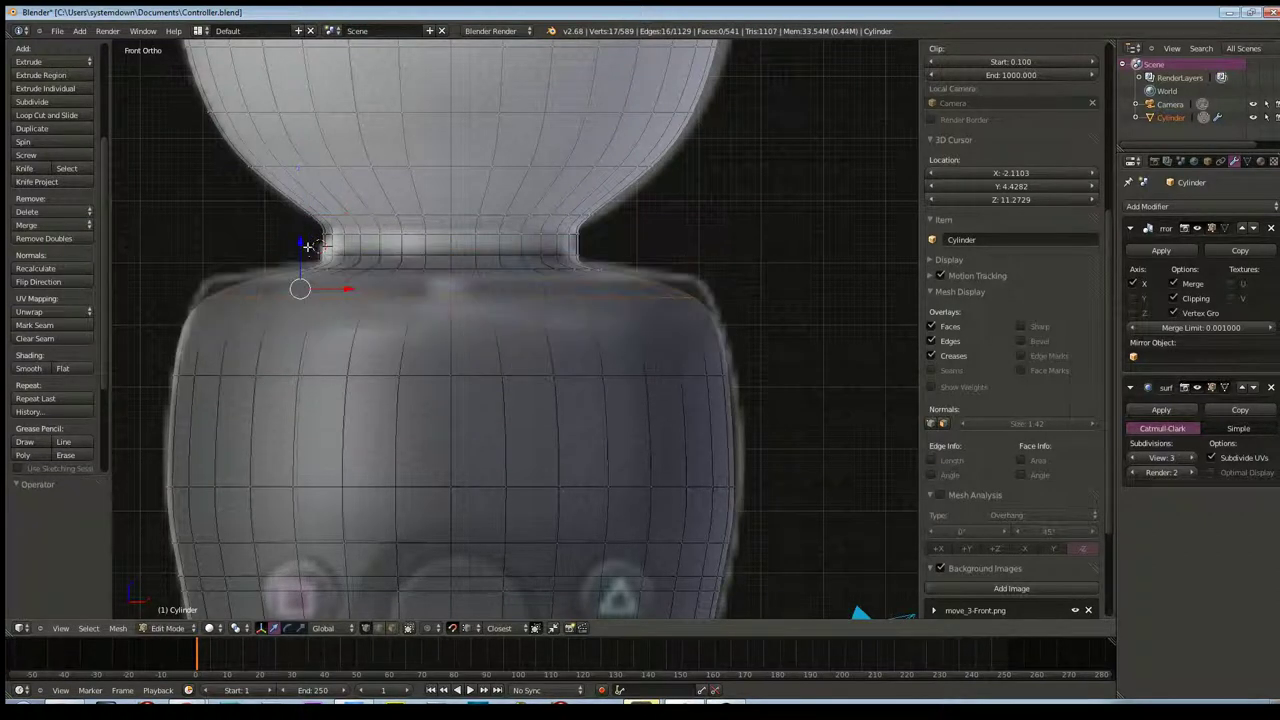
pyautogui.moveTo(300, 251); pyautogui.dragTo(303, 235)
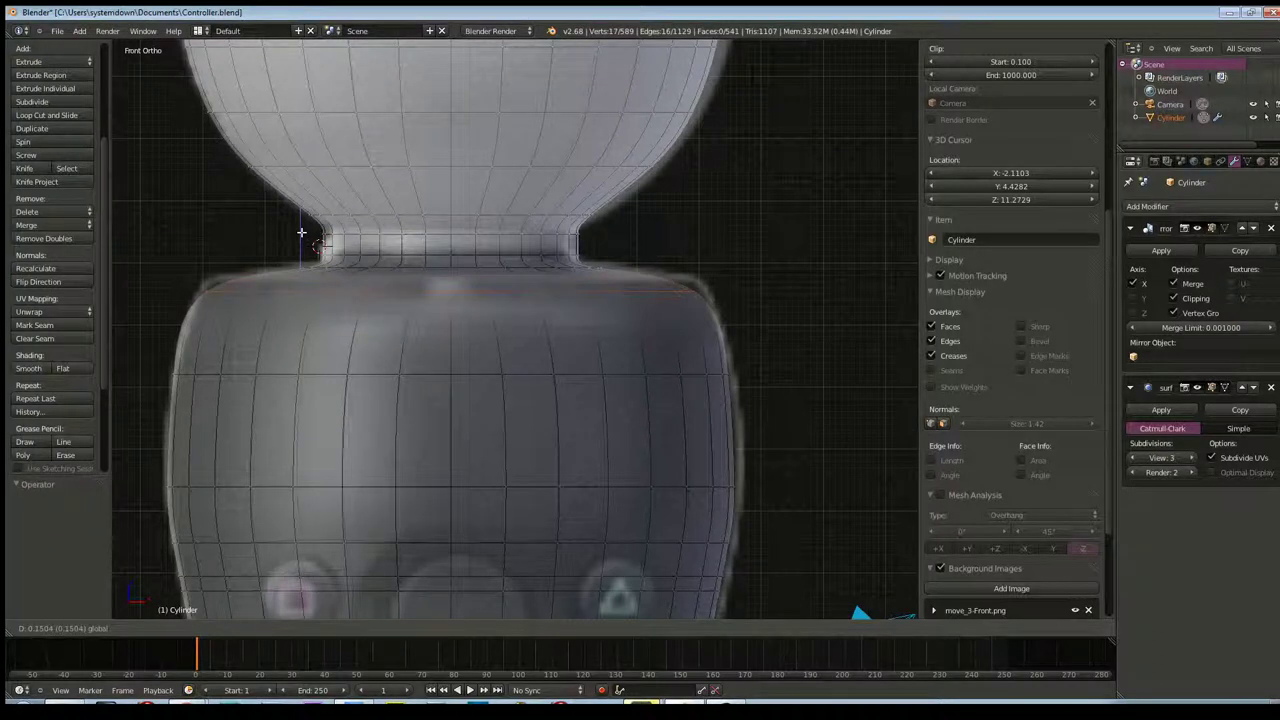
pyautogui.moveTo(299, 234); pyautogui.dragTo(301, 232)
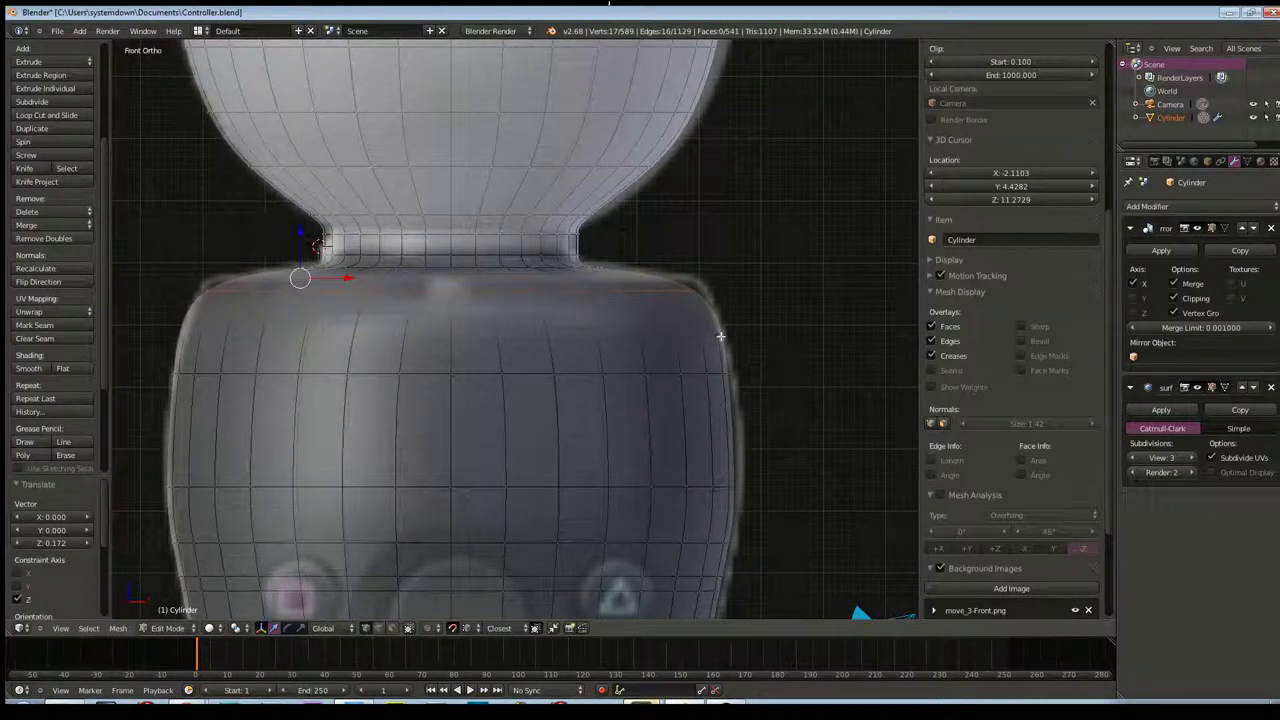
pyautogui.press('s')
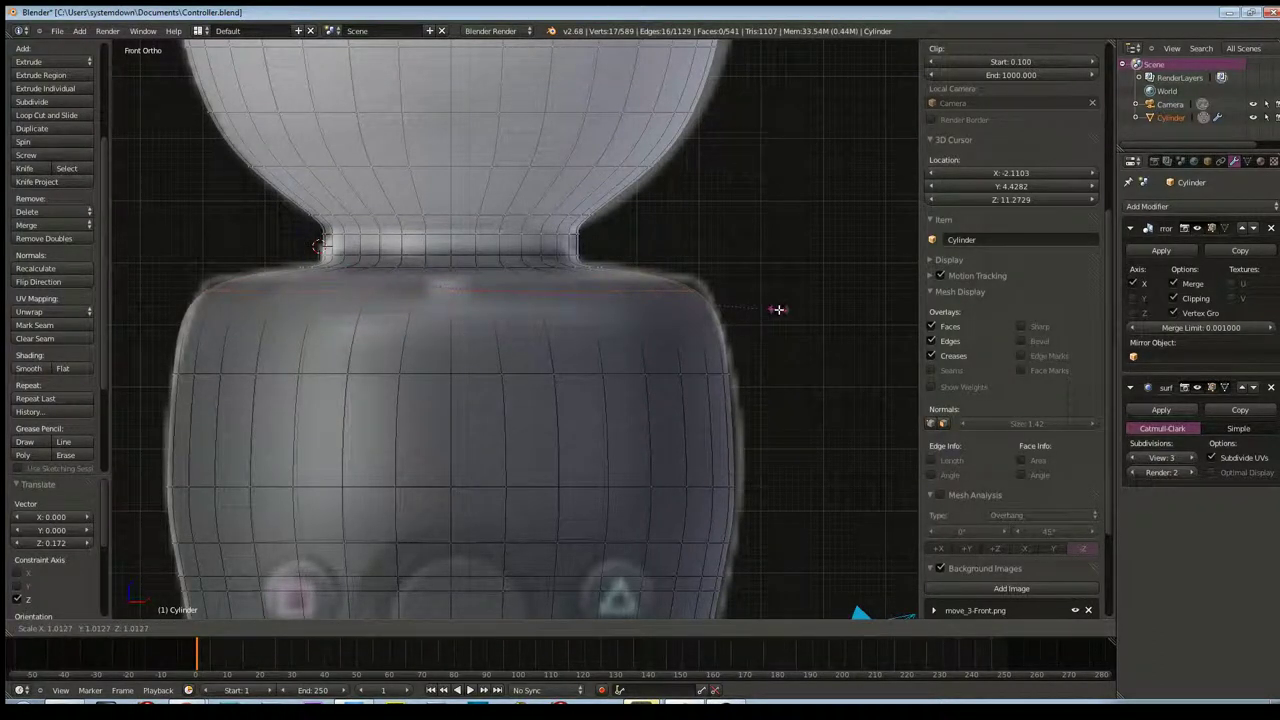
pyautogui.click(778, 310)
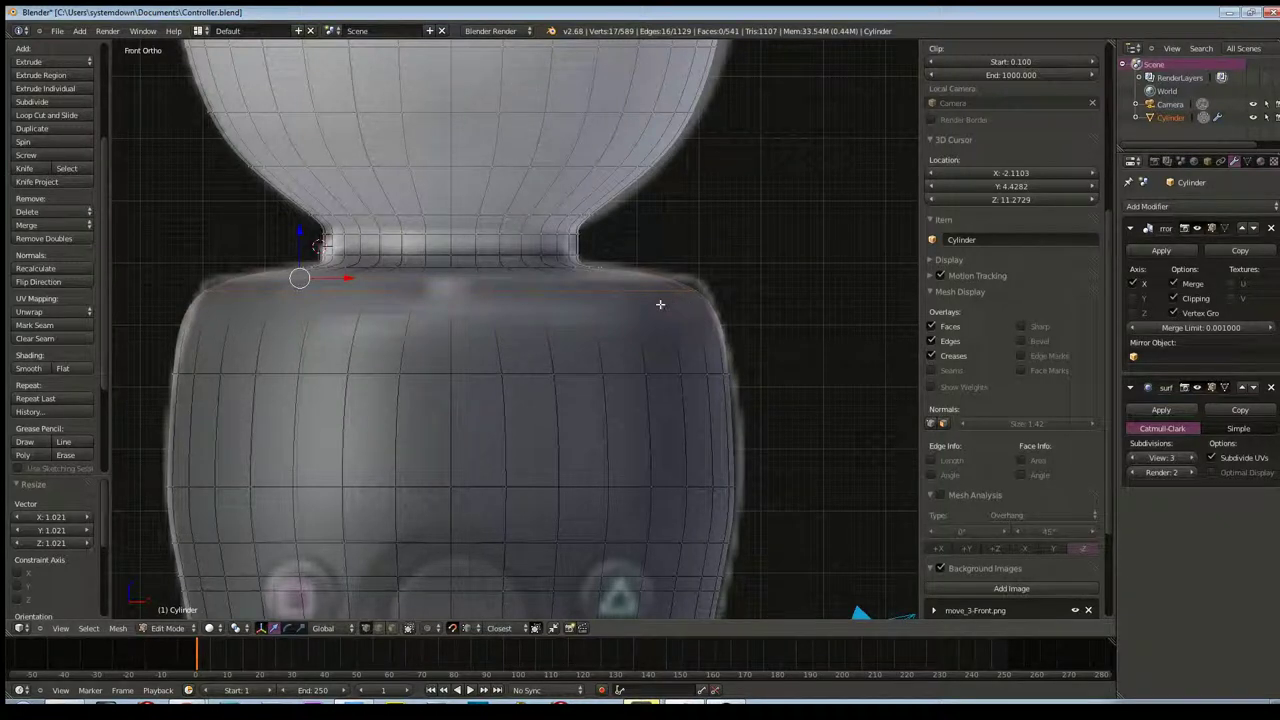
pyautogui.press('a')
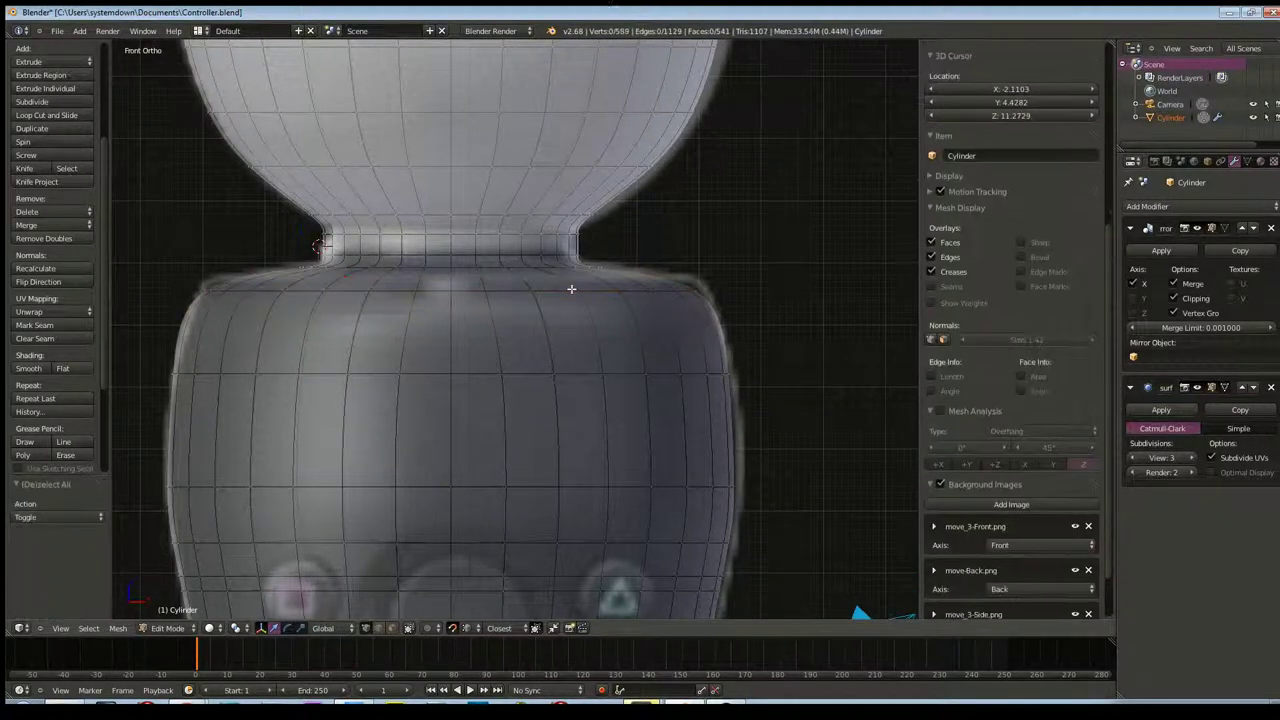
pyautogui.moveTo(749, 265)
pyautogui.mouseDown(button='middle')
pyautogui.moveTo(694, 330)
pyautogui.moveTo(804, 316)
pyautogui.moveTo(820, 269)
pyautogui.moveTo(861, 264)
pyautogui.mouseUp(button='middle')
pyautogui.press('KP_1')
# In right side view, select the shoulder loop and move it, then undo the move
pyautogui.press('KP_3')
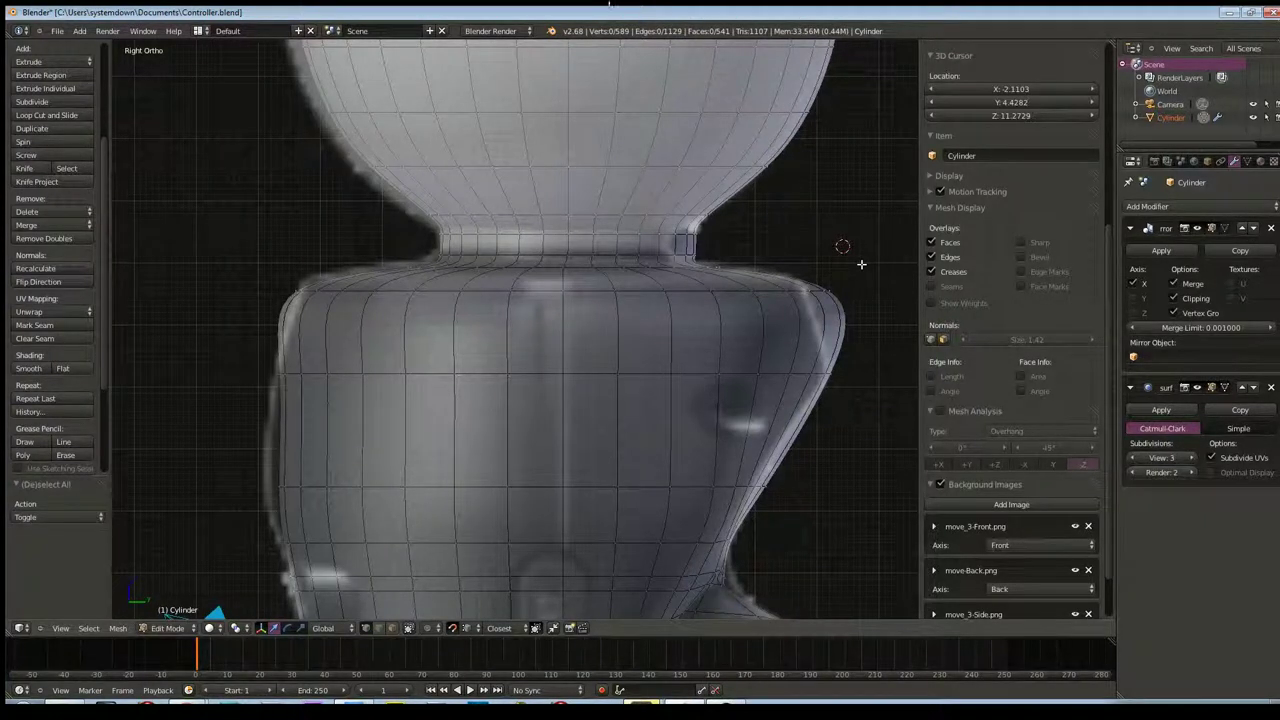
pyautogui.keyDown('alt'); pyautogui.rightClick(861, 264); pyautogui.keyUp('alt')
pyautogui.press('g')
pyautogui.click(861, 264)
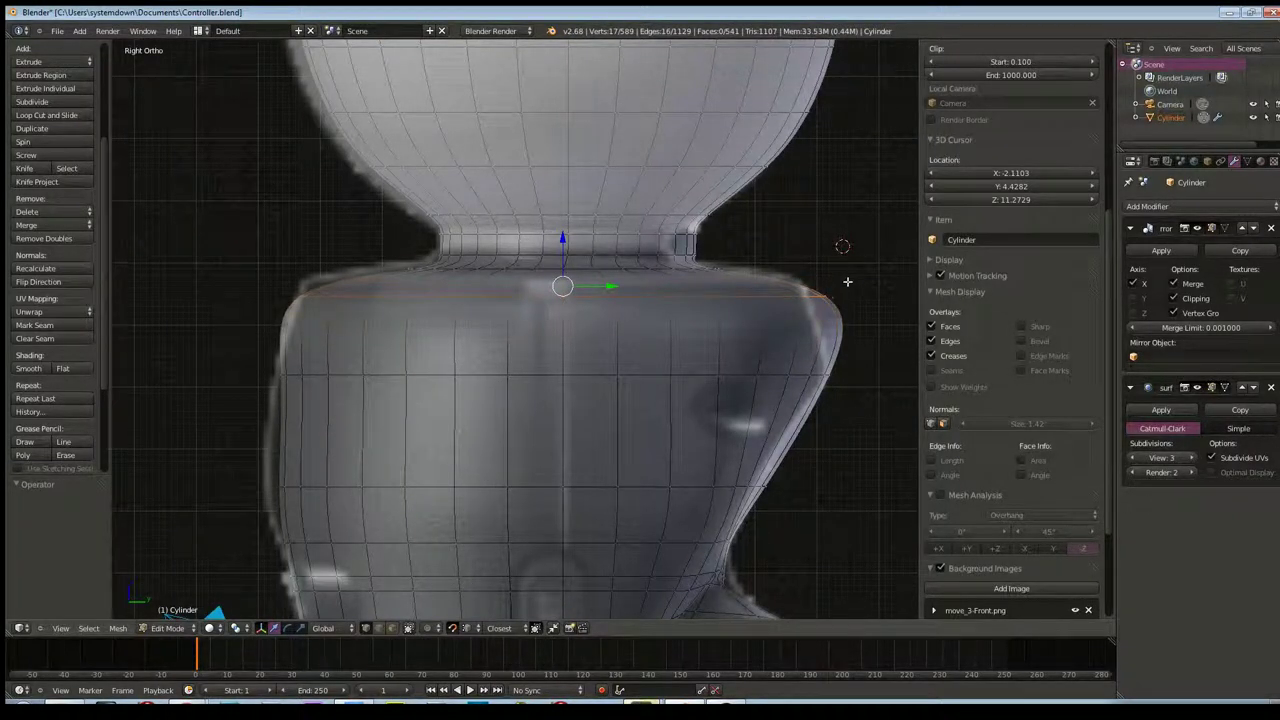
pyautogui.scroll(-3, 851, 280)
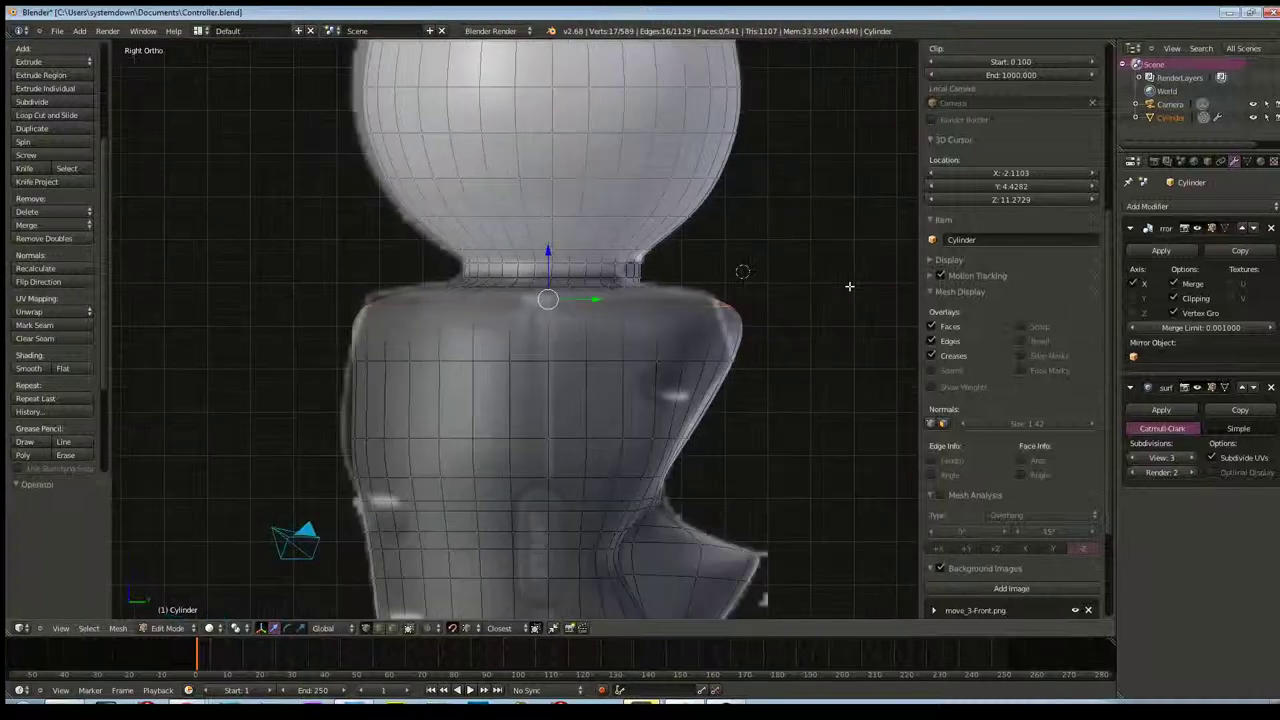
pyautogui.scroll(4, 840, 295)
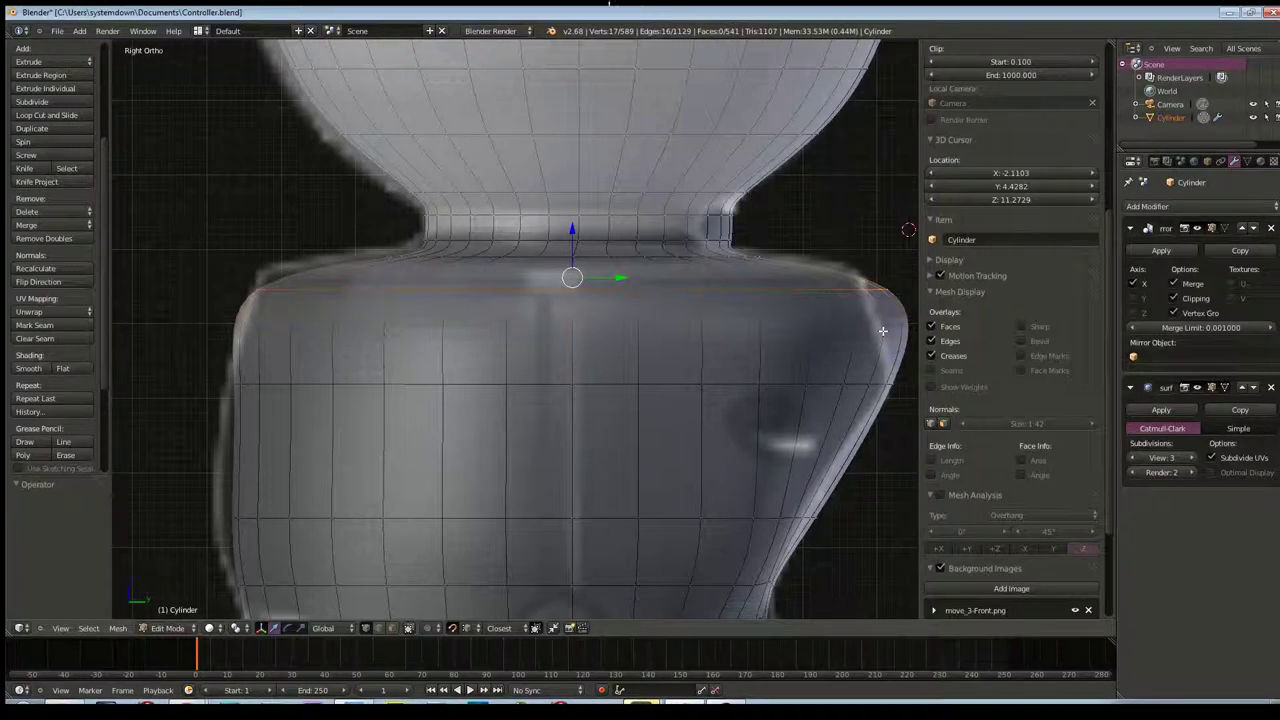
pyautogui.hotkey('ctrl', 'z')
pyautogui.hotkey('ctrl', 'z')
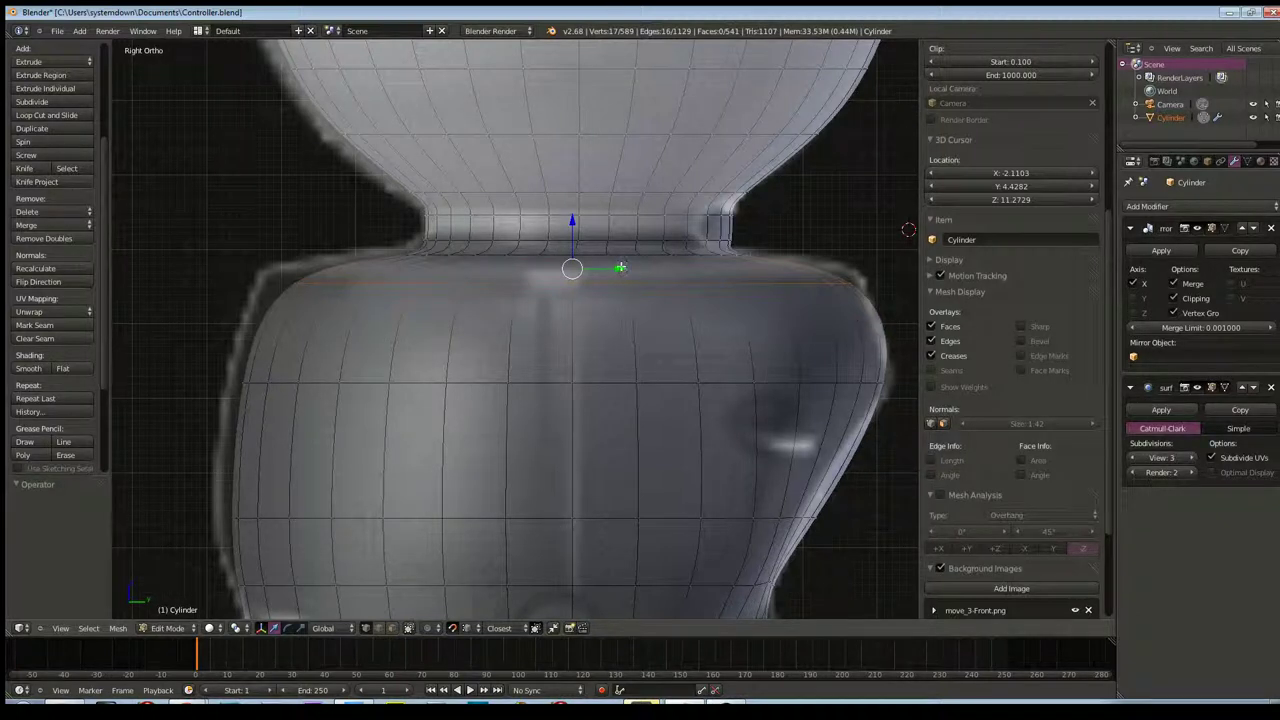
# Try shifting the shoulder loop sideways, undo it, and orbit to inspect the whole figure
pyautogui.moveTo(616, 268)
pyautogui.mouseDown()
pyautogui.moveTo(605, 268)
pyautogui.moveTo(667, 297)
pyautogui.moveTo(766, 294)
pyautogui.moveTo(423, 300)
pyautogui.moveTo(700, 311)
pyautogui.moveTo(690, 318)
pyautogui.mouseUp()
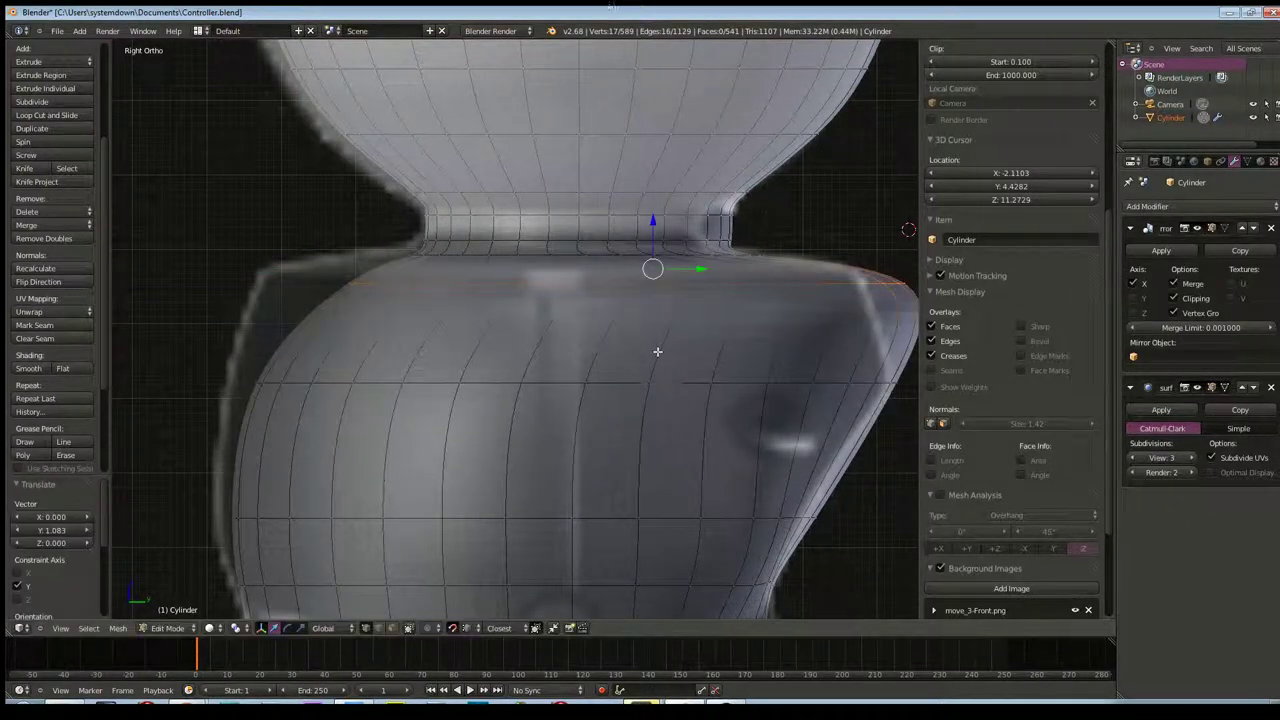
pyautogui.hotkey('ctrl', 'z')
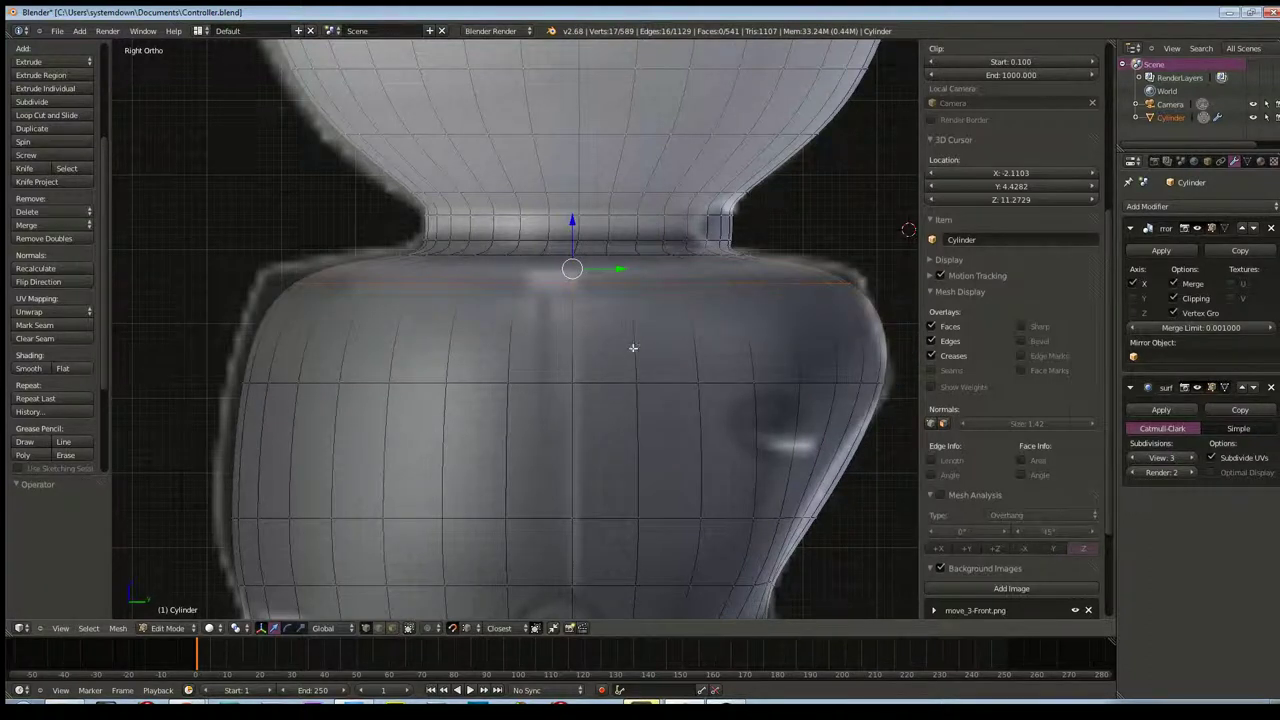
pyautogui.scroll(-2, 645, 350)
pyautogui.scroll(-2, 657, 351)
pyautogui.moveTo(771, 343)
pyautogui.mouseDown(button='middle')
pyautogui.moveTo(586, 346)
pyautogui.moveTo(746, 314)
pyautogui.moveTo(726, 379)
pyautogui.moveTo(681, 401)
pyautogui.mouseUp(button='middle')
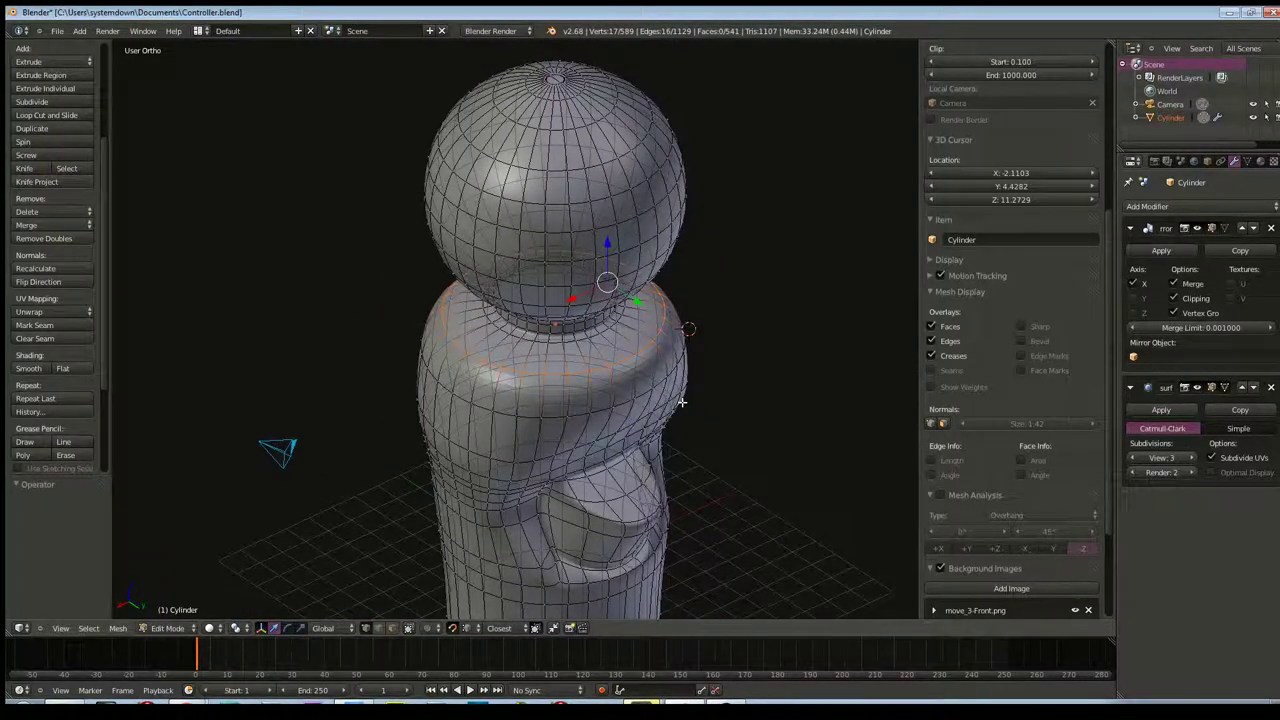
pyautogui.moveTo(694, 400); pyautogui.dragTo(709, 380, button='middle')
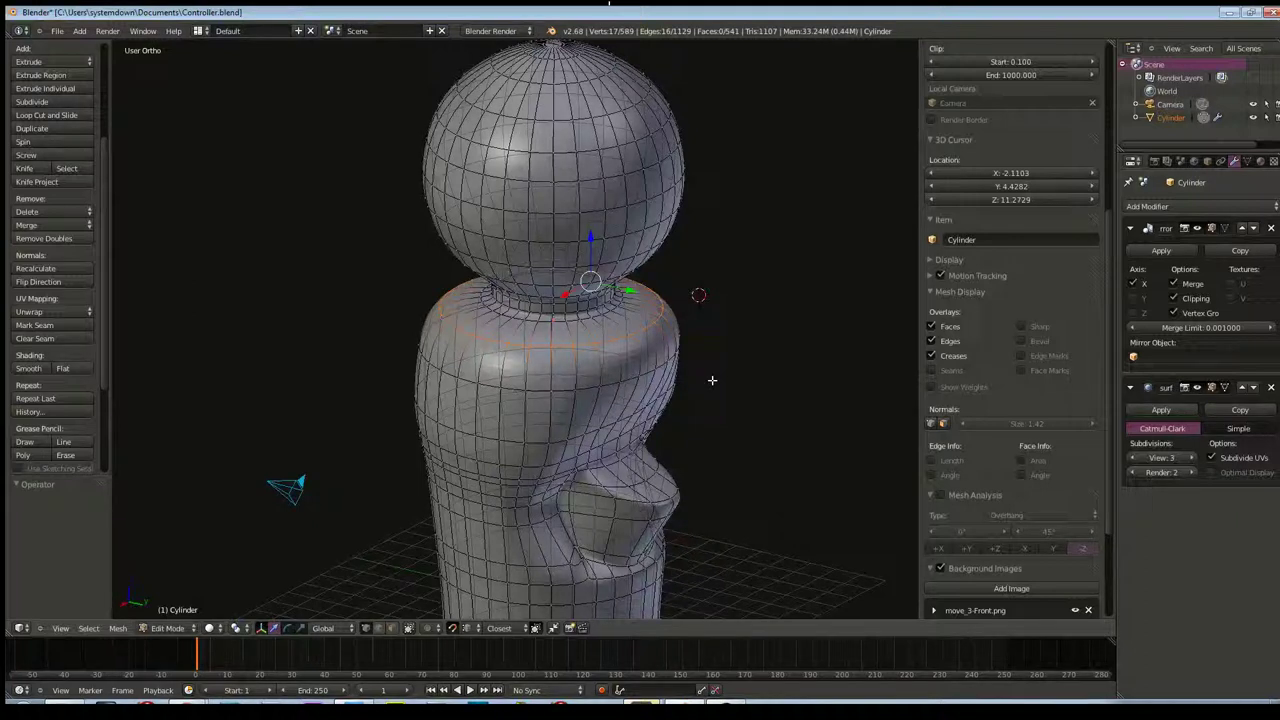
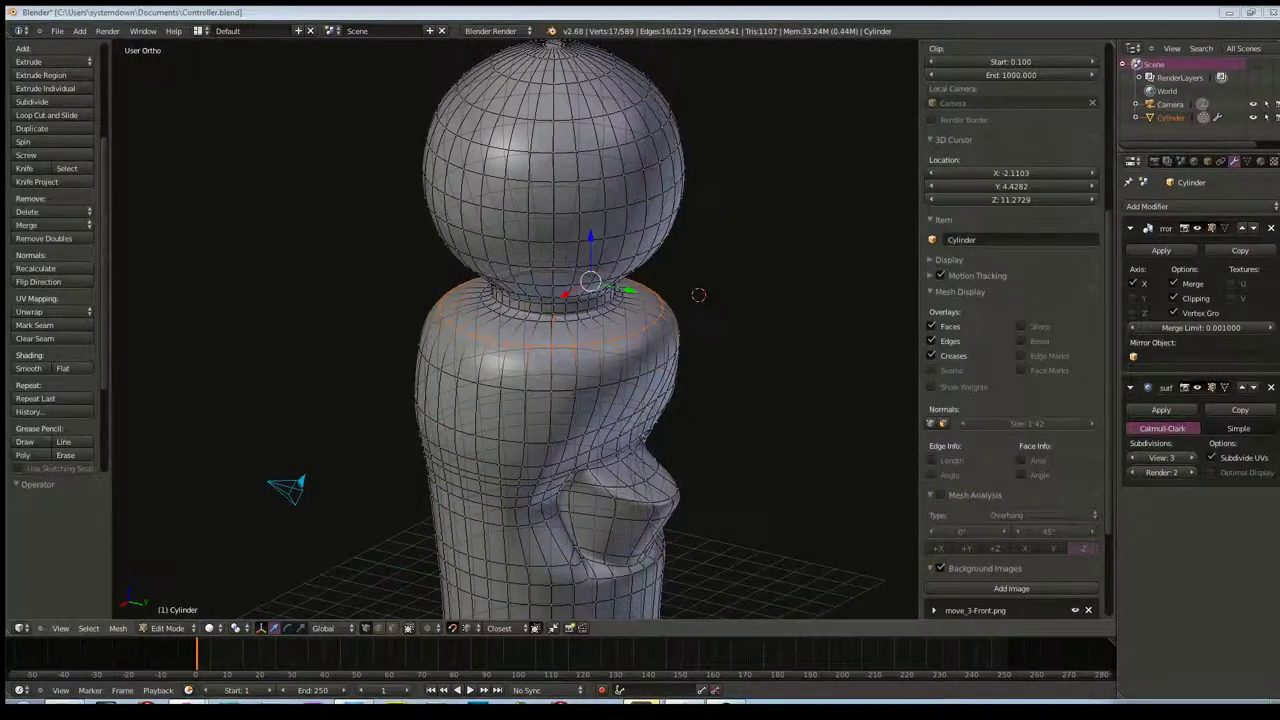
# In front view, add a trial loop cut around the controller's neck band
pyautogui.moveTo(570, 360)
pyautogui.mouseDown(button='middle')
pyautogui.moveTo(565, 345)
pyautogui.moveTo(538, 344)
pyautogui.mouseUp(button='middle')
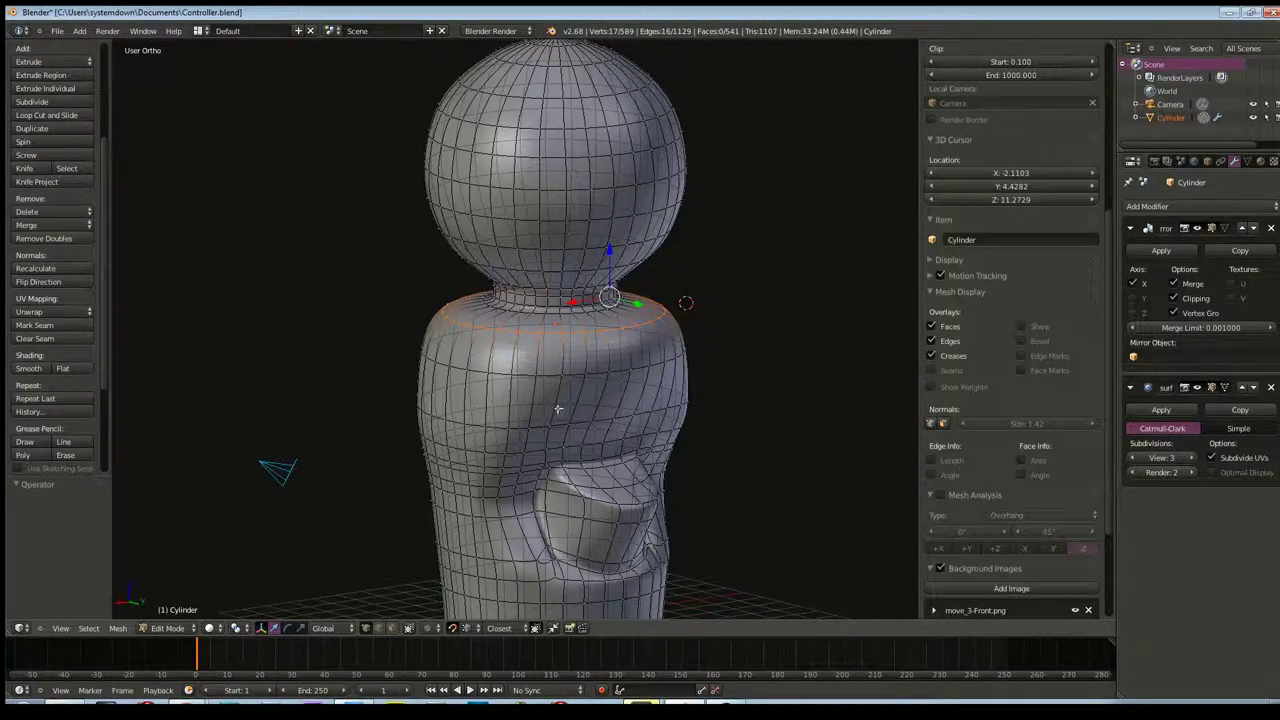
pyautogui.moveTo(497, 335)
pyautogui.mouseDown(button='middle')
pyautogui.moveTo(427, 384)
pyautogui.moveTo(523, 510)
pyautogui.mouseUp(button='middle')
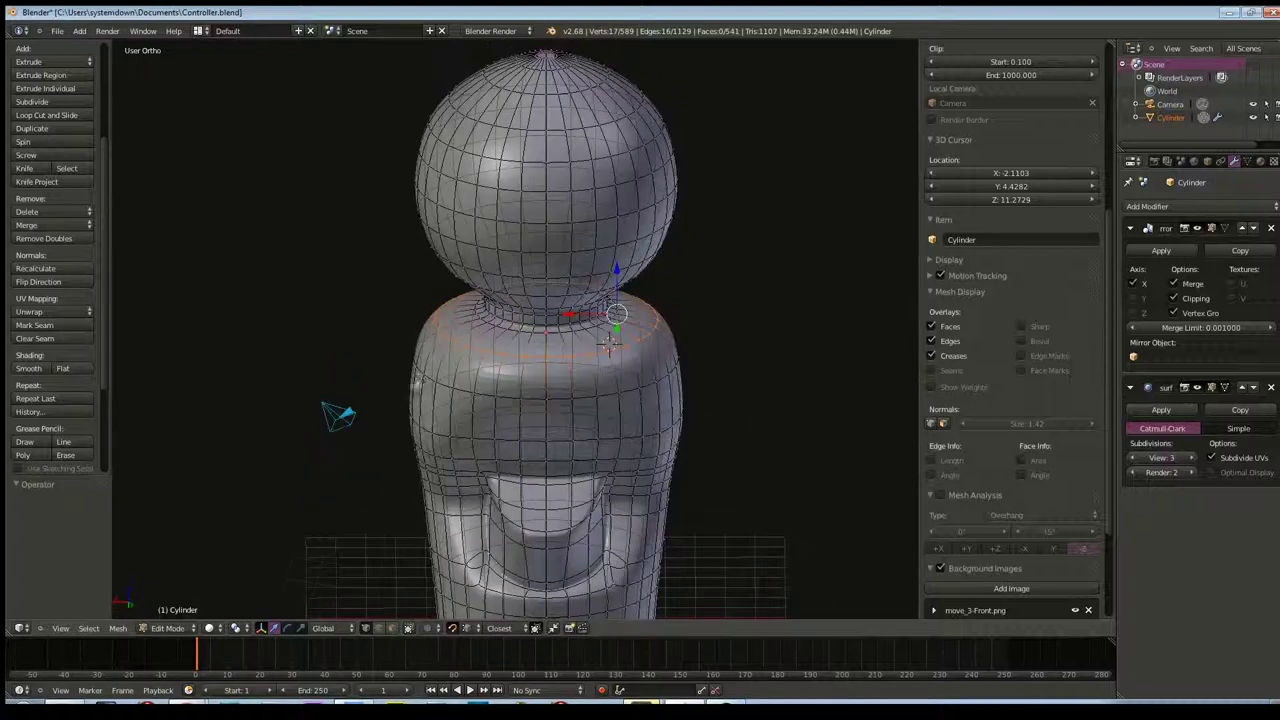
pyautogui.moveTo(523, 510)
pyautogui.mouseDown(button='middle')
pyautogui.moveTo(580, 412)
pyautogui.moveTo(677, 400)
pyautogui.mouseUp(button='middle')
pyautogui.scroll(3, 648, 337)
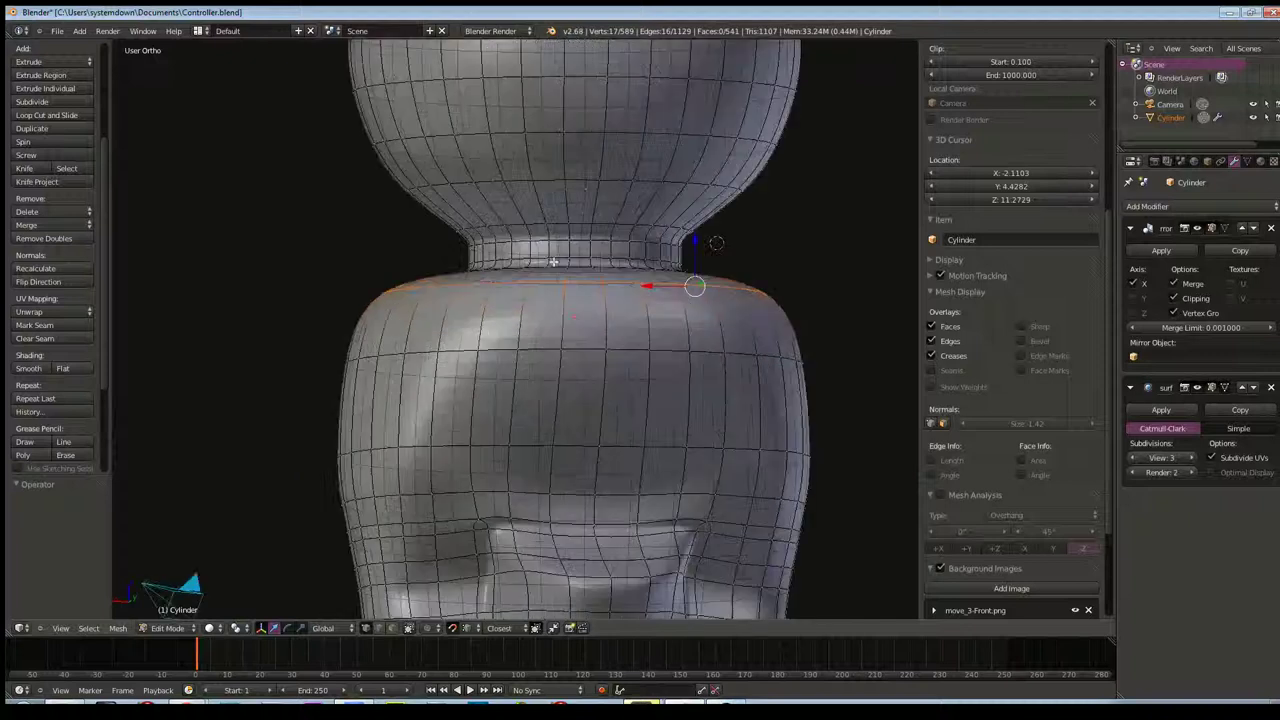
pyautogui.scroll(1, 610, 236)
pyautogui.scroll(1, 600, 285)
pyautogui.scroll(2, 571, 317)
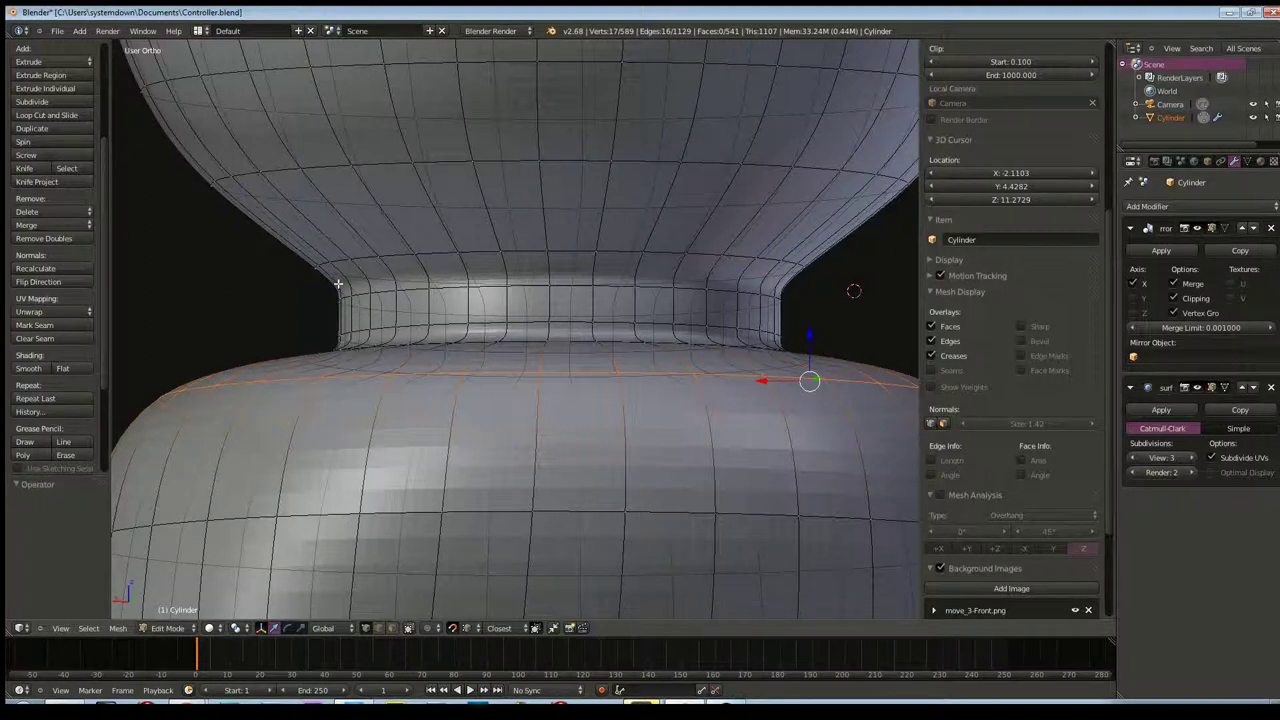
pyautogui.press('KP_1')
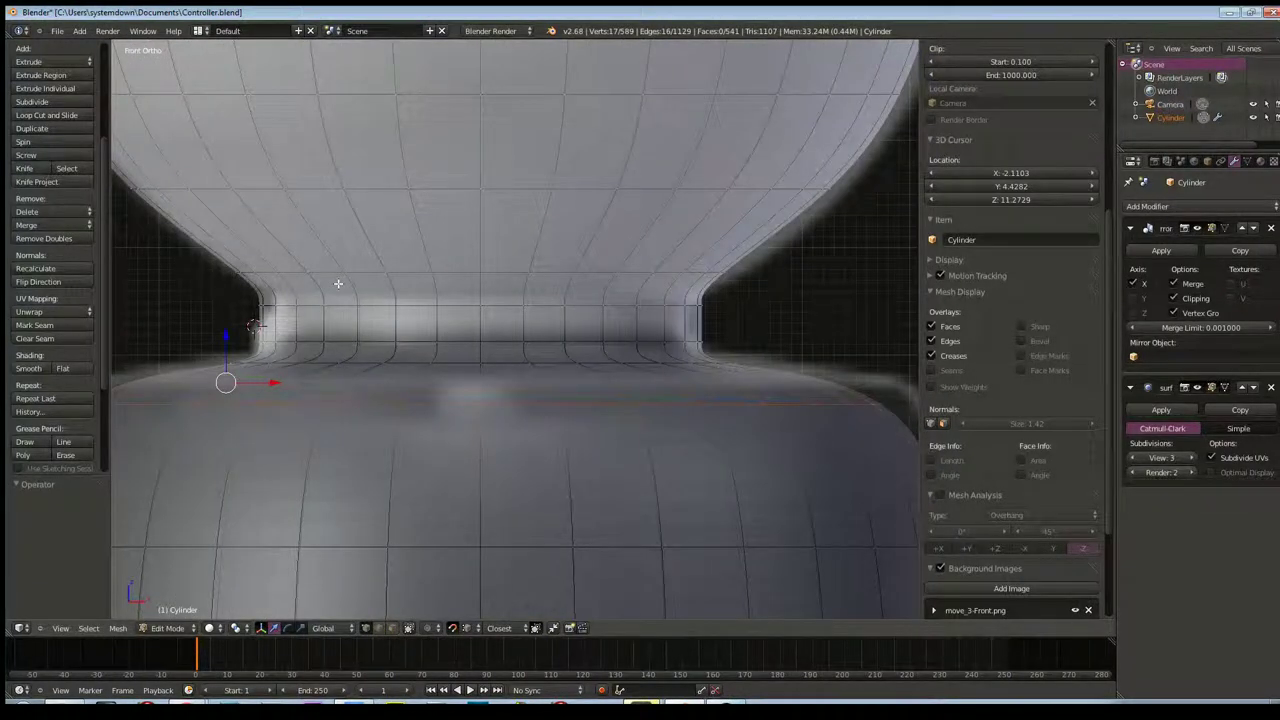
pyautogui.hotkey('ctrl', 'r')
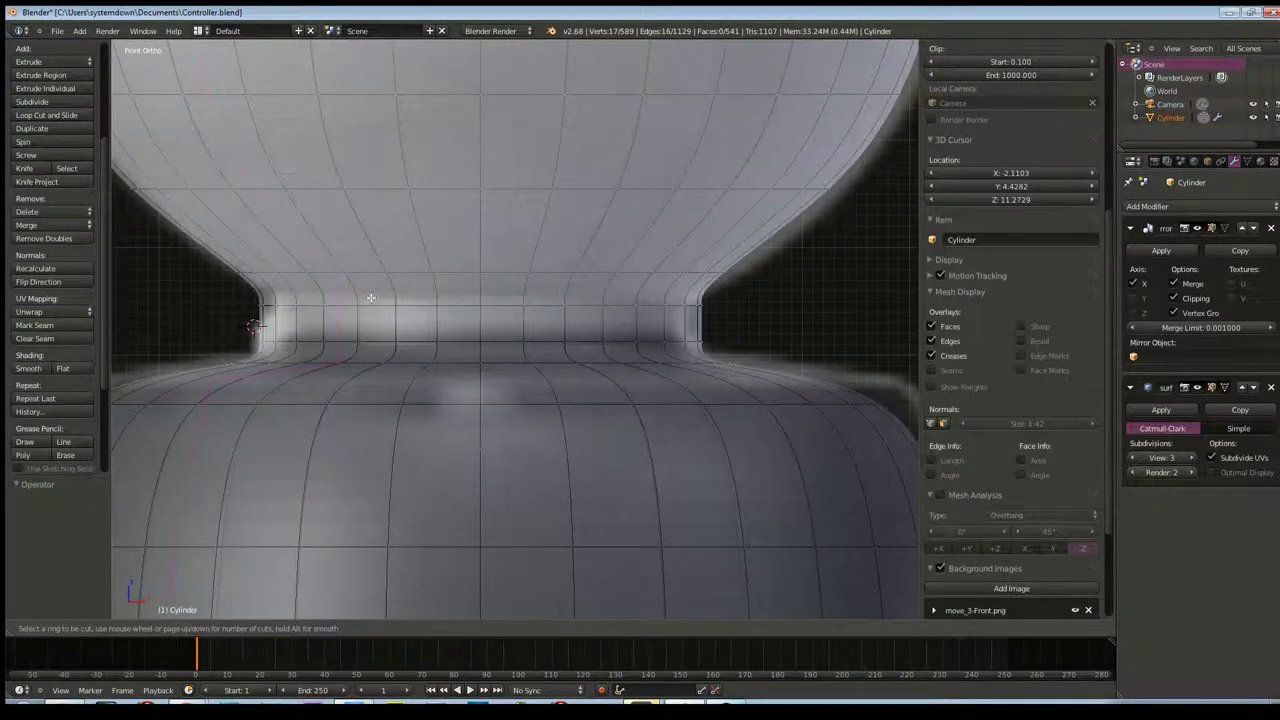
pyautogui.click(326, 294)
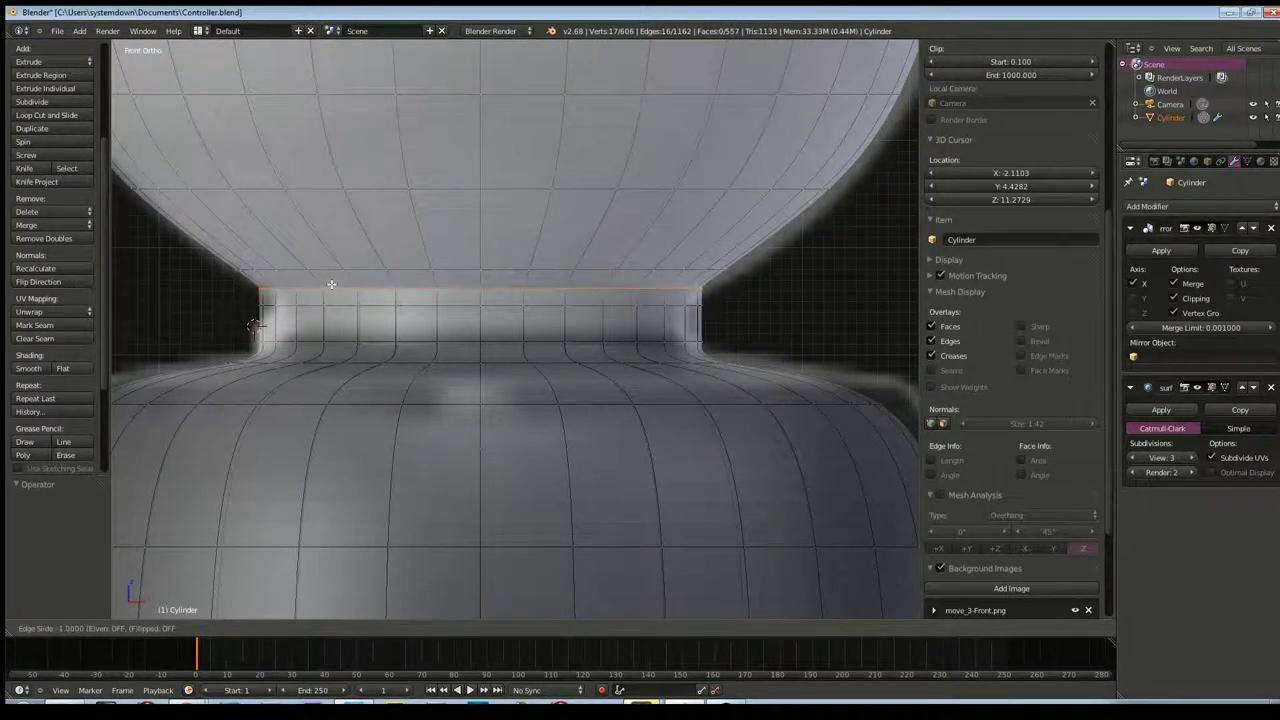
pyautogui.click(331, 284)
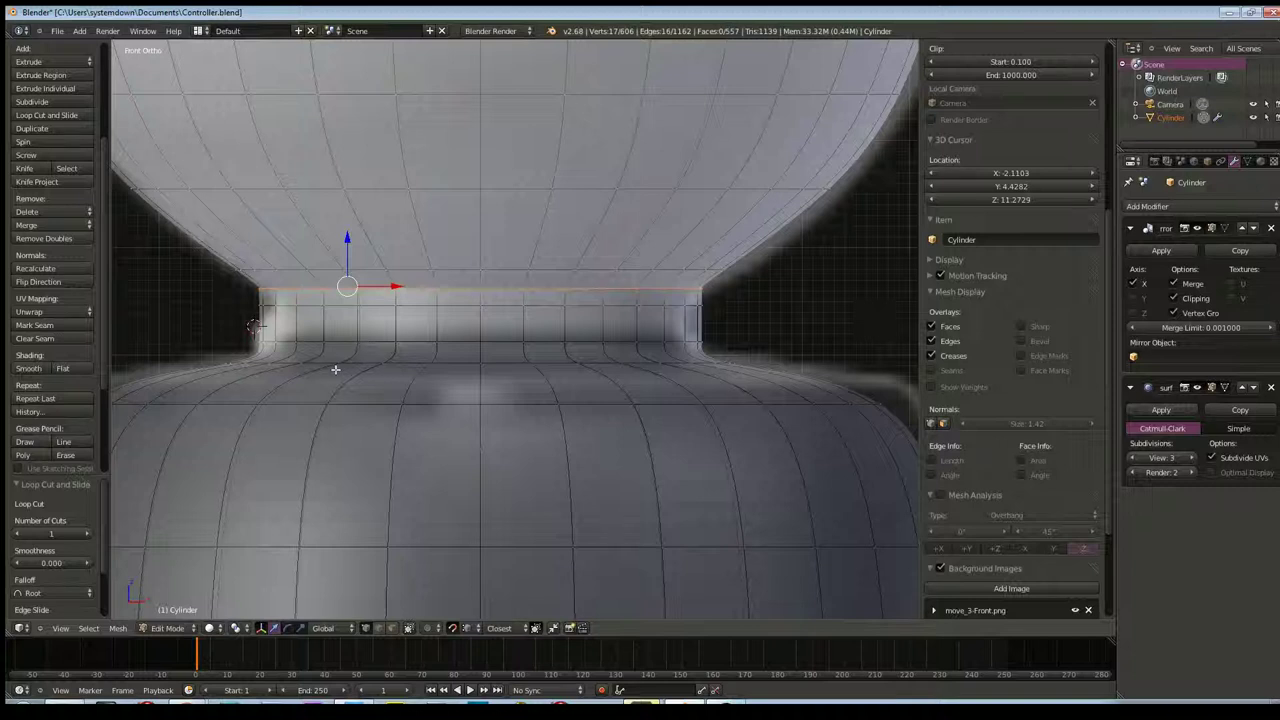
# Add a second trial loop cut along the bottom of the neck band
pyautogui.hotkey('ctrl', 'r')
pyautogui.click(325, 352)
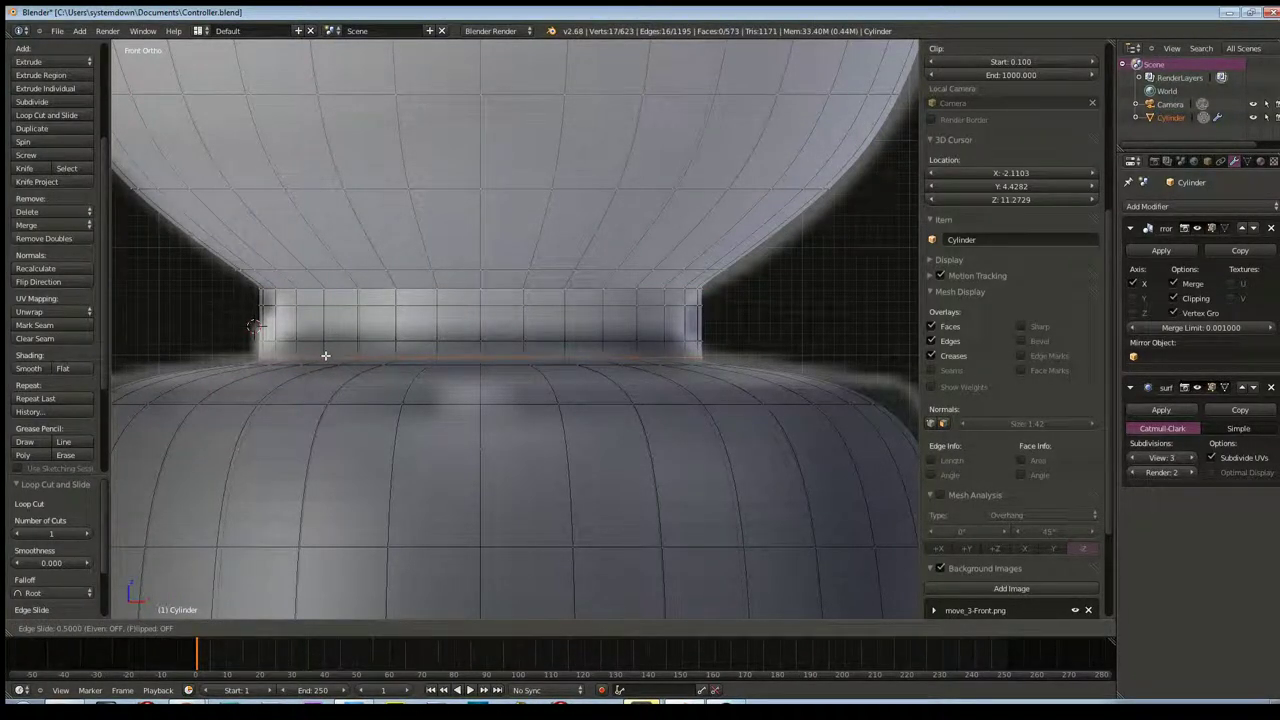
pyautogui.click(325, 355)
pyautogui.scroll(-2, 324, 353)
pyautogui.scroll(-2, 324, 352)
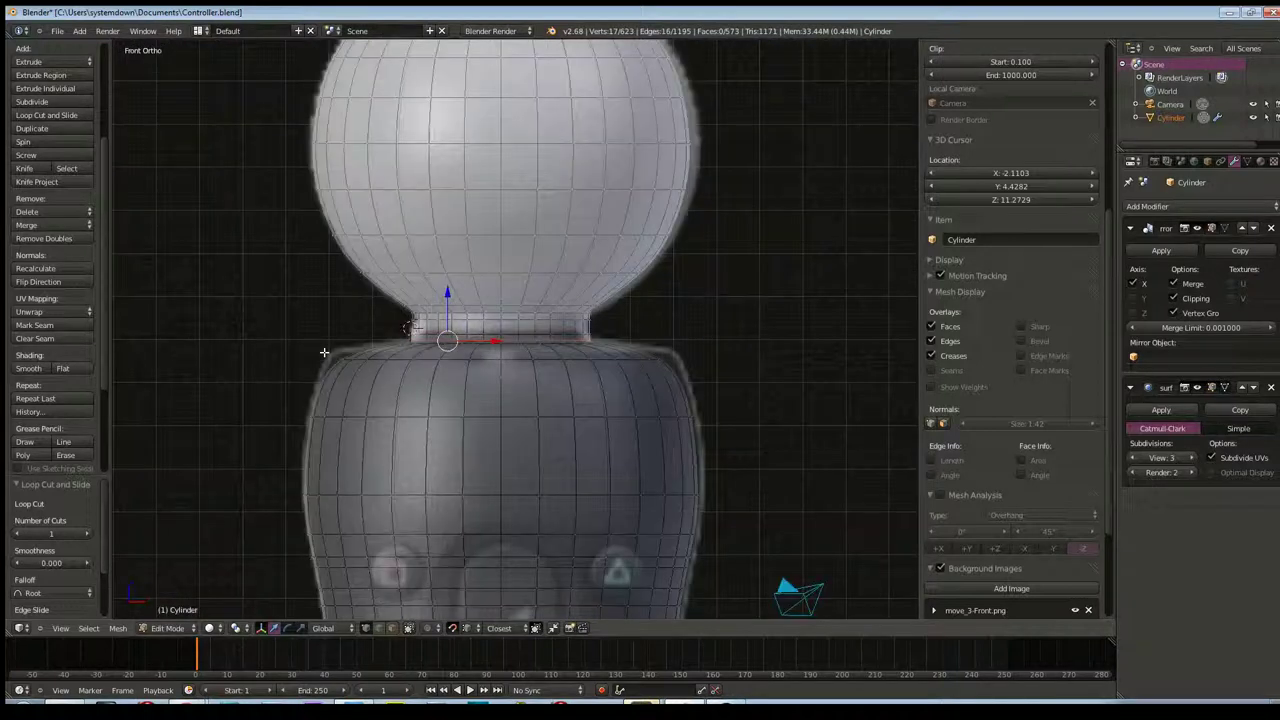
pyautogui.scroll(3, 324, 352)
pyautogui.scroll(4, 324, 352)
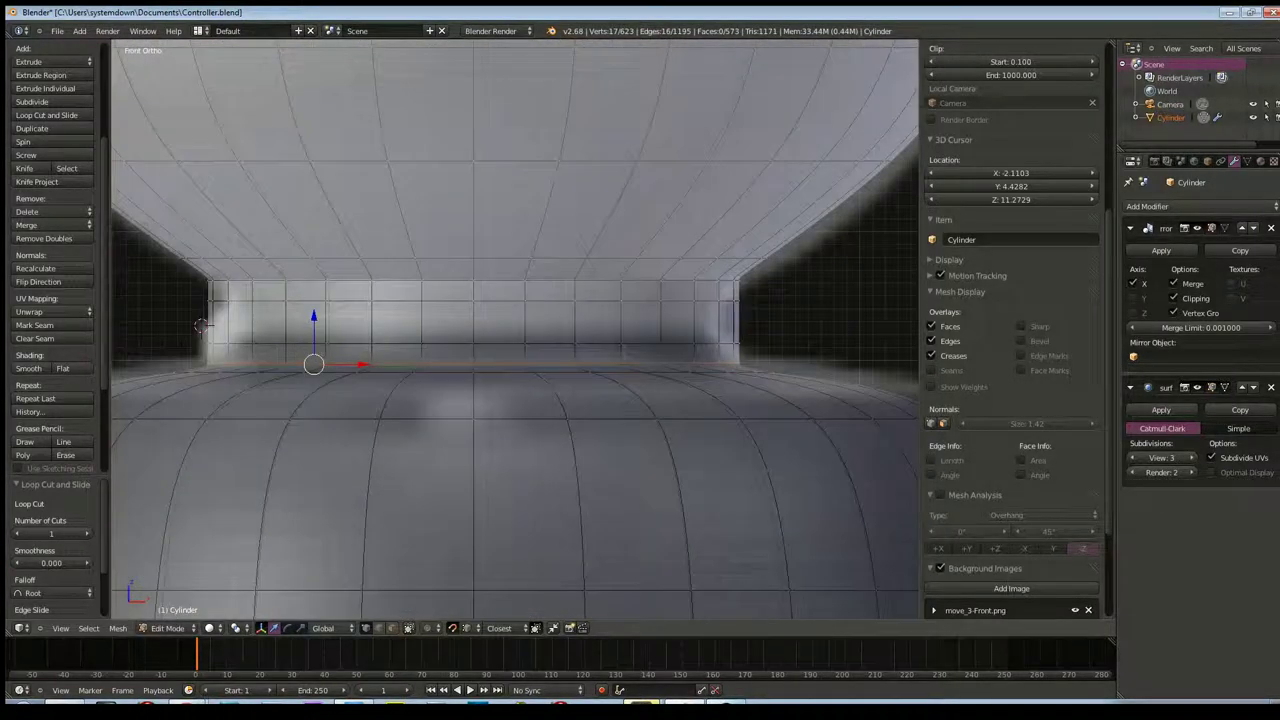
# Try scaling the neck loop, cancel it, and set Pivot Point to Individual Origins
pyautogui.press('s')
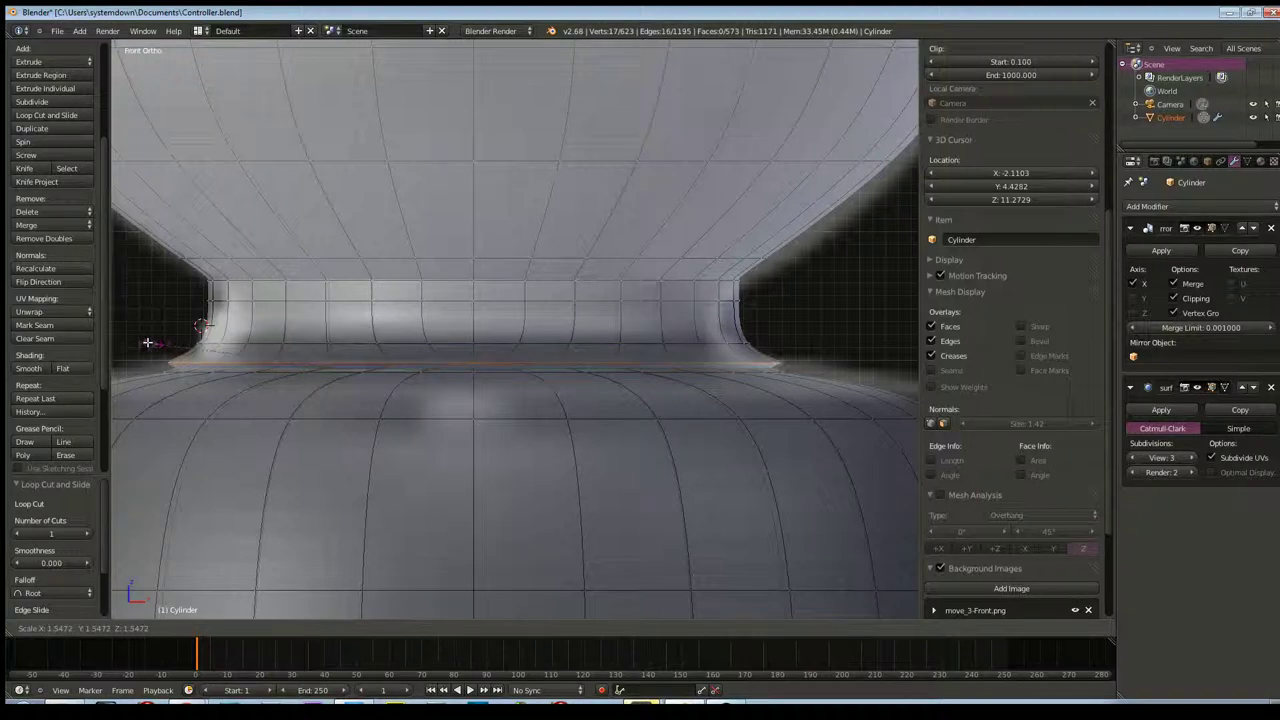
pyautogui.rightClick(187, 365)
pyautogui.click(209, 628)
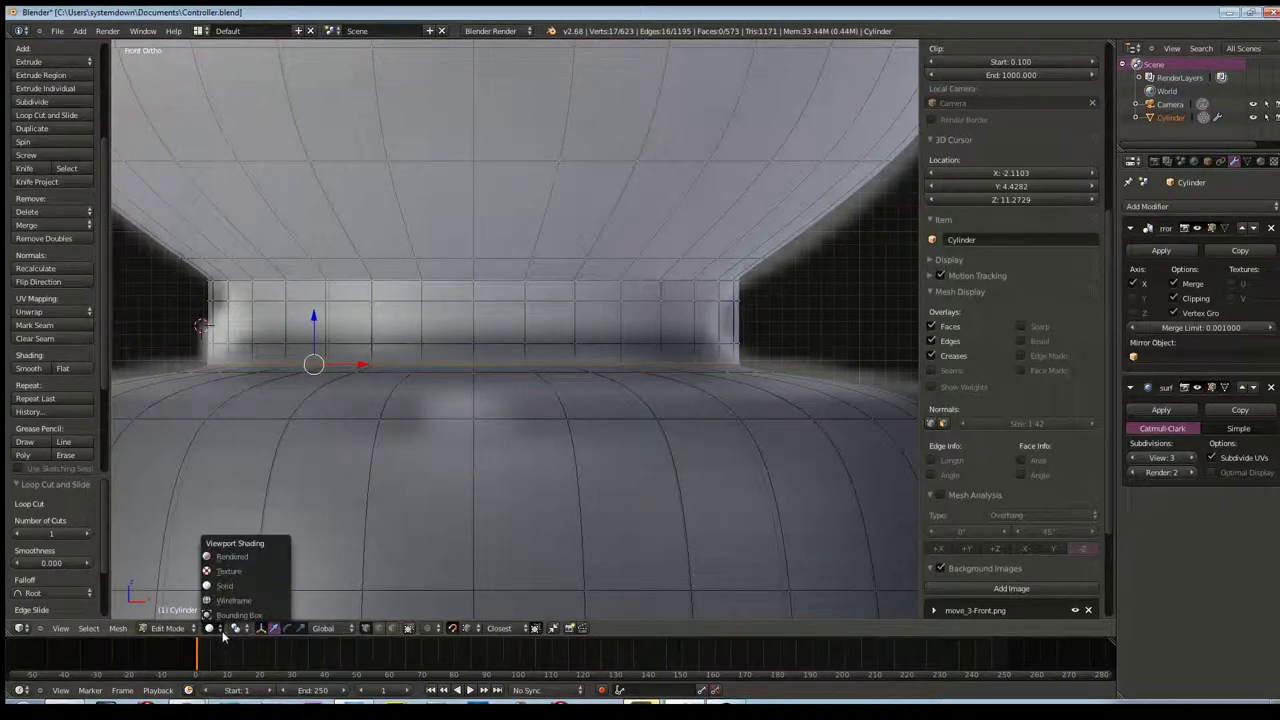
pyautogui.click(236, 628)
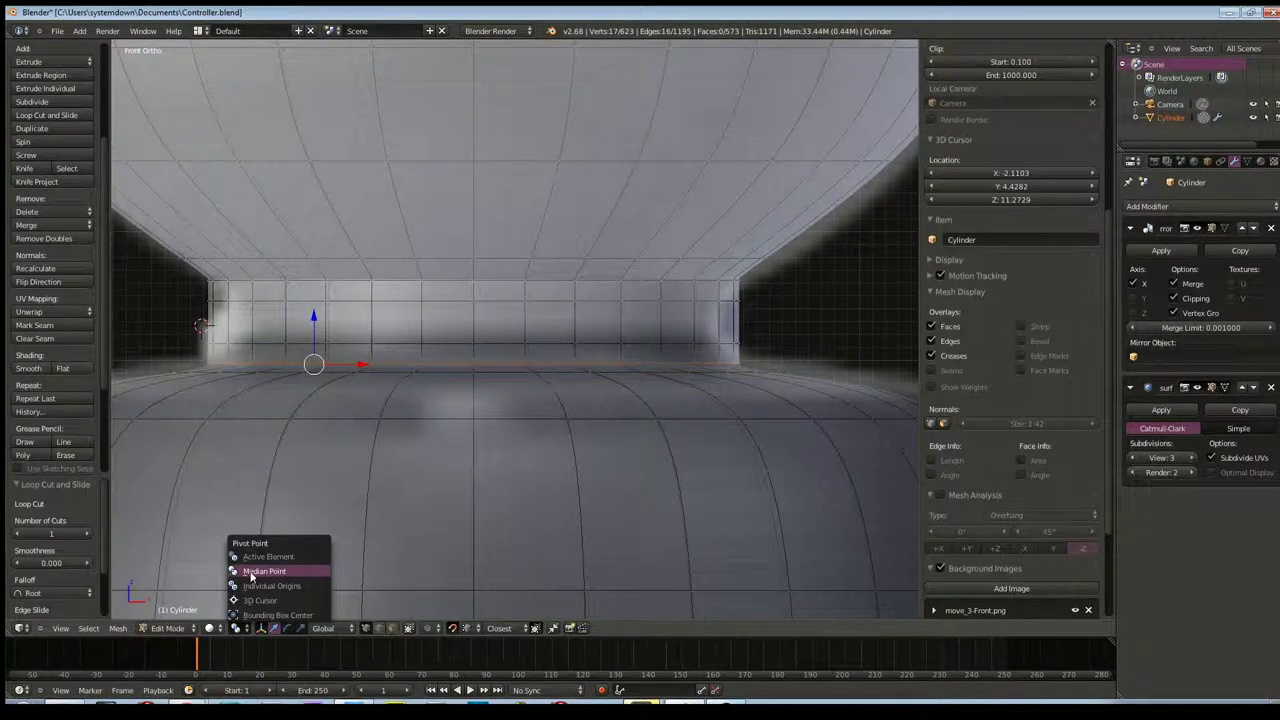
pyautogui.click(262, 586)
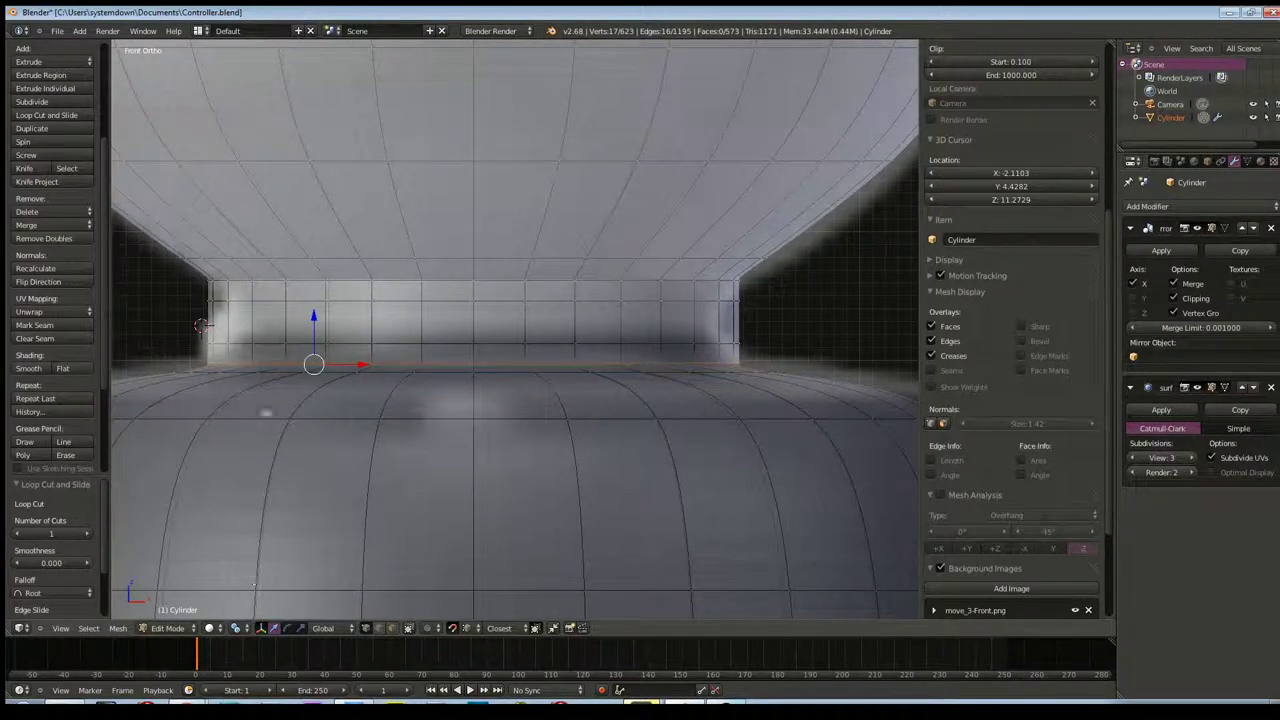
# Try scaling the loop again, cancel, and undo the extra edge loop
pyautogui.press('s')
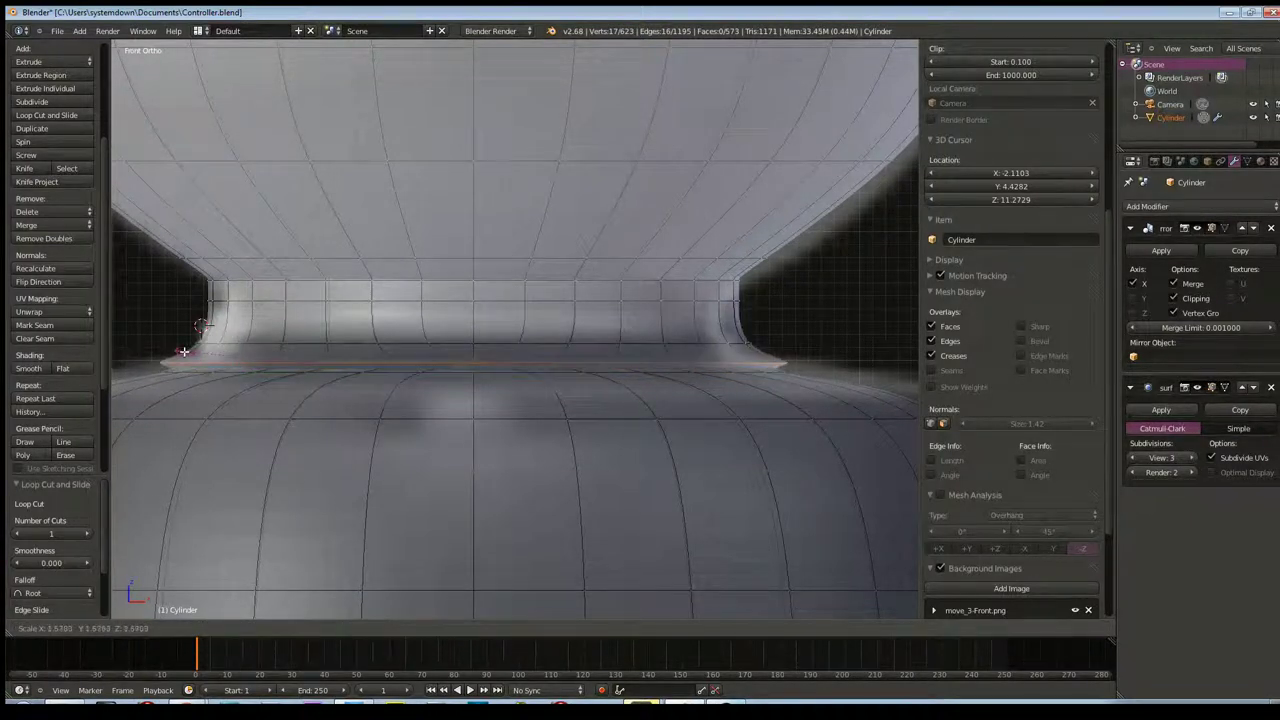
pyautogui.rightClick(180, 352)
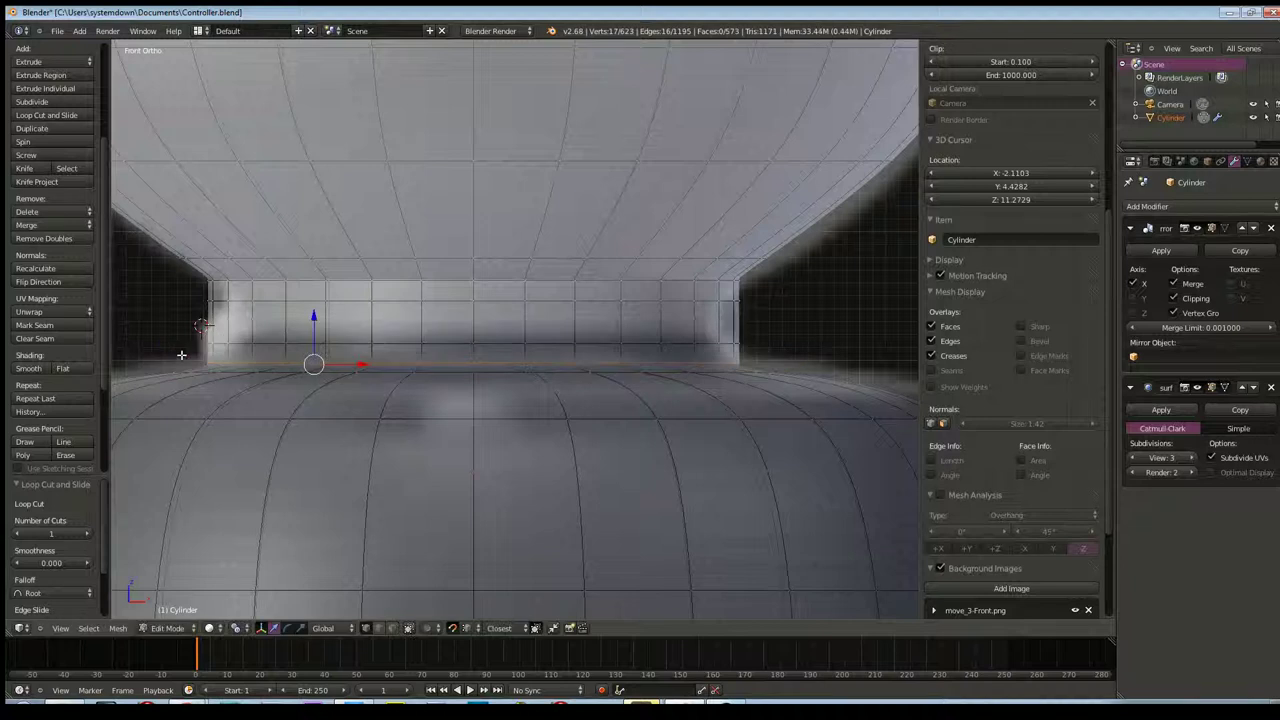
pyautogui.scroll(-1, 226, 382)
pyautogui.hotkey('ctrl', 'z')
pyautogui.hotkey('ctrl', 'z')
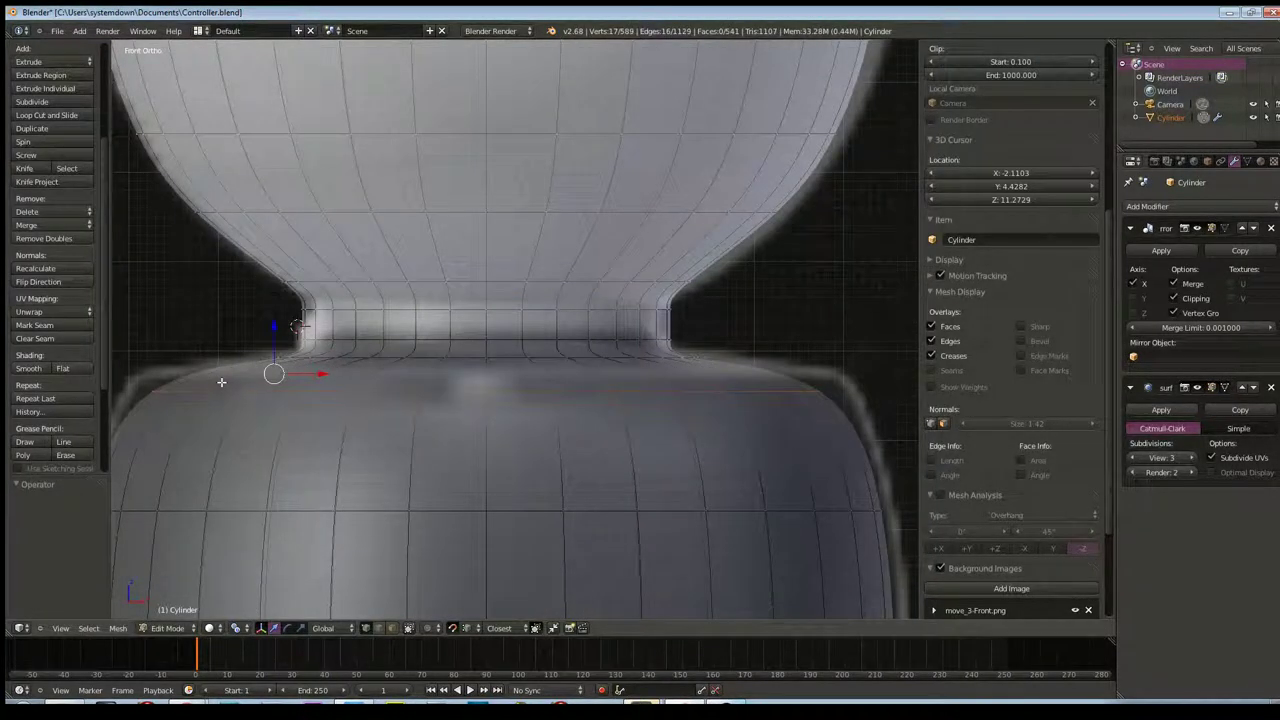
pyautogui.scroll(-5, 275, 378)
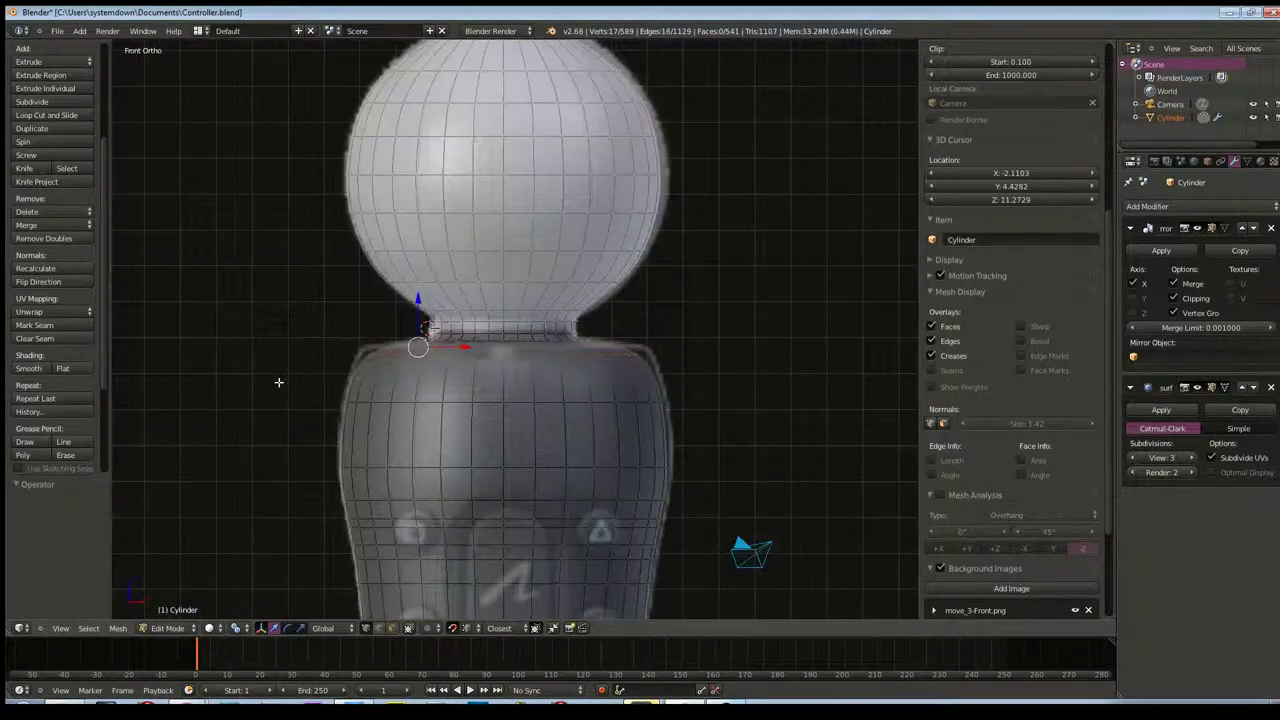
pyautogui.scroll(-2, 275, 394)
pyautogui.moveTo(274, 446)
pyautogui.mouseDown(button='middle')
pyautogui.moveTo(324, 457)
pyautogui.moveTo(354, 514)
pyautogui.moveTo(486, 503)
pyautogui.moveTo(594, 451)
pyautogui.moveTo(546, 457)
pyautogui.moveTo(543, 545)
pyautogui.moveTo(537, 293)
pyautogui.mouseUp(button='middle')
pyautogui.press('KP_1')
pyautogui.scroll(-2, 543, 545)
pyautogui.scroll(5, 540, 345)
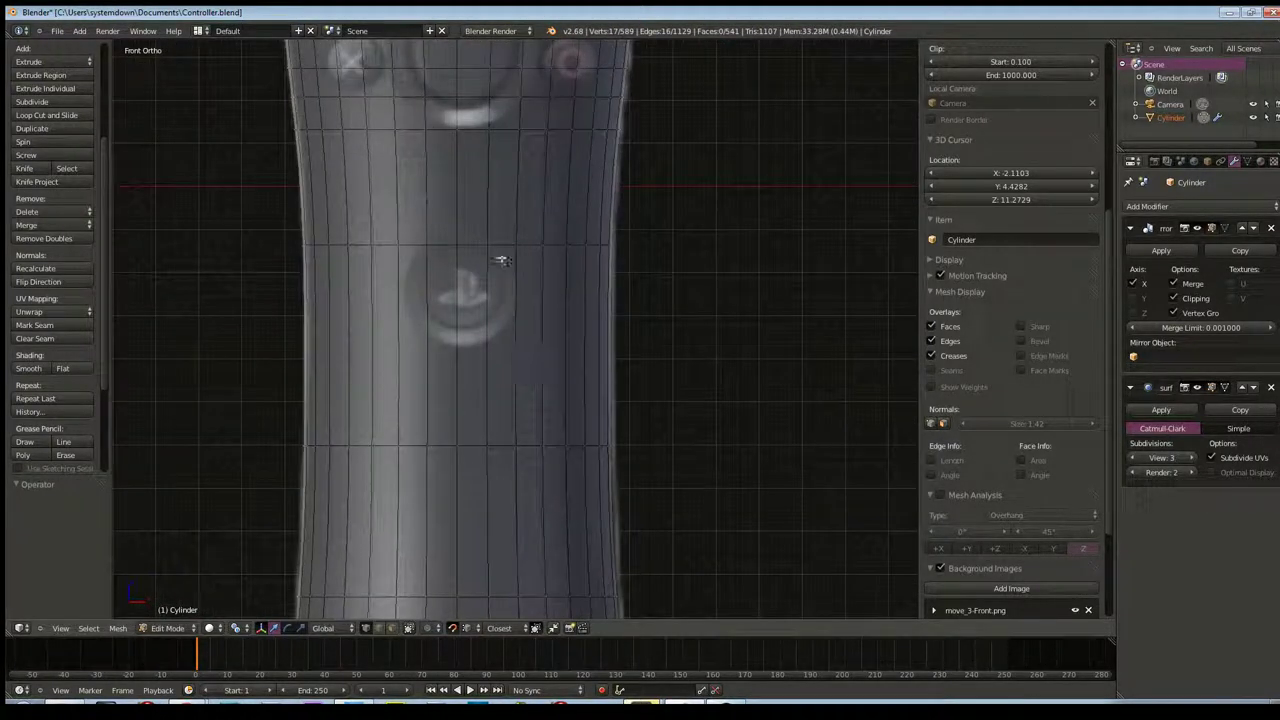
pyautogui.keyDown('shift'); pyautogui.moveTo(479, 223); pyautogui.dragTo(506, 351, button='middle'); pyautogui.keyUp('shift')
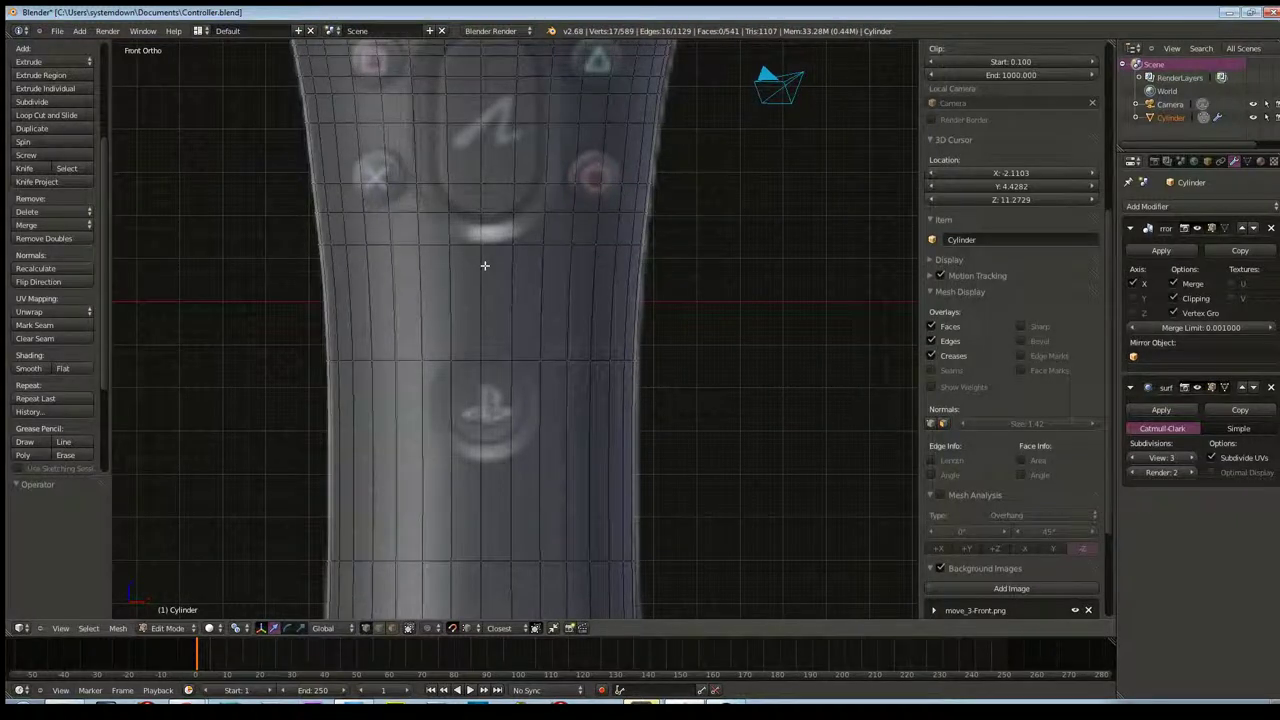
pyautogui.scroll(-1, 484, 265)
pyautogui.scroll(-4, 484, 265)
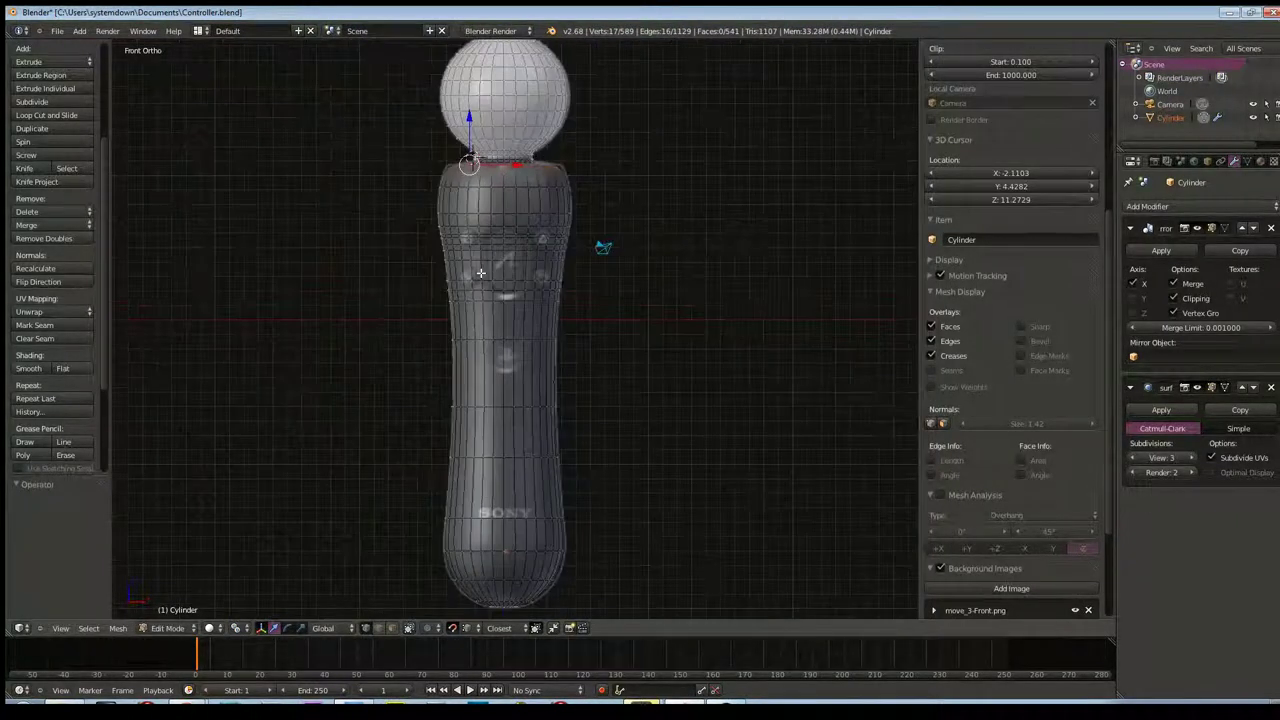
pyautogui.press('a')
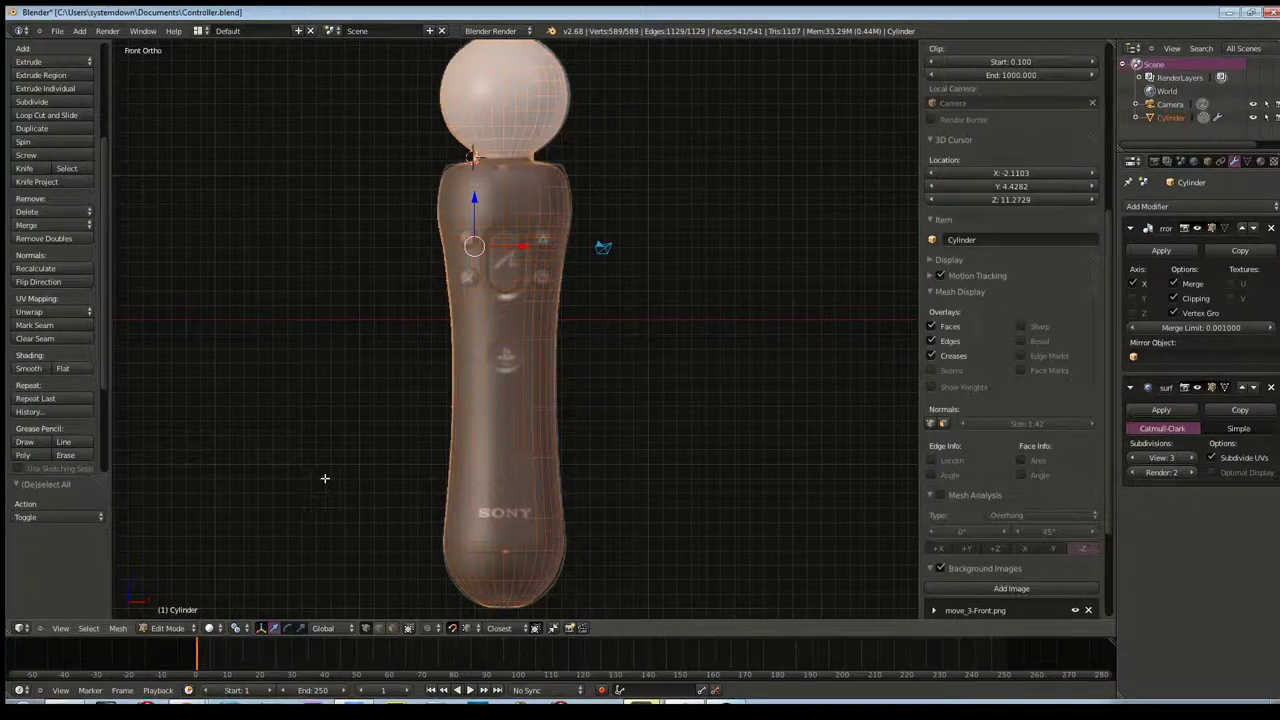
pyautogui.click(178, 629)
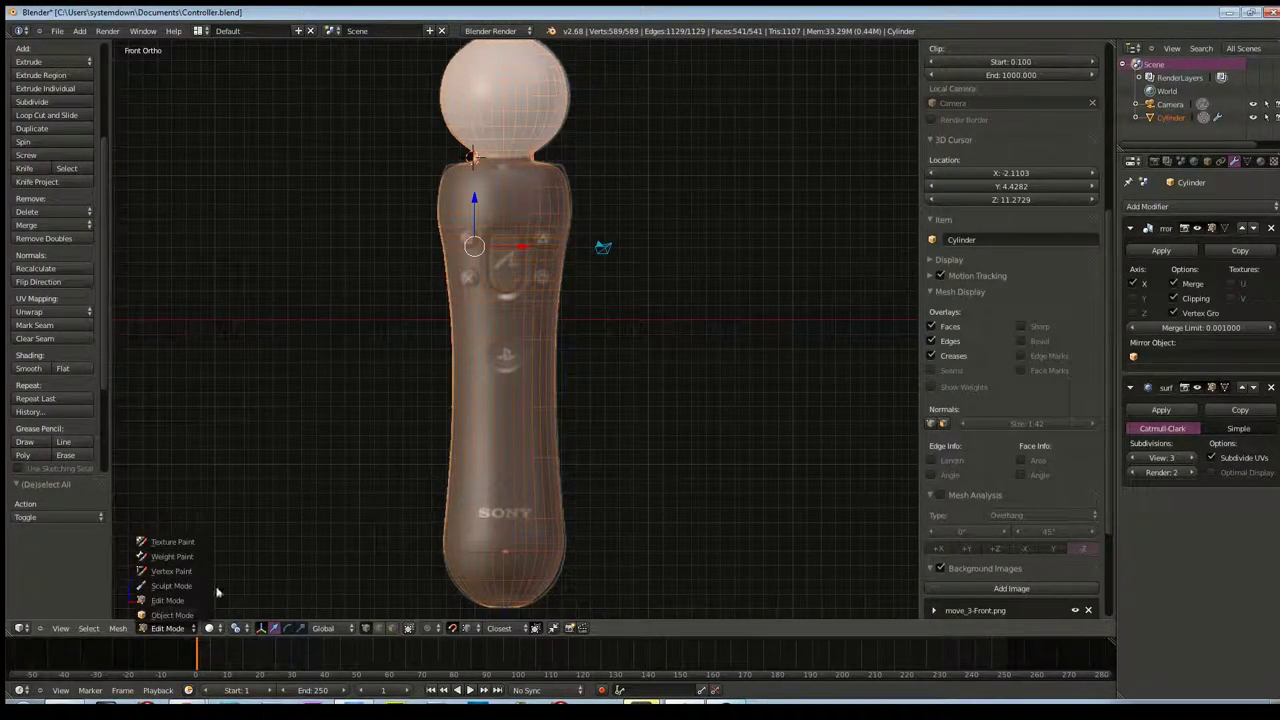
pyautogui.press('g')
pyautogui.press('x')
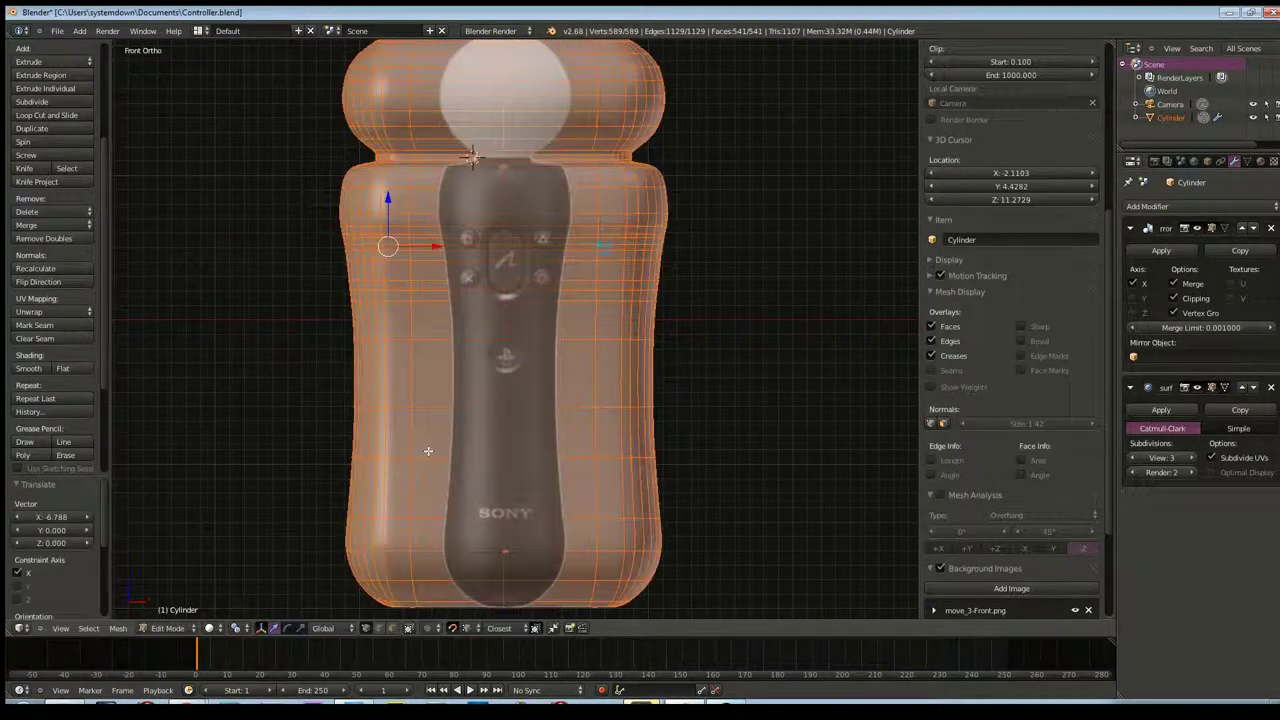
pyautogui.press('Escape')
pyautogui.press('Tab')
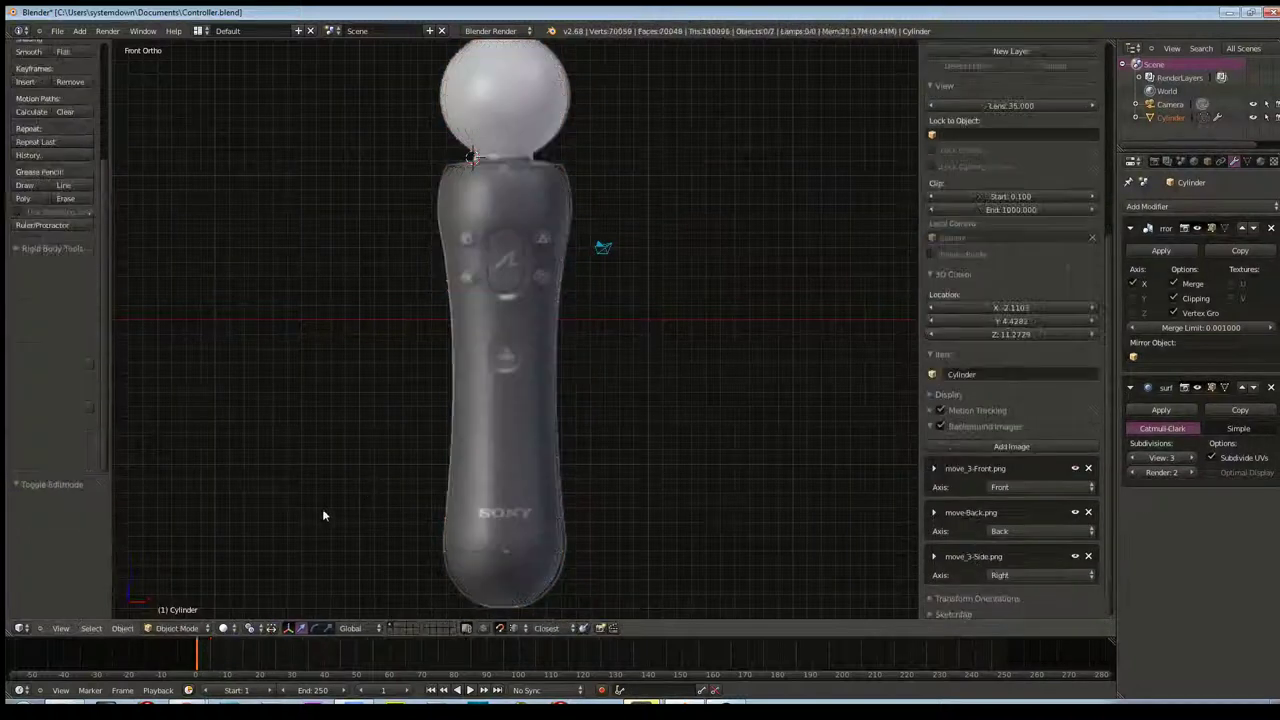
pyautogui.press('a')
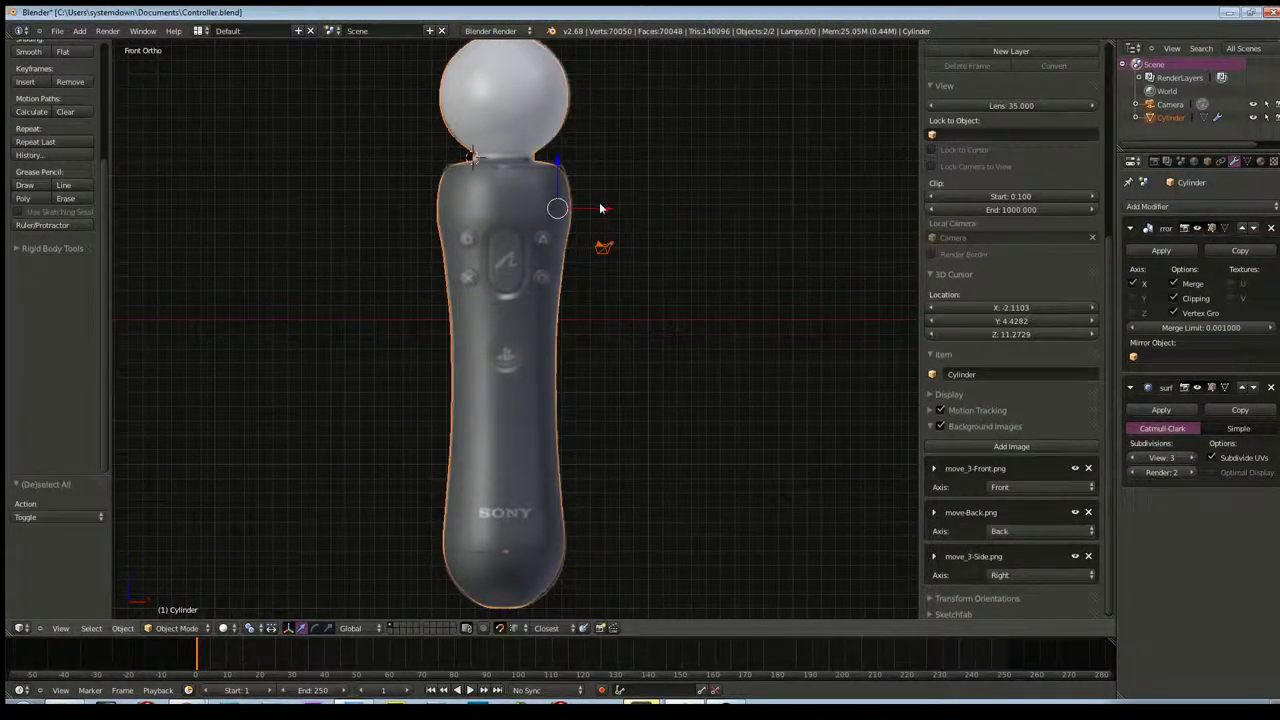
pyautogui.press('Tab')
pyautogui.scroll(1, 574, 323)
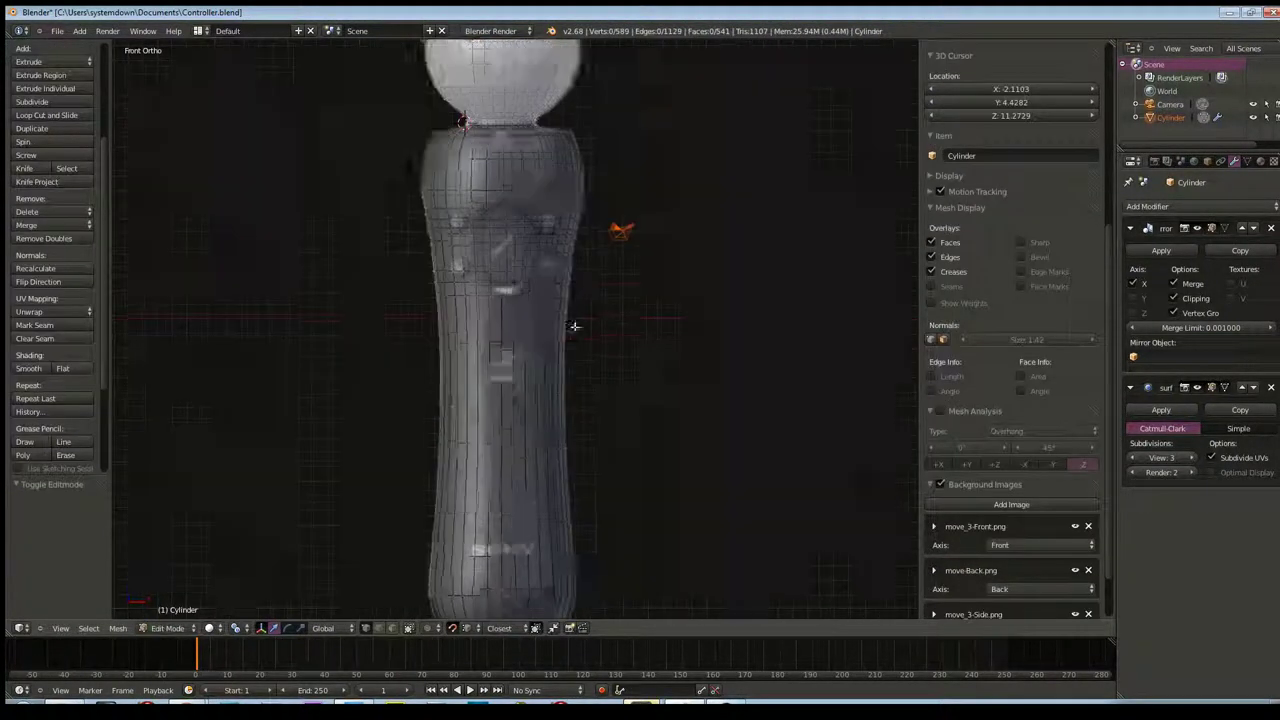
# Orbit and zoom around the controller mesh, toggling out of and back into Edit Mode
pyautogui.scroll(1, 580, 323)
pyautogui.scroll(1, 560, 280)
pyautogui.scroll(-1, 525, 235)
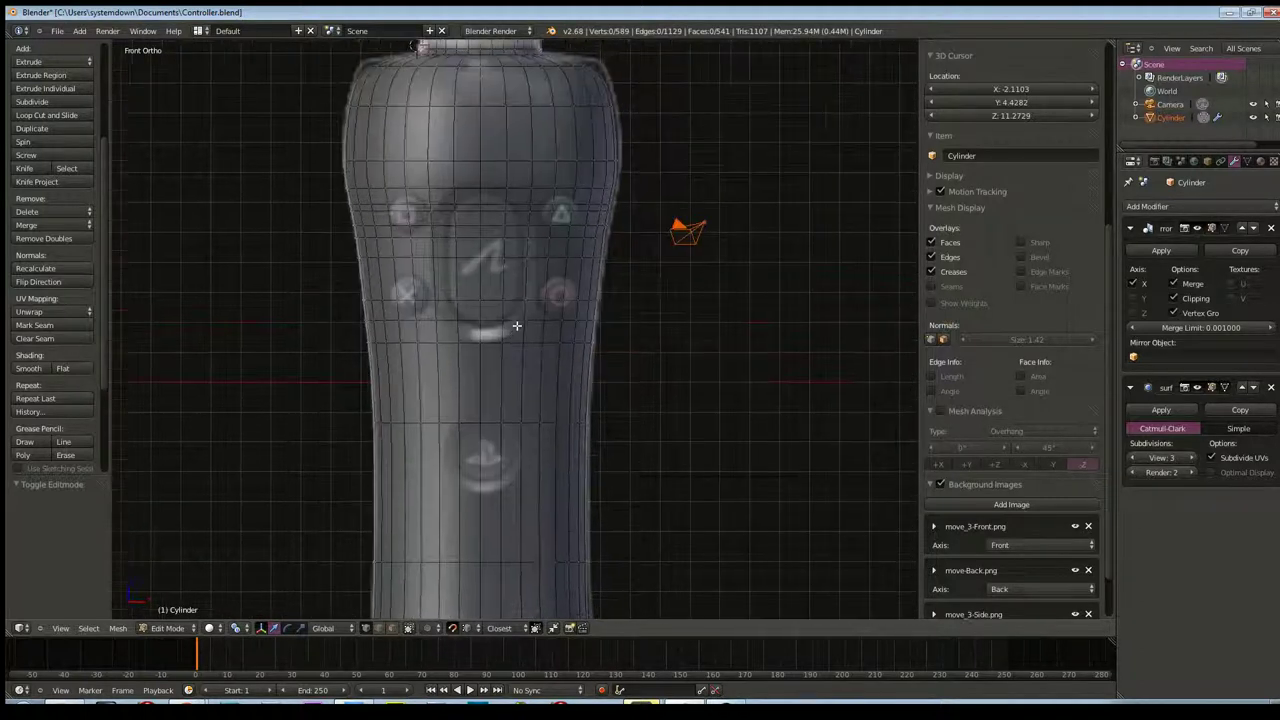
pyautogui.scroll(-1, 489, 272)
pyautogui.moveTo(489, 272)
pyautogui.mouseDown(button='middle')
pyautogui.moveTo(501, 281)
pyautogui.moveTo(457, 277)
pyautogui.mouseUp(button='middle')
pyautogui.scroll(-3, 457, 278)
pyautogui.scroll(3, 457, 279)
pyautogui.press('Tab')
pyautogui.press('Tab')
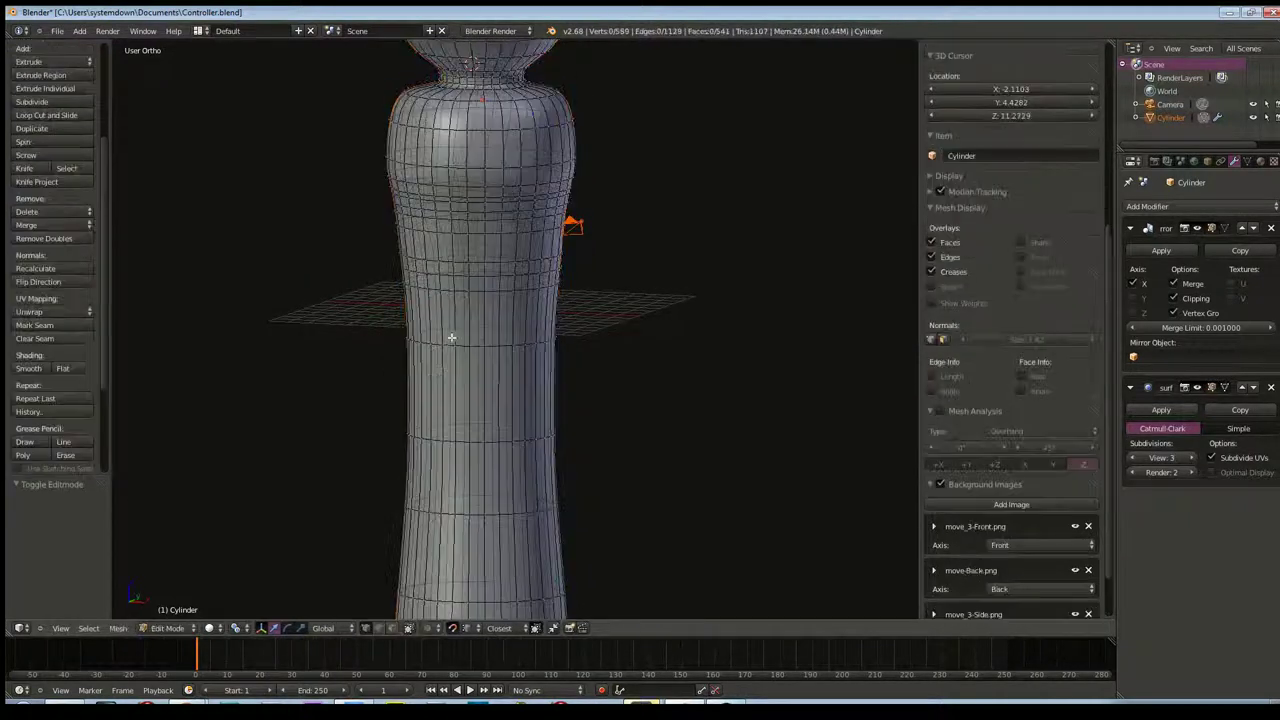
pyautogui.moveTo(437, 371); pyautogui.dragTo(478, 359, button='middle')
# Zoom the Front Ortho view onto the controller body, glance at the back reference, and centre it
pyautogui.press('KP_1')
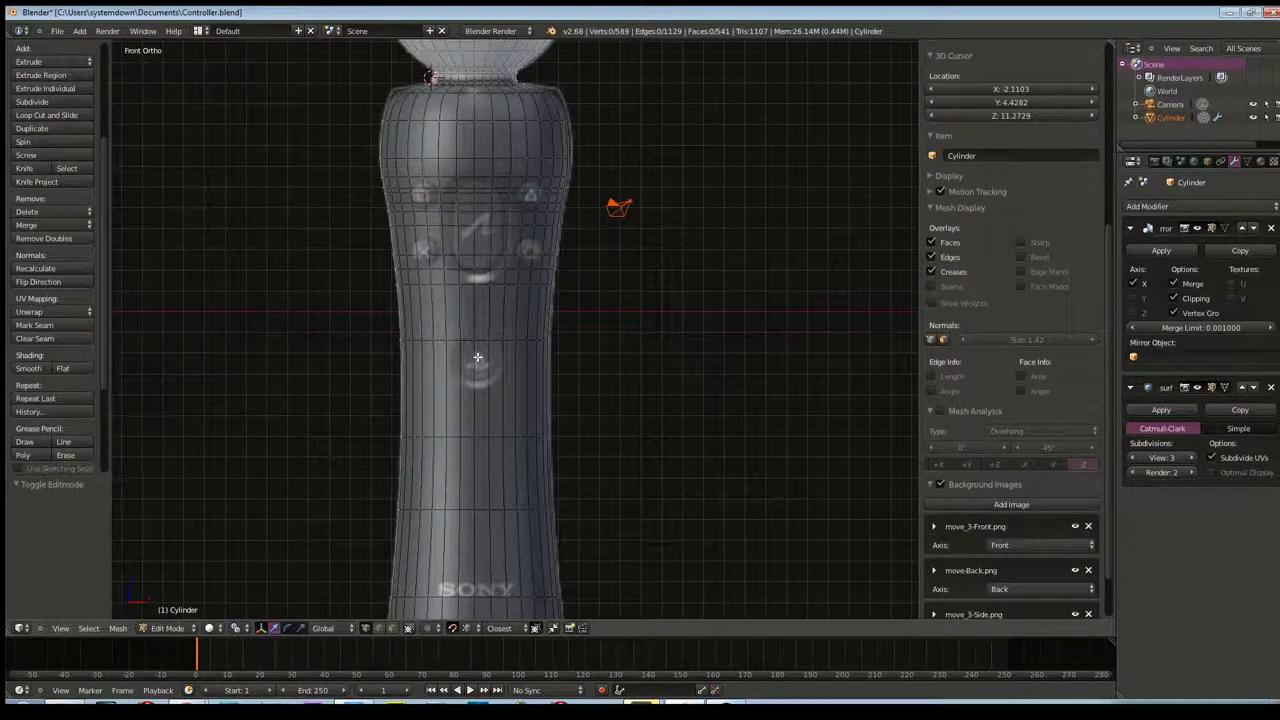
pyautogui.scroll(2, 477, 360)
pyautogui.scroll(2, 477, 362)
pyautogui.scroll(2, 476, 365)
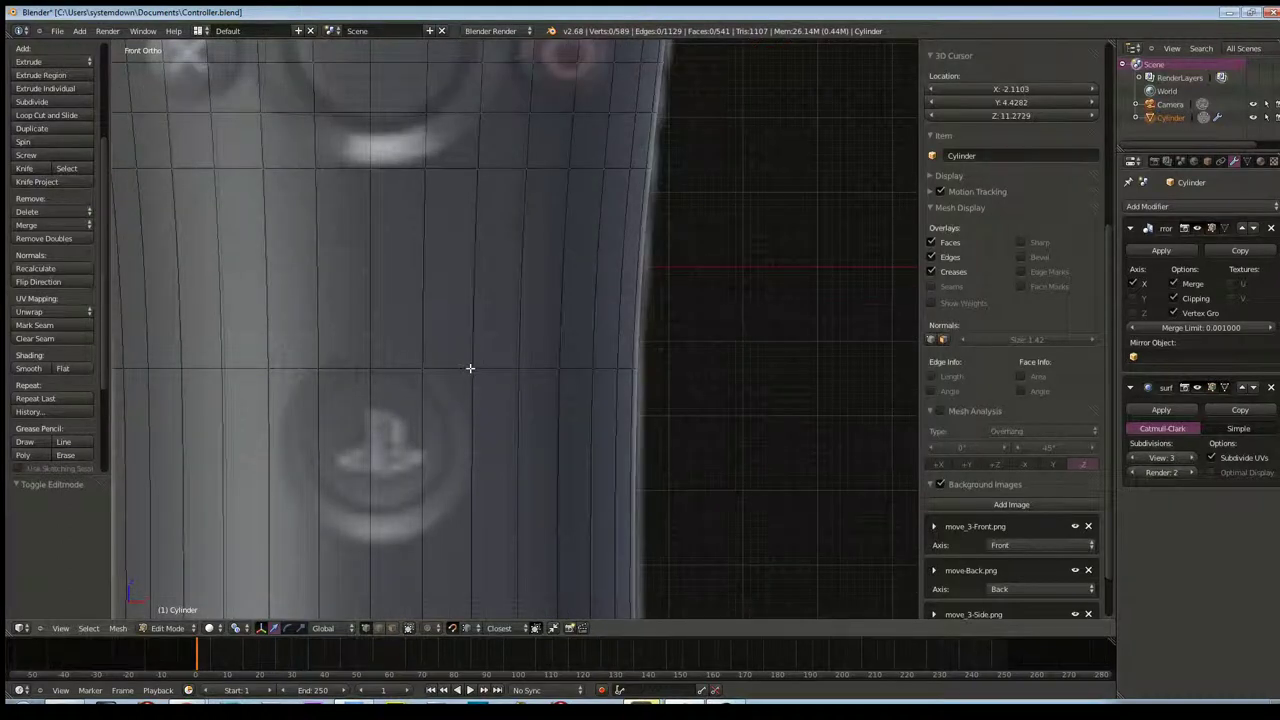
pyautogui.press('ctrl+KP_1')
pyautogui.press('KP_1')
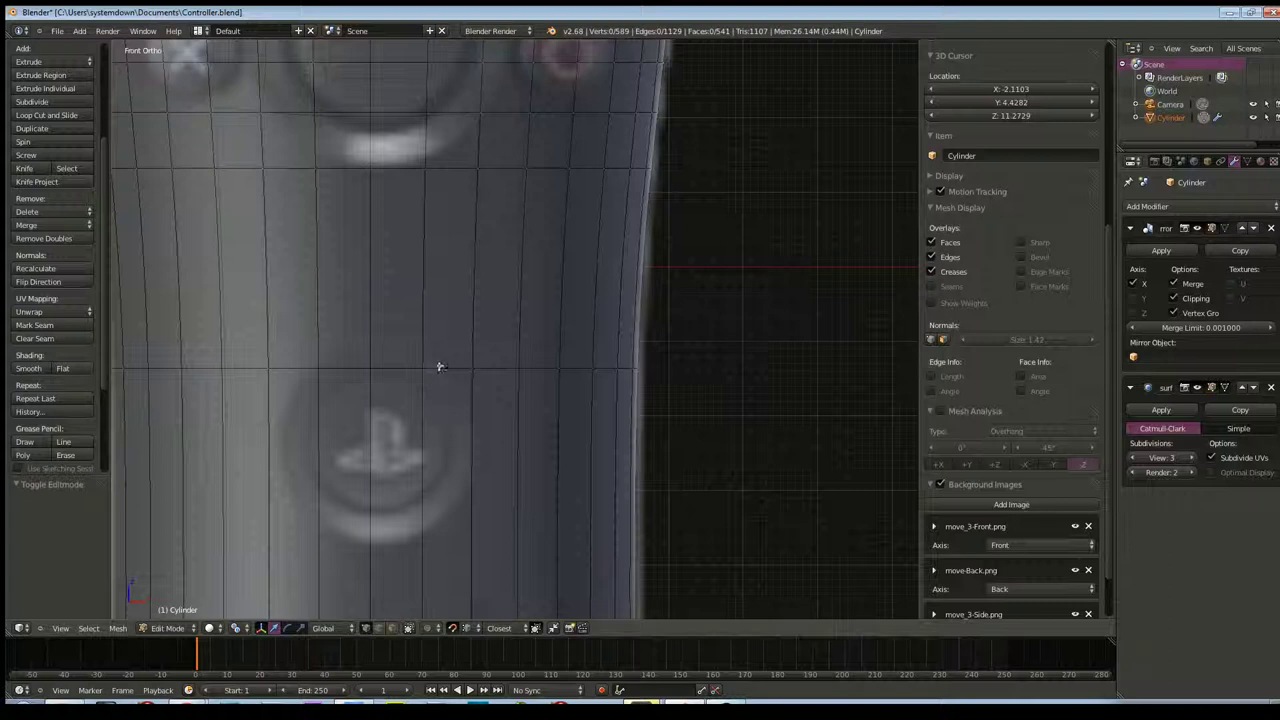
pyautogui.keyDown('shift'); pyautogui.moveTo(429, 380); pyautogui.dragTo(523, 234, button='middle'); pyautogui.keyUp('shift')
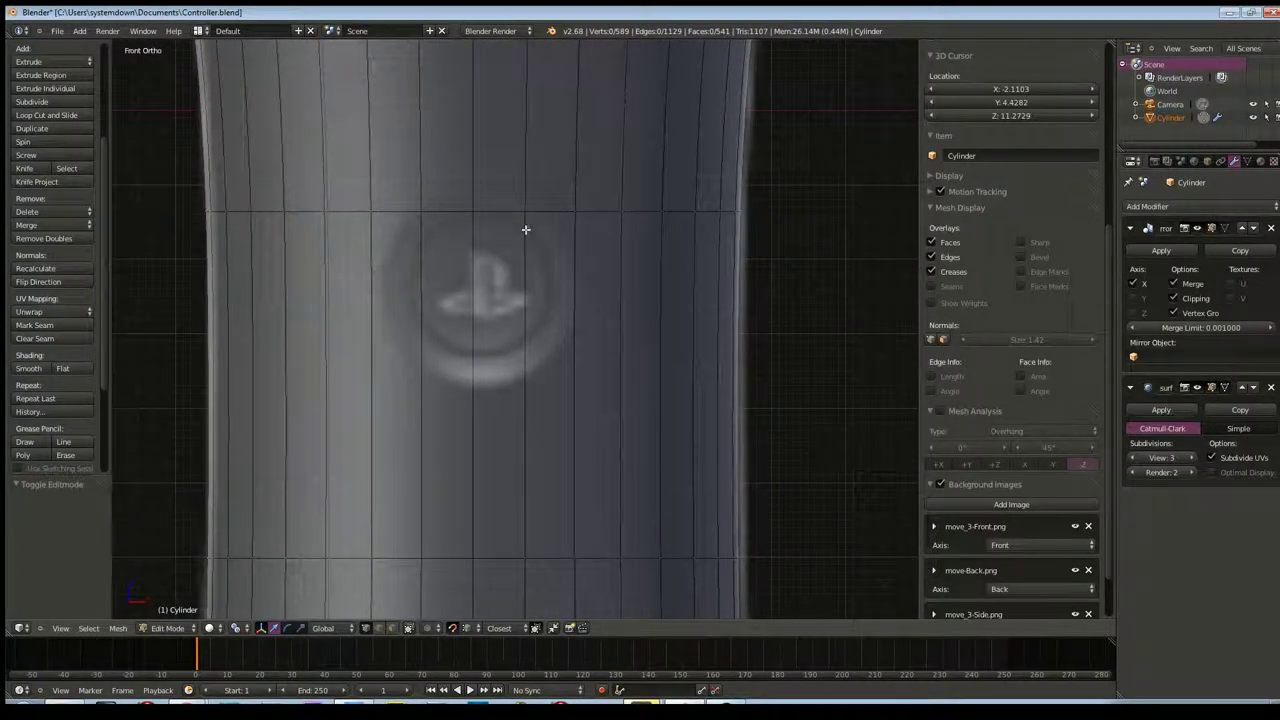
pyautogui.hotkey('ctrl', 'r')
# Add two horizontal loop cuts across the cylinder around the PlayStation button
pyautogui.click(490, 419)
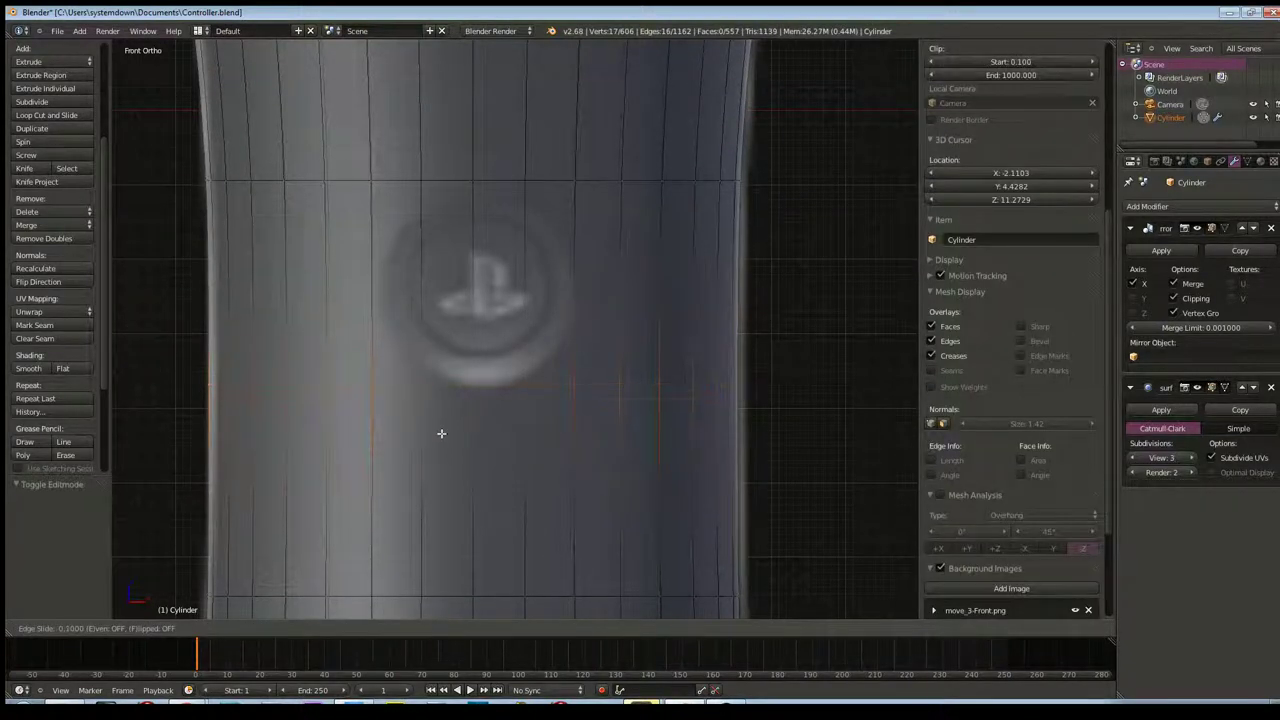
pyautogui.click(447, 417)
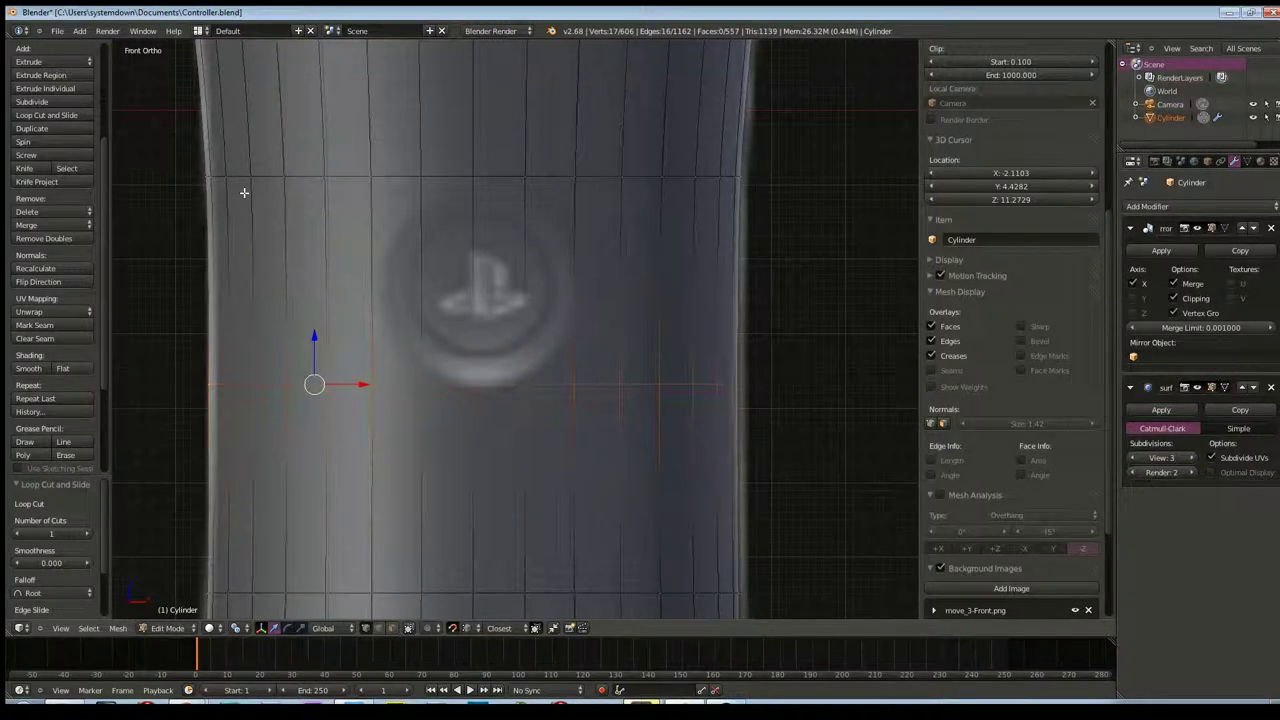
pyautogui.hotkey('ctrl', 'r')
pyautogui.click(287, 180)
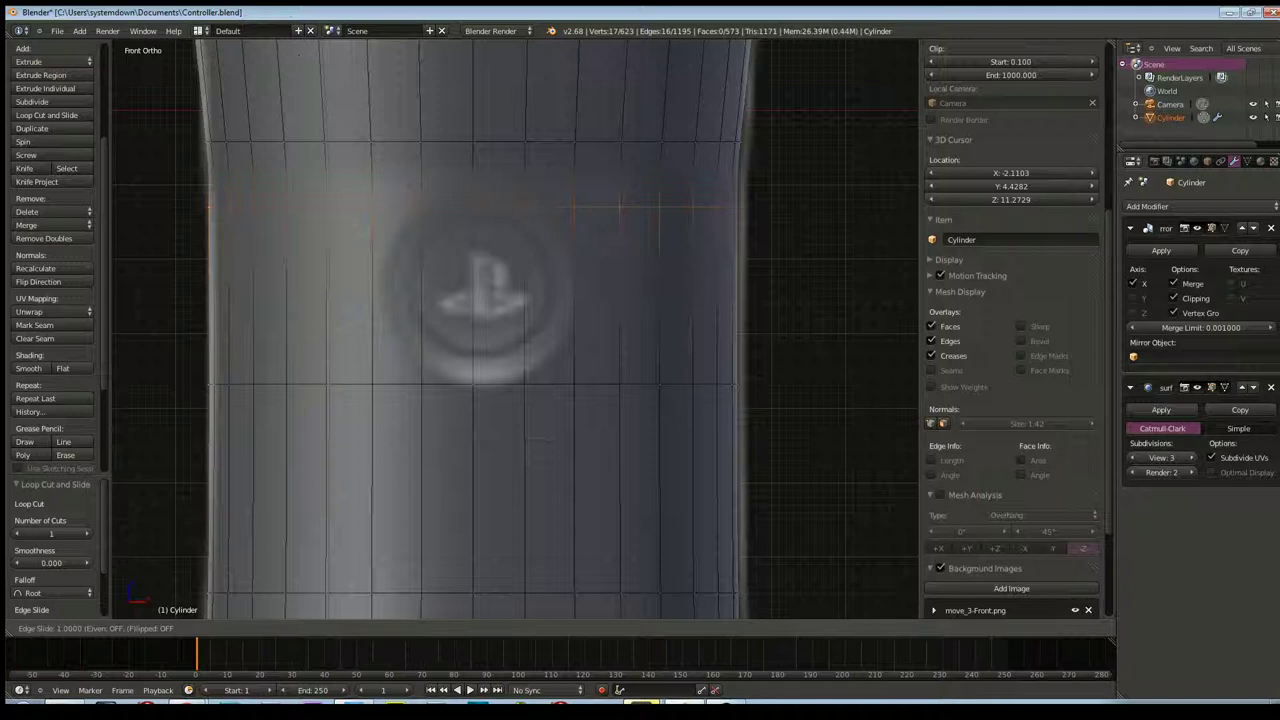
pyautogui.click(310, 278)
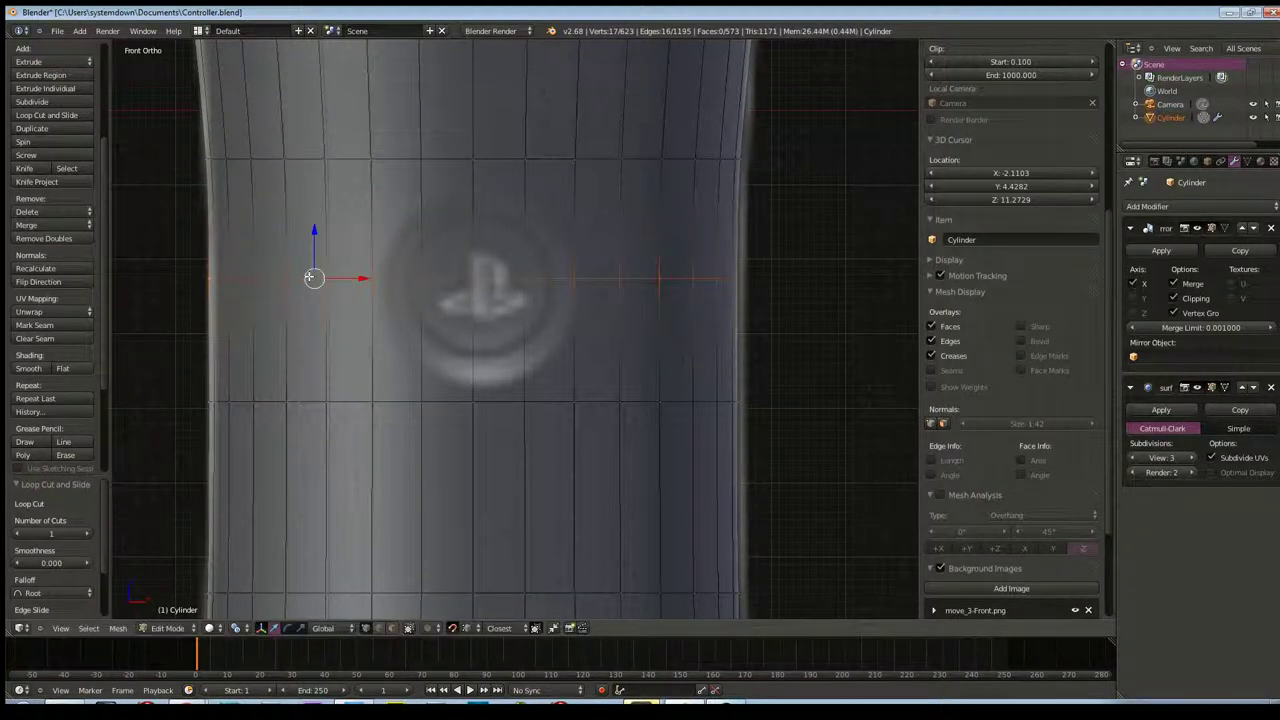
# Box-select the upper row of vertices and lower it by 0.43 along Z
pyautogui.press('a')
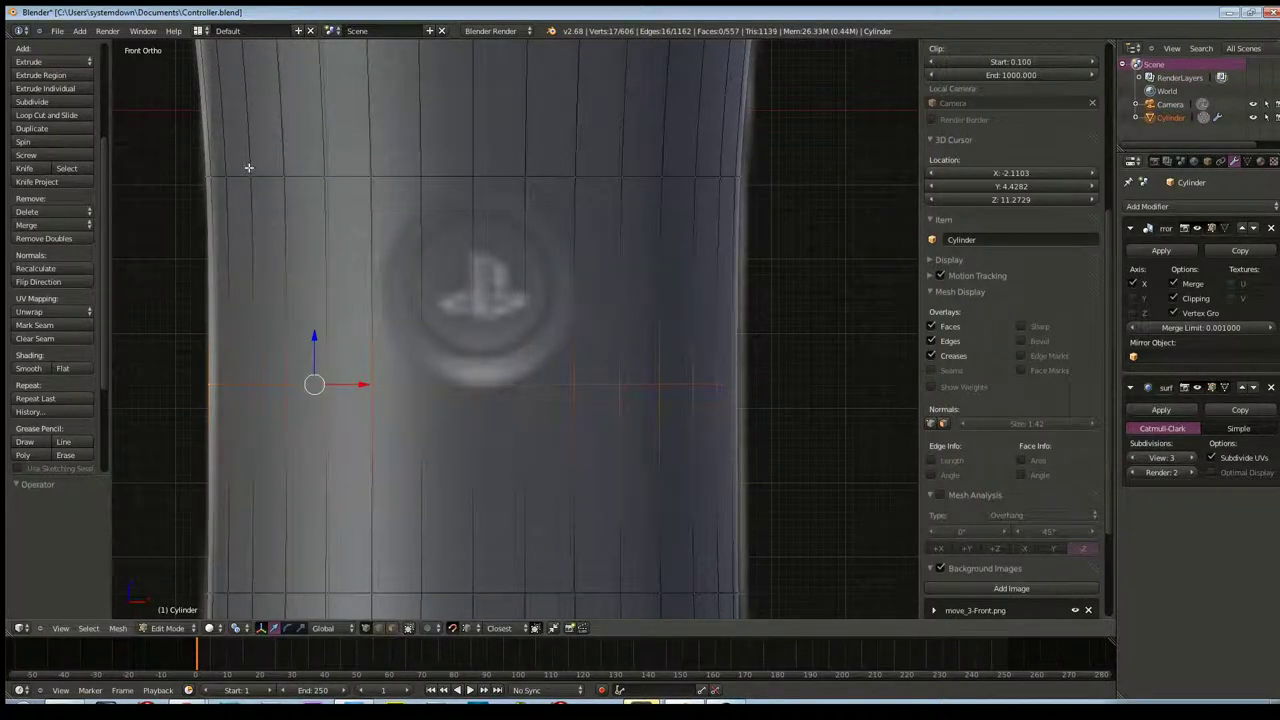
pyautogui.press('a')
pyautogui.press('a')
pyautogui.press('b')
pyautogui.moveTo(171, 155); pyautogui.dragTo(890, 250)
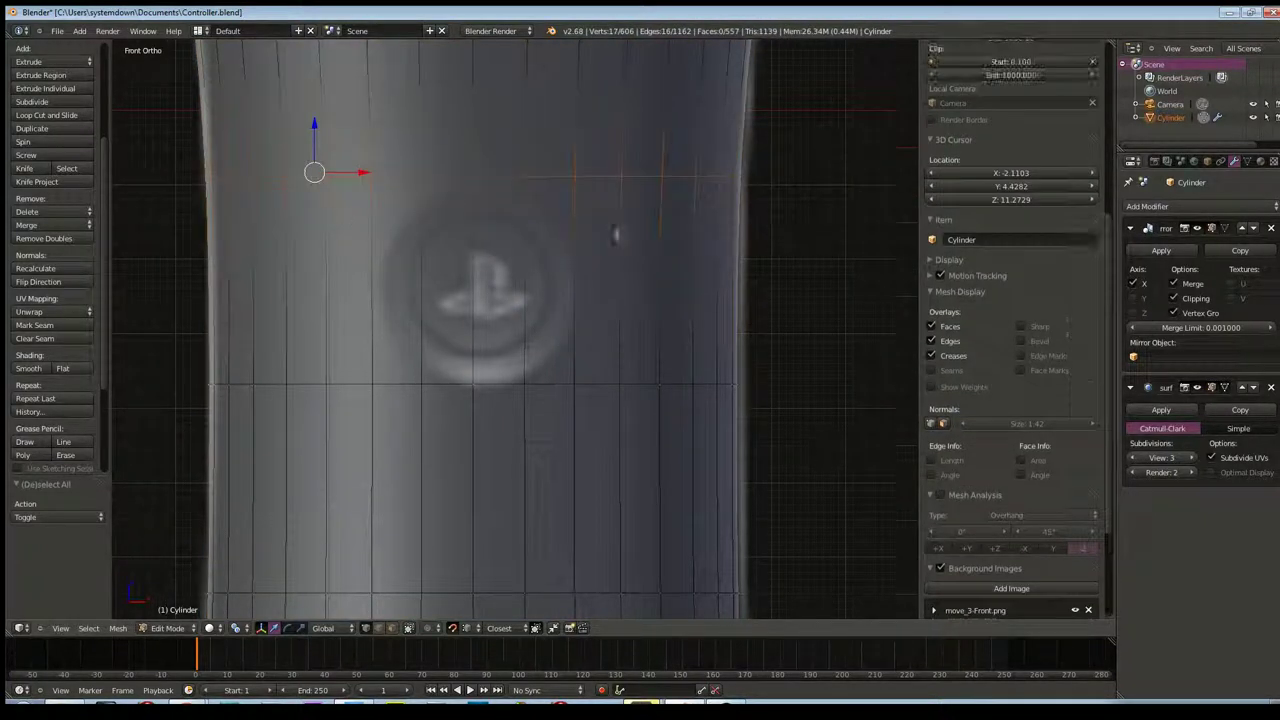
pyautogui.press('g')
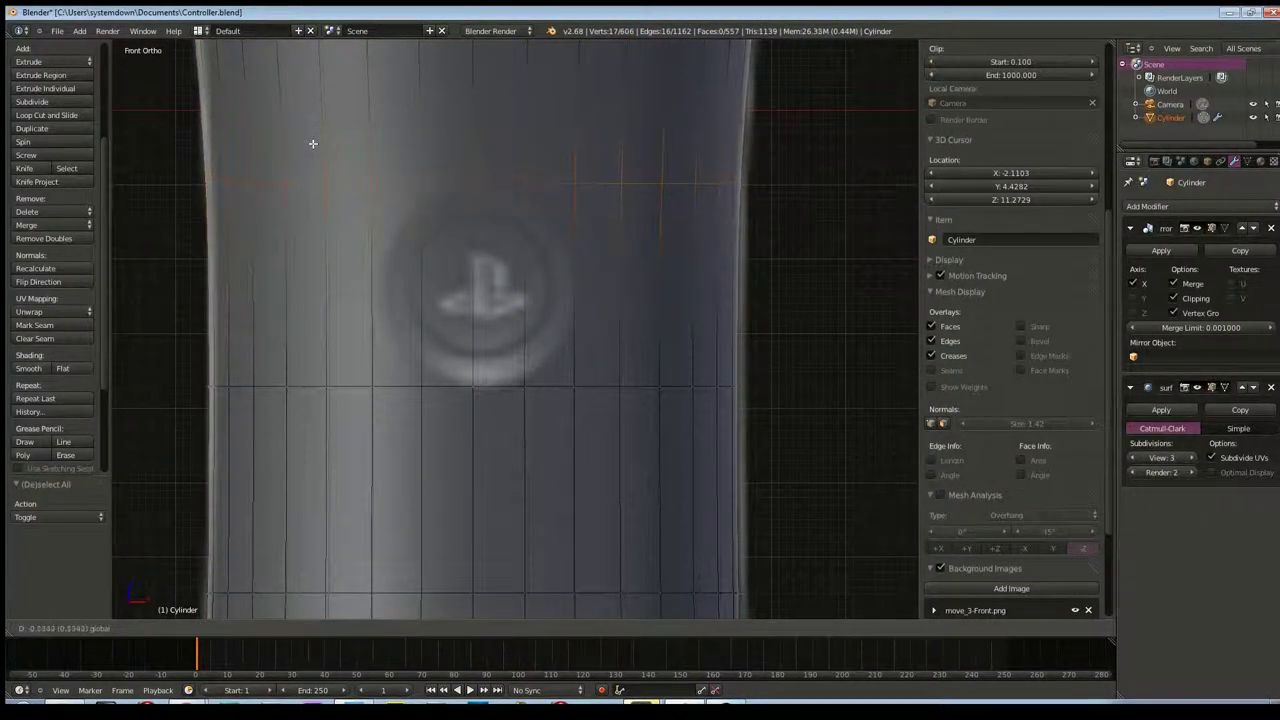
pyautogui.click(312, 154)
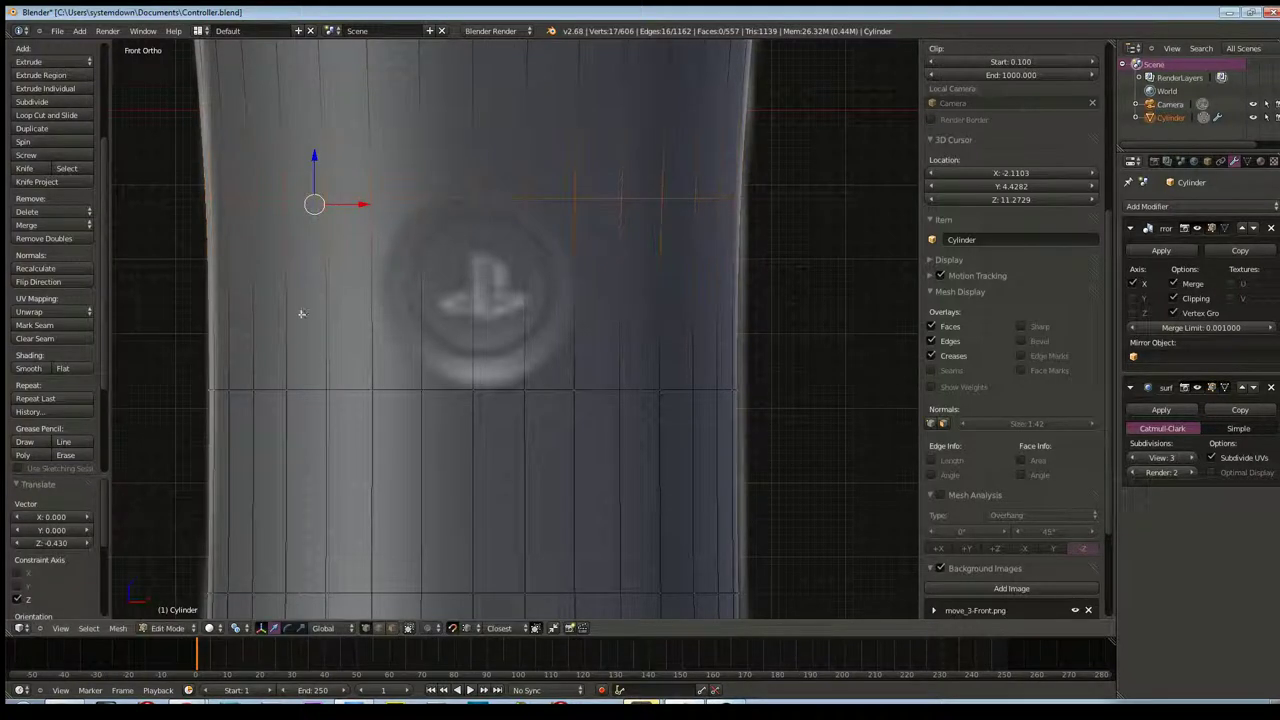
pyautogui.press('a')
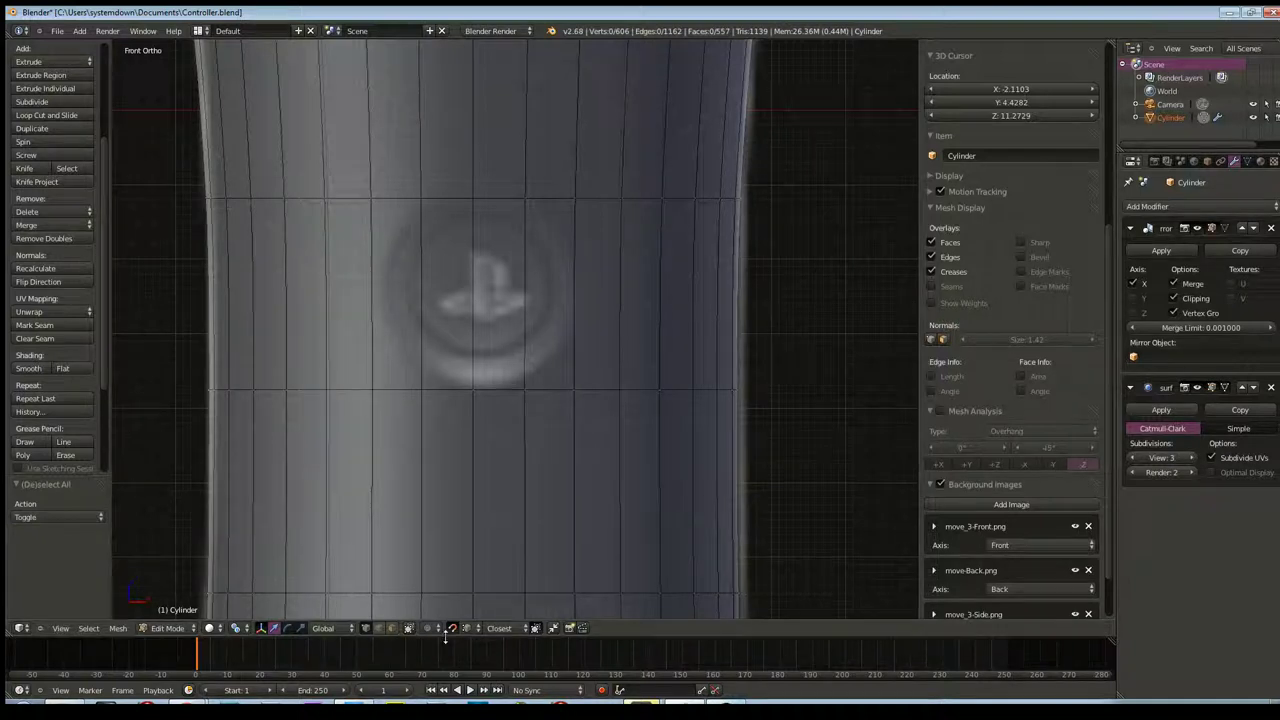
# Switch to vertex select mode and select a vertex near the button
pyautogui.click(367, 628)
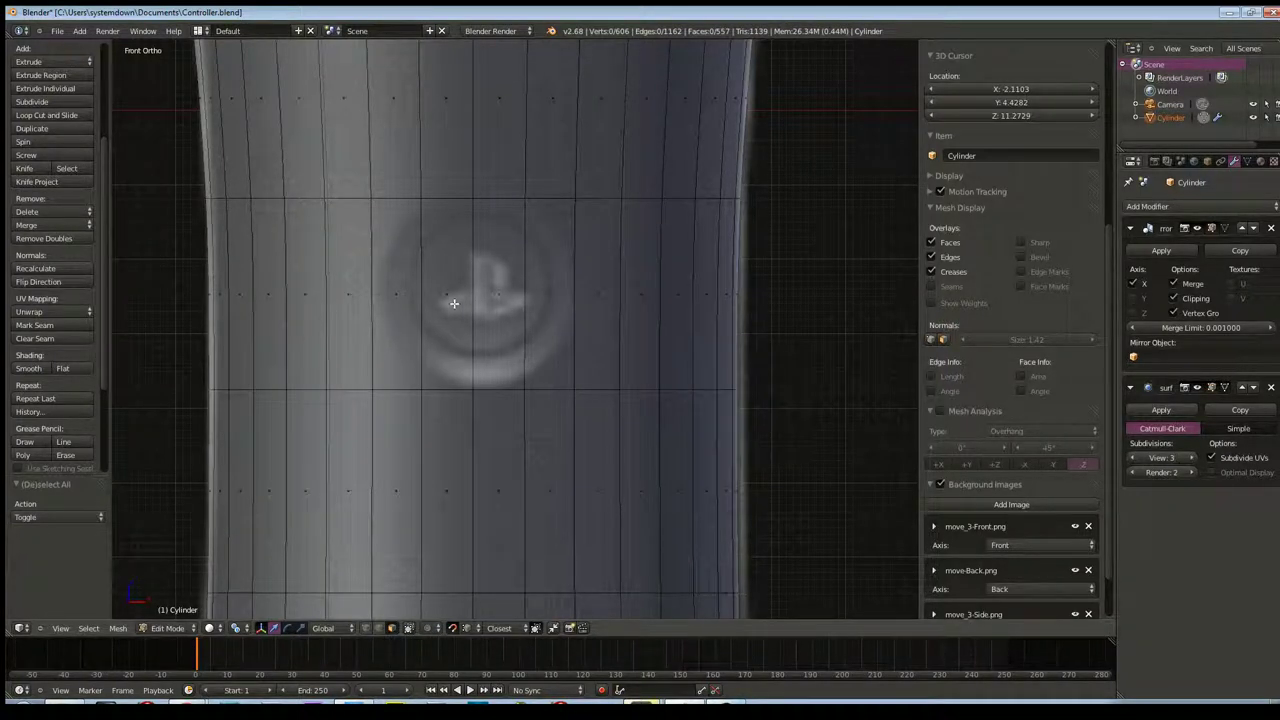
pyautogui.click(402, 294)
pyautogui.rightClick(398, 294)
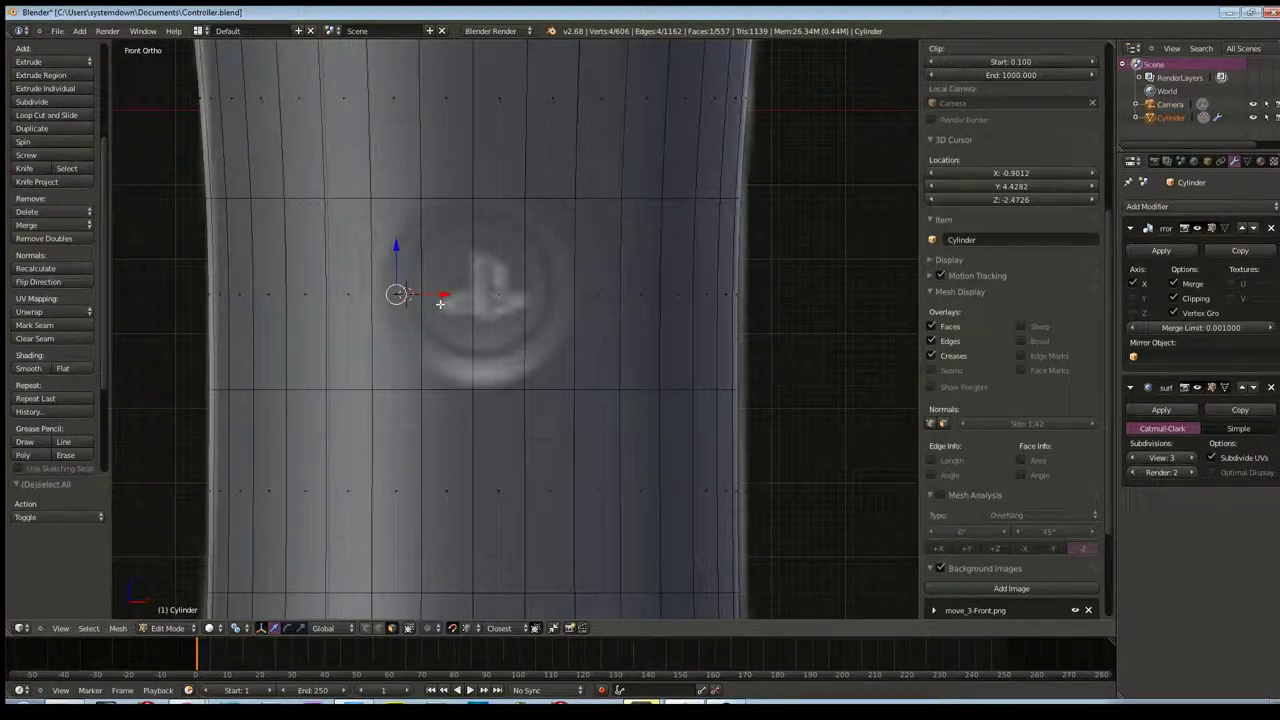
# In front view, select the two faces covering the PlayStation button
pyautogui.moveTo(440, 303); pyautogui.dragTo(491, 306, button='middle')
pyautogui.press('a')
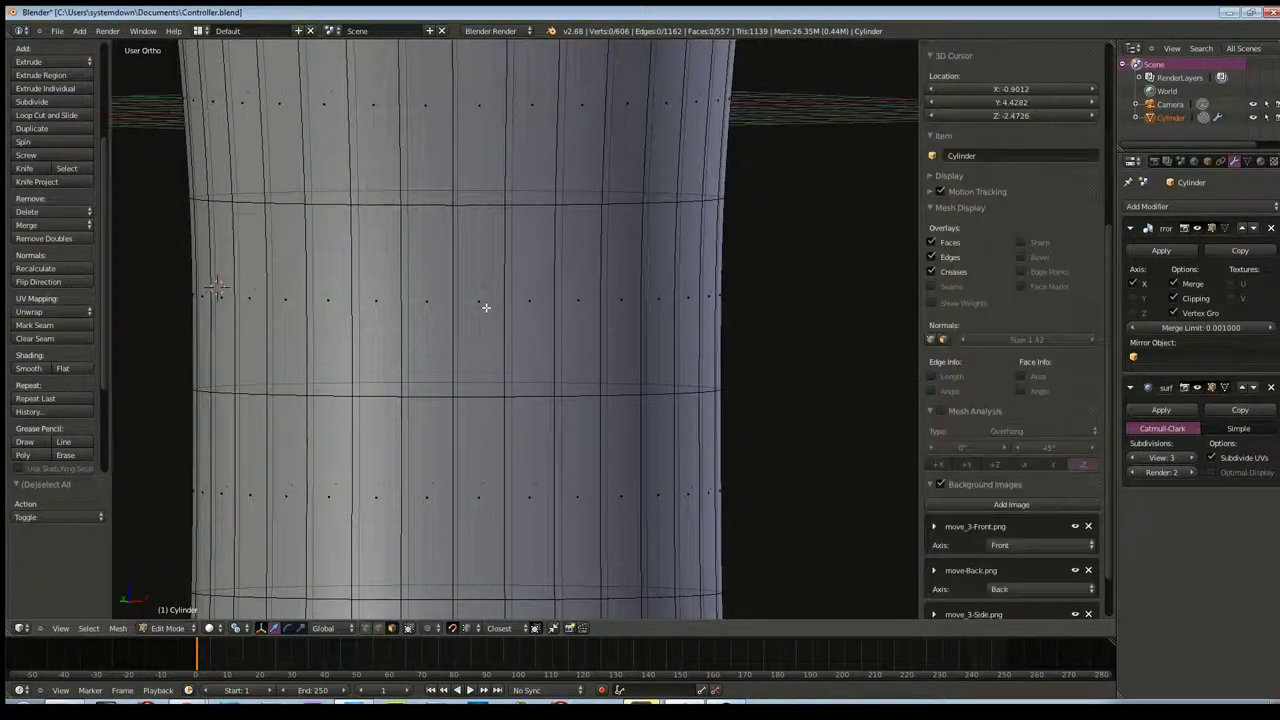
pyautogui.press('KP_1')
pyautogui.click(408, 628)
pyautogui.rightClick(456, 328)
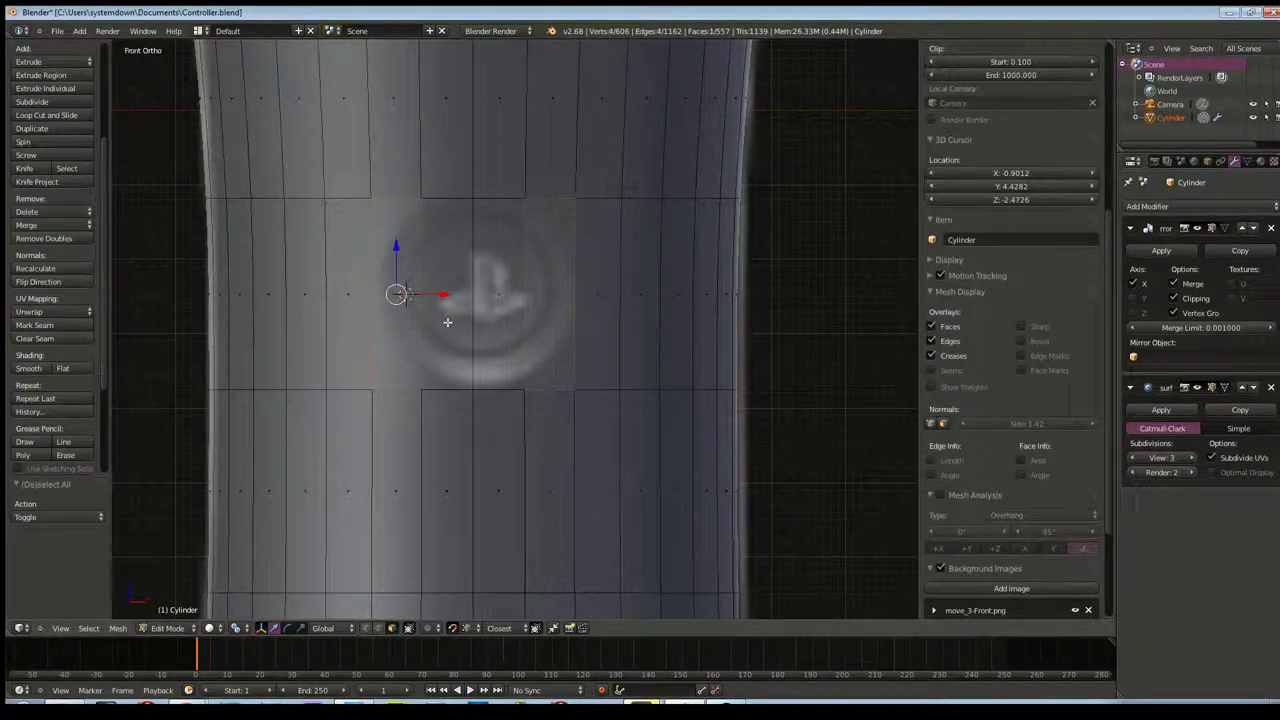
pyautogui.keyDown('shift'); pyautogui.rightClick(447, 303); pyautogui.keyUp('shift')
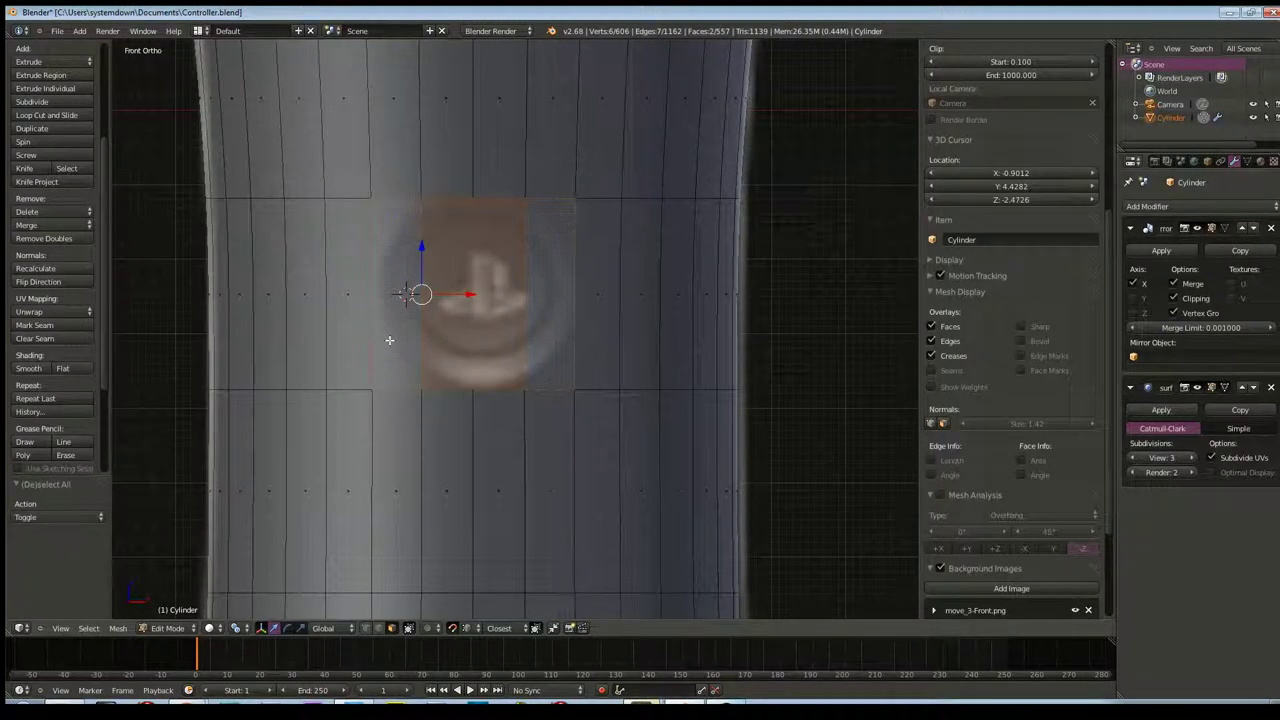
# Subdivide the two selected button faces via the 'sub' operator search
pyautogui.press('space')
pyautogui.write('Tris to Quad')
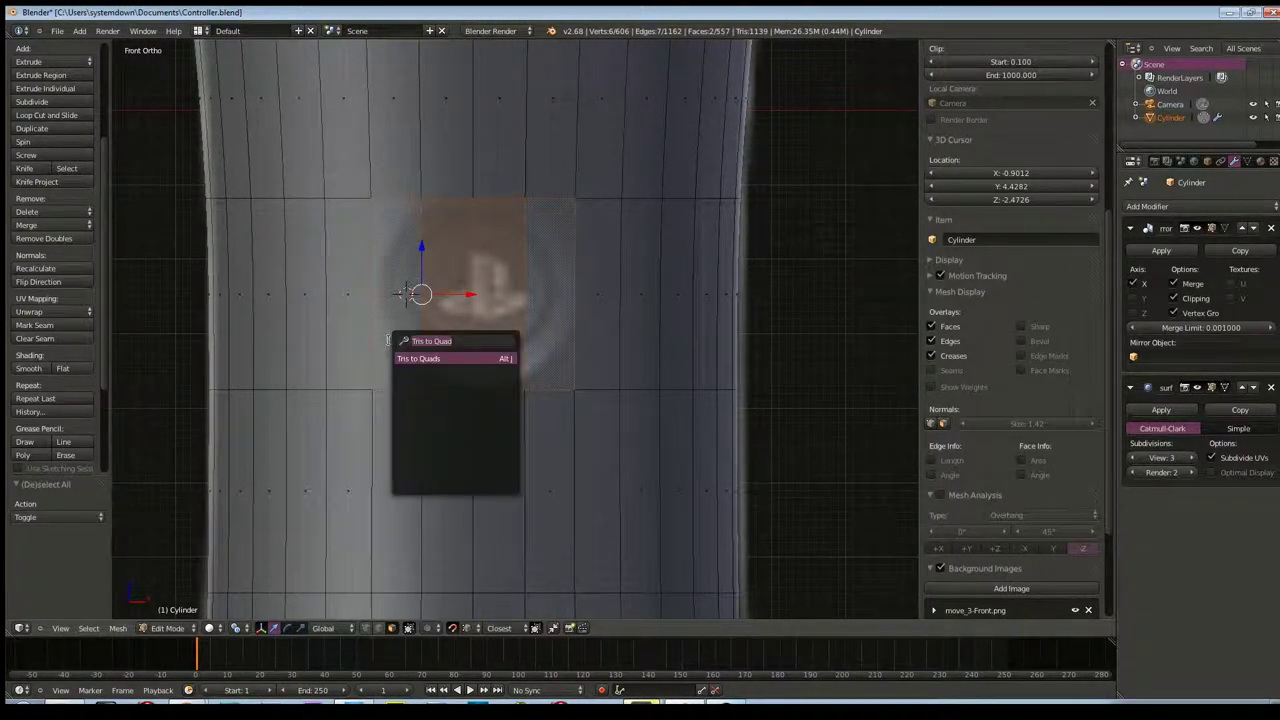
pyautogui.press('BackSpace')
pyautogui.press('BackSpace')
pyautogui.press('BackSpace')
pyautogui.write('sub')
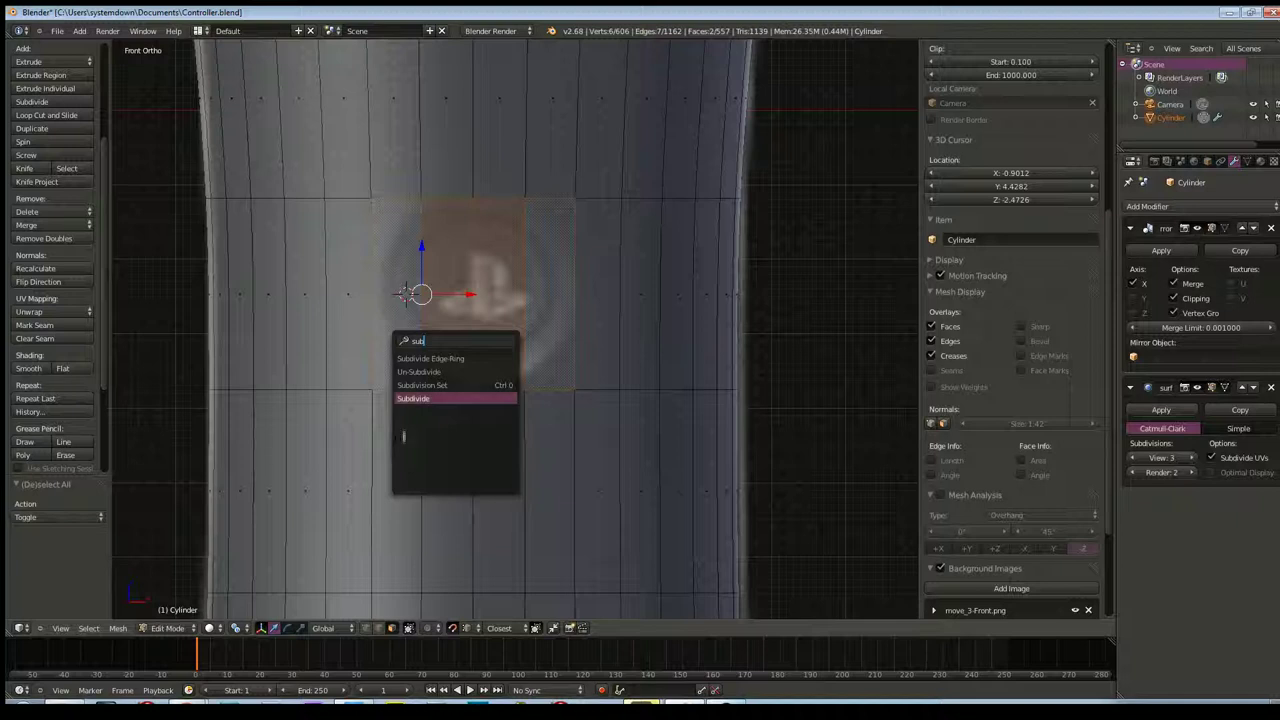
pyautogui.click(420, 398)
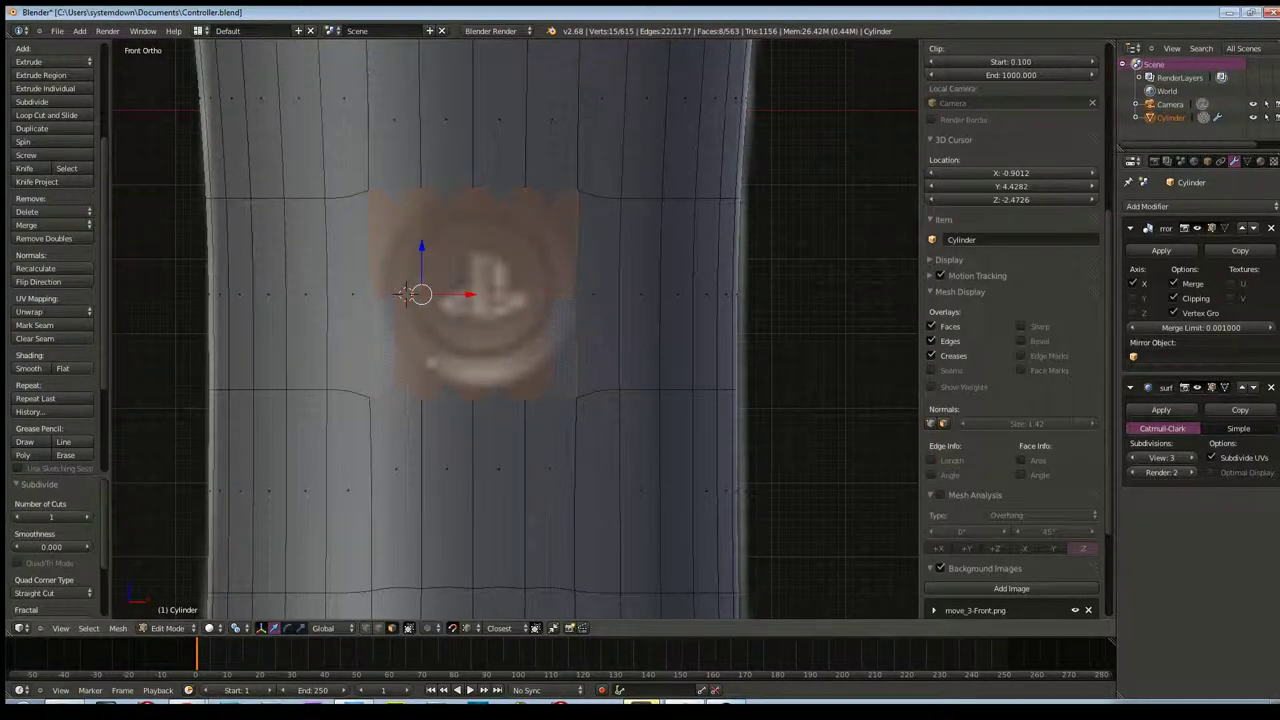
pyautogui.scroll(2, 450, 357)
pyautogui.scroll(2, 454, 356)
pyautogui.moveTo(454, 356); pyautogui.dragTo(510, 405, button='middle')
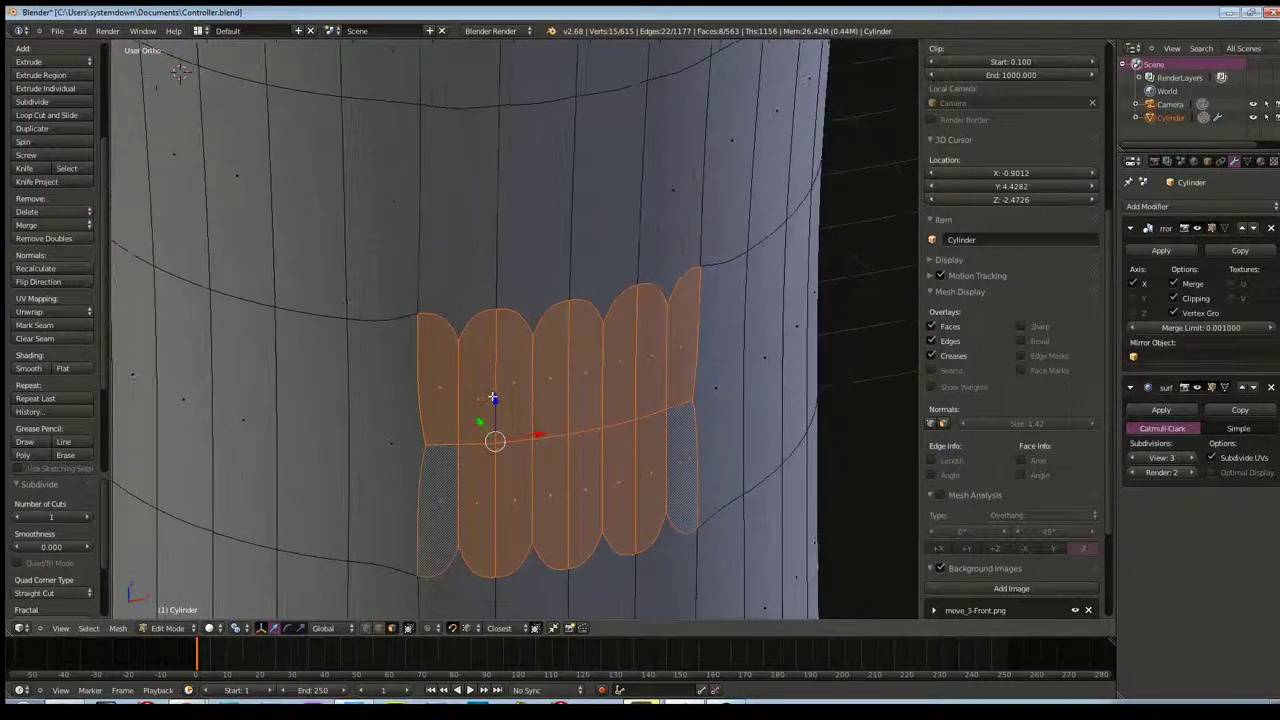
# Lower the Subdivision Surface modifier's View level to 0
pyautogui.click(1133, 458)
pyautogui.click(1133, 458)
pyautogui.click(1133, 458)
pyautogui.moveTo(626, 420)
pyautogui.mouseDown(button='middle')
pyautogui.moveTo(592, 396)
pyautogui.moveTo(373, 393)
pyautogui.mouseUp(button='middle')
pyautogui.press('KP_1')
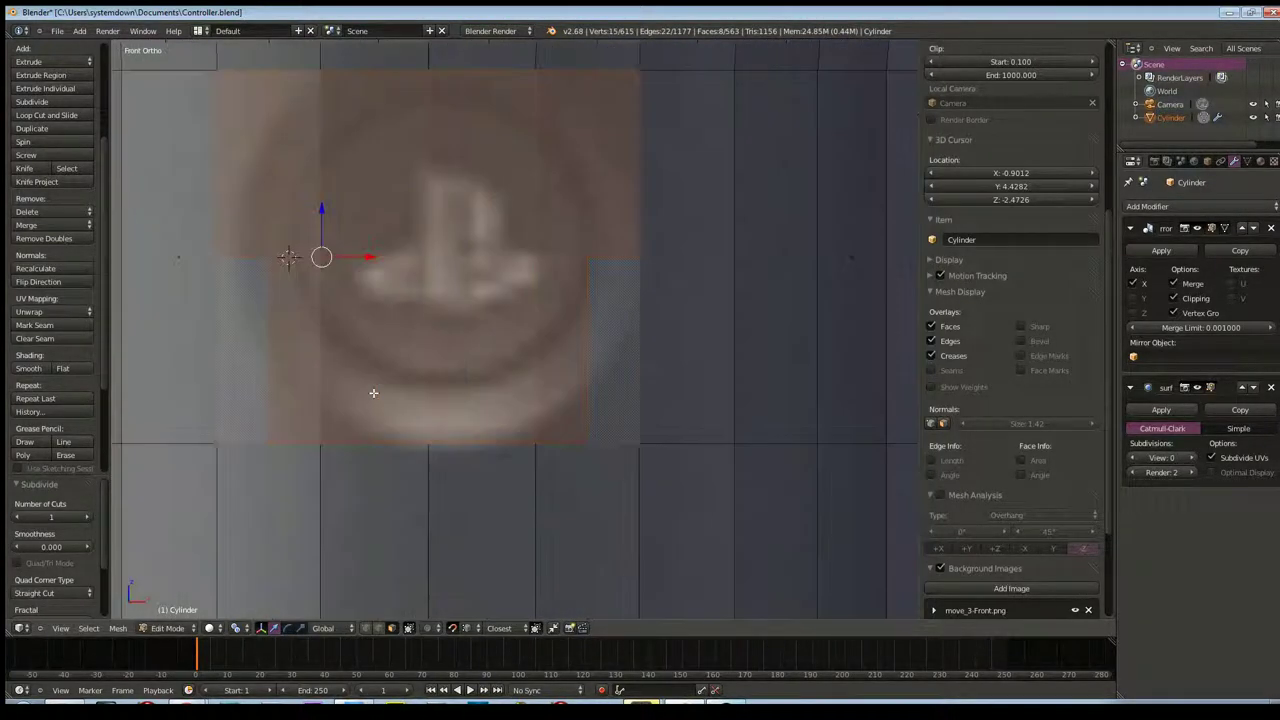
pyautogui.scroll(-2, 391, 329)
pyautogui.scroll(1, 395, 310)
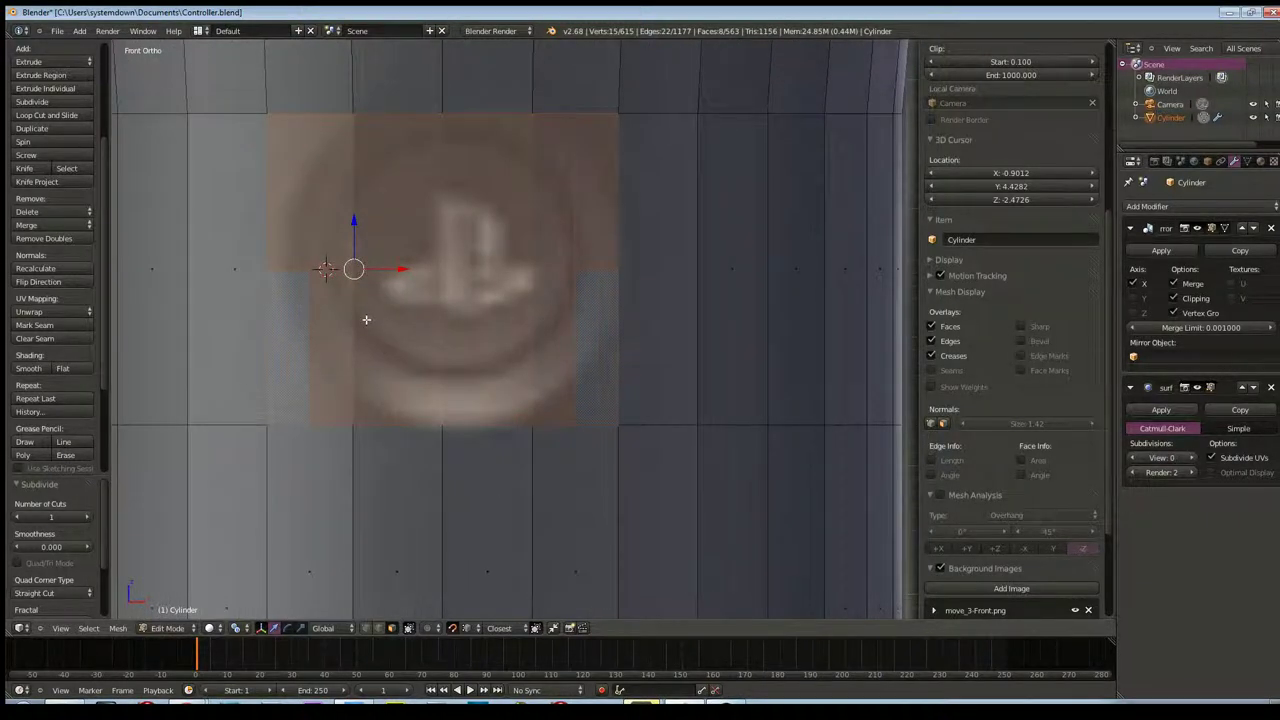
# Redo the Subdivide from the W specials menu, then deselect everything
pyautogui.press('w')
pyautogui.click(398, 365)
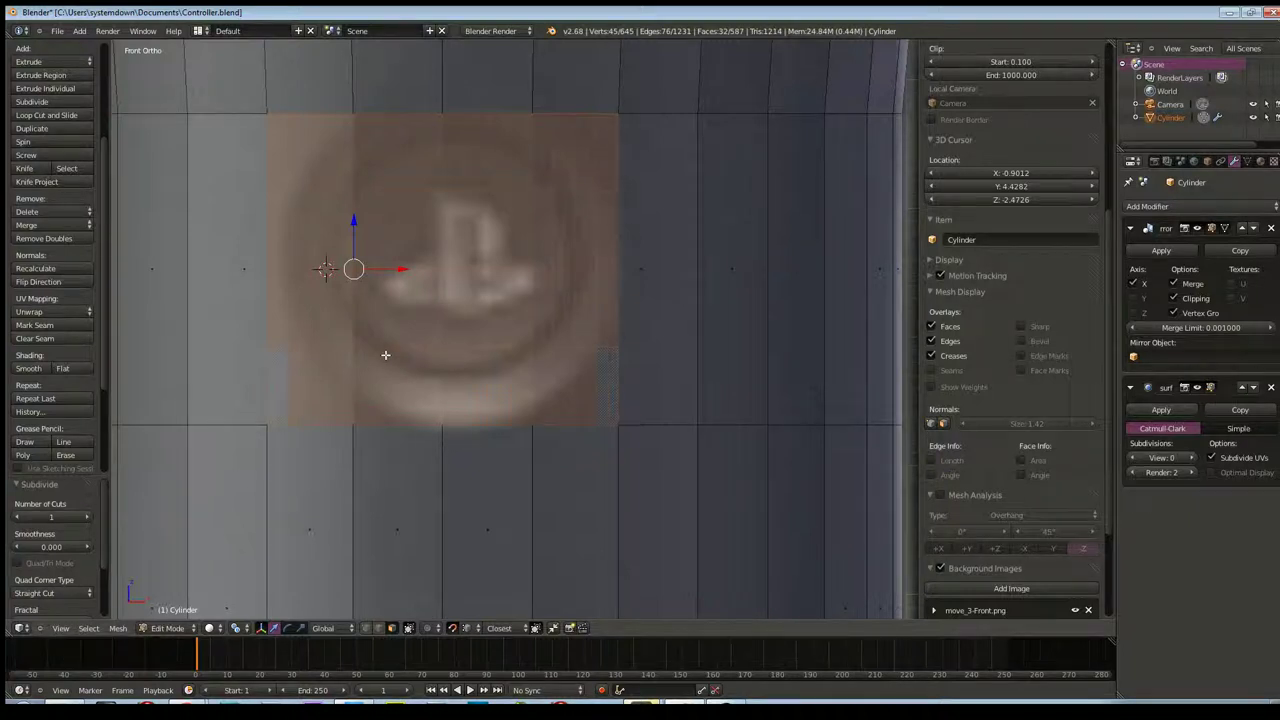
pyautogui.hotkey('ctrl', 'z')
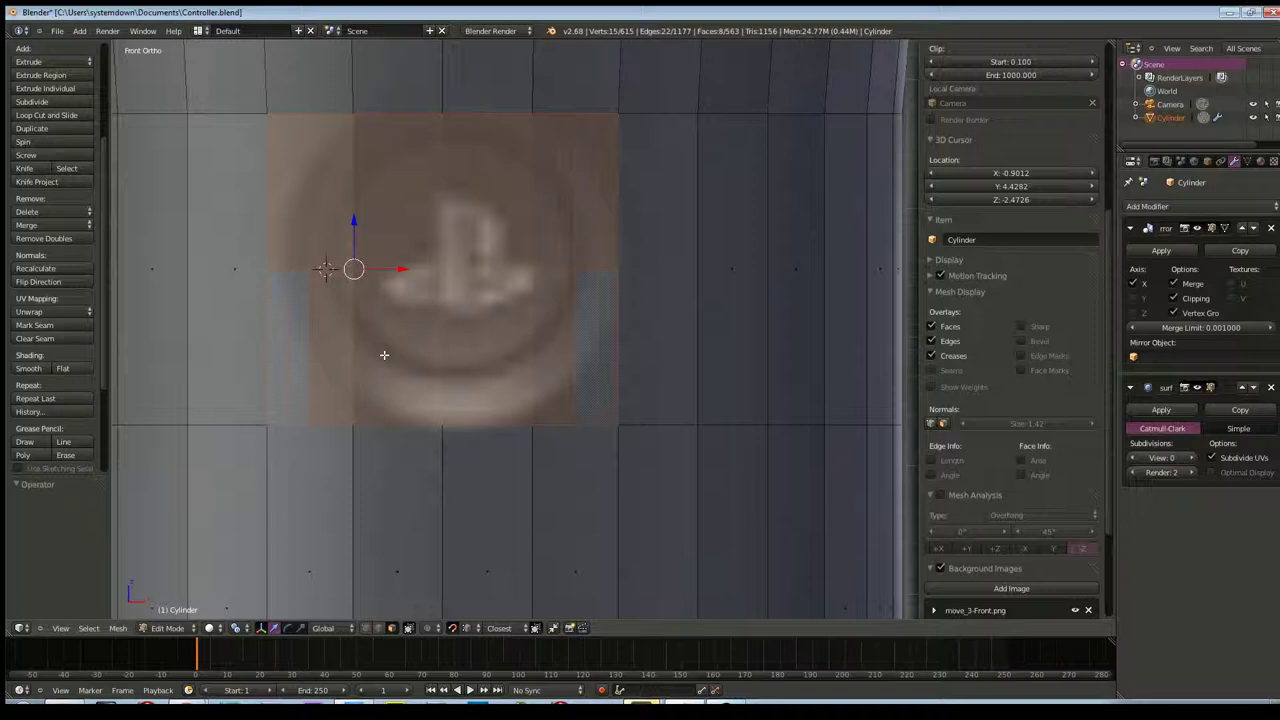
pyautogui.press('w')
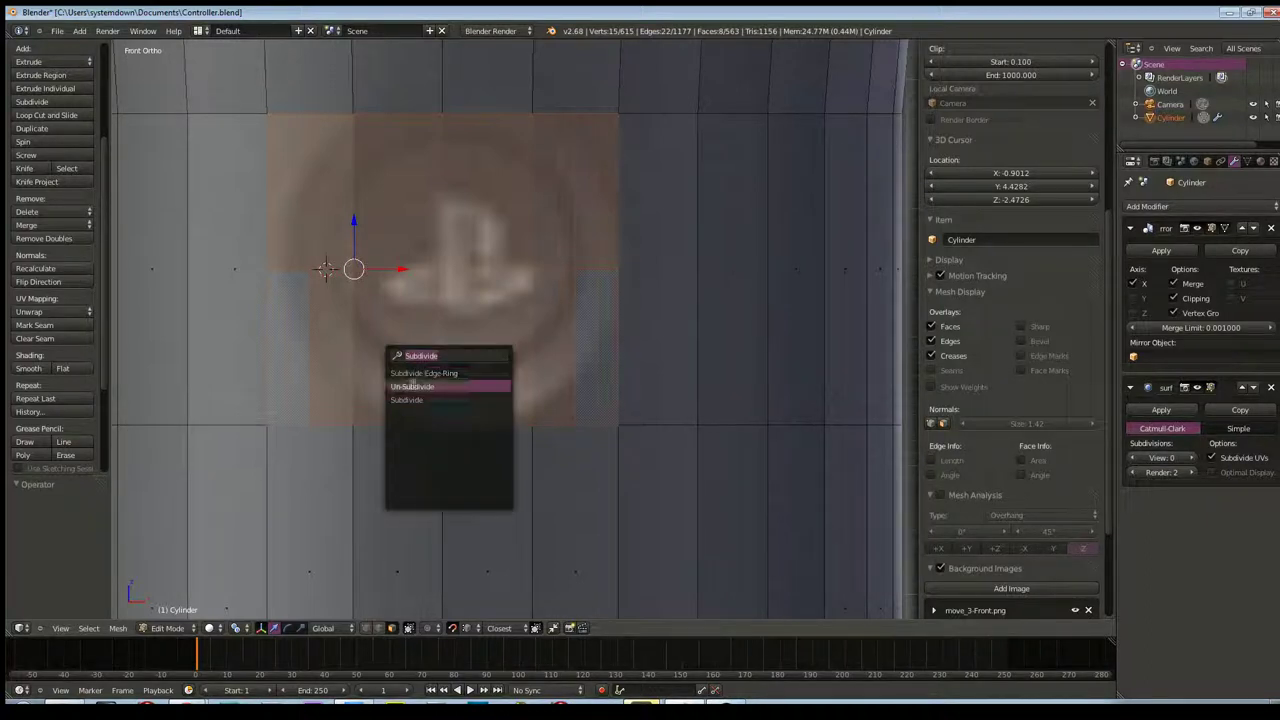
pyautogui.click(419, 398)
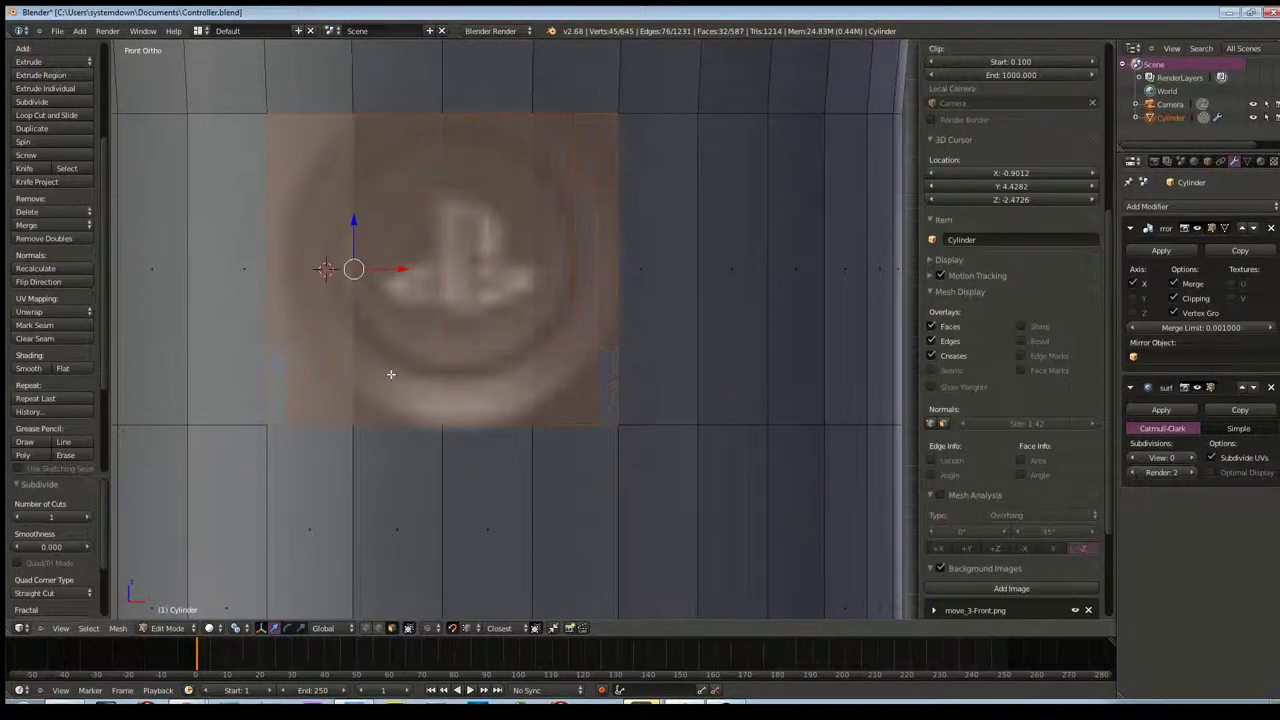
pyautogui.press('a')
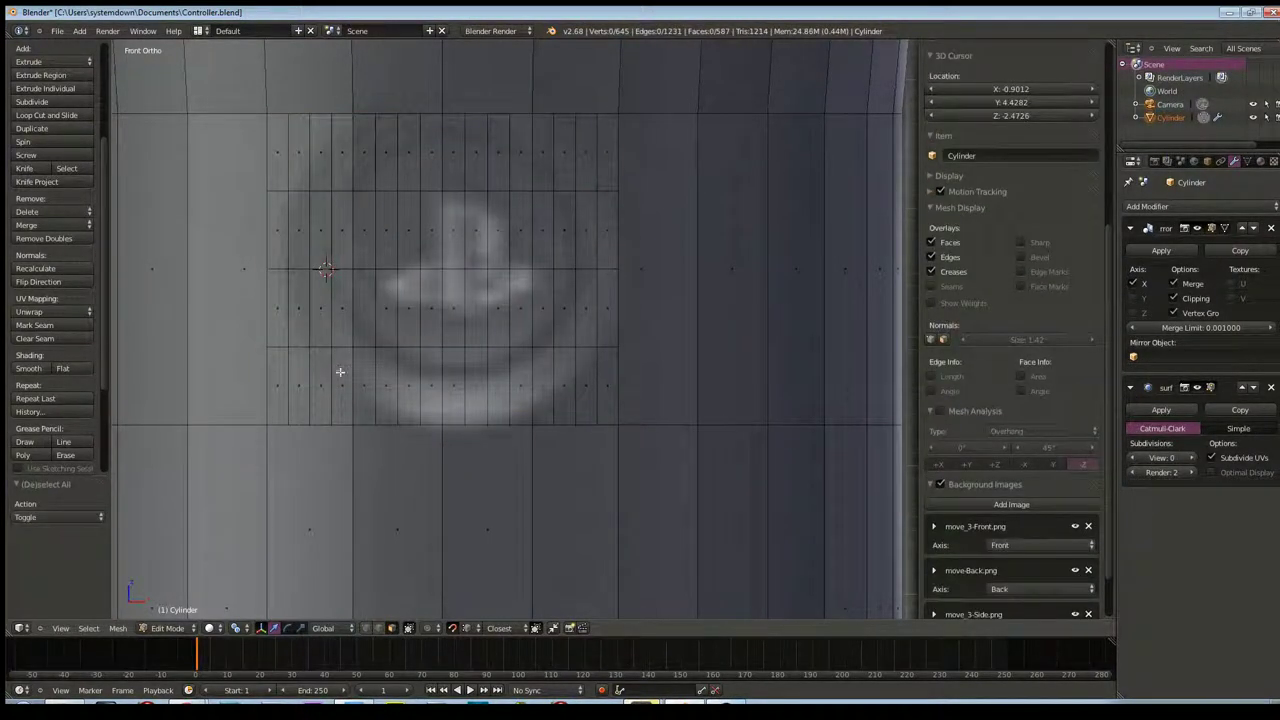
# Select four vertical edge loops in the button grid and dissolve those edges
pyautogui.keyDown('ctrl'); pyautogui.keyDown('alt'); pyautogui.rightClick(288, 402); pyautogui.keyUp('alt'); pyautogui.keyUp('ctrl')
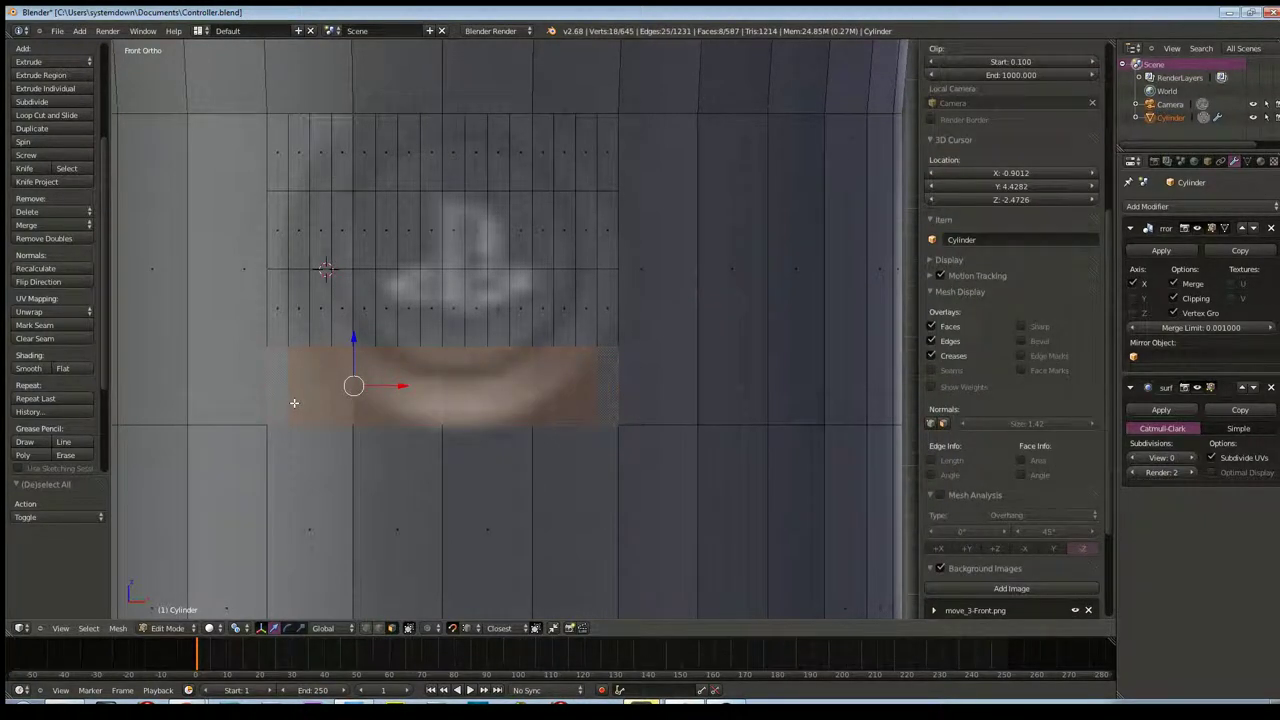
pyautogui.press('a')
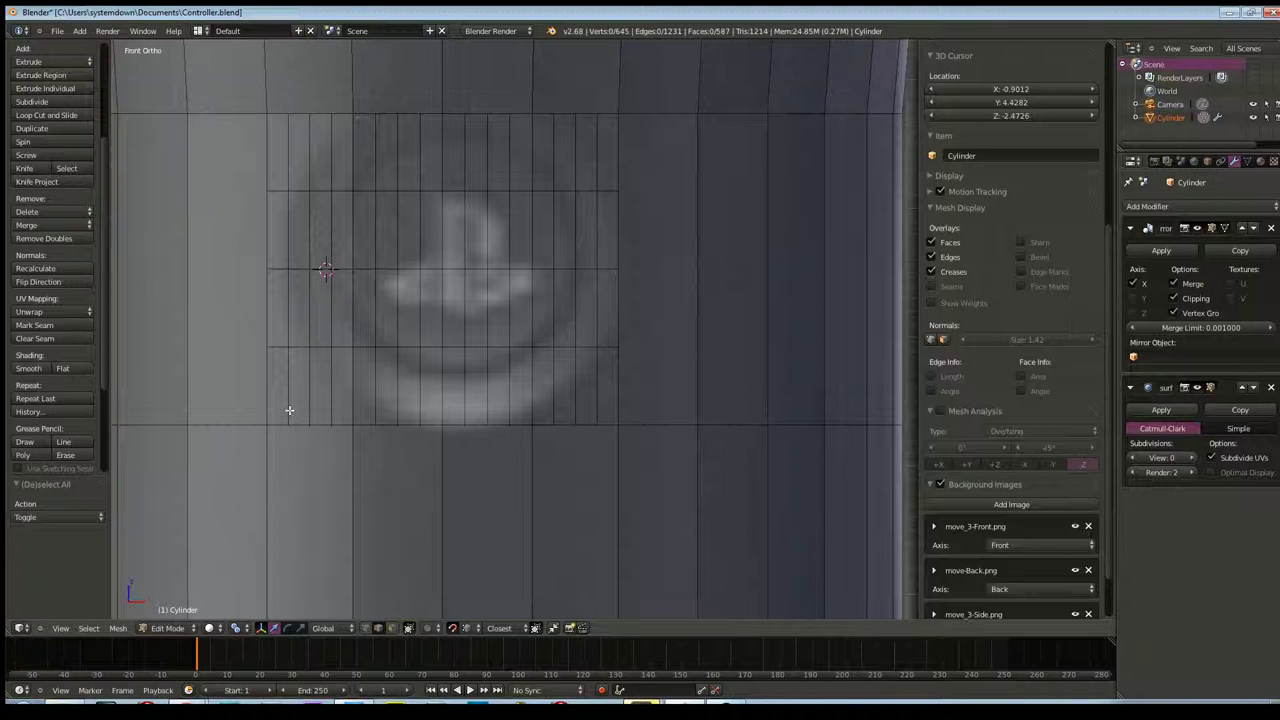
pyautogui.keyDown('alt'); pyautogui.rightClick(289, 410); pyautogui.keyUp('alt')
pyautogui.keyDown('alt'); pyautogui.keyDown('shift'); pyautogui.rightClick(331, 410); pyautogui.keyUp('shift'); pyautogui.keyUp('alt')
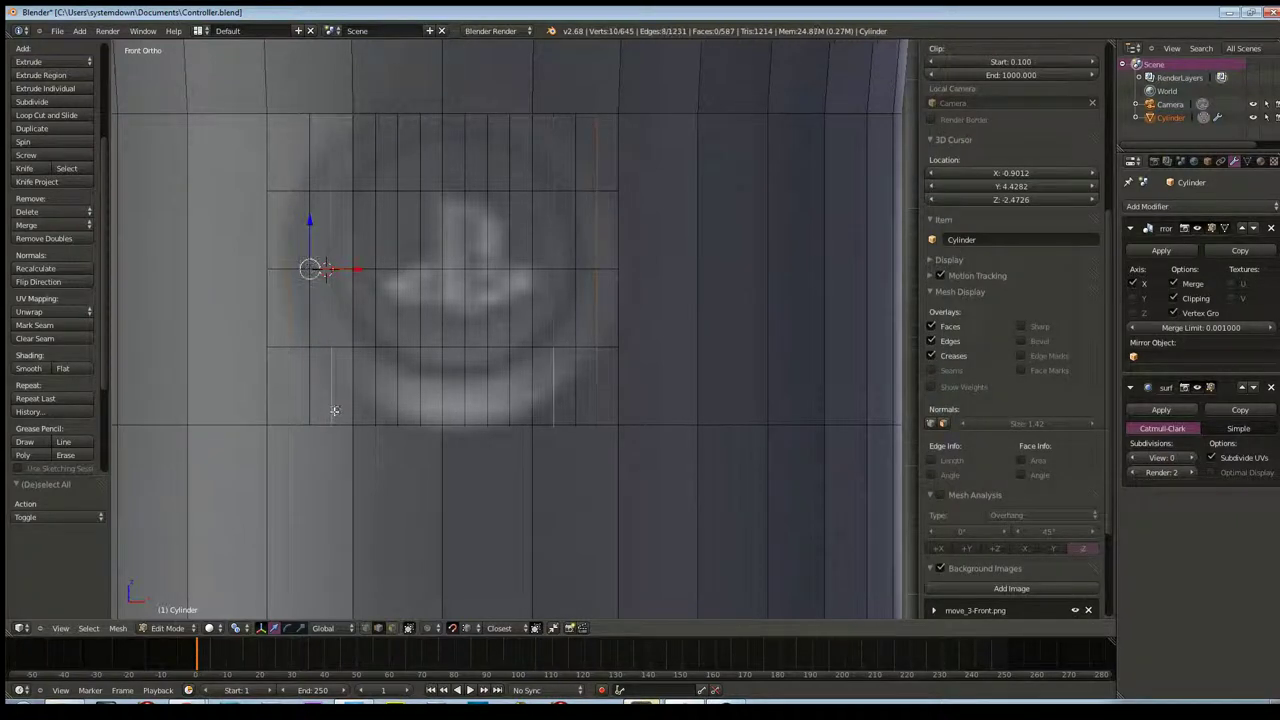
pyautogui.keyDown('alt'); pyautogui.keyDown('shift'); pyautogui.rightClick(377, 411); pyautogui.keyUp('shift'); pyautogui.keyUp('alt')
pyautogui.keyDown('alt'); pyautogui.keyDown('shift'); pyautogui.rightClick(422, 410); pyautogui.keyUp('shift'); pyautogui.keyUp('alt')
pyautogui.press('x')
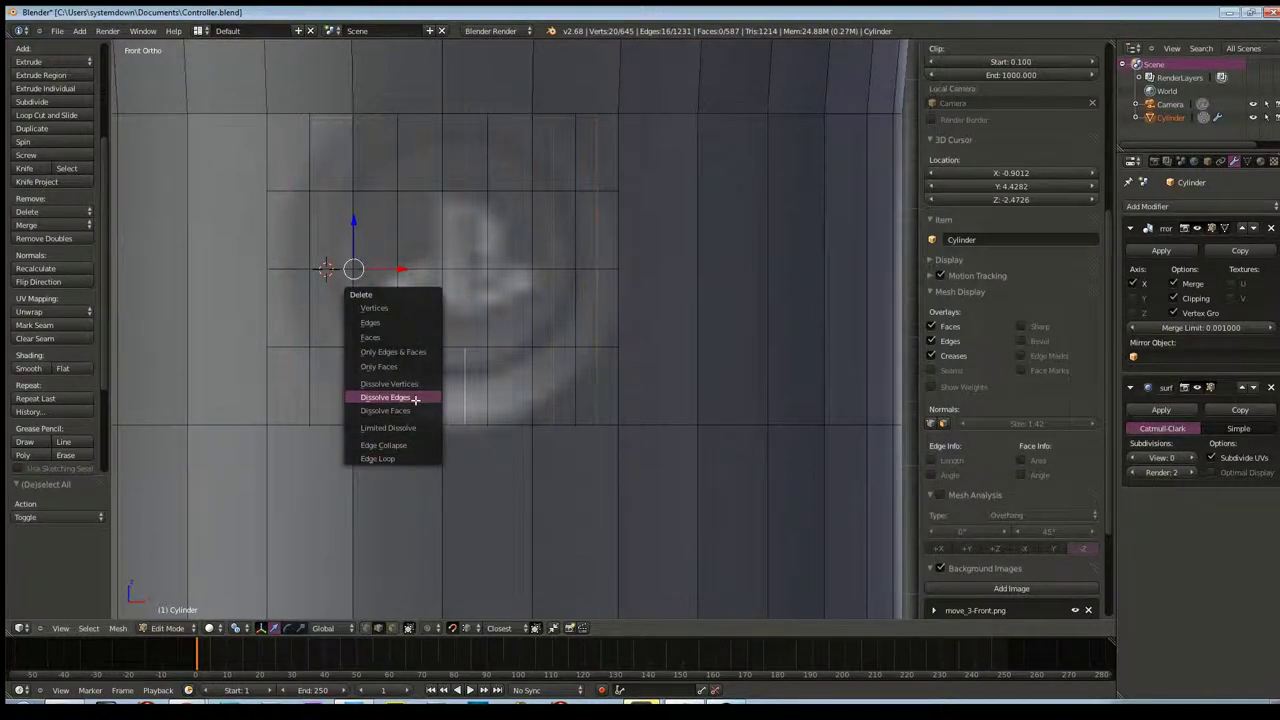
pyautogui.click(415, 398)
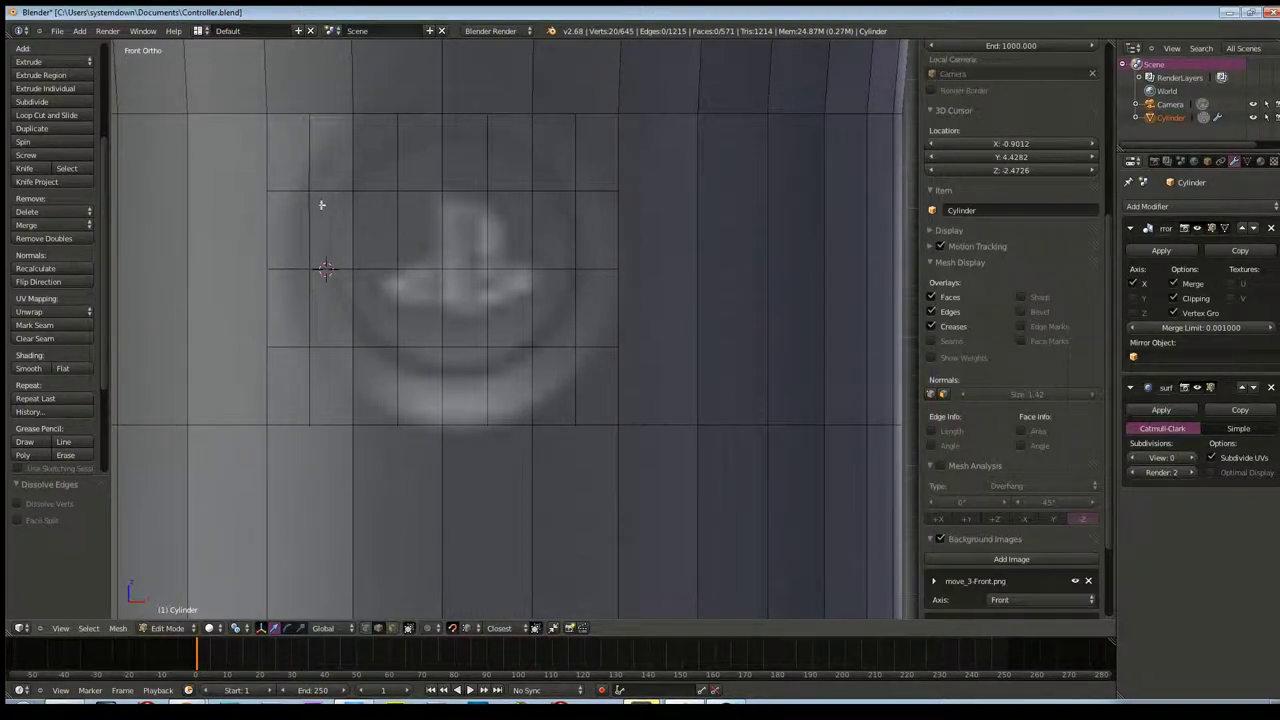
pyautogui.rightClick(435, 269)
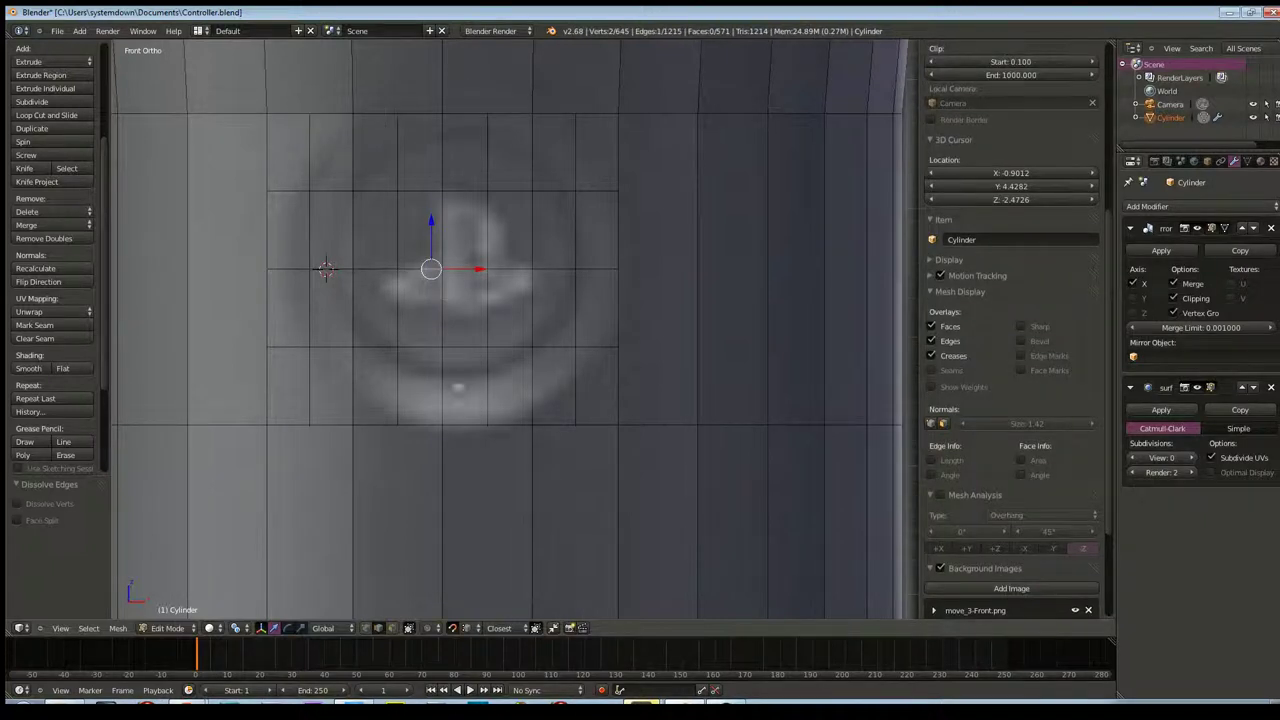
pyautogui.press('a')
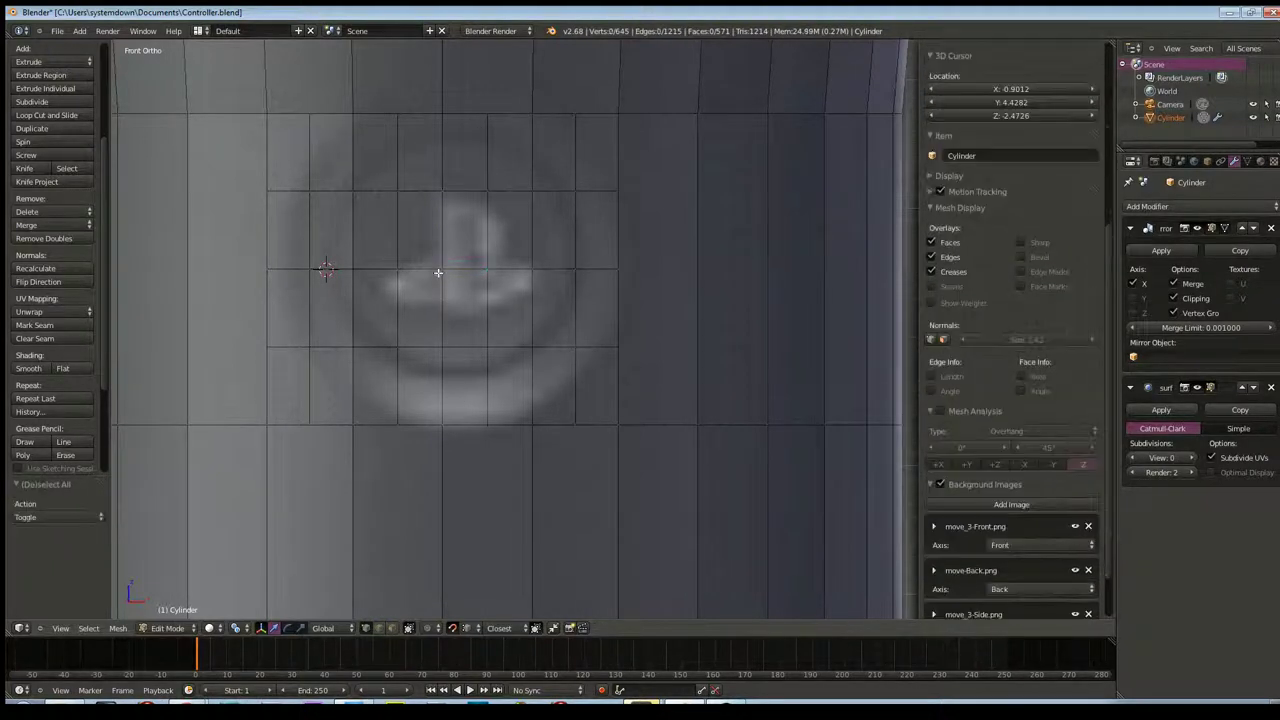
pyautogui.rightClick(443, 272)
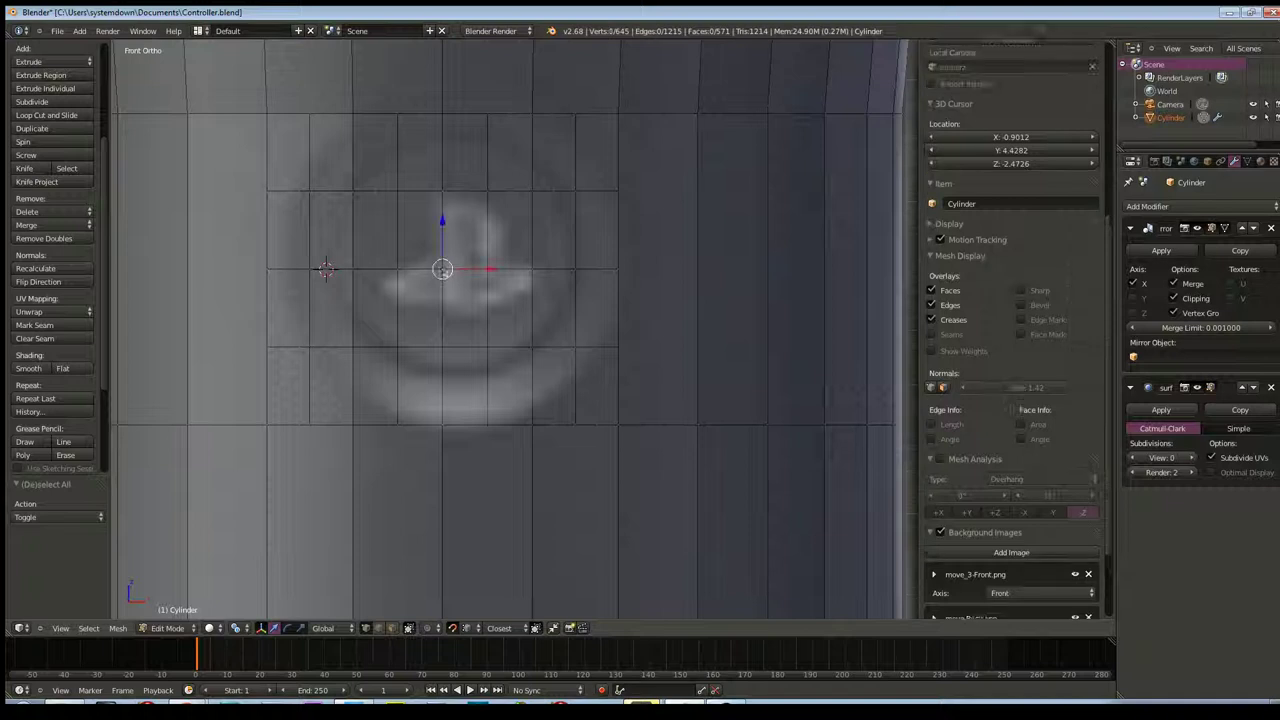
pyautogui.moveTo(443, 272); pyautogui.dragTo(559, 405, button='middle')
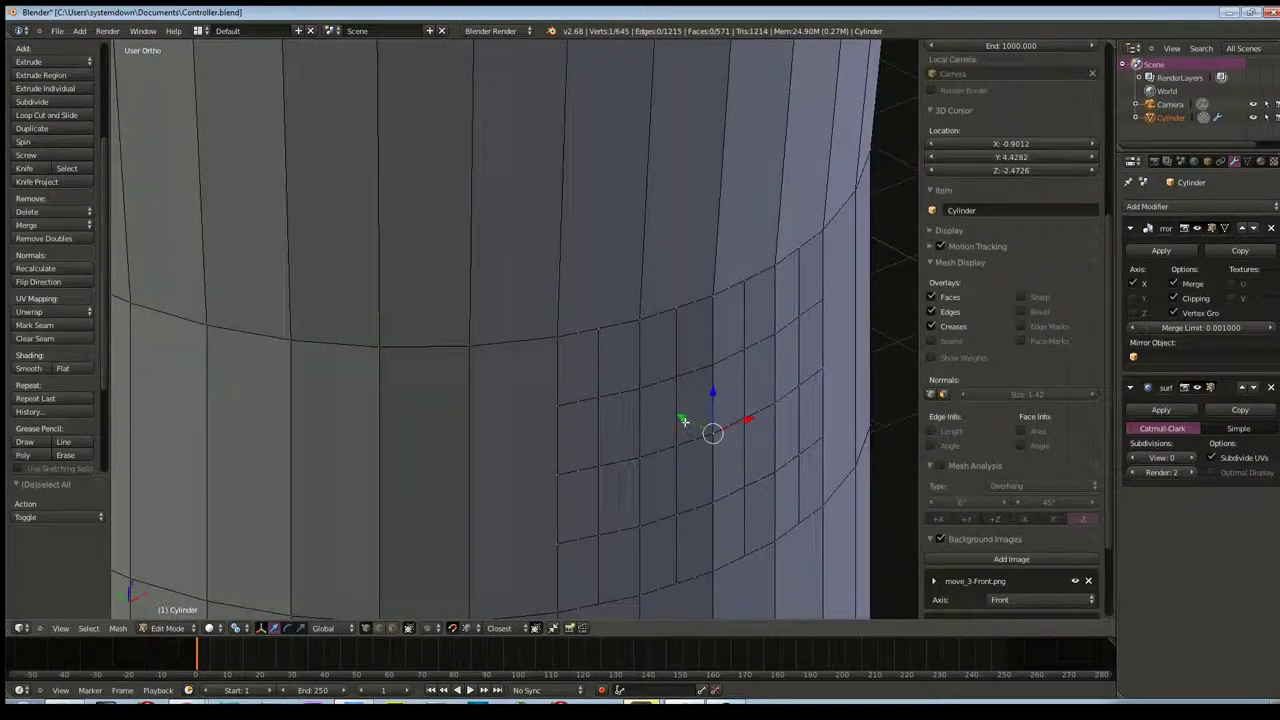
pyautogui.press('g')
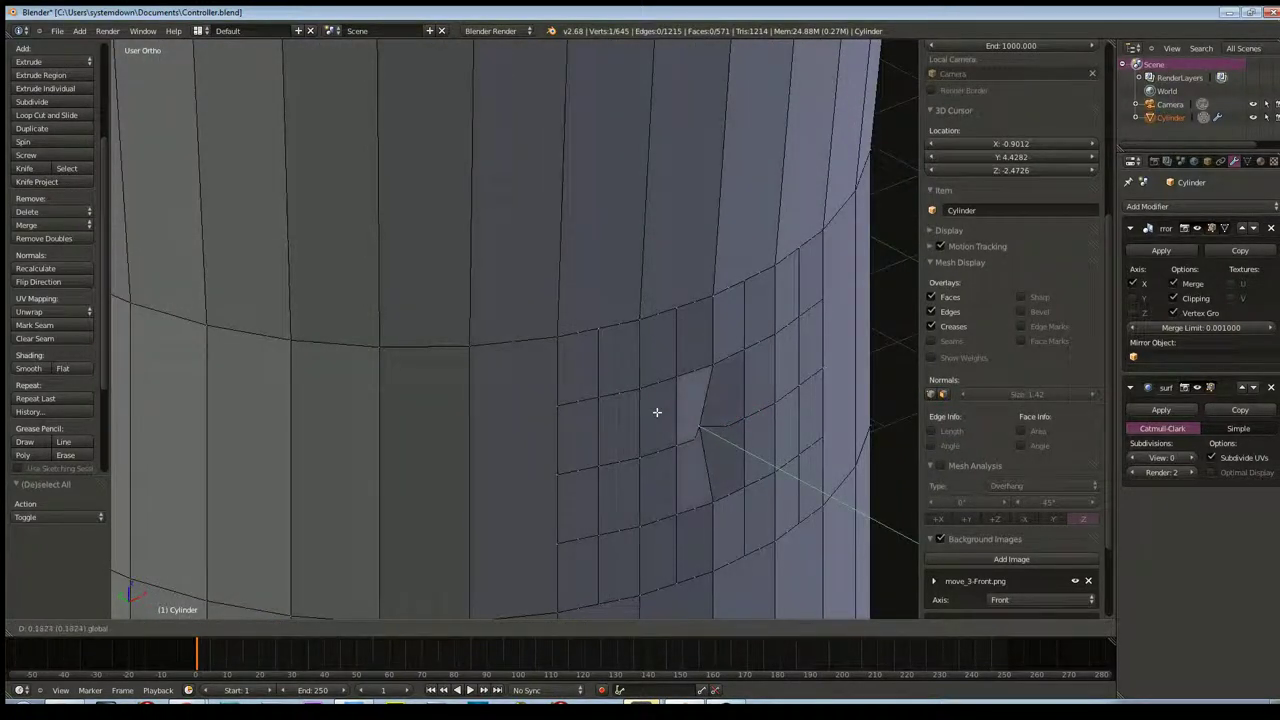
pyautogui.click(663, 411)
pyautogui.moveTo(720, 506); pyautogui.dragTo(674, 486, button='middle')
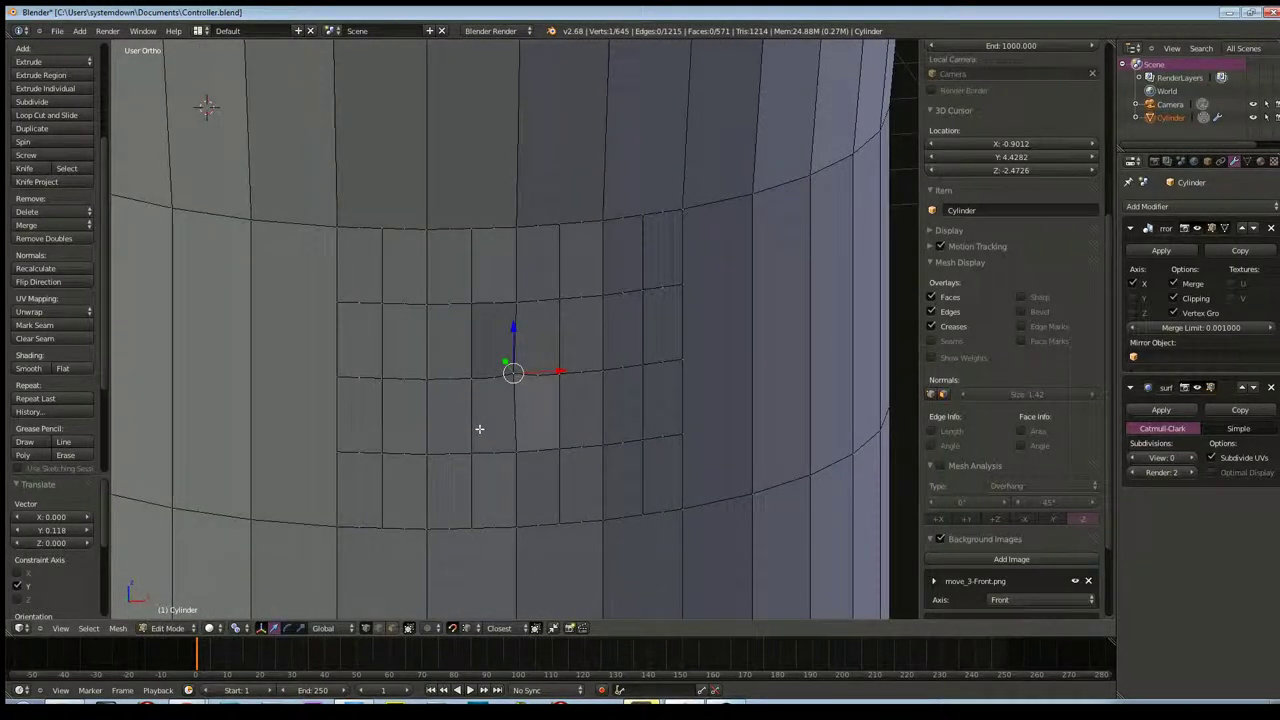
pyautogui.press('KP_3')
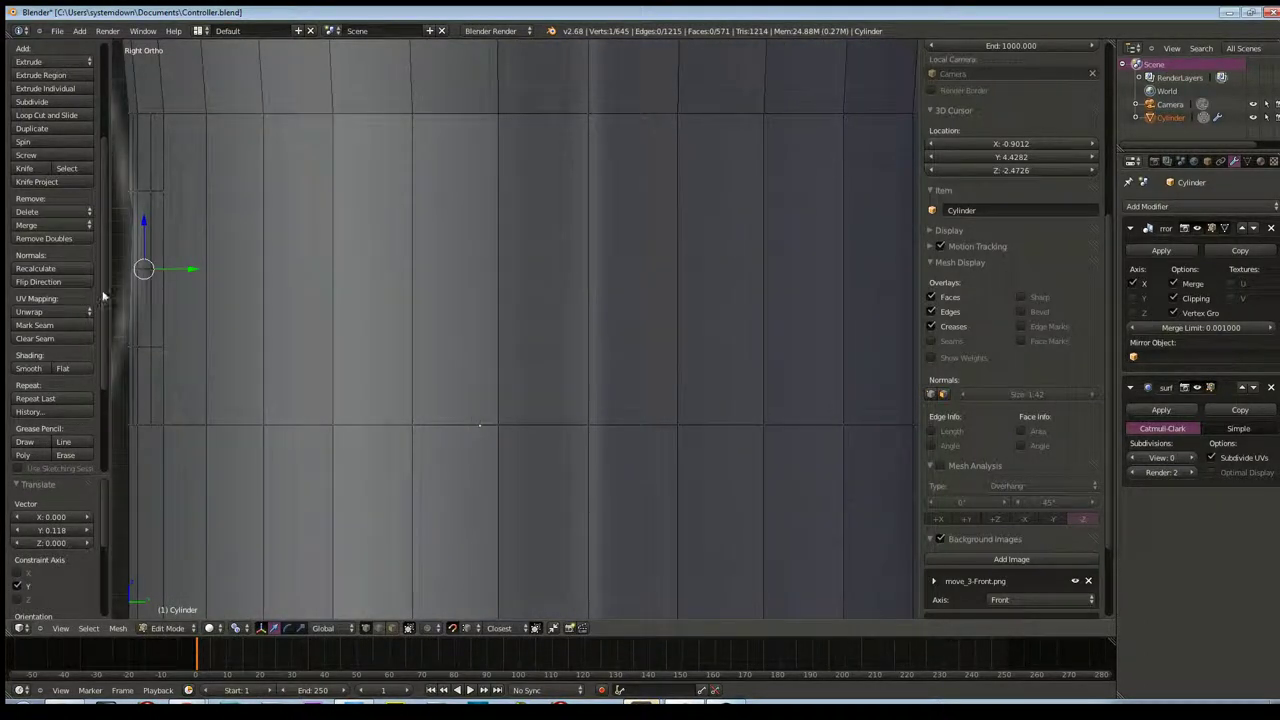
pyautogui.moveTo(206, 316)
pyautogui.keyDown('shift'); pyautogui.mouseDown(button='middle')
pyautogui.moveTo(400, 357)
pyautogui.moveTo(460, 383)
pyautogui.moveTo(374, 374)
pyautogui.moveTo(549, 417)
pyautogui.mouseUp(button='middle'); pyautogui.keyUp('shift')
pyautogui.scroll(-1, 540, 414)
pyautogui.scroll(1, 540, 414)
pyautogui.scroll(1, 541, 414)
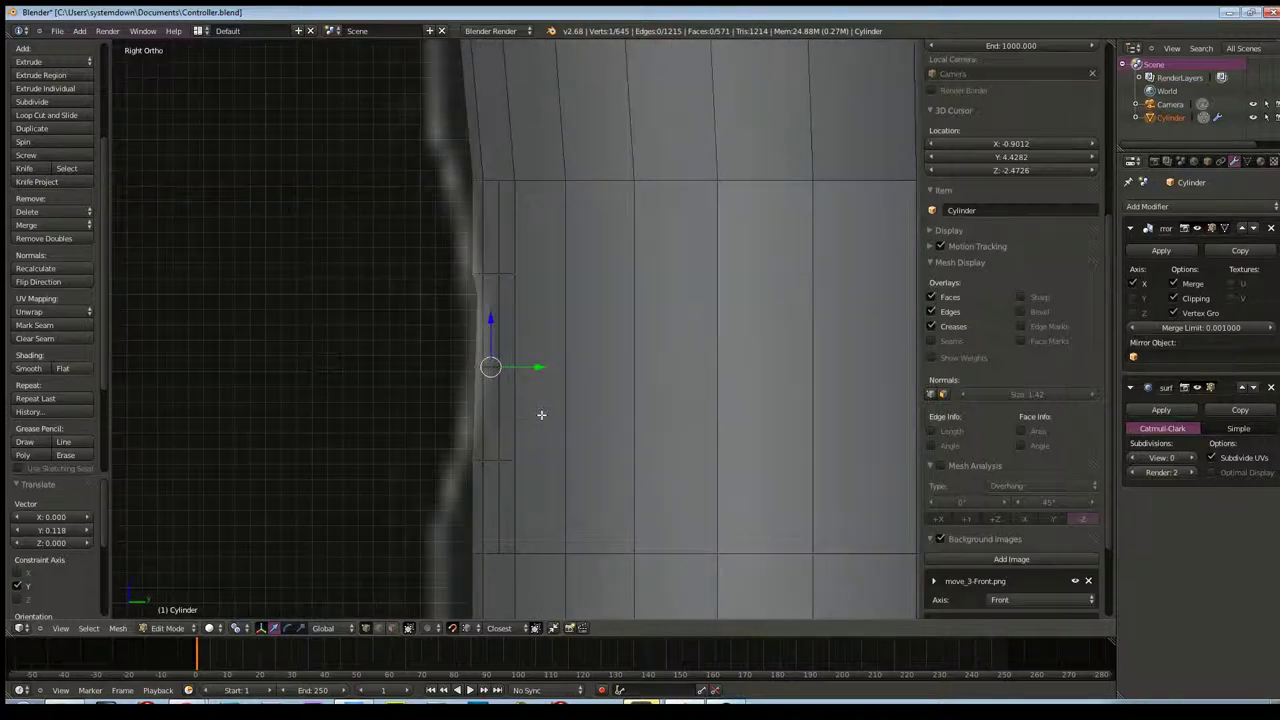
pyautogui.scroll(-1, 541, 414)
pyautogui.scroll(-4, 540, 417)
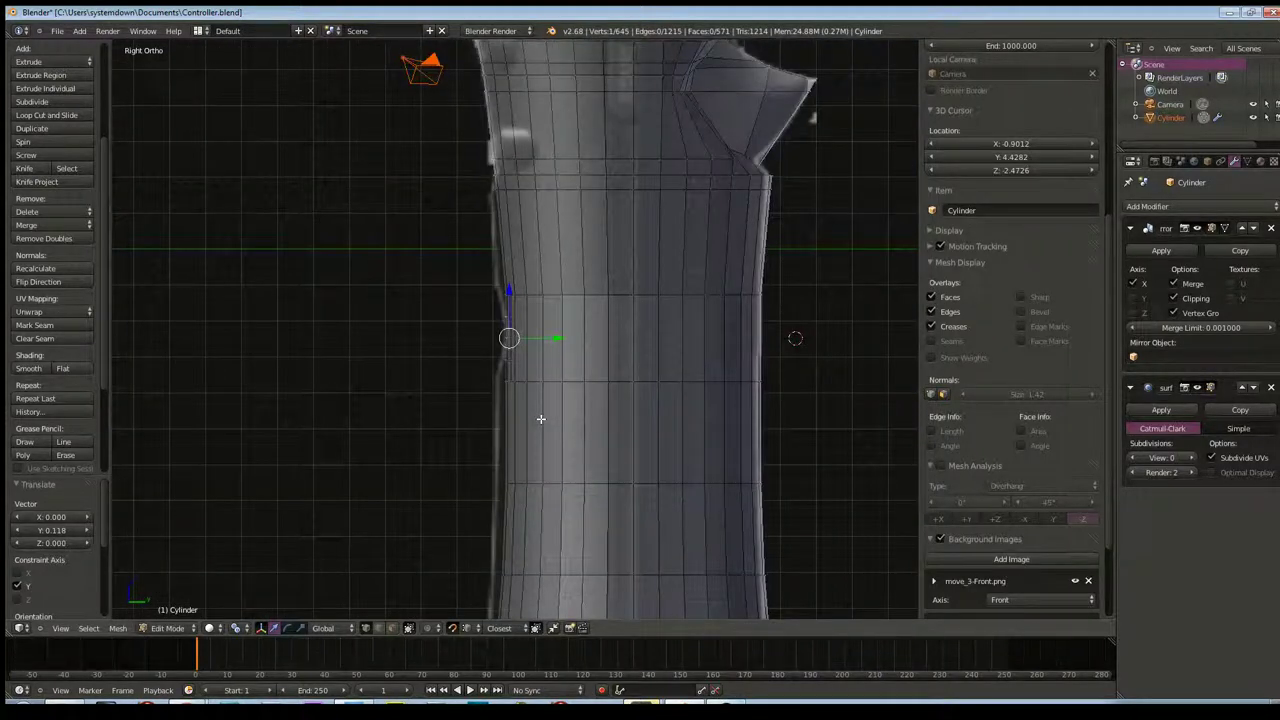
pyautogui.scroll(2, 540, 419)
pyautogui.scroll(1, 540, 419)
pyautogui.scroll(2, 540, 419)
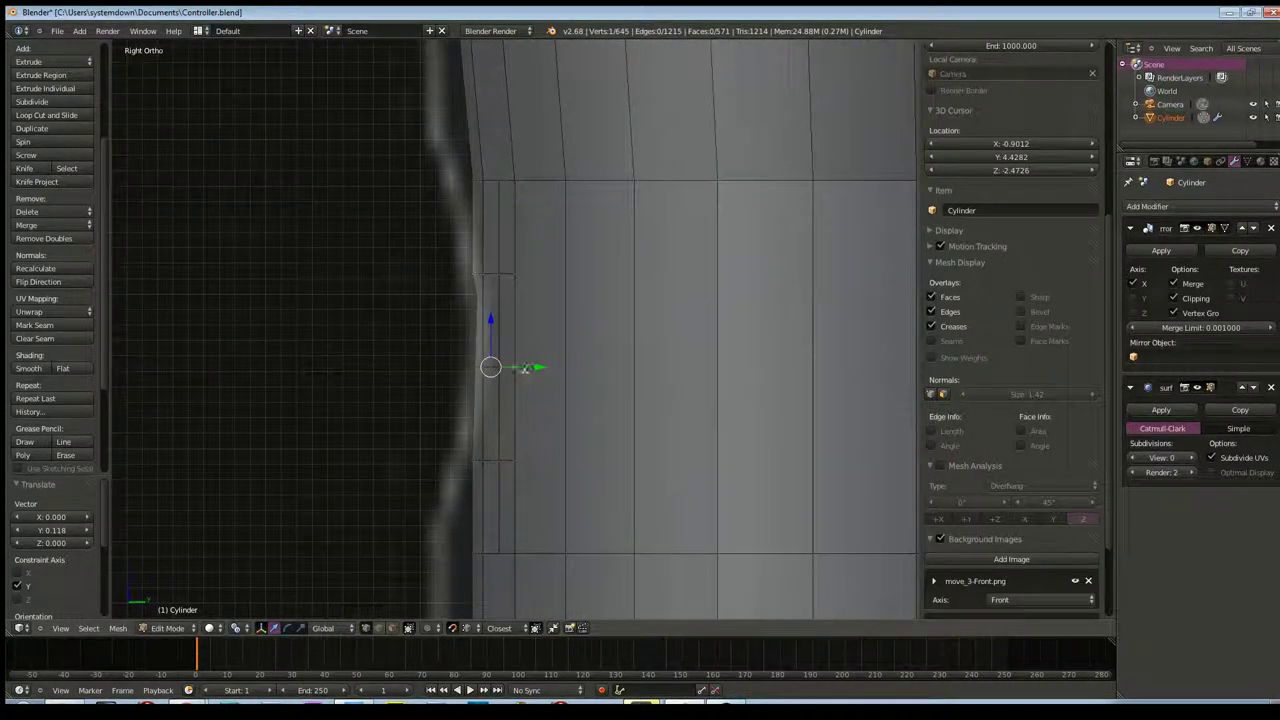
pyautogui.moveTo(455, 362)
pyautogui.mouseDown(button='middle')
pyautogui.moveTo(471, 381)
pyautogui.moveTo(509, 382)
pyautogui.mouseUp(button='middle')
pyautogui.press('KP_1')
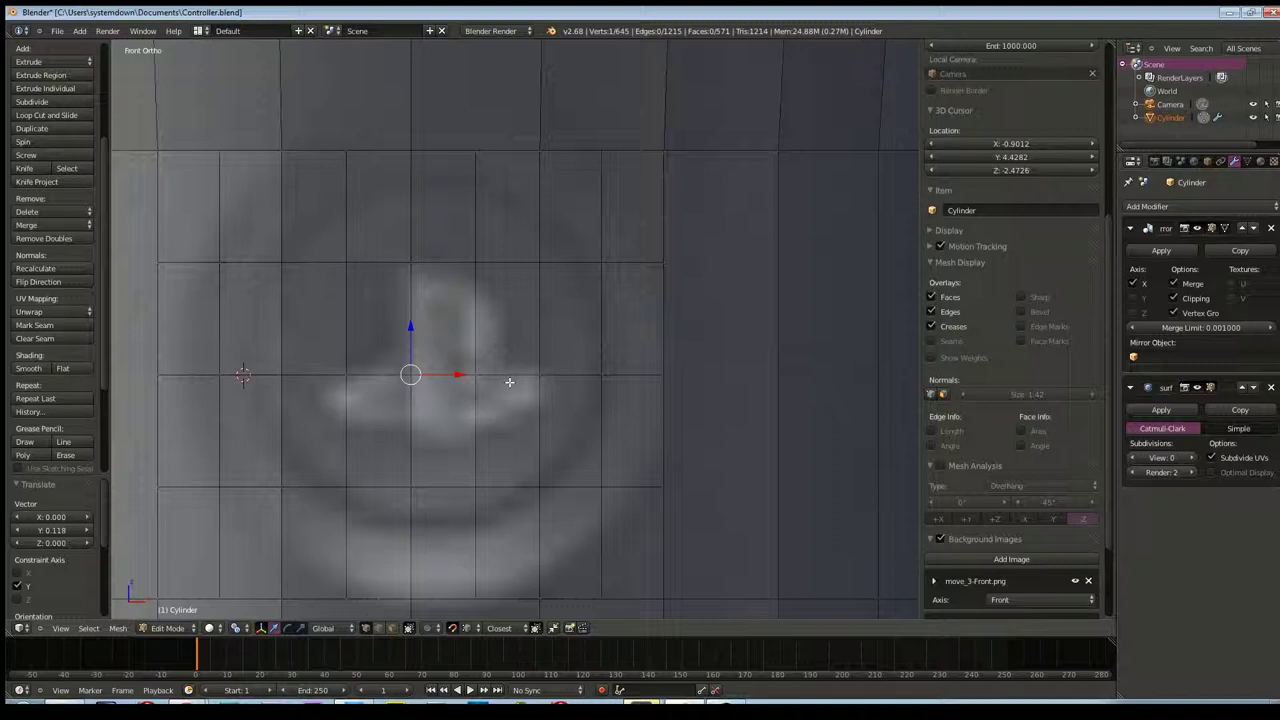
pyautogui.moveTo(509, 382); pyautogui.dragTo(519, 421, button='middle')
pyautogui.keyDown('shift'); pyautogui.rightClick(519, 421); pyautogui.keyUp('shift')
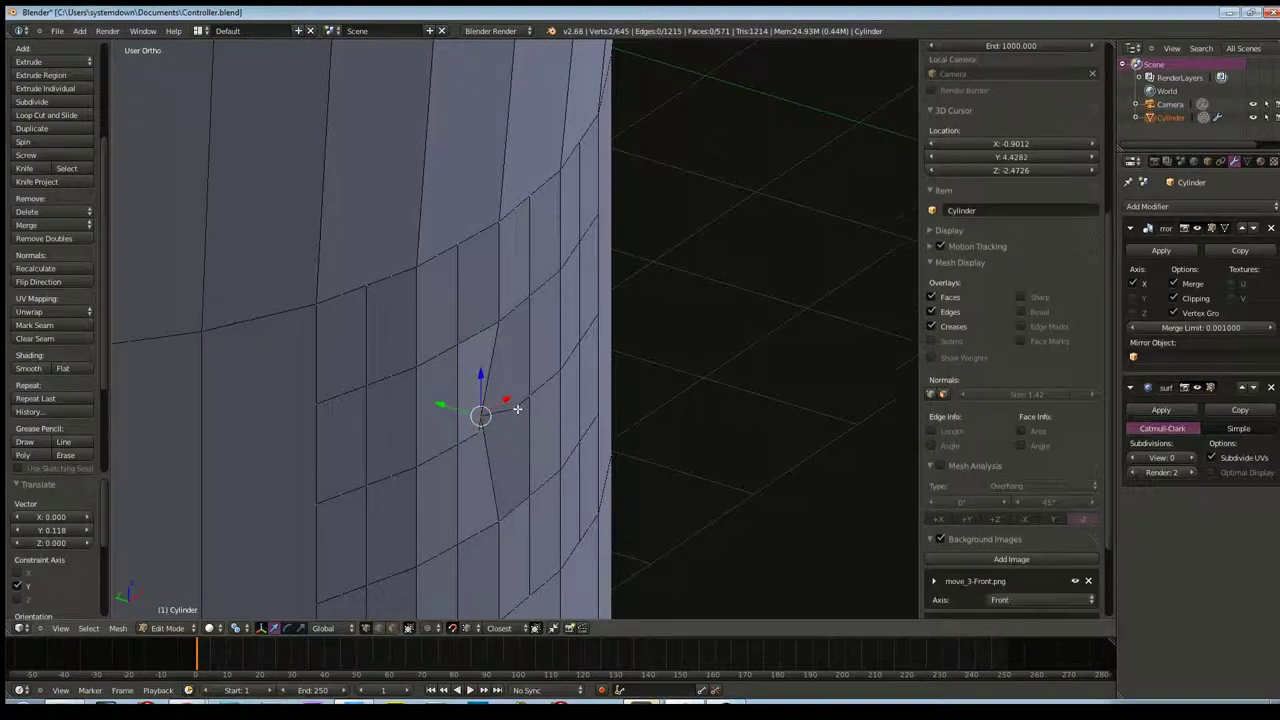
pyautogui.rightClick(522, 428)
pyautogui.moveTo(522, 428); pyautogui.dragTo(485, 417, button='middle')
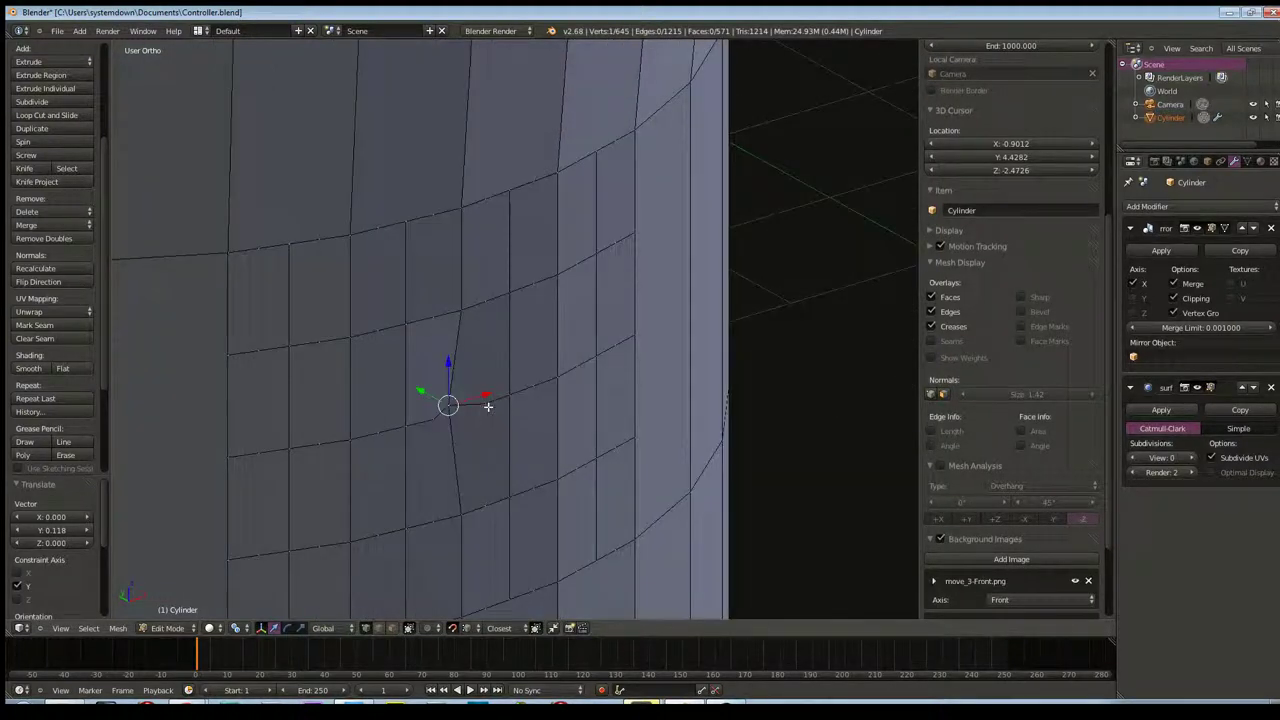
pyautogui.keyDown('shift'); pyautogui.rightClick(485, 405); pyautogui.keyUp('shift')
pyautogui.keyDown('shift'); pyautogui.rightClick(460, 318); pyautogui.keyUp('shift')
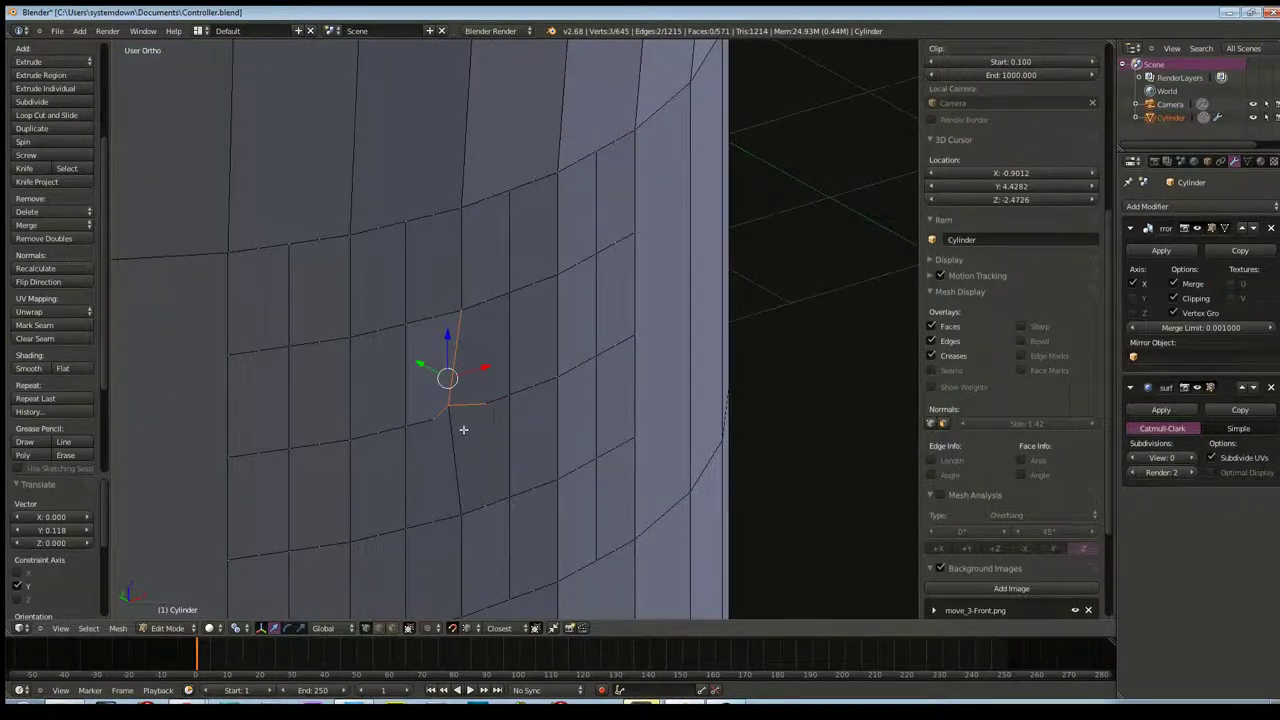
pyautogui.keyDown('shift'); pyautogui.rightClick(460, 513); pyautogui.keyUp('shift')
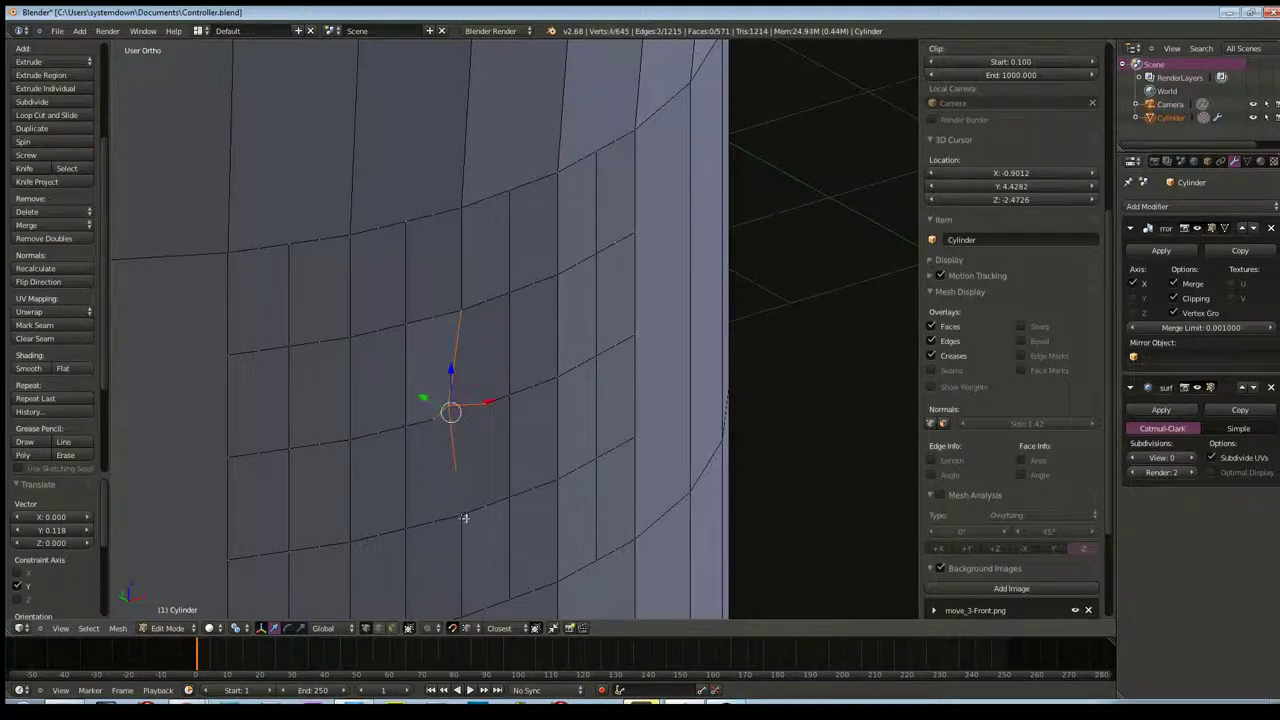
pyautogui.press('g')
pyautogui.press('y')
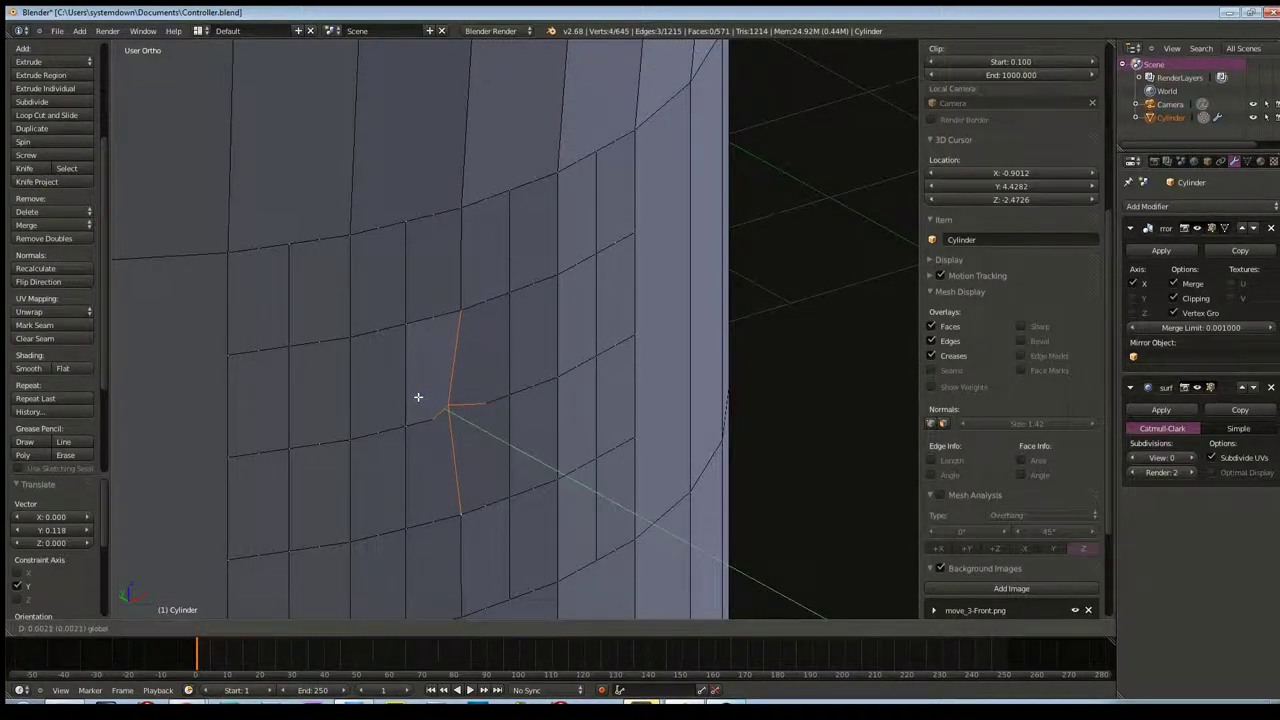
pyautogui.click(406, 378)
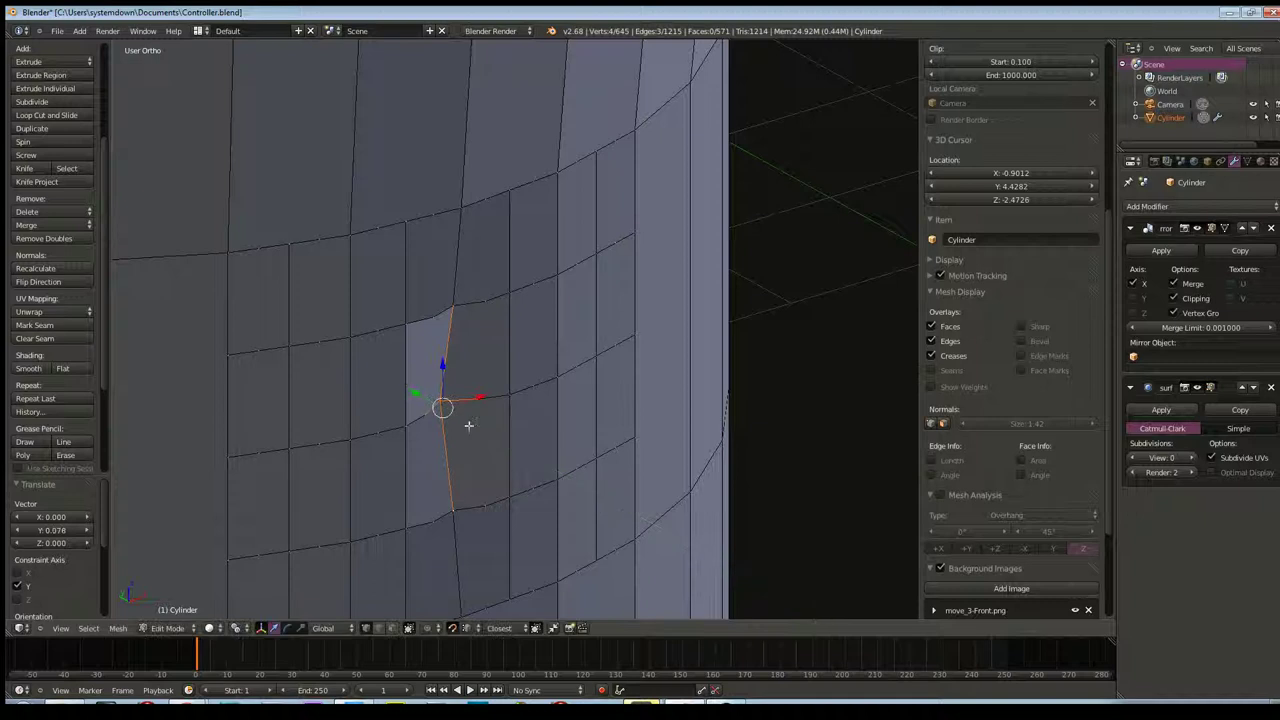
pyautogui.press('KP_1')
pyautogui.moveTo(457, 353)
pyautogui.mouseDown(button='middle')
pyautogui.moveTo(652, 208)
pyautogui.moveTo(446, 403)
pyautogui.moveTo(482, 412)
pyautogui.moveTo(446, 414)
pyautogui.mouseUp(button='middle')
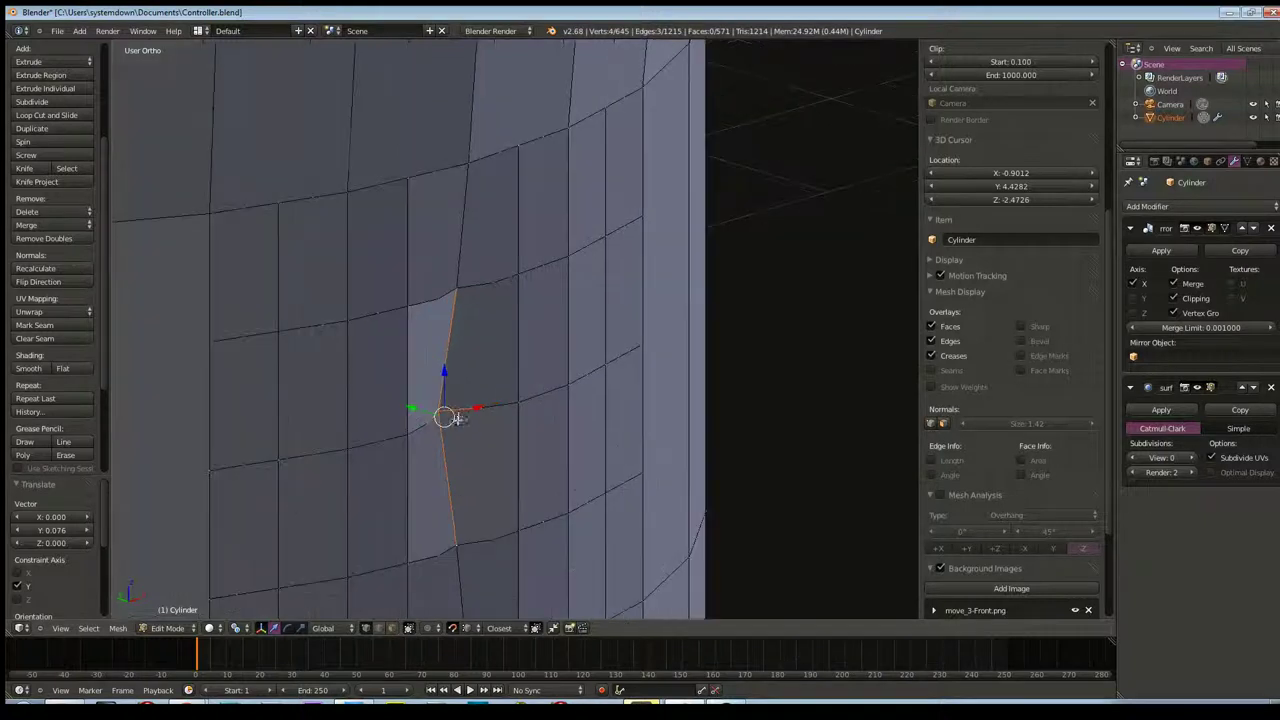
pyautogui.keyDown('shift'); pyautogui.rightClick(426, 424); pyautogui.keyUp('shift')
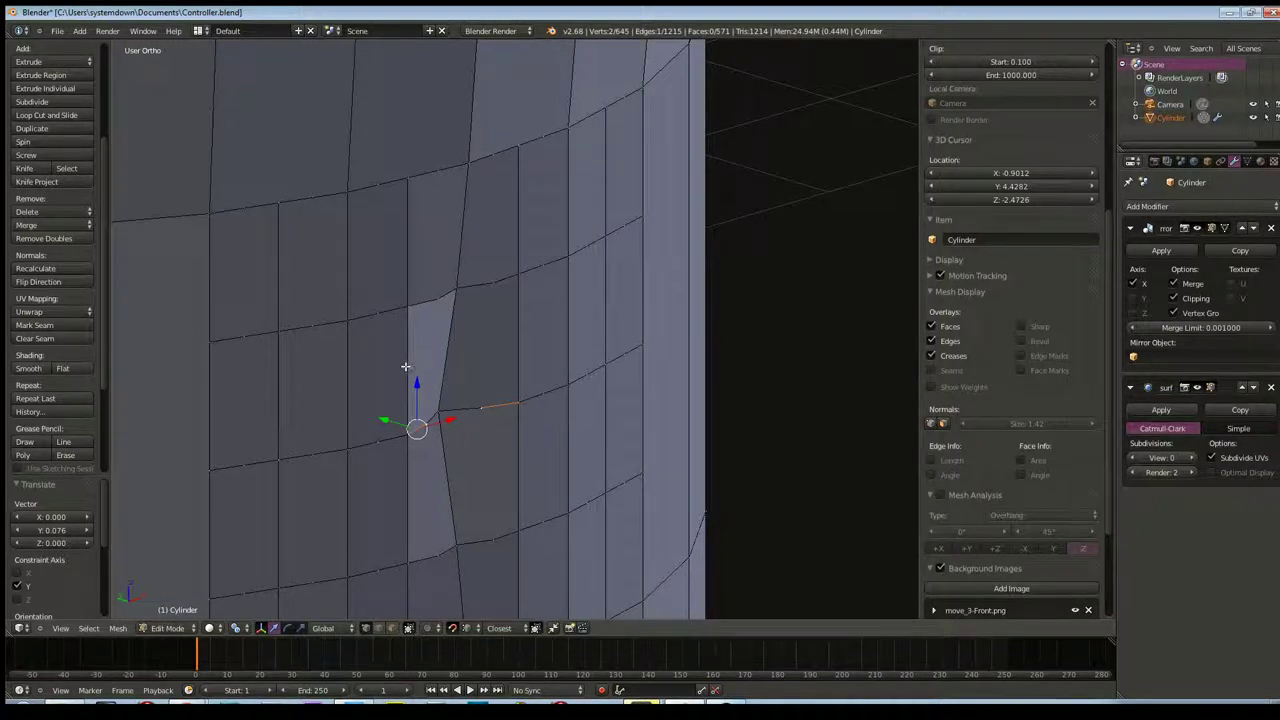
pyautogui.scroll(-2, 413, 370)
pyautogui.scroll(2, 420, 375)
pyautogui.moveTo(494, 380)
pyautogui.mouseDown(button='middle')
pyautogui.moveTo(454, 377)
pyautogui.moveTo(488, 363)
pyautogui.mouseUp(button='middle')
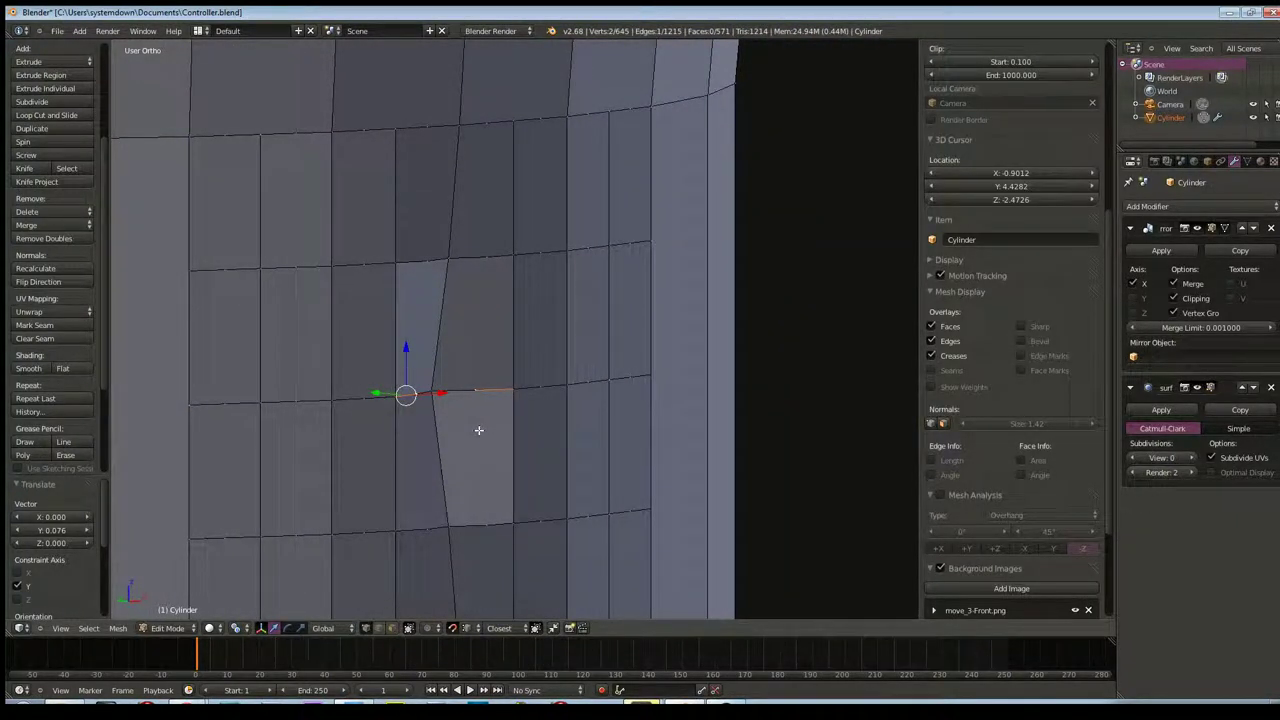
pyautogui.hotkey('ctrl', 'z')
pyautogui.hotkey('ctrl', 'z')
pyautogui.hotkey('ctrl', 'z')
pyautogui.hotkey('ctrl', 'z')
pyautogui.rightClick(477, 430)
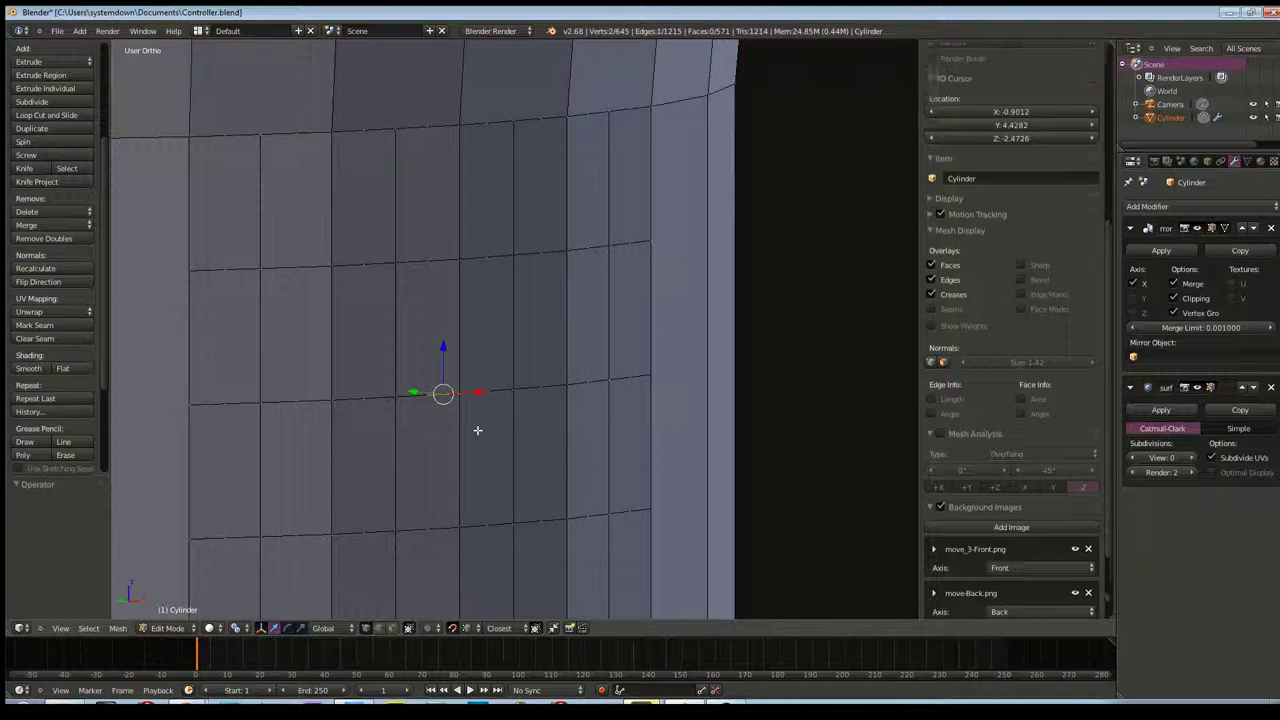
# Select the vertical edge ring, try Dissolve, undo it, and delete the edges instead
pyautogui.keyDown('ctrl'); pyautogui.keyDown('alt'); pyautogui.rightClick(477, 430); pyautogui.keyUp('alt'); pyautogui.keyUp('ctrl')
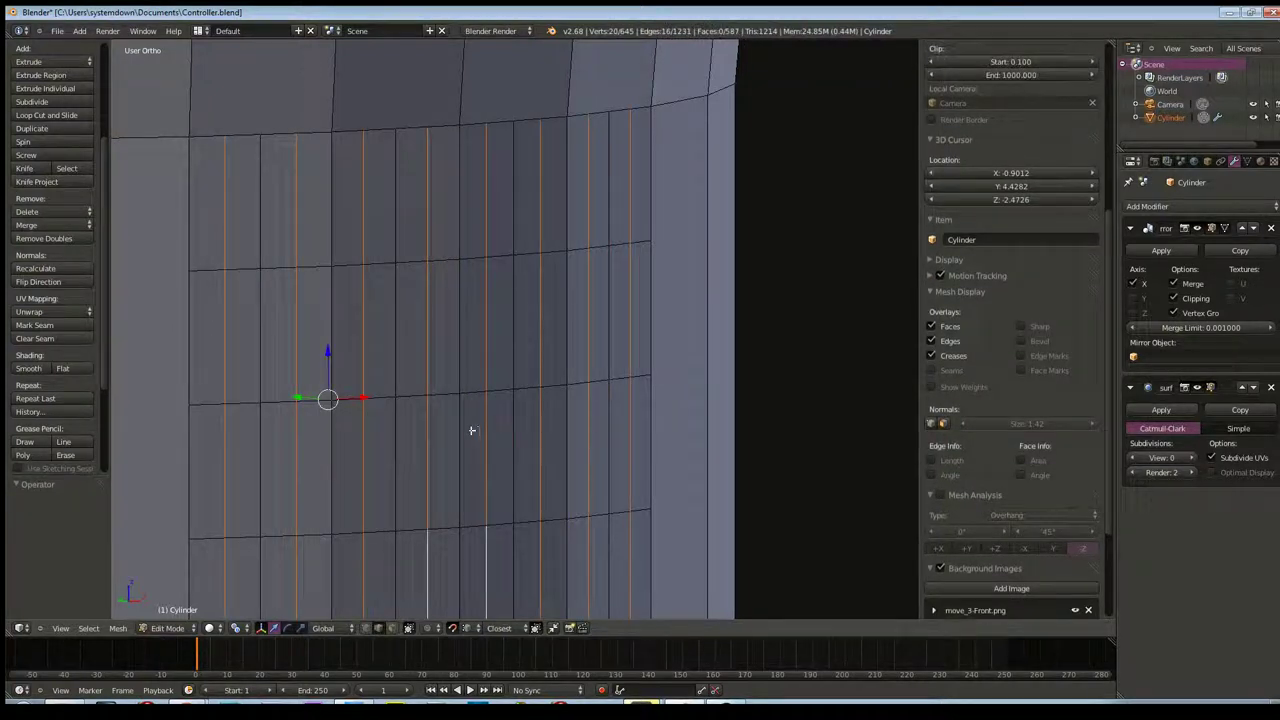
pyautogui.press('x')
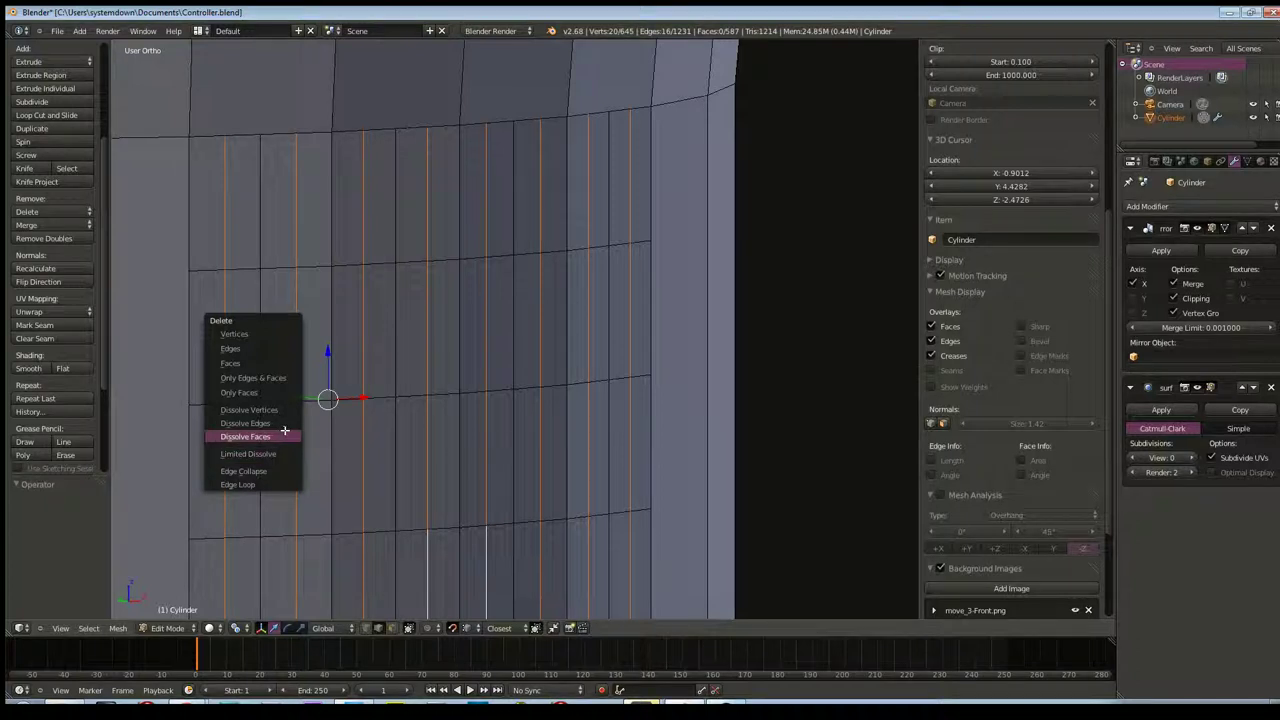
pyautogui.click(276, 410)
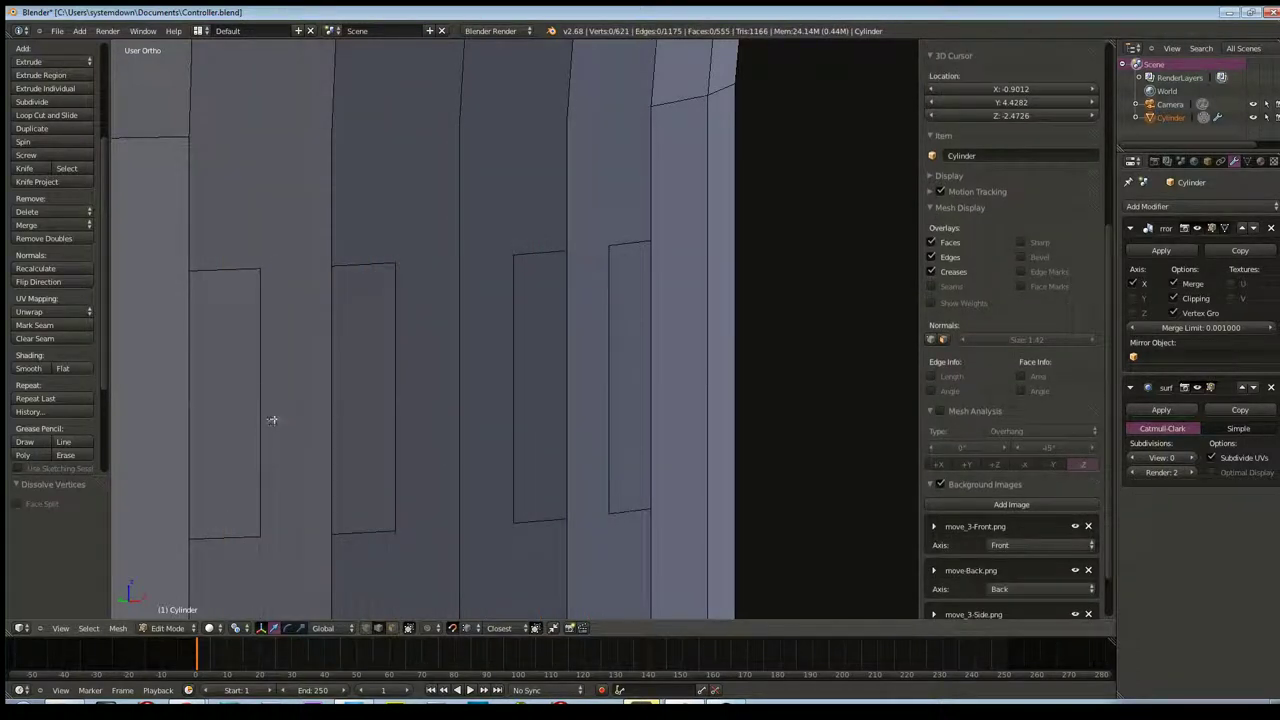
pyautogui.scroll(-2, 285, 440)
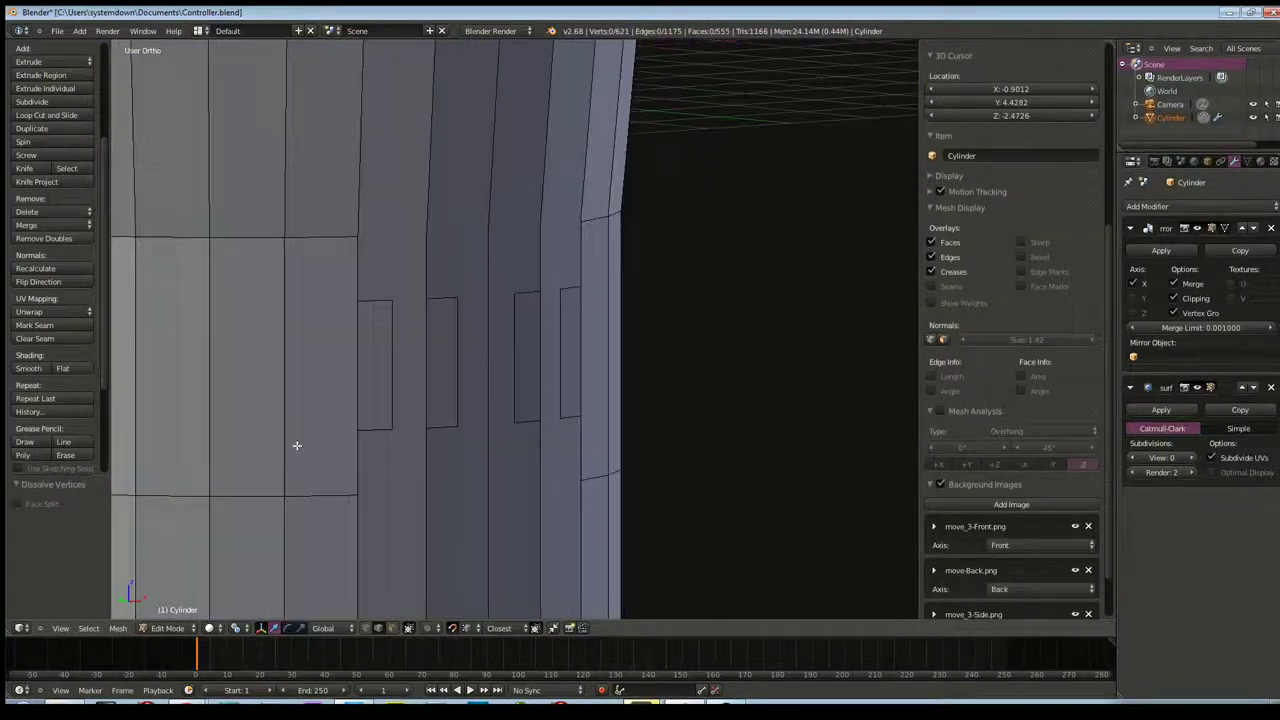
pyautogui.hotkey('ctrl', 'z')
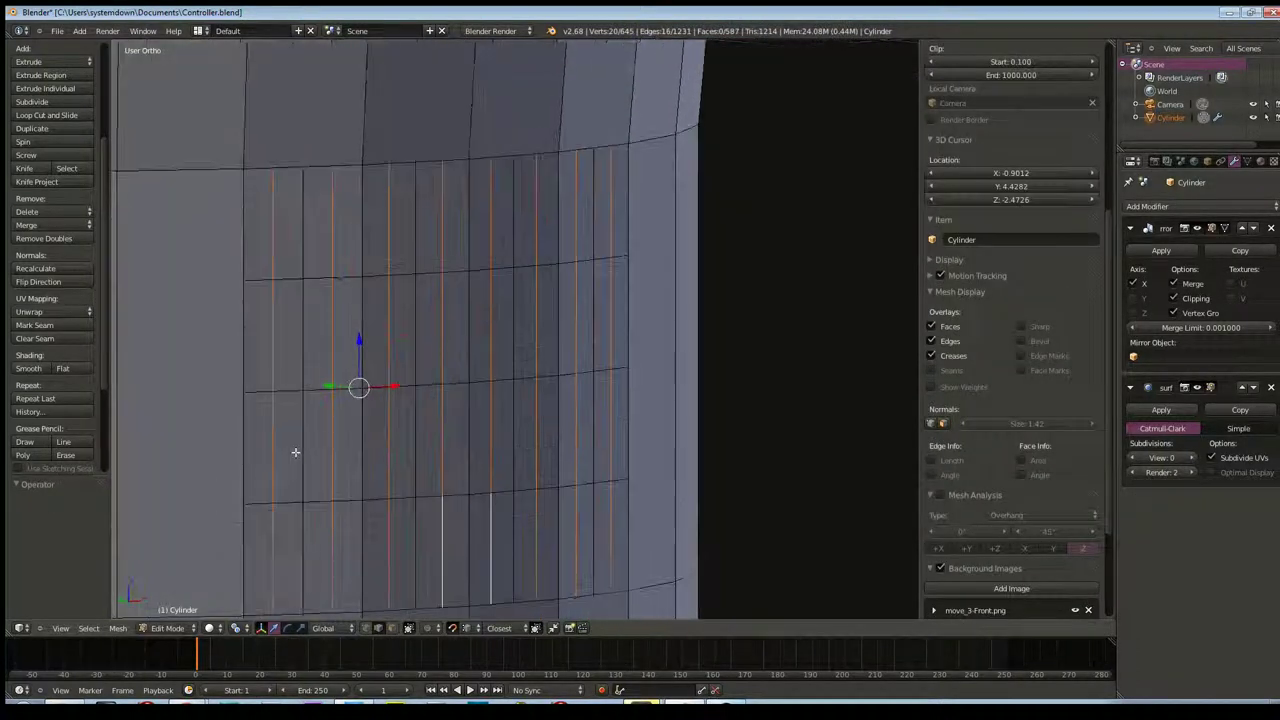
pyautogui.press('x')
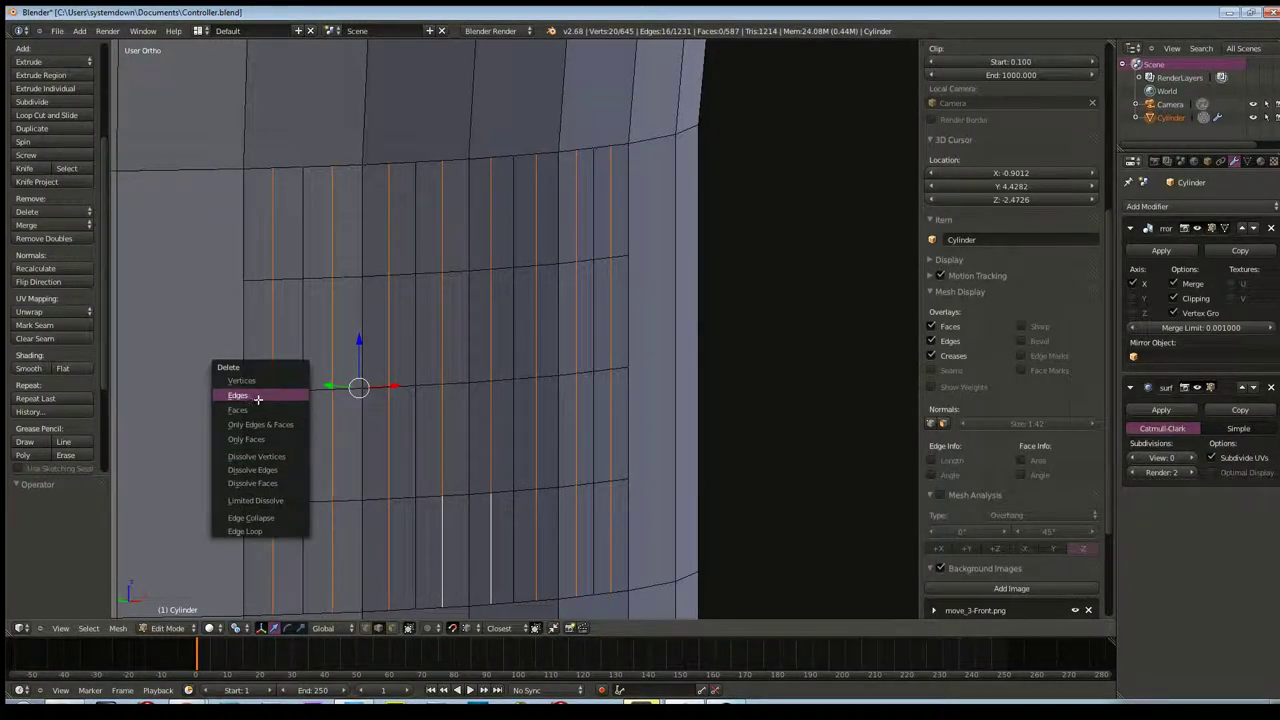
pyautogui.click(257, 396)
pyautogui.moveTo(259, 410); pyautogui.dragTo(266, 466, button='middle')
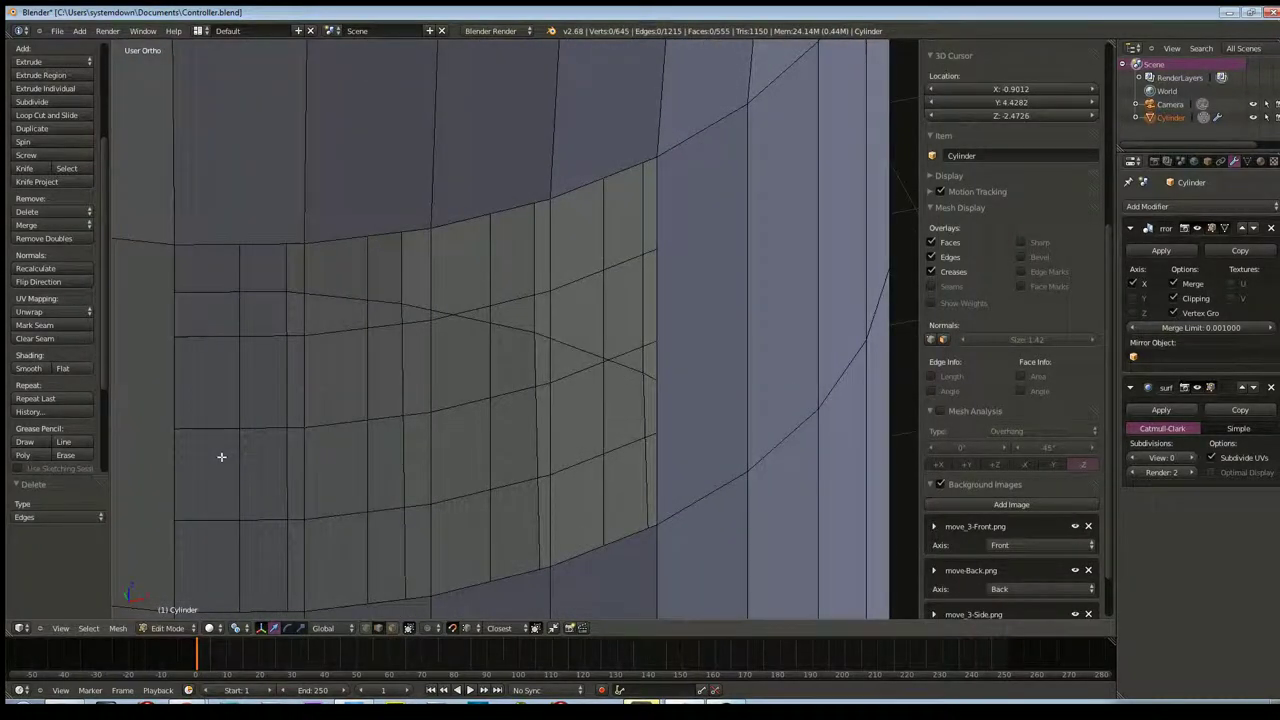
# Reselect the band of vertical edges and remove it with Delete > Edge Loops
pyautogui.press('Tab')
pyautogui.press('Tab')
pyautogui.rightClick(410, 558)
pyautogui.moveTo(361, 403); pyautogui.dragTo(371, 351, button='middle')
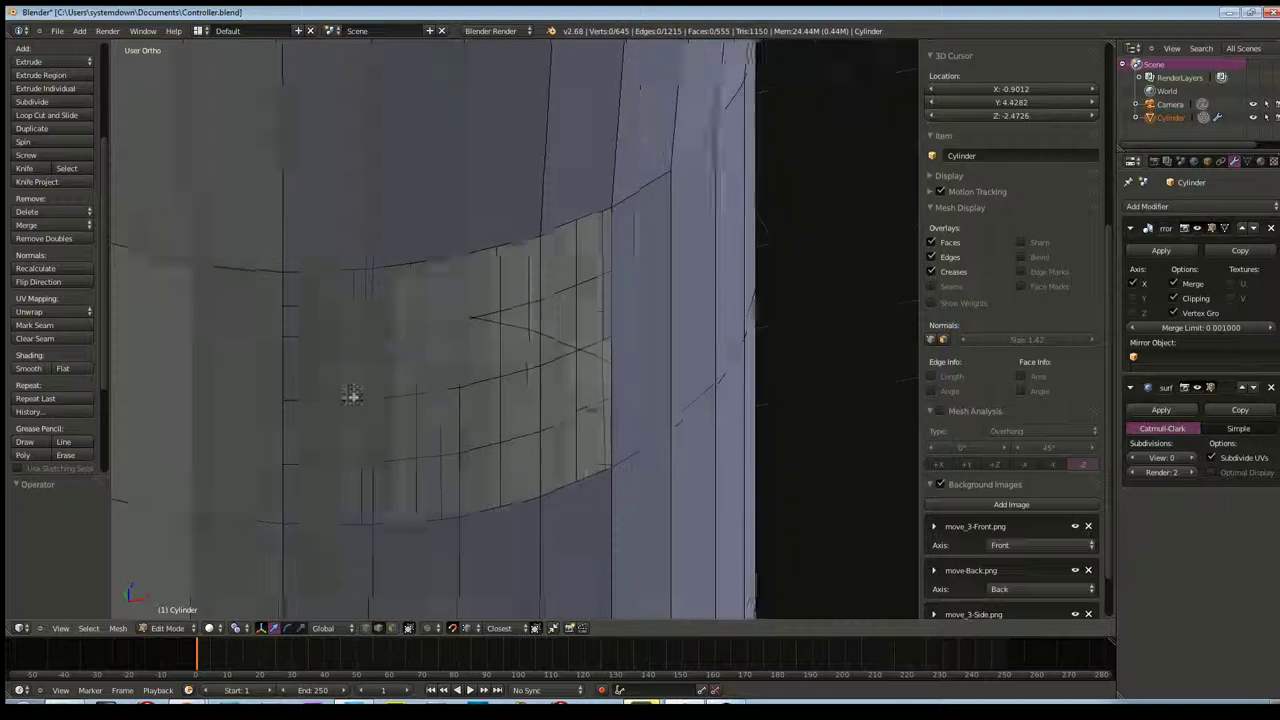
pyautogui.keyDown('alt'); pyautogui.rightClick(378, 365); pyautogui.keyUp('alt')
pyautogui.scroll(2, 378, 365)
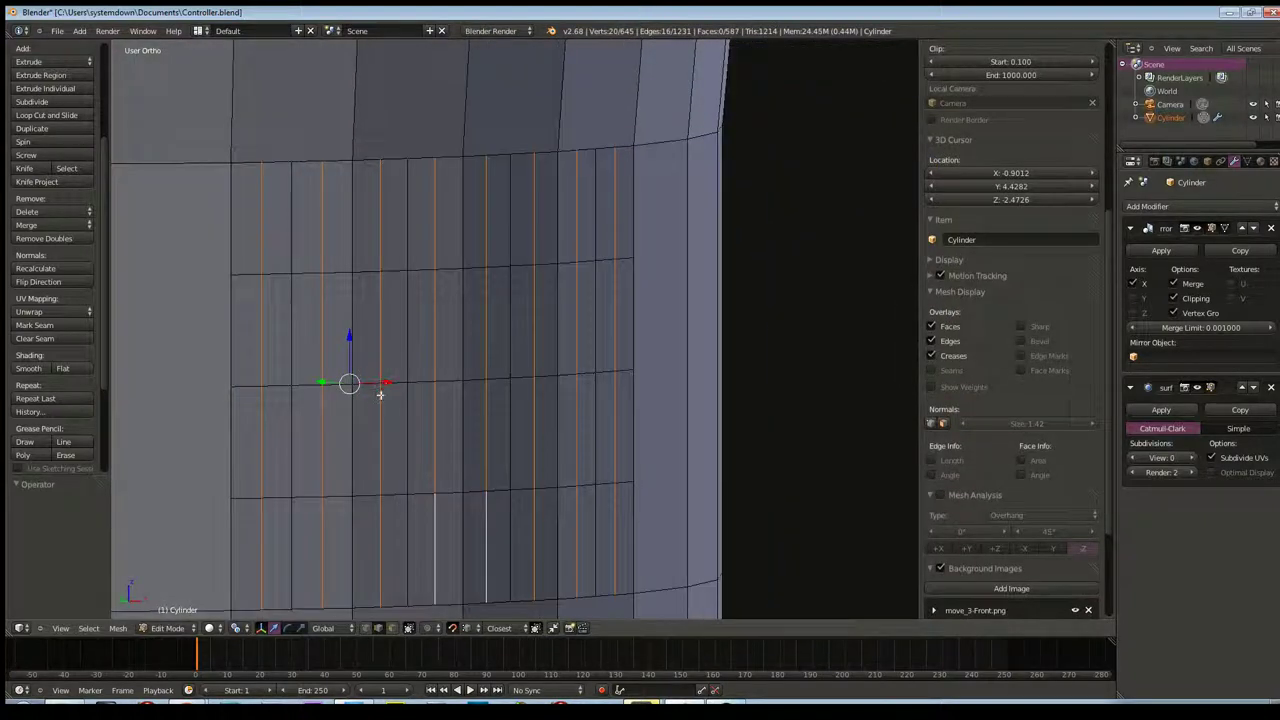
pyautogui.press('u')
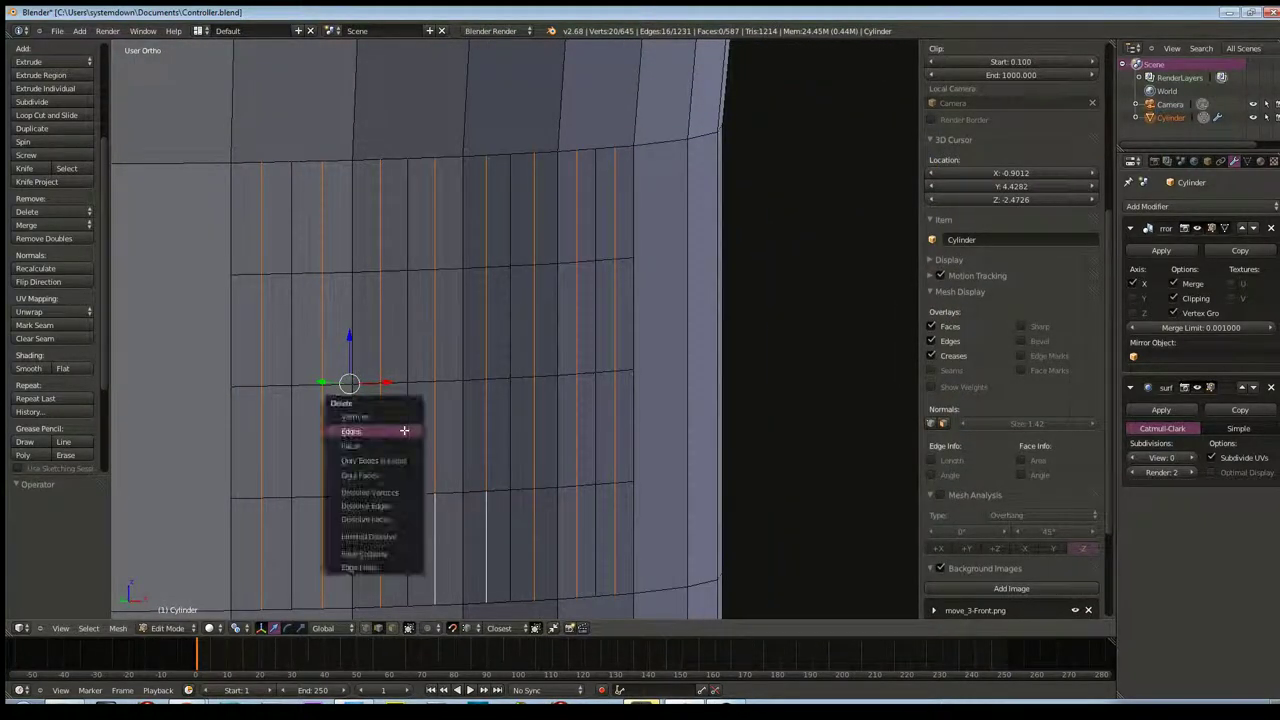
pyautogui.press('x')
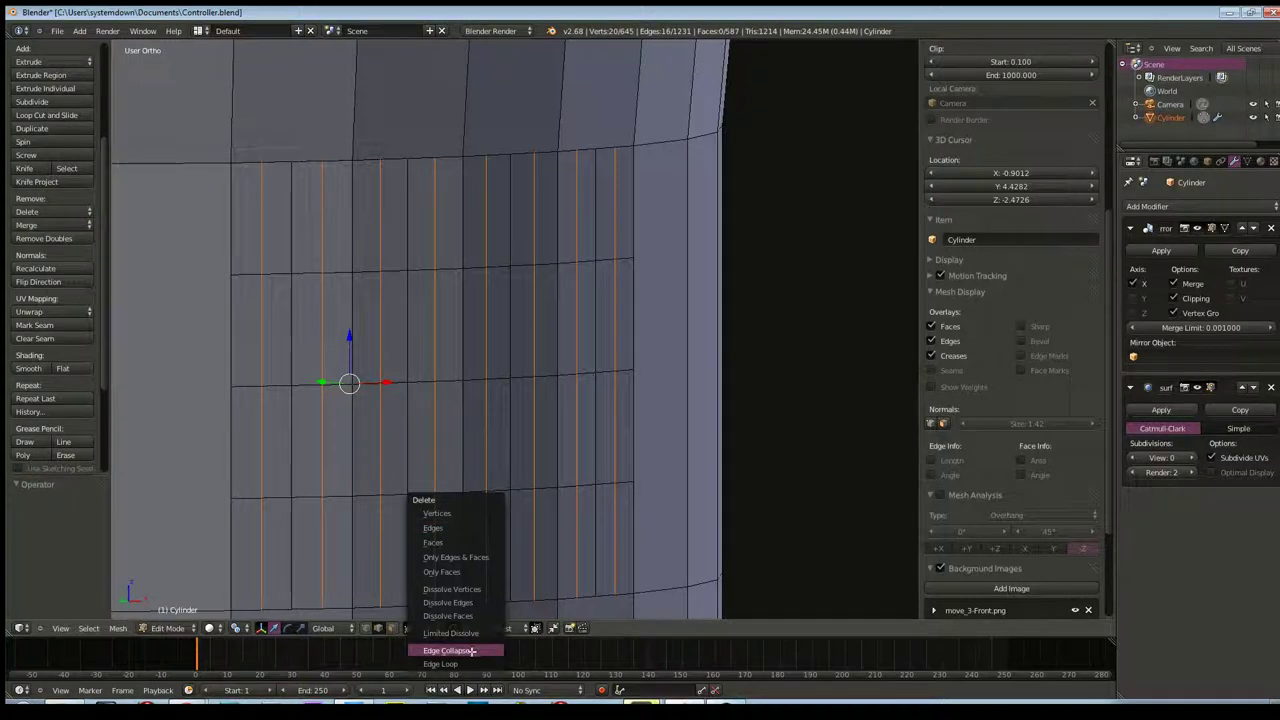
pyautogui.click(472, 664)
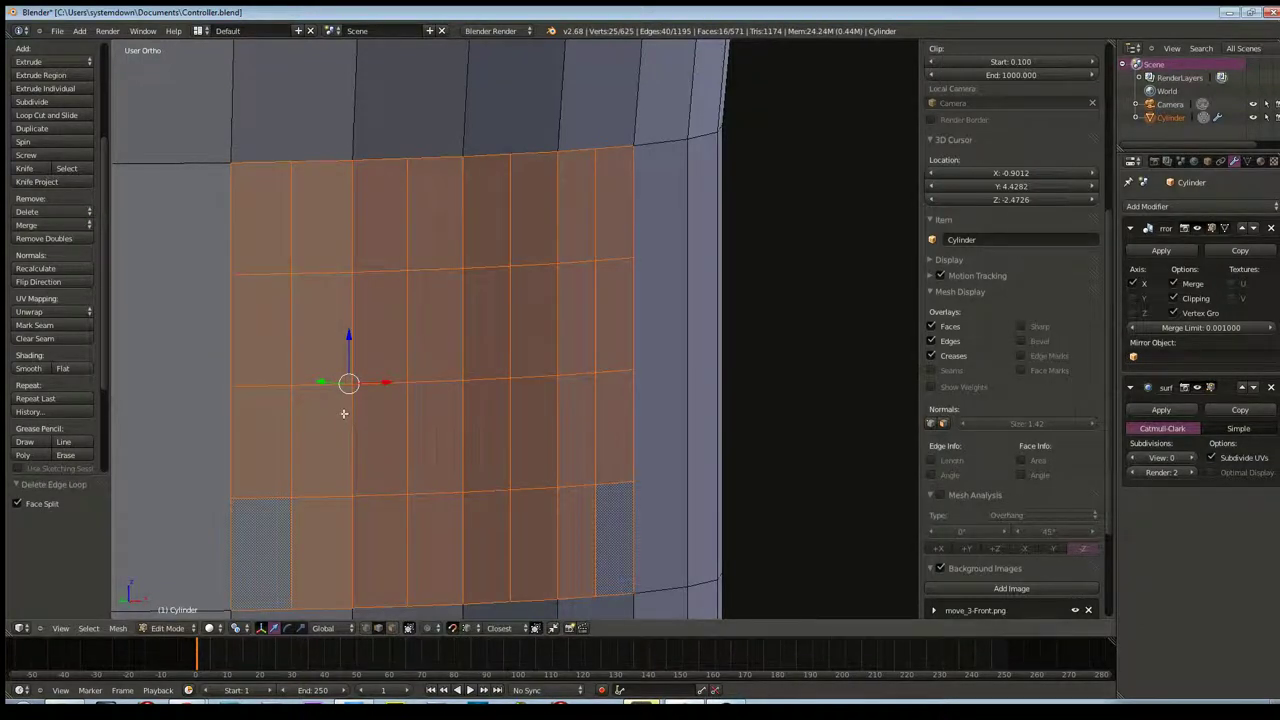
# Deselect all, orbit close to the button faces, and try moving a vertex, then cancel
pyautogui.press('a')
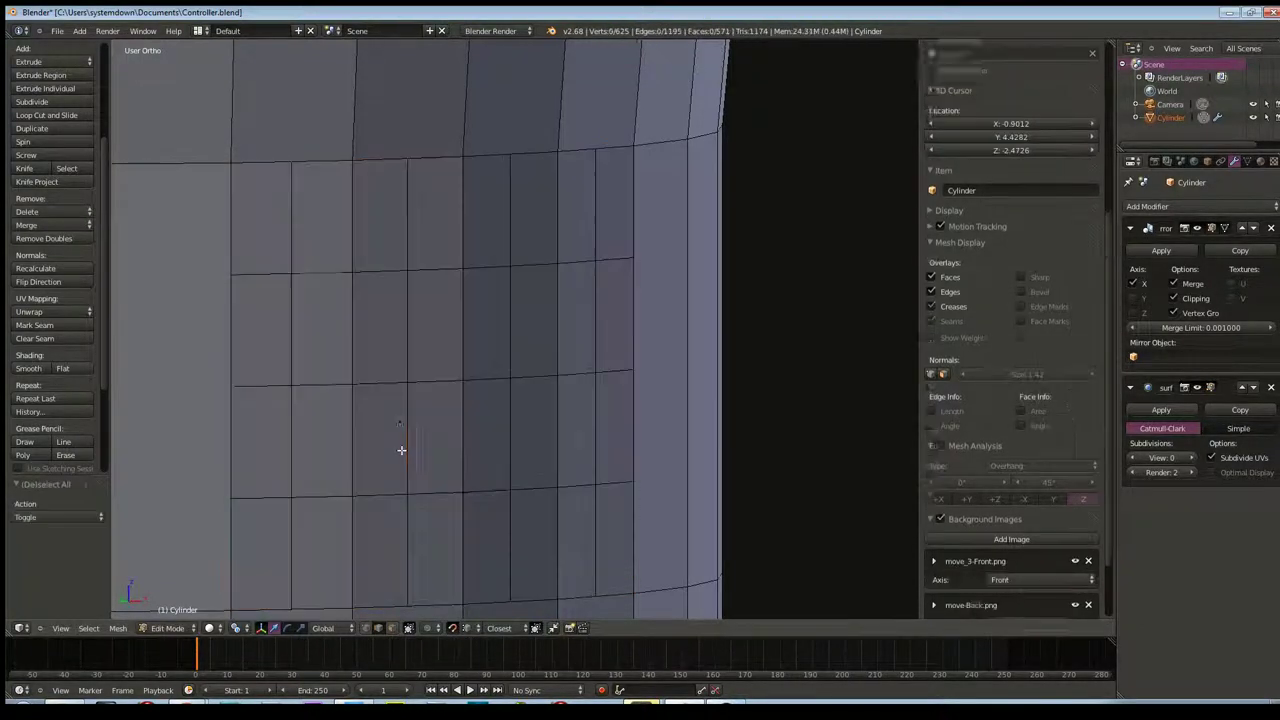
pyautogui.moveTo(400, 449); pyautogui.dragTo(428, 571, button='middle')
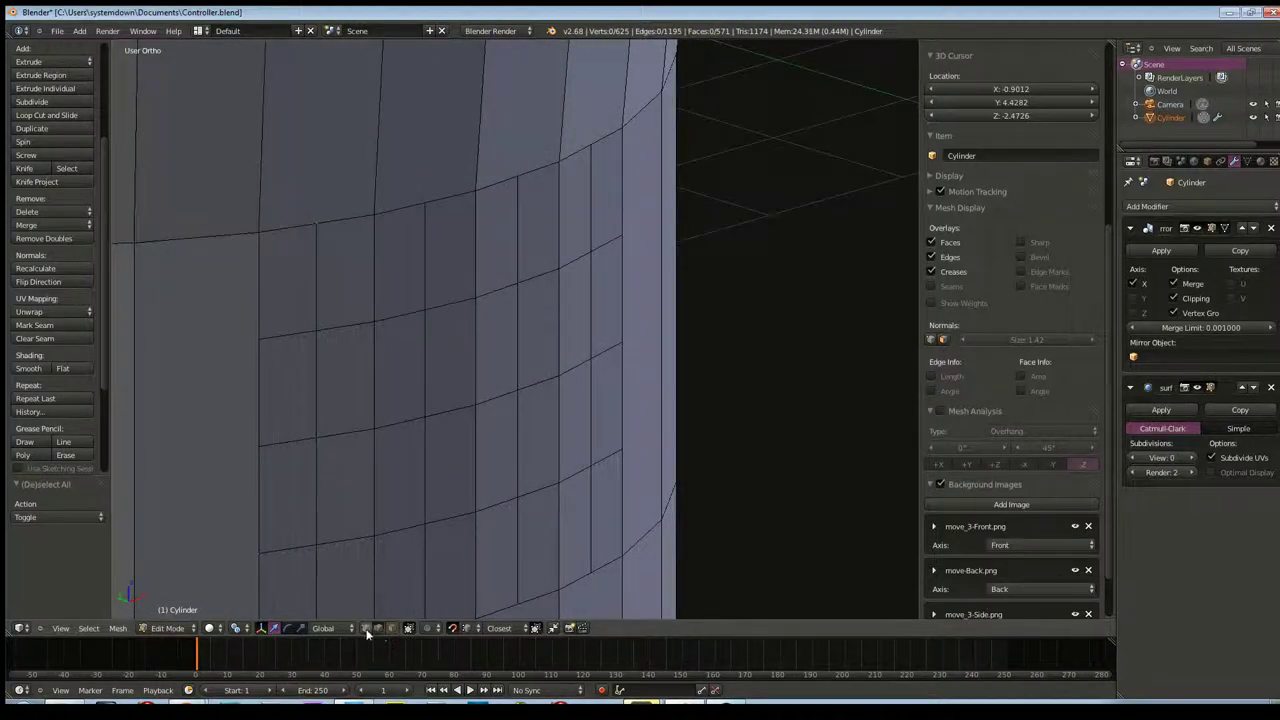
pyautogui.moveTo(445, 472); pyautogui.dragTo(386, 488, button='middle')
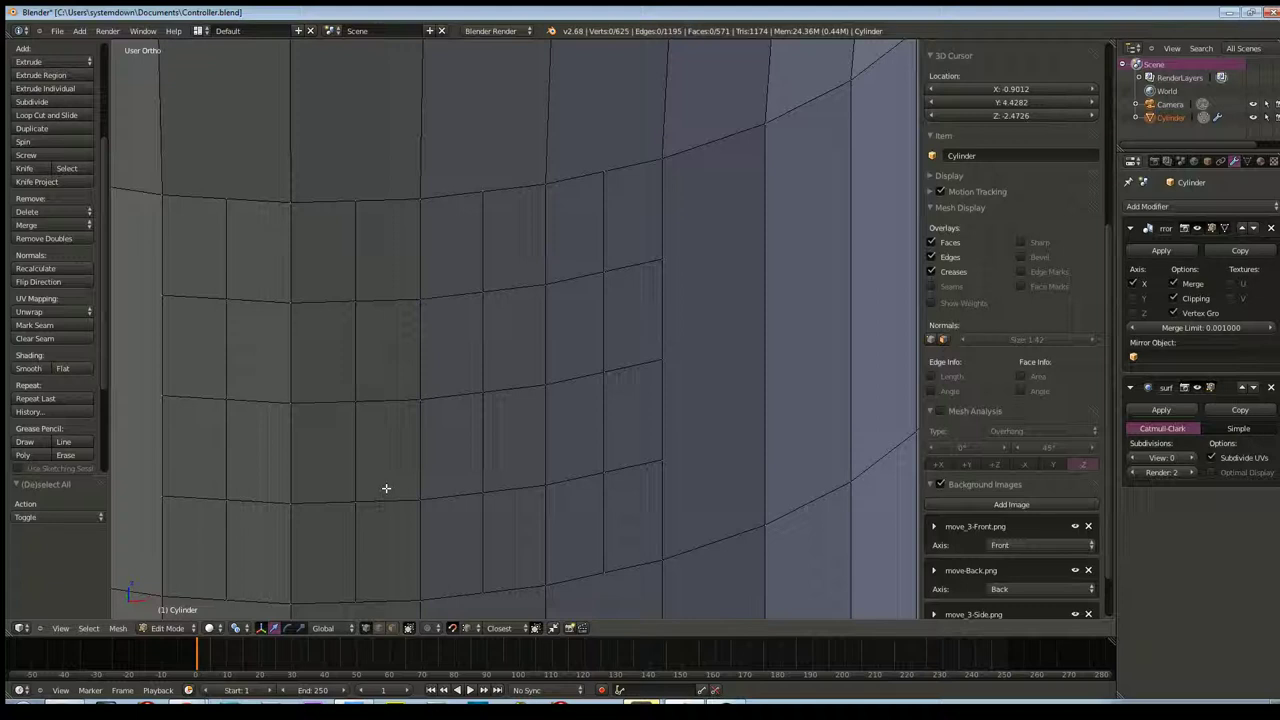
pyautogui.moveTo(417, 398); pyautogui.dragTo(432, 409, button='middle')
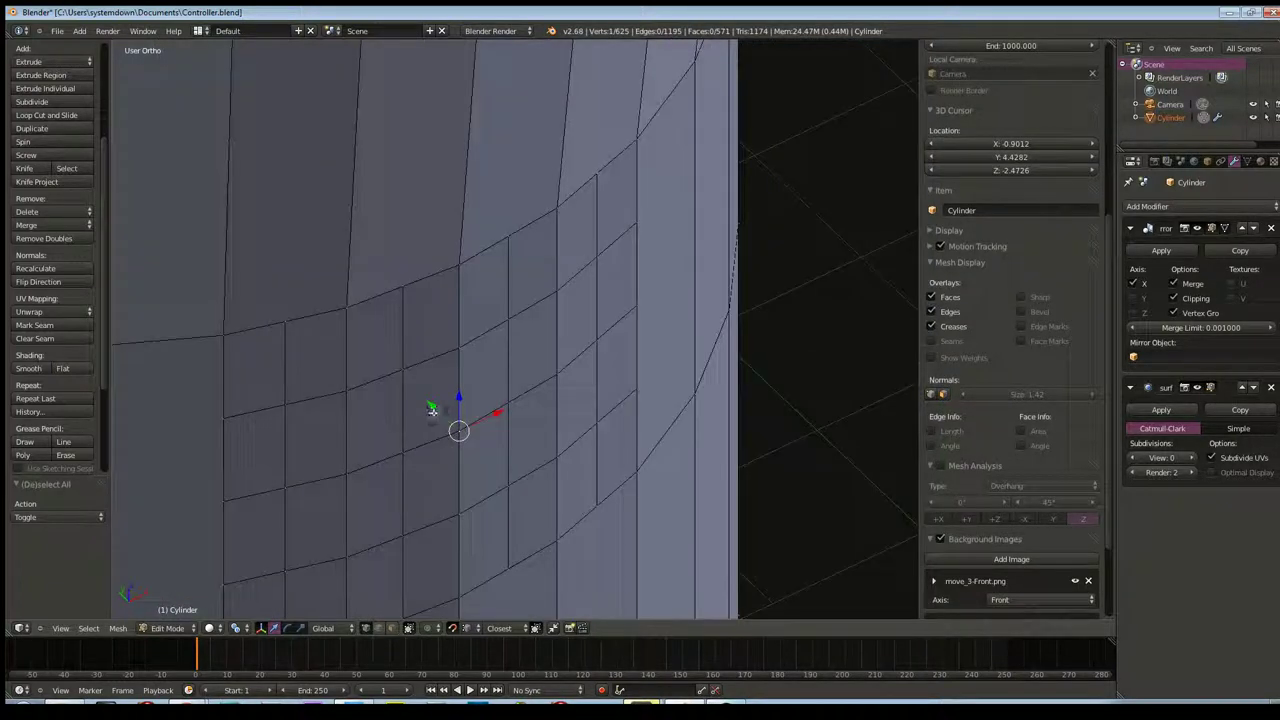
pyautogui.moveTo(432, 404); pyautogui.dragTo(408, 382)
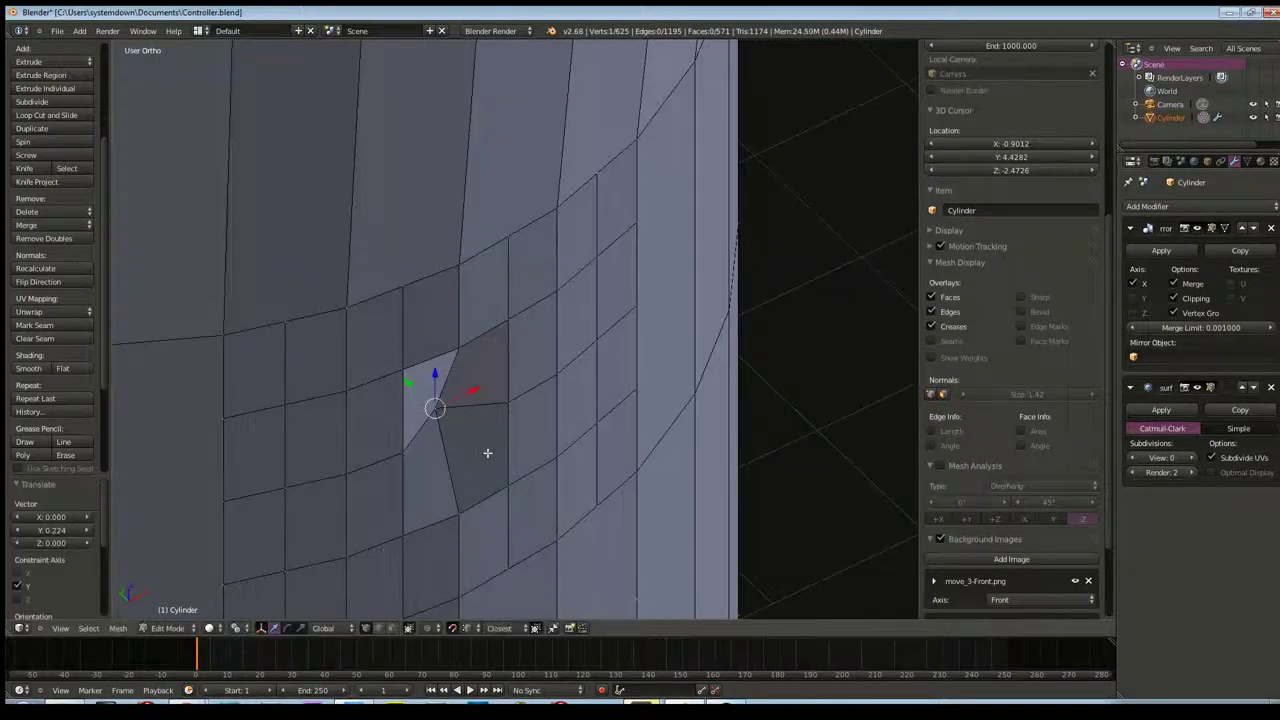
pyautogui.press('g')
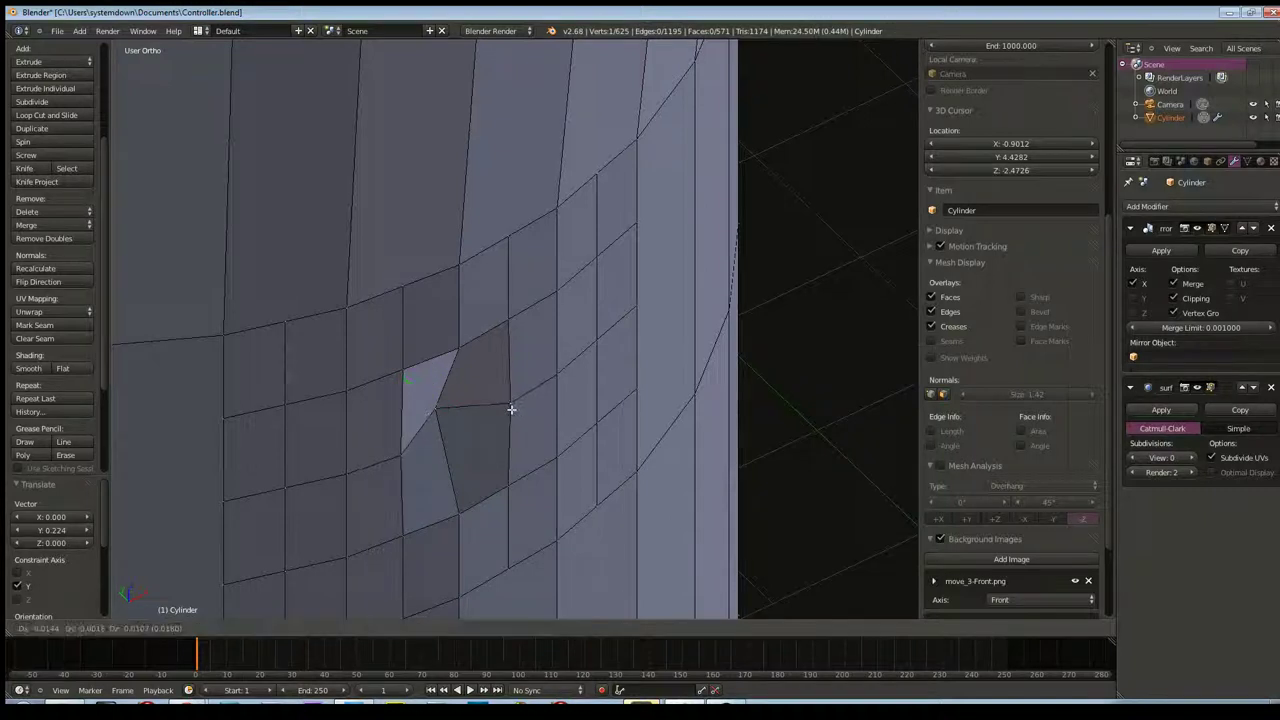
pyautogui.rightClick(510, 408)
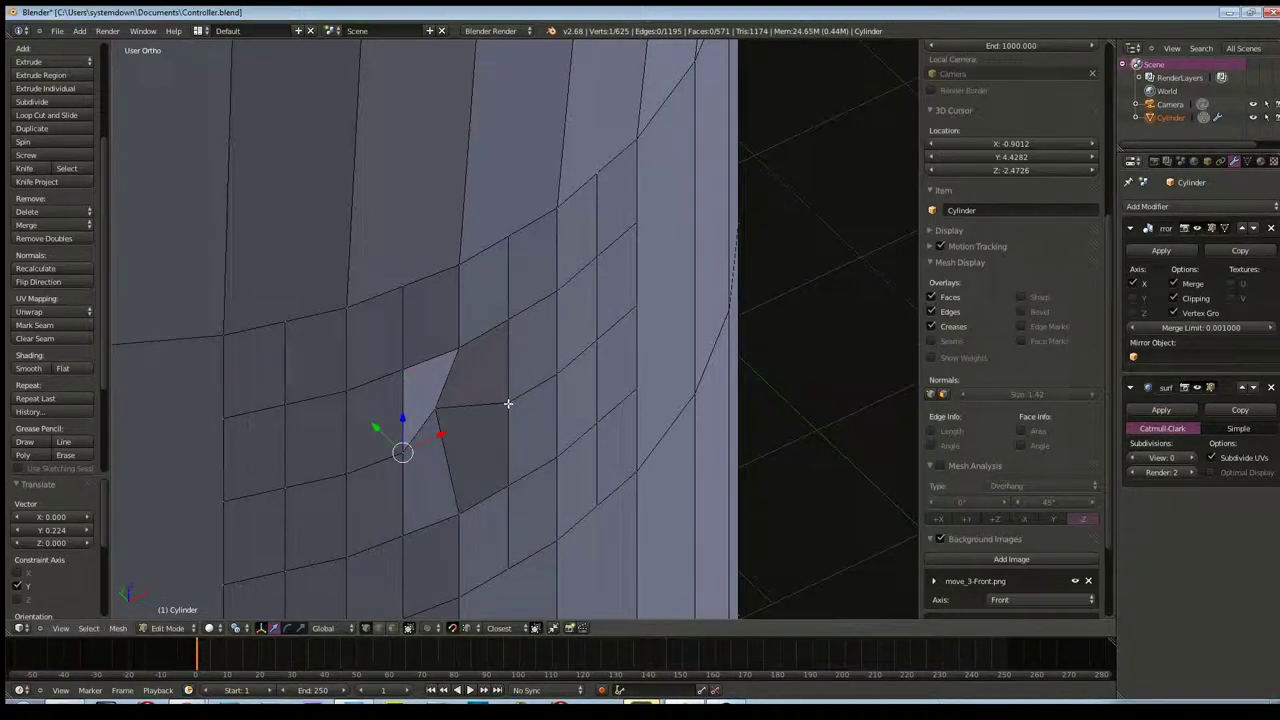
# Move two button-grid vertices along Y, retrying until they sit 0.090 along Y
pyautogui.keyDown('shift'); pyautogui.rightClick(458, 346); pyautogui.keyUp('shift')
pyautogui.press('g')
pyautogui.press('y')
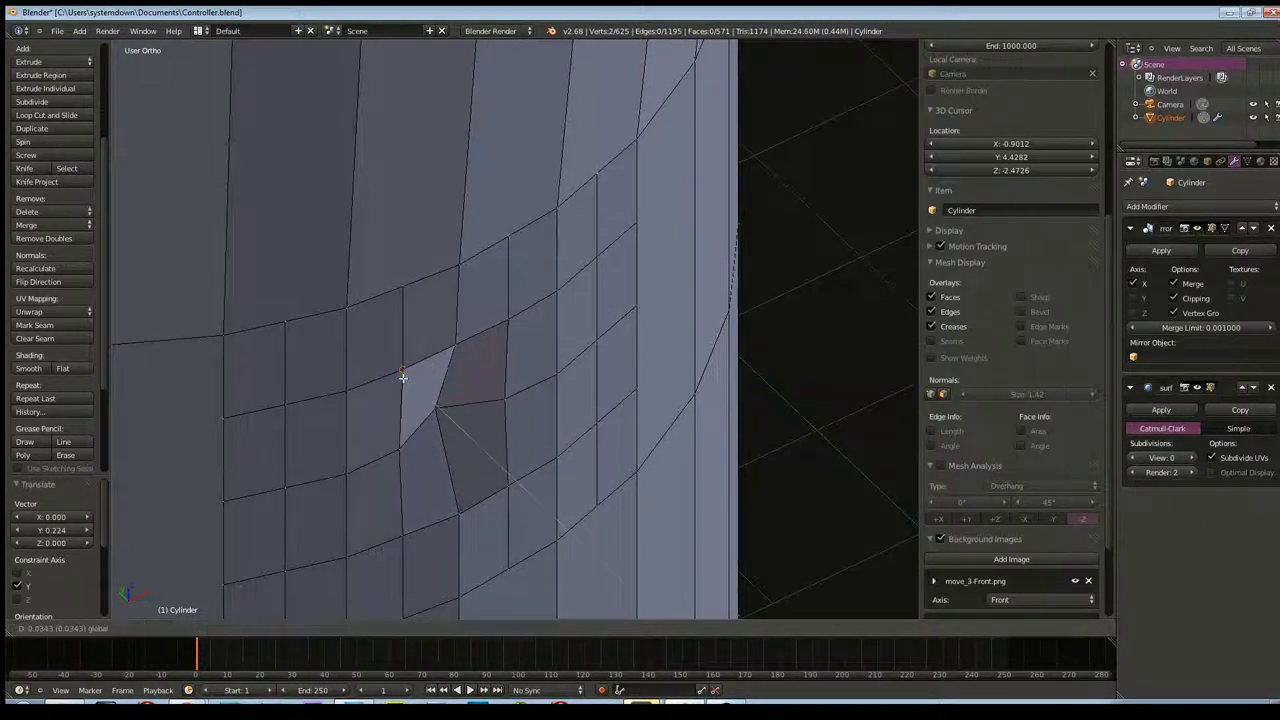
pyautogui.click(394, 367)
pyautogui.hotkey('ctrl', 'z')
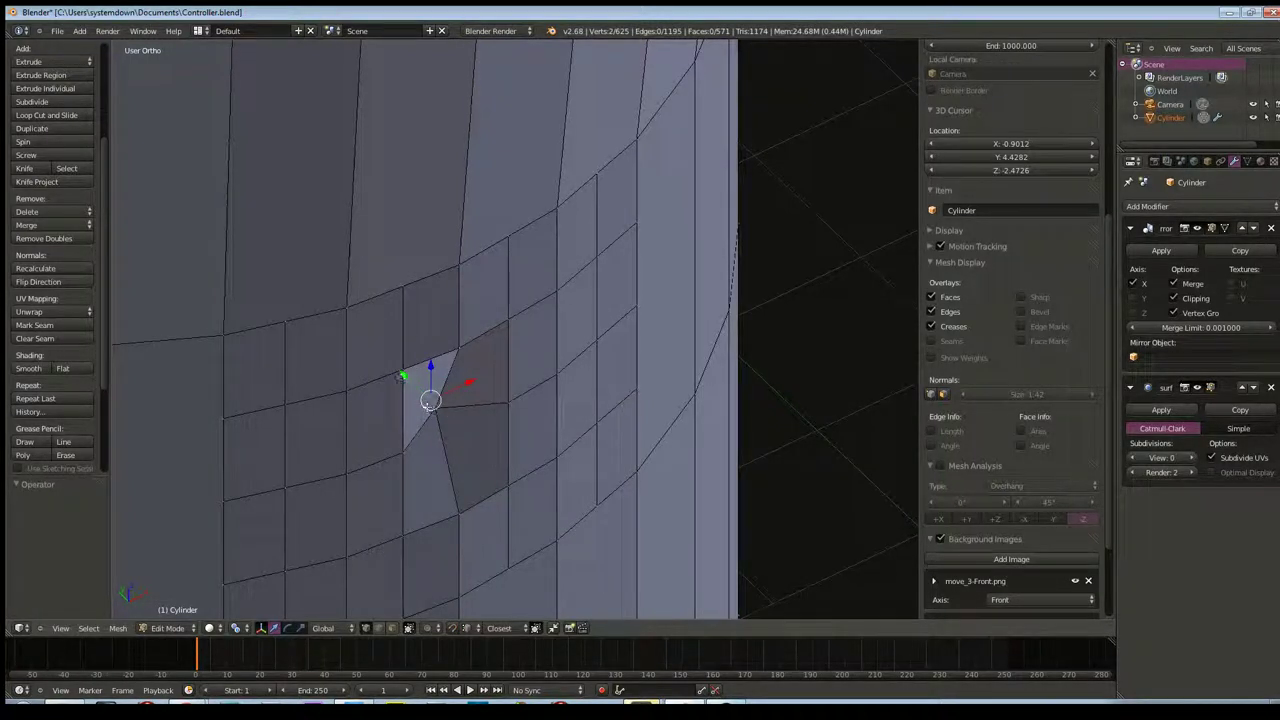
pyautogui.press('g')
pyautogui.press('y')
pyautogui.click(382, 358)
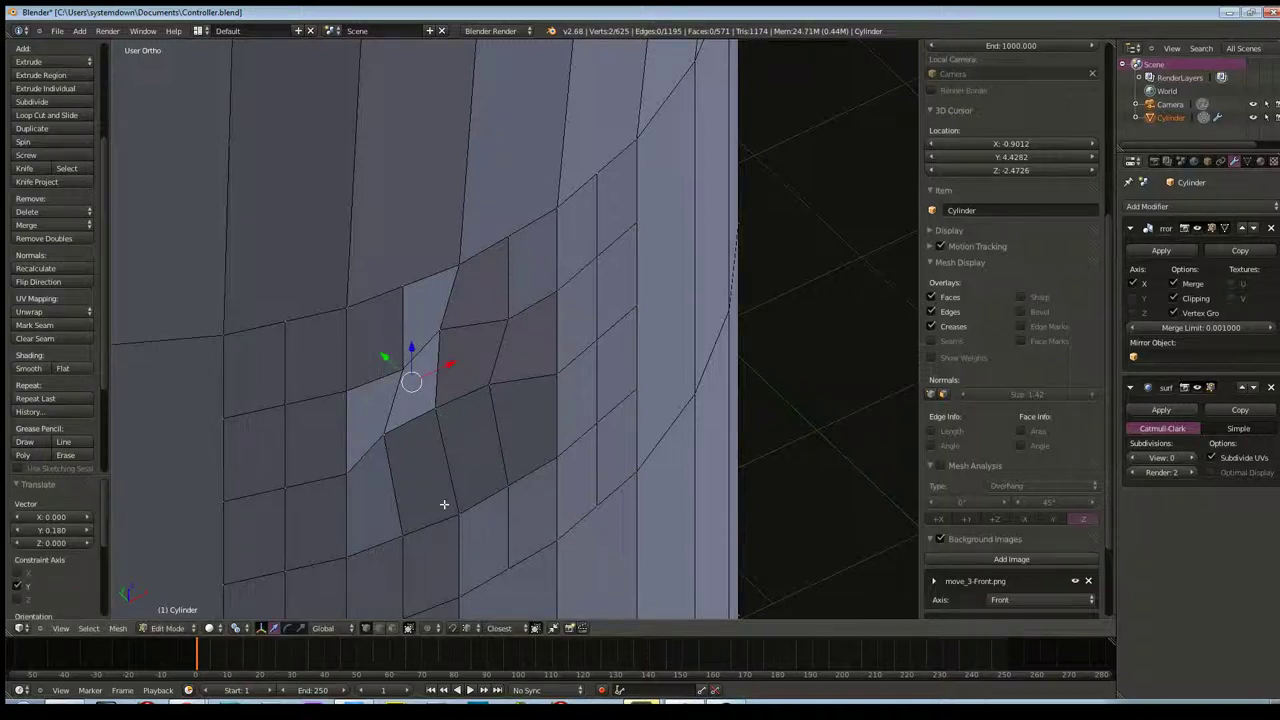
pyautogui.hotkey('ctrl', 'z')
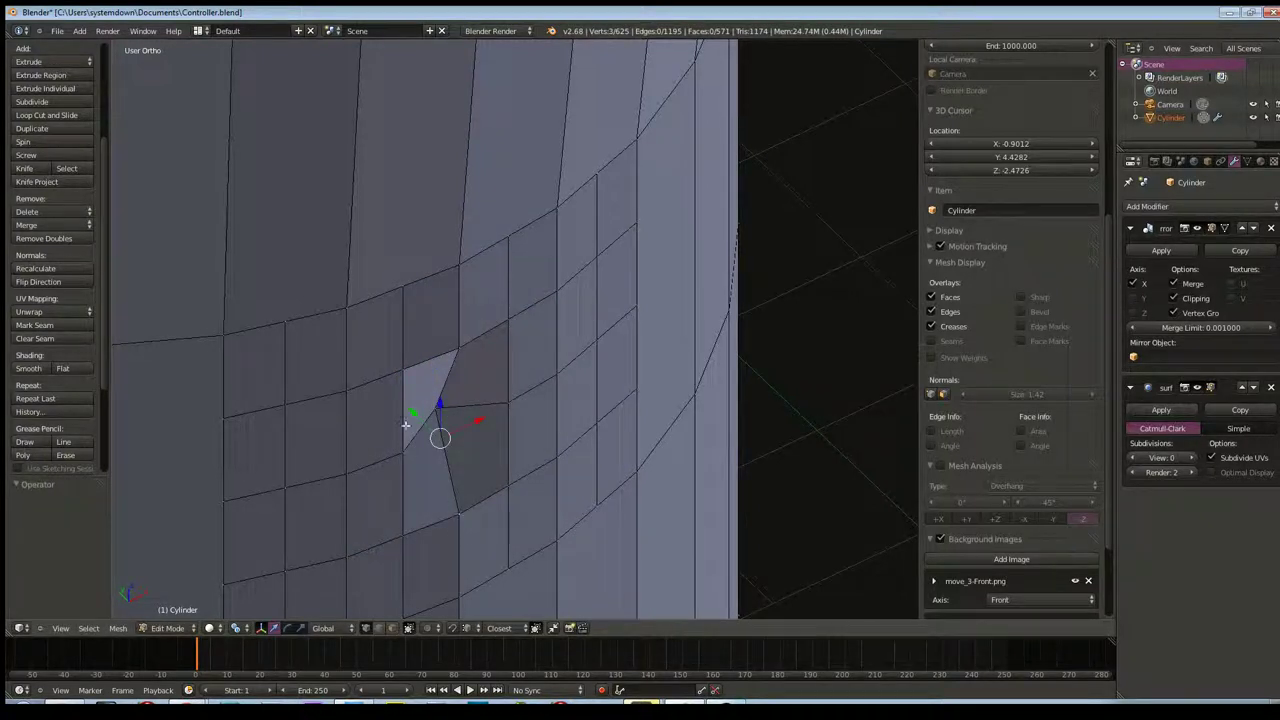
pyautogui.moveTo(411, 415); pyautogui.dragTo(404, 414)
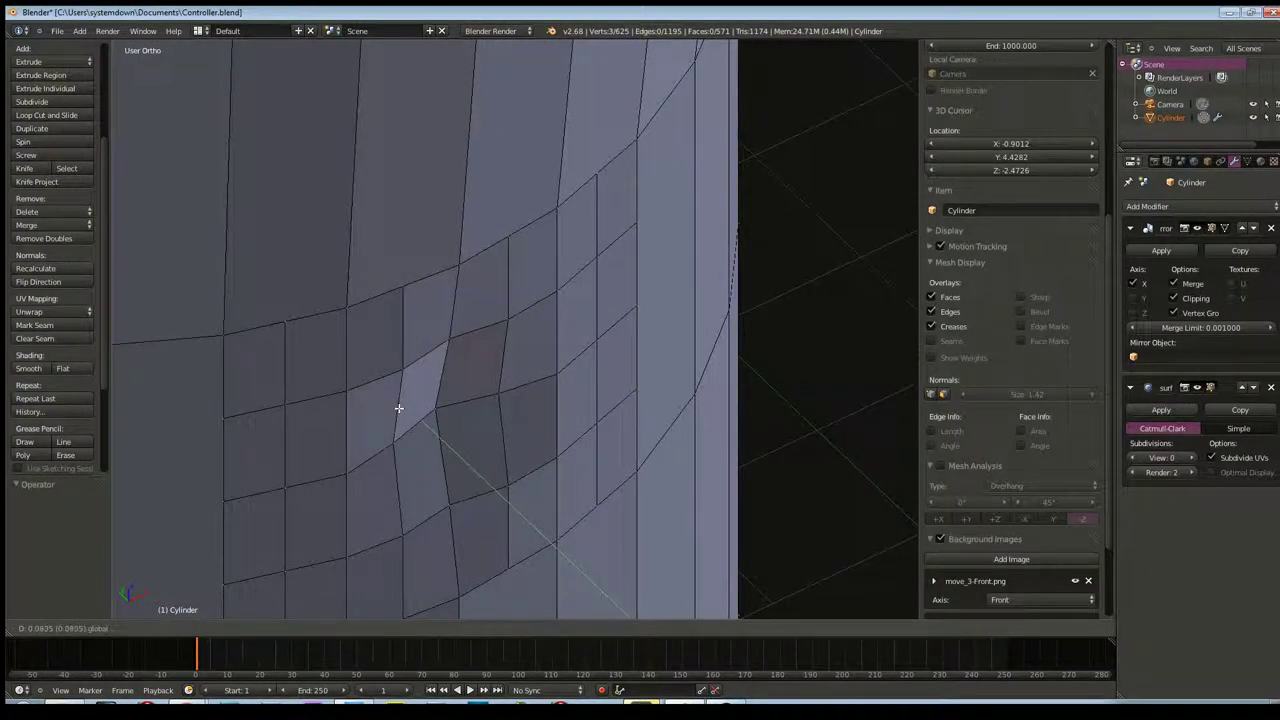
# Extend the selection to neighbouring vertices and move the faces along Y to square the block
pyautogui.keyDown('shift'); pyautogui.rightClick(400, 370); pyautogui.keyUp('shift')
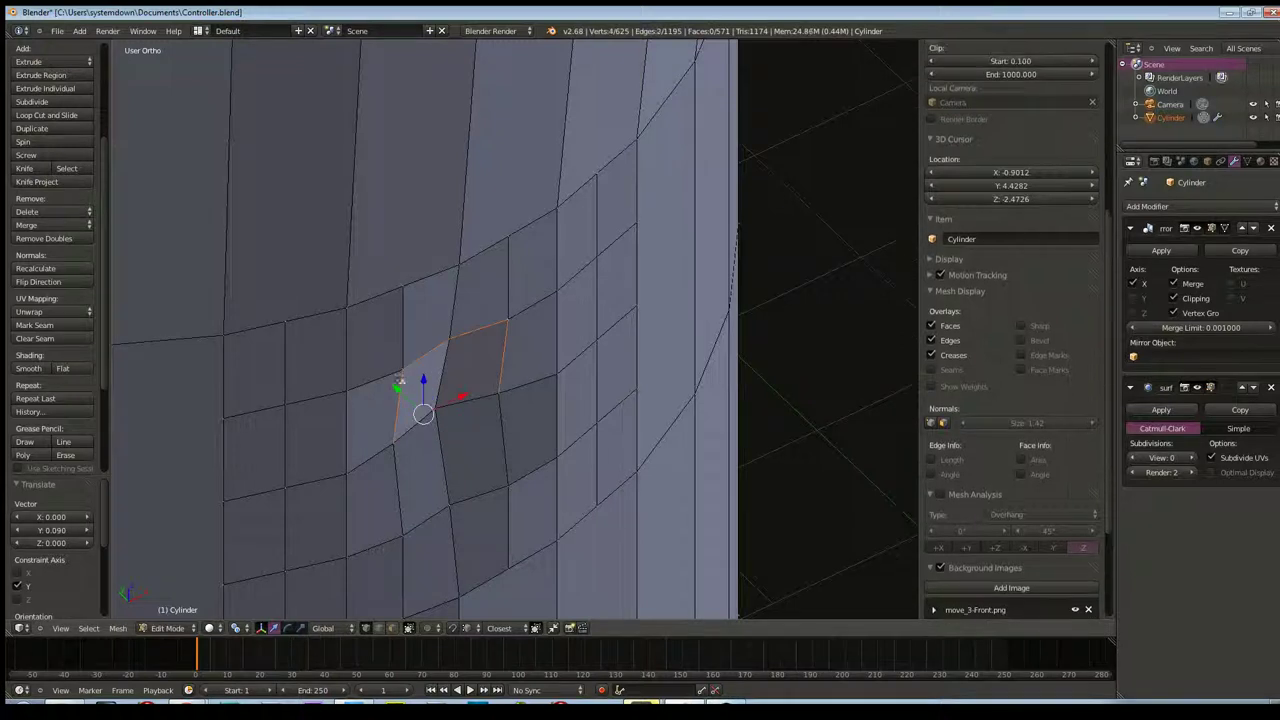
pyautogui.keyDown('shift'); pyautogui.rightClick(405, 530); pyautogui.keyUp('shift')
pyautogui.press('g')
pyautogui.press('y')
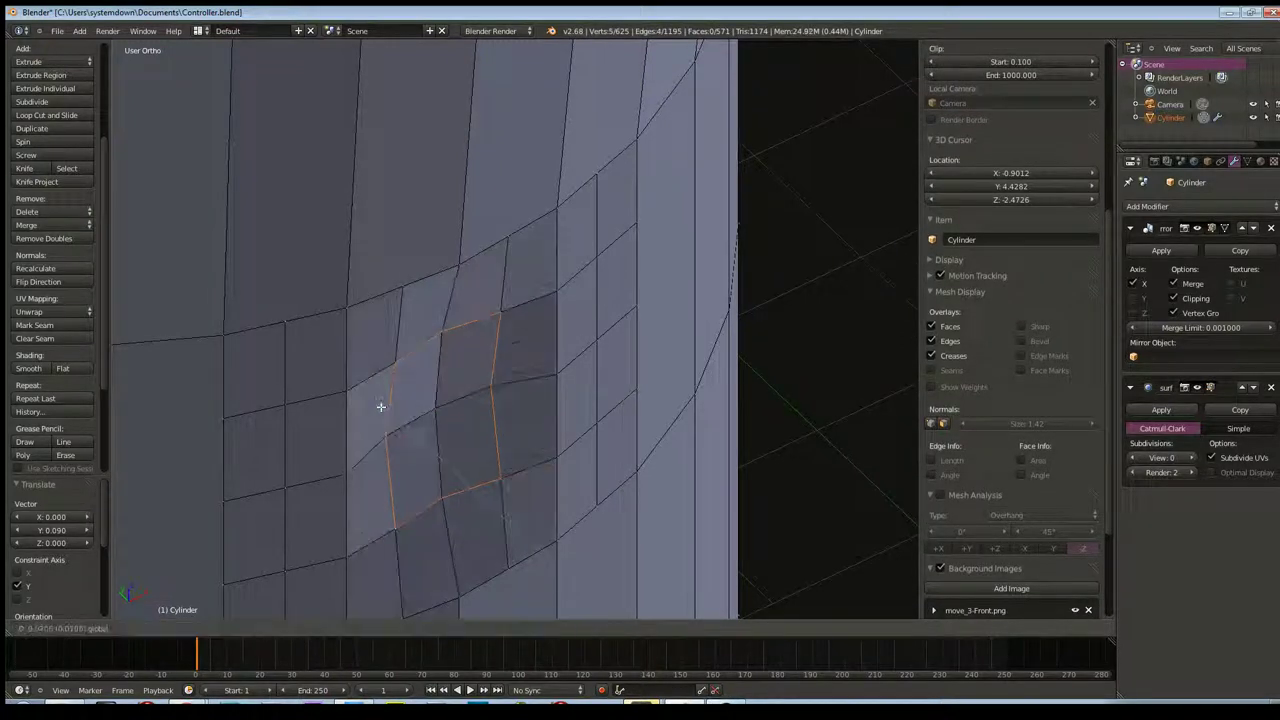
pyautogui.click(377, 405)
pyautogui.moveTo(414, 428)
pyautogui.mouseDown(button='middle')
pyautogui.moveTo(471, 529)
pyautogui.moveTo(549, 428)
pyautogui.moveTo(337, 420)
pyautogui.moveTo(406, 407)
pyautogui.mouseUp(button='middle')
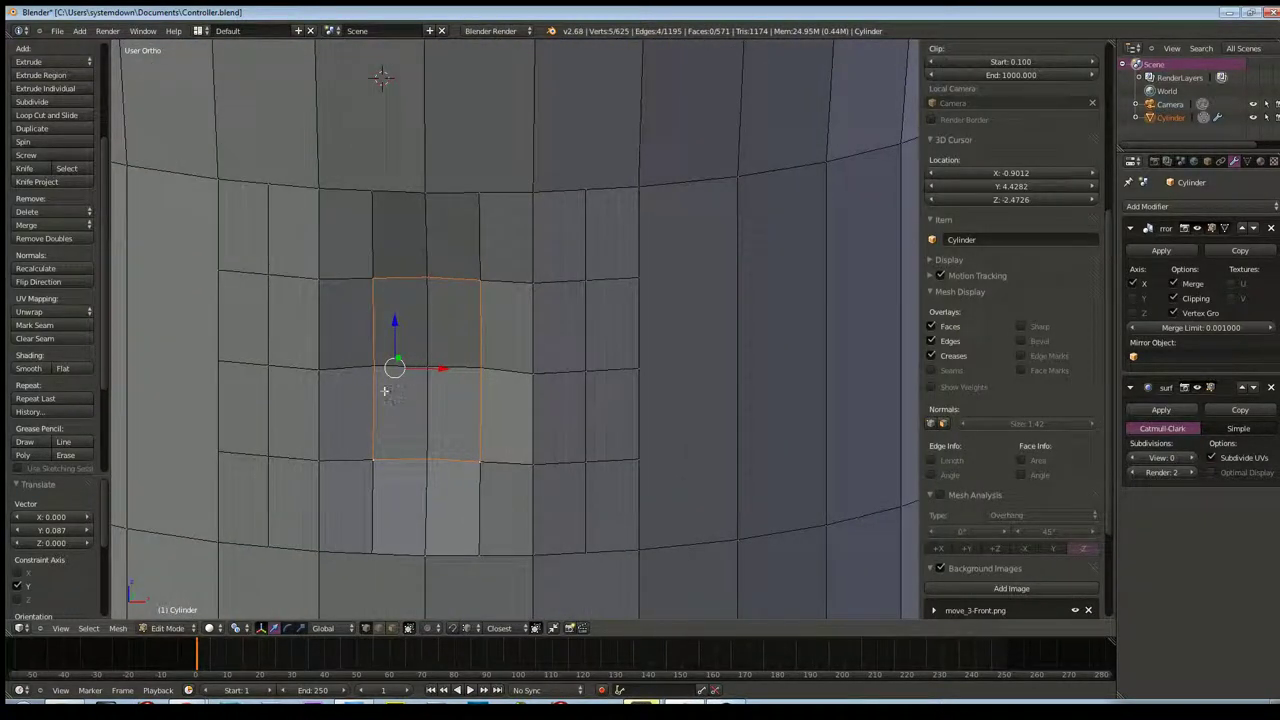
# Select the button patch vertices in front view and move them -0.136 along Y
pyautogui.press('KP_1')
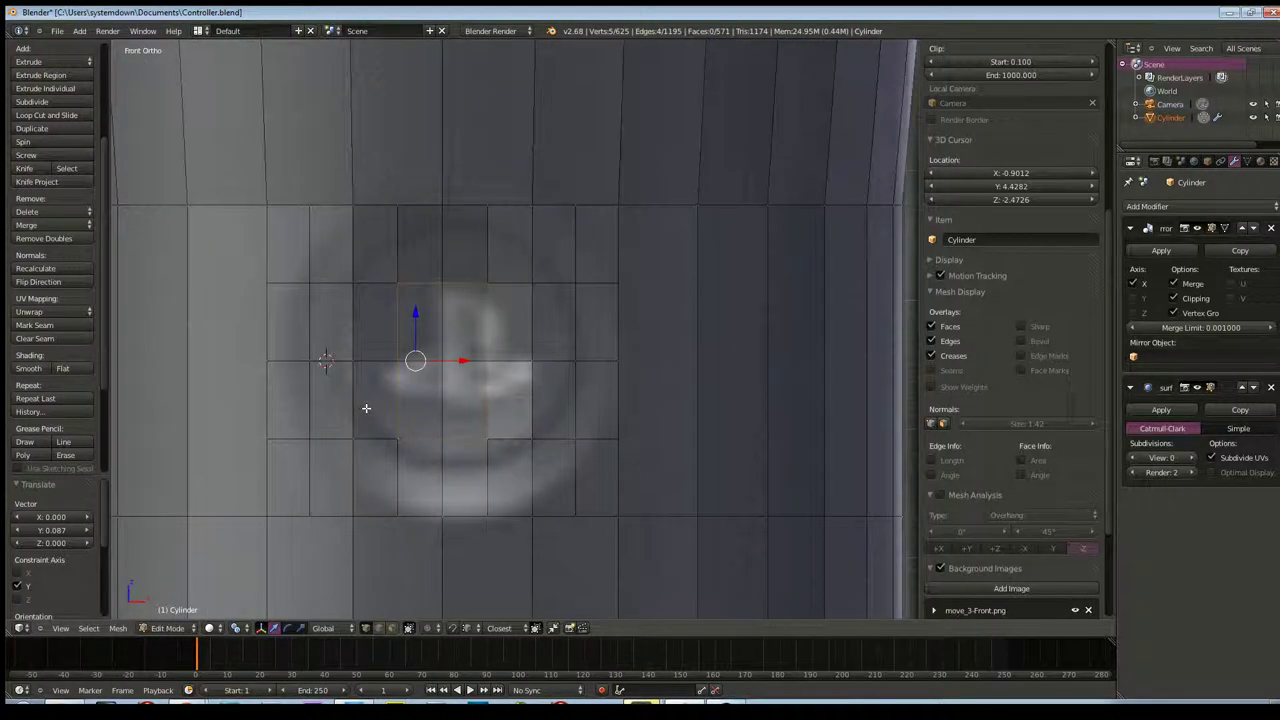
pyautogui.keyDown('shift'); pyautogui.rightClick(354, 284); pyautogui.keyUp('shift')
pyautogui.keyDown('shift'); pyautogui.rightClick(396, 206); pyautogui.keyUp('shift')
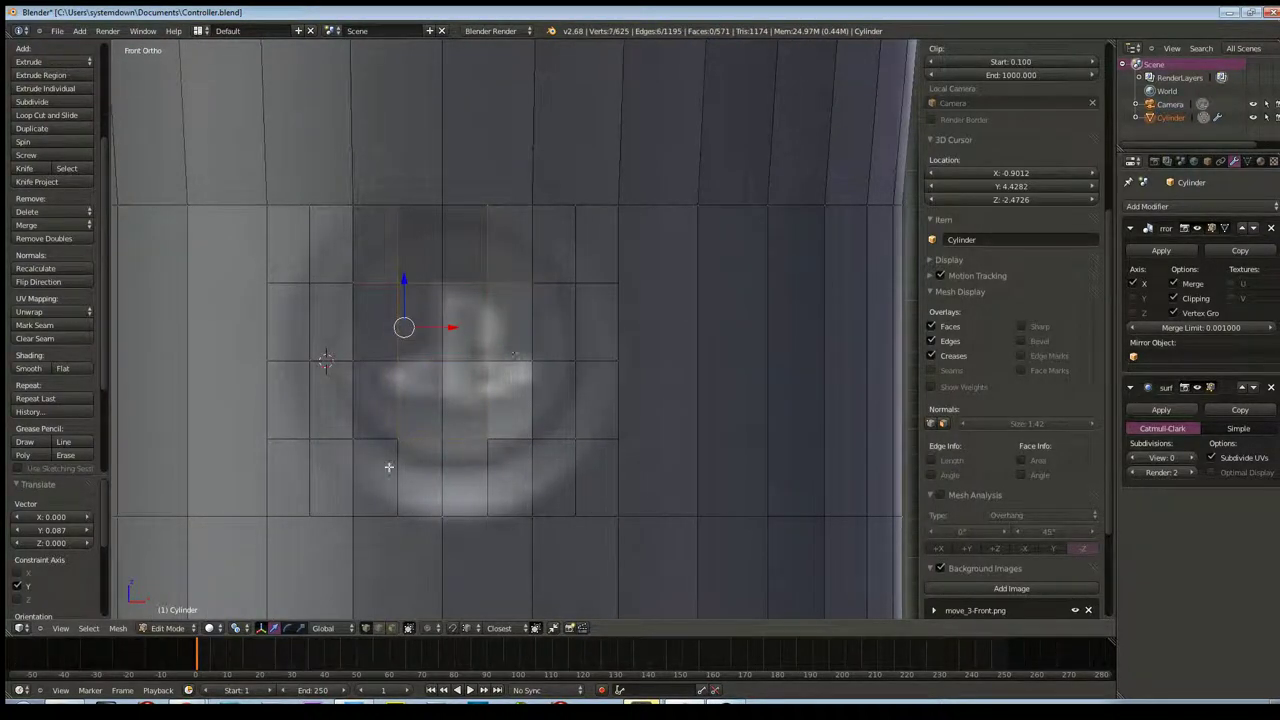
pyautogui.keyDown('shift'); pyautogui.rightClick(400, 515); pyautogui.keyUp('shift')
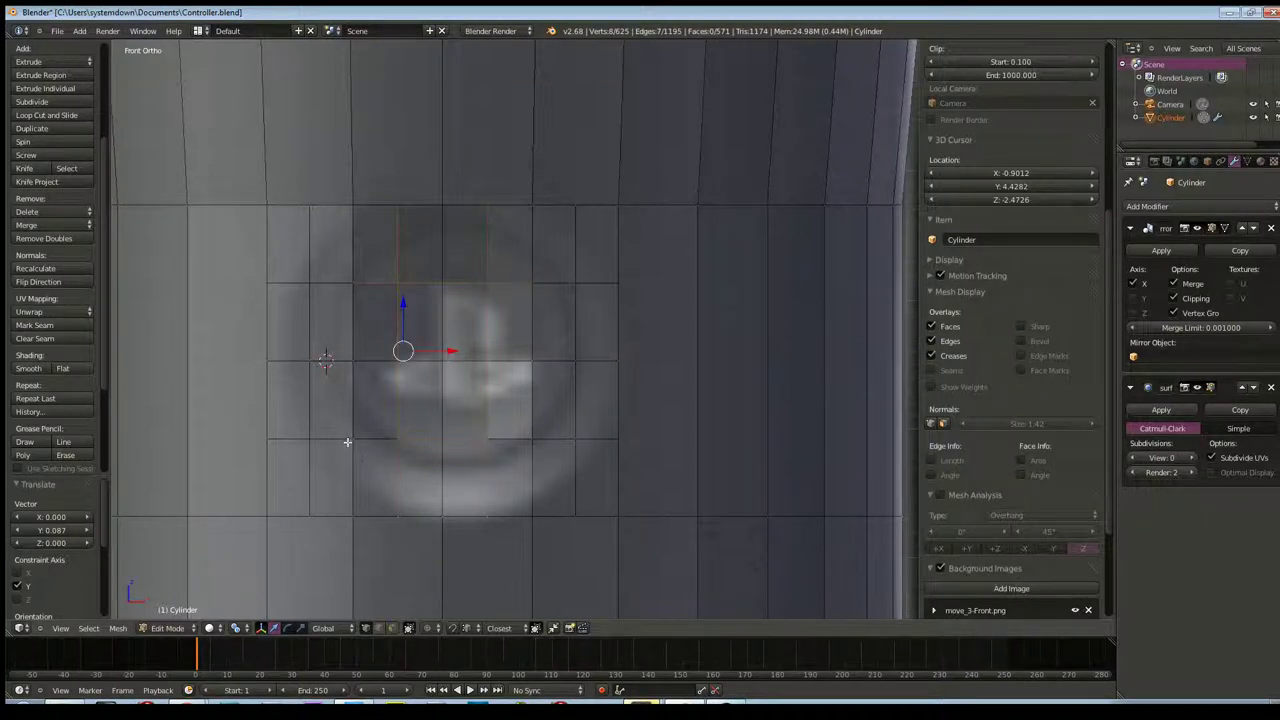
pyautogui.moveTo(390, 432)
pyautogui.mouseDown(button='middle')
pyautogui.moveTo(451, 449)
pyautogui.moveTo(486, 486)
pyautogui.moveTo(426, 507)
pyautogui.mouseUp(button='middle')
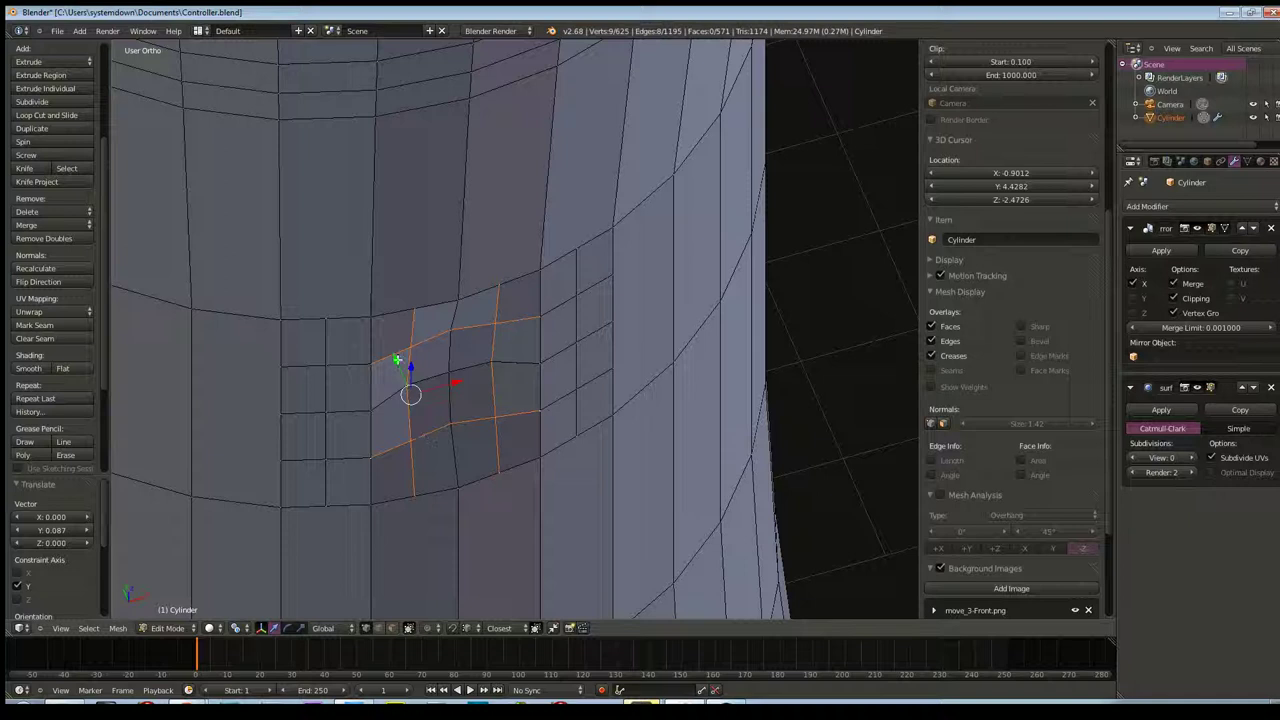
pyautogui.keyDown('shift'); pyautogui.rightClick(425, 376); pyautogui.keyUp('shift')
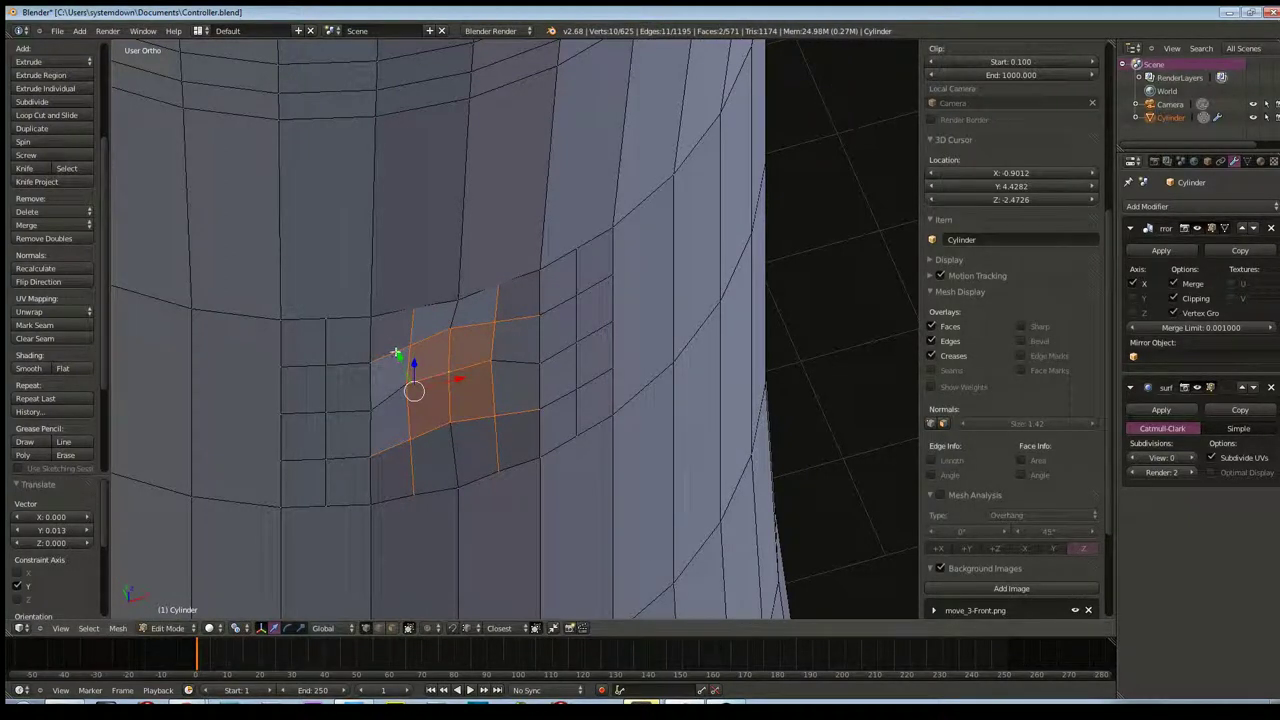
pyautogui.press('g')
pyautogui.press('y')
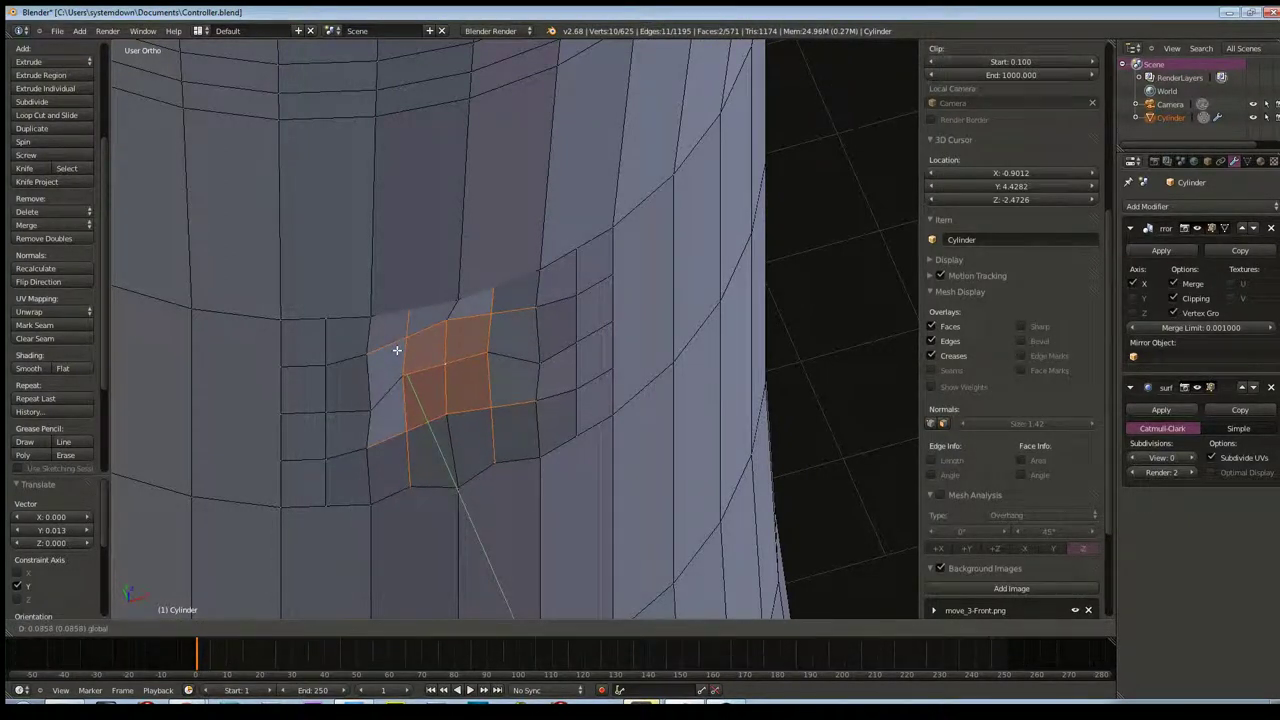
pyautogui.click(397, 350)
pyautogui.moveTo(397, 350); pyautogui.dragTo(352, 335, button='middle')
# Deselect all and push a single button-block vertex outward along Y
pyautogui.press('a')
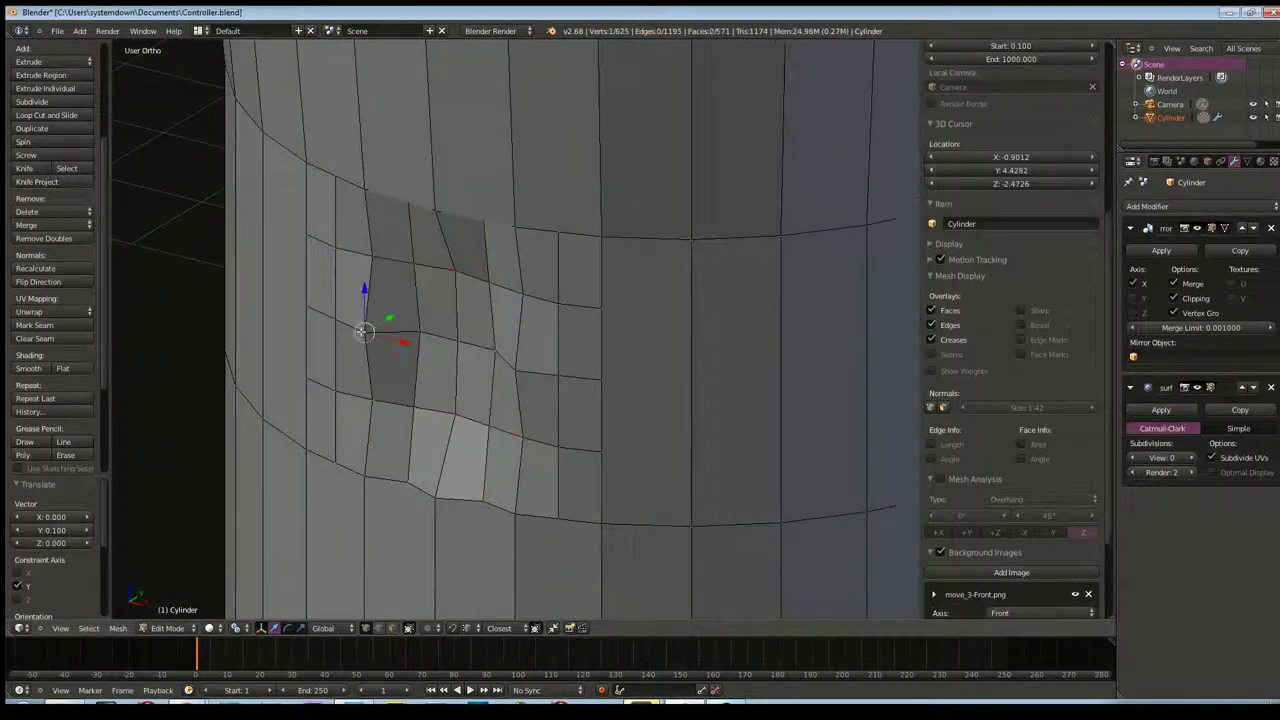
pyautogui.rightClick(394, 323)
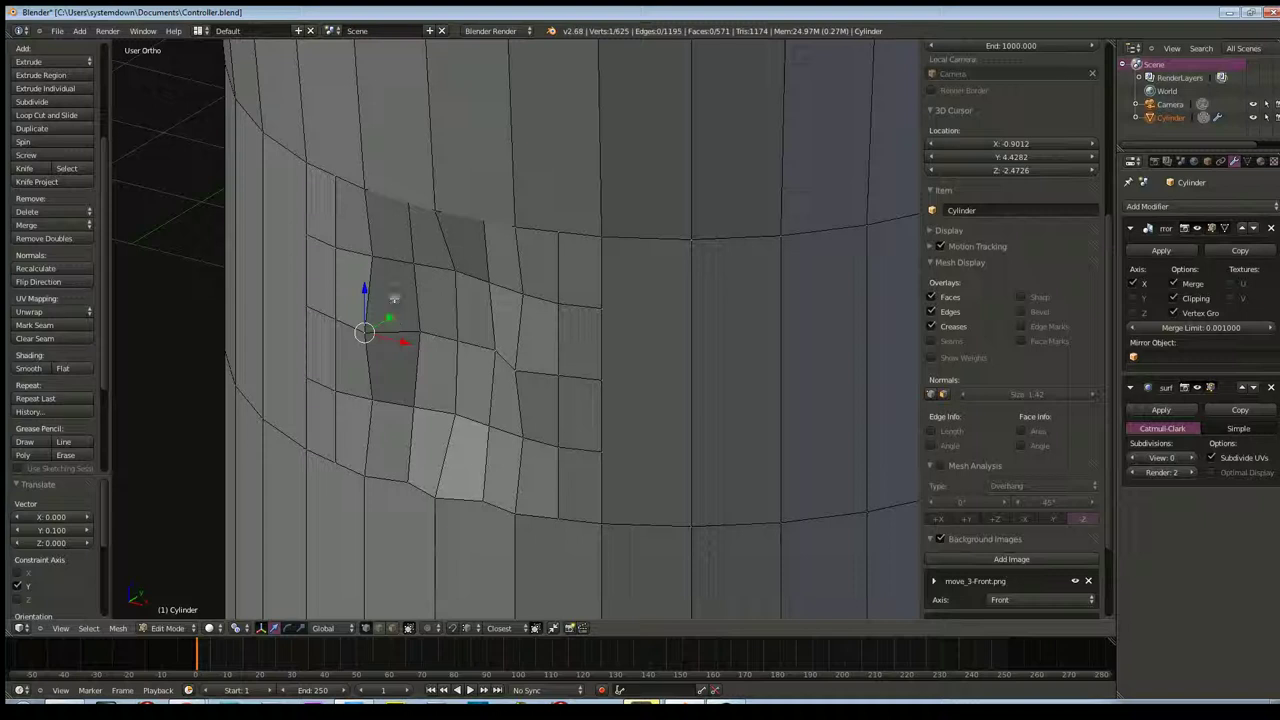
pyautogui.moveTo(377, 376); pyautogui.dragTo(374, 401, button='middle')
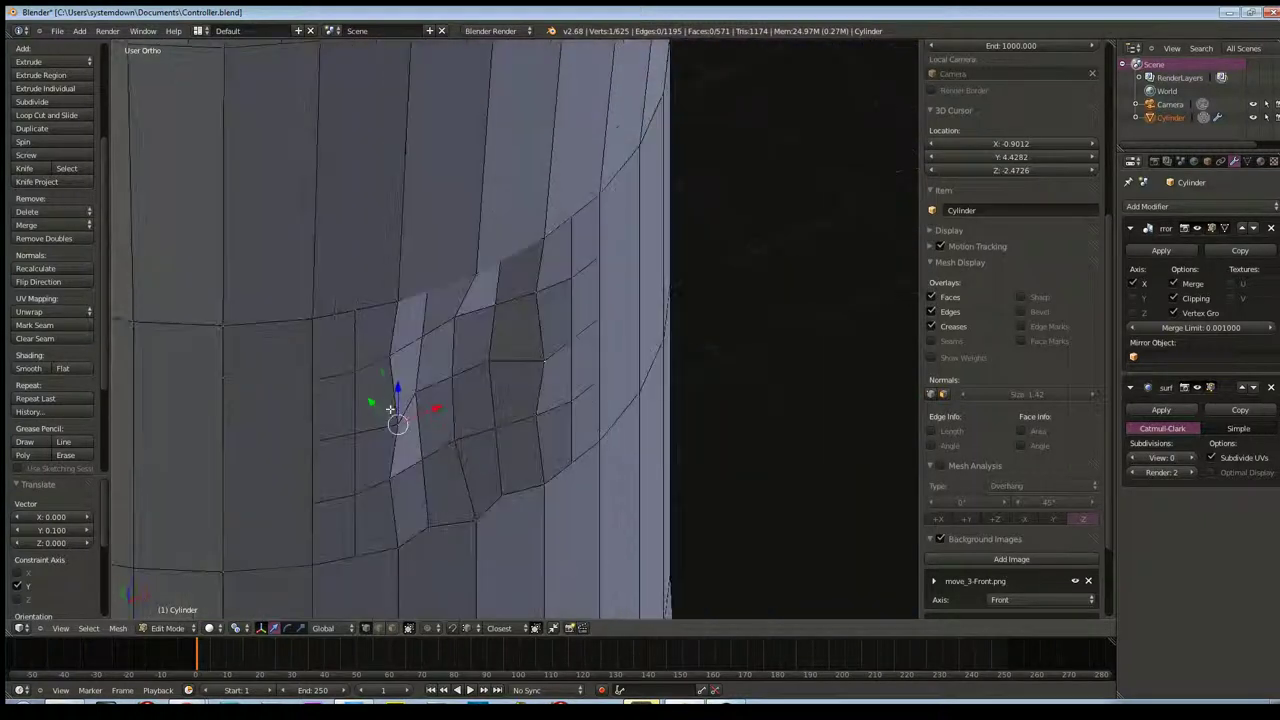
pyautogui.moveTo(371, 401); pyautogui.dragTo(357, 385)
pyautogui.click(357, 385)
pyautogui.moveTo(357, 385)
pyautogui.mouseDown(button='middle')
pyautogui.moveTo(346, 319)
pyautogui.moveTo(400, 357)
pyautogui.moveTo(540, 376)
pyautogui.mouseUp(button='middle')
# Shift faces at another spot of the button block along Y
pyautogui.moveTo(475, 575)
pyautogui.mouseDown(button='middle')
pyautogui.moveTo(471, 529)
pyautogui.moveTo(495, 529)
pyautogui.mouseUp(button='middle')
pyautogui.rightClick(510, 509)
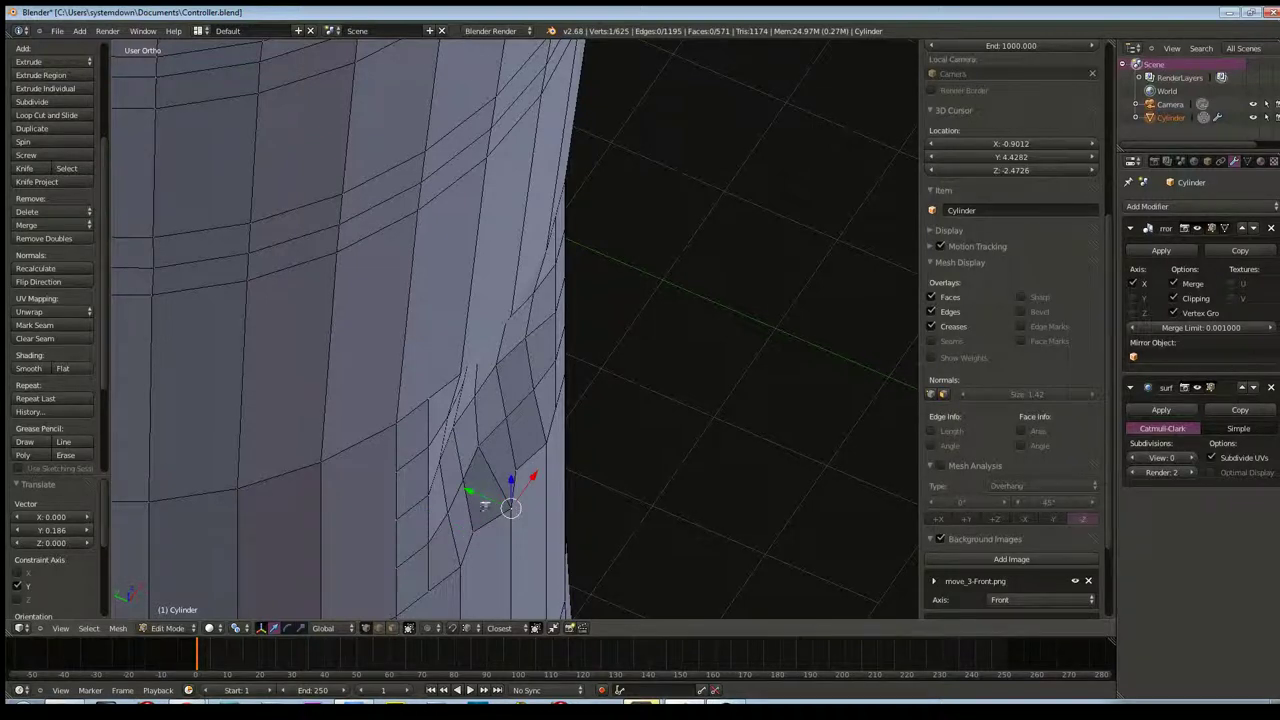
pyautogui.press('g')
pyautogui.press('y')
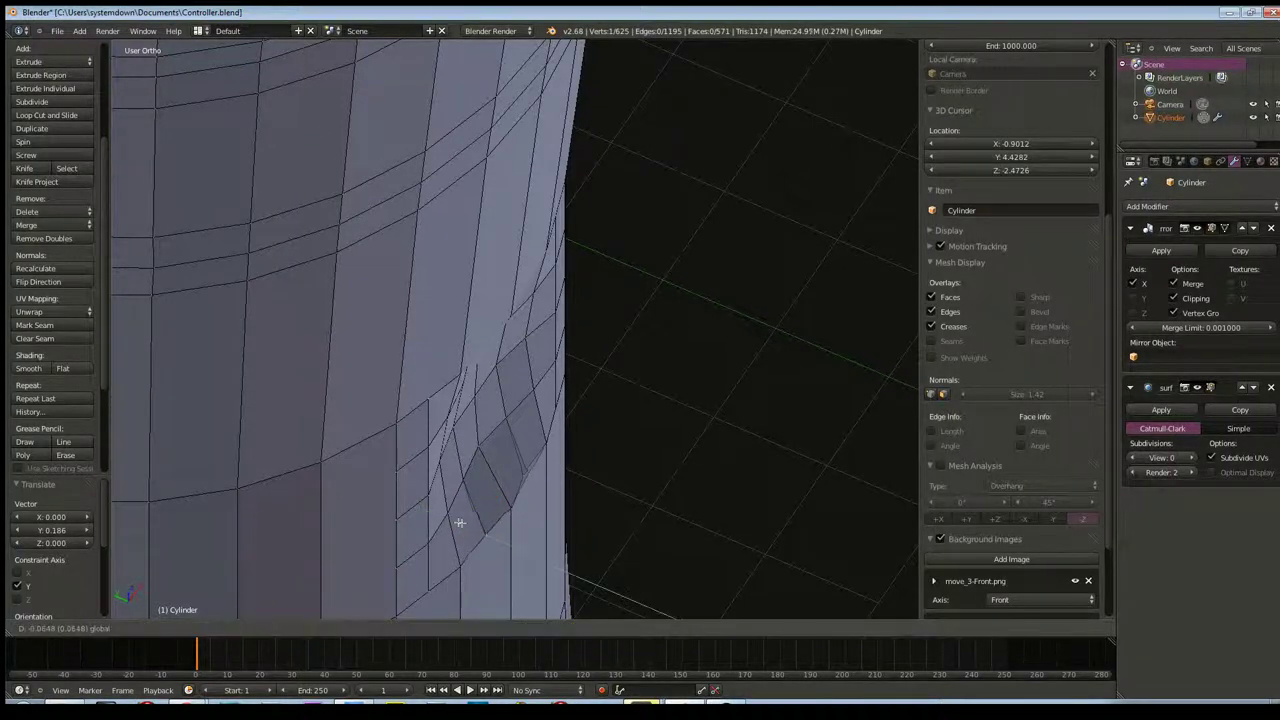
pyautogui.click(458, 523)
pyautogui.moveTo(458, 523)
pyautogui.mouseDown(button='middle')
pyautogui.moveTo(428, 443)
pyautogui.moveTo(349, 423)
pyautogui.moveTo(318, 438)
pyautogui.moveTo(345, 362)
pyautogui.mouseUp(button='middle')
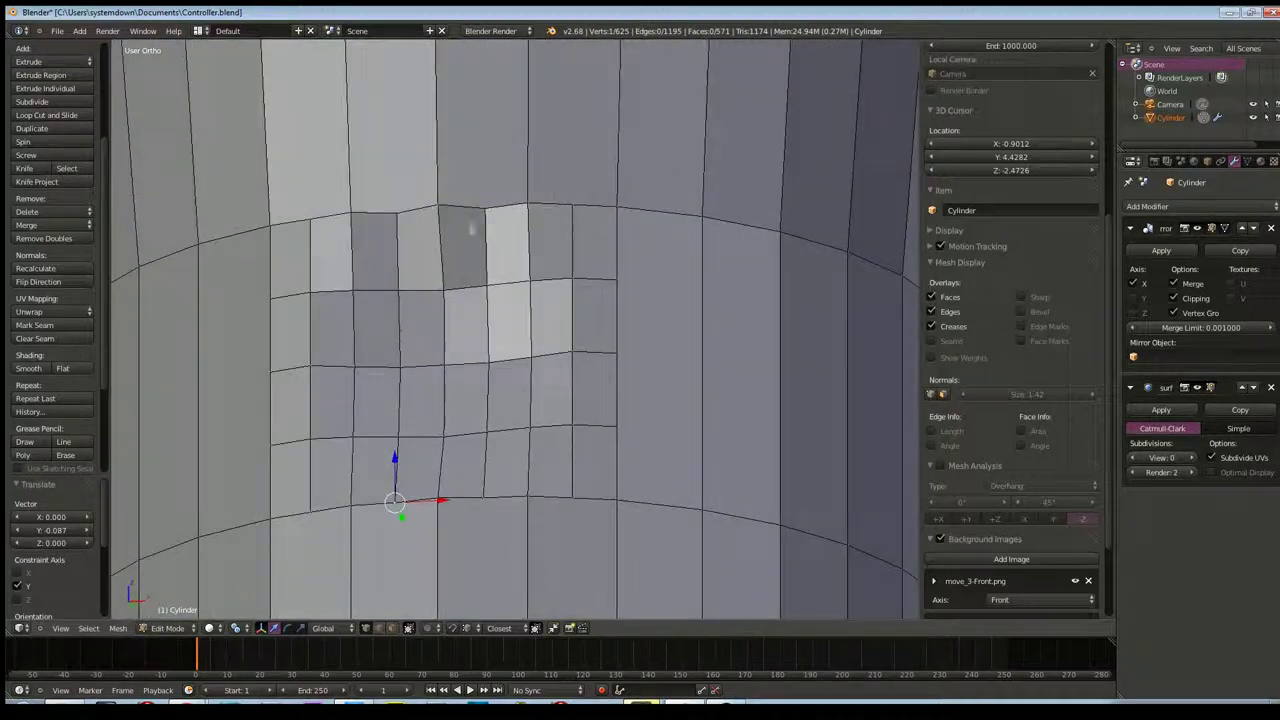
# Shift the button block's upper edge loop along Y
pyautogui.keyDown('alt'); pyautogui.rightClick(484, 214); pyautogui.keyUp('alt')
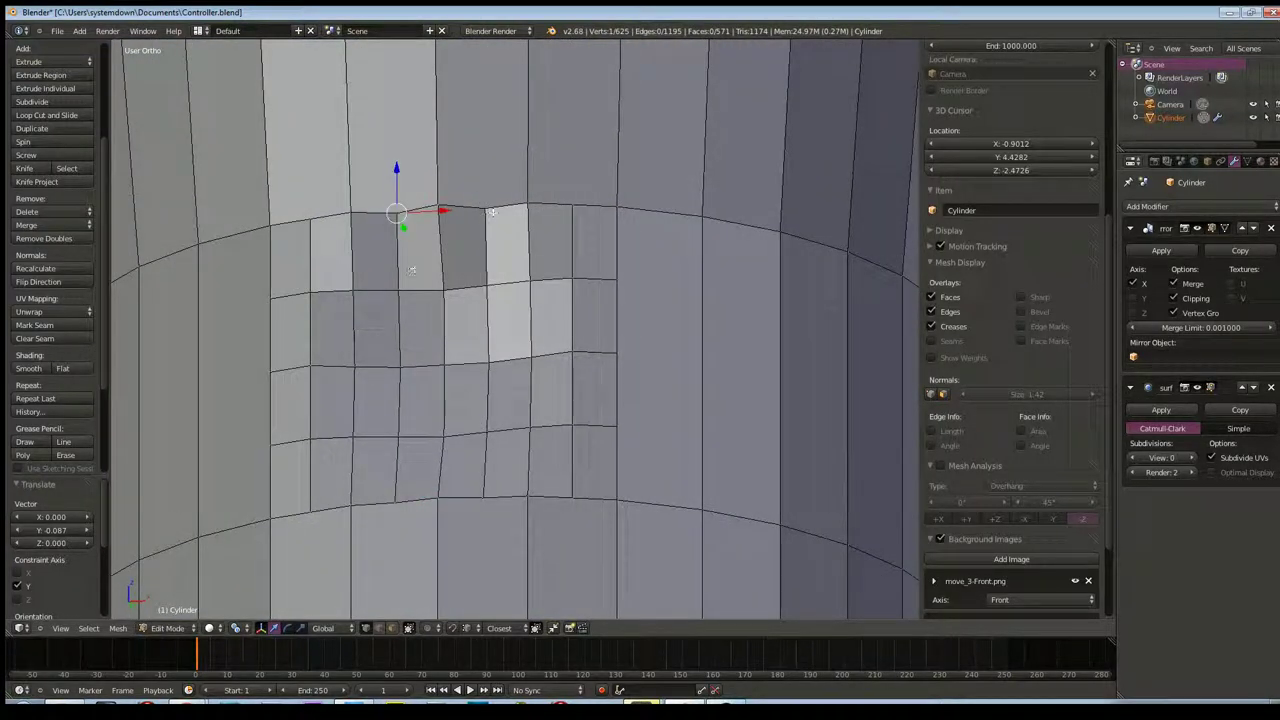
pyautogui.moveTo(492, 212); pyautogui.dragTo(505, 389, button='middle')
pyautogui.moveTo(422, 312); pyautogui.dragTo(429, 313)
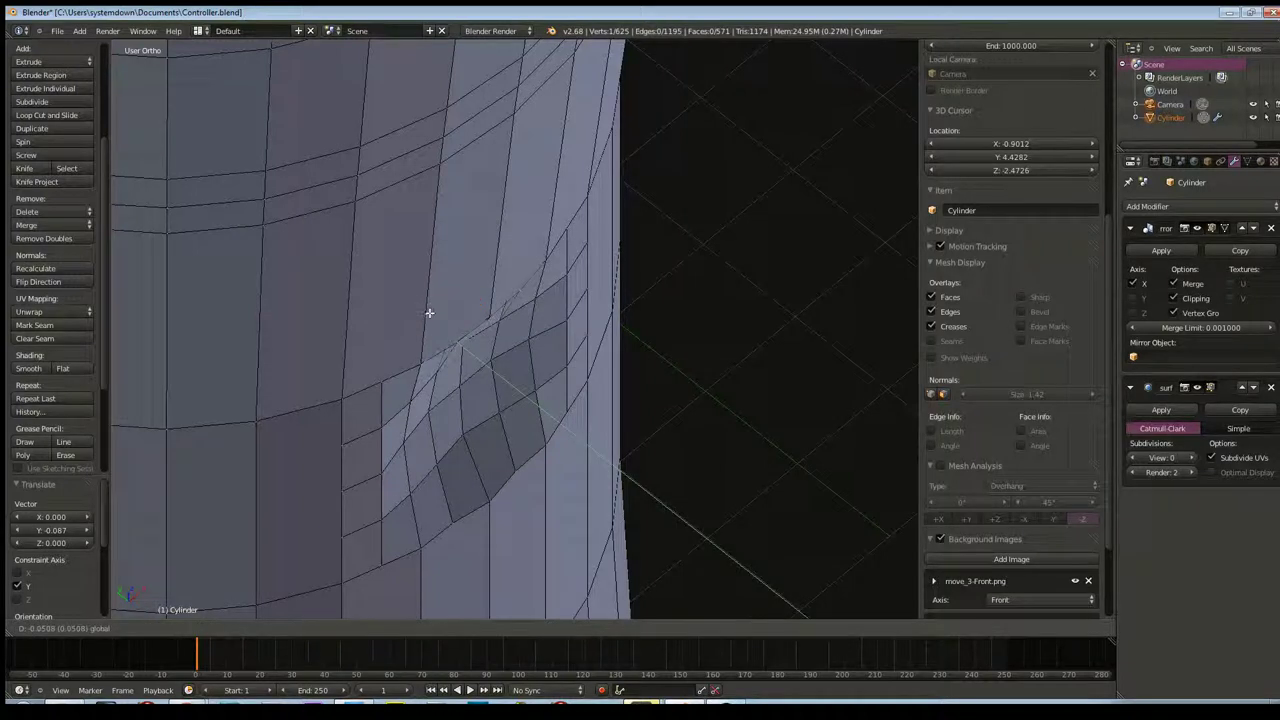
pyautogui.click(429, 313)
pyautogui.moveTo(429, 313)
pyautogui.mouseDown(button='middle')
pyautogui.moveTo(283, 254)
pyautogui.moveTo(527, 331)
pyautogui.moveTo(528, 351)
pyautogui.moveTo(497, 363)
pyautogui.mouseUp(button='middle')
# Compare the dent with the front reference and raise the subdivision preview to level 2
pyautogui.press('KP_1')
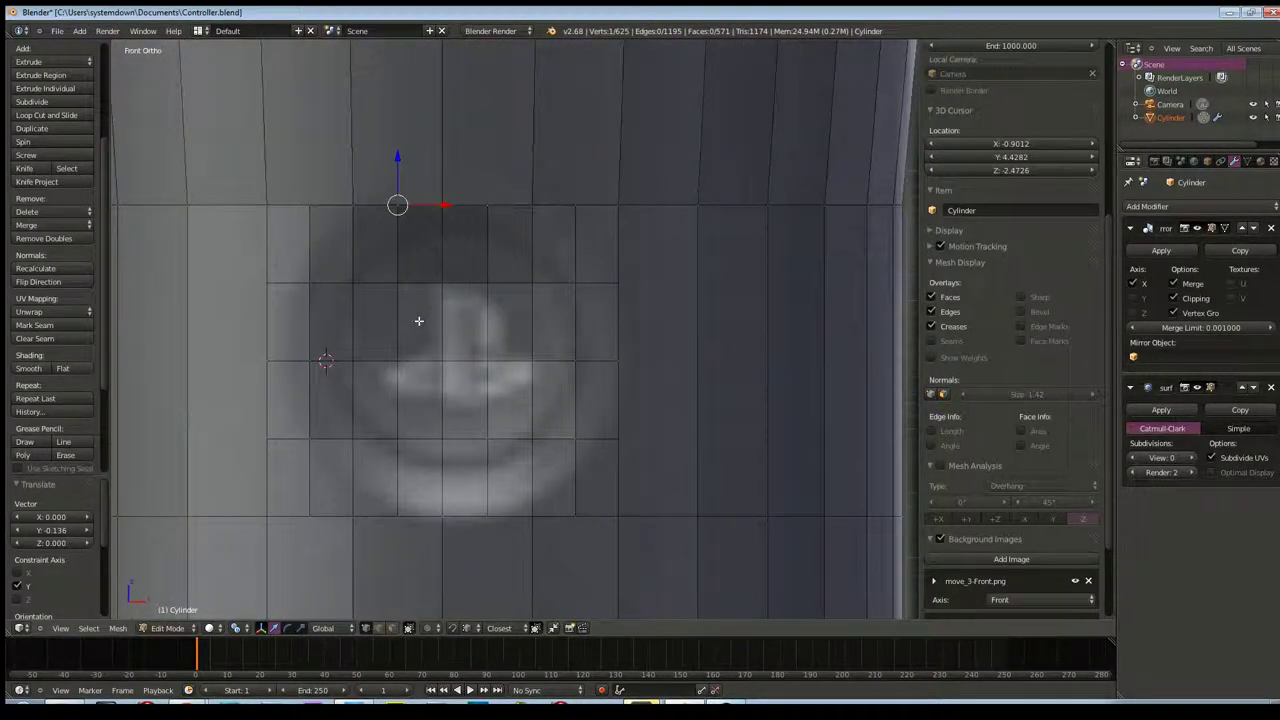
pyautogui.scroll(-3, 419, 321)
pyautogui.moveTo(443, 334); pyautogui.dragTo(528, 366, button='middle')
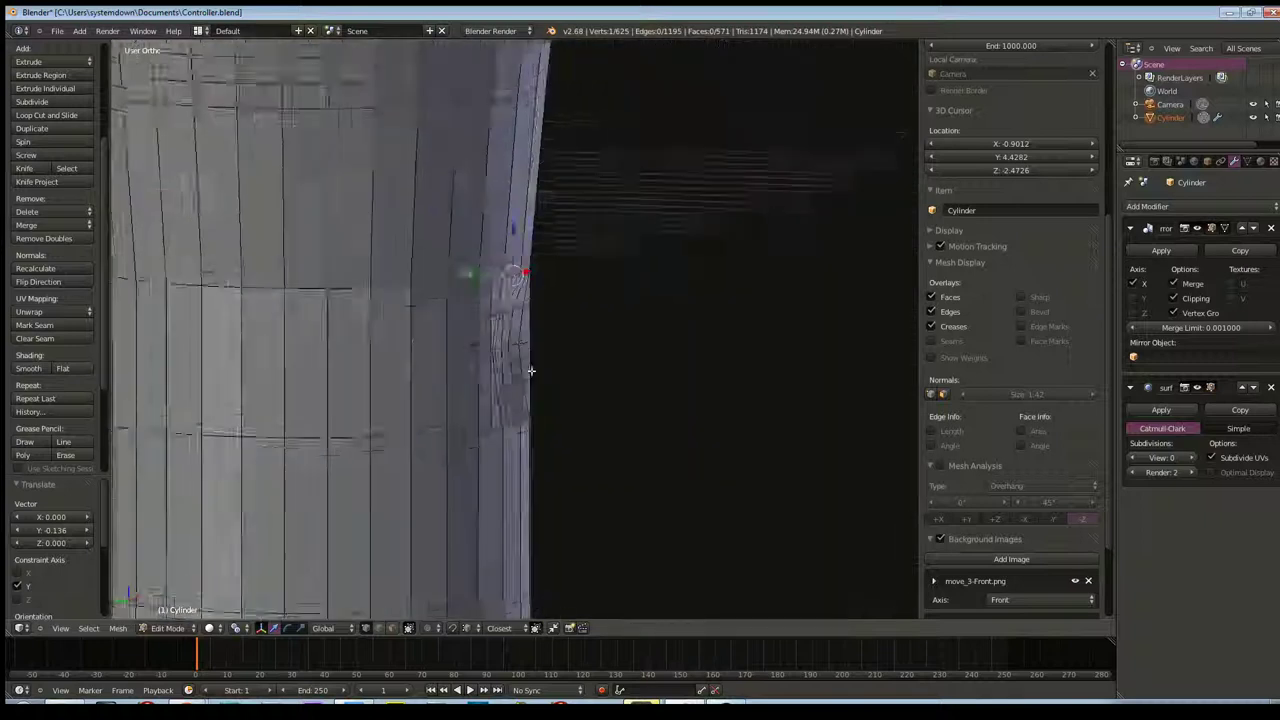
pyautogui.click(1190, 460)
pyautogui.click(1190, 460)
pyautogui.press('Tab')
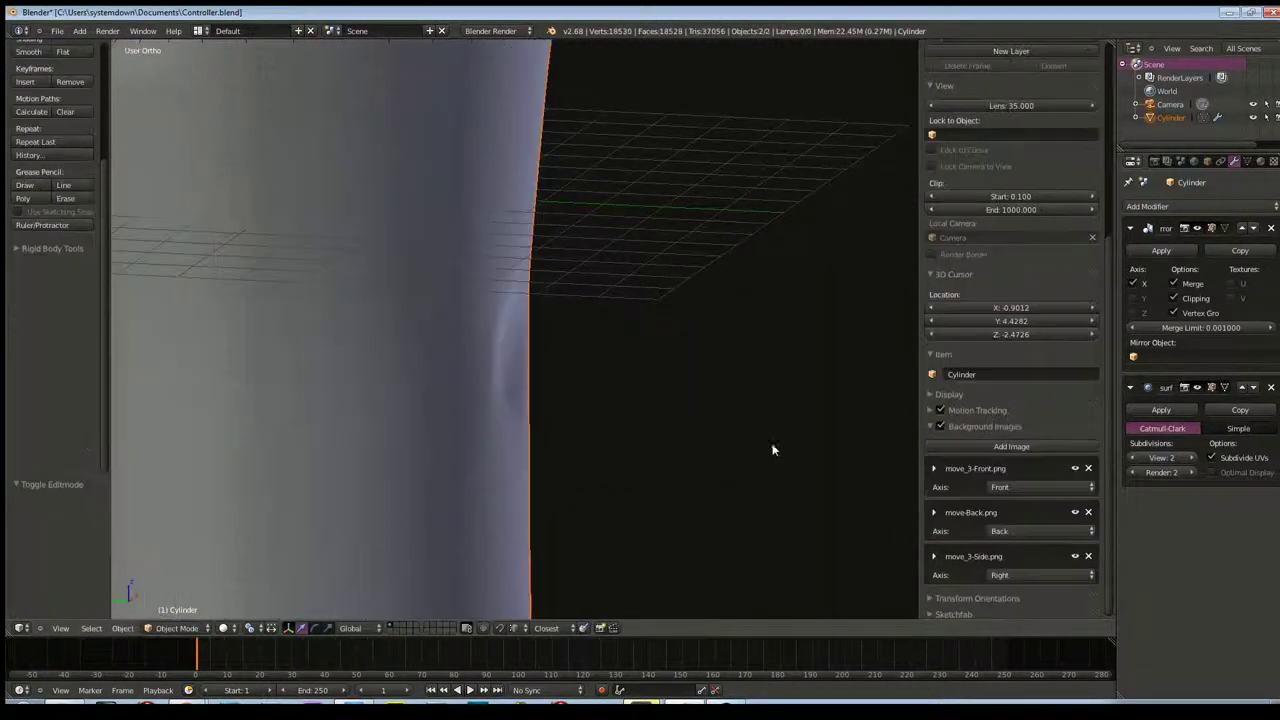
pyautogui.moveTo(757, 437)
pyautogui.mouseDown(button='middle')
pyautogui.moveTo(734, 414)
pyautogui.moveTo(567, 400)
pyautogui.moveTo(486, 409)
pyautogui.moveTo(497, 437)
pyautogui.moveTo(646, 449)
pyautogui.moveTo(752, 432)
pyautogui.moveTo(789, 409)
pyautogui.moveTo(646, 403)
pyautogui.moveTo(611, 351)
pyautogui.moveTo(624, 429)
pyautogui.mouseUp(button='middle')
pyautogui.click(1190, 457)
pyautogui.click(1190, 457)
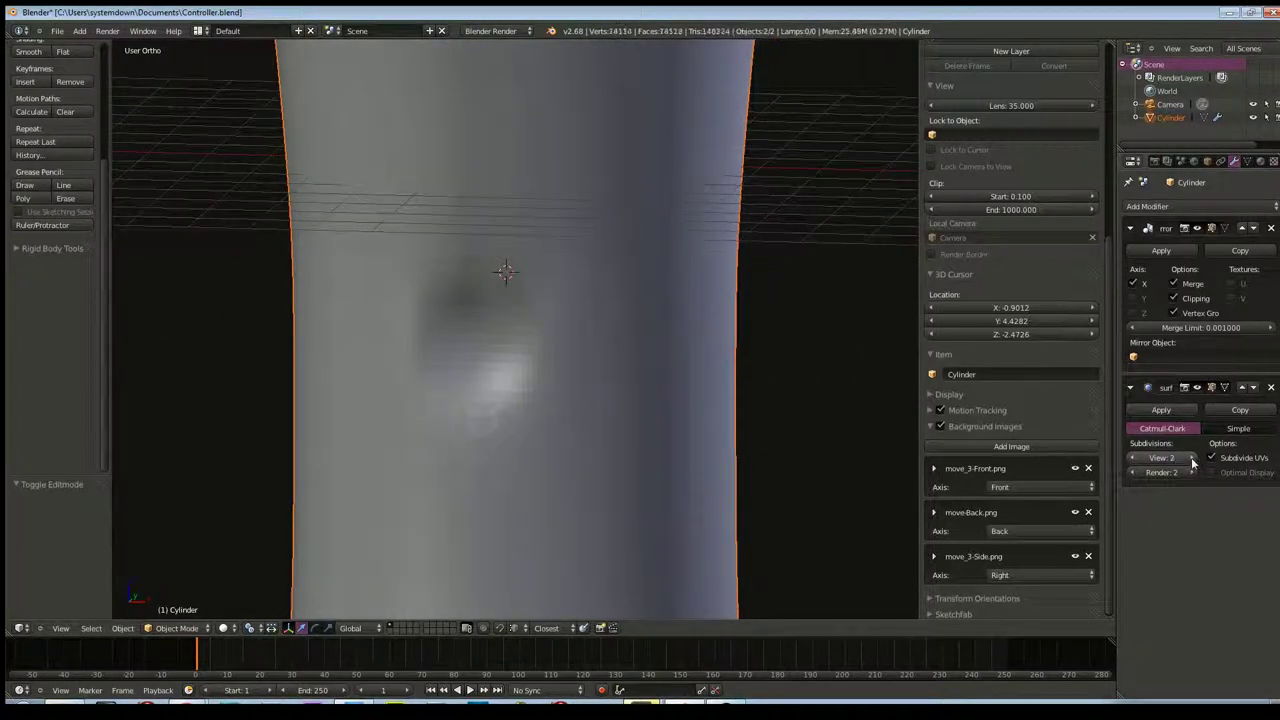
pyautogui.moveTo(791, 463)
pyautogui.mouseDown(button='middle')
pyautogui.moveTo(737, 423)
pyautogui.moveTo(791, 397)
pyautogui.moveTo(634, 409)
pyautogui.moveTo(566, 451)
pyautogui.moveTo(760, 460)
pyautogui.moveTo(751, 431)
pyautogui.mouseUp(button='middle')
pyautogui.click(1134, 458)
pyautogui.click(1134, 458)
pyautogui.click(1134, 458)
pyautogui.click(1134, 458)
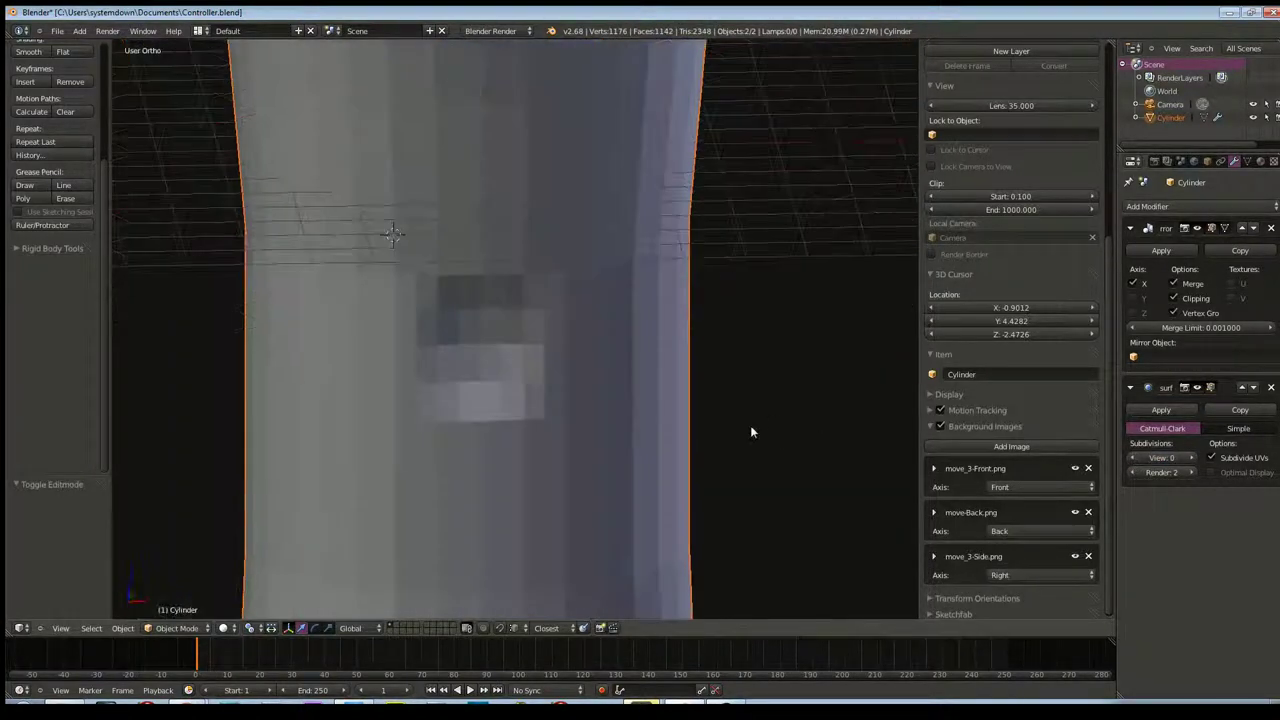
pyautogui.press('Tab')
pyautogui.moveTo(660, 443)
pyautogui.mouseDown(button='middle')
pyautogui.moveTo(590, 413)
pyautogui.moveTo(657, 423)
pyautogui.moveTo(430, 370)
pyautogui.moveTo(505, 350)
pyautogui.moveTo(503, 363)
pyautogui.moveTo(470, 333)
pyautogui.mouseUp(button='middle')
pyautogui.moveTo(409, 303)
pyautogui.mouseDown(button='middle')
pyautogui.moveTo(440, 337)
pyautogui.moveTo(531, 297)
pyautogui.mouseUp(button='middle')
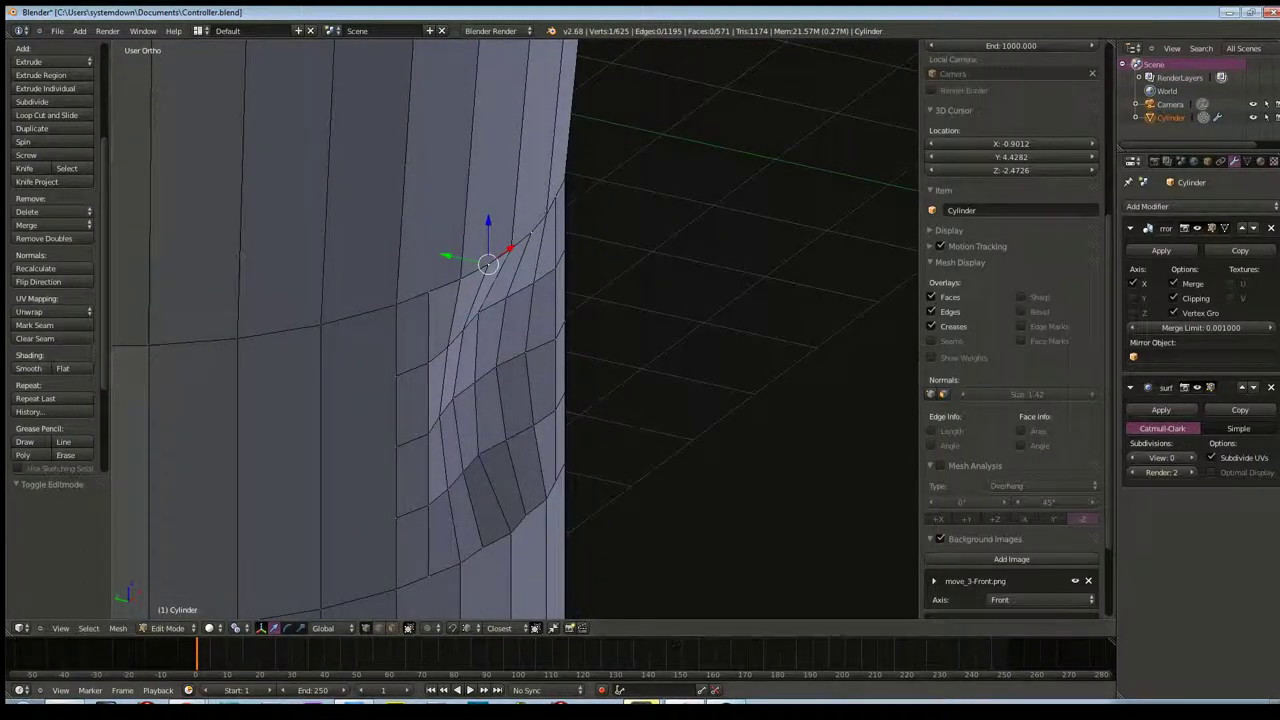
pyautogui.click(767, 703)
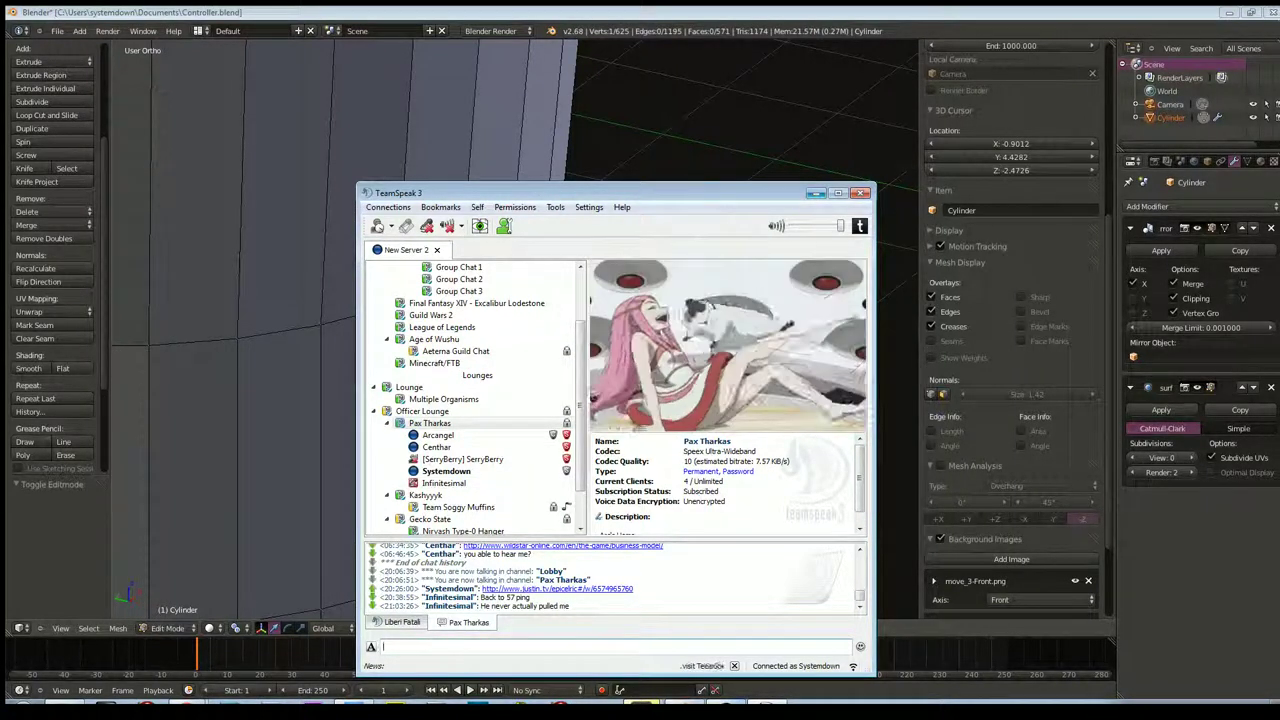
pyautogui.hotkey('alt', 'Tab')
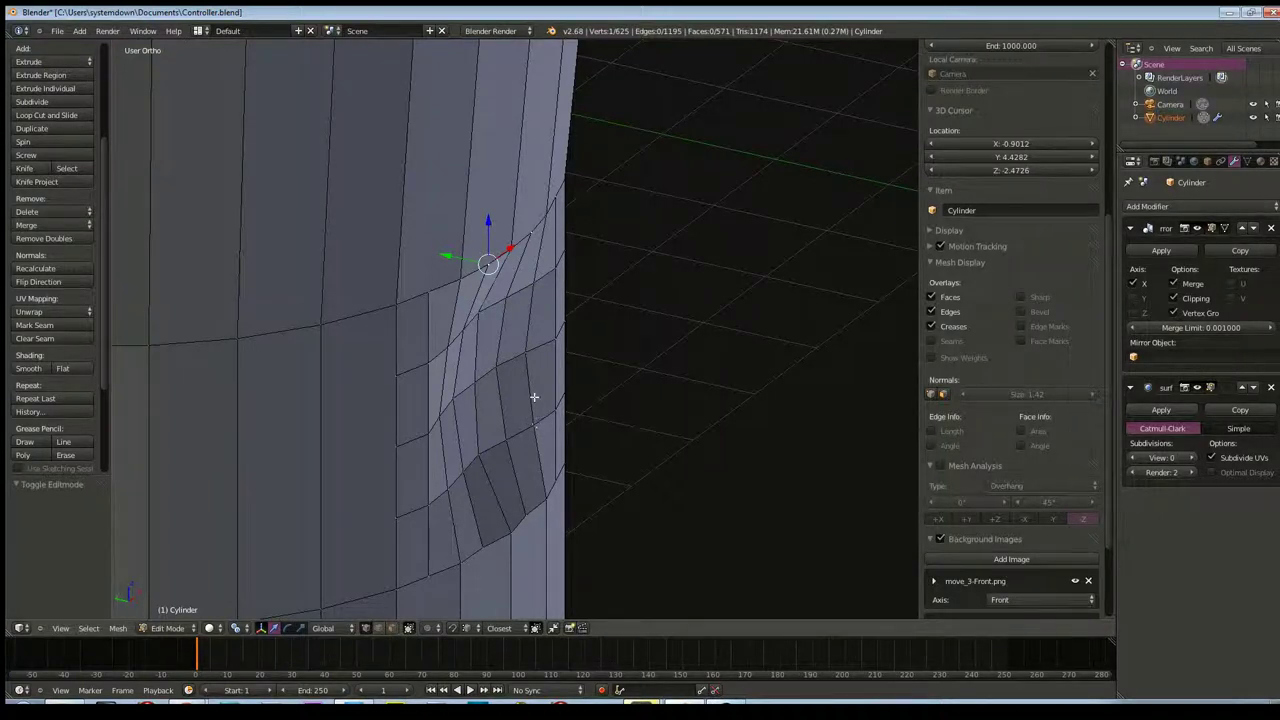
pyautogui.moveTo(470, 385)
pyautogui.mouseDown(button='middle')
pyautogui.moveTo(492, 422)
pyautogui.moveTo(543, 433)
pyautogui.moveTo(374, 429)
pyautogui.moveTo(565, 443)
pyautogui.moveTo(346, 374)
pyautogui.moveTo(486, 386)
pyautogui.moveTo(520, 423)
pyautogui.moveTo(549, 343)
pyautogui.moveTo(494, 338)
pyautogui.moveTo(369, 371)
pyautogui.moveTo(406, 371)
pyautogui.mouseUp(button='middle')
# Nudge the selected button vertices along Y and inspect the patch from an oblique view
pyautogui.press('g')
pyautogui.click(510, 405)
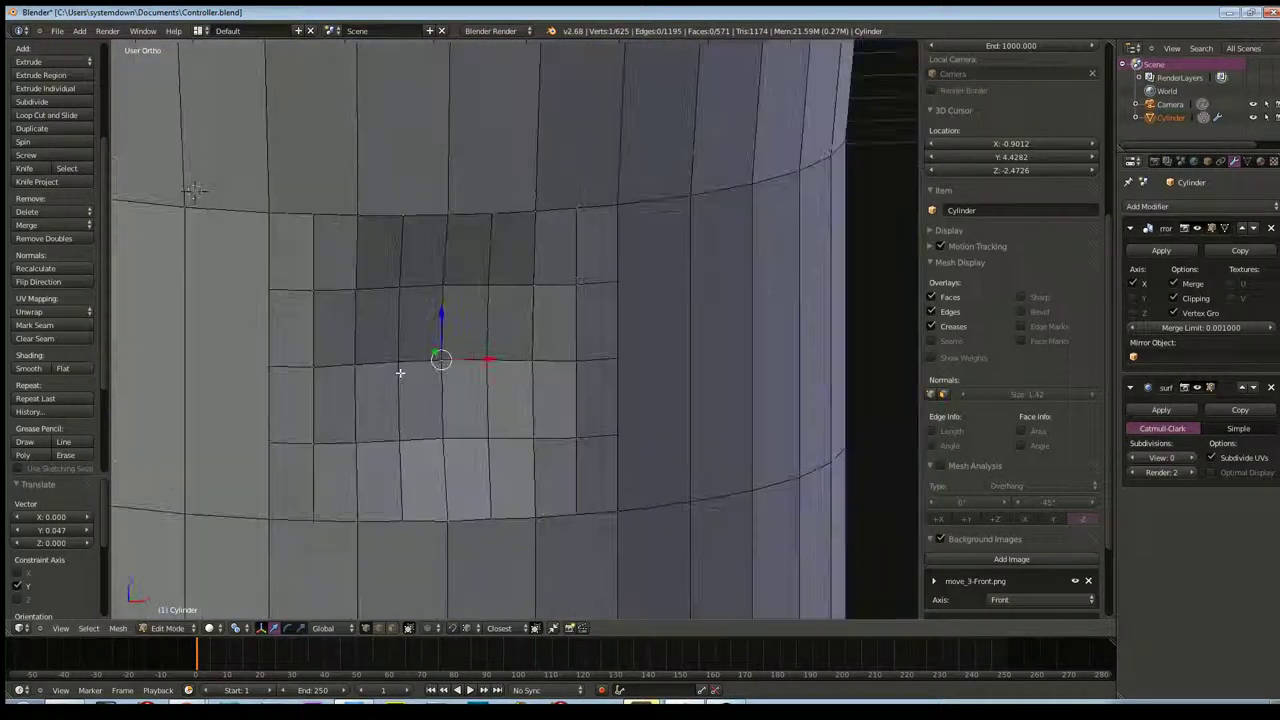
pyautogui.press('KP_1')
pyautogui.moveTo(406, 371)
pyautogui.mouseDown(button='middle')
pyautogui.moveTo(480, 403)
pyautogui.moveTo(494, 434)
pyautogui.moveTo(439, 485)
pyautogui.mouseUp(button='middle')
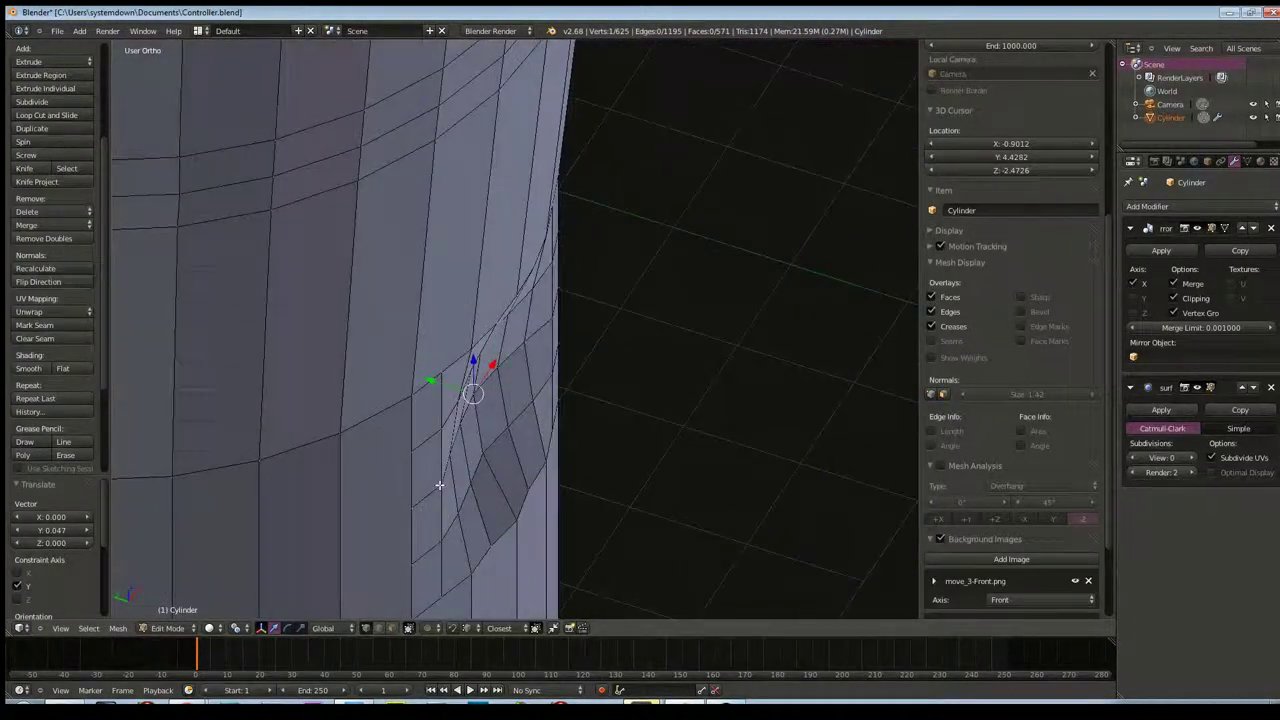
pyautogui.moveTo(559, 357); pyautogui.dragTo(331, 423, button='middle')
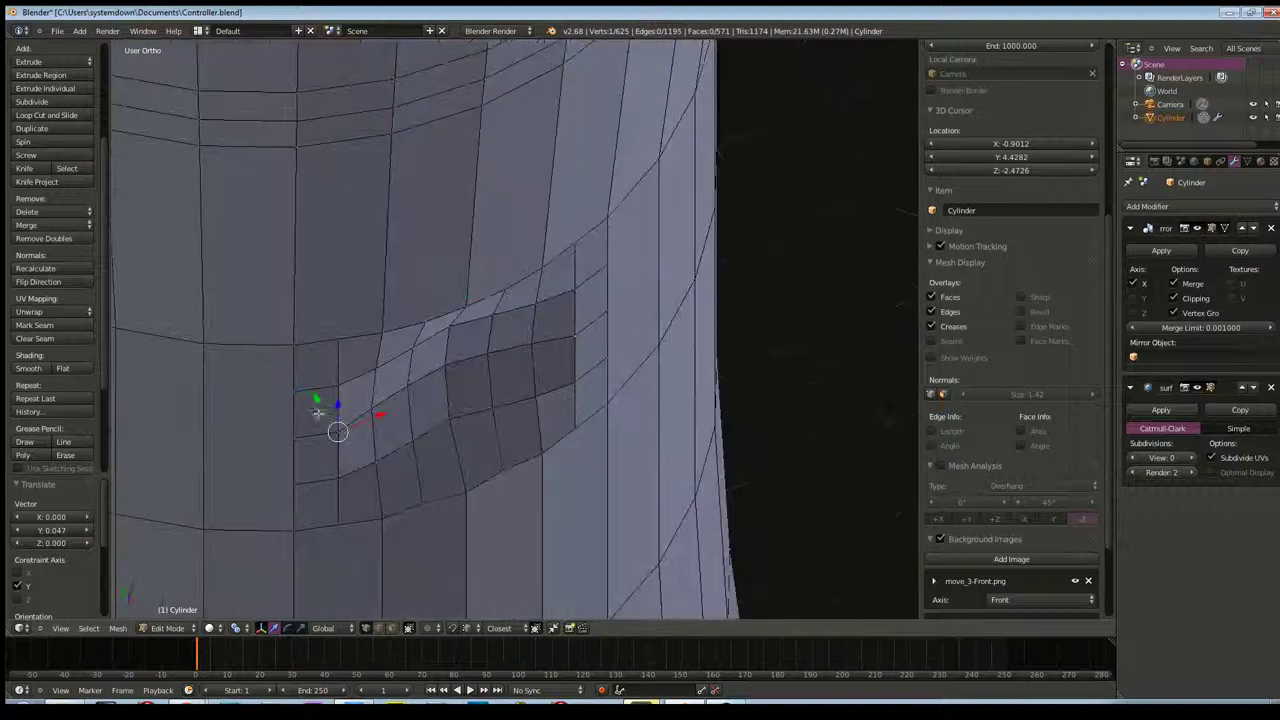
# Shift the button patch faces again, deselect all, and raise the subdivision preview
pyautogui.press('g')
pyautogui.click(330, 415)
pyautogui.moveTo(337, 423)
pyautogui.mouseDown(button='middle')
pyautogui.moveTo(360, 374)
pyautogui.moveTo(378, 375)
pyautogui.moveTo(376, 405)
pyautogui.mouseUp(button='middle')
pyautogui.click(377, 406)
pyautogui.moveTo(377, 406)
pyautogui.mouseDown(button='middle')
pyautogui.moveTo(409, 388)
pyautogui.moveTo(486, 404)
pyautogui.mouseUp(button='middle')
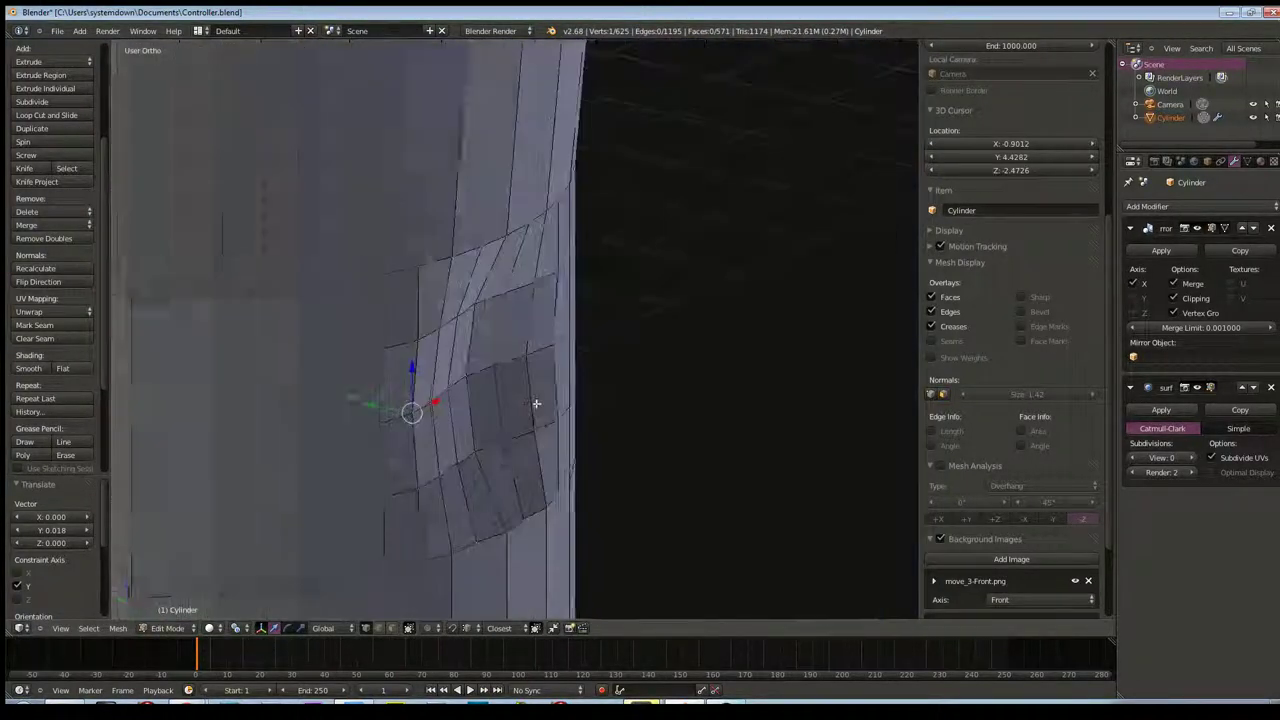
pyautogui.press('a')
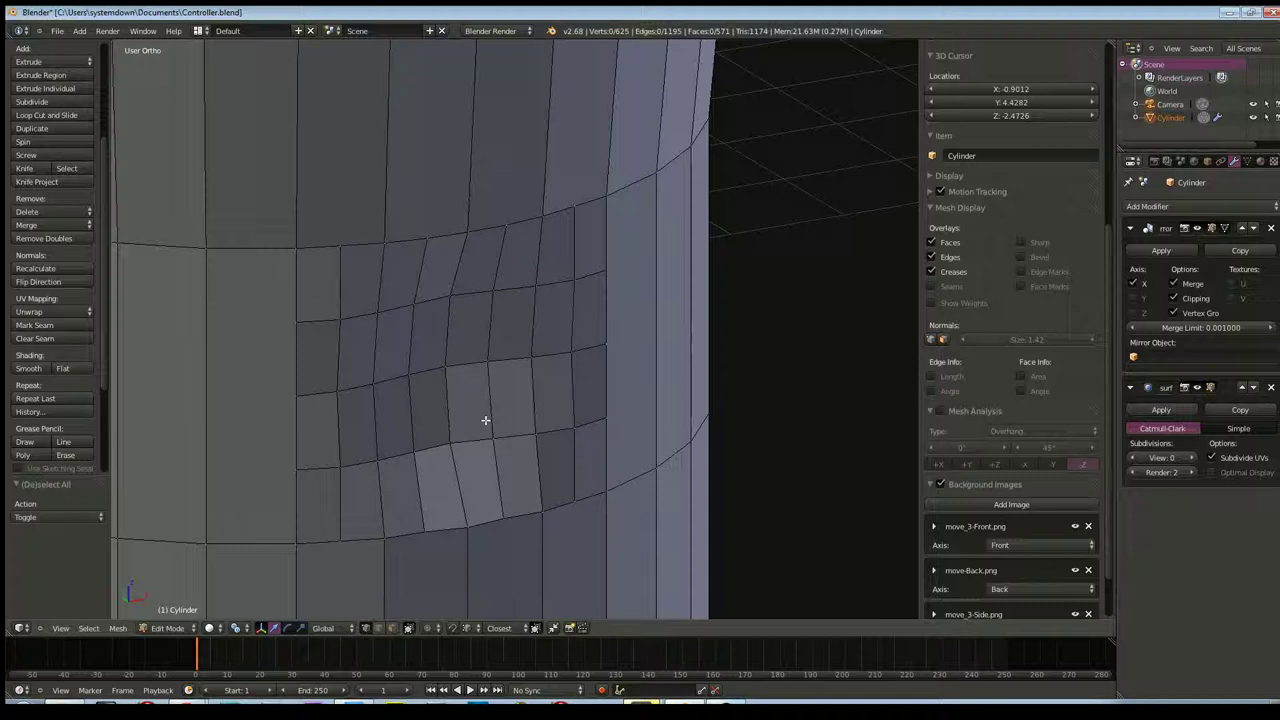
pyautogui.click(1191, 460)
pyautogui.click(1191, 460)
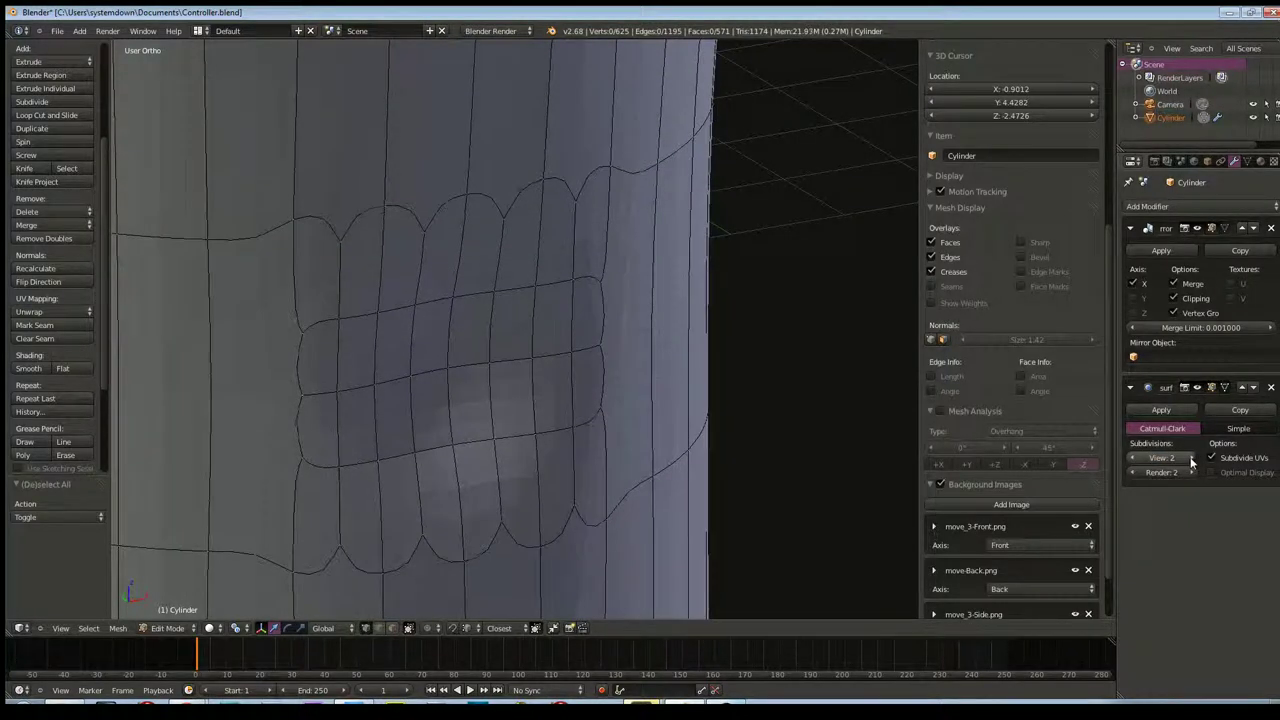
pyautogui.click(1225, 389)
pyautogui.click(1225, 389)
pyautogui.press('Tab')
pyautogui.moveTo(623, 457)
pyautogui.mouseDown(button='middle')
pyautogui.moveTo(461, 403)
pyautogui.moveTo(449, 431)
pyautogui.moveTo(660, 414)
pyautogui.moveTo(735, 432)
pyautogui.moveTo(737, 449)
pyautogui.moveTo(560, 383)
pyautogui.moveTo(428, 413)
pyautogui.moveTo(702, 447)
pyautogui.moveTo(683, 451)
pyautogui.moveTo(692, 403)
pyautogui.moveTo(663, 400)
pyautogui.moveTo(426, 423)
pyautogui.moveTo(491, 431)
pyautogui.moveTo(531, 411)
pyautogui.mouseUp(button='middle')
pyautogui.moveTo(462, 369)
pyautogui.mouseDown(button='middle')
pyautogui.moveTo(449, 374)
pyautogui.moveTo(580, 346)
pyautogui.moveTo(591, 426)
pyautogui.moveTo(327, 402)
pyautogui.moveTo(523, 393)
pyautogui.moveTo(549, 323)
pyautogui.moveTo(471, 309)
pyautogui.moveTo(403, 318)
pyautogui.mouseUp(button='middle')
pyautogui.press('Tab')
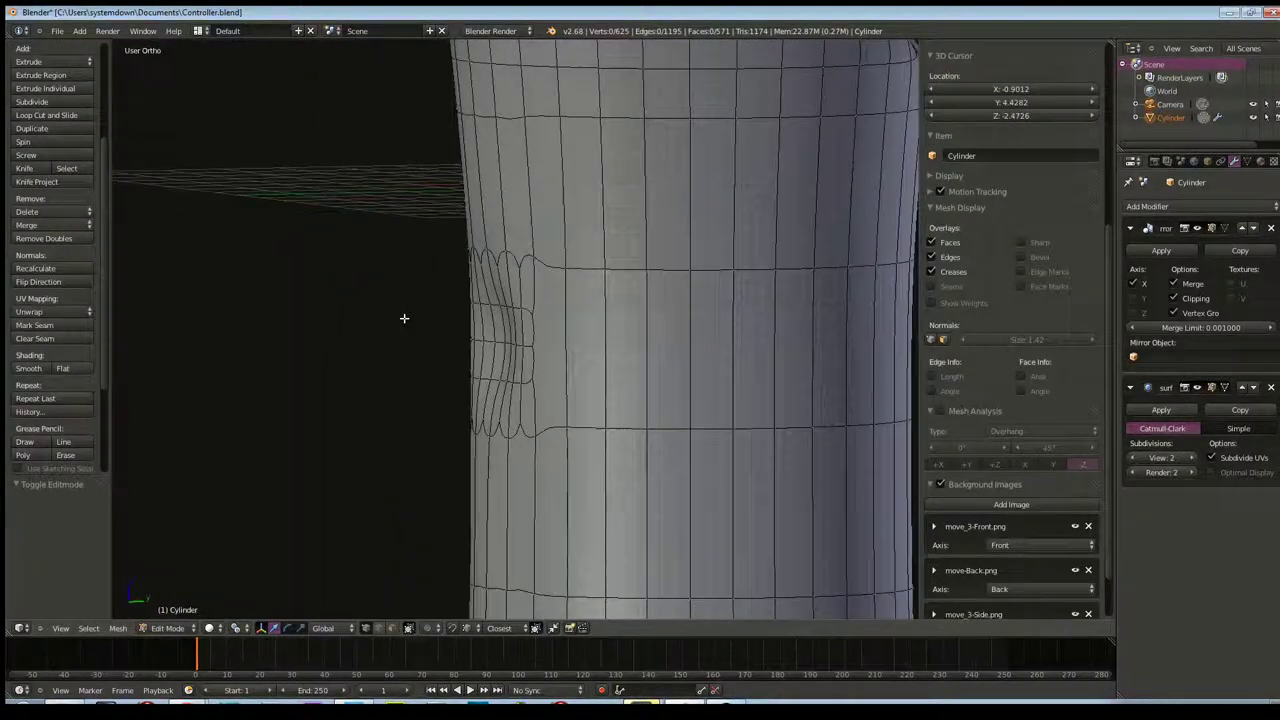
pyautogui.scroll(2, 634, 366)
pyautogui.scroll(2, 543, 357)
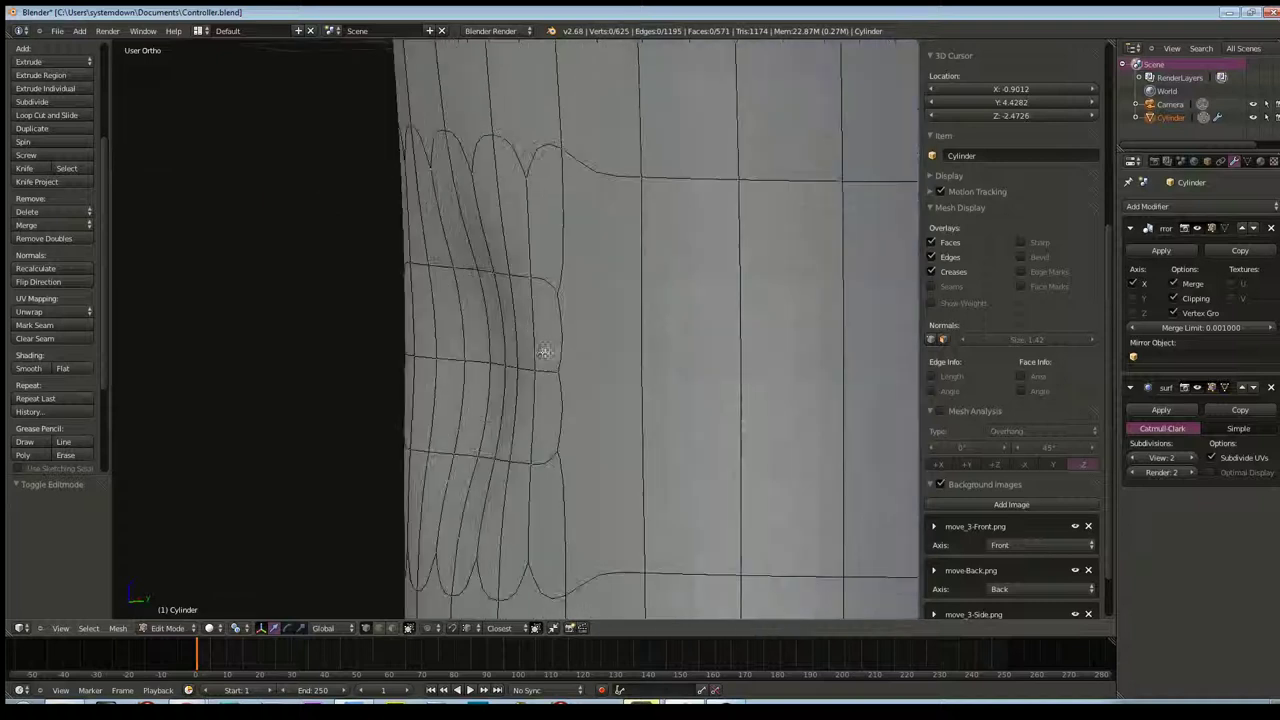
pyautogui.scroll(2, 604, 337)
pyautogui.moveTo(604, 337); pyautogui.dragTo(662, 350, button='middle')
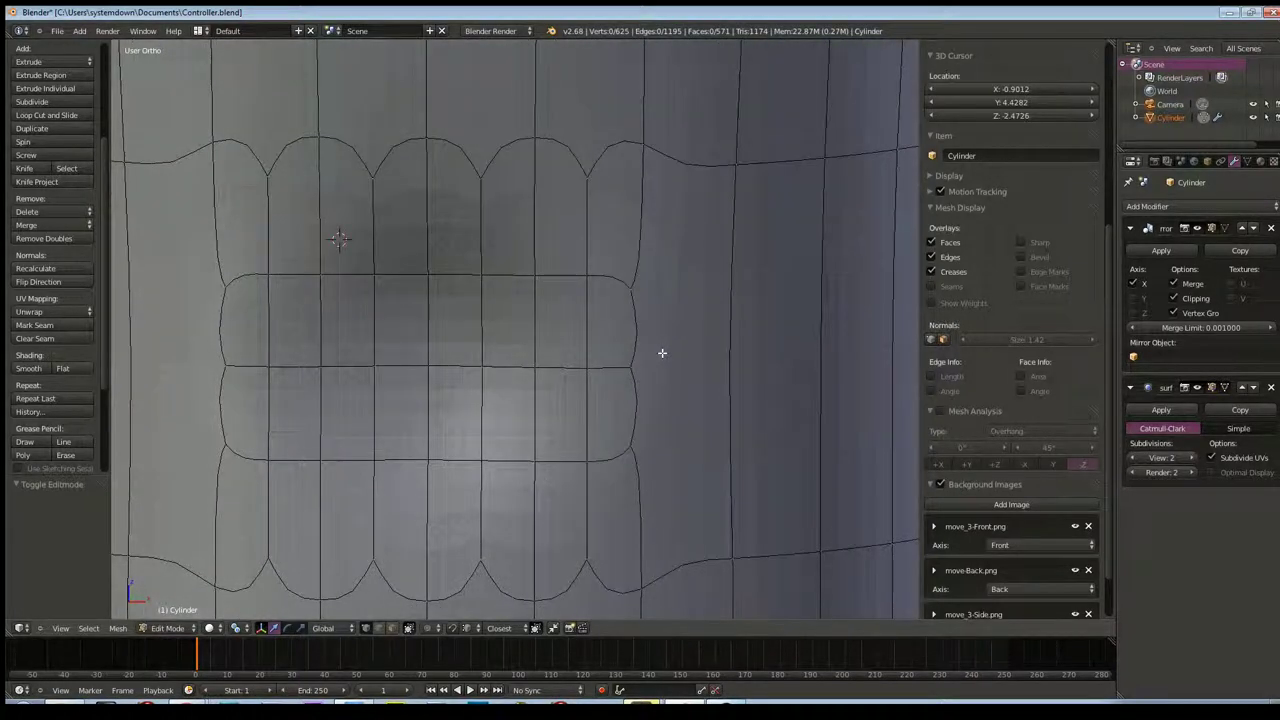
pyautogui.scroll(-1, 655, 348)
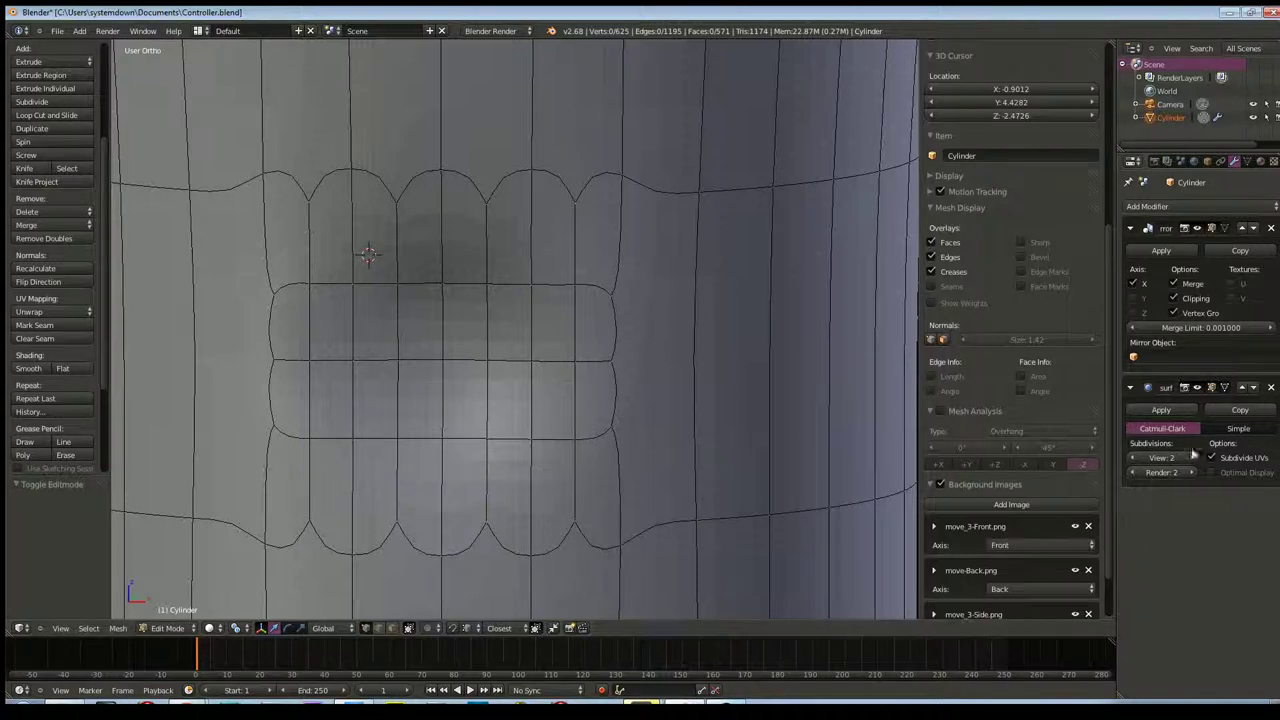
pyautogui.moveTo(1150, 460); pyautogui.dragTo(1134, 462)
pyautogui.moveTo(752, 367)
pyautogui.mouseDown(button='middle')
pyautogui.moveTo(508, 357)
pyautogui.moveTo(723, 337)
pyautogui.moveTo(766, 357)
pyautogui.moveTo(649, 377)
pyautogui.mouseUp(button='middle')
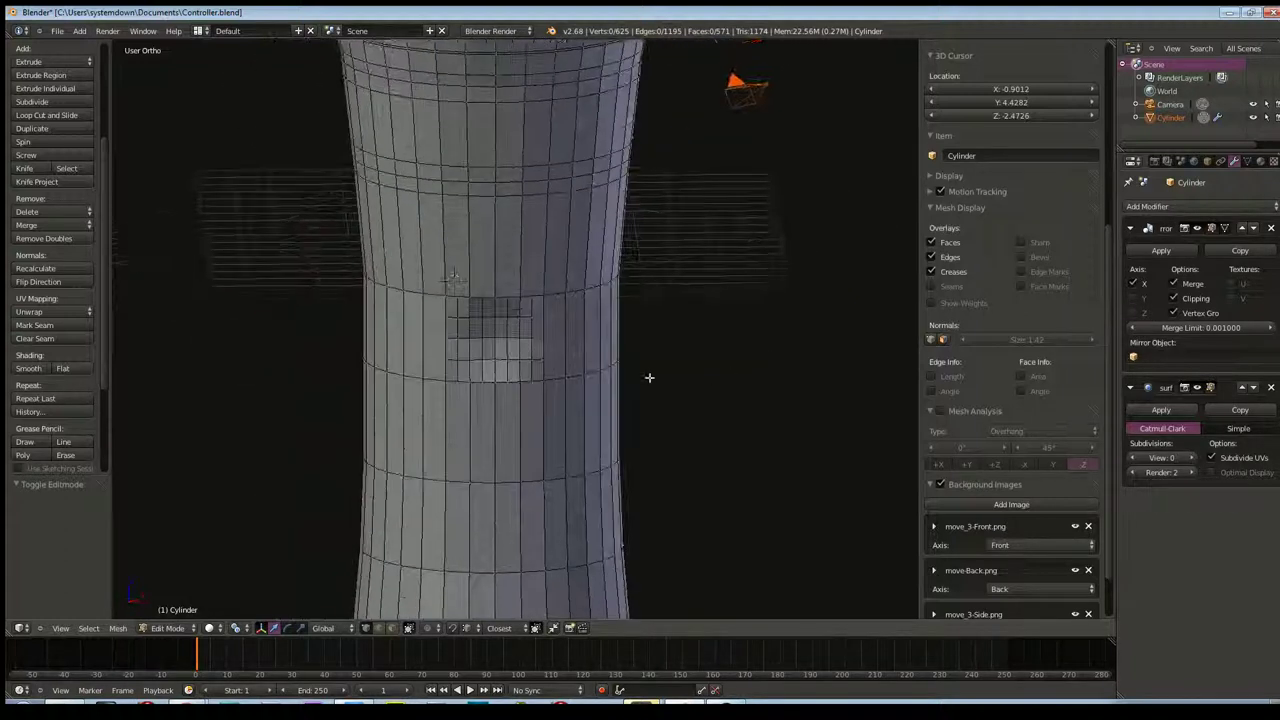
pyautogui.press('KP_1')
# Frame the face buttons and select the horizontal edge loop above the button area
pyautogui.keyDown('shift'); pyautogui.moveTo(657, 261); pyautogui.dragTo(646, 475, button='middle'); pyautogui.keyUp('shift')
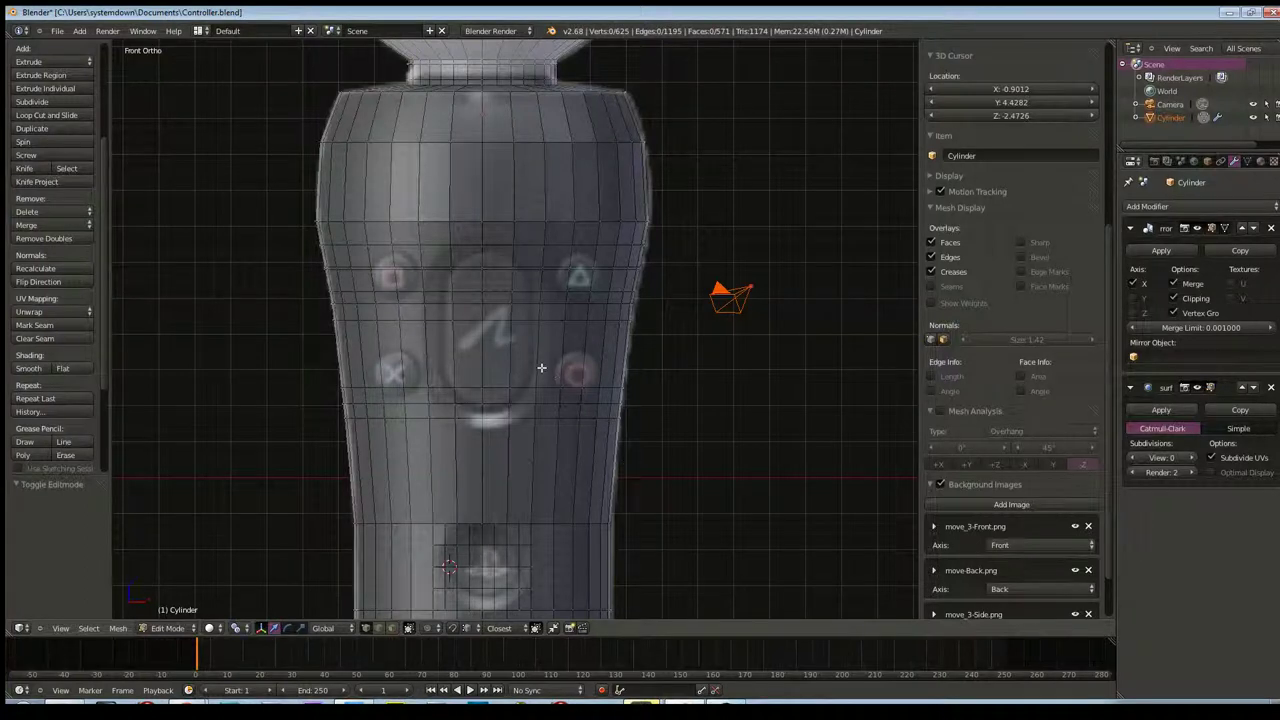
pyautogui.scroll(3, 541, 368)
pyautogui.scroll(4, 398, 269)
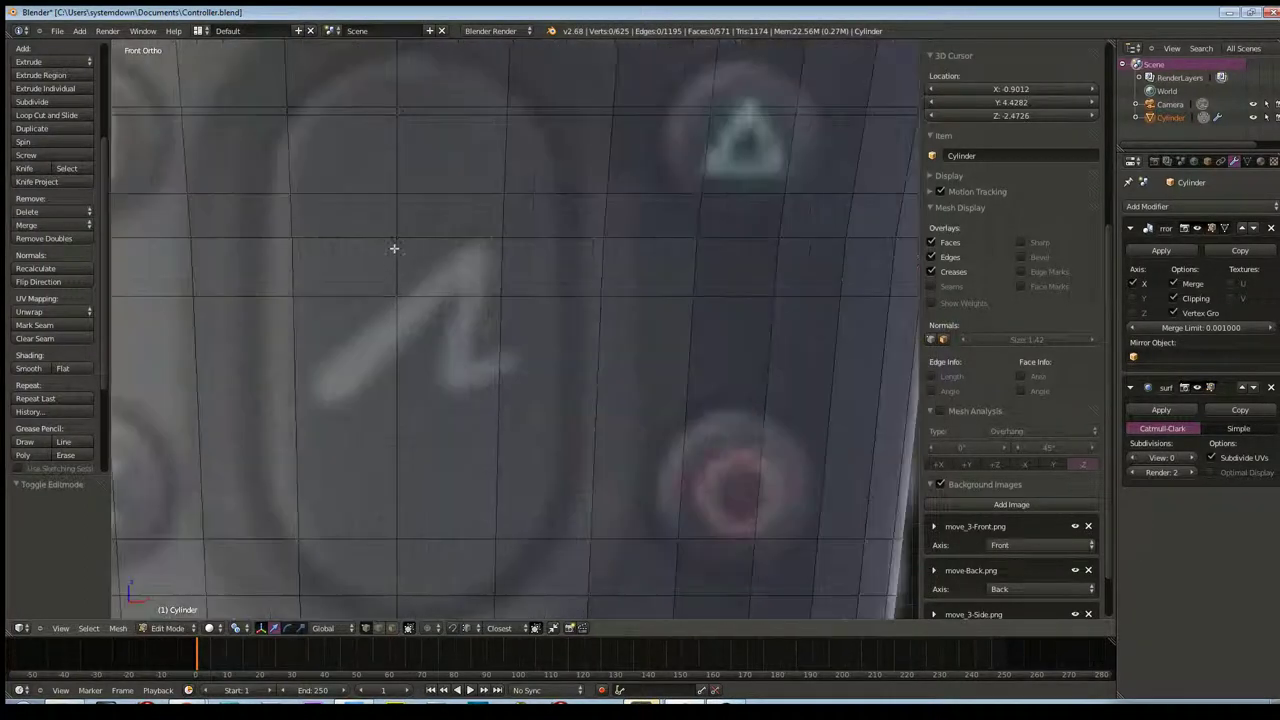
pyautogui.scroll(-4, 394, 248)
pyautogui.scroll(2, 386, 243)
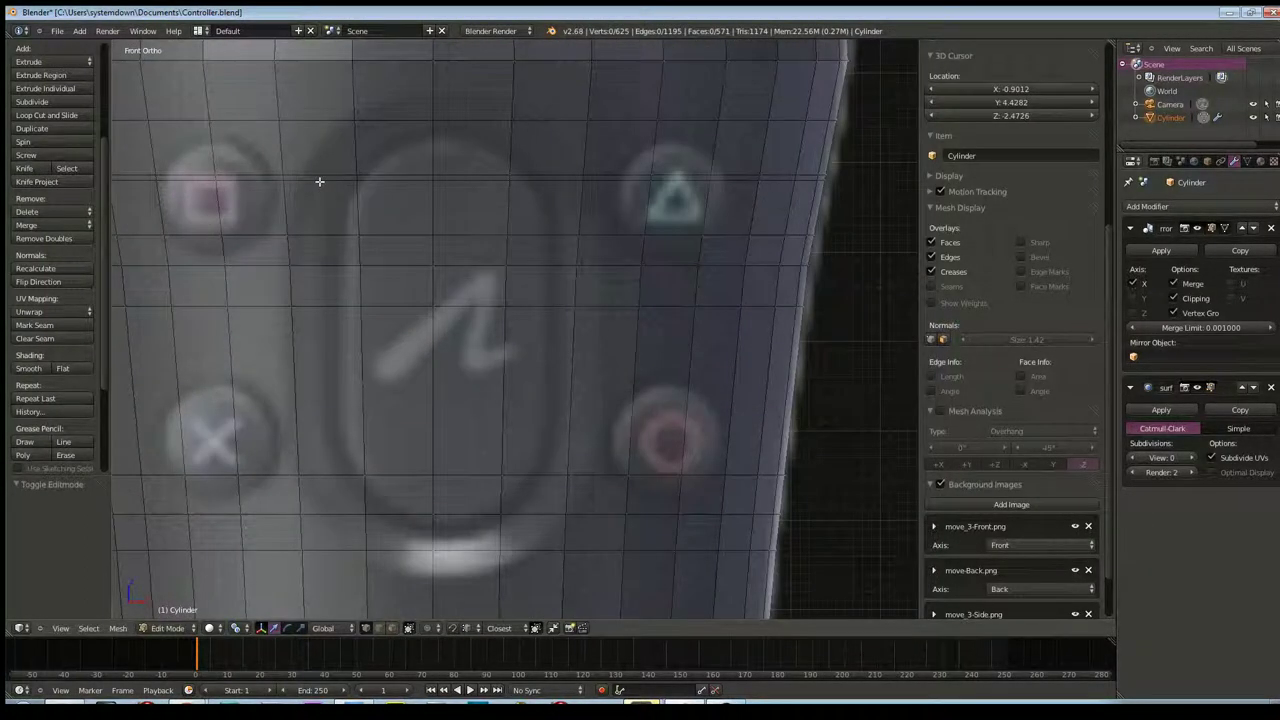
pyautogui.moveTo(264, 228); pyautogui.dragTo(478, 237, button='middle')
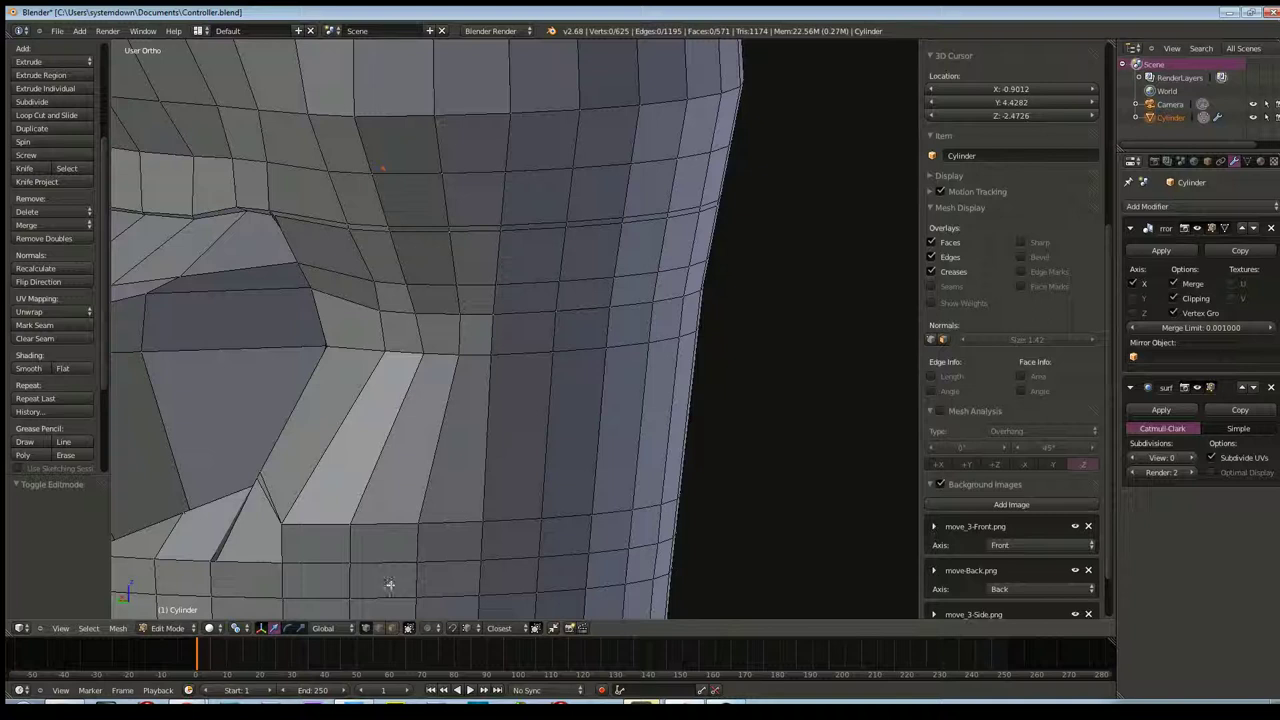
pyautogui.rightClick(410, 232)
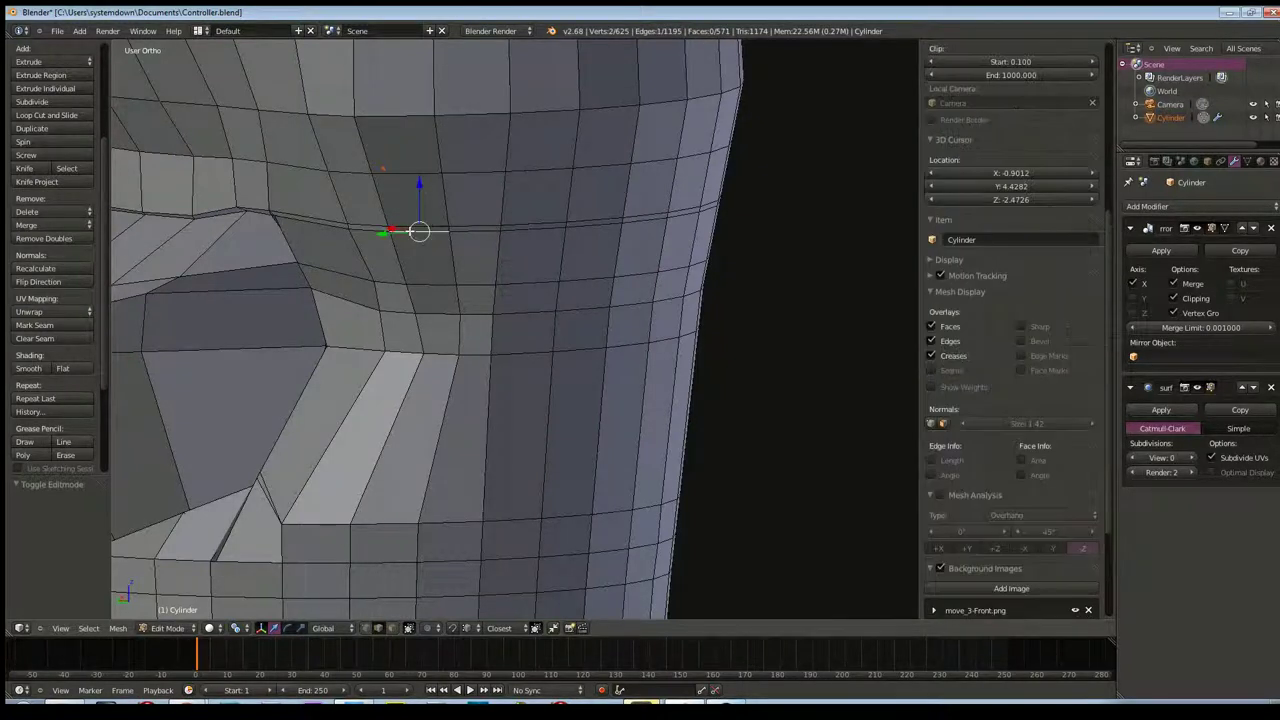
pyautogui.keyDown('alt'); pyautogui.rightClick(412, 231); pyautogui.keyUp('alt')
# Circle-deselect the loop's left stretch, leaving only its right-hand part selected
pyautogui.moveTo(412, 231)
pyautogui.mouseDown(button='middle')
pyautogui.moveTo(277, 290)
pyautogui.moveTo(314, 297)
pyautogui.mouseUp(button='middle')
pyautogui.scroll(3, 283, 294)
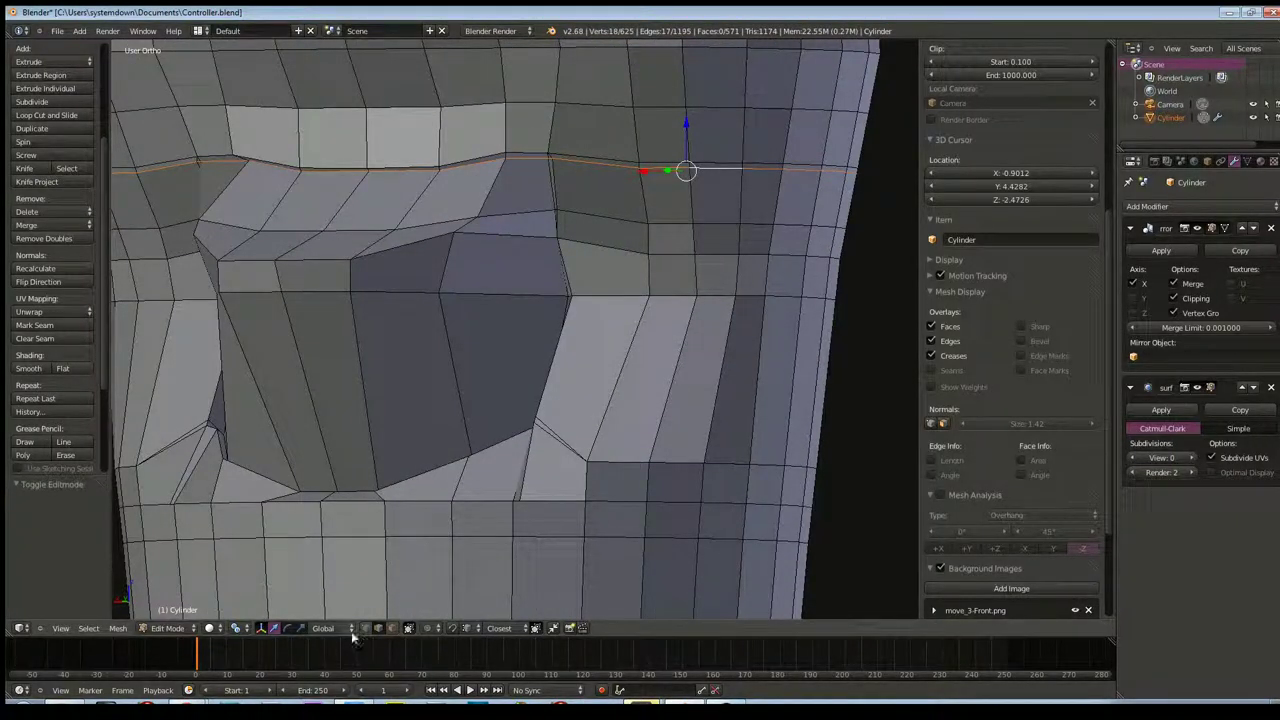
pyautogui.press('c')
pyautogui.moveTo(524, 167); pyautogui.dragTo(300, 167, button='middle')
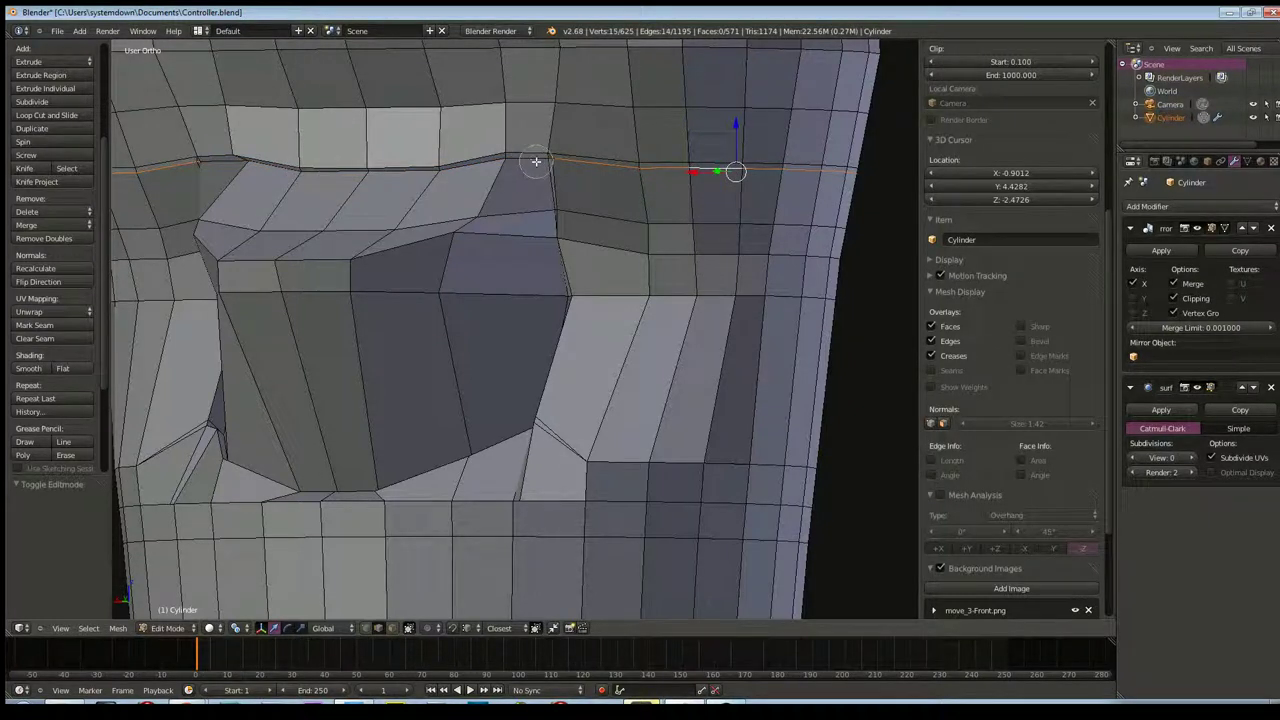
pyautogui.moveTo(529, 163); pyautogui.dragTo(517, 189, button='middle')
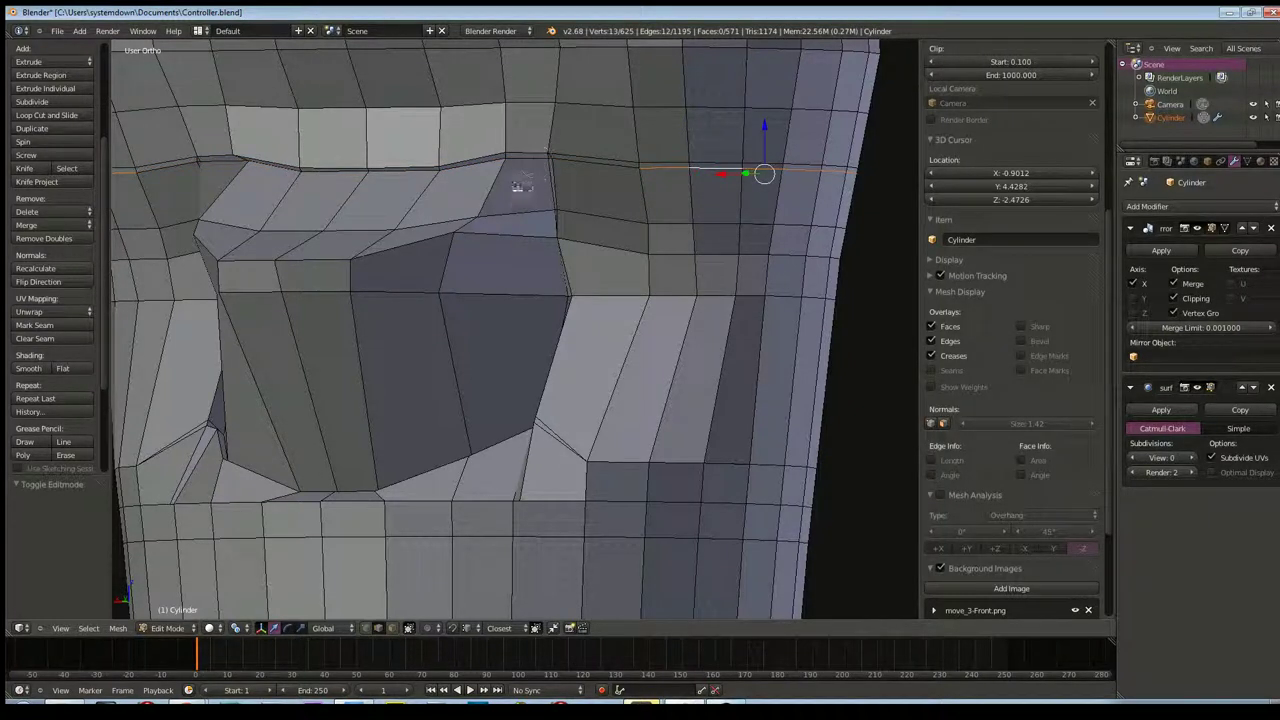
# Delete the selected right-hand stretch of the edge loop, leaving 613 vertices, and check the band
pyautogui.rightClick(645, 203)
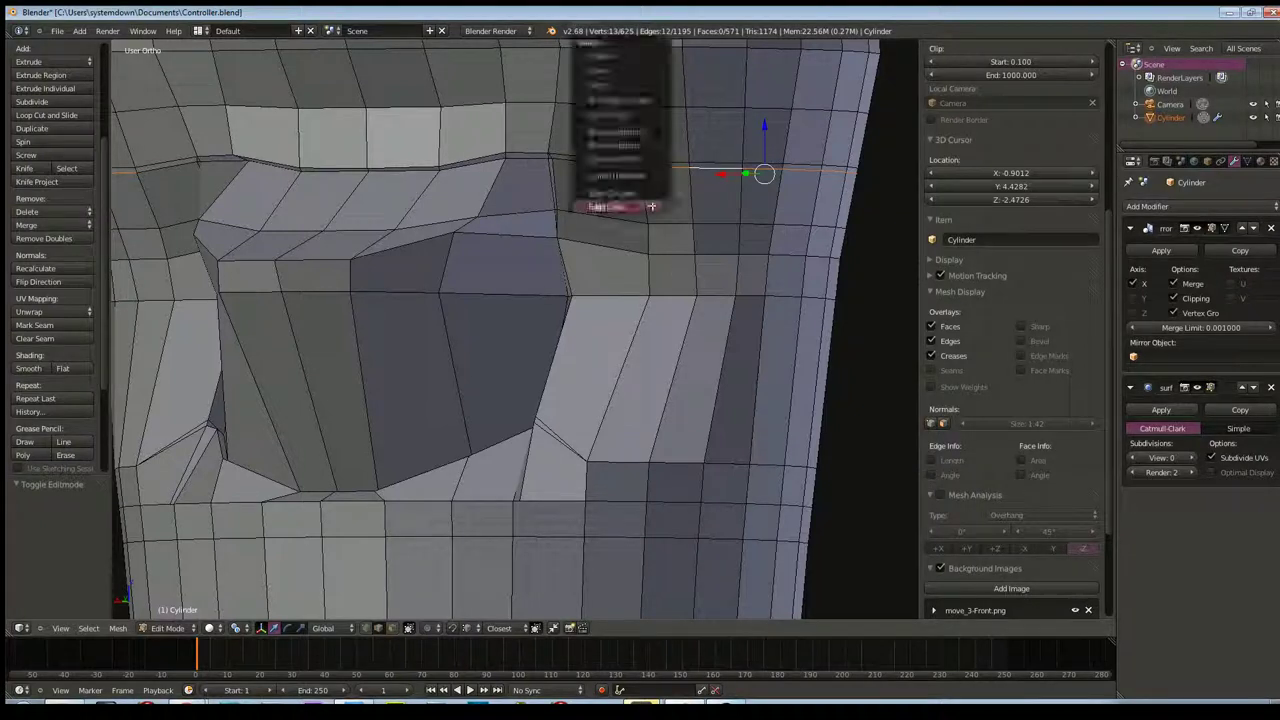
pyautogui.press('x')
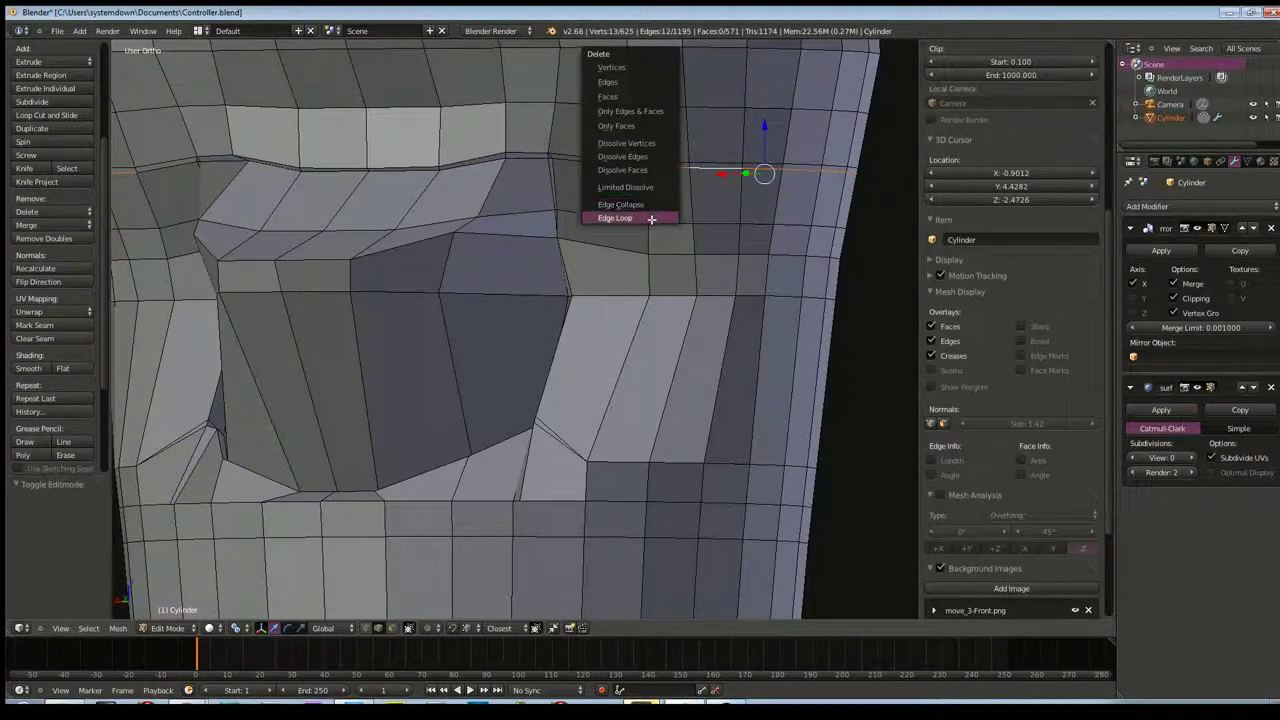
pyautogui.click(651, 218)
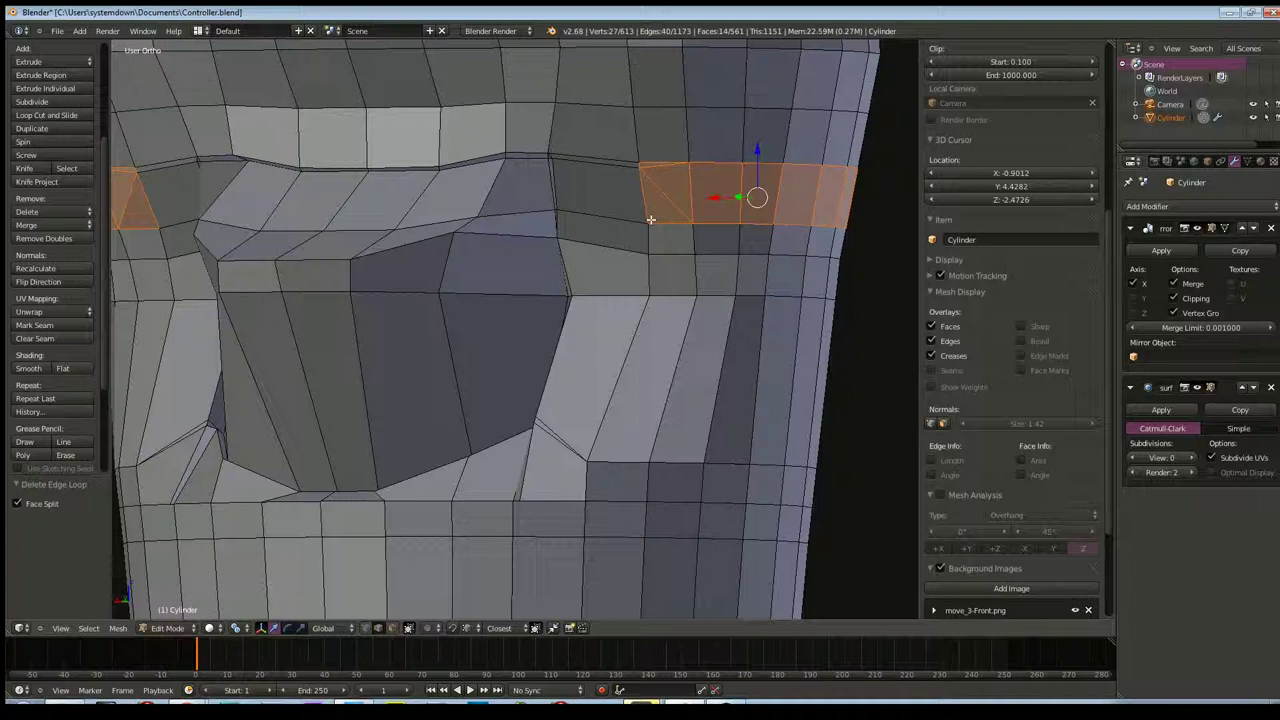
pyautogui.scroll(3, 669, 220)
pyautogui.scroll(2, 516, 224)
pyautogui.scroll(-3, 516, 224)
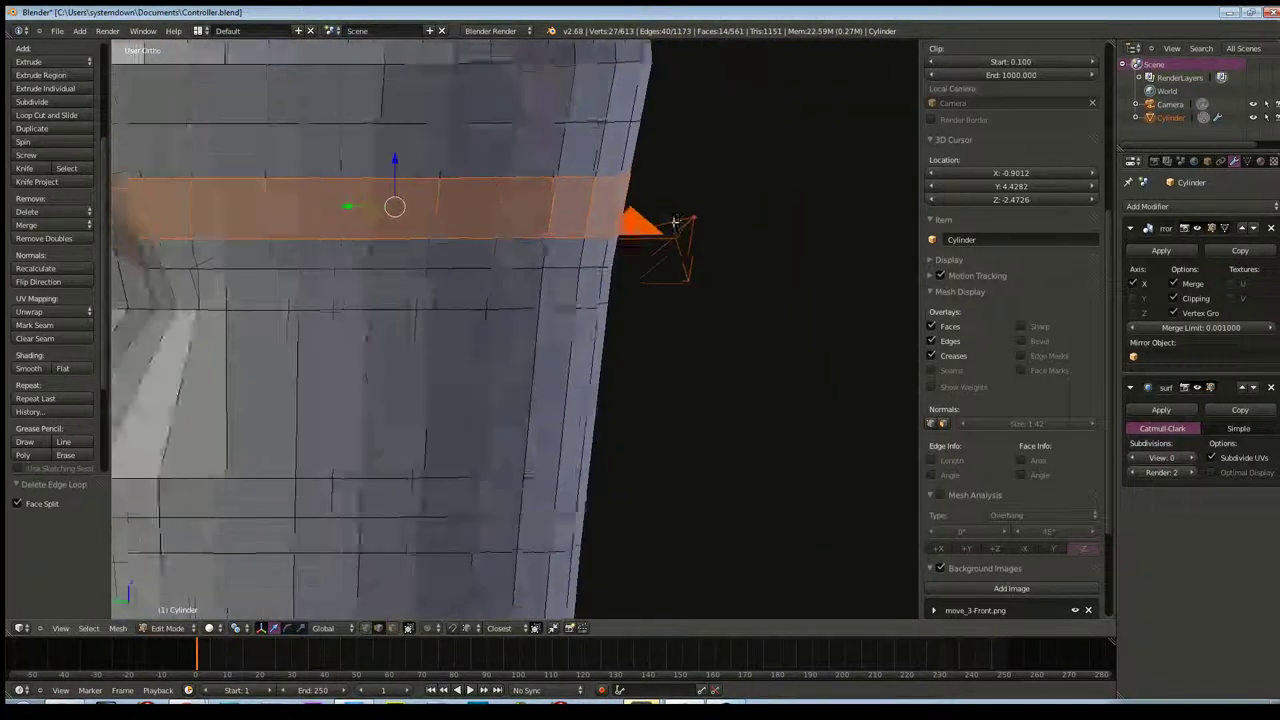
pyautogui.moveTo(516, 224); pyautogui.dragTo(560, 200, button='middle')
pyautogui.scroll(2, 560, 200)
pyautogui.scroll(2, 583, 187)
pyautogui.scroll(-2, 583, 187)
pyautogui.moveTo(494, 177)
pyautogui.mouseDown(button='middle')
pyautogui.moveTo(591, 200)
pyautogui.moveTo(471, 206)
pyautogui.mouseUp(button='middle')
pyautogui.scroll(-3, 541, 185)
pyautogui.scroll(2, 471, 206)
pyautogui.moveTo(381, 203); pyautogui.dragTo(259, 207, button='middle')
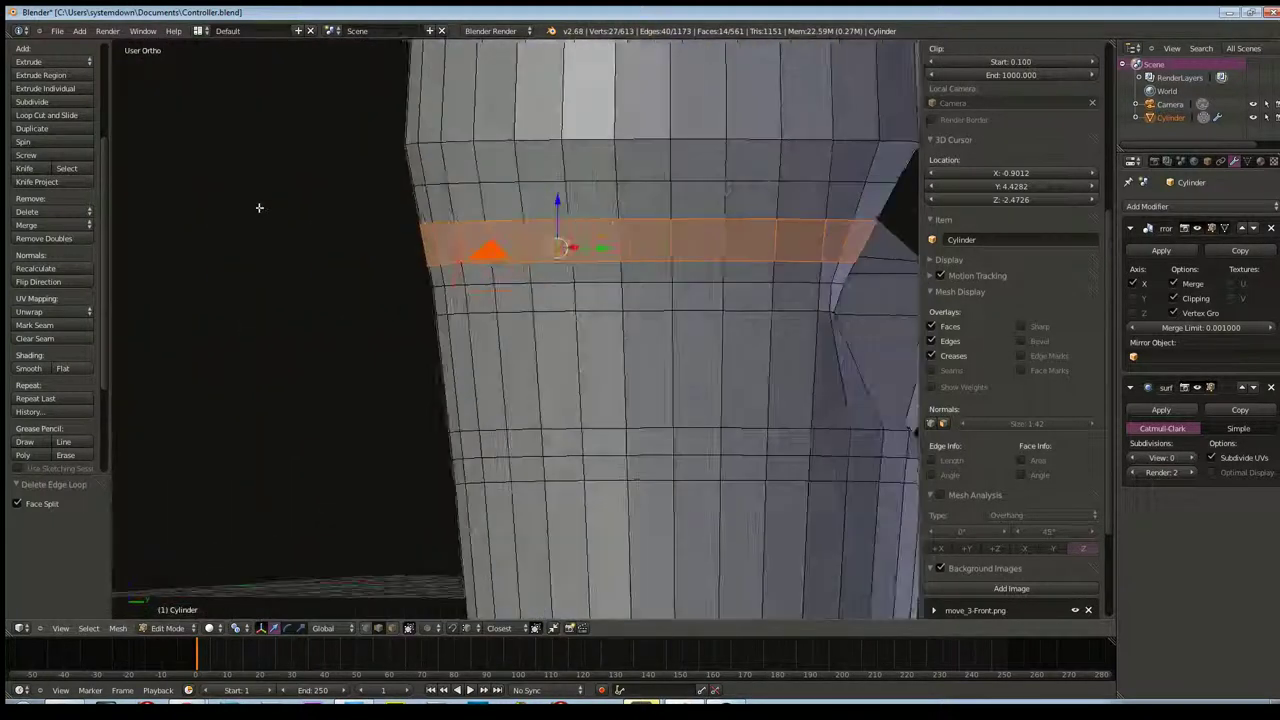
pyautogui.moveTo(612, 226)
pyautogui.mouseDown(button='middle')
pyautogui.moveTo(410, 220)
pyautogui.moveTo(570, 252)
pyautogui.moveTo(688, 243)
pyautogui.mouseUp(button='middle')
# Deselect all and frame the four face buttons in the front reference view
pyautogui.press('KP_1')
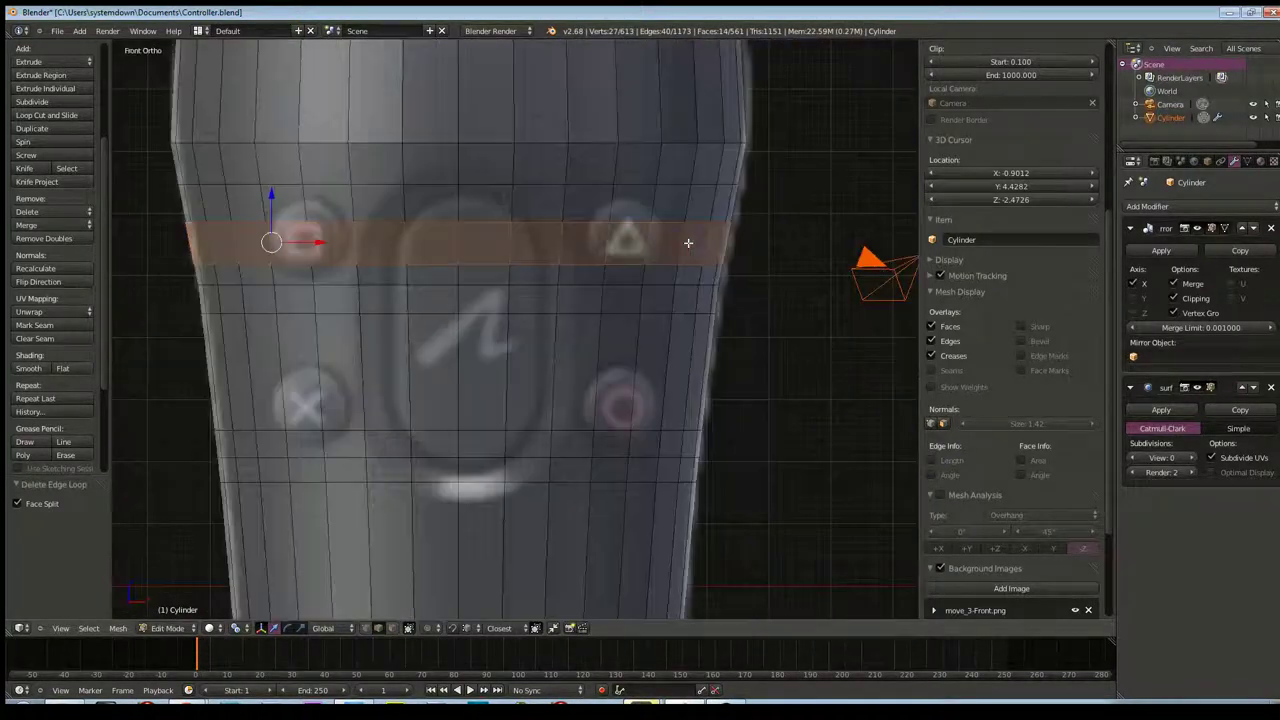
pyautogui.press('a')
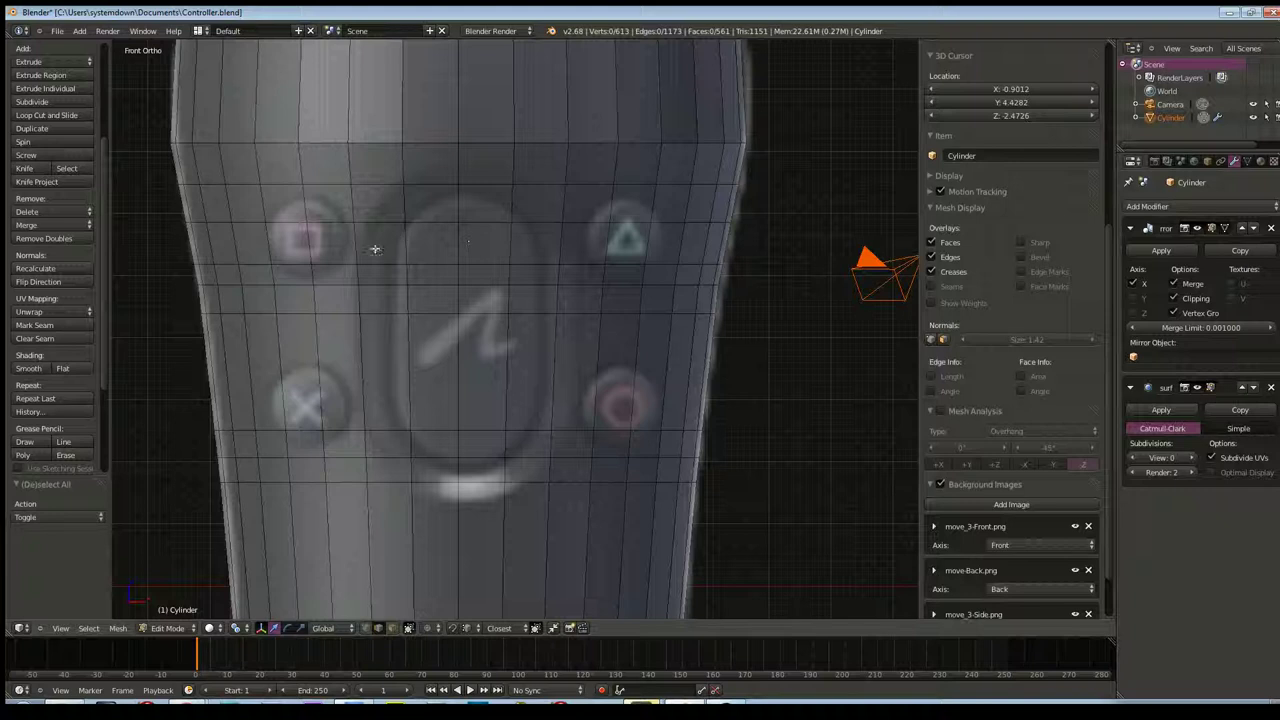
pyautogui.keyDown('shift'); pyautogui.moveTo(305, 250); pyautogui.dragTo(443, 249, button='middle'); pyautogui.keyUp('shift')
pyautogui.scroll(2, 443, 249)
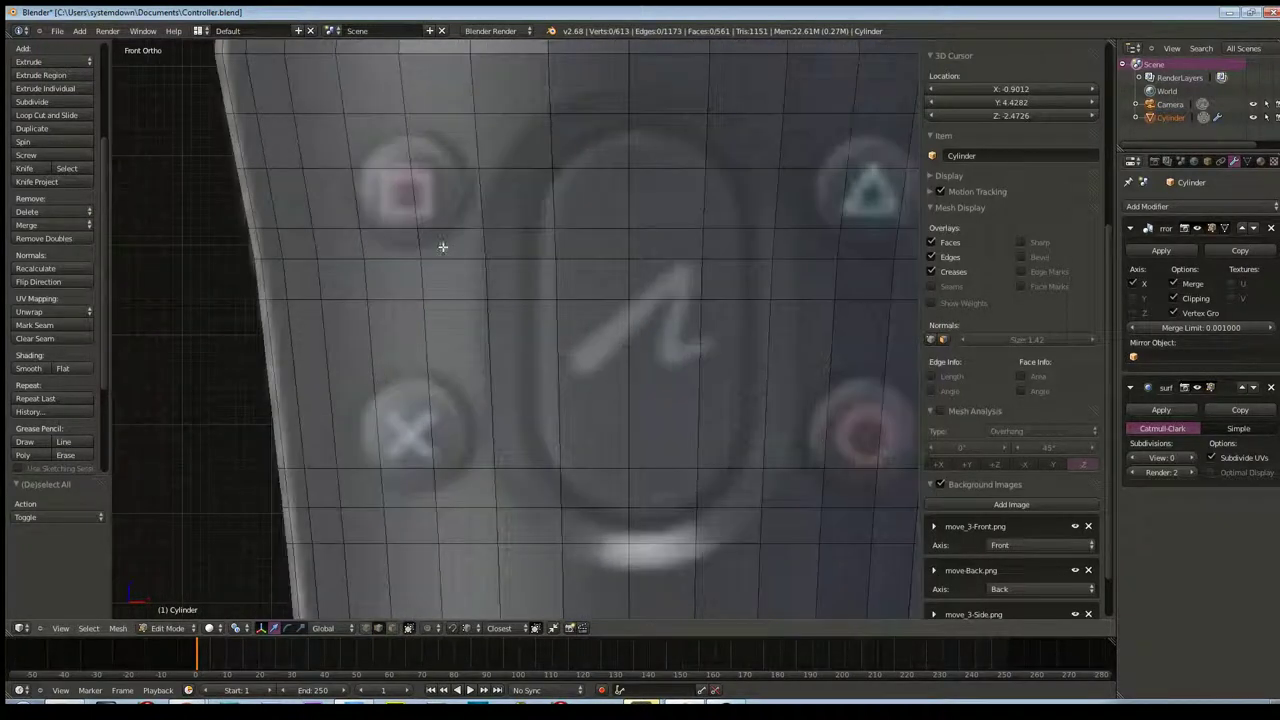
pyautogui.scroll(-2, 531, 251)
pyautogui.moveTo(422, 222)
pyautogui.keyDown('shift'); pyautogui.mouseDown(button='middle')
pyautogui.moveTo(615, 264)
pyautogui.moveTo(560, 264)
pyautogui.mouseUp(button='middle'); pyautogui.keyUp('shift')
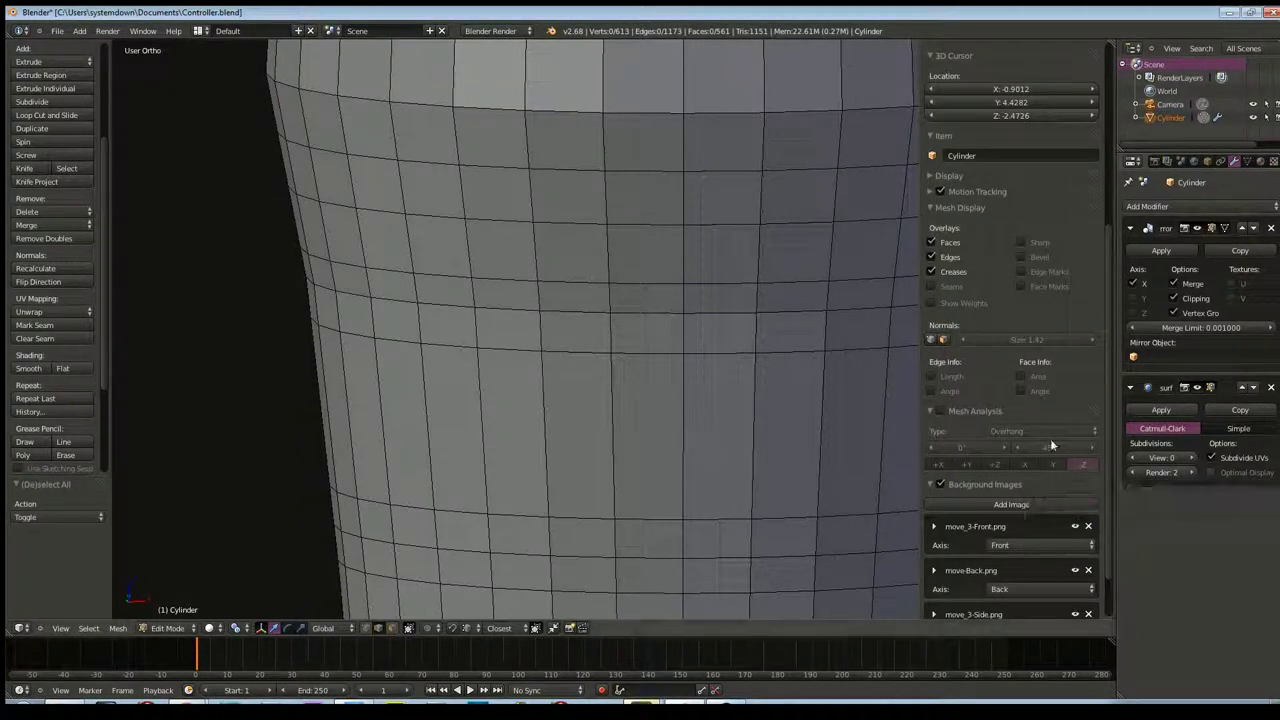
pyautogui.scroll(2, 577, 329)
pyautogui.scroll(2, 574, 327)
pyautogui.press('KP_1')
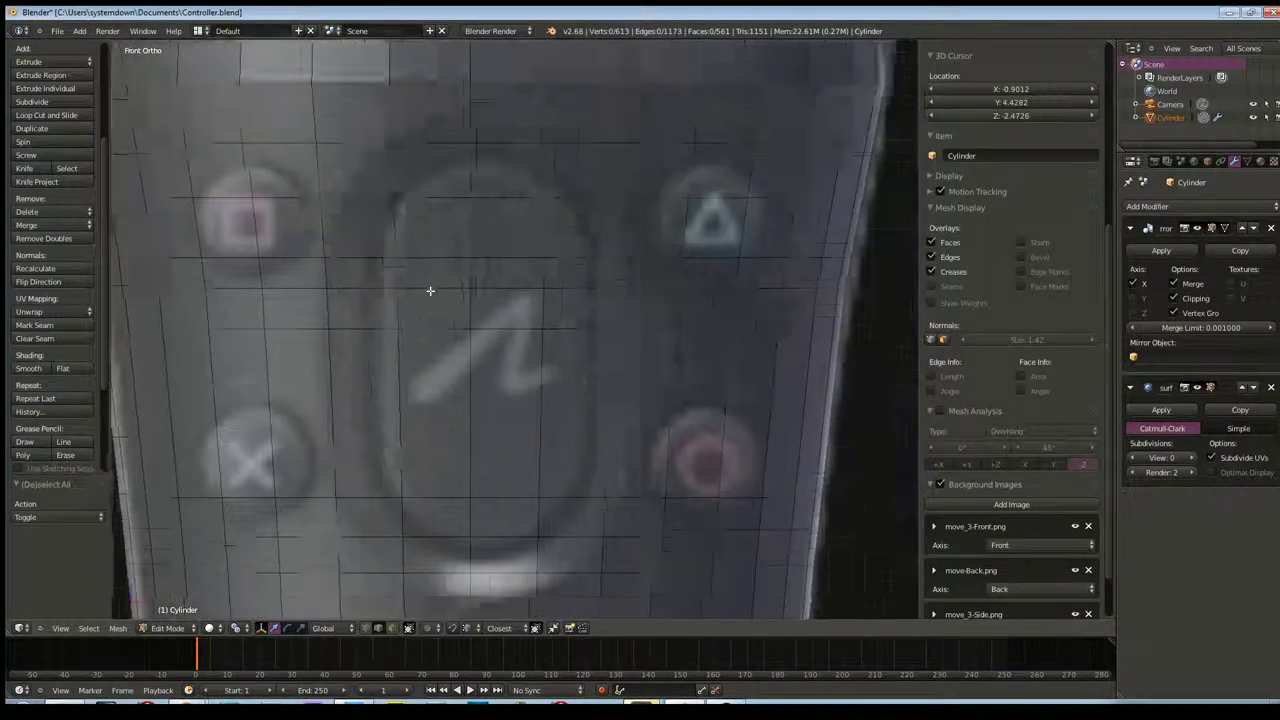
pyautogui.moveTo(710, 350)
pyautogui.keyDown('shift'); pyautogui.mouseDown(button='middle')
pyautogui.moveTo(371, 323)
pyautogui.moveTo(440, 340)
pyautogui.mouseUp(button='middle'); pyautogui.keyUp('shift')
pyautogui.scroll(-1, 371, 323)
pyautogui.scroll(1, 440, 340)
pyautogui.scroll(-1, 449, 346)
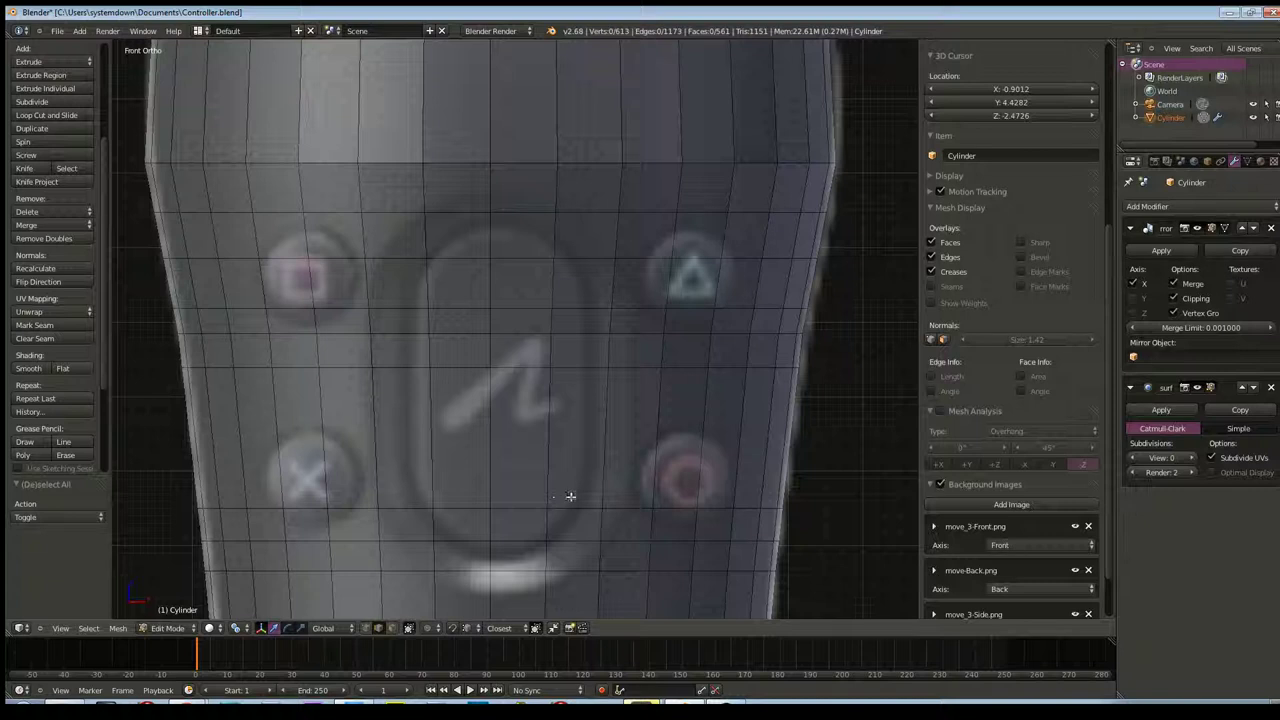
pyautogui.keyDown('shift'); pyautogui.scroll(-2, 442, 420); pyautogui.keyUp('shift')
# Select three edges beneath the X button and start moving them along Z
pyautogui.rightClick(262, 438)
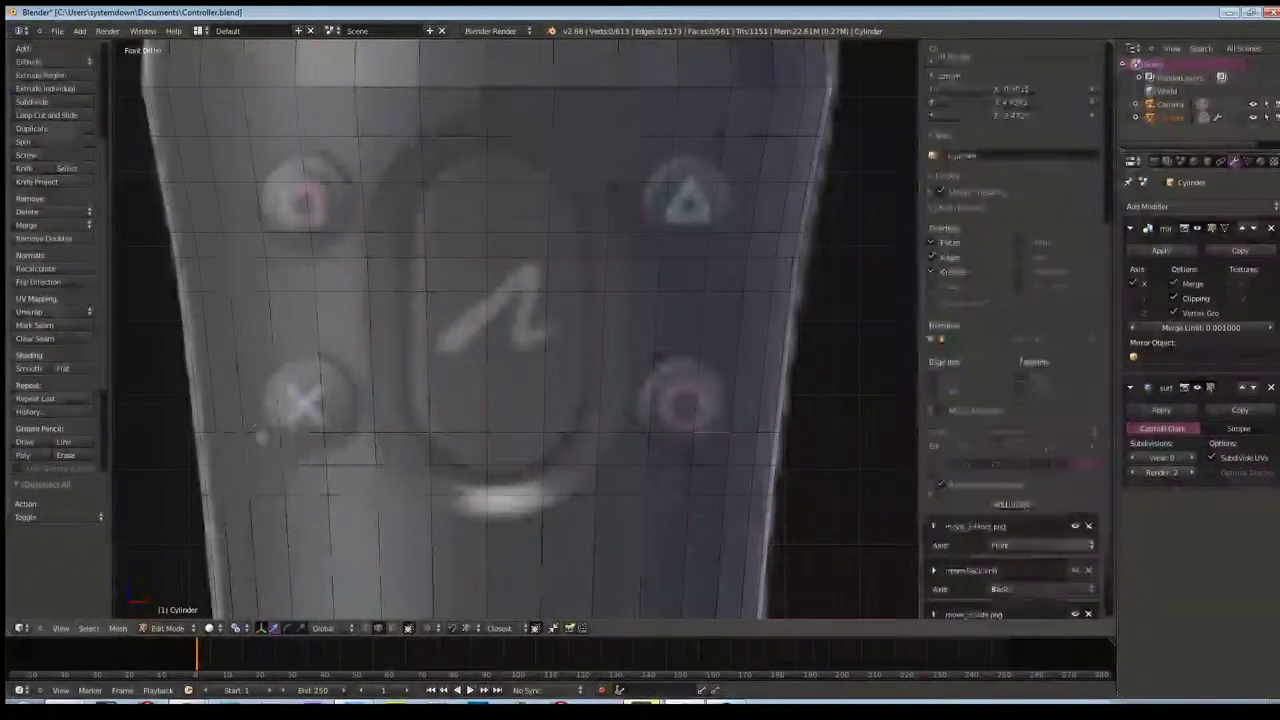
pyautogui.keyDown('shift'); pyautogui.rightClick(310, 434); pyautogui.keyUp('shift')
pyautogui.keyDown('shift'); pyautogui.rightClick(347, 433); pyautogui.keyUp('shift')
pyautogui.press('g')
pyautogui.press('z')
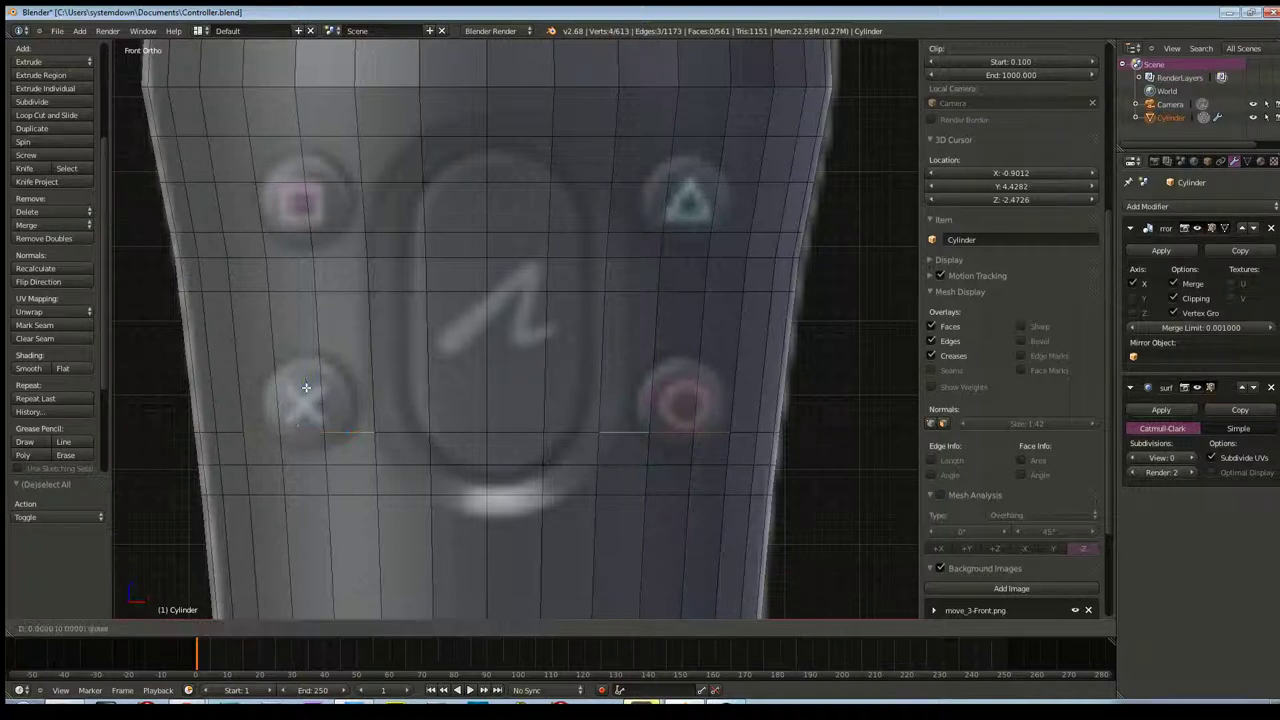
# Lower the three edges under the X button and recentre the front view on it
pyautogui.click(305, 398)
pyautogui.moveTo(305, 398)
pyautogui.mouseDown(button='middle')
pyautogui.moveTo(494, 443)
pyautogui.moveTo(371, 488)
pyautogui.mouseUp(button='middle')
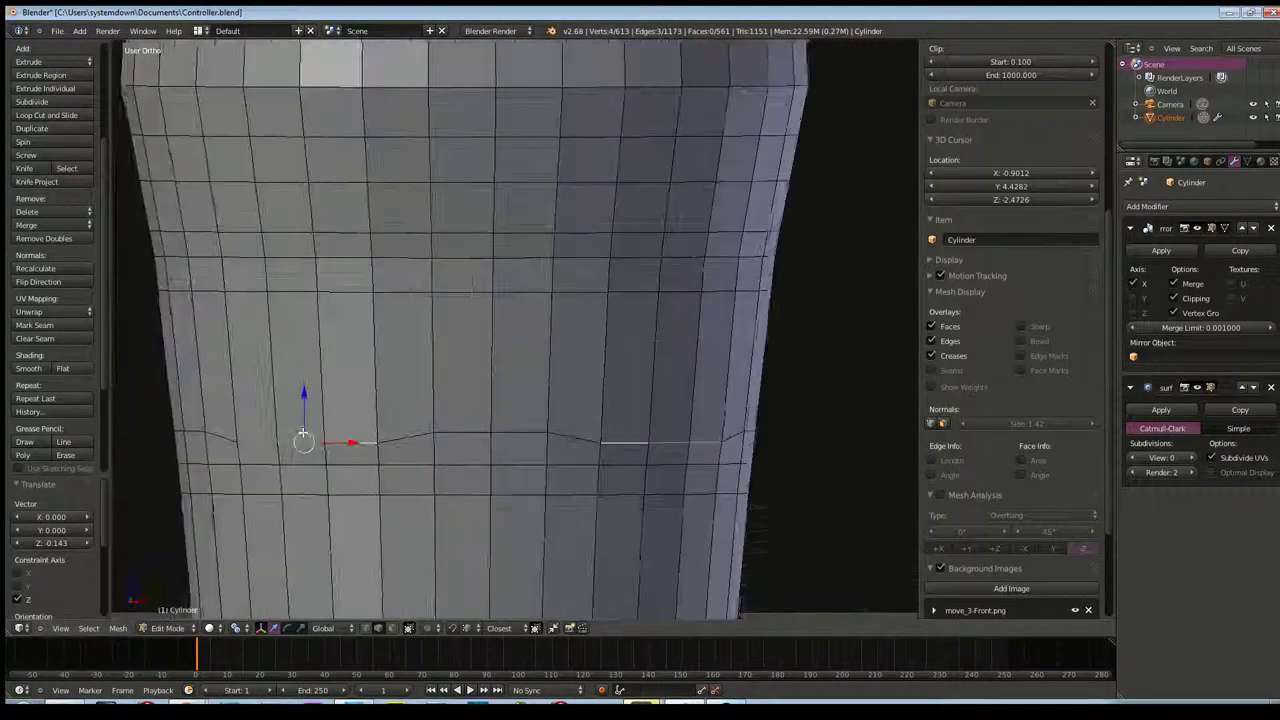
pyautogui.press('KP_1')
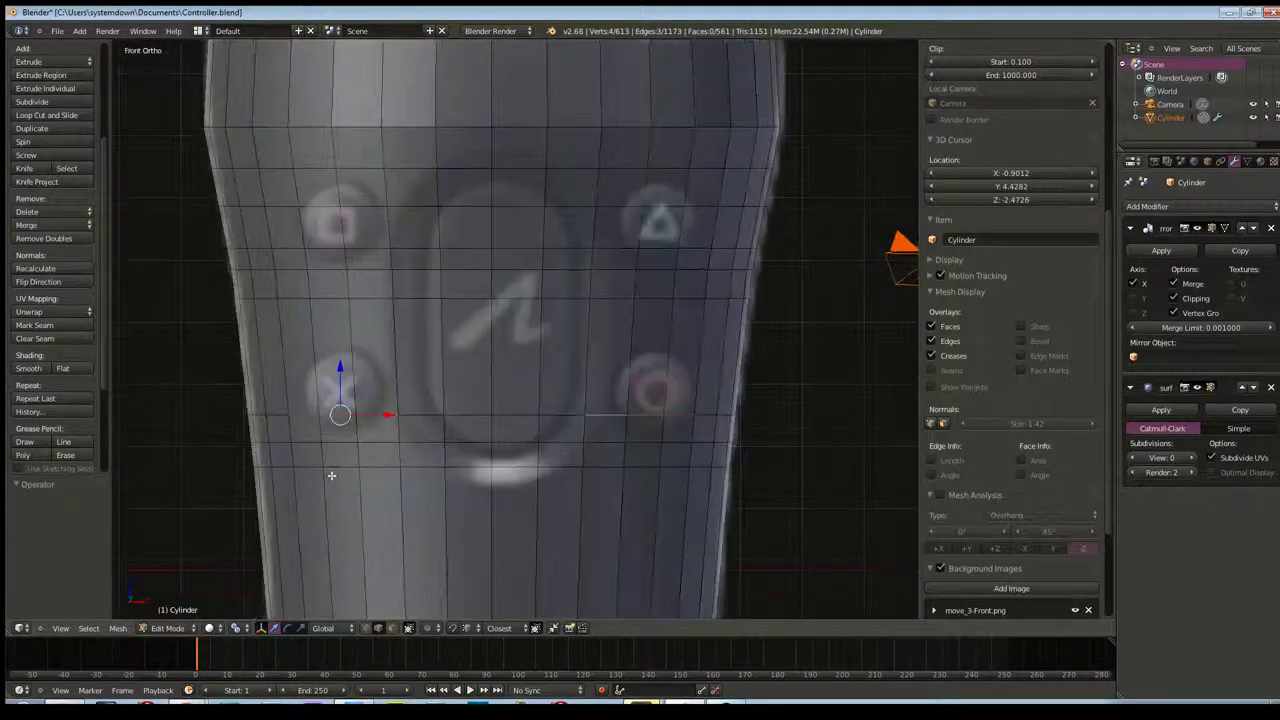
pyautogui.scroll(2, 331, 476)
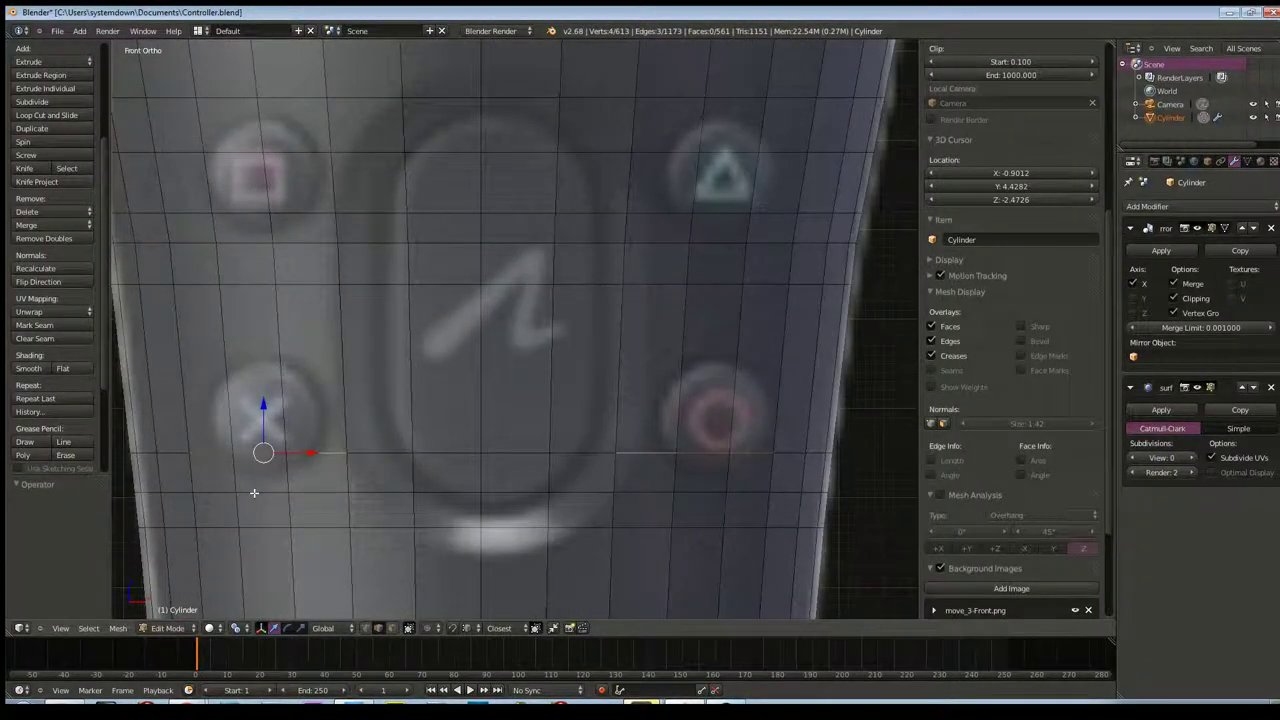
pyautogui.press('a')
pyautogui.moveTo(252, 493)
pyautogui.keyDown('shift'); pyautogui.mouseDown(button='middle')
pyautogui.moveTo(449, 434)
pyautogui.moveTo(537, 449)
pyautogui.mouseUp(button='middle'); pyautogui.keyUp('shift')
pyautogui.scroll(4, 470, 450)
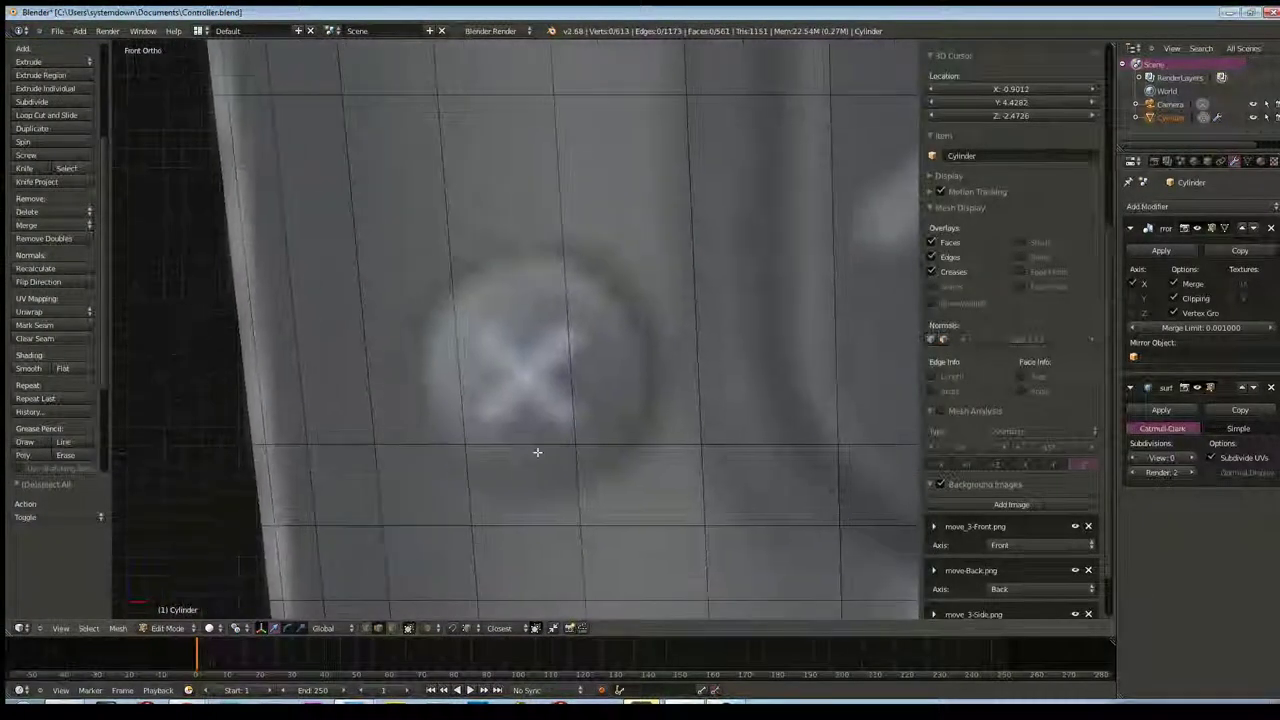
# Drop the vertex below the X button along Z, then nudge it back toward the rim
pyautogui.rightClick(520, 444)
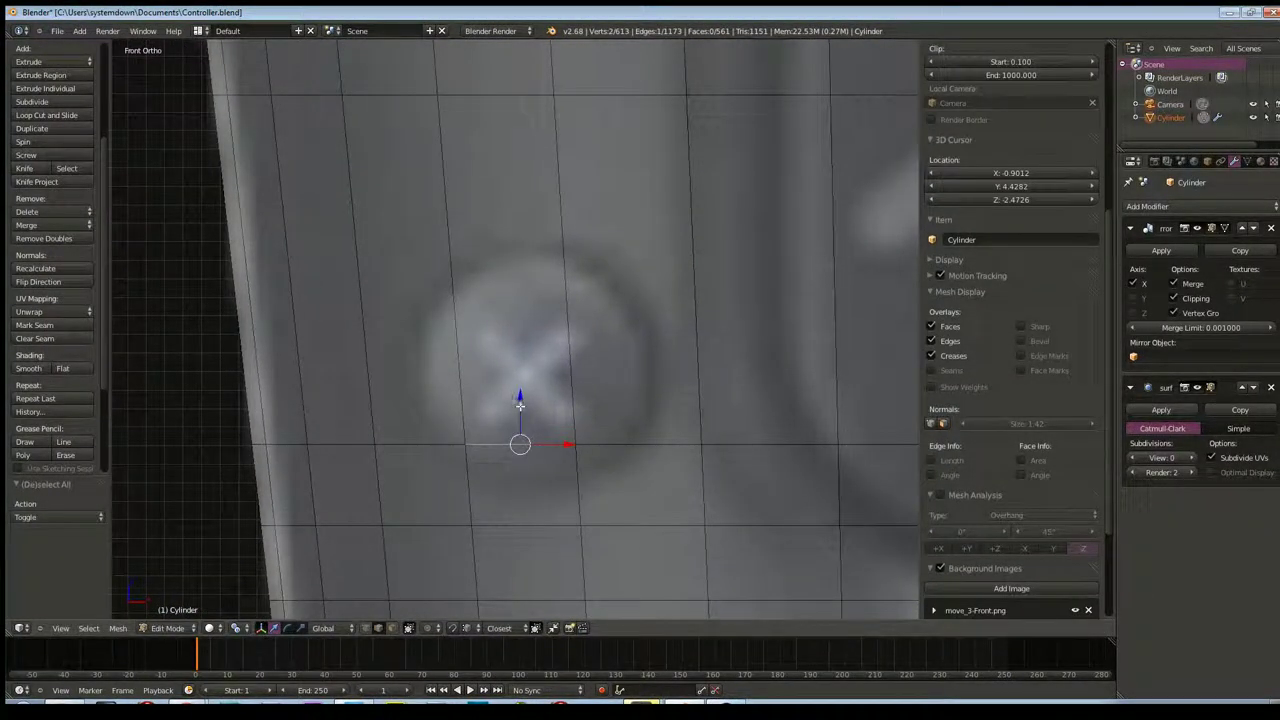
pyautogui.press('g')
pyautogui.press('z')
pyautogui.click(519, 467)
pyautogui.moveTo(519, 467); pyautogui.dragTo(591, 476, button='middle')
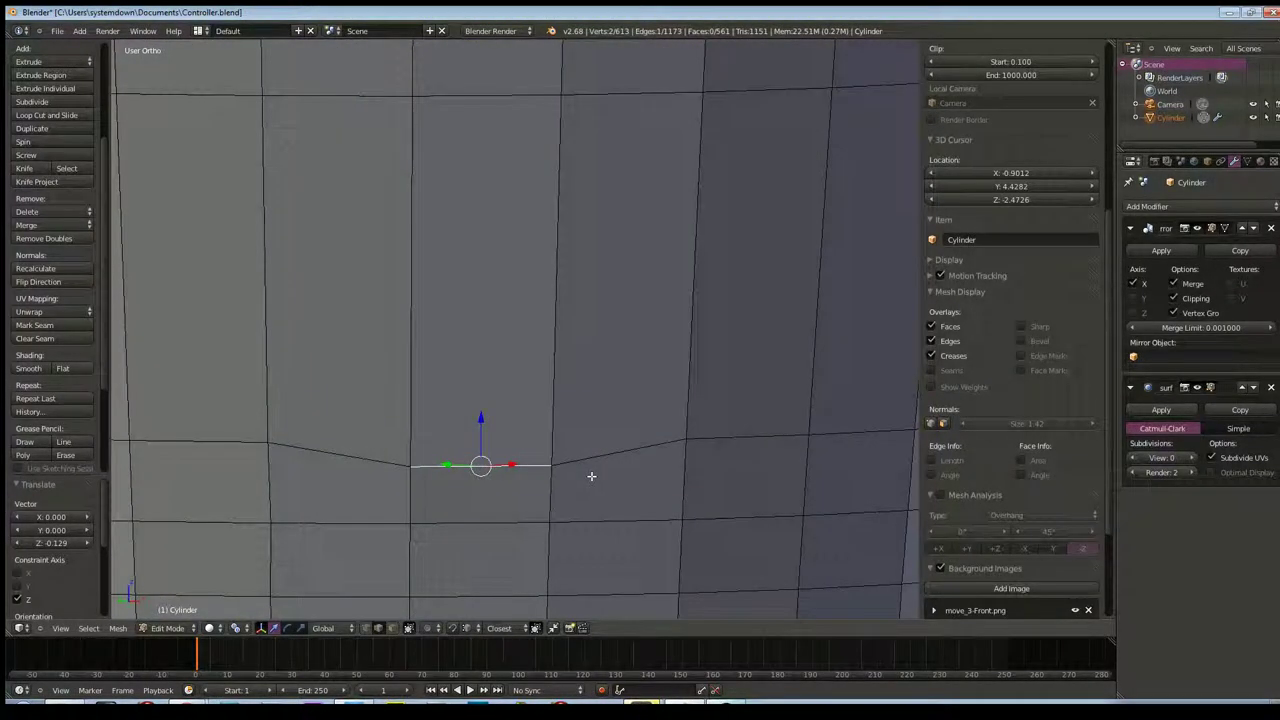
pyautogui.press('KP_1')
pyautogui.moveTo(521, 422); pyautogui.dragTo(521, 420)
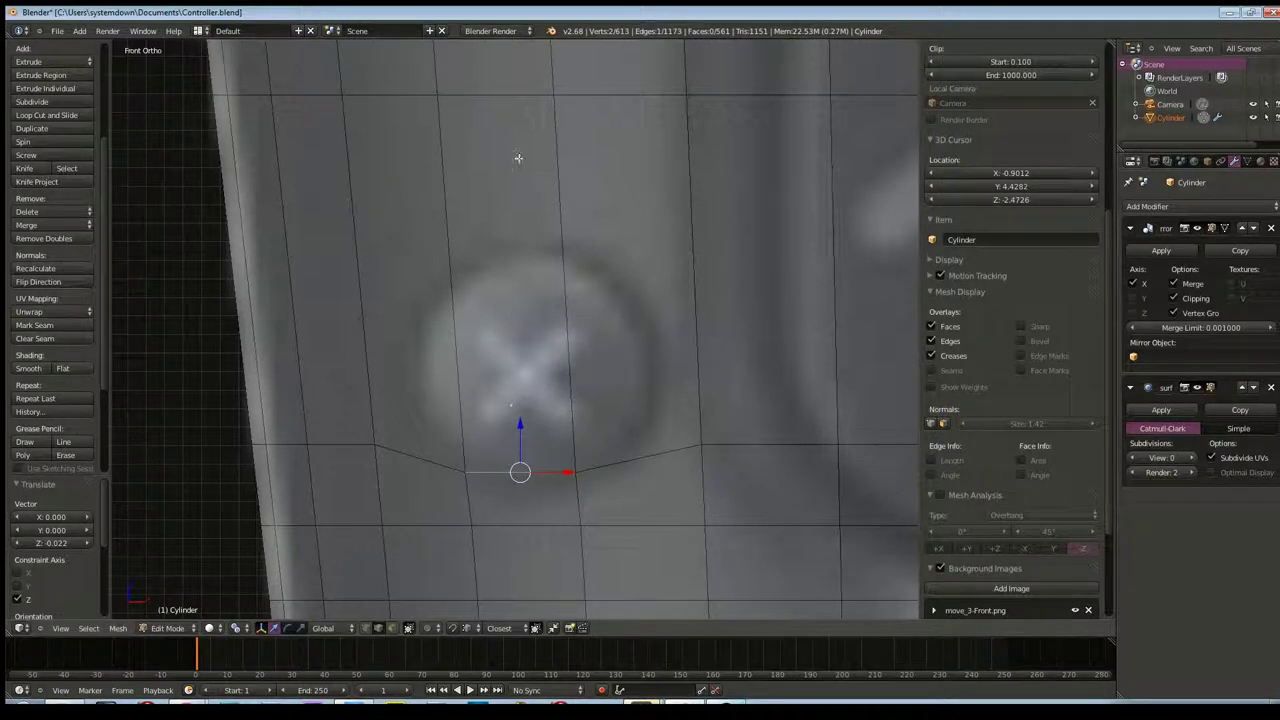
pyautogui.scroll(-5, 502, 149)
pyautogui.scroll(3, 503, 189)
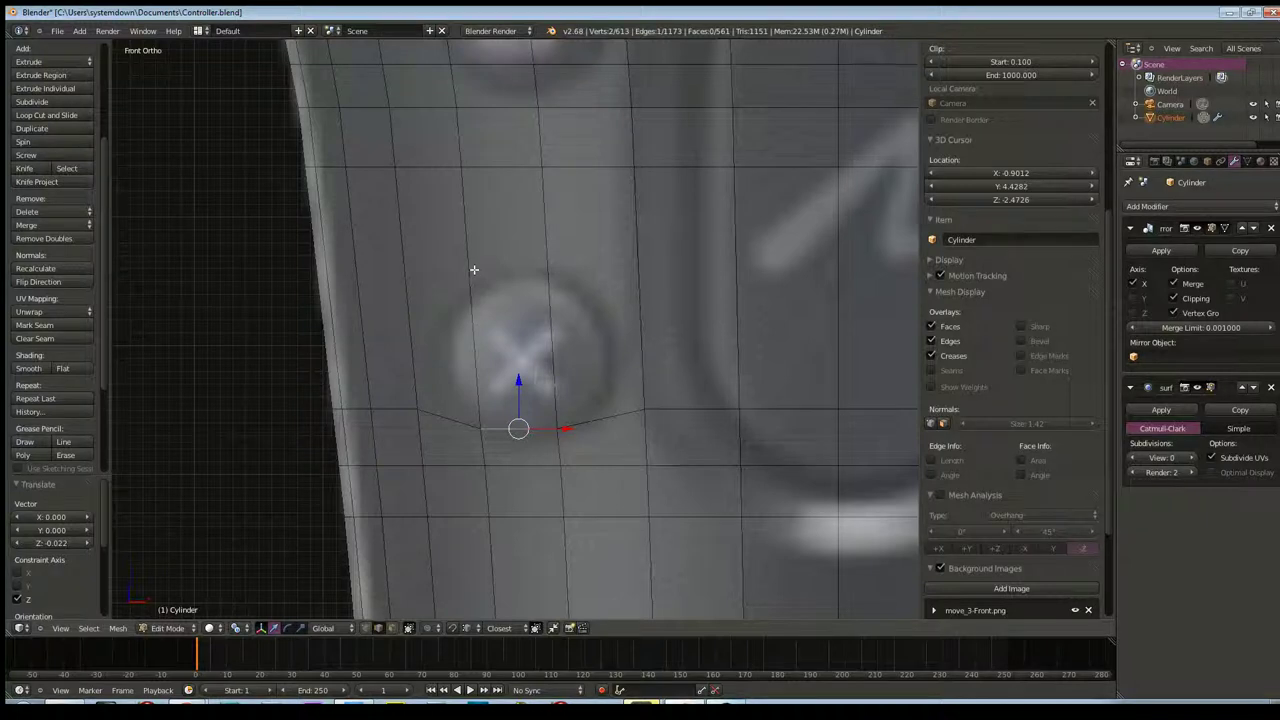
pyautogui.scroll(1, 484, 277)
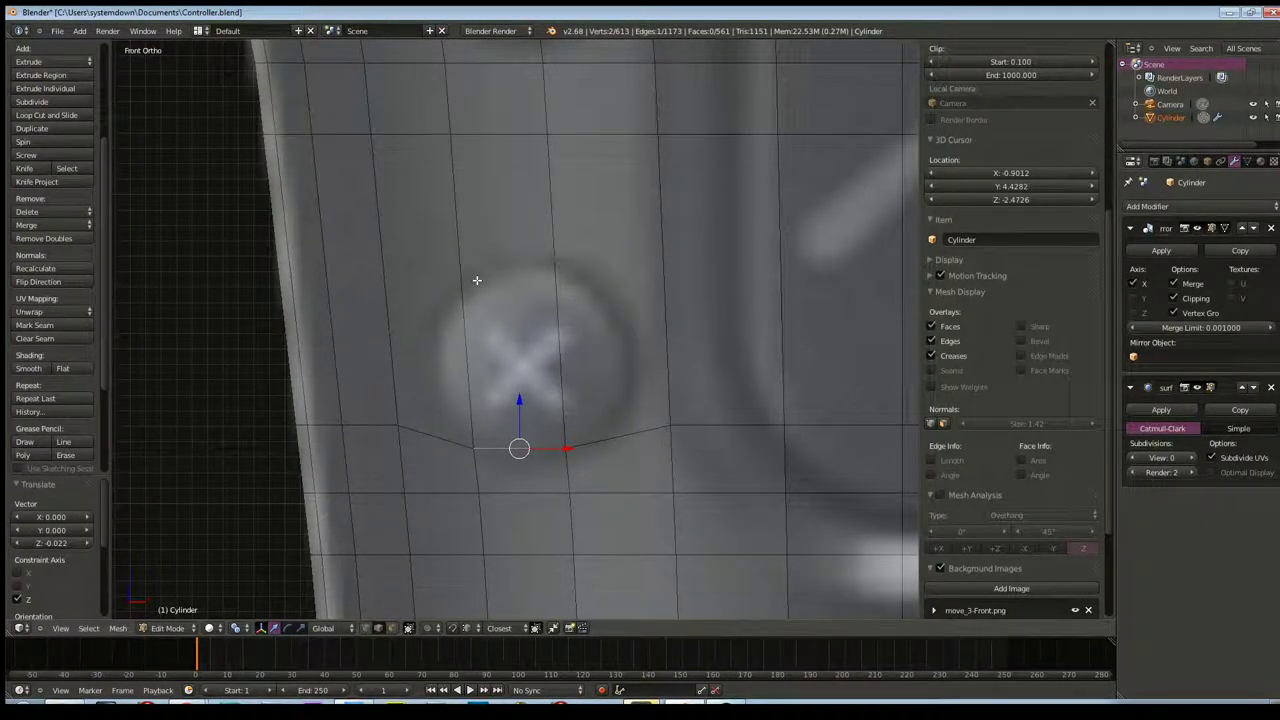
pyautogui.hotkey('ctrl', 'r')
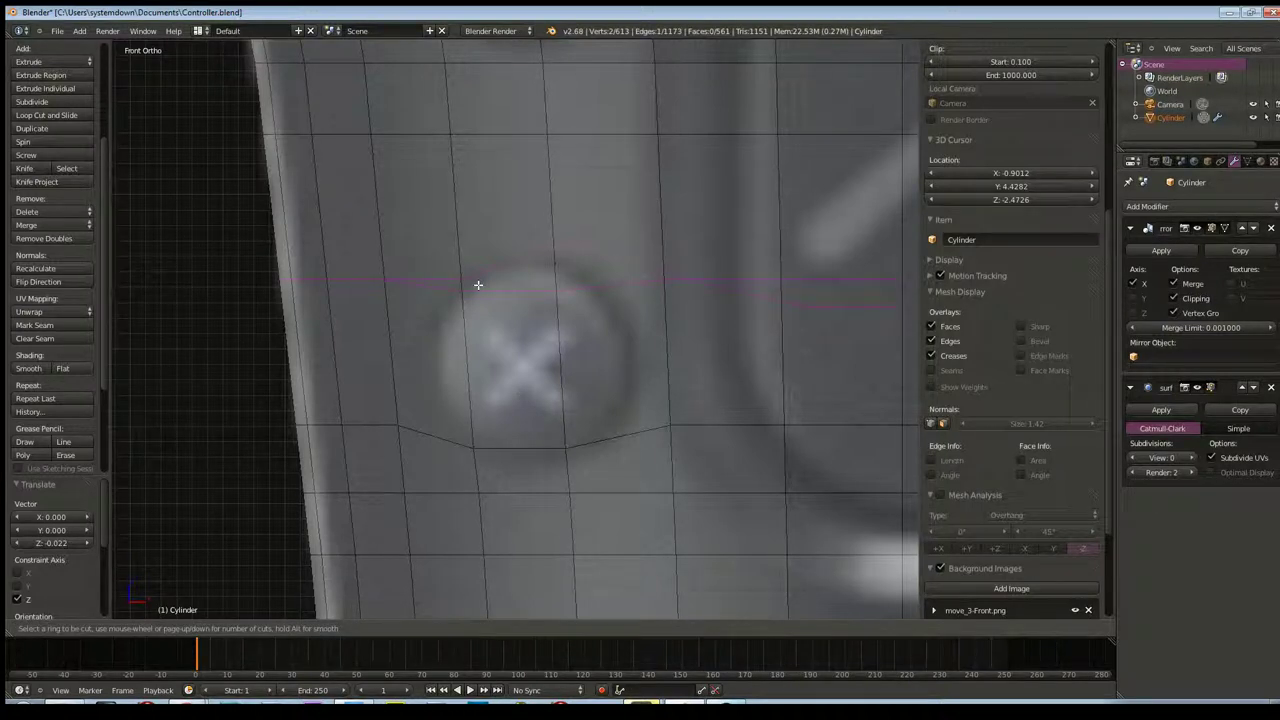
# Add a horizontal edge loop across the X button and inspect it from an angle
pyautogui.click(478, 285)
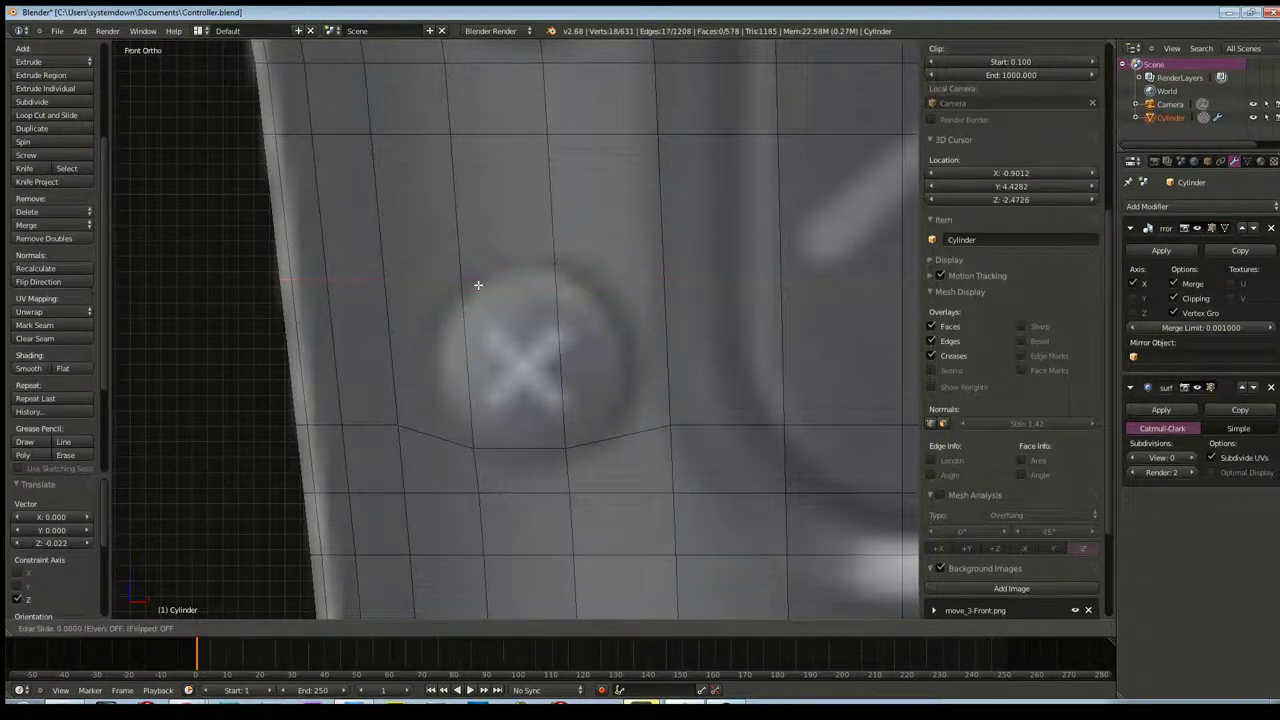
pyautogui.click(469, 262)
pyautogui.moveTo(469, 262)
pyautogui.mouseDown(button='middle')
pyautogui.moveTo(558, 307)
pyautogui.moveTo(486, 277)
pyautogui.moveTo(669, 264)
pyautogui.moveTo(317, 267)
pyautogui.moveTo(513, 337)
pyautogui.mouseUp(button='middle')
pyautogui.scroll(-4, 558, 307)
pyautogui.scroll(3, 560, 274)
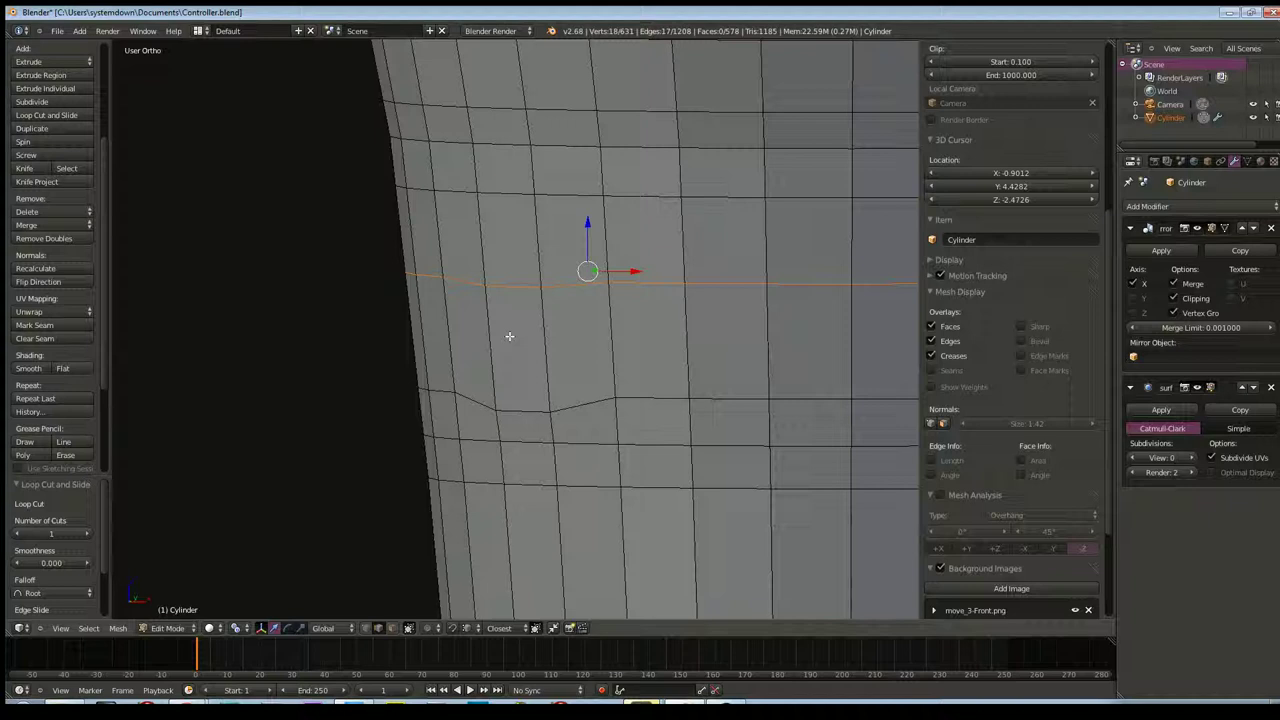
pyautogui.moveTo(527, 315)
pyautogui.mouseDown(button='middle')
pyautogui.moveTo(574, 294)
pyautogui.moveTo(597, 331)
pyautogui.mouseUp(button='middle')
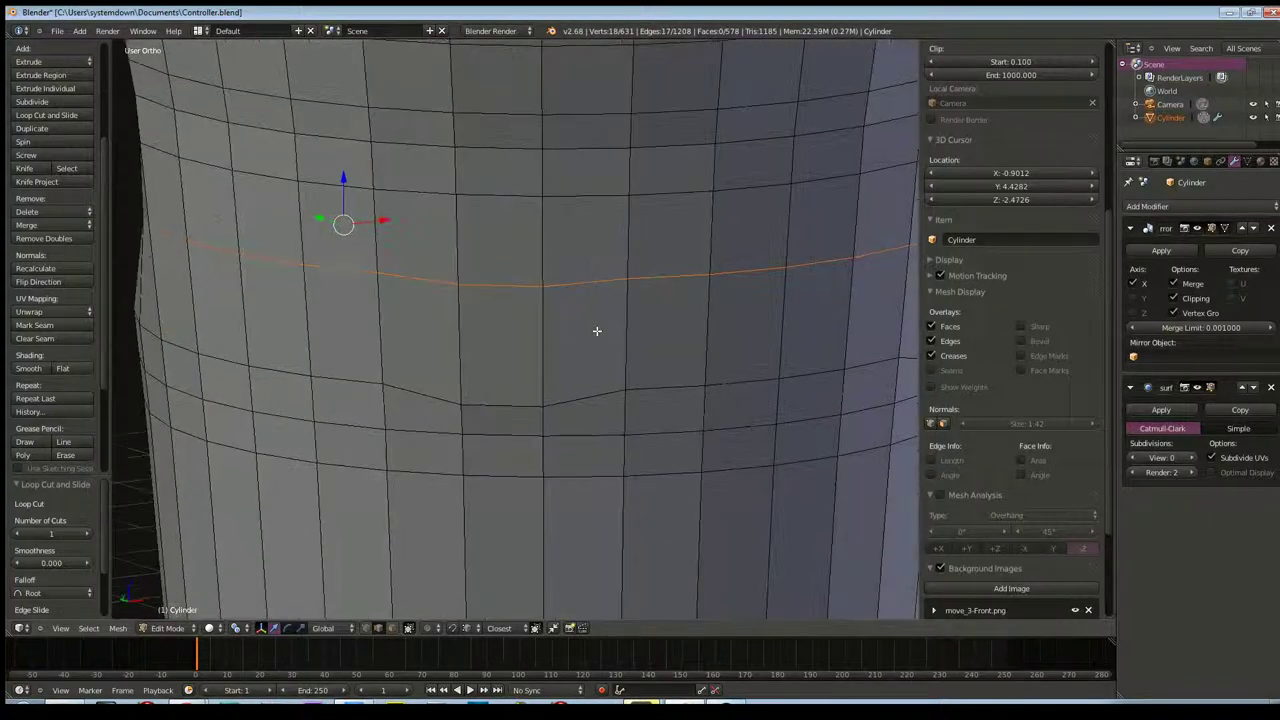
# Undo that loop and cut a new horizontal loop through the X button in front view
pyautogui.hotkey('ctrl', 'z')
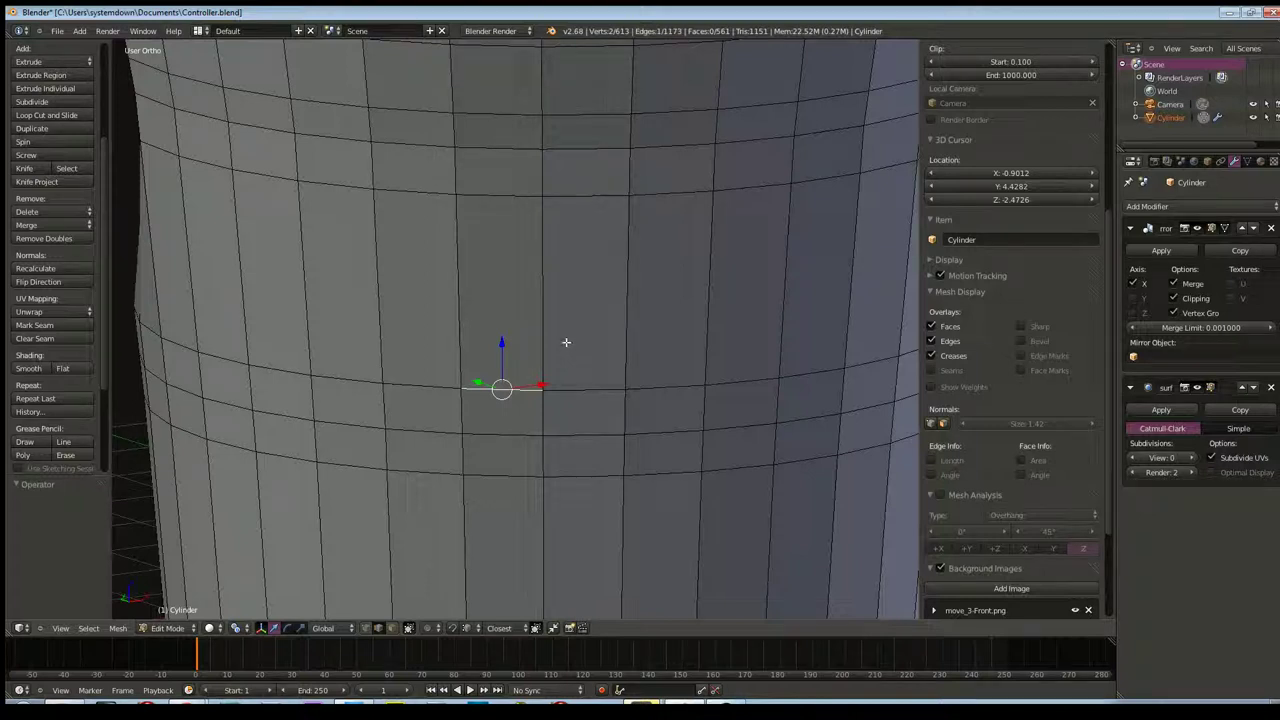
pyautogui.press('KP_1')
pyautogui.hotkey('ctrl', 'r')
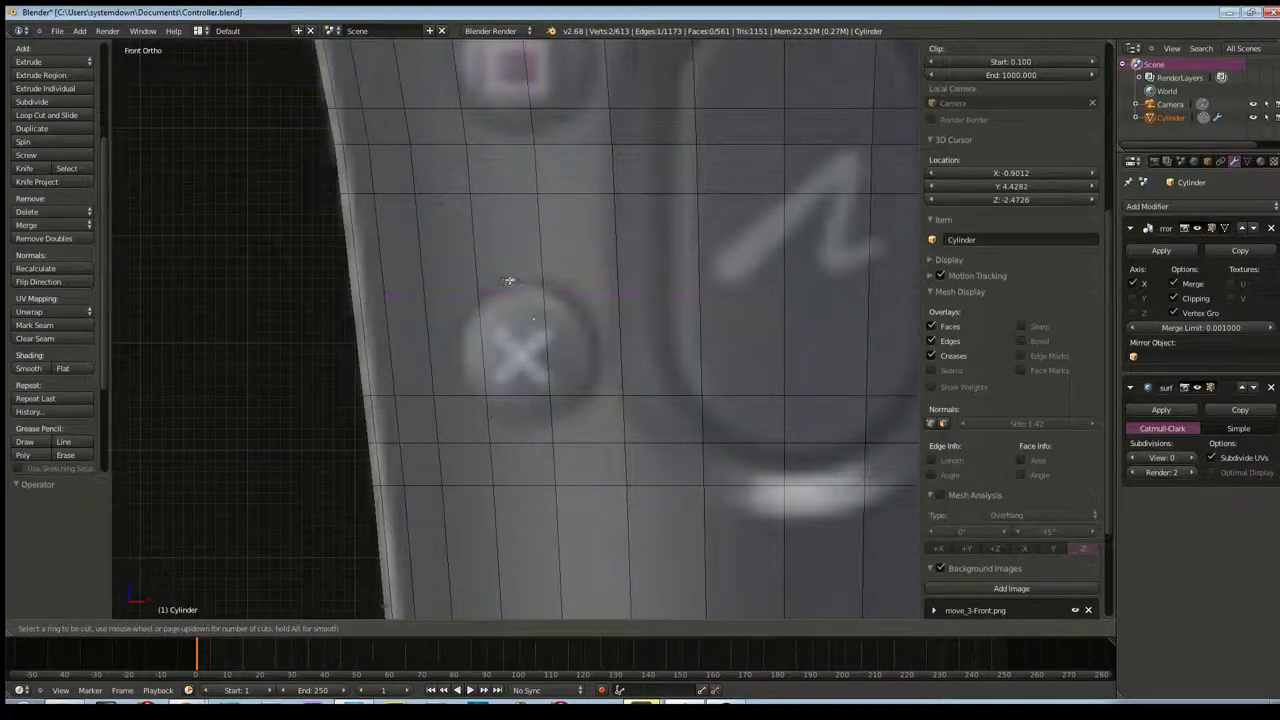
pyautogui.click(494, 327)
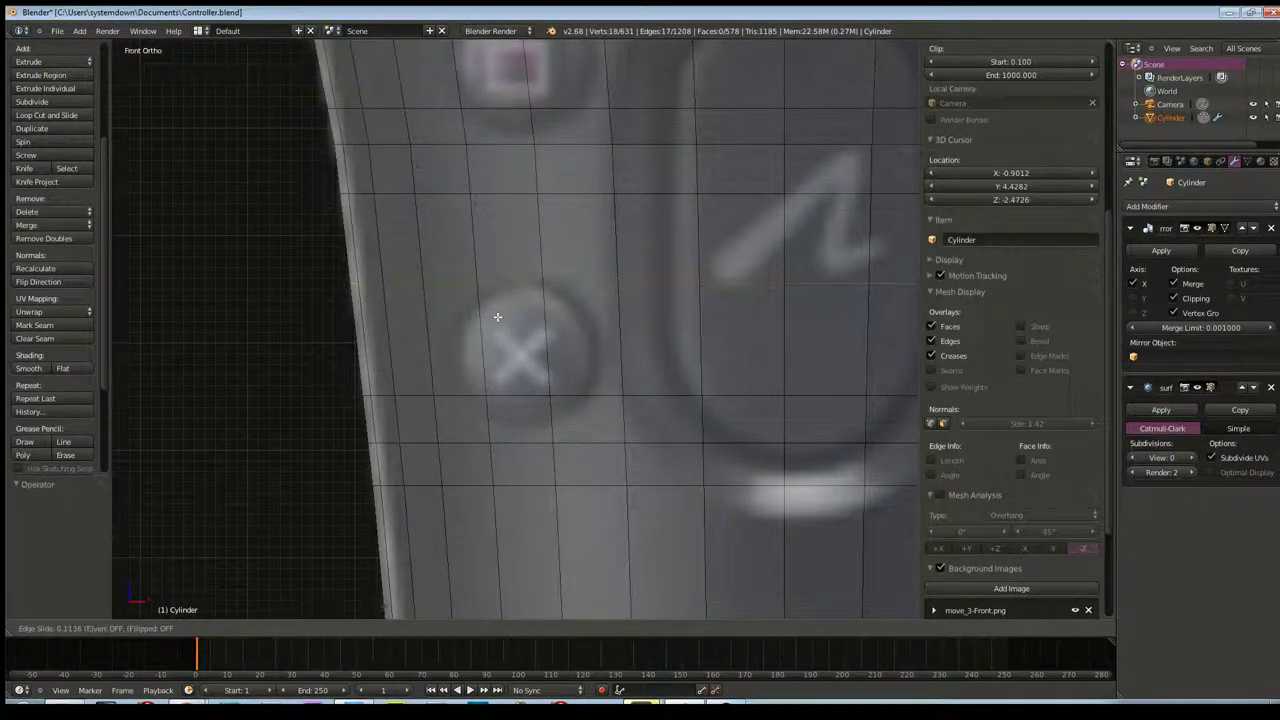
pyautogui.click(497, 313)
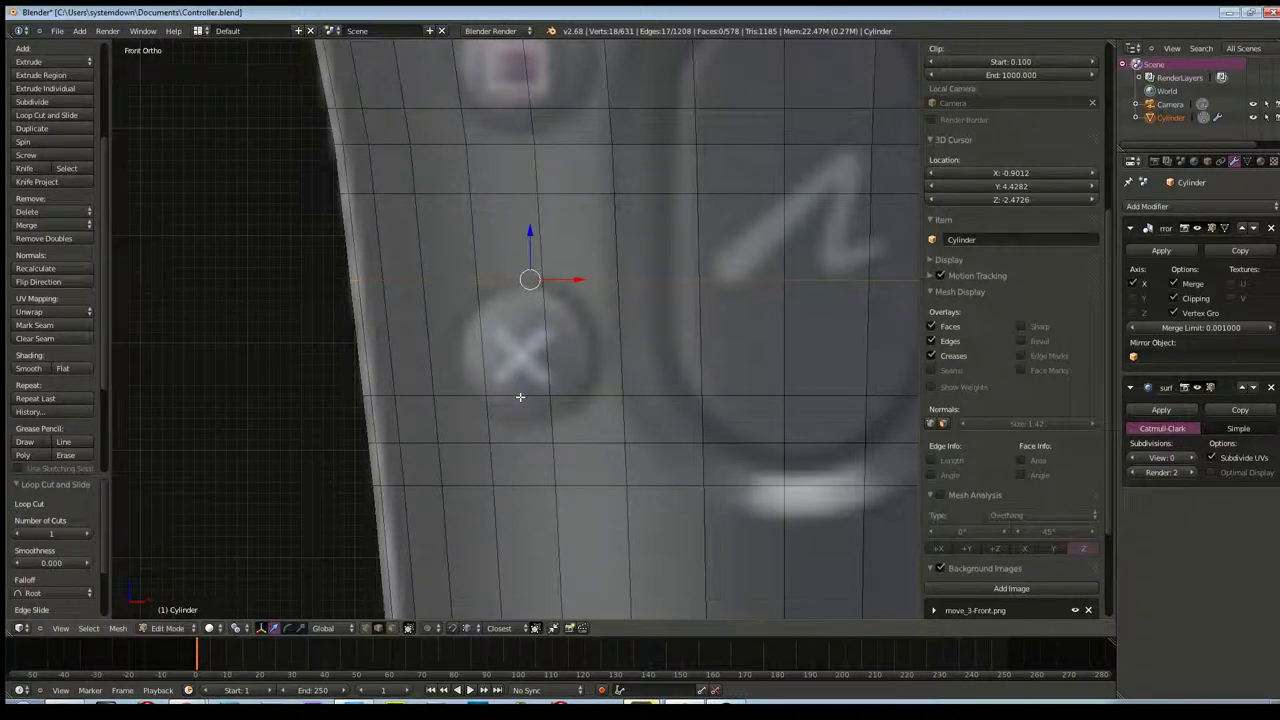
# Pull the new loop's edge at the X button down toward the button's bottom
pyautogui.rightClick(520, 397)
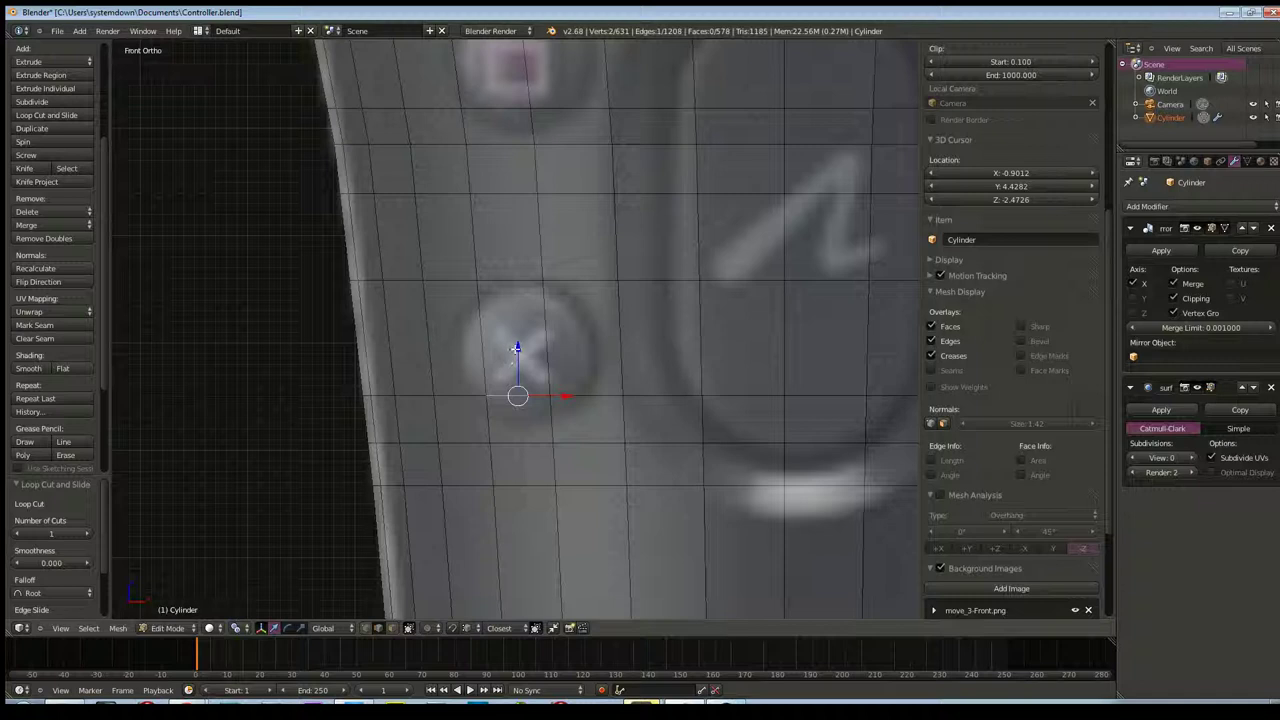
pyautogui.moveTo(517, 348); pyautogui.dragTo(518, 358)
pyautogui.click(519, 365)
pyautogui.moveTo(538, 401)
pyautogui.mouseDown(button='middle')
pyautogui.moveTo(628, 434)
pyautogui.moveTo(524, 402)
pyautogui.mouseUp(button='middle')
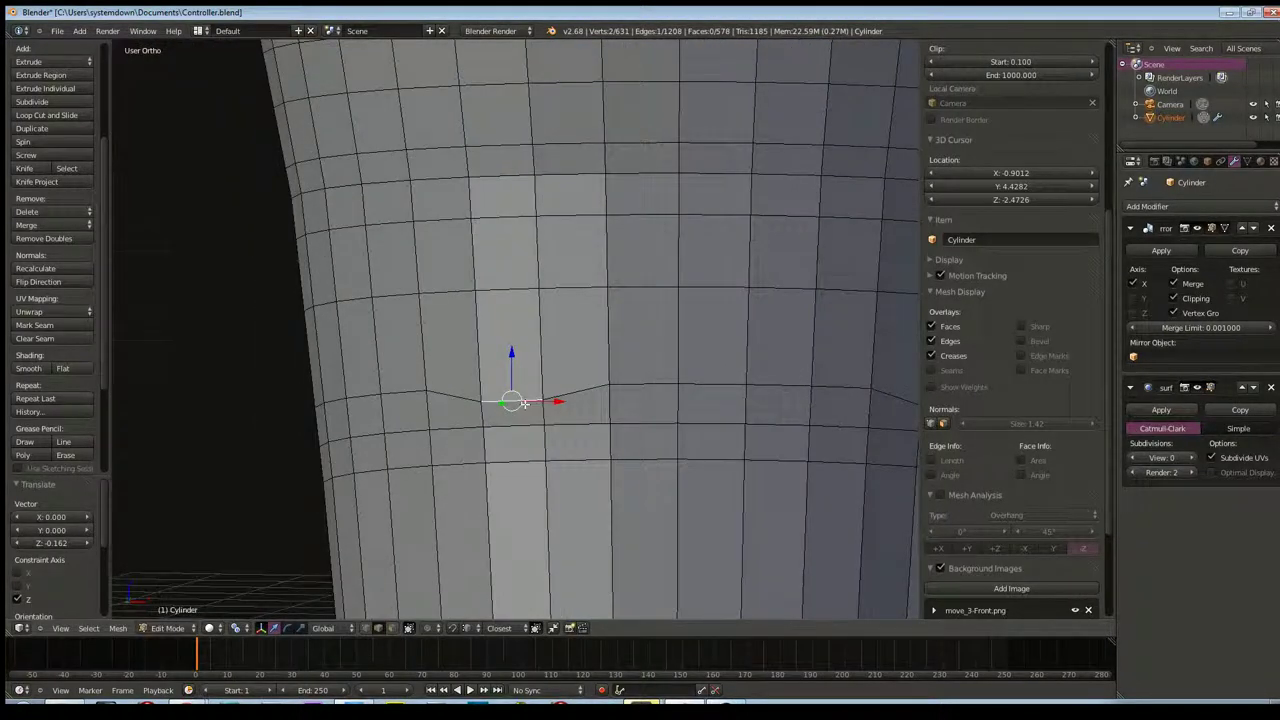
pyautogui.press('KP_1')
pyautogui.moveTo(517, 350); pyautogui.dragTo(517, 357)
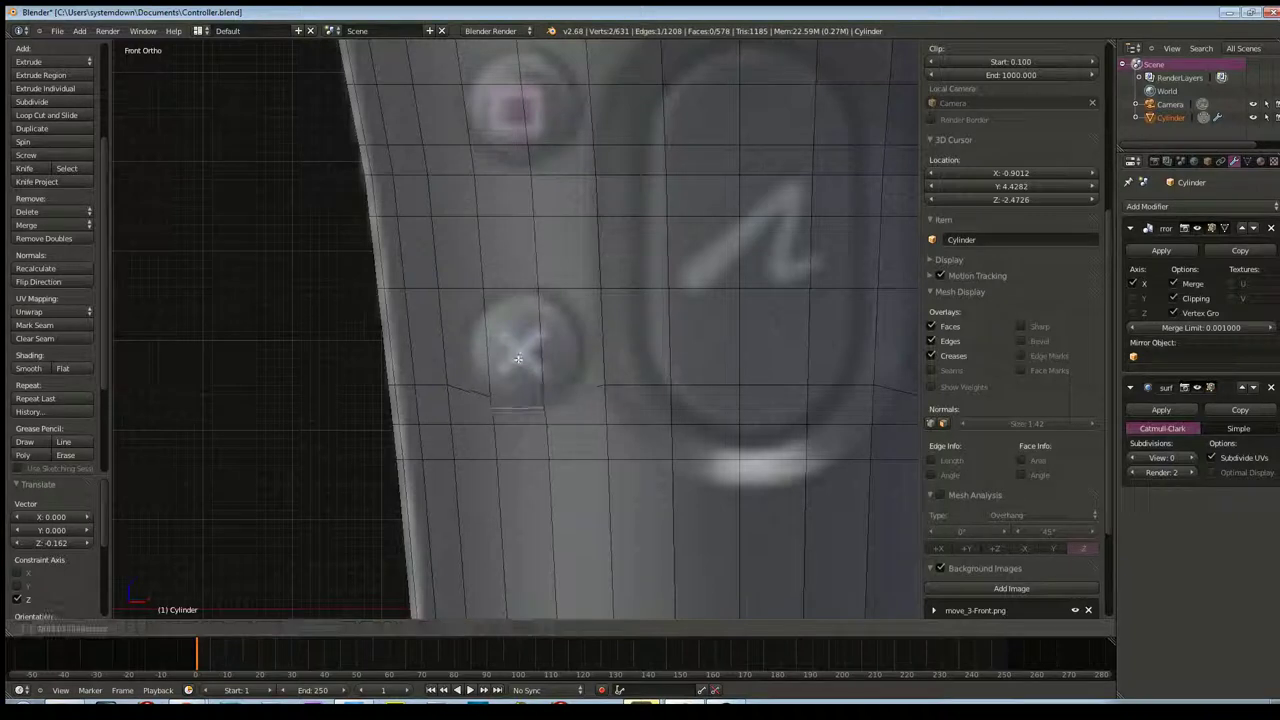
# Slide the vertical edges on both sides of the X button along X toward it
pyautogui.rightClick(605, 344)
pyautogui.press('g')
pyautogui.press('x')
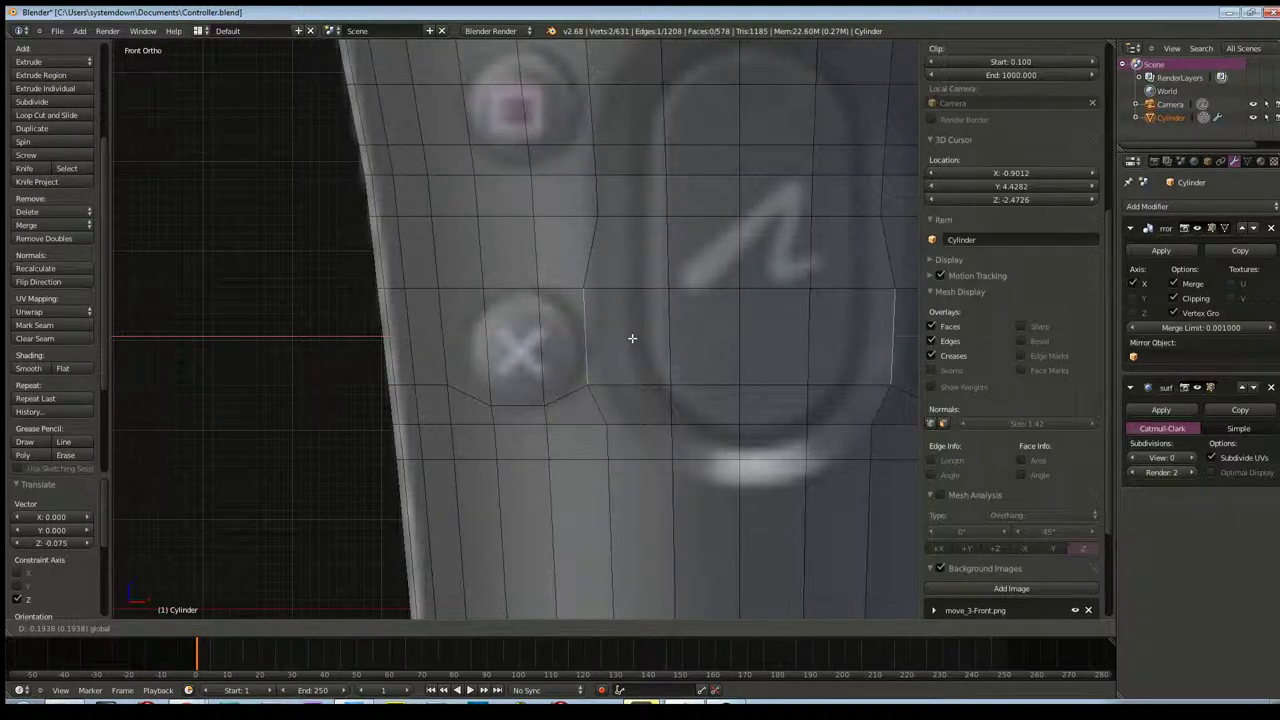
pyautogui.click(632, 338)
pyautogui.rightClick(446, 350)
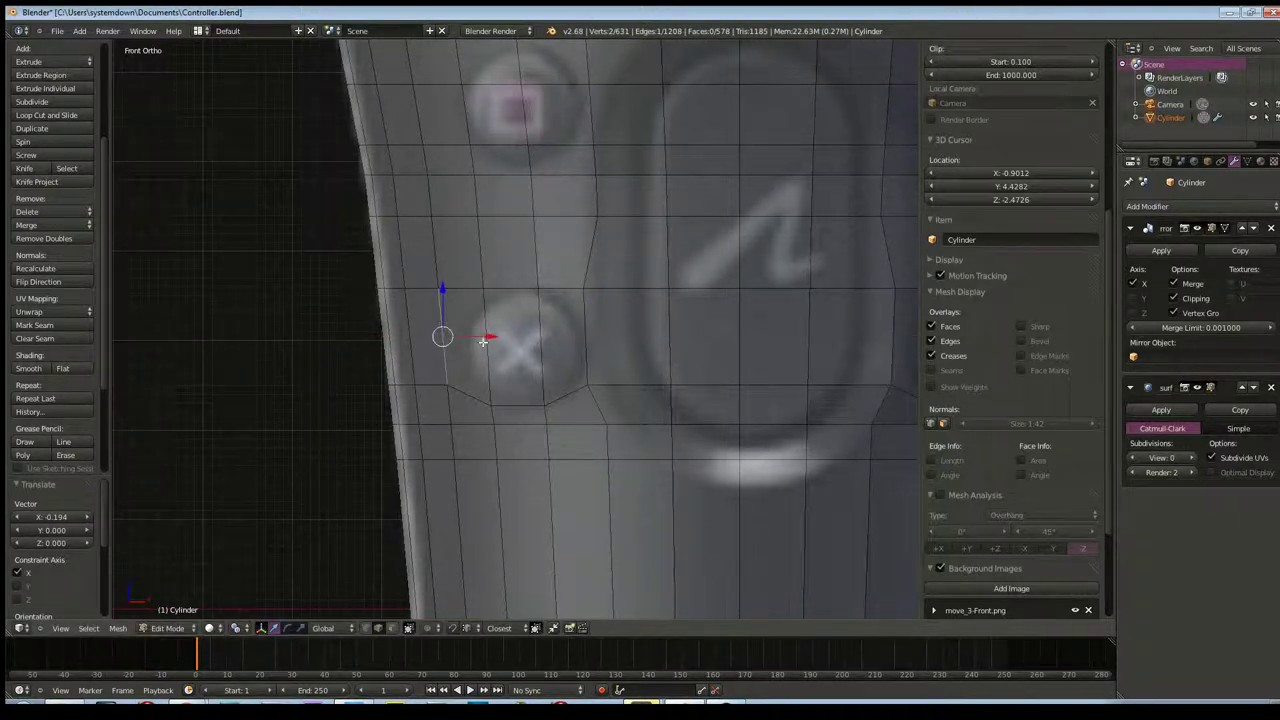
pyautogui.press('g')
pyautogui.press('x')
pyautogui.click(497, 339)
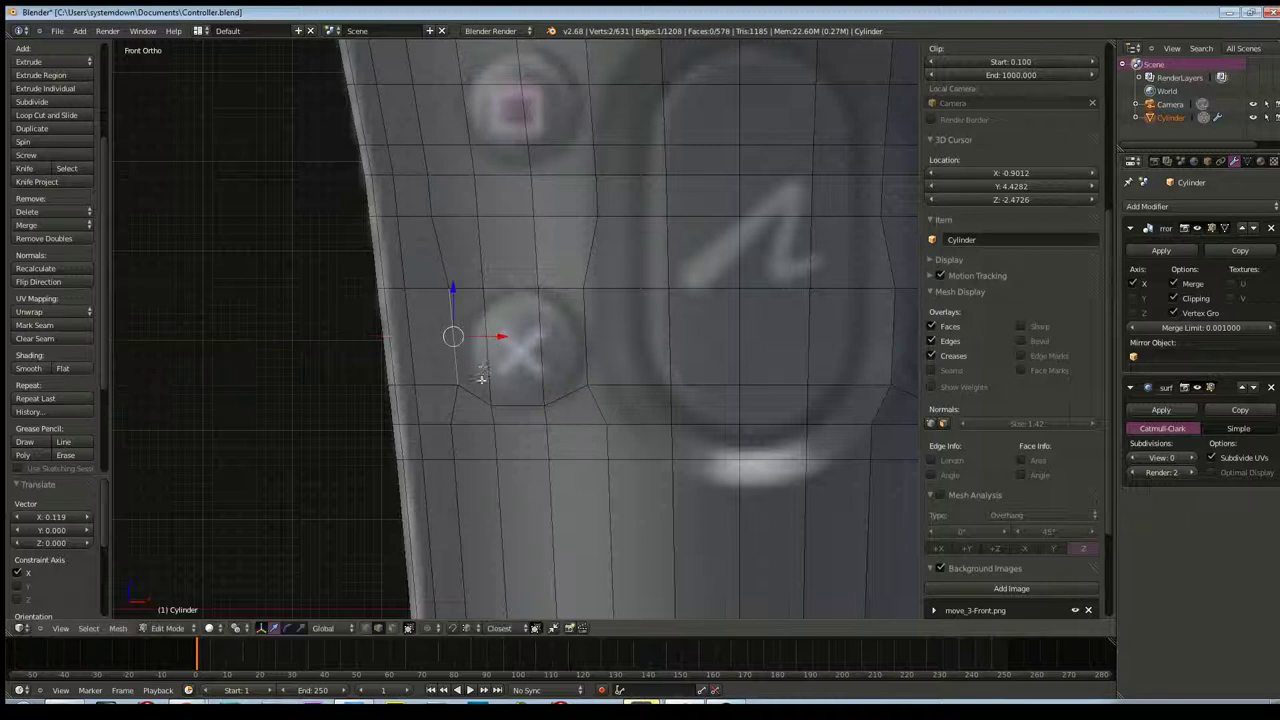
pyautogui.press('g')
pyautogui.press('x')
pyautogui.click(500, 338)
# Undo the recent vertex edits and pick a vertex beside the X button
pyautogui.moveTo(505, 407)
pyautogui.mouseDown(button='middle')
pyautogui.moveTo(660, 417)
pyautogui.moveTo(551, 423)
pyautogui.mouseUp(button='middle')
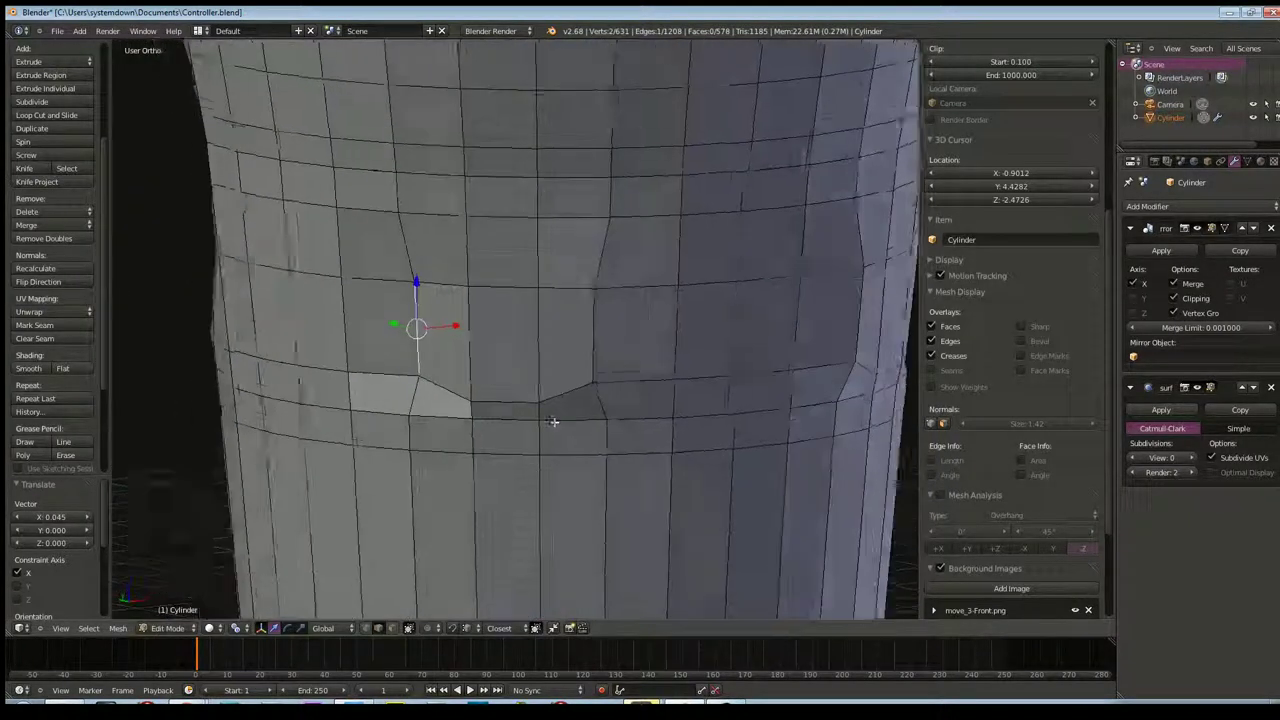
pyautogui.press('KP_1')
pyautogui.scroll(2, 527, 284)
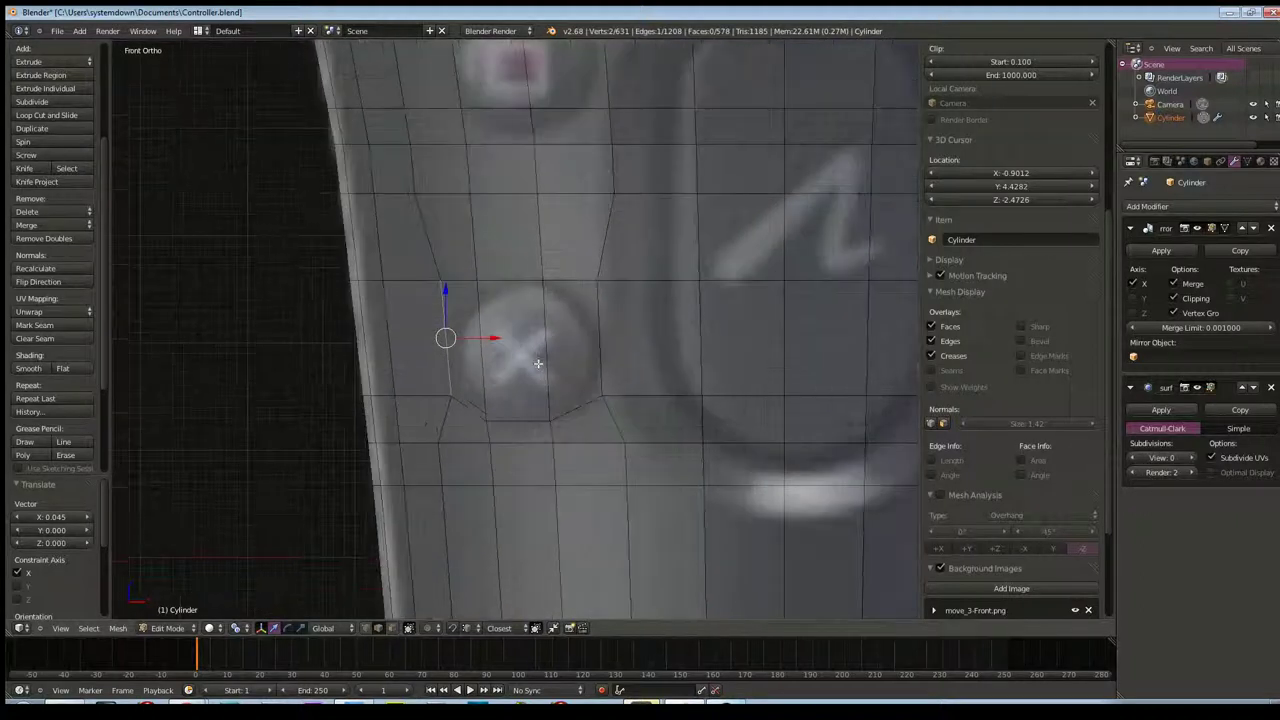
pyautogui.scroll(1, 532, 352)
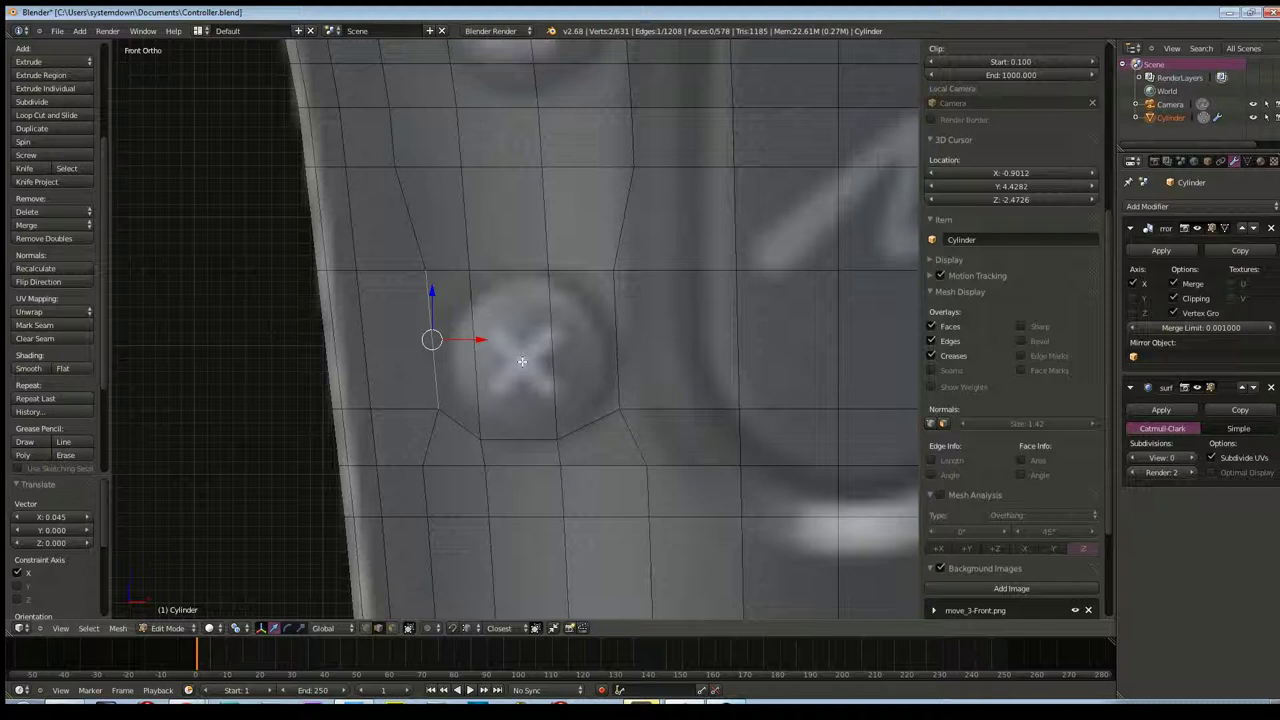
pyautogui.hotkey('ctrl', 'z')
pyautogui.hotkey('ctrl', 'z')
pyautogui.hotkey('ctrl', 'z')
pyautogui.hotkey('ctrl', 'z')
pyautogui.hotkey('ctrl', 'z')
pyautogui.rightClick(492, 345)
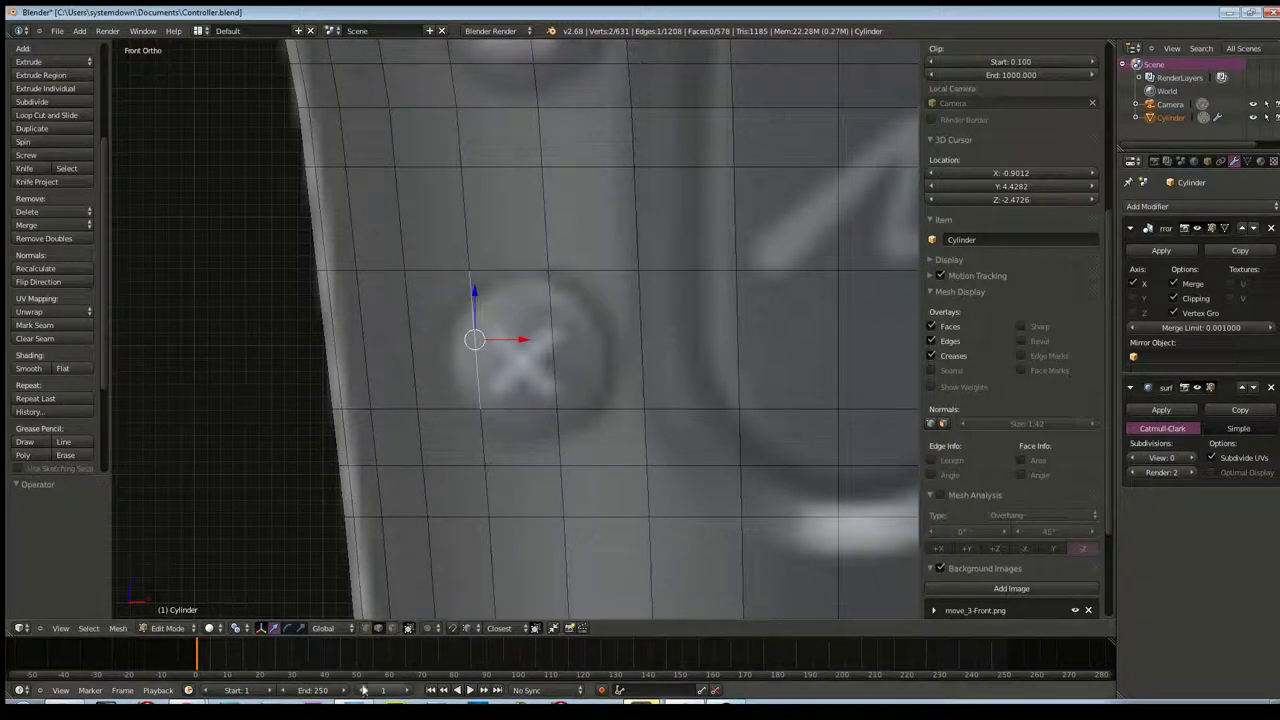
# Deselect all, then select the faces covering the X button
pyautogui.press('a')
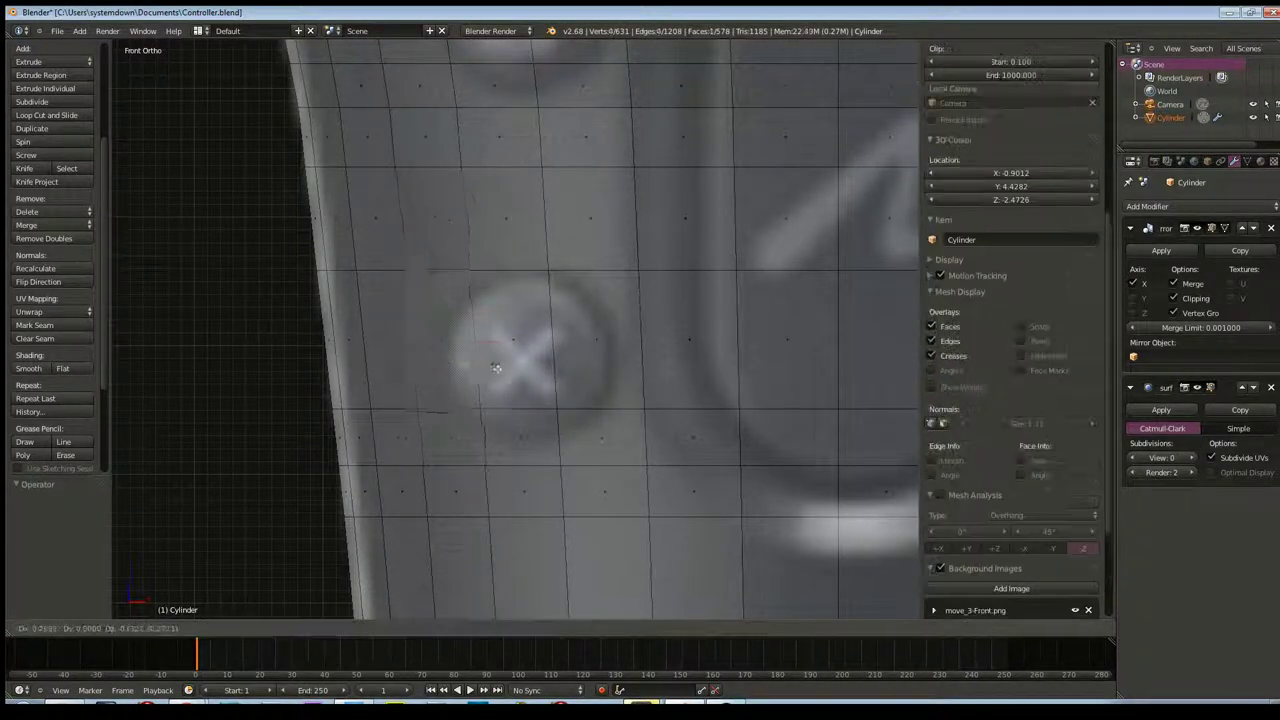
pyautogui.rightClick(466, 368)
pyautogui.keyDown('shift'); pyautogui.rightClick(507, 390); pyautogui.keyUp('shift')
pyautogui.keyDown('shift'); pyautogui.rightClick(563, 374); pyautogui.keyUp('shift')
pyautogui.keyDown('shift'); pyautogui.rightClick(514, 438); pyautogui.keyUp('shift')
pyautogui.keyDown('shift'); pyautogui.rightClick(451, 437); pyautogui.keyUp('shift')
pyautogui.keyDown('shift'); pyautogui.rightClick(580, 443); pyautogui.keyUp('shift')
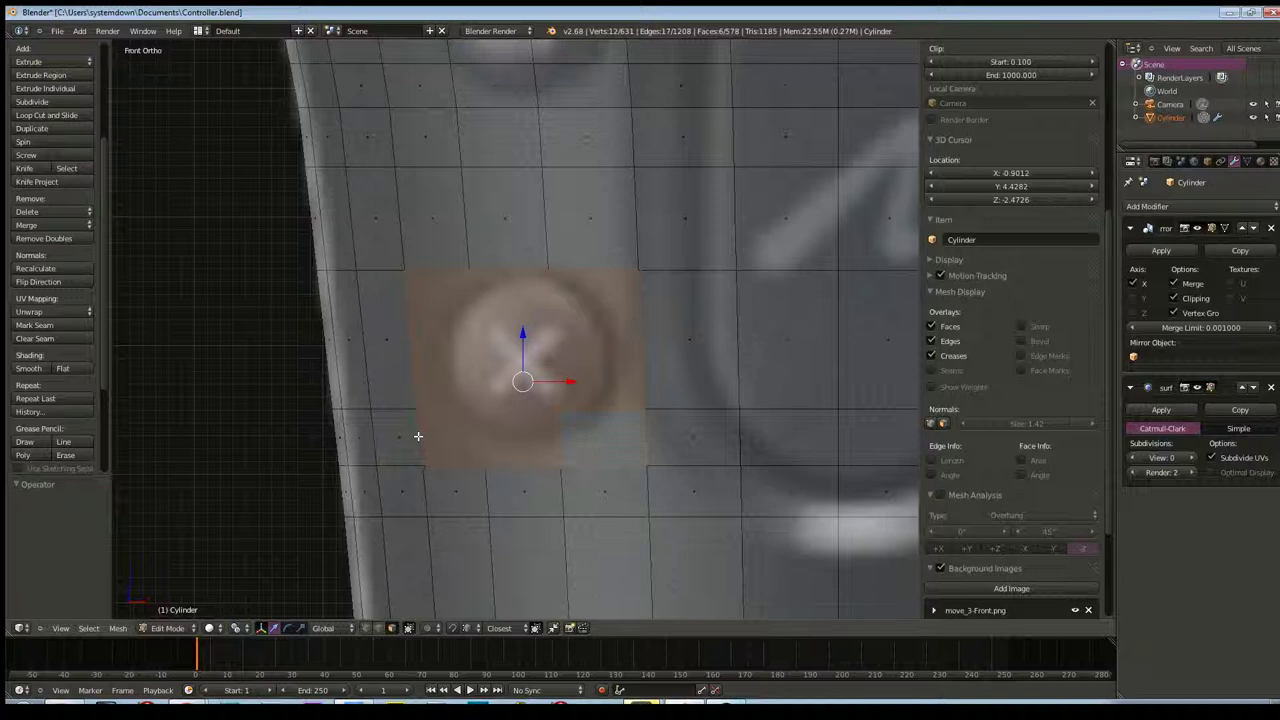
pyautogui.scroll(-3, 418, 436)
pyautogui.moveTo(503, 443)
pyautogui.mouseDown(button='middle')
pyautogui.moveTo(591, 466)
pyautogui.moveTo(566, 437)
pyautogui.moveTo(650, 490)
pyautogui.mouseUp(button='middle')
# Trial-extrude the selected faces and inspect the resulting block
pyautogui.press('e')
pyautogui.click(714, 514)
pyautogui.moveTo(674, 480)
pyautogui.mouseDown(button='middle')
pyautogui.moveTo(513, 420)
pyautogui.moveTo(619, 462)
pyautogui.moveTo(614, 486)
pyautogui.mouseUp(button='middle')
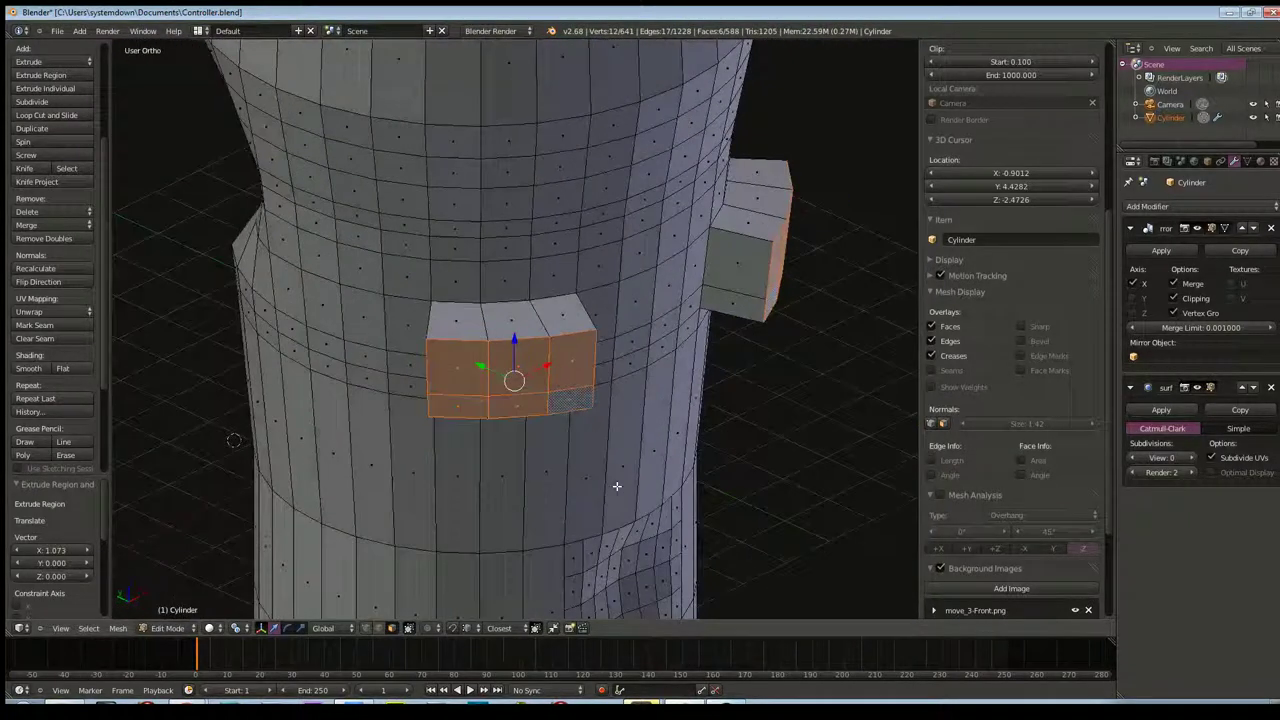
pyautogui.press('KP_1')
pyautogui.moveTo(561, 433)
pyautogui.mouseDown(button='middle')
pyautogui.moveTo(647, 477)
pyautogui.moveTo(631, 471)
pyautogui.mouseUp(button='middle')
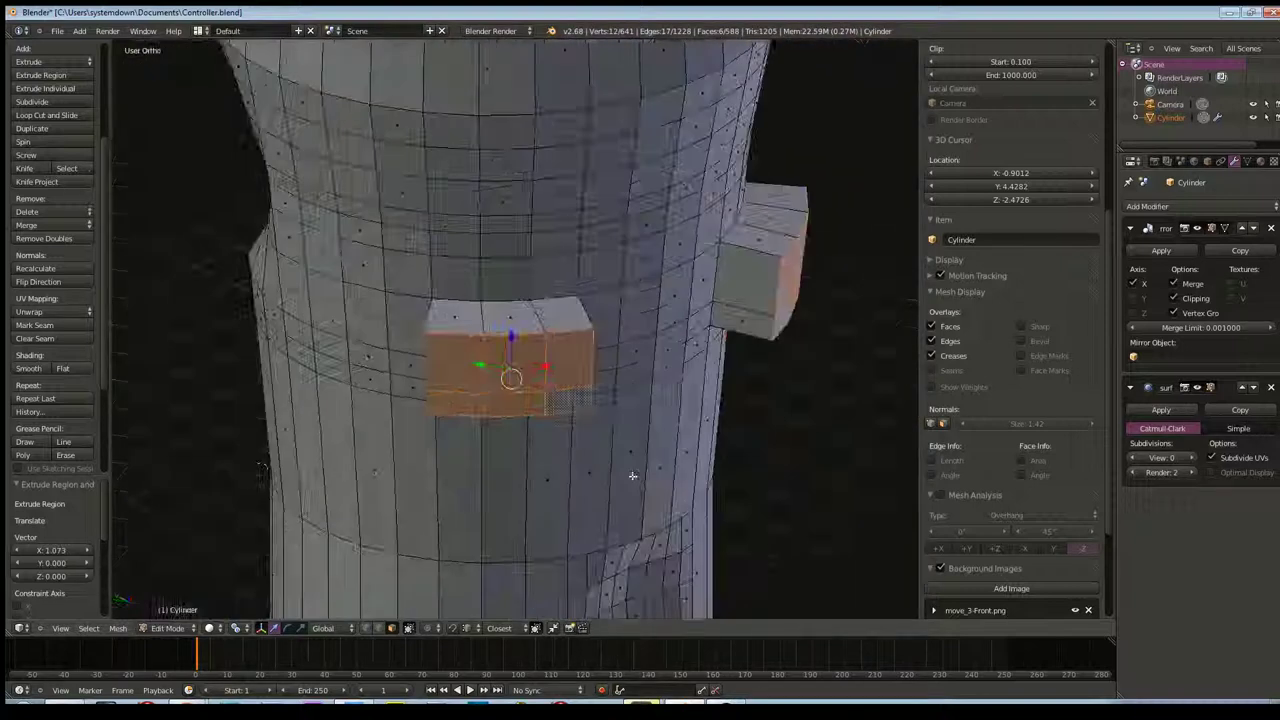
# Undo the extrusion and drop the stray lower-left face, leaving four faces selected
pyautogui.hotkey('ctrl', 'z')
pyautogui.press('KP_1')
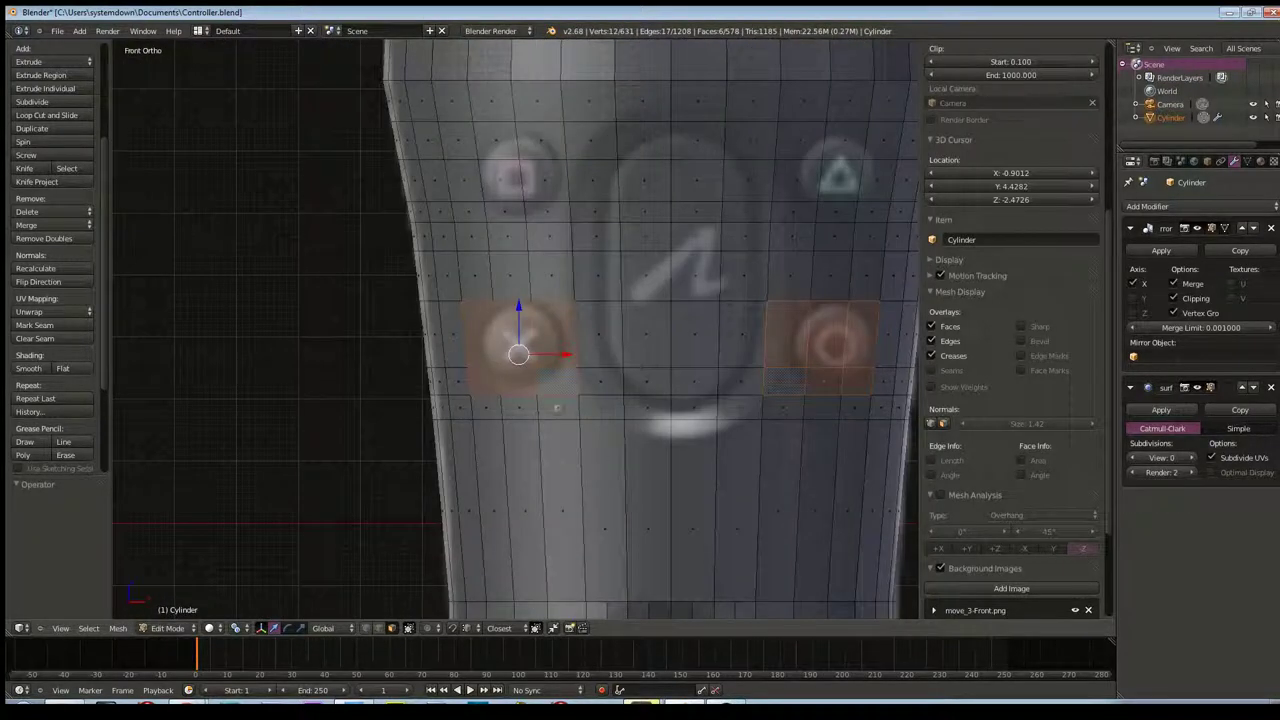
pyautogui.moveTo(468, 346); pyautogui.dragTo(607, 594, button='middle')
pyautogui.keyDown('shift'); pyautogui.click(482, 377); pyautogui.keyUp('shift')
pyautogui.moveTo(482, 377); pyautogui.dragTo(548, 380, button='middle')
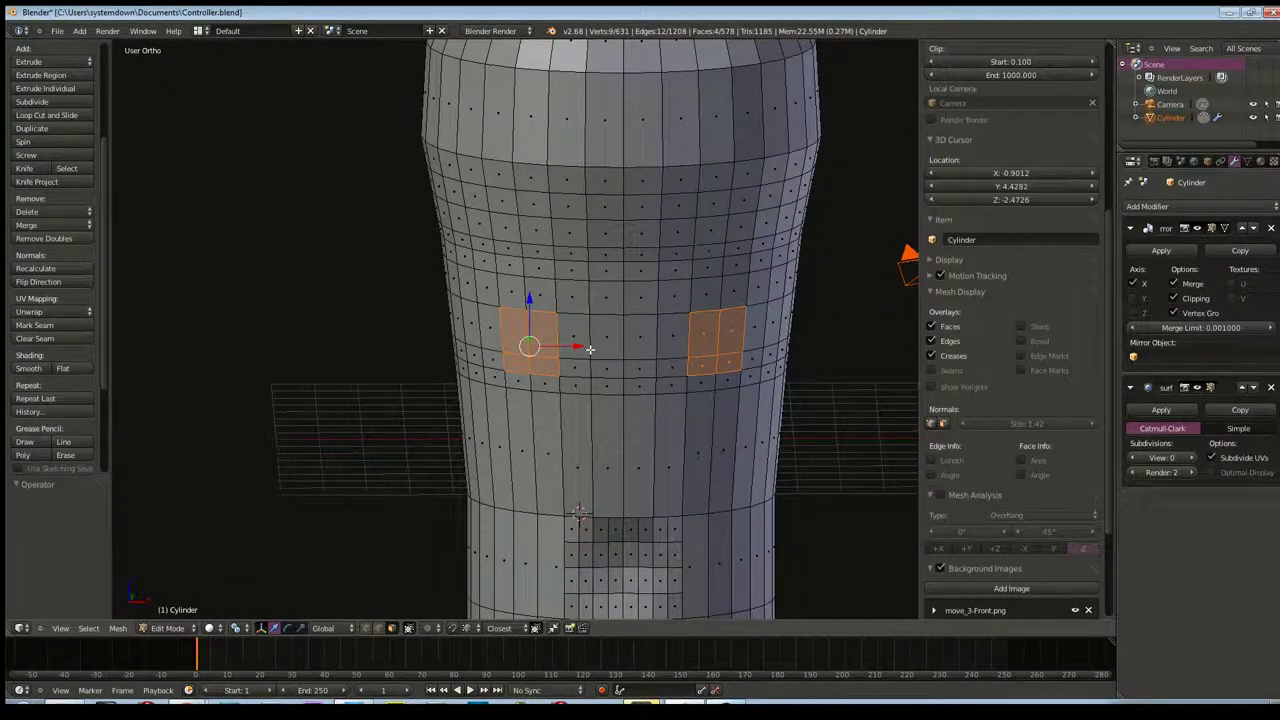
# Extrude the four X-button faces and shift the block's front face along X
pyautogui.press('e')
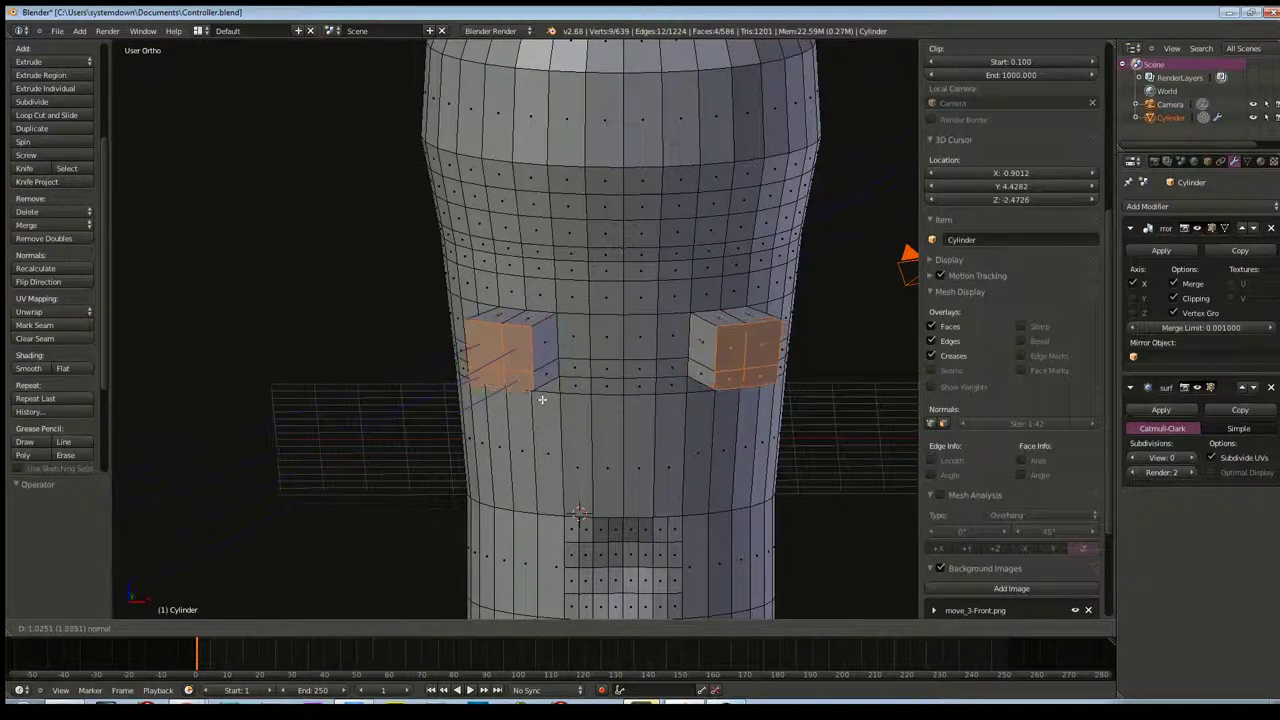
pyautogui.click(541, 399)
pyautogui.moveTo(519, 412); pyautogui.dragTo(571, 379, button='middle')
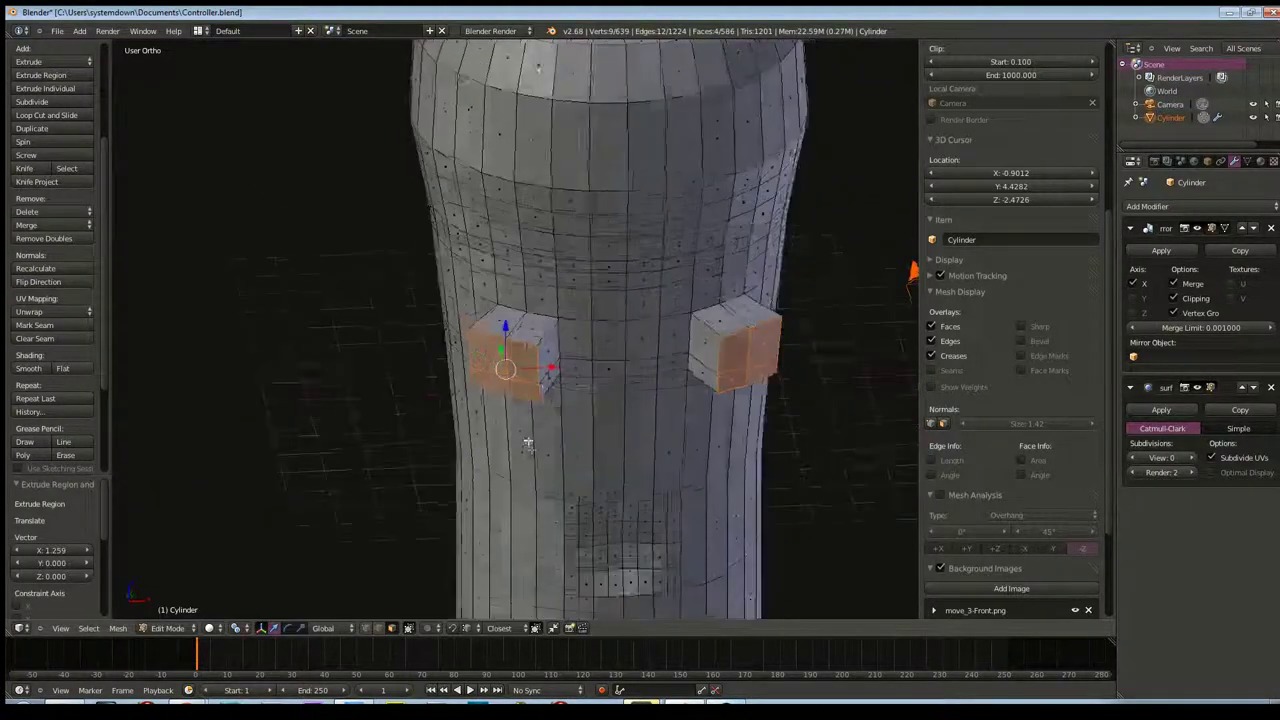
pyautogui.press('g')
pyautogui.press('x')
pyautogui.click(585, 356)
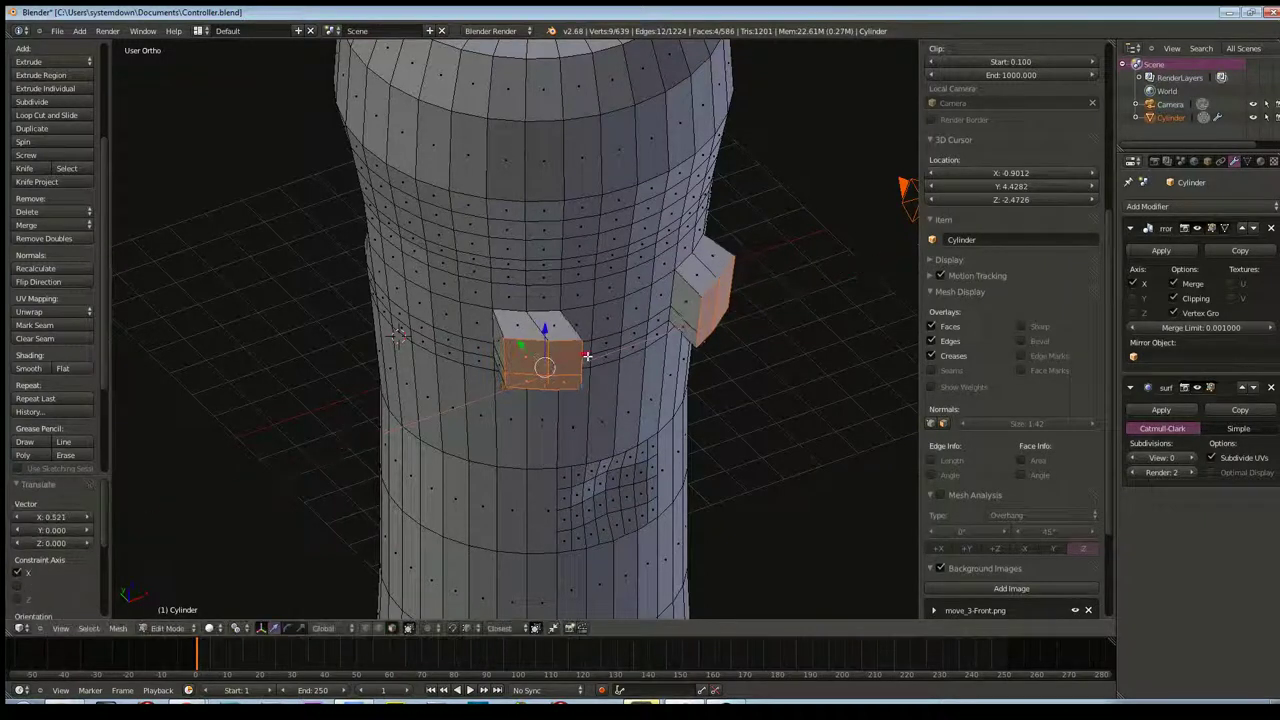
pyautogui.moveTo(537, 397)
pyautogui.mouseDown(button='middle')
pyautogui.moveTo(610, 395)
pyautogui.moveTo(486, 368)
pyautogui.mouseUp(button='middle')
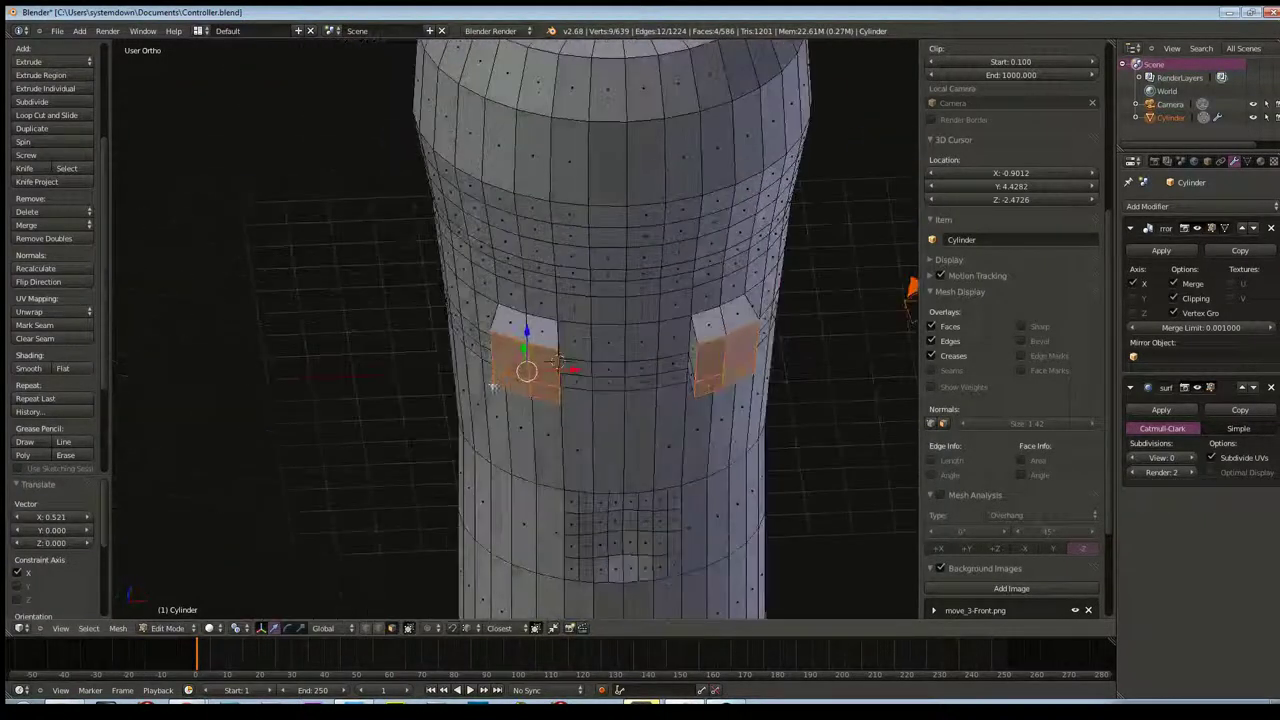
# Adjust the block face up and back down along Z to fit the reference
pyautogui.press('KP_1')
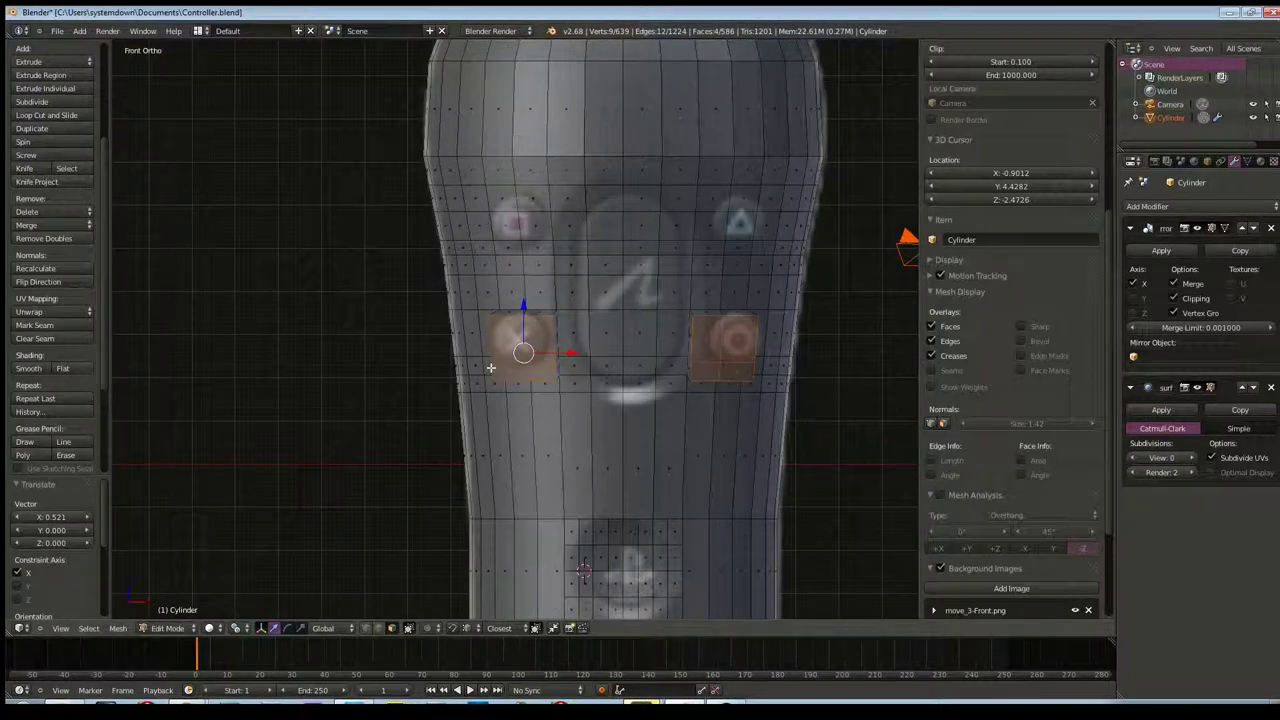
pyautogui.scroll(2, 490, 368)
pyautogui.scroll(2, 509, 423)
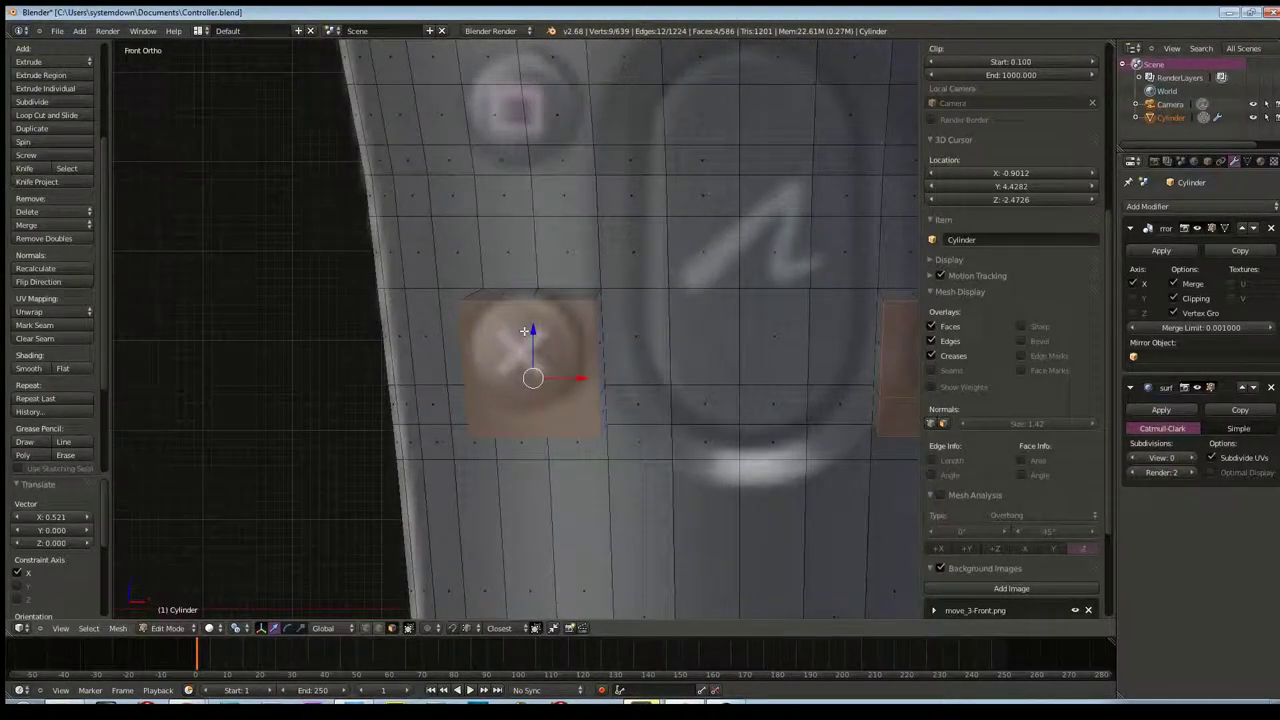
pyautogui.moveTo(532, 332); pyautogui.dragTo(607, 335, button='middle')
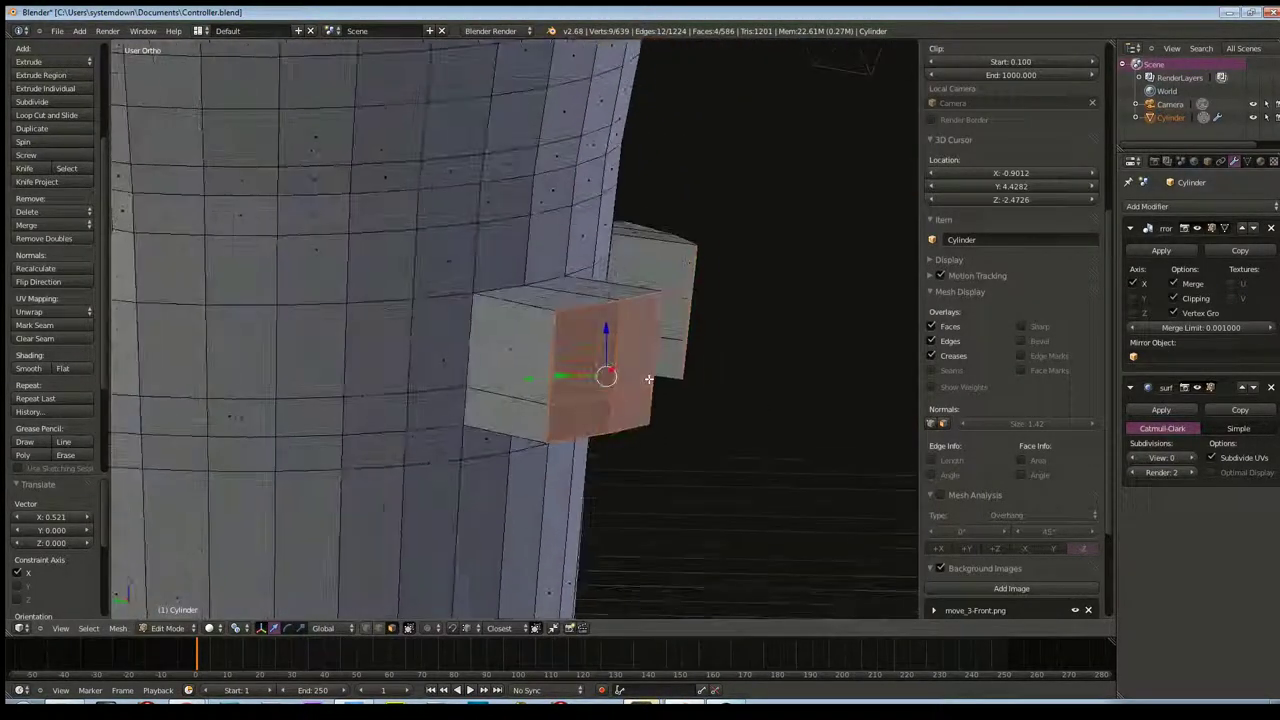
pyautogui.moveTo(607, 335); pyautogui.dragTo(608, 317)
pyautogui.moveTo(608, 317)
pyautogui.mouseDown(button='middle')
pyautogui.moveTo(686, 357)
pyautogui.moveTo(600, 315)
pyautogui.mouseUp(button='middle')
pyautogui.moveTo(595, 313); pyautogui.dragTo(597, 330)
pyautogui.moveTo(597, 330); pyautogui.dragTo(514, 341, button='middle')
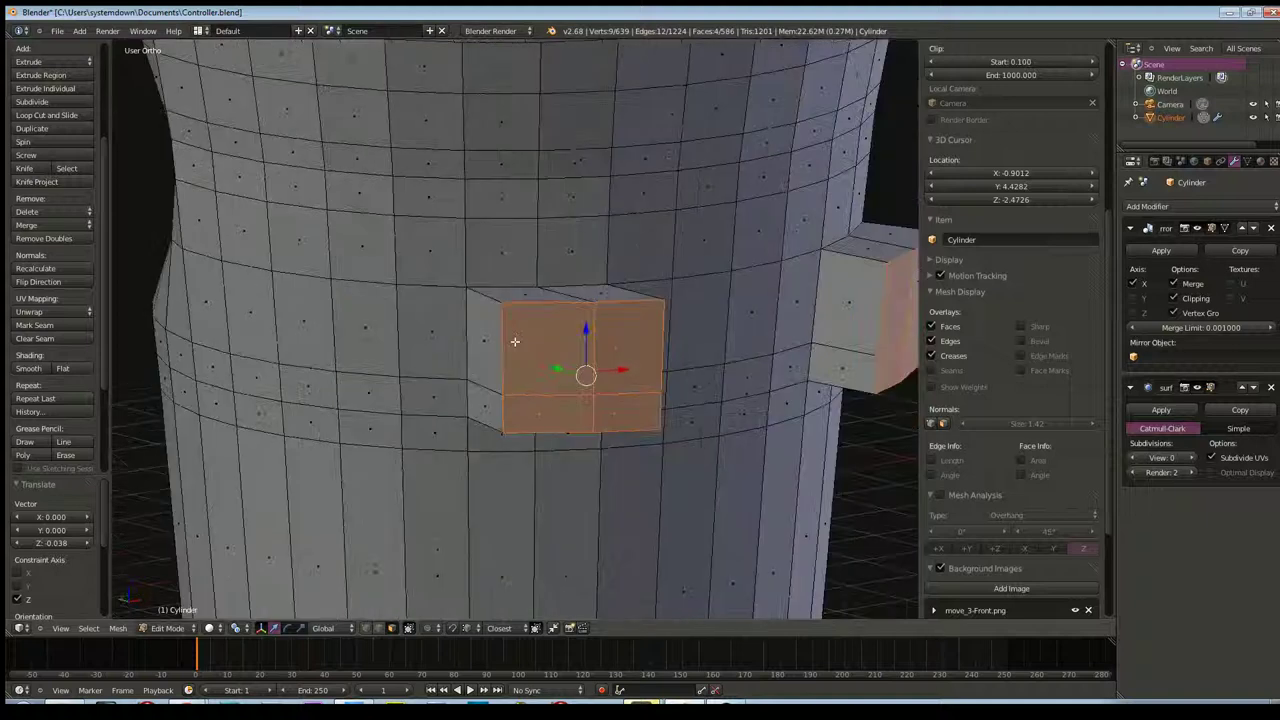
# Raise the Subdivision Surface view level to 3 to preview the smoothed block
pyautogui.click(1191, 458)
pyautogui.click(1191, 458)
pyautogui.click(1191, 458)
pyautogui.moveTo(777, 400)
pyautogui.mouseDown(button='middle')
pyautogui.moveTo(543, 414)
pyautogui.moveTo(748, 392)
pyautogui.moveTo(671, 403)
pyautogui.moveTo(731, 397)
pyautogui.mouseUp(button='middle')
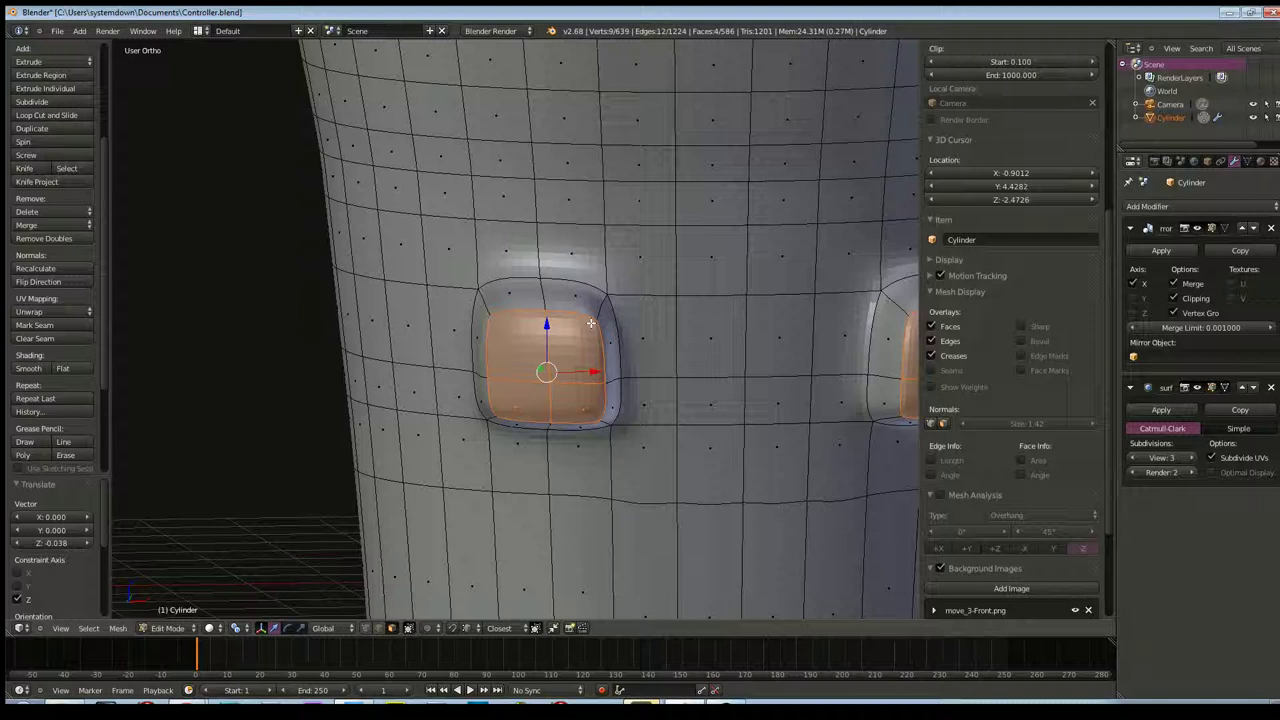
# Switch to vertex select mode and pick corner vertices of the button block
pyautogui.click(1225, 388)
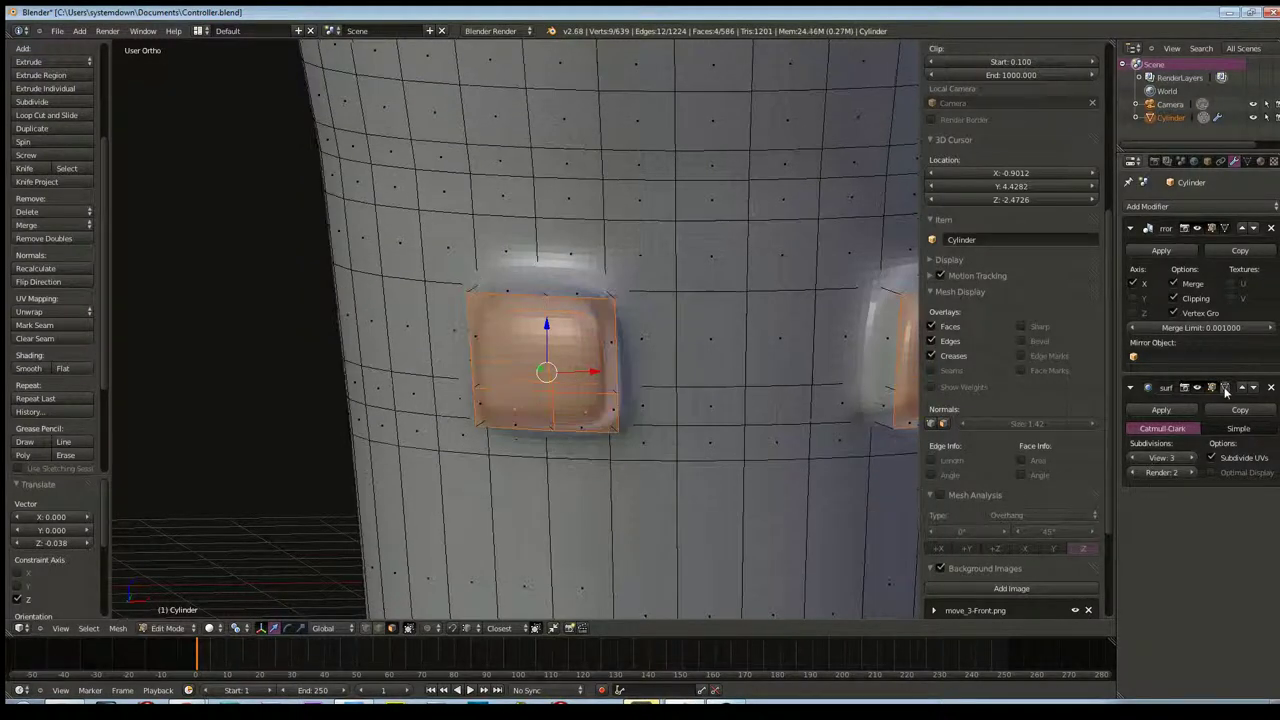
pyautogui.scroll(3, 636, 343)
pyautogui.press('a')
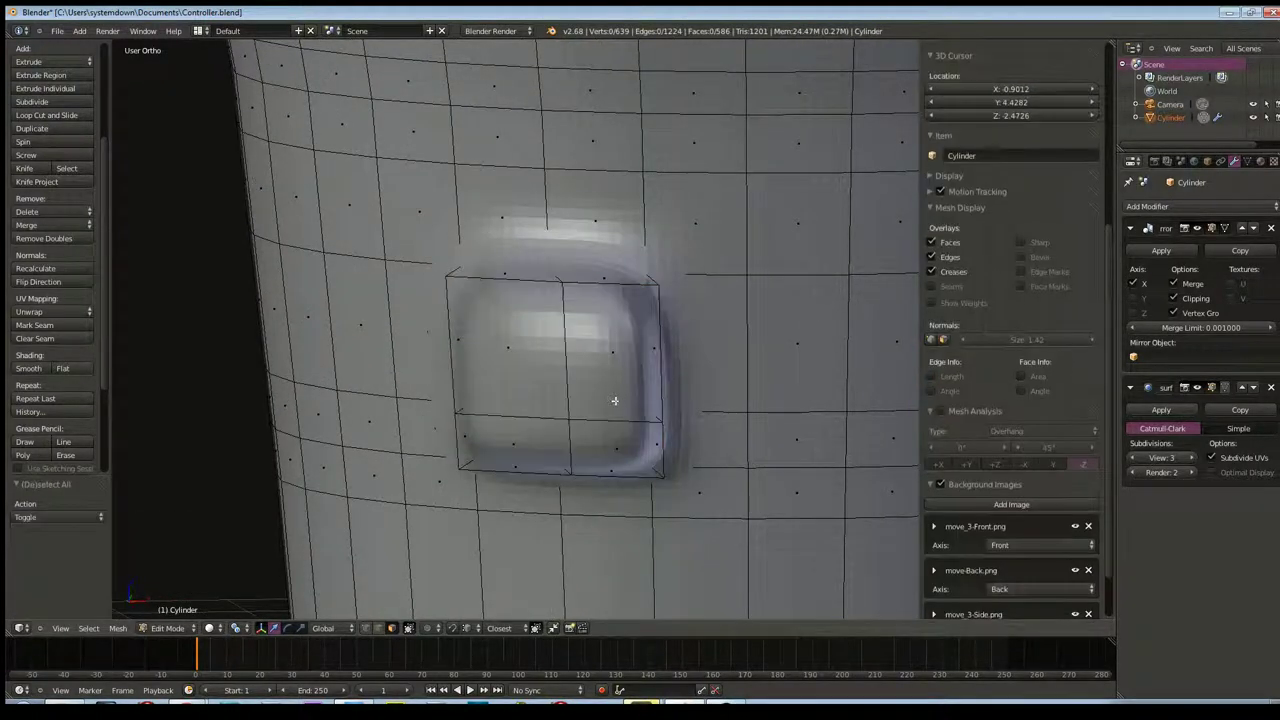
pyautogui.click(378, 628)
pyautogui.rightClick(655, 284)
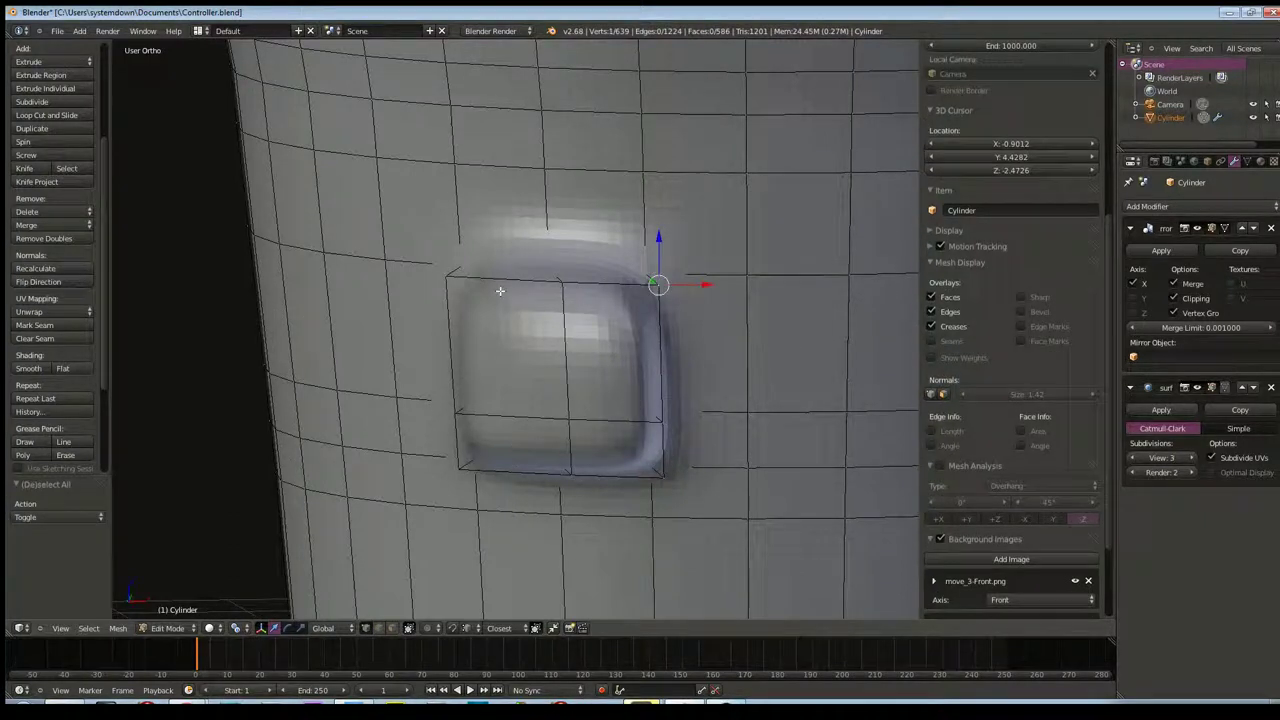
pyautogui.keyDown('shift'); pyautogui.rightClick(445, 273); pyautogui.keyUp('shift')
pyautogui.keyDown('shift'); pyautogui.rightClick(661, 479); pyautogui.keyUp('shift')
pyautogui.keyDown('shift'); pyautogui.rightClick(454, 472); pyautogui.keyUp('shift')
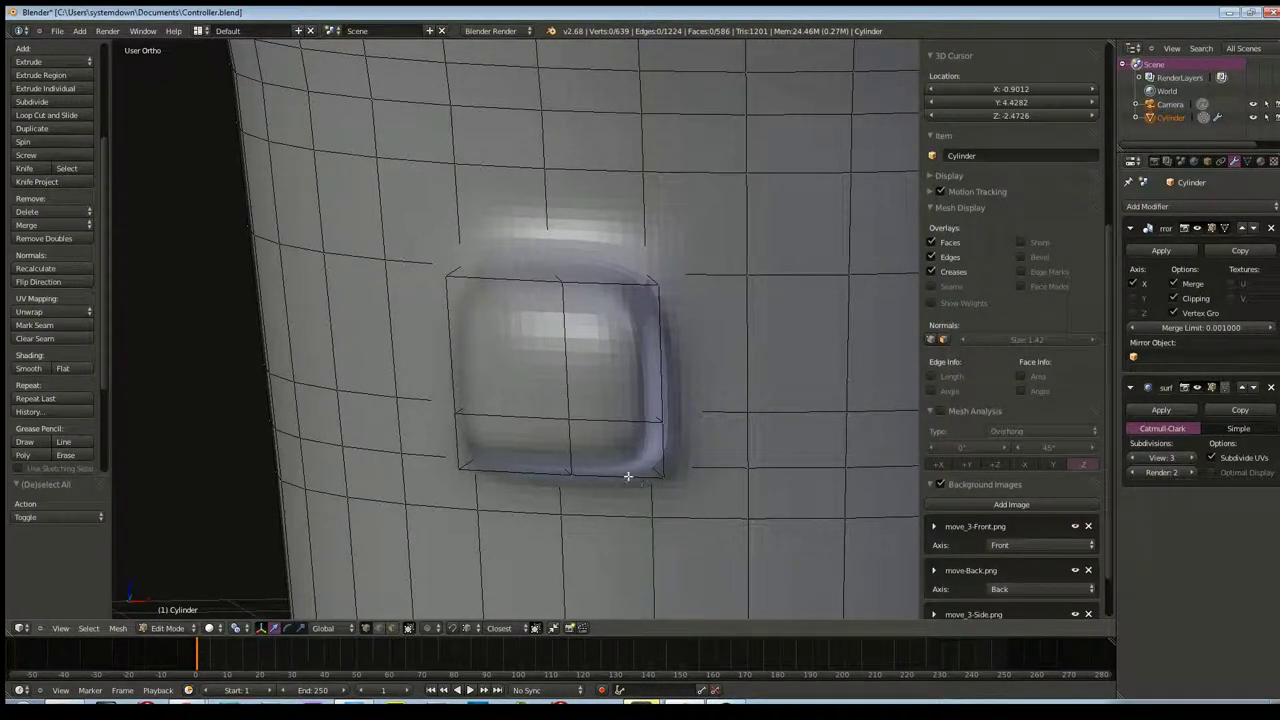
# Select the block's four front corner vertices and scale them to 0.726
pyautogui.rightClick(650, 288)
pyautogui.keyDown('shift'); pyautogui.rightClick(445, 277); pyautogui.keyUp('shift')
pyautogui.keyDown('shift'); pyautogui.rightClick(456, 470); pyautogui.keyUp('shift')
pyautogui.keyDown('shift'); pyautogui.rightClick(664, 475); pyautogui.keyUp('shift')
pyautogui.press('s')
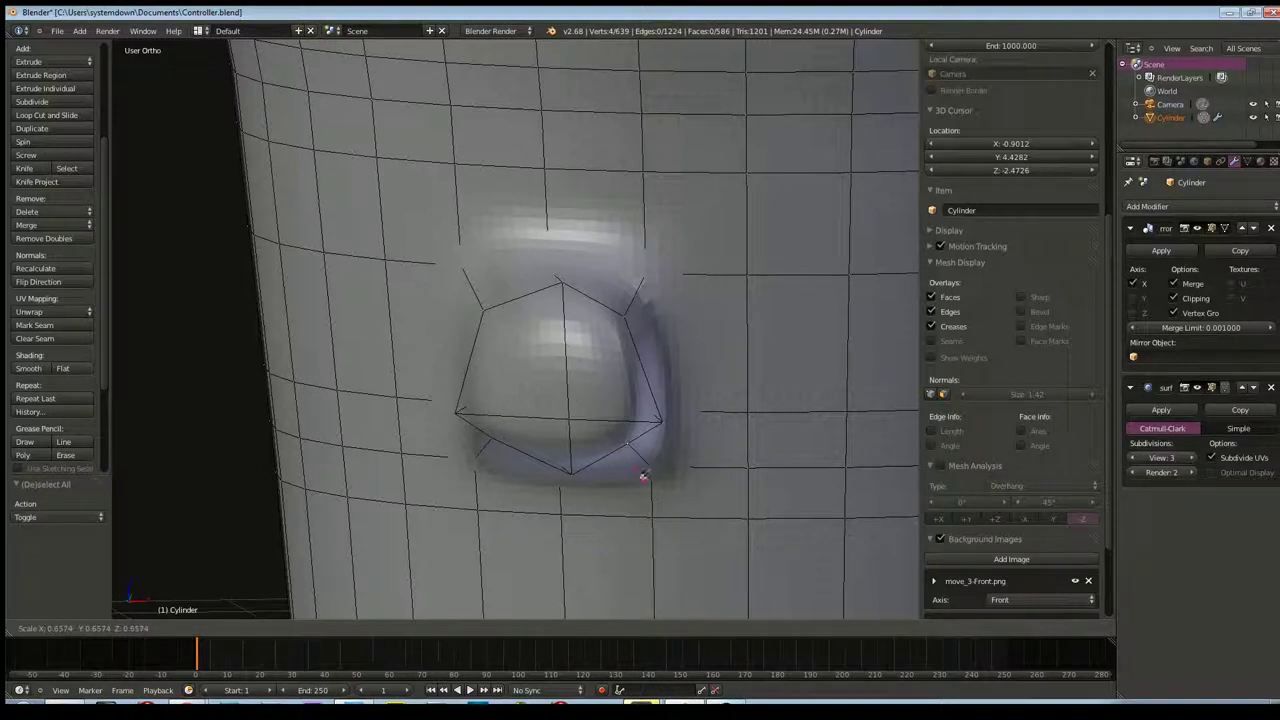
pyautogui.click(651, 482)
# Return to the square block and set the Subdivision Surface view level to 0
pyautogui.moveTo(534, 481)
pyautogui.mouseDown(button='middle')
pyautogui.moveTo(629, 443)
pyautogui.moveTo(643, 457)
pyautogui.moveTo(600, 500)
pyautogui.moveTo(539, 523)
pyautogui.moveTo(492, 469)
pyautogui.moveTo(523, 434)
pyautogui.mouseUp(button='middle')
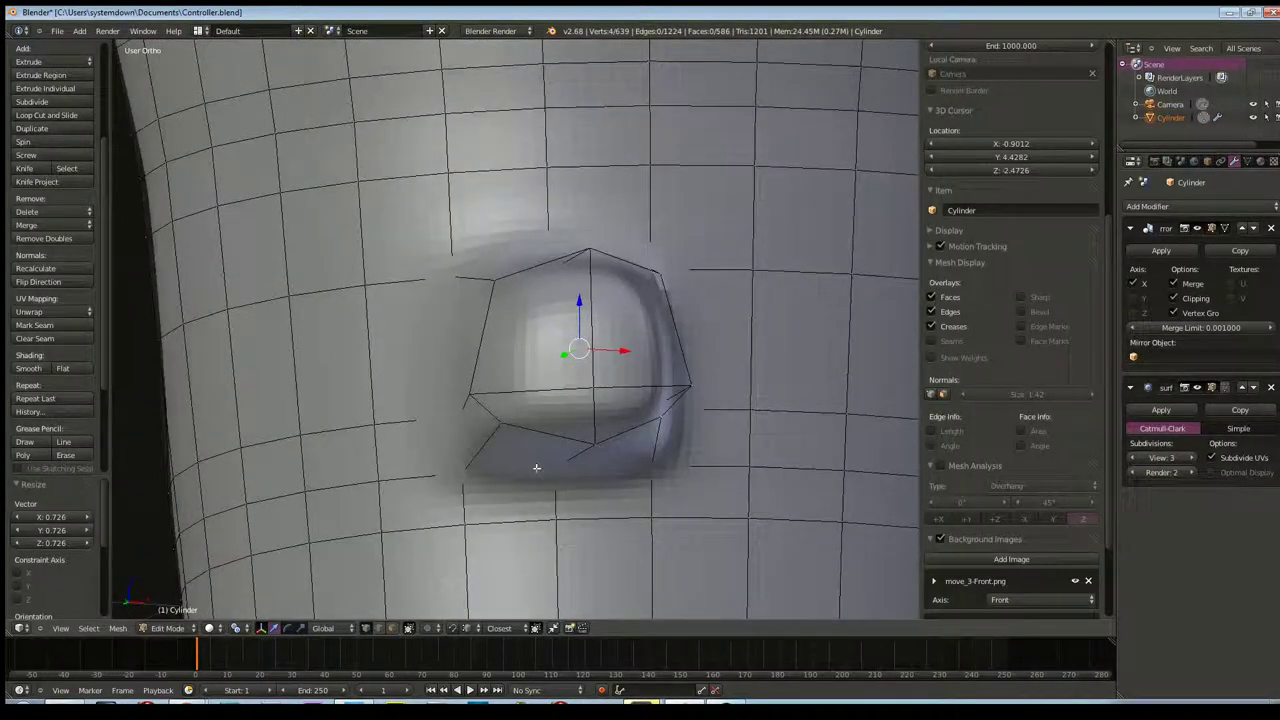
pyautogui.rightClick(472, 395)
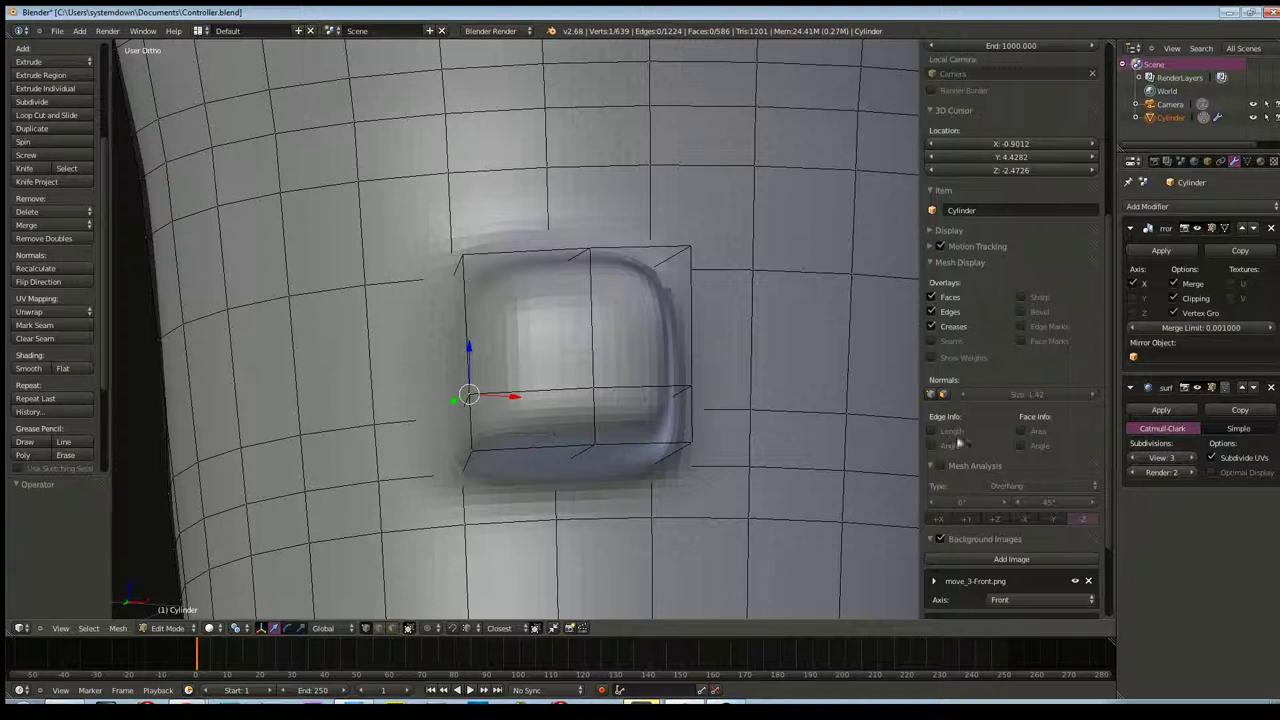
pyautogui.click(1133, 458)
pyautogui.click(1133, 458)
pyautogui.click(1133, 458)
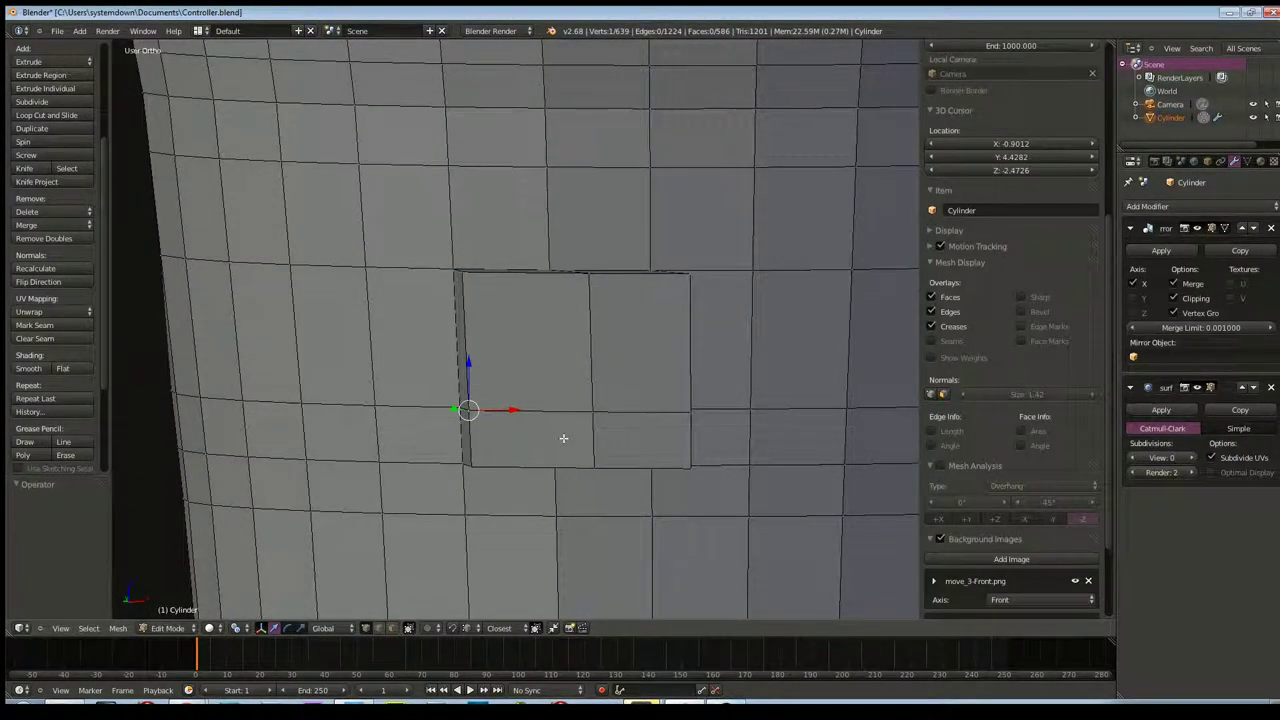
# Raise the block's two inner horizontal edges along Z, then nudge them along Y
pyautogui.press('a')
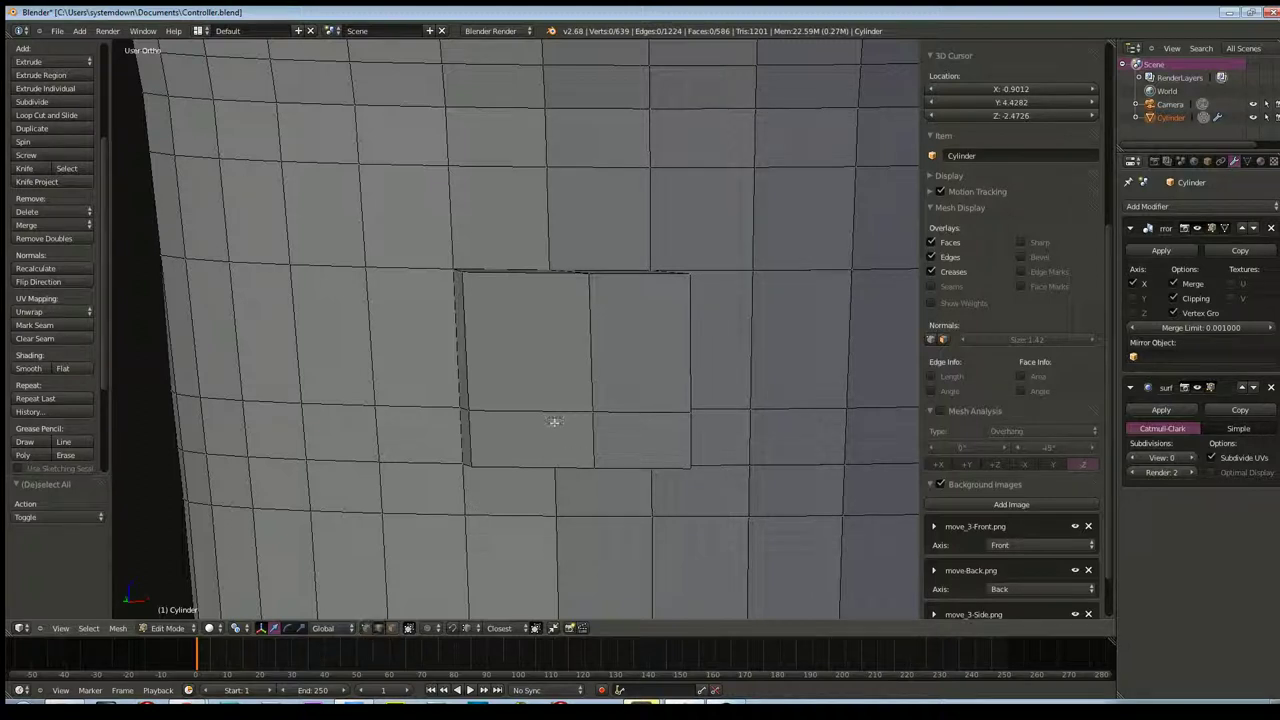
pyautogui.rightClick(553, 412)
pyautogui.keyDown('shift'); pyautogui.rightClick(640, 411); pyautogui.keyUp('shift')
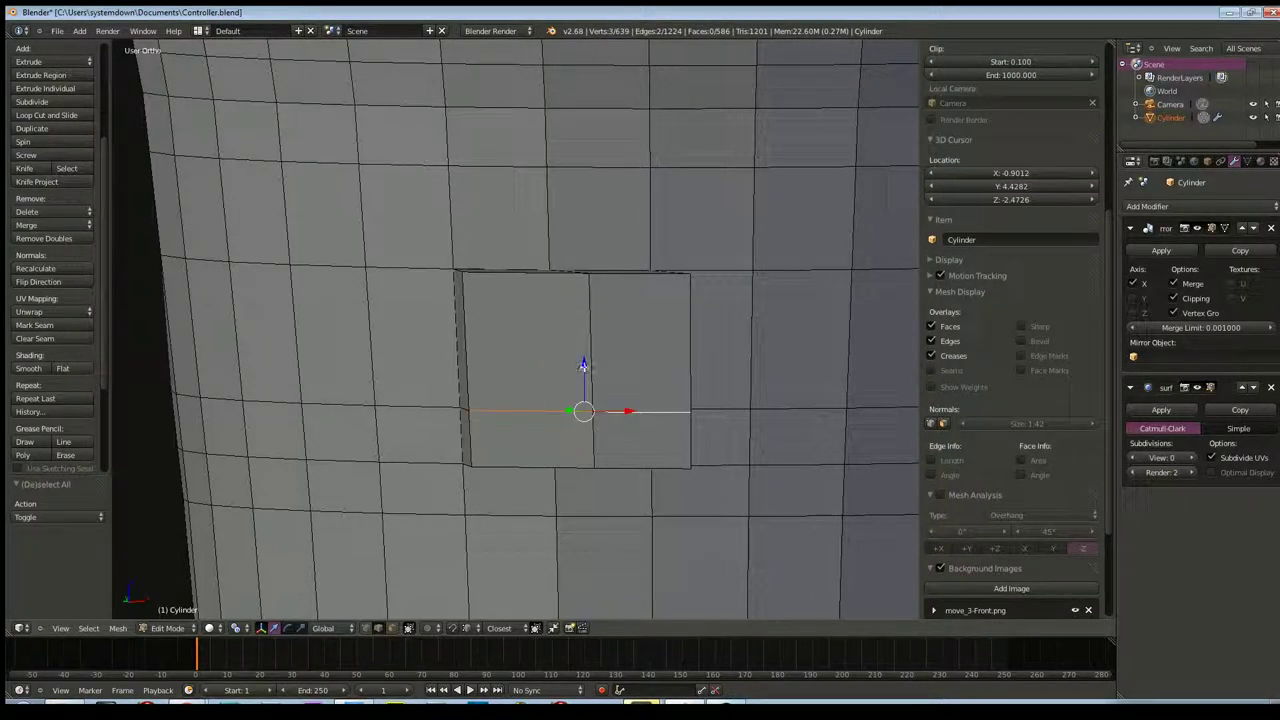
pyautogui.press('g')
pyautogui.click(586, 320)
pyautogui.moveTo(529, 377)
pyautogui.mouseDown(button='middle')
pyautogui.moveTo(697, 374)
pyautogui.moveTo(651, 394)
pyautogui.moveTo(620, 349)
pyautogui.mouseUp(button='middle')
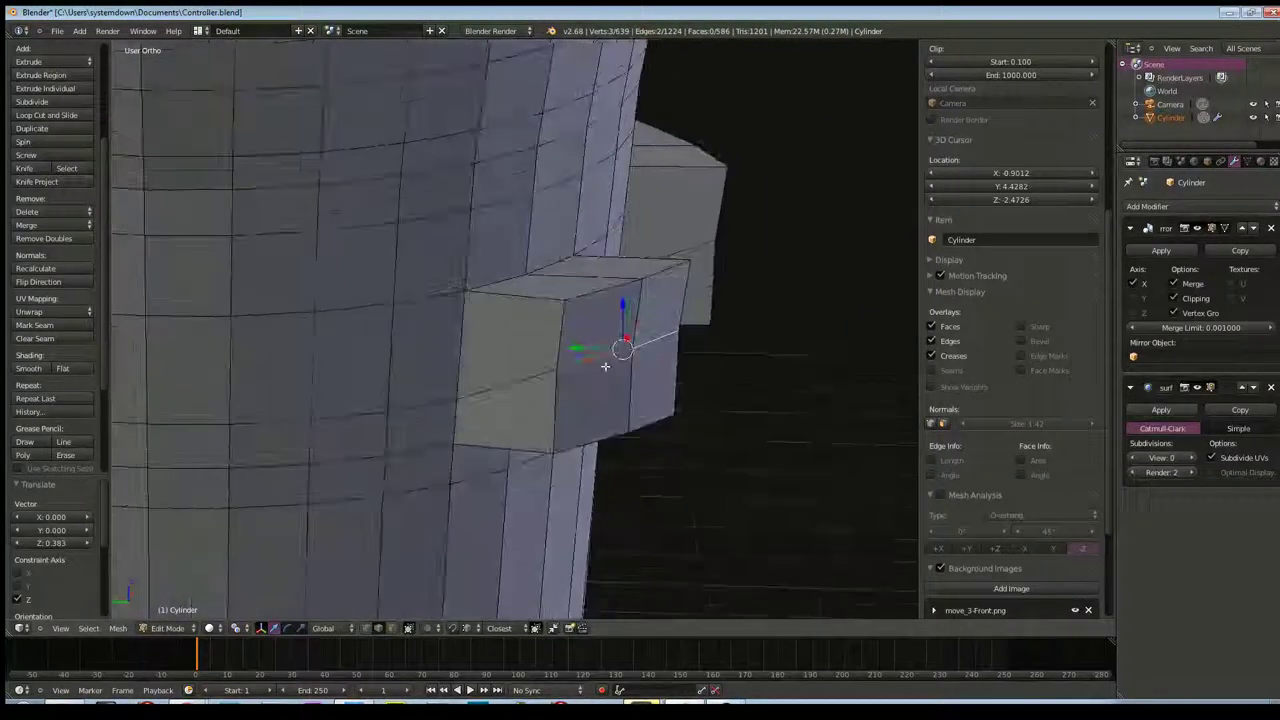
pyautogui.press('g')
pyautogui.press('y')
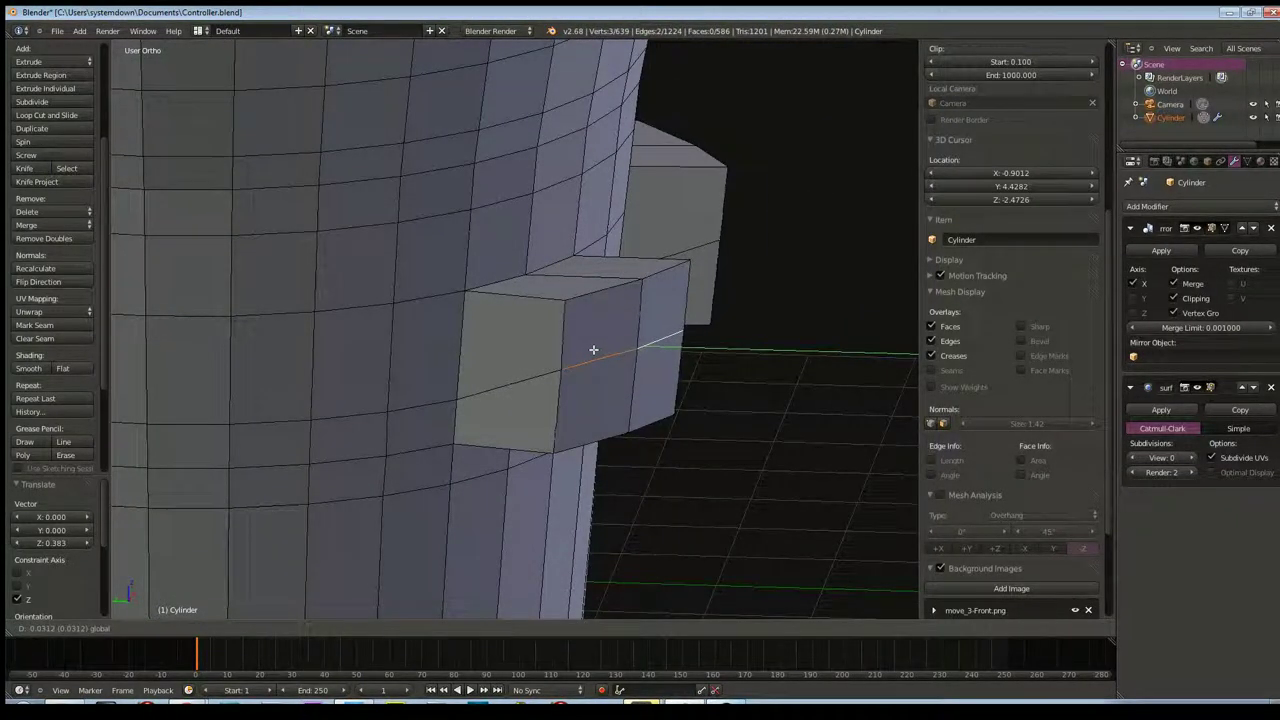
pyautogui.click(592, 349)
# Slide the block's top and bottom edges 0.044 along Y
pyautogui.rightClick(570, 294)
pyautogui.rightClick(665, 270)
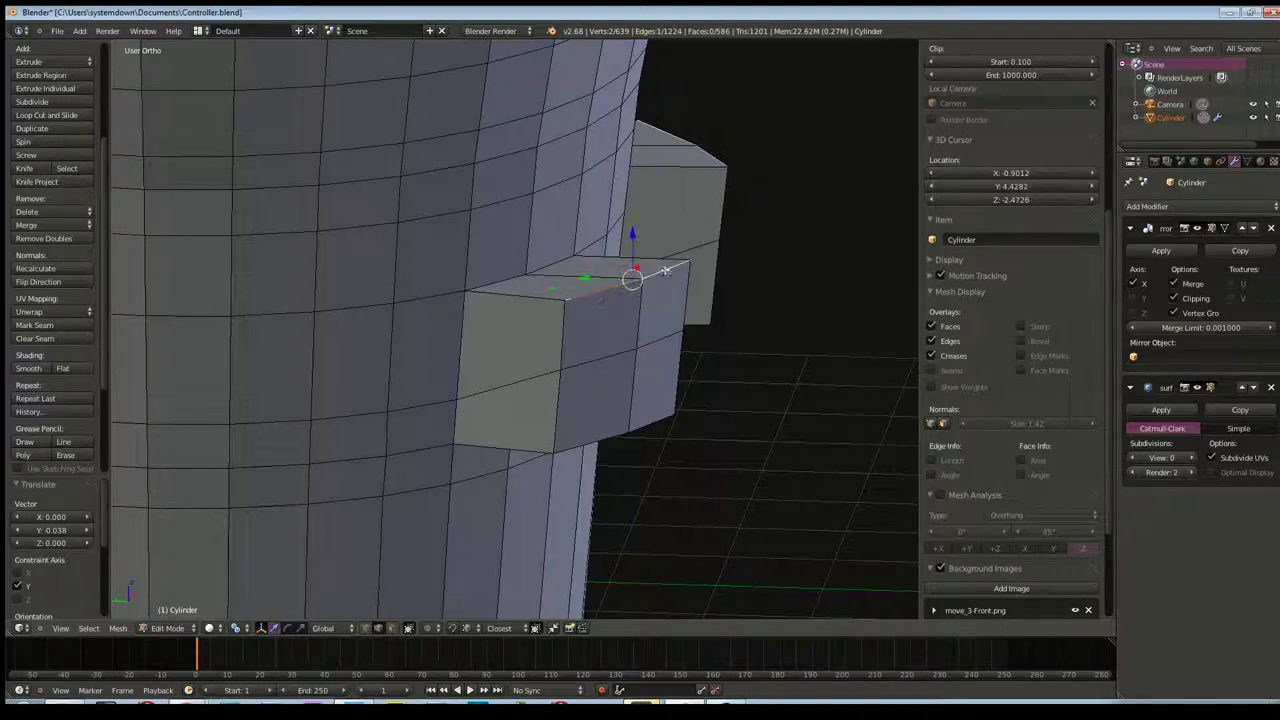
pyautogui.keyDown('shift'); pyautogui.rightClick(600, 443); pyautogui.keyUp('shift')
pyautogui.keyDown('shift'); pyautogui.rightClick(656, 421); pyautogui.keyUp('shift')
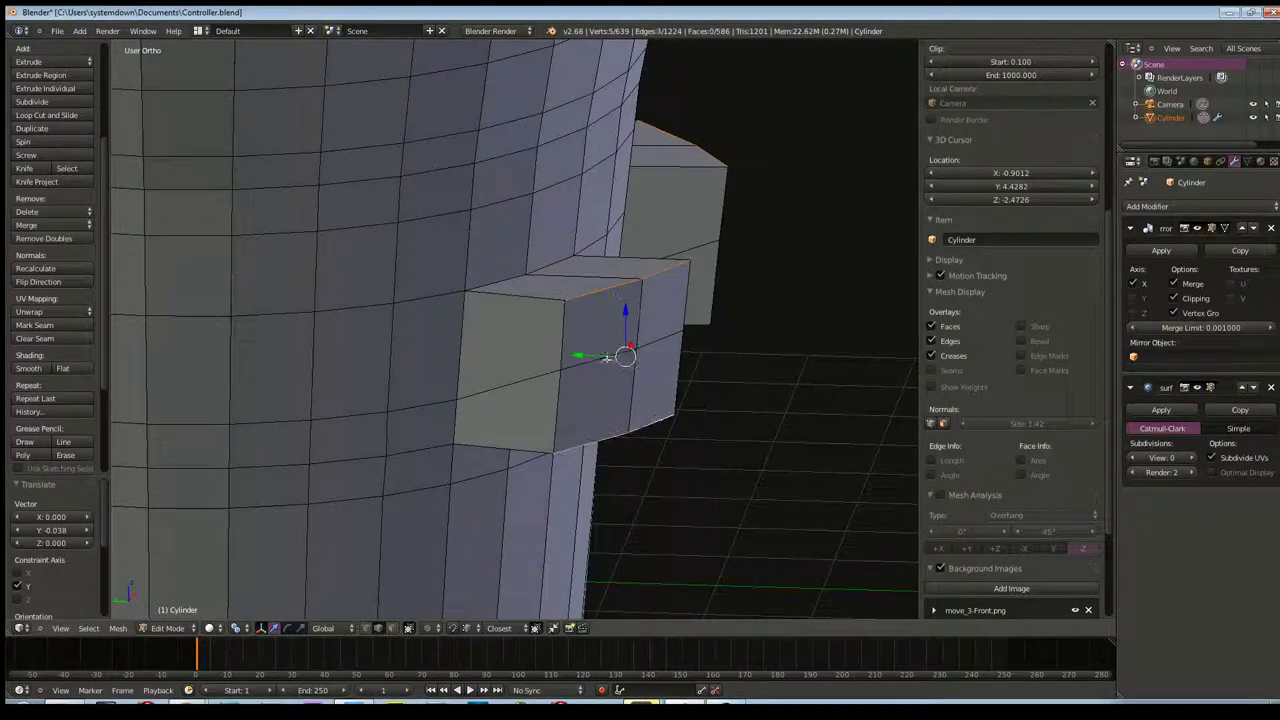
pyautogui.press('g')
pyautogui.press('y')
pyautogui.click(566, 373)
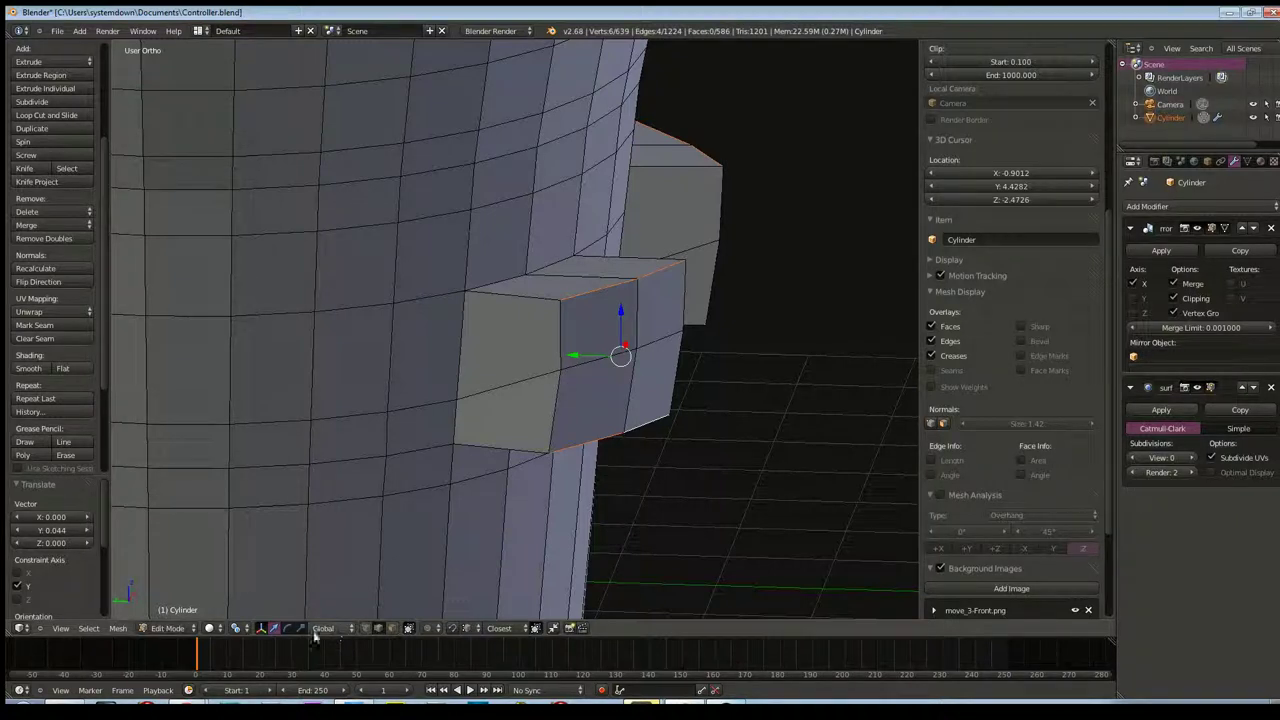
# Select corner vertices of the side button block and nudge one slightly left along X
pyautogui.rightClick(557, 374)
pyautogui.moveTo(557, 374)
pyautogui.mouseDown(button='middle')
pyautogui.moveTo(380, 406)
pyautogui.moveTo(526, 423)
pyautogui.mouseUp(button='middle')
pyautogui.rightClick(480, 389)
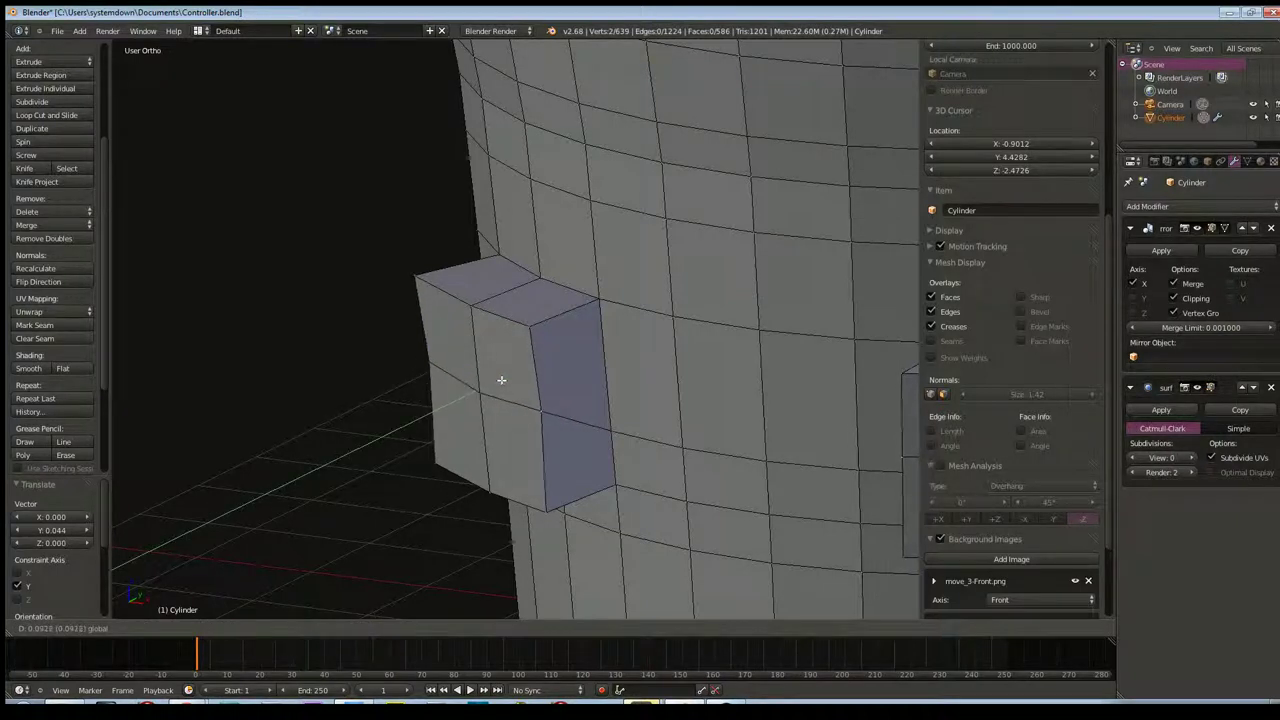
pyautogui.moveTo(497, 379); pyautogui.dragTo(482, 441)
pyautogui.moveTo(482, 441); pyautogui.dragTo(541, 430, button='middle')
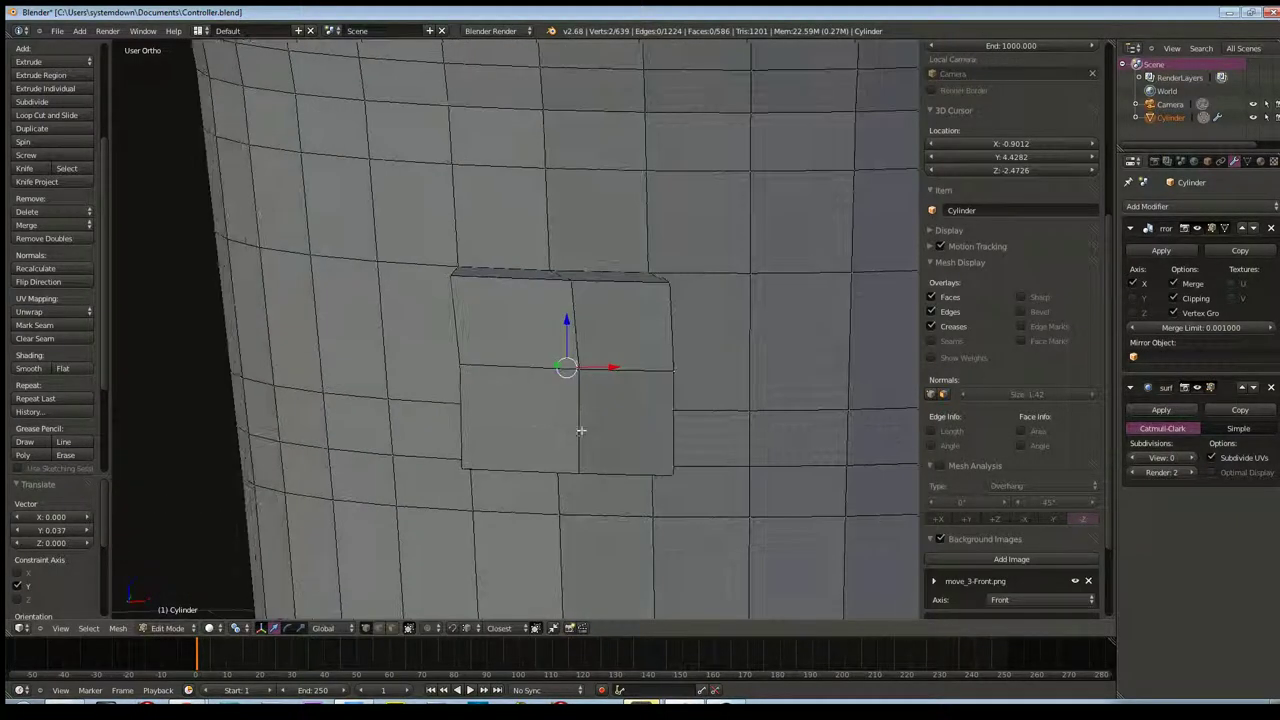
pyautogui.moveTo(623, 371); pyautogui.dragTo(605, 372)
pyautogui.moveTo(605, 372)
pyautogui.mouseDown(button='middle')
pyautogui.moveTo(560, 423)
pyautogui.moveTo(563, 457)
pyautogui.moveTo(607, 368)
pyautogui.mouseUp(button='middle')
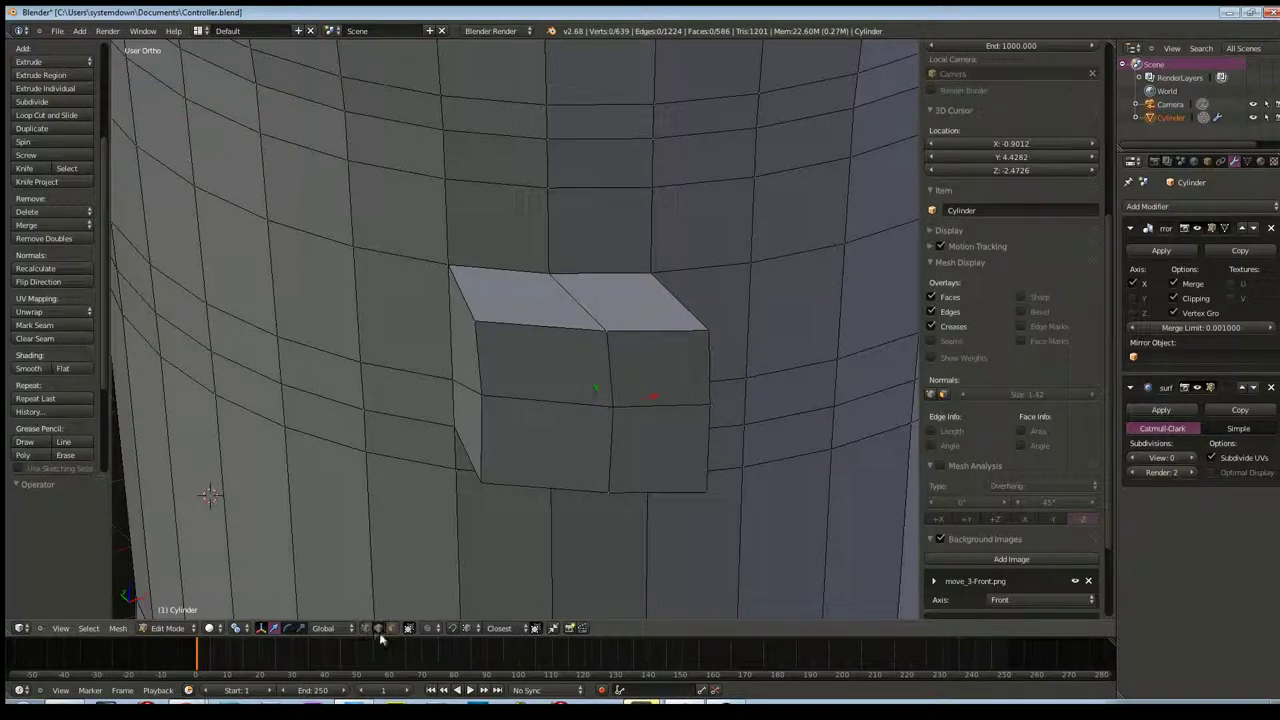
# Select a vertical corner edge of the block and shift it along Y and X
pyautogui.rightClick(612, 445)
pyautogui.keyDown('shift'); pyautogui.rightClick(609, 362); pyautogui.keyUp('shift')
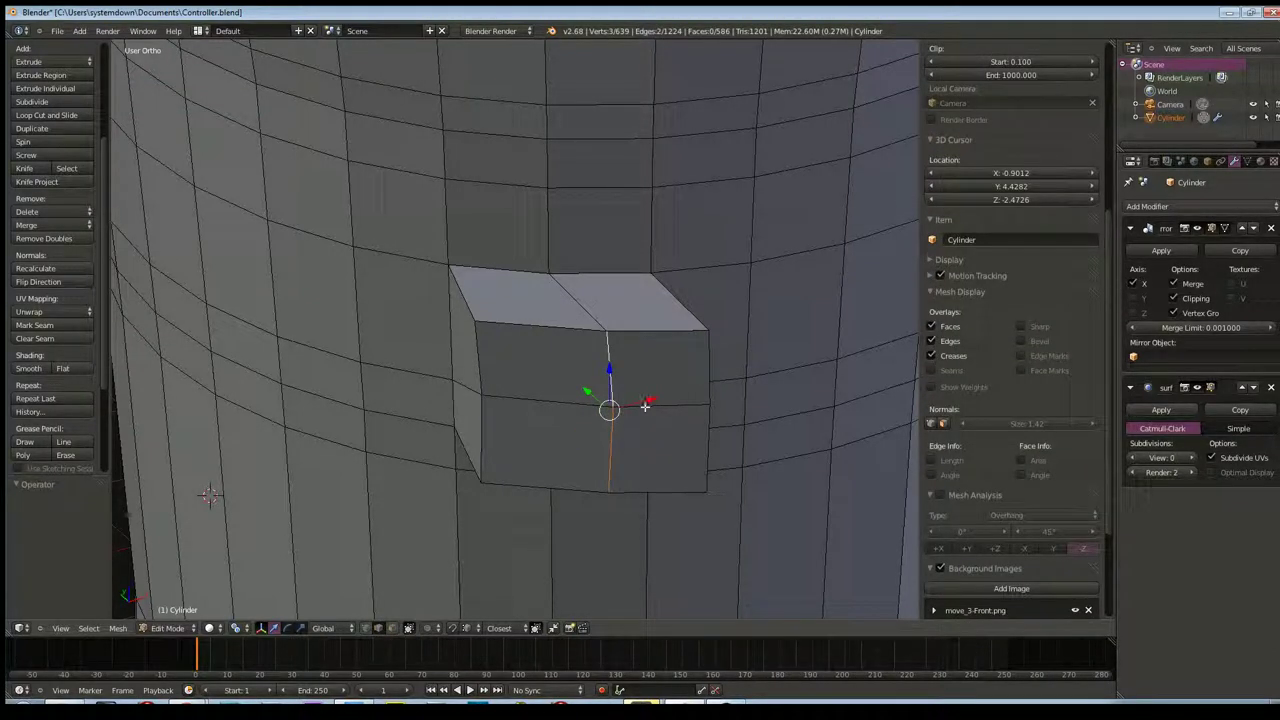
pyautogui.moveTo(646, 400); pyautogui.dragTo(601, 487, button='middle')
pyautogui.press('g')
pyautogui.press('y')
pyautogui.click(609, 434)
pyautogui.press('g')
pyautogui.press('x')
pyautogui.click(556, 428)
pyautogui.press('g')
pyautogui.press('y')
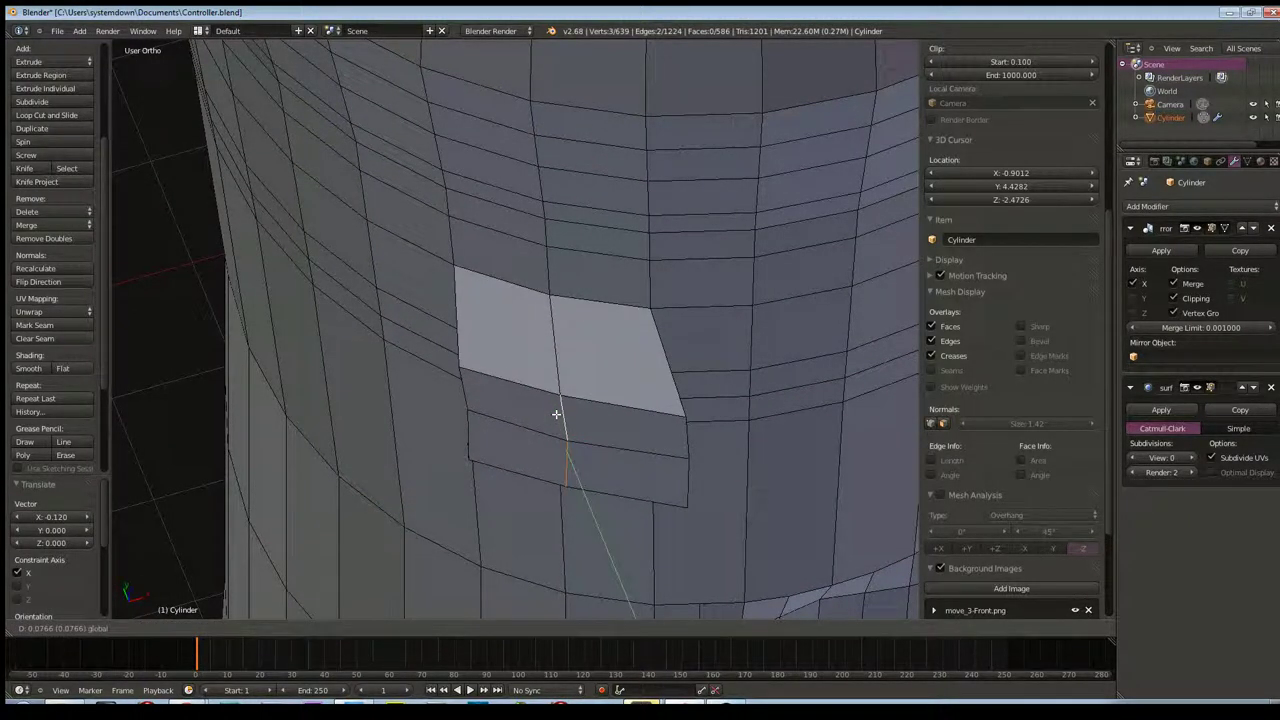
pyautogui.click(563, 434)
# Refine the corner edge's final X position and select the block's outer side edge
pyautogui.moveTo(563, 434)
pyautogui.mouseDown(button='middle')
pyautogui.moveTo(591, 400)
pyautogui.moveTo(613, 474)
pyautogui.mouseUp(button='middle')
pyautogui.press('g')
pyautogui.press('x')
pyautogui.click(632, 376)
pyautogui.press('g')
pyautogui.press('x')
pyautogui.click(622, 517)
pyautogui.moveTo(622, 517)
pyautogui.mouseDown(button='middle')
pyautogui.moveTo(634, 434)
pyautogui.moveTo(548, 418)
pyautogui.moveTo(620, 477)
pyautogui.moveTo(619, 494)
pyautogui.moveTo(569, 470)
pyautogui.mouseUp(button='middle')
pyautogui.rightClick(652, 463)
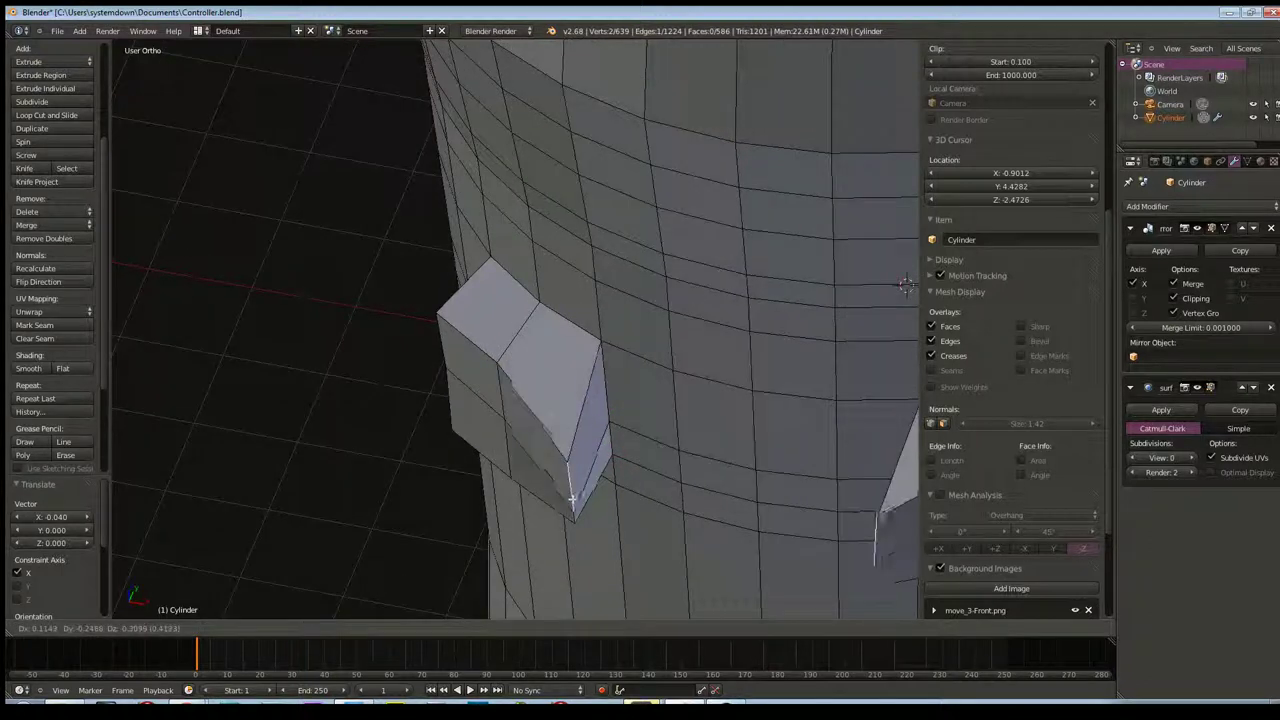
# Add the lower edge and push the selected edges outward along X, then along Z
pyautogui.keyDown('shift'); pyautogui.rightClick(574, 492); pyautogui.keyUp('shift')
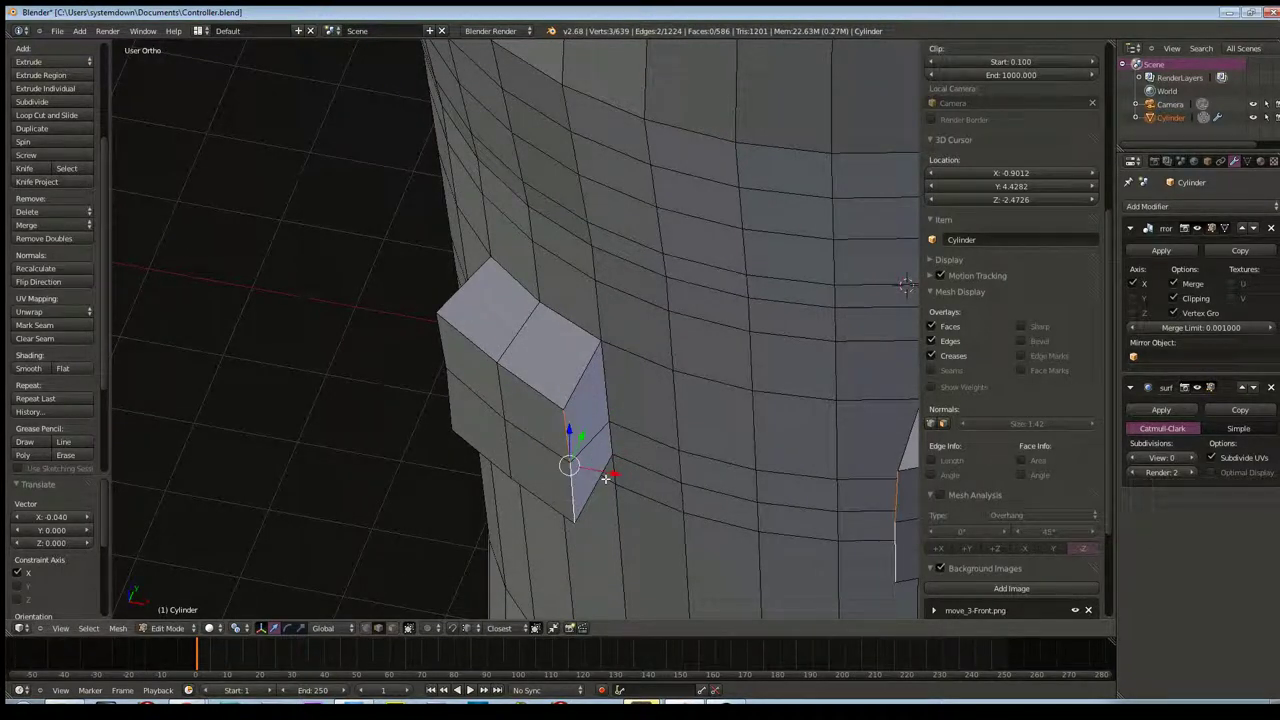
pyautogui.press('g')
pyautogui.press('x')
pyautogui.click(548, 432)
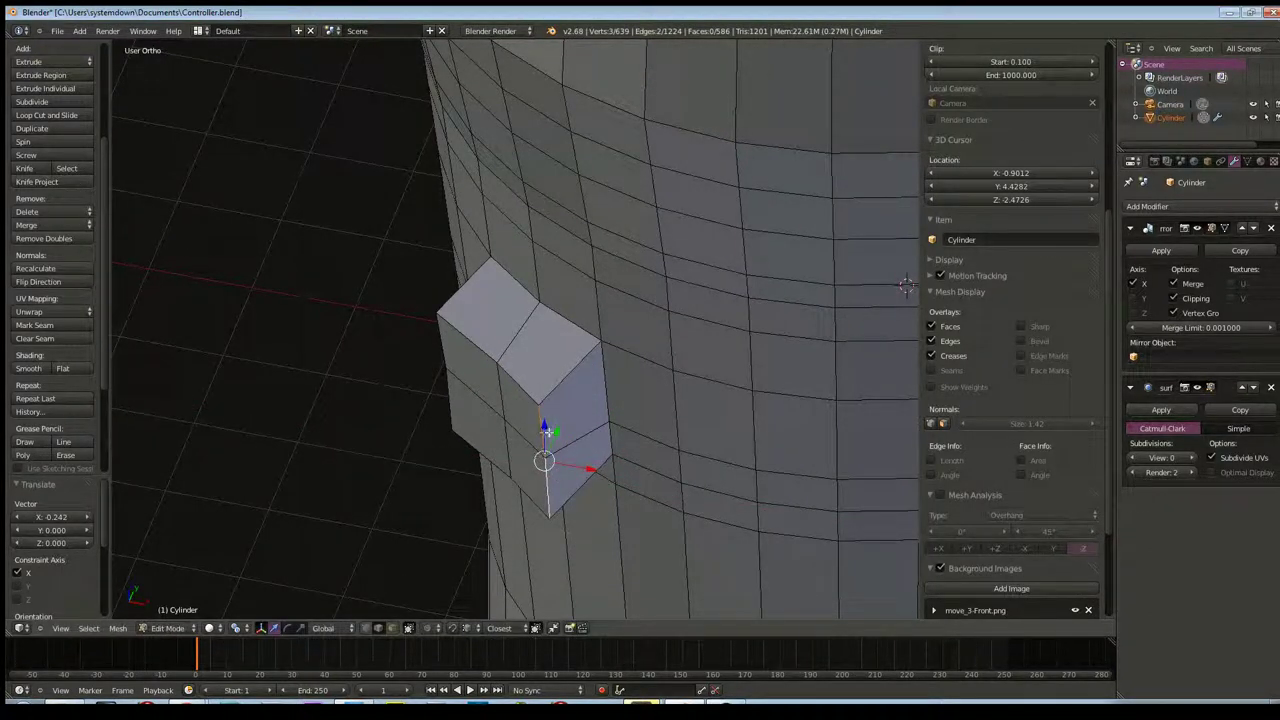
pyautogui.press('g')
pyautogui.press('z')
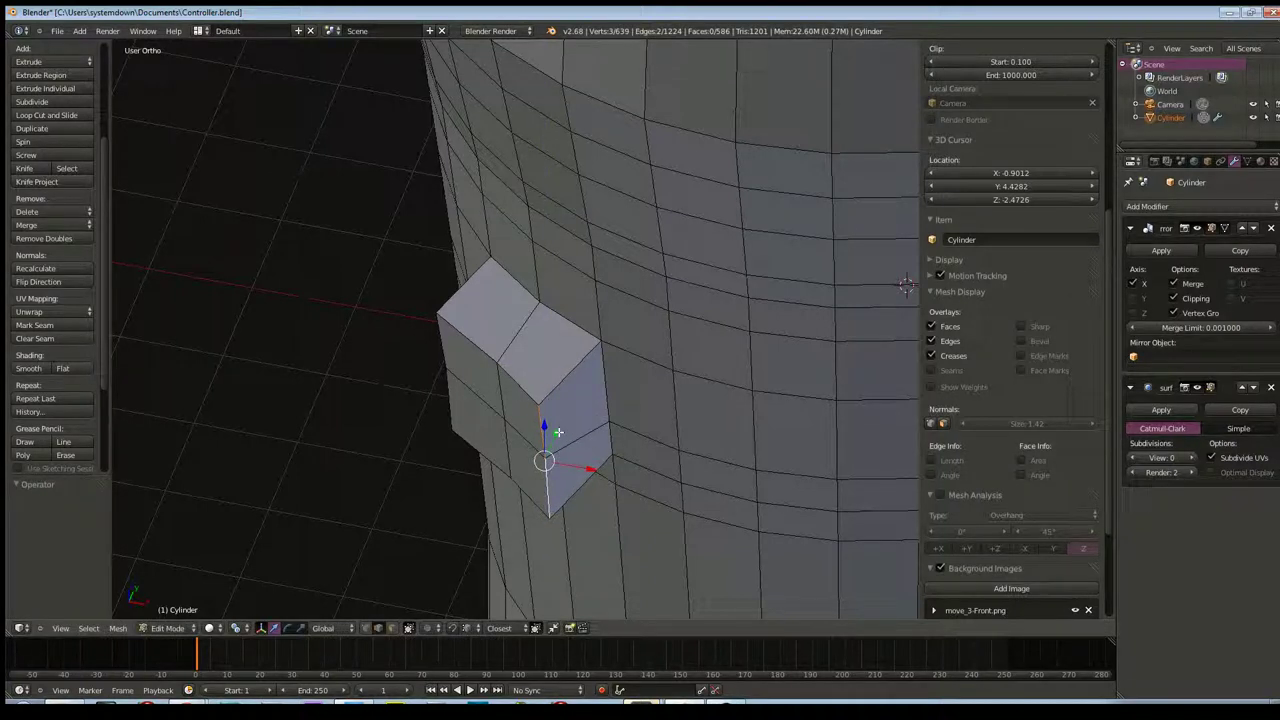
pyautogui.click(525, 434)
pyautogui.moveTo(525, 434); pyautogui.dragTo(586, 457, button='middle')
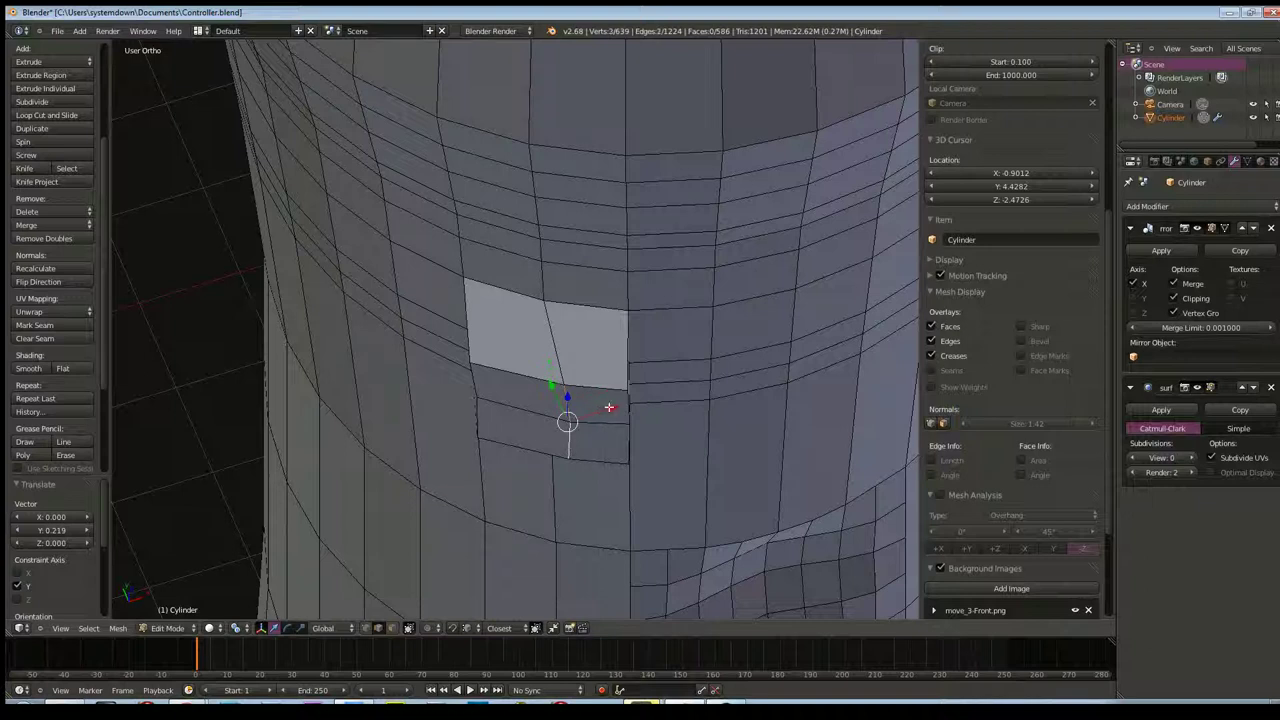
# Shift the block's selected faces left along X in several small adjustments
pyautogui.press('g')
pyautogui.press('x')
pyautogui.click(549, 433)
pyautogui.press('g')
pyautogui.press('x')
pyautogui.click(540, 415)
pyautogui.press('g')
pyautogui.press('x')
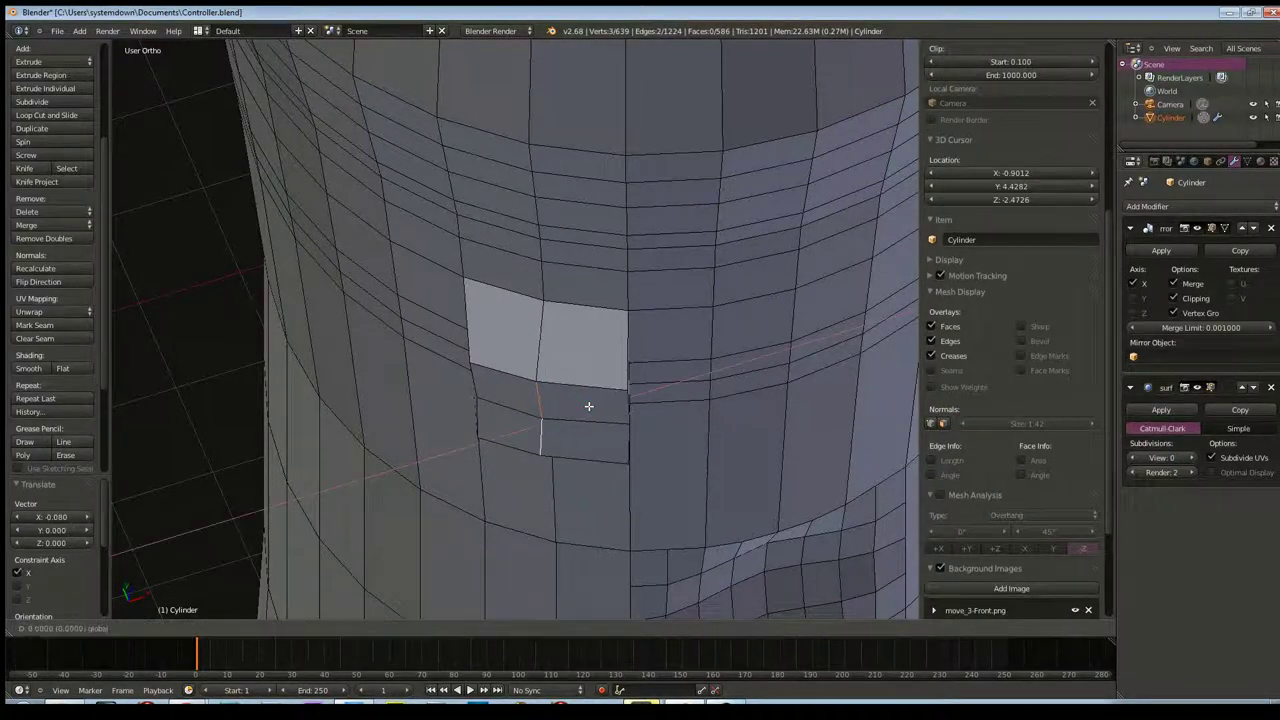
pyautogui.click(548, 442)
pyautogui.moveTo(576, 441)
pyautogui.mouseDown(button='middle')
pyautogui.moveTo(622, 479)
pyautogui.moveTo(585, 462)
pyautogui.mouseUp(button='middle')
pyautogui.moveTo(573, 468)
pyautogui.mouseDown(button='middle')
pyautogui.moveTo(543, 434)
pyautogui.moveTo(587, 411)
pyautogui.mouseUp(button='middle')
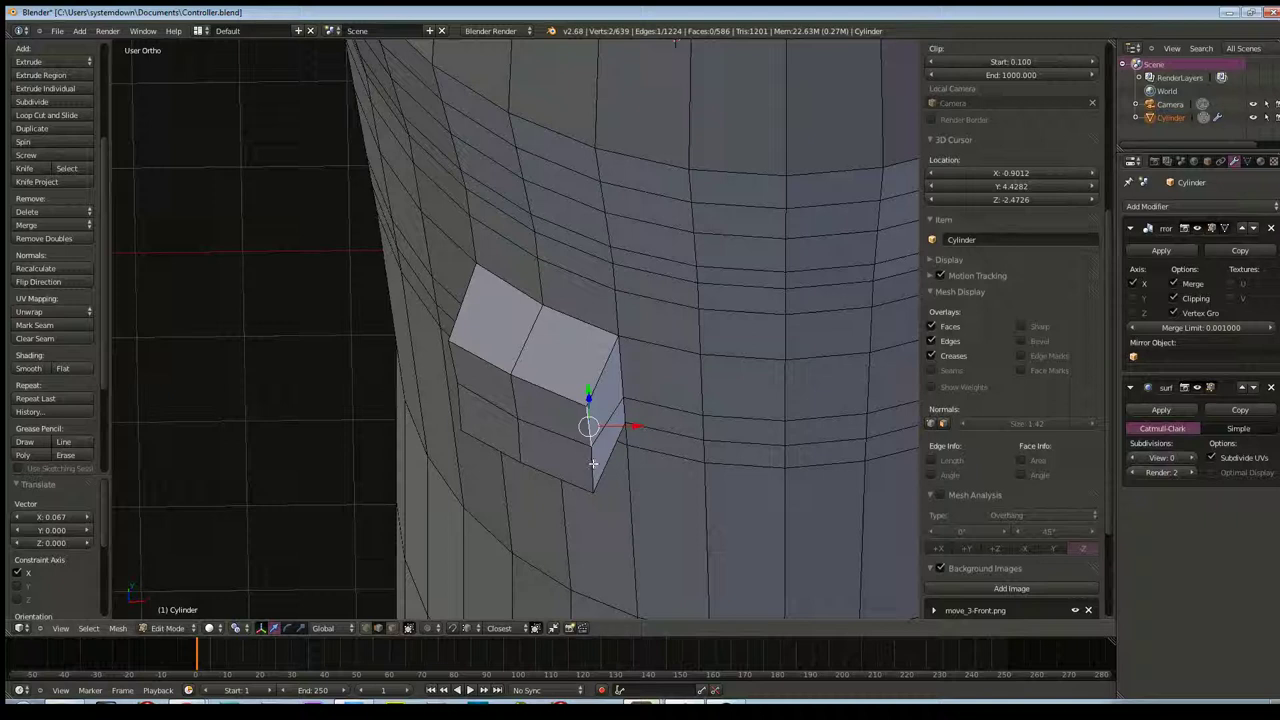
# Move the block's chosen vertices along Y to angle its corner
pyautogui.press('g')
pyautogui.press('x')
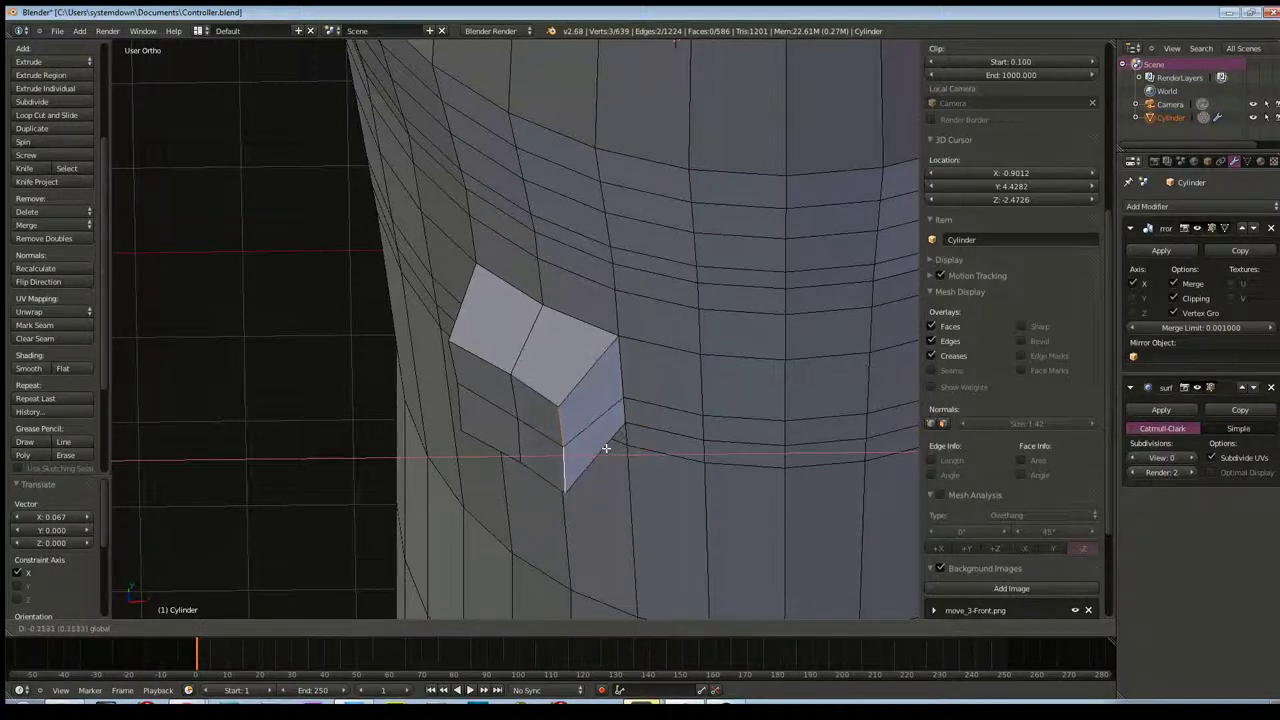
pyautogui.press('g')
pyautogui.press('y')
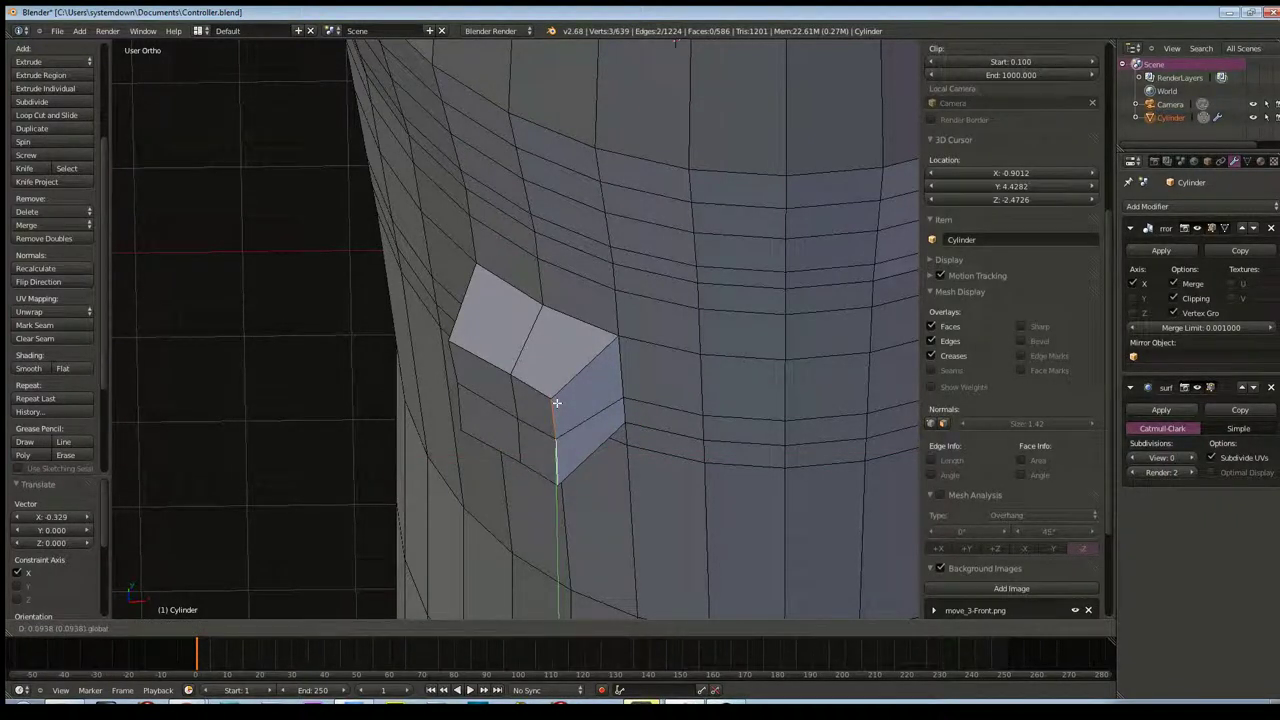
pyautogui.click(558, 385)
pyautogui.moveTo(531, 400)
pyautogui.mouseDown(button='middle')
pyautogui.moveTo(580, 408)
pyautogui.moveTo(602, 428)
pyautogui.mouseUp(button='middle')
pyautogui.press('g')
pyautogui.press('y')
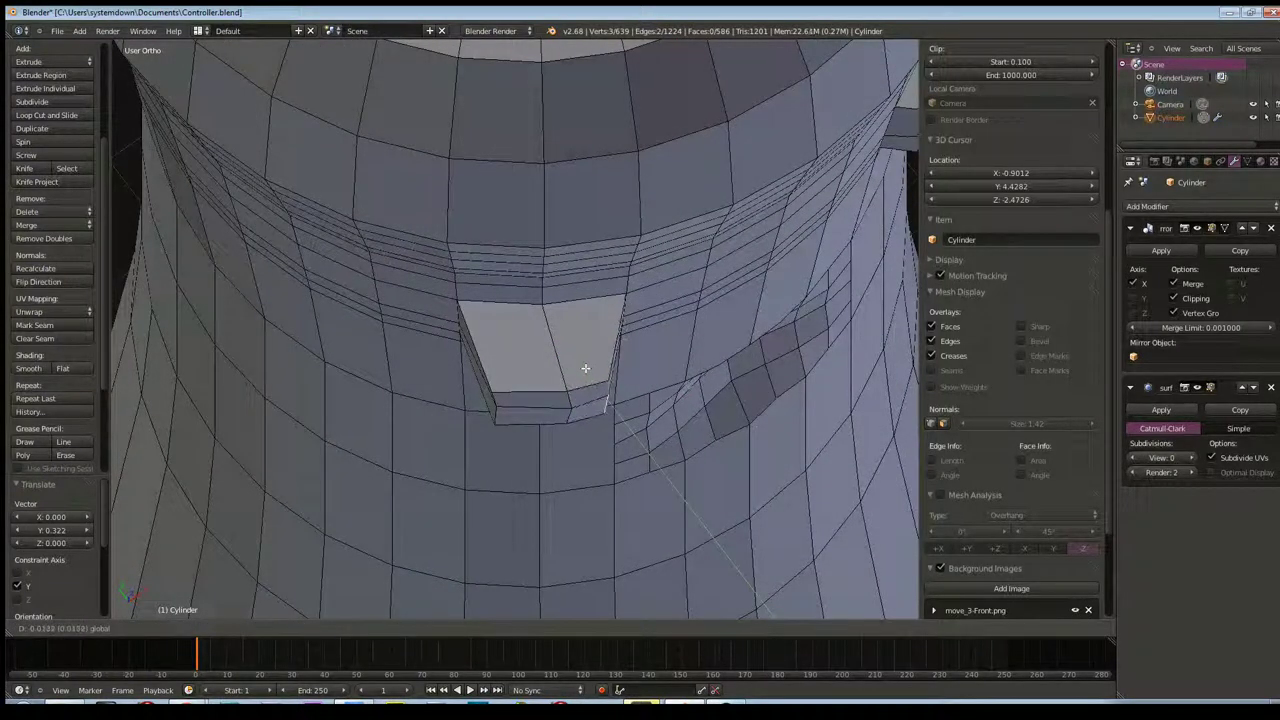
pyautogui.click(585, 369)
pyautogui.moveTo(590, 380)
pyautogui.mouseDown(button='middle')
pyautogui.moveTo(600, 385)
pyautogui.moveTo(570, 400)
pyautogui.mouseUp(button='middle')
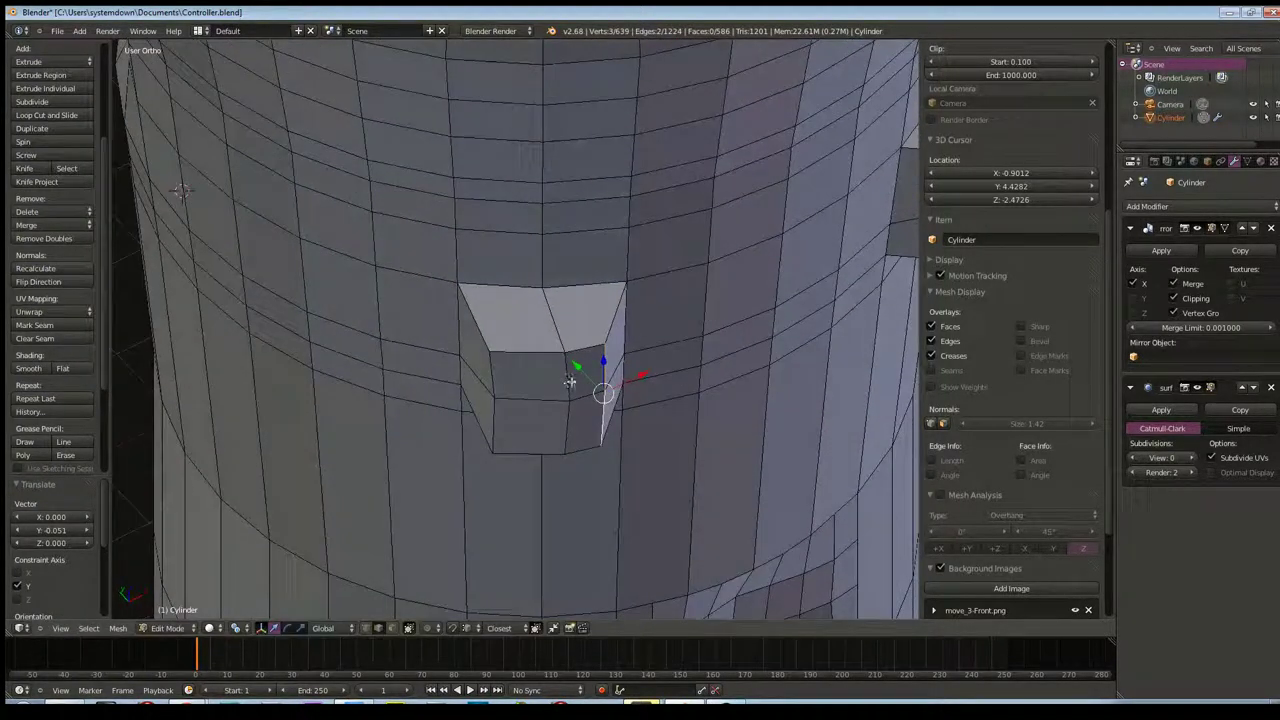
# Shift the vertices left along X, undoing a trial Y move
pyautogui.press('g')
pyautogui.press('x')
pyautogui.click(573, 393)
pyautogui.press('g')
pyautogui.press('x')
pyautogui.click(527, 391)
pyautogui.press('g')
pyautogui.press('x')
pyautogui.press('y')
pyautogui.click(569, 392)
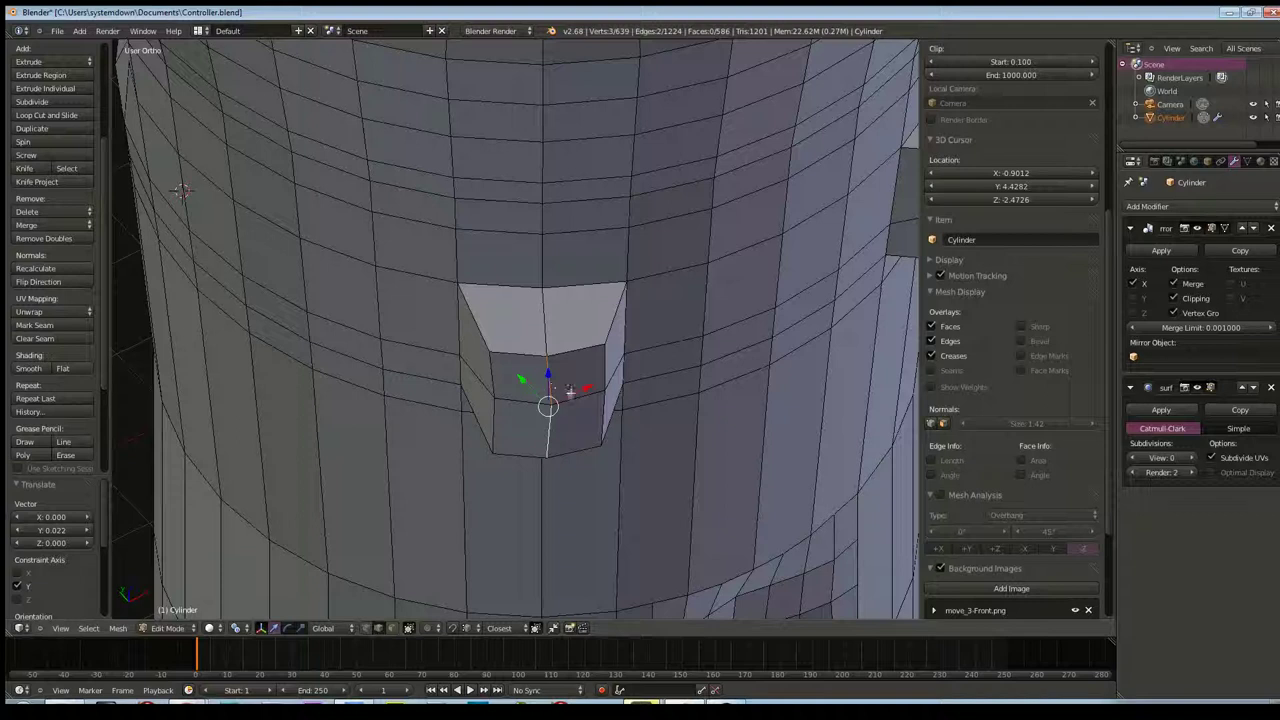
pyautogui.hotkey('ctrl', 'z')
pyautogui.moveTo(580, 391)
pyautogui.mouseDown(button='middle')
pyautogui.moveTo(552, 324)
pyautogui.moveTo(556, 343)
pyautogui.mouseUp(button='middle')
pyautogui.moveTo(575, 419)
pyautogui.mouseDown(button='middle')
pyautogui.moveTo(669, 434)
pyautogui.moveTo(691, 417)
pyautogui.moveTo(547, 304)
pyautogui.mouseUp(button='middle')
# Lower the block's top edge along Z and lift its two bottom edges 0.102 along Z
pyautogui.rightClick(547, 300)
pyautogui.press('g')
pyautogui.press('z')
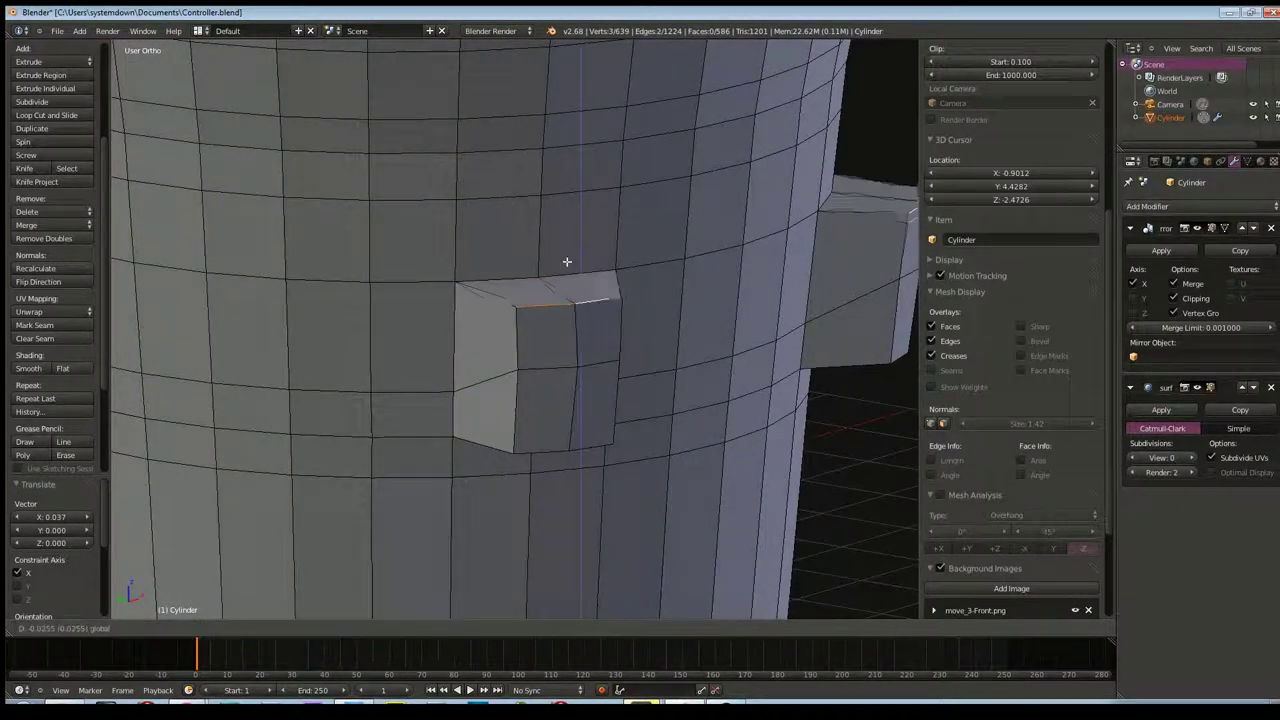
pyautogui.click(565, 272)
pyautogui.rightClick(557, 449)
pyautogui.keyDown('shift'); pyautogui.rightClick(598, 447); pyautogui.keyUp('shift')
pyautogui.press('g')
pyautogui.press('z')
pyautogui.click(591, 390)
pyautogui.moveTo(591, 390)
pyautogui.mouseDown(button='middle')
pyautogui.moveTo(692, 391)
pyautogui.moveTo(600, 398)
pyautogui.mouseUp(button='middle')
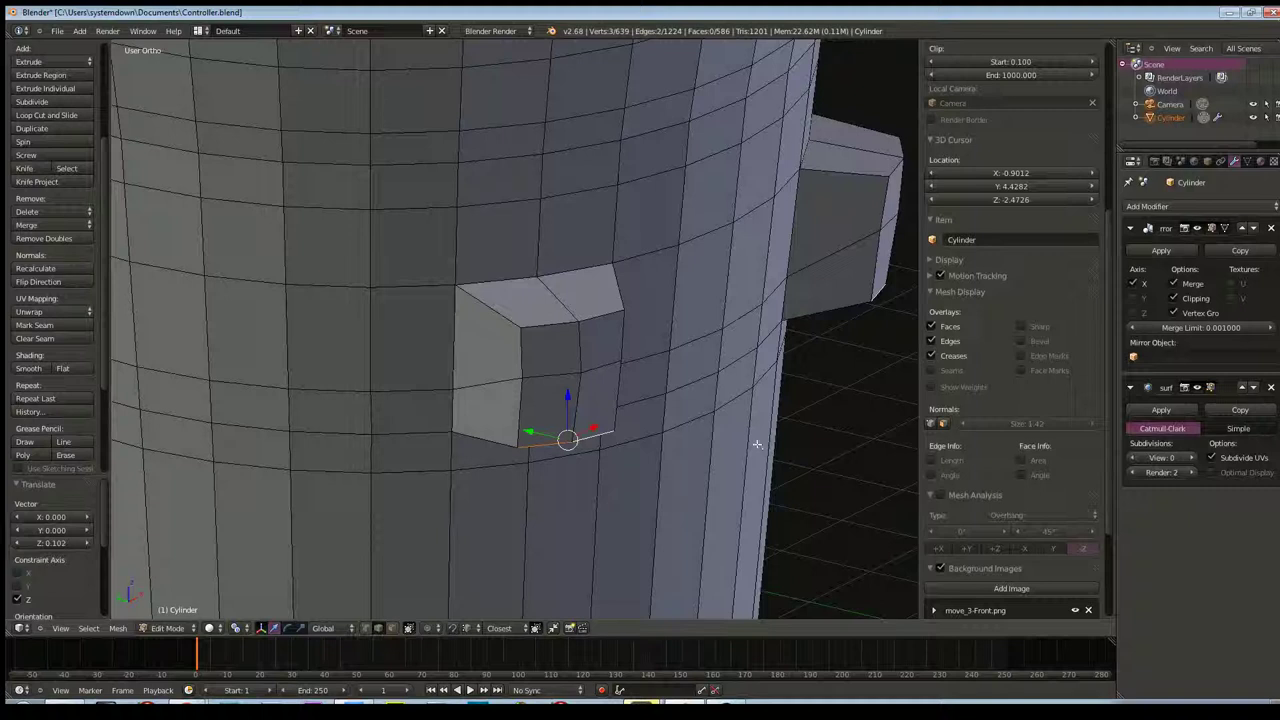
# Deselect all, preview the body at Subdivision View level 3, then return it to 0
pyautogui.press('a')
pyautogui.scroll(-2, 1010, 443)
pyautogui.click(1190, 458)
pyautogui.click(1190, 458)
pyautogui.click(1190, 458)
pyautogui.scroll(4, 615, 358)
pyautogui.moveTo(615, 358)
pyautogui.mouseDown(button='middle')
pyautogui.moveTo(529, 366)
pyautogui.moveTo(569, 423)
pyautogui.moveTo(706, 411)
pyautogui.mouseUp(button='middle')
pyautogui.click(1132, 458)
pyautogui.click(1132, 458)
pyautogui.click(1132, 458)
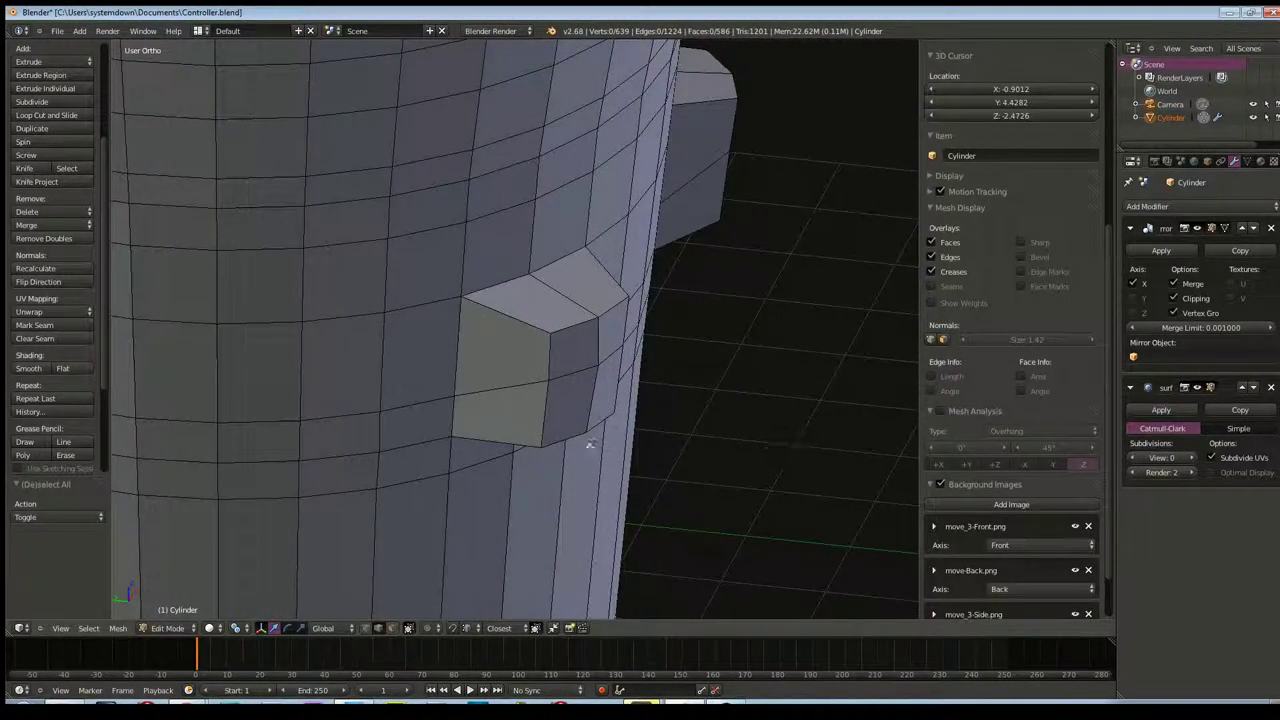
# Add an edge loop across the block and preview it at subdivision level 3
pyautogui.hotkey('ctrl', 'r')
pyautogui.click(508, 403)
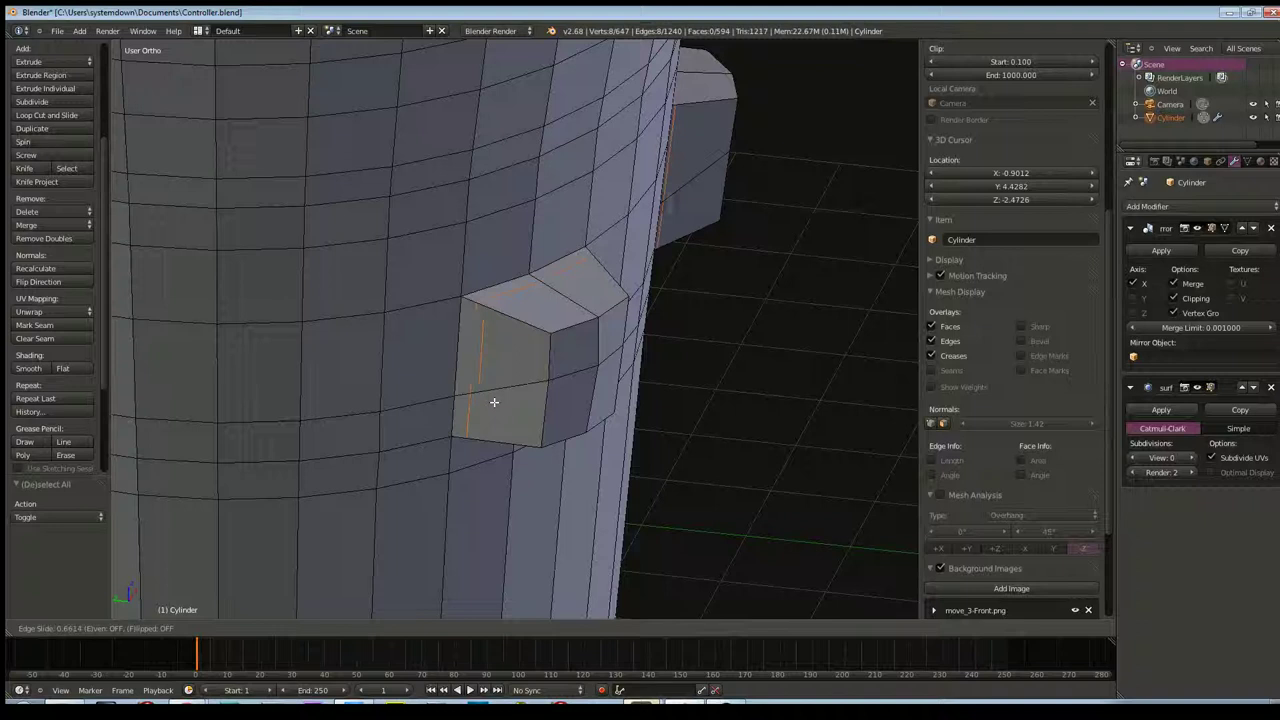
pyautogui.click(495, 402)
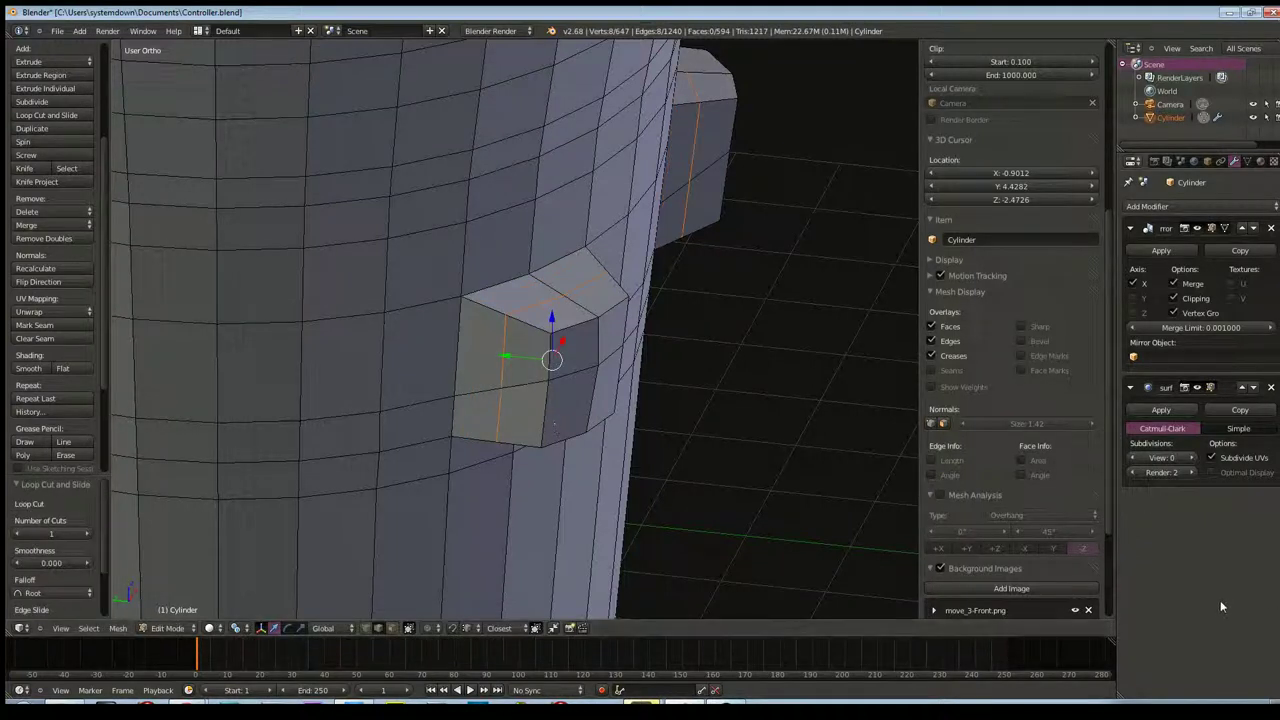
pyautogui.hotkey('ctrl', '3')
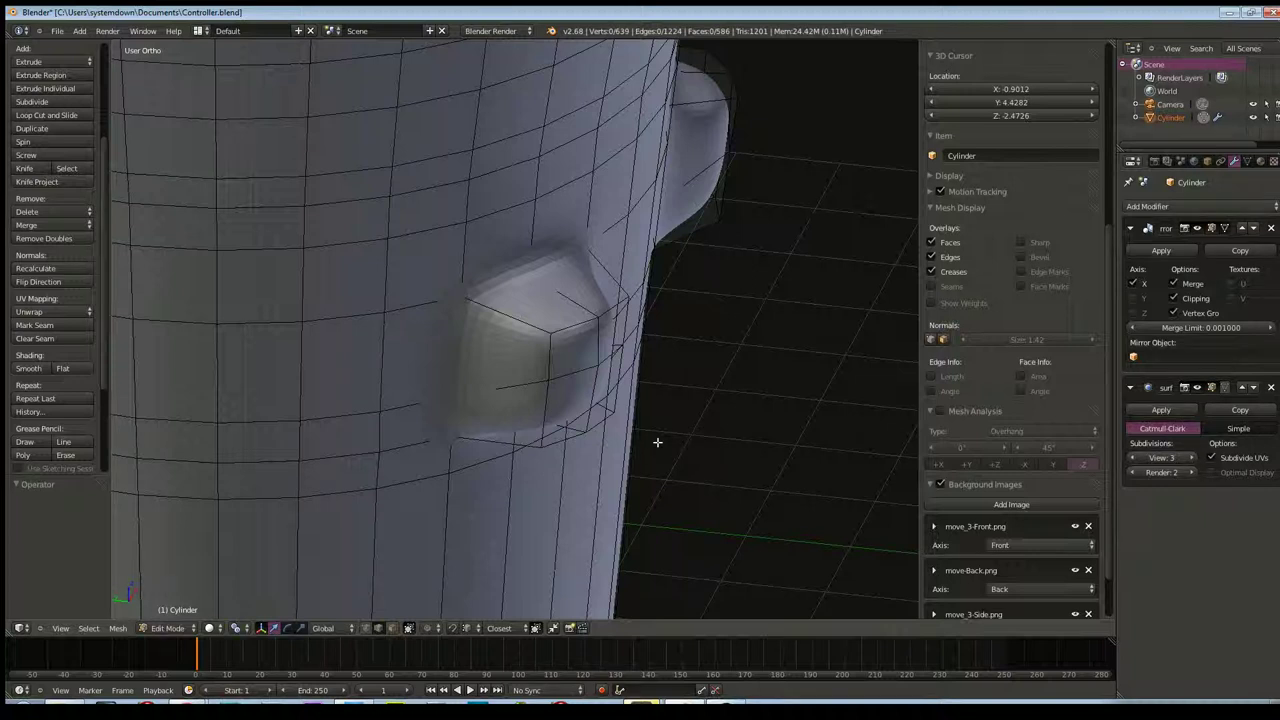
pyautogui.hotkey('ctrl', 'shift', 'z')
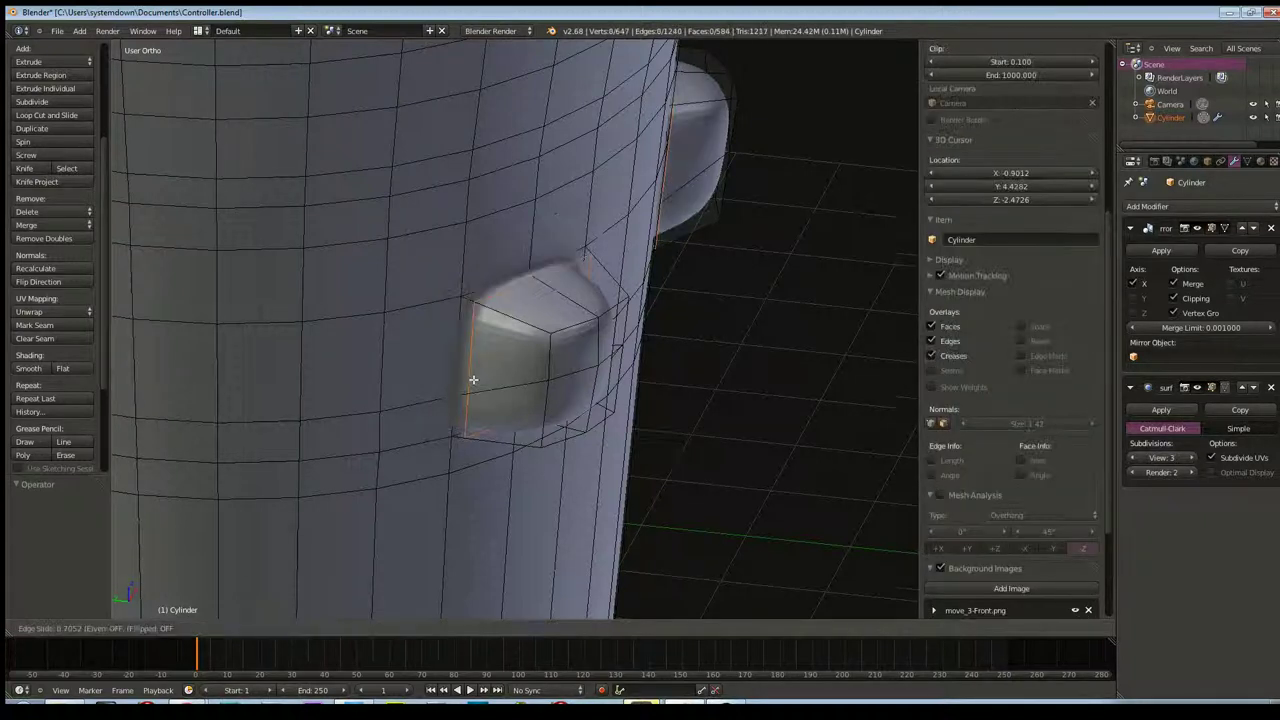
# Add a second edge loop, undo it, and drop the subdivision View level to 0
pyautogui.hotkey('ctrl', 'r')
pyautogui.click(524, 400)
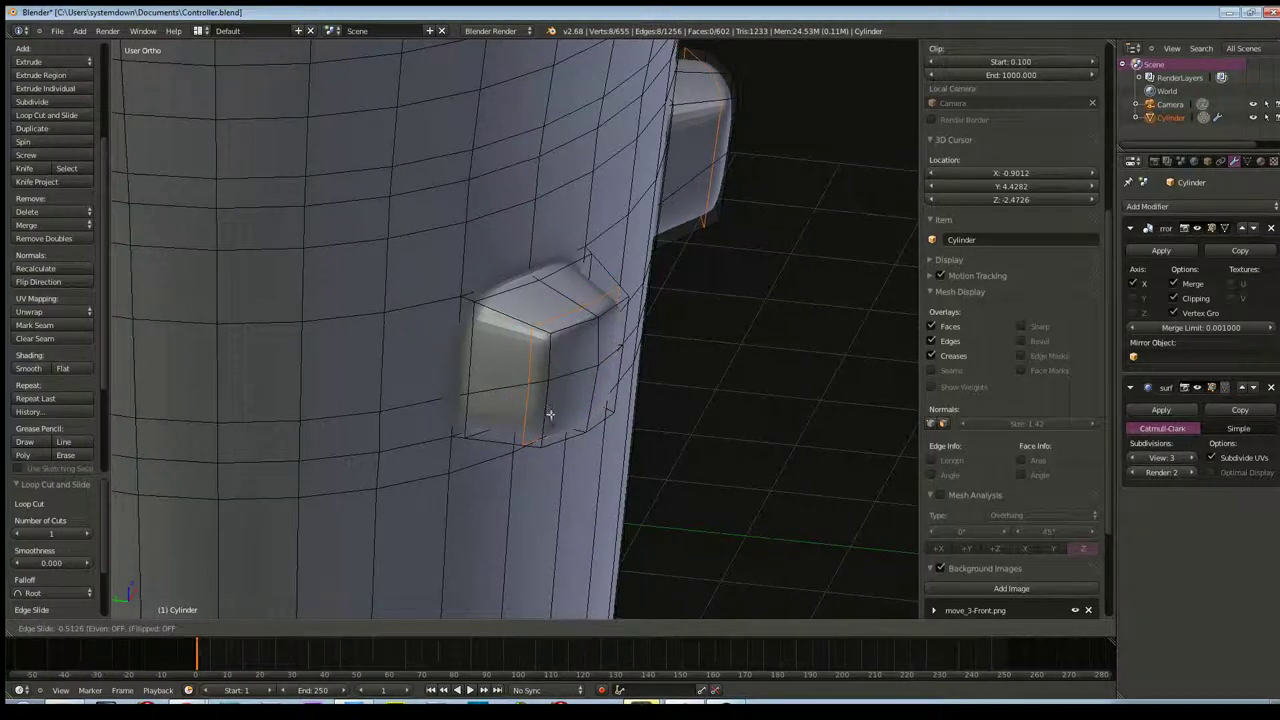
pyautogui.click(550, 413)
pyautogui.moveTo(550, 413); pyautogui.dragTo(516, 391, button='middle')
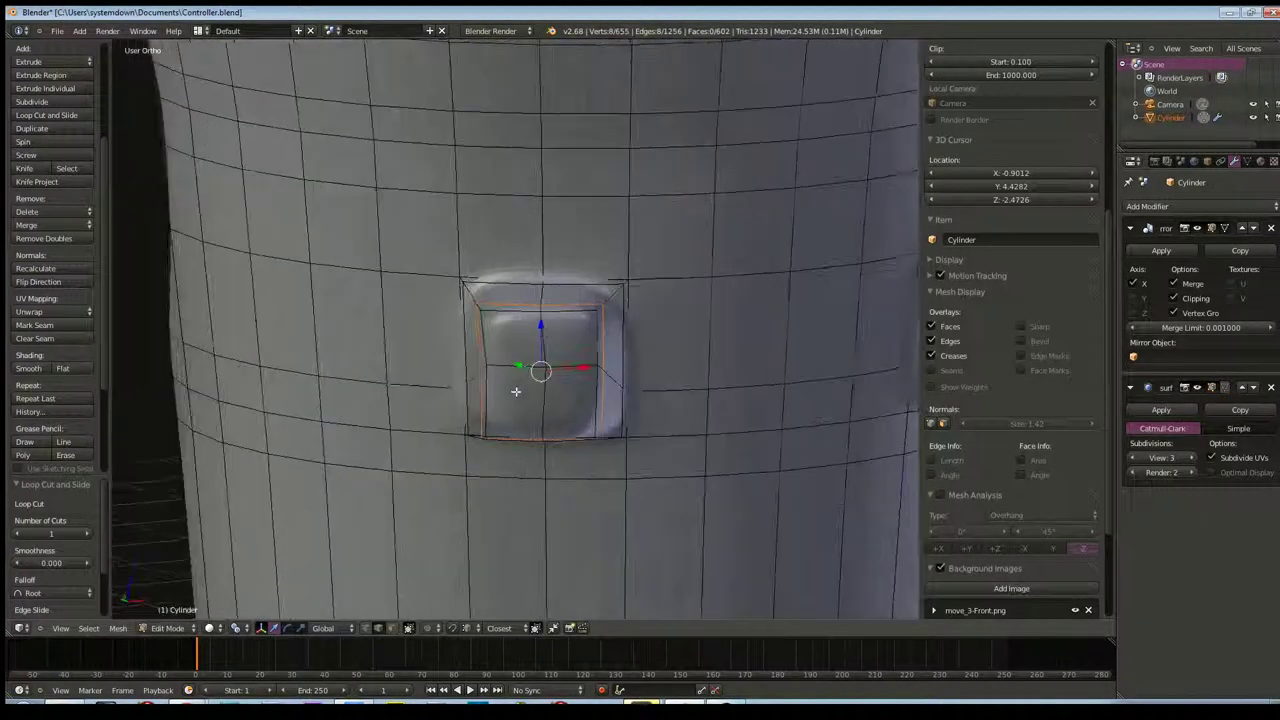
pyautogui.scroll(4, 513, 385)
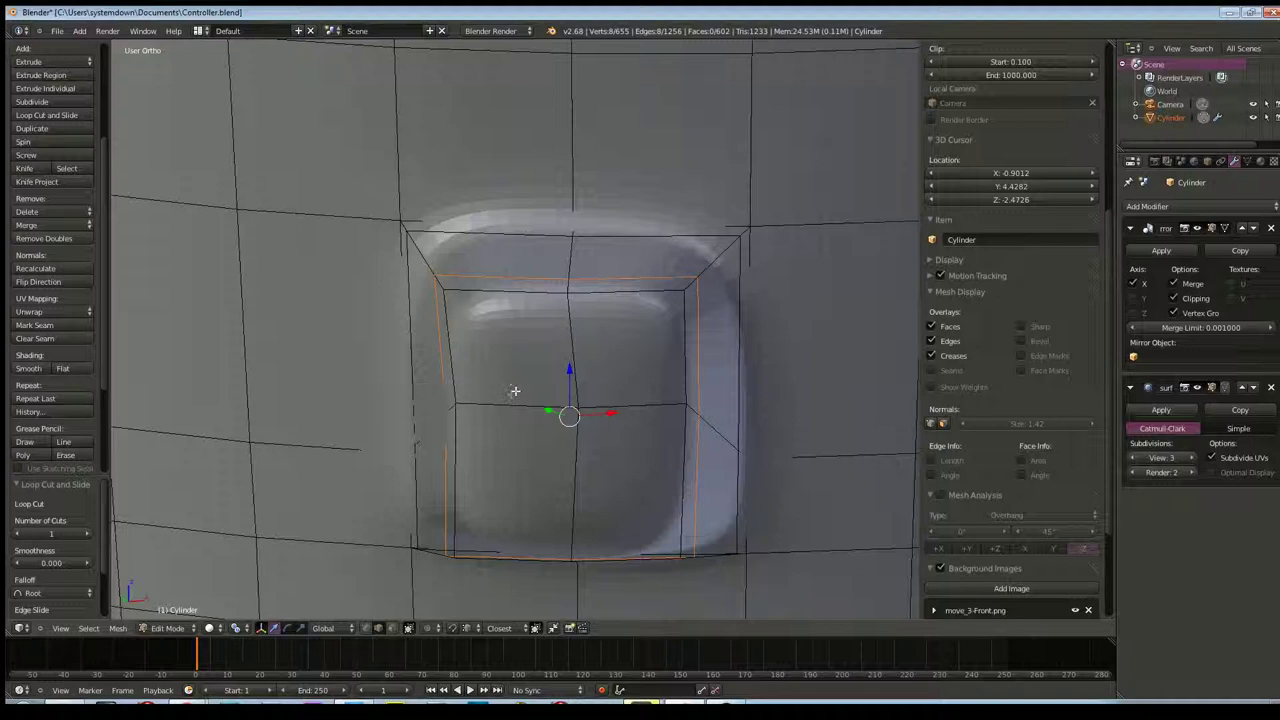
pyautogui.hotkey('ctrl', 'z')
pyautogui.moveTo(537, 409)
pyautogui.mouseDown(button='middle')
pyautogui.moveTo(609, 443)
pyautogui.moveTo(581, 432)
pyautogui.mouseUp(button='middle')
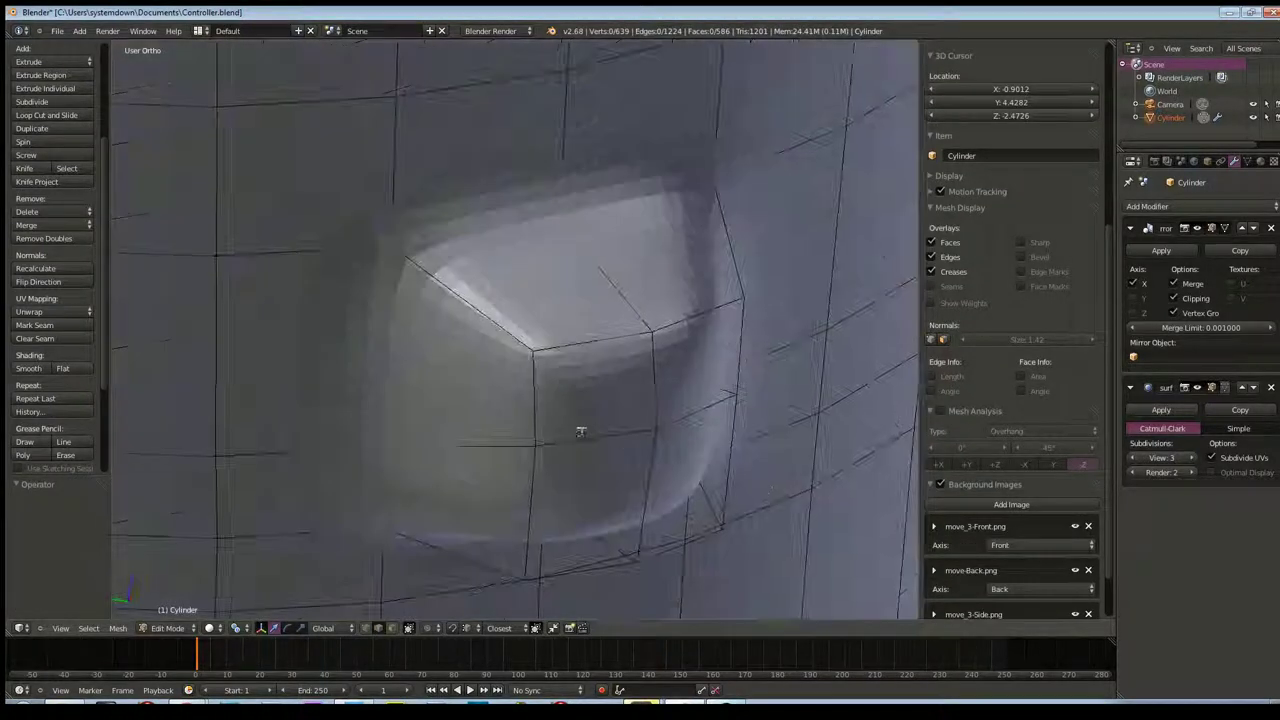
pyautogui.click(1133, 457)
pyautogui.click(1133, 457)
pyautogui.click(1133, 457)
pyautogui.moveTo(700, 390); pyautogui.dragTo(752, 405, button='middle')
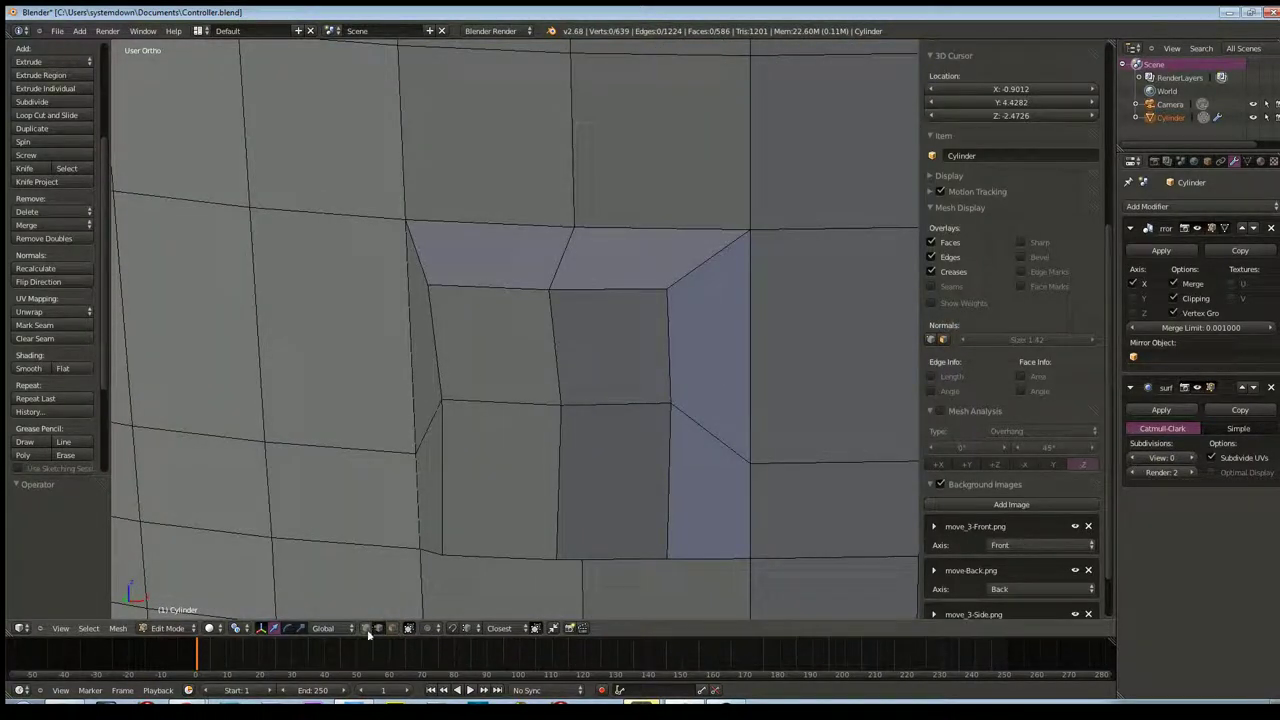
# Scale the inner block's four corner vertices inward to 0.882
pyautogui.rightClick(668, 293)
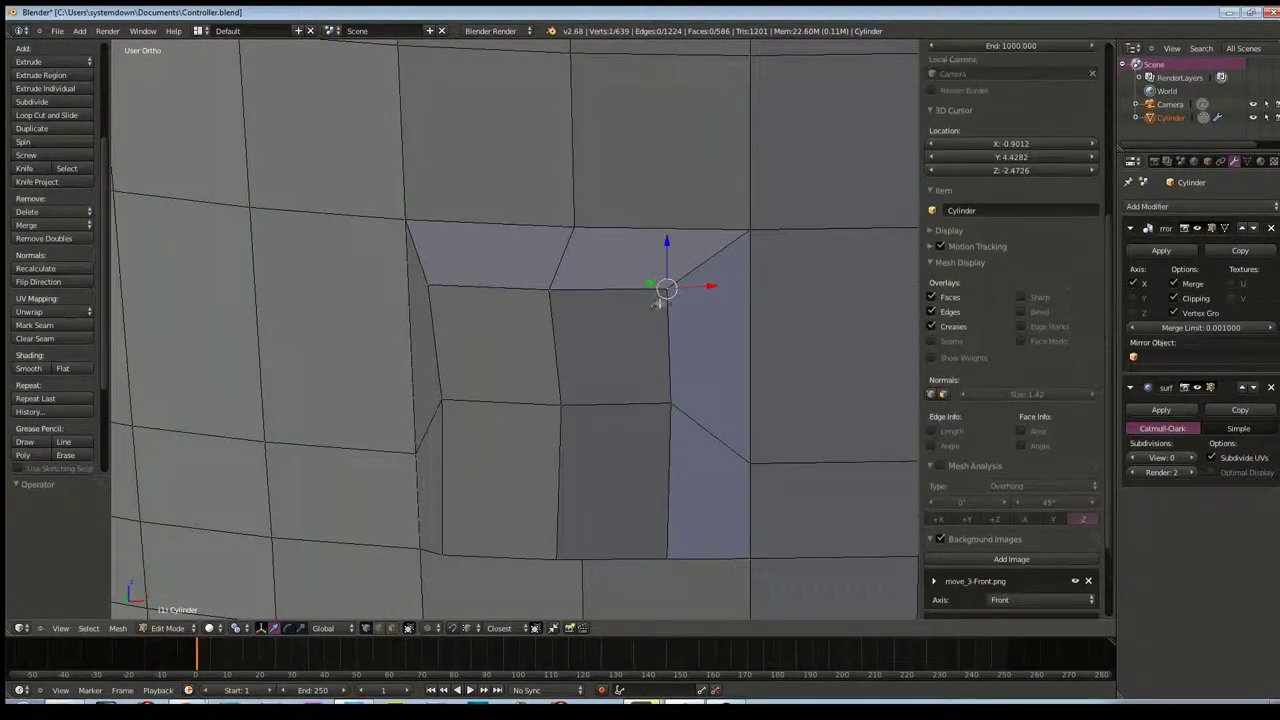
pyautogui.keyDown('shift'); pyautogui.rightClick(430, 284); pyautogui.keyUp('shift')
pyautogui.keyDown('shift'); pyautogui.rightClick(668, 559); pyautogui.keyUp('shift')
pyautogui.keyDown('shift'); pyautogui.rightClick(442, 555); pyautogui.keyUp('shift')
pyautogui.press('s')
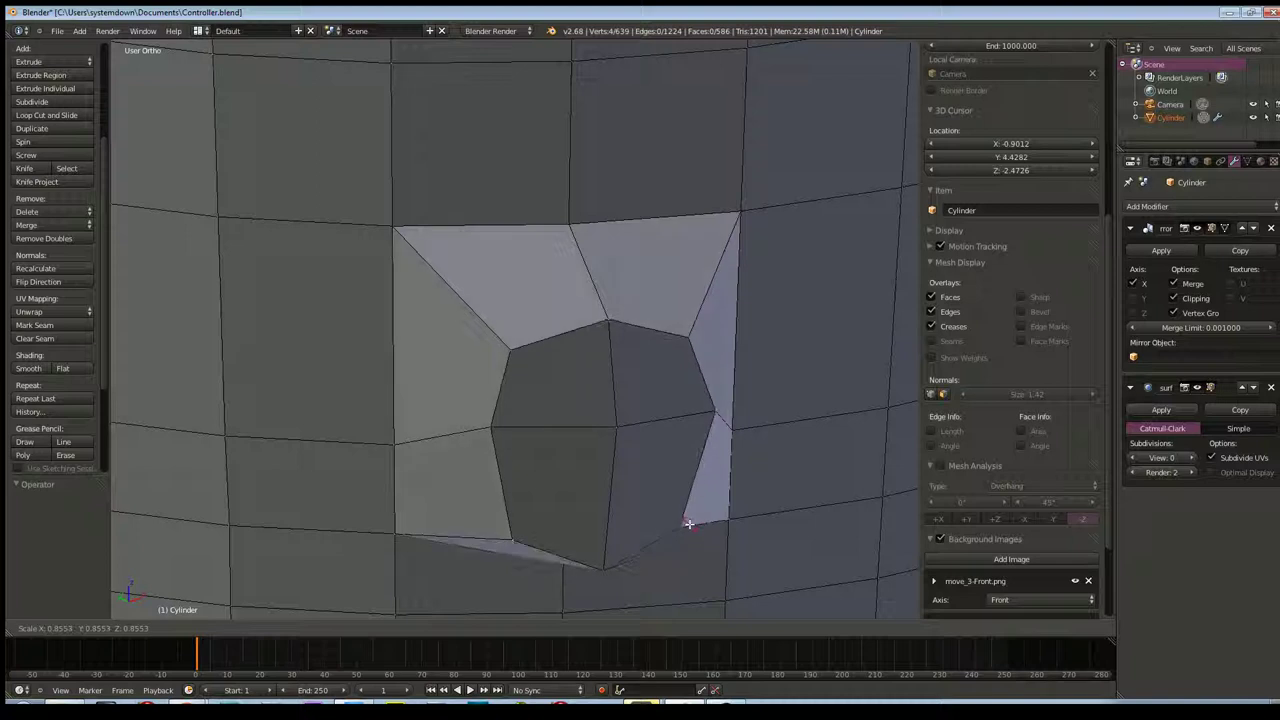
pyautogui.click(688, 523)
pyautogui.moveTo(671, 500)
pyautogui.mouseDown(button='middle')
pyautogui.moveTo(586, 414)
pyautogui.moveTo(628, 463)
pyautogui.moveTo(672, 480)
pyautogui.moveTo(714, 471)
pyautogui.moveTo(751, 523)
pyautogui.moveTo(691, 503)
pyautogui.moveTo(576, 374)
pyautogui.mouseUp(button='middle')
pyautogui.click(731, 516)
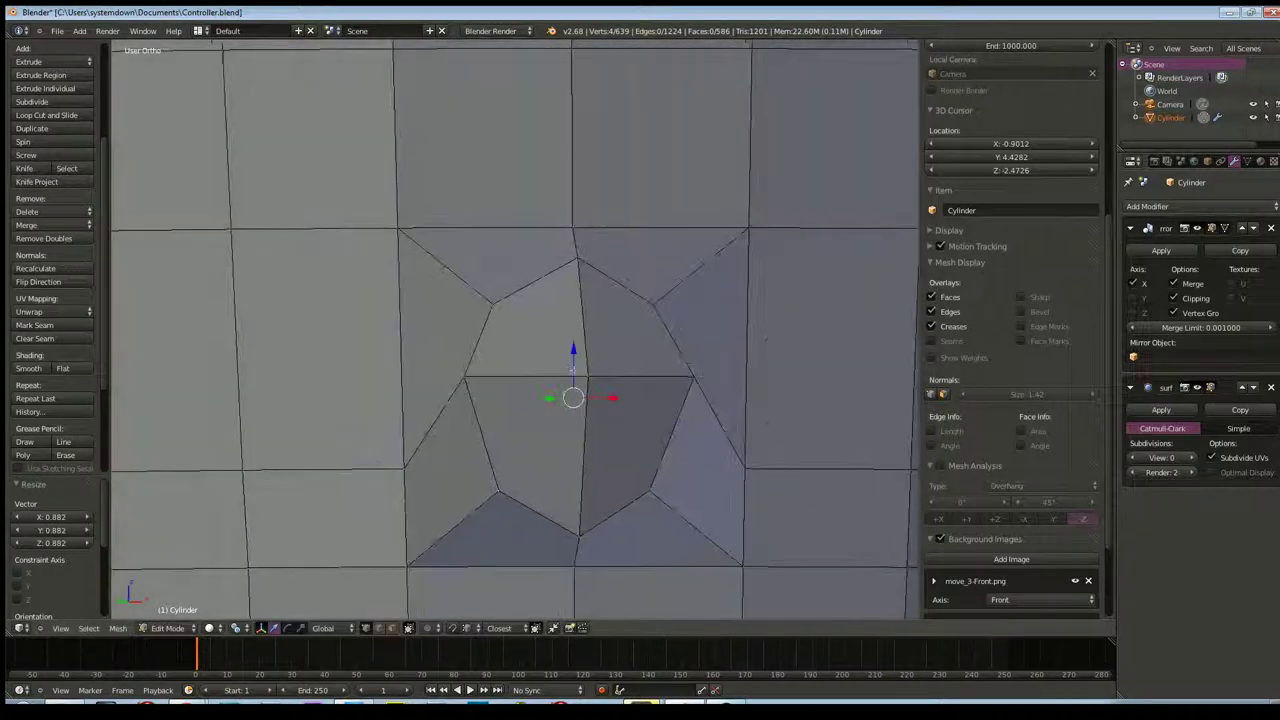
# Move a single bump vertex down along Z, then sideways along X
pyautogui.rightClick(587, 376)
pyautogui.moveTo(591, 355); pyautogui.dragTo(591, 362)
pyautogui.moveTo(591, 362); pyautogui.dragTo(609, 412, button='middle')
pyautogui.moveTo(603, 413); pyautogui.dragTo(584, 415)
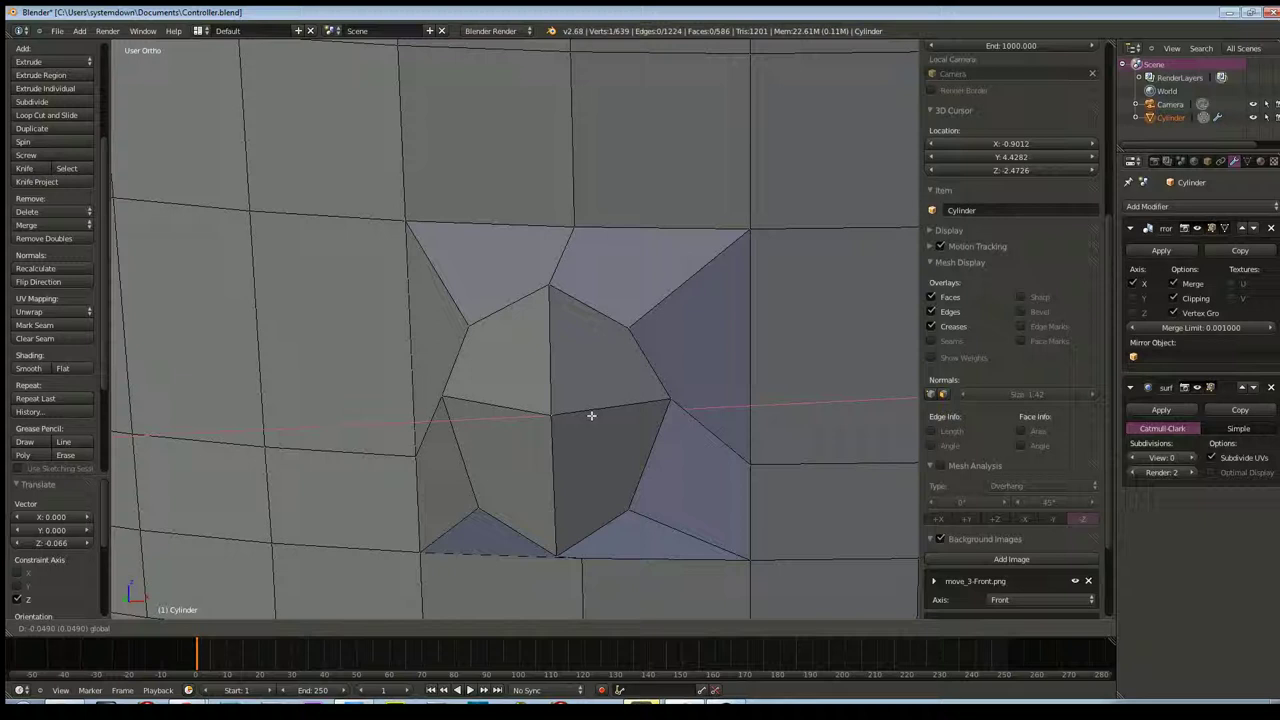
pyautogui.click(584, 415)
pyautogui.moveTo(584, 415)
pyautogui.mouseDown(button='middle')
pyautogui.moveTo(600, 400)
pyautogui.moveTo(612, 532)
pyautogui.mouseUp(button='middle')
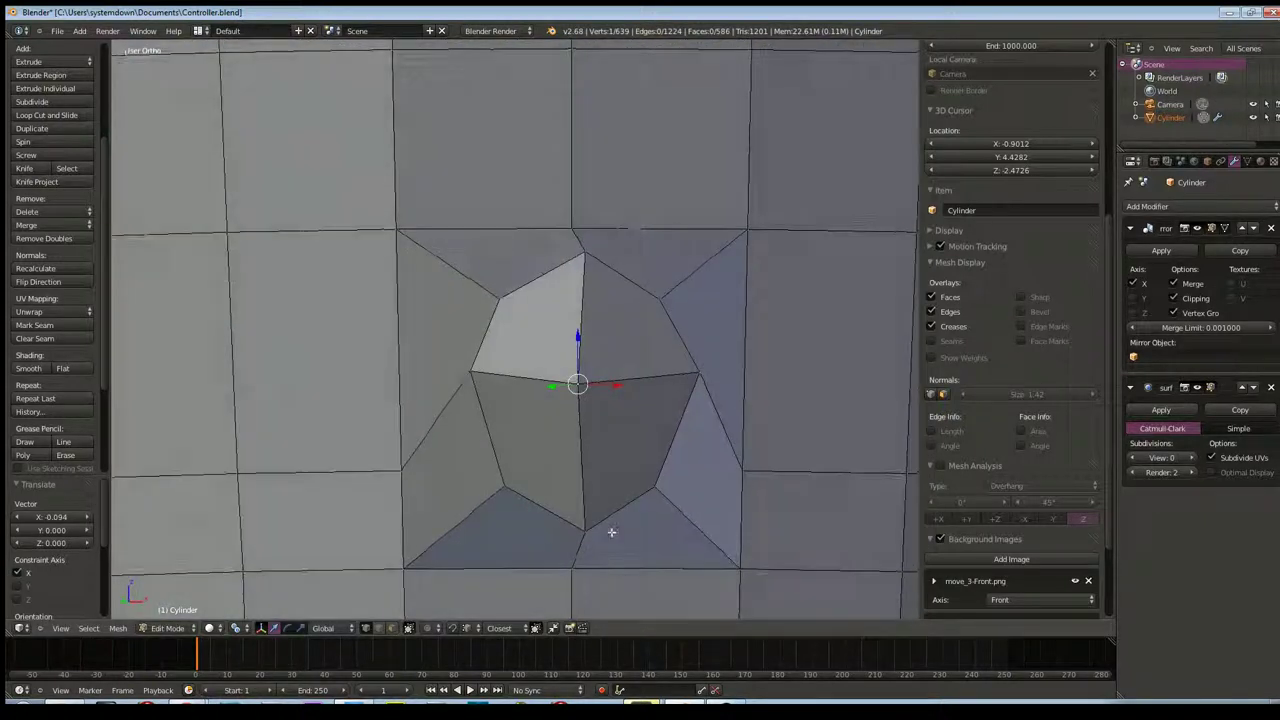
# Add two more bump vertices to the selection and raise them along Z
pyautogui.keyDown('shift'); pyautogui.rightClick(505, 485); pyautogui.keyUp('shift')
pyautogui.keyDown('shift'); pyautogui.rightClick(653, 487); pyautogui.keyUp('shift')
pyautogui.moveTo(582, 455); pyautogui.dragTo(583, 437)
pyautogui.moveTo(583, 437)
pyautogui.mouseDown(button='middle')
pyautogui.moveTo(647, 485)
pyautogui.moveTo(604, 462)
pyautogui.mouseUp(button='middle')
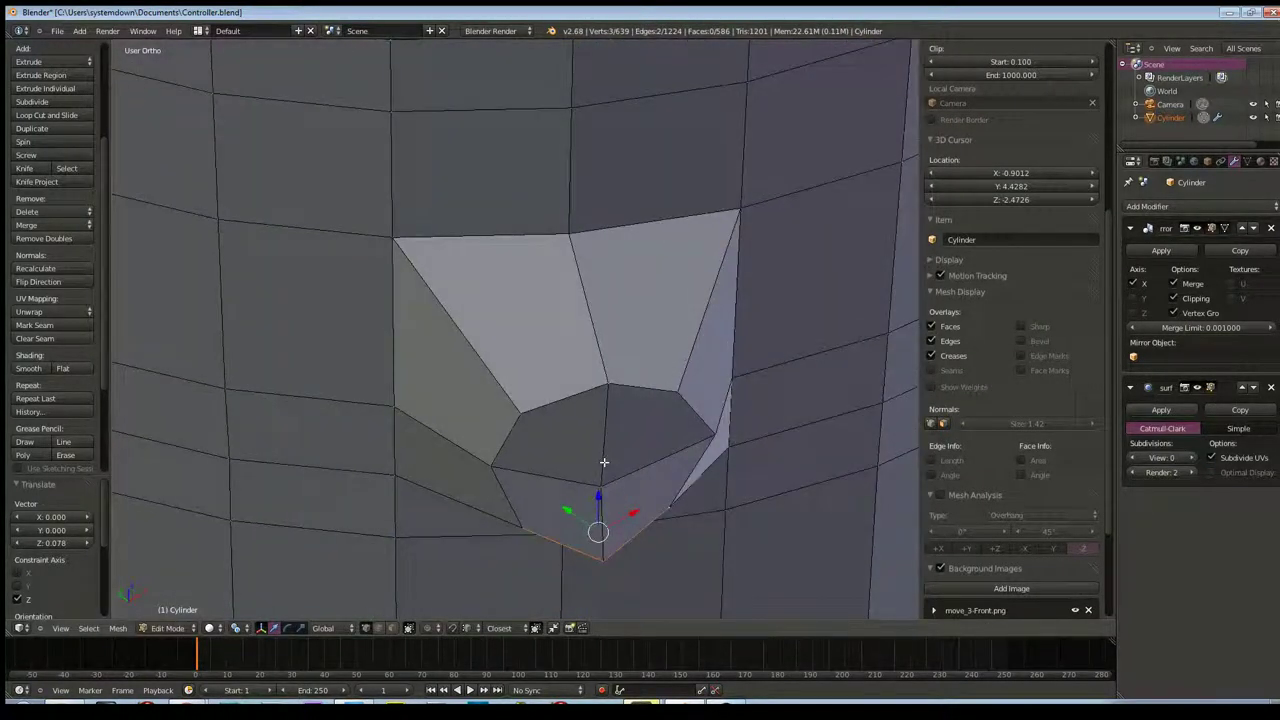
# Compare the bulge's shape in the front and right side orthographic views
pyautogui.press('KP_1')
pyautogui.press('KP_3')
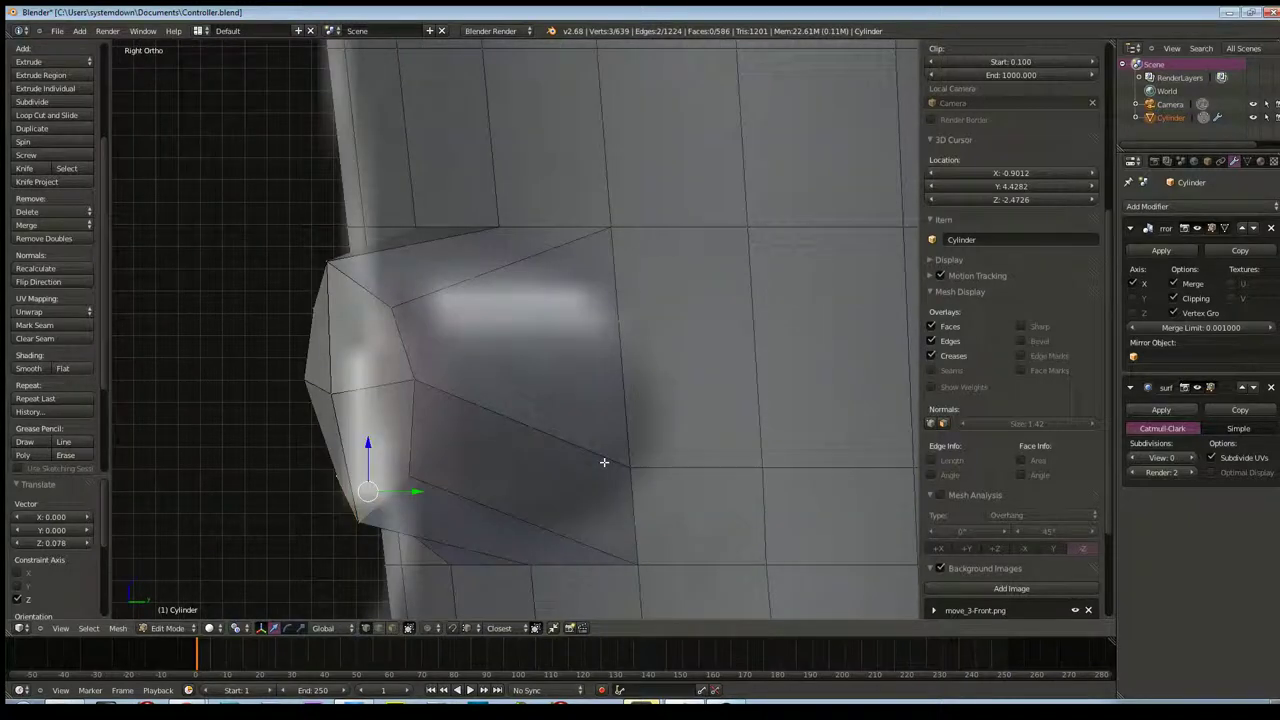
pyautogui.press('KP_1')
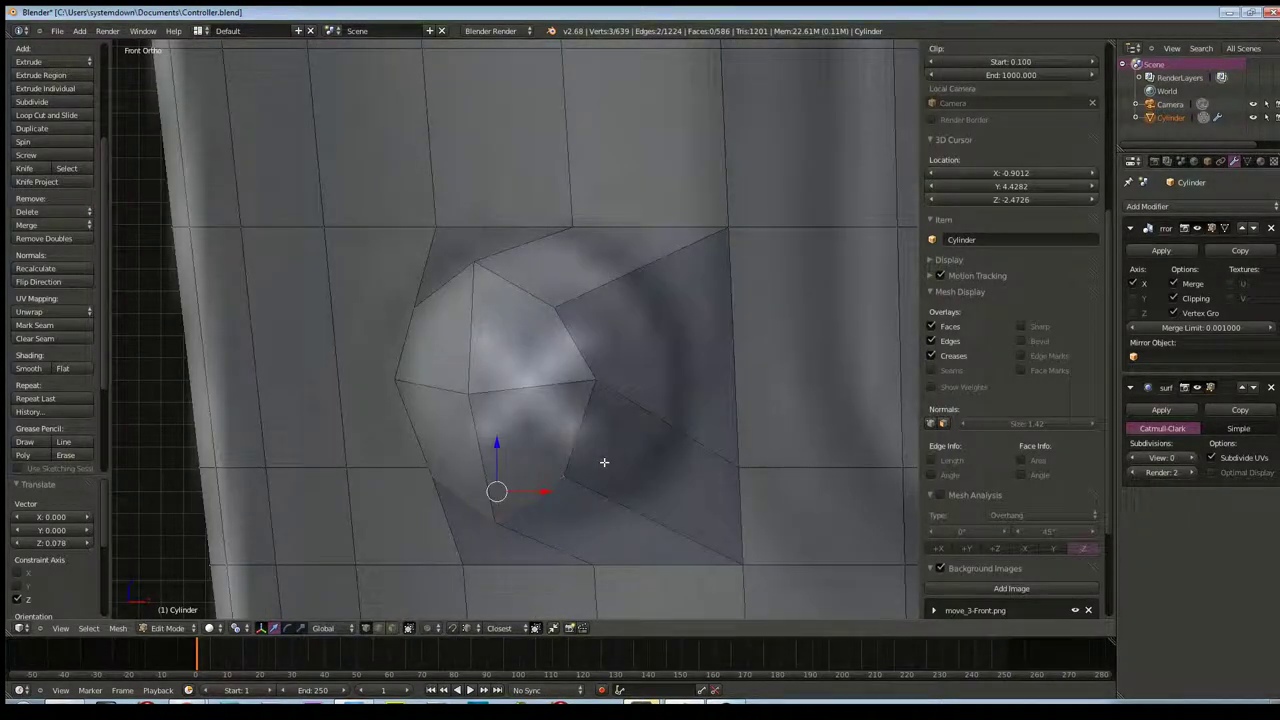
pyautogui.press('KP_6')
pyautogui.press('KP_6')
pyautogui.press('KP_6')
pyautogui.press('KP_6')
pyautogui.press('KP_6')
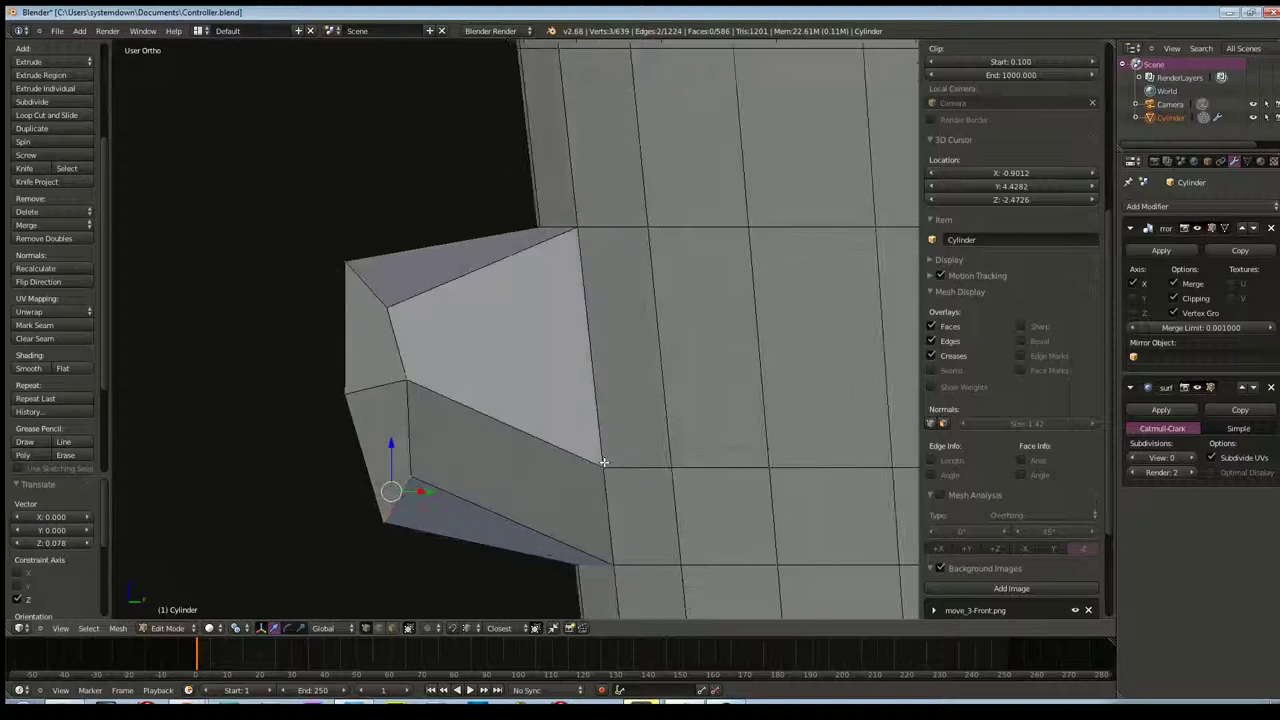
pyautogui.press('KP_3')
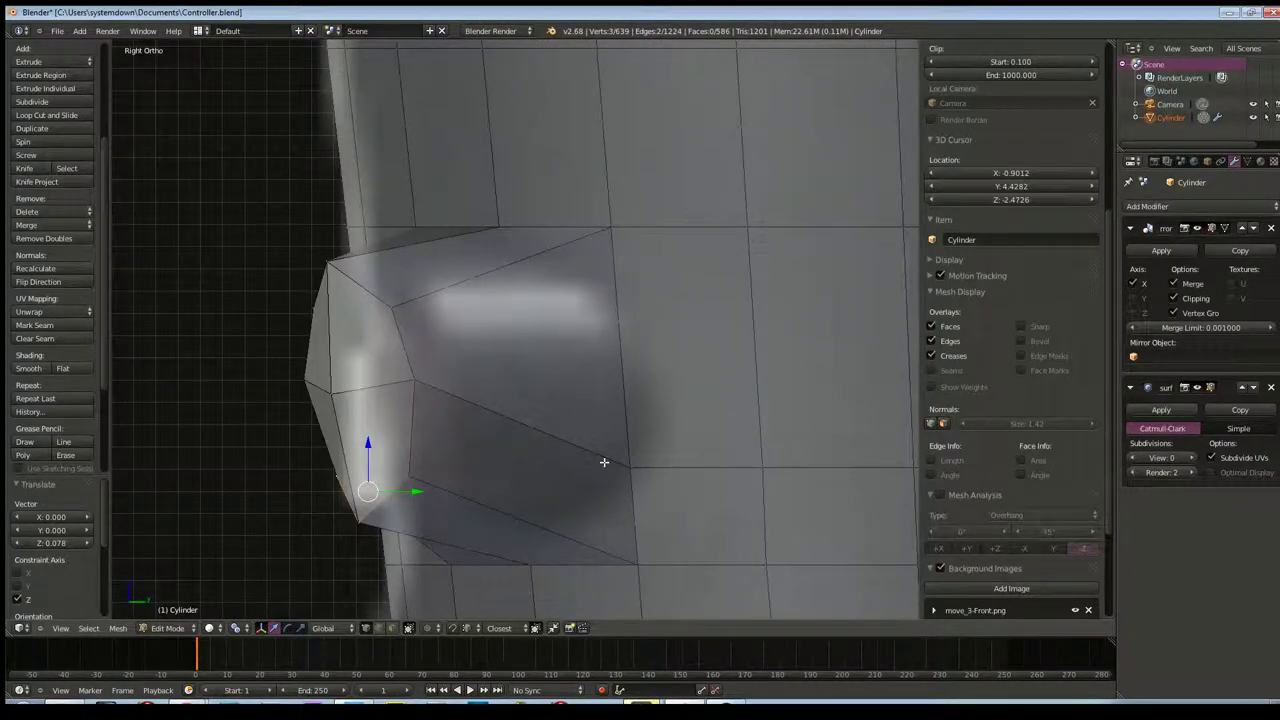
pyautogui.press('KP_1')
pyautogui.press('KP_3')
pyautogui.press('KP_1')
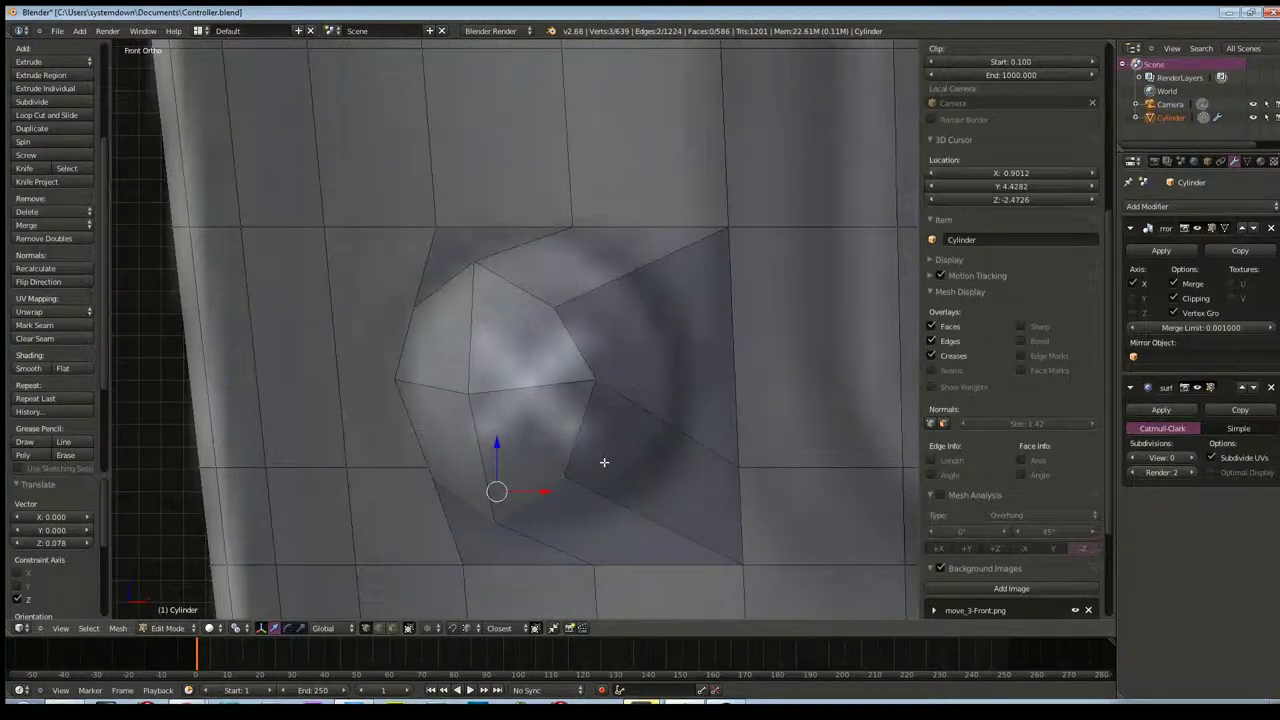
pyautogui.scroll(-6, 604, 461)
pyautogui.scroll(-4, 592, 472)
pyautogui.press('KP_3')
pyautogui.press('KP_1')
pyautogui.press('KP_3')
pyautogui.press('KP_1')
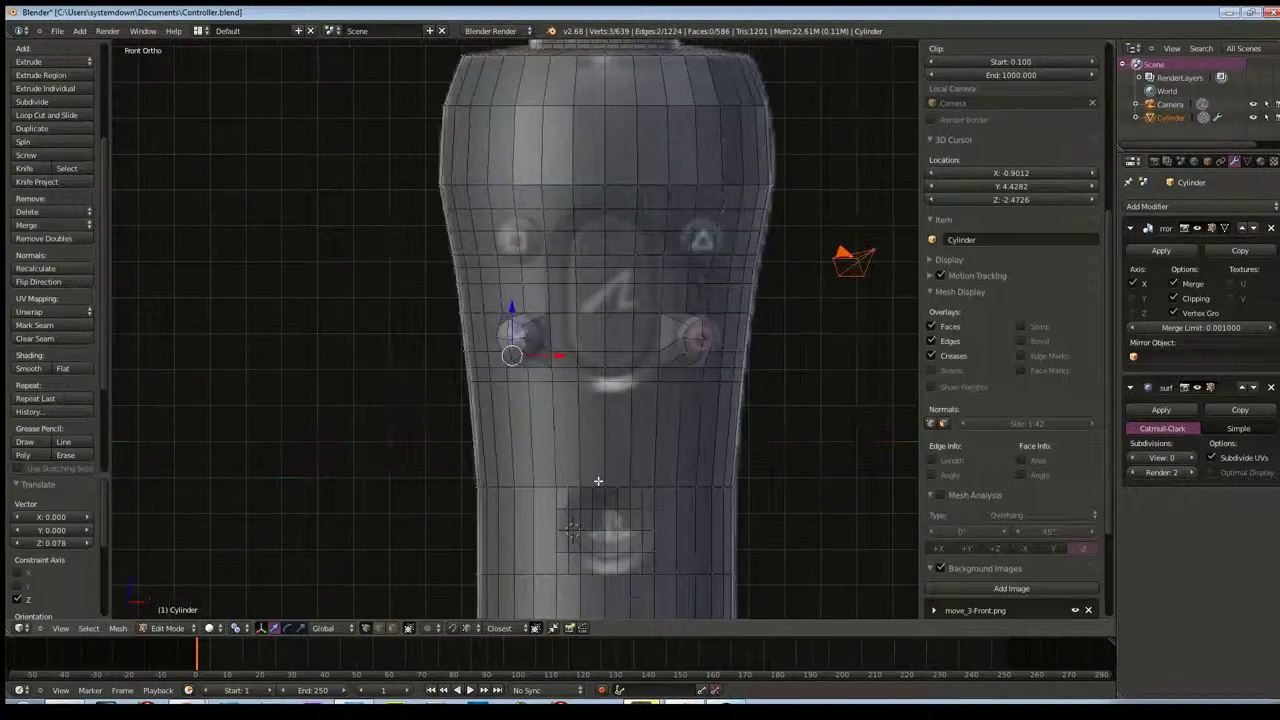
# Nudge the front vertex of the left bump 0.070 along Z
pyautogui.moveTo(614, 457); pyautogui.dragTo(557, 345, button='middle')
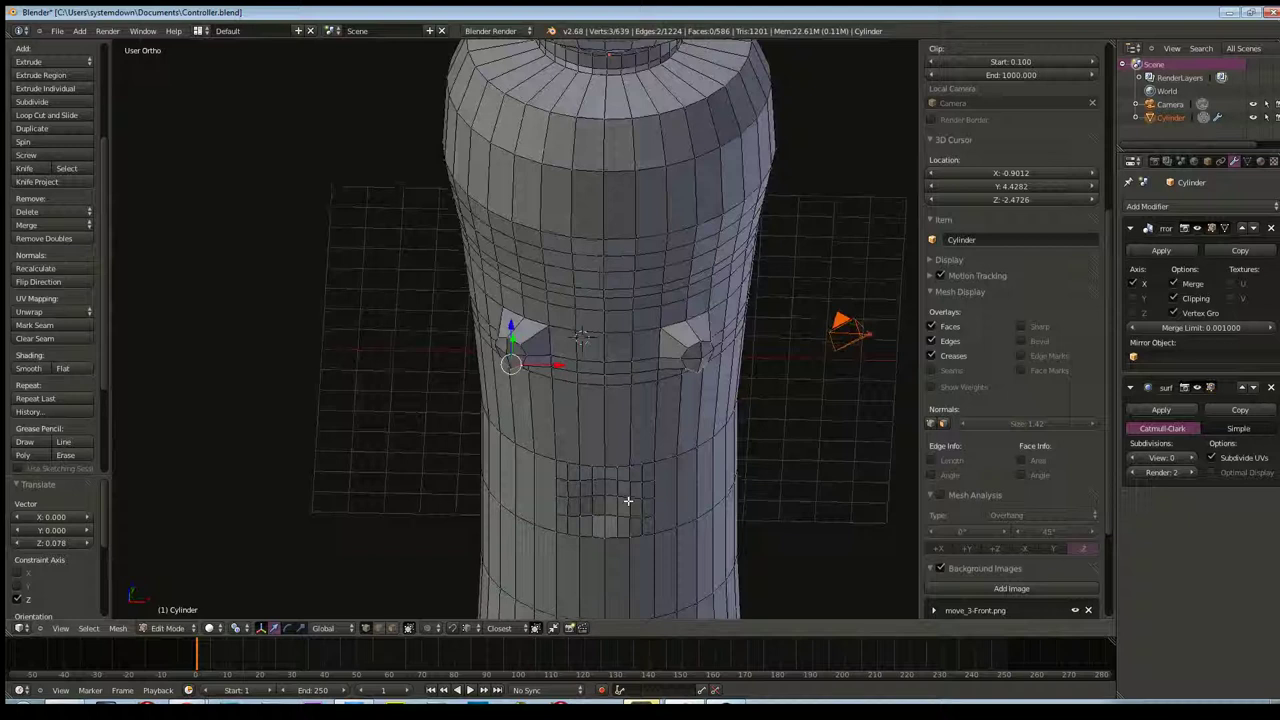
pyautogui.scroll(3, 557, 345)
pyautogui.moveTo(557, 345)
pyautogui.mouseDown(button='middle')
pyautogui.moveTo(595, 451)
pyautogui.moveTo(671, 491)
pyautogui.moveTo(586, 497)
pyautogui.mouseUp(button='middle')
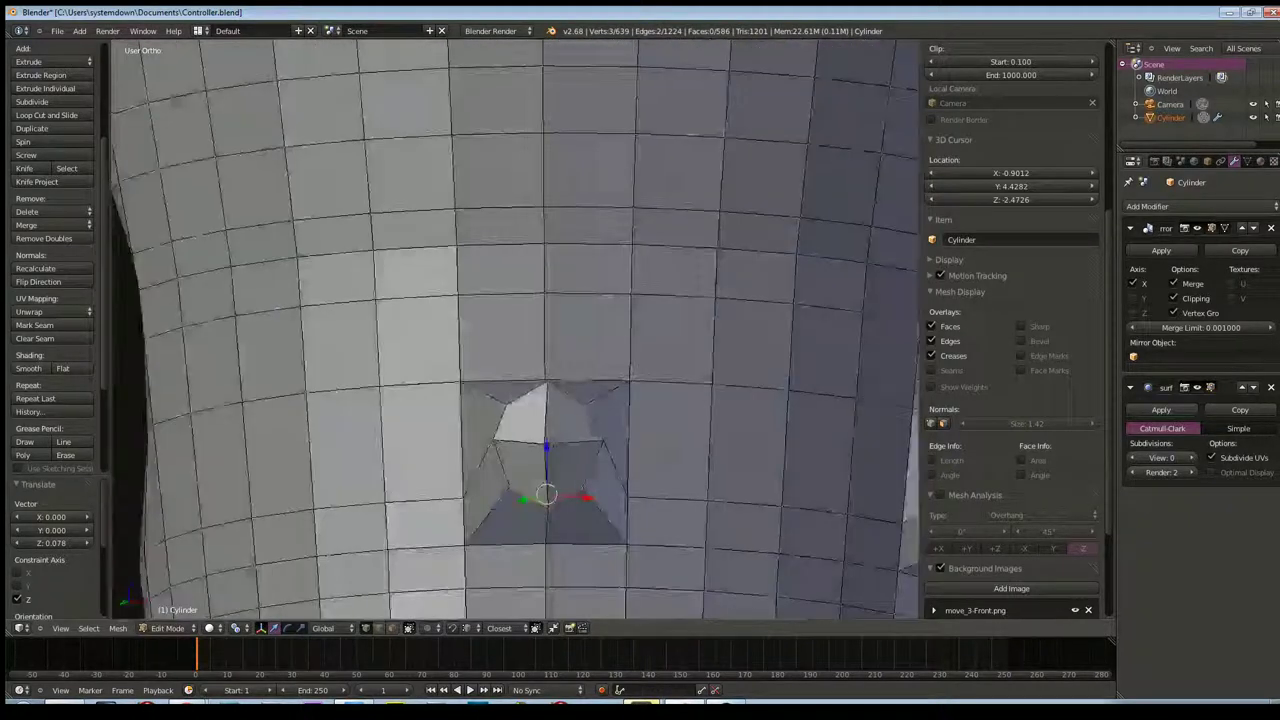
pyautogui.scroll(2, 562, 531)
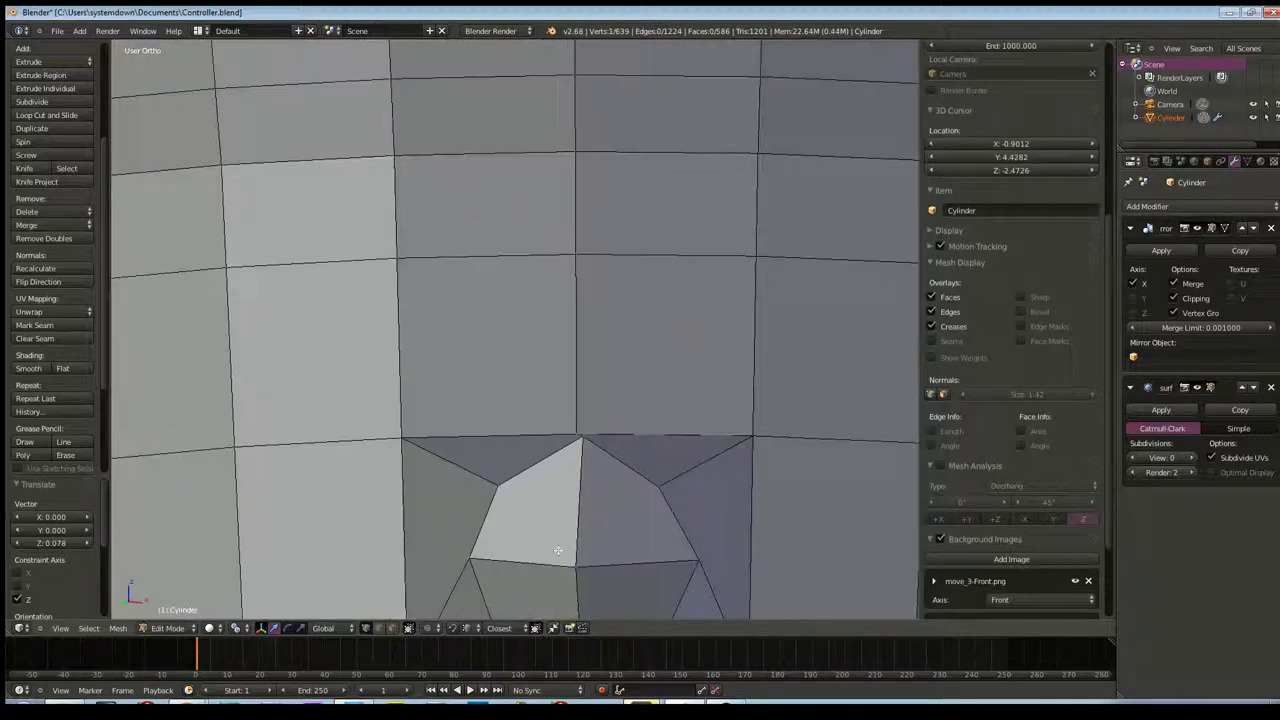
pyautogui.scroll(2, 575, 500)
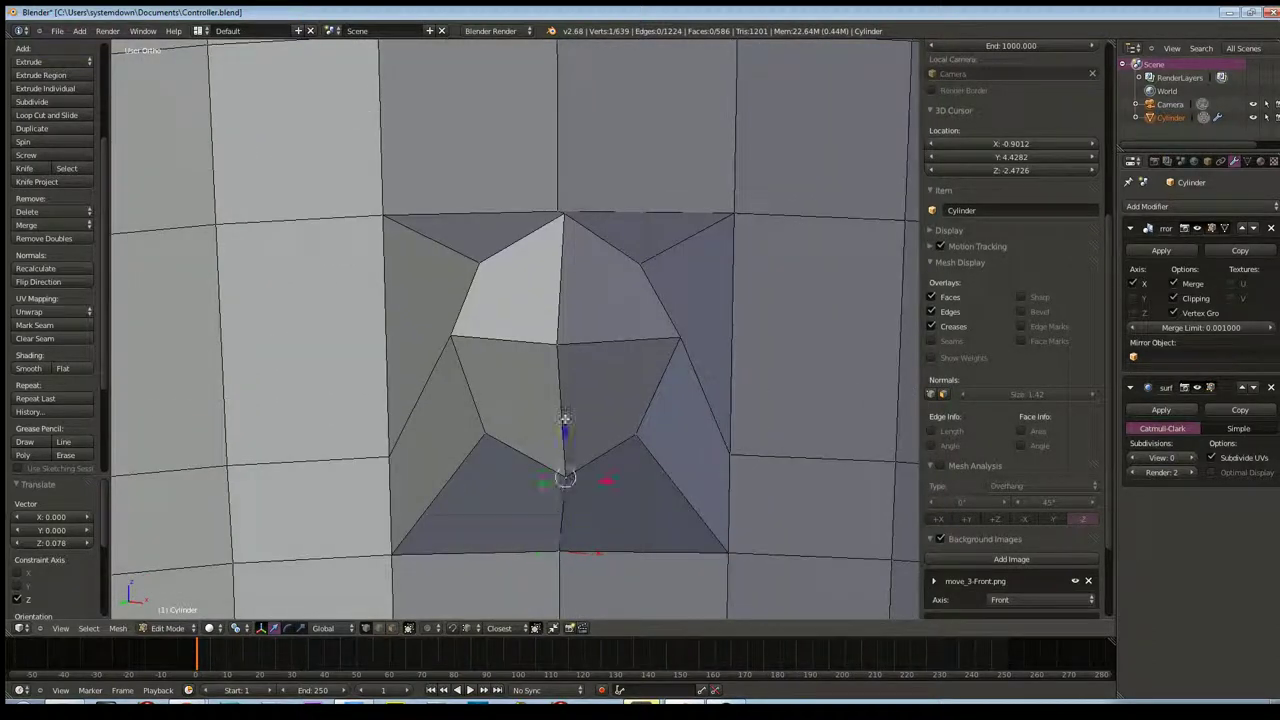
pyautogui.moveTo(565, 428); pyautogui.dragTo(565, 415)
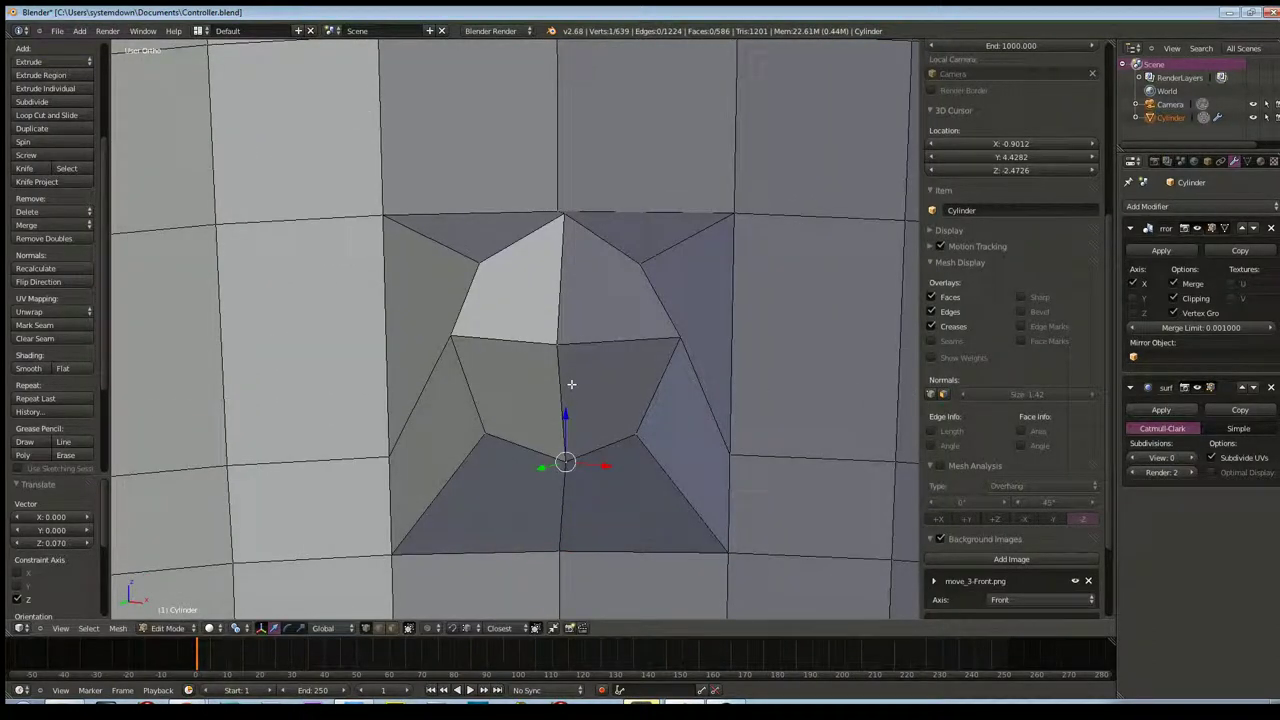
# Select the bump's centre vertex and nudge it 0.019 along X
pyautogui.scroll(-1, 577, 405)
pyautogui.moveTo(571, 405)
pyautogui.mouseDown(button='middle')
pyautogui.moveTo(563, 391)
pyautogui.moveTo(429, 400)
pyautogui.moveTo(546, 380)
pyautogui.moveTo(538, 358)
pyautogui.mouseUp(button='middle')
pyautogui.rightClick(528, 352)
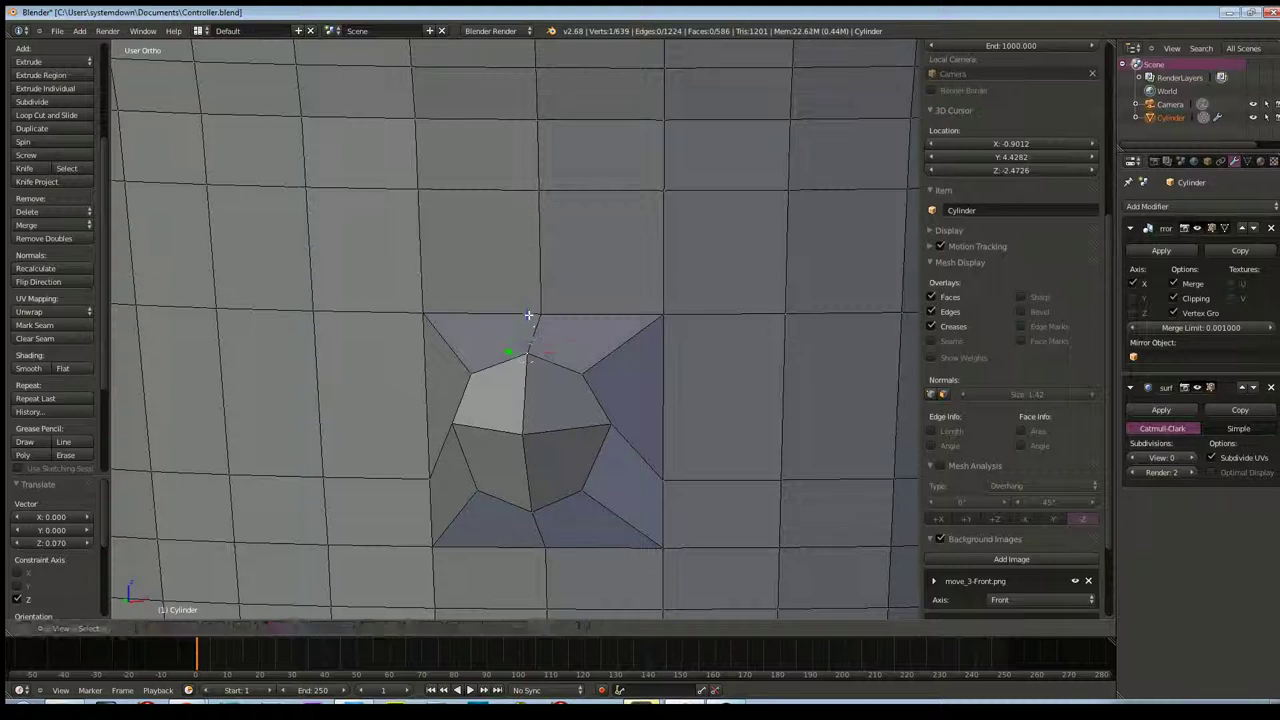
pyautogui.moveTo(528, 316); pyautogui.dragTo(528, 456, button='middle')
pyautogui.rightClick(528, 456)
pyautogui.moveTo(563, 446); pyautogui.dragTo(571, 443)
pyautogui.moveTo(571, 443)
pyautogui.mouseDown(button='middle')
pyautogui.moveTo(655, 404)
pyautogui.moveTo(628, 458)
pyautogui.mouseUp(button='middle')
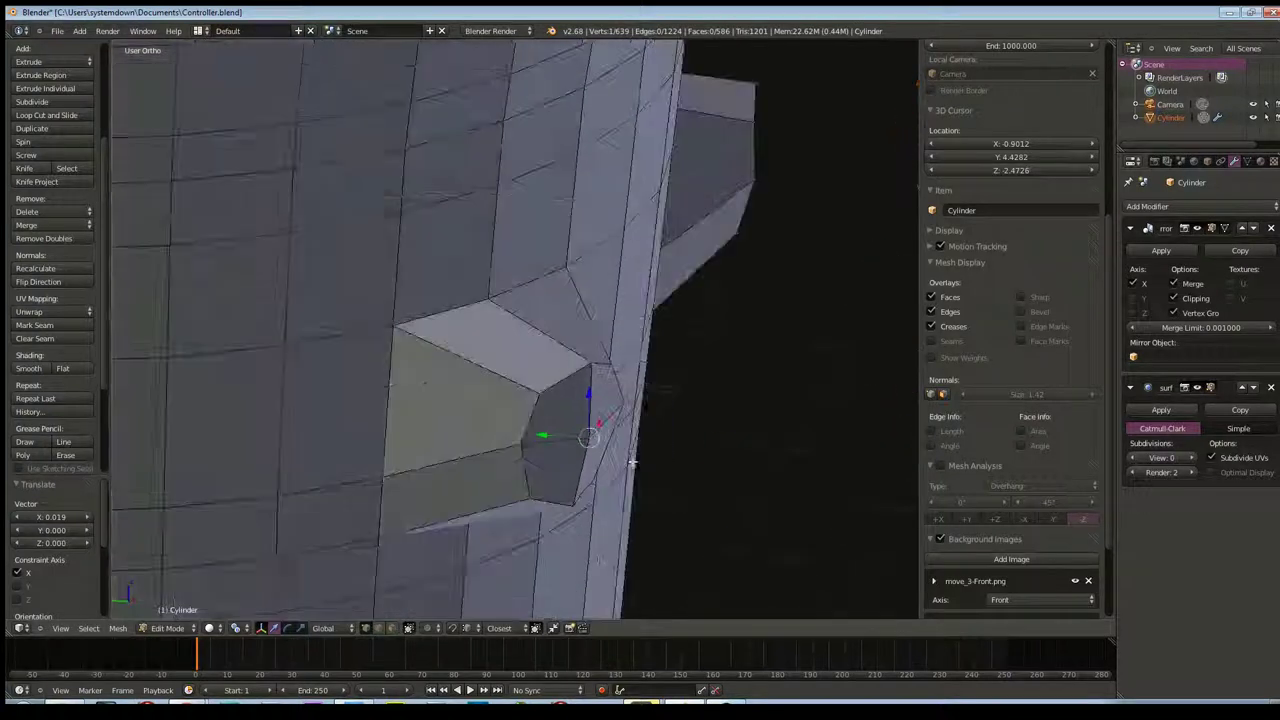
# Set the subdivision preview level to 3 and add two edge loops around the bump
pyautogui.click(1191, 457)
pyautogui.click(1191, 457)
pyautogui.click(1191, 457)
pyautogui.hotkey('ctrl', 'r')
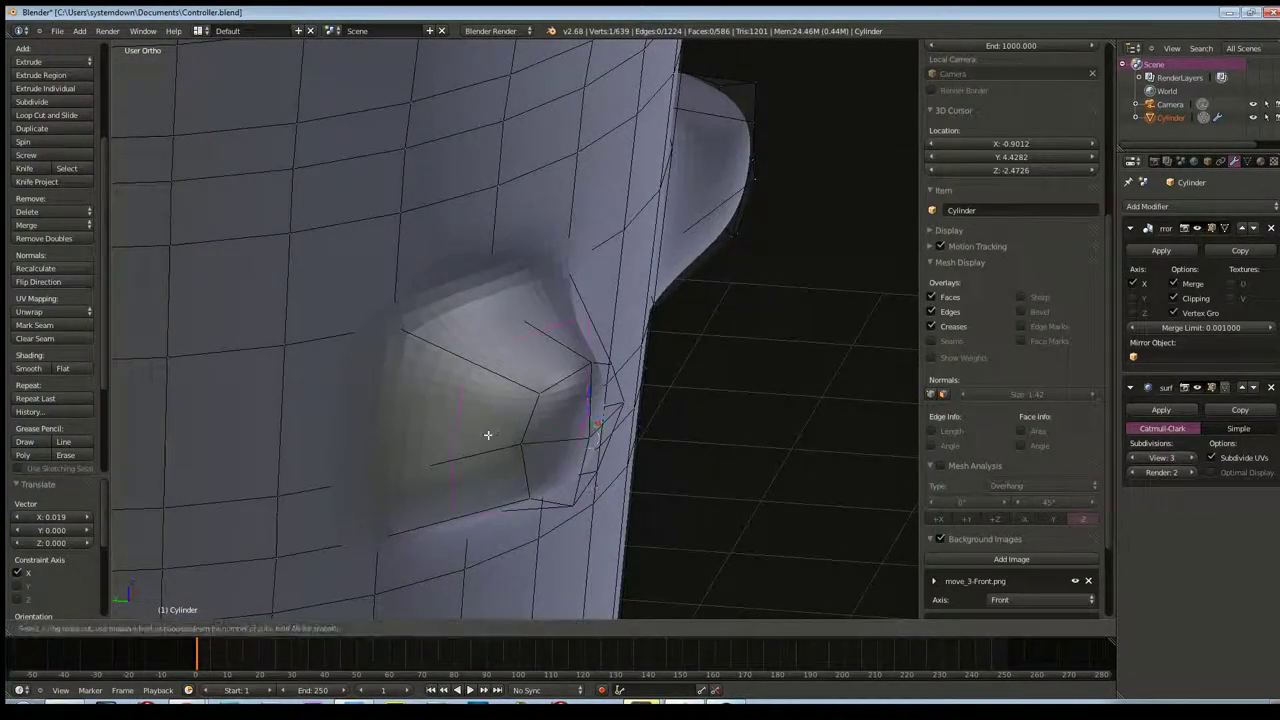
pyautogui.click(489, 434)
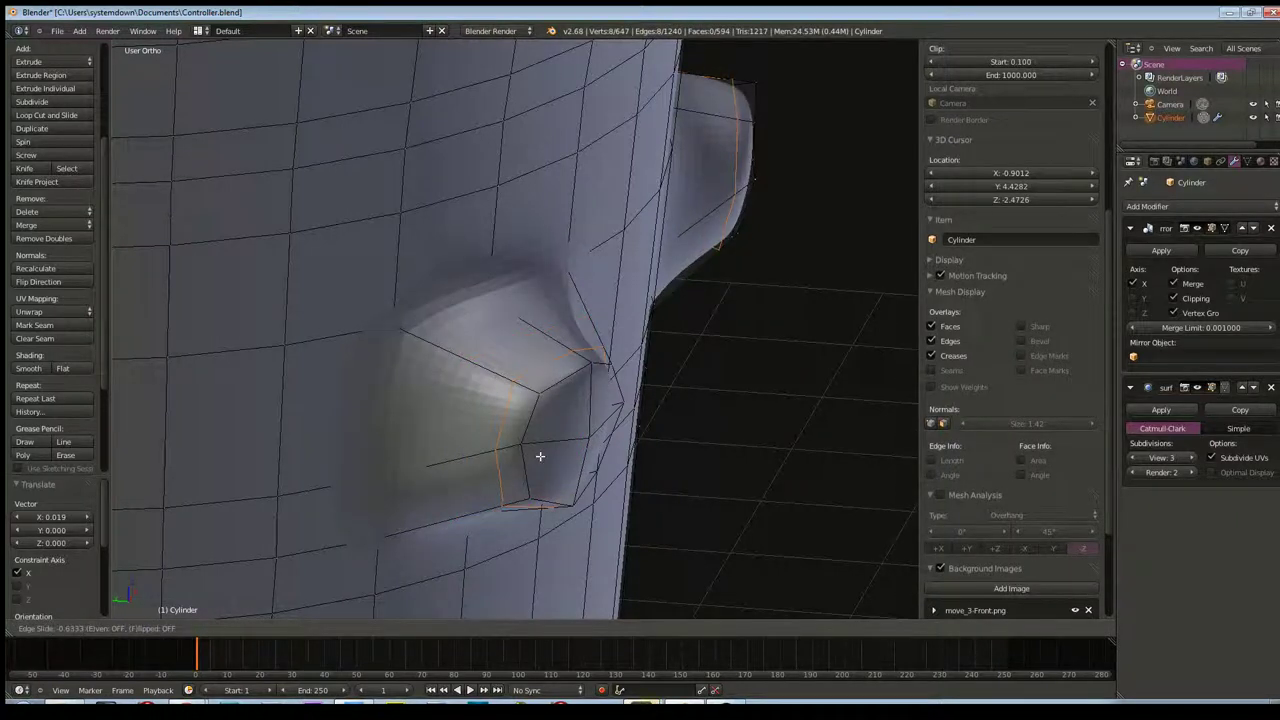
pyautogui.click(540, 456)
pyautogui.hotkey('ctrl', 'r')
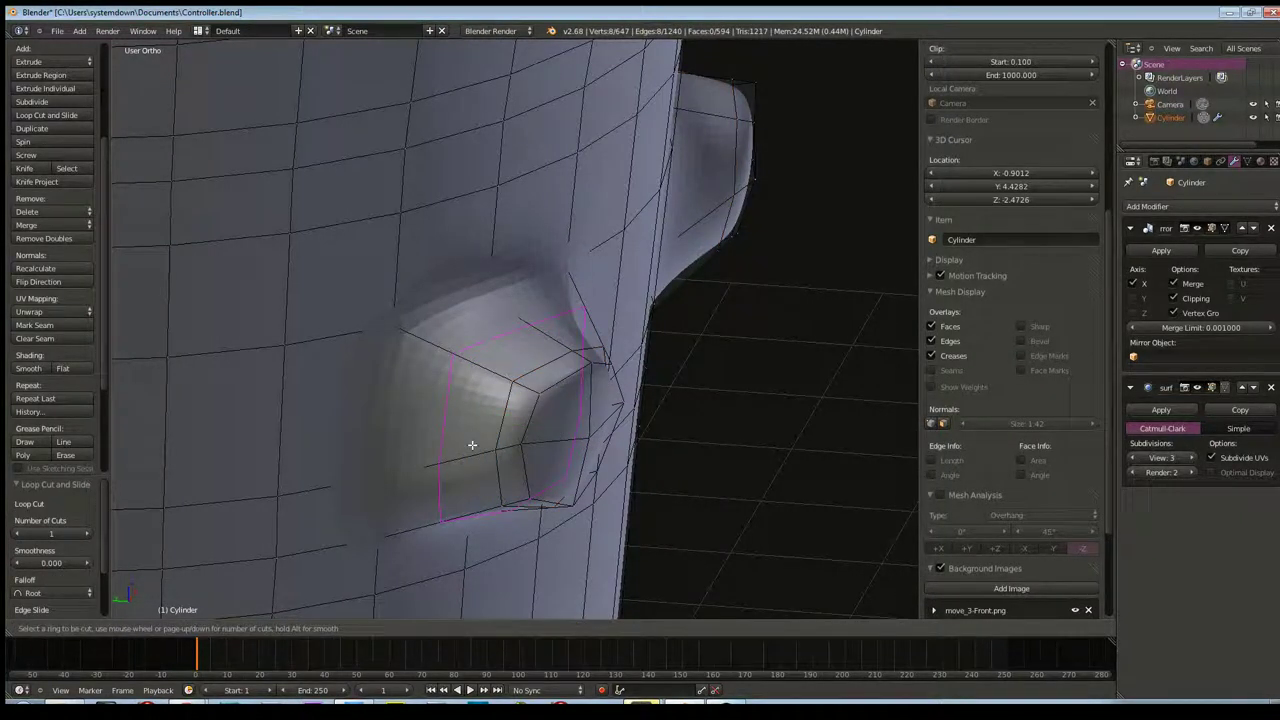
pyautogui.click(472, 444)
pyautogui.click(420, 425)
pyautogui.moveTo(420, 425)
pyautogui.mouseDown(button='middle')
pyautogui.moveTo(401, 413)
pyautogui.moveTo(605, 476)
pyautogui.mouseUp(button='middle')
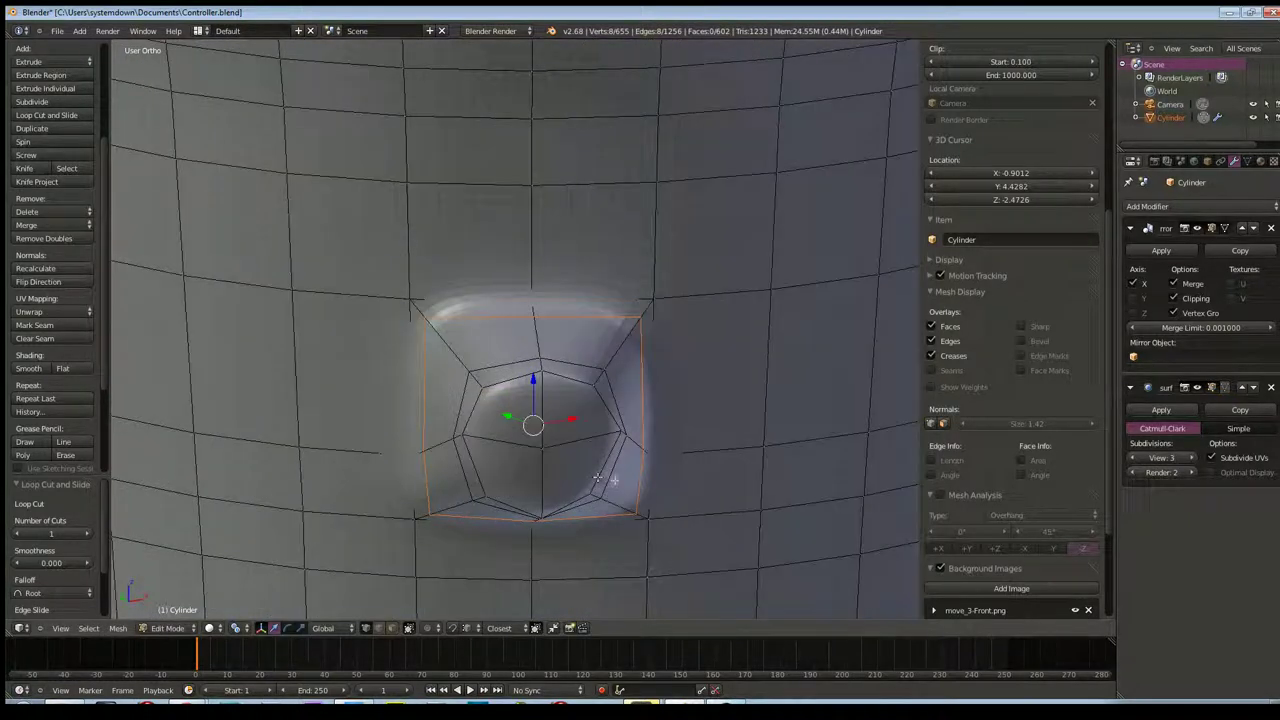
# Scale the new edge loop down to 0.651
pyautogui.press('s')
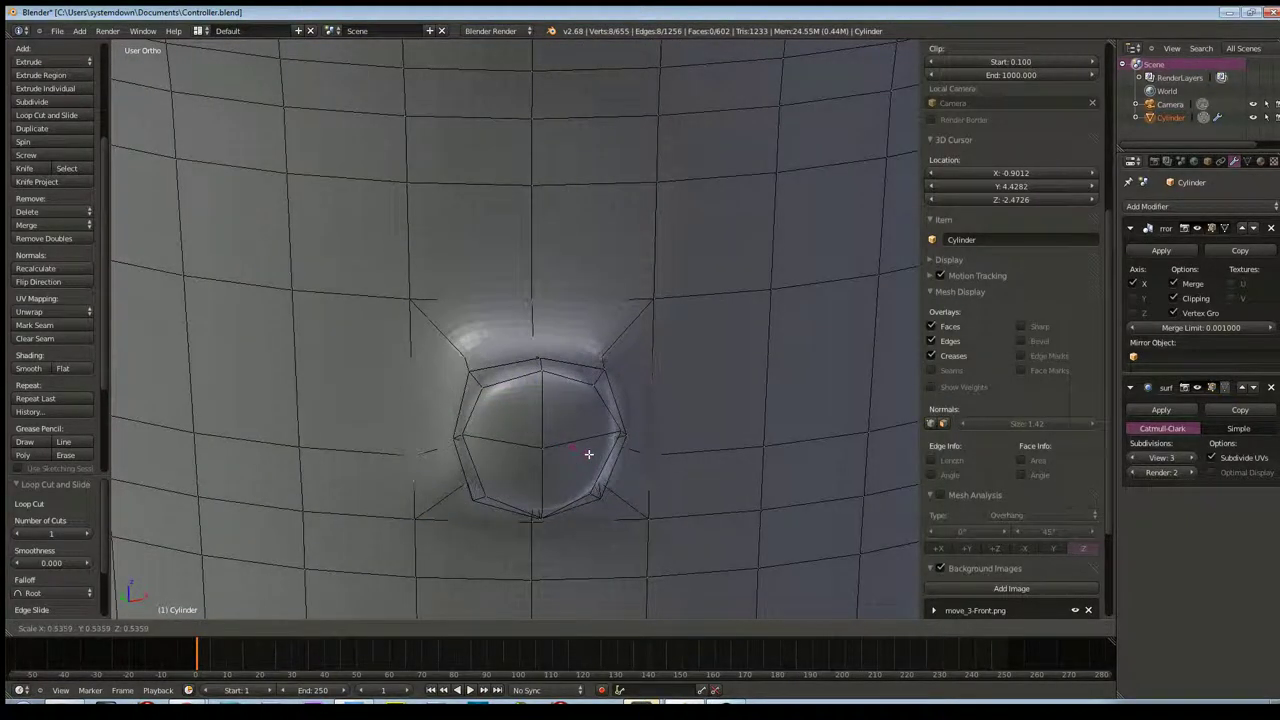
pyautogui.click(562, 459)
pyautogui.moveTo(487, 460); pyautogui.dragTo(611, 452, button='middle')
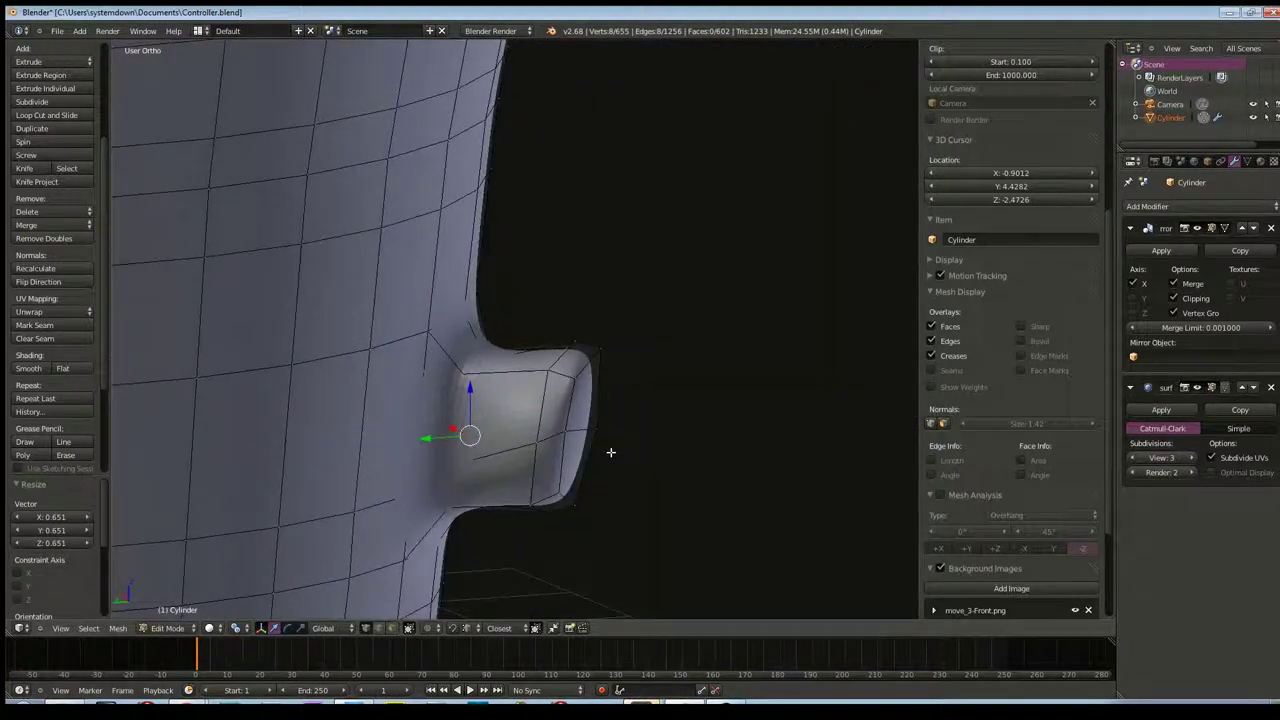
pyautogui.moveTo(611, 452); pyautogui.dragTo(512, 422, button='middle')
# Raise the bump vertices to Z 0.123 and check the result in Right Ortho view
pyautogui.press('g')
pyautogui.press('z')
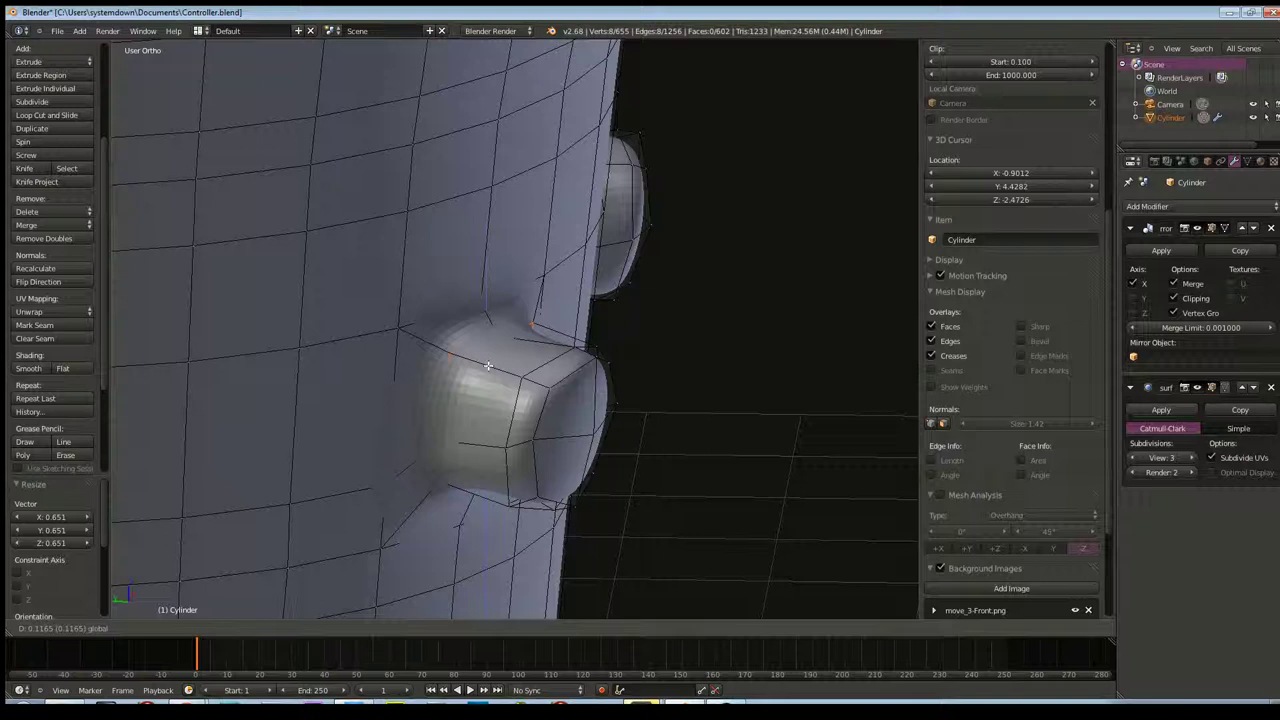
pyautogui.click(505, 418)
pyautogui.moveTo(505, 418); pyautogui.dragTo(494, 408, button='middle')
pyautogui.press('g')
pyautogui.press('z')
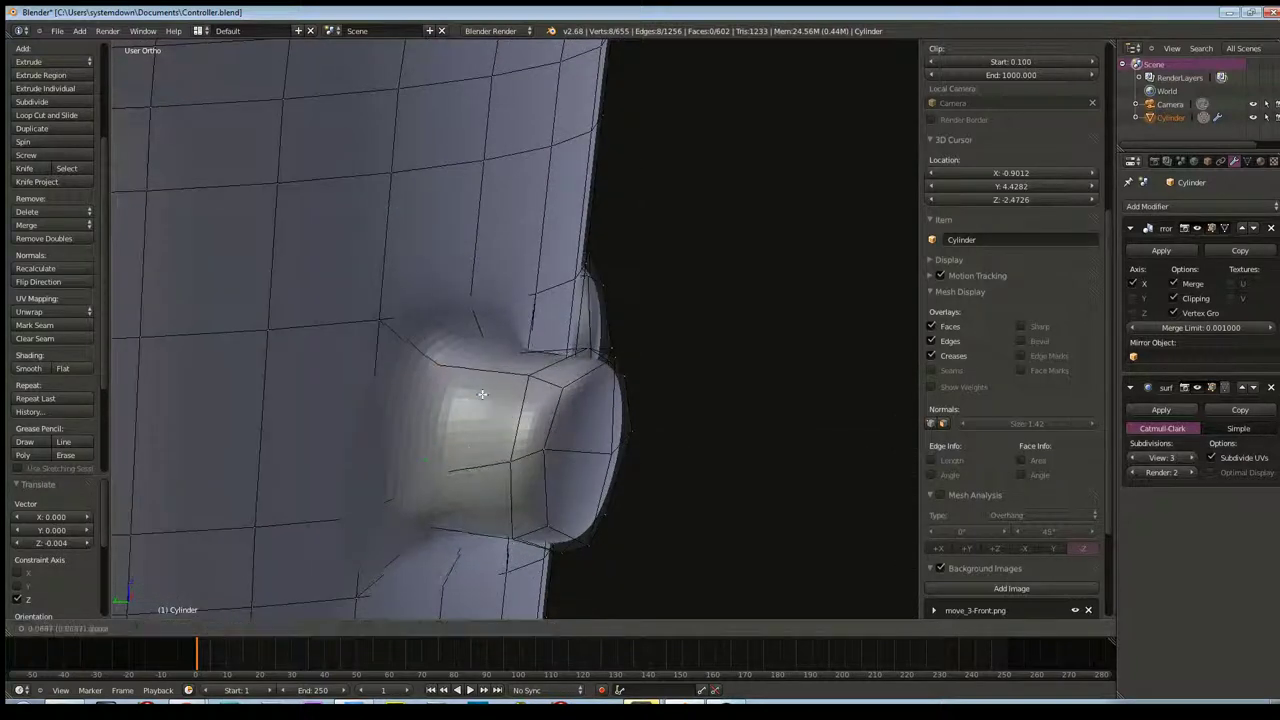
pyautogui.click(612, 445)
pyautogui.moveTo(612, 445)
pyautogui.mouseDown(button='middle')
pyautogui.moveTo(666, 423)
pyautogui.moveTo(706, 431)
pyautogui.moveTo(657, 464)
pyautogui.mouseUp(button='middle')
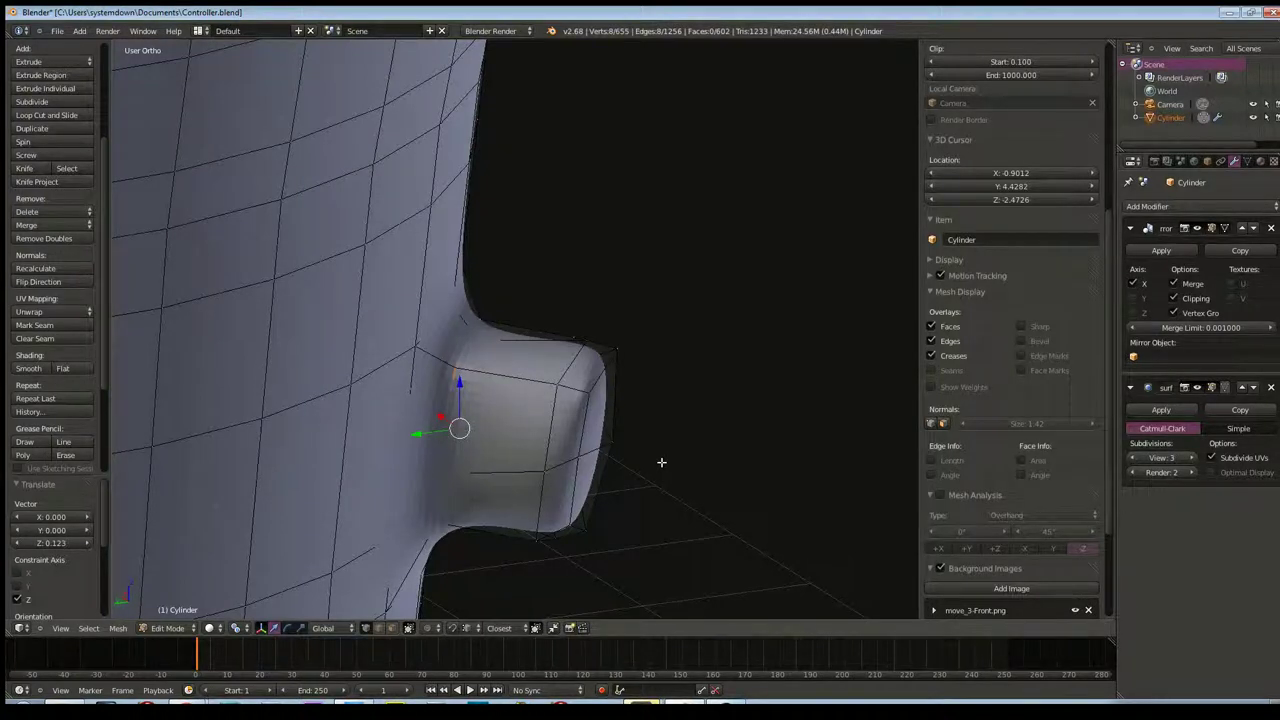
pyautogui.press('KP_3')
pyautogui.moveTo(623, 464); pyautogui.dragTo(476, 474, button='middle')
pyautogui.press('KP_3')
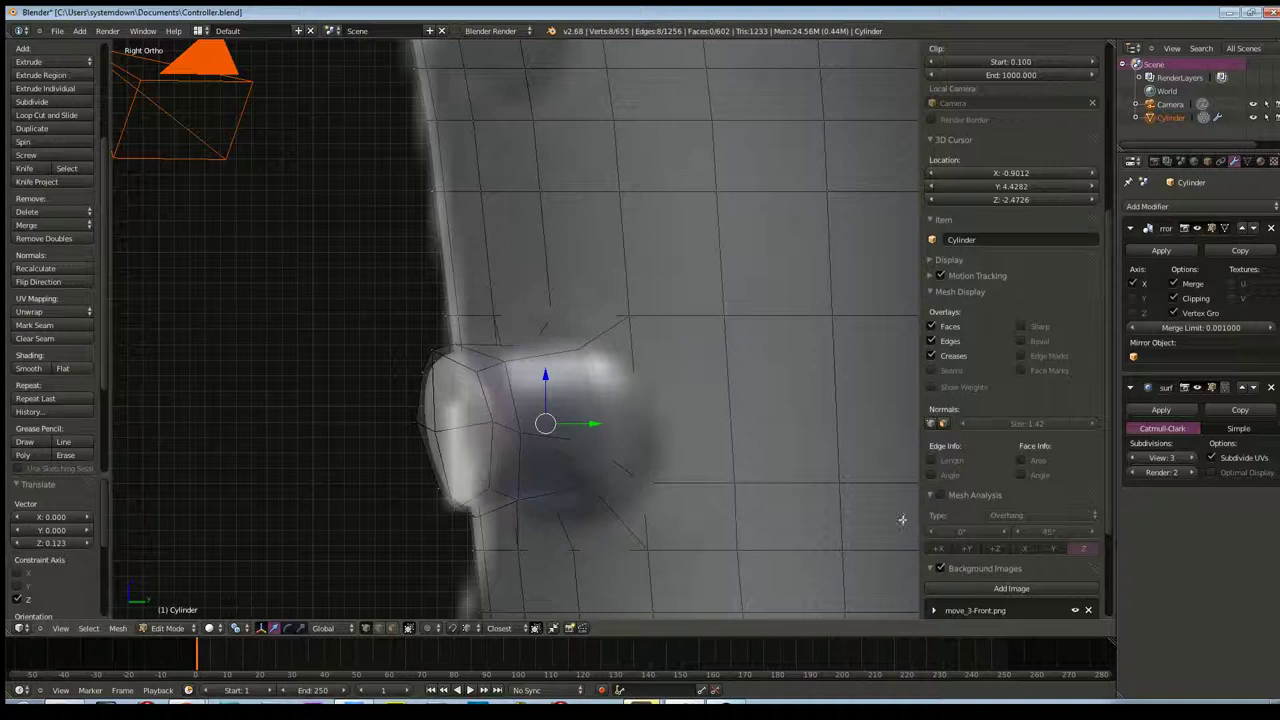
# Expand move_3-Side.png under Background Images and raise its opacity to 0.846
pyautogui.scroll(-2, 1110, 508)
pyautogui.scroll(-3, 1107, 512)
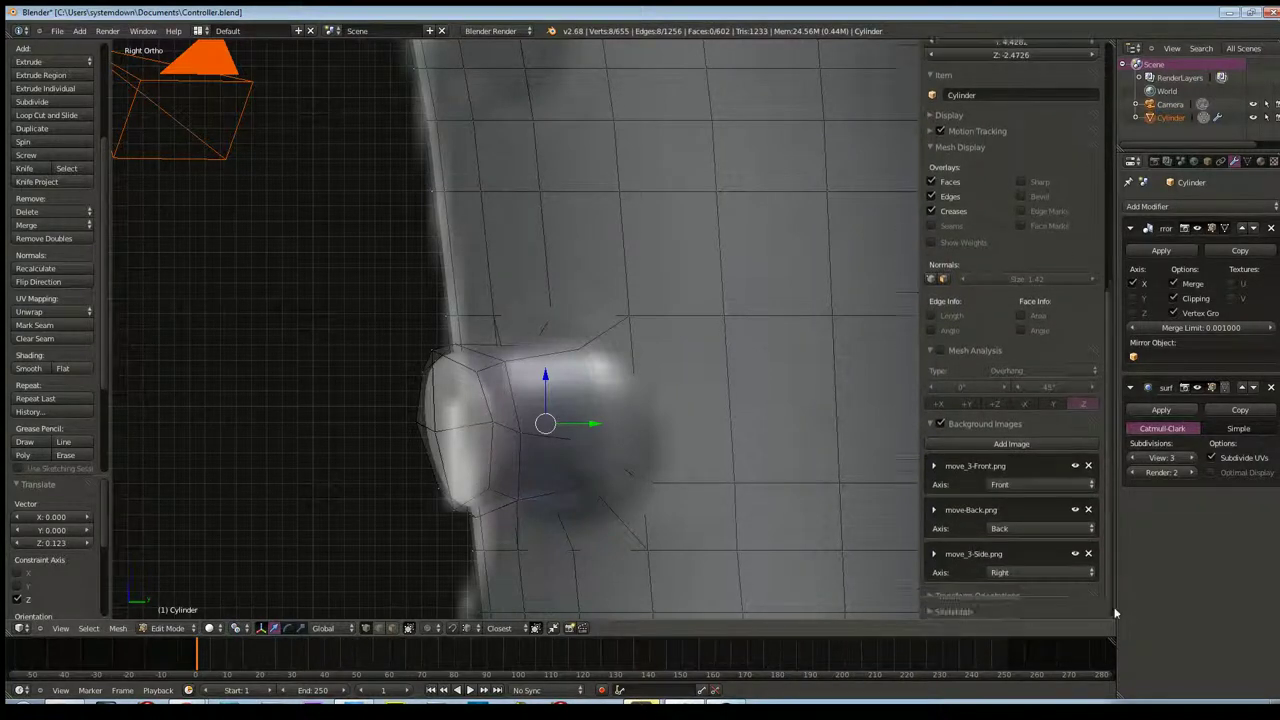
pyautogui.click(934, 553)
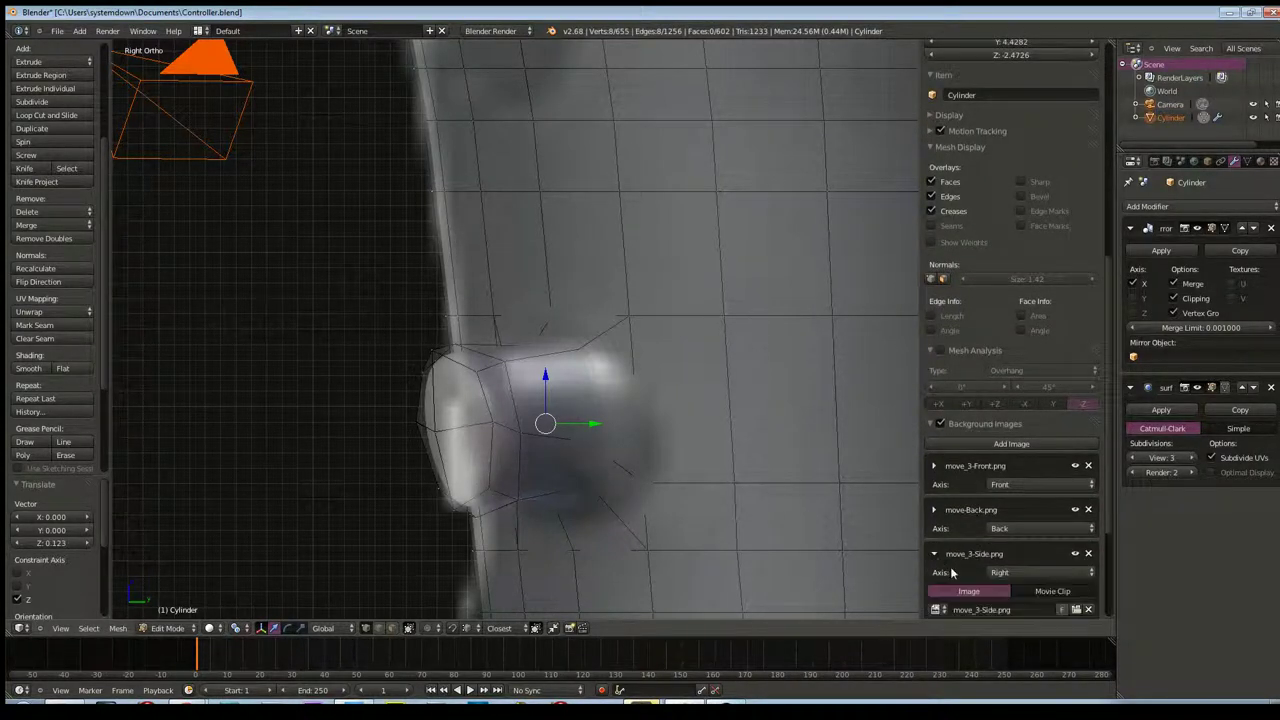
pyautogui.scroll(-4, 998, 587)
pyautogui.scroll(-2, 1040, 595)
pyautogui.moveTo(1016, 530); pyautogui.dragTo(1020, 531)
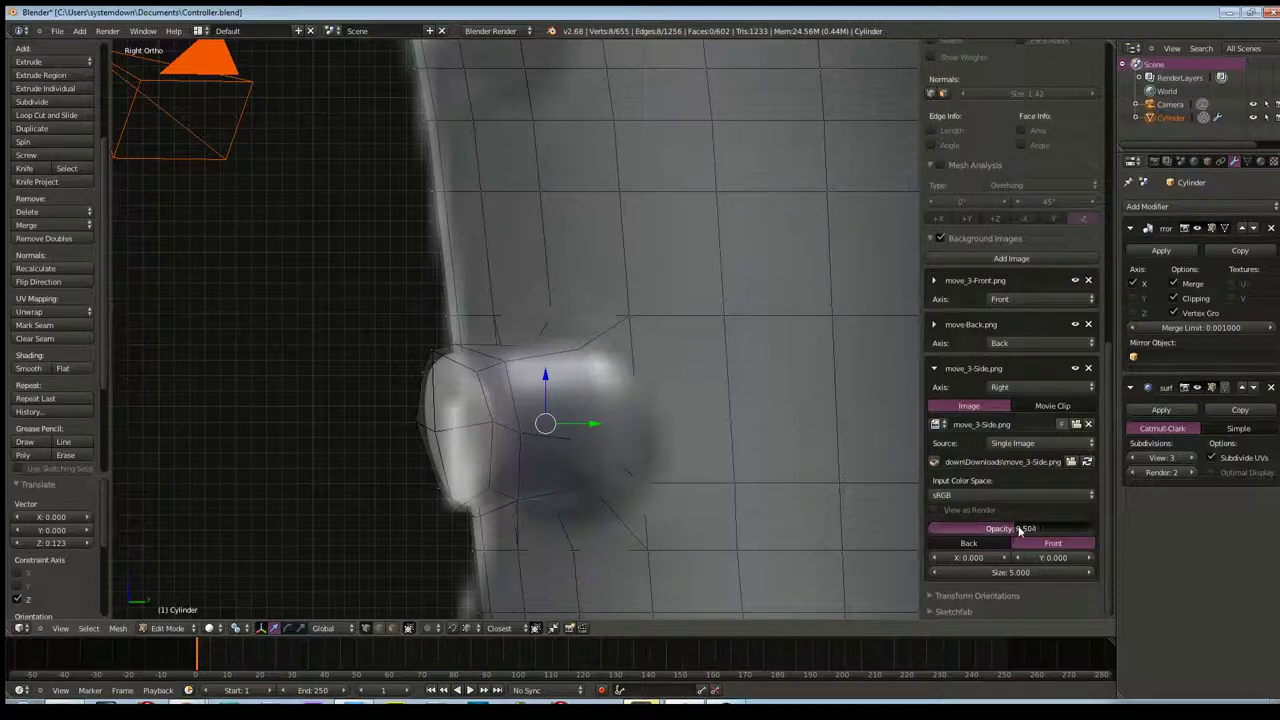
pyautogui.moveTo(1038, 526)
pyautogui.mouseDown()
pyautogui.moveTo(1088, 533)
pyautogui.moveTo(1073, 533)
pyautogui.mouseUp()
pyautogui.scroll(-5, 690, 432)
pyautogui.scroll(3, 690, 432)
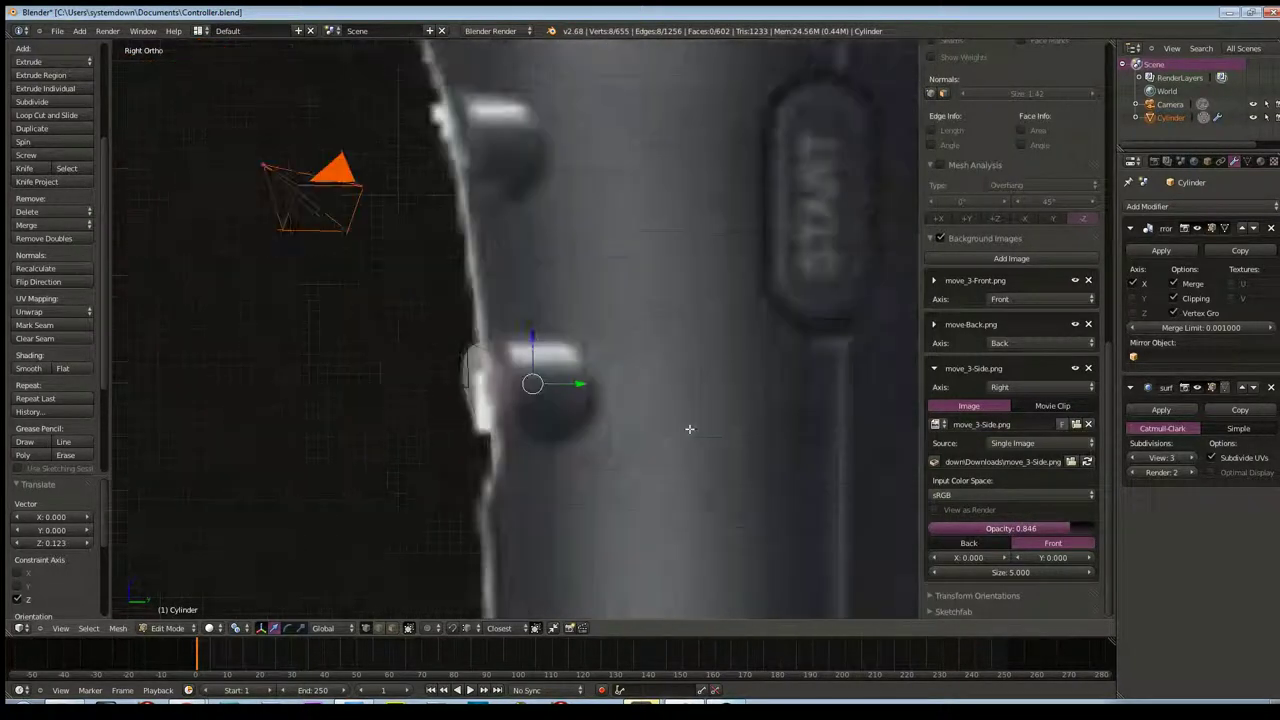
pyautogui.scroll(1, 688, 432)
pyautogui.scroll(1, 688, 432)
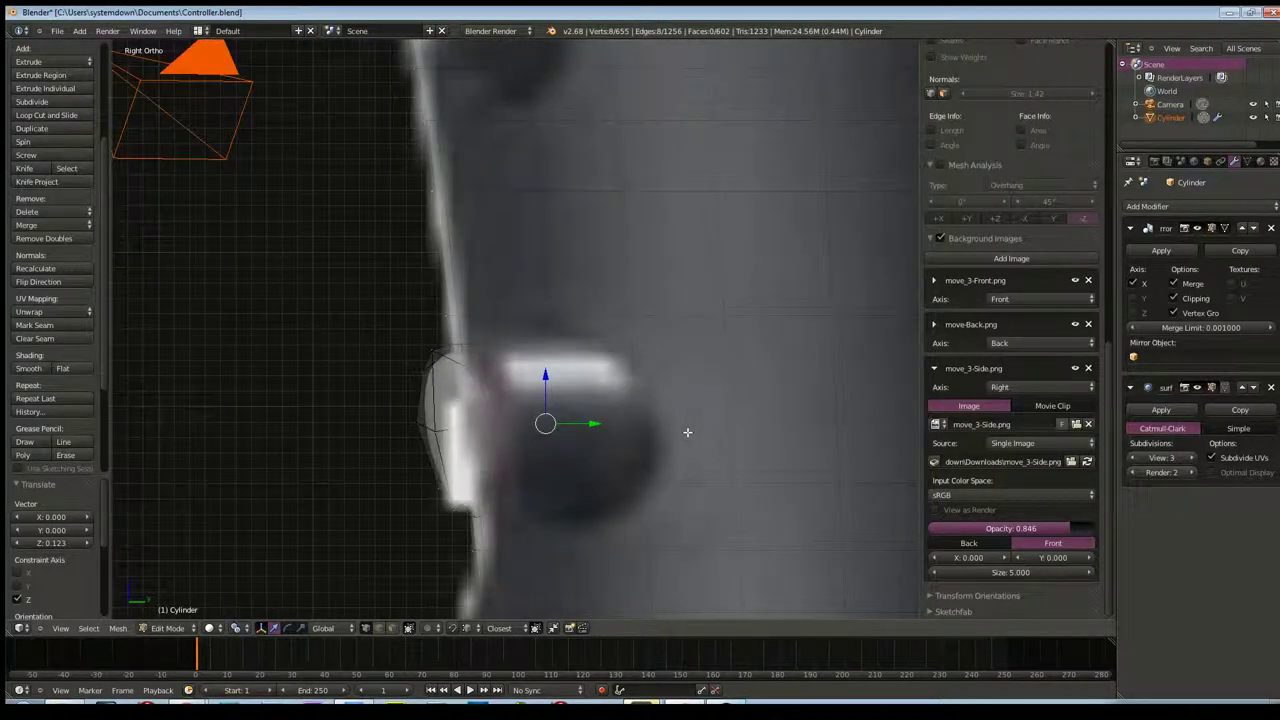
pyautogui.moveTo(685, 406)
pyautogui.mouseDown(button='middle')
pyautogui.moveTo(686, 454)
pyautogui.moveTo(706, 426)
pyautogui.moveTo(826, 426)
pyautogui.moveTo(855, 456)
pyautogui.moveTo(786, 451)
pyautogui.mouseUp(button='middle')
pyautogui.moveTo(633, 443)
pyautogui.mouseDown(button='middle')
pyautogui.moveTo(763, 403)
pyautogui.moveTo(727, 418)
pyautogui.mouseUp(button='middle')
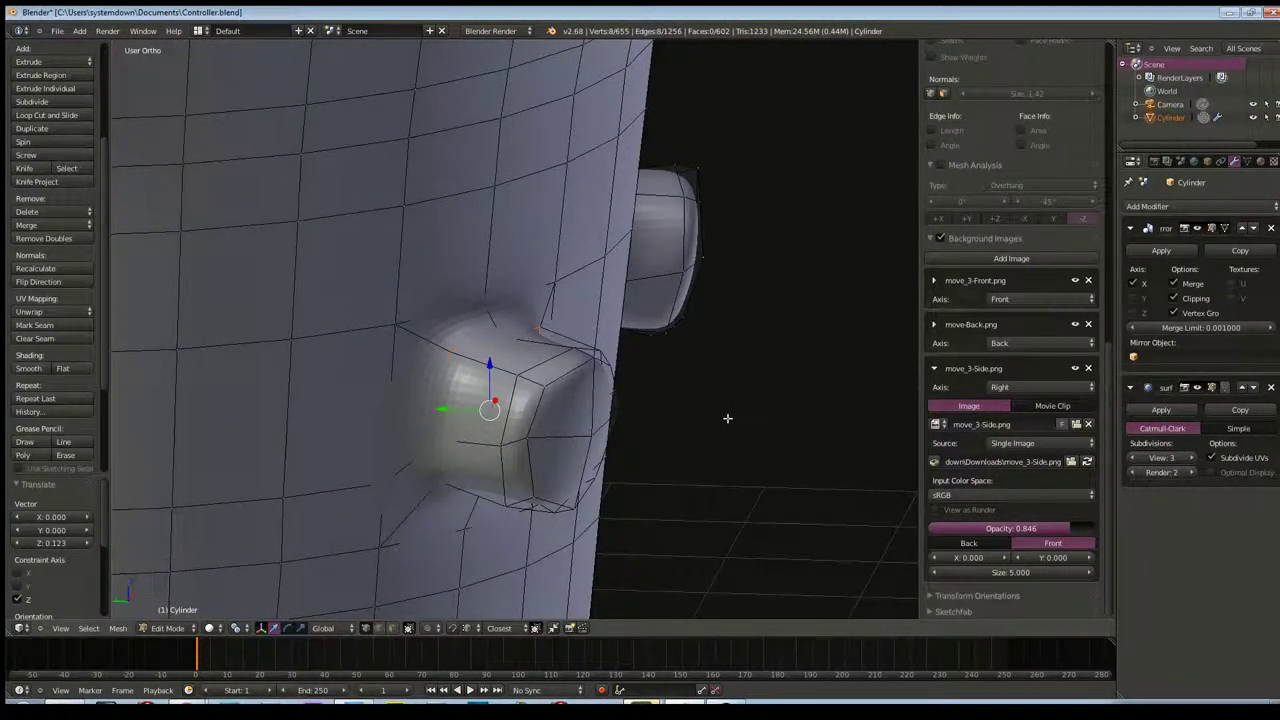
# Switch to the left side view and zoom in close to the side nub
pyautogui.press('ctrl+KP_3')
pyautogui.scroll(-2, 694, 376)
pyautogui.moveTo(700, 386)
pyautogui.mouseDown(button='middle')
pyautogui.moveTo(703, 441)
pyautogui.moveTo(686, 357)
pyautogui.moveTo(669, 403)
pyautogui.moveTo(603, 380)
pyautogui.moveTo(551, 403)
pyautogui.mouseUp(button='middle')
pyautogui.scroll(-3, 686, 357)
pyautogui.scroll(3, 634, 354)
pyautogui.scroll(2, 634, 360)
pyautogui.scroll(-3, 560, 400)
pyautogui.scroll(2, 538, 410)
pyautogui.scroll(-3, 538, 410)
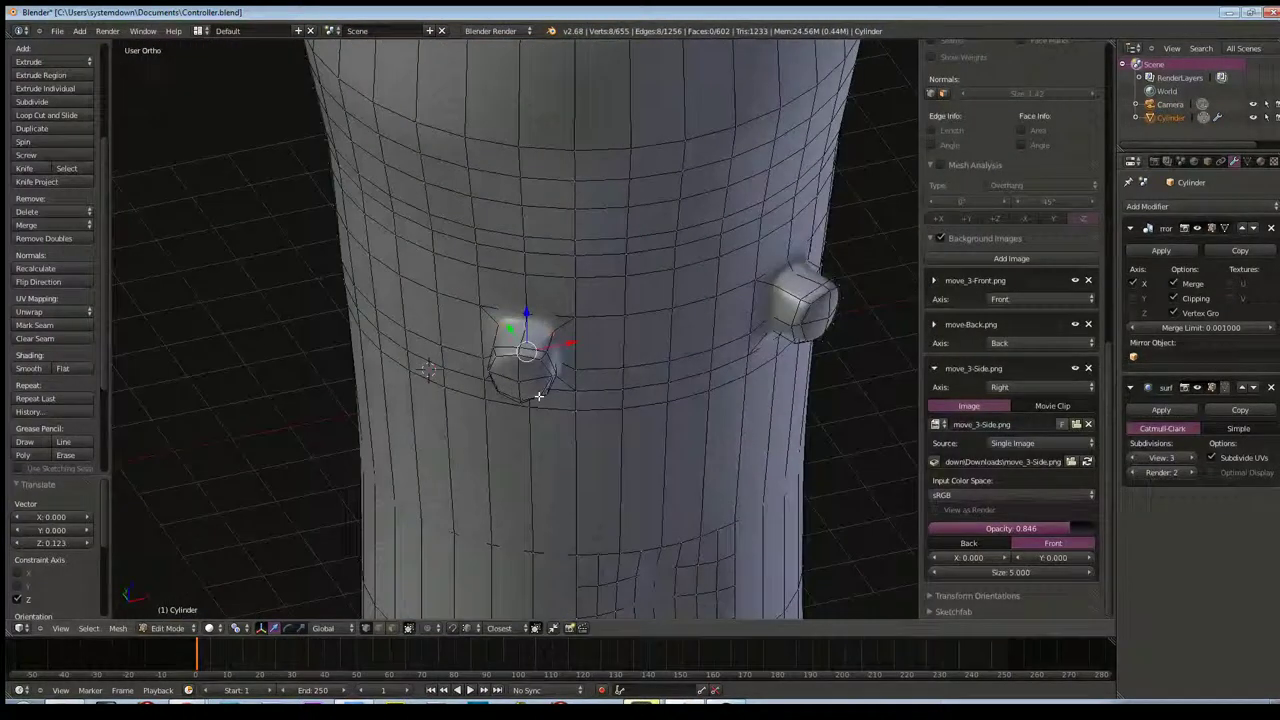
pyautogui.moveTo(528, 390); pyautogui.dragTo(500, 400, button='middle')
pyautogui.scroll(3, 490, 394)
pyautogui.moveTo(598, 394)
pyautogui.mouseDown(button='middle')
pyautogui.moveTo(646, 346)
pyautogui.moveTo(643, 363)
pyautogui.mouseUp(button='middle')
# Box-select all the faces of the side nub
pyautogui.press('b')
pyautogui.moveTo(524, 312); pyautogui.dragTo(563, 478)
pyautogui.press('KP_Decimal')
pyautogui.moveTo(553, 442); pyautogui.dragTo(473, 565, button='middle')
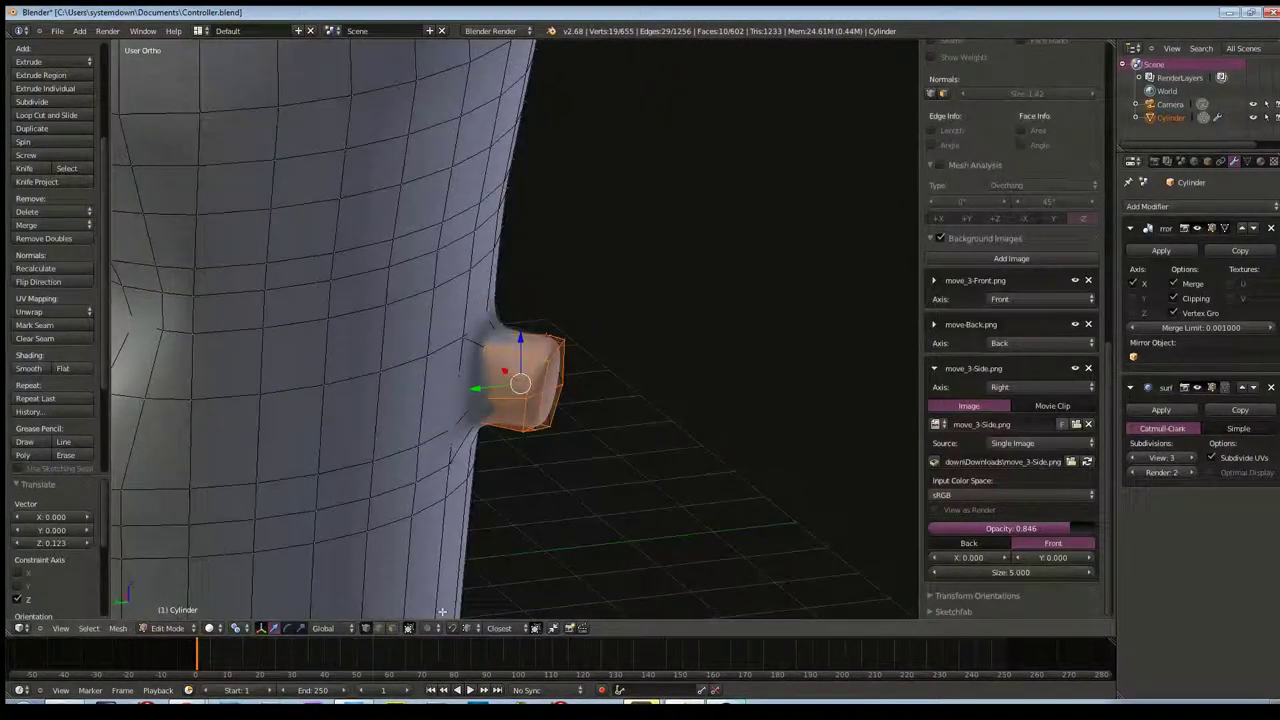
pyautogui.press('b')
pyautogui.moveTo(528, 309); pyautogui.dragTo(590, 441)
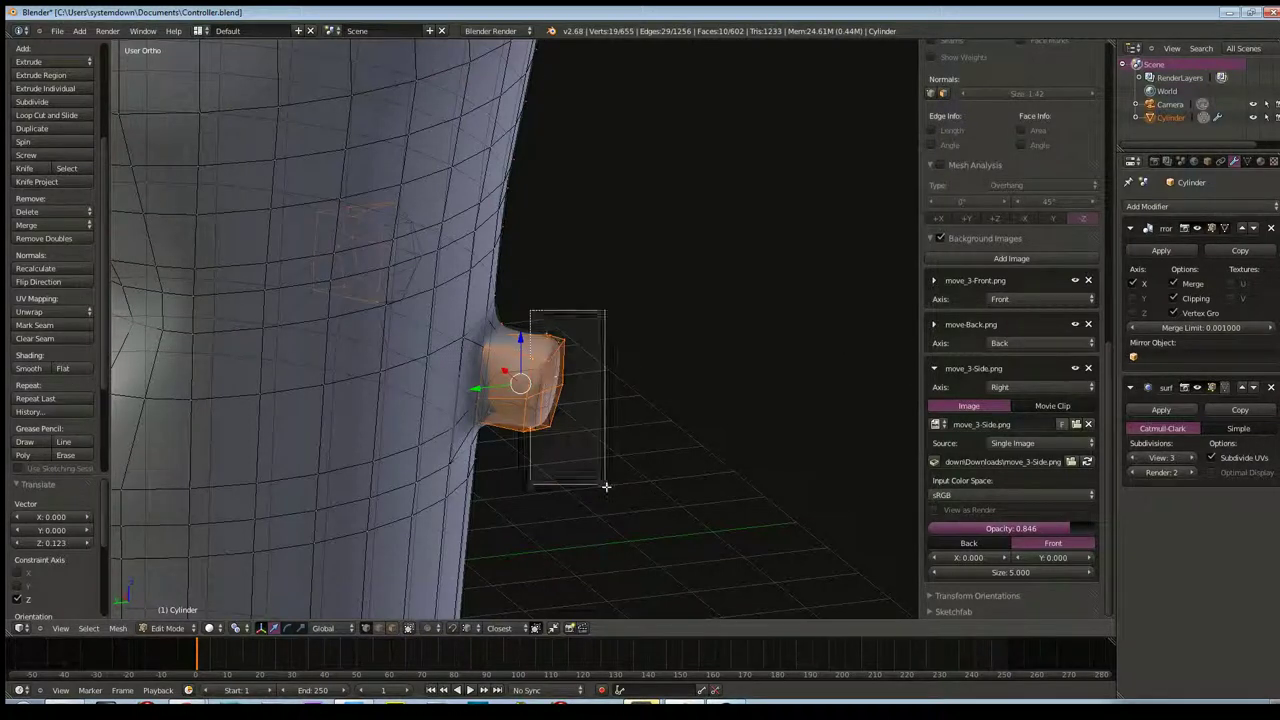
pyautogui.moveTo(607, 487)
pyautogui.mouseDown(button='middle')
pyautogui.moveTo(408, 460)
pyautogui.moveTo(489, 477)
pyautogui.moveTo(578, 461)
pyautogui.mouseUp(button='middle')
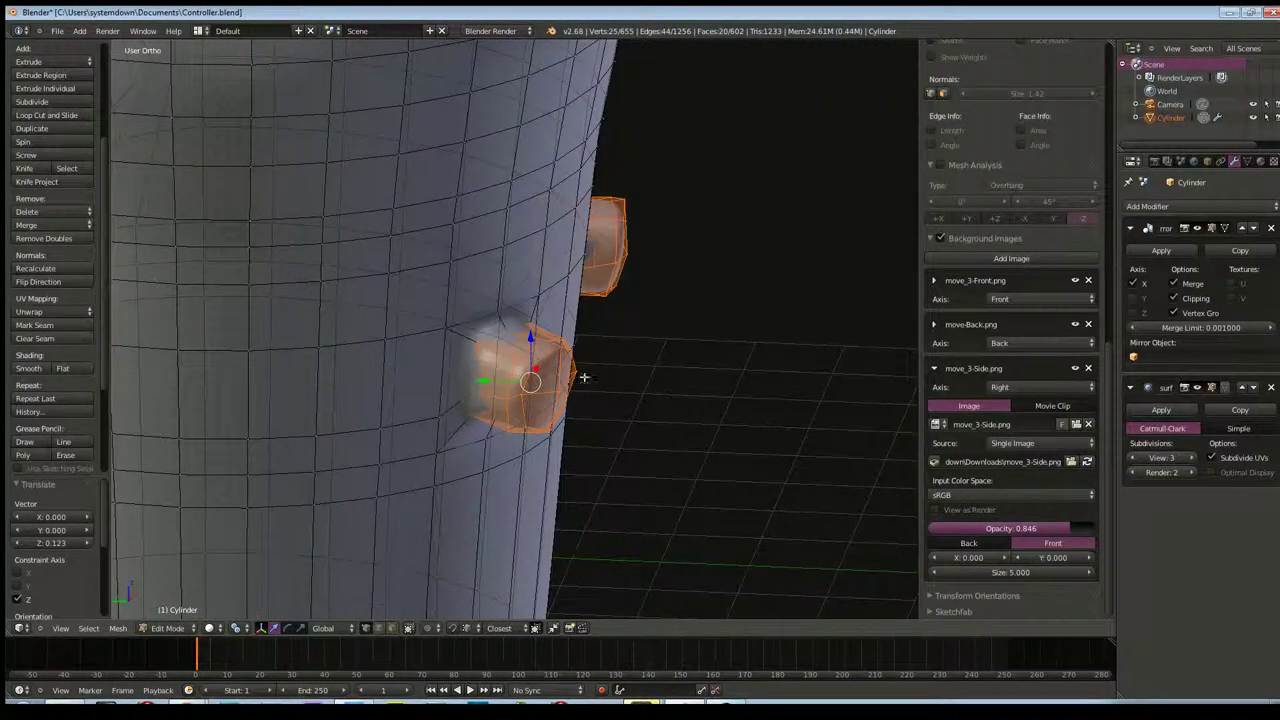
pyautogui.moveTo(584, 377); pyautogui.dragTo(530, 402, button='middle')
# Move the selected nub along the X axis
pyautogui.press('g')
pyautogui.press('x')
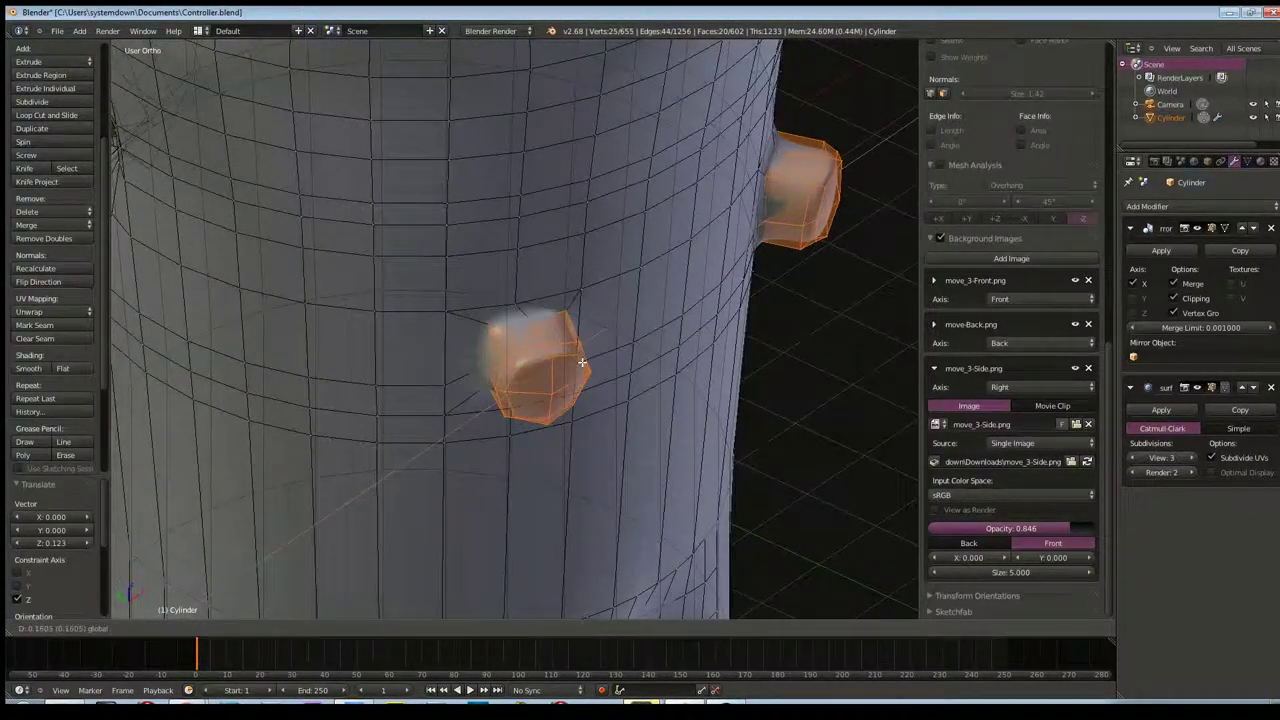
pyautogui.click(572, 375)
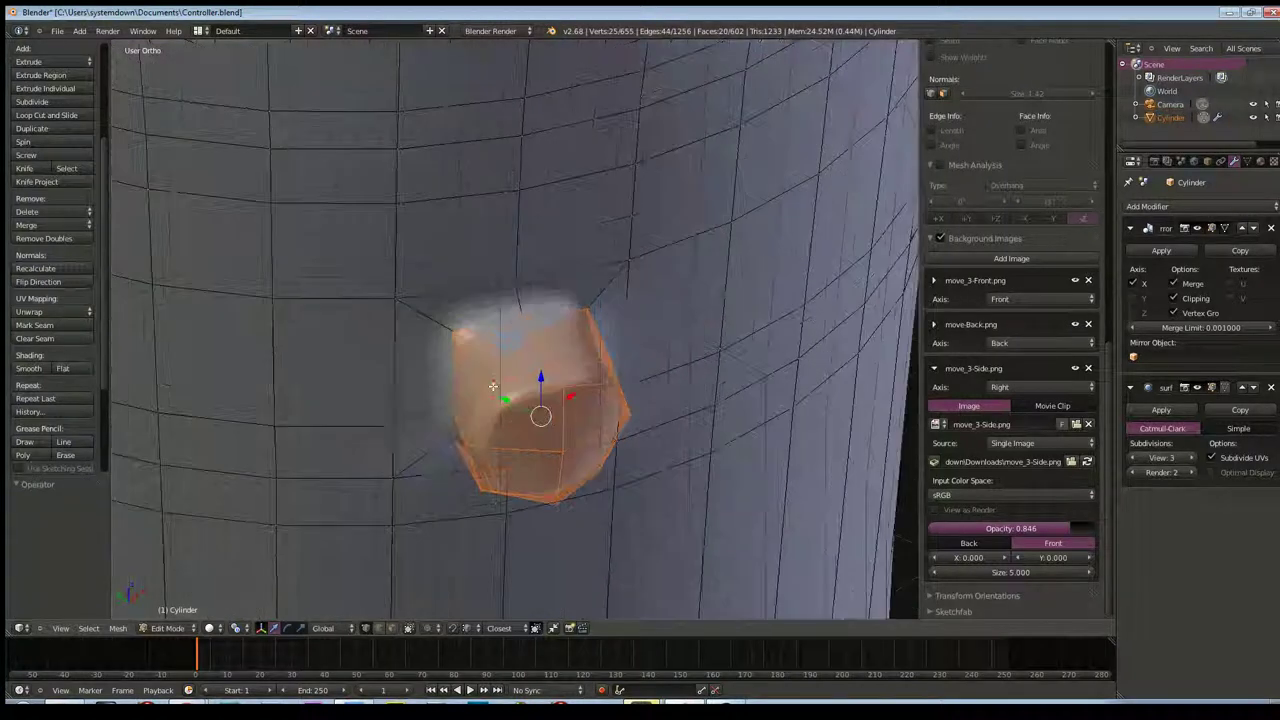
pyautogui.moveTo(573, 375); pyautogui.dragTo(495, 386, button='middle')
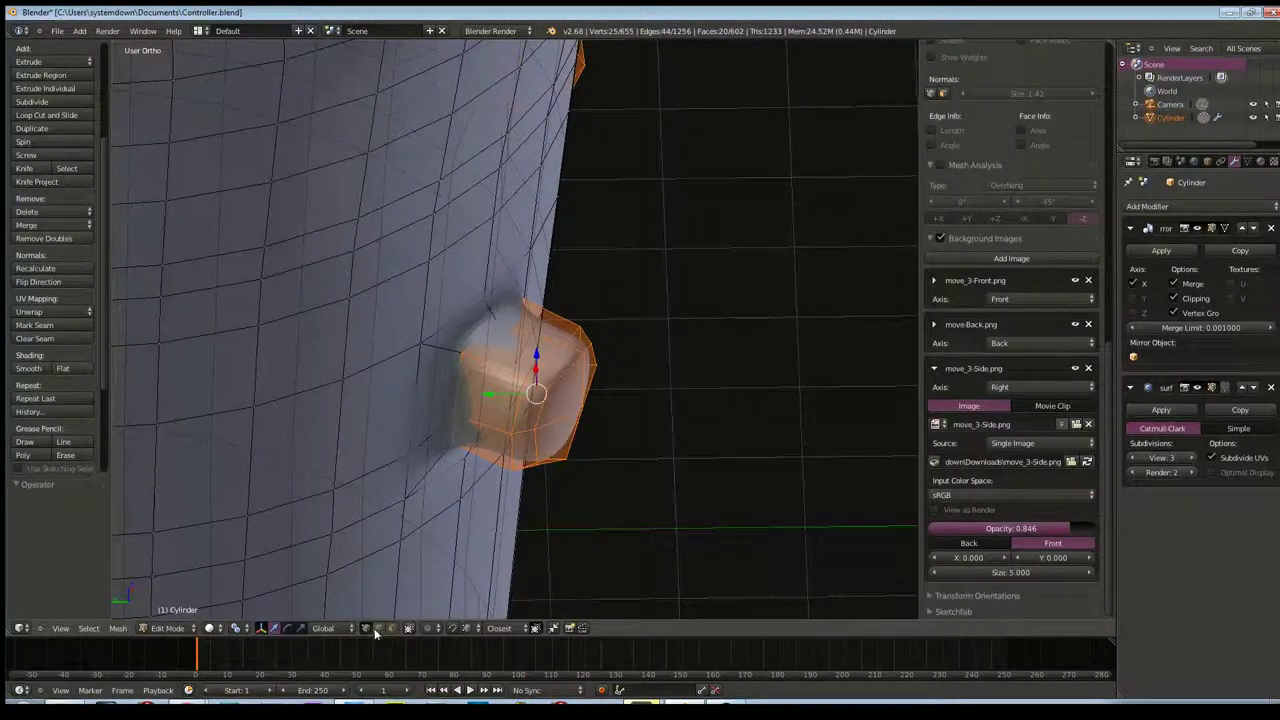
# Refine the nub selection in face select mode with limit selection to visible toggled
pyautogui.keyDown('shift'); pyautogui.rightClick(484, 372); pyautogui.keyUp('shift')
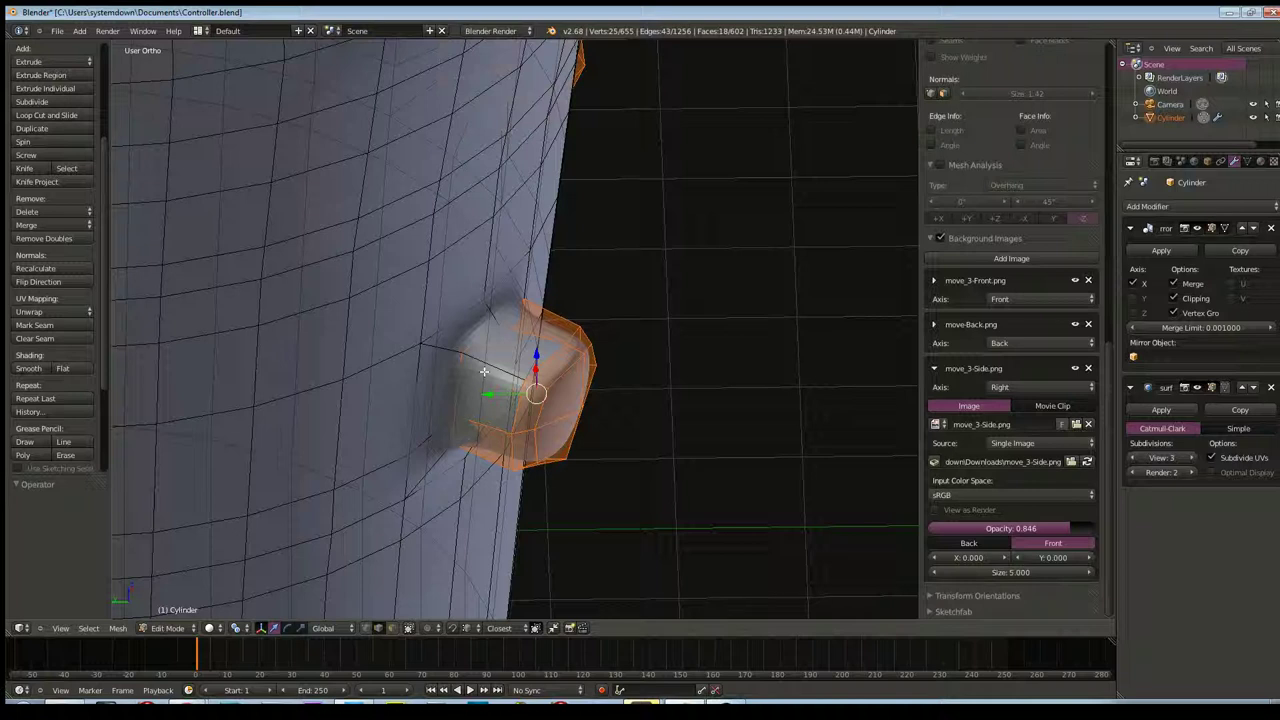
pyautogui.keyDown('shift'); pyautogui.rightClick(472, 438); pyautogui.keyUp('shift')
pyautogui.keyDown('shift'); pyautogui.rightClick(473, 486); pyautogui.keyUp('shift')
pyautogui.click(391, 628)
pyautogui.click(408, 630)
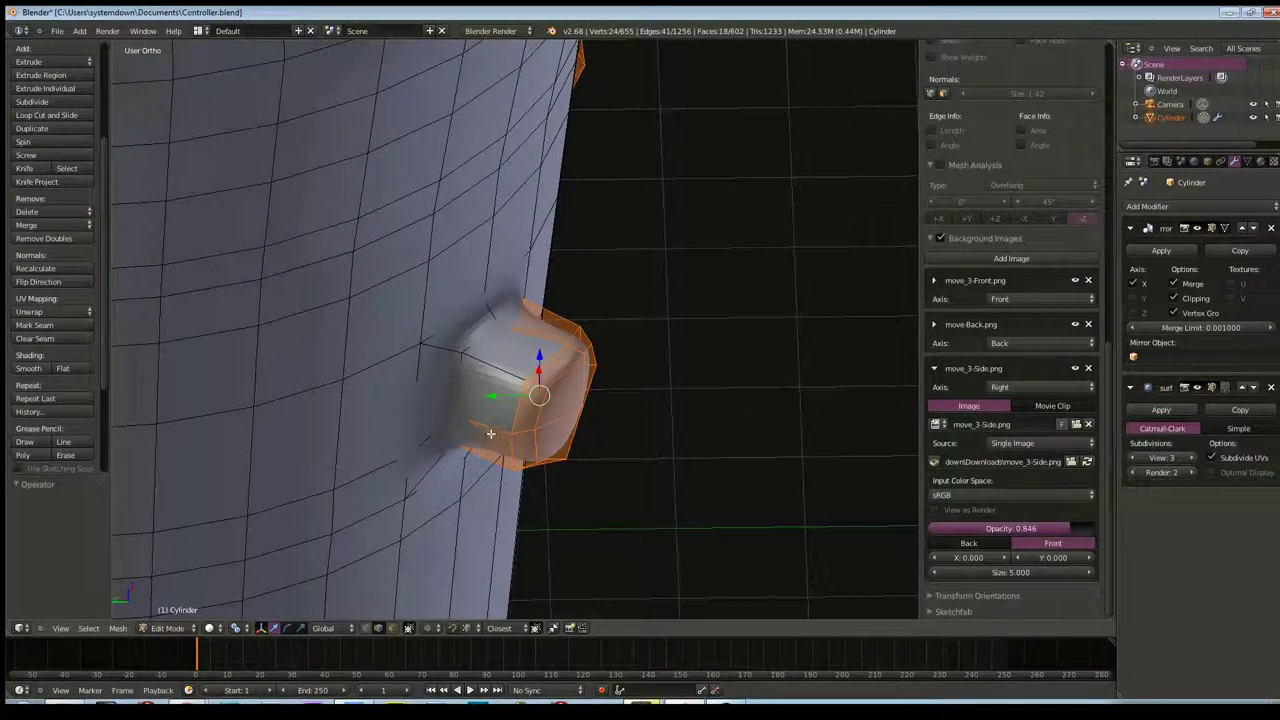
pyautogui.moveTo(474, 491); pyautogui.dragTo(438, 517, button='middle')
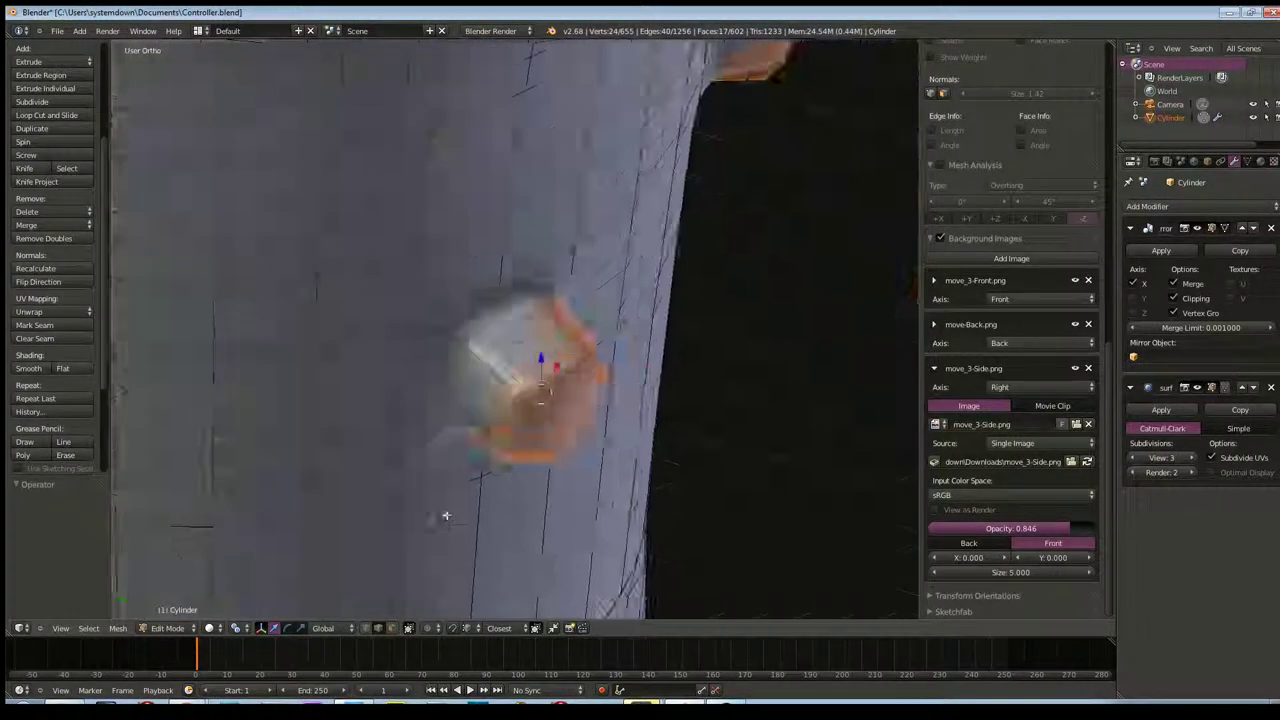
pyautogui.moveTo(539, 517)
pyautogui.mouseDown(button='middle')
pyautogui.moveTo(514, 514)
pyautogui.moveTo(549, 509)
pyautogui.moveTo(495, 422)
pyautogui.mouseUp(button='middle')
pyautogui.scroll(3, 516, 489)
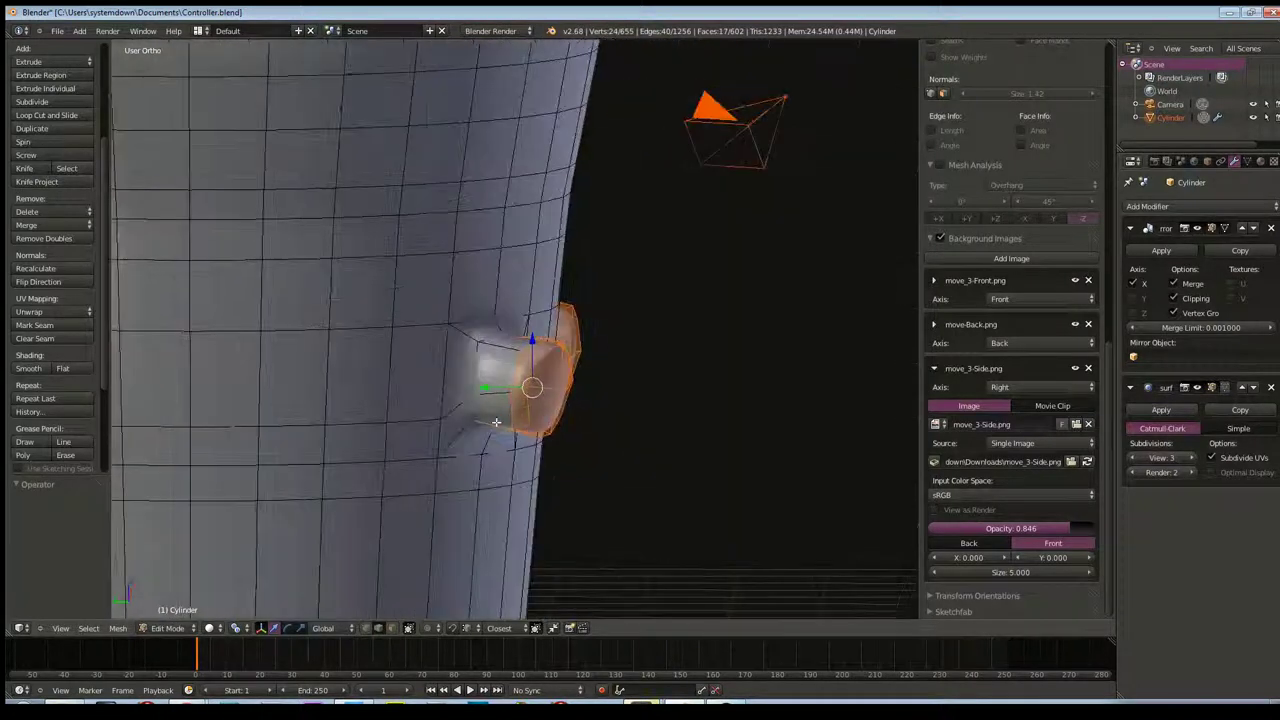
pyautogui.keyDown('shift'); pyautogui.rightClick(494, 426); pyautogui.keyUp('shift')
pyautogui.keyDown('shift'); pyautogui.rightClick(484, 448); pyautogui.keyUp('shift')
# Drop the subdivision preview to 0 and deselect stray vertices and edges from the nub
pyautogui.moveTo(484, 448)
pyautogui.mouseDown(button='middle')
pyautogui.moveTo(228, 456)
pyautogui.moveTo(397, 446)
pyautogui.moveTo(429, 471)
pyautogui.moveTo(497, 354)
pyautogui.moveTo(580, 398)
pyautogui.mouseUp(button='middle')
pyautogui.moveTo(1163, 457); pyautogui.dragTo(1135, 458)
pyautogui.keyDown('shift'); pyautogui.click(583, 438); pyautogui.keyUp('shift')
pyautogui.moveTo(568, 497); pyautogui.dragTo(558, 483, button='middle')
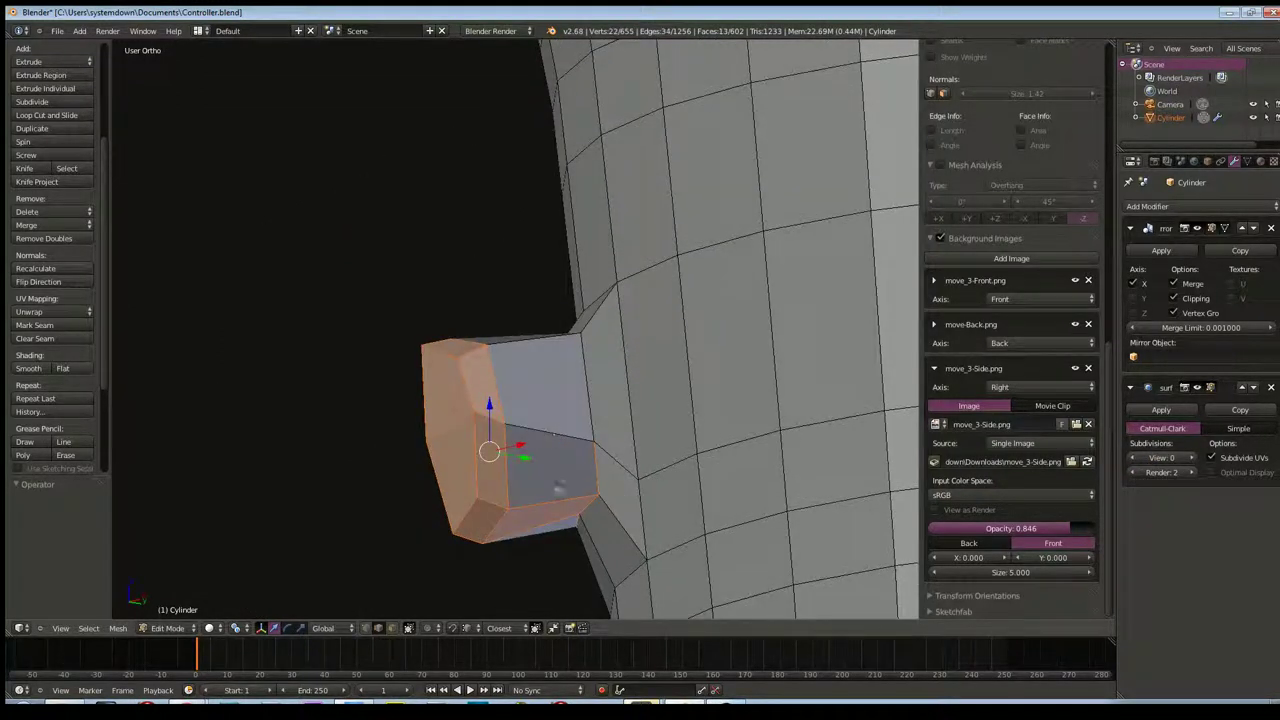
pyautogui.keyDown('shift'); pyautogui.click(570, 496); pyautogui.keyUp('shift')
pyautogui.moveTo(560, 515)
pyautogui.mouseDown(button='middle')
pyautogui.moveTo(593, 387)
pyautogui.moveTo(755, 520)
pyautogui.moveTo(700, 516)
pyautogui.mouseUp(button='middle')
pyautogui.keyDown('shift'); pyautogui.click(557, 411); pyautogui.keyUp('shift')
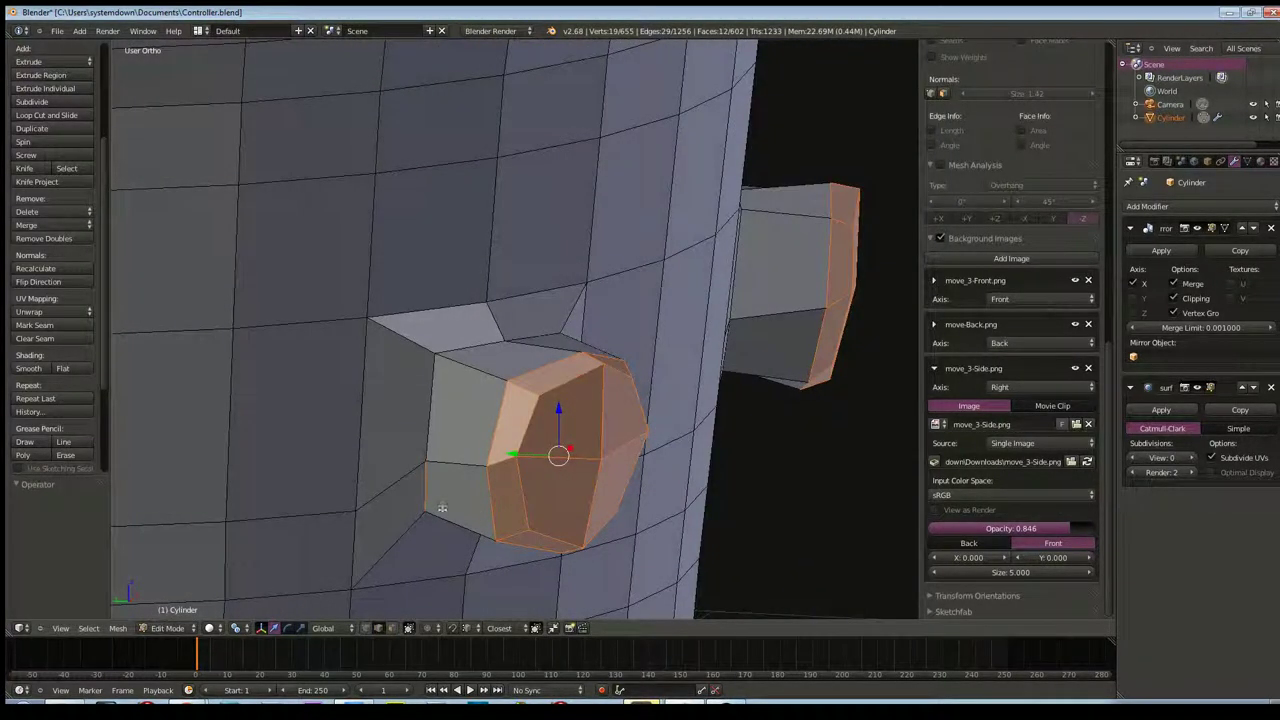
pyautogui.keyDown('shift'); pyautogui.click(425, 495); pyautogui.keyUp('shift')
pyautogui.moveTo(425, 495)
pyautogui.mouseDown(button='middle')
pyautogui.moveTo(440, 480)
pyautogui.moveTo(459, 492)
pyautogui.mouseUp(button='middle')
# Move the nub faces along X to 0.206
pyautogui.press('g')
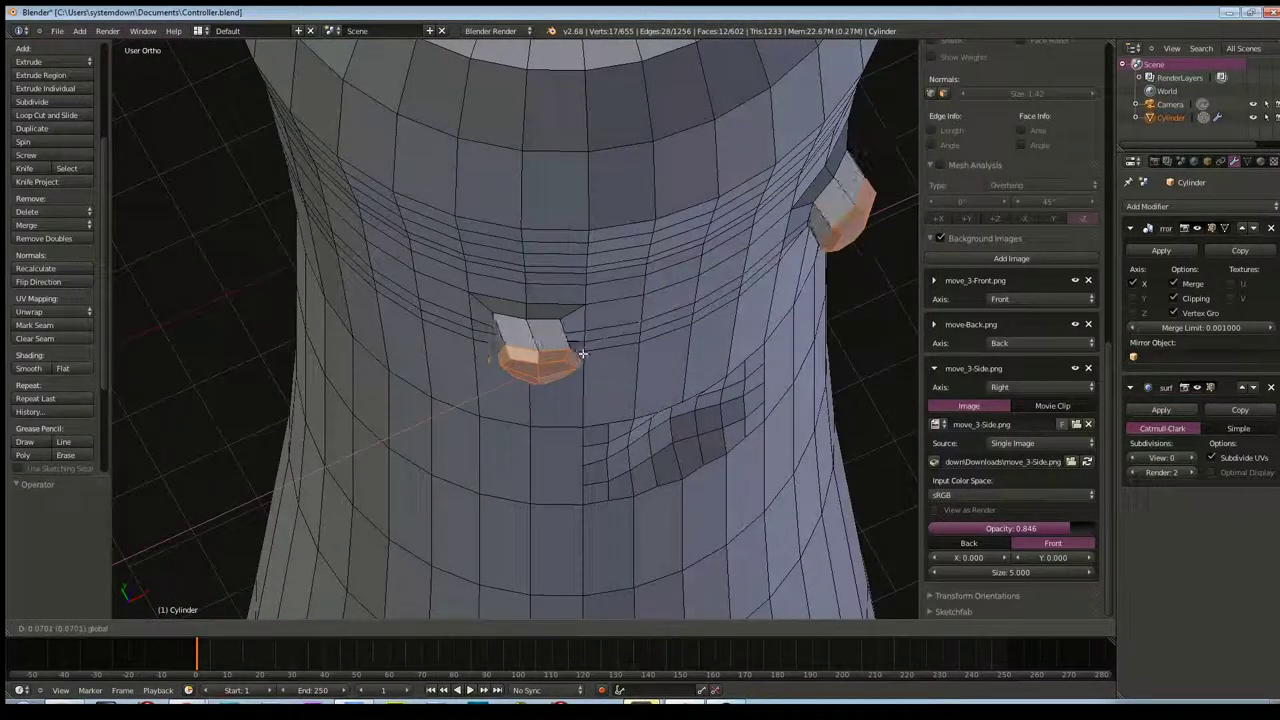
pyautogui.press('x')
pyautogui.click(581, 353)
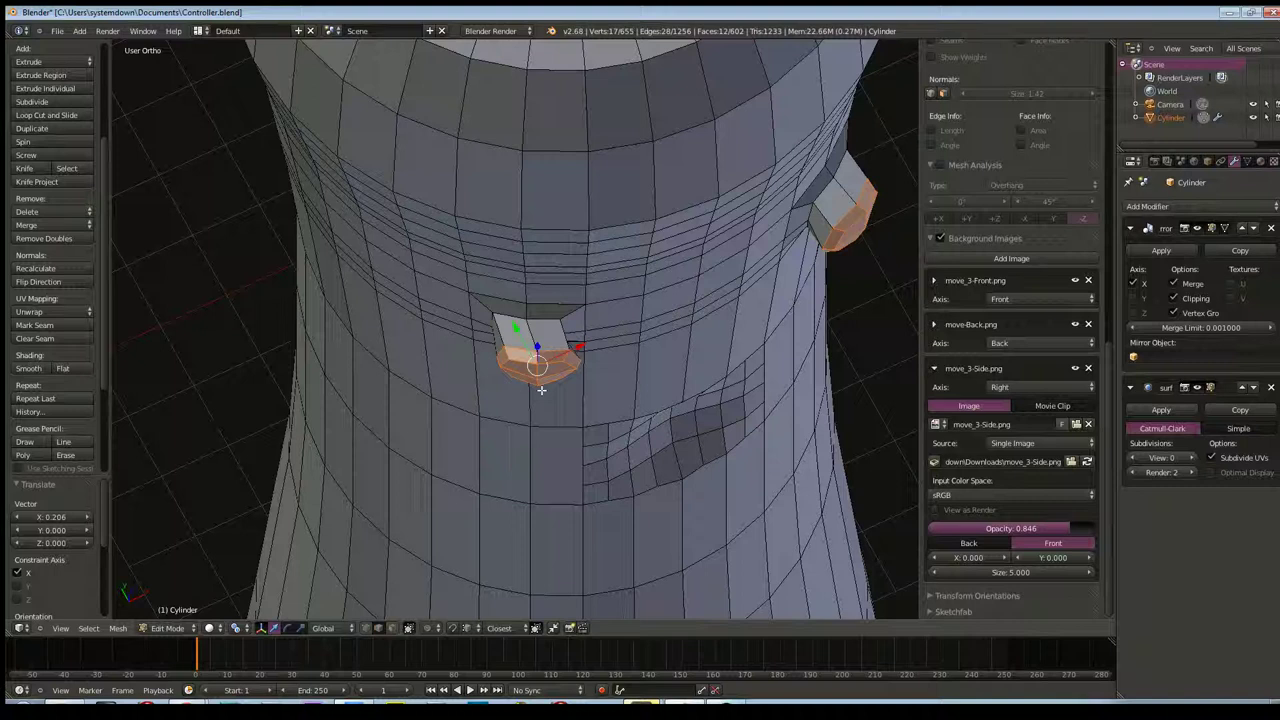
pyautogui.press('r')
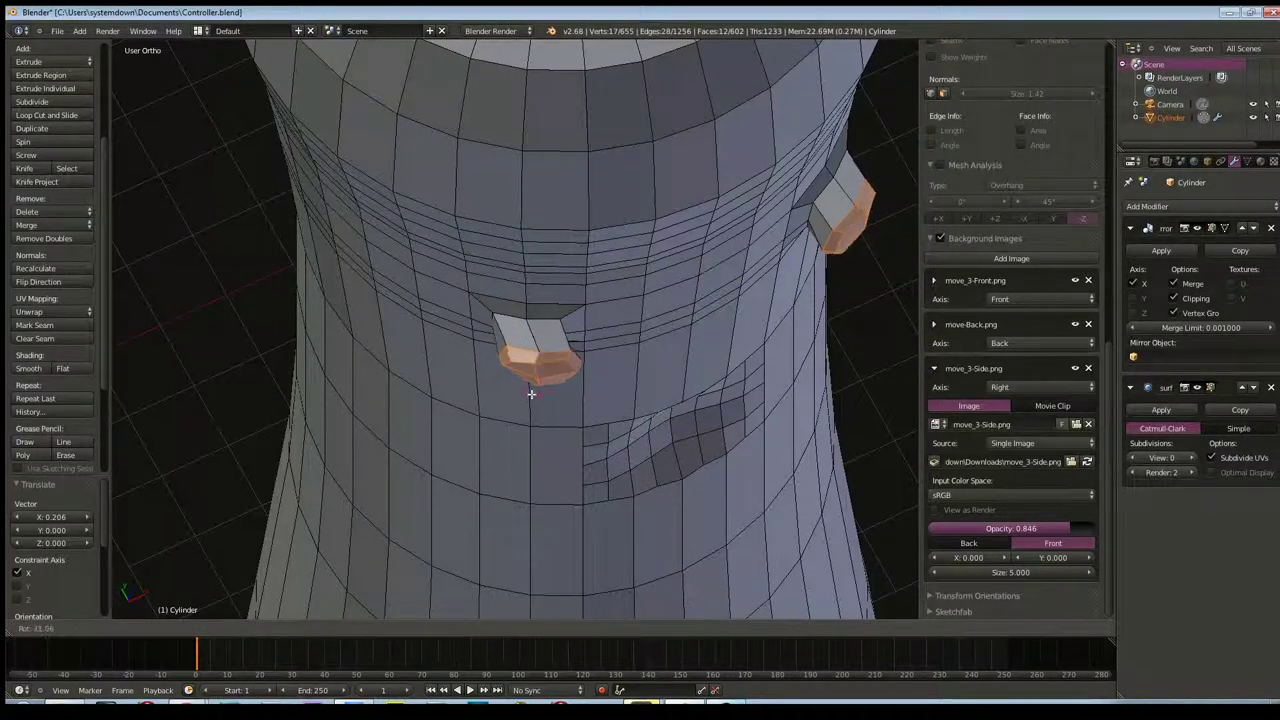
pyautogui.press('Escape')
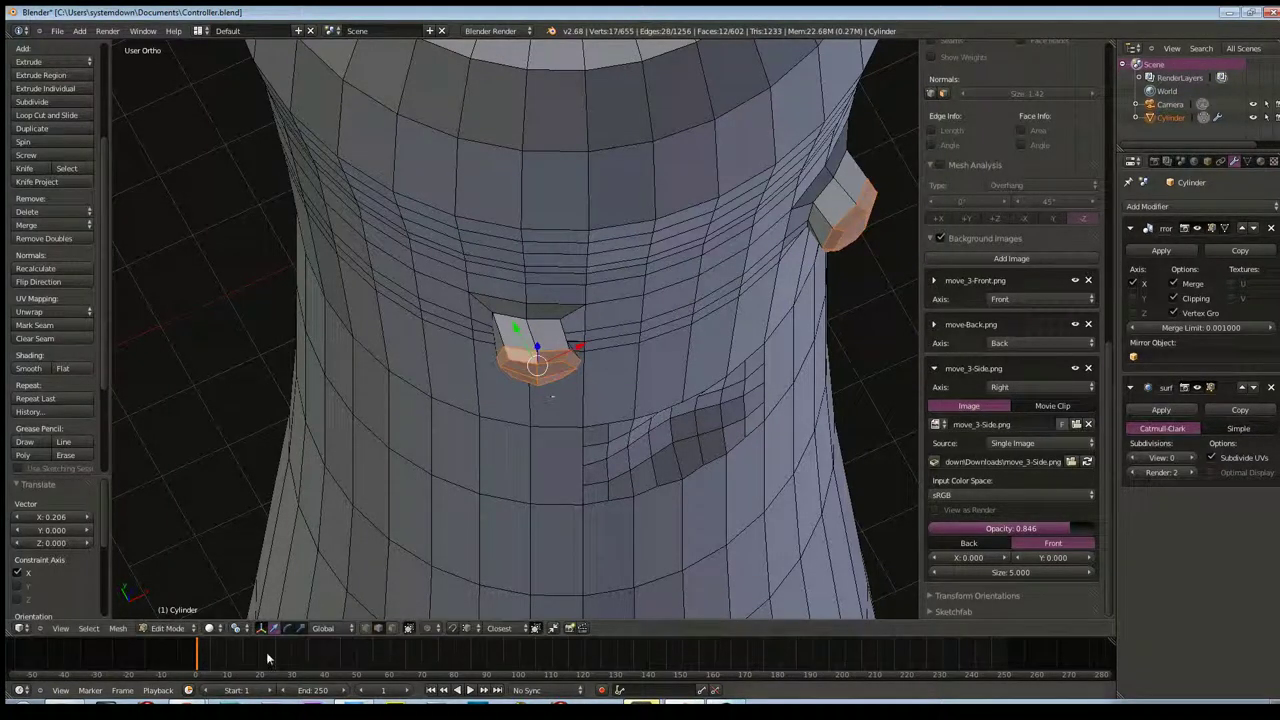
# Set the pivot to Median Point, rotate the button faces about -11°, and slide them along X
pyautogui.click(240, 630)
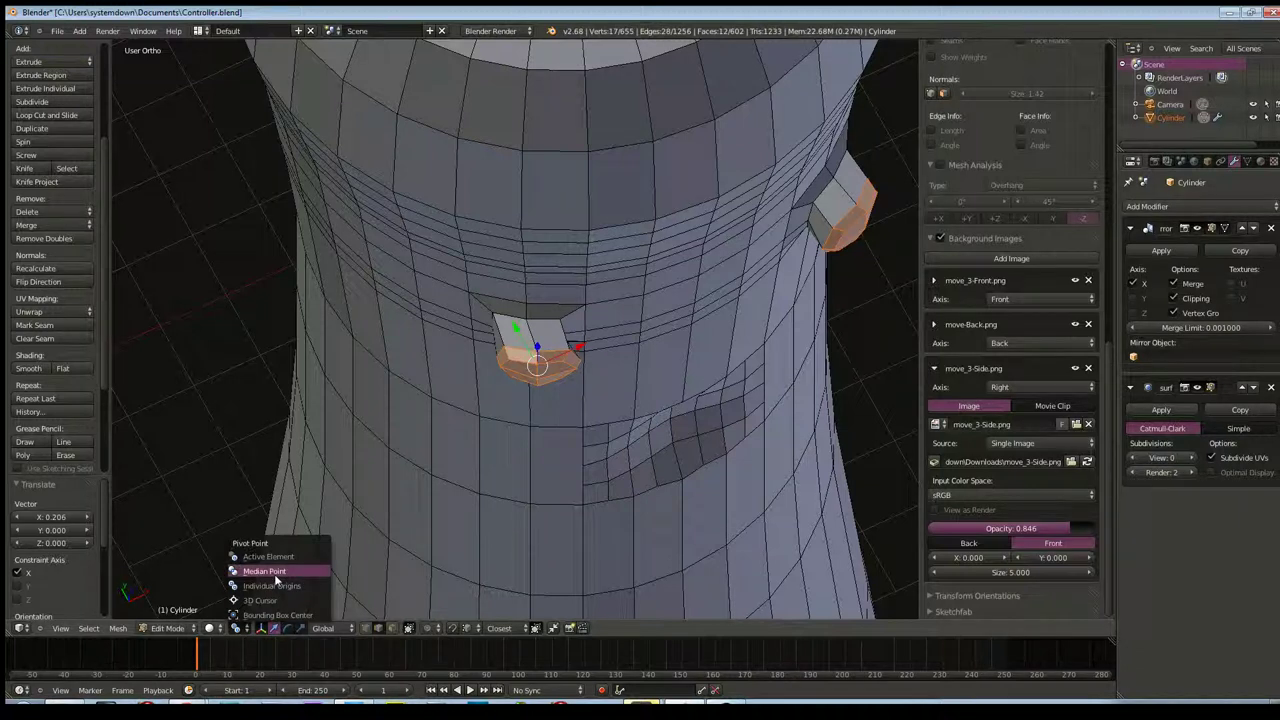
pyautogui.click(290, 571)
pyautogui.press('r')
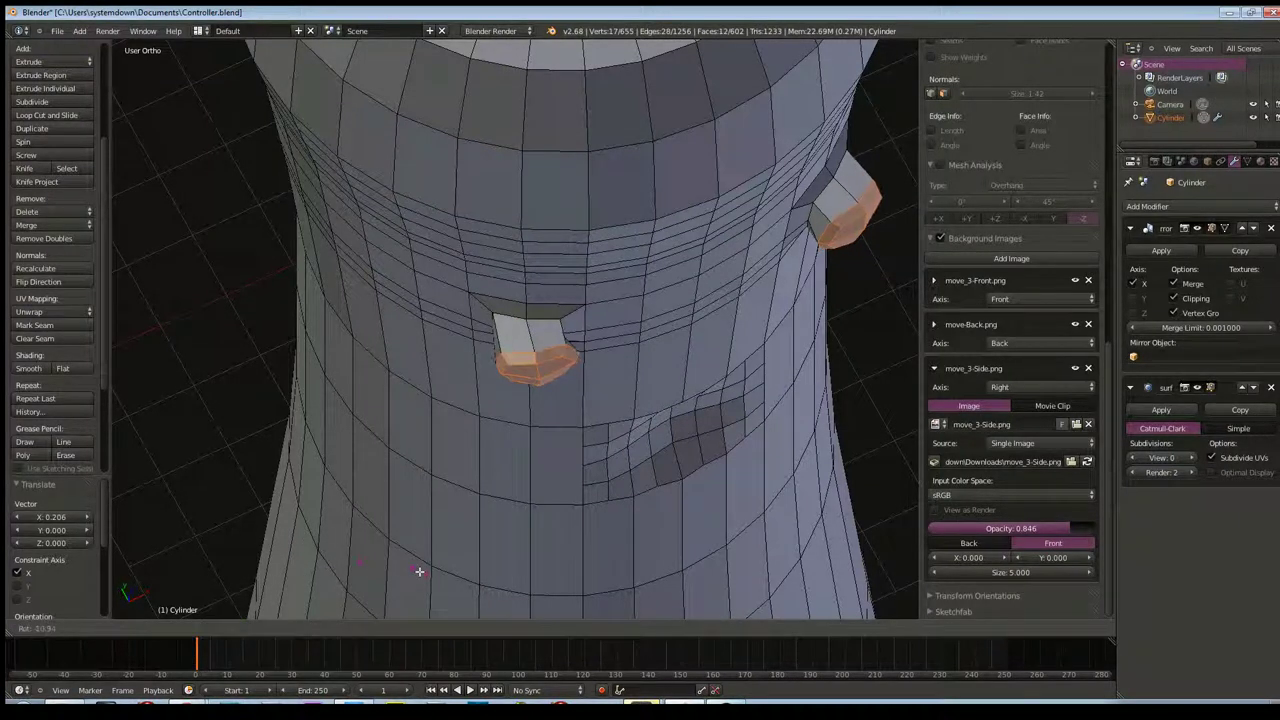
pyautogui.click(419, 571)
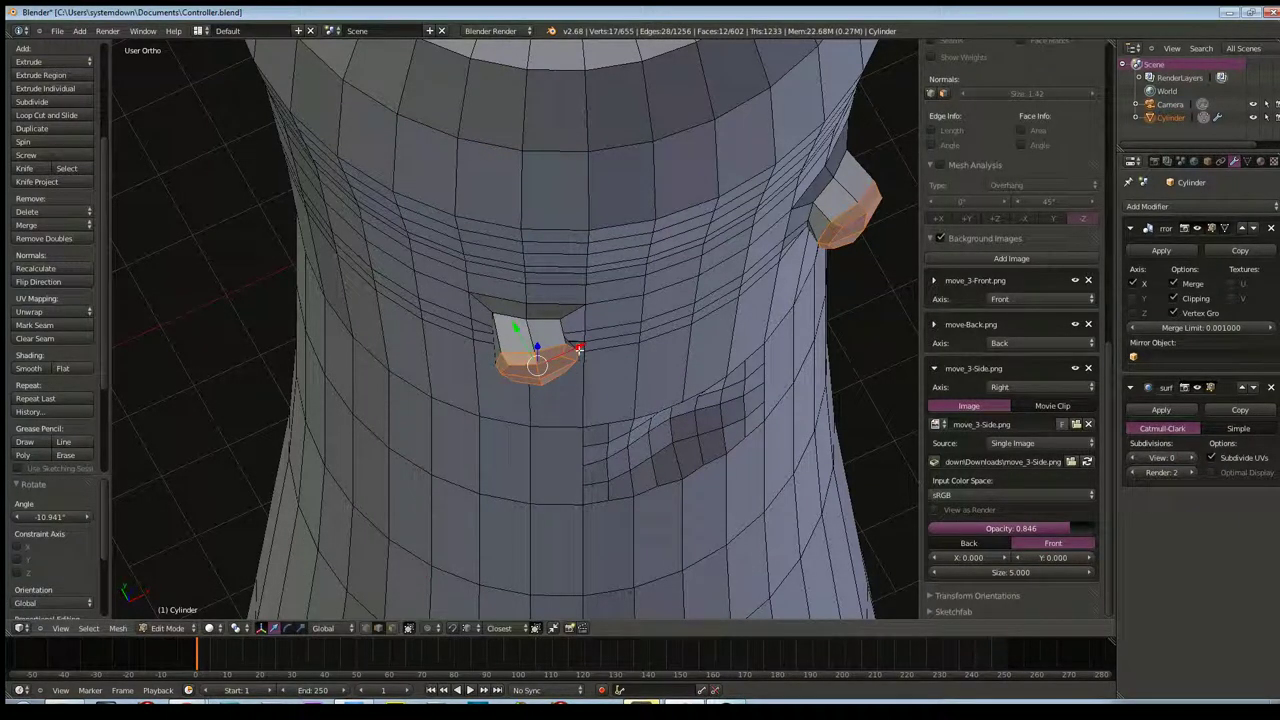
pyautogui.moveTo(579, 349); pyautogui.dragTo(592, 349)
pyautogui.moveTo(587, 349)
pyautogui.mouseDown(button='middle')
pyautogui.moveTo(580, 430)
pyautogui.moveTo(585, 372)
pyautogui.mouseUp(button='middle')
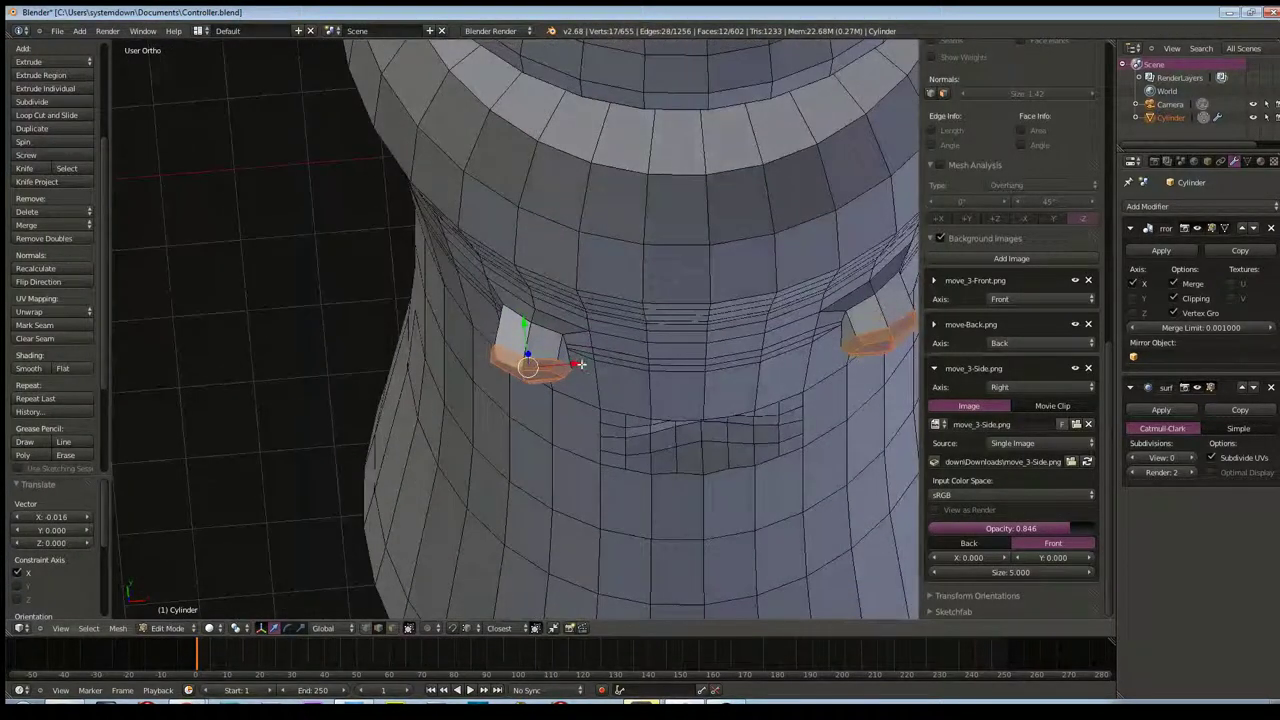
pyautogui.moveTo(581, 364); pyautogui.dragTo(590, 364)
pyautogui.click(588, 364)
# Tilt the button faces 5.219° and nudge them into their final position
pyautogui.moveTo(563, 423)
pyautogui.mouseDown(button='middle')
pyautogui.moveTo(523, 370)
pyautogui.moveTo(730, 348)
pyautogui.moveTo(527, 421)
pyautogui.mouseUp(button='middle')
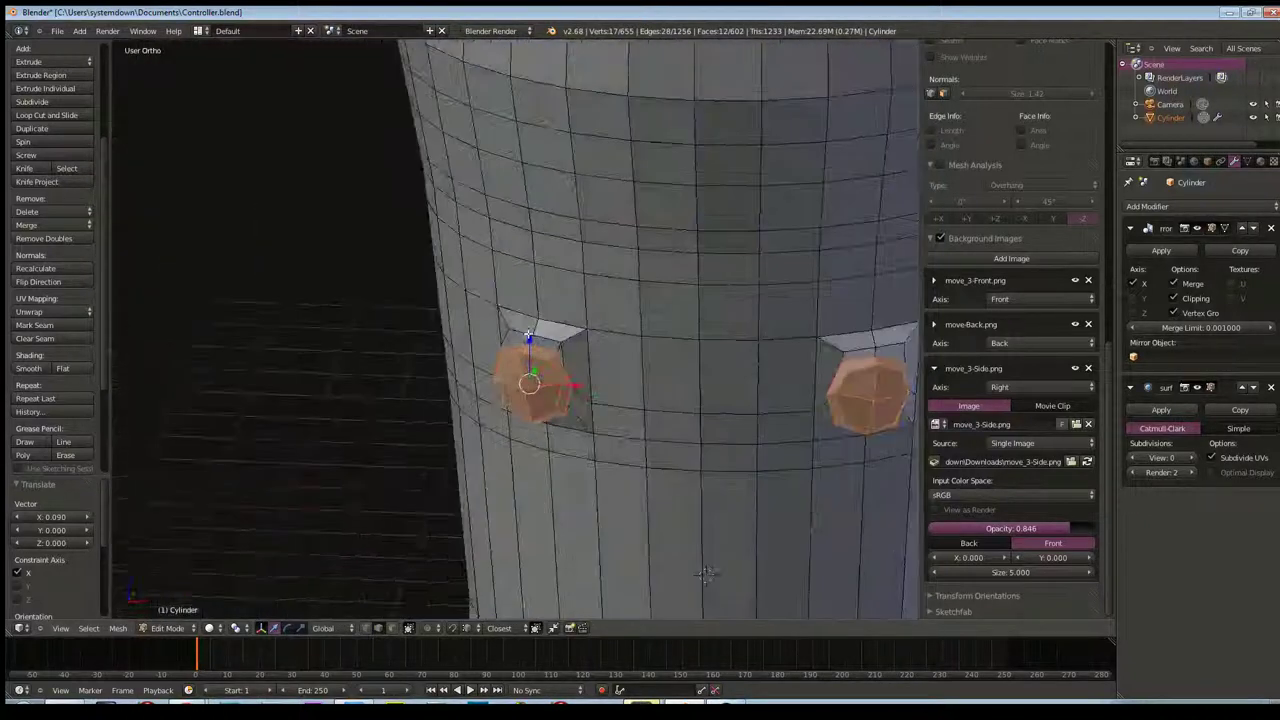
pyautogui.moveTo(527, 421); pyautogui.dragTo(594, 434, button='middle')
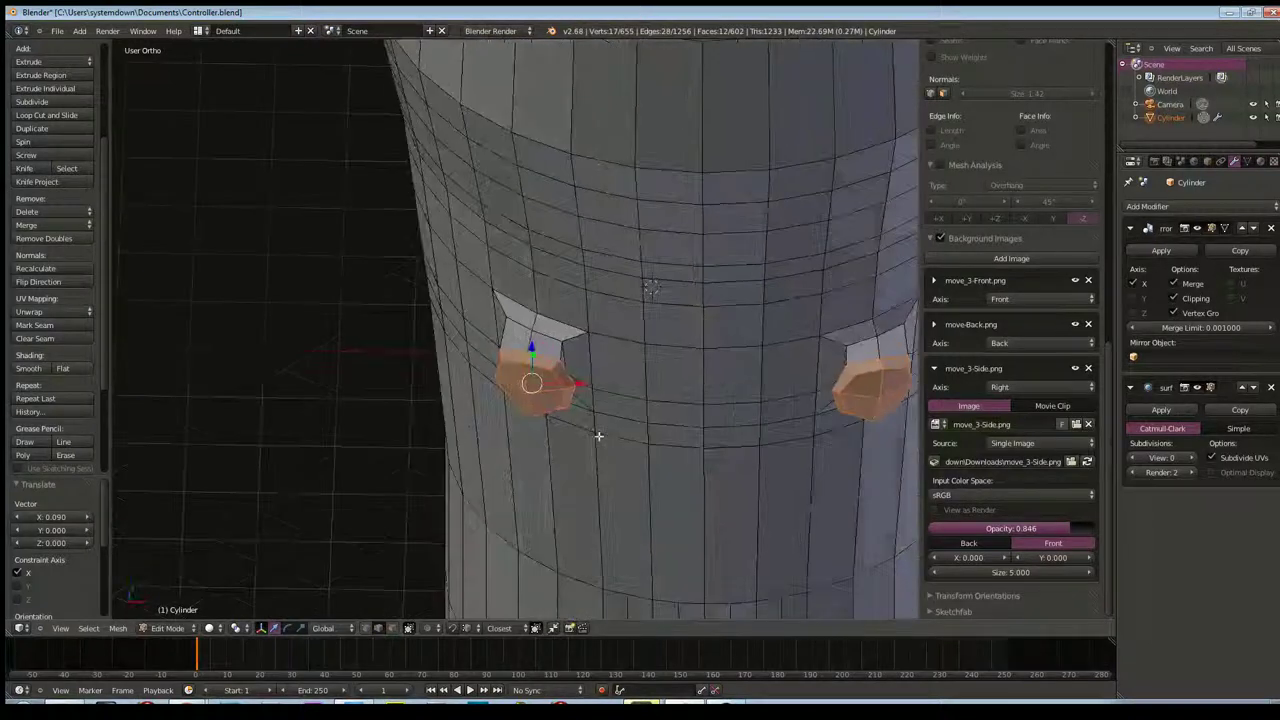
pyautogui.scroll(3, 620, 390)
pyautogui.moveTo(620, 390)
pyautogui.mouseDown(button='middle')
pyautogui.moveTo(580, 455)
pyautogui.moveTo(651, 411)
pyautogui.moveTo(663, 366)
pyautogui.mouseUp(button='middle')
pyautogui.hotkey('shift', 'alt', 's')
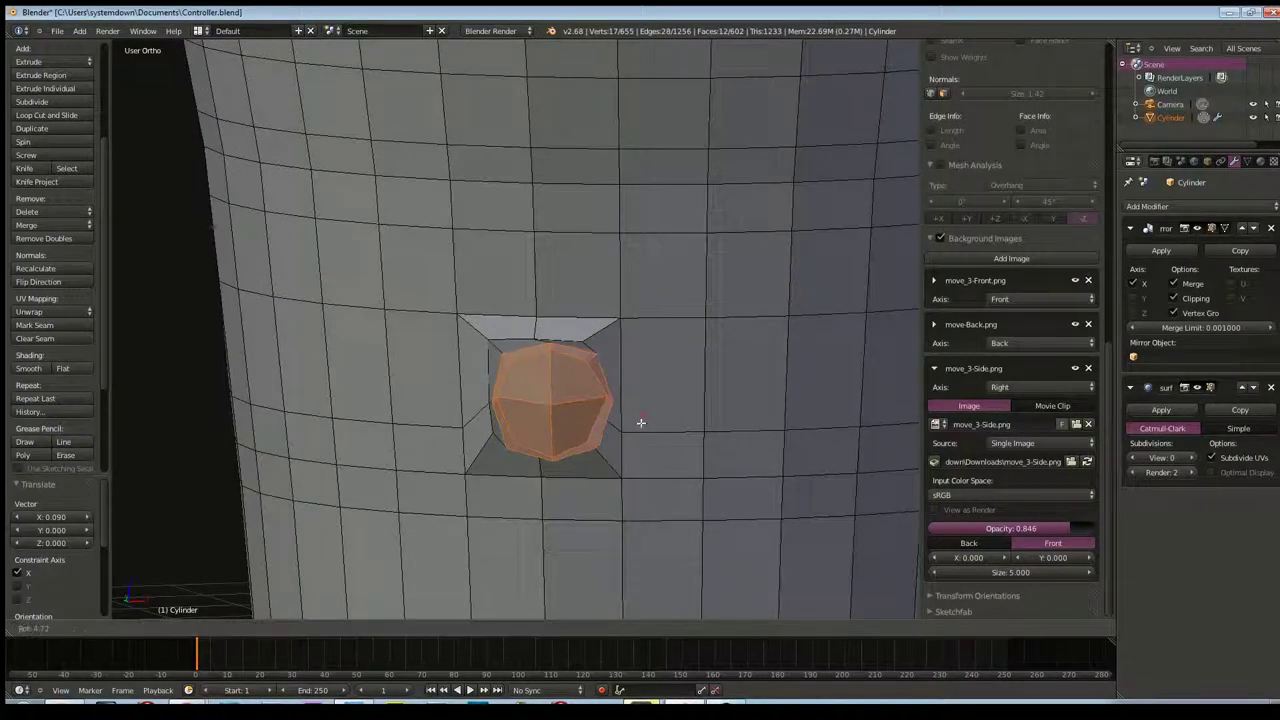
pyautogui.click(640, 423)
pyautogui.moveTo(640, 423)
pyautogui.mouseDown(button='middle')
pyautogui.moveTo(537, 480)
pyautogui.moveTo(629, 480)
pyautogui.moveTo(629, 443)
pyautogui.moveTo(640, 463)
pyautogui.mouseUp(button='middle')
pyautogui.press('g')
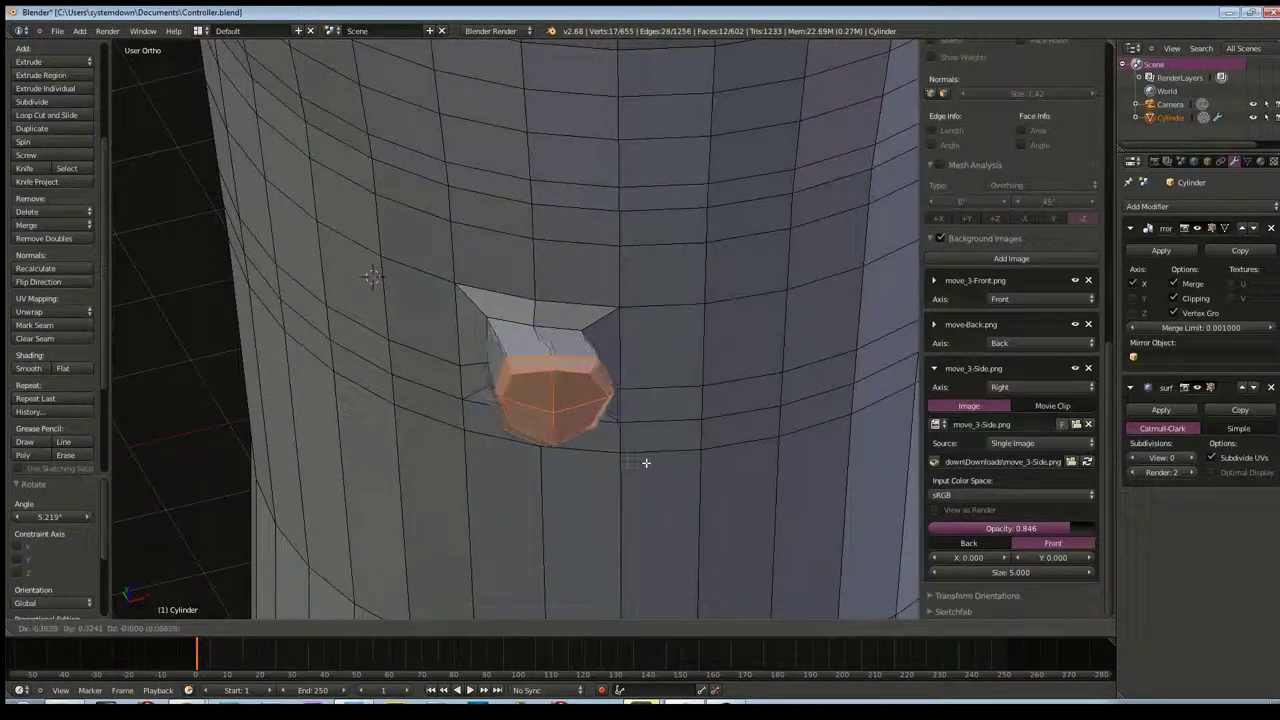
pyautogui.click(645, 463)
pyautogui.moveTo(646, 451)
pyautogui.mouseDown(button='middle')
pyautogui.moveTo(571, 491)
pyautogui.moveTo(626, 486)
pyautogui.moveTo(694, 434)
pyautogui.moveTo(743, 420)
pyautogui.moveTo(780, 434)
pyautogui.moveTo(760, 459)
pyautogui.moveTo(700, 430)
pyautogui.mouseUp(button='middle')
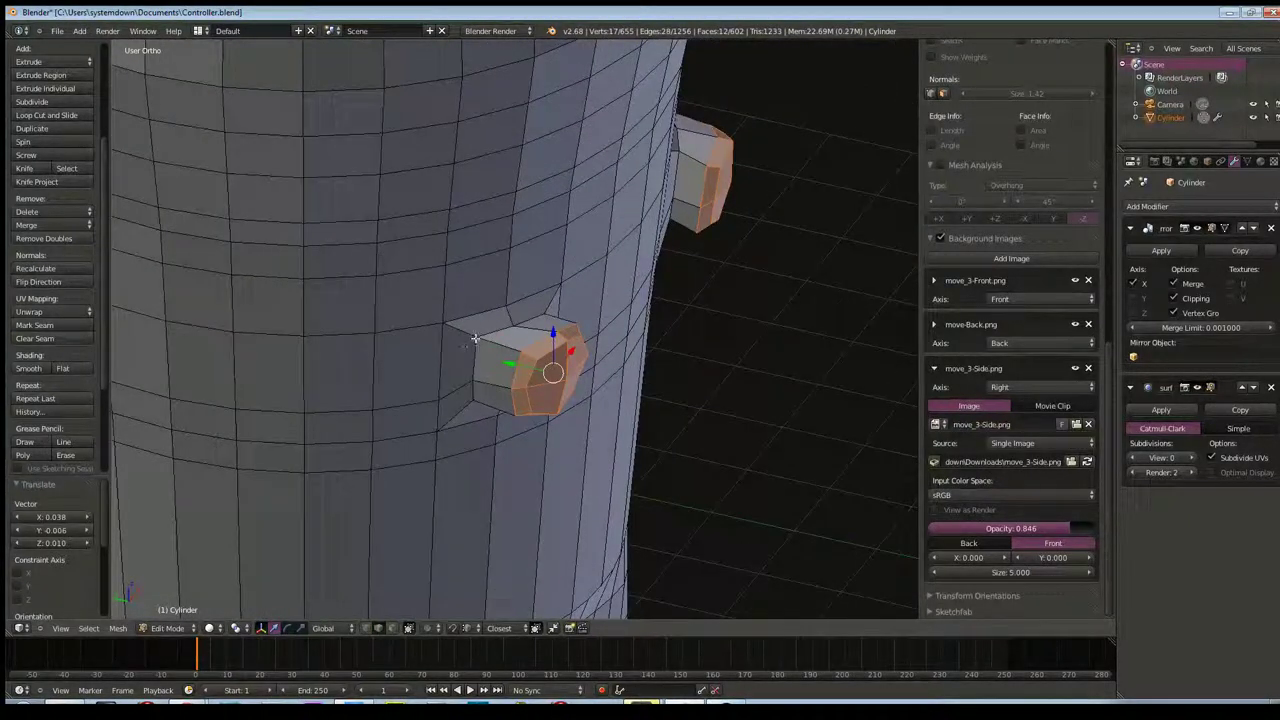
# Push the side button block a further 0.048 along Y
pyautogui.rightClick(476, 338)
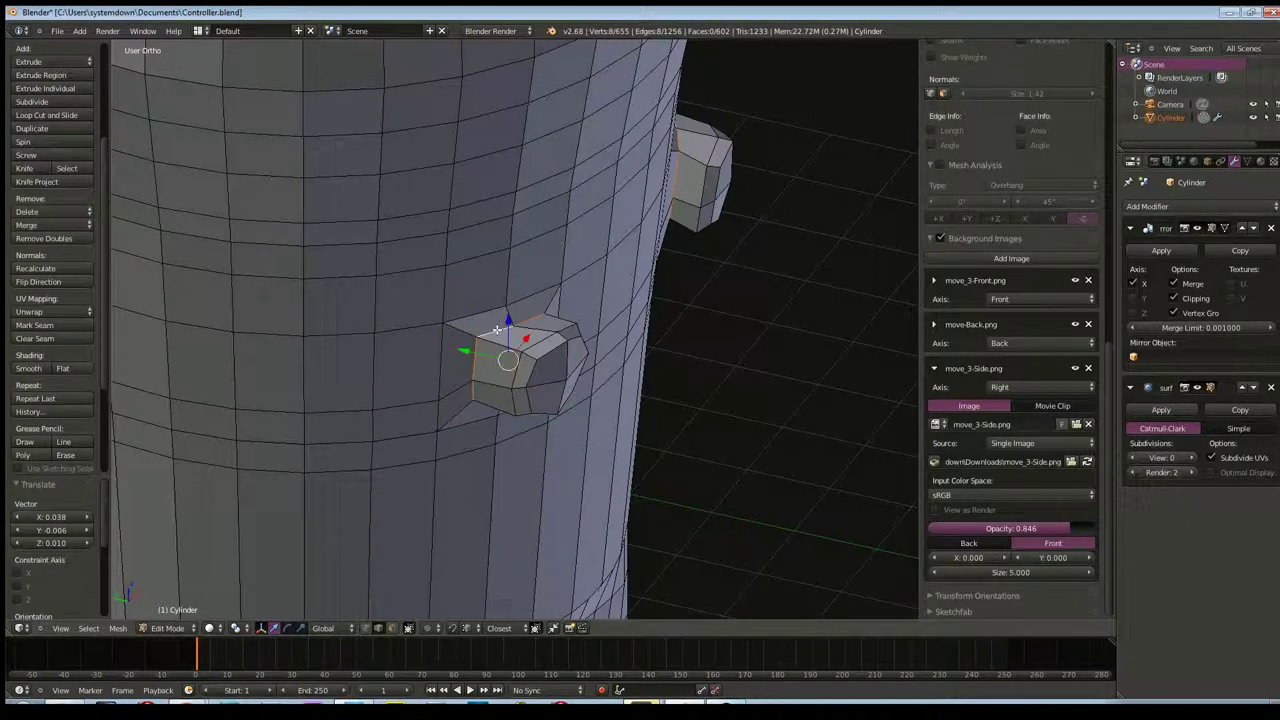
pyautogui.moveTo(476, 355); pyautogui.dragTo(445, 356)
pyautogui.moveTo(445, 356)
pyautogui.mouseDown(button='middle')
pyautogui.moveTo(394, 357)
pyautogui.moveTo(404, 376)
pyautogui.moveTo(337, 337)
pyautogui.moveTo(414, 329)
pyautogui.moveTo(471, 361)
pyautogui.mouseUp(button='middle')
pyautogui.moveTo(495, 325); pyautogui.dragTo(485, 326)
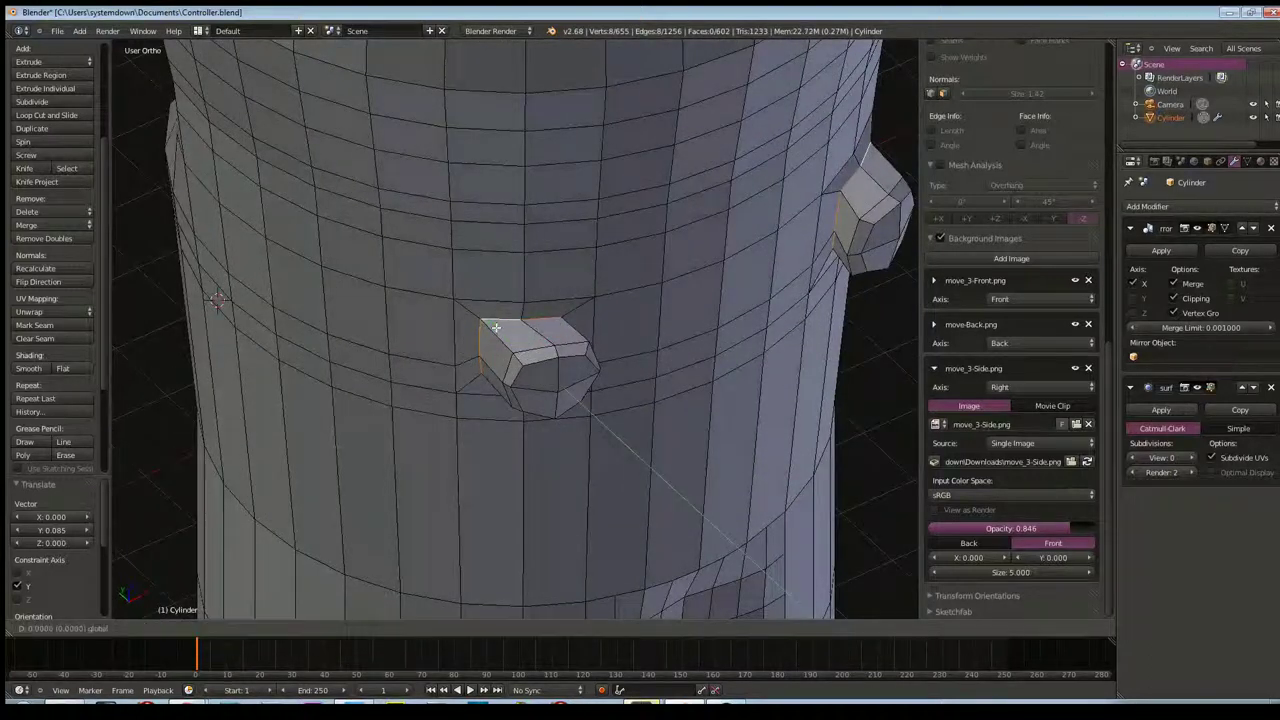
pyautogui.moveTo(485, 326)
pyautogui.mouseDown(button='middle')
pyautogui.moveTo(473, 325)
pyautogui.moveTo(514, 391)
pyautogui.moveTo(683, 360)
pyautogui.mouseUp(button='middle')
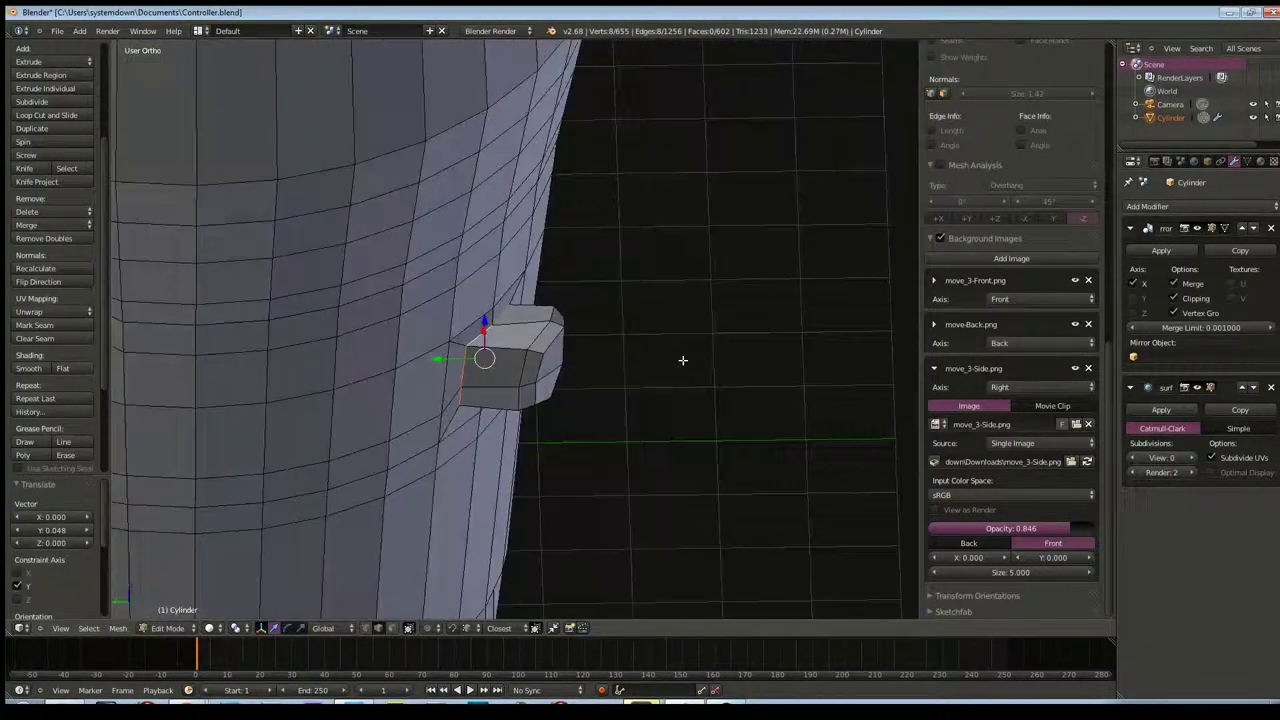
pyautogui.moveTo(683, 360)
pyautogui.mouseDown(button='middle')
pyautogui.moveTo(640, 463)
pyautogui.moveTo(656, 443)
pyautogui.mouseUp(button='middle')
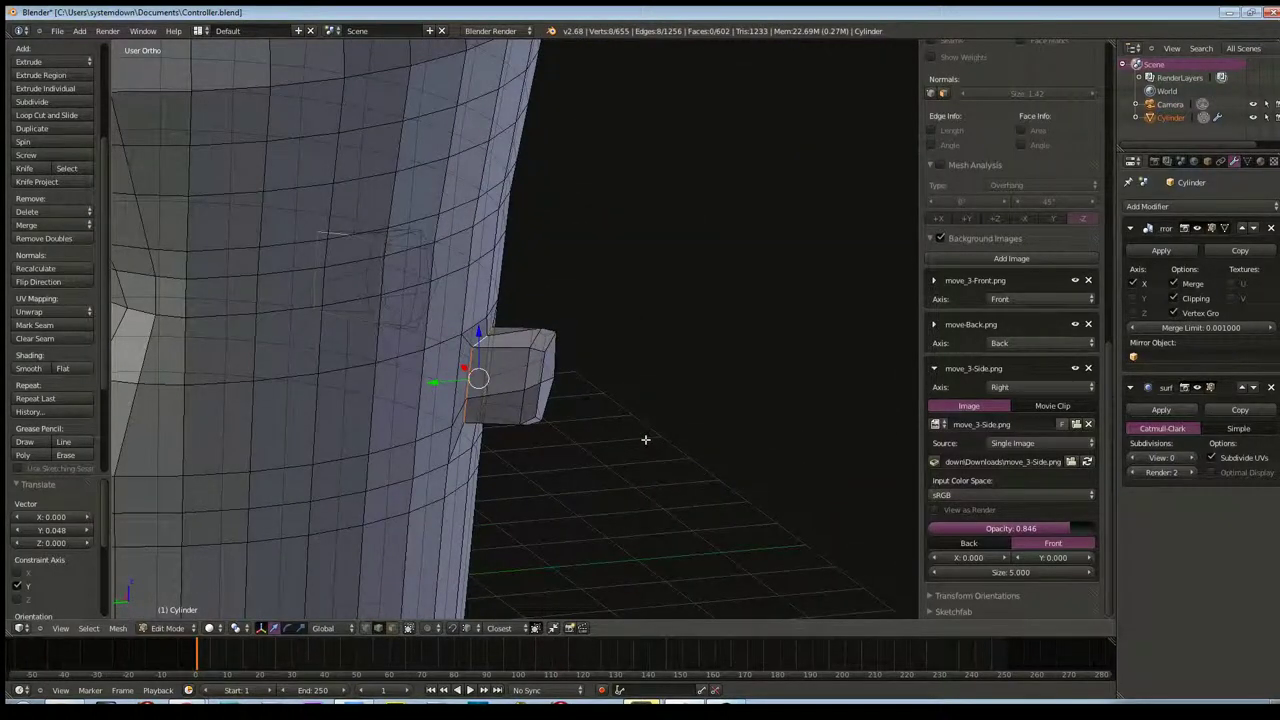
# Clear the selection and box-select the side button's twelve faces
pyautogui.press('a')
pyautogui.press('b')
pyautogui.moveTo(517, 310); pyautogui.dragTo(585, 487)
pyautogui.moveTo(585, 487)
pyautogui.mouseDown(button='middle')
pyautogui.moveTo(529, 491)
pyautogui.moveTo(420, 460)
pyautogui.moveTo(488, 504)
pyautogui.mouseUp(button='middle')
pyautogui.press('KP_3')
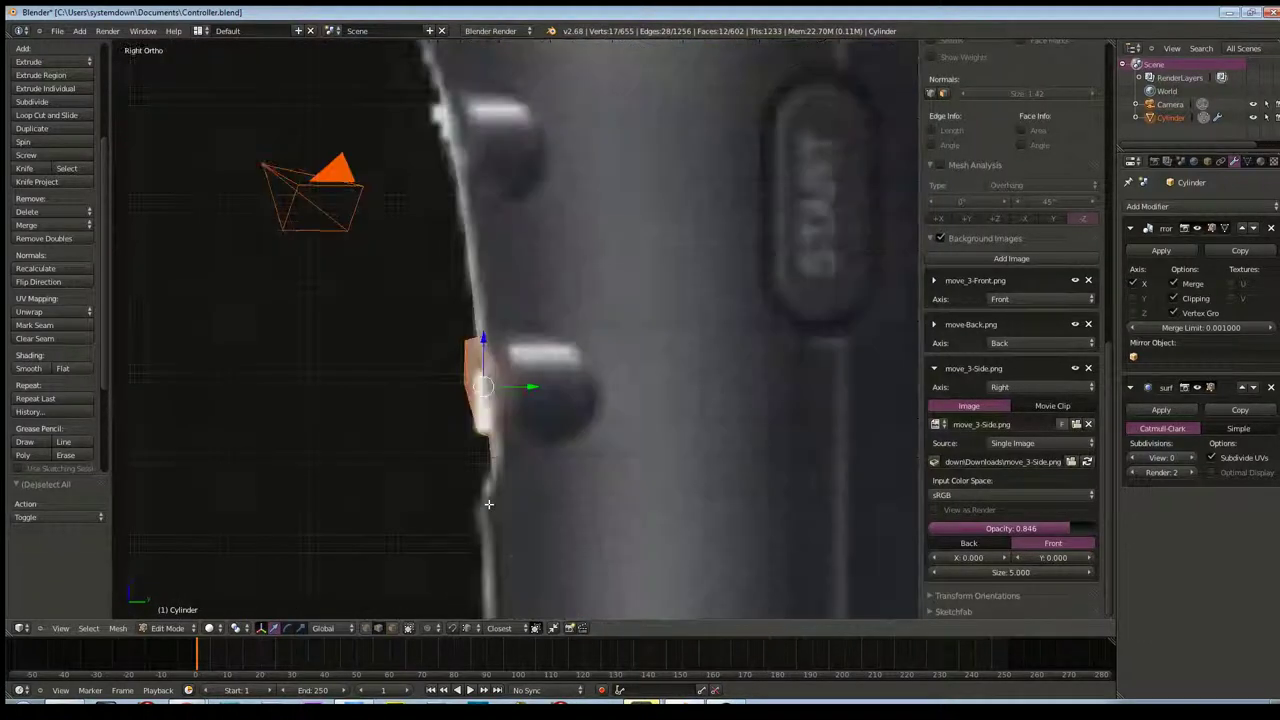
# Rotate the button faces -18.623° in top view to follow the body's curve
pyautogui.press('KP_7')
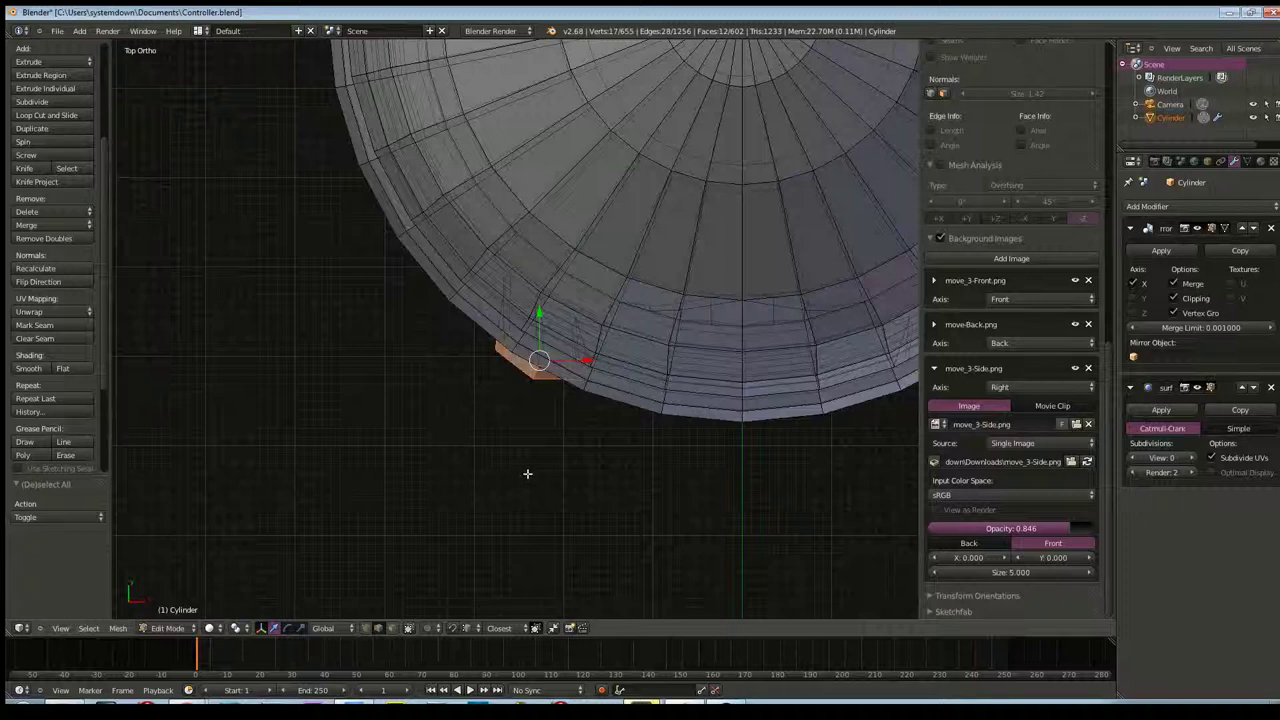
pyautogui.scroll(1, 527, 473)
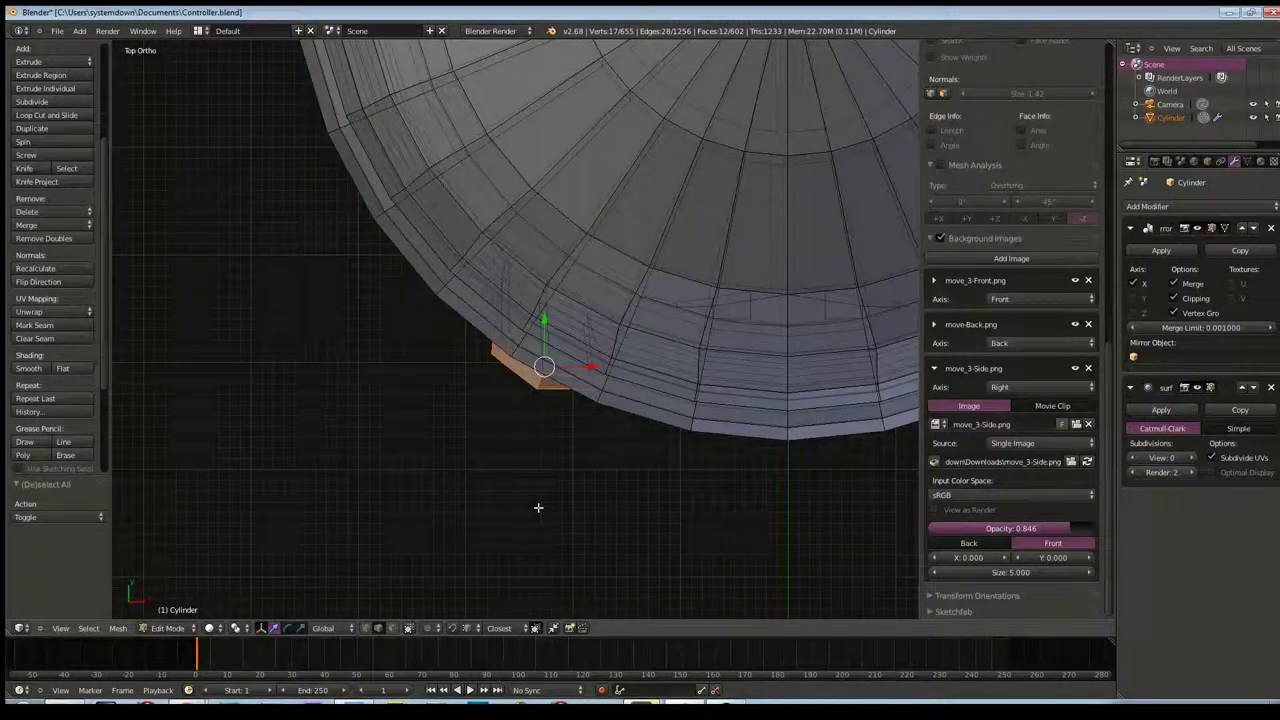
pyautogui.press('r')
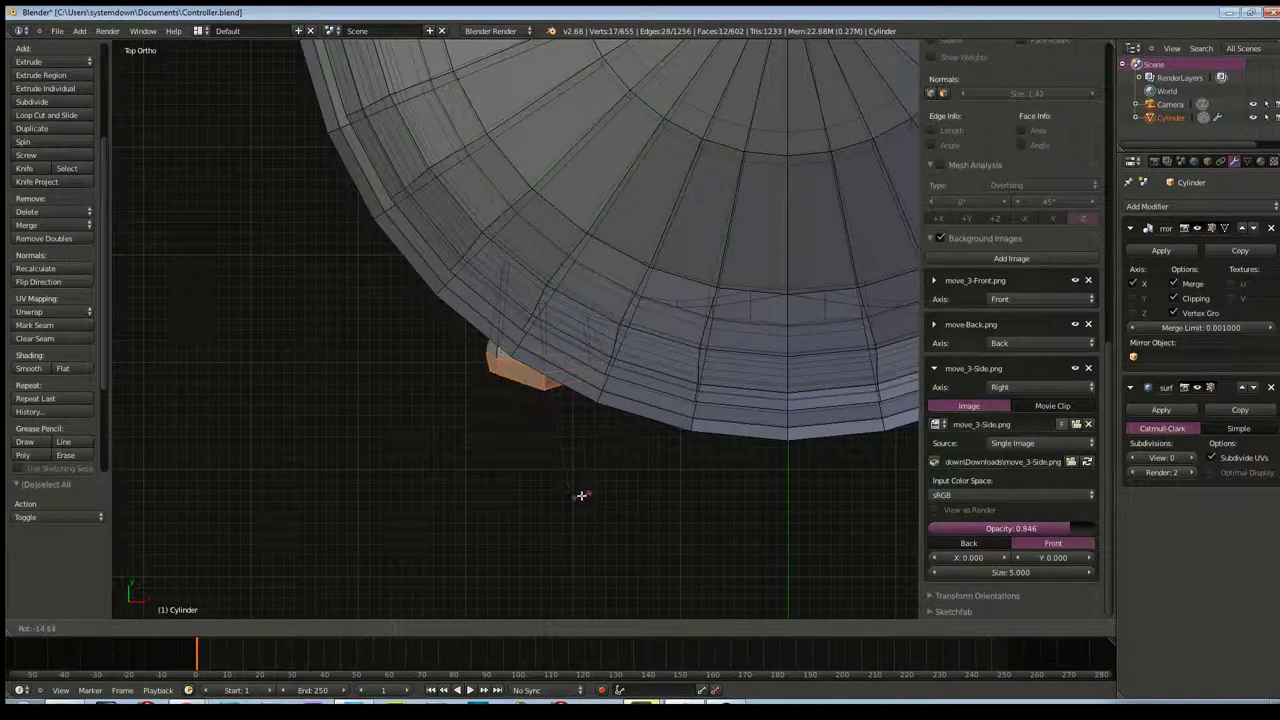
pyautogui.click(575, 500)
pyautogui.press('KP_Decimal')
pyautogui.moveTo(563, 517)
pyautogui.mouseDown(button='middle')
pyautogui.moveTo(577, 414)
pyautogui.moveTo(657, 380)
pyautogui.moveTo(649, 451)
pyautogui.moveTo(603, 374)
pyautogui.moveTo(461, 397)
pyautogui.moveTo(400, 451)
pyautogui.moveTo(653, 449)
pyautogui.mouseUp(button='middle')
# Rotate the button faces 6.451° in side view to match the reference image
pyautogui.press('KP_3')
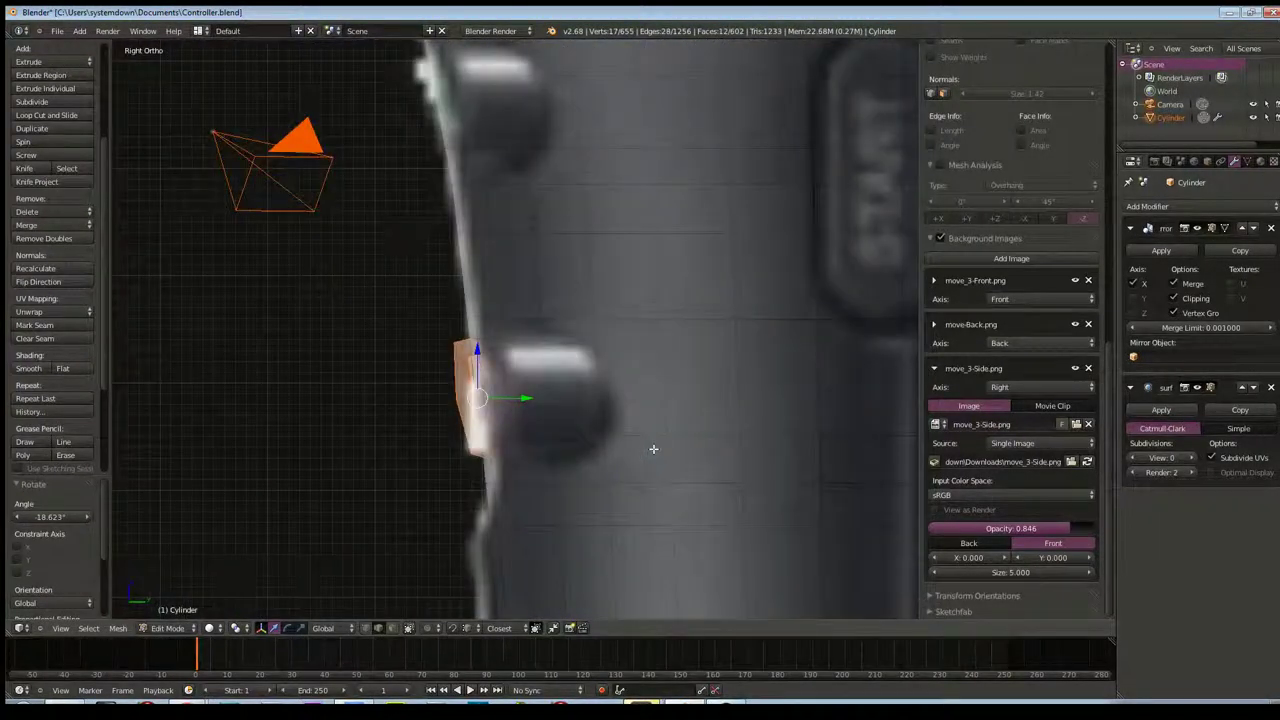
pyautogui.press('r')
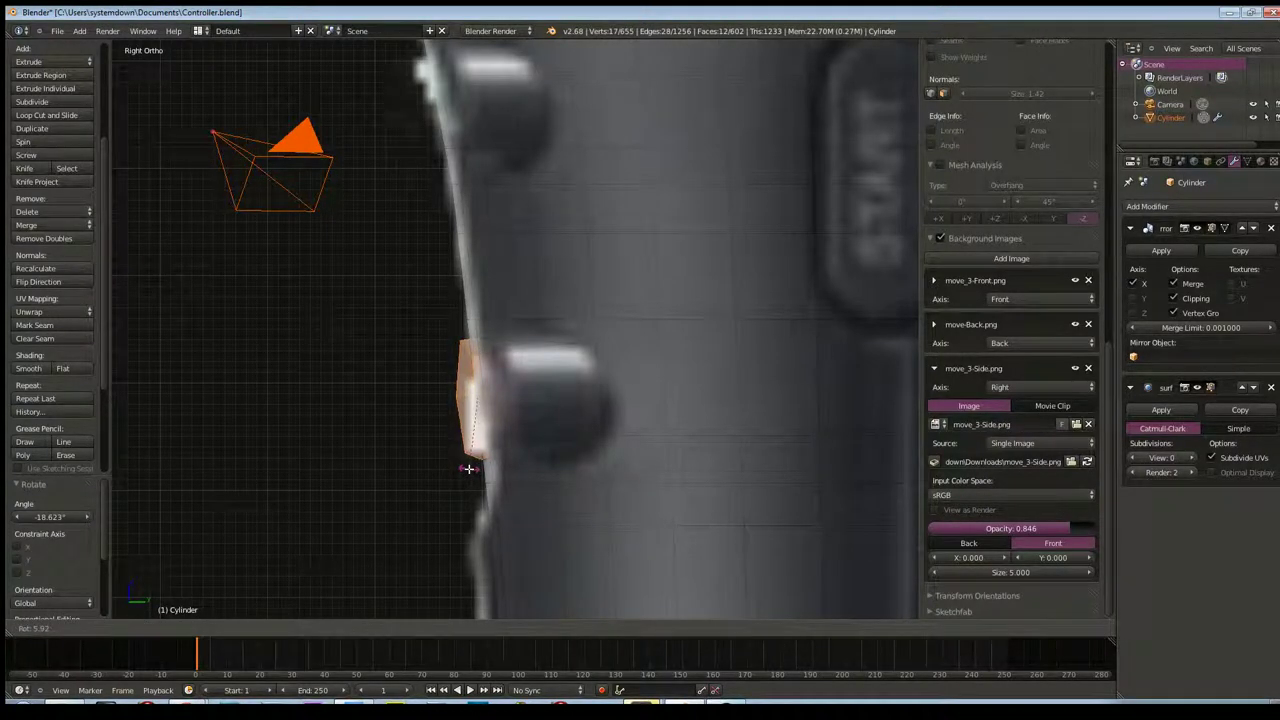
pyautogui.click(468, 468)
pyautogui.moveTo(443, 477)
pyautogui.mouseDown(button='middle')
pyautogui.moveTo(614, 477)
pyautogui.moveTo(645, 516)
pyautogui.moveTo(597, 529)
pyautogui.mouseUp(button='middle')
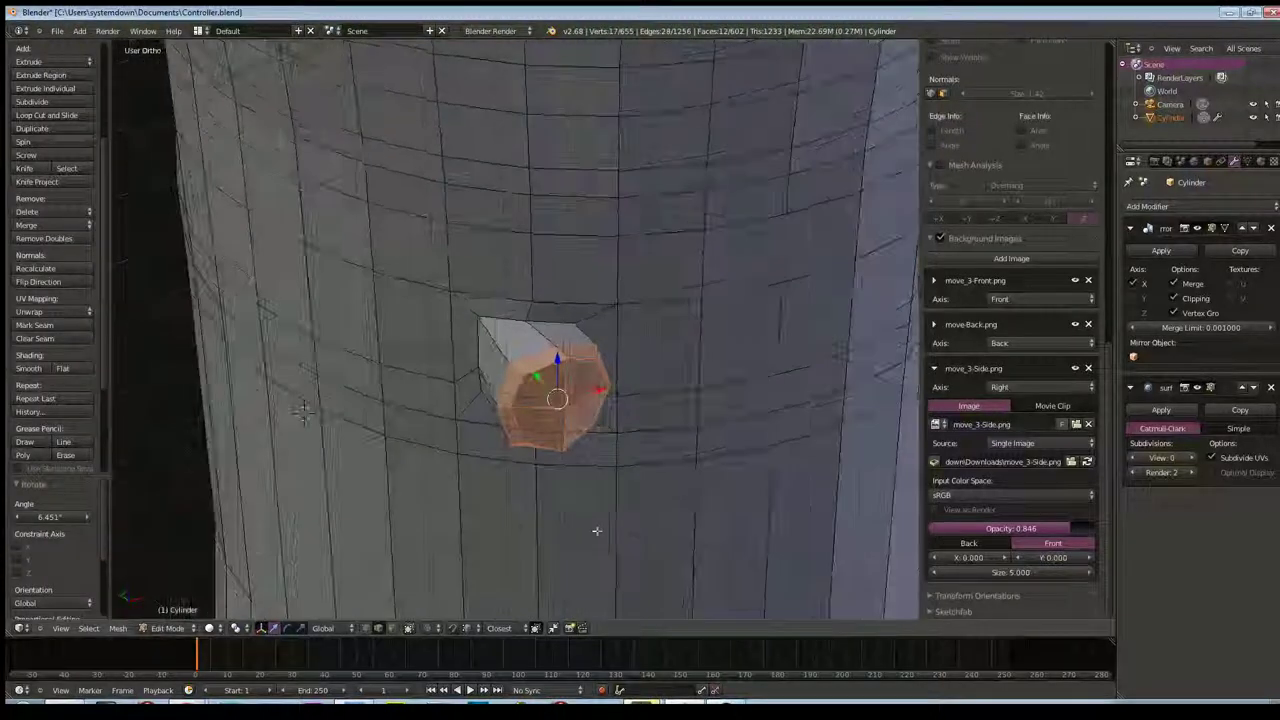
# Set Subdivision Surface View to 4, inspect the smoothed controller in Object Mode, then resume Edit Mode
pyautogui.click(1193, 458)
pyautogui.click(1193, 458)
pyautogui.click(1193, 458)
pyautogui.click(1193, 458)
pyautogui.scroll(-2, 665, 450)
pyautogui.moveTo(660, 446); pyautogui.dragTo(763, 441, button='middle')
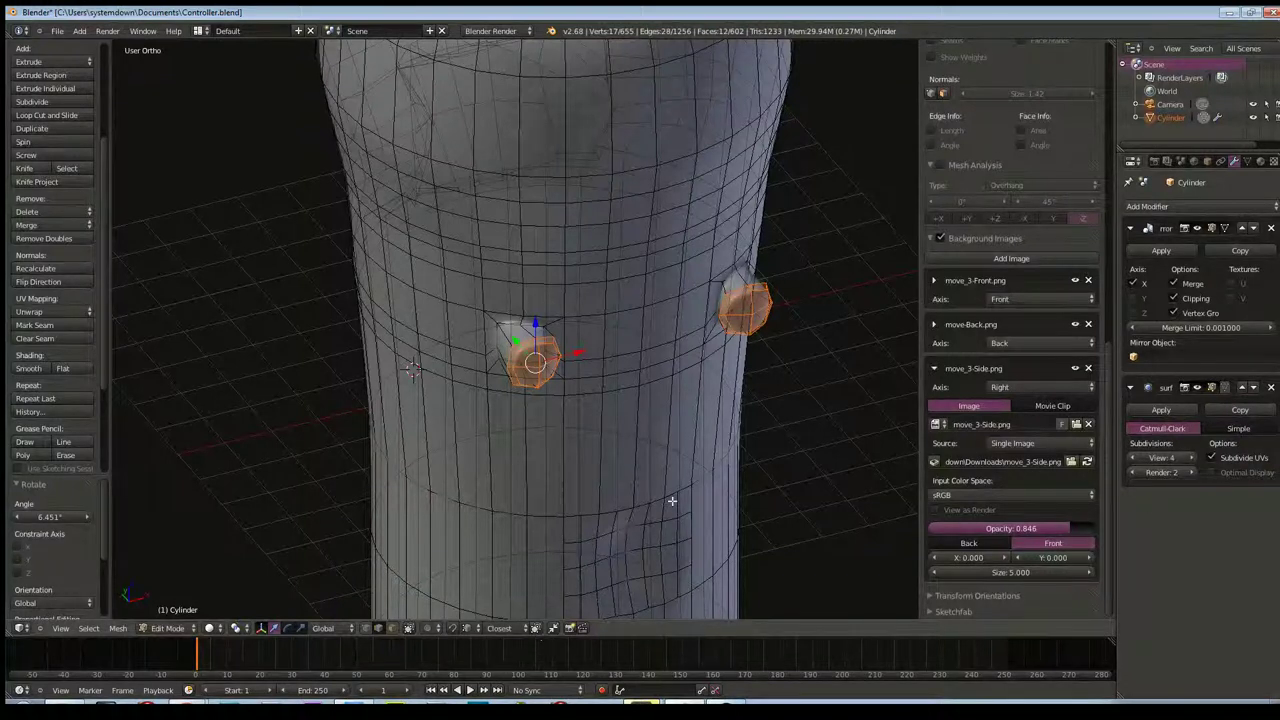
pyautogui.press('Tab')
pyautogui.moveTo(432, 486)
pyautogui.mouseDown(button='middle')
pyautogui.moveTo(554, 474)
pyautogui.moveTo(594, 403)
pyautogui.moveTo(529, 397)
pyautogui.moveTo(458, 436)
pyautogui.moveTo(304, 465)
pyautogui.mouseUp(button='middle')
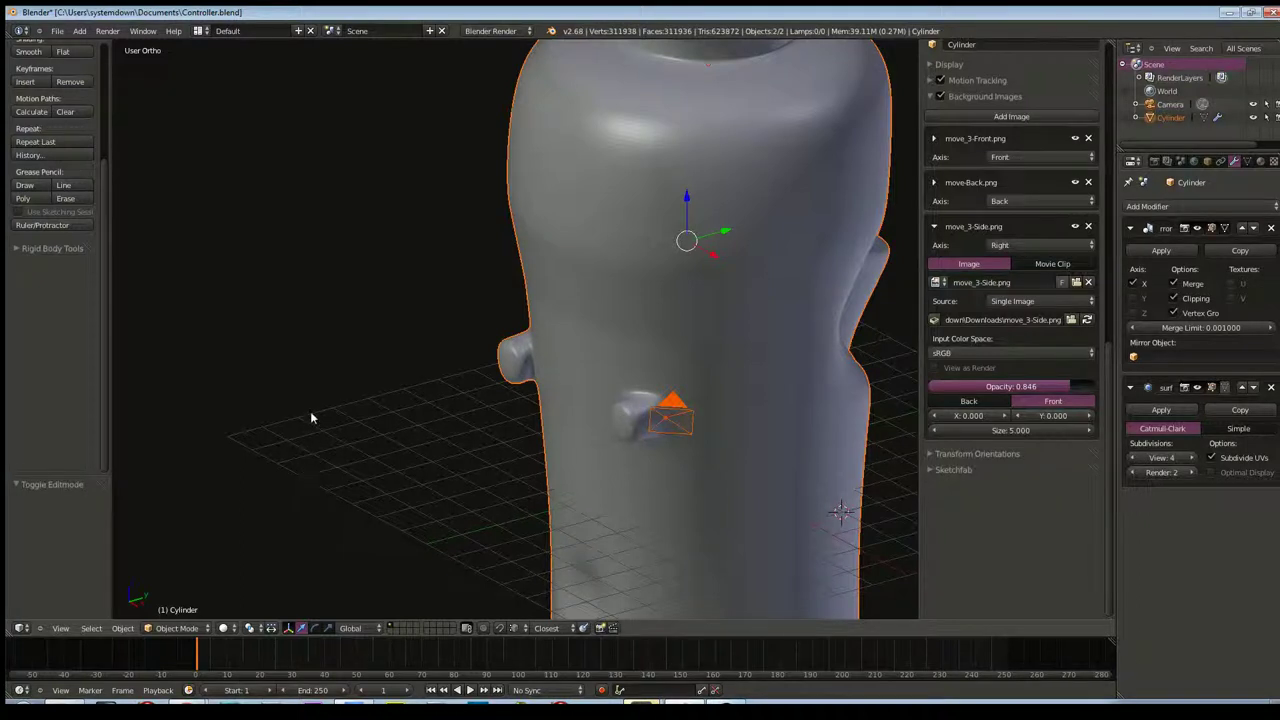
pyautogui.moveTo(310, 418); pyautogui.dragTo(500, 463, button='middle')
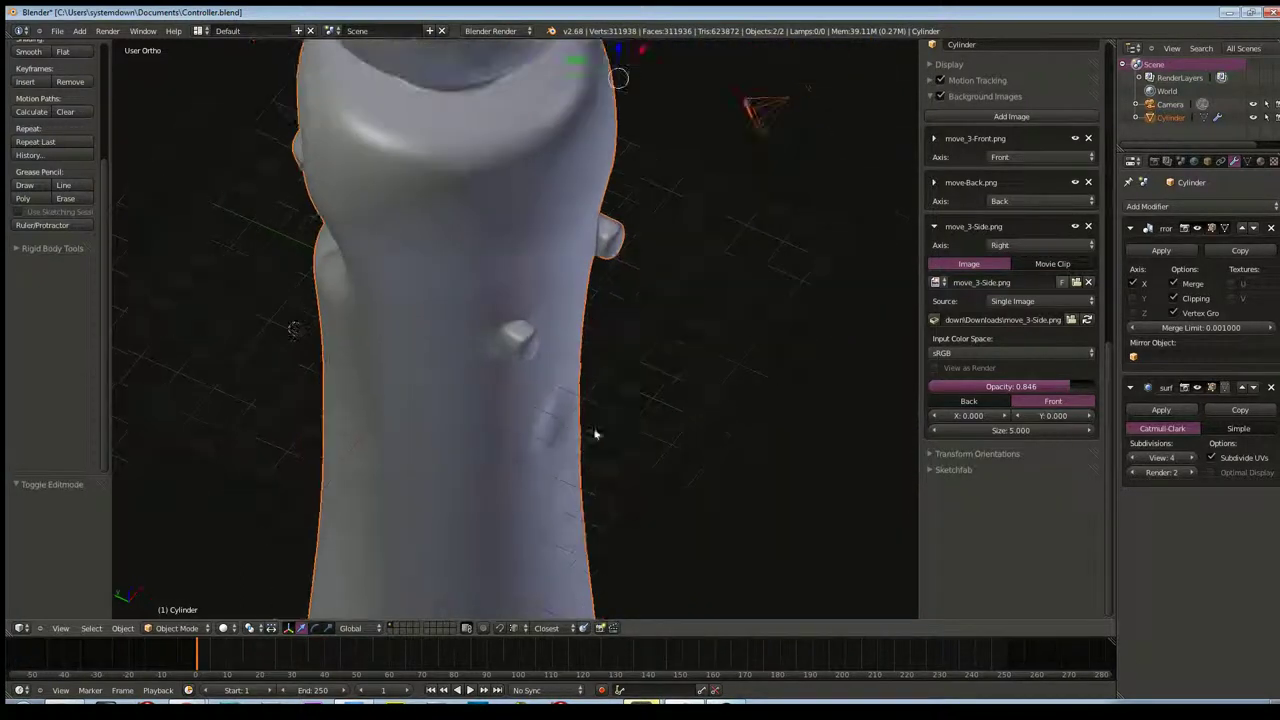
pyautogui.press('Tab')
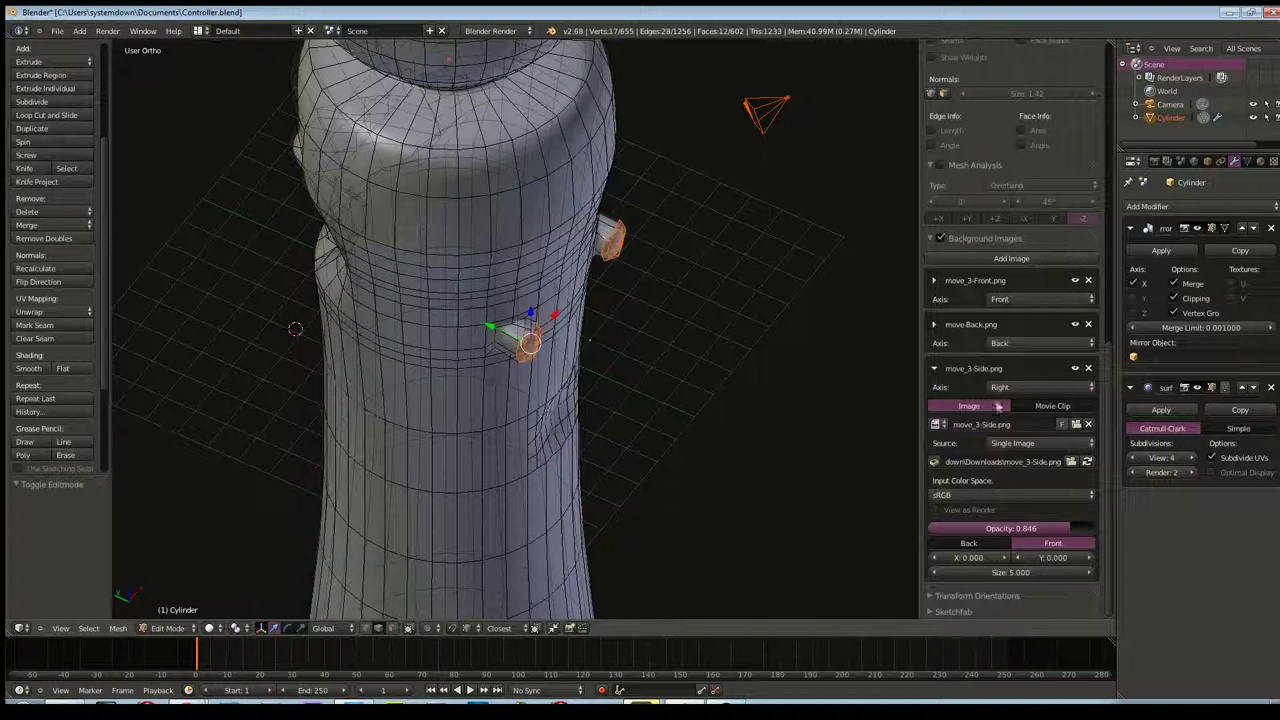
# Lower the subdivision preview, reposition the button faces along Y, and shrink them to 0.880
pyautogui.click(1133, 462)
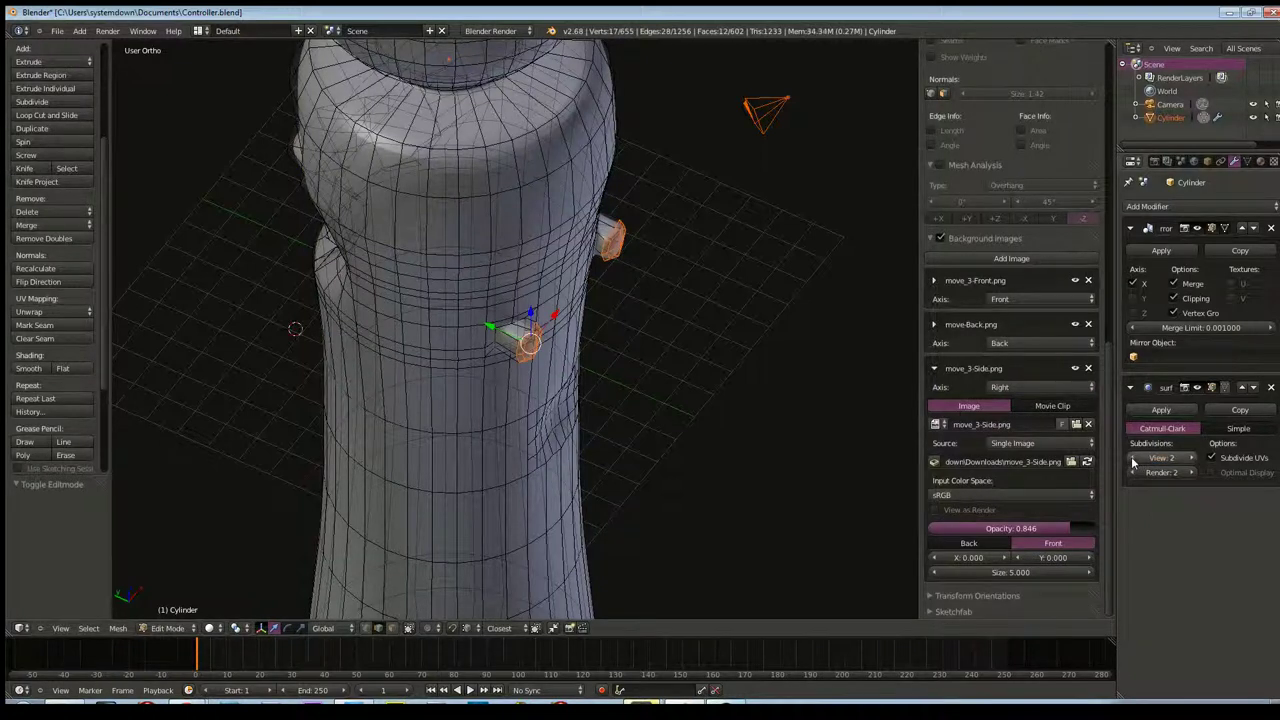
pyautogui.scroll(3, 657, 330)
pyautogui.scroll(3, 663, 349)
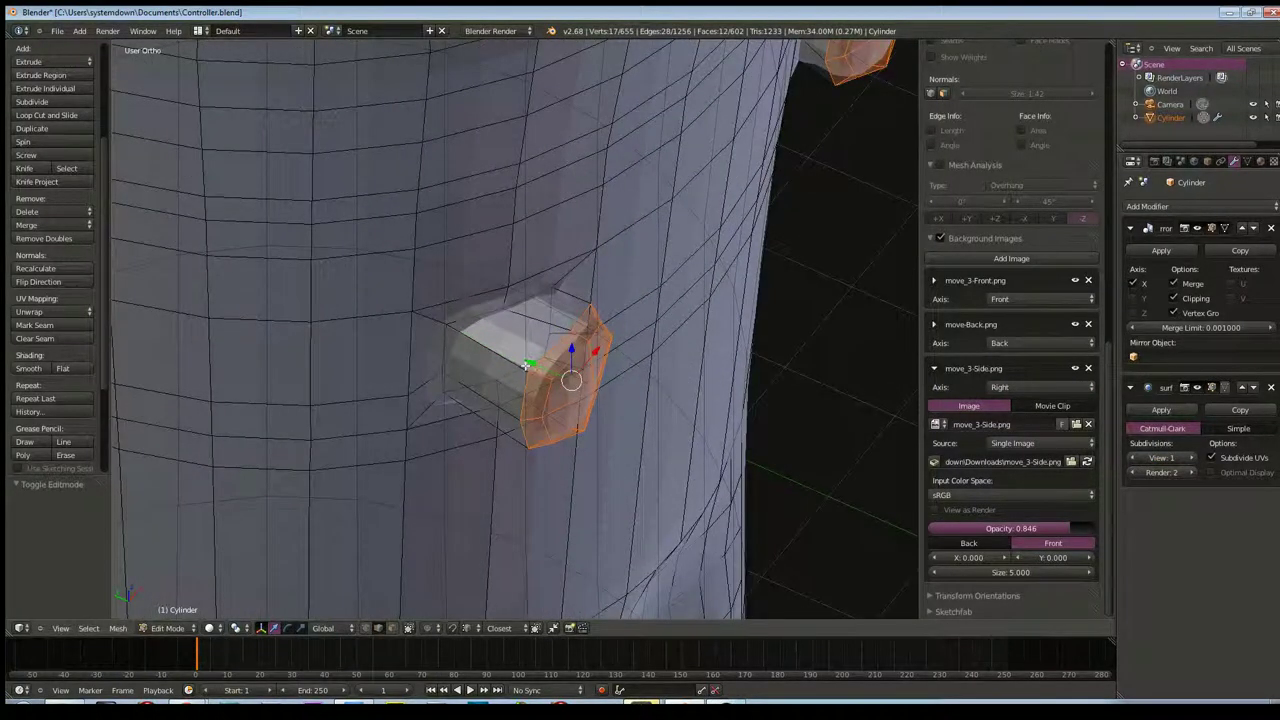
pyautogui.moveTo(531, 367); pyautogui.dragTo(494, 352)
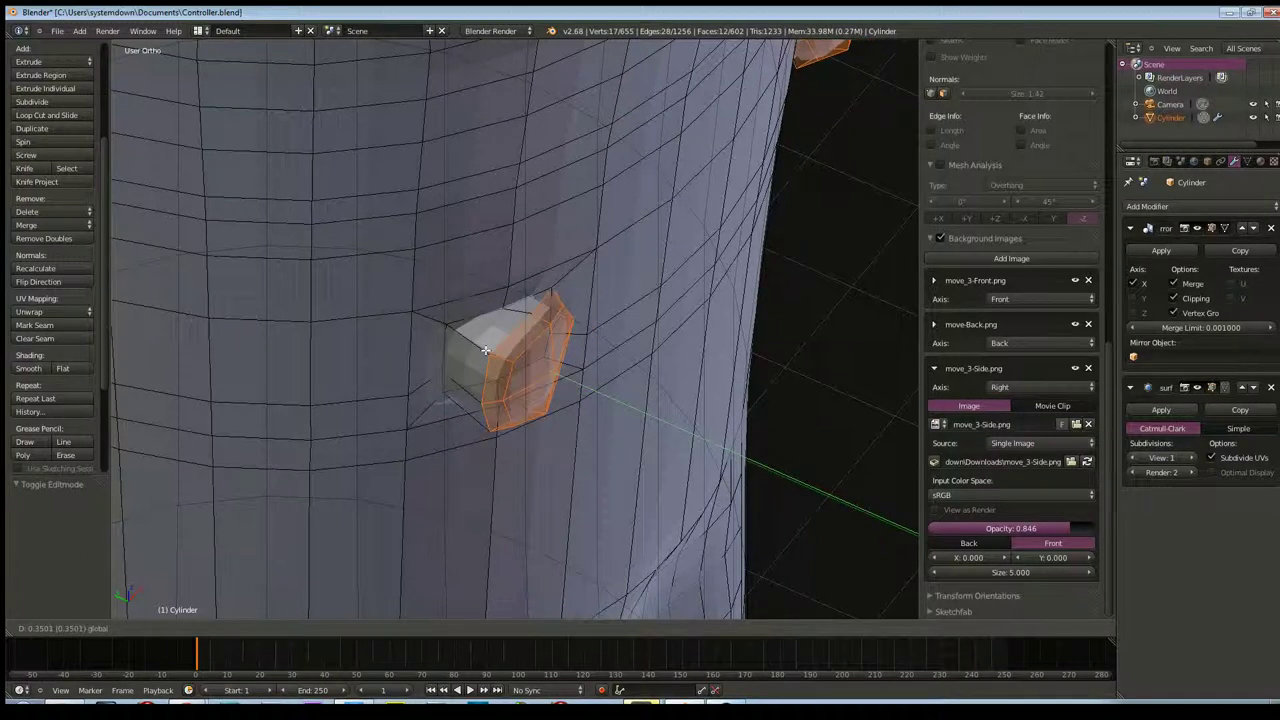
pyautogui.moveTo(494, 352); pyautogui.dragTo(590, 345)
pyautogui.moveTo(595, 346)
pyautogui.mouseDown(button='middle')
pyautogui.moveTo(473, 332)
pyautogui.moveTo(539, 350)
pyautogui.mouseUp(button='middle')
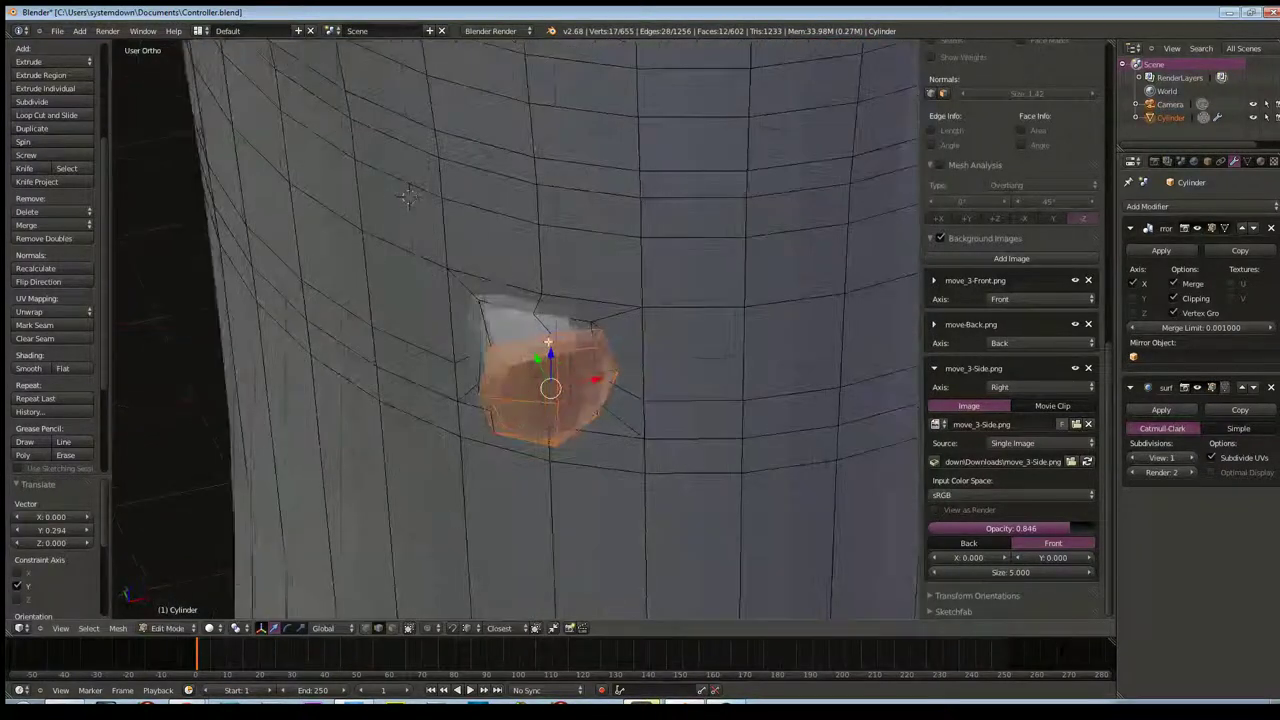
pyautogui.moveTo(495, 327); pyautogui.dragTo(540, 350)
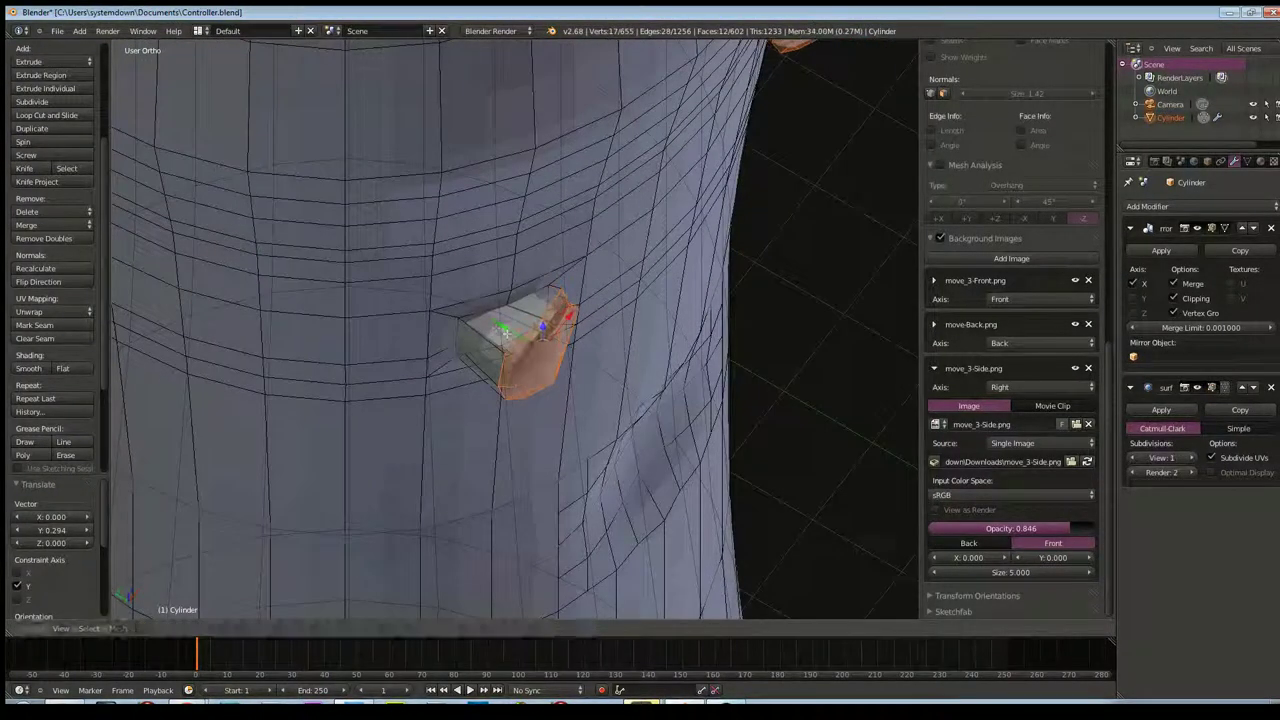
pyautogui.moveTo(540, 350)
pyautogui.mouseDown(button='middle')
pyautogui.moveTo(530, 273)
pyautogui.moveTo(641, 375)
pyautogui.mouseUp(button='middle')
pyautogui.press('s')
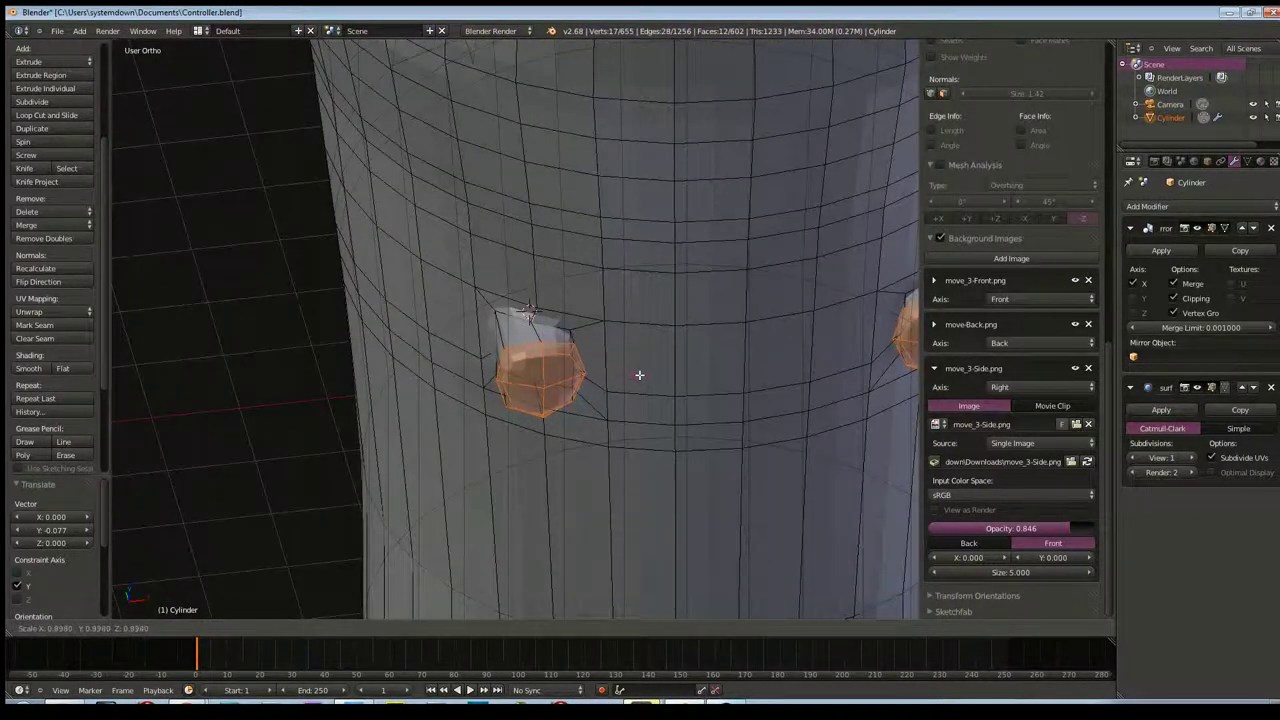
pyautogui.click(637, 375)
pyautogui.moveTo(637, 375)
pyautogui.mouseDown(button='middle')
pyautogui.moveTo(728, 370)
pyautogui.moveTo(490, 331)
pyautogui.mouseUp(button='middle')
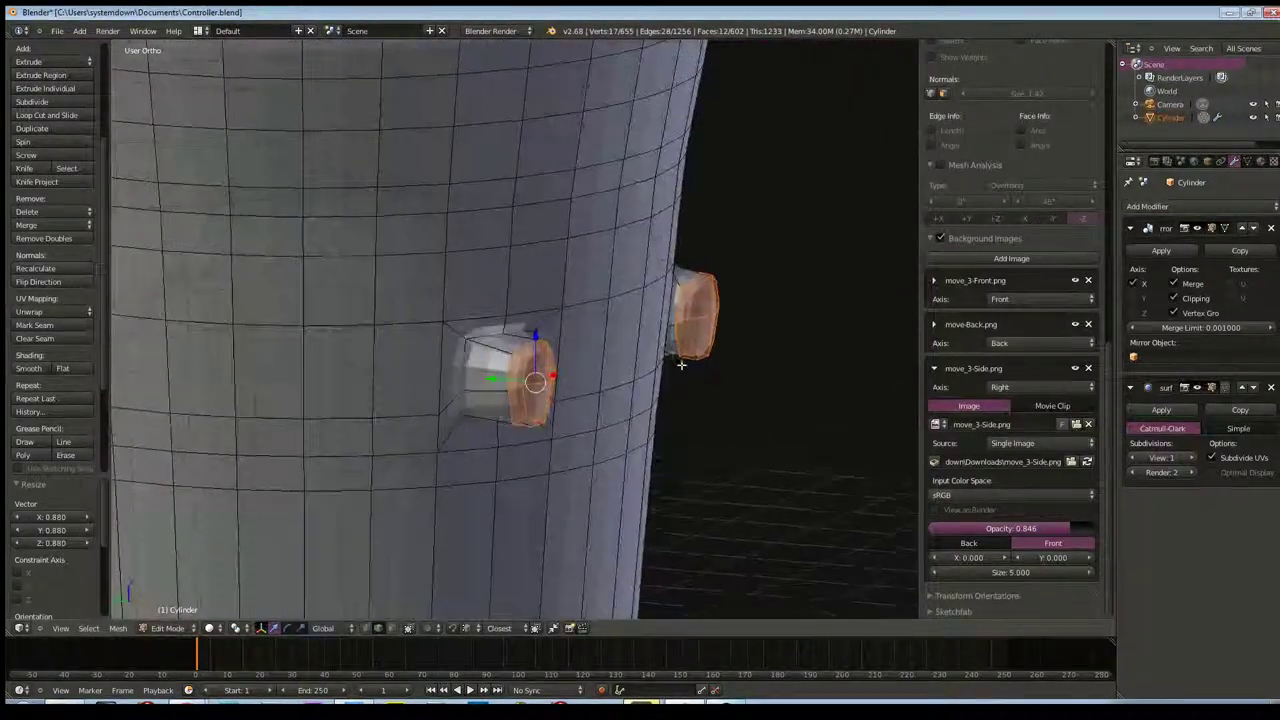
# Scale the button's base edge loop to 0.840 and raise the subdivision preview to level 4
pyautogui.rightClick(495, 330)
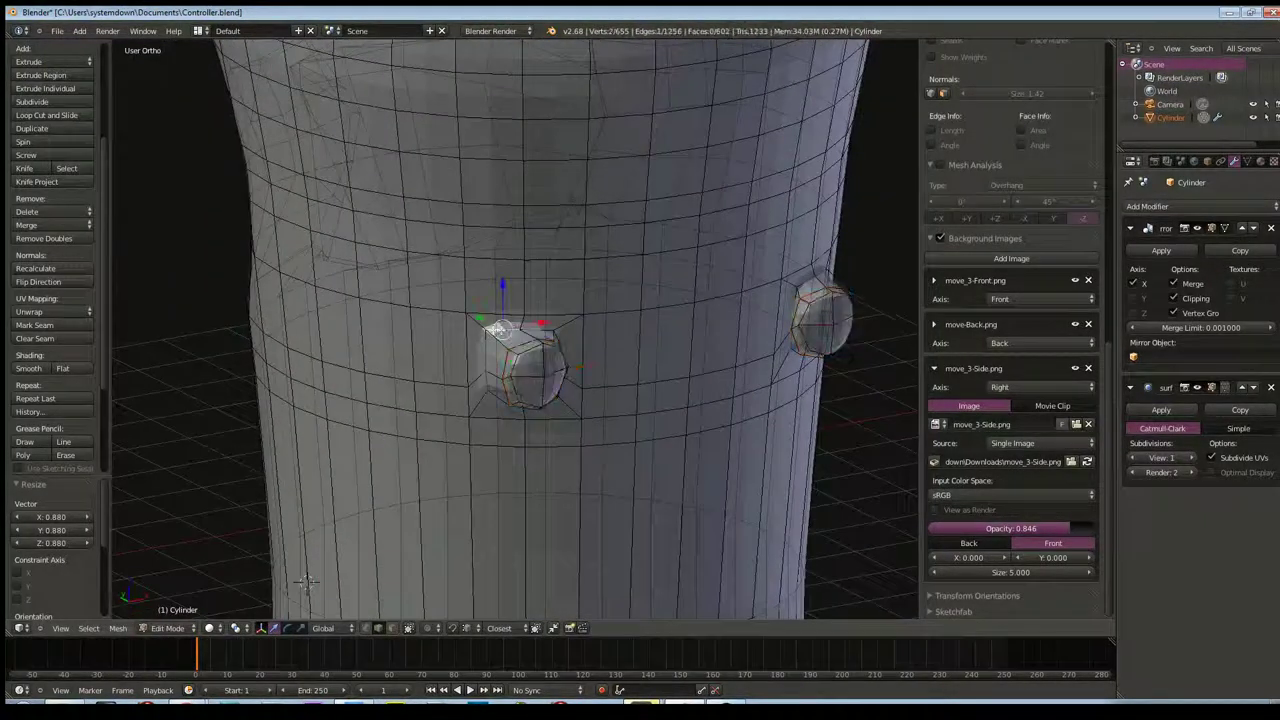
pyautogui.keyDown('alt'); pyautogui.rightClick(495, 330); pyautogui.keyUp('alt')
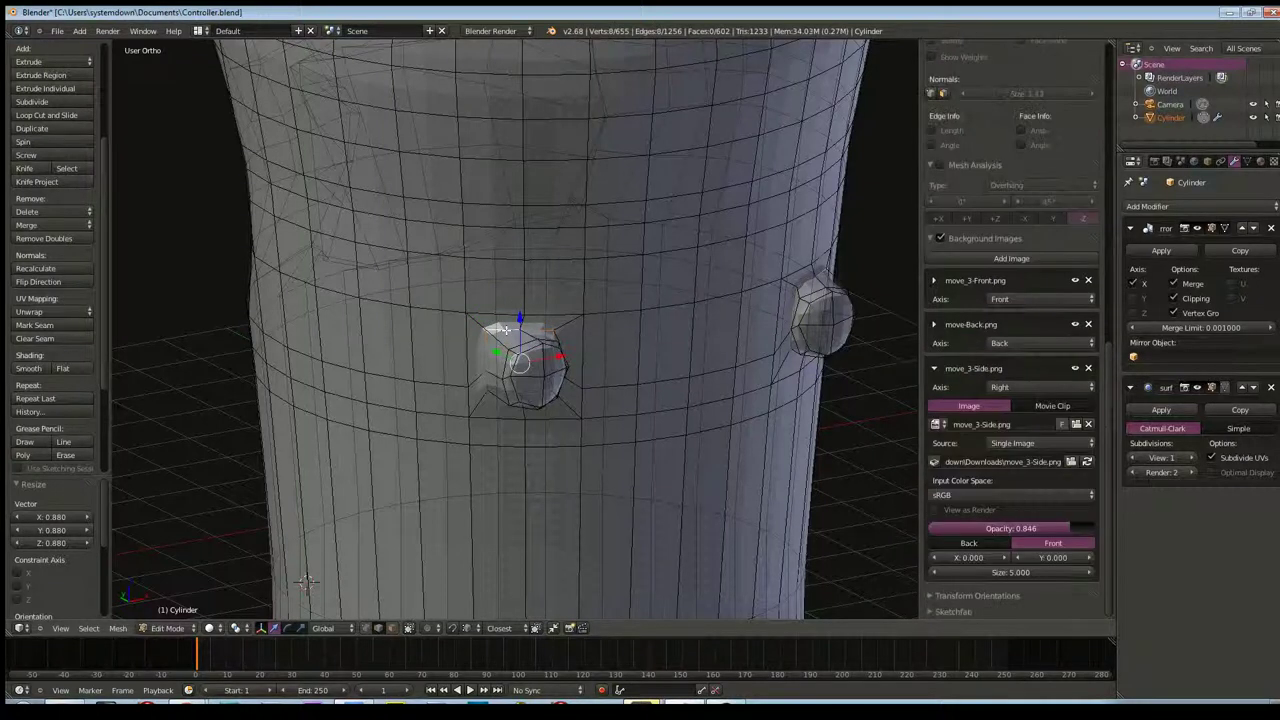
pyautogui.press('s')
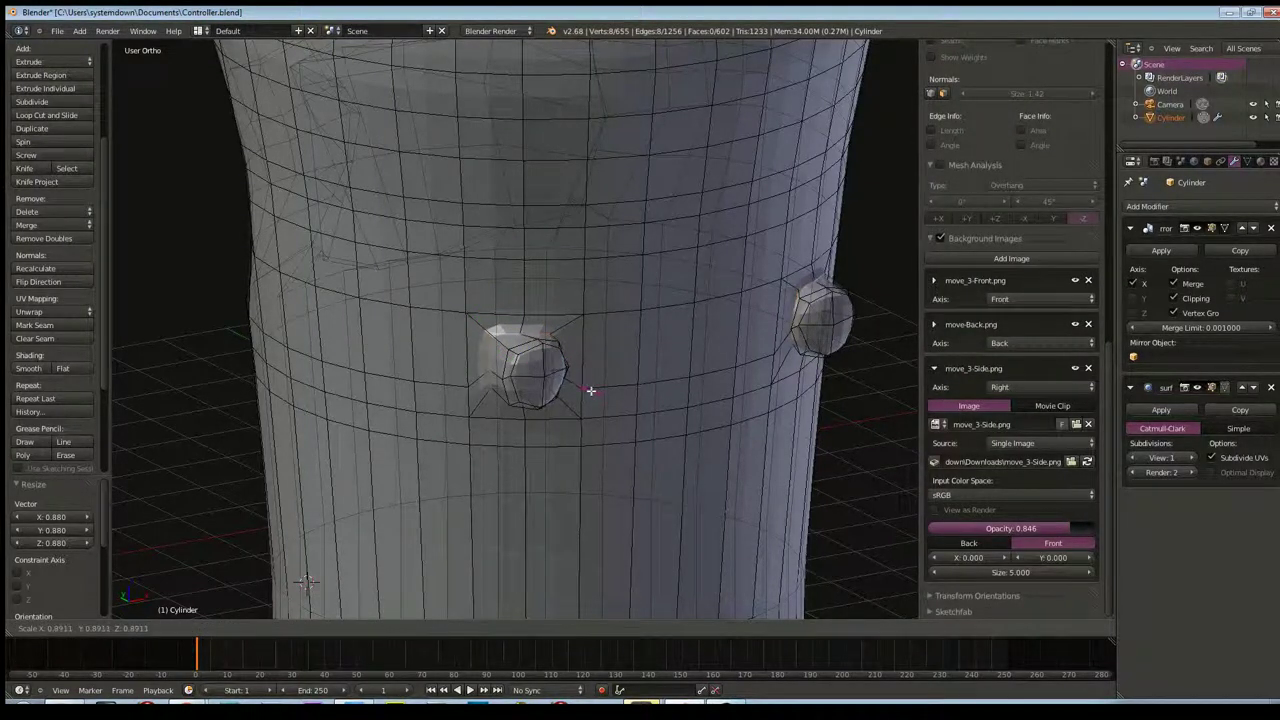
pyautogui.click(585, 388)
pyautogui.moveTo(583, 352); pyautogui.dragTo(593, 398, button='middle')
pyautogui.click(1190, 458)
pyautogui.click(1190, 458)
pyautogui.click(1190, 458)
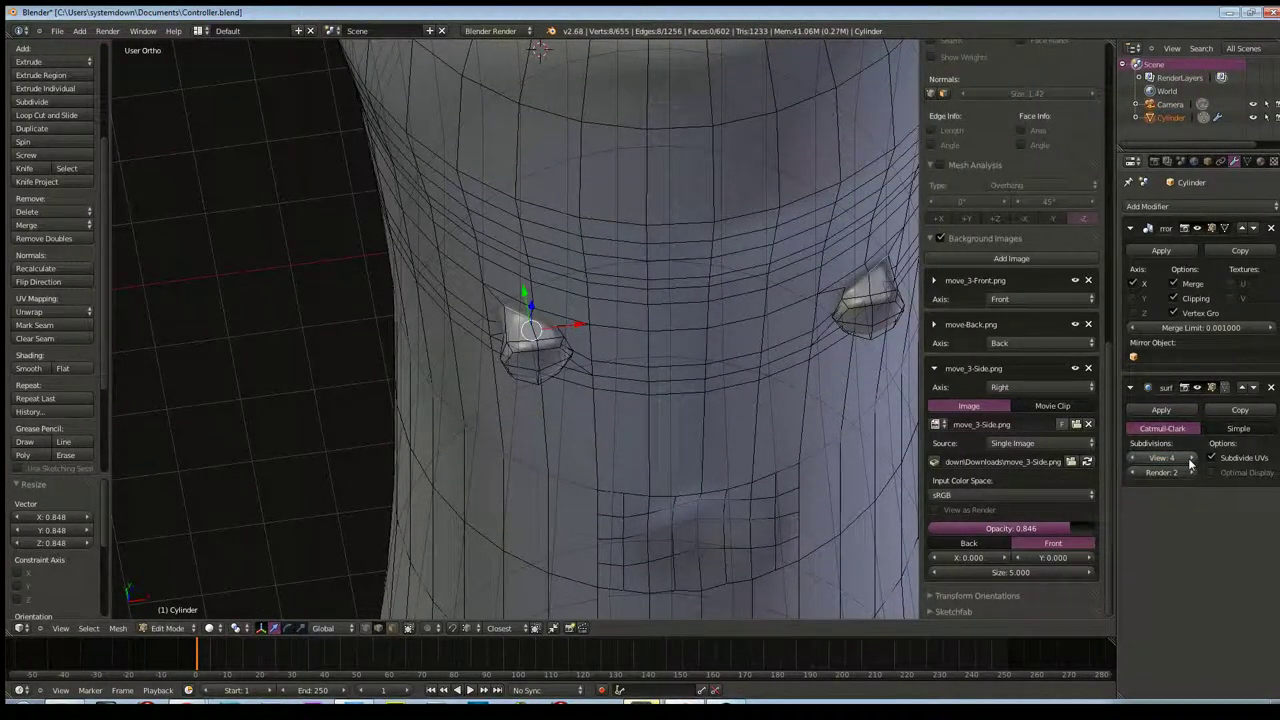
# In Object Mode, orbit the smoothed body to check the side bumps, head fin and front buttons
pyautogui.press('Tab')
pyautogui.moveTo(612, 318)
pyautogui.mouseDown(button='middle')
pyautogui.moveTo(766, 209)
pyautogui.moveTo(447, 264)
pyautogui.moveTo(584, 303)
pyautogui.mouseUp(button='middle')
pyautogui.scroll(-3, 479, 267)
pyautogui.scroll(-2, 466, 300)
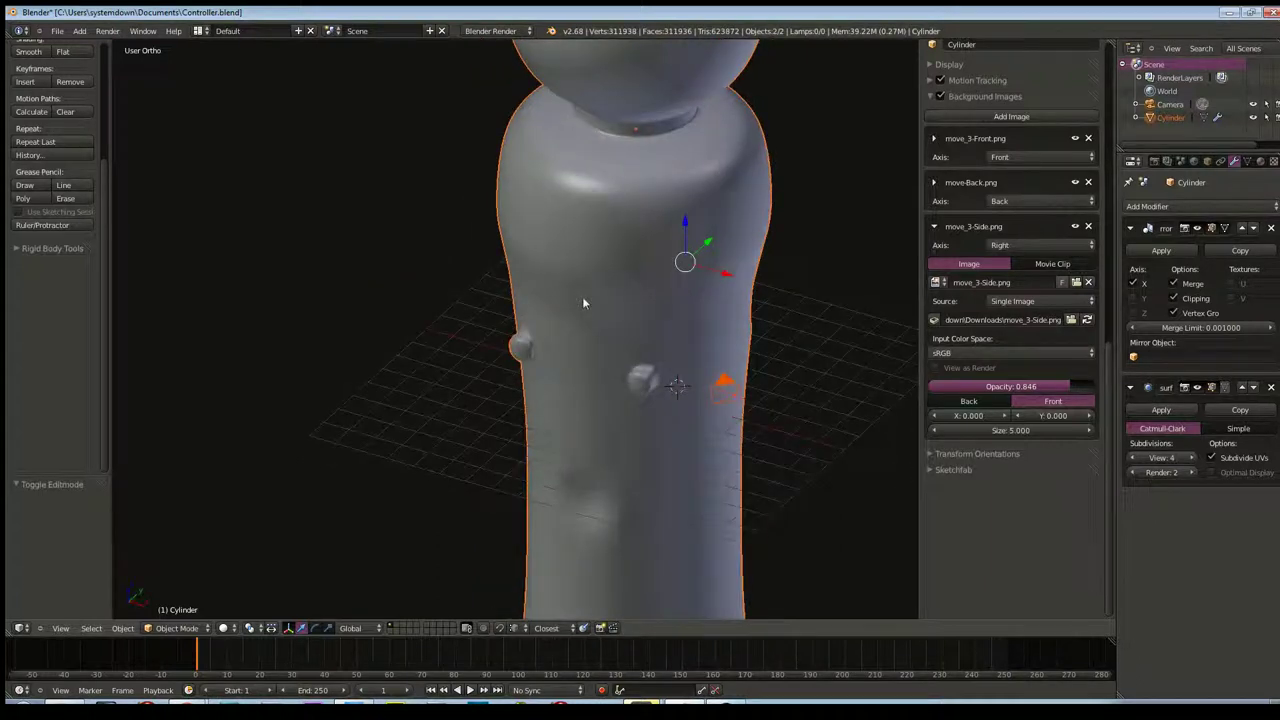
pyautogui.moveTo(584, 303)
pyautogui.mouseDown(button='middle')
pyautogui.moveTo(619, 298)
pyautogui.moveTo(496, 294)
pyautogui.mouseUp(button='middle')
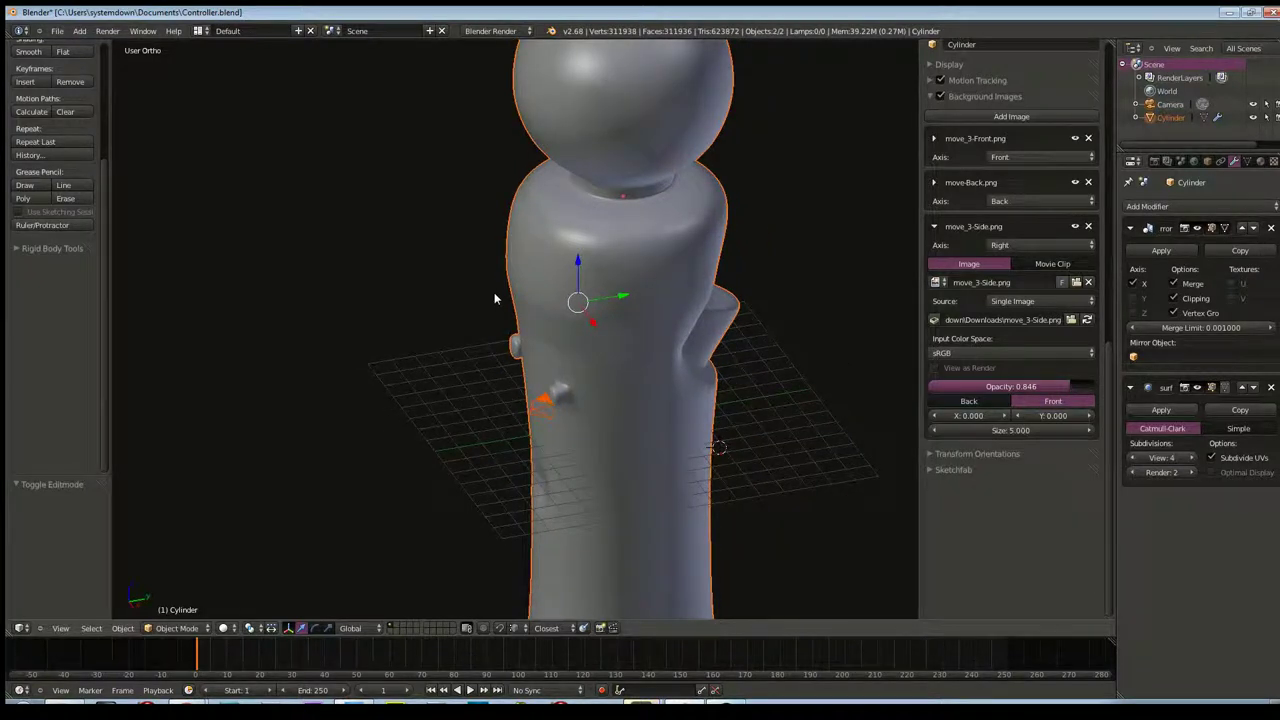
pyautogui.moveTo(518, 300)
pyautogui.mouseDown(button='middle')
pyautogui.moveTo(634, 277)
pyautogui.moveTo(590, 260)
pyautogui.mouseUp(button='middle')
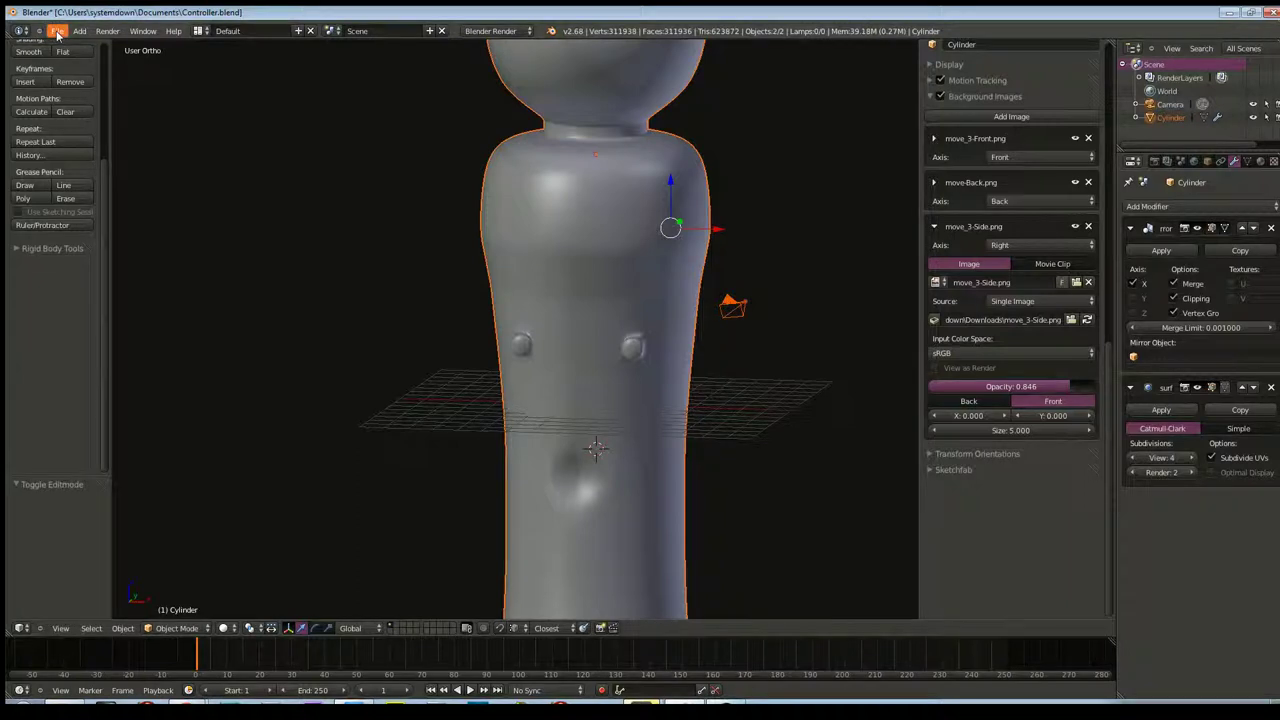
pyautogui.click(57, 34)
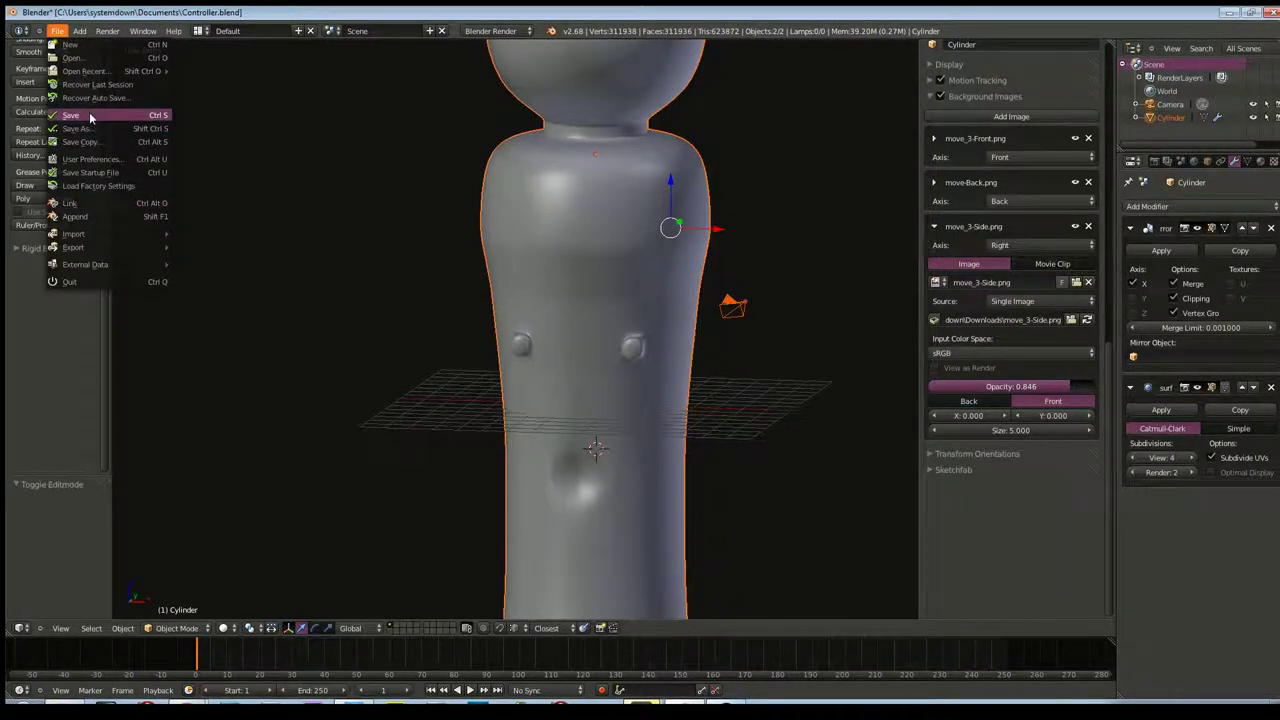
# Save the controller file and zoom into a level front view
pyautogui.click(89, 115)
pyautogui.moveTo(542, 322)
pyautogui.mouseDown(button='middle')
pyautogui.moveTo(530, 325)
pyautogui.moveTo(620, 340)
pyautogui.moveTo(591, 334)
pyautogui.mouseUp(button='middle')
pyautogui.scroll(3, 577, 314)
pyautogui.scroll(2, 621, 266)
pyautogui.moveTo(621, 266)
pyautogui.mouseDown(button='middle')
pyautogui.moveTo(591, 320)
pyautogui.moveTo(377, 303)
pyautogui.moveTo(337, 314)
pyautogui.moveTo(437, 386)
pyautogui.moveTo(505, 401)
pyautogui.mouseUp(button='middle')
pyautogui.scroll(1, 505, 401)
pyautogui.scroll(4, 508, 401)
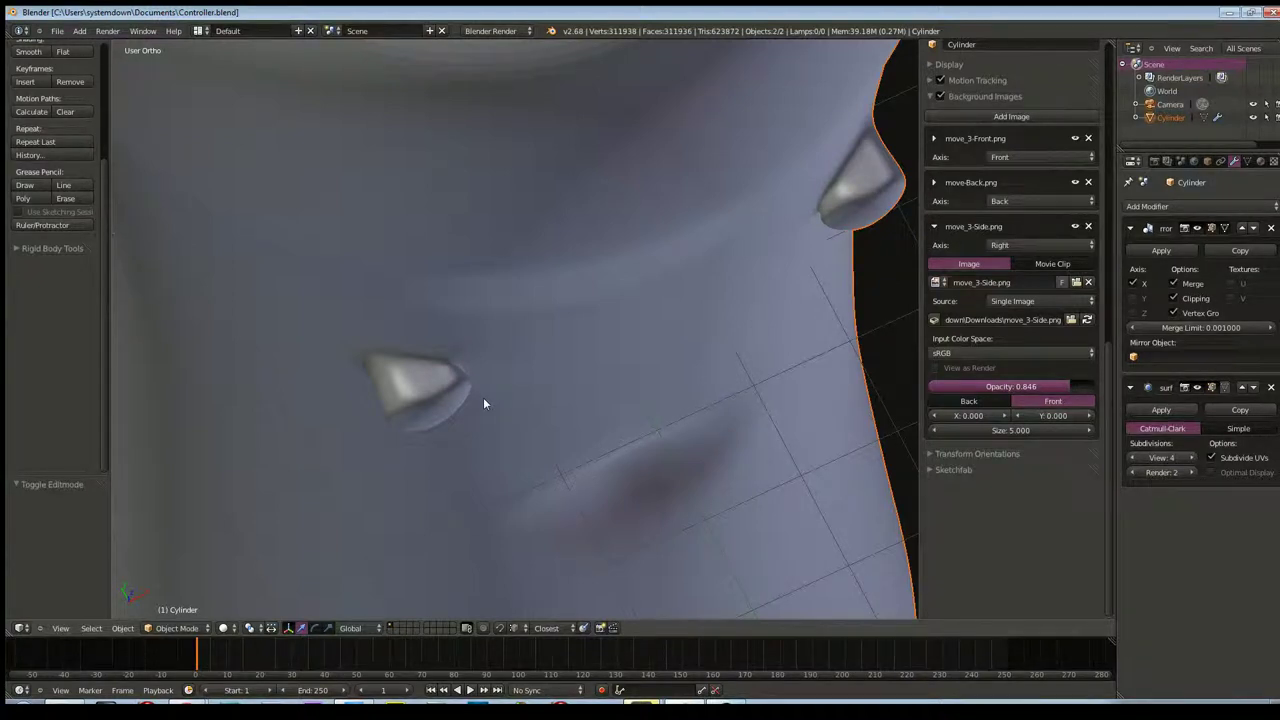
# Inspect the buttons and side trigger cavity, then check the right and left side views
pyautogui.moveTo(437, 387)
pyautogui.mouseDown(button='middle')
pyautogui.moveTo(443, 266)
pyautogui.moveTo(463, 243)
pyautogui.moveTo(502, 282)
pyautogui.moveTo(362, 286)
pyautogui.moveTo(358, 305)
pyautogui.mouseUp(button='middle')
pyautogui.scroll(1, 372, 327)
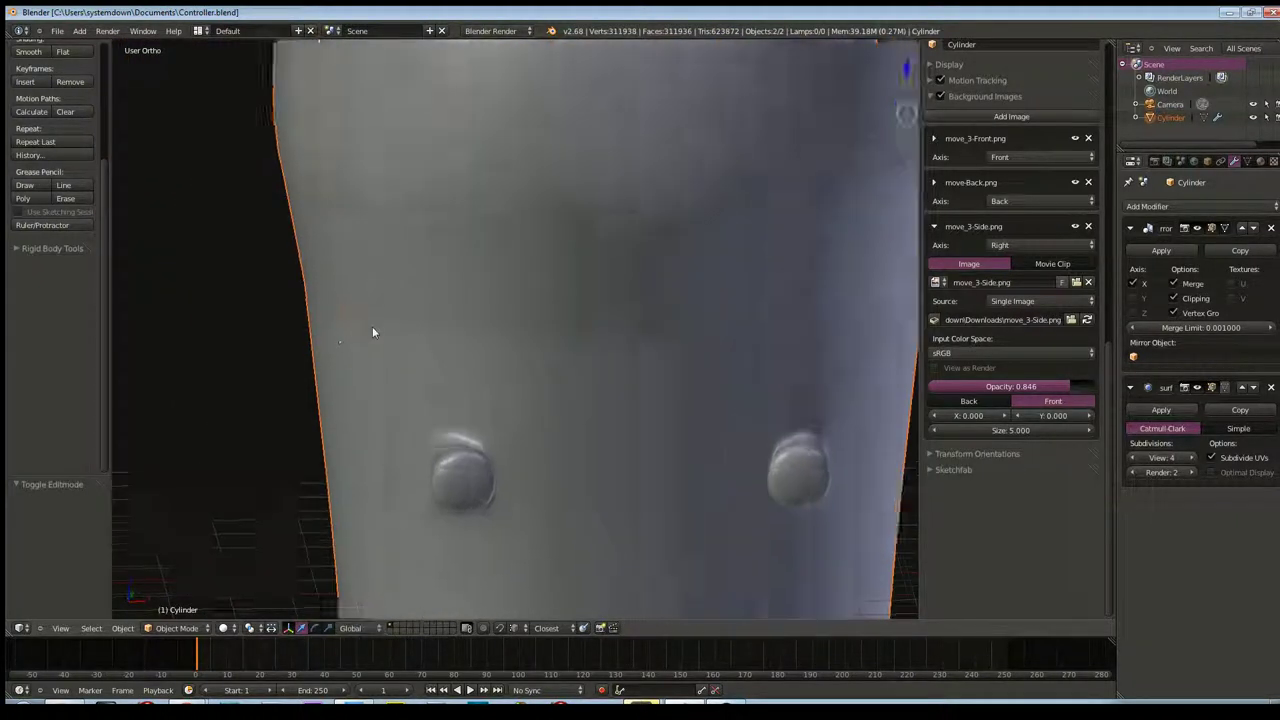
pyautogui.scroll(-3, 372, 326)
pyautogui.scroll(-2, 375, 328)
pyautogui.moveTo(378, 334)
pyautogui.mouseDown(button='middle')
pyautogui.moveTo(448, 363)
pyautogui.moveTo(580, 343)
pyautogui.moveTo(584, 330)
pyautogui.moveTo(523, 366)
pyautogui.moveTo(508, 354)
pyautogui.mouseUp(button='middle')
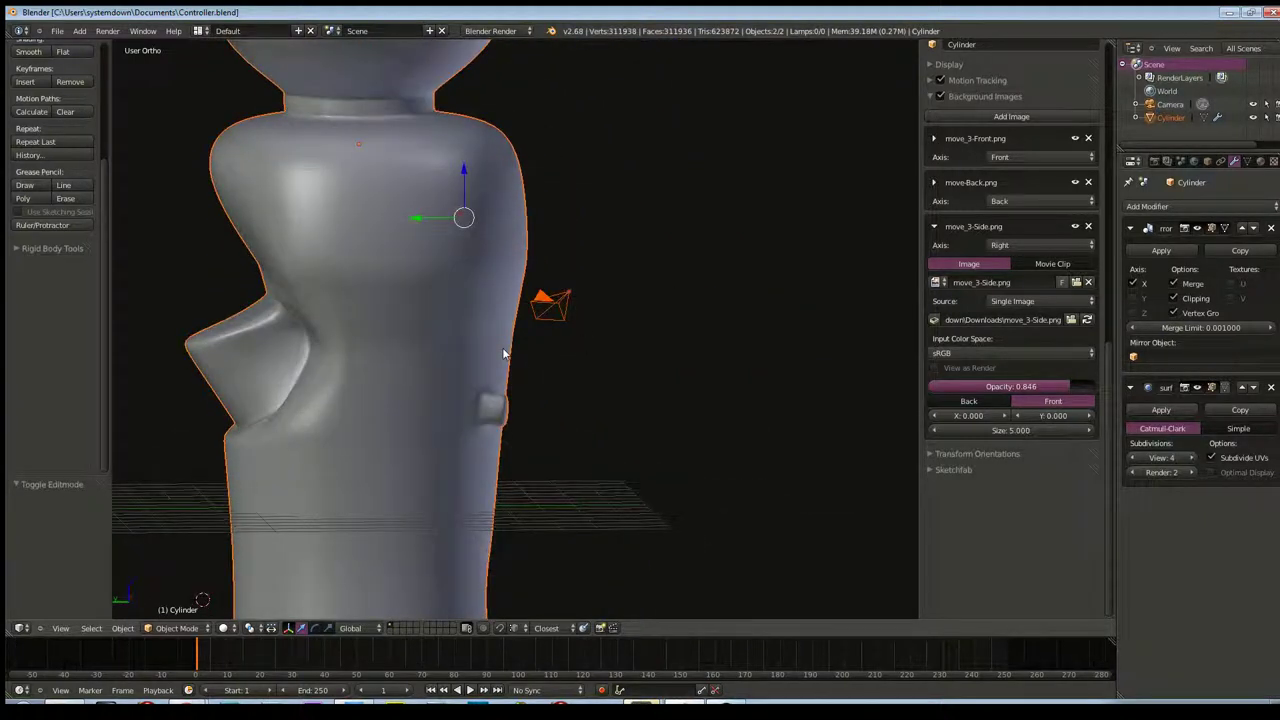
pyautogui.press('KP_3')
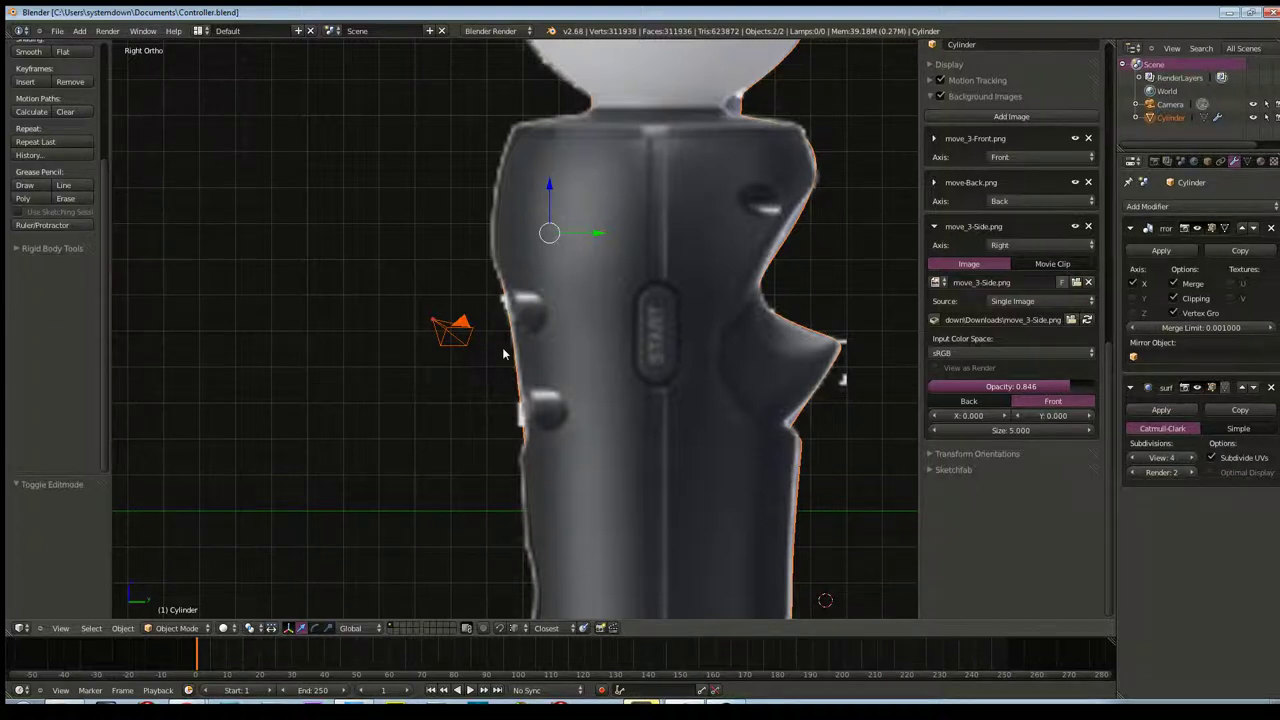
pyautogui.press('ctrl+KP_3')
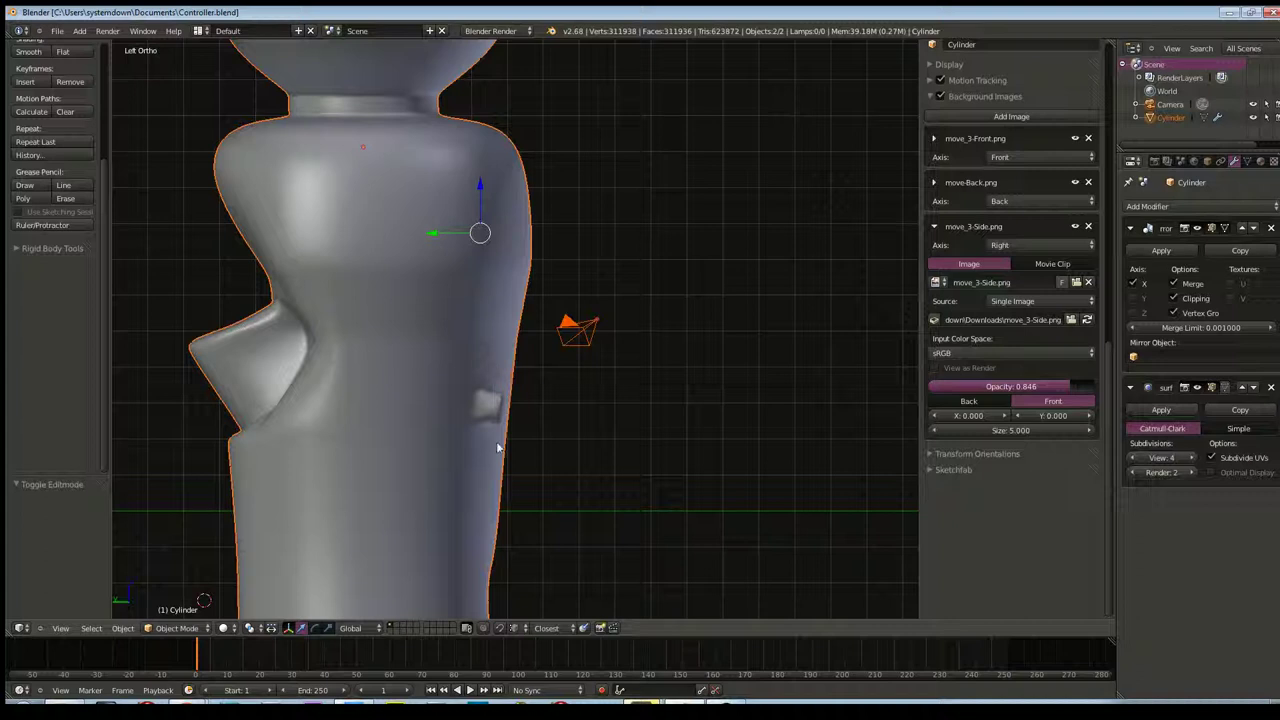
pyautogui.press('Tab')
# Clear the selection and box-select the side button
pyautogui.scroll(4, 543, 460)
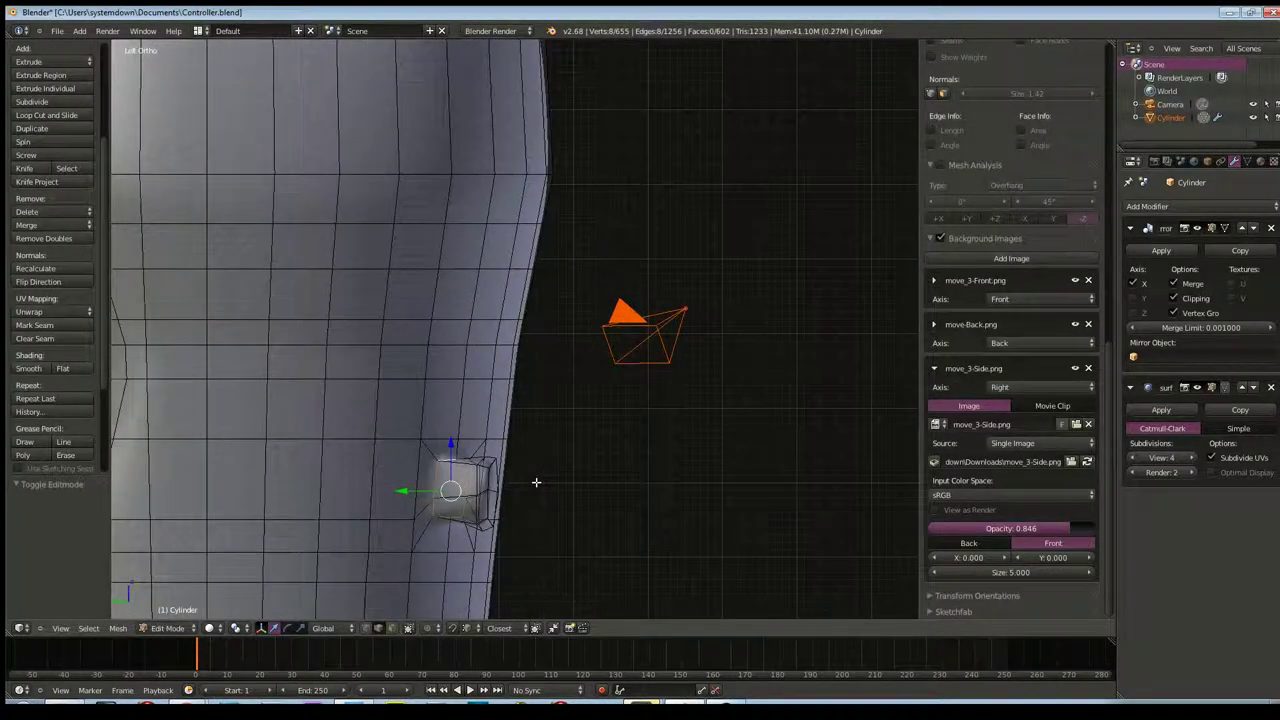
pyautogui.moveTo(538, 476)
pyautogui.mouseDown(button='middle')
pyautogui.moveTo(557, 508)
pyautogui.moveTo(574, 477)
pyautogui.mouseUp(button='middle')
pyautogui.press('b')
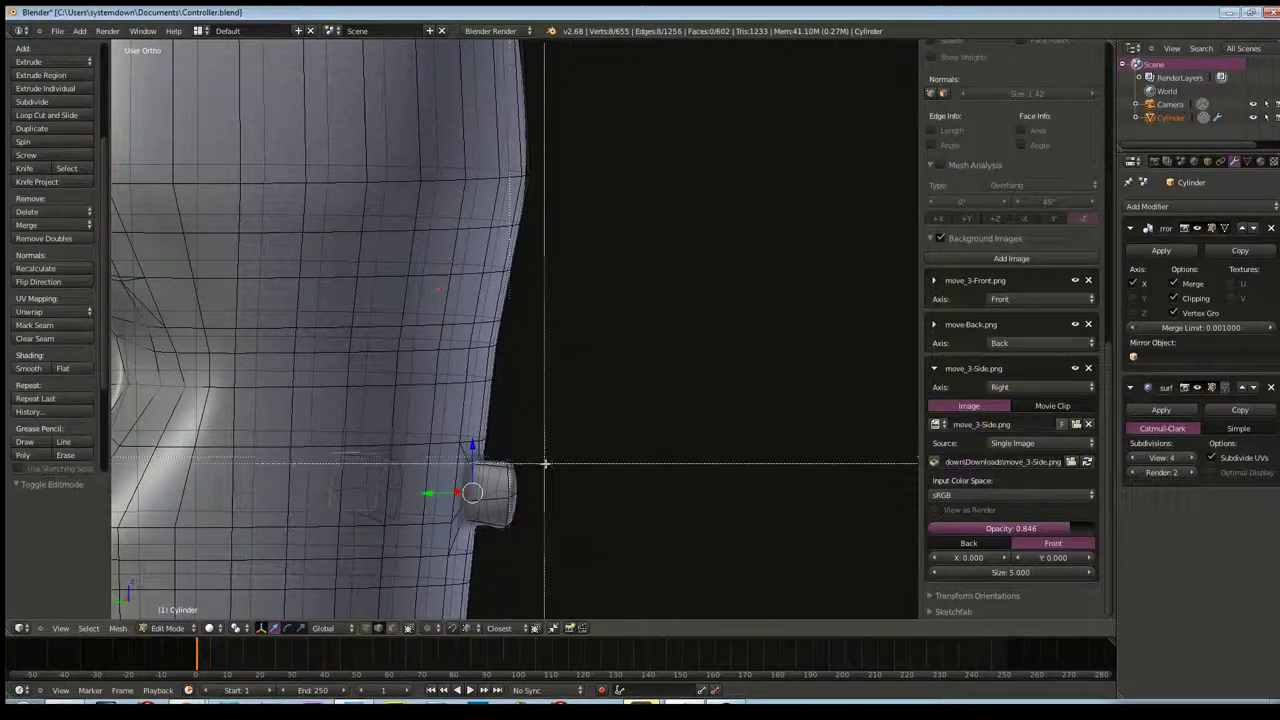
pyautogui.rightClick(544, 463)
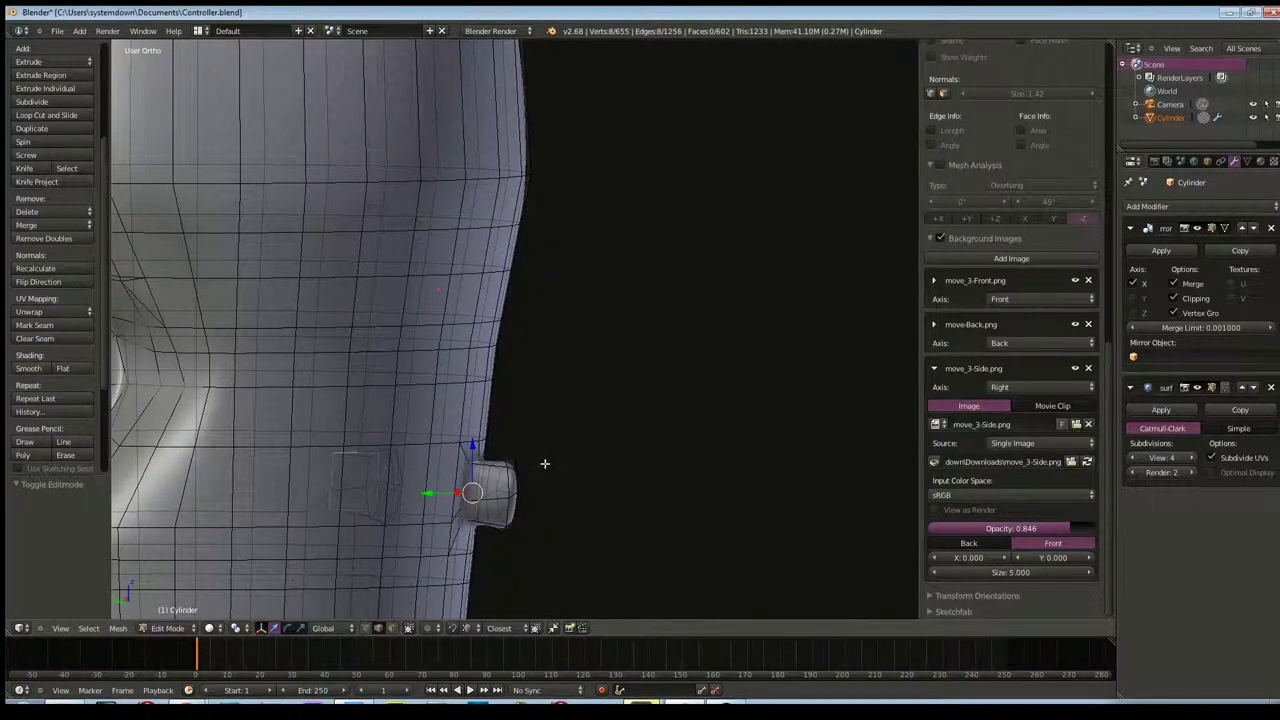
pyautogui.press('a')
pyautogui.press('b')
pyautogui.moveTo(497, 458); pyautogui.dragTo(543, 549)
# Add the remaining button cap vertices to the selection and frame them in view
pyautogui.moveTo(591, 517)
pyautogui.mouseDown(button='middle')
pyautogui.moveTo(463, 547)
pyautogui.moveTo(457, 534)
pyautogui.mouseUp(button='middle')
pyautogui.scroll(-3, 463, 547)
pyautogui.scroll(2, 521, 538)
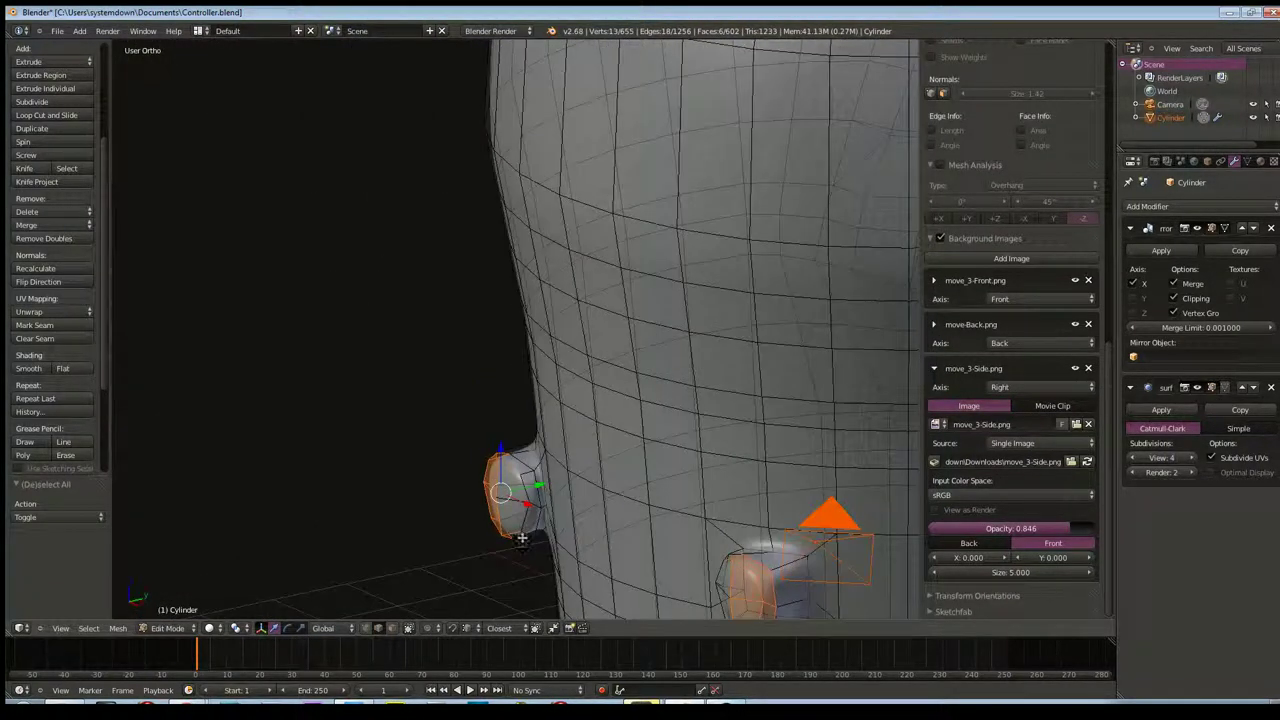
pyautogui.keyDown('shift'); pyautogui.rightClick(525, 492); pyautogui.keyUp('shift')
pyautogui.keyDown('shift'); pyautogui.rightClick(512, 519); pyautogui.keyUp('shift')
pyautogui.keyDown('shift'); pyautogui.rightClick(513, 519); pyautogui.keyUp('shift')
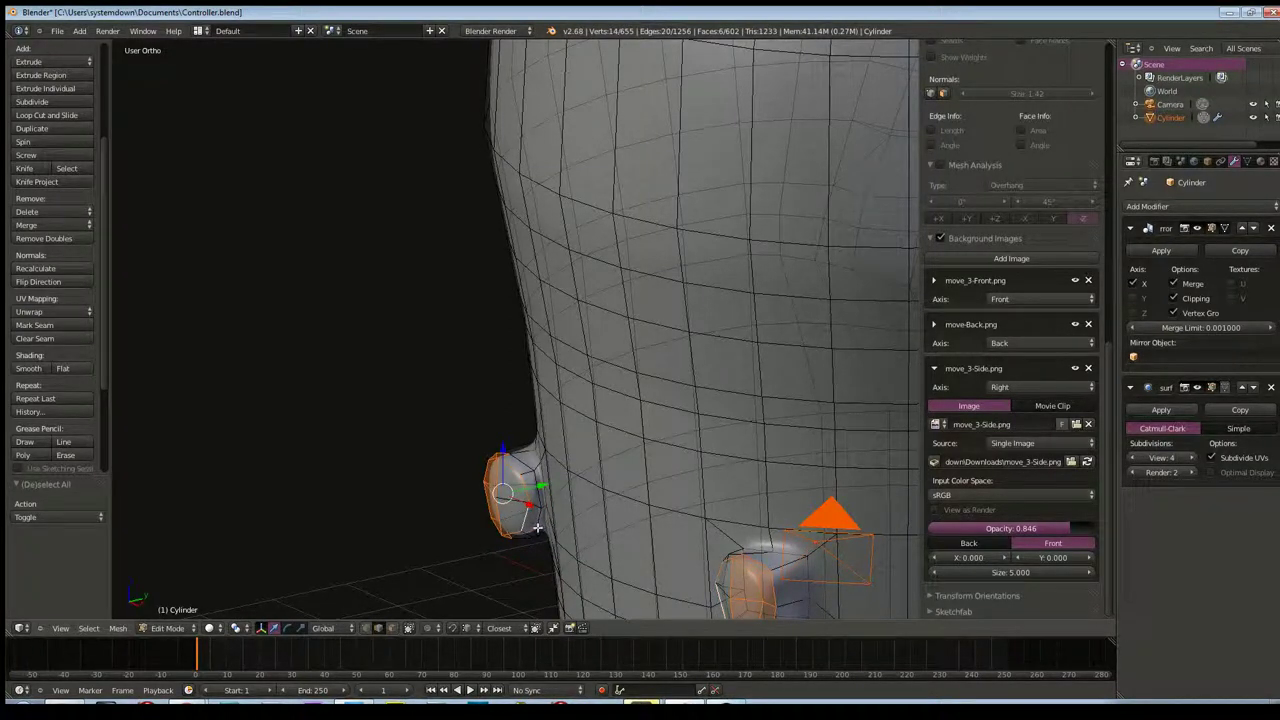
pyautogui.keyDown('shift'); pyautogui.rightClick(523, 531); pyautogui.keyUp('shift')
pyautogui.keyDown('shift'); pyautogui.rightClick(534, 517); pyautogui.keyUp('shift')
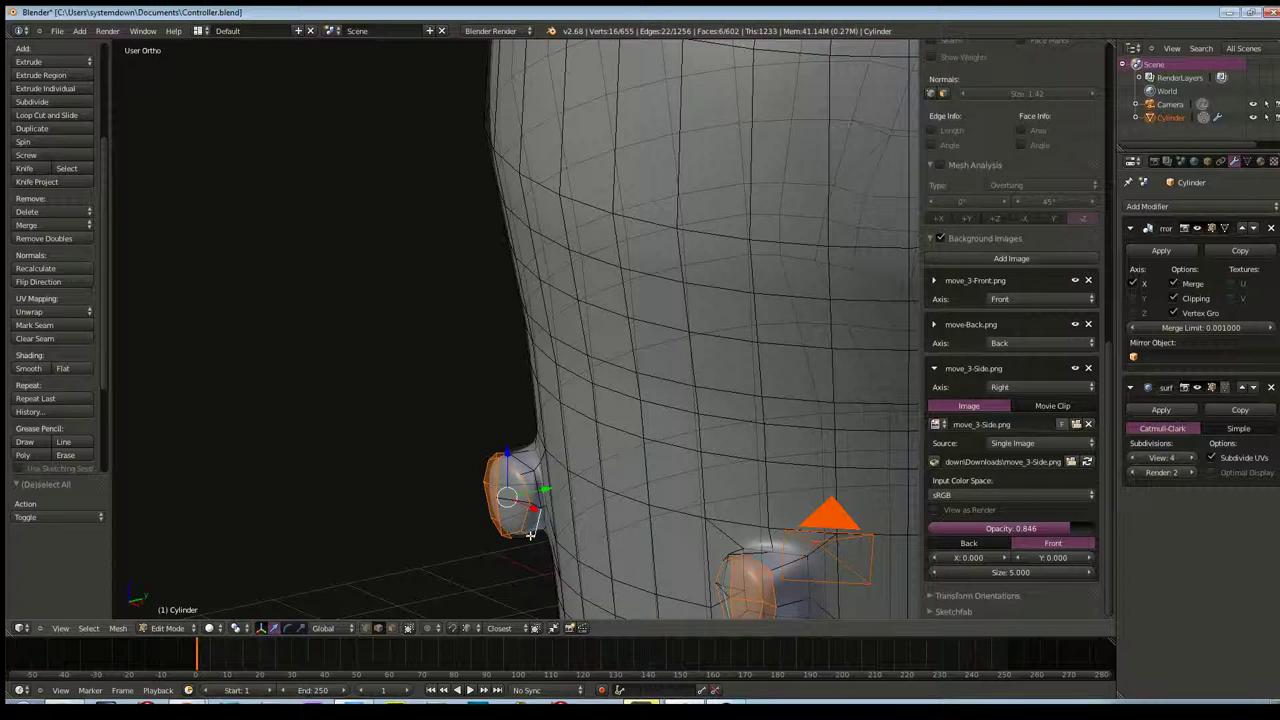
pyautogui.press('KP_Decimal')
pyautogui.moveTo(465, 450)
pyautogui.mouseDown(button='middle')
pyautogui.moveTo(581, 446)
pyautogui.moveTo(563, 503)
pyautogui.moveTo(600, 526)
pyautogui.moveTo(591, 406)
pyautogui.mouseUp(button='middle')
# Add the last cap vertices and surrounding faces from the top and underside
pyautogui.keyDown('shift'); pyautogui.rightClick(609, 372); pyautogui.keyUp('shift')
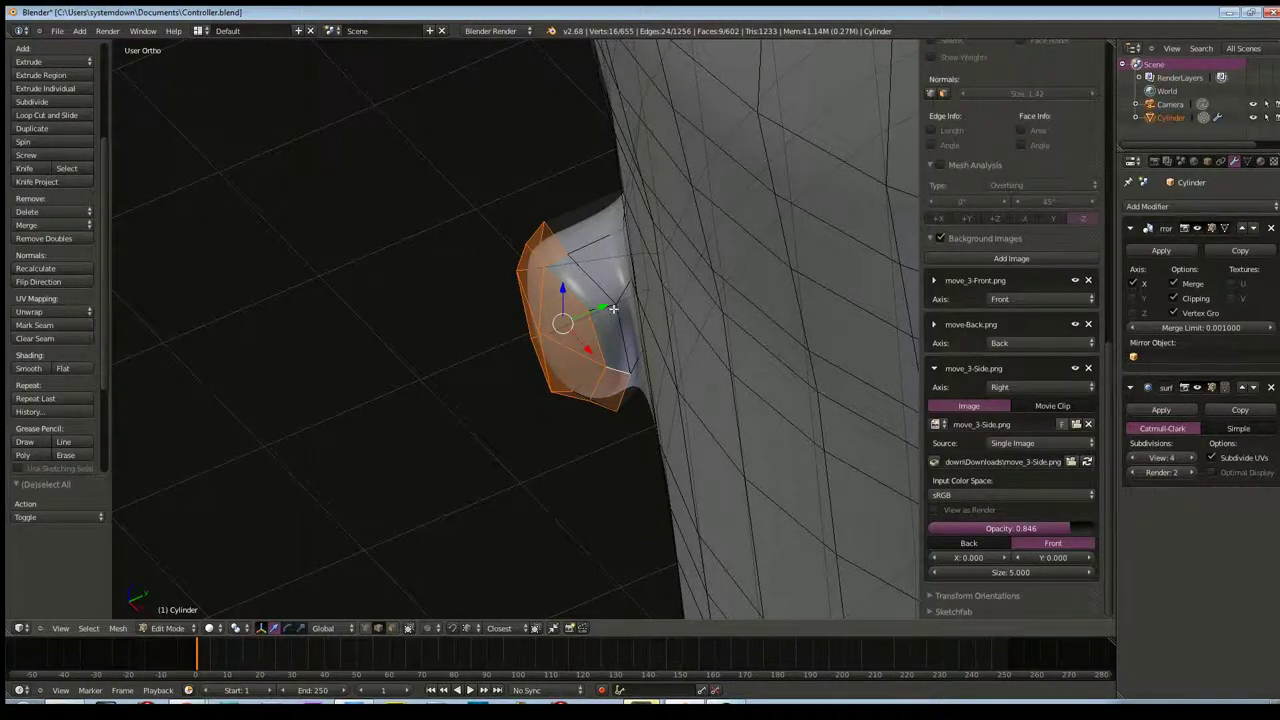
pyautogui.moveTo(613, 309); pyautogui.dragTo(578, 226, button='middle')
pyautogui.keyDown('shift'); pyautogui.rightClick(576, 225); pyautogui.keyUp('shift')
pyautogui.keyDown('shift'); pyautogui.rightClick(588, 244); pyautogui.keyUp('shift')
pyautogui.keyDown('shift'); pyautogui.rightClick(573, 219); pyautogui.keyUp('shift')
pyautogui.keyDown('shift'); pyautogui.rightClick(592, 251); pyautogui.keyUp('shift')
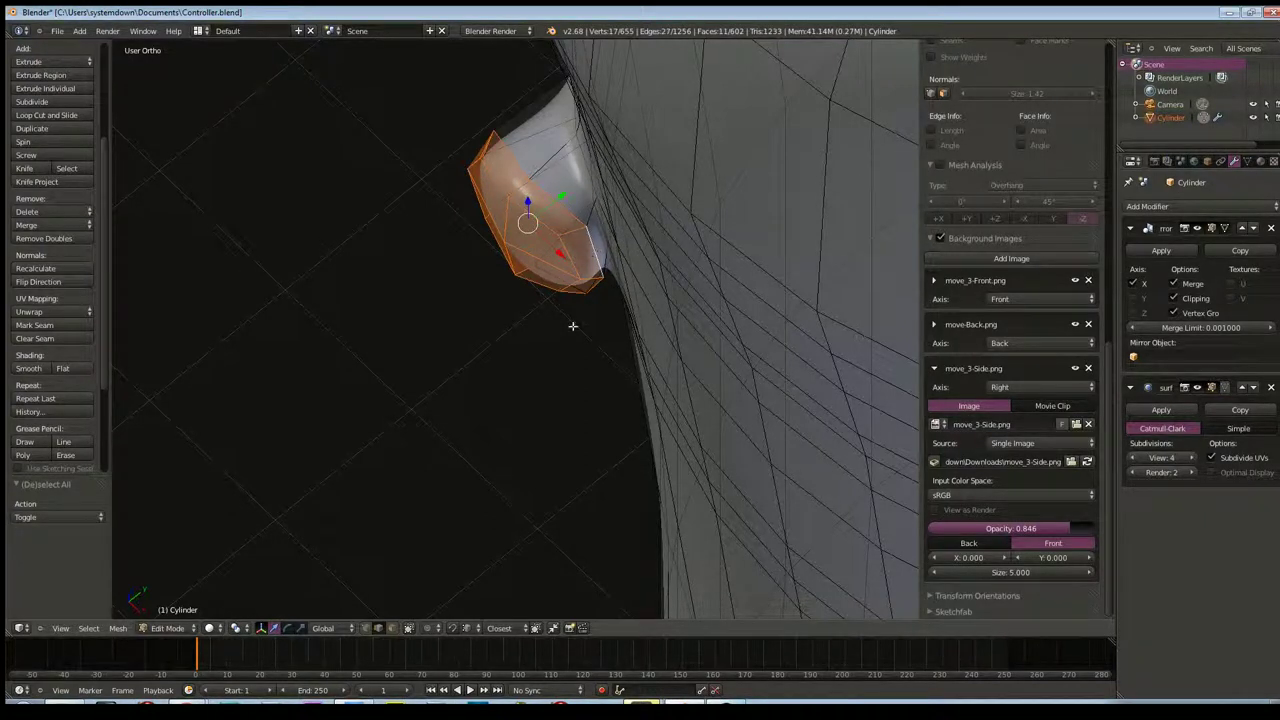
pyautogui.moveTo(571, 325); pyautogui.dragTo(483, 527, button='middle')
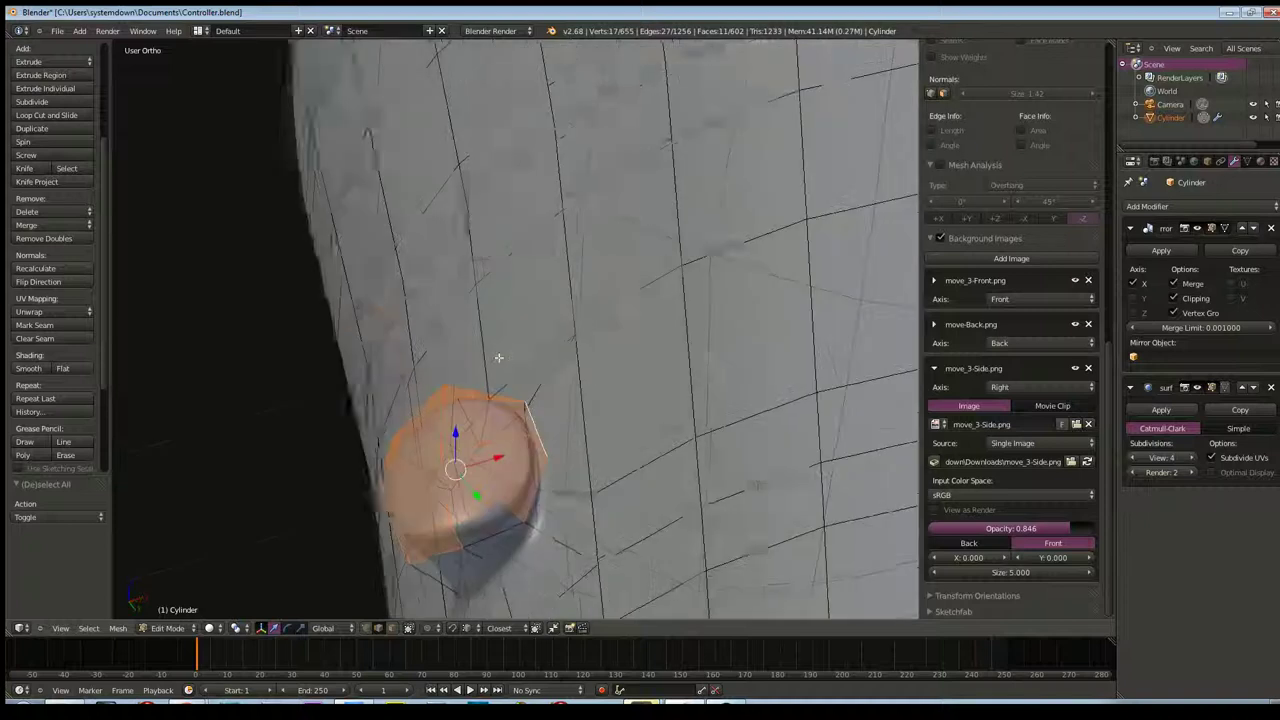
pyautogui.keyDown('shift'); pyautogui.rightClick(489, 541); pyautogui.keyUp('shift')
pyautogui.moveTo(489, 541)
pyautogui.mouseDown(button='middle')
pyautogui.moveTo(493, 622)
pyautogui.moveTo(387, 508)
pyautogui.mouseUp(button='middle')
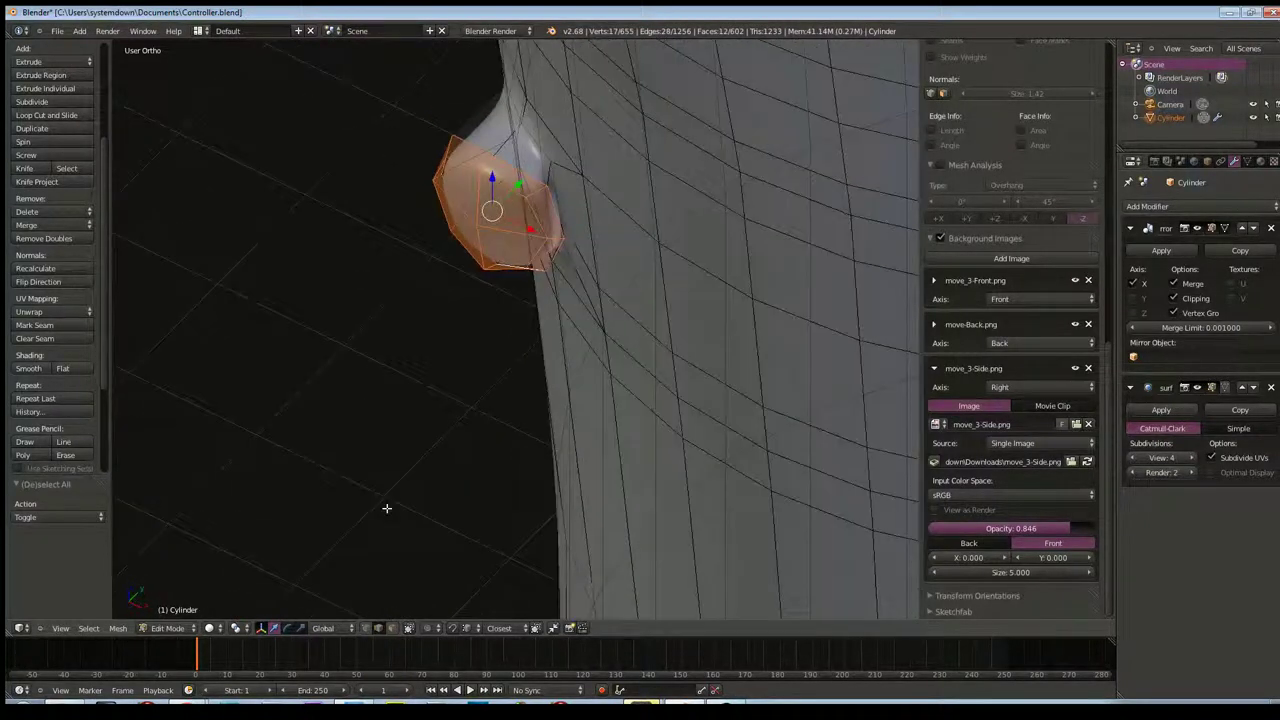
# Compare right and left side views, then raise the button cap 0.078 along Z
pyautogui.press('KP_3')
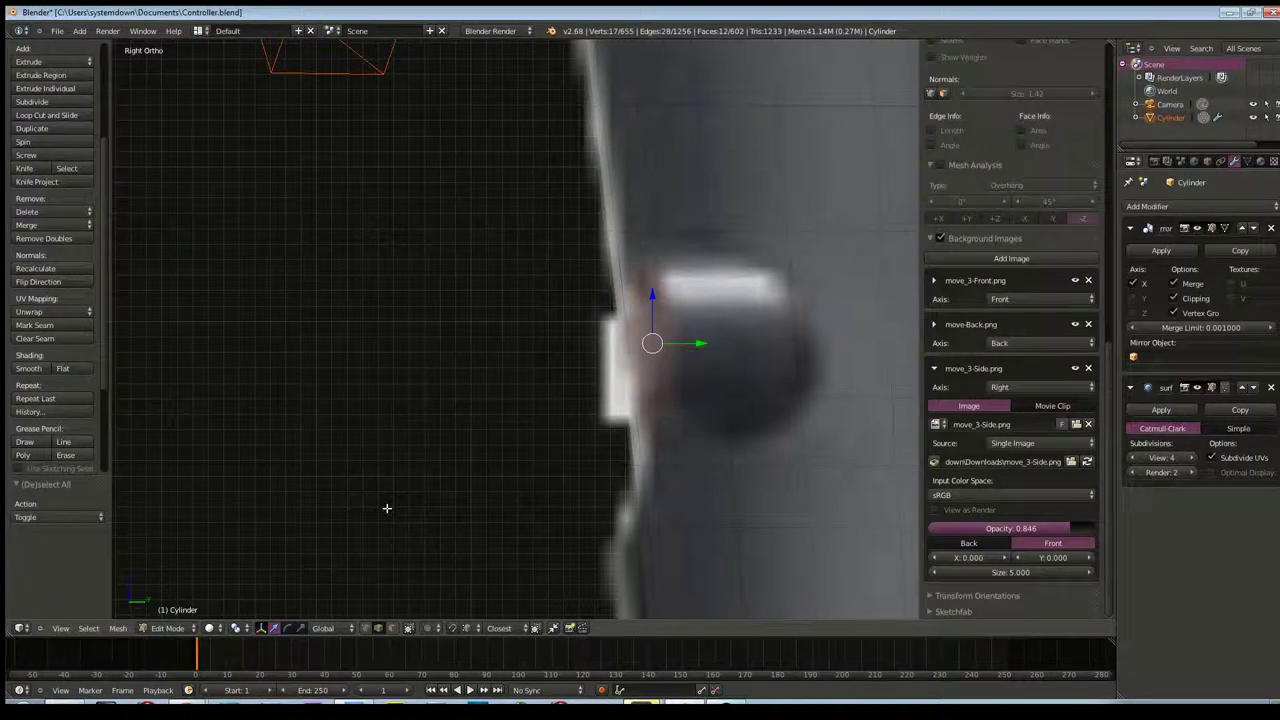
pyautogui.press('ctrl+KP_3')
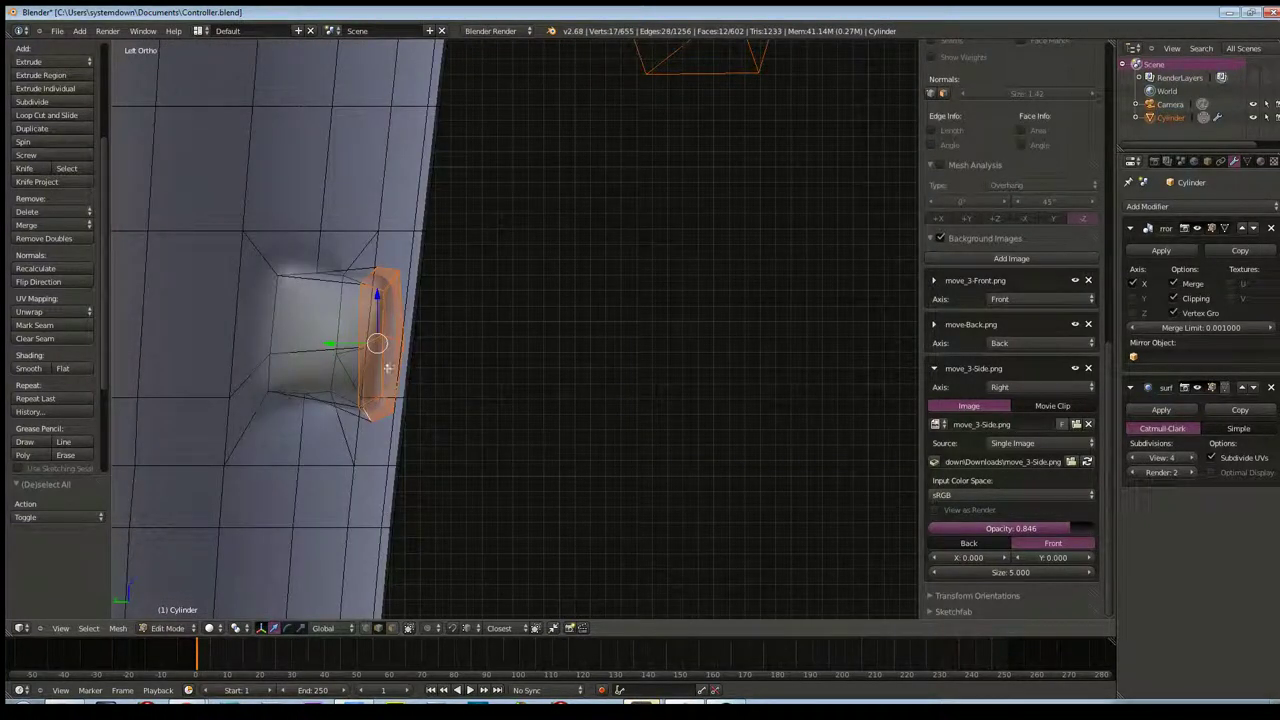
pyautogui.moveTo(377, 305); pyautogui.dragTo(377, 293)
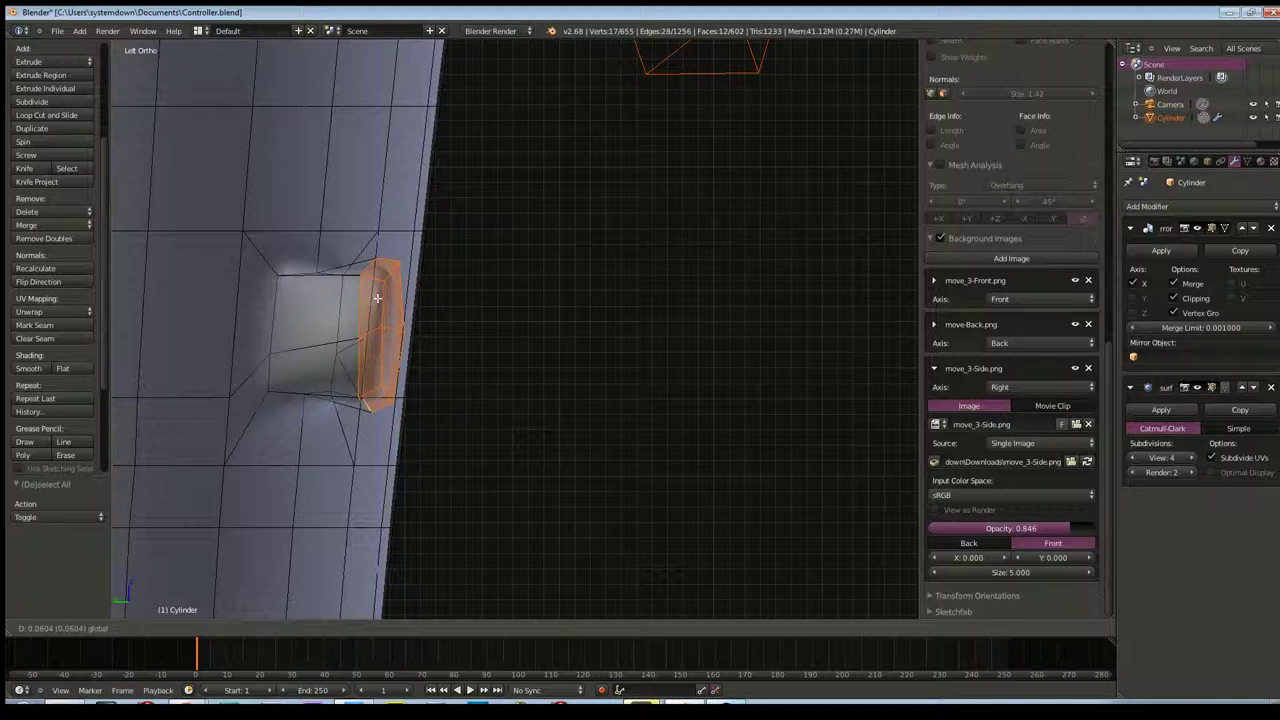
pyautogui.moveTo(480, 348)
pyautogui.mouseDown(button='middle')
pyautogui.moveTo(480, 317)
pyautogui.moveTo(497, 317)
pyautogui.moveTo(537, 353)
pyautogui.moveTo(315, 373)
pyautogui.moveTo(336, 373)
pyautogui.mouseUp(button='middle')
pyautogui.rightClick(329, 306)
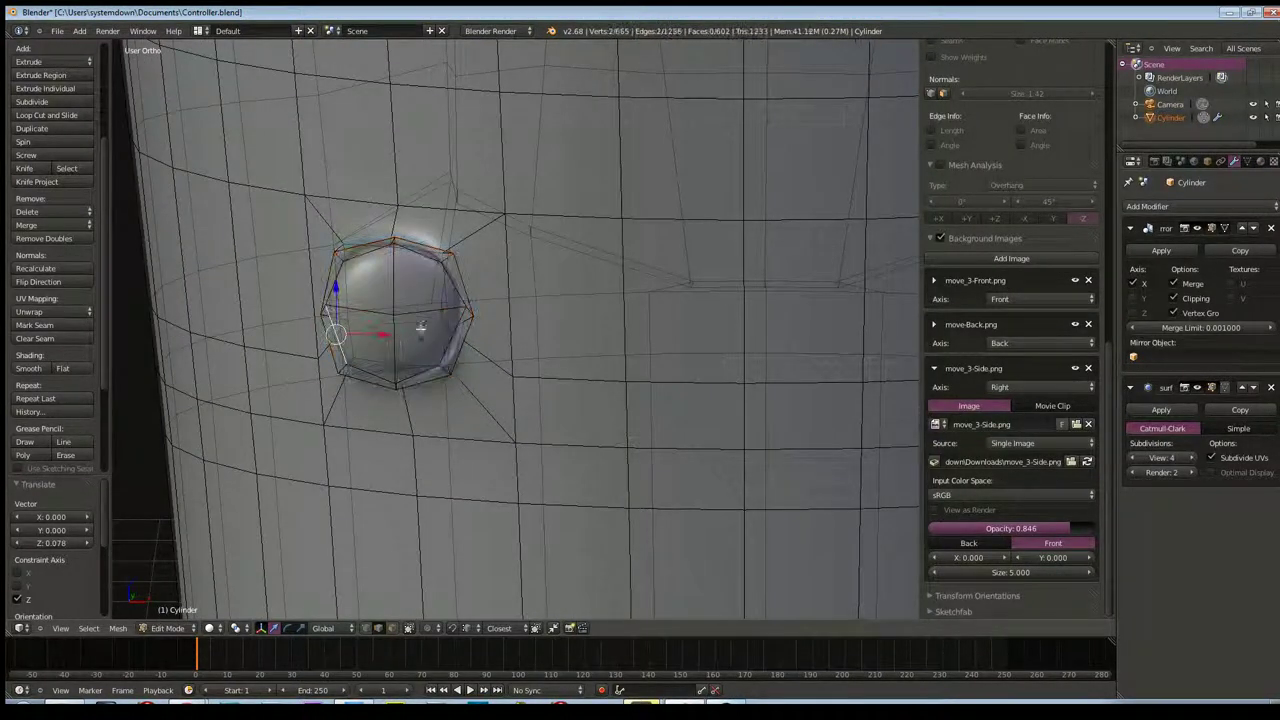
# Move the side button's left and right vertices vertically along Z
pyautogui.rightClick(325, 308)
pyautogui.keyDown('shift'); pyautogui.rightClick(462, 304); pyautogui.keyUp('shift')
pyautogui.press('g')
pyautogui.press('z')
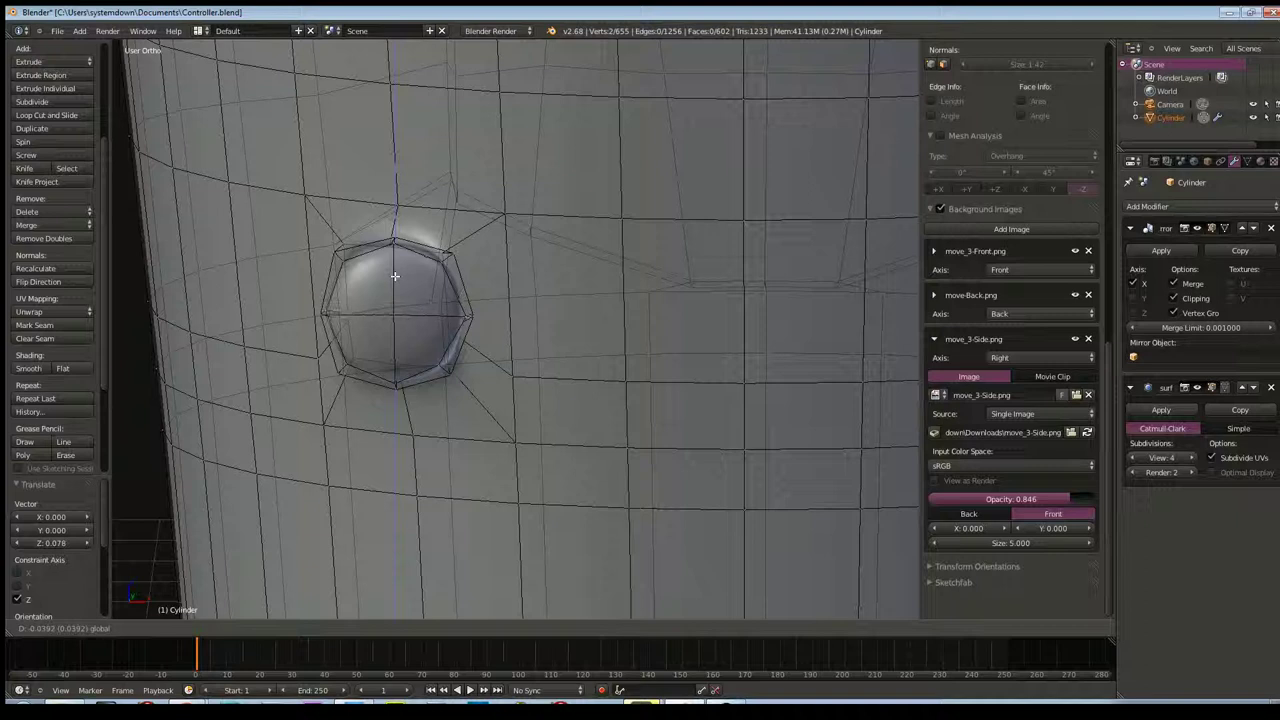
pyautogui.click(395, 276)
pyautogui.moveTo(395, 276); pyautogui.dragTo(502, 297, button='middle')
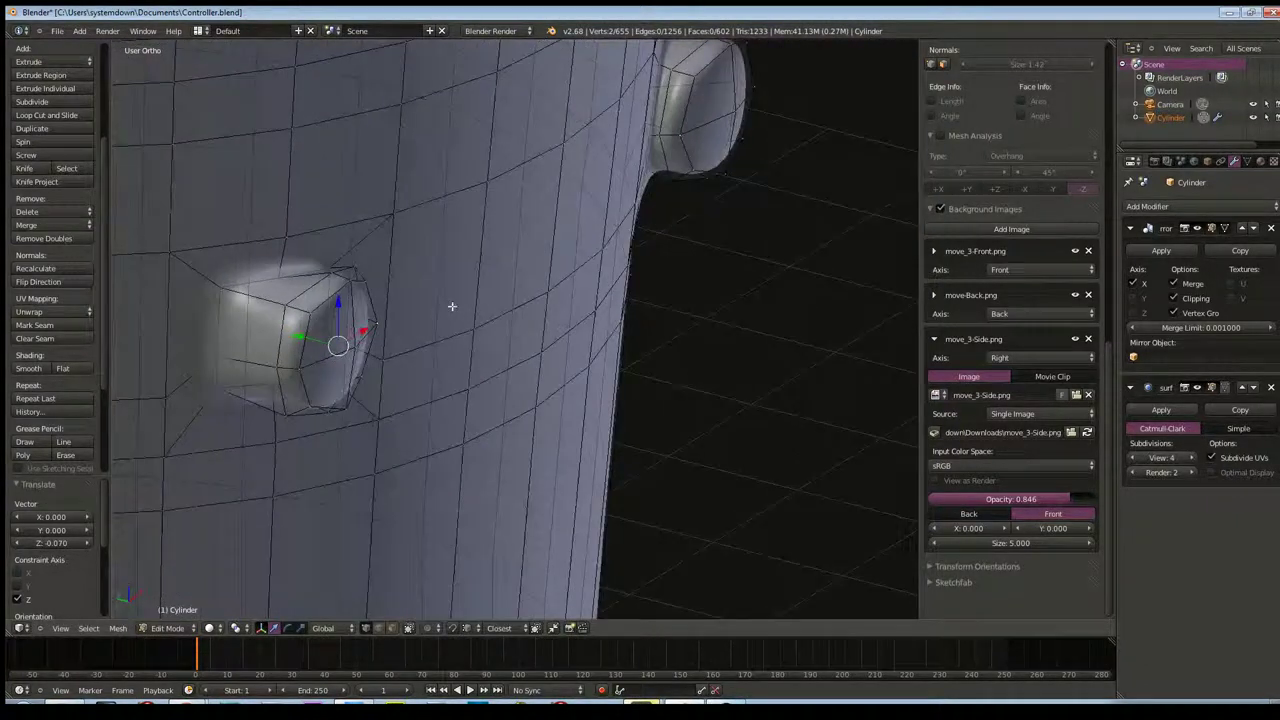
pyautogui.moveTo(502, 297)
pyautogui.mouseDown(button='middle')
pyautogui.moveTo(380, 314)
pyautogui.moveTo(545, 332)
pyautogui.mouseUp(button='middle')
# Shrink the side button bulge to 0.918 and scale its vertices closer together
pyautogui.press('s')
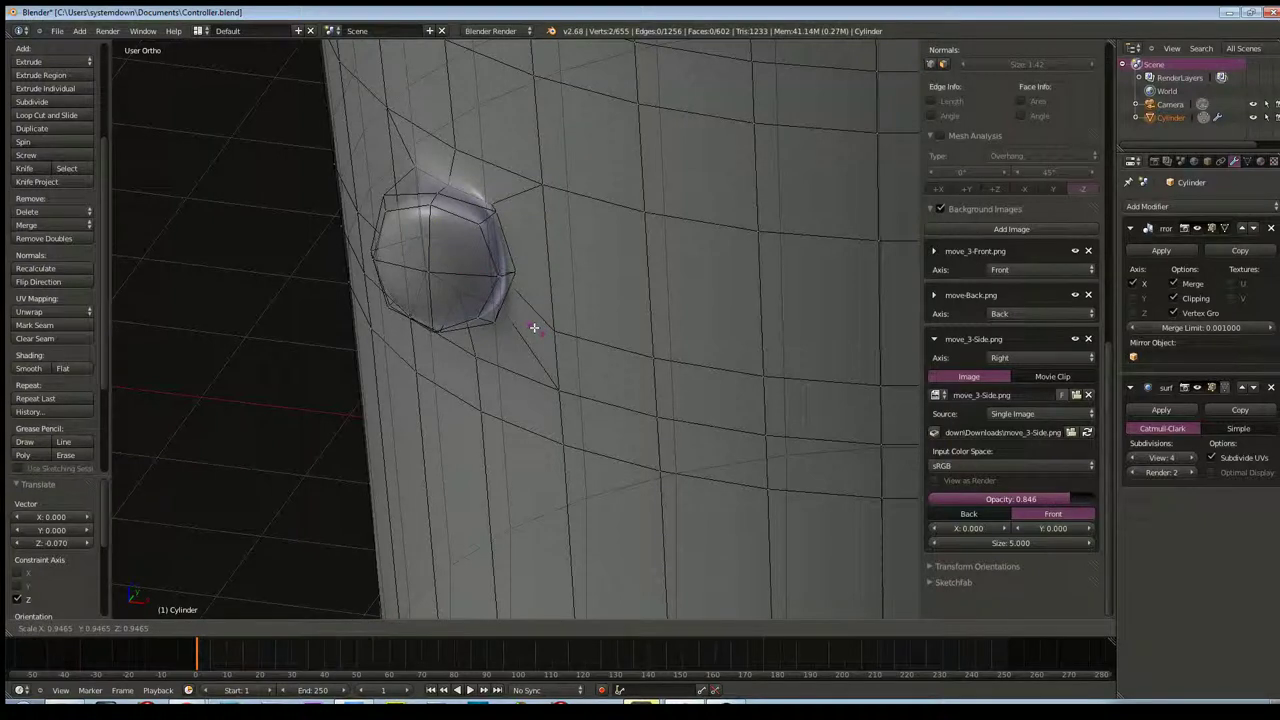
pyautogui.click(514, 343)
pyautogui.moveTo(500, 337)
pyautogui.mouseDown(button='middle')
pyautogui.moveTo(686, 317)
pyautogui.moveTo(689, 300)
pyautogui.moveTo(694, 320)
pyautogui.moveTo(657, 329)
pyautogui.moveTo(366, 285)
pyautogui.moveTo(454, 422)
pyautogui.moveTo(355, 379)
pyautogui.mouseUp(button='middle')
pyautogui.keyDown('shift'); pyautogui.rightClick(353, 453); pyautogui.keyUp('shift')
pyautogui.press('s')
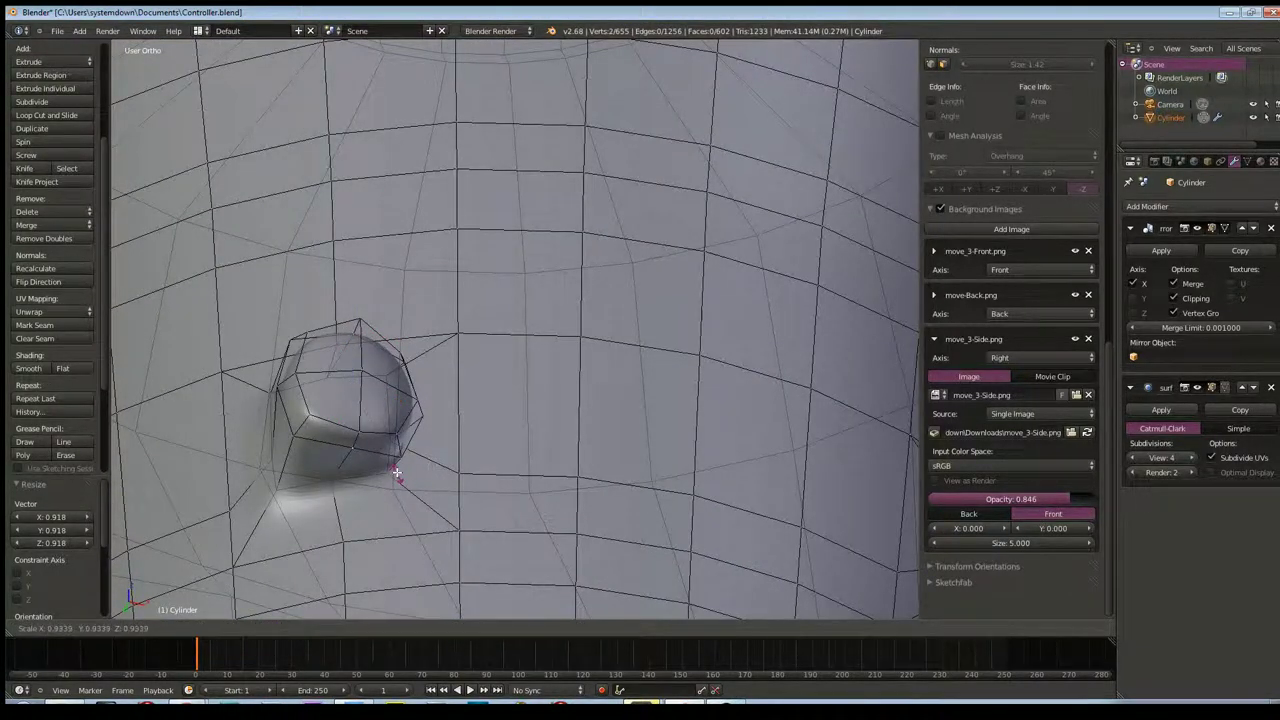
pyautogui.click(397, 473)
pyautogui.moveTo(397, 473); pyautogui.dragTo(436, 454, button='middle')
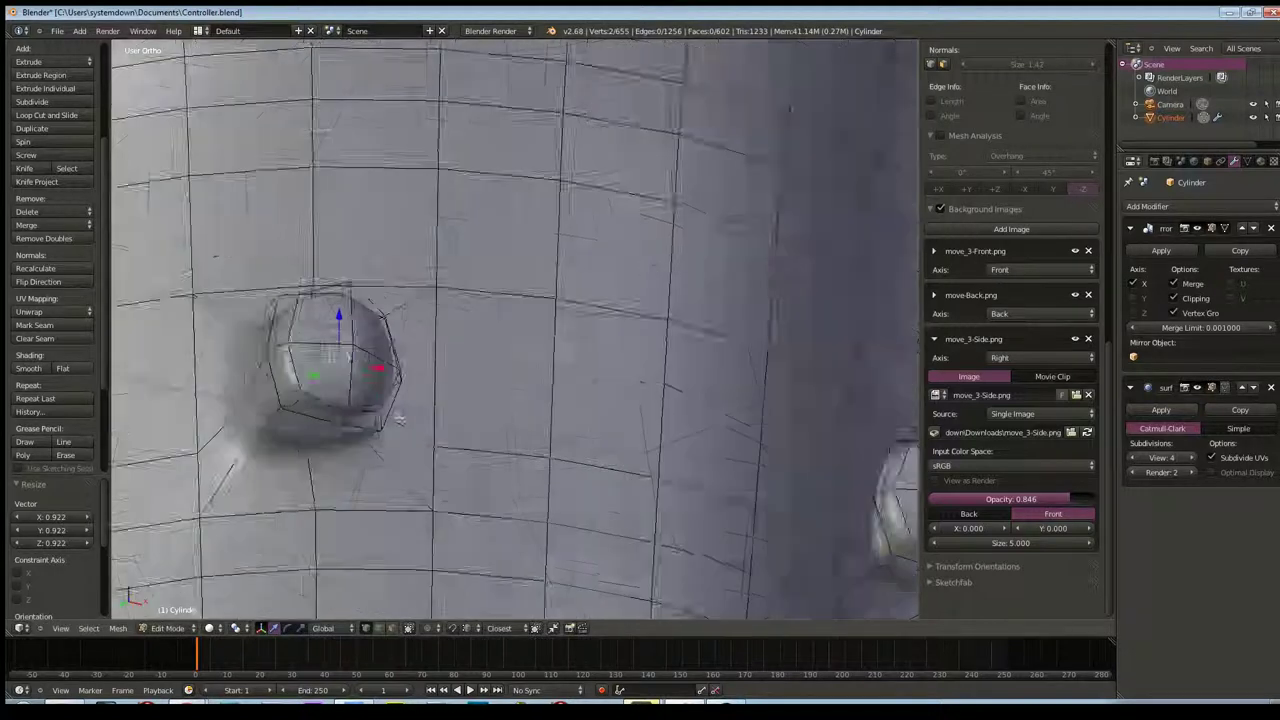
# Raise the button's top vertex about 0.048 along Z
pyautogui.rightClick(338, 274)
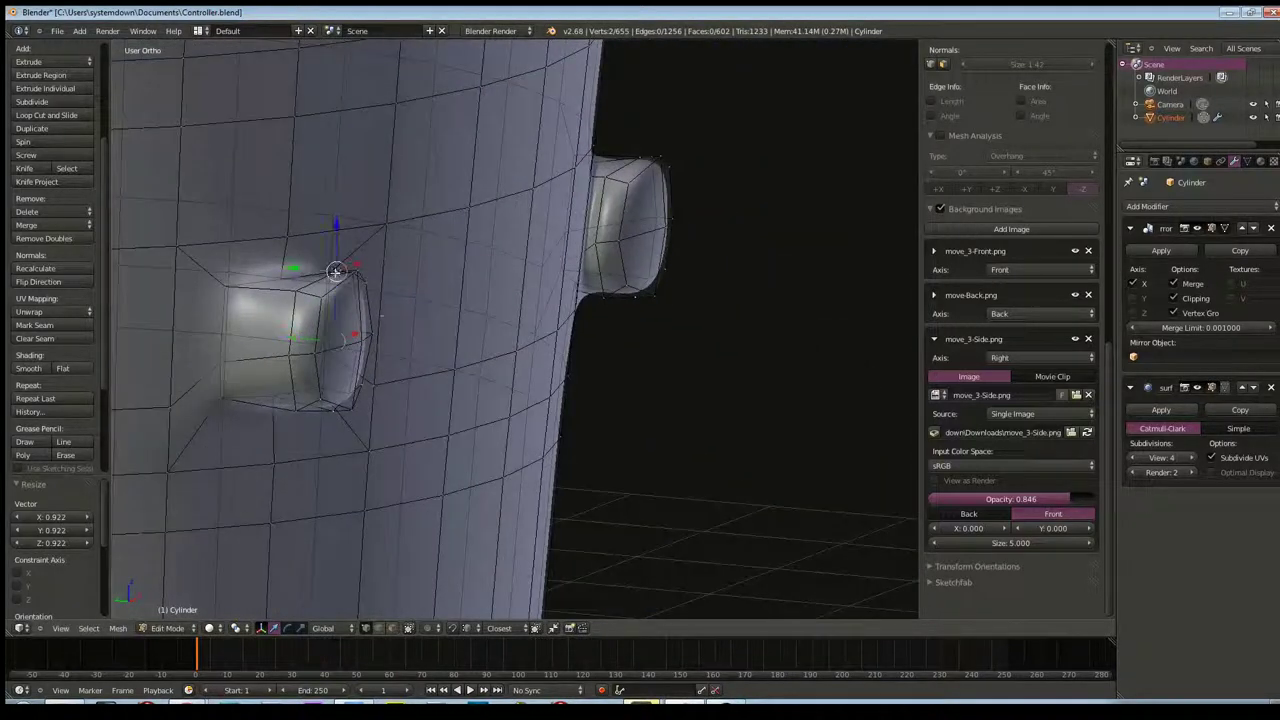
pyautogui.moveTo(338, 231); pyautogui.dragTo(338, 237)
pyautogui.click(375, 261)
pyautogui.moveTo(375, 261)
pyautogui.mouseDown(button='middle')
pyautogui.moveTo(394, 300)
pyautogui.moveTo(345, 287)
pyautogui.mouseUp(button='middle')
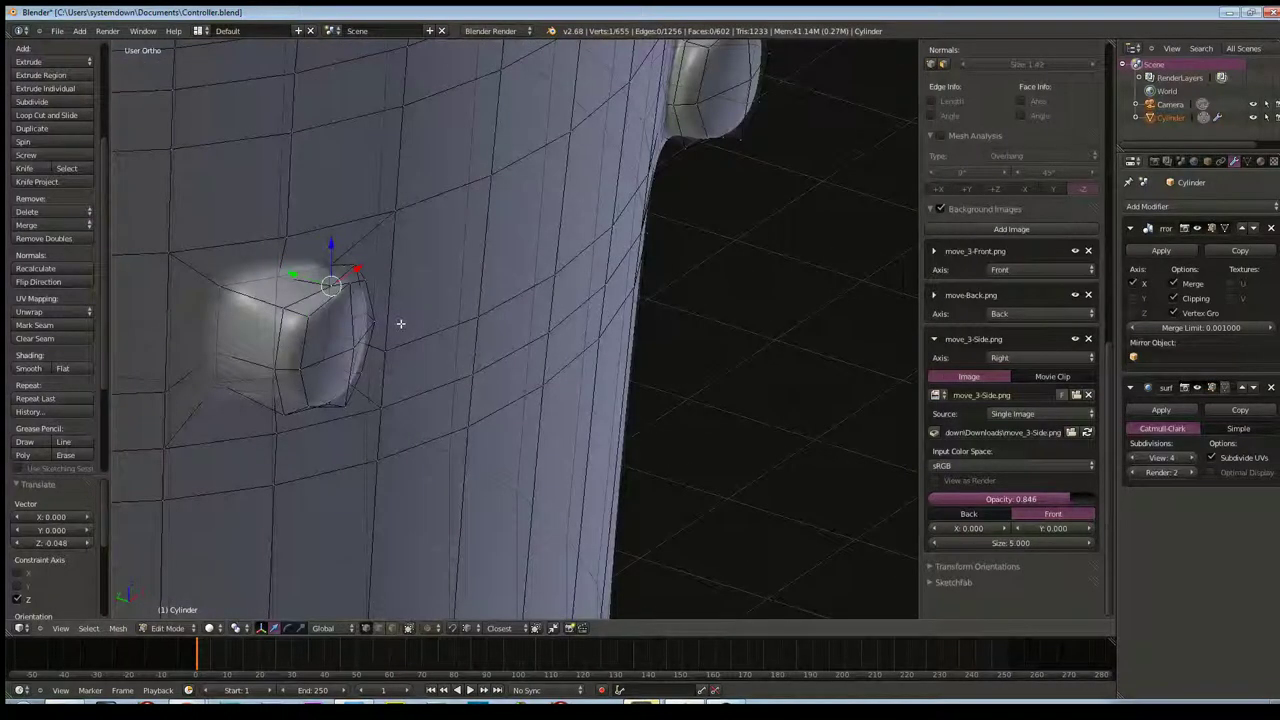
pyautogui.press('KP_3')
pyautogui.moveTo(409, 334); pyautogui.dragTo(318, 313, button='middle')
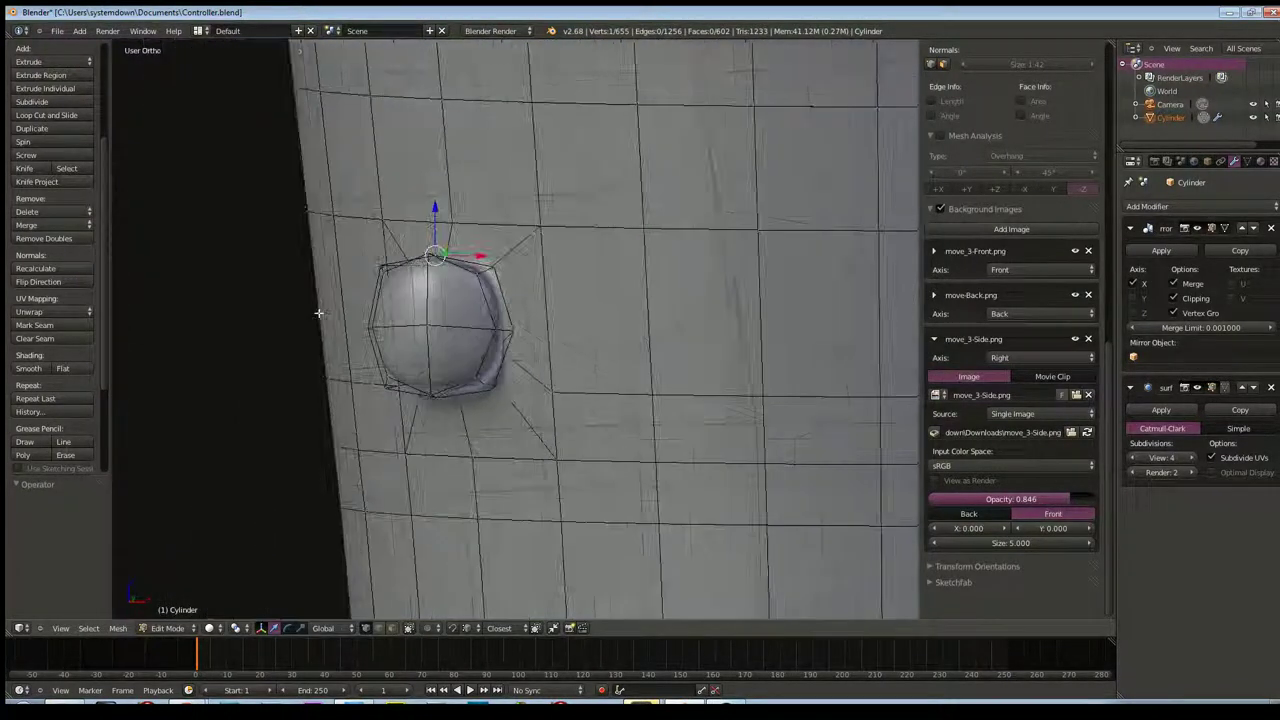
# Return to Object Mode and orbit to inspect the smoothed side button bump
pyautogui.scroll(-3, 318, 313)
pyautogui.scroll(-1, 331, 320)
pyautogui.press('Tab')
pyautogui.moveTo(291, 402)
pyautogui.mouseDown(button='middle')
pyautogui.moveTo(349, 423)
pyautogui.moveTo(417, 423)
pyautogui.moveTo(488, 382)
pyautogui.moveTo(486, 366)
pyautogui.moveTo(483, 376)
pyautogui.mouseUp(button='middle')
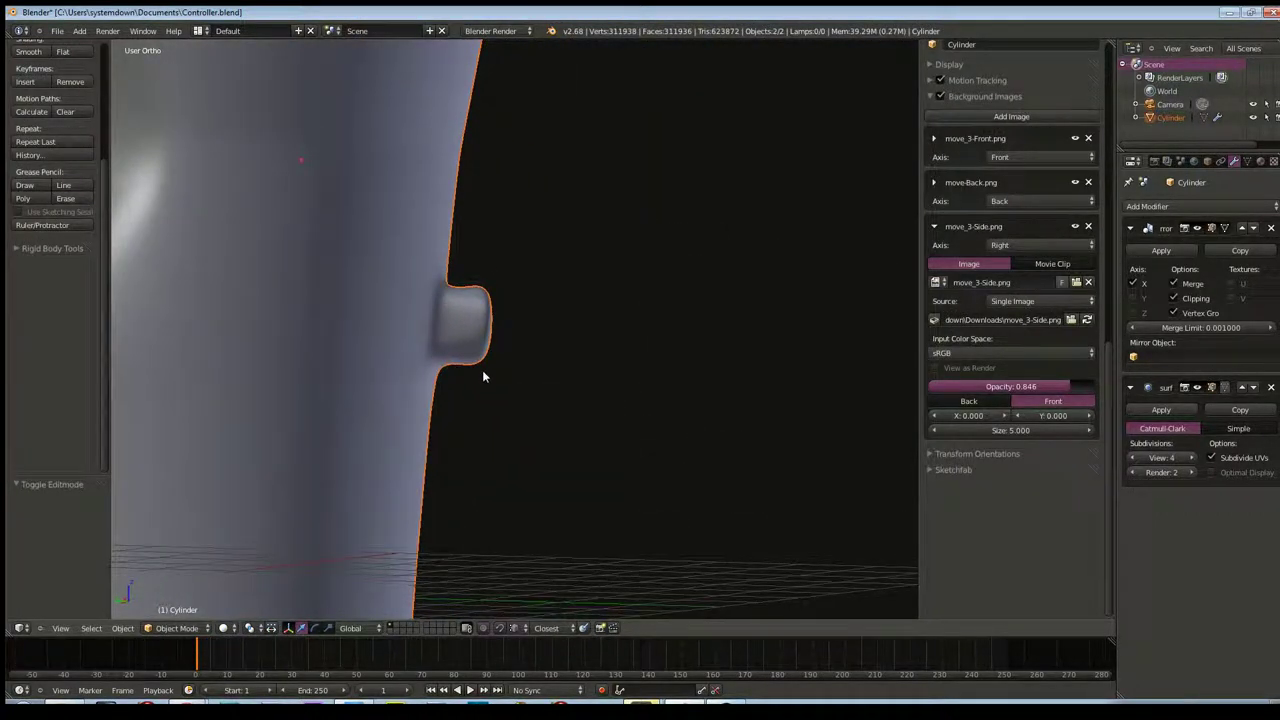
pyautogui.press('ctrl+KP_3')
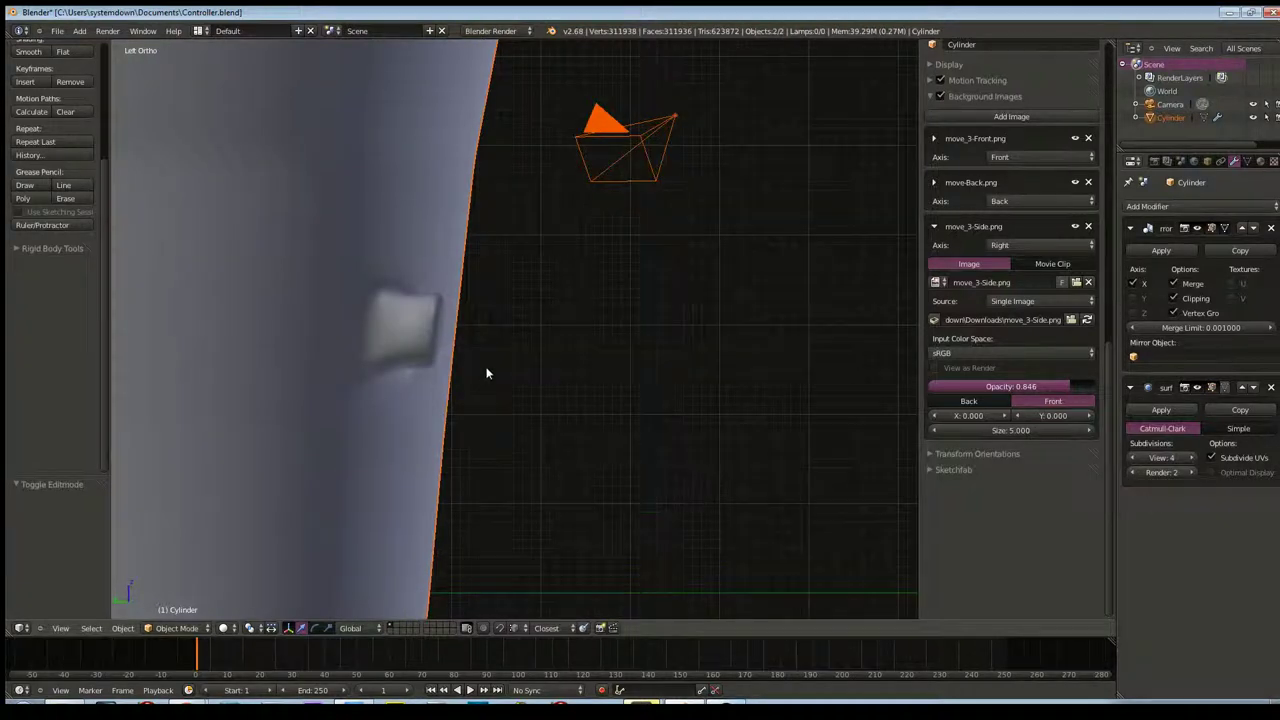
pyautogui.scroll(-1, 488, 370)
pyautogui.scroll(-1, 493, 366)
pyautogui.moveTo(534, 323)
pyautogui.mouseDown(button='middle')
pyautogui.moveTo(543, 312)
pyautogui.moveTo(383, 380)
pyautogui.moveTo(349, 368)
pyautogui.moveTo(382, 397)
pyautogui.moveTo(383, 314)
pyautogui.mouseUp(button='middle')
pyautogui.scroll(-1, 543, 312)
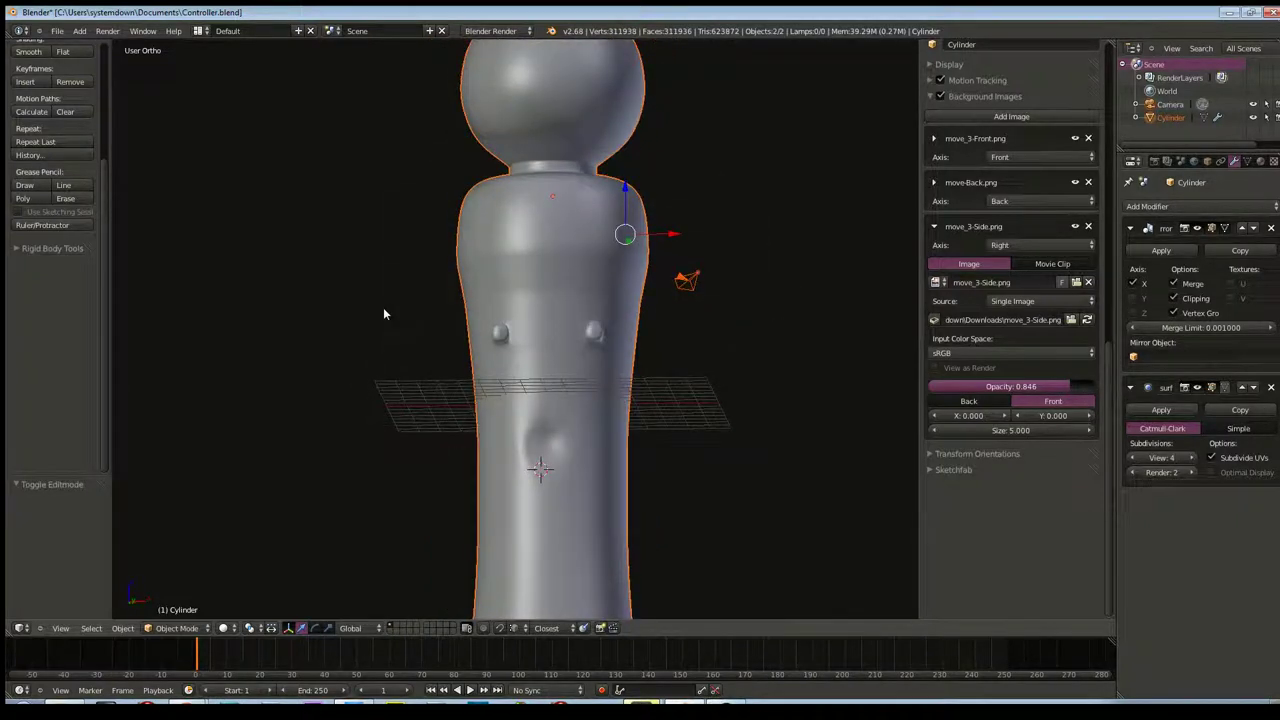
pyautogui.press('KP_1')
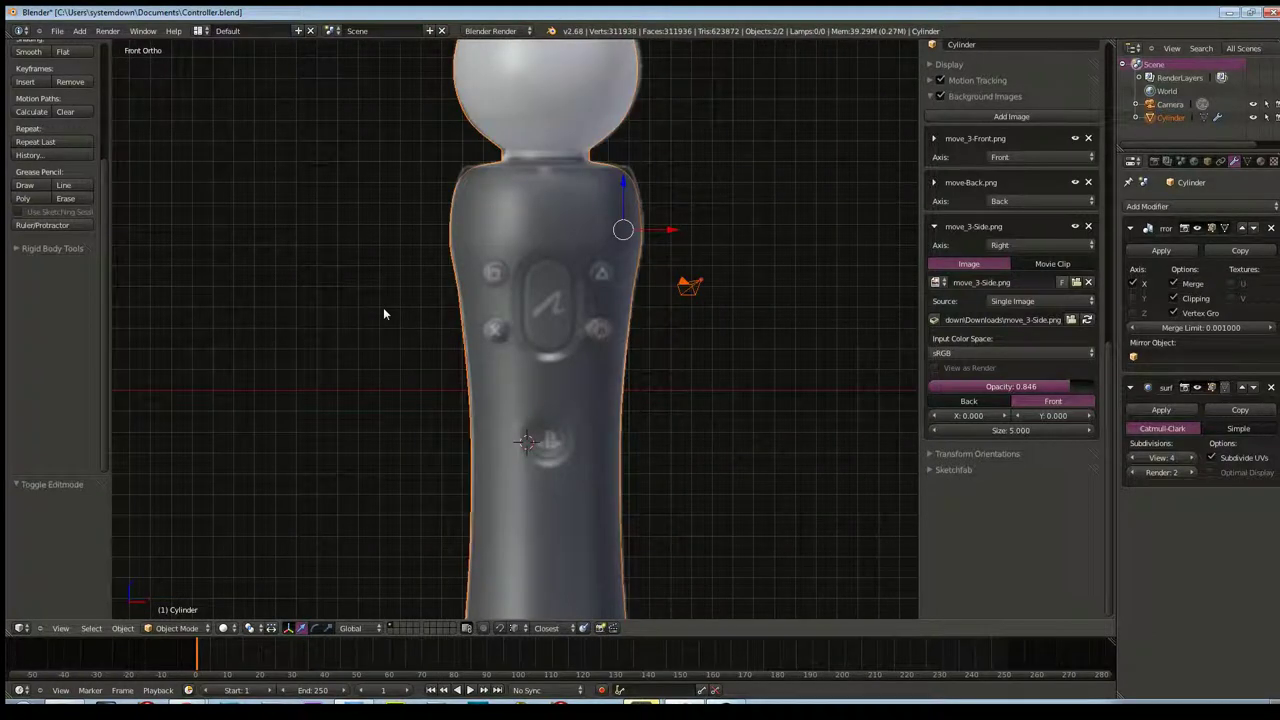
pyautogui.scroll(3, 430, 313)
pyautogui.scroll(3, 432, 317)
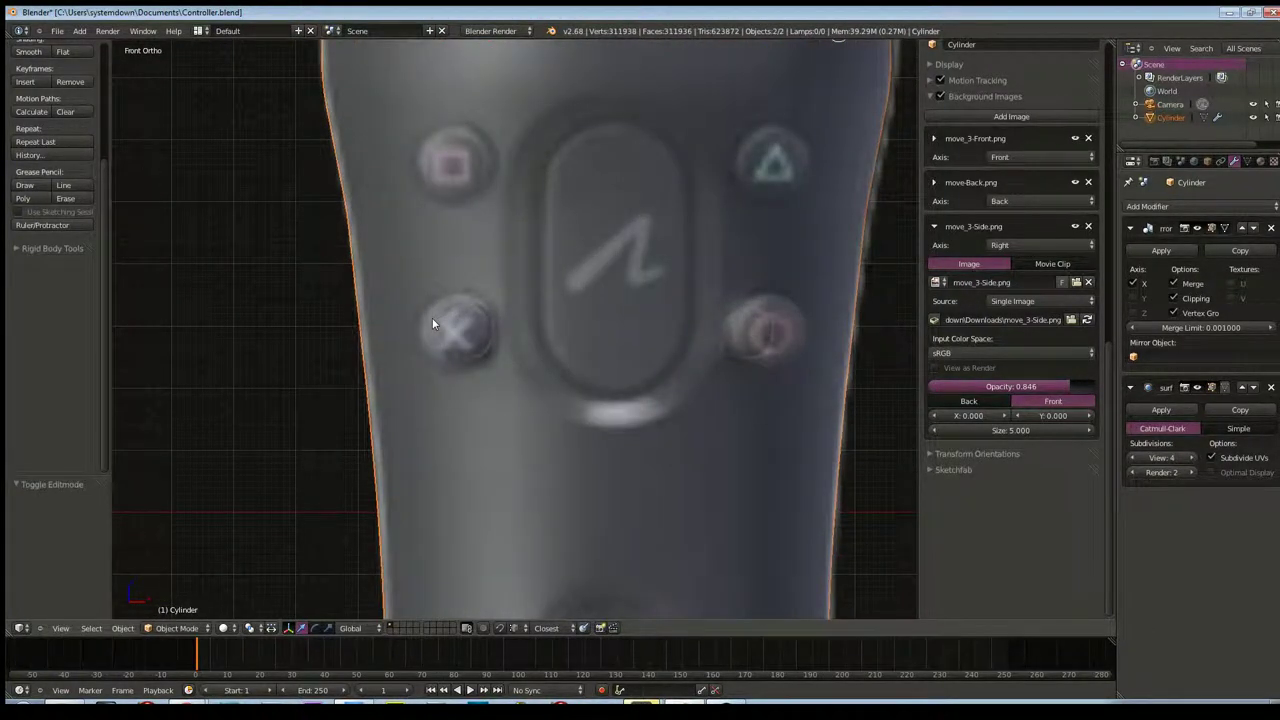
pyautogui.scroll(-2, 433, 322)
pyautogui.moveTo(433, 322)
pyautogui.mouseDown(button='middle')
pyautogui.moveTo(402, 345)
pyautogui.moveTo(446, 378)
pyautogui.moveTo(428, 405)
pyautogui.moveTo(486, 420)
pyautogui.moveTo(409, 377)
pyautogui.mouseUp(button='middle')
pyautogui.scroll(-2, 340, 399)
pyautogui.scroll(-1, 325, 401)
pyautogui.moveTo(320, 403)
pyautogui.mouseDown(button='middle')
pyautogui.moveTo(331, 411)
pyautogui.moveTo(450, 360)
pyautogui.moveTo(395, 412)
pyautogui.moveTo(623, 371)
pyautogui.moveTo(489, 390)
pyautogui.mouseUp(button='middle')
pyautogui.moveTo(897, 424); pyautogui.dragTo(860, 410, button='middle')
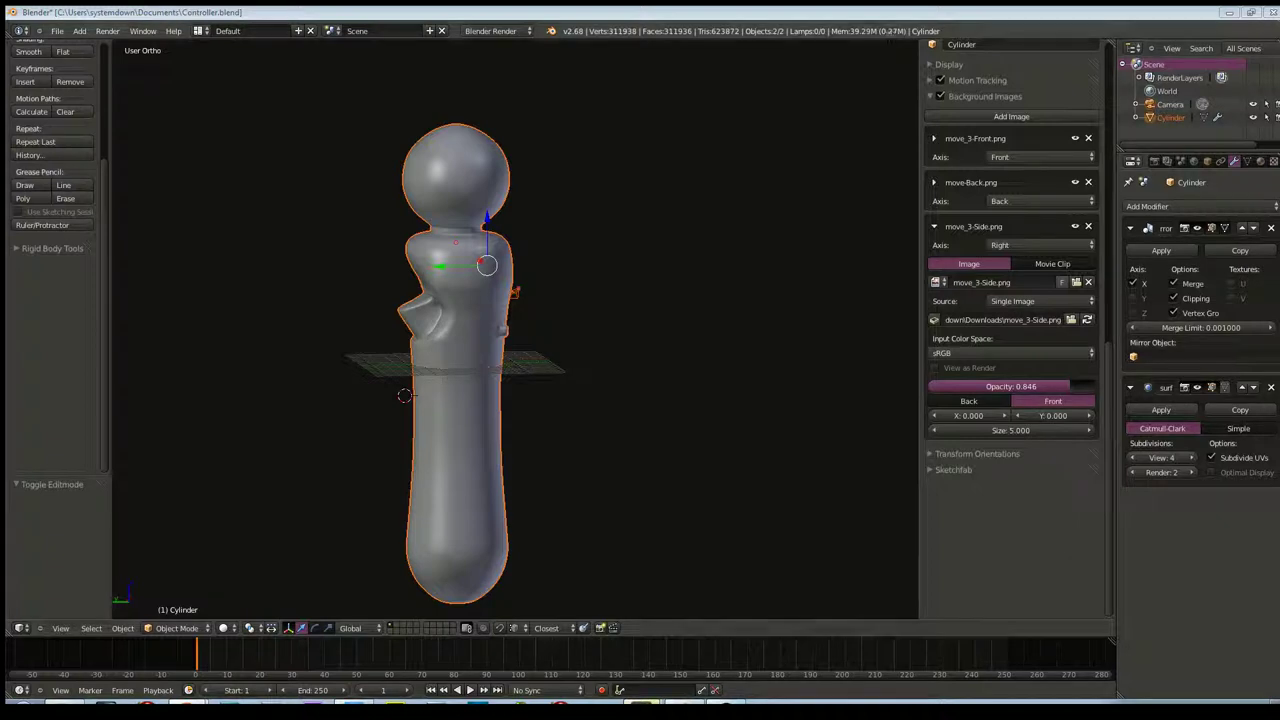
pyautogui.scroll(2, 569, 335)
pyautogui.scroll(2, 634, 327)
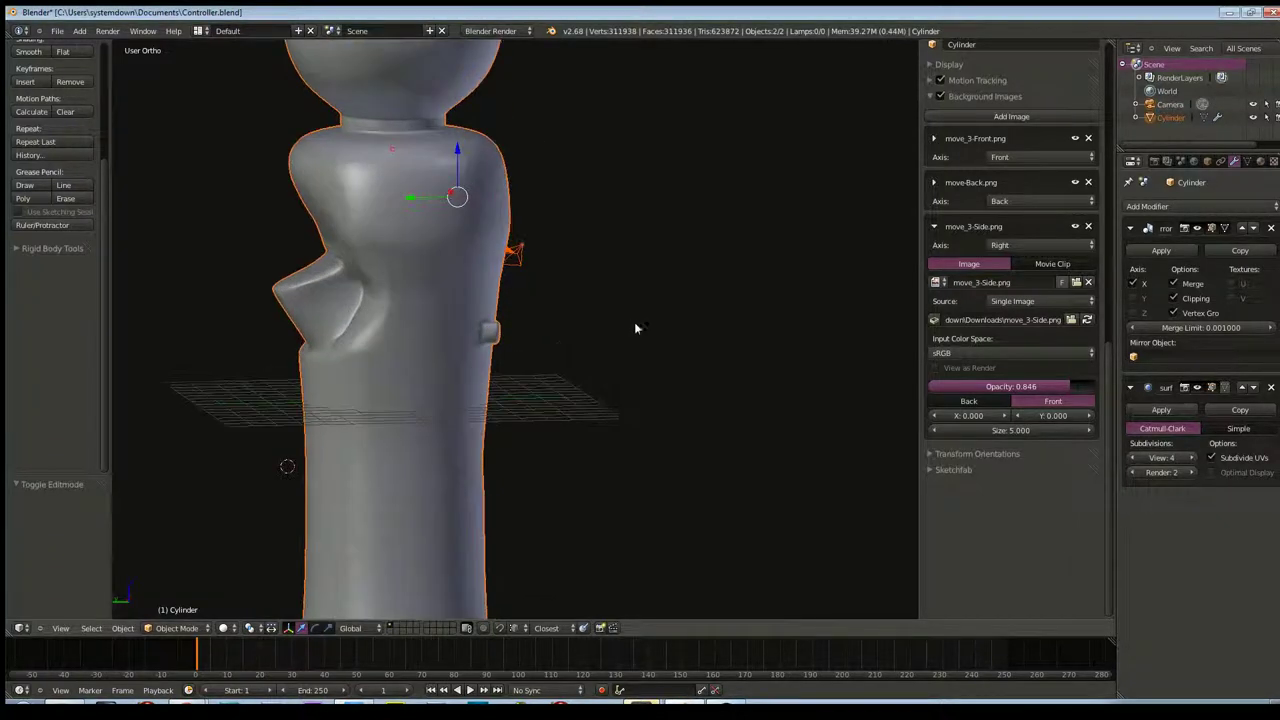
pyautogui.moveTo(597, 309)
pyautogui.mouseDown(button='middle')
pyautogui.moveTo(683, 304)
pyautogui.moveTo(763, 346)
pyautogui.moveTo(565, 378)
pyautogui.mouseUp(button='middle')
pyautogui.scroll(2, 706, 357)
pyautogui.moveTo(286, 371)
pyautogui.mouseDown(button='middle')
pyautogui.moveTo(478, 348)
pyautogui.moveTo(423, 335)
pyautogui.mouseUp(button='middle')
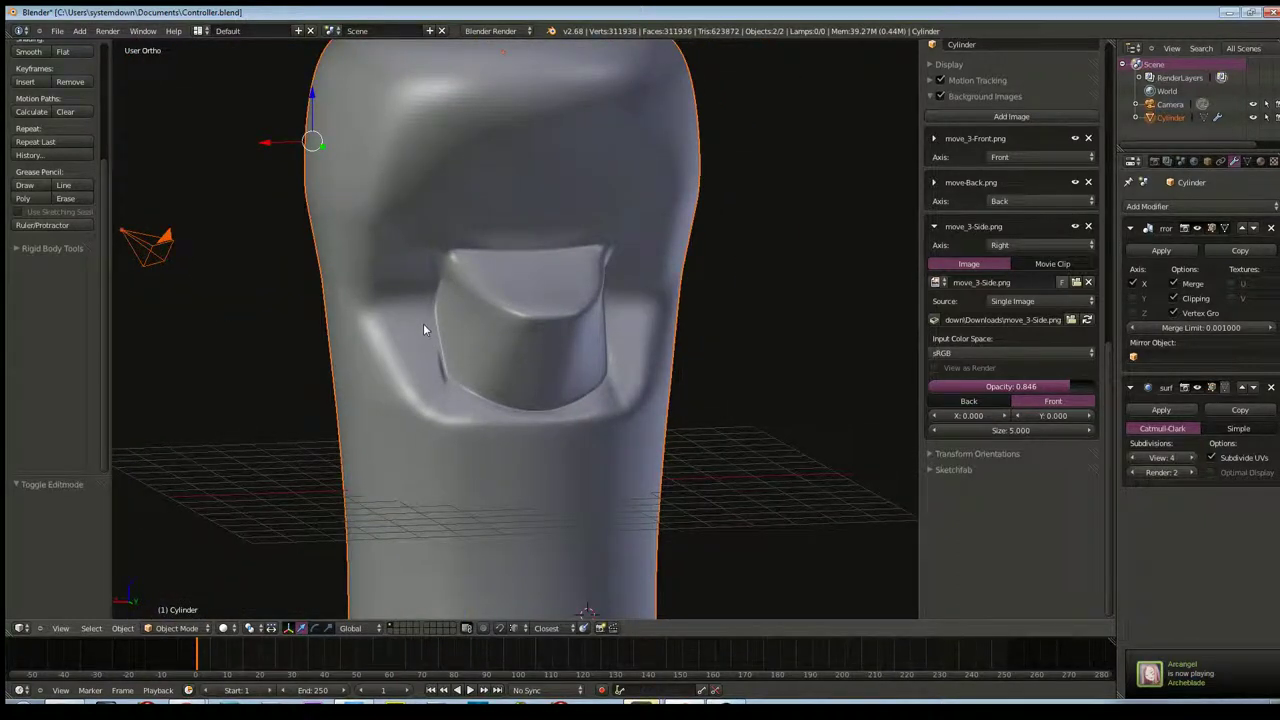
pyautogui.scroll(-1, 423, 333)
pyautogui.scroll(-2, 423, 335)
pyautogui.scroll(-3, 421, 343)
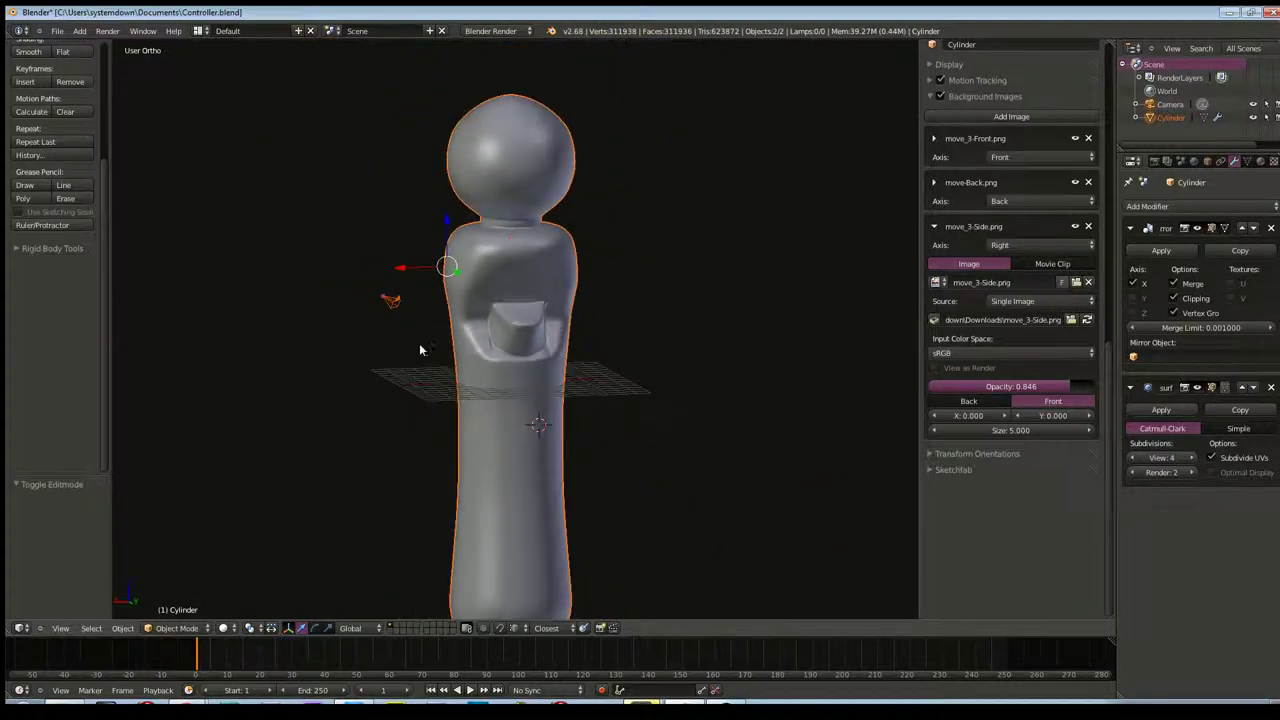
pyautogui.moveTo(421, 344); pyautogui.dragTo(571, 197, button='middle')
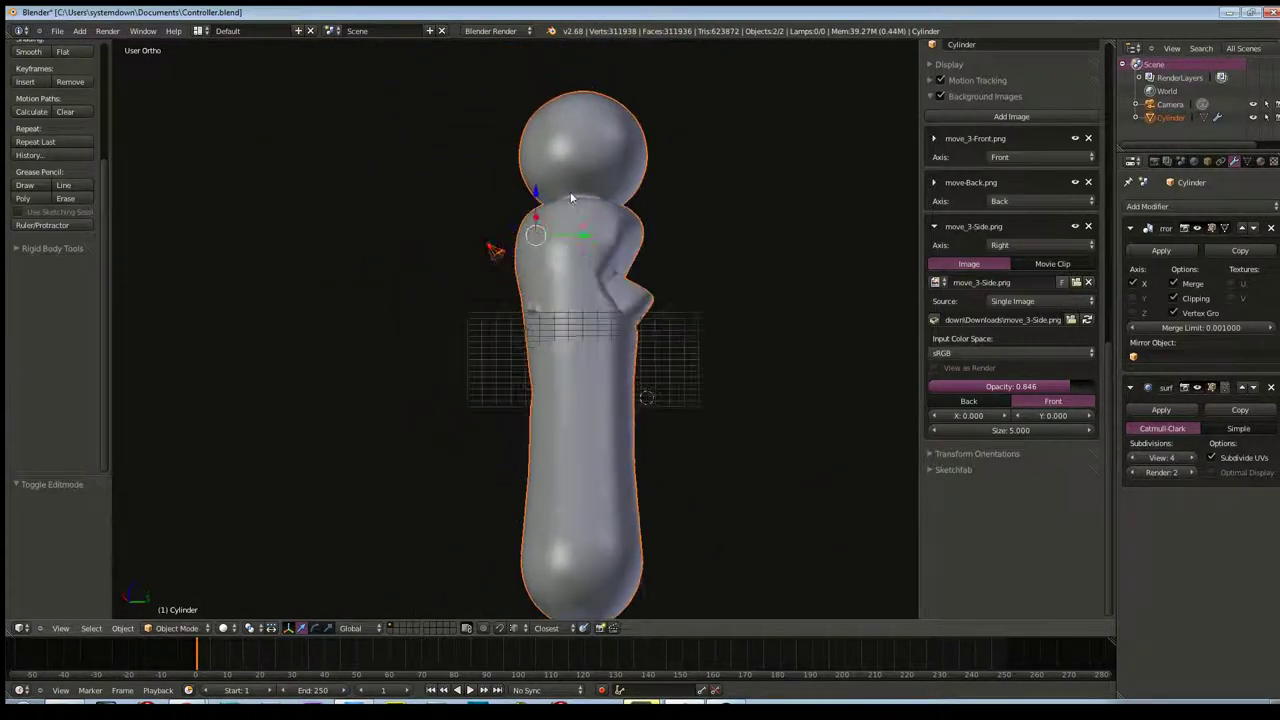
pyautogui.scroll(-2, 571, 197)
pyautogui.moveTo(518, 330); pyautogui.dragTo(534, 345, button='middle')
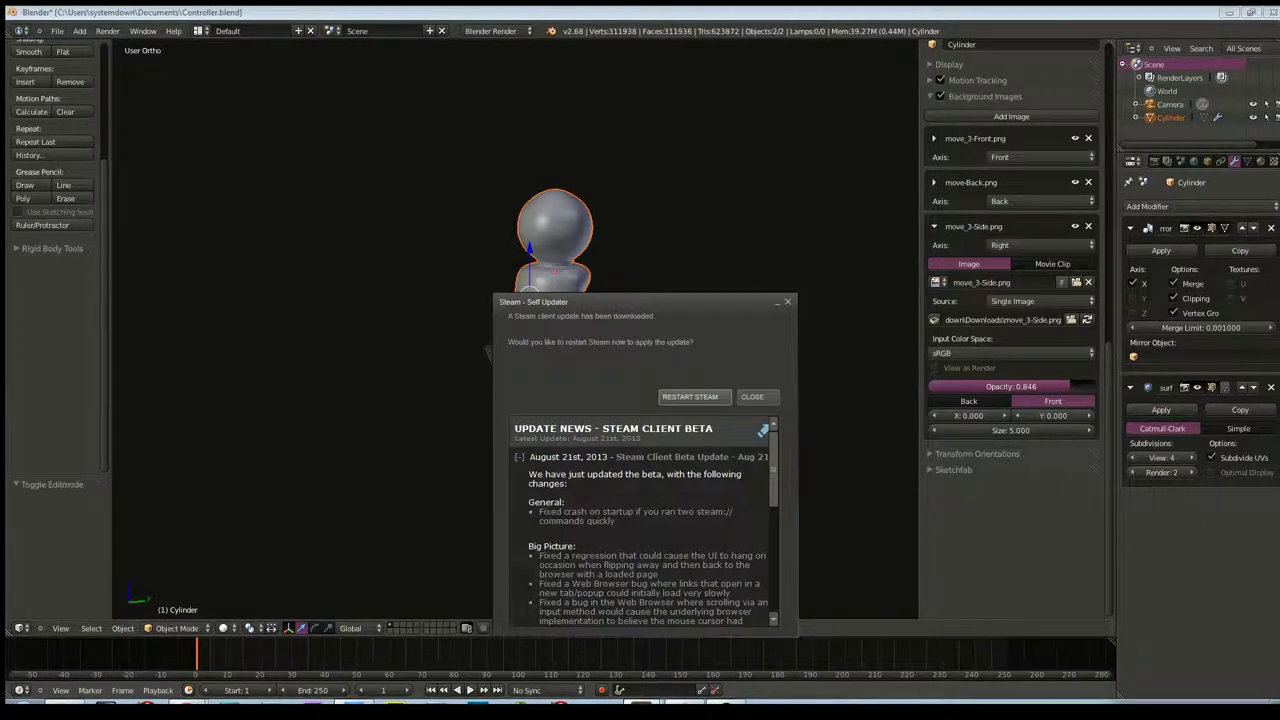
pyautogui.click(708, 400)
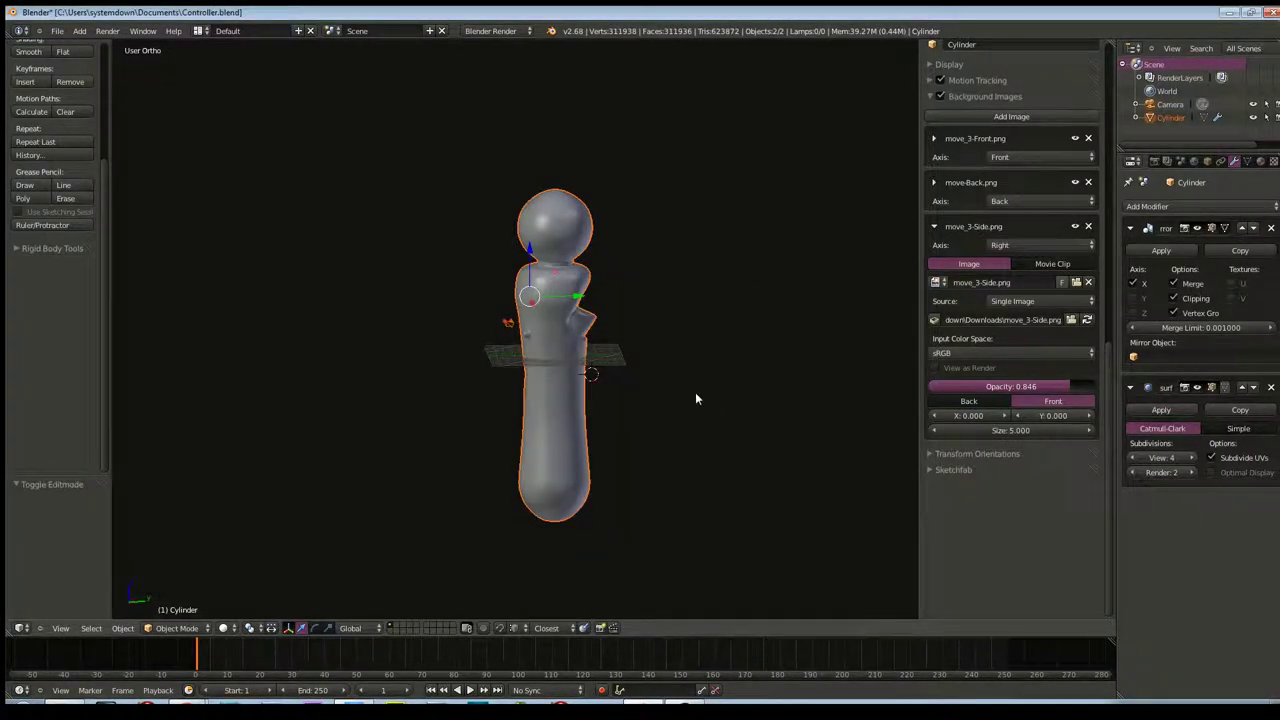
pyautogui.scroll(1, 598, 310)
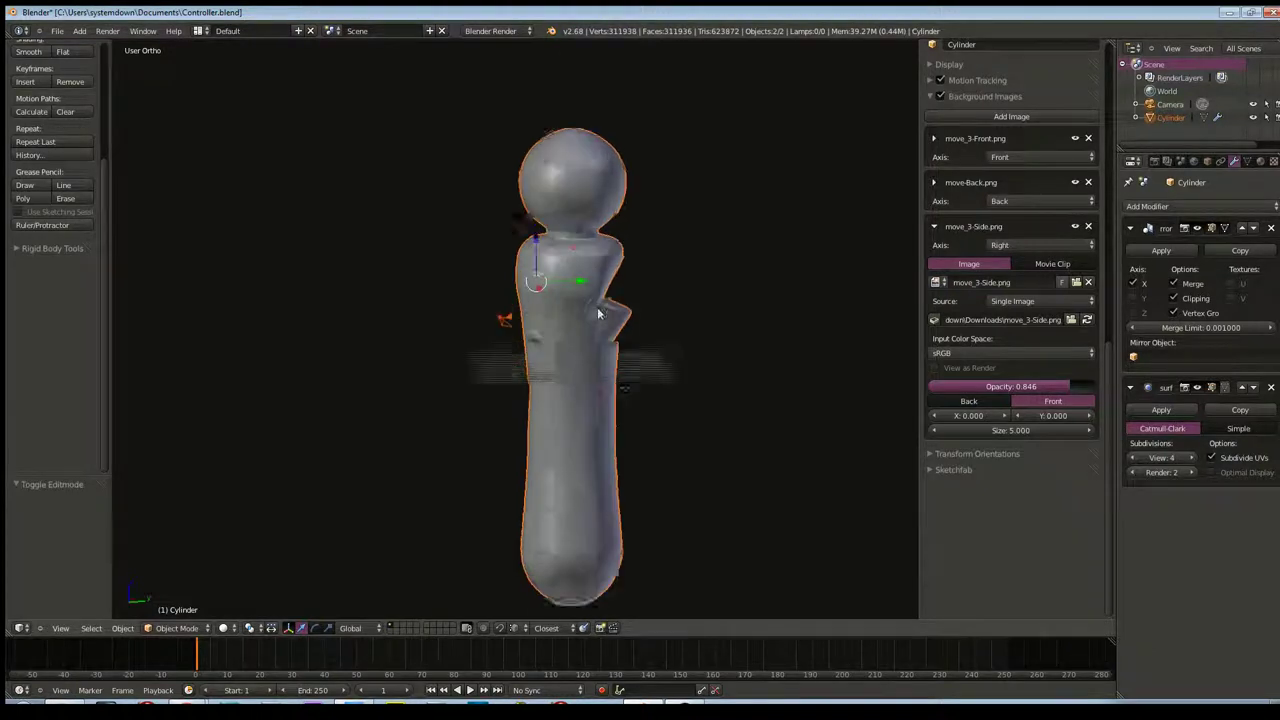
pyautogui.scroll(2, 598, 314)
pyautogui.scroll(2, 598, 314)
pyautogui.scroll(2, 400, 300)
pyautogui.moveTo(524, 308); pyautogui.dragTo(582, 302, button='middle')
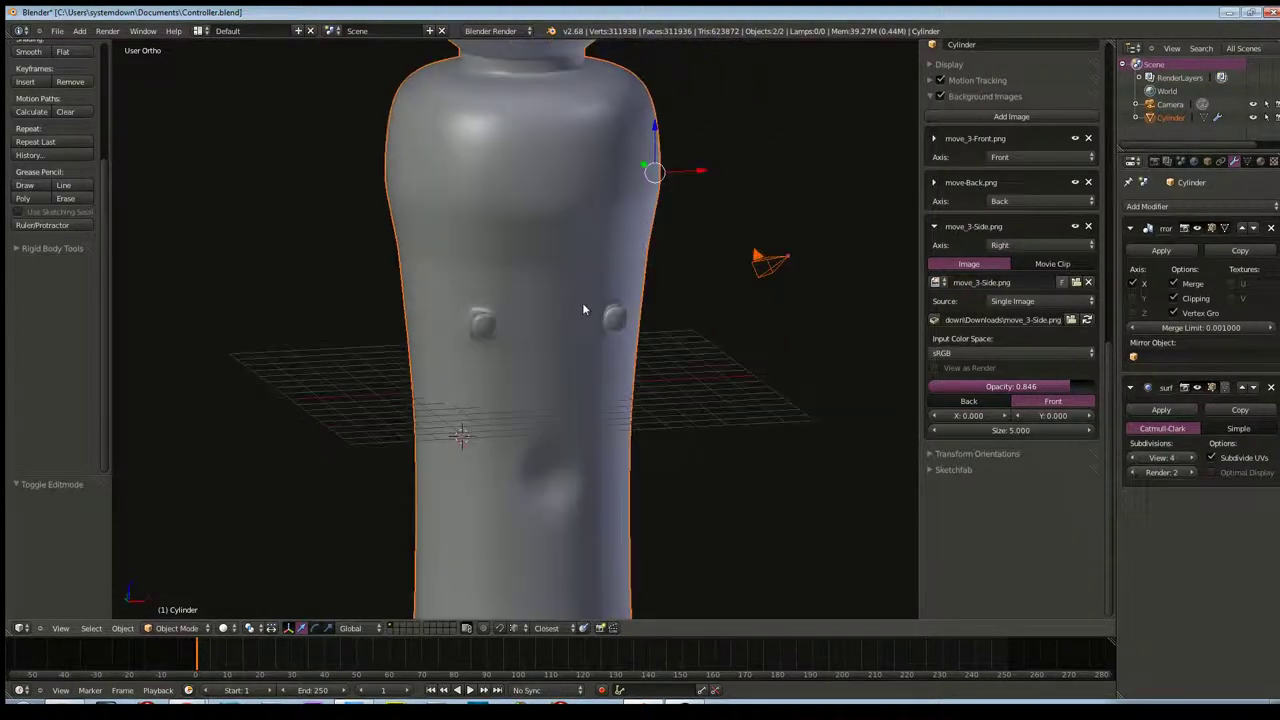